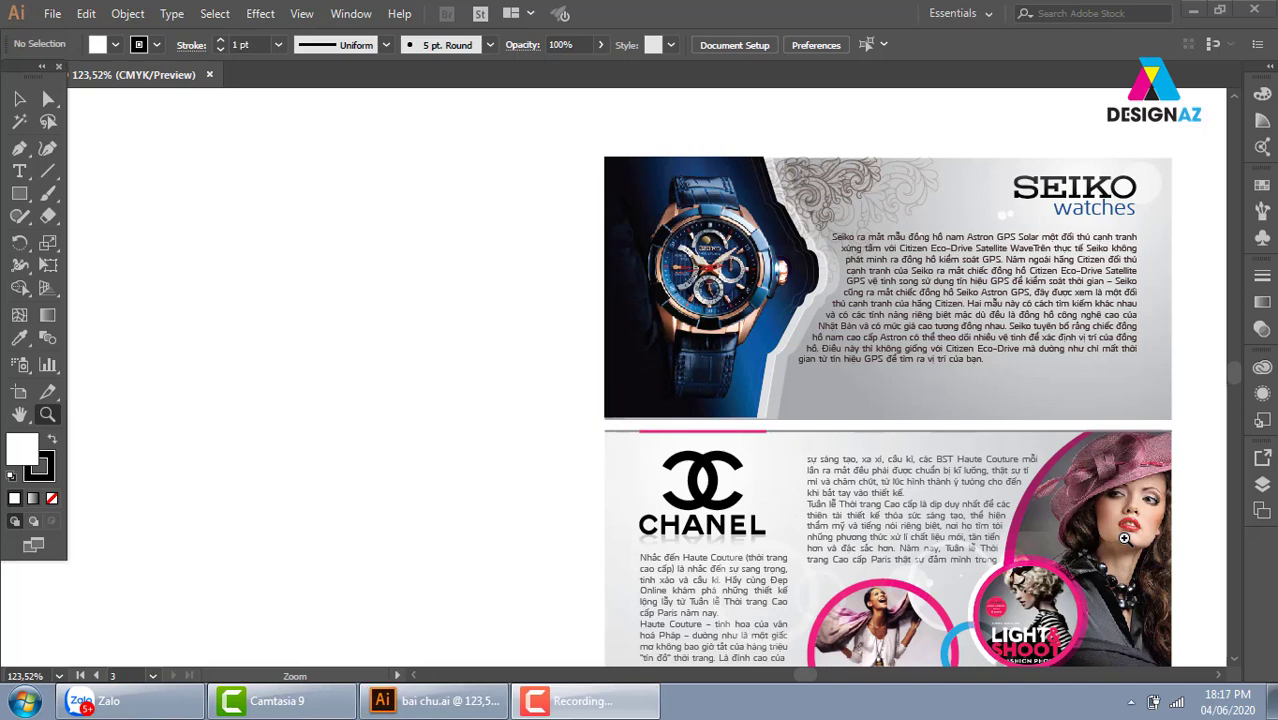
# Alt-drag the Seiko banner's grey gradient background left to create a duplicate
pyautogui.click(19, 98)
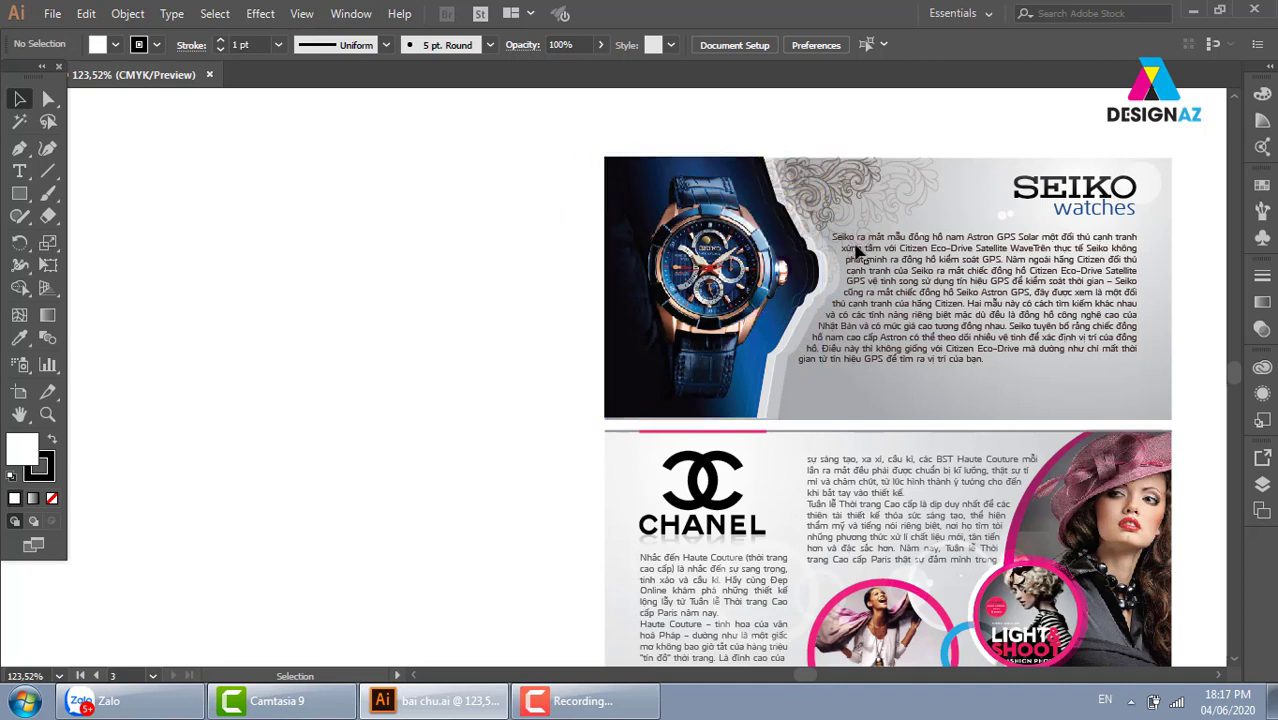
pyautogui.click(1043, 404)
pyautogui.moveTo(888, 386)
pyautogui.mouseDown()
pyautogui.moveTo(306, 384)
pyautogui.moveTo(590, 374)
pyautogui.mouseUp()
# Draw a Type frame on the copied rectangle's right side, filled with Lorem ipsum placeholder text
pyautogui.click(556, 118)
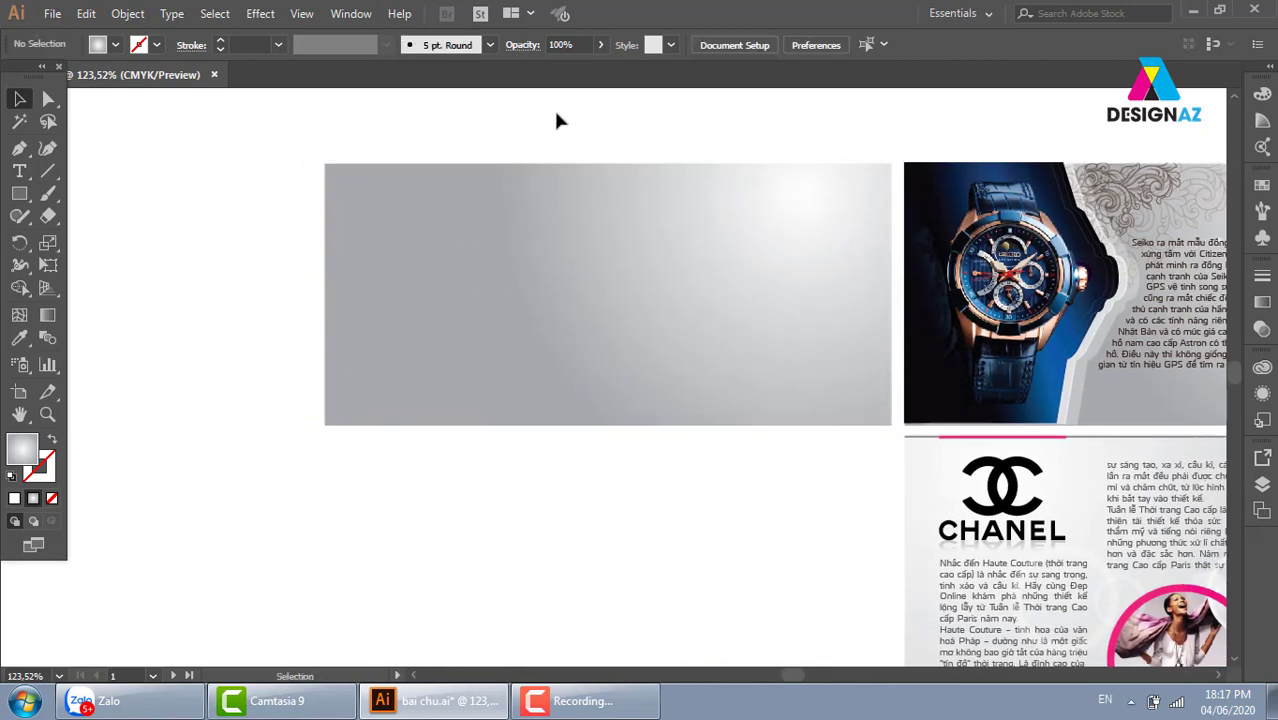
pyautogui.moveTo(630, 128); pyautogui.dragTo(576, 171)
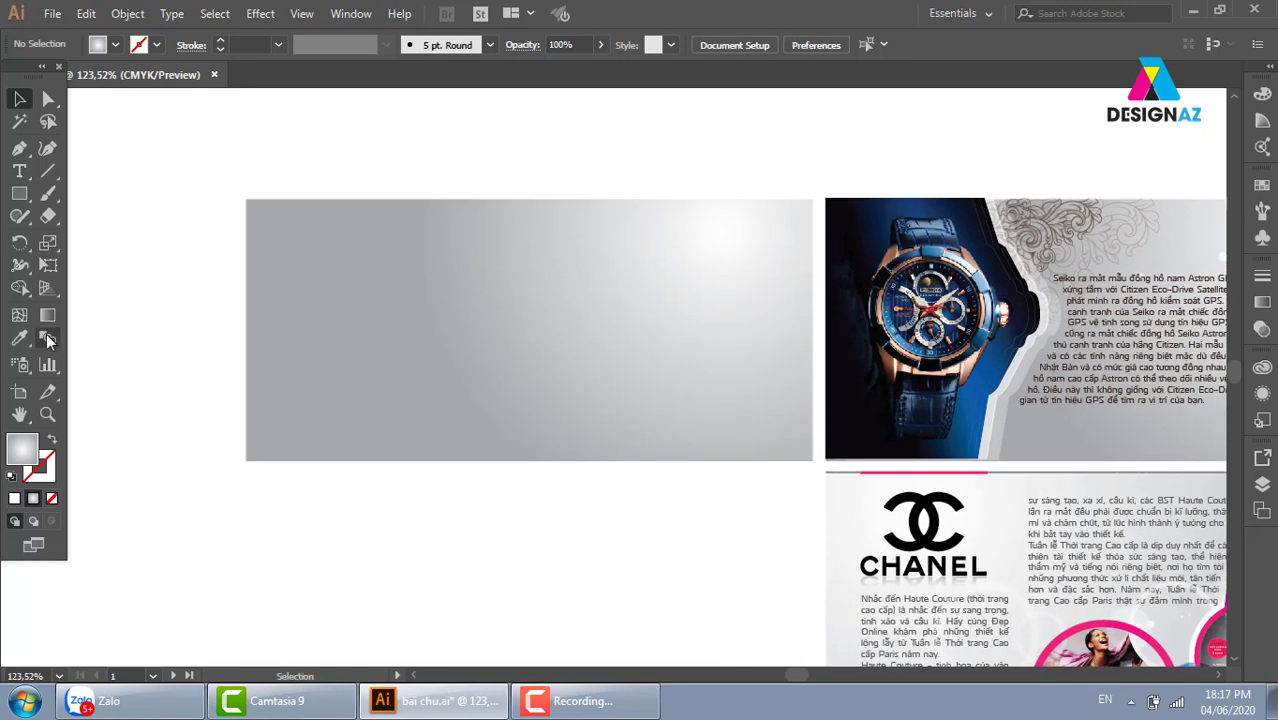
pyautogui.click(19, 171)
pyautogui.moveTo(452, 243)
pyautogui.mouseDown()
pyautogui.moveTo(590, 336)
pyautogui.moveTo(781, 436)
pyautogui.mouseUp()
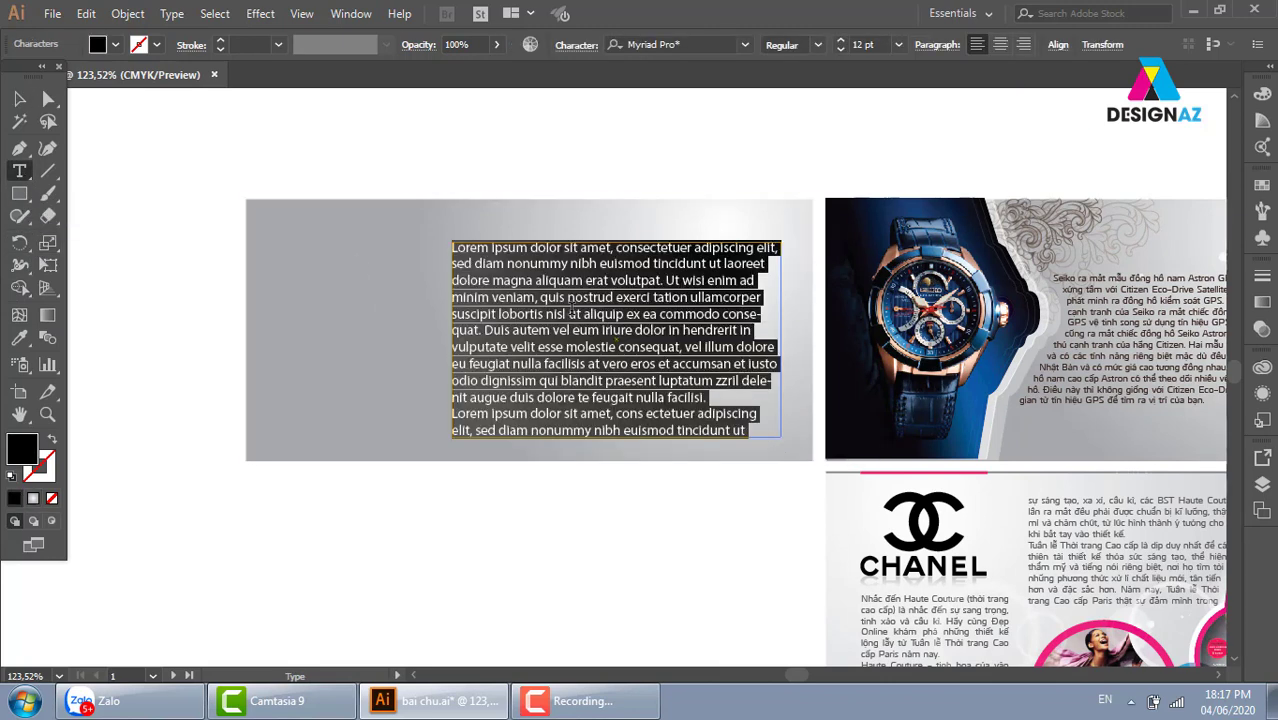
pyautogui.click(19, 98)
pyautogui.click(519, 139)
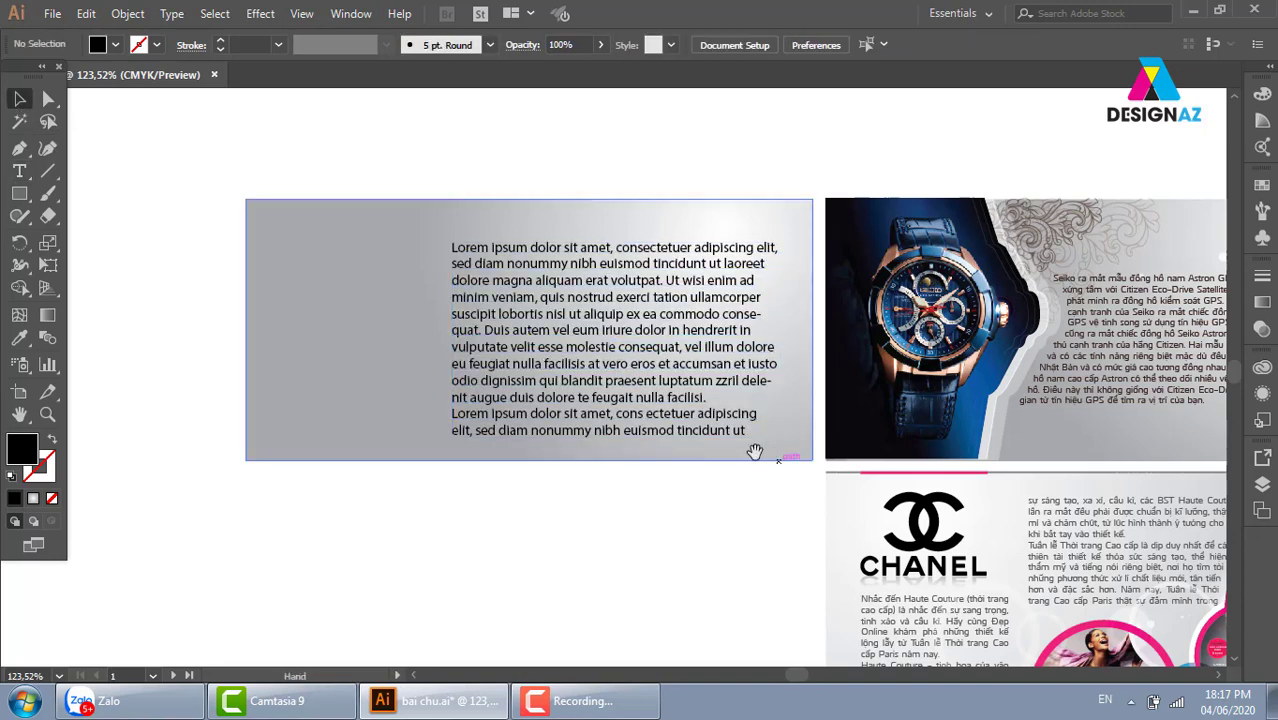
pyautogui.moveTo(599, 387); pyautogui.dragTo(617, 355)
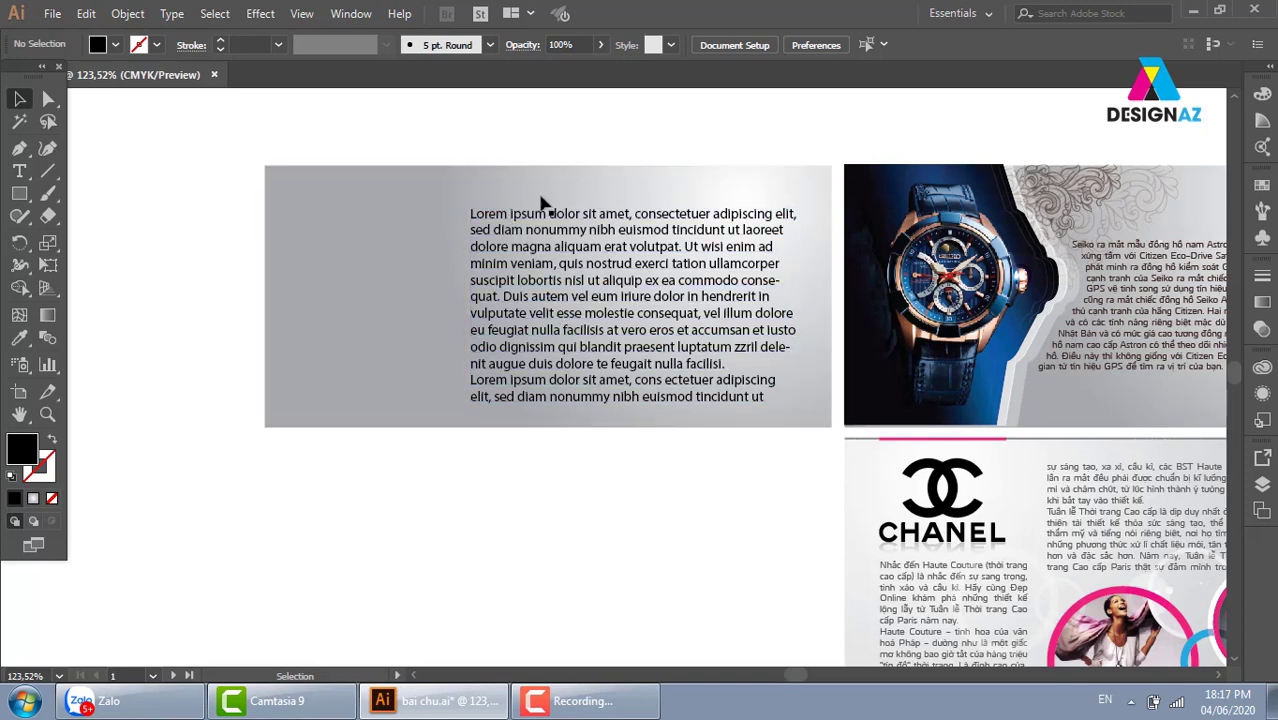
pyautogui.hscroll(5, 680, 270)
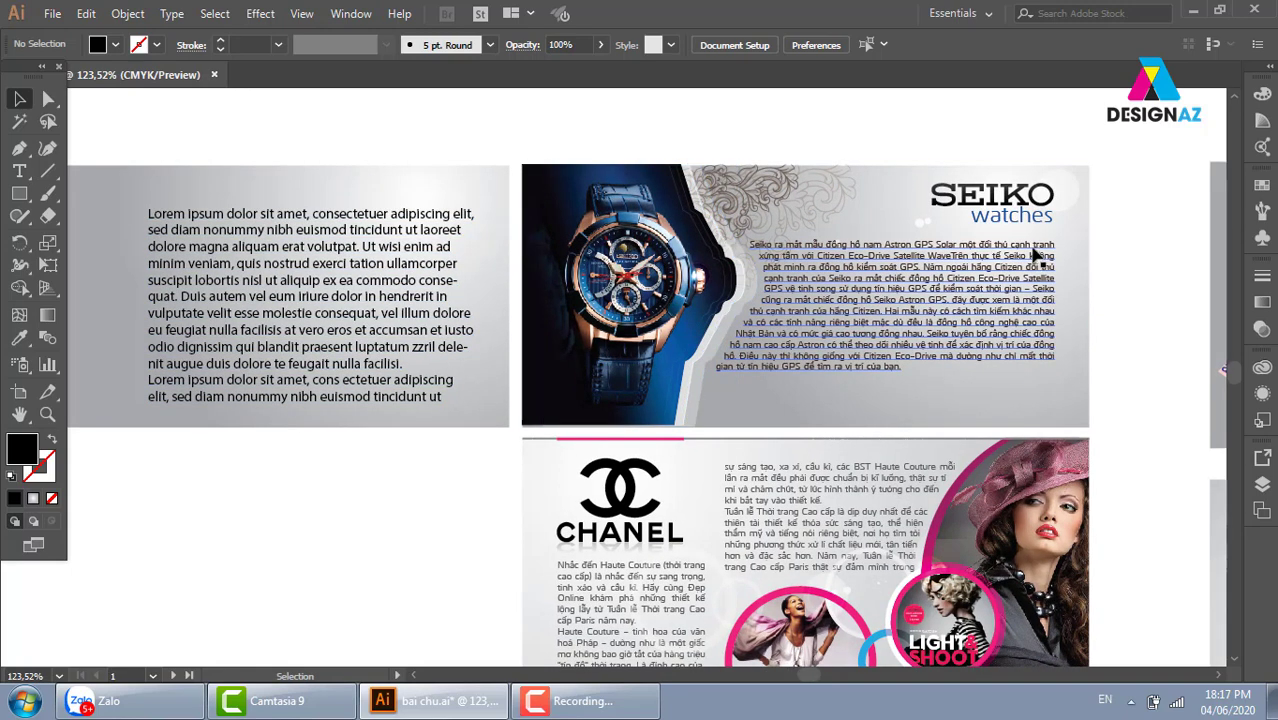
# Zoom in closely on the grey Lorem ipsum text banner
pyautogui.press('z')
pyautogui.moveTo(513, 149); pyautogui.dragTo(1143, 453)
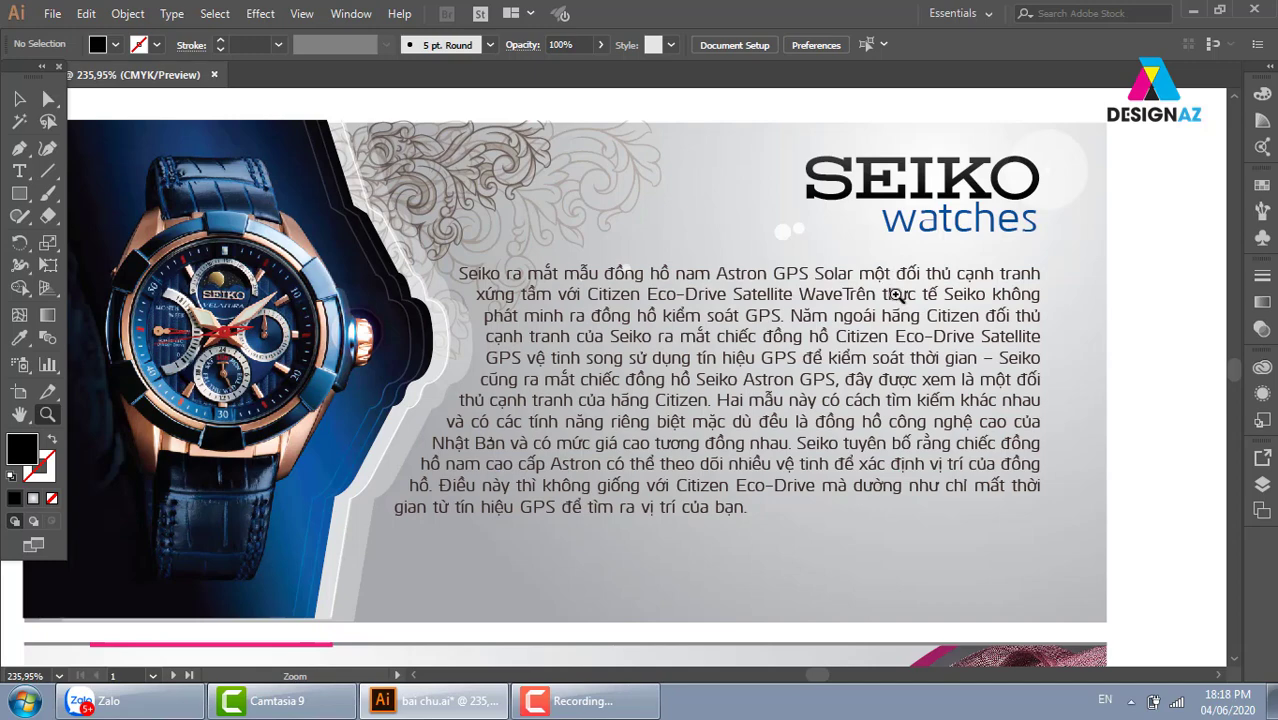
pyautogui.hotkey('ctrl', '-')
pyautogui.hotkey('ctrl', '-')
pyautogui.hotkey('ctrl', '-')
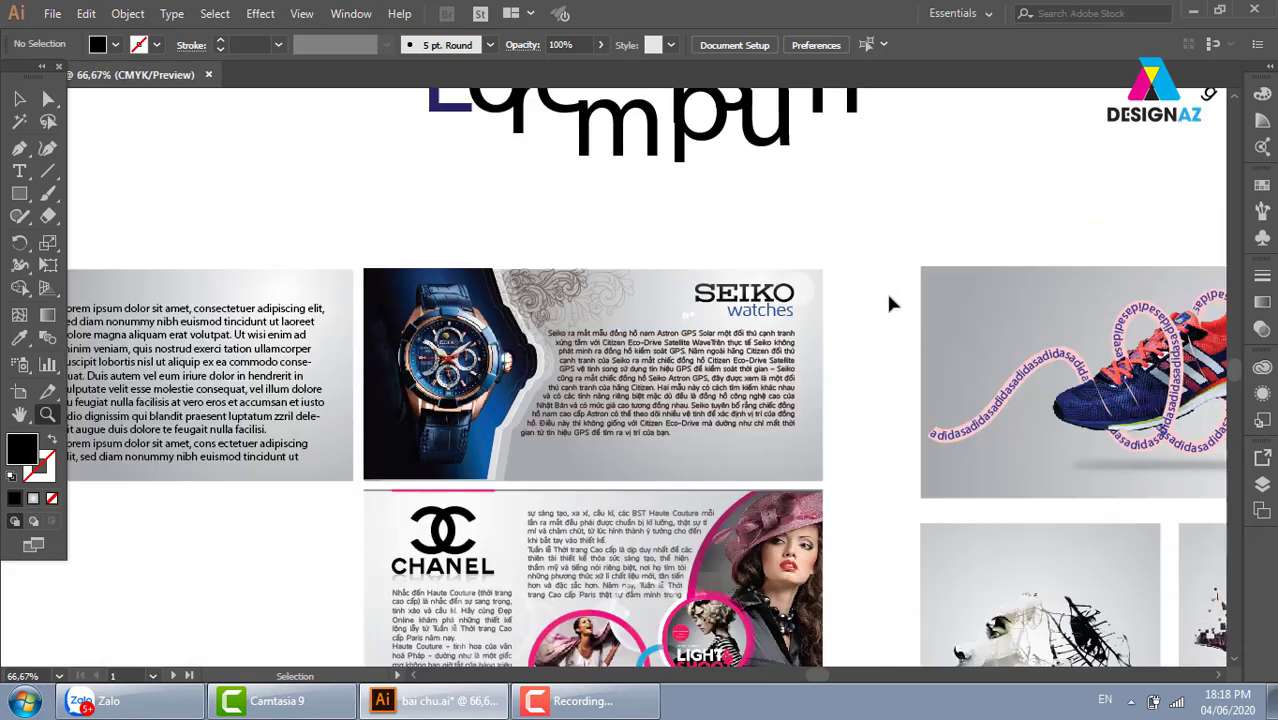
pyautogui.hotkey('ctrl', '-')
pyautogui.hotkey('ctrl', '-')
pyautogui.moveTo(510, 330); pyautogui.dragTo(670, 350)
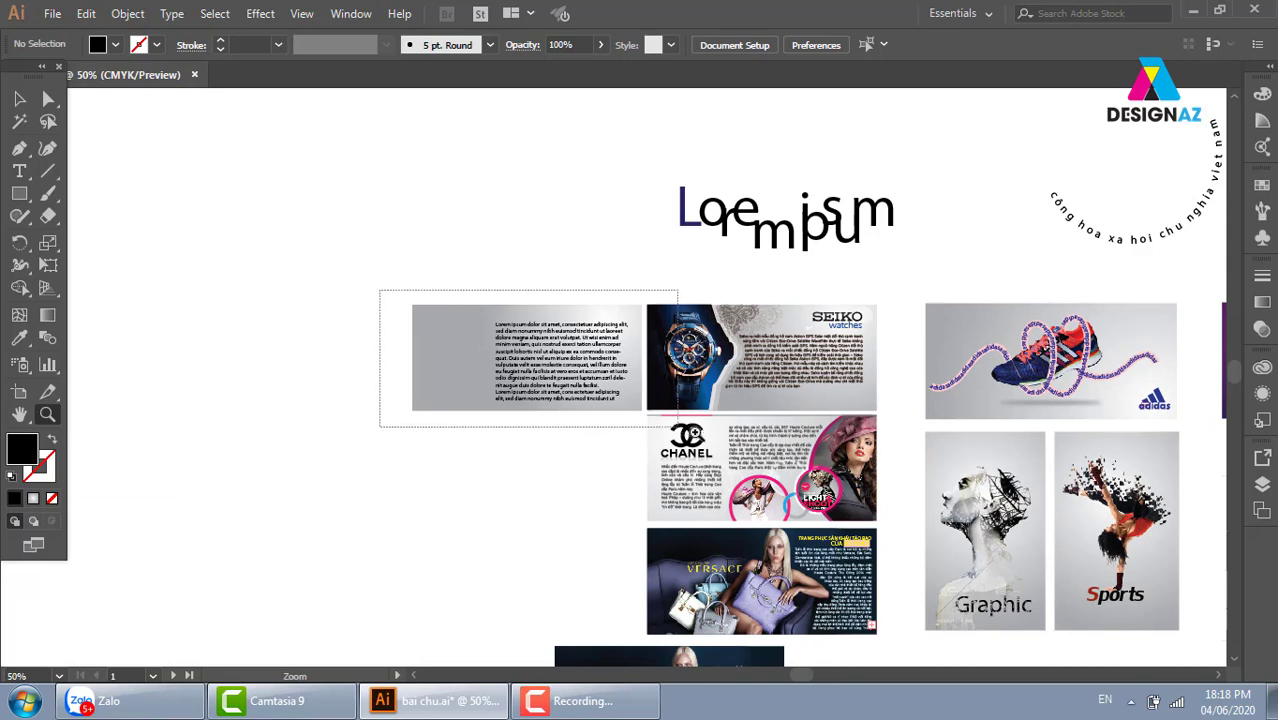
pyautogui.moveTo(378, 288); pyautogui.dragTo(705, 440)
# Justify the text frame's paragraph with last line aligned left using Ctrl+Shift+J
pyautogui.click(19, 98)
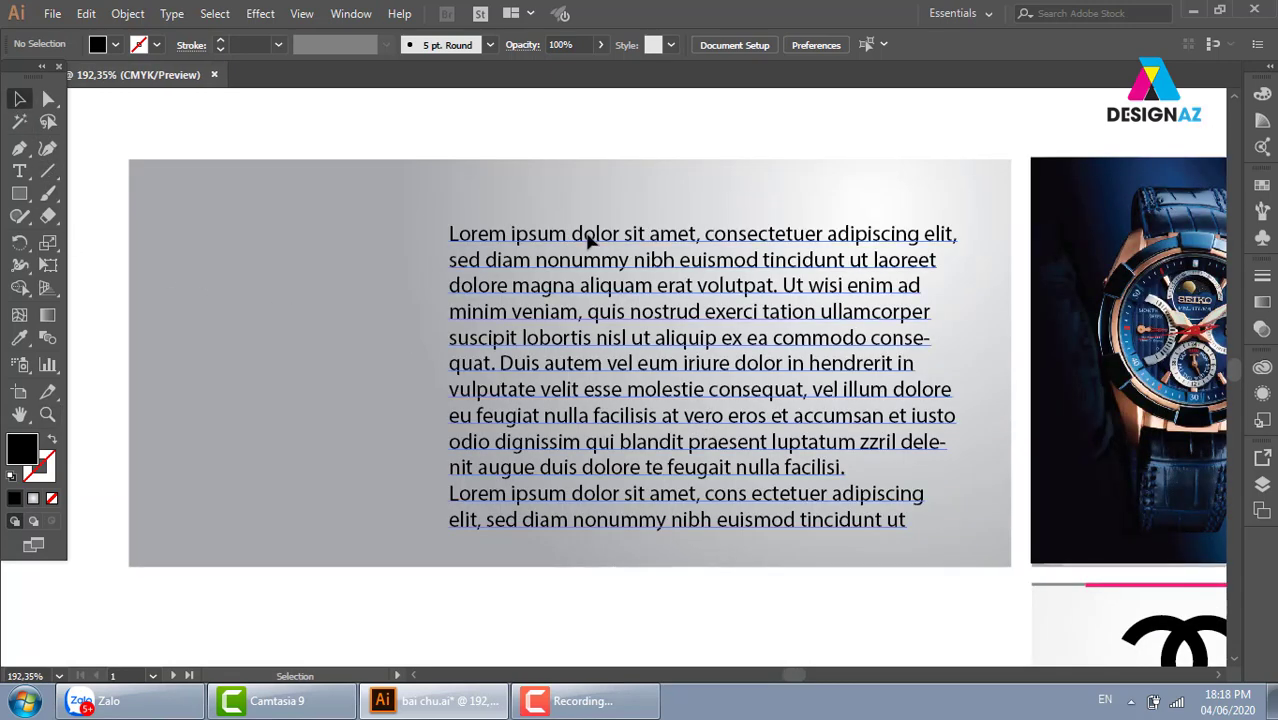
pyautogui.click(592, 240)
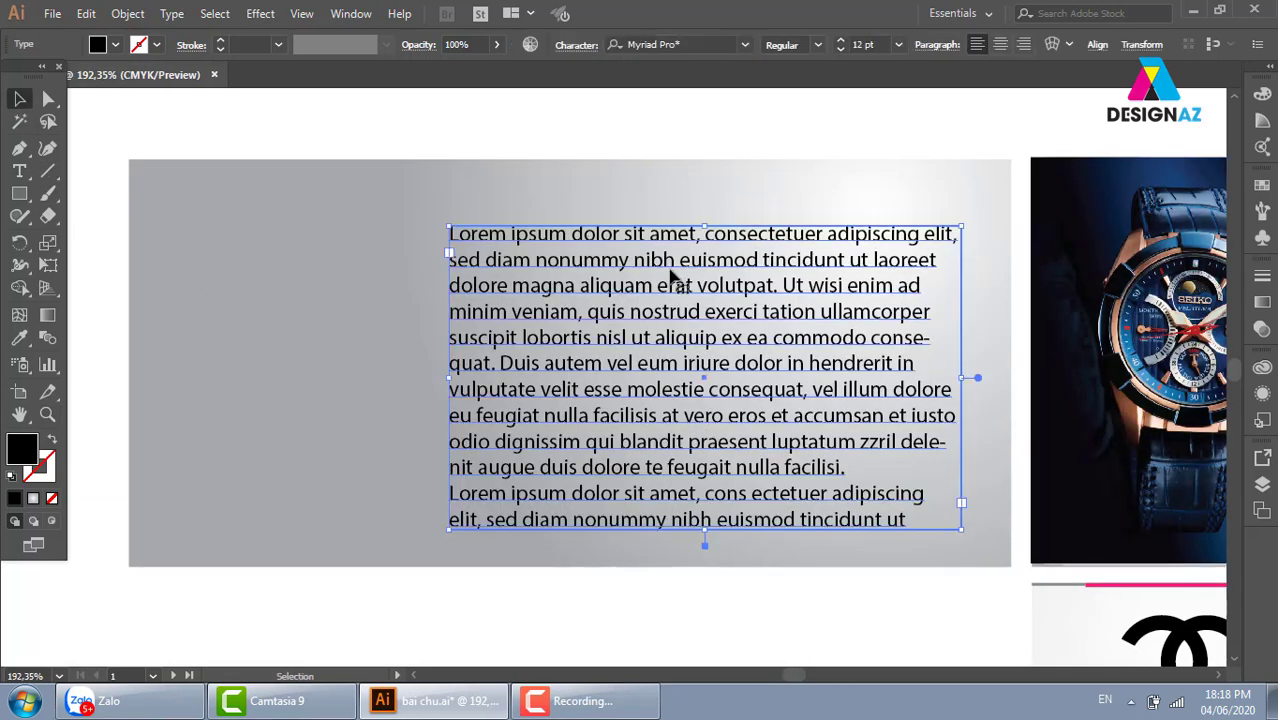
pyautogui.press('ctrl')
pyautogui.hotkey('ctrl', 'shift', 'j')
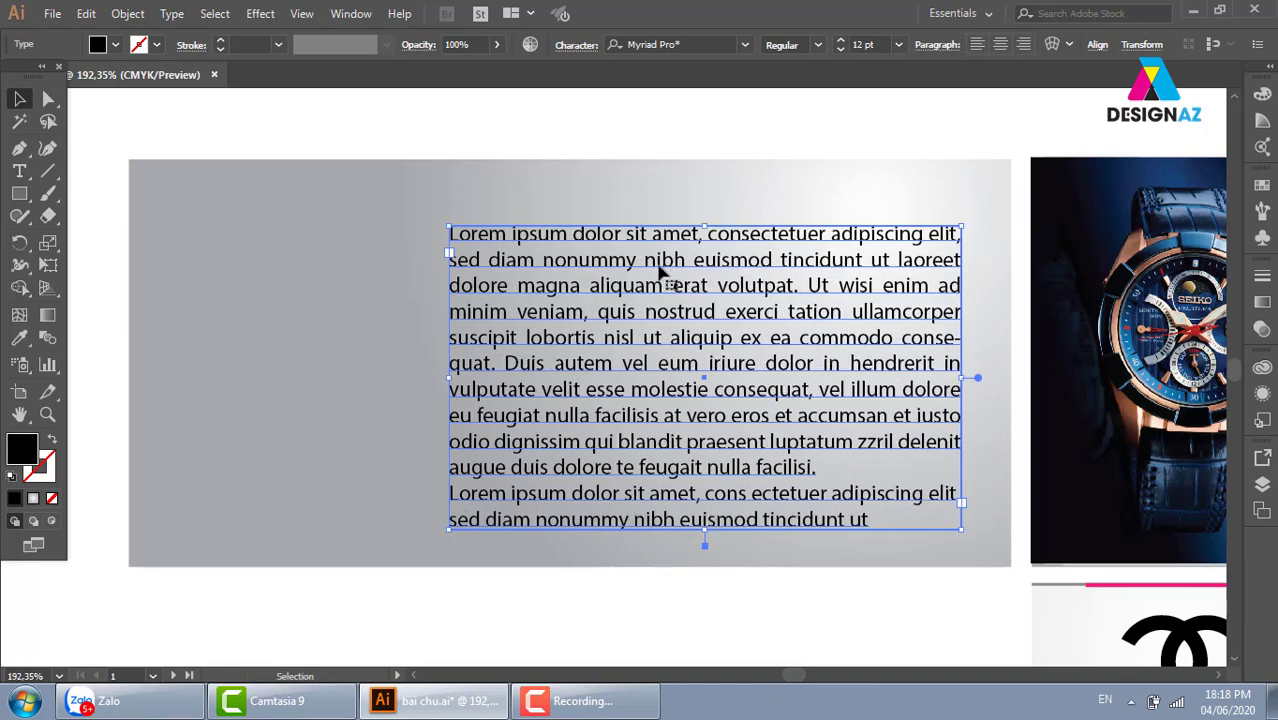
pyautogui.click(476, 211)
pyautogui.moveTo(470, 216); pyautogui.dragTo(525, 214)
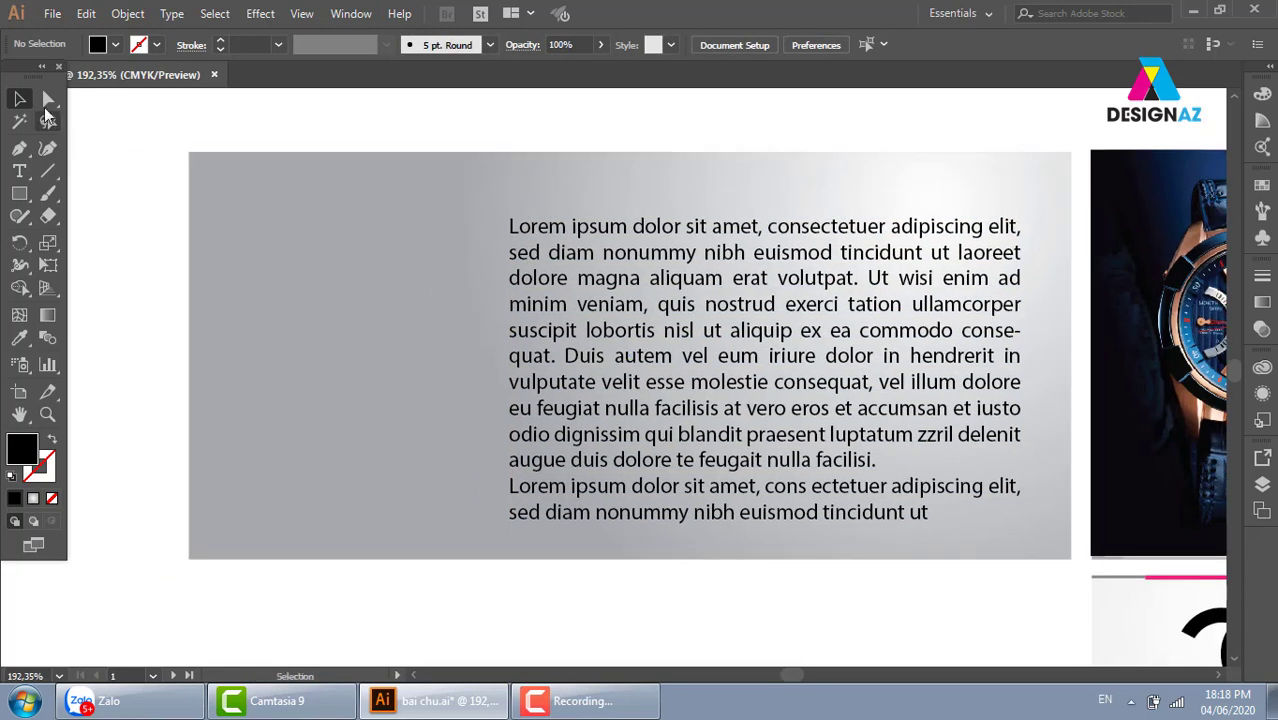
pyautogui.click(60, 17)
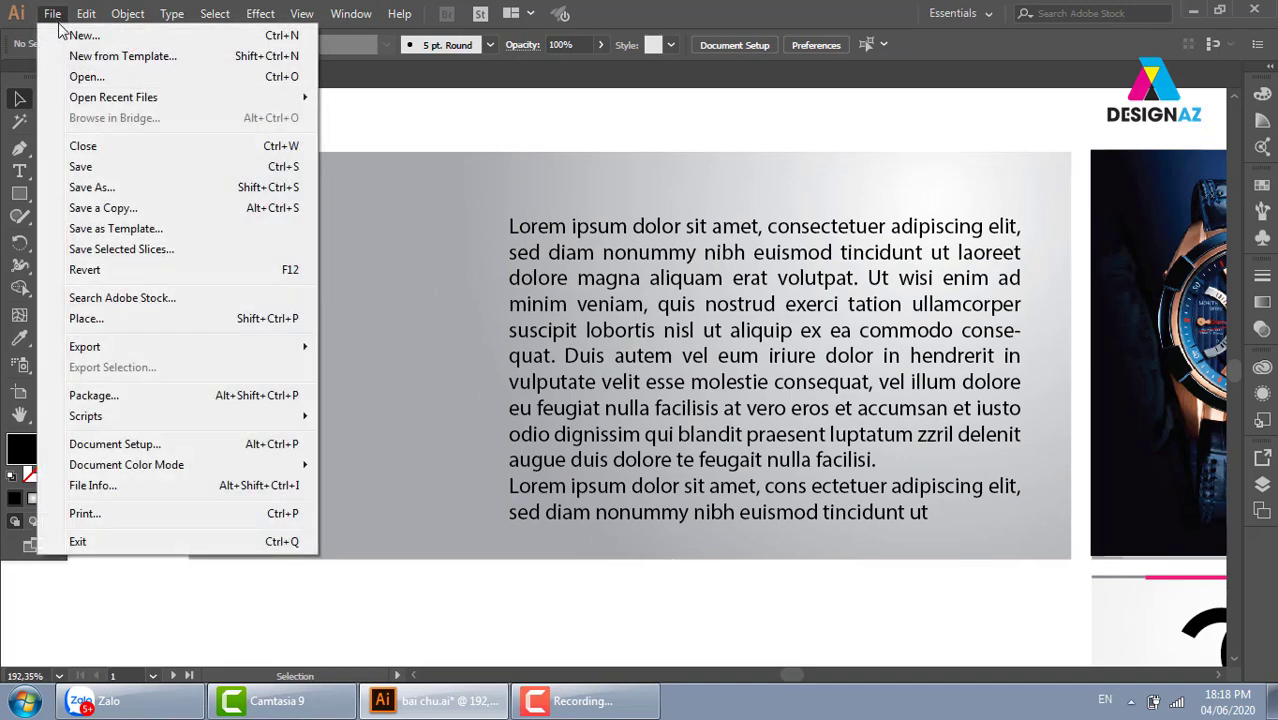
# Start File > Place and browse to the thuvienanh\dongho watch images folder on drive E:
pyautogui.click(86, 318)
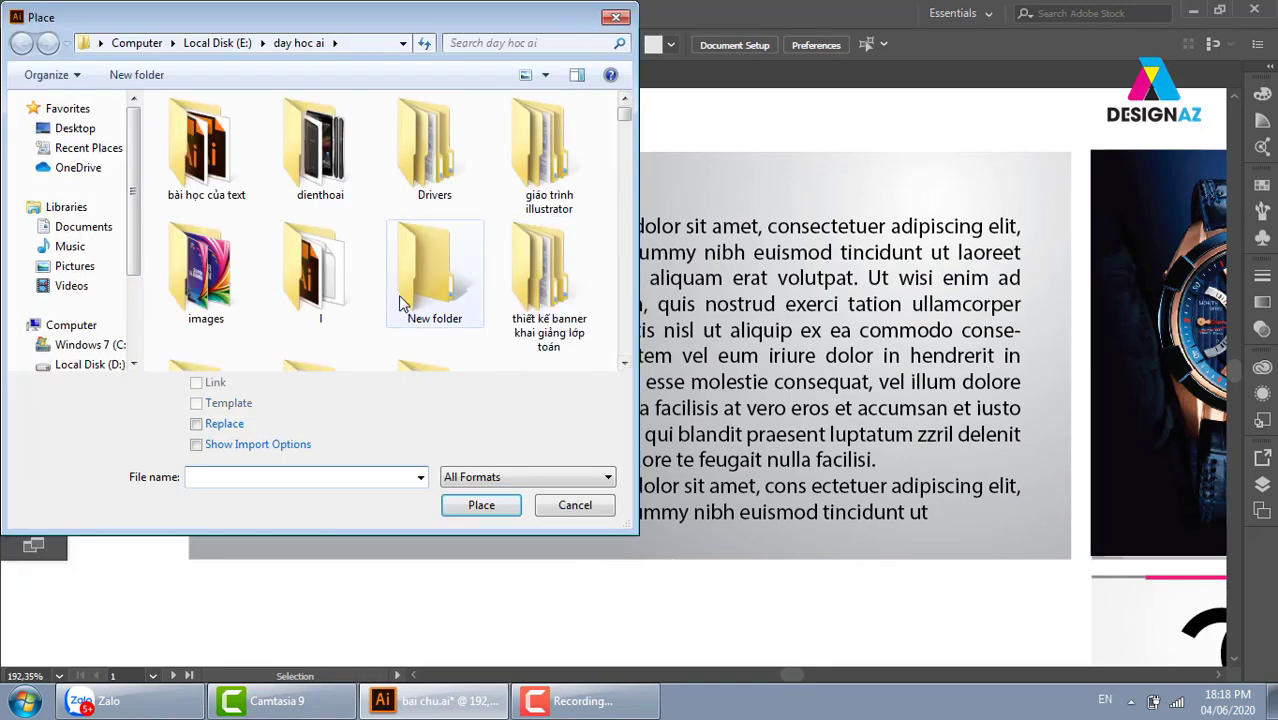
pyautogui.click(235, 46)
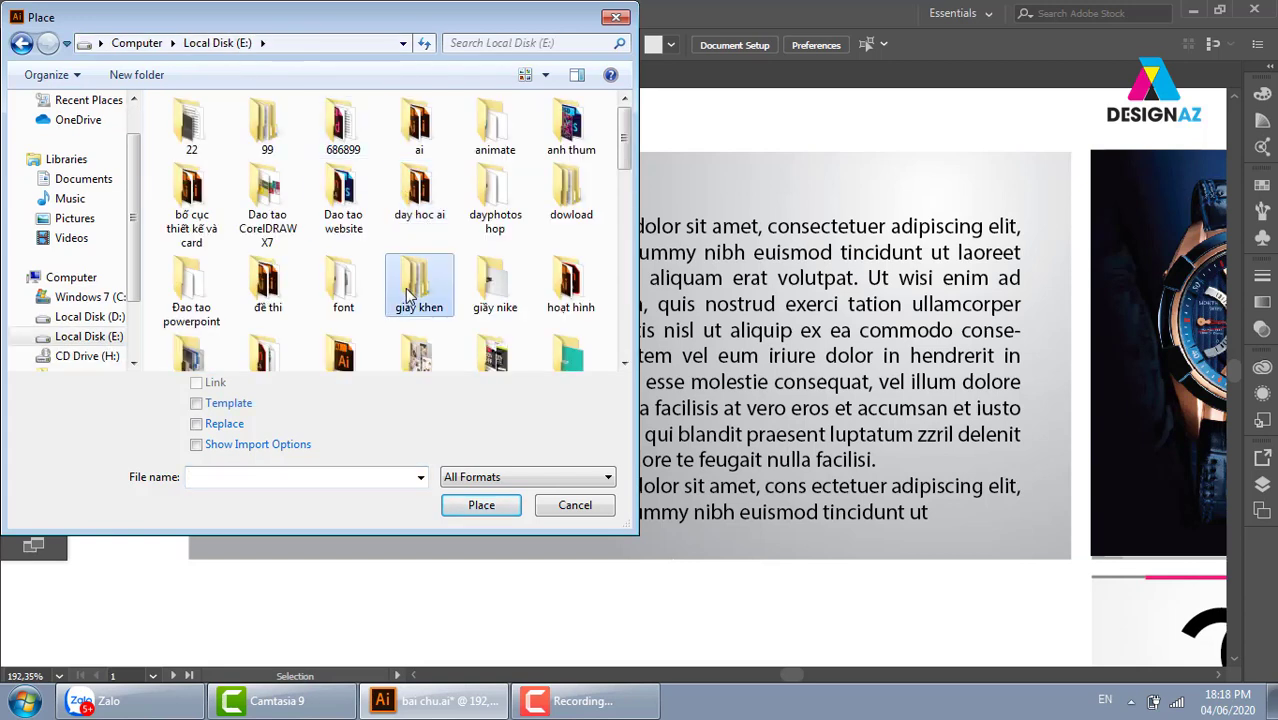
pyautogui.scroll(-5, 410, 293)
pyautogui.doubleClick(560, 130)
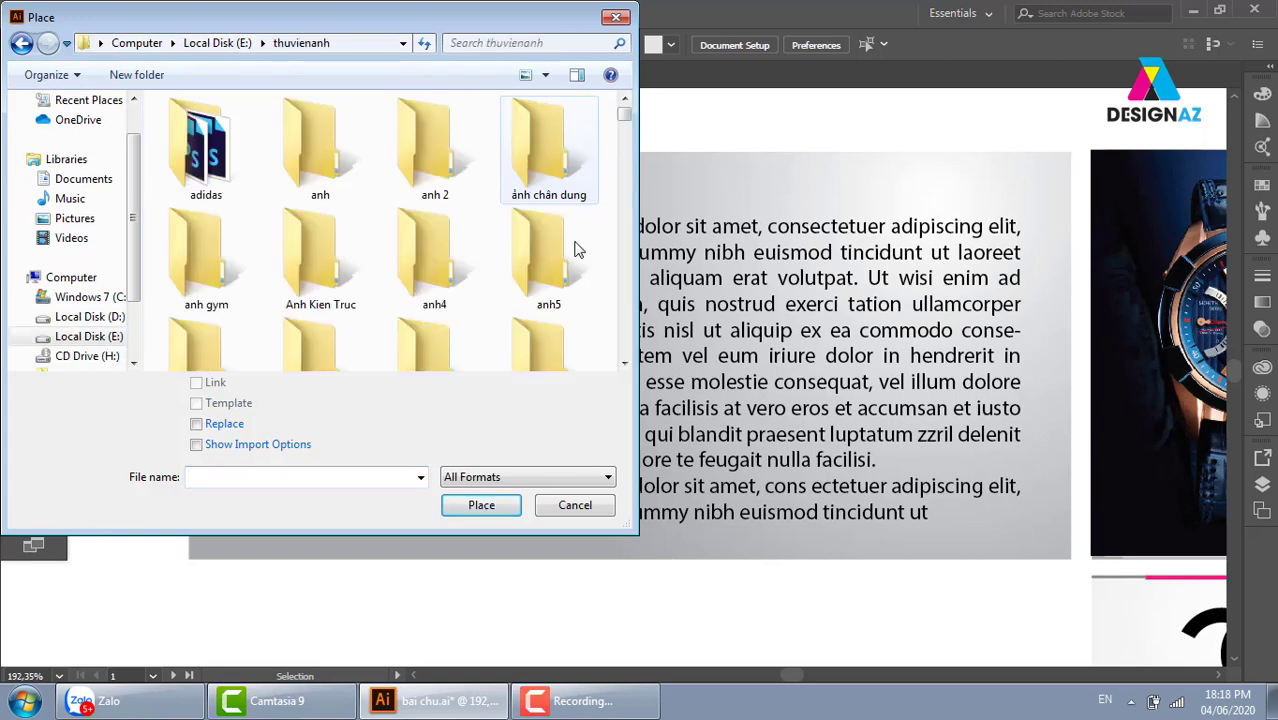
pyautogui.click(624, 365)
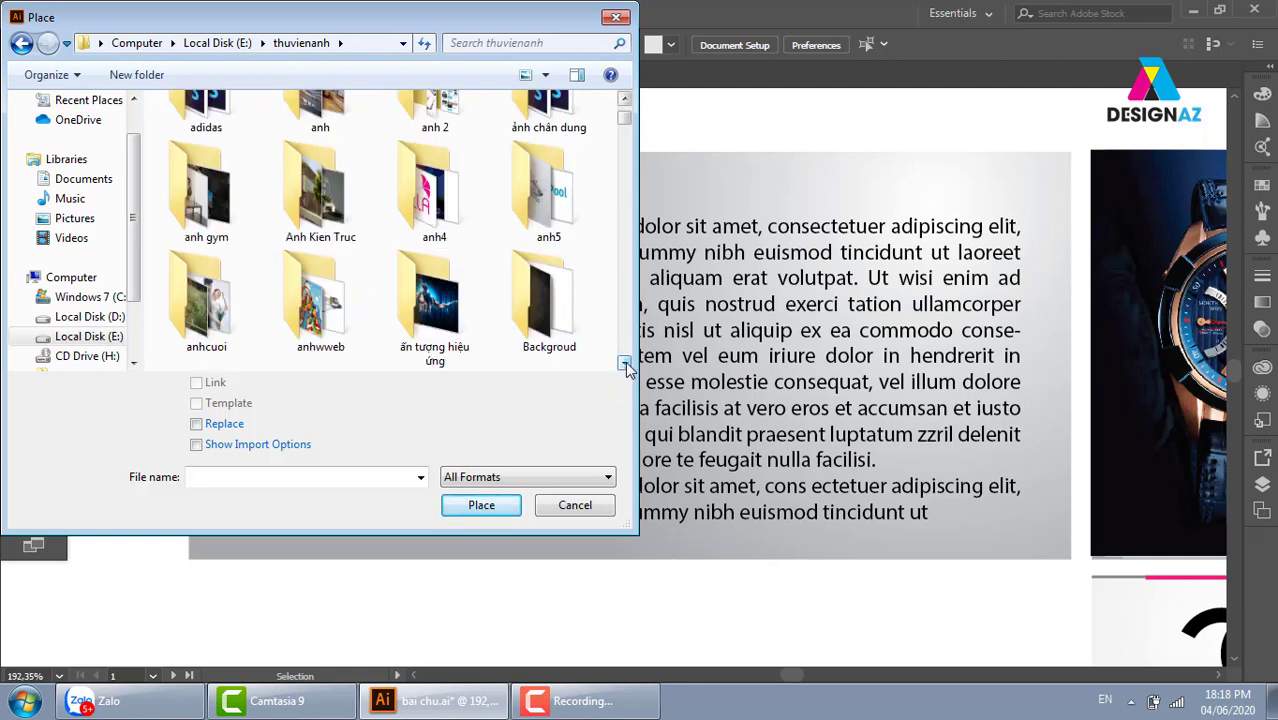
pyautogui.click(624, 365)
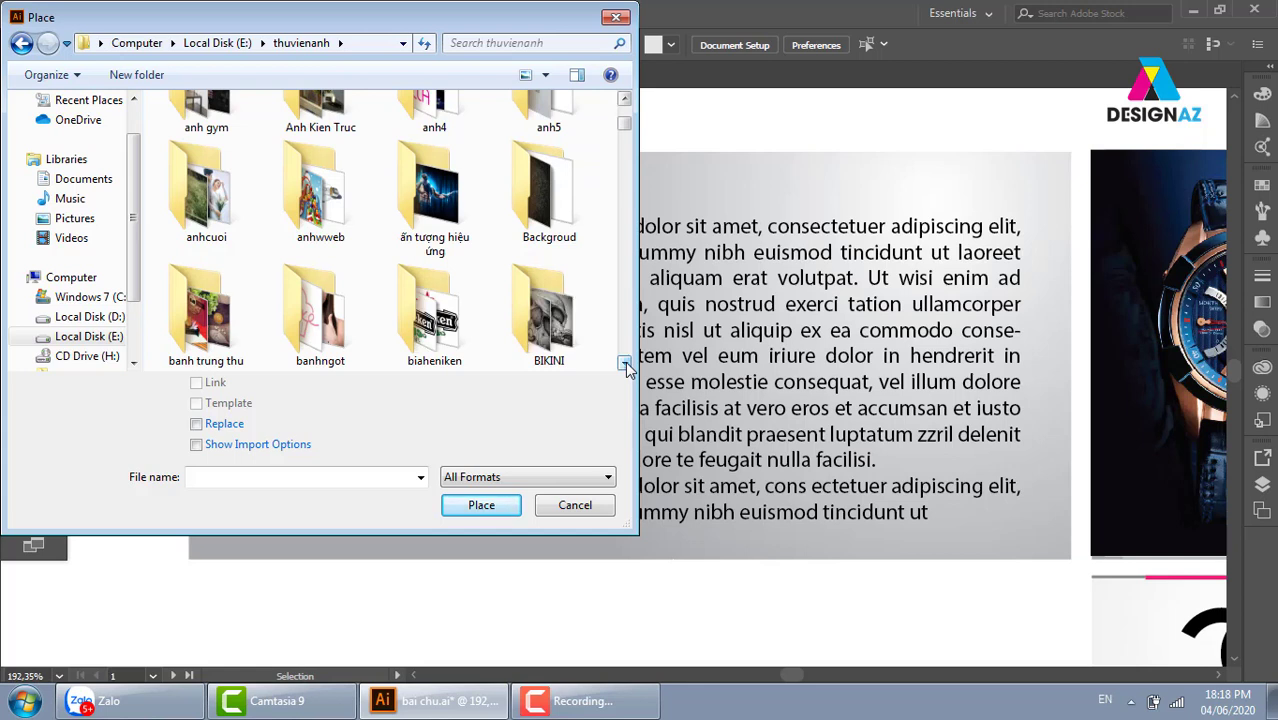
pyautogui.click(624, 365)
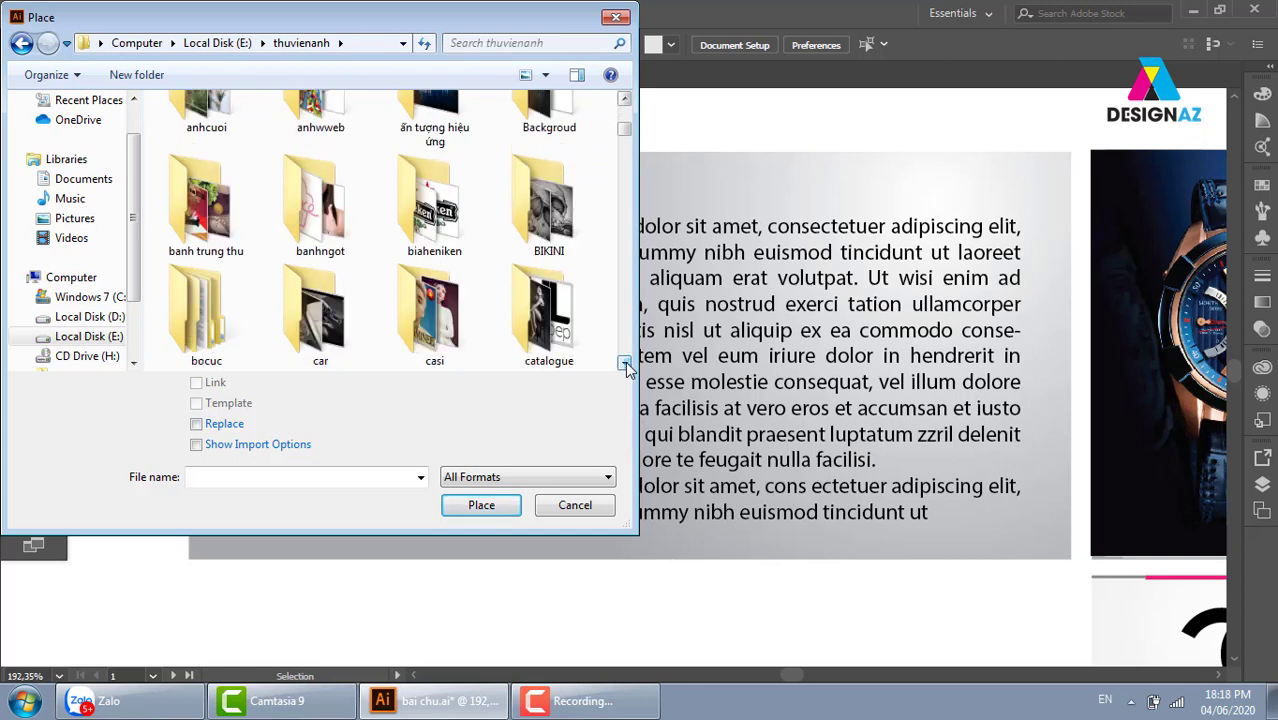
pyautogui.click(335, 320)
pyautogui.press('d')
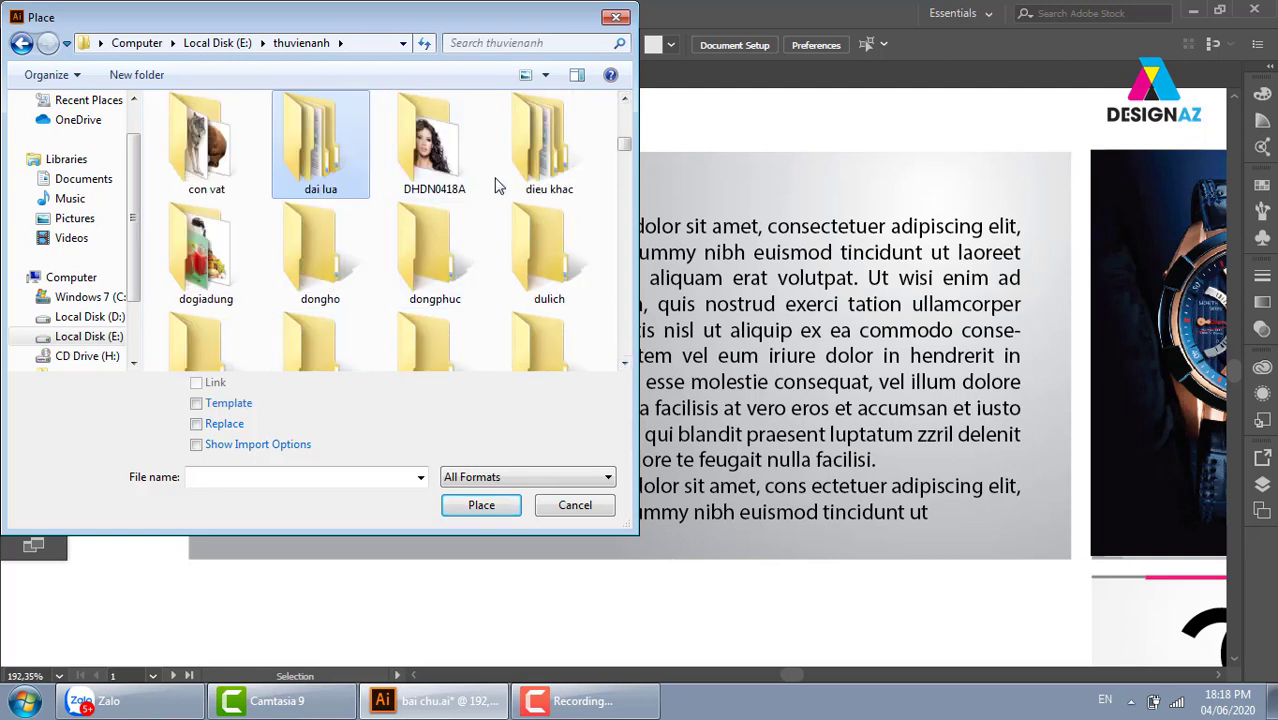
pyautogui.doubleClick(320, 255)
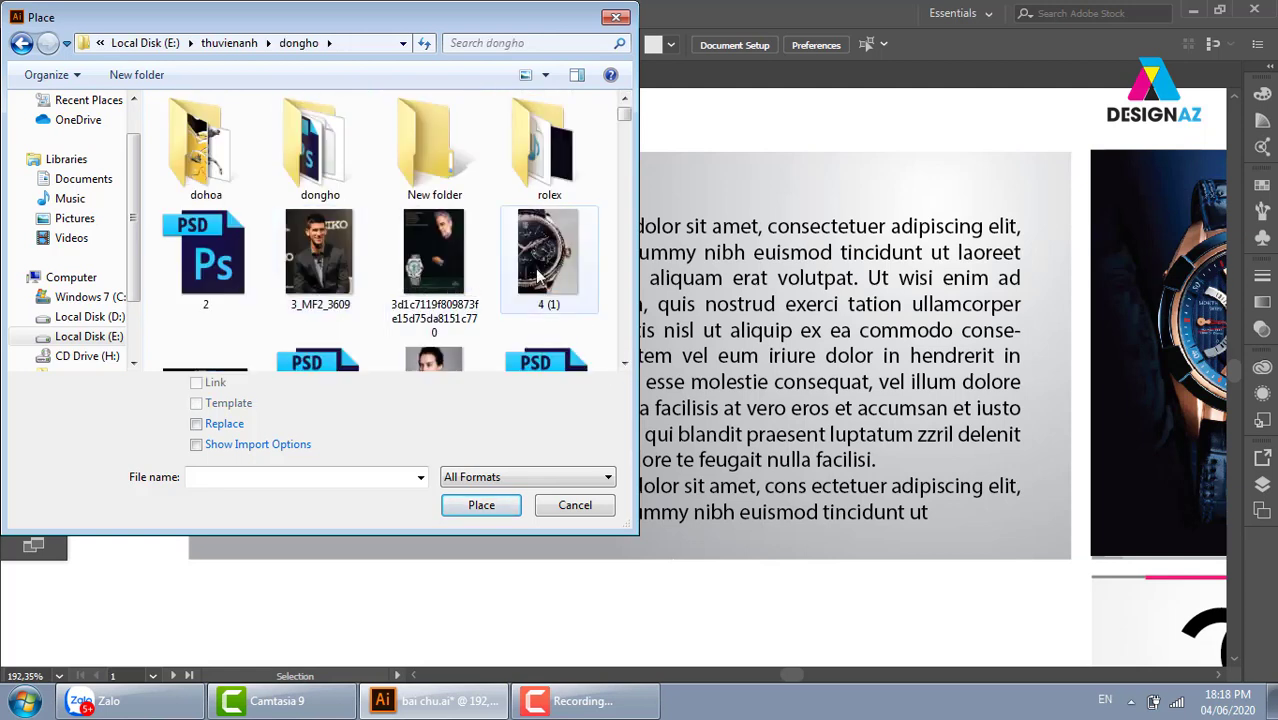
pyautogui.click(624, 365)
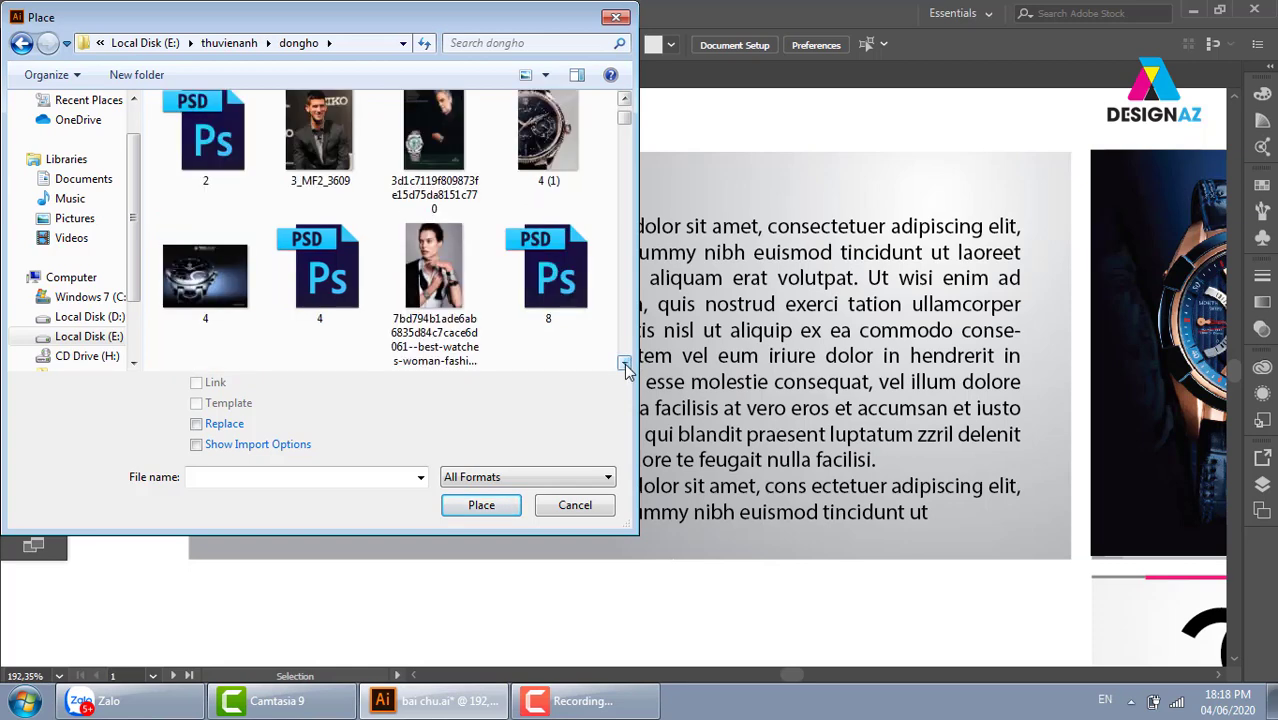
pyautogui.click(624, 365)
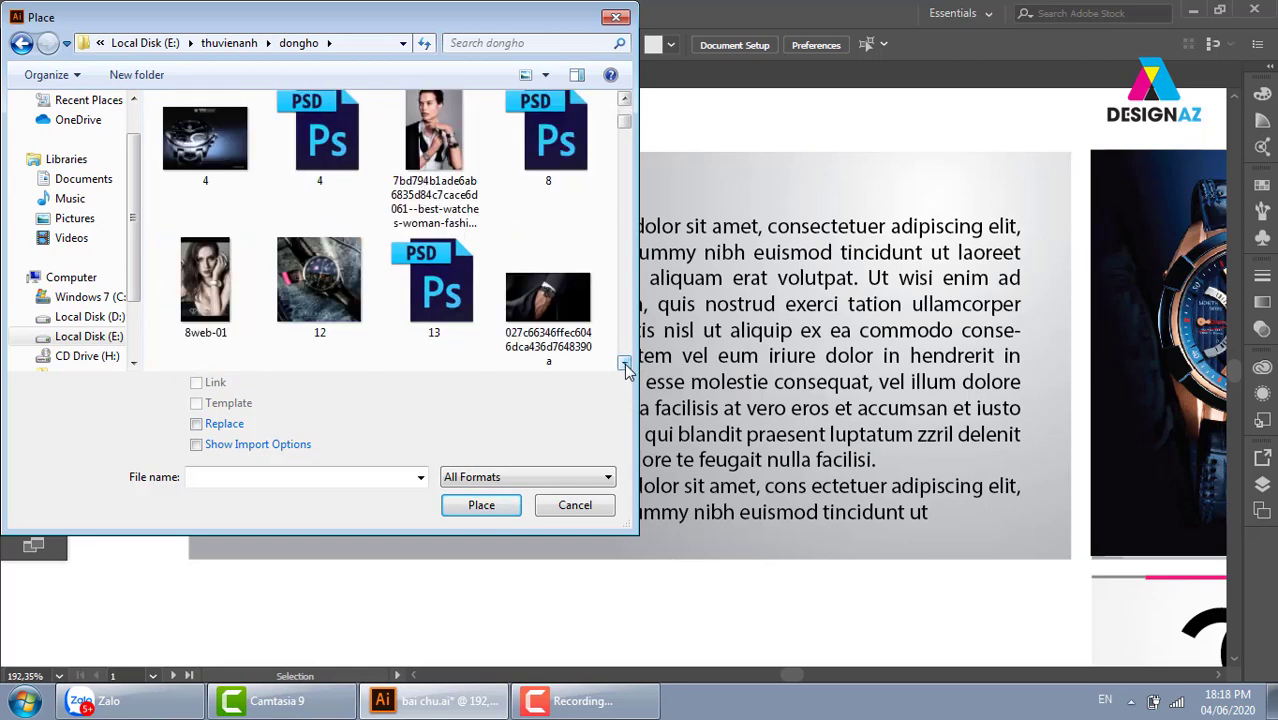
pyautogui.click(624, 365)
pyautogui.click(624, 365)
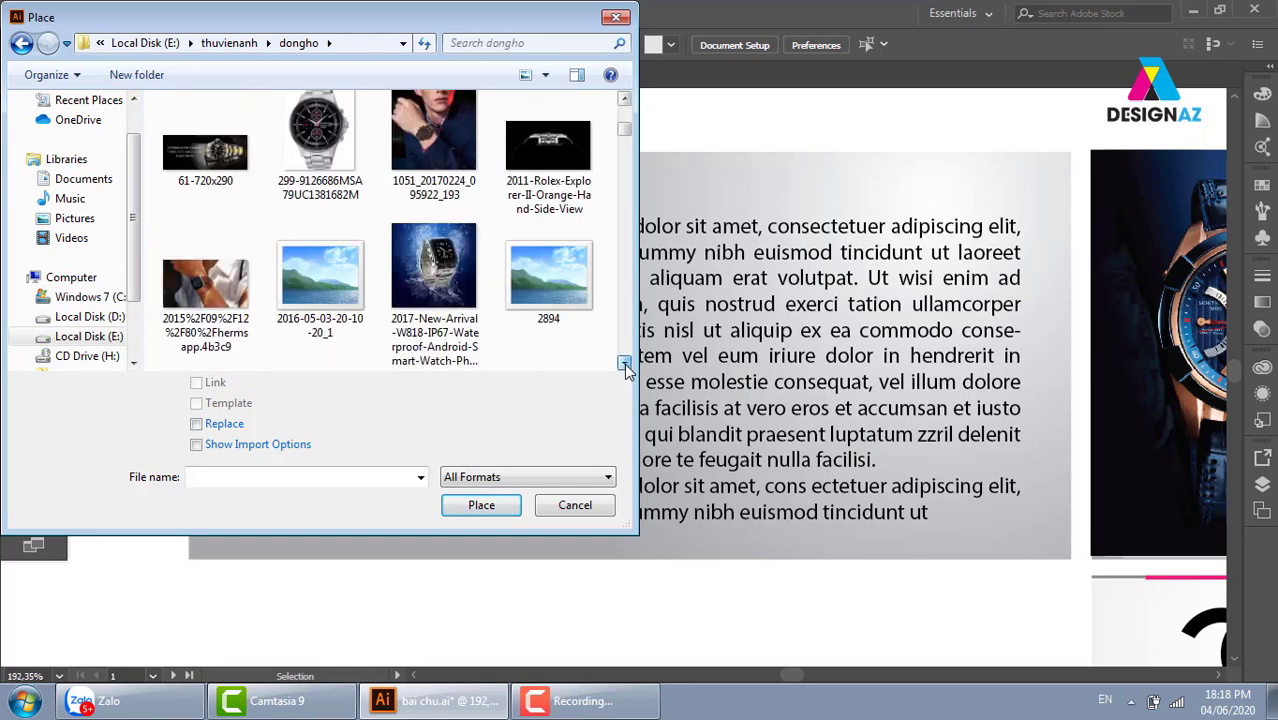
pyautogui.click(624, 365)
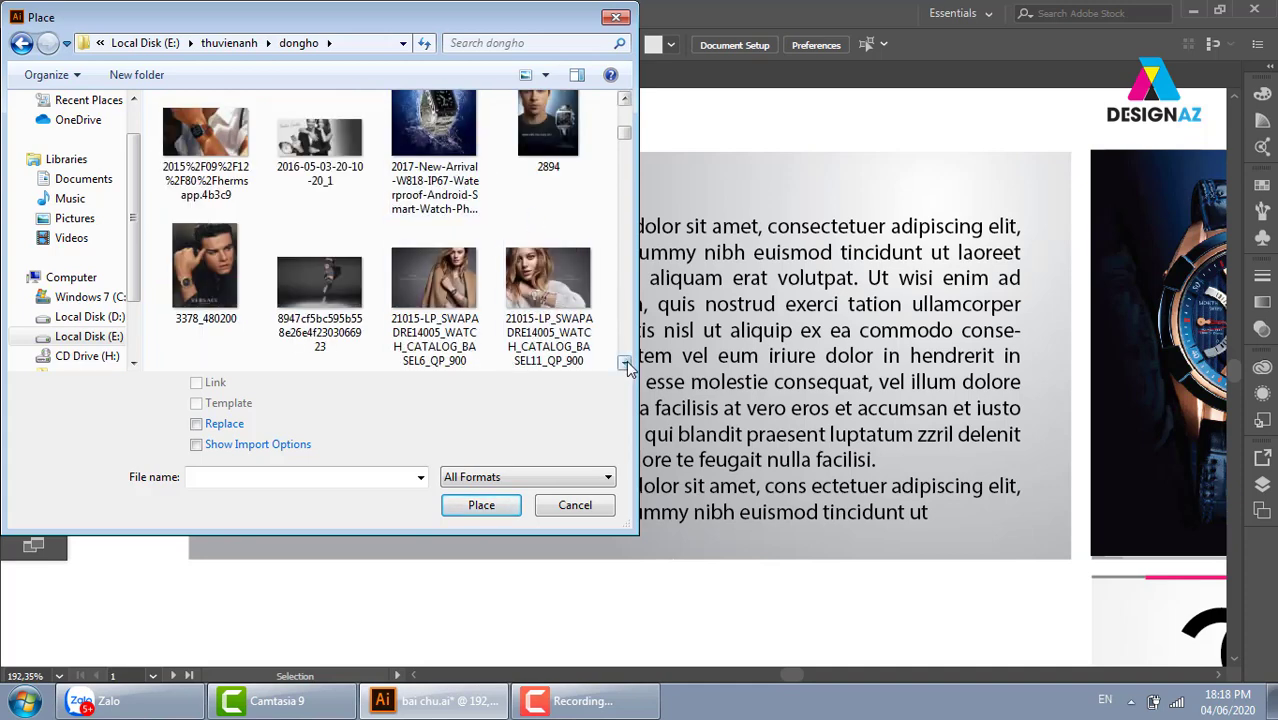
pyautogui.click(624, 365)
pyautogui.click(624, 365)
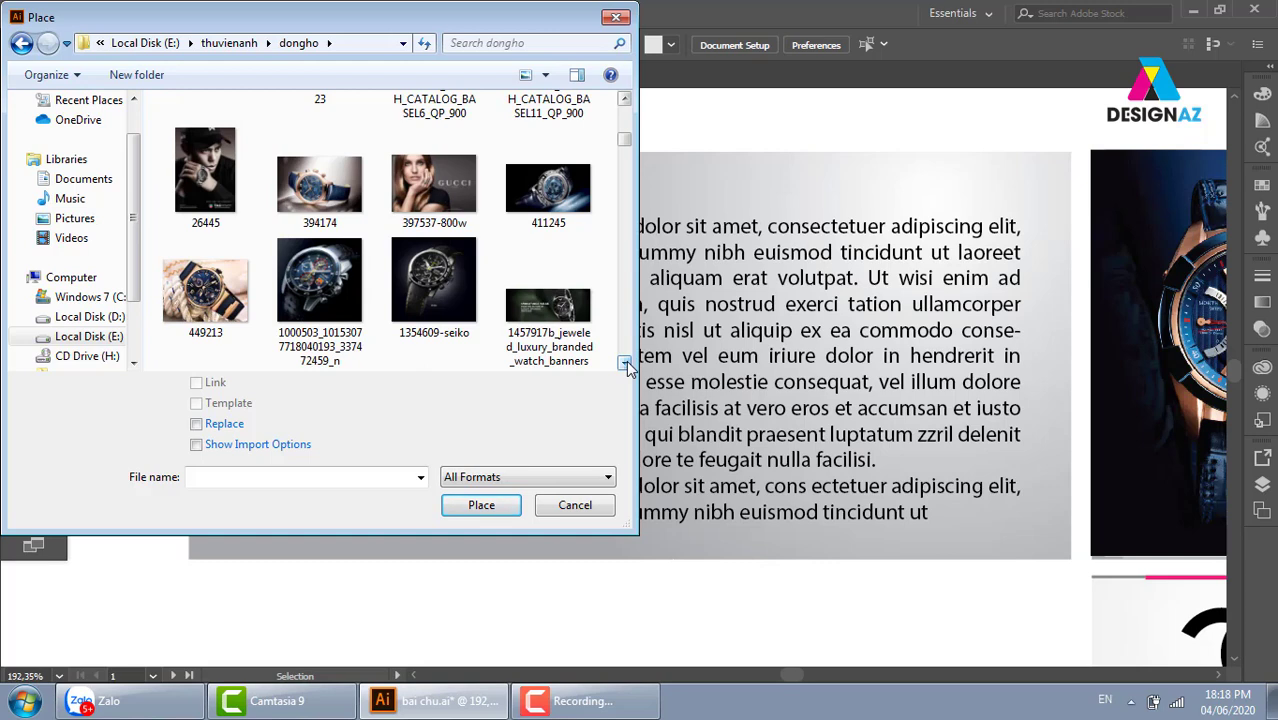
pyautogui.click(624, 365)
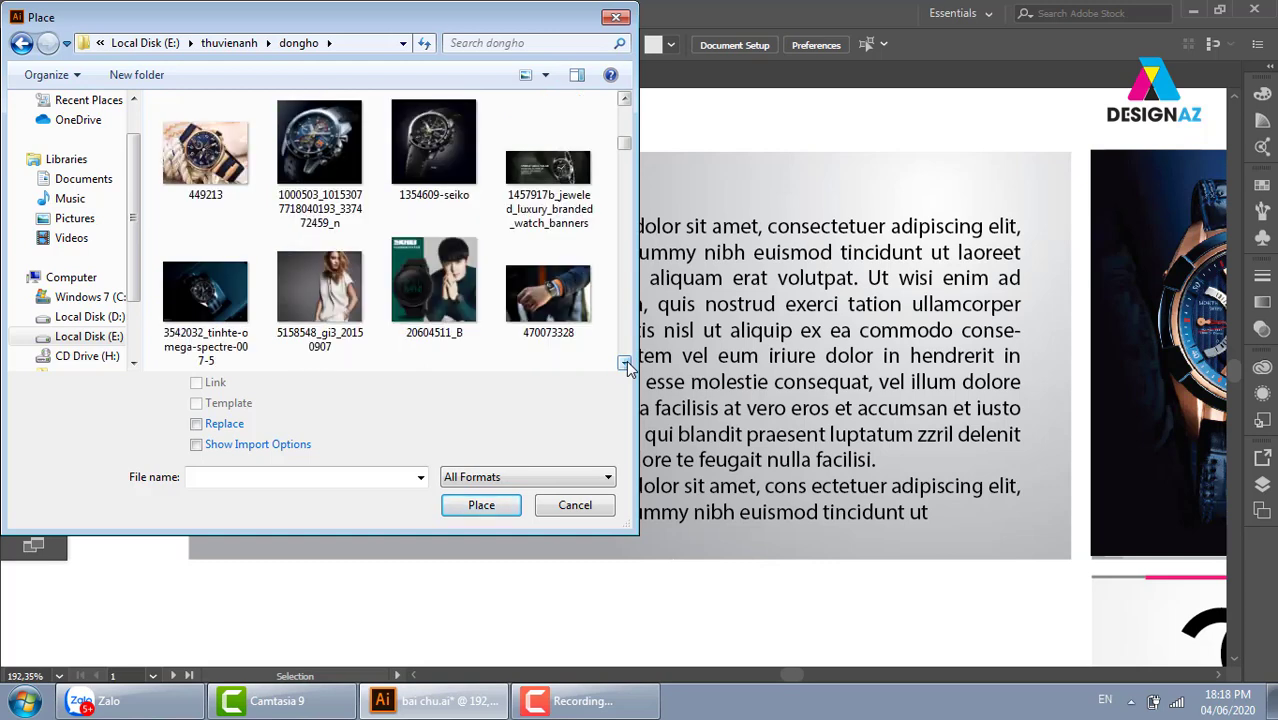
pyautogui.click(624, 365)
pyautogui.click(624, 365)
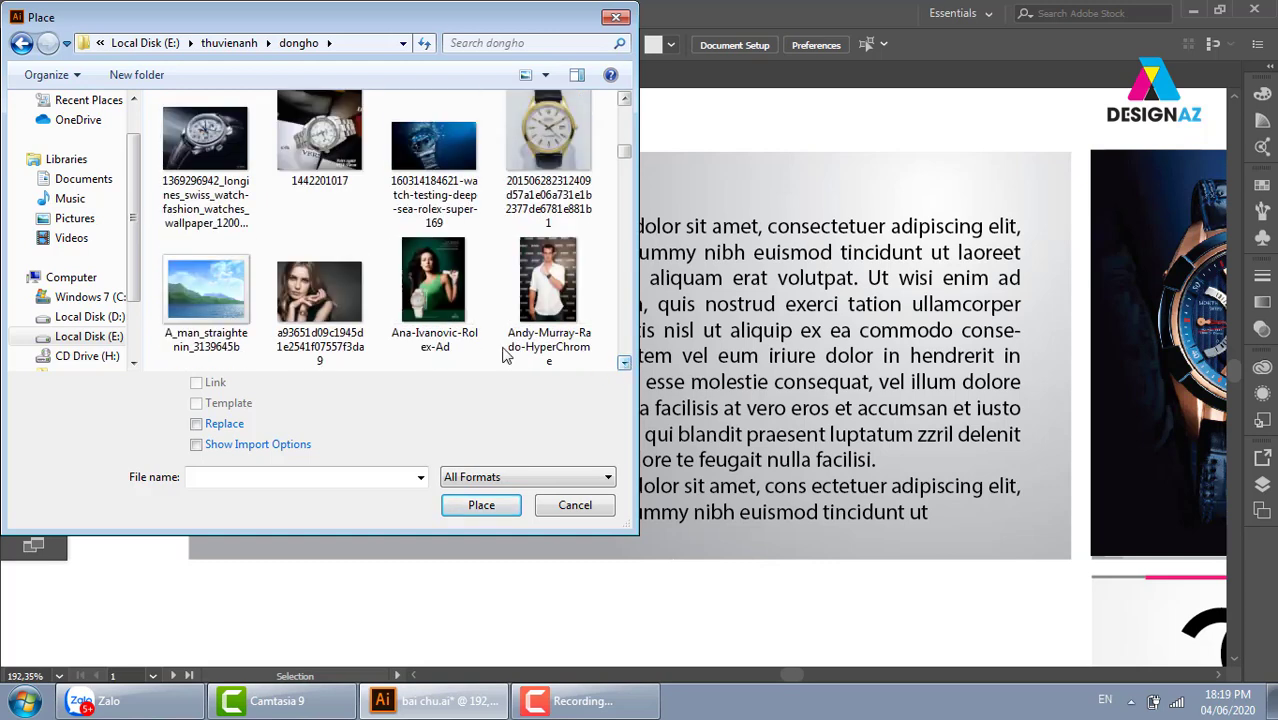
pyautogui.click(434, 140)
pyautogui.click(481, 505)
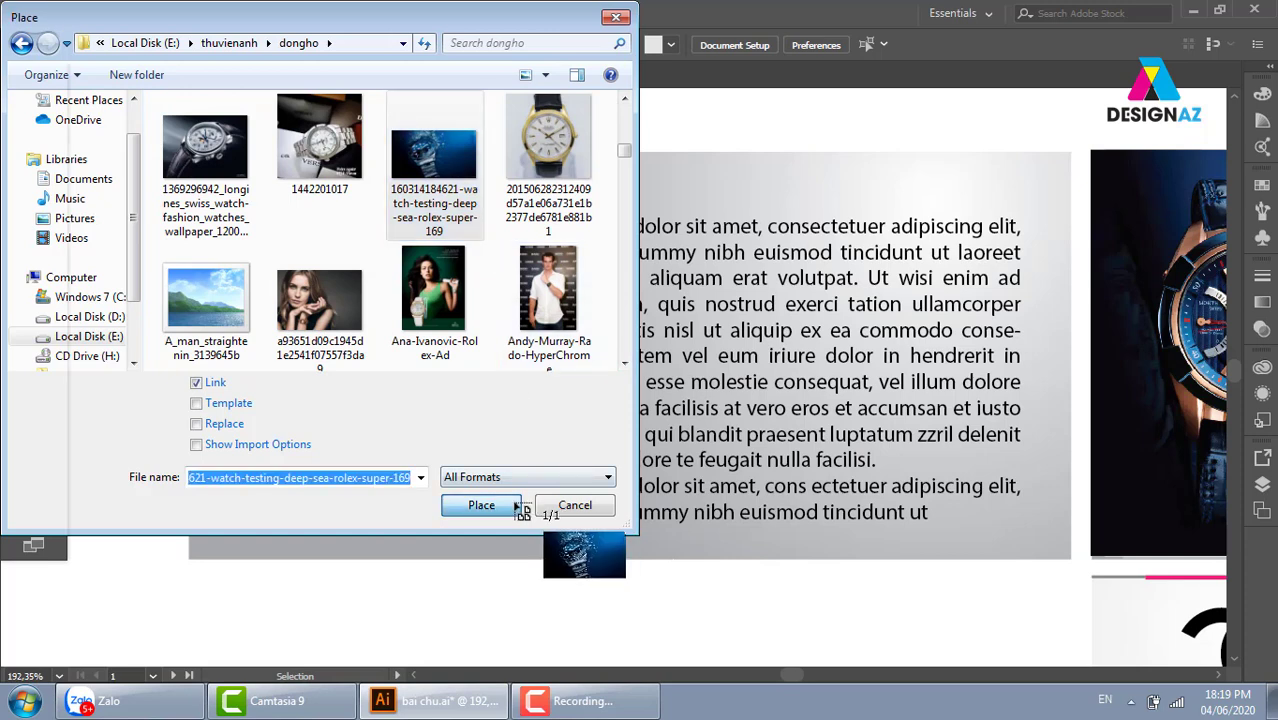
# Drag the watch photo from the banner's top-left corner across its left portion
pyautogui.moveTo(336, 344); pyautogui.dragTo(424, 329)
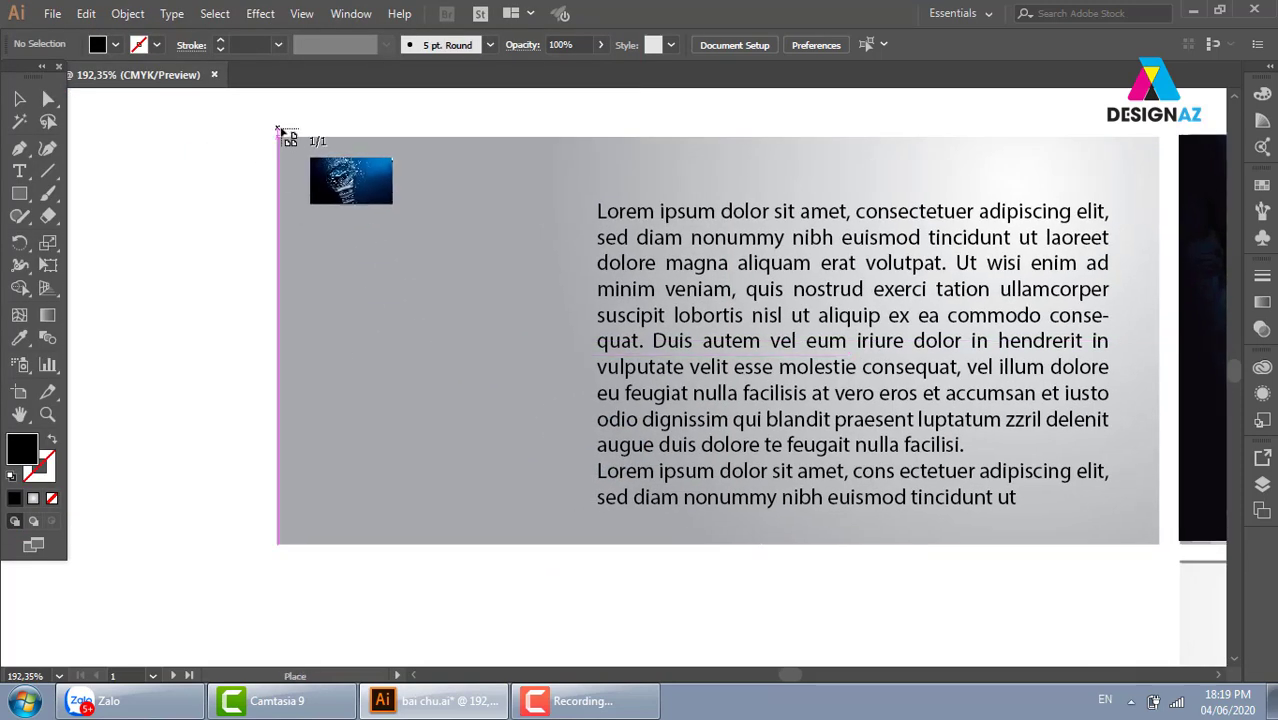
pyautogui.moveTo(281, 142); pyautogui.dragTo(1023, 563)
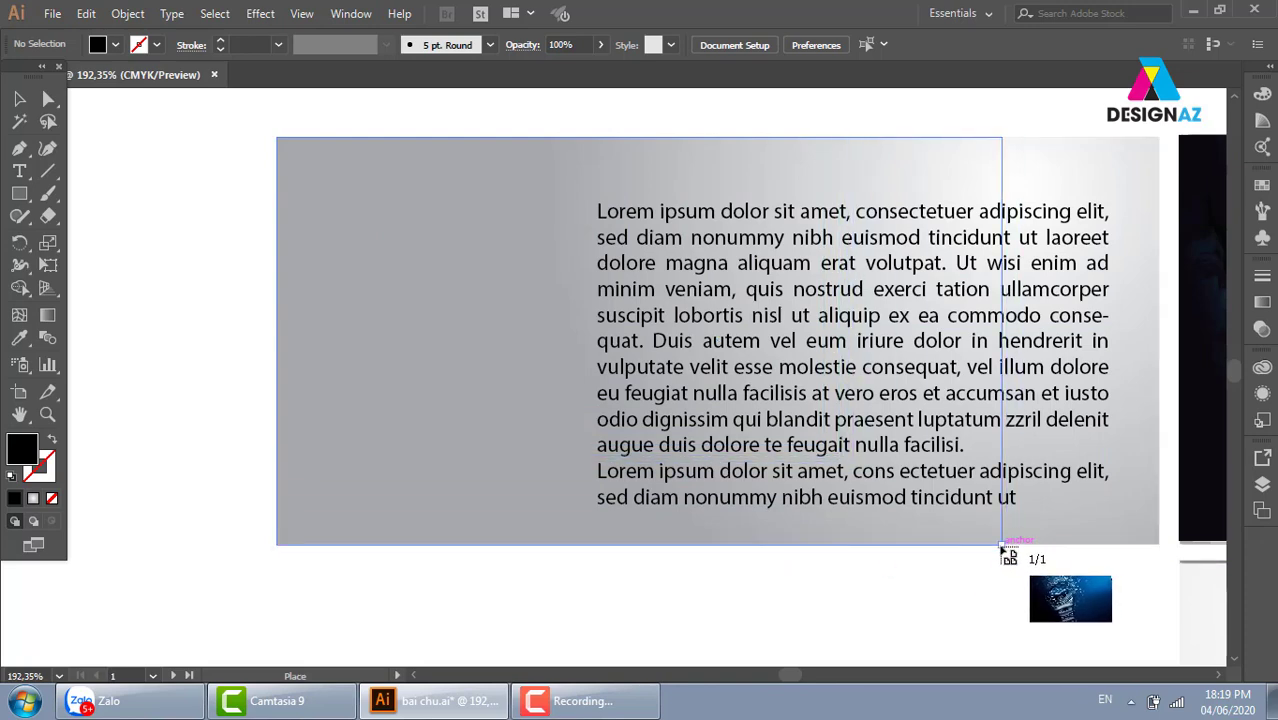
pyautogui.moveTo(1023, 563); pyautogui.dragTo(1002, 545)
pyautogui.moveTo(760, 432); pyautogui.dragTo(677, 426)
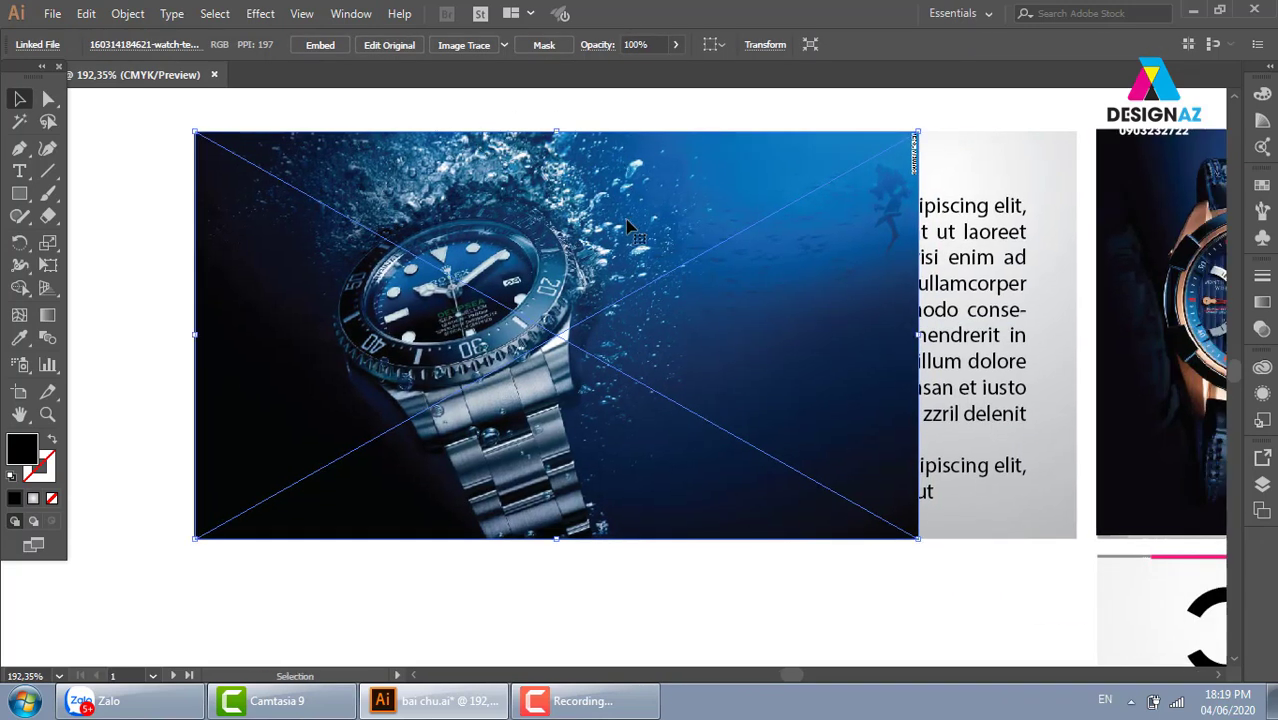
# Draw a closed pen outline over the photo's left part with a curved right edge
pyautogui.press('p')
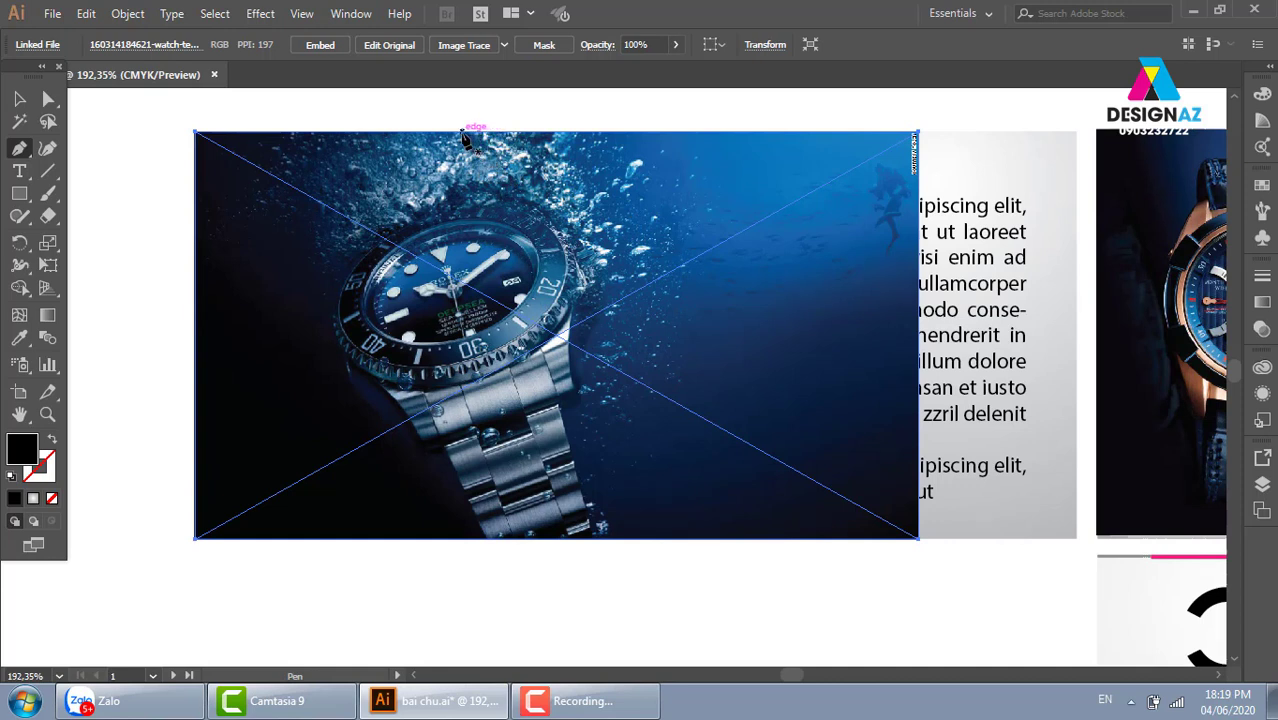
pyautogui.click(462, 131)
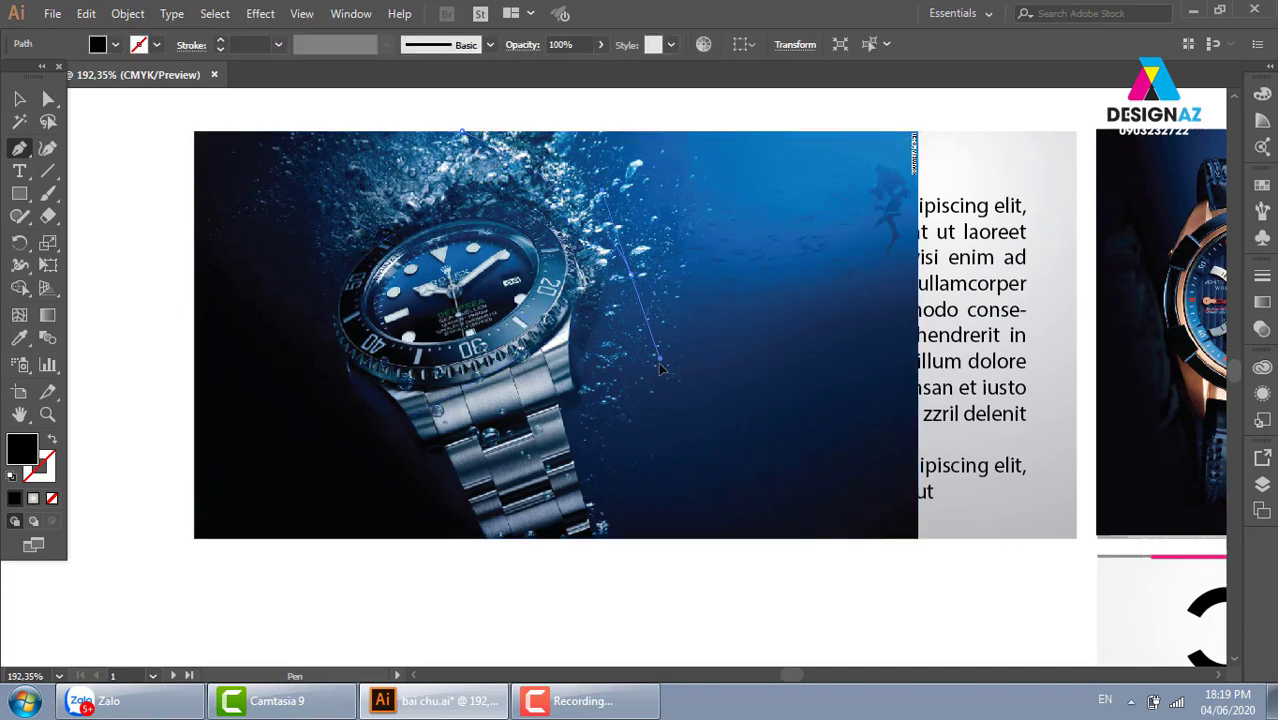
pyautogui.moveTo(660, 368); pyautogui.dragTo(660, 397)
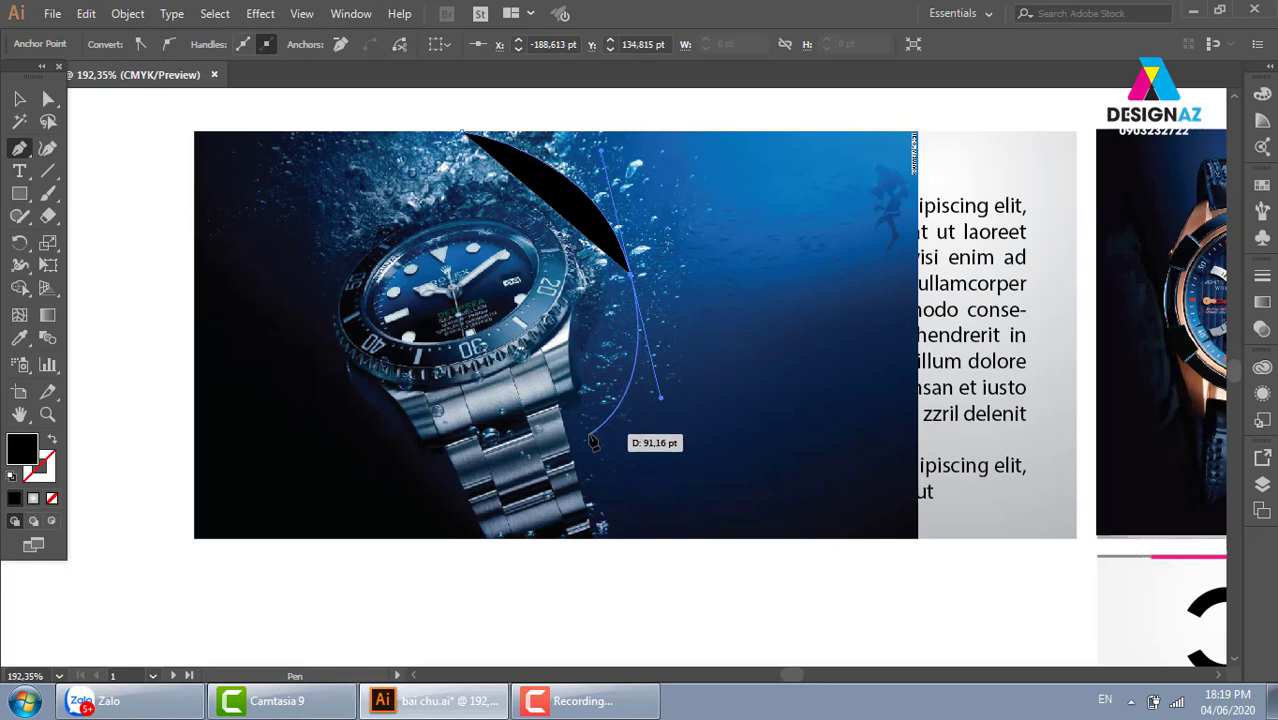
pyautogui.click(590, 436)
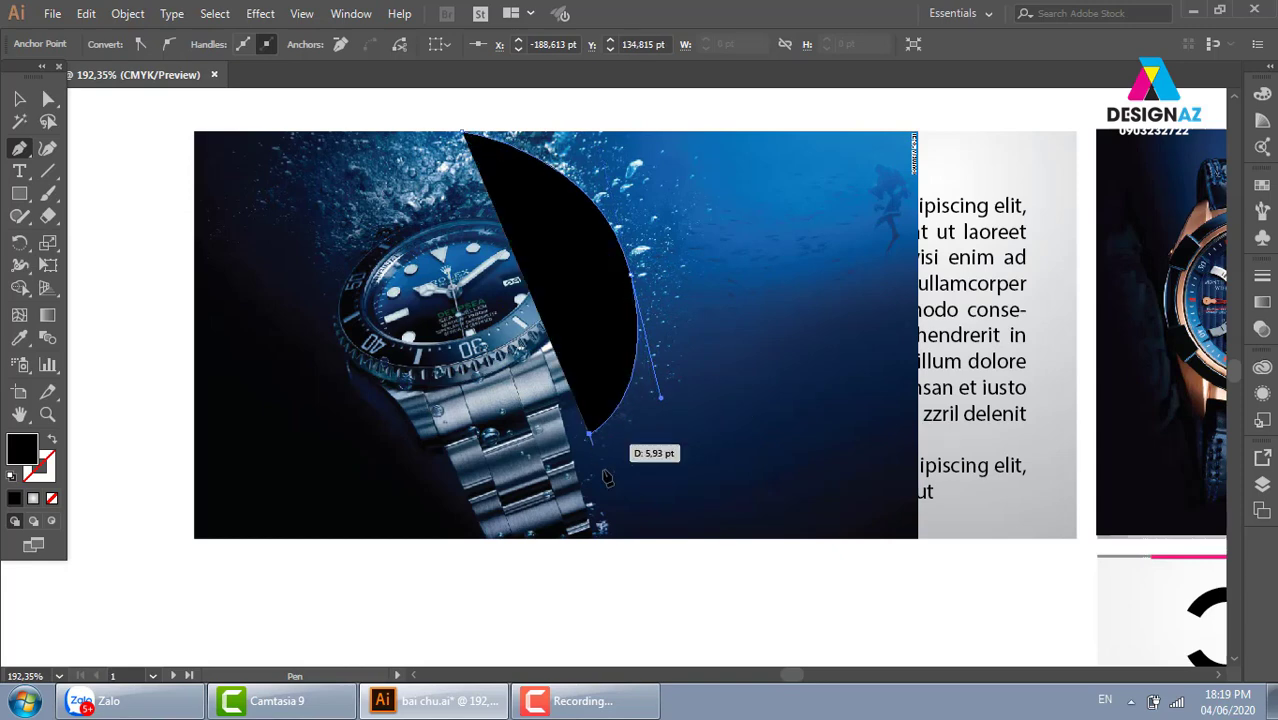
pyautogui.click(614, 538)
pyautogui.click(194, 538)
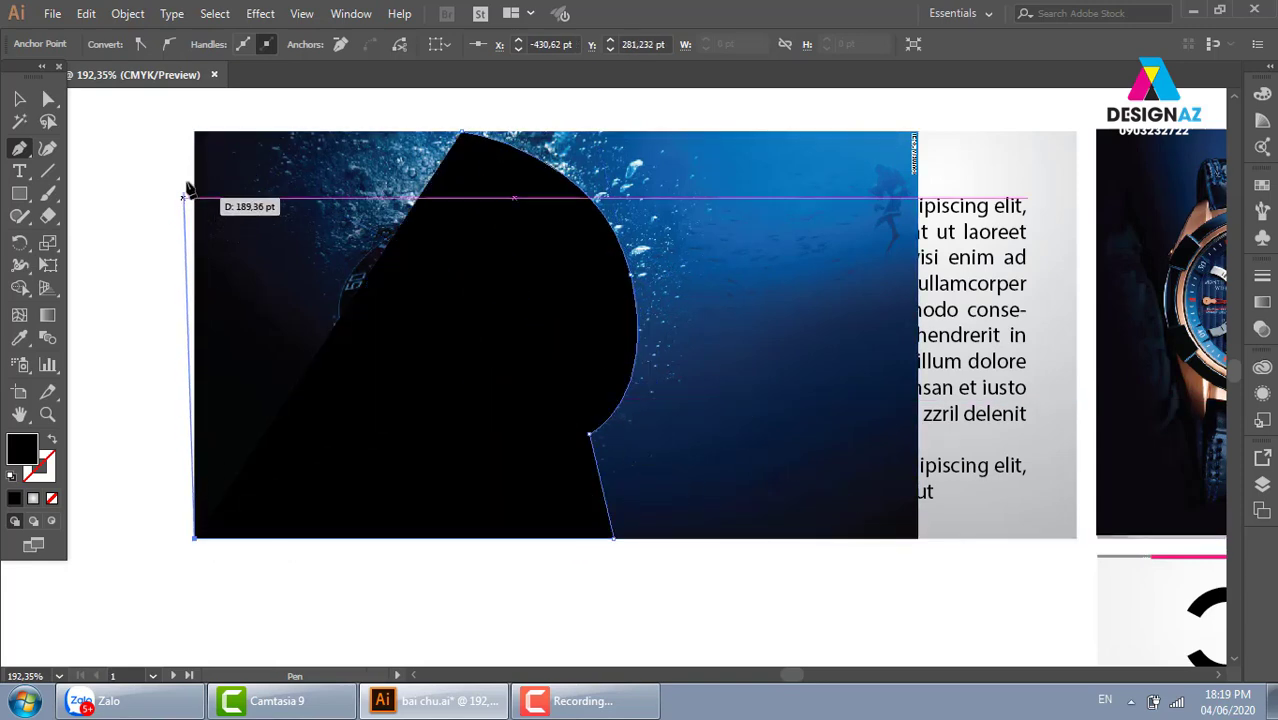
pyautogui.click(194, 131)
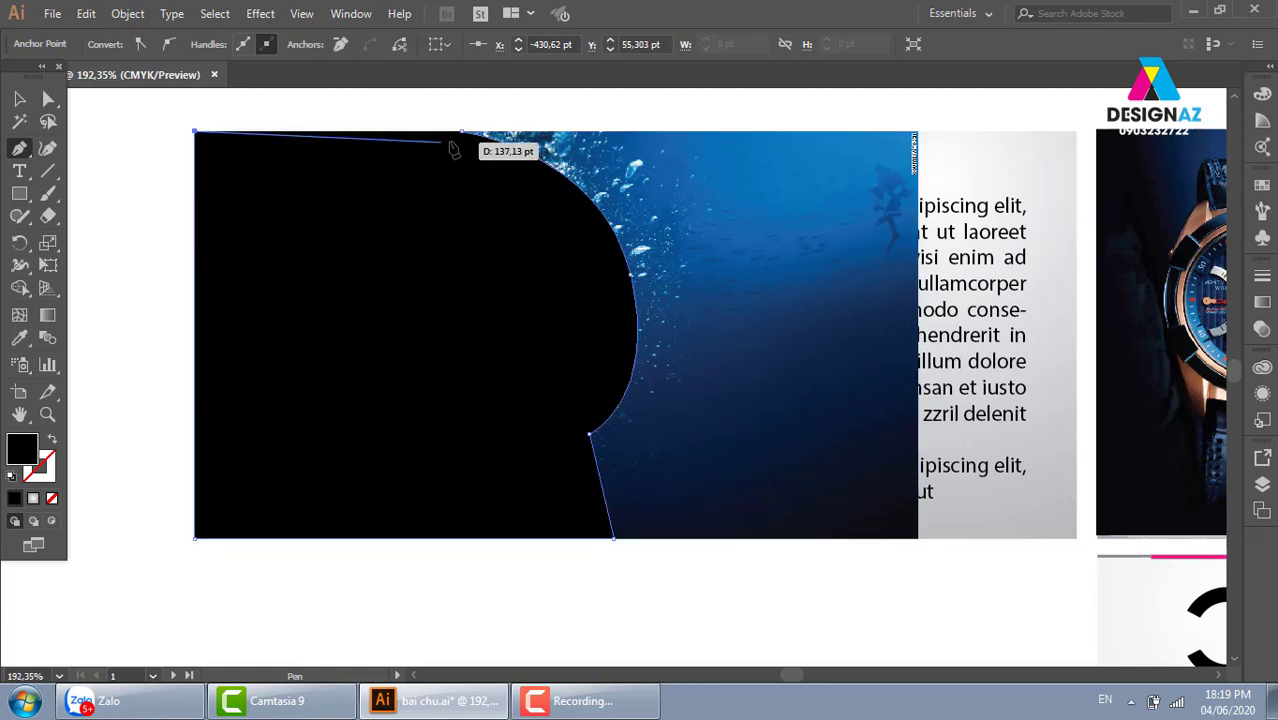
pyautogui.click(461, 132)
# Select the black outline shape together with the watch photo
pyautogui.click(20, 99)
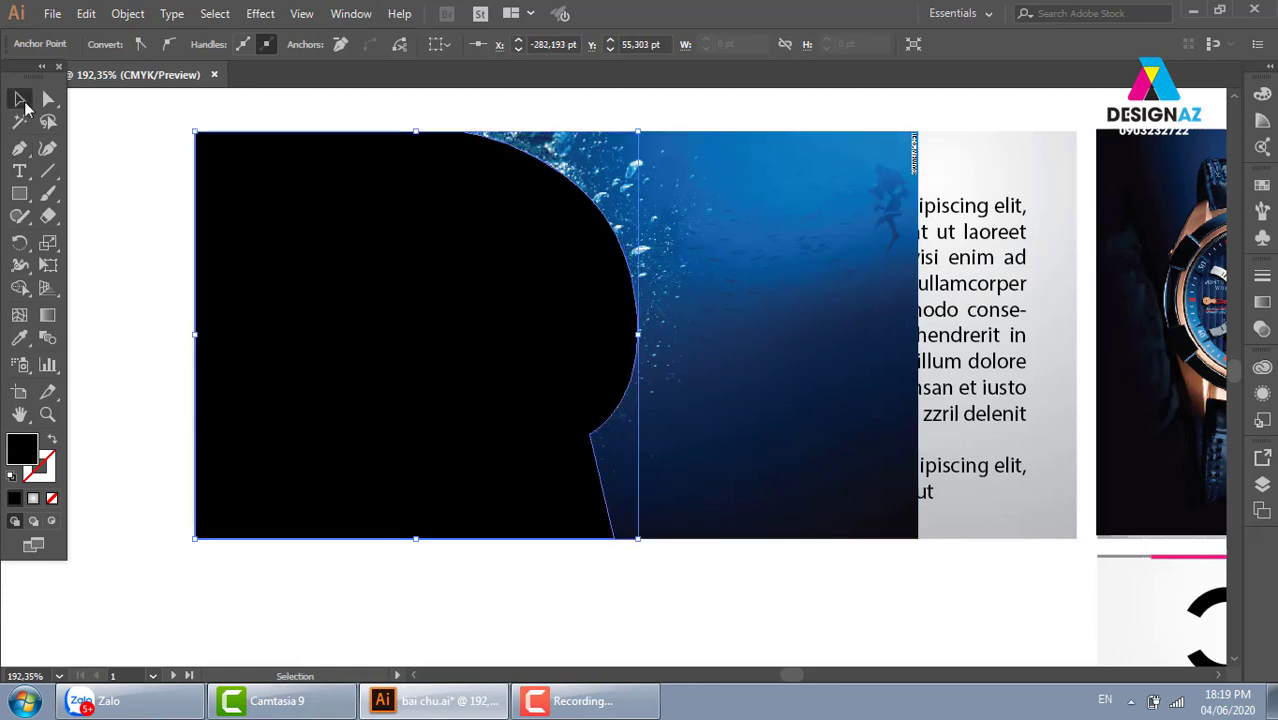
pyautogui.click(114, 180)
pyautogui.click(540, 280)
pyautogui.keyDown('shift'); pyautogui.click(735, 288); pyautogui.keyUp('shift')
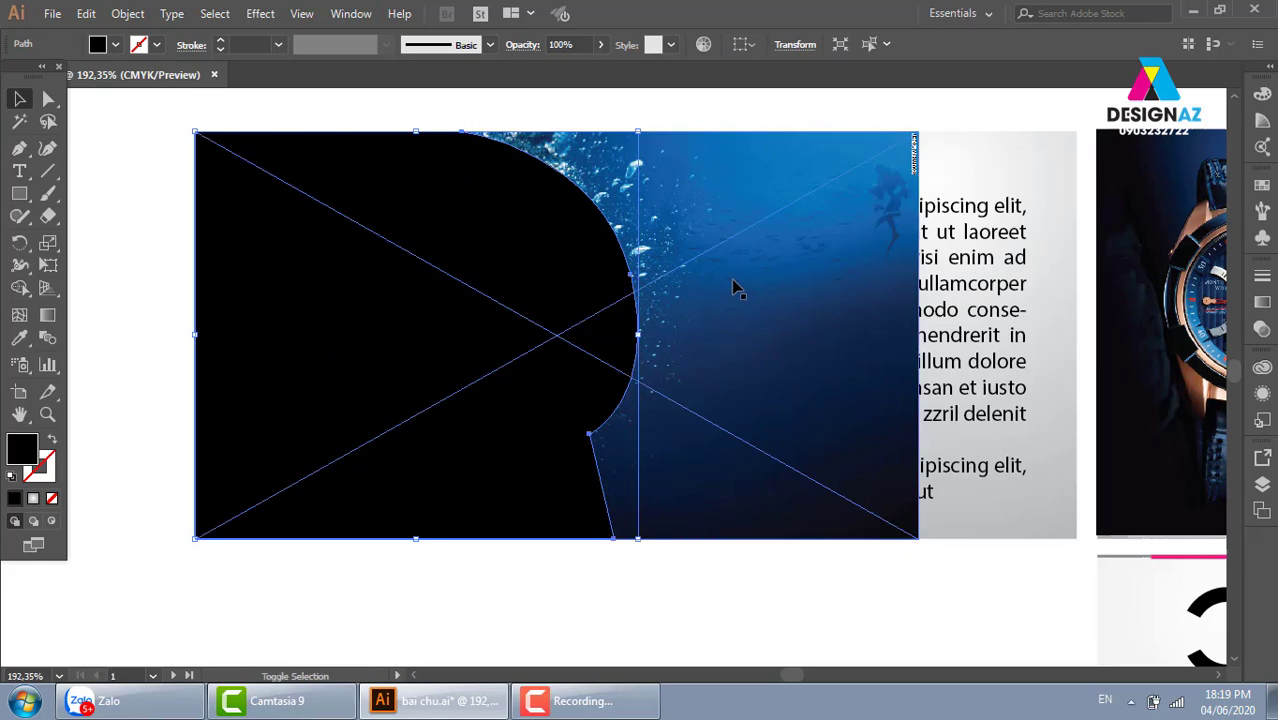
# Clip the watch photo to the curved outline with Ctrl+7 and reselect the clip group
pyautogui.hotkey('ctrl', '7')
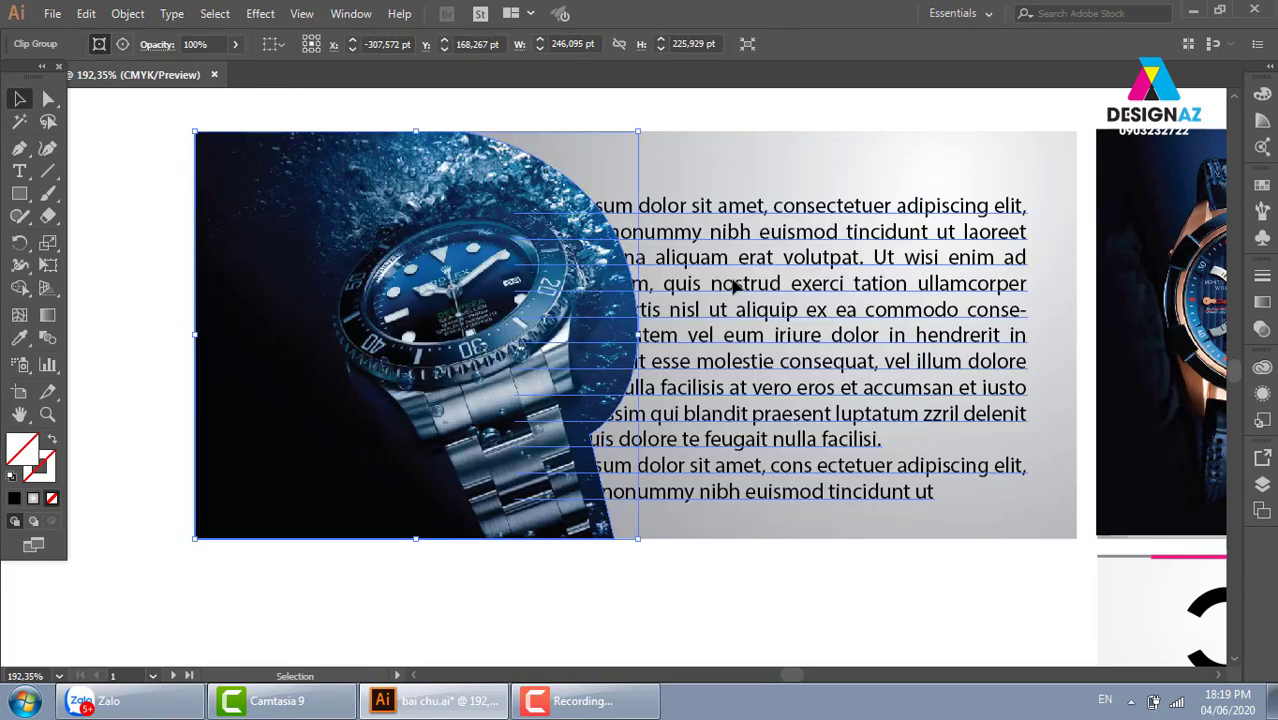
pyautogui.moveTo(641, 365); pyautogui.dragTo(577, 372)
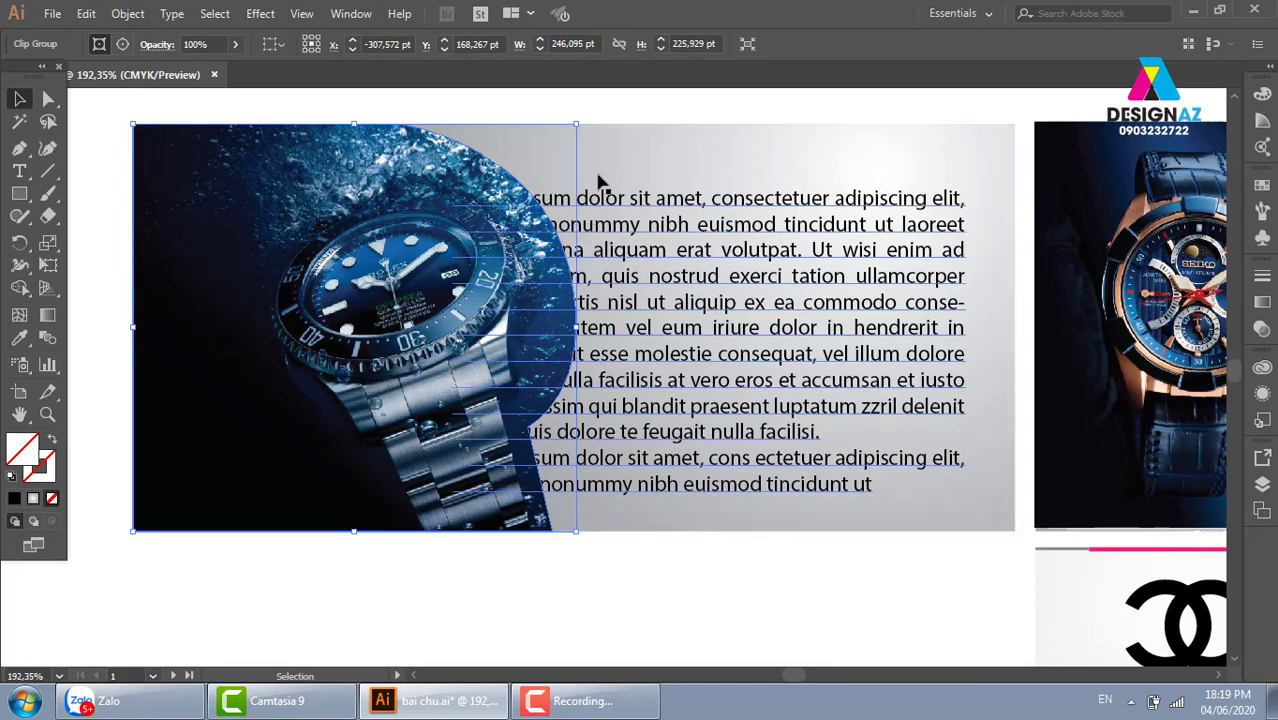
pyautogui.click(619, 105)
pyautogui.click(515, 237)
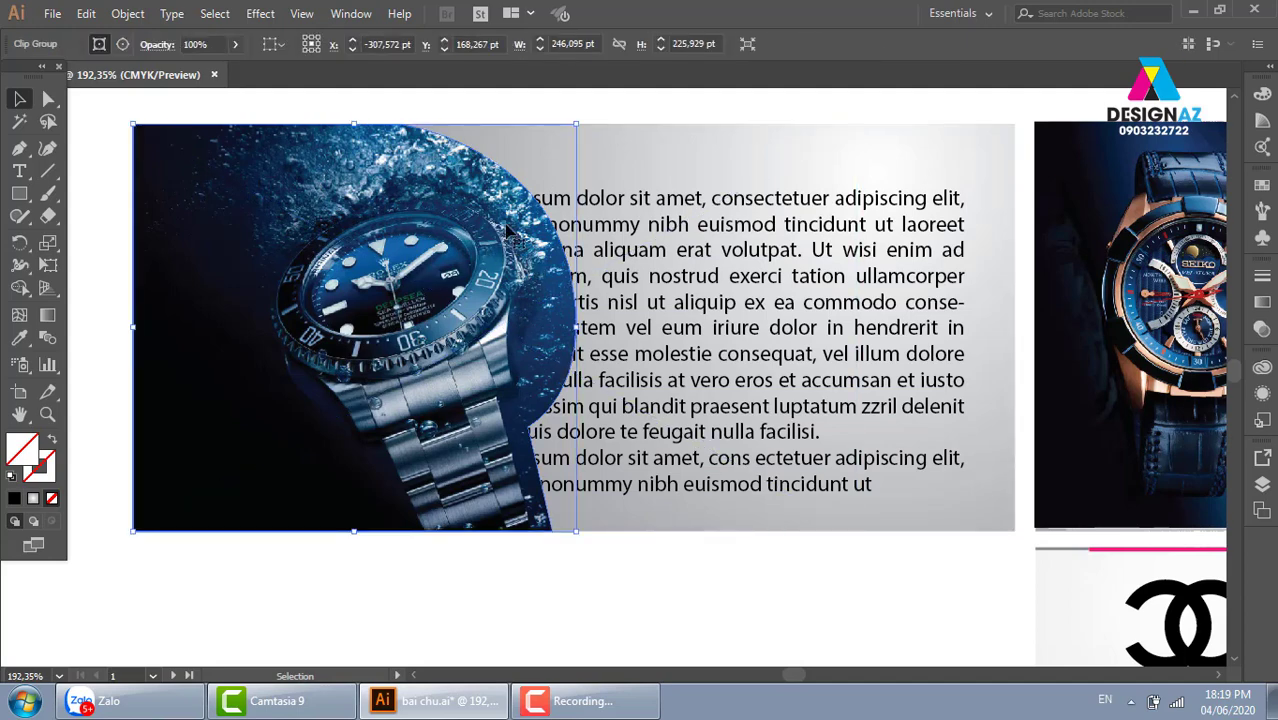
pyautogui.click(128, 16)
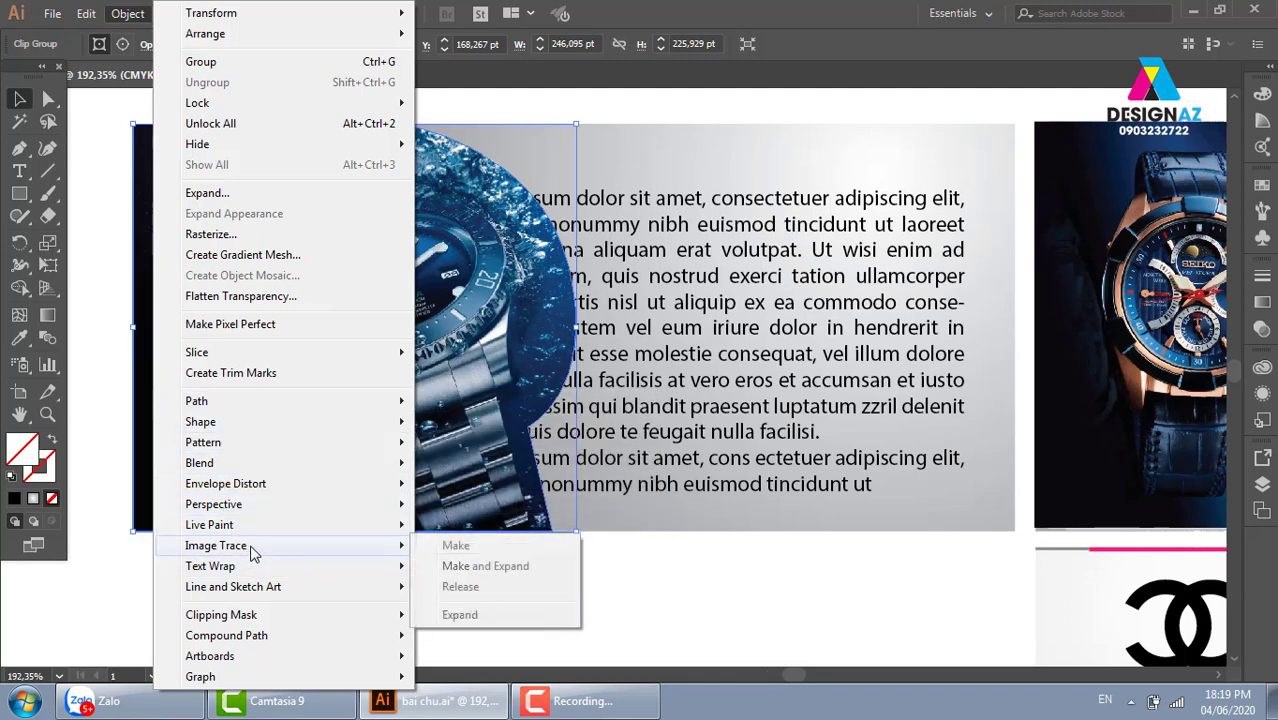
pyautogui.moveTo(210, 566)
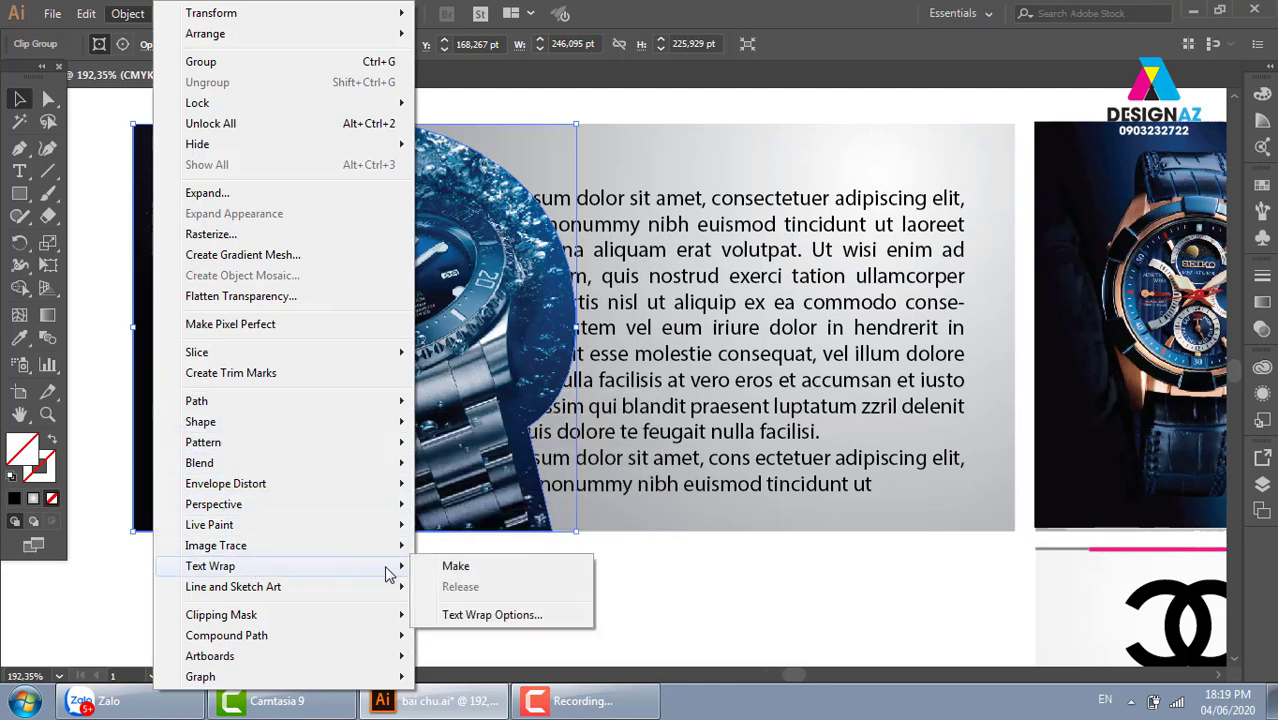
# Apply Object > Text Wrap > Make so the paragraph flows around the photo, viewing at 100%
pyautogui.click(480, 568)
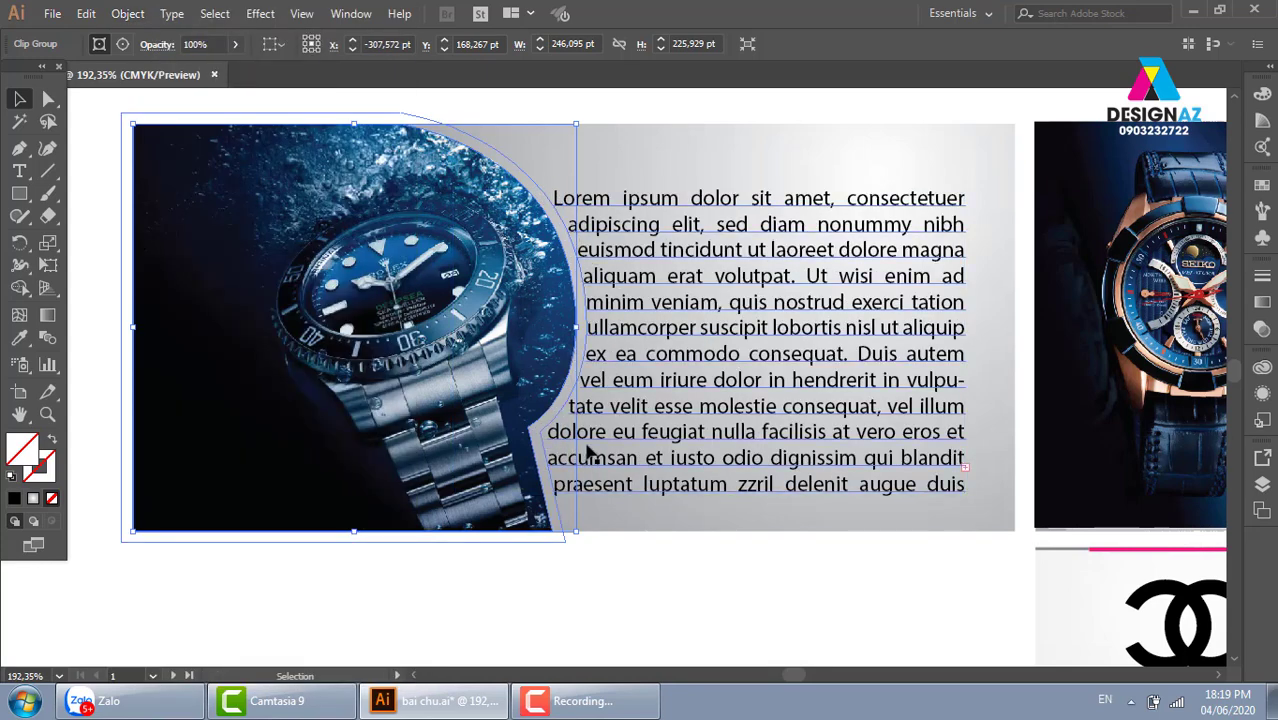
pyautogui.moveTo(878, 513); pyautogui.dragTo(433, 470)
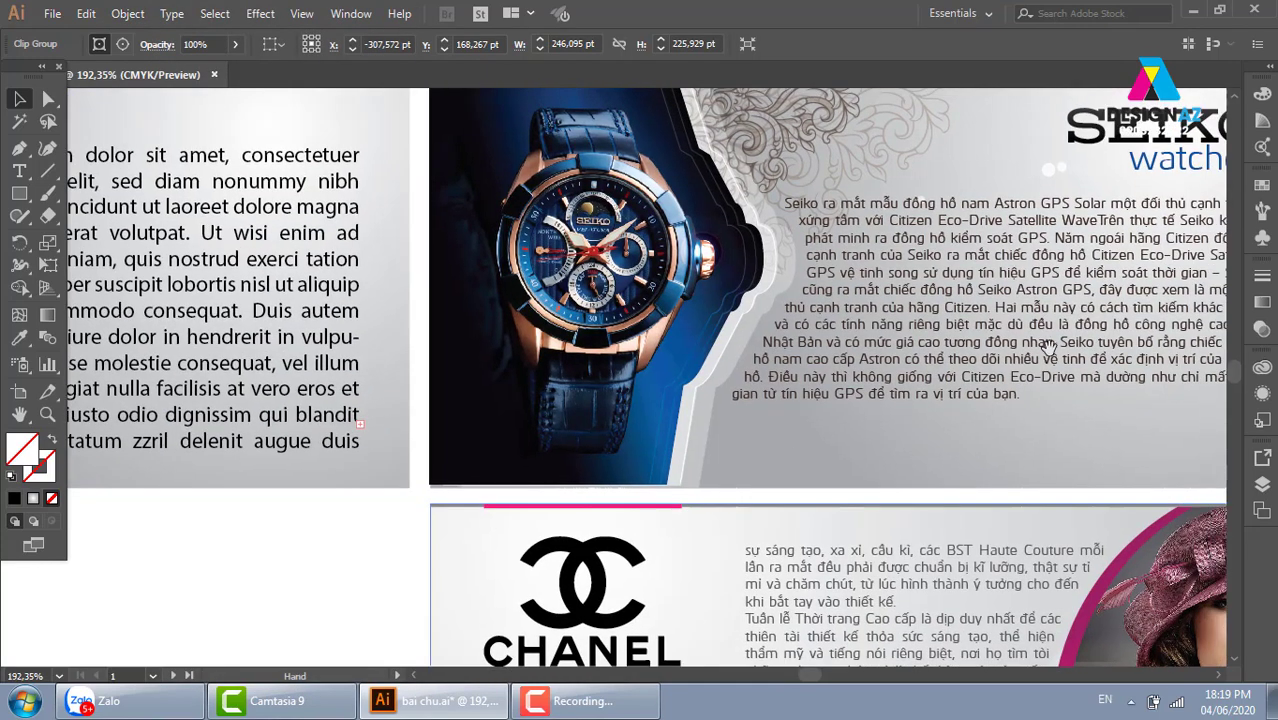
pyautogui.moveTo(657, 445); pyautogui.dragTo(838, 278)
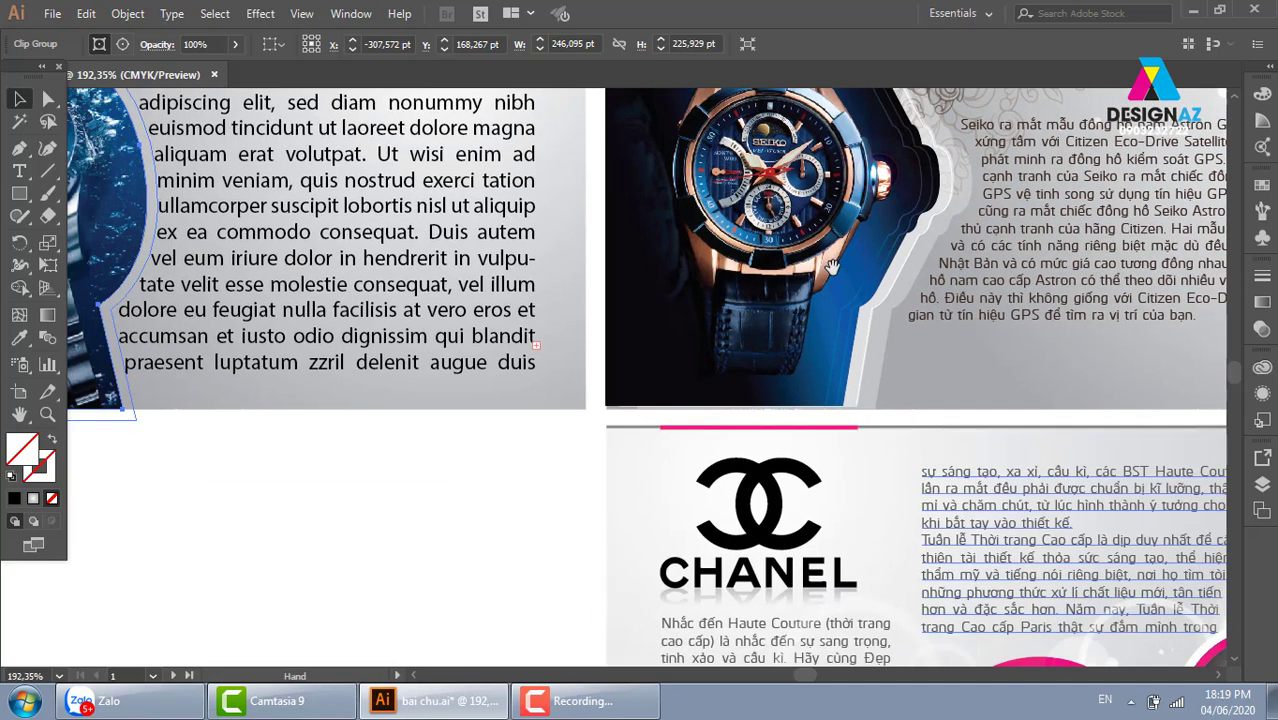
pyautogui.hotkey('ctrl', '1')
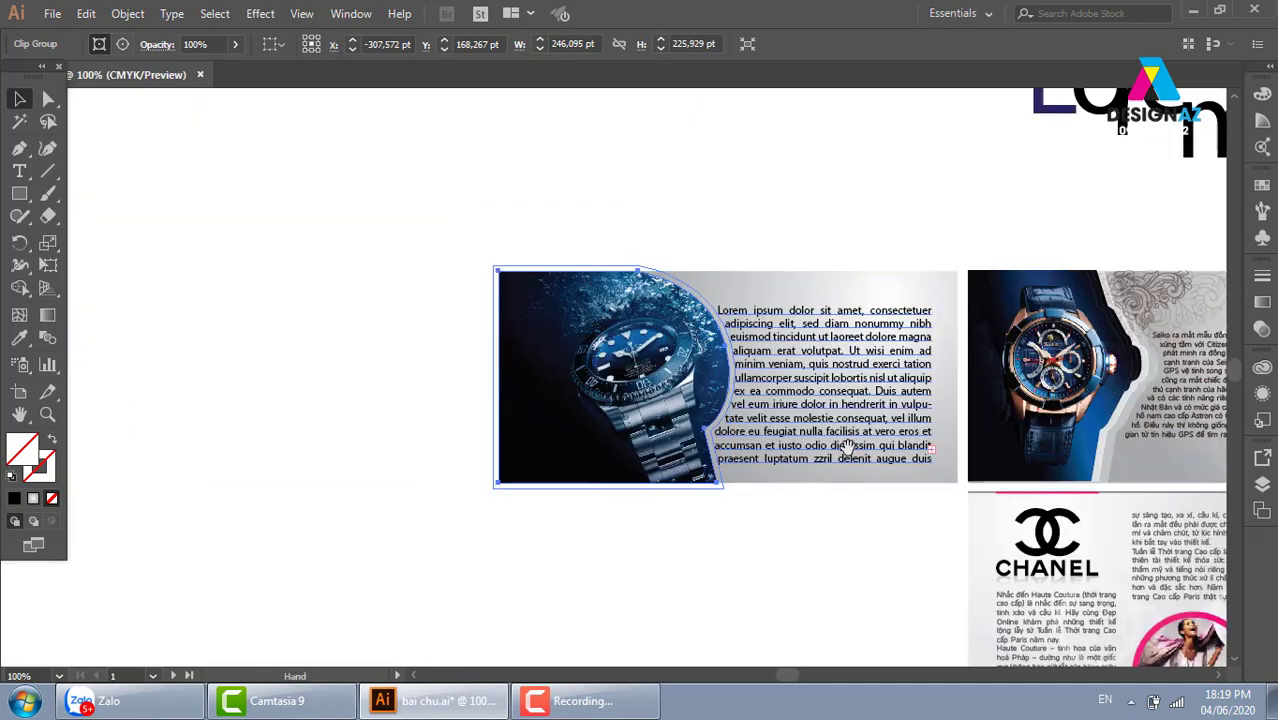
pyautogui.moveTo(984, 575); pyautogui.dragTo(707, 343)
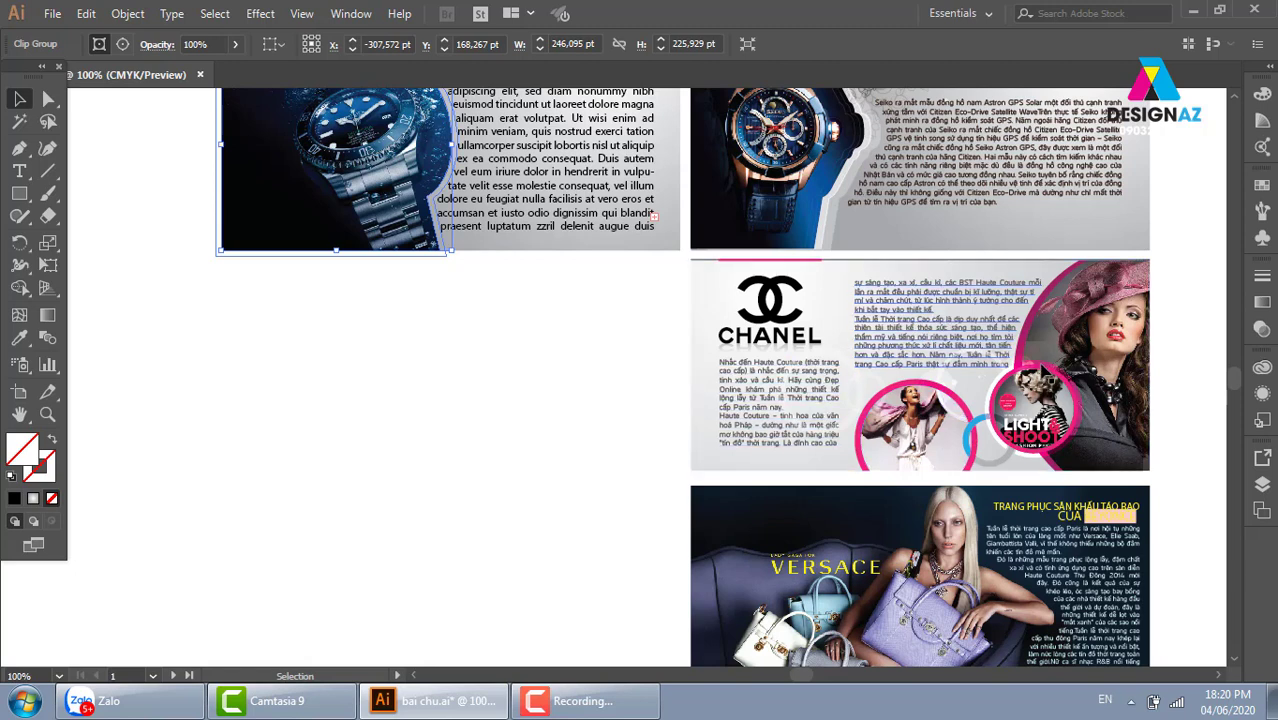
# Alt+Shift-drag the grey gradient background straight down, duplicating it beneath the watch banner
pyautogui.moveTo(672, 251)
pyautogui.mouseDown()
pyautogui.moveTo(651, 471)
pyautogui.moveTo(679, 471)
pyautogui.mouseUp()
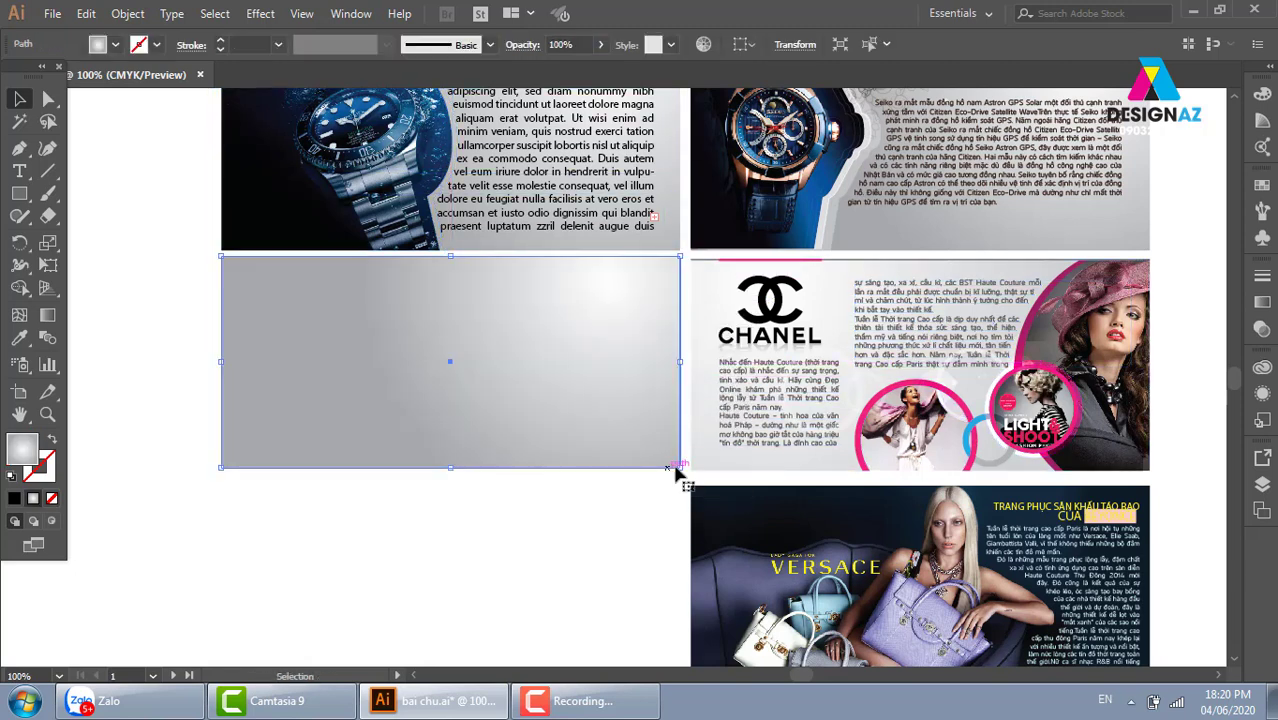
pyautogui.scroll(2, 673, 485)
pyautogui.click(212, 330)
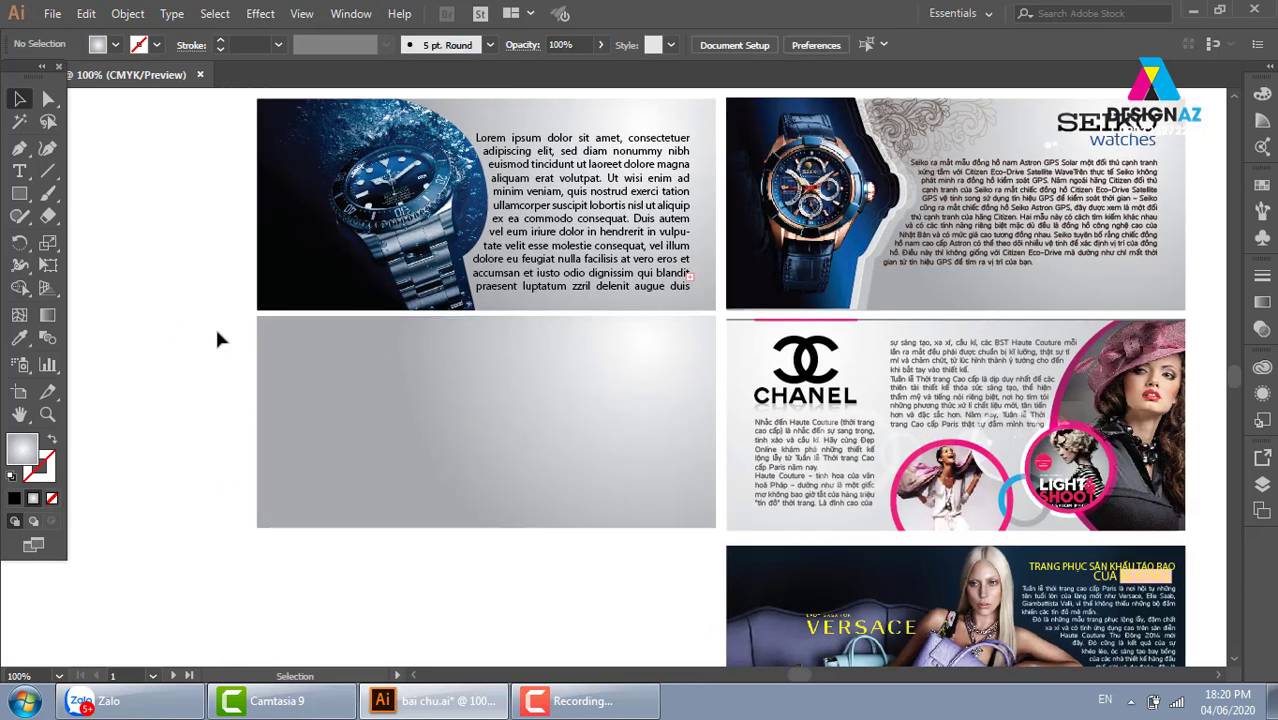
pyautogui.click(52, 13)
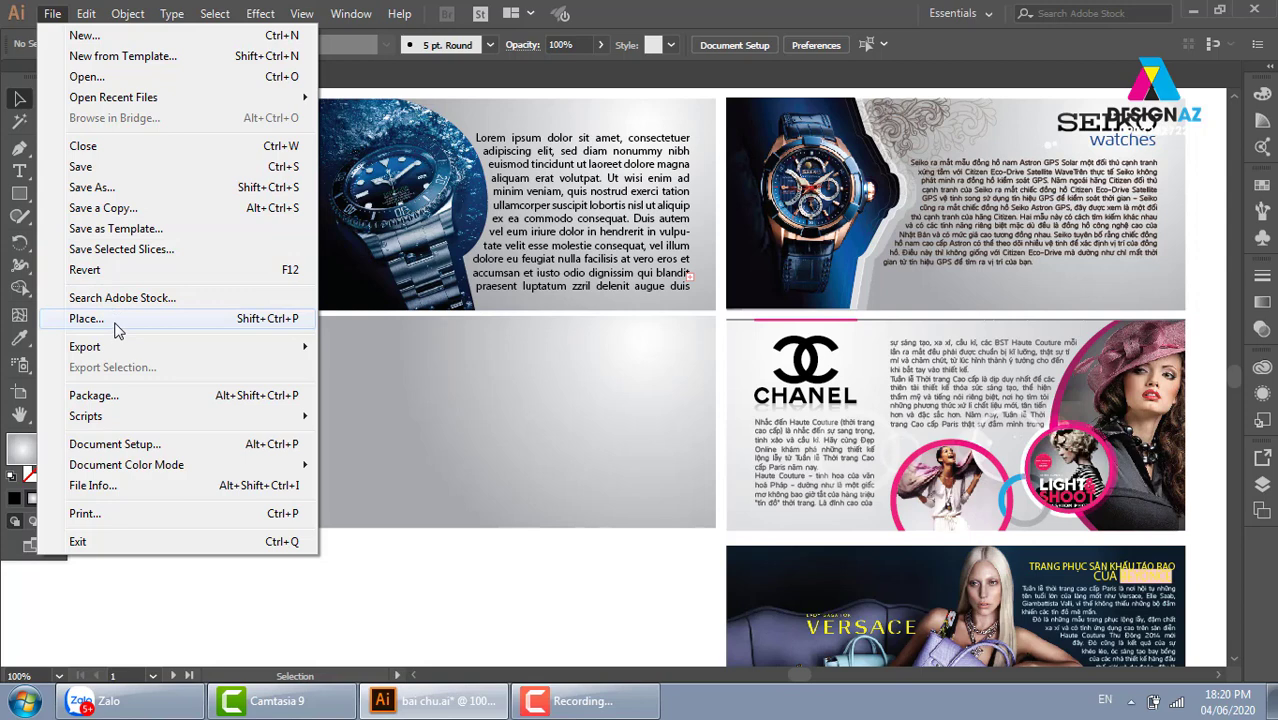
# Place Omega_Watches_logo from the dongho folder into the new grey banner's top-left corner
pyautogui.click(114, 327)
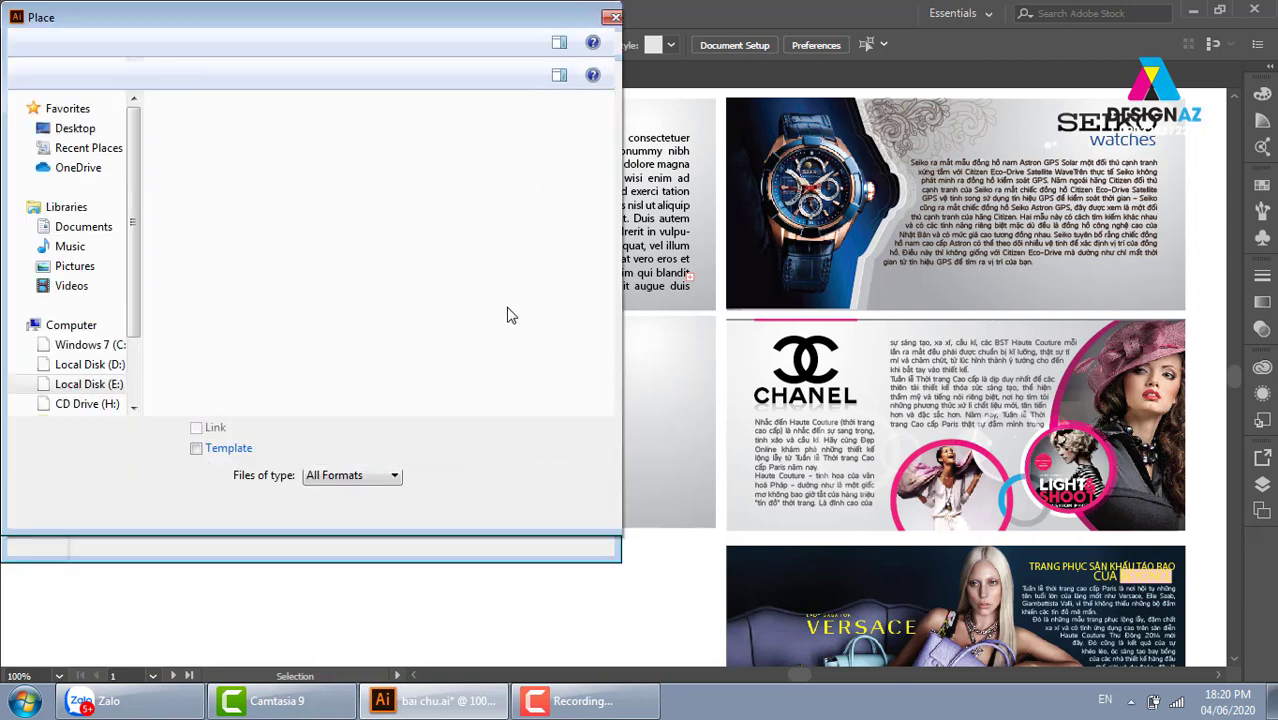
pyautogui.click(434, 271)
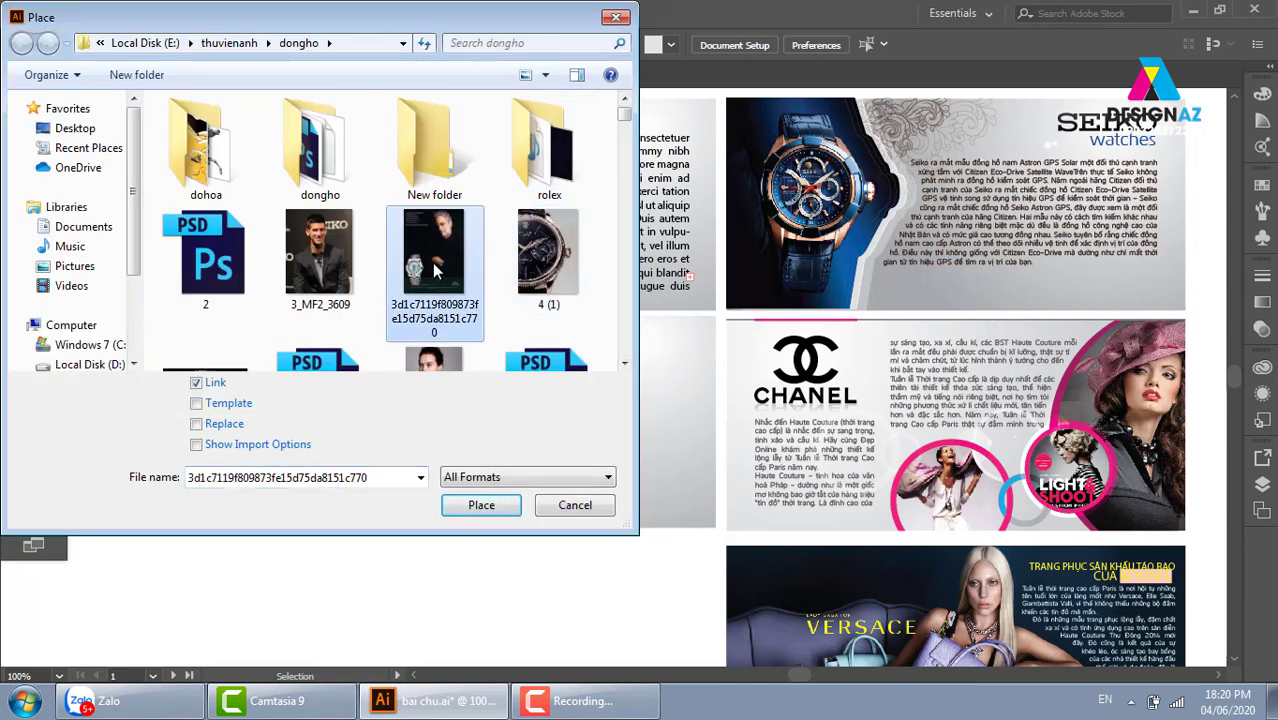
pyautogui.press('o')
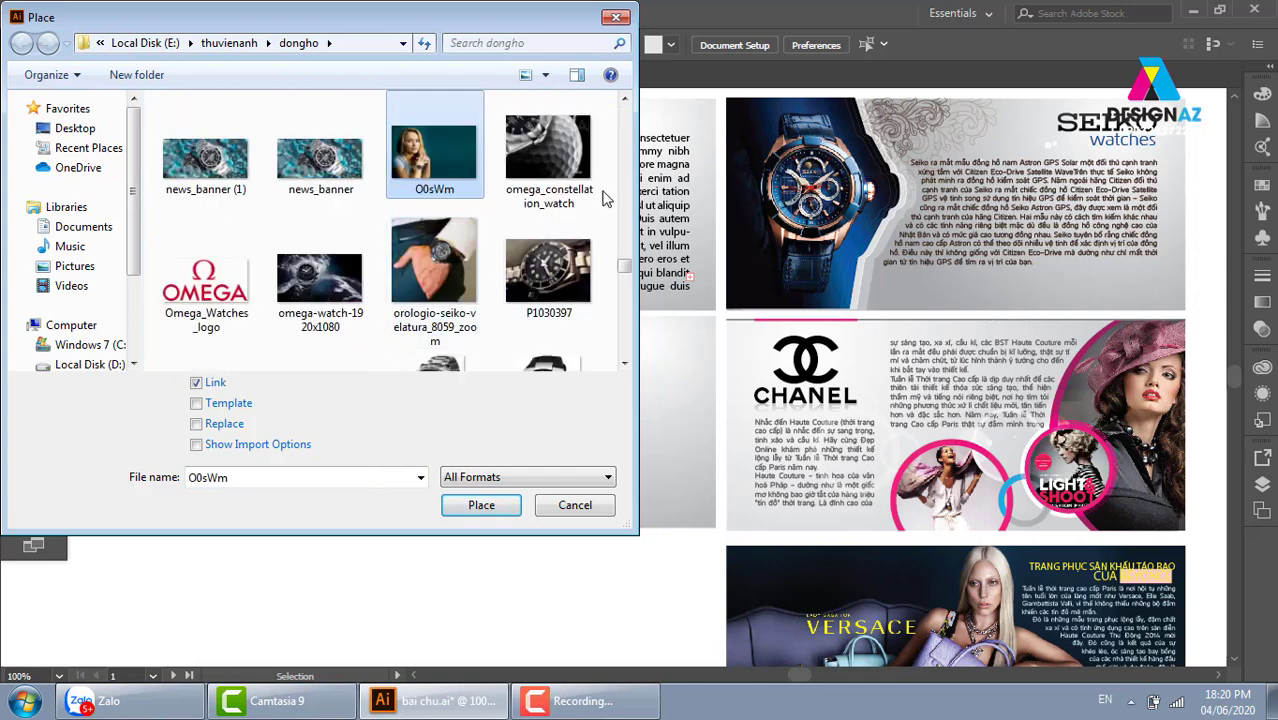
pyautogui.click(222, 301)
pyautogui.click(489, 507)
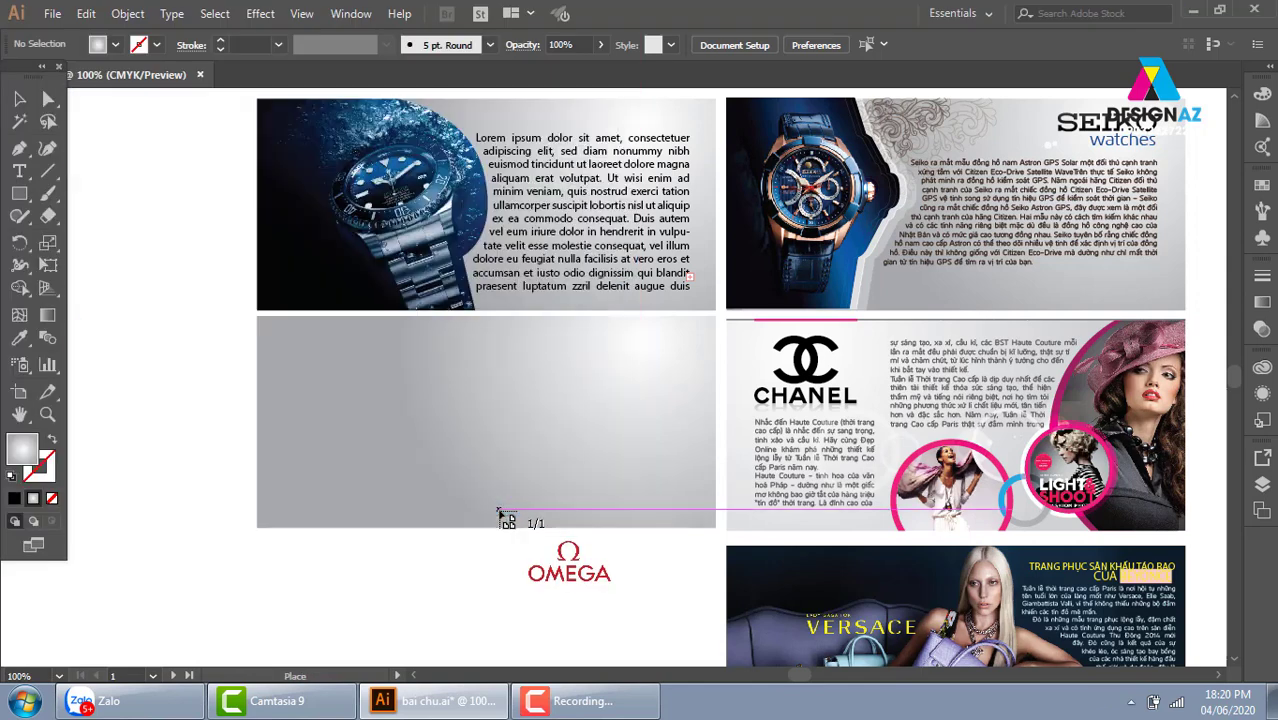
pyautogui.moveTo(286, 328); pyautogui.dragTo(418, 395)
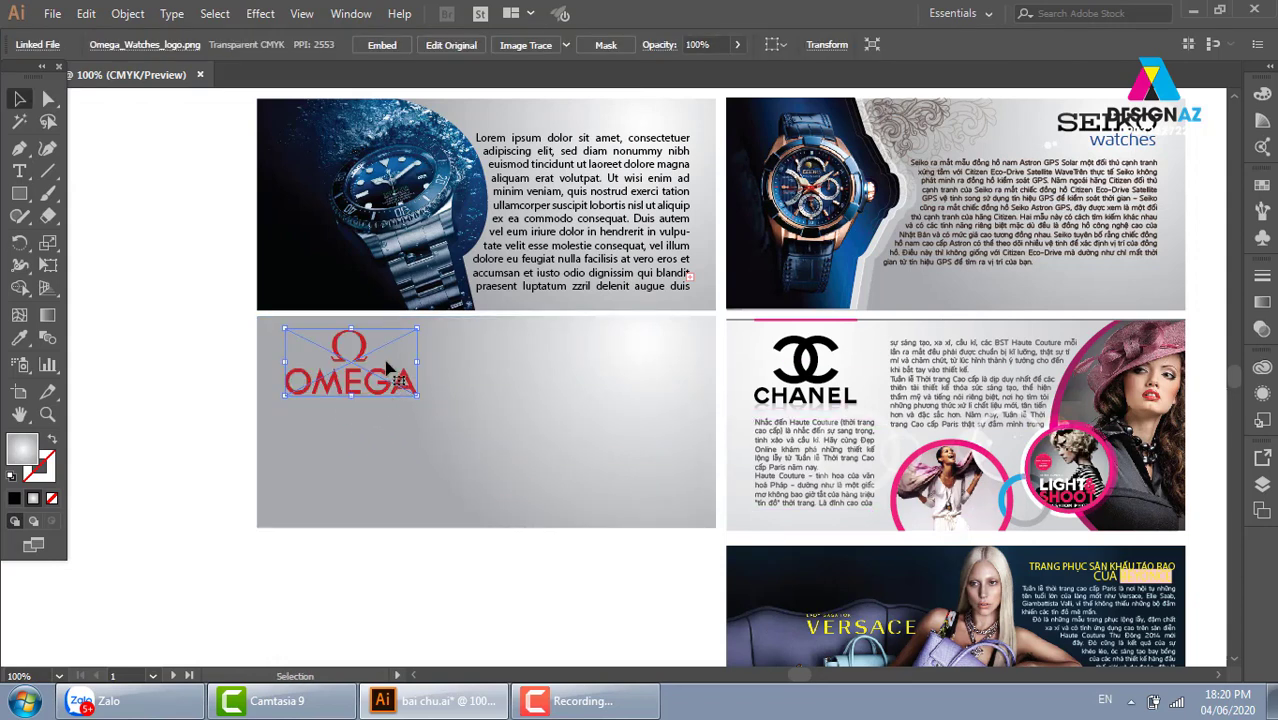
pyautogui.click(186, 401)
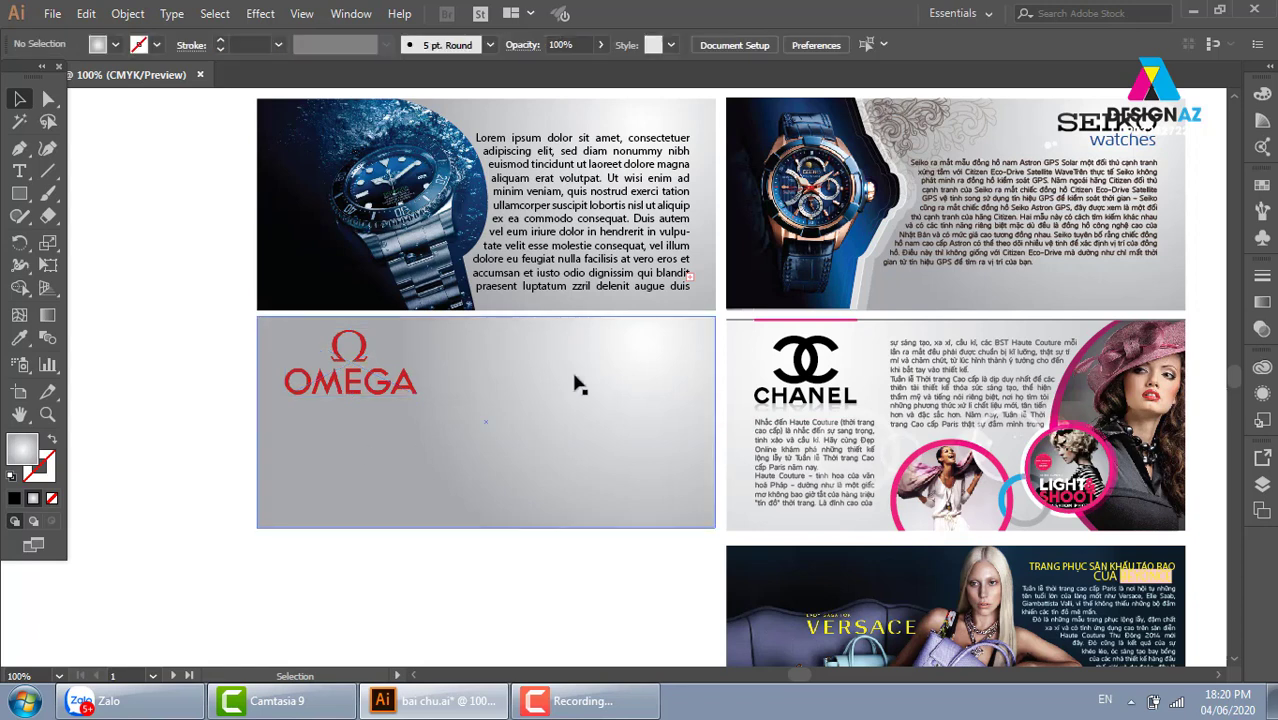
# Draw a placeholder text area under the OMEGA logo, then delete that first attempt
pyautogui.click(20, 172)
pyautogui.moveTo(285, 405); pyautogui.dragTo(471, 517)
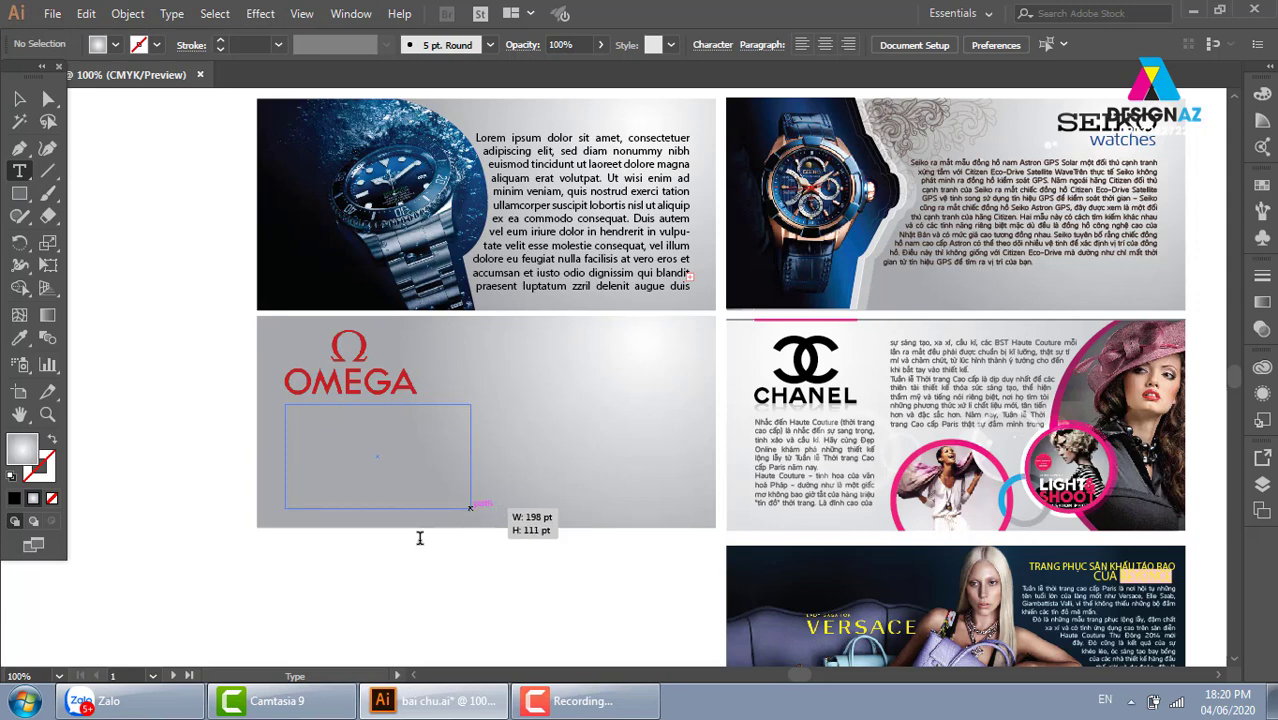
pyautogui.moveTo(475, 519); pyautogui.dragTo(472, 518)
pyautogui.click(19, 98)
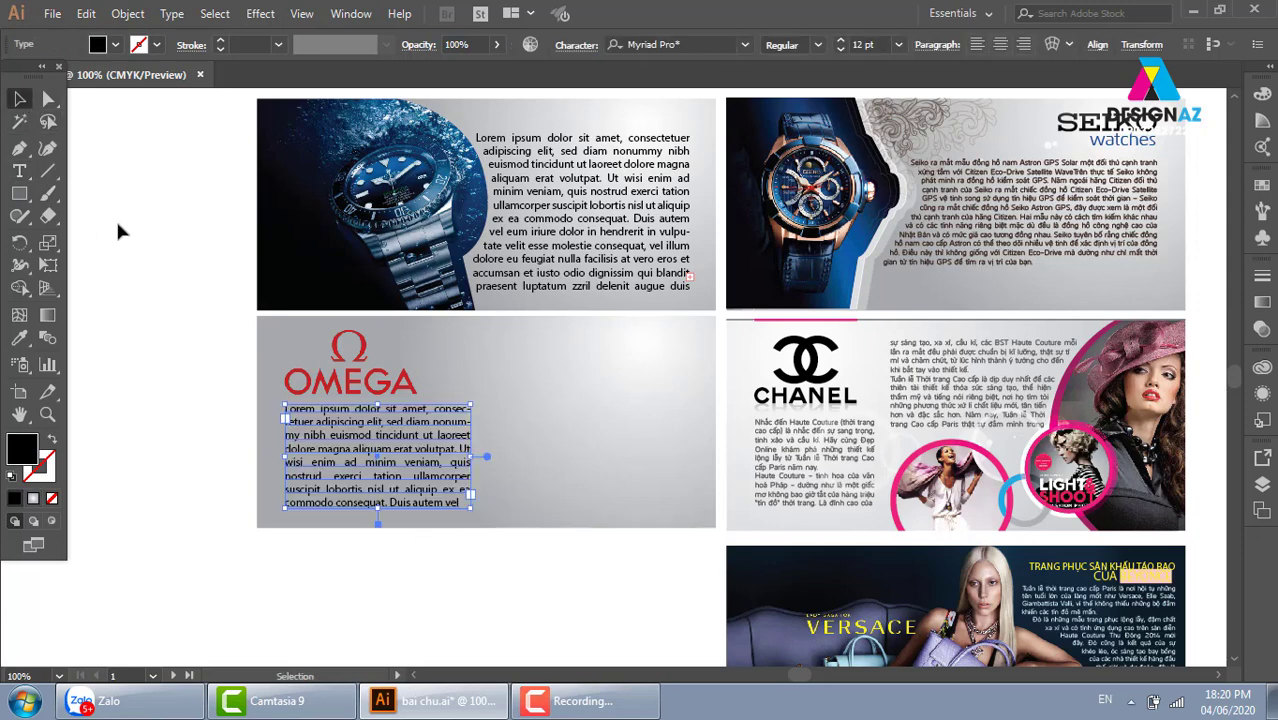
pyautogui.click(116, 218)
pyautogui.scroll(-3, 412, 355)
pyautogui.click(412, 355)
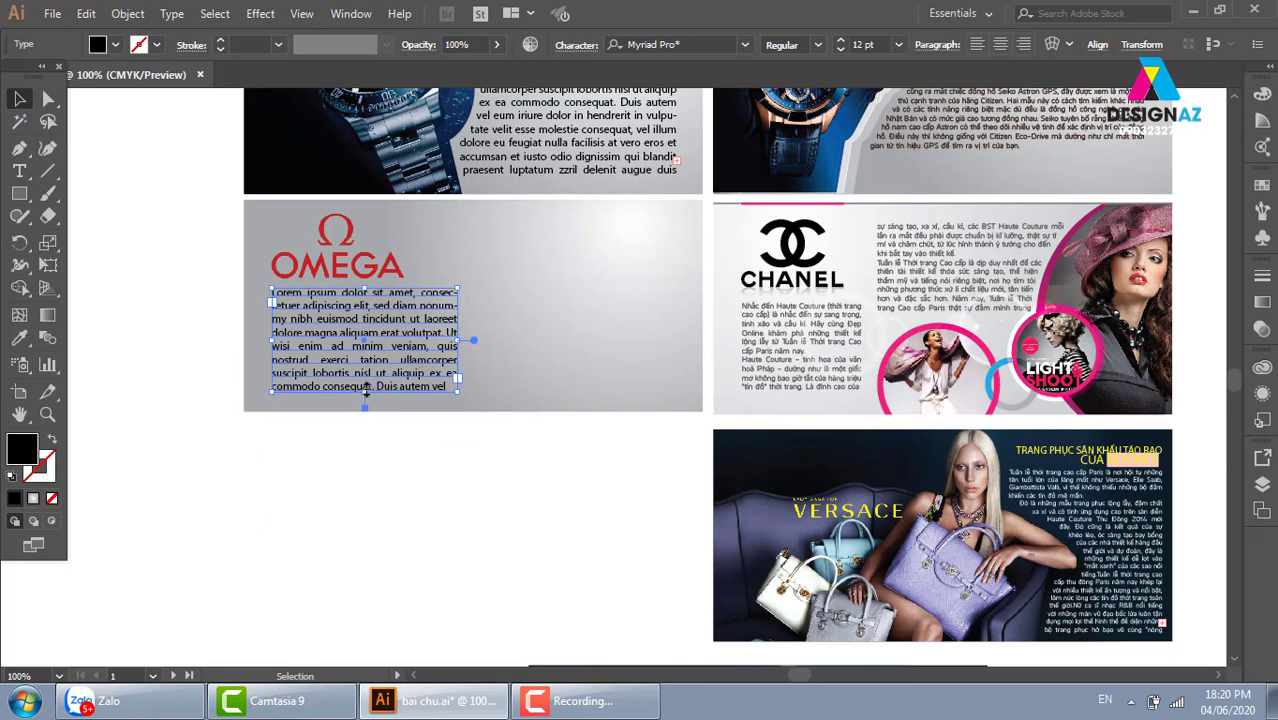
pyautogui.press('Delete')
# Draw a new Lorem ipsum text area below the logo and shorten it to fit the banner
pyautogui.click(19, 171)
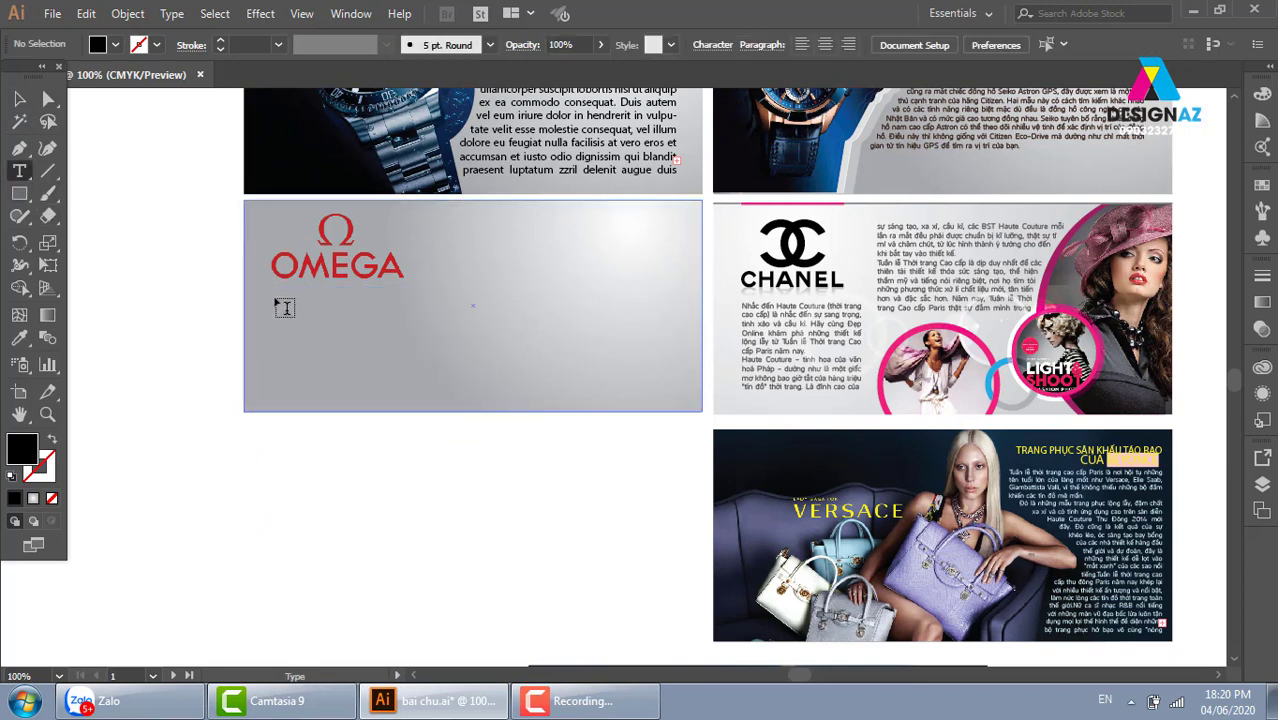
pyautogui.moveTo(273, 286); pyautogui.dragTo(430, 620)
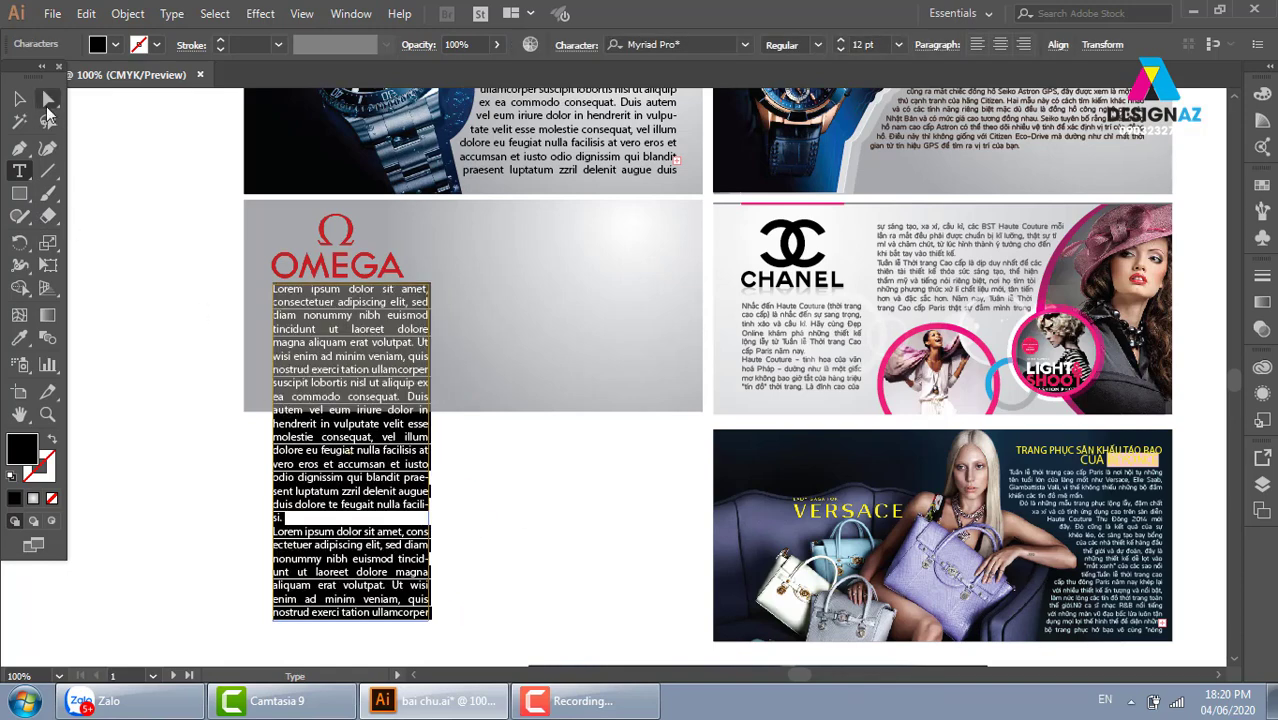
pyautogui.press('Escape')
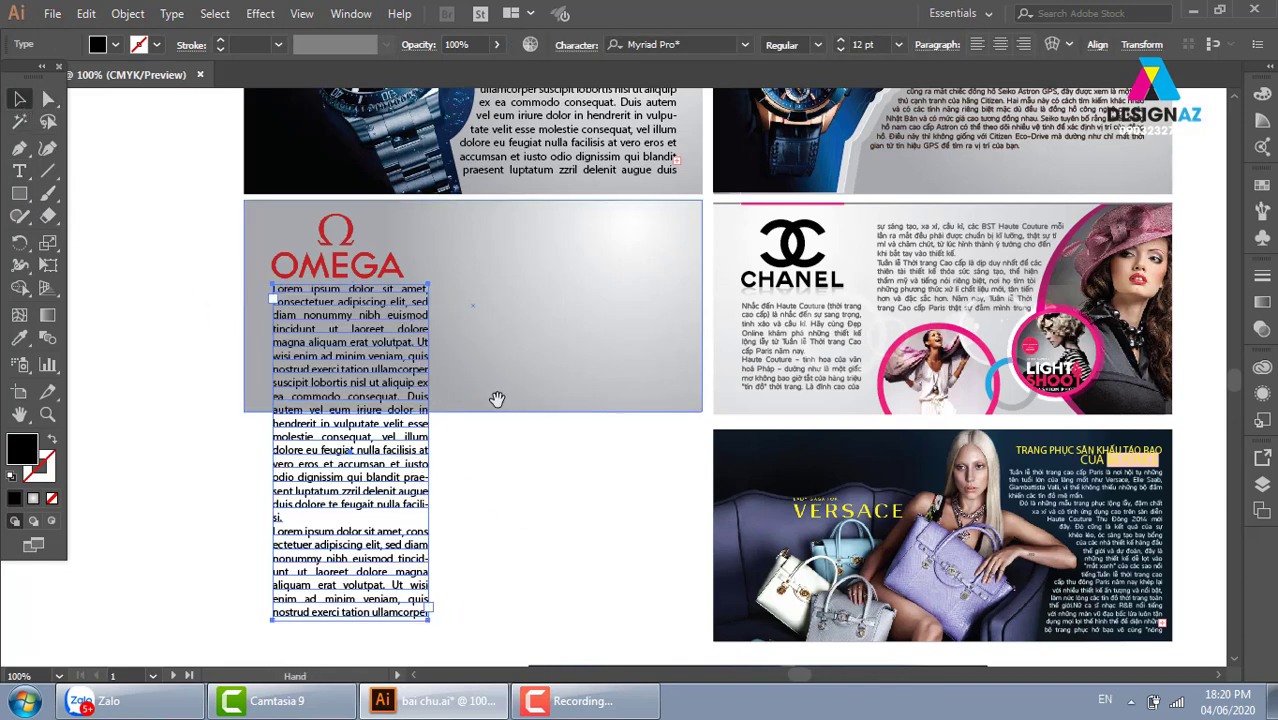
pyautogui.moveTo(444, 485); pyautogui.dragTo(398, 455)
pyautogui.moveTo(306, 592); pyautogui.dragTo(288, 368)
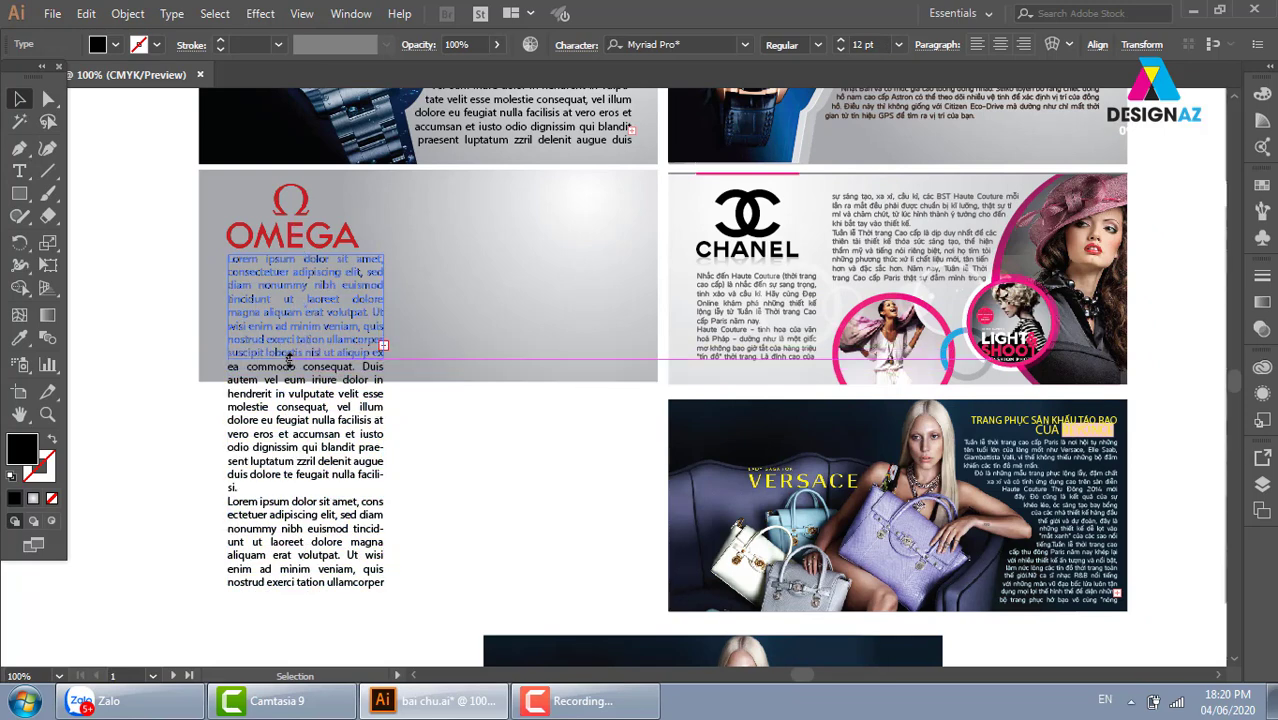
pyautogui.moveTo(288, 368); pyautogui.dragTo(290, 366)
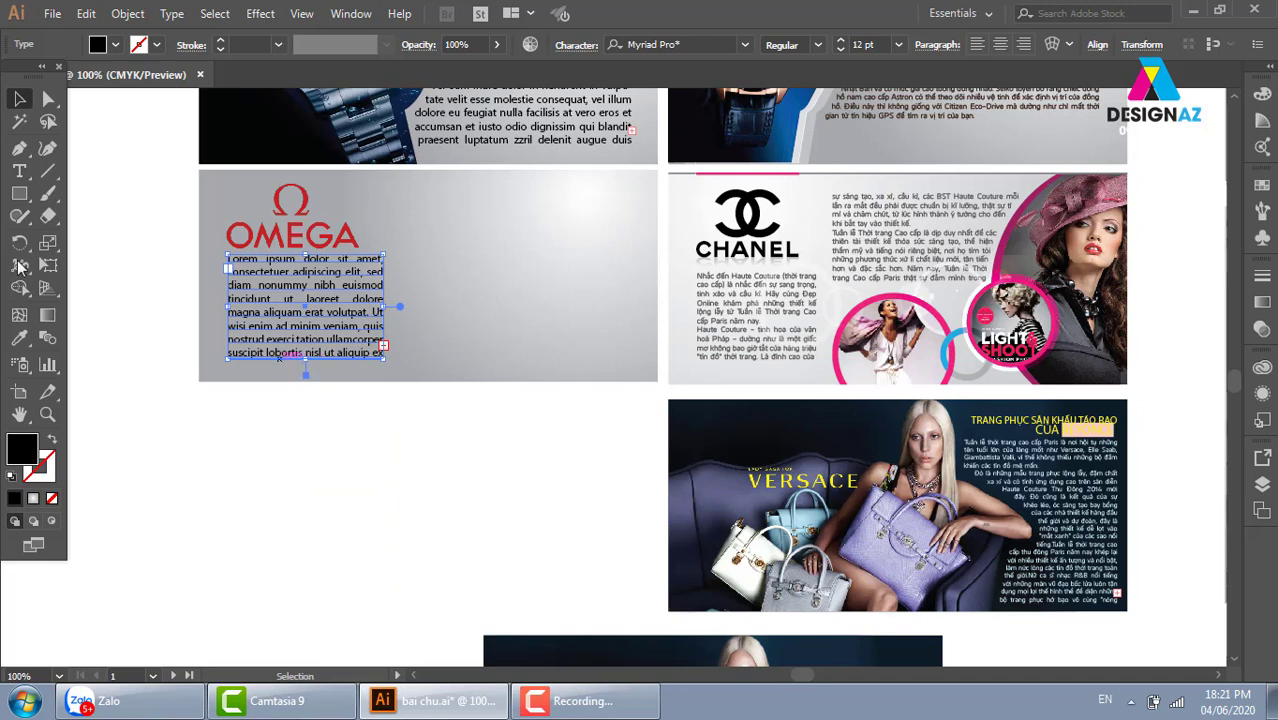
# Delete a stray Lorem ipsum line accidentally added below the banner
pyautogui.click(18, 172)
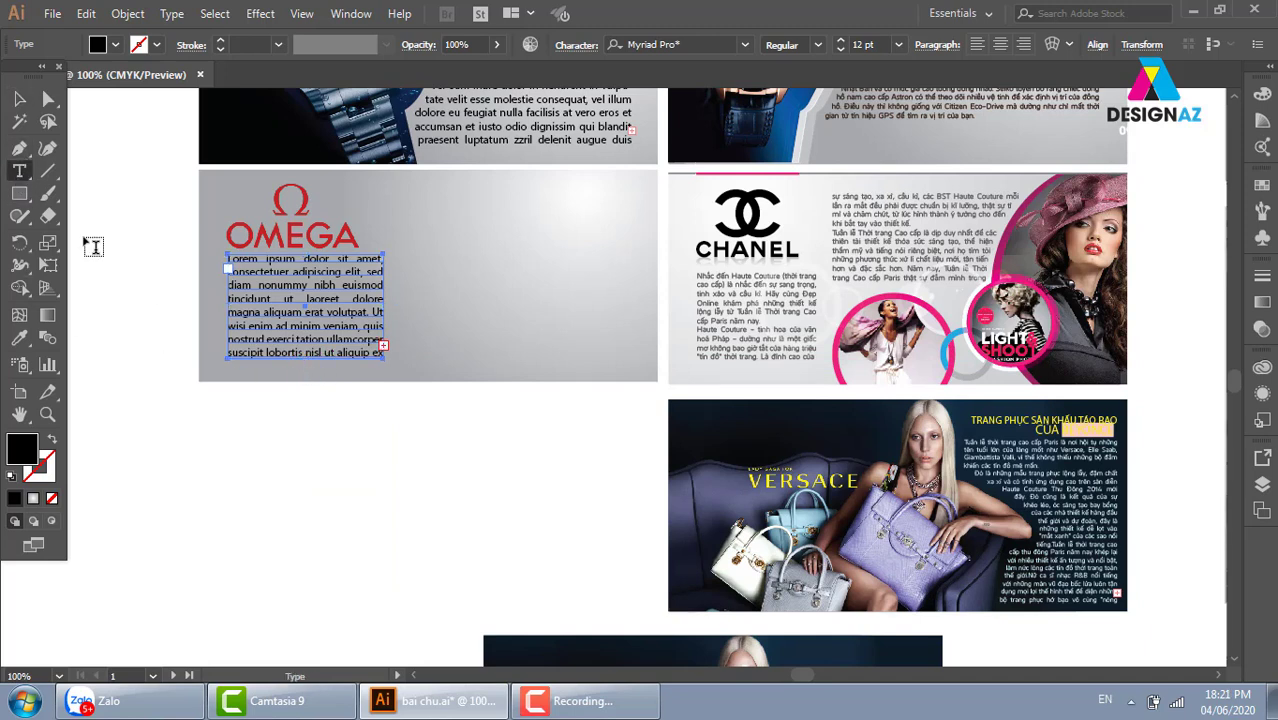
pyautogui.click(284, 449)
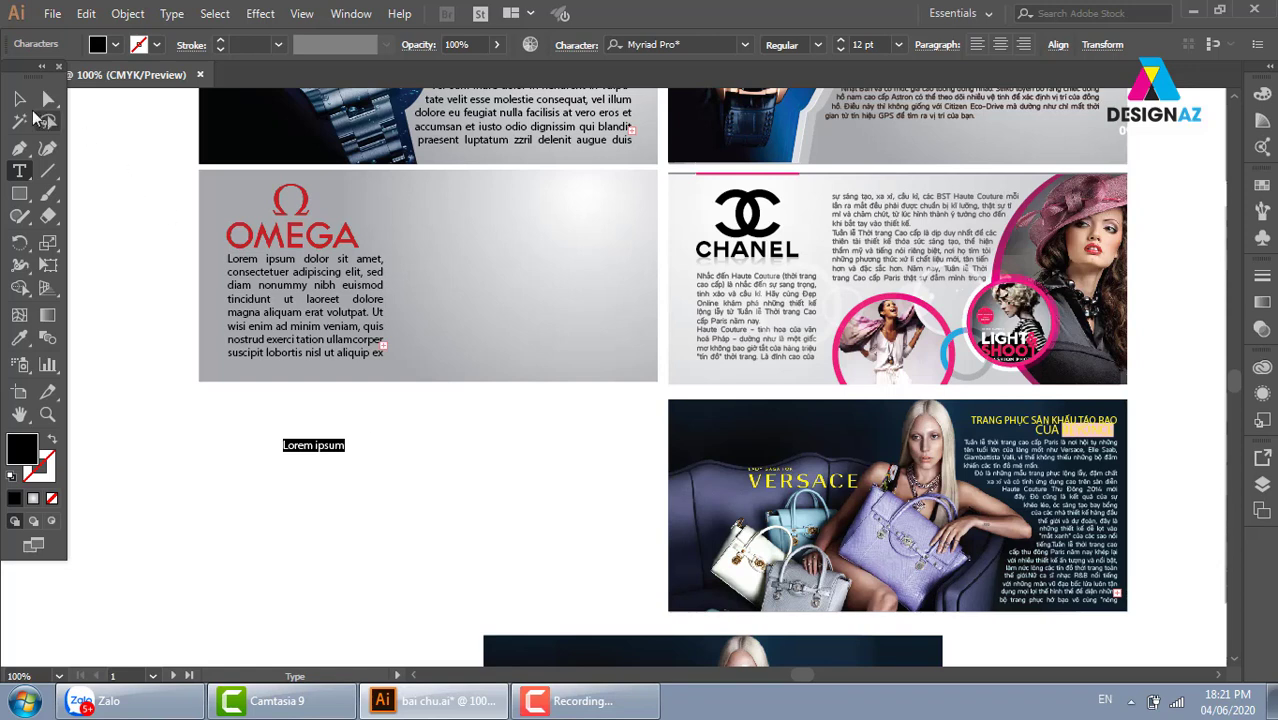
pyautogui.click(19, 99)
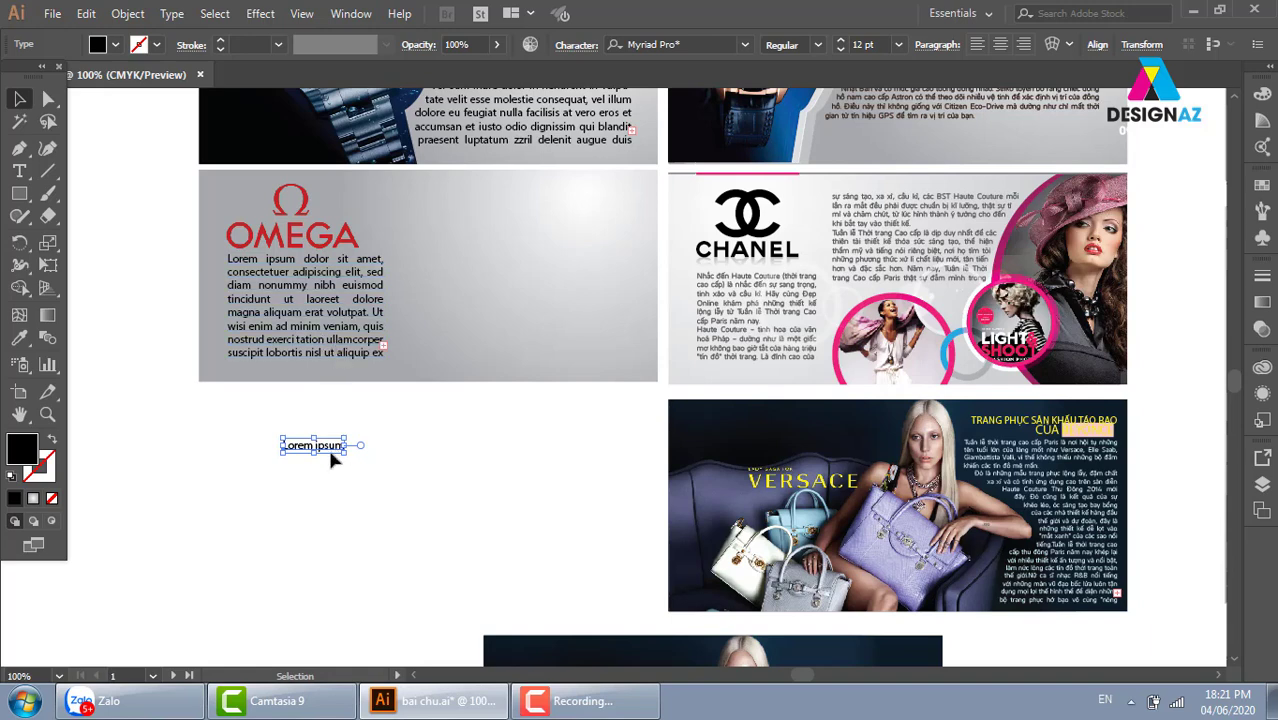
pyautogui.press('Delete')
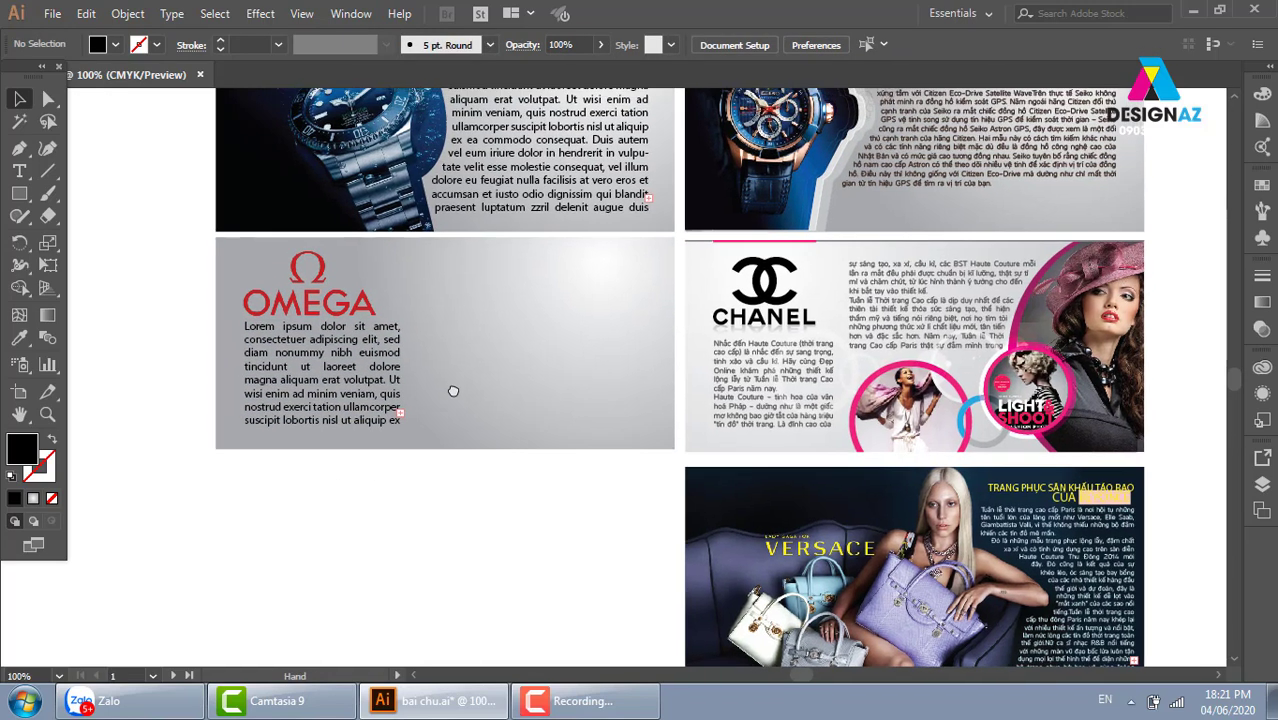
pyautogui.moveTo(437, 330); pyautogui.dragTo(453, 444)
# Draw a second, empty text area on the right side of the OMEGA banner
pyautogui.click(19, 174)
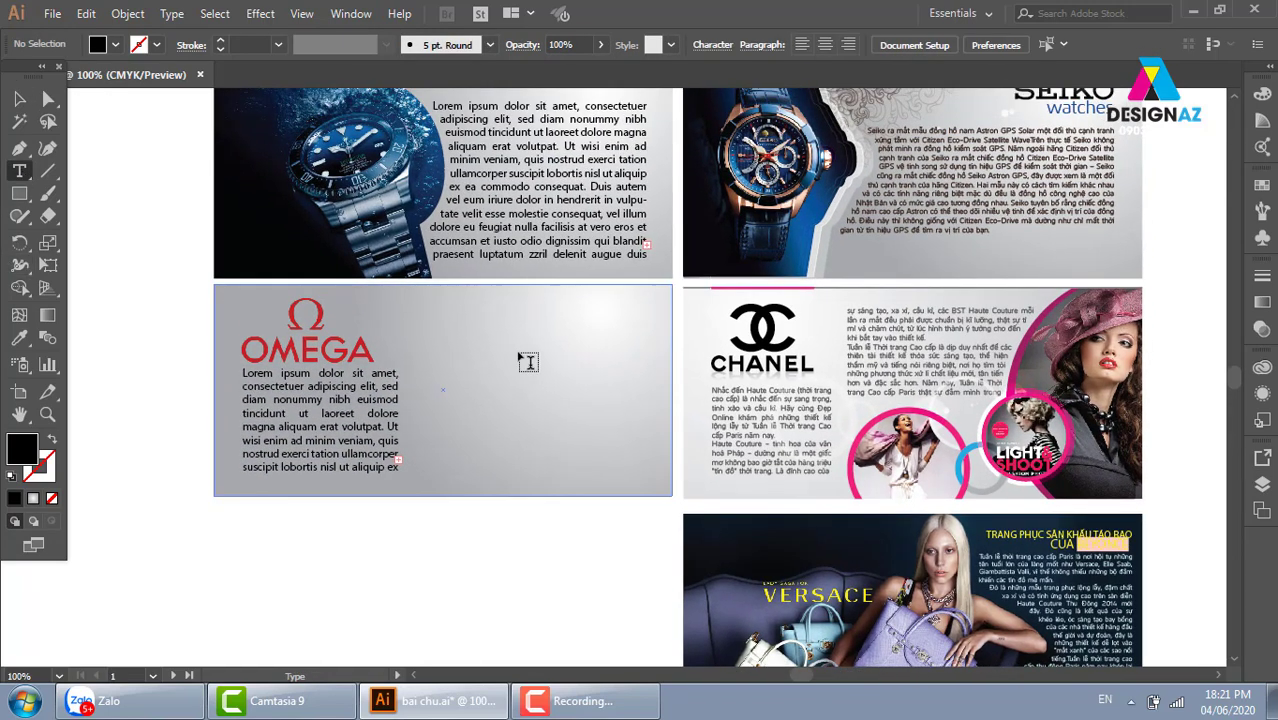
pyautogui.moveTo(428, 311); pyautogui.dragTo(614, 402)
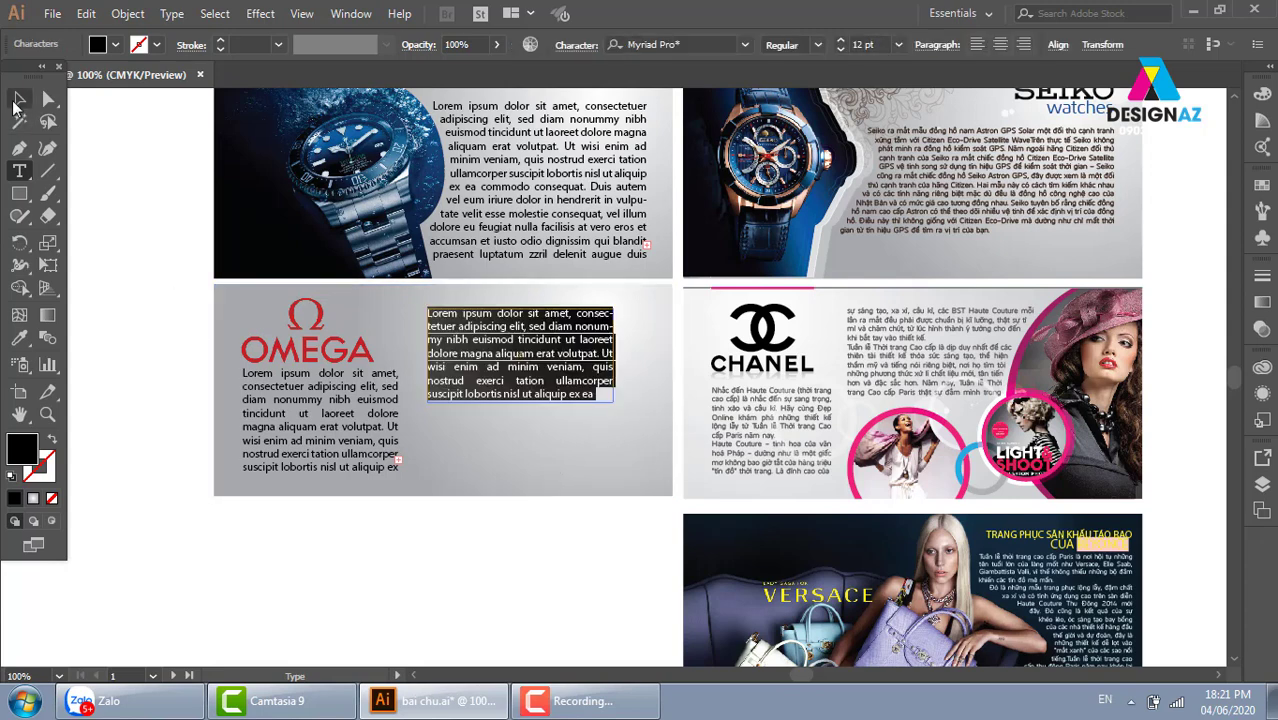
pyautogui.press('BackSpace')
# Thread the OMEGA paragraph into the new frame with Type > Threaded Text > Create
pyautogui.click(17, 101)
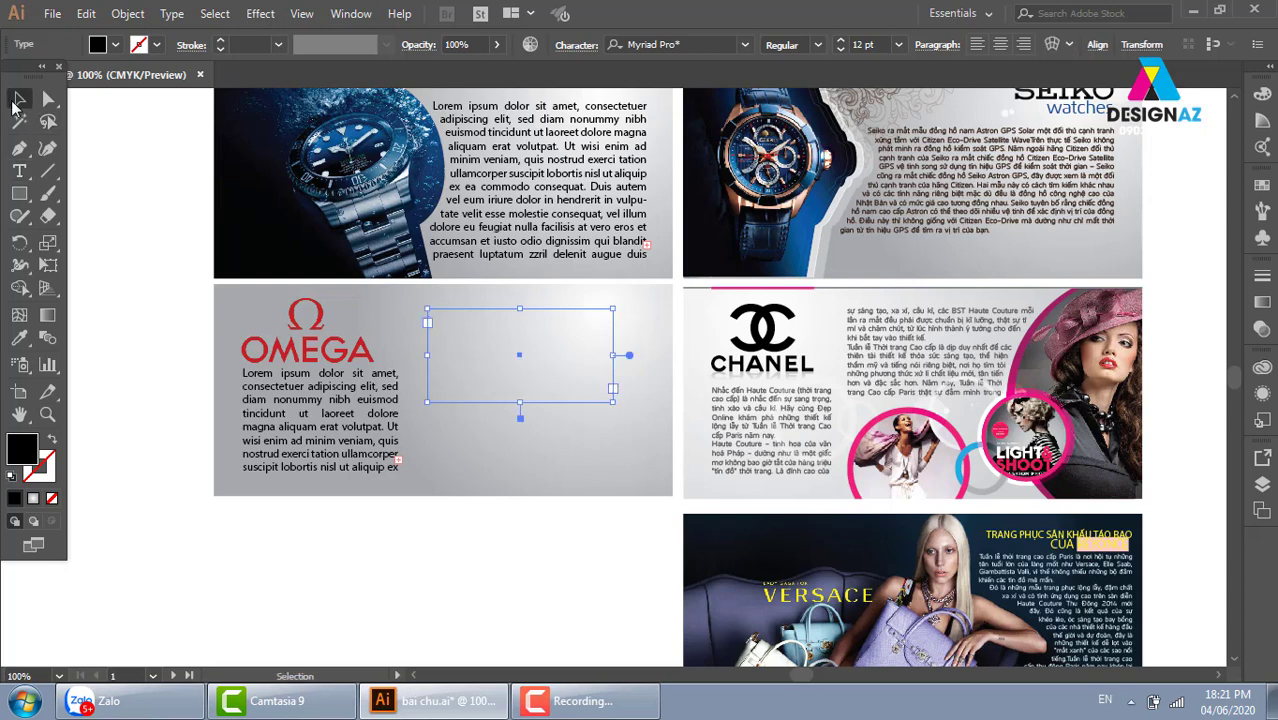
pyautogui.keyDown('shift'); pyautogui.click(396, 393); pyautogui.keyUp('shift')
pyautogui.click(171, 13)
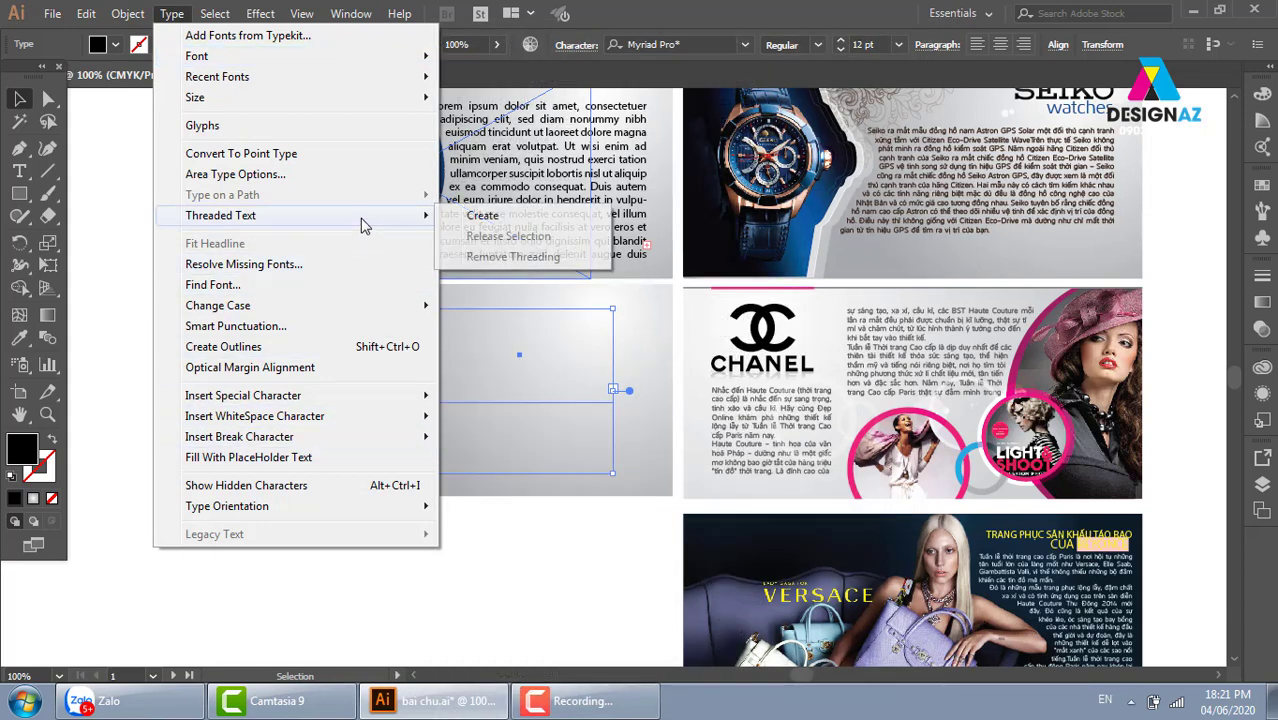
pyautogui.moveTo(220, 215)
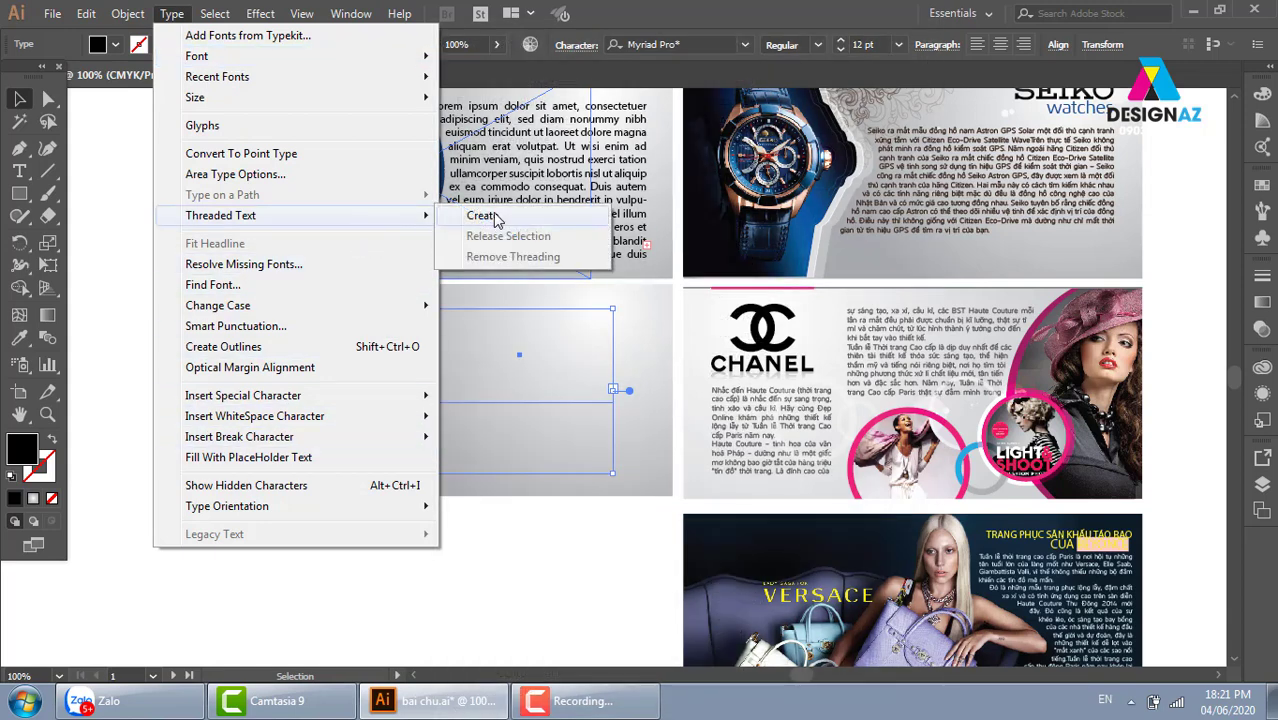
pyautogui.click(483, 216)
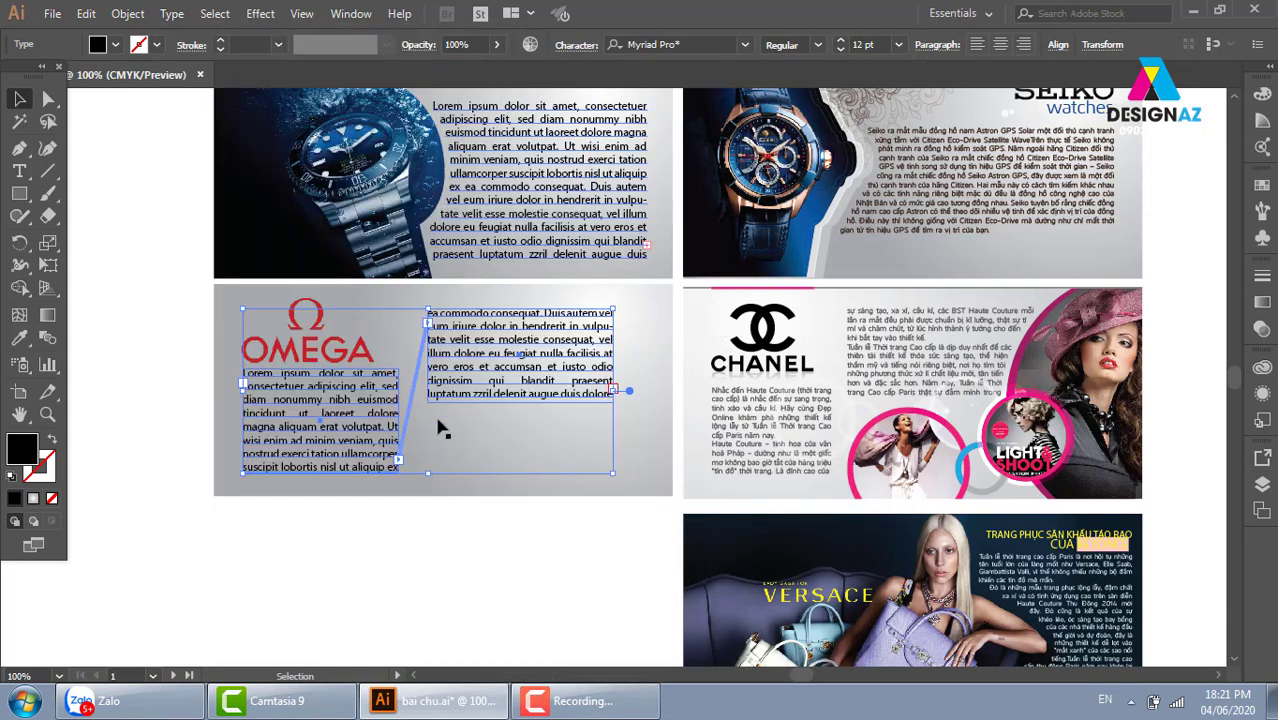
pyautogui.click(530, 574)
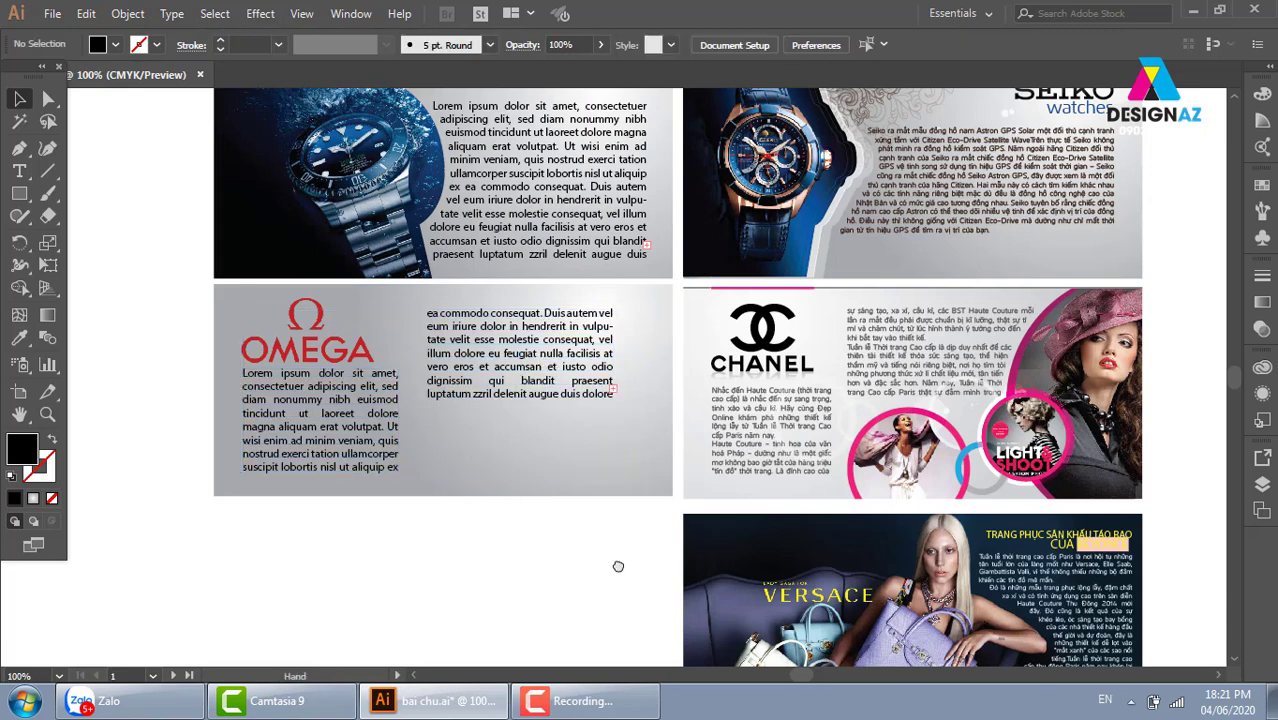
pyautogui.scroll(-1, 565, 466)
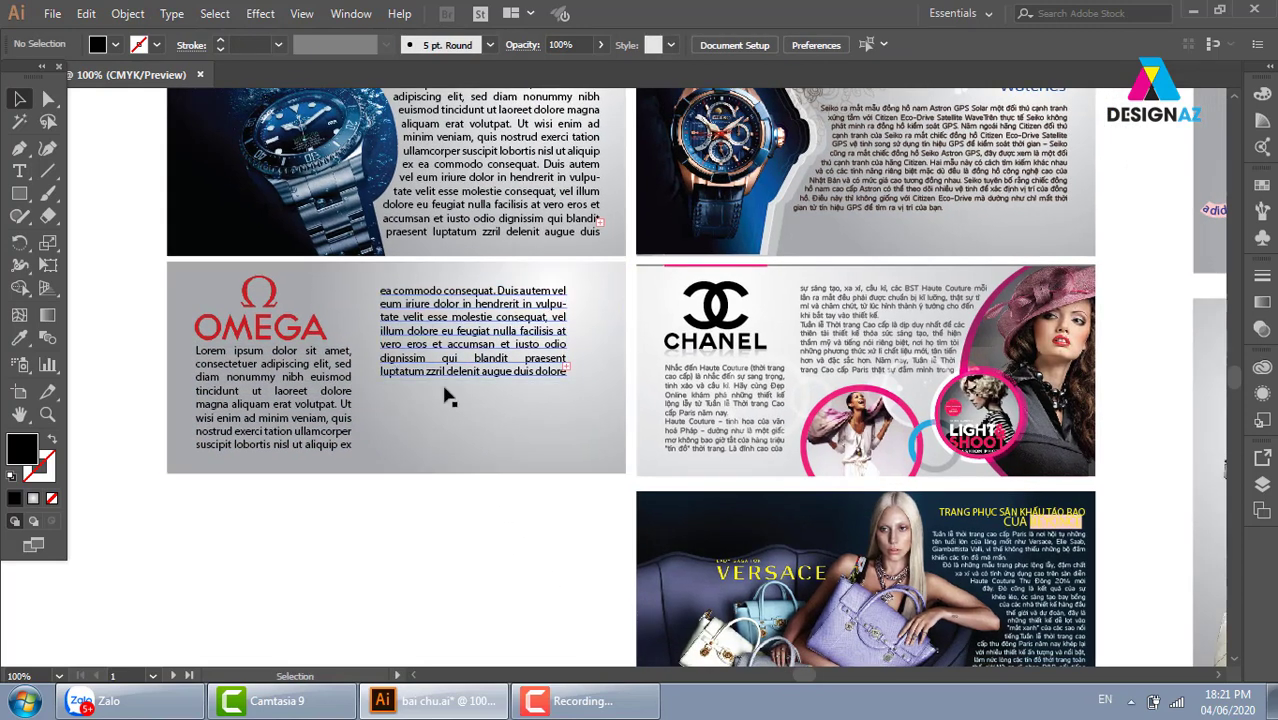
# Place the photo of the woman wearing watches below the banner
pyautogui.click(52, 13)
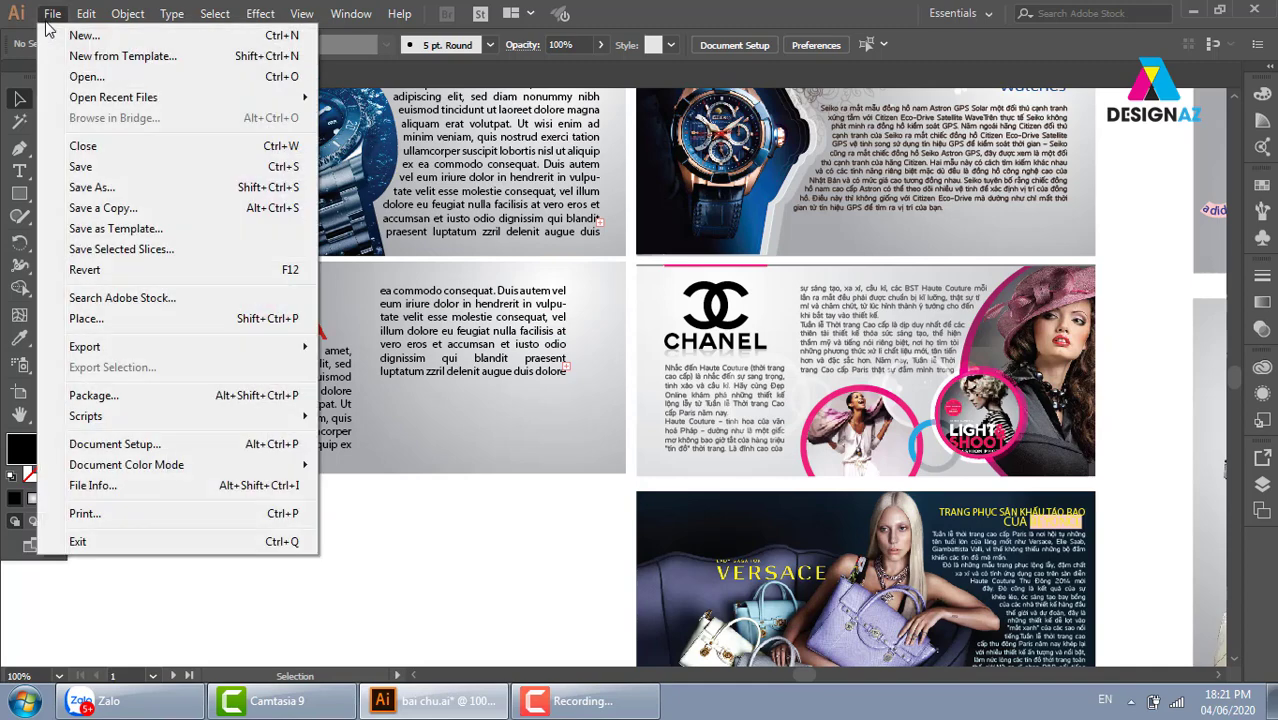
pyautogui.click(176, 320)
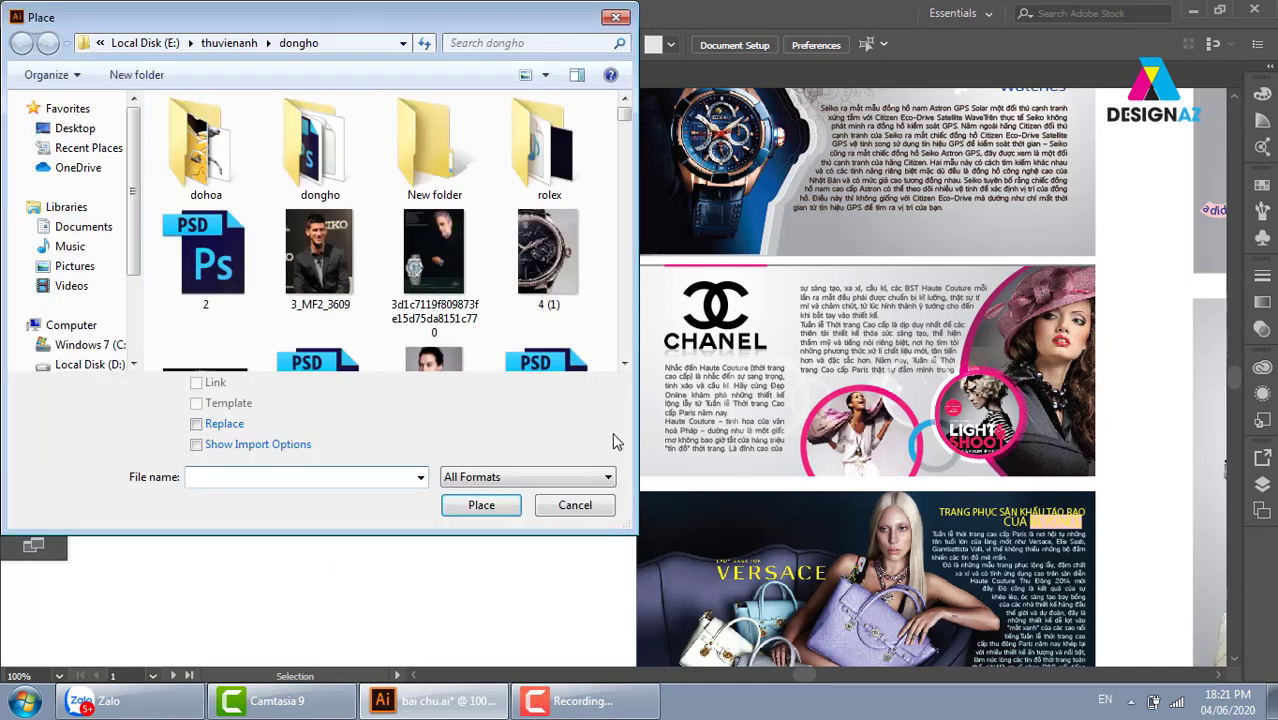
pyautogui.scroll(-3, 630, 118)
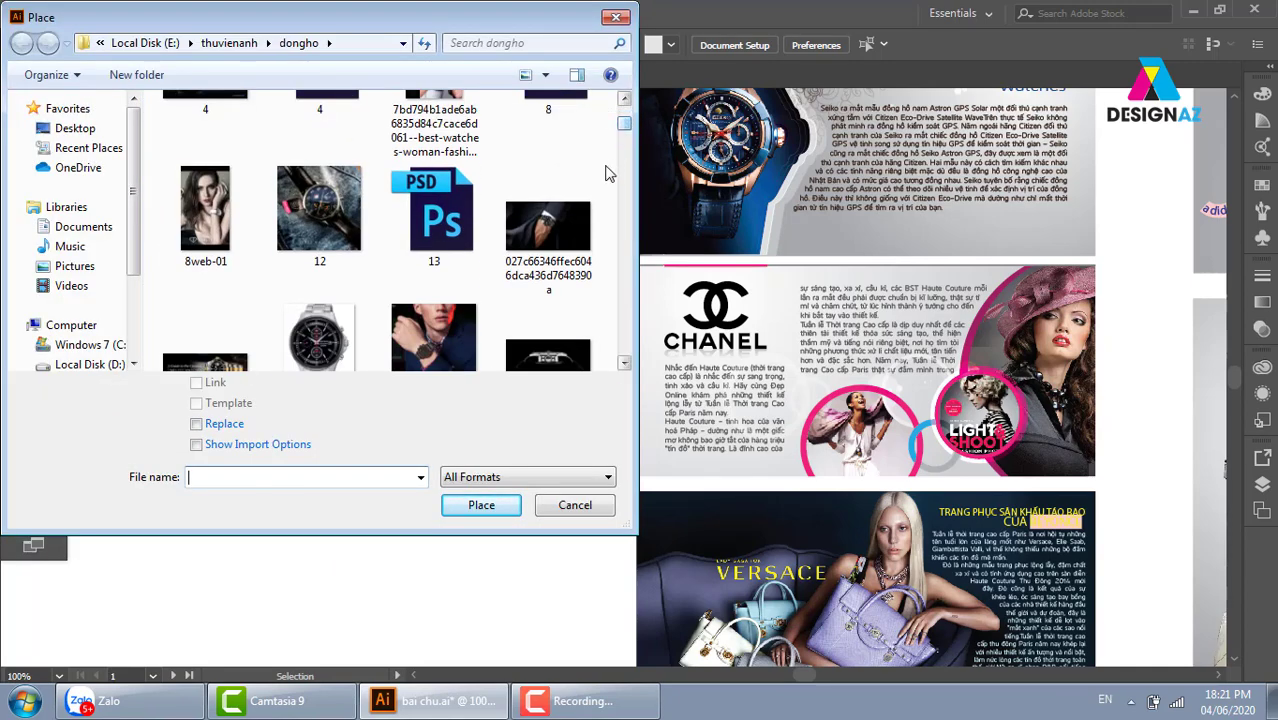
pyautogui.click(455, 140)
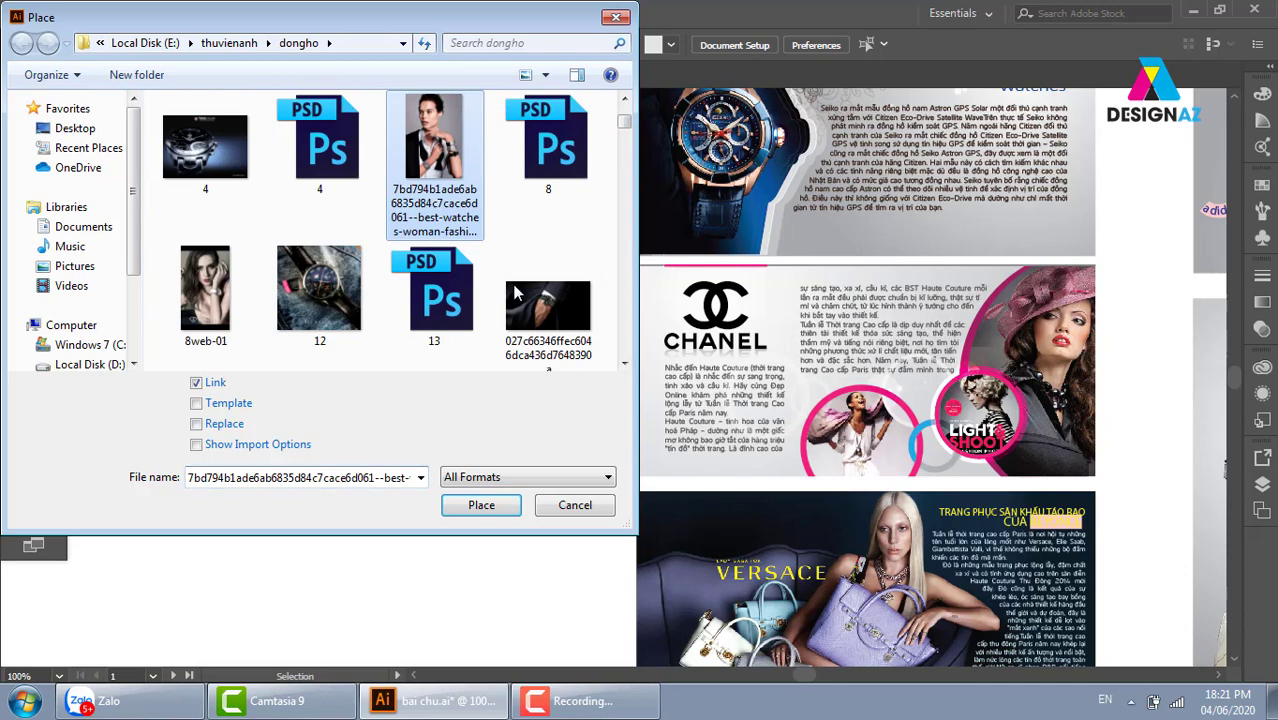
pyautogui.click(481, 505)
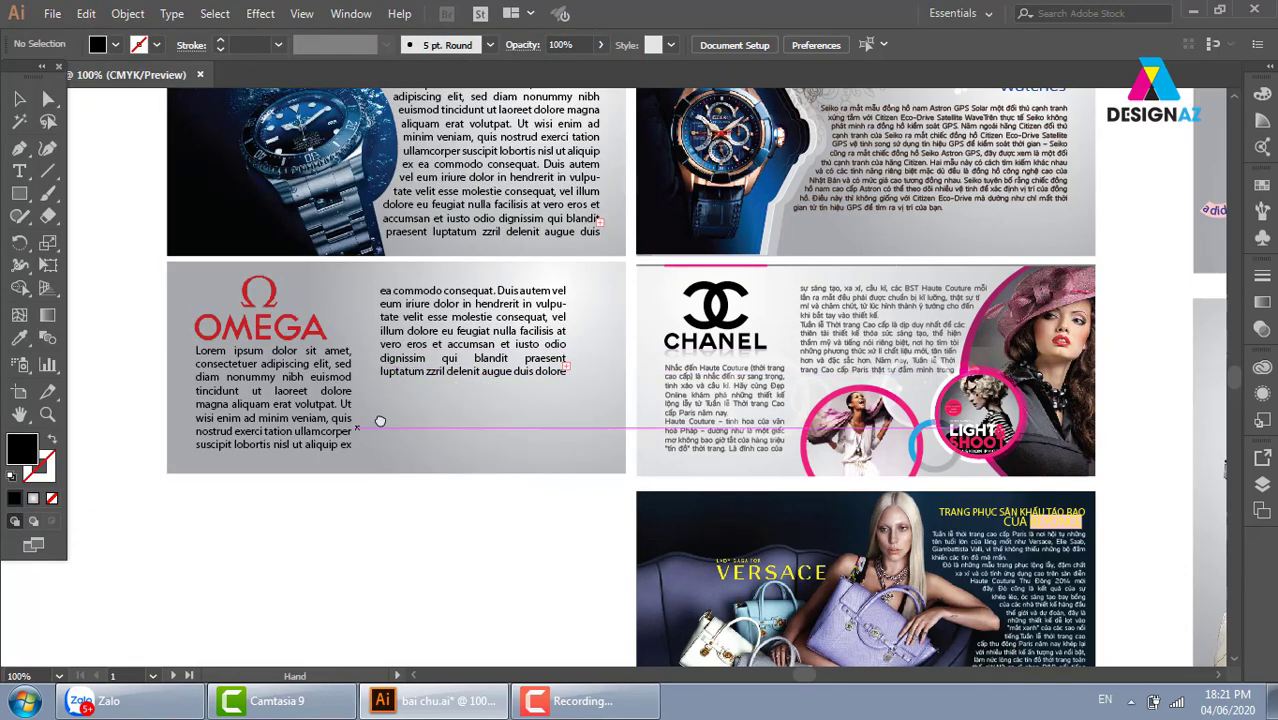
pyautogui.moveTo(380, 421); pyautogui.dragTo(408, 251)
pyautogui.moveTo(331, 308); pyautogui.dragTo(630, 545)
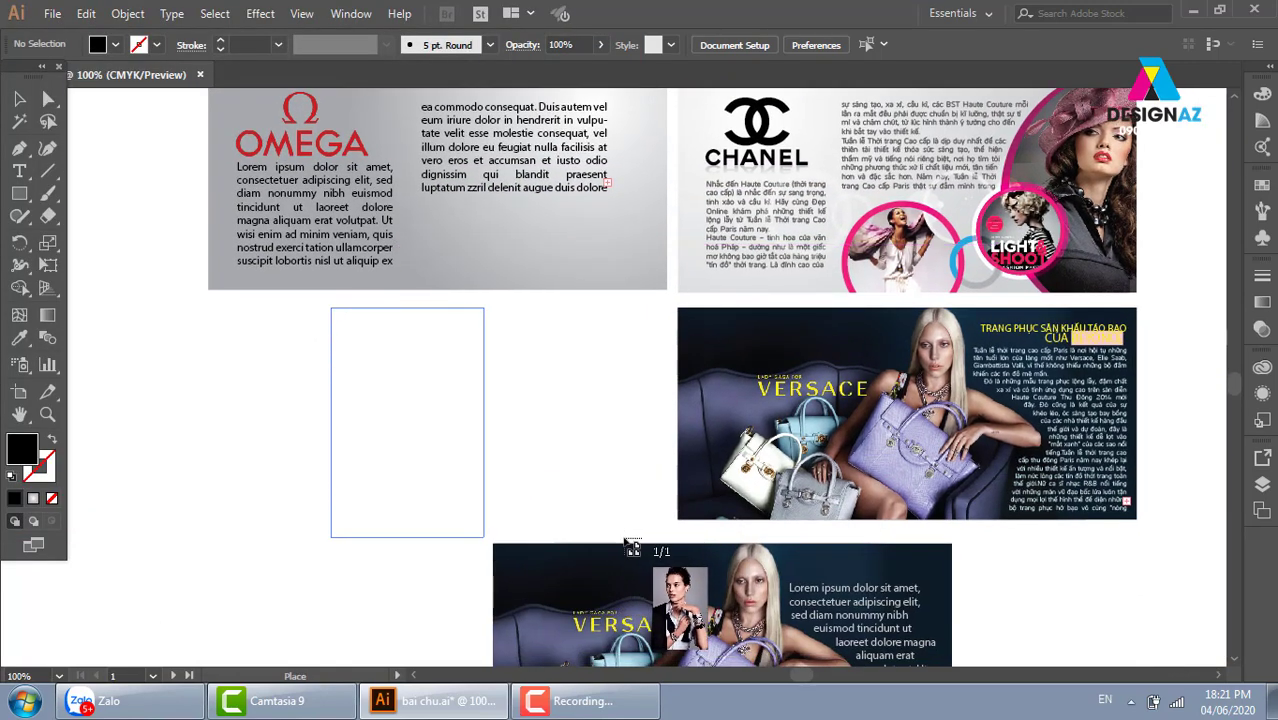
# Scale the woman's photo to the OMEGA banner's height and zoom in on it
pyautogui.scroll(2, 582, 405)
pyautogui.moveTo(398, 519)
pyautogui.mouseDown()
pyautogui.moveTo(570, 290)
pyautogui.moveTo(583, 292)
pyautogui.mouseUp()
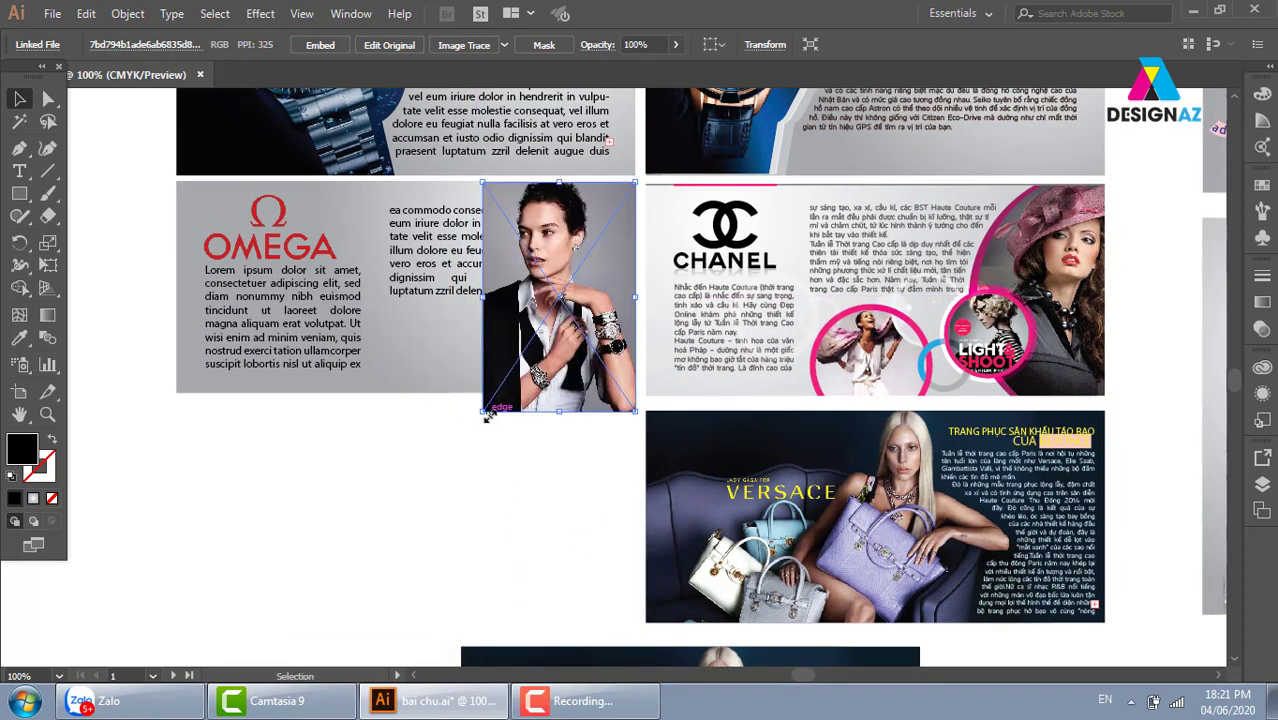
pyautogui.moveTo(487, 416); pyautogui.dragTo(493, 396)
pyautogui.click(520, 446)
pyautogui.press('space')
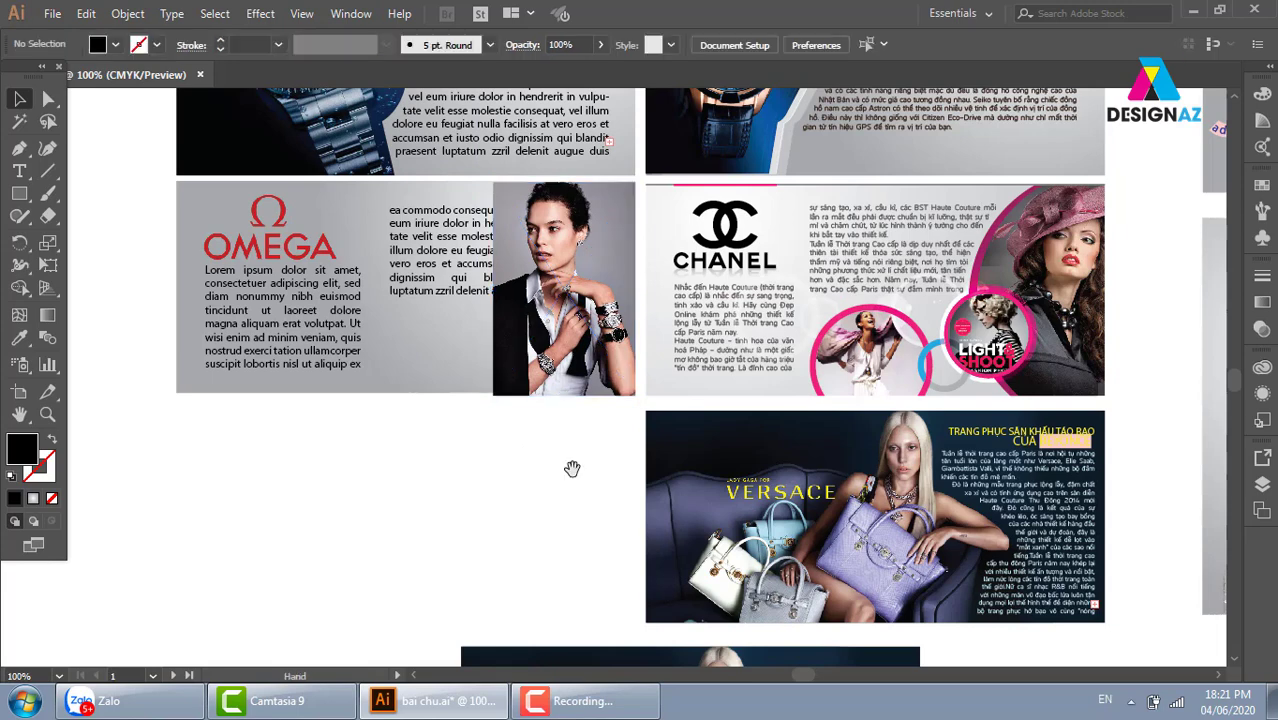
pyautogui.moveTo(572, 468); pyautogui.dragTo(486, 453)
pyautogui.press('z')
pyautogui.moveTo(330, 180); pyautogui.dragTo(636, 496)
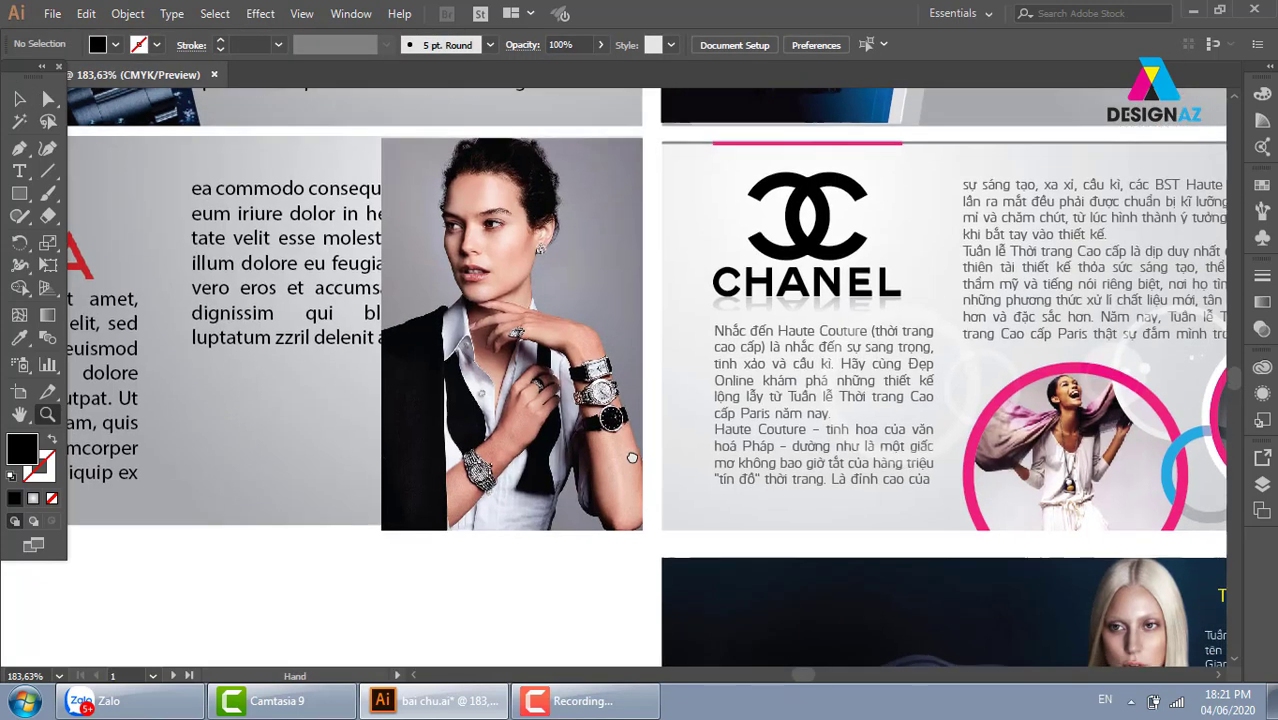
# Draw a black rectangle over the woman's photo, aligned to the photo's bottom edge
pyautogui.click(21, 194)
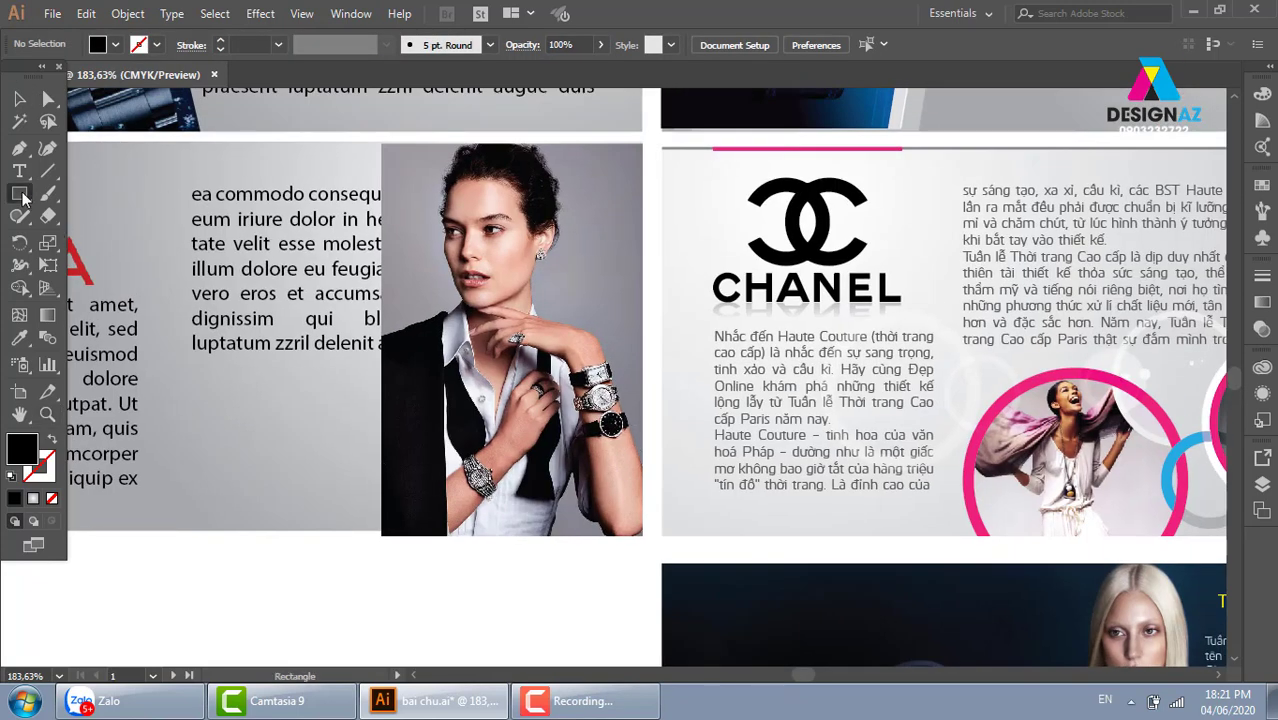
pyautogui.click(394, 143)
pyautogui.moveTo(406, 577); pyautogui.dragTo(595, 163)
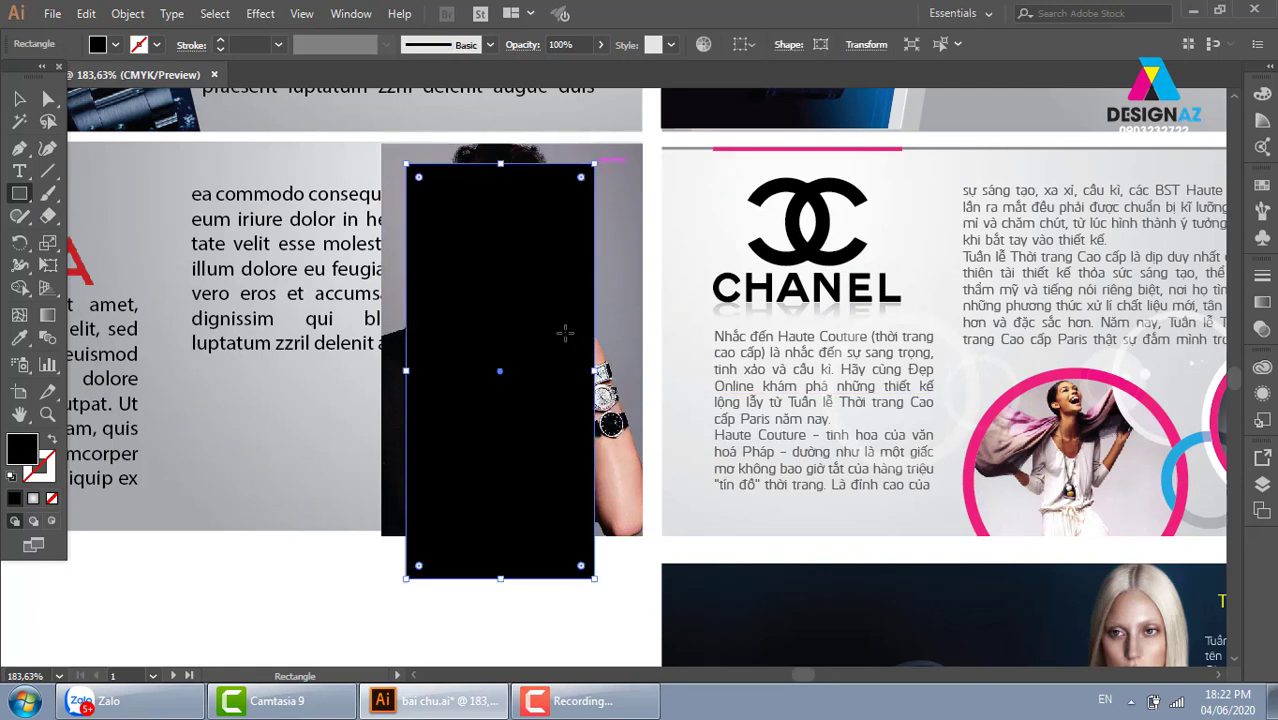
pyautogui.click(20, 98)
pyautogui.moveTo(564, 336); pyautogui.dragTo(612, 322)
pyautogui.moveTo(551, 564); pyautogui.dragTo(551, 537)
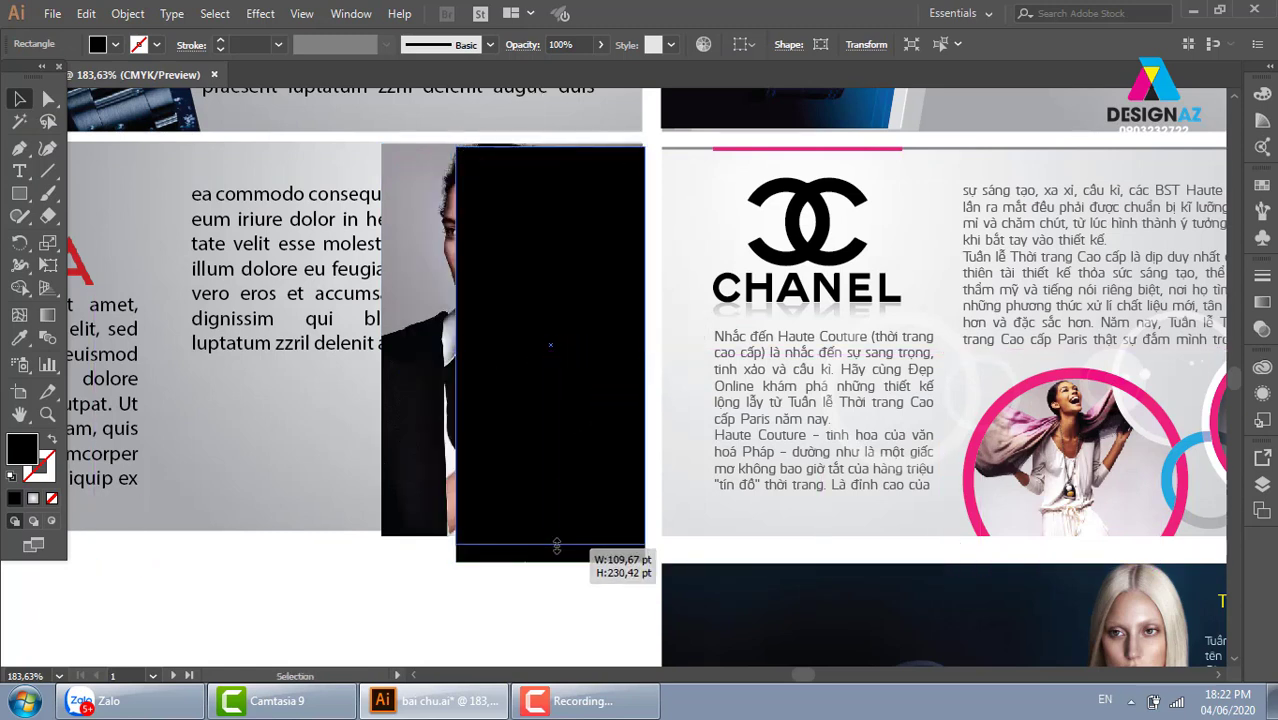
# Curve the rectangle's left edge and clip the photo inside it with Ctrl+7
pyautogui.press('p')
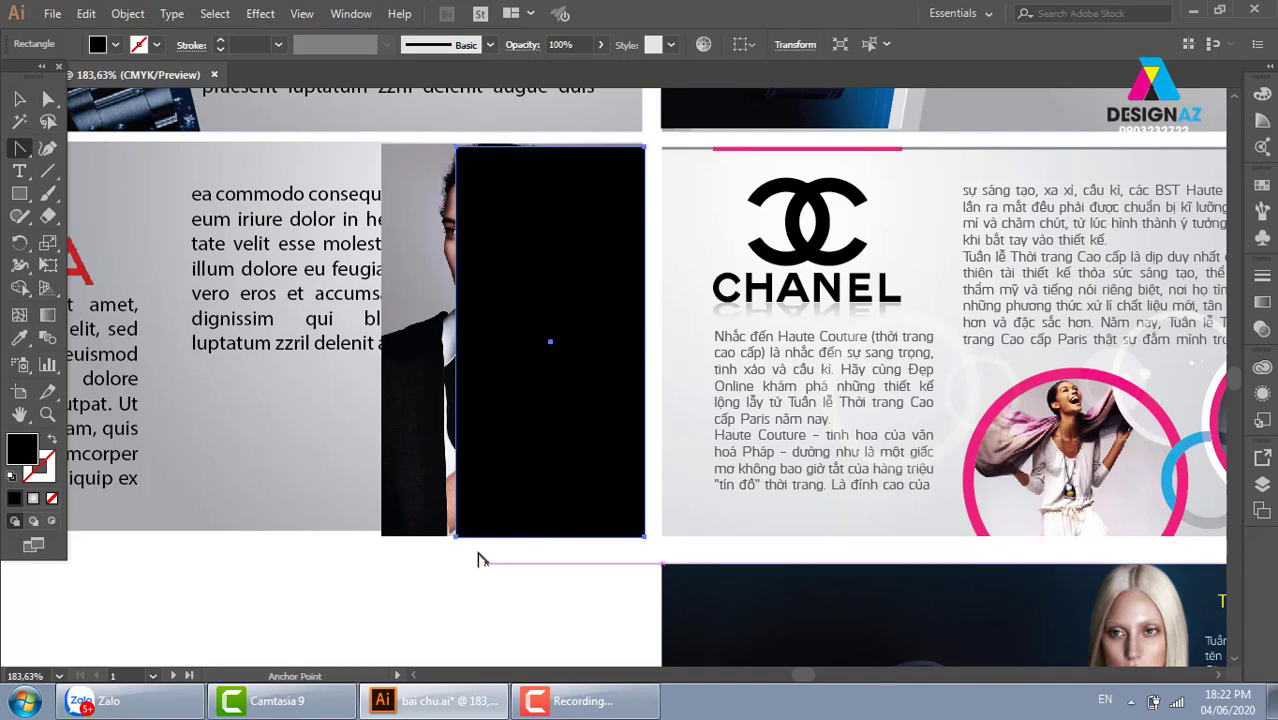
pyautogui.moveTo(456, 537)
pyautogui.mouseDown()
pyautogui.moveTo(548, 690)
pyautogui.moveTo(594, 610)
pyautogui.moveTo(602, 288)
pyautogui.moveTo(585, 477)
pyautogui.mouseUp()
pyautogui.click(22, 100)
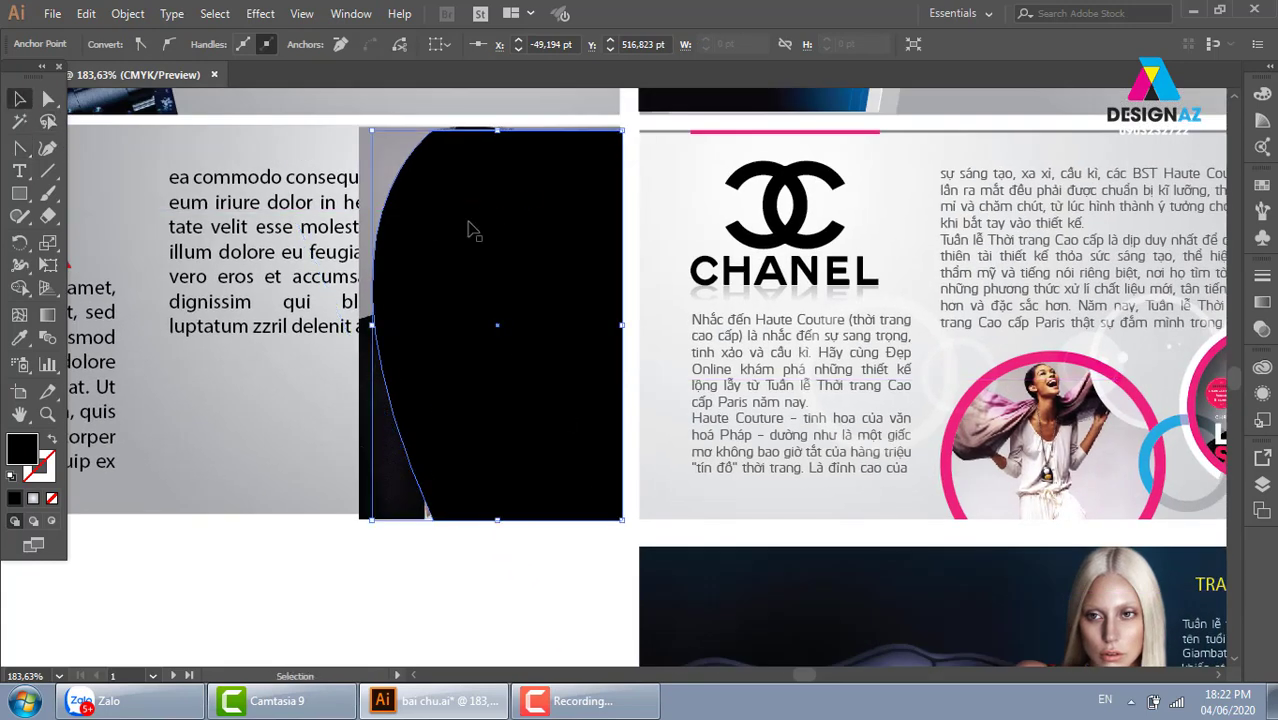
pyautogui.click(390, 168)
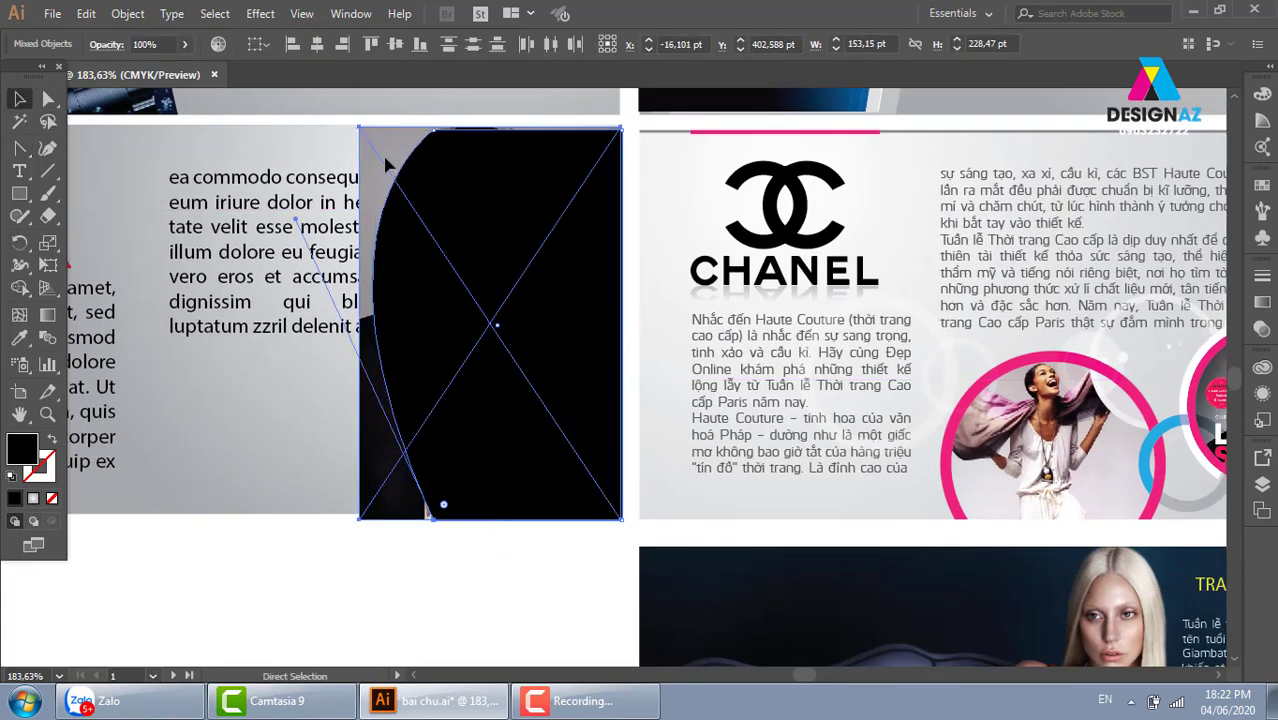
pyautogui.hotkey('ctrl', '7')
pyautogui.moveTo(539, 313); pyautogui.dragTo(706, 345)
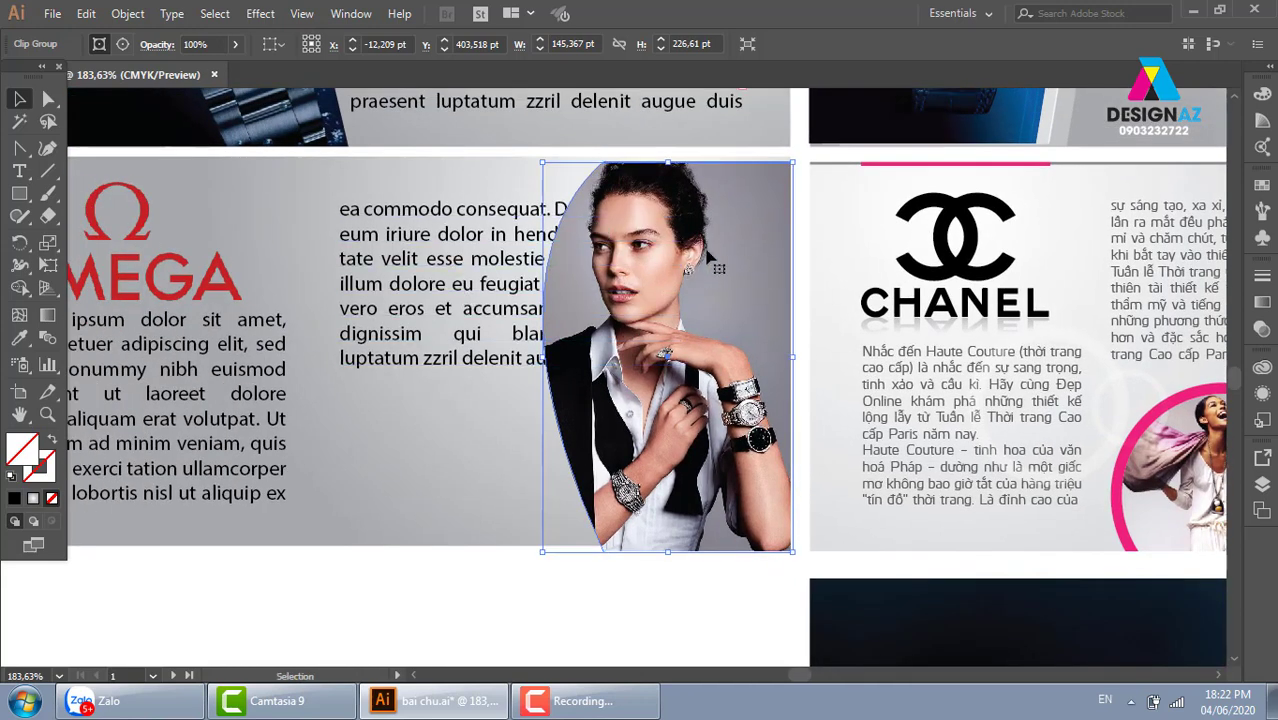
pyautogui.click(130, 13)
pyautogui.moveTo(213, 504)
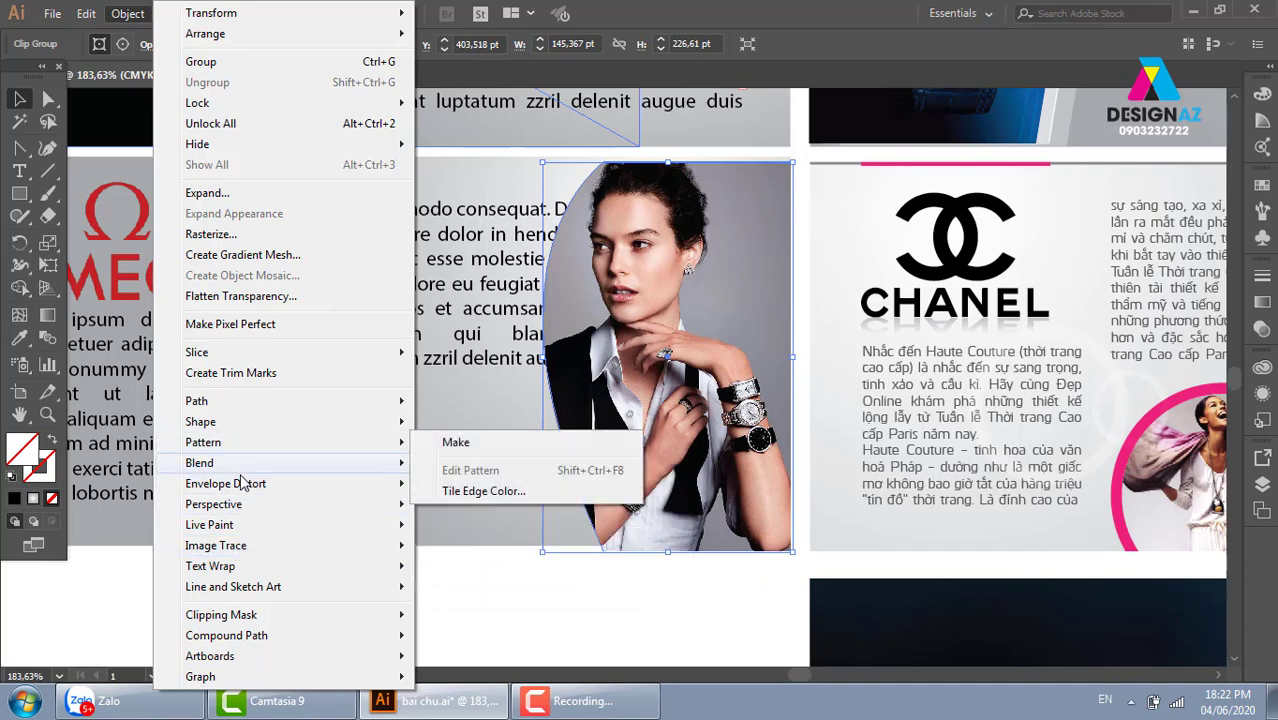
pyautogui.moveTo(210, 566)
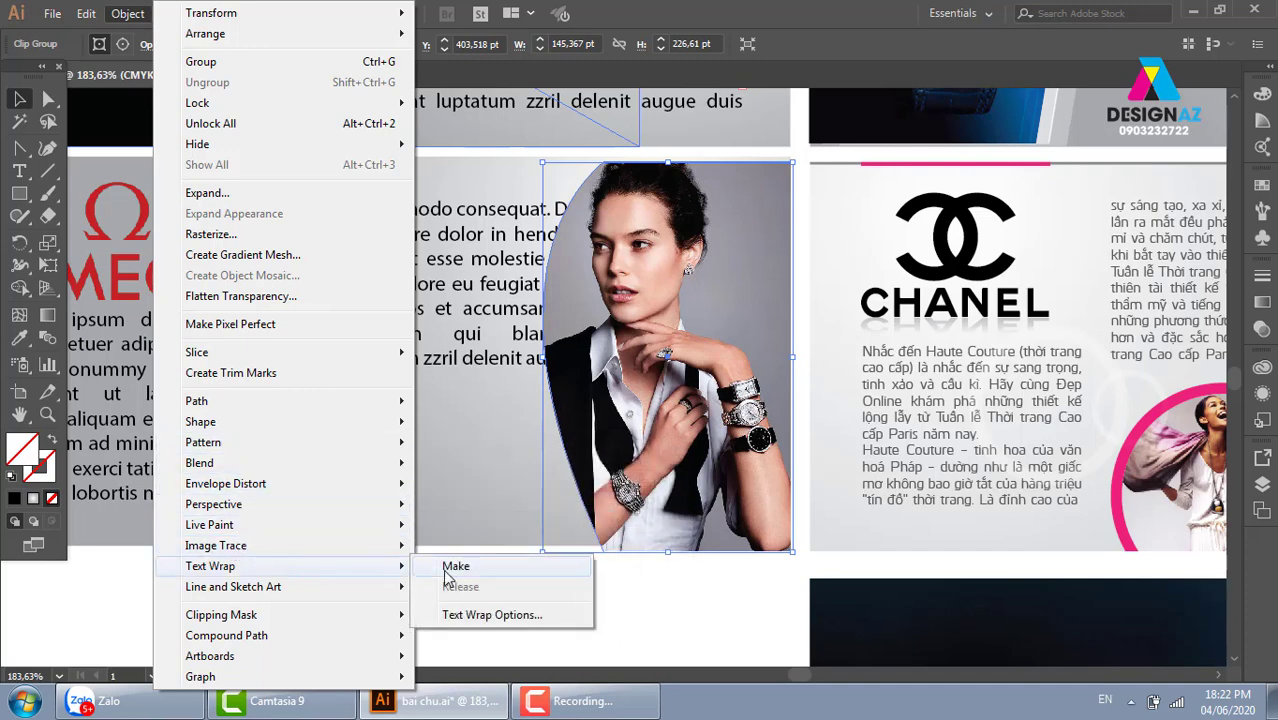
# Apply Text Wrap > Make, then drag the second column's frame down to fit the paragraph
pyautogui.click(456, 566)
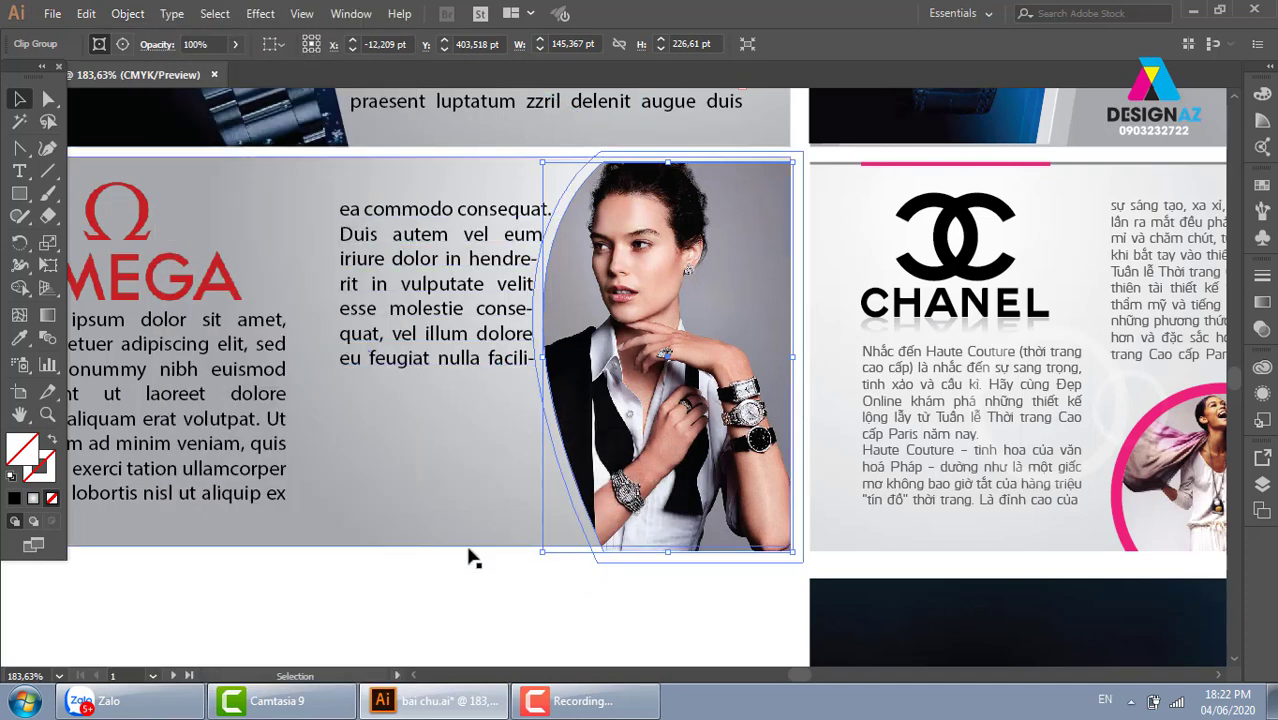
pyautogui.moveTo(436, 579); pyautogui.dragTo(566, 576)
pyautogui.click(592, 354)
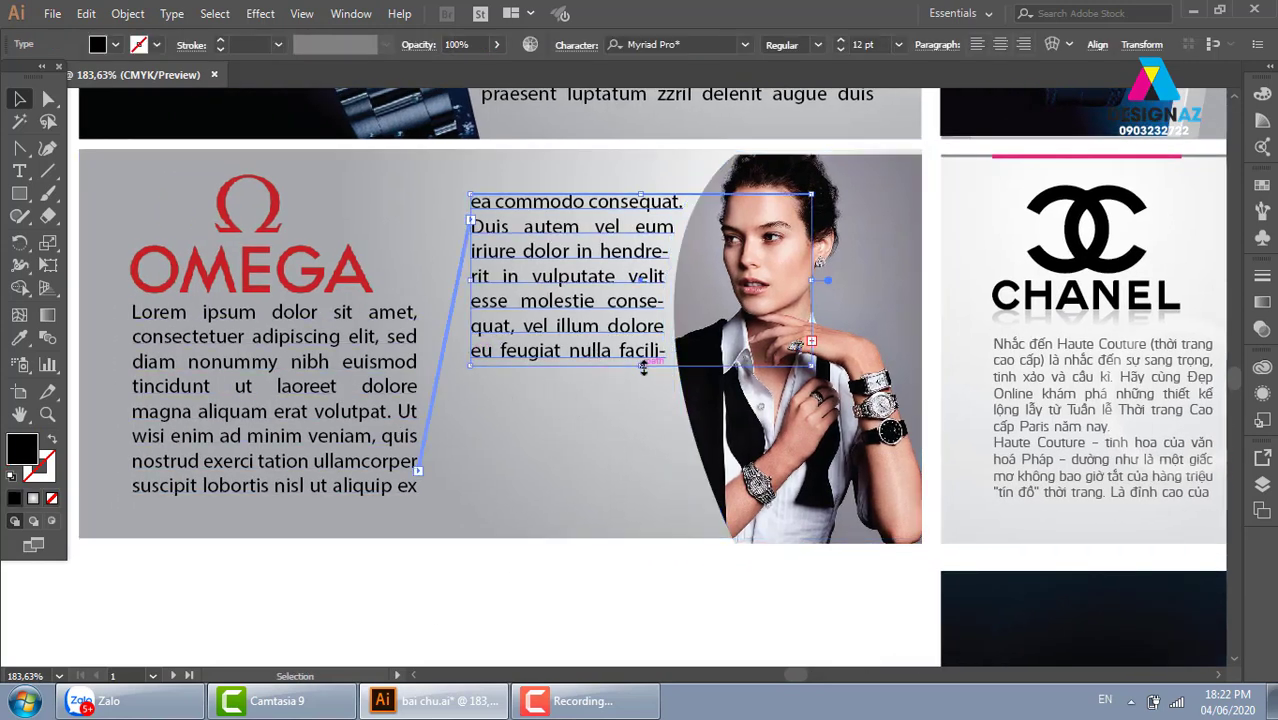
pyautogui.moveTo(643, 367); pyautogui.dragTo(643, 520)
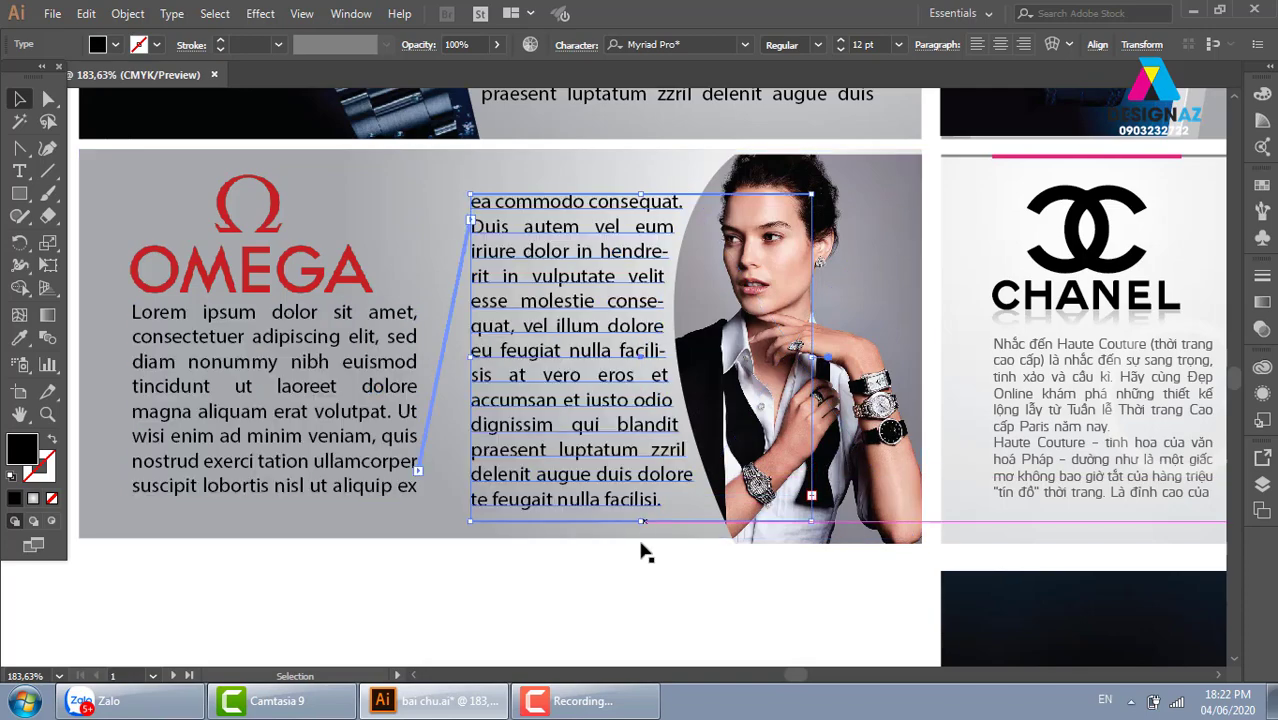
pyautogui.click(658, 601)
pyautogui.scroll(-1, 658, 598)
# Alt+Shift-drag a copy of the Omega grey background straight down, beside the Versace banner
pyautogui.scroll(-1, 658, 598)
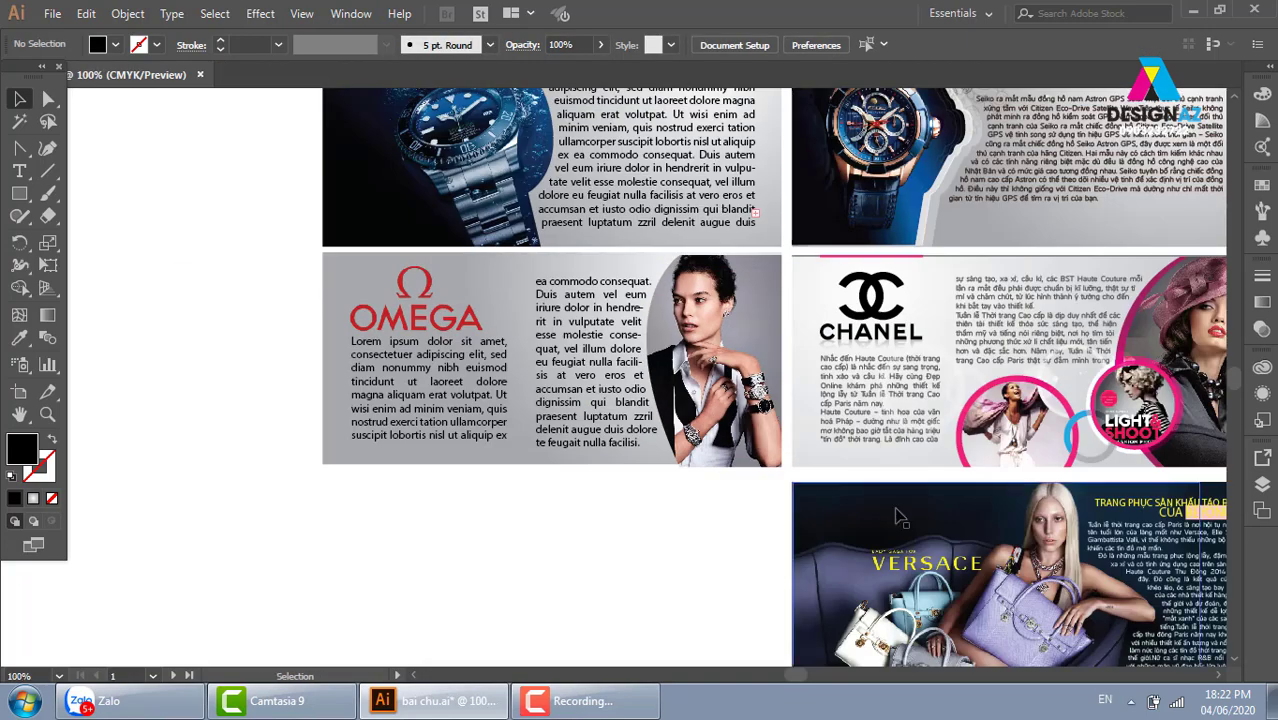
pyautogui.moveTo(895, 521); pyautogui.dragTo(704, 413)
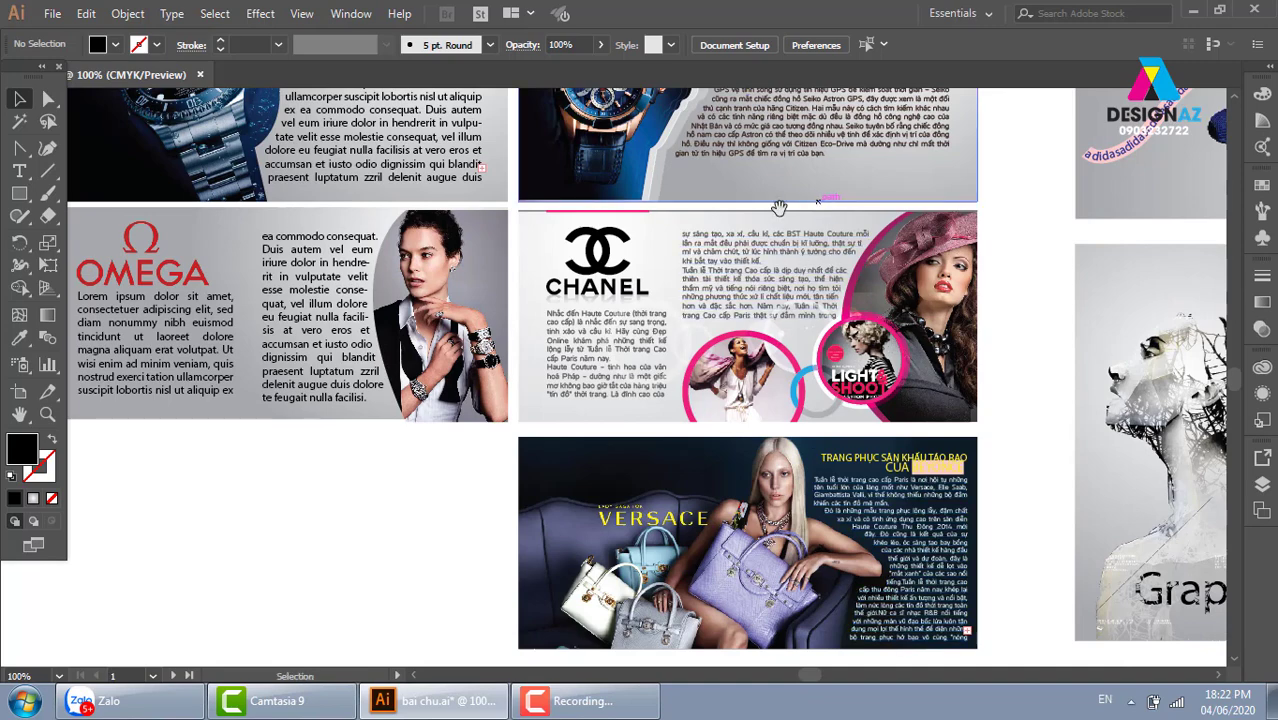
pyautogui.moveTo(537, 409)
pyautogui.mouseDown()
pyautogui.moveTo(647, 232)
pyautogui.moveTo(653, 156)
pyautogui.mouseUp()
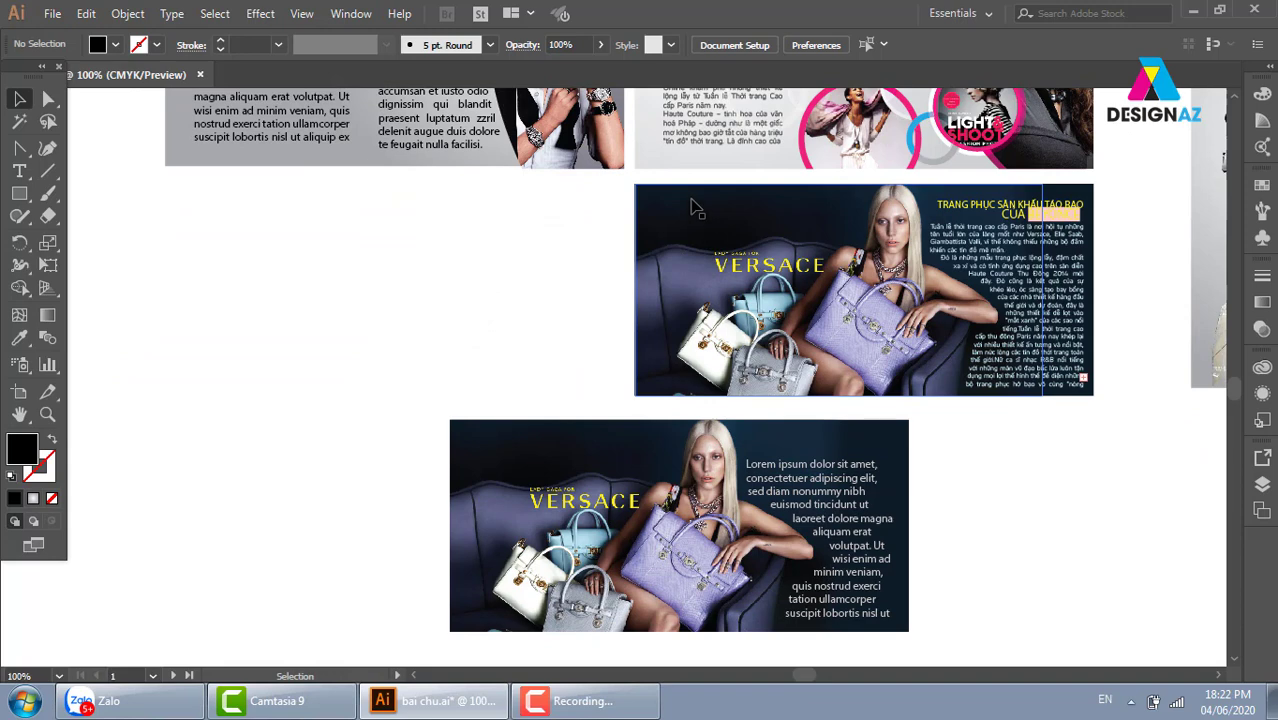
pyautogui.moveTo(428, 237); pyautogui.dragTo(541, 483)
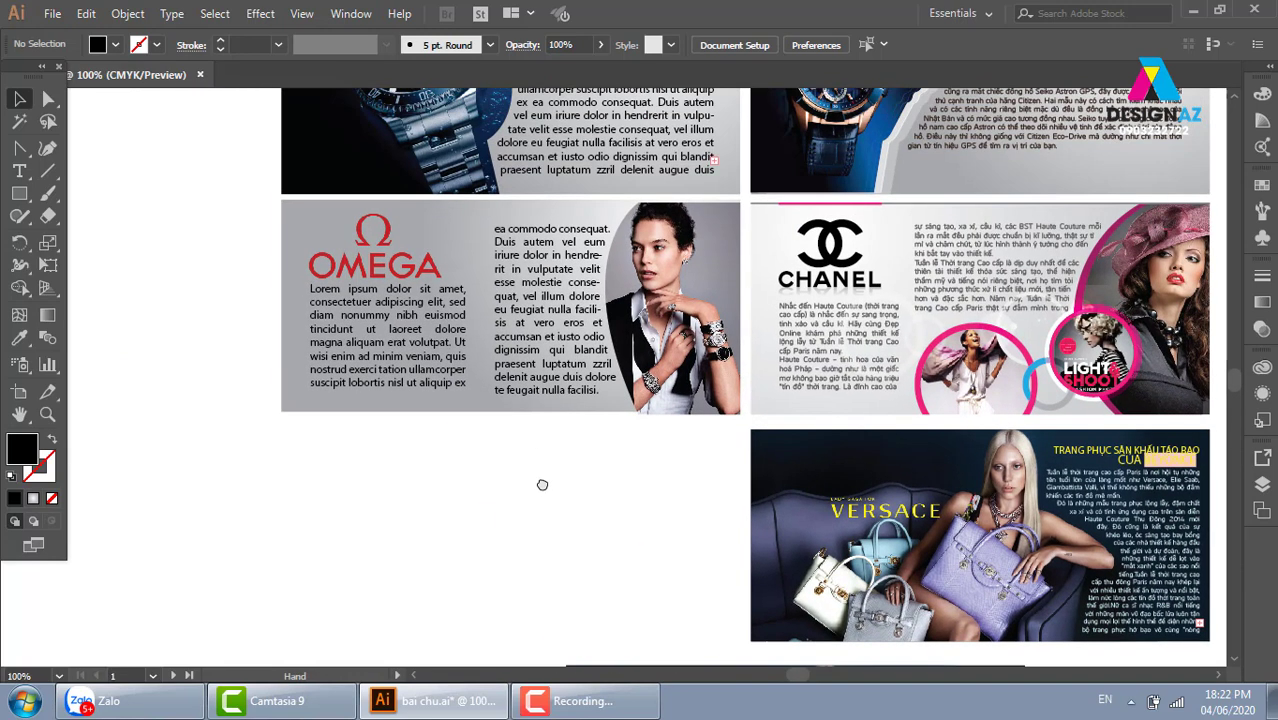
pyautogui.moveTo(290, 250); pyautogui.dragTo(283, 403)
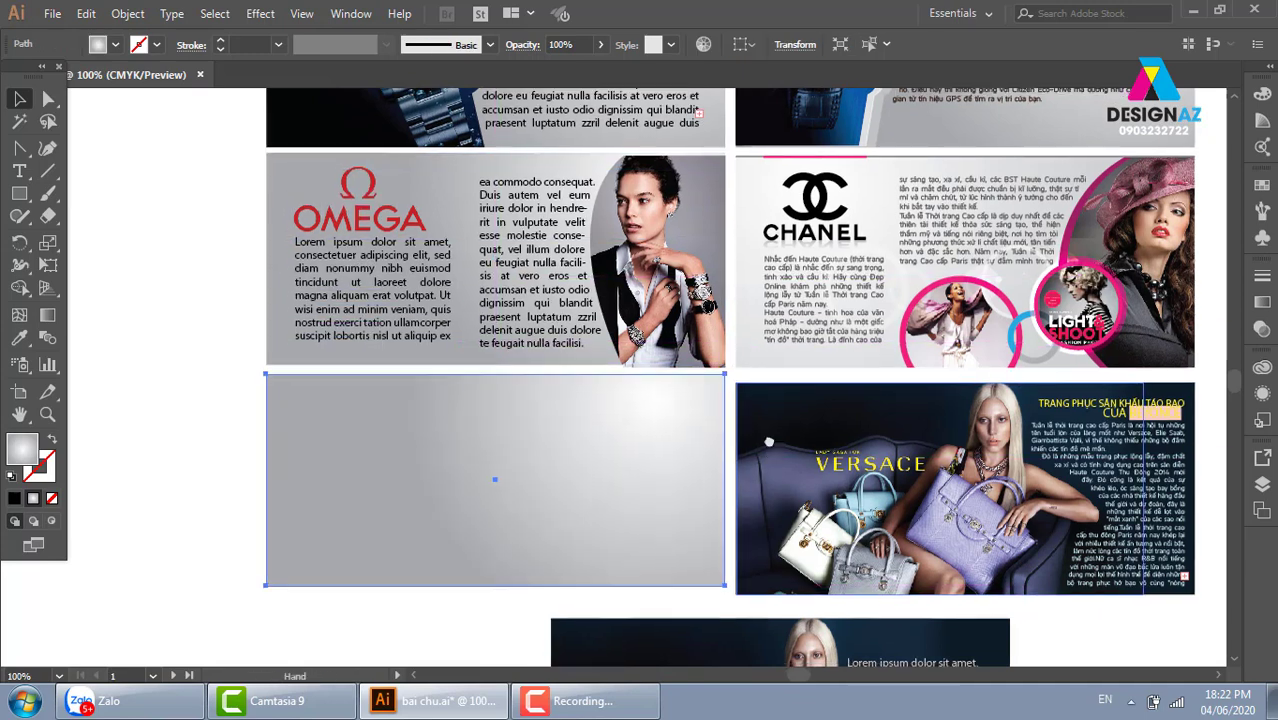
pyautogui.scroll(-1, 500, 450)
pyautogui.click(200, 370)
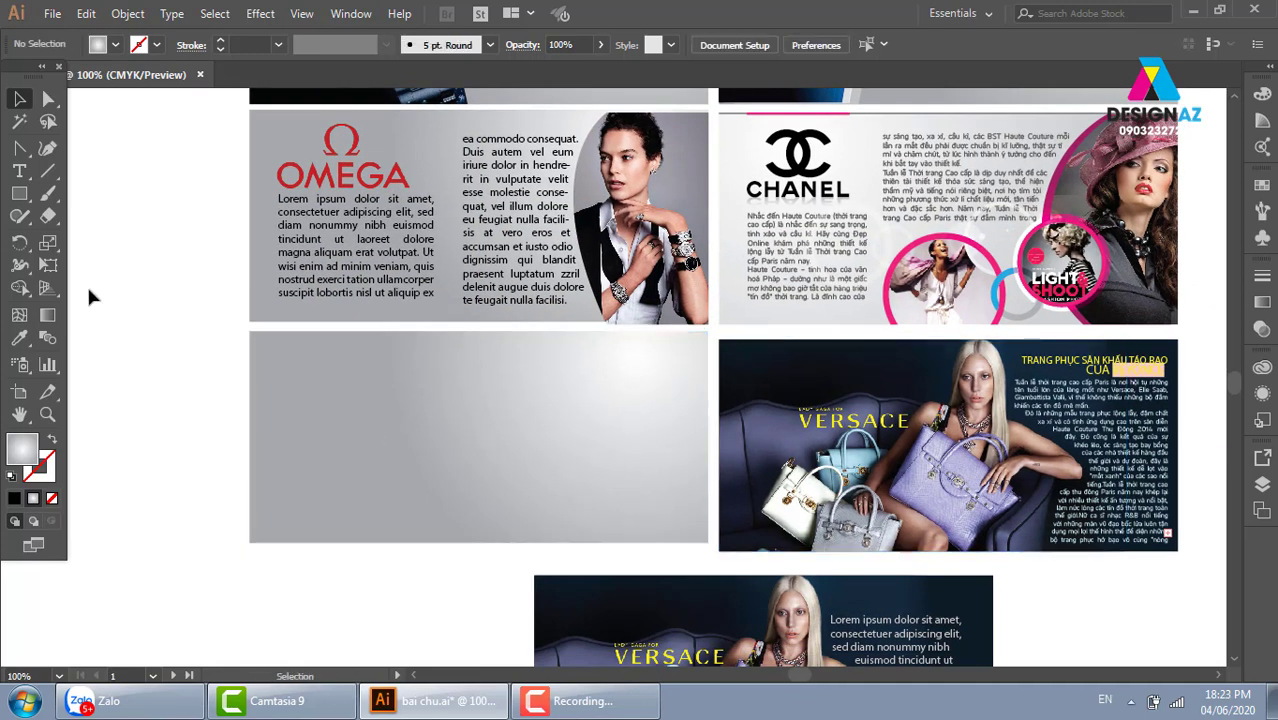
# Place the photo of a watch on a suited wrist across the new grey banner's left part
pyautogui.click(46, 16)
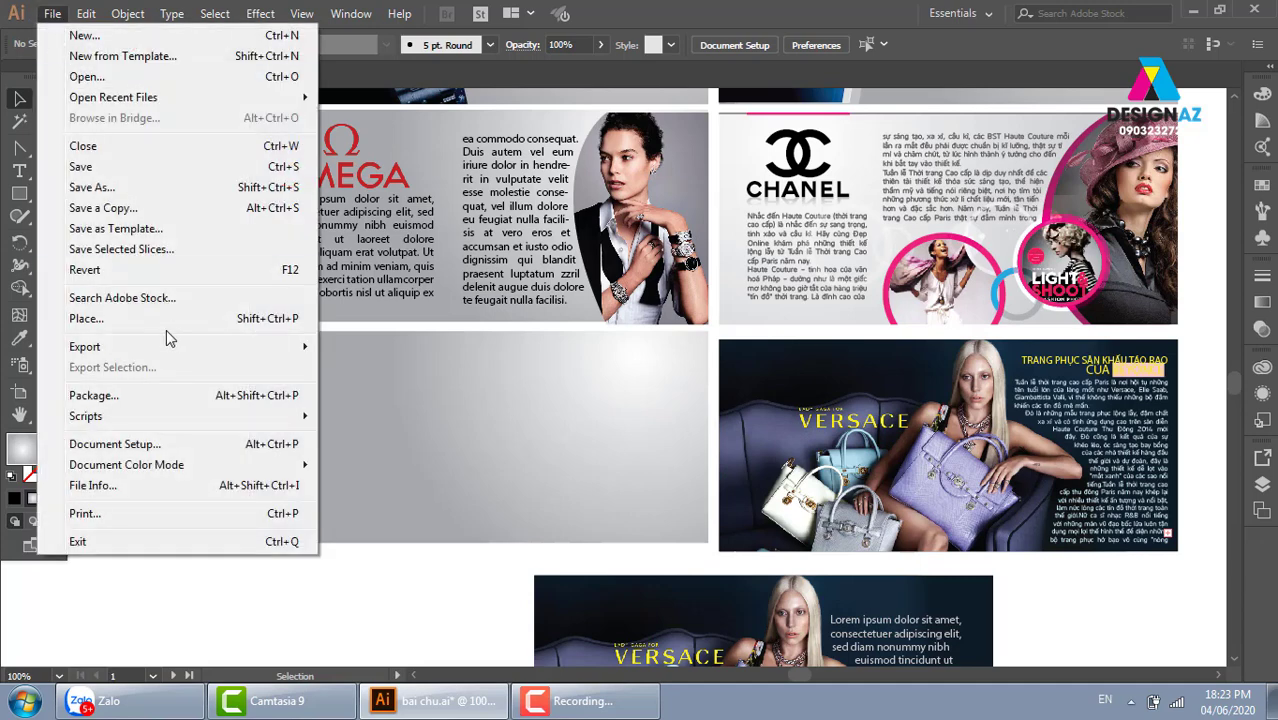
pyautogui.click(165, 326)
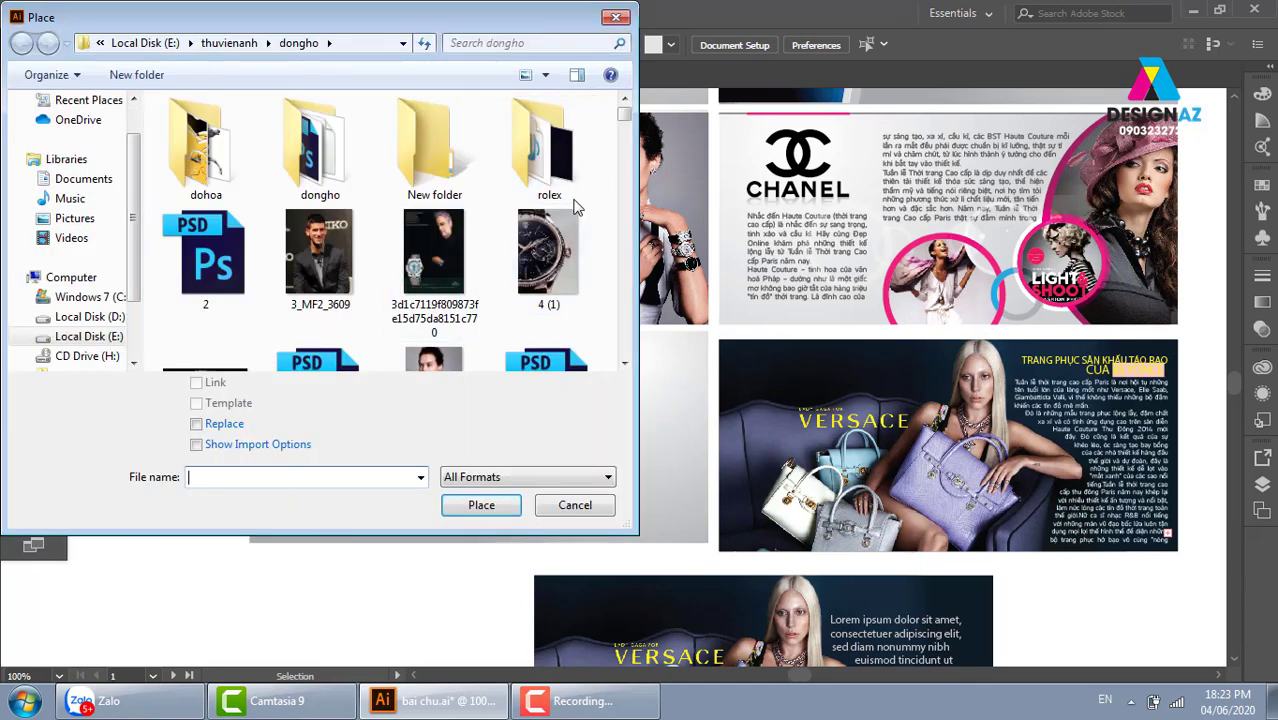
pyautogui.moveTo(628, 118)
pyautogui.mouseDown()
pyautogui.moveTo(645, 132)
pyautogui.moveTo(628, 115)
pyautogui.mouseUp()
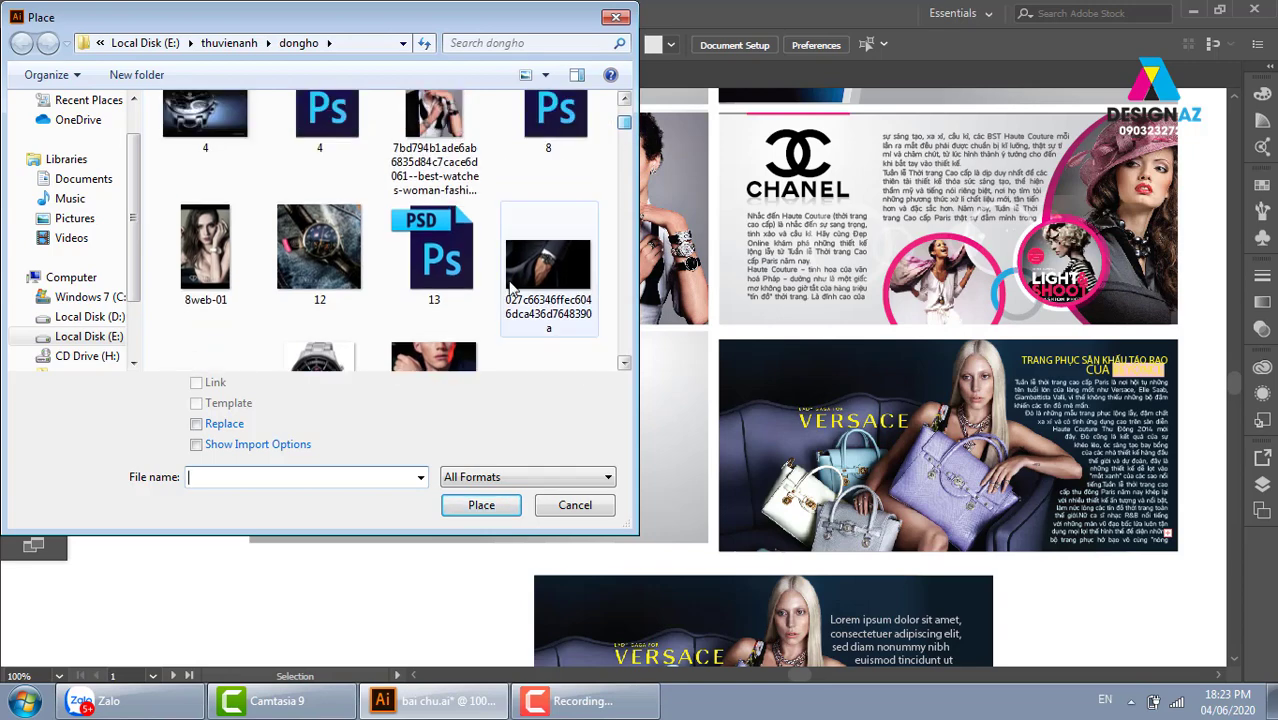
pyautogui.click(540, 280)
pyautogui.click(481, 505)
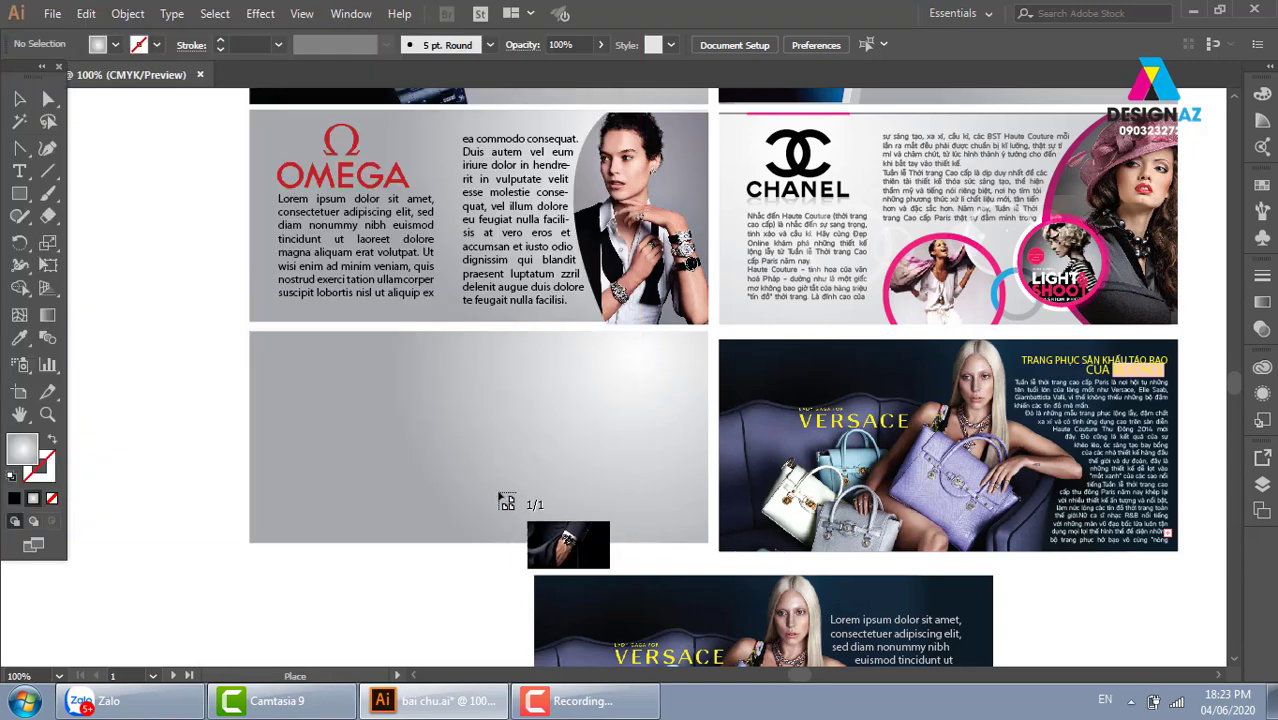
pyautogui.scroll(-3, 389, 307)
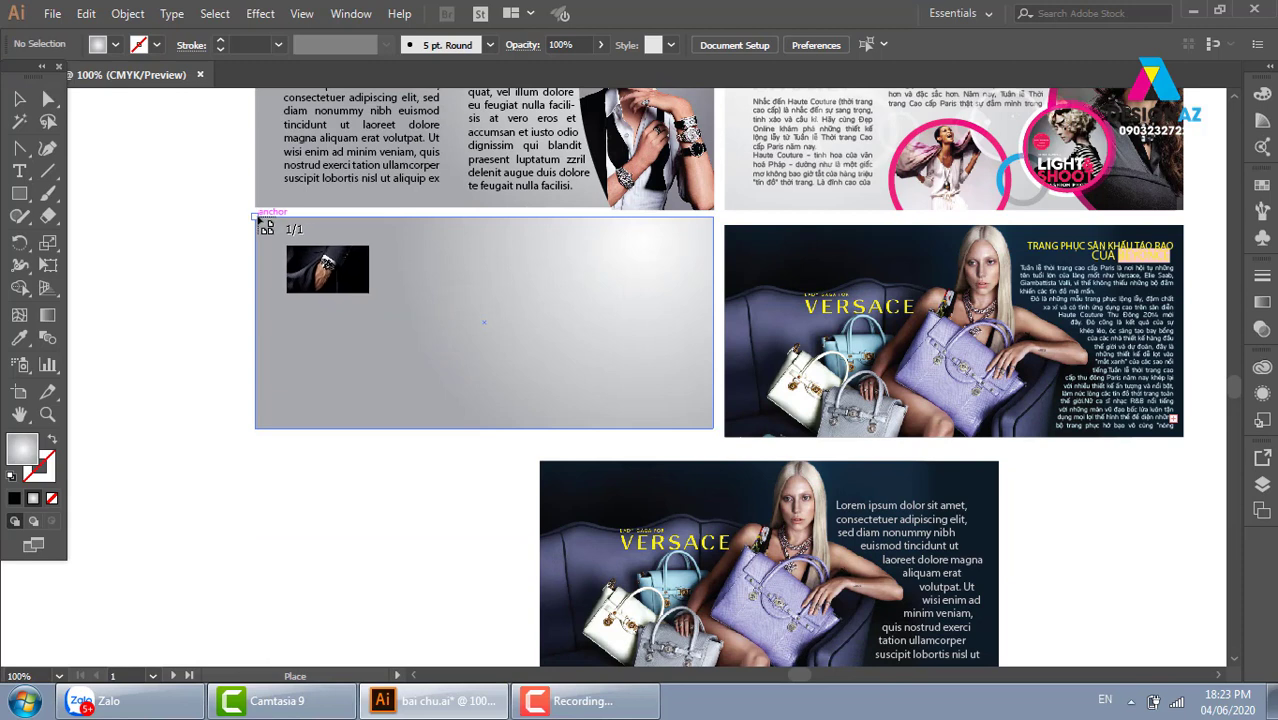
pyautogui.moveTo(256, 217); pyautogui.dragTo(643, 479)
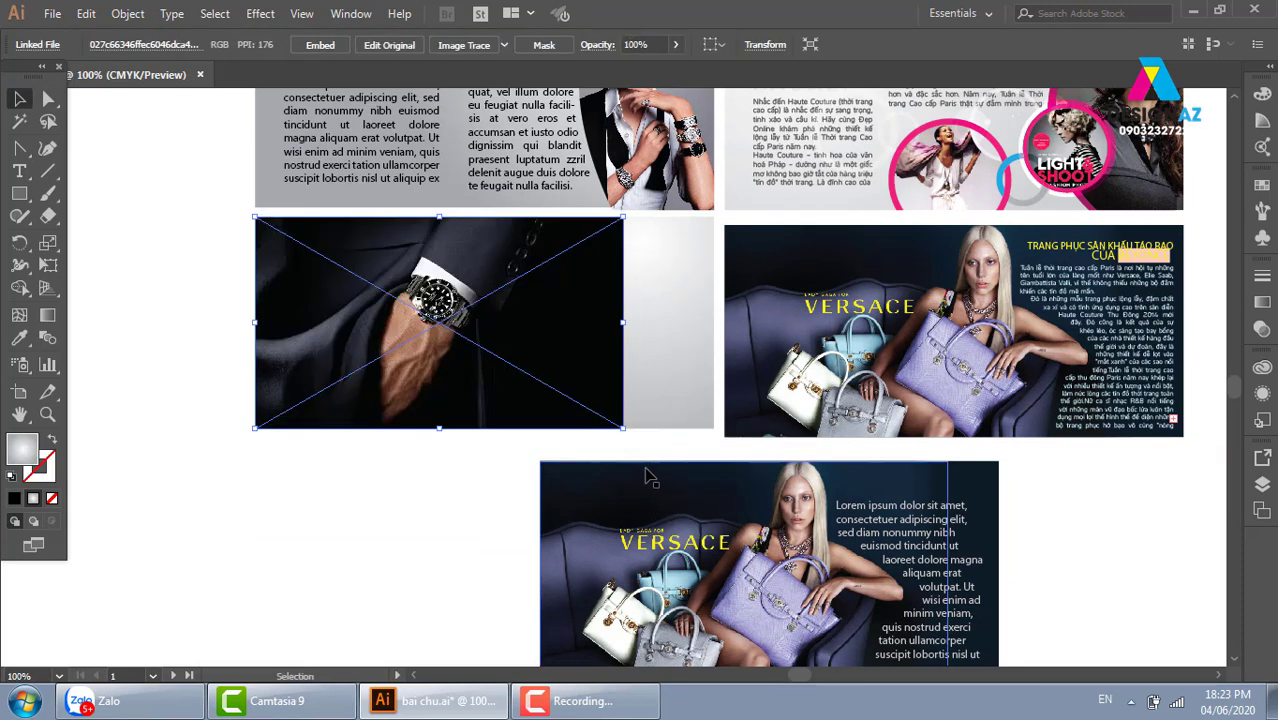
pyautogui.click(497, 460)
pyautogui.click(697, 345)
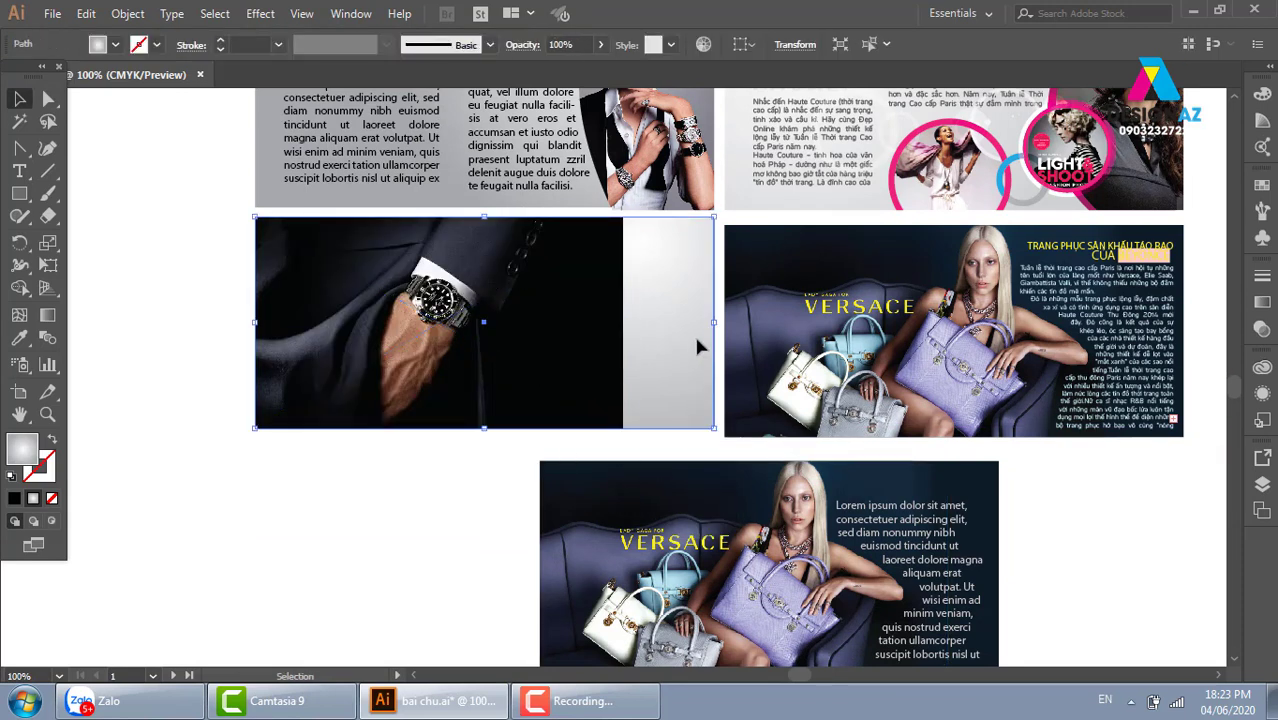
# Fill the grey banner rectangle black with the Eyedropper and zoom in on the watch photo
pyautogui.press('i')
pyautogui.click(590, 320)
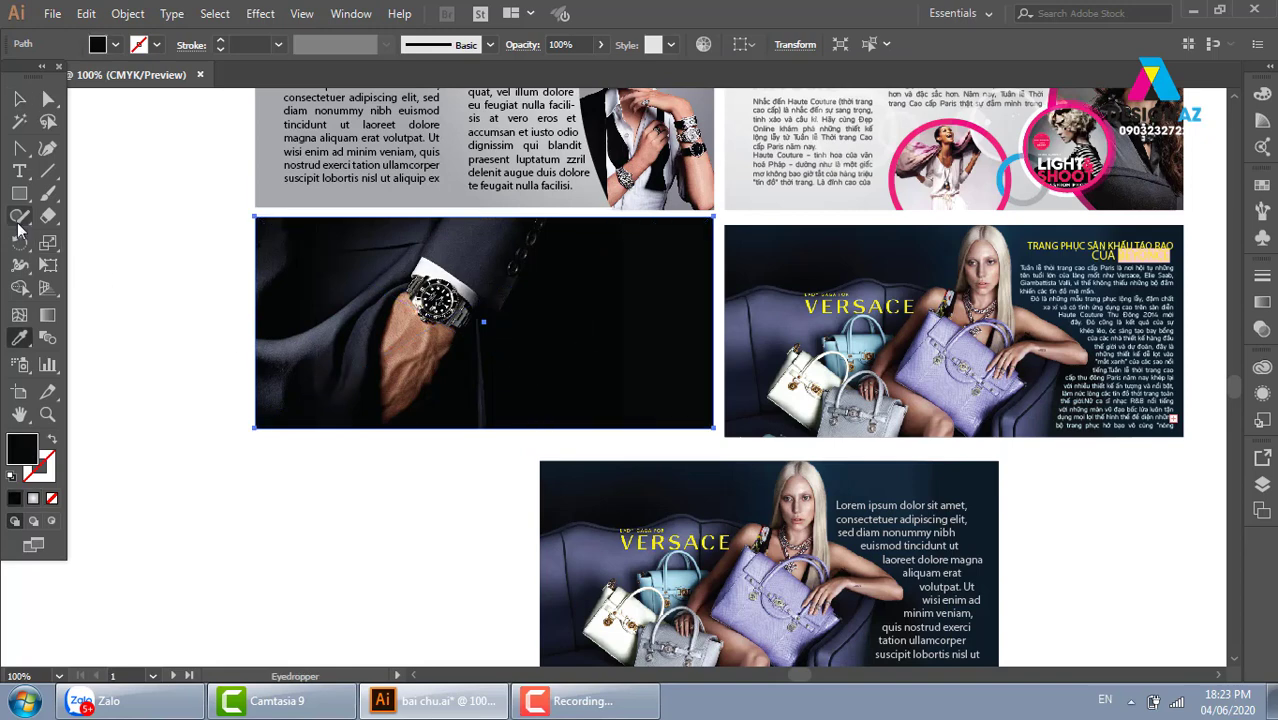
pyautogui.click(17, 100)
pyautogui.click(172, 267)
pyautogui.press('z')
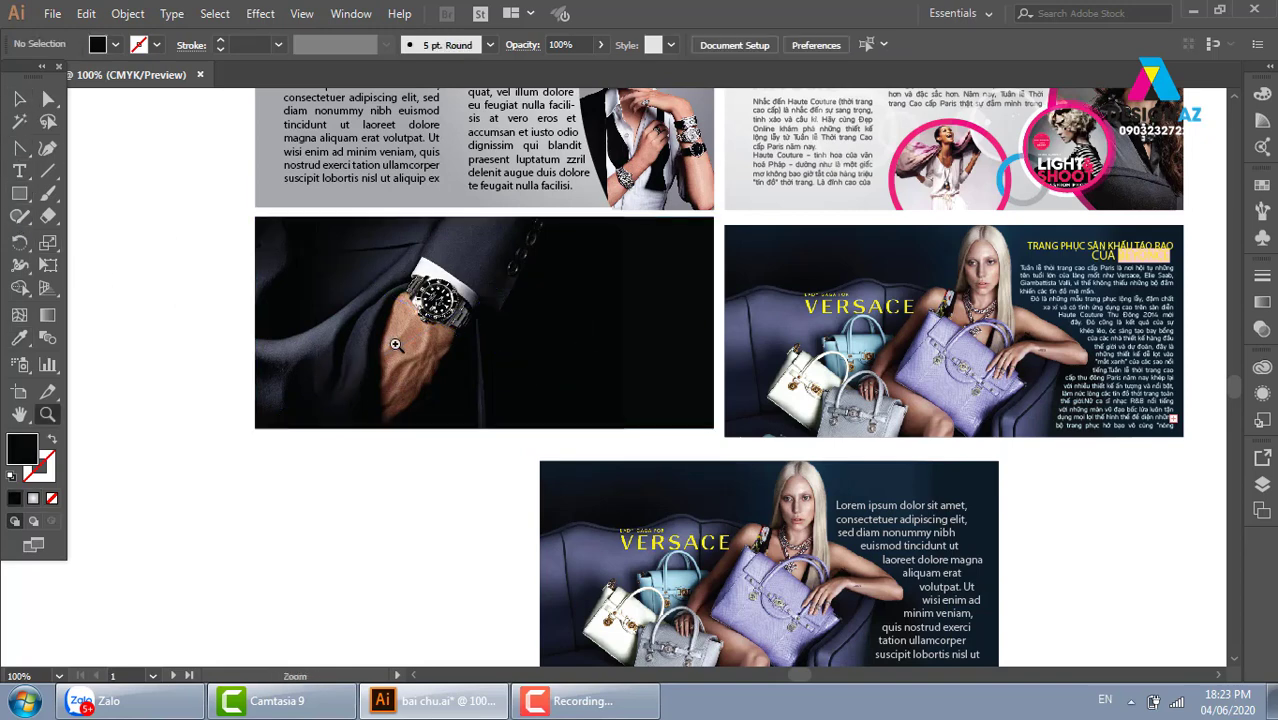
pyautogui.moveTo(226, 190); pyautogui.dragTo(782, 476)
pyautogui.moveTo(709, 433); pyautogui.dragTo(734, 424)
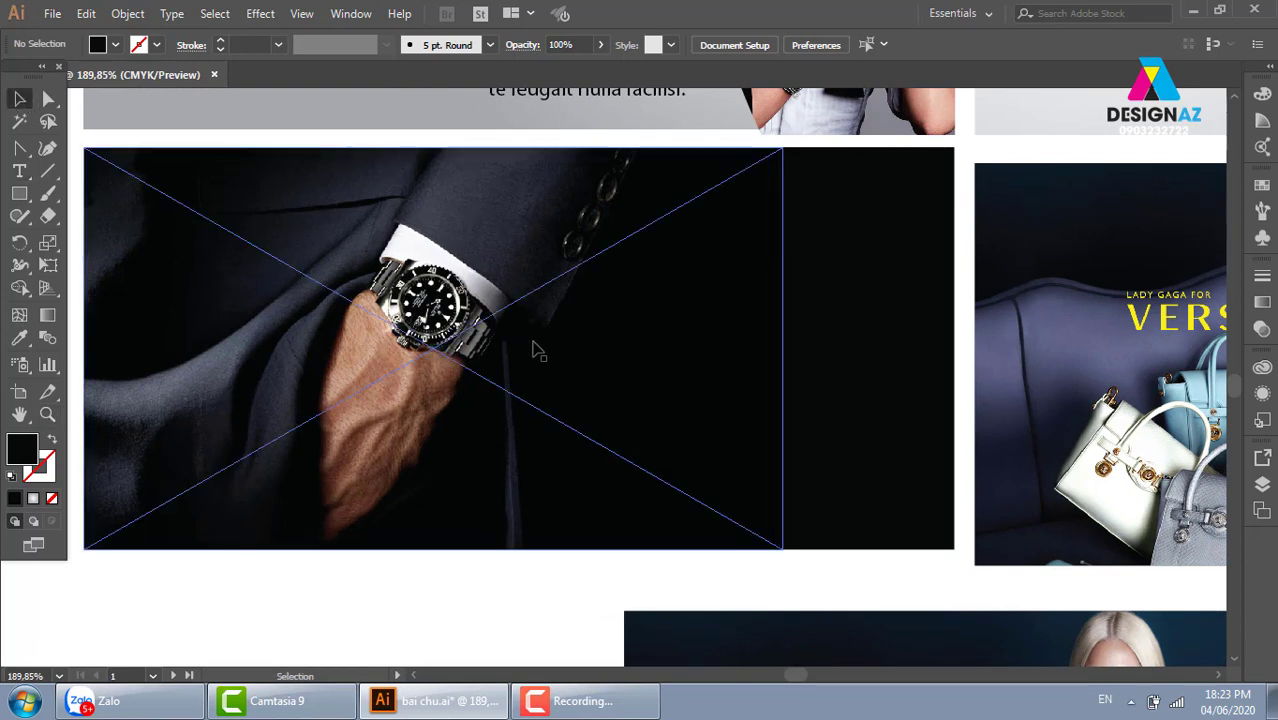
# Draw a five-point shape with a slanted upper-left edge using the Pen, and fill it green
pyautogui.press('p')
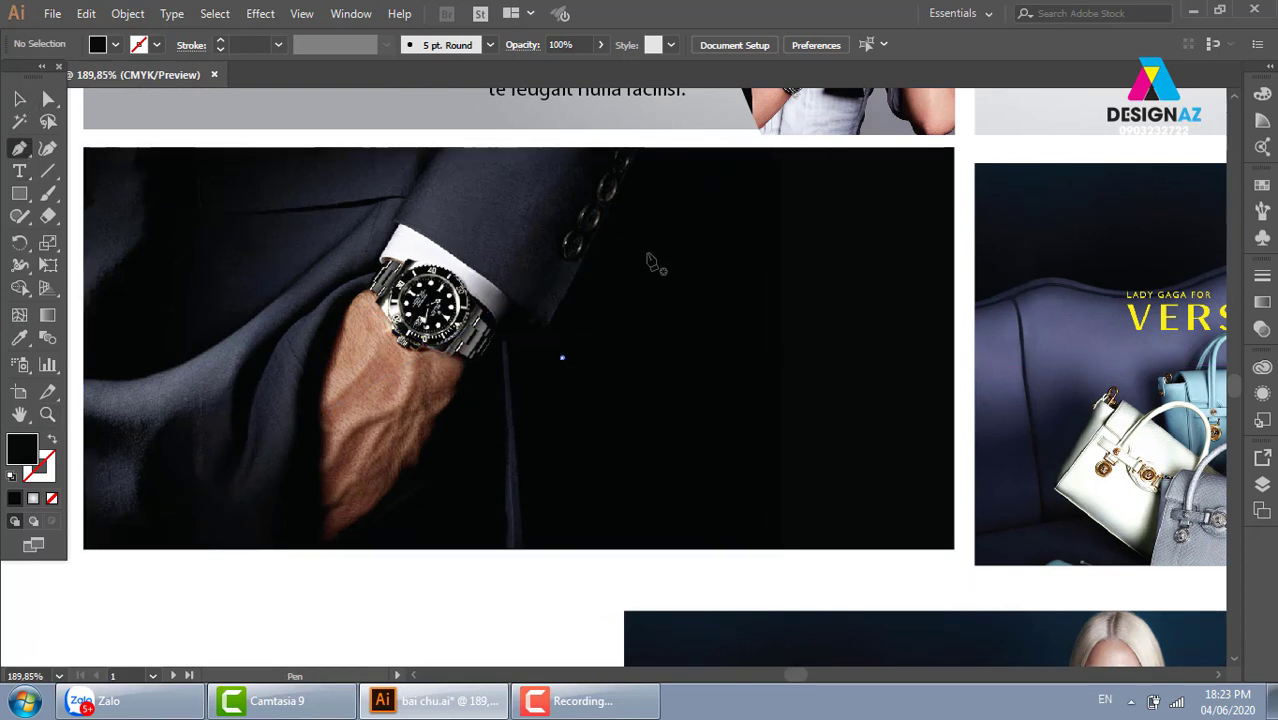
pyautogui.click(657, 172)
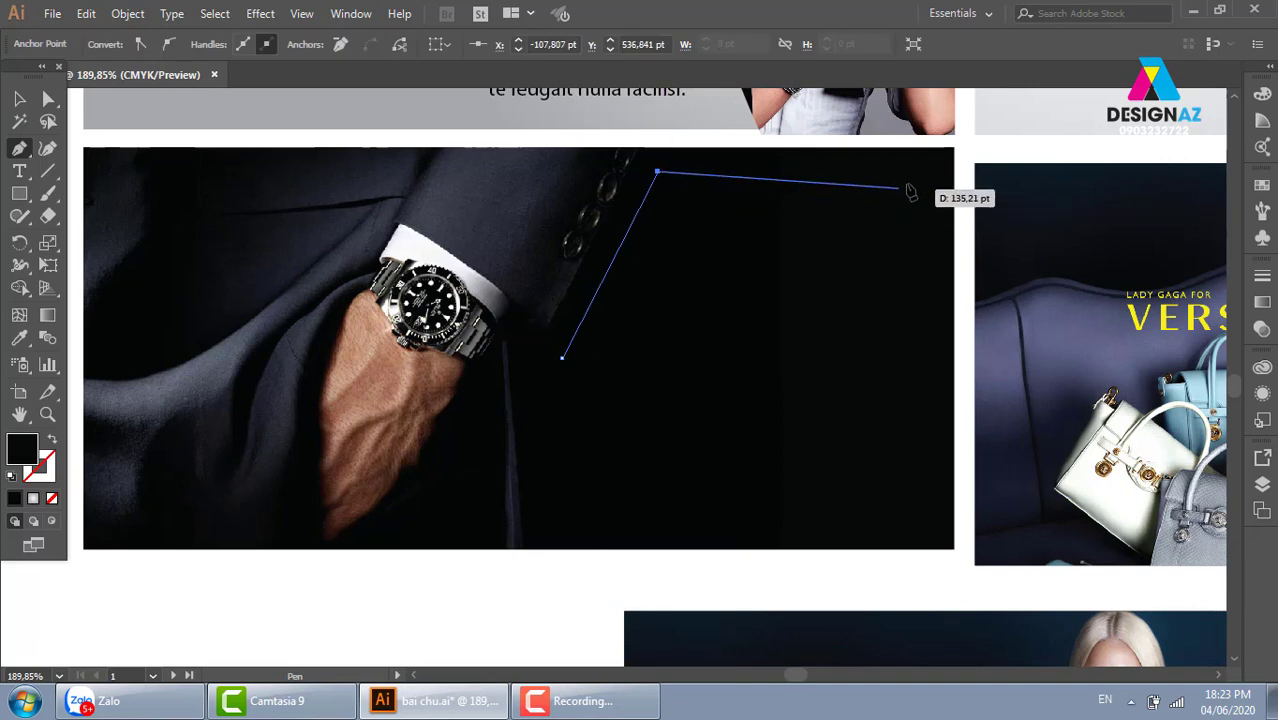
pyautogui.keyDown('shift'); pyautogui.click(933, 172); pyautogui.keyUp('shift')
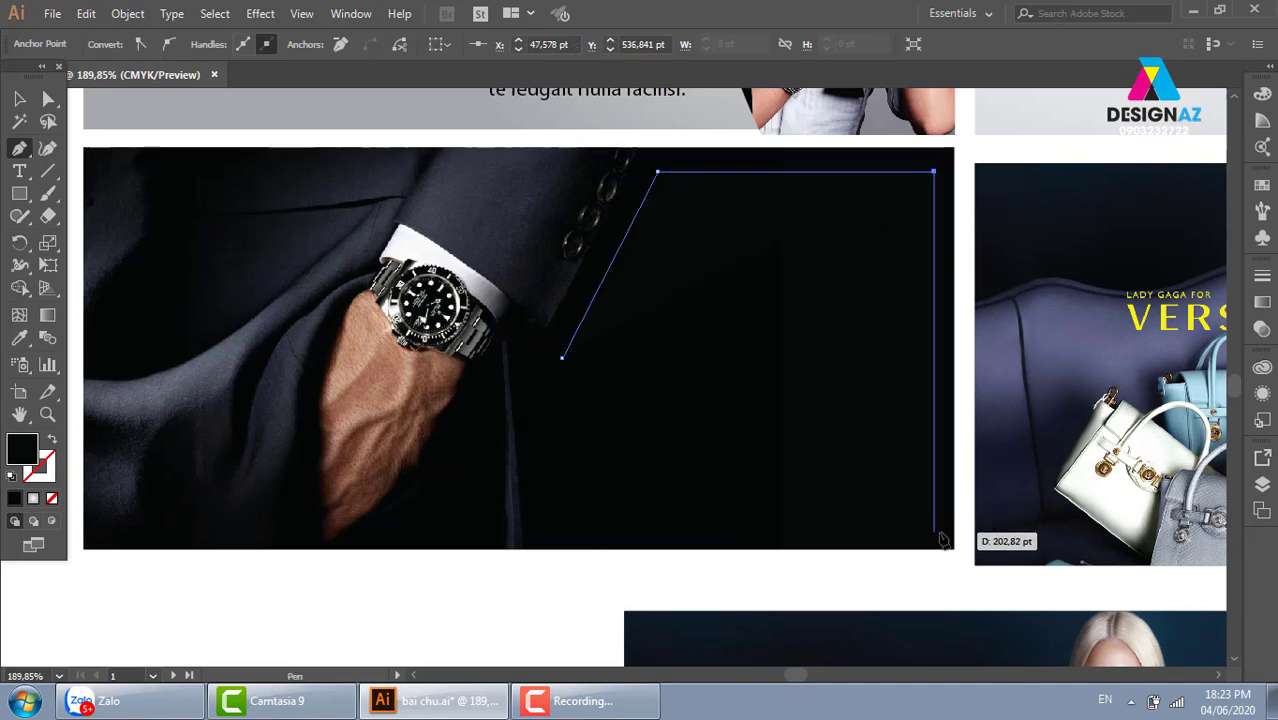
pyautogui.keyDown('shift'); pyautogui.click(936, 534); pyautogui.keyUp('shift')
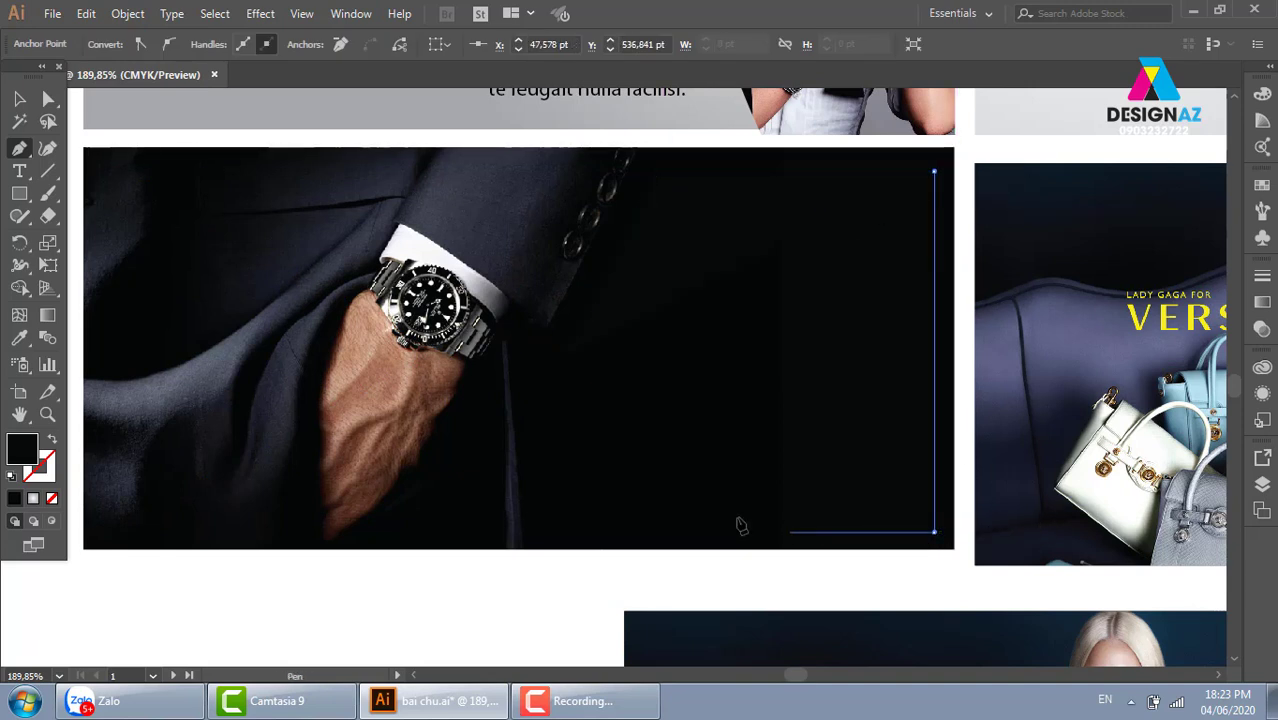
pyautogui.keyDown('shift'); pyautogui.click(563, 533); pyautogui.keyUp('shift')
pyautogui.click(562, 357)
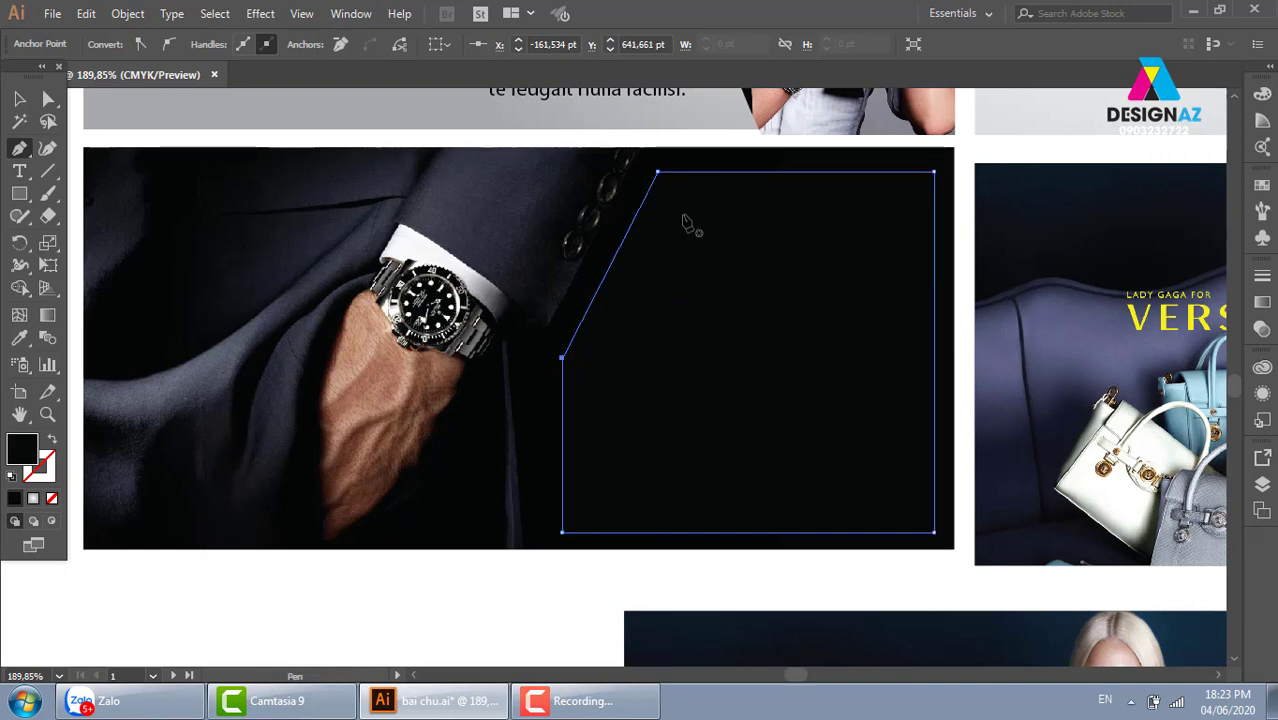
pyautogui.click(1262, 186)
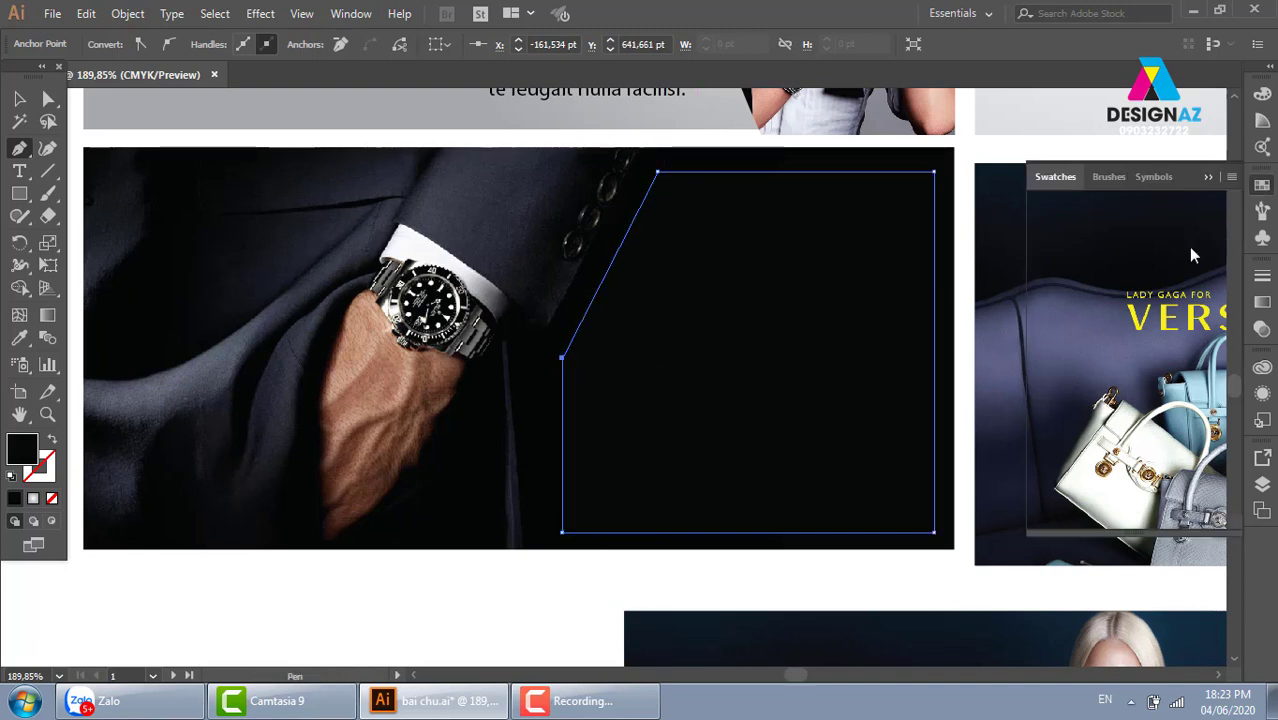
pyautogui.click(1172, 257)
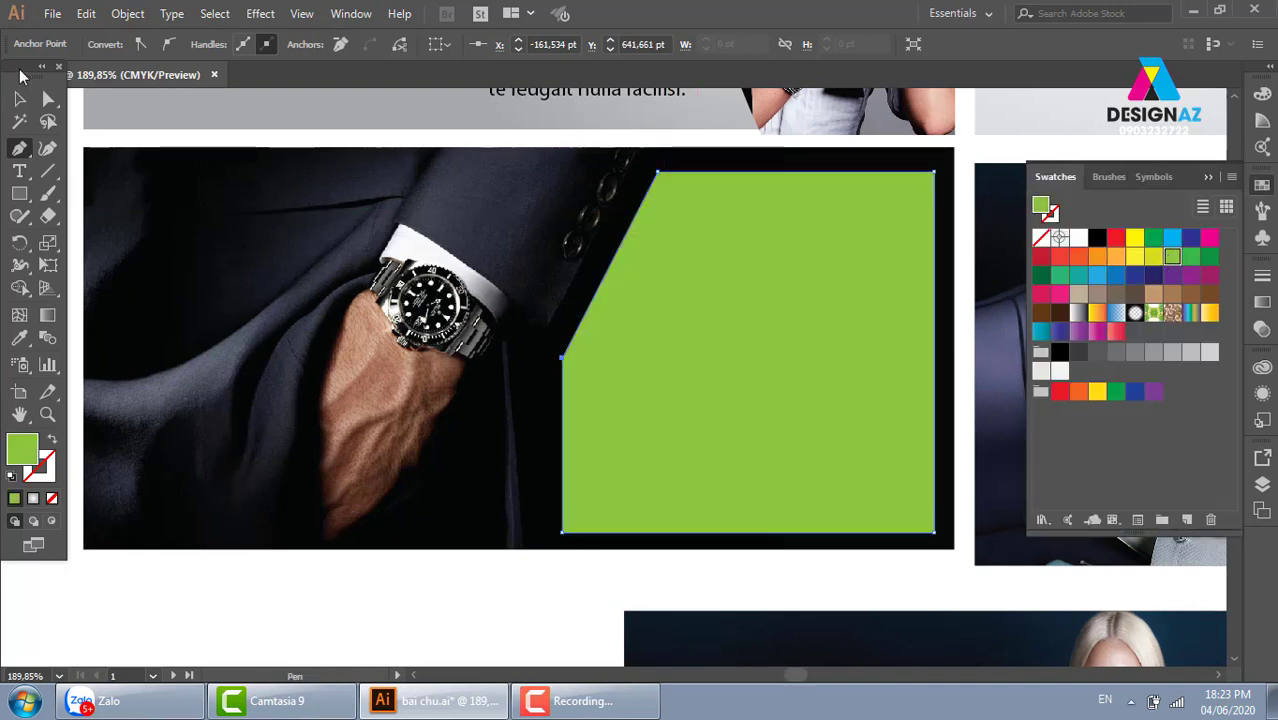
pyautogui.click(19, 98)
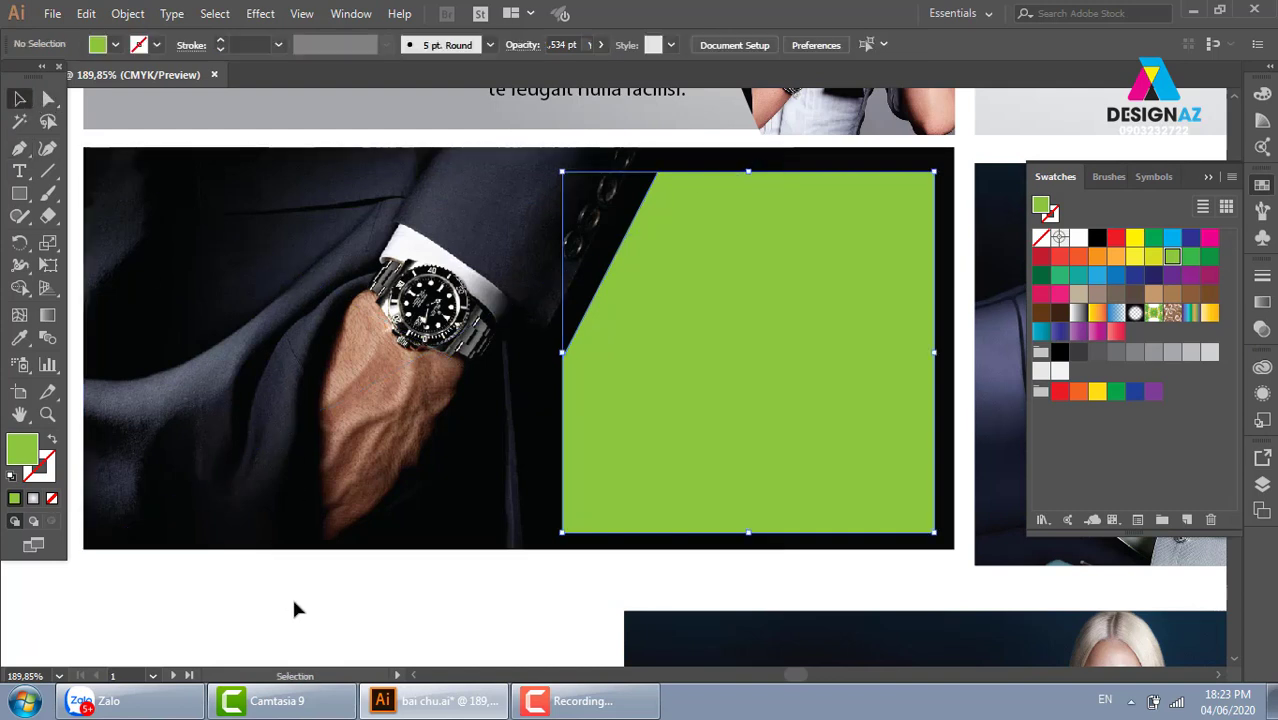
pyautogui.click(630, 425)
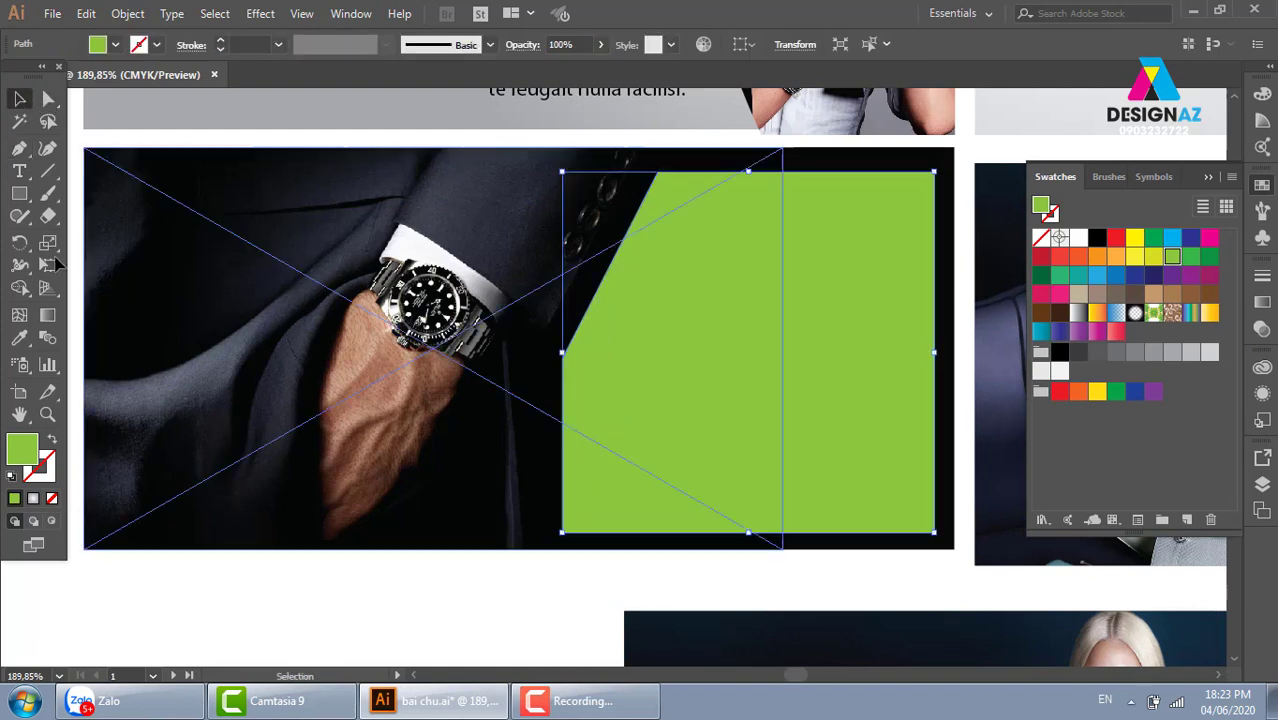
pyautogui.click(28, 181)
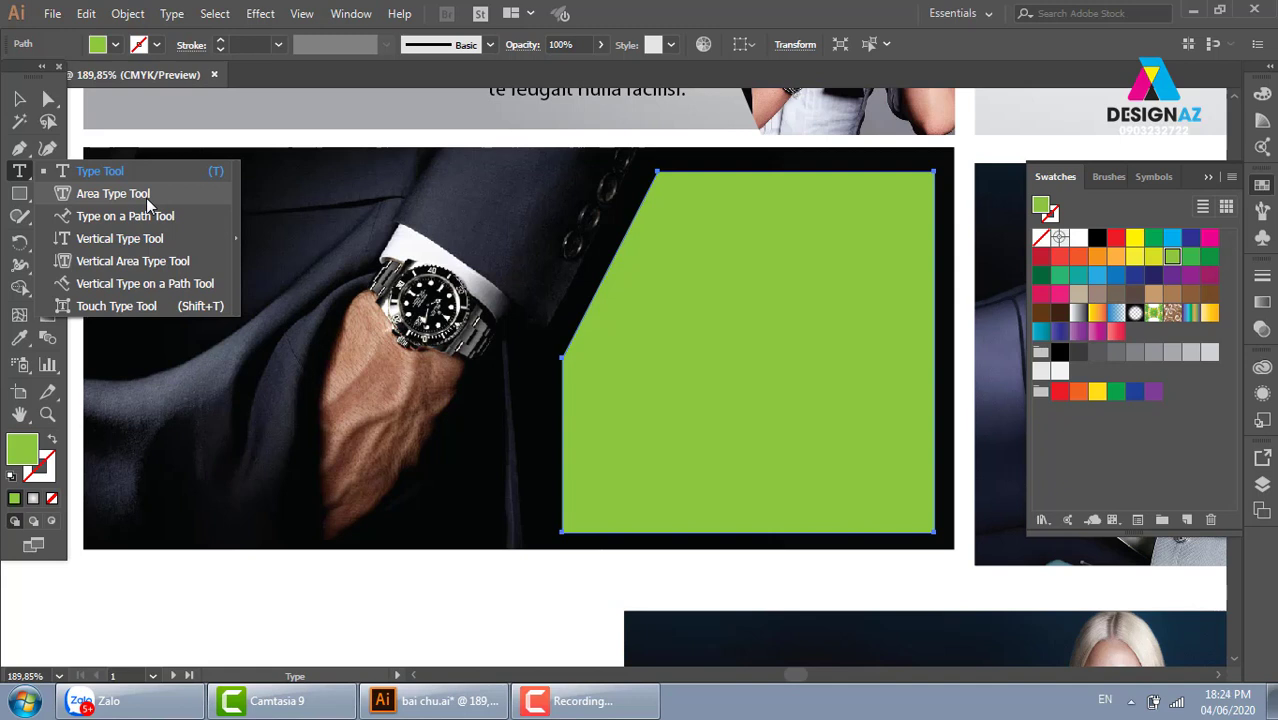
# Turn the green shape into area type holding white Lorem ipsum placeholder text
pyautogui.click(138, 194)
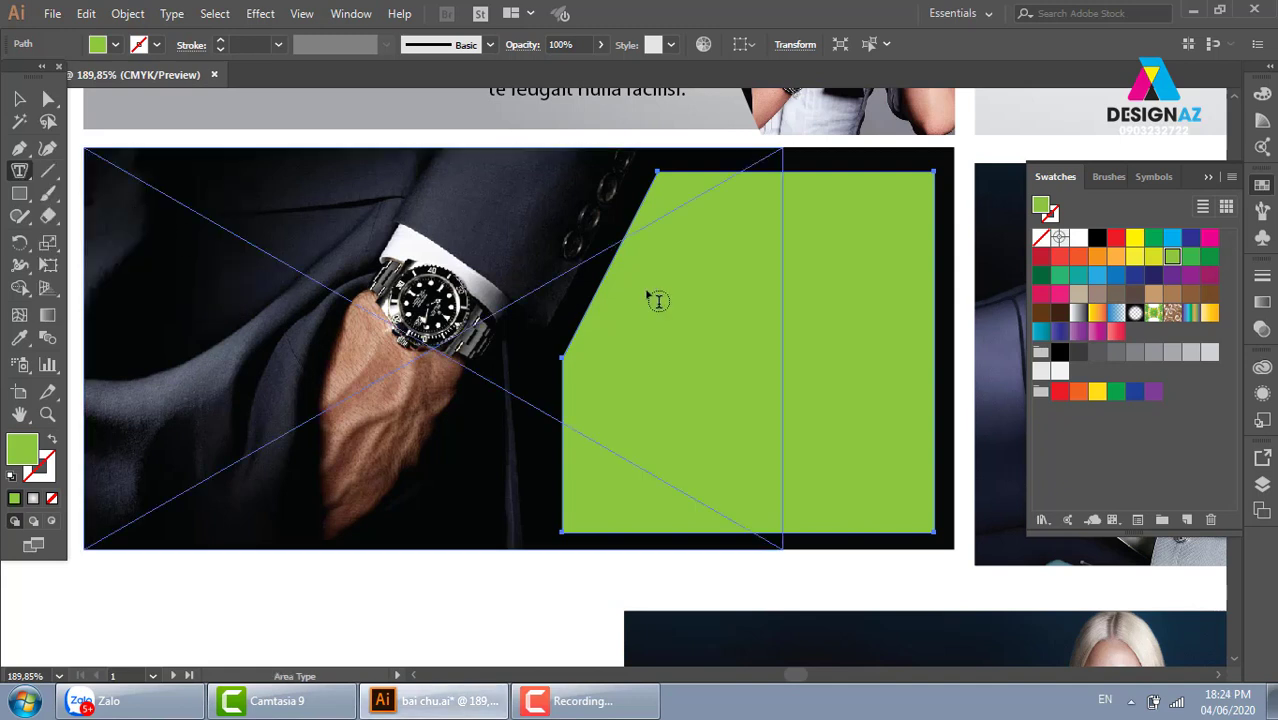
pyautogui.click(686, 183)
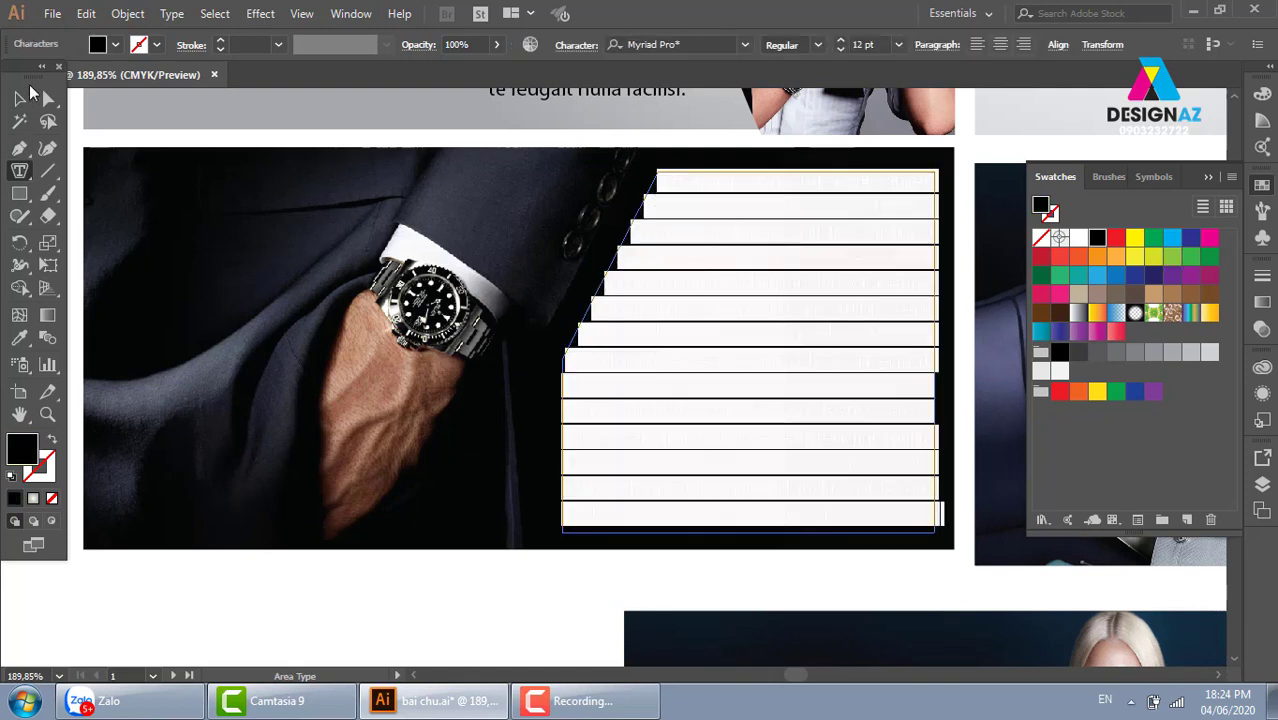
pyautogui.click(22, 97)
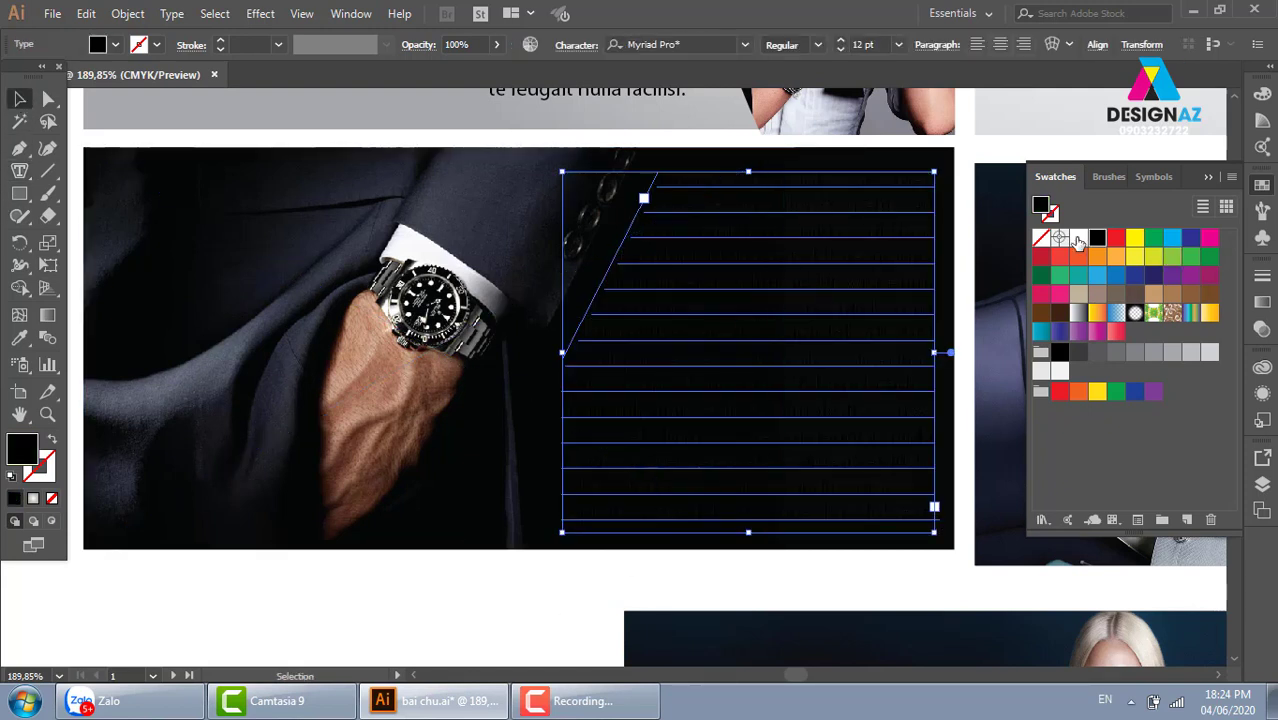
pyautogui.click(1079, 240)
pyautogui.click(556, 578)
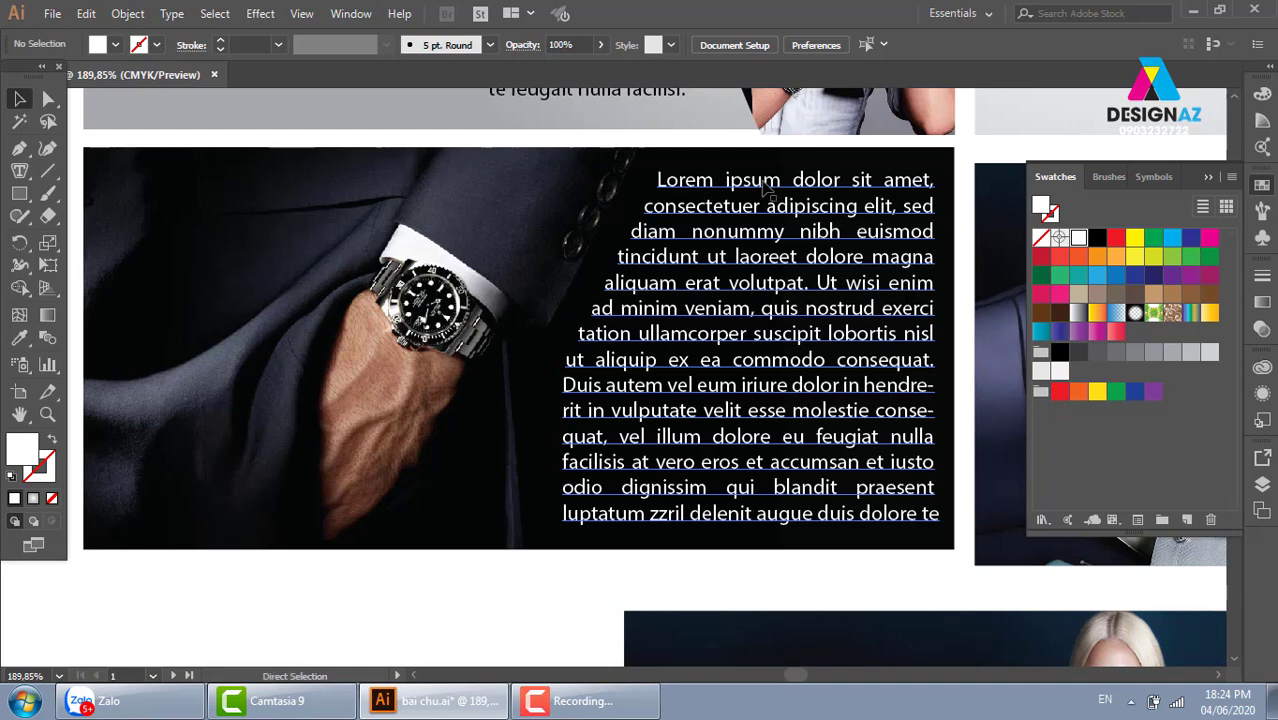
pyautogui.hotkey('ctrl', '-')
pyautogui.hotkey('ctrl', '-')
pyautogui.hotkey('ctrl', '-')
# Pan to the Adidas shoe banner with wavy text, zoom in, then zoom out to all pages
pyautogui.moveTo(914, 407); pyautogui.dragTo(760, 311)
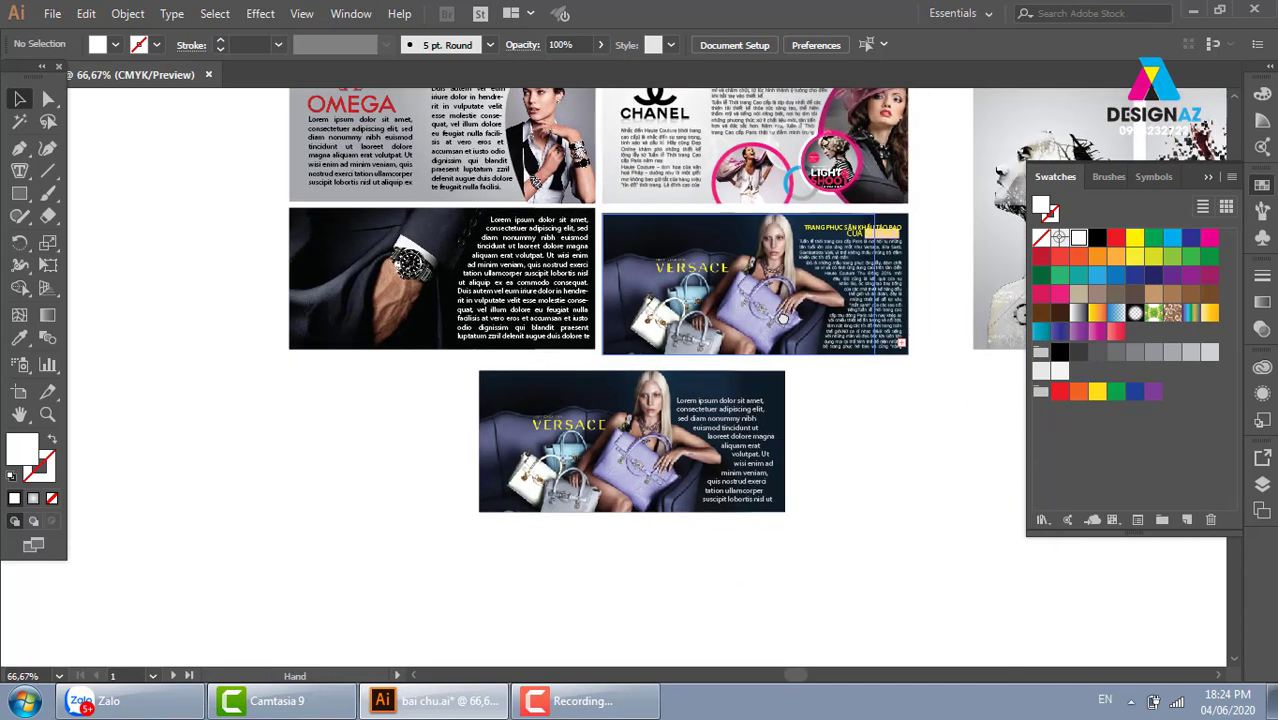
pyautogui.moveTo(887, 460); pyautogui.dragTo(421, 495)
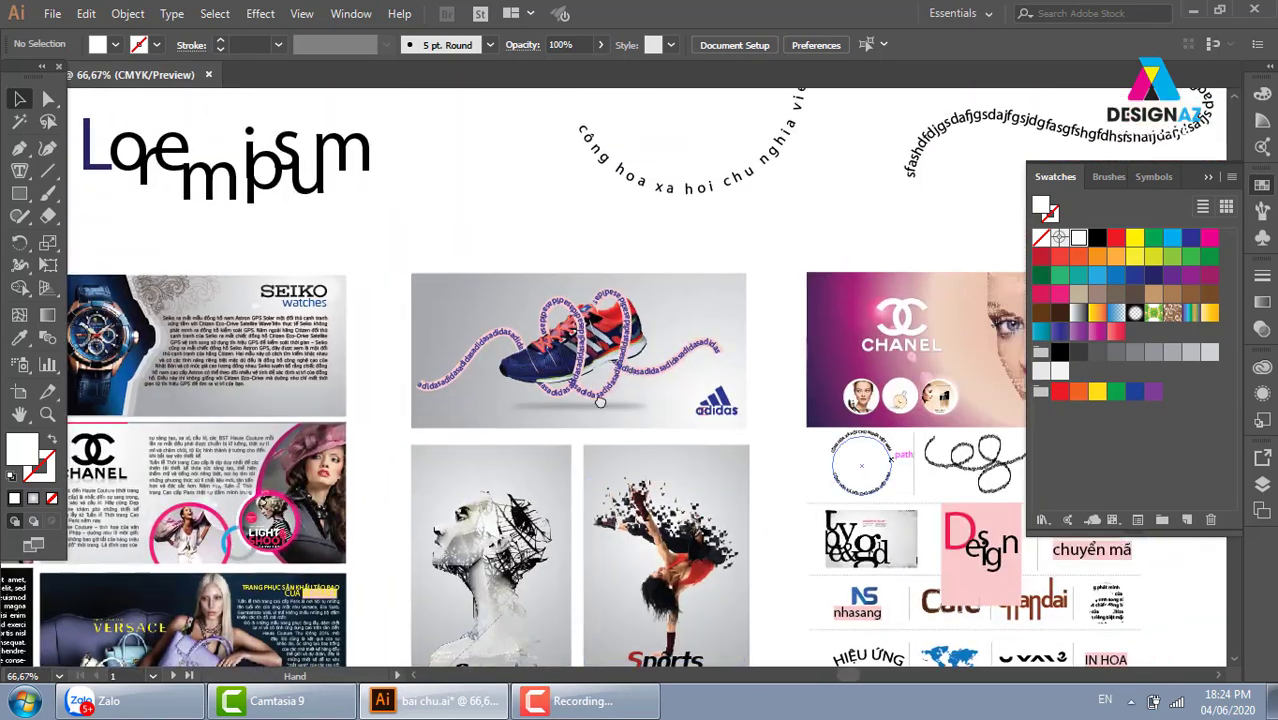
pyautogui.moveTo(600, 400); pyautogui.dragTo(546, 434)
pyautogui.press('z')
pyautogui.moveTo(619, 413); pyautogui.dragTo(770, 484)
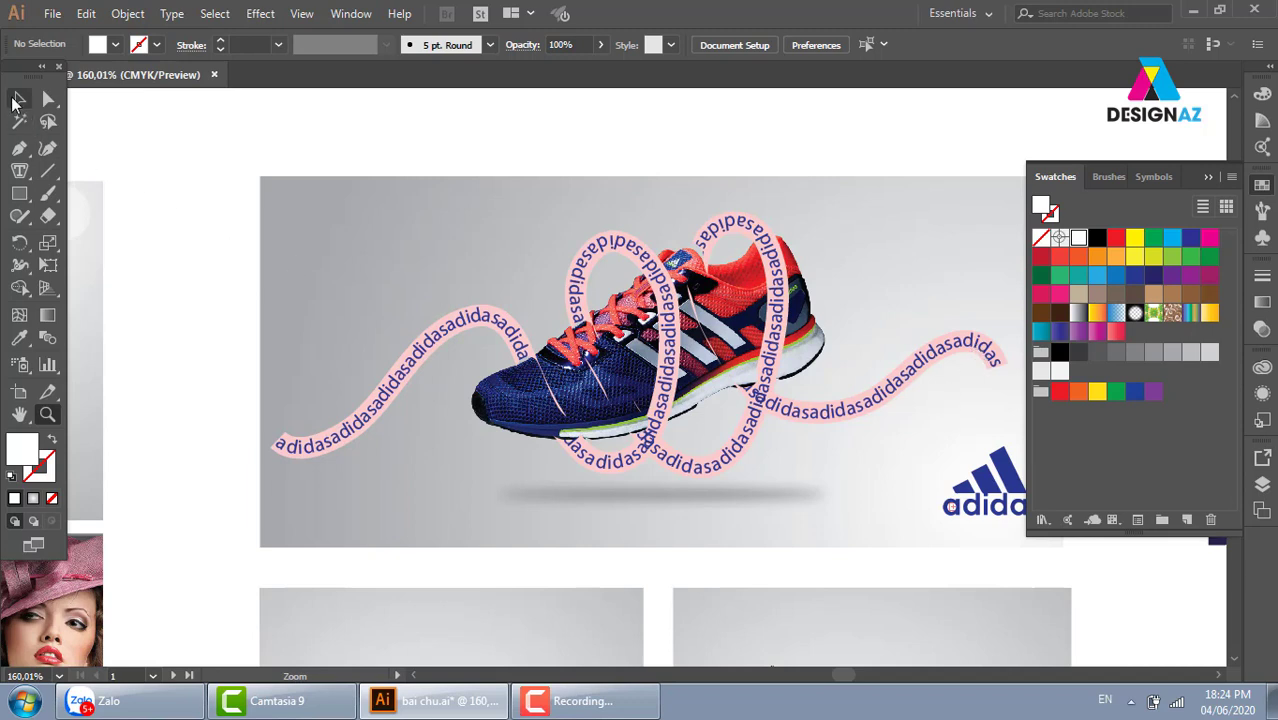
pyautogui.click(19, 98)
pyautogui.hotkey('ctrl', '-')
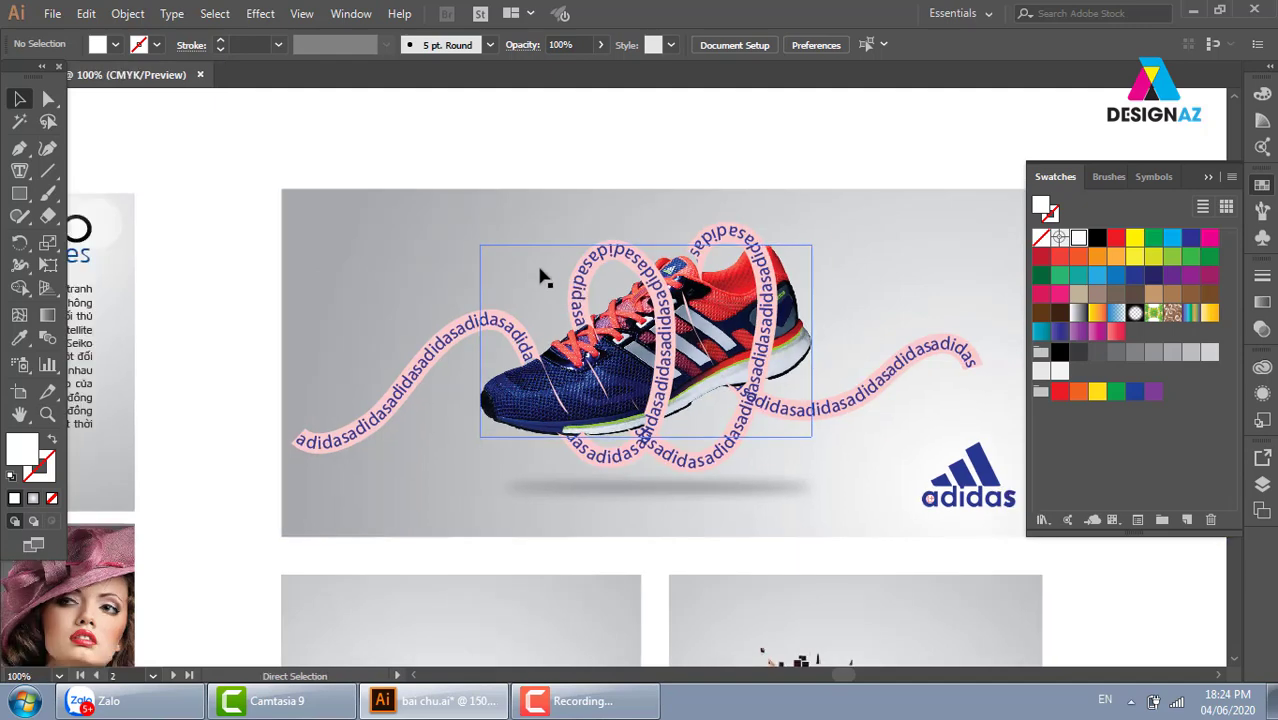
pyautogui.hotkey('ctrl', '-')
pyautogui.hotkey('ctrl', '-')
pyautogui.hscroll(-5, 645, 445)
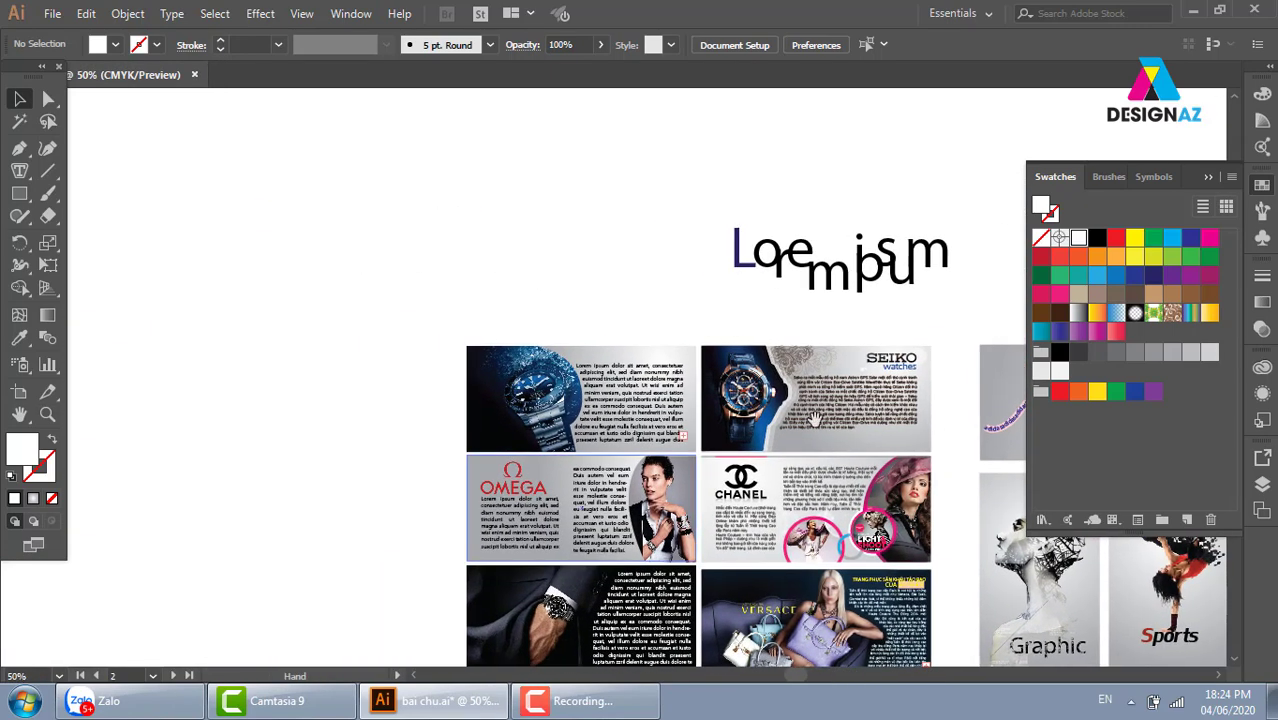
# Place 724868-104-phsrh000-600 from E:\nike\psdlam onto an empty area of the artboard
pyautogui.click(50, 13)
pyautogui.moveTo(85, 346)
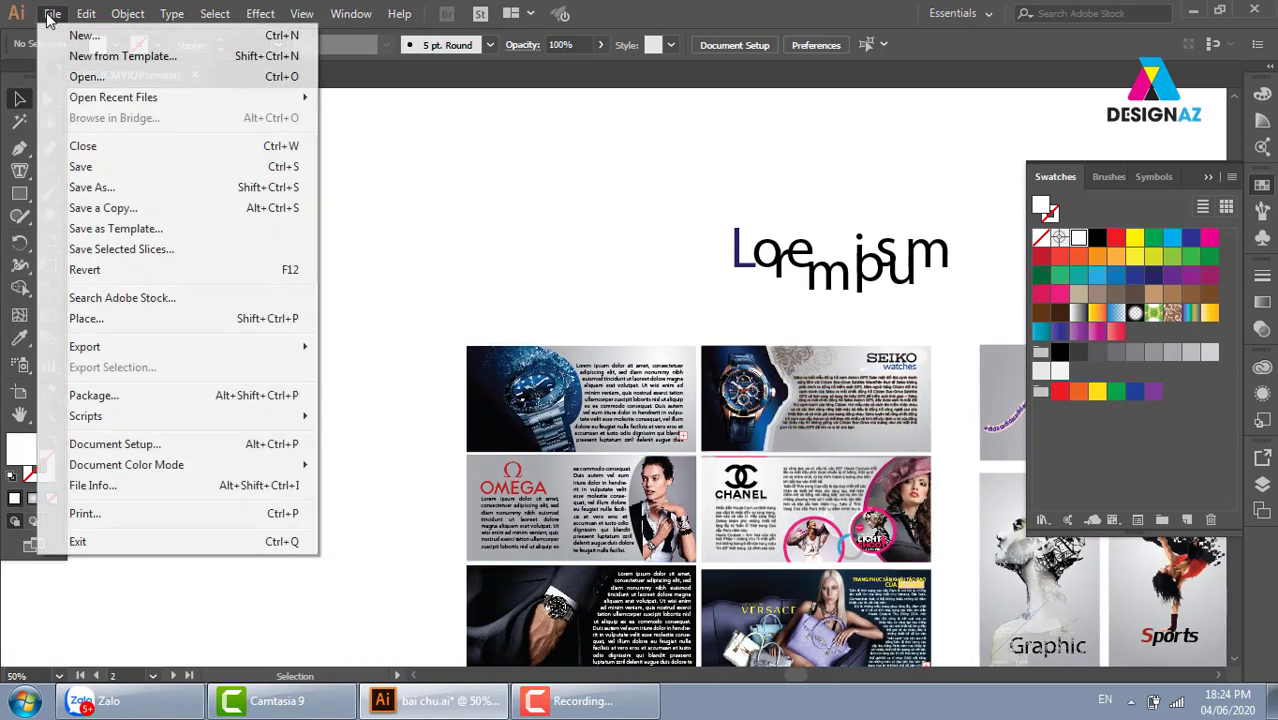
pyautogui.click(121, 317)
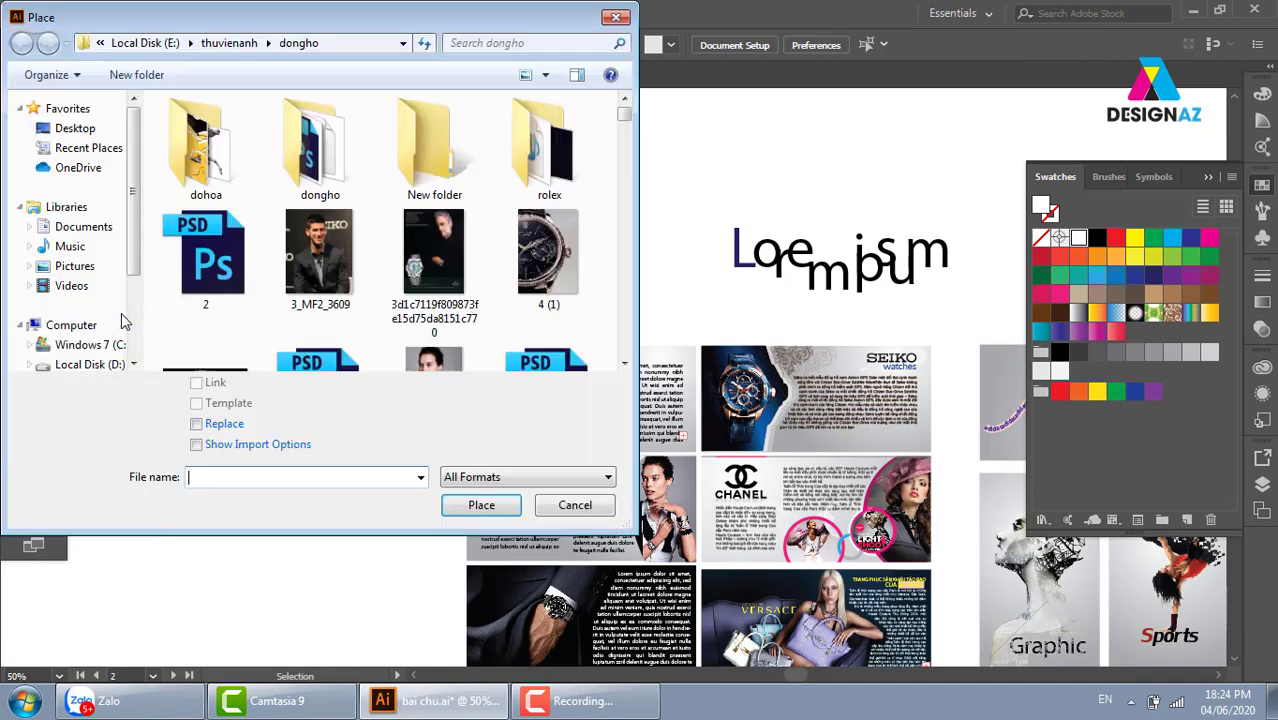
pyautogui.click(150, 45)
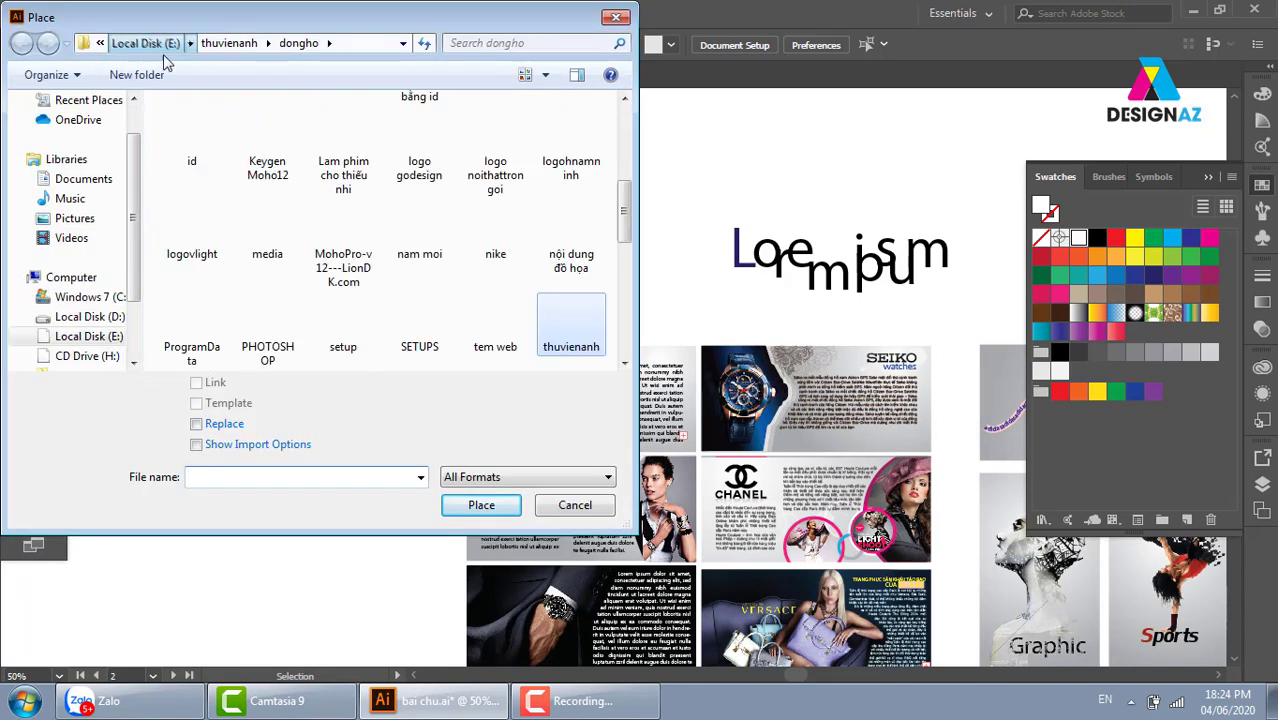
pyautogui.doubleClick(497, 245)
pyautogui.doubleClick(210, 147)
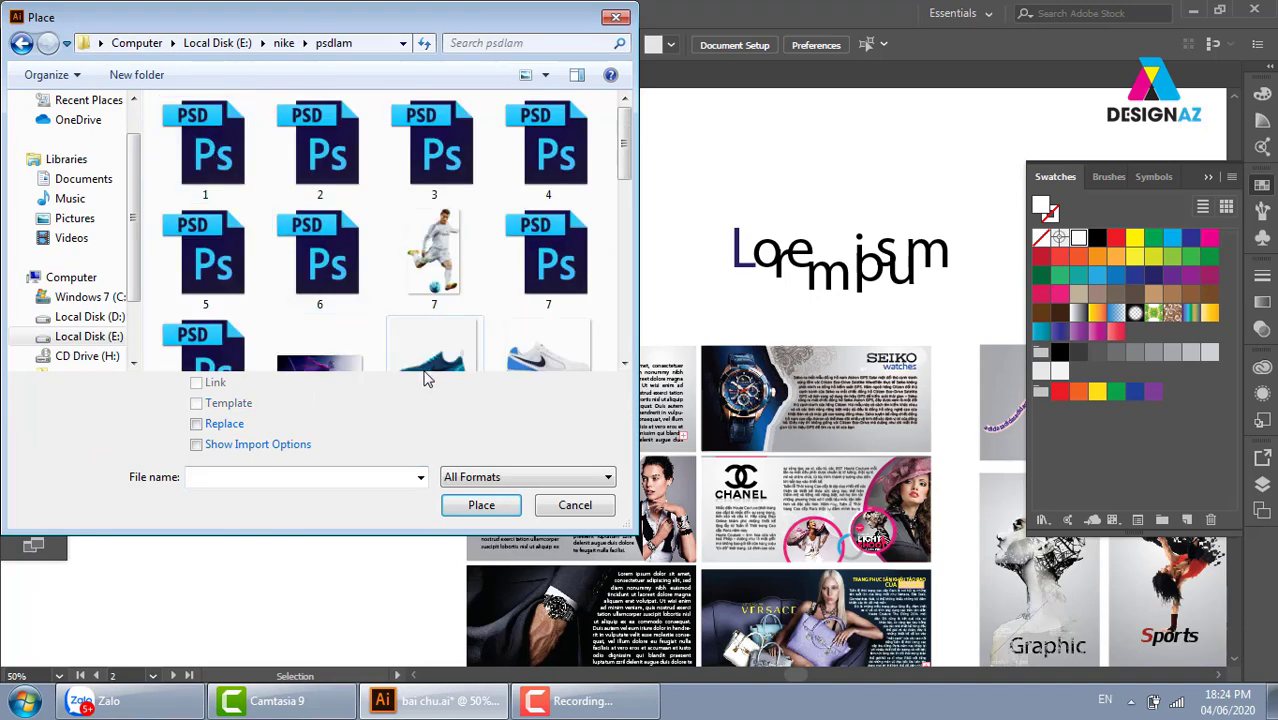
pyautogui.click(624, 364)
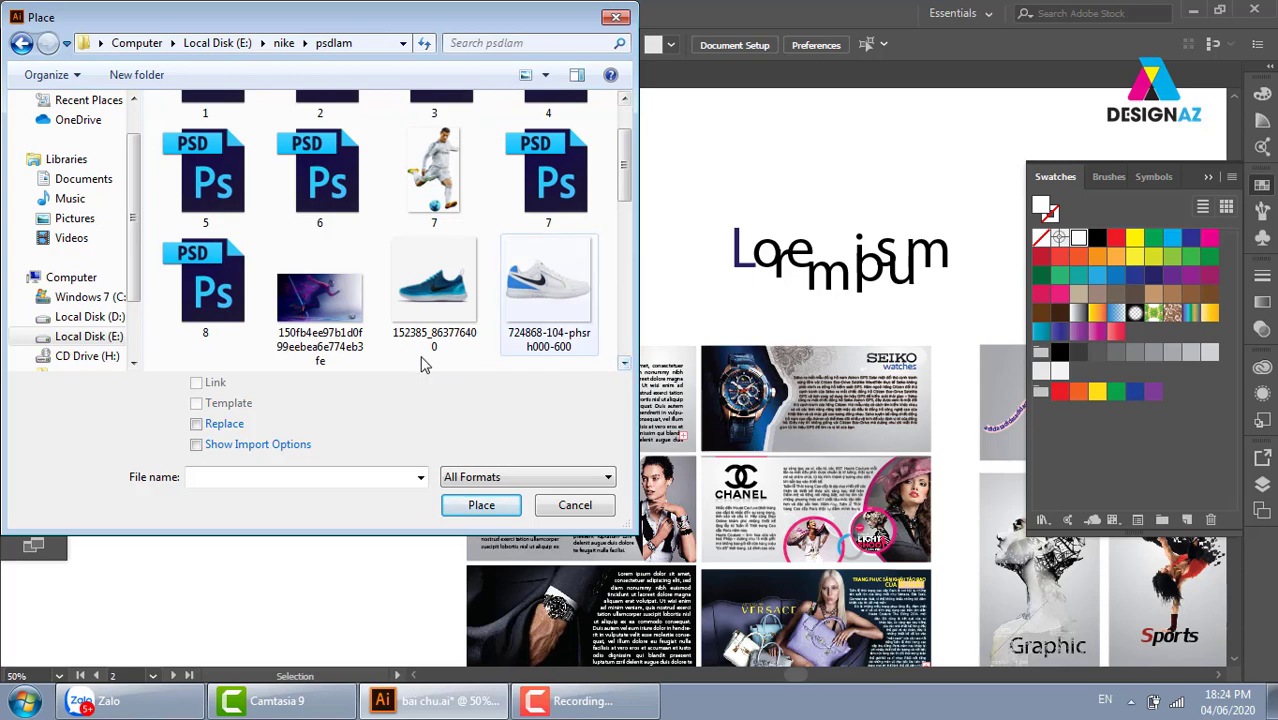
pyautogui.click(586, 284)
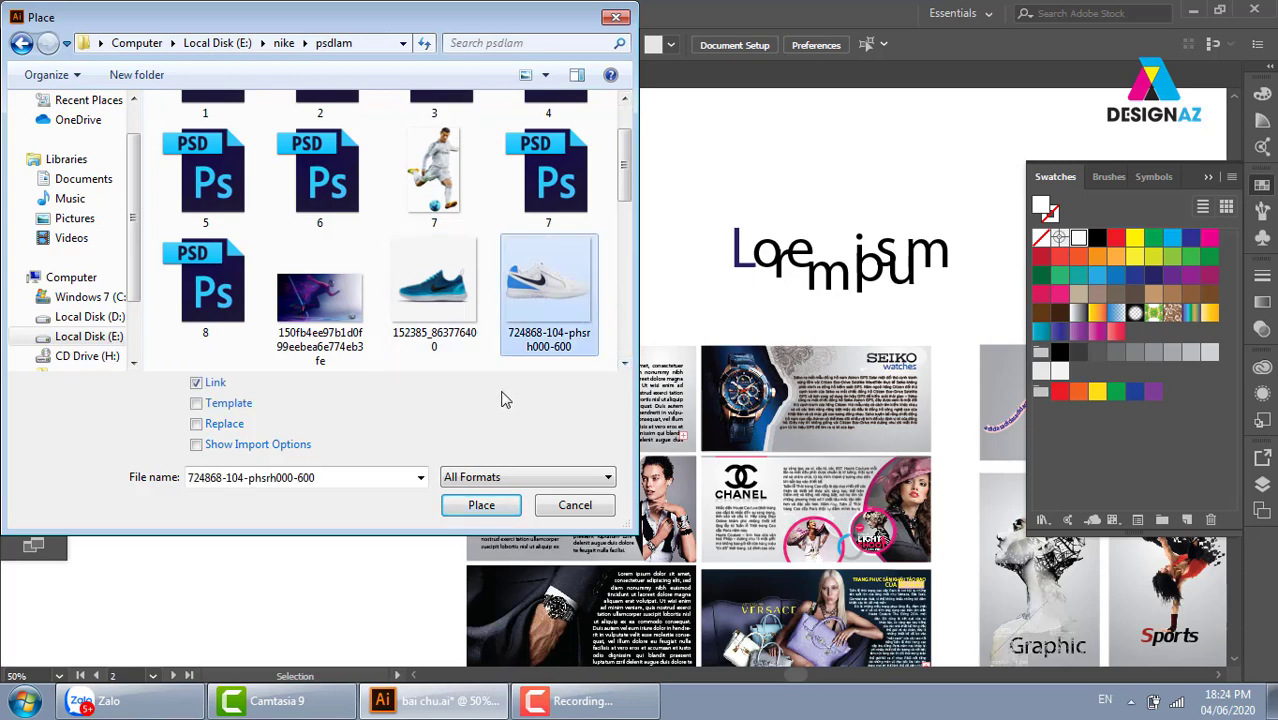
pyautogui.click(494, 510)
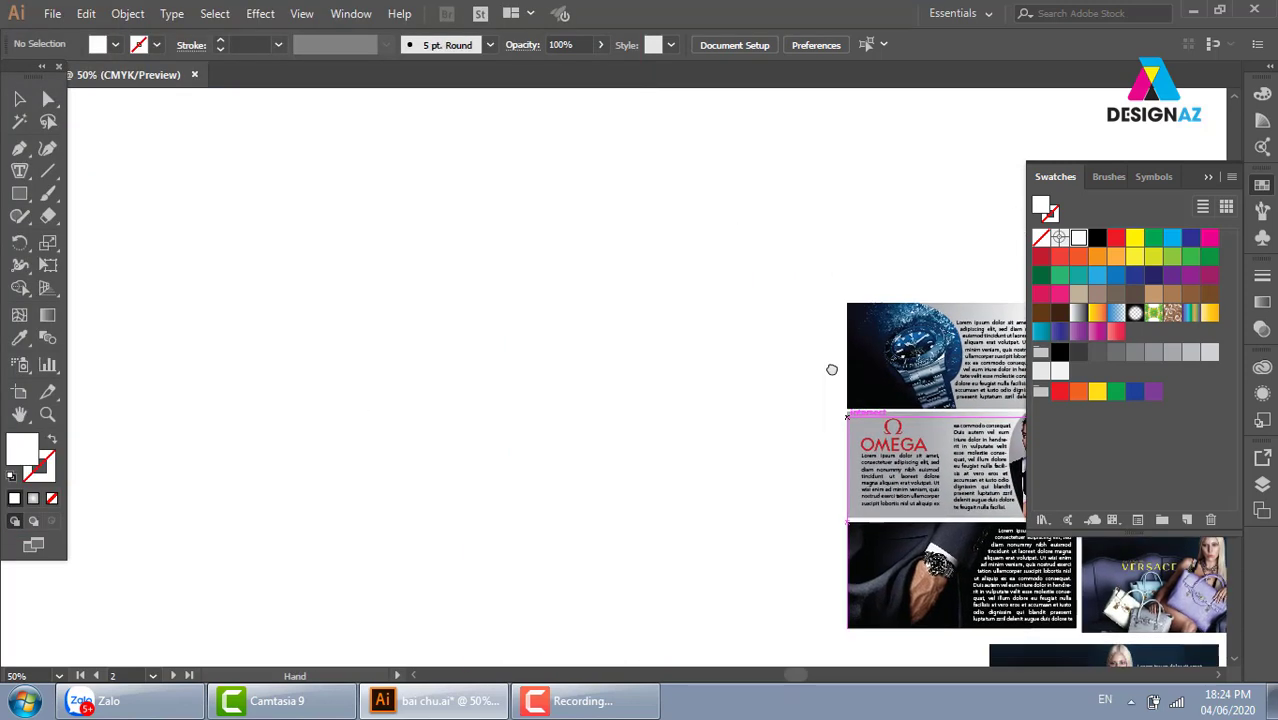
pyautogui.moveTo(455, 457); pyautogui.dragTo(956, 410)
pyautogui.moveTo(430, 265); pyautogui.dragTo(838, 490)
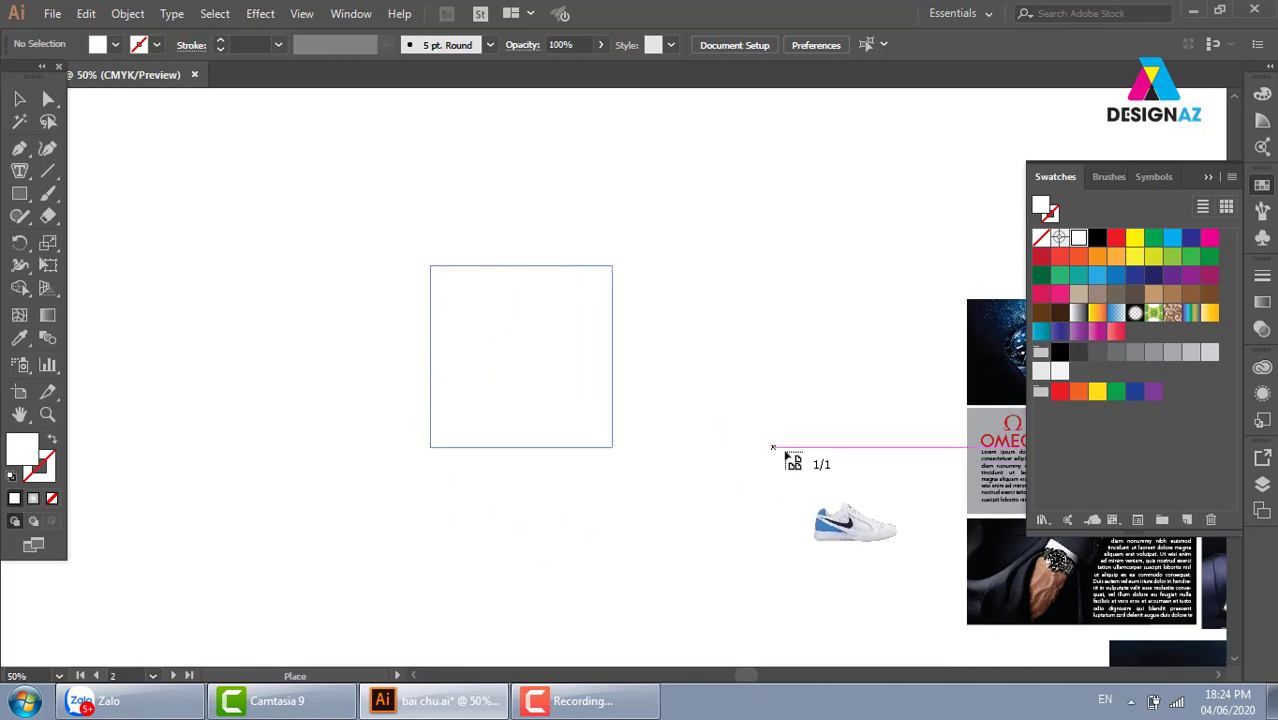
# Zoom in on the shoe and draw a long wavy open Pen path sweeping right to left across it
pyautogui.click(799, 368)
pyautogui.press('z')
pyautogui.moveTo(405, 263); pyautogui.dragTo(856, 523)
pyautogui.moveTo(703, 457); pyautogui.dragTo(707, 447)
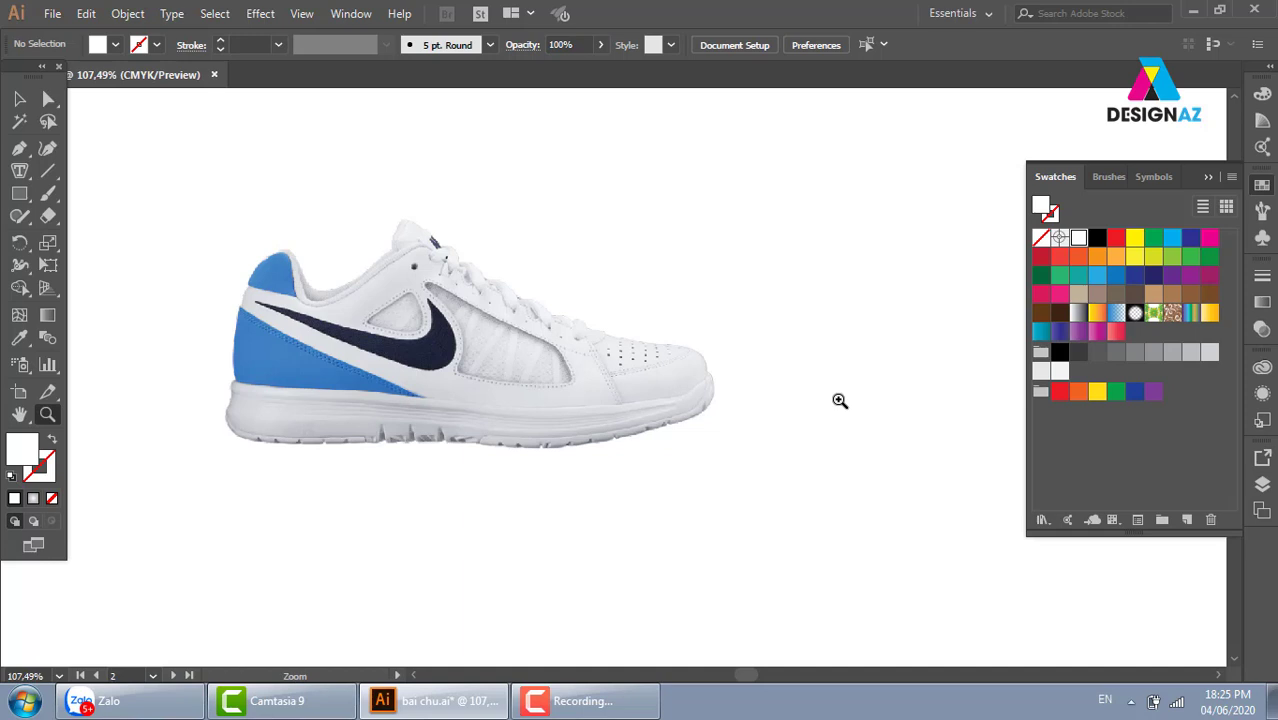
pyautogui.press('p')
pyautogui.click(904, 271)
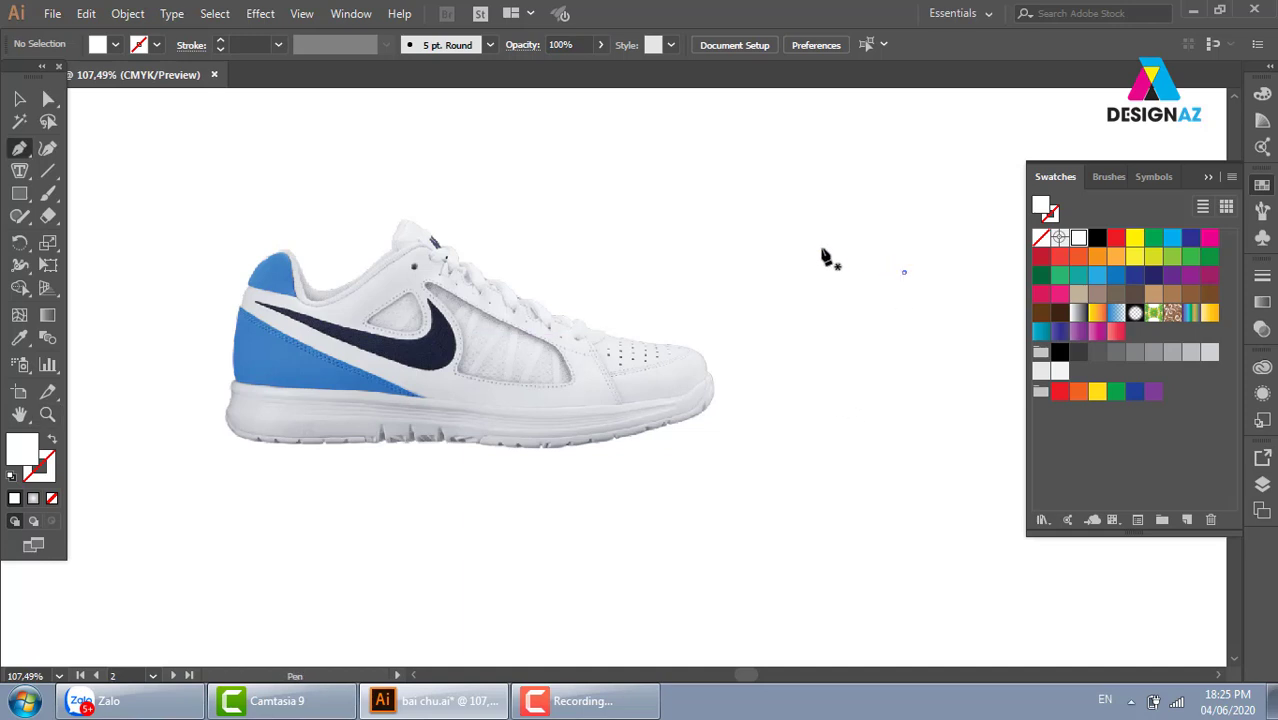
pyautogui.moveTo(667, 312); pyautogui.dragTo(615, 416)
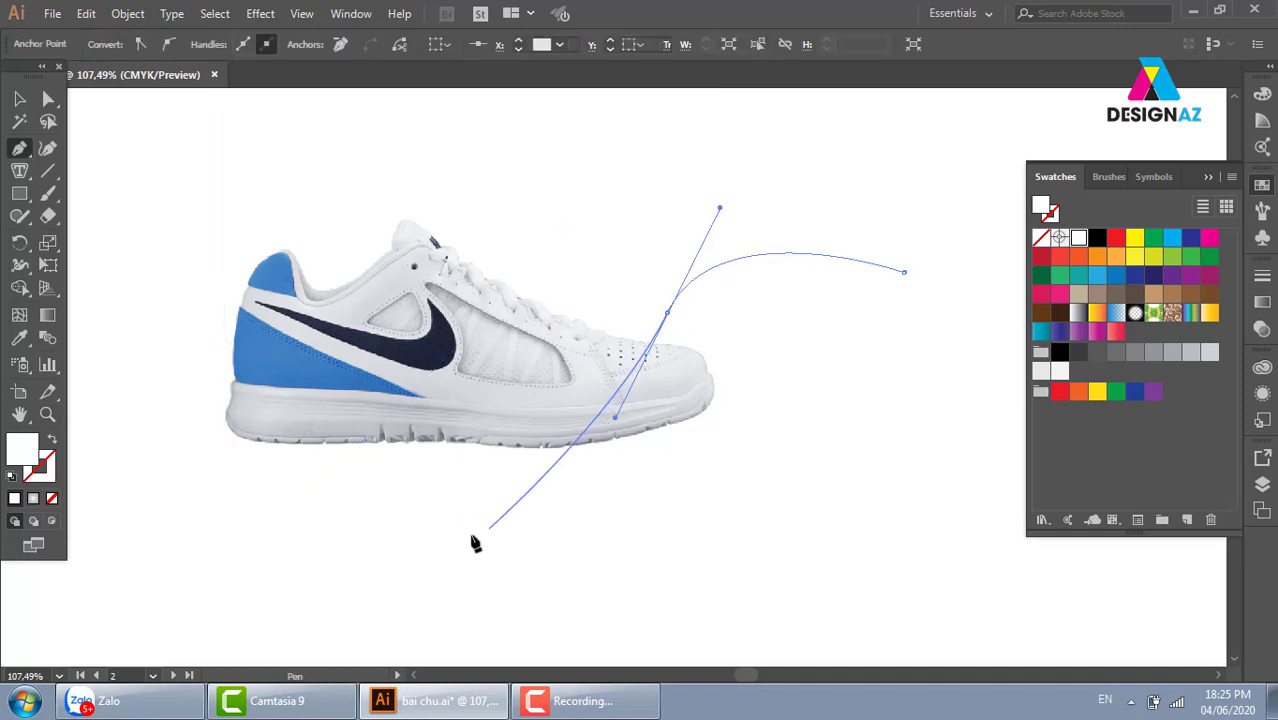
pyautogui.moveTo(428, 503); pyautogui.dragTo(379, 447)
pyautogui.moveTo(344, 204); pyautogui.dragTo(318, 196)
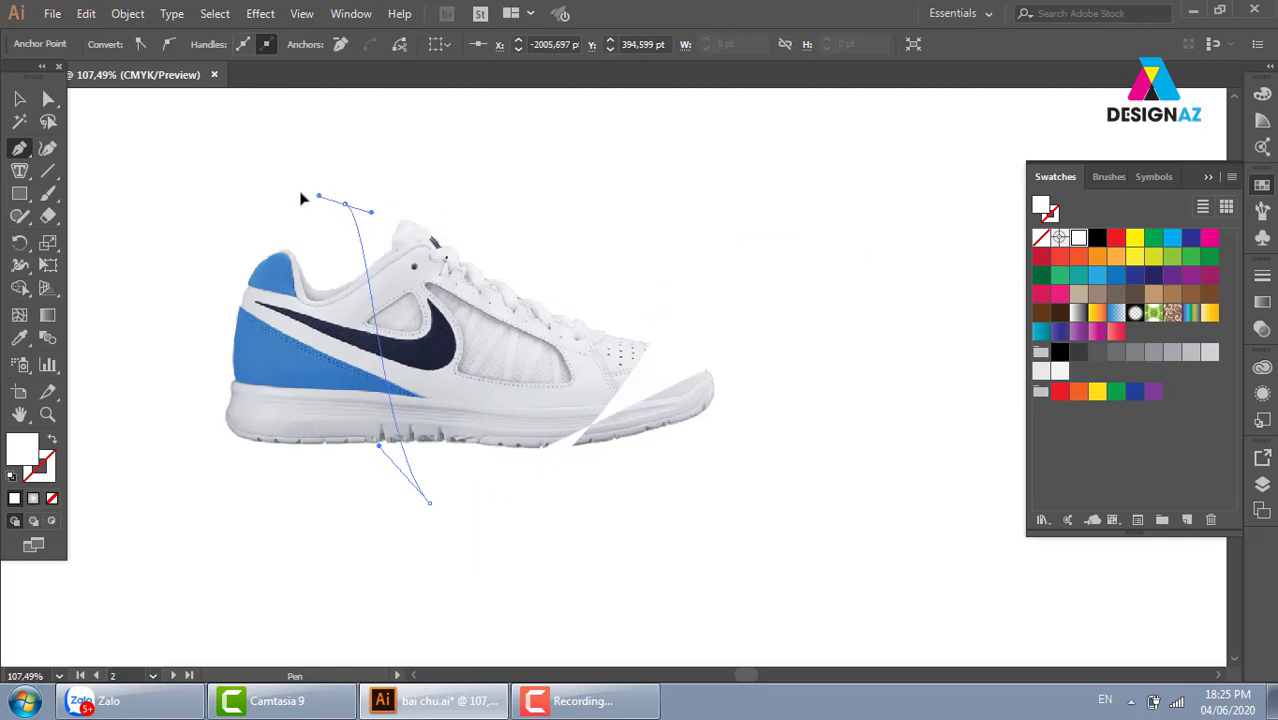
pyautogui.moveTo(128, 450); pyautogui.dragTo(196, 612)
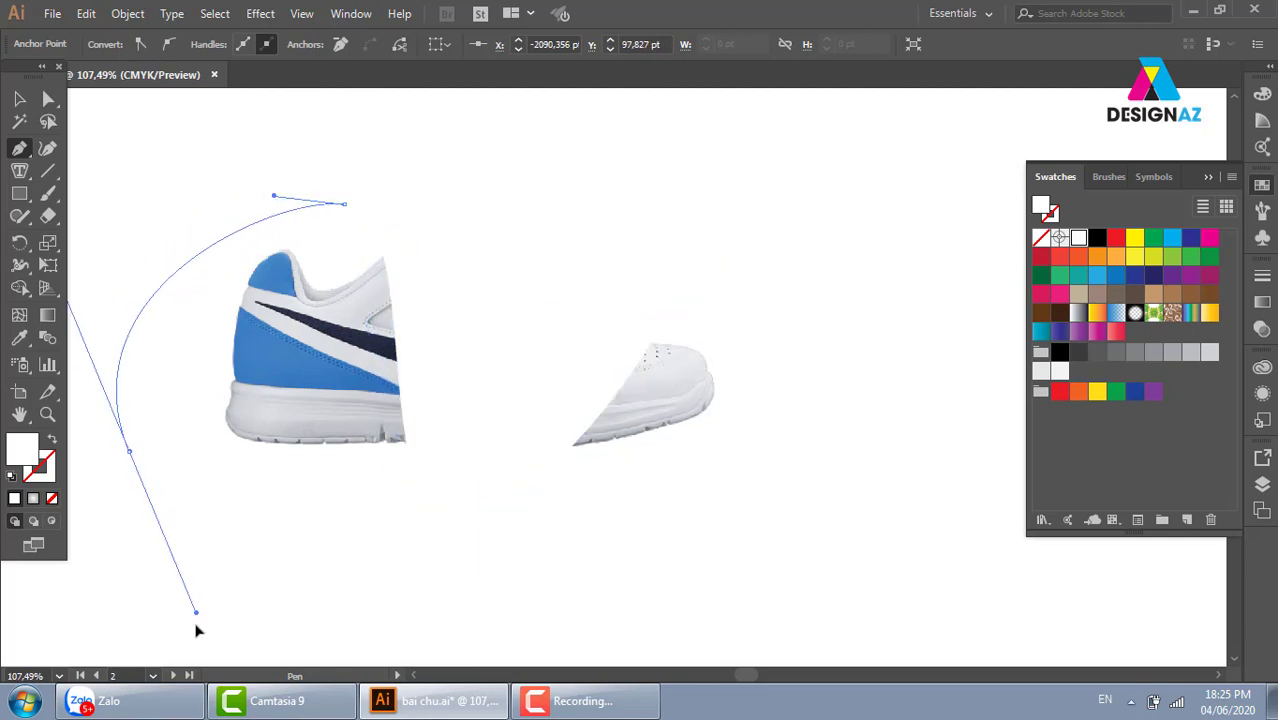
pyautogui.moveTo(128, 450)
pyautogui.mouseDown()
pyautogui.moveTo(258, 180)
pyautogui.moveTo(245, 192)
pyautogui.mouseUp()
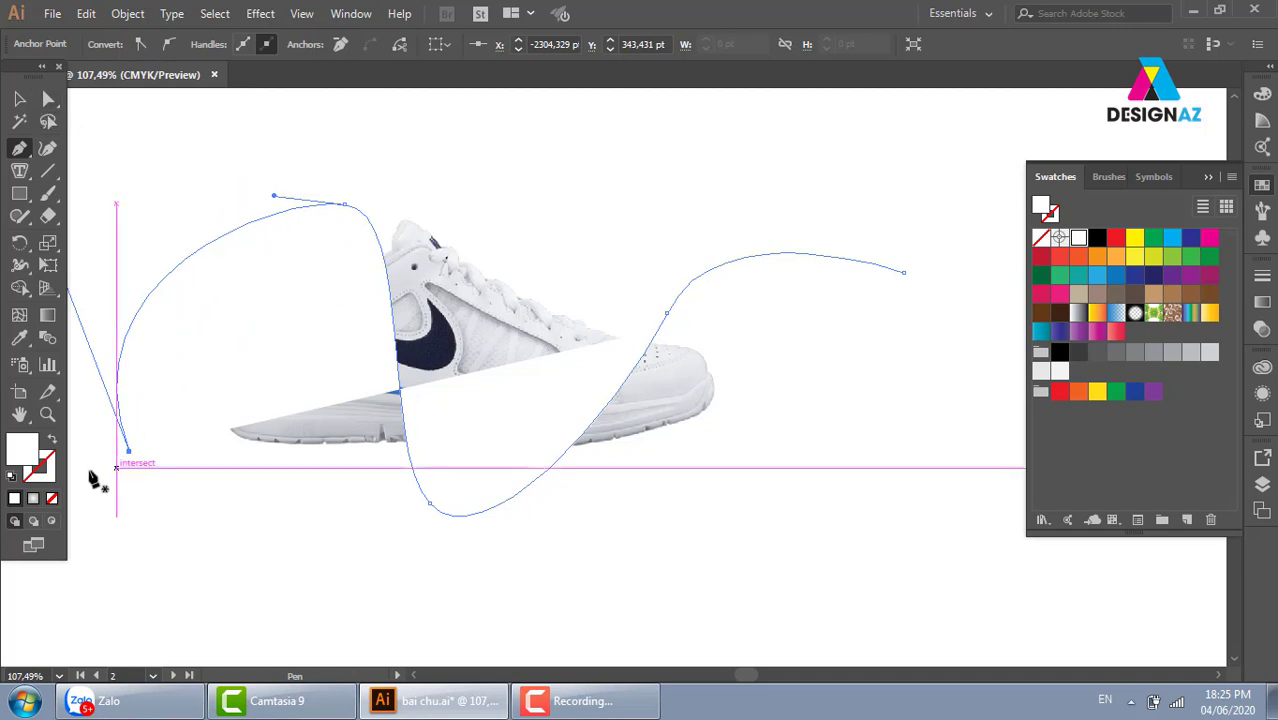
# Give the wavy path a dark stroke and no fill, then reselect the curve
pyautogui.doubleClick(40, 466)
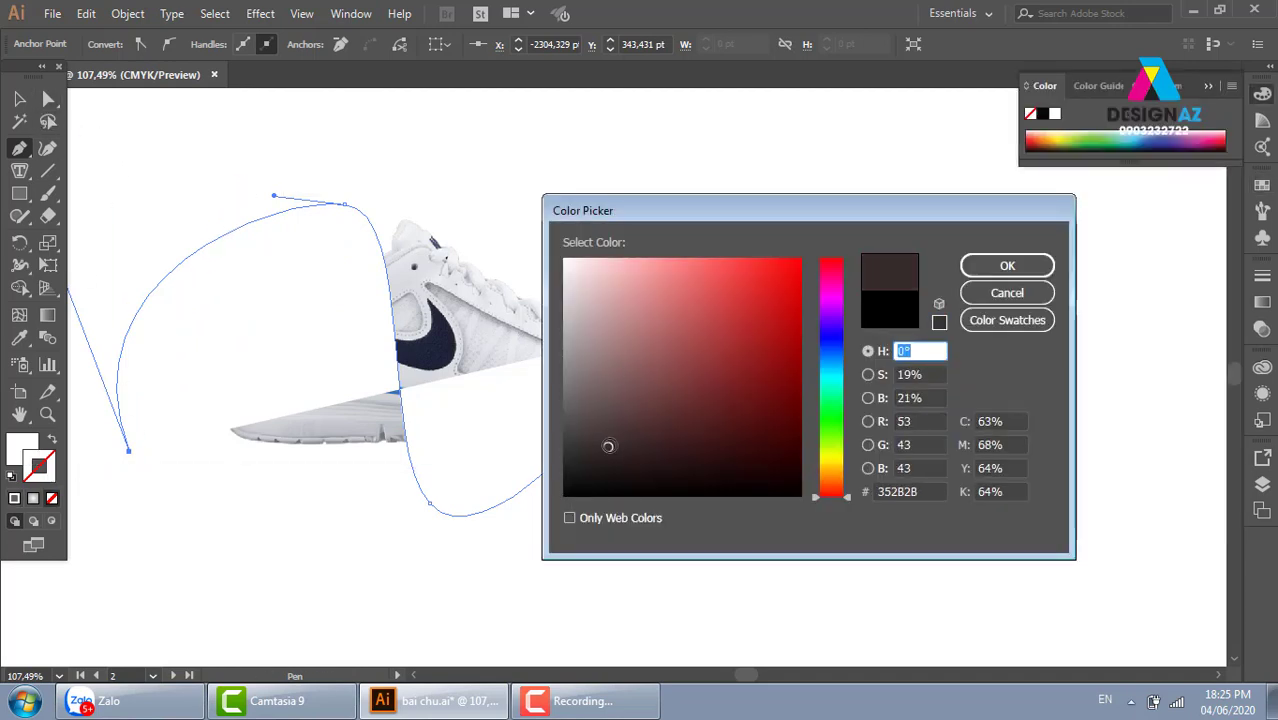
pyautogui.click(1007, 265)
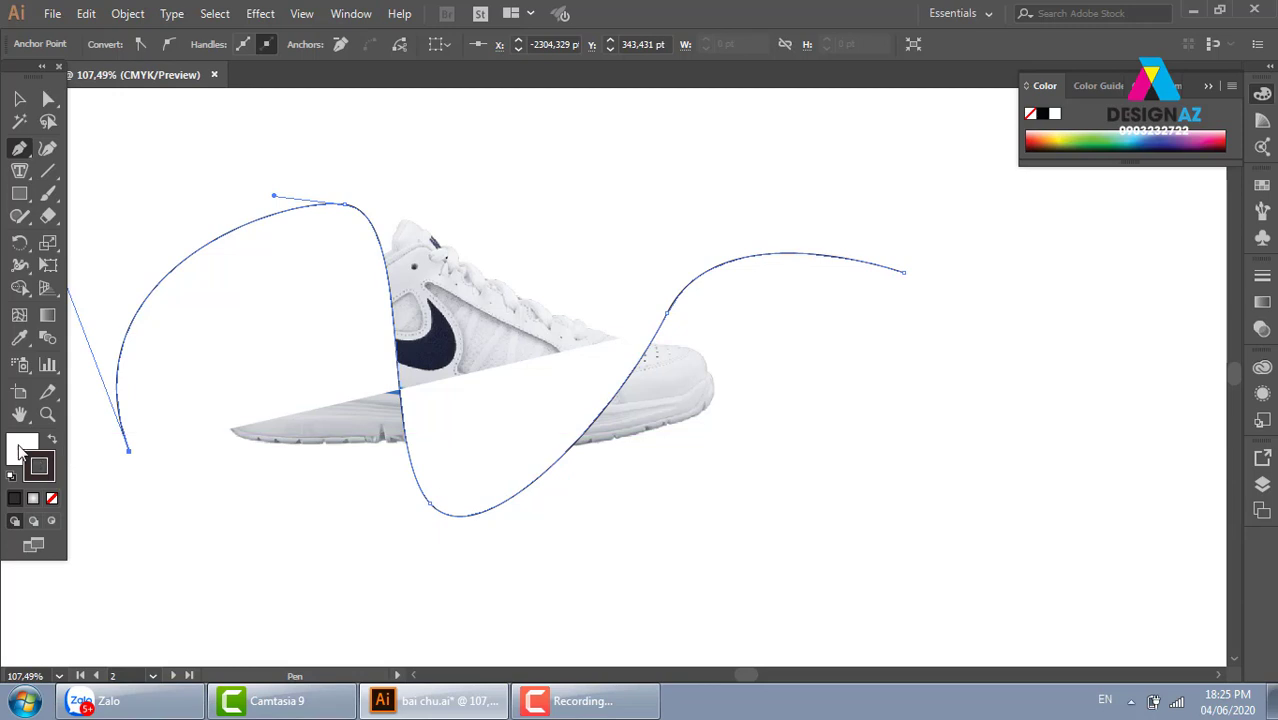
pyautogui.click(20, 450)
pyautogui.click(52, 498)
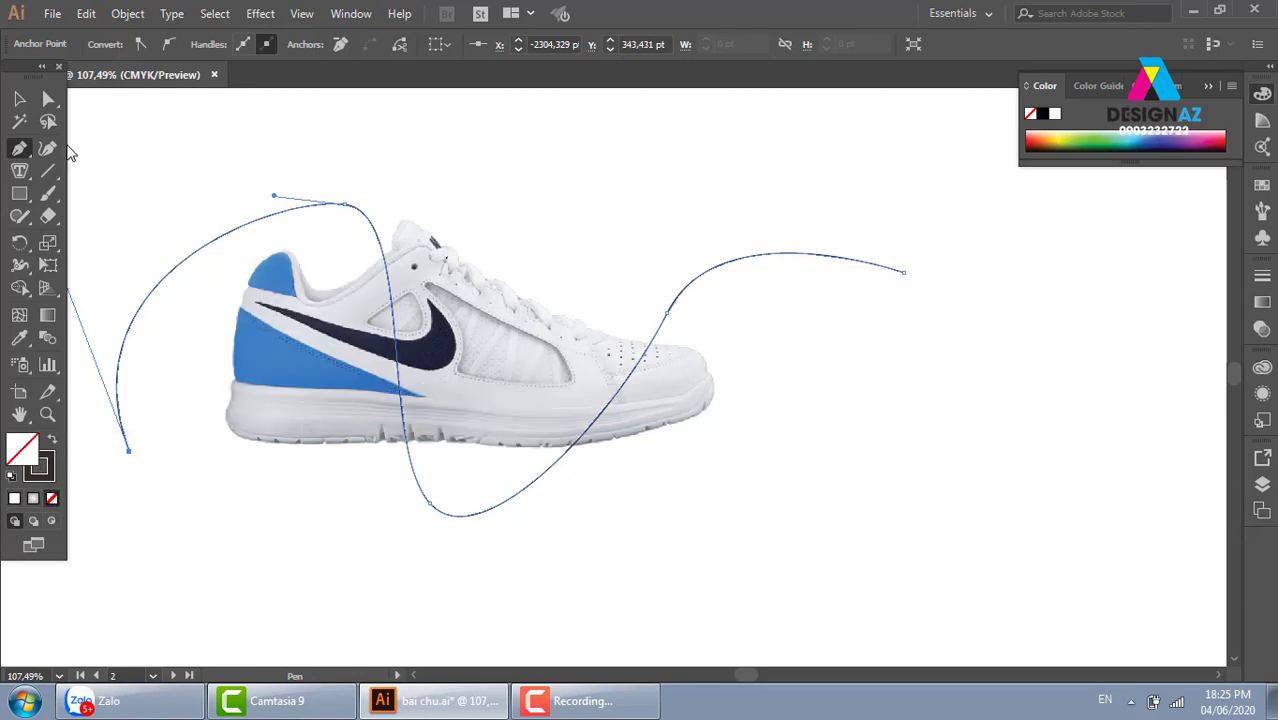
pyautogui.click(19, 98)
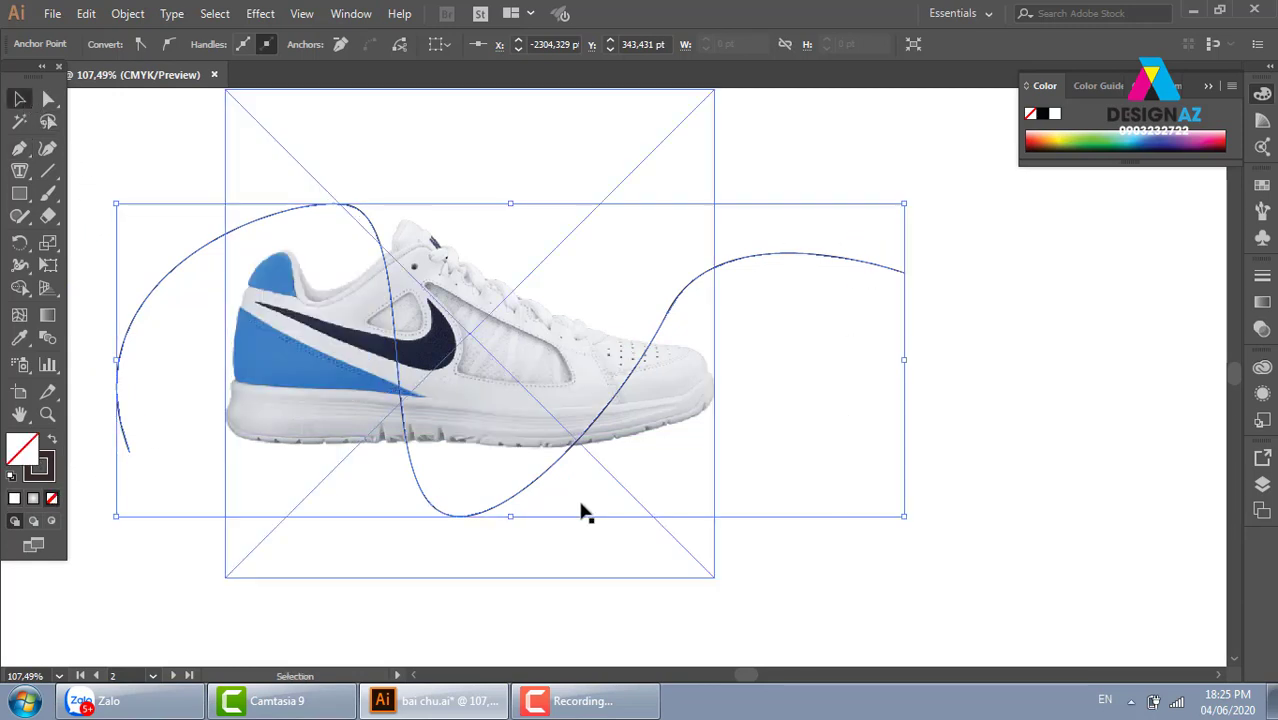
pyautogui.click(843, 573)
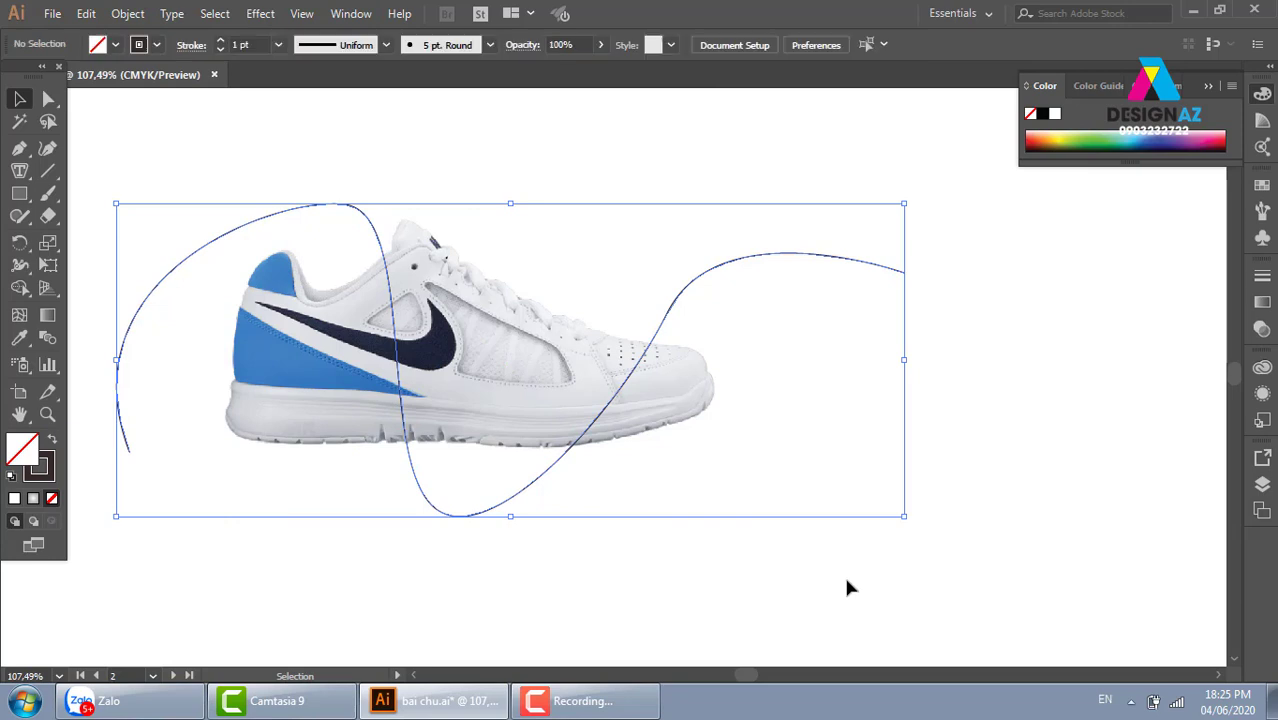
pyautogui.click(912, 267)
pyautogui.click(22, 172)
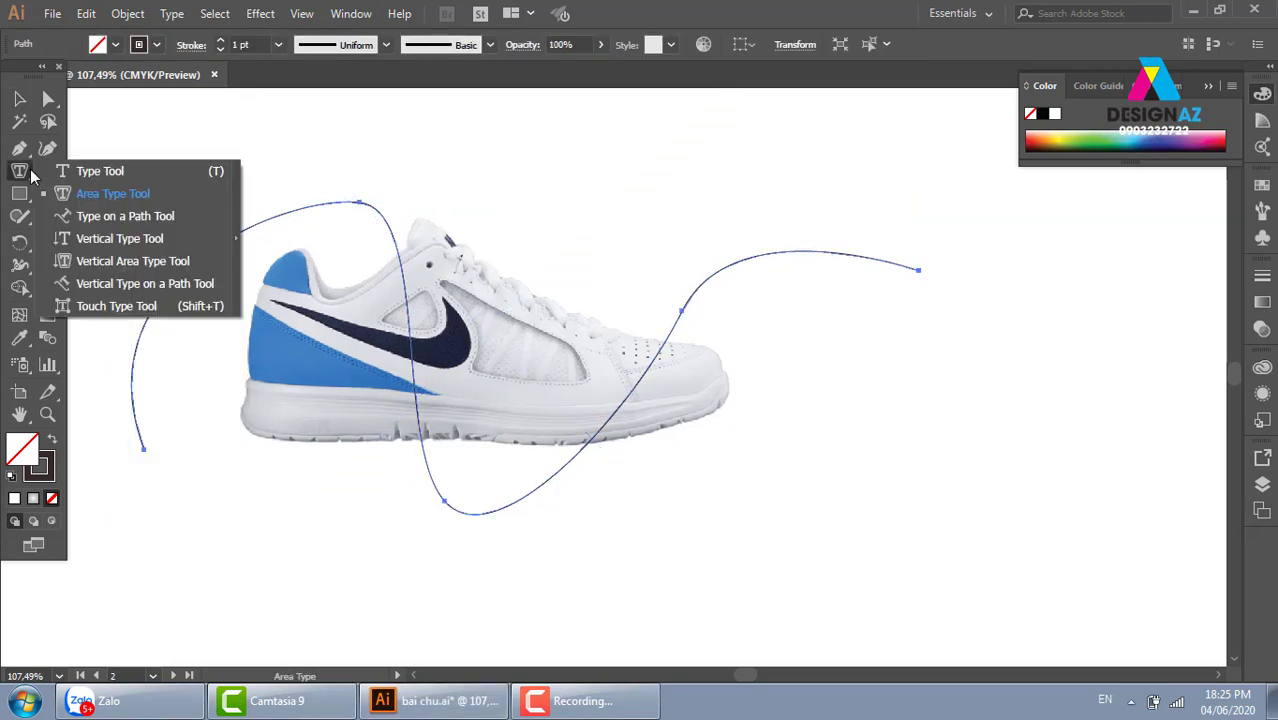
# Flow Lorem ipsum placeholder text along the wavy curve with Type on a Path, then select that text
pyautogui.click(96, 217)
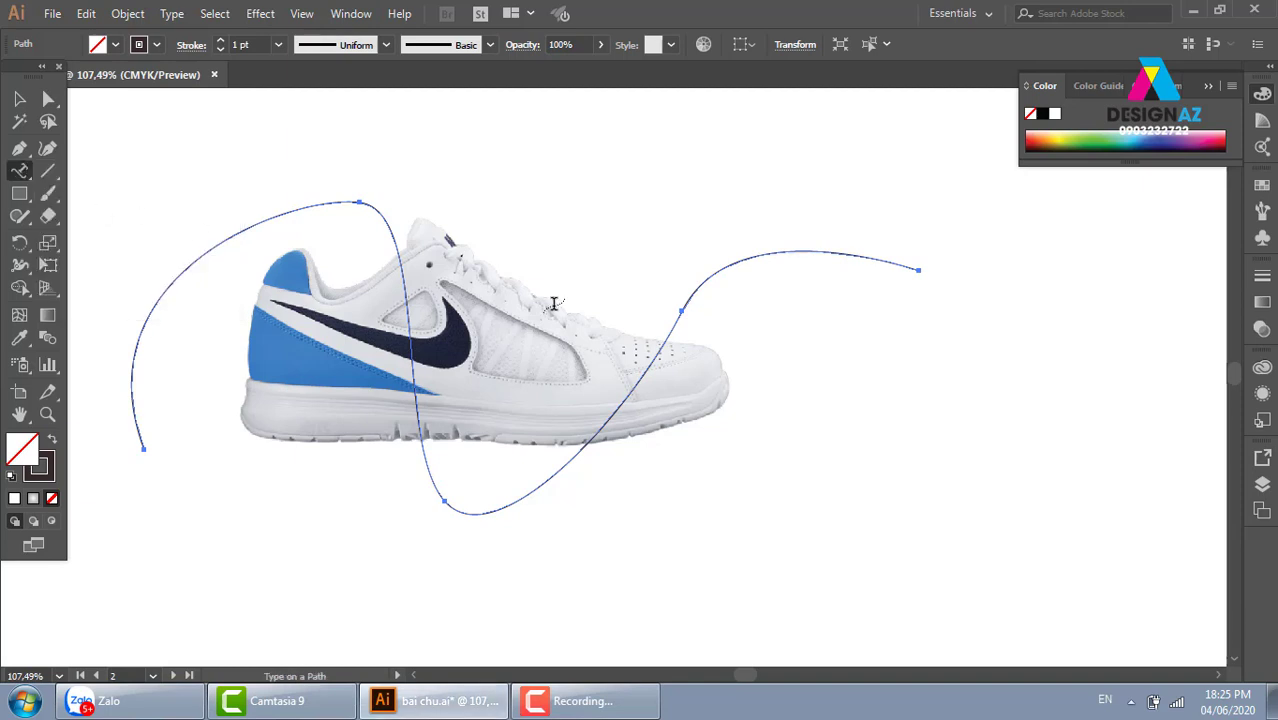
pyautogui.click(902, 264)
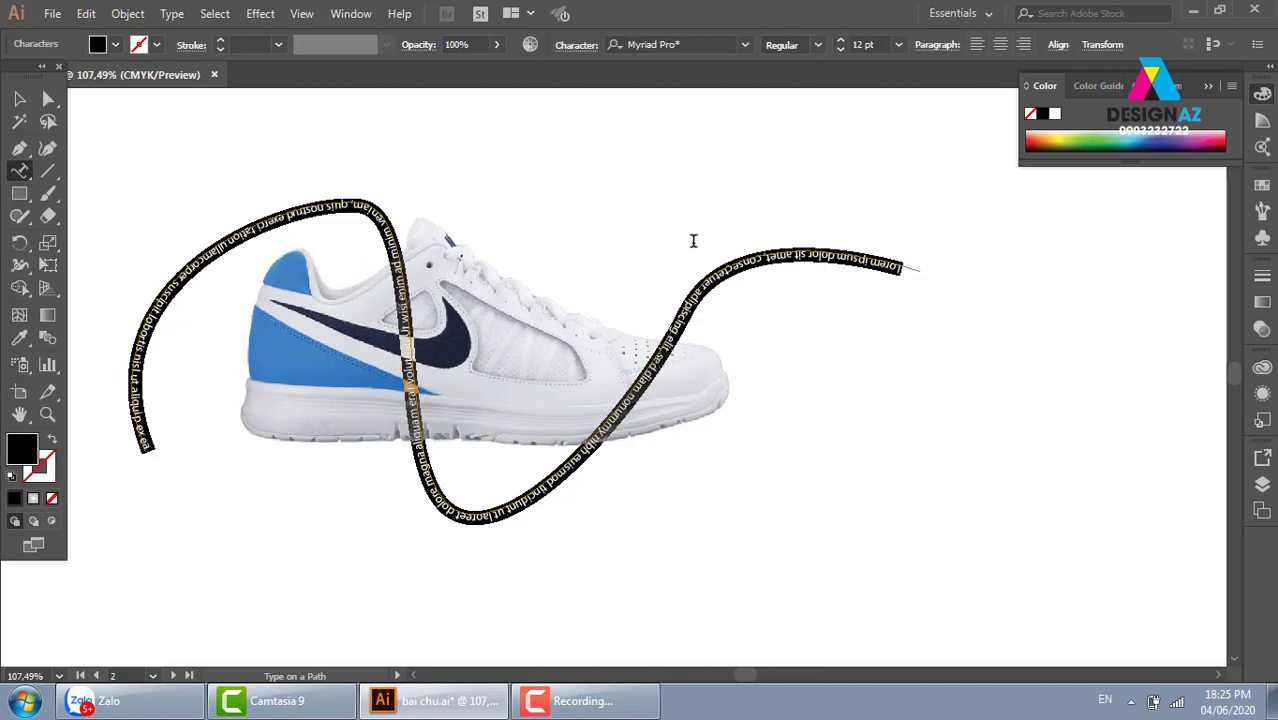
pyautogui.click(19, 98)
pyautogui.hotkey('ctrl', 'a')
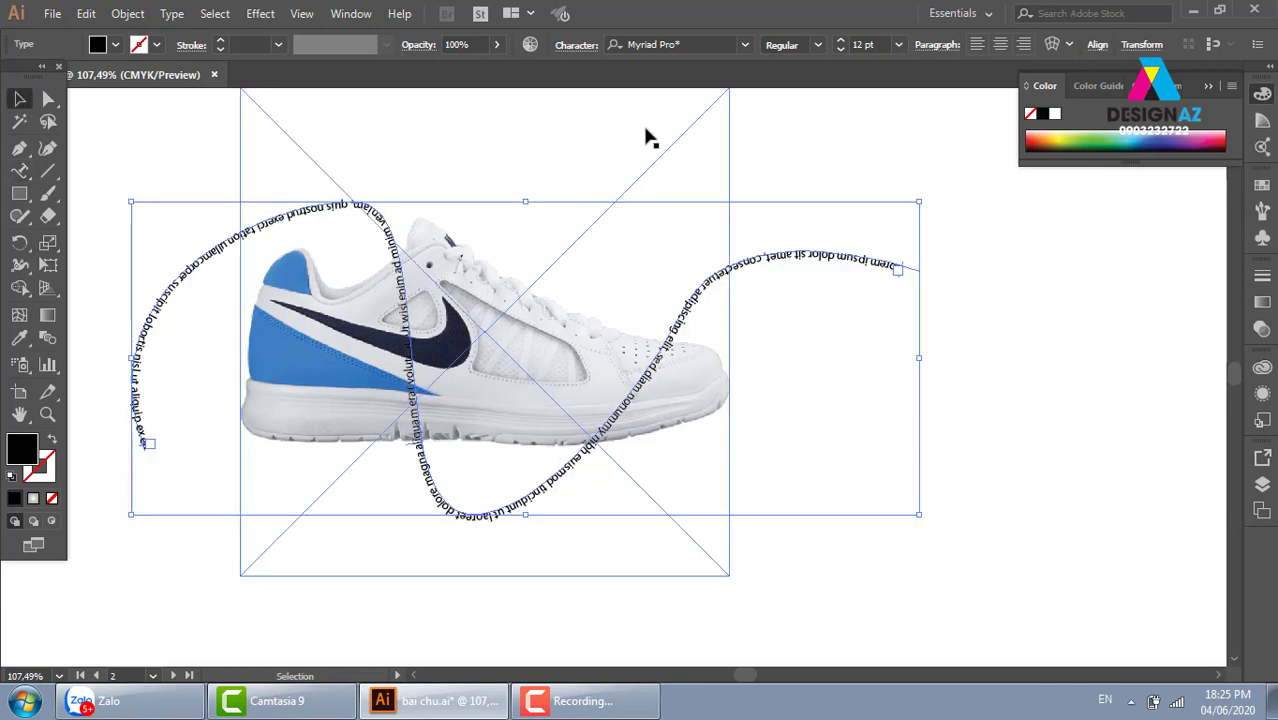
pyautogui.keyDown('shift'); pyautogui.click(690, 137); pyautogui.keyUp('shift')
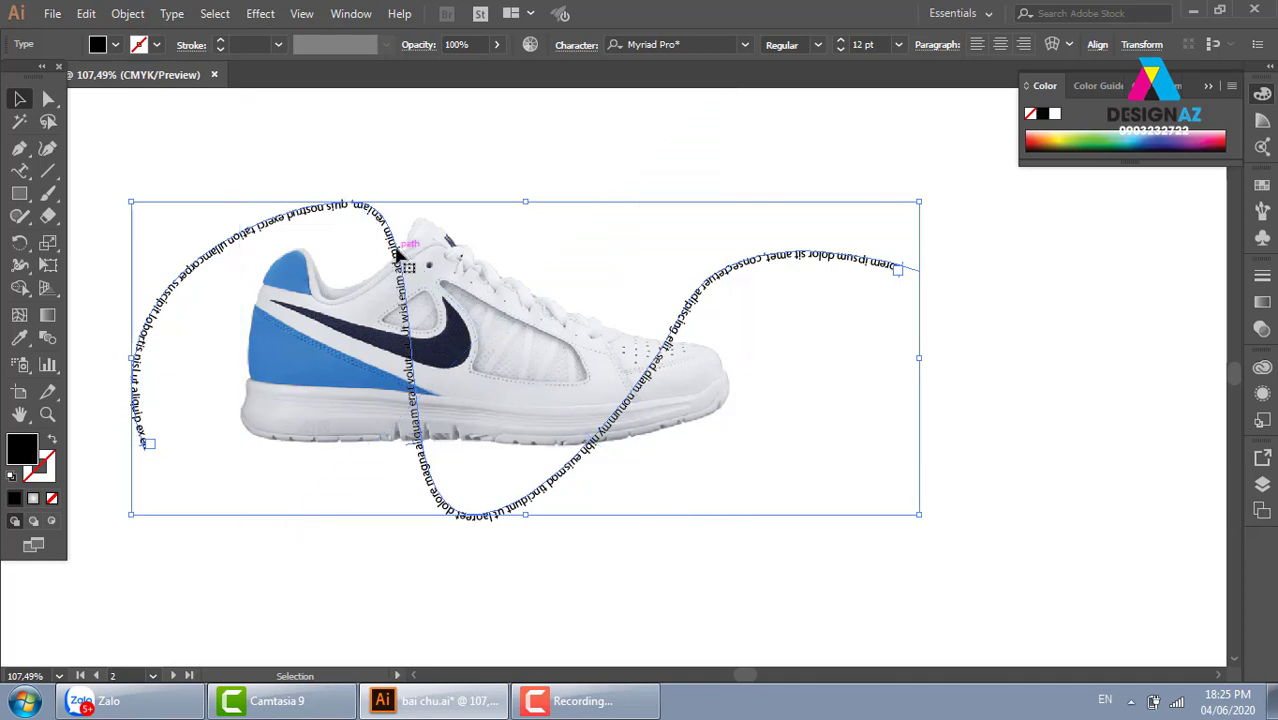
# Create an opacity mask on the path text and start editing the mask
pyautogui.click(1262, 328)
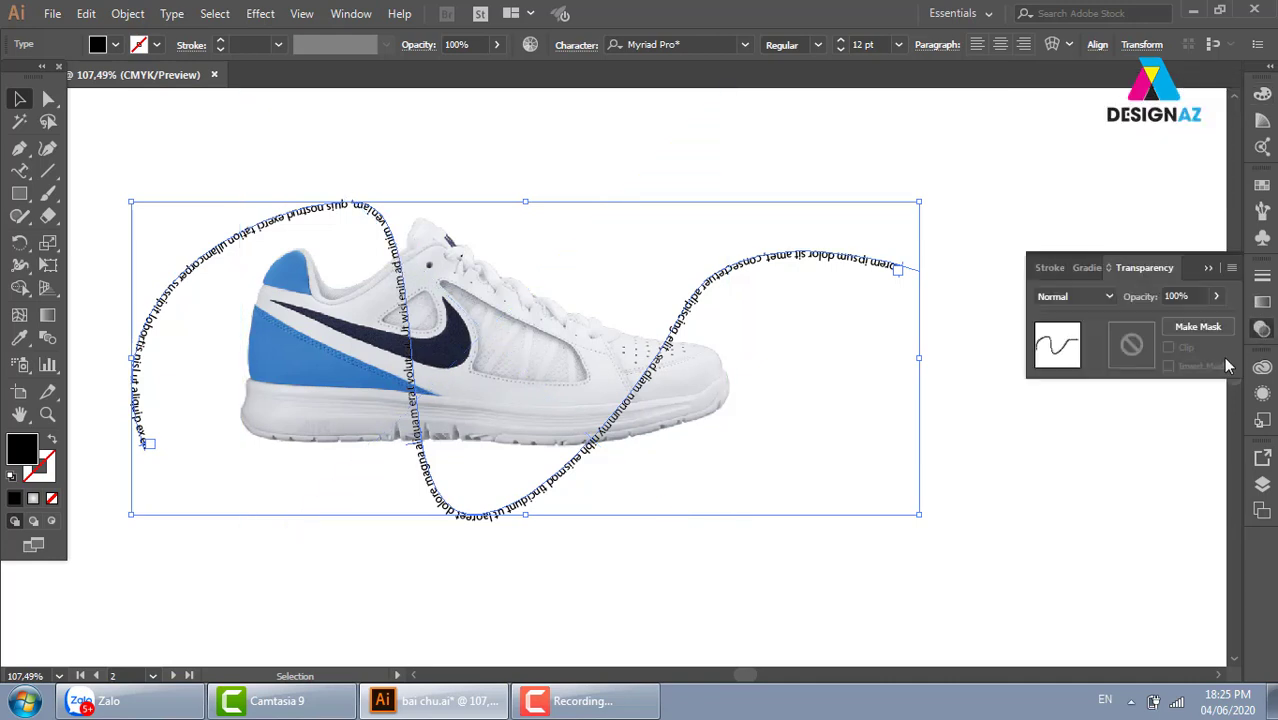
pyautogui.click(1131, 346)
pyautogui.click(1168, 347)
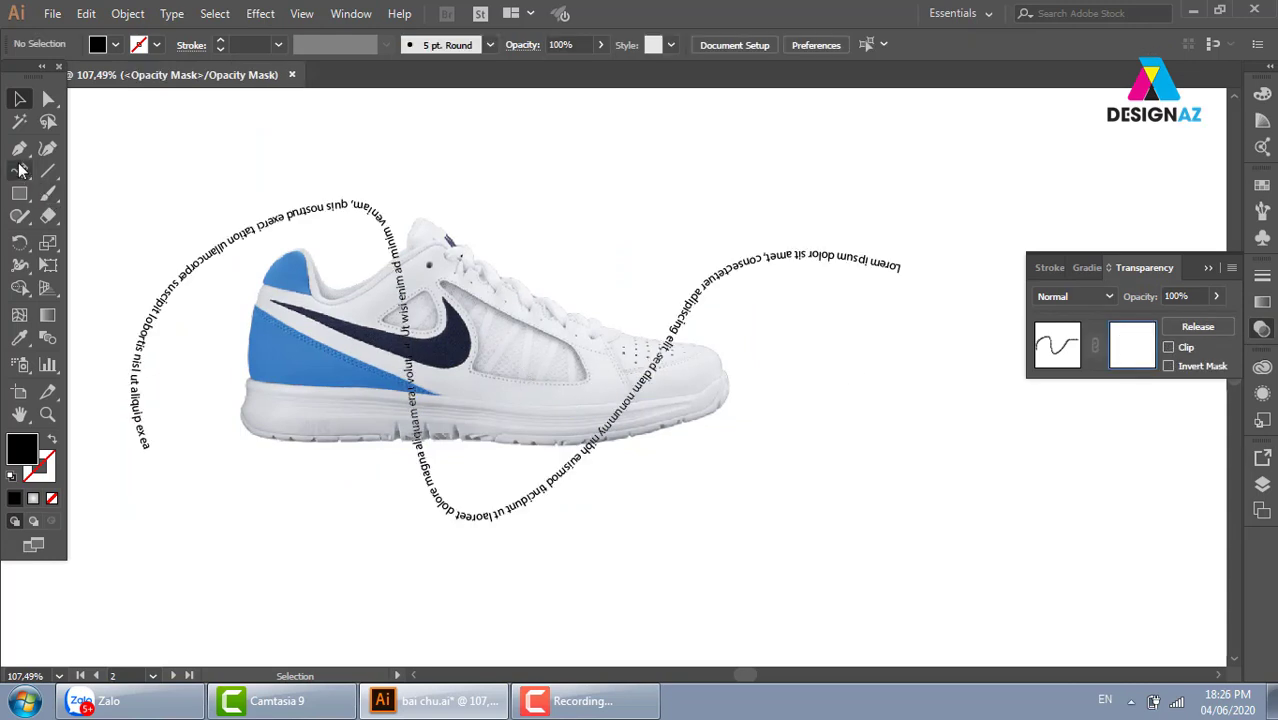
# Draw a closed curved mask shape over the shoe's front, hiding the text crossing there
pyautogui.click(19, 148)
pyautogui.click(357, 277)
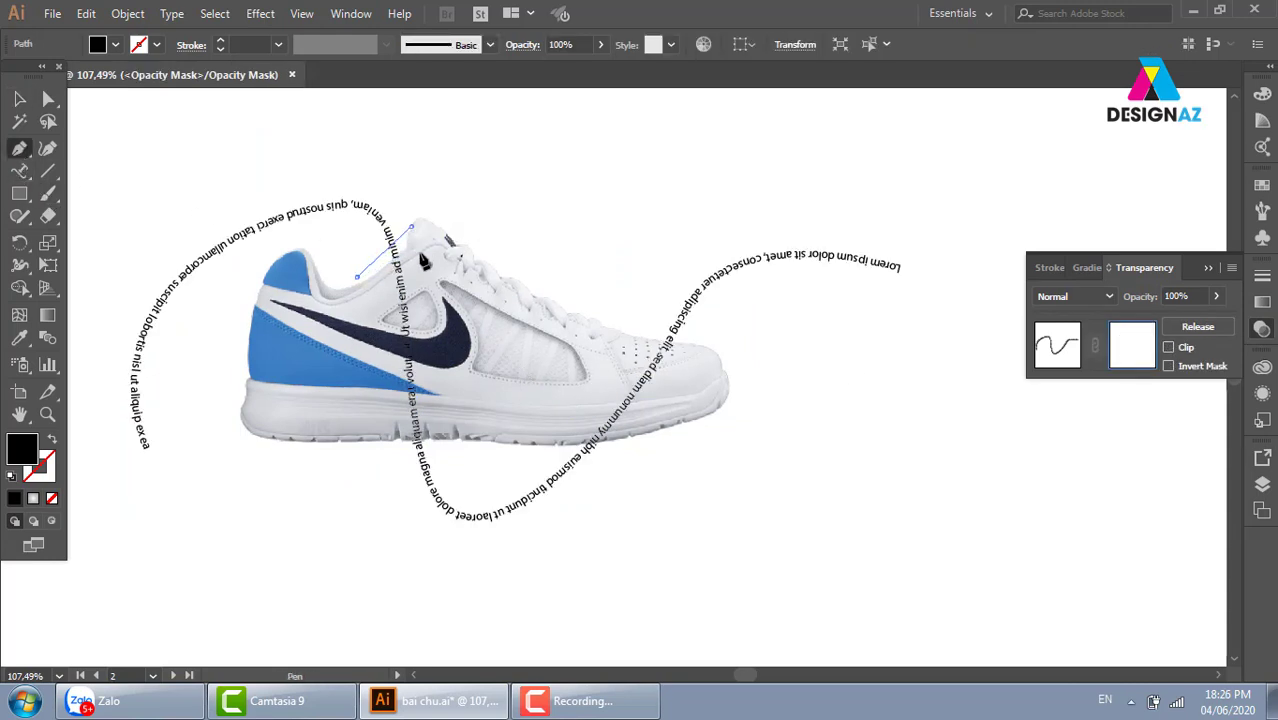
pyautogui.moveTo(410, 228); pyautogui.dragTo(461, 485)
pyautogui.moveTo(390, 450); pyautogui.dragTo(366, 285)
pyautogui.click(357, 277)
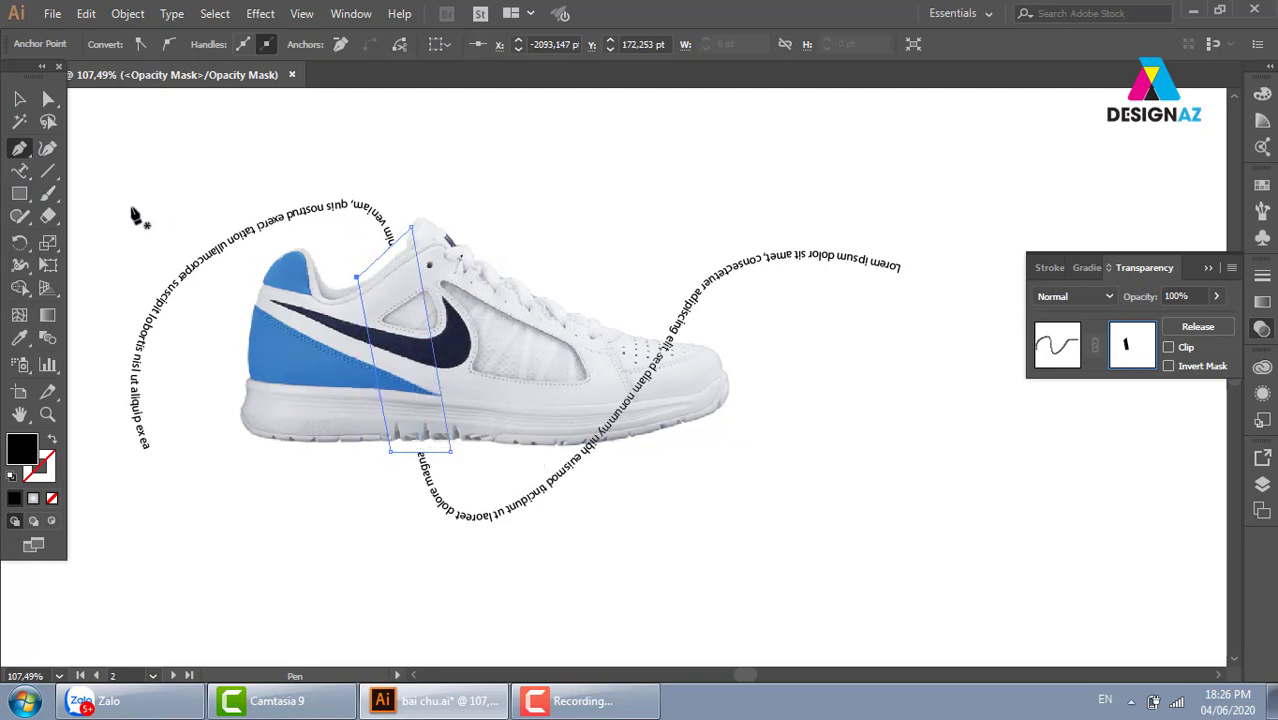
pyautogui.click(19, 98)
pyautogui.click(469, 127)
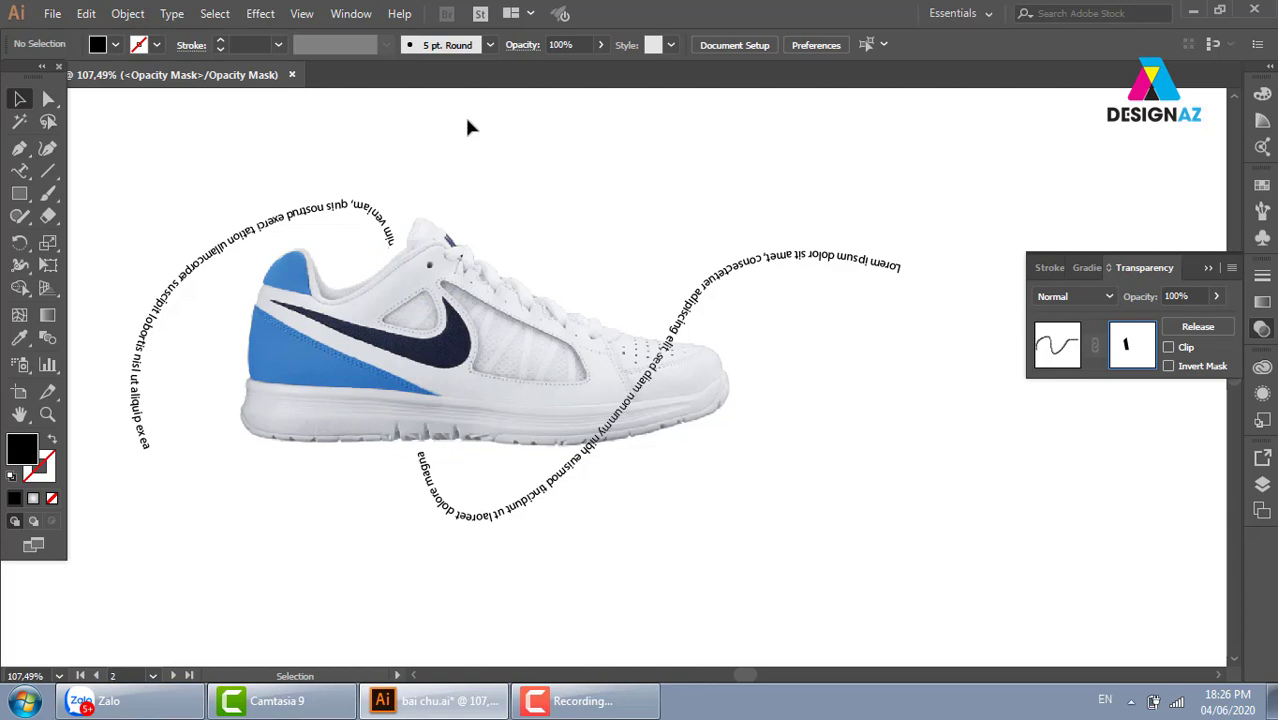
pyautogui.hotkey('ctrl', '-')
pyautogui.hotkey('ctrl', '-')
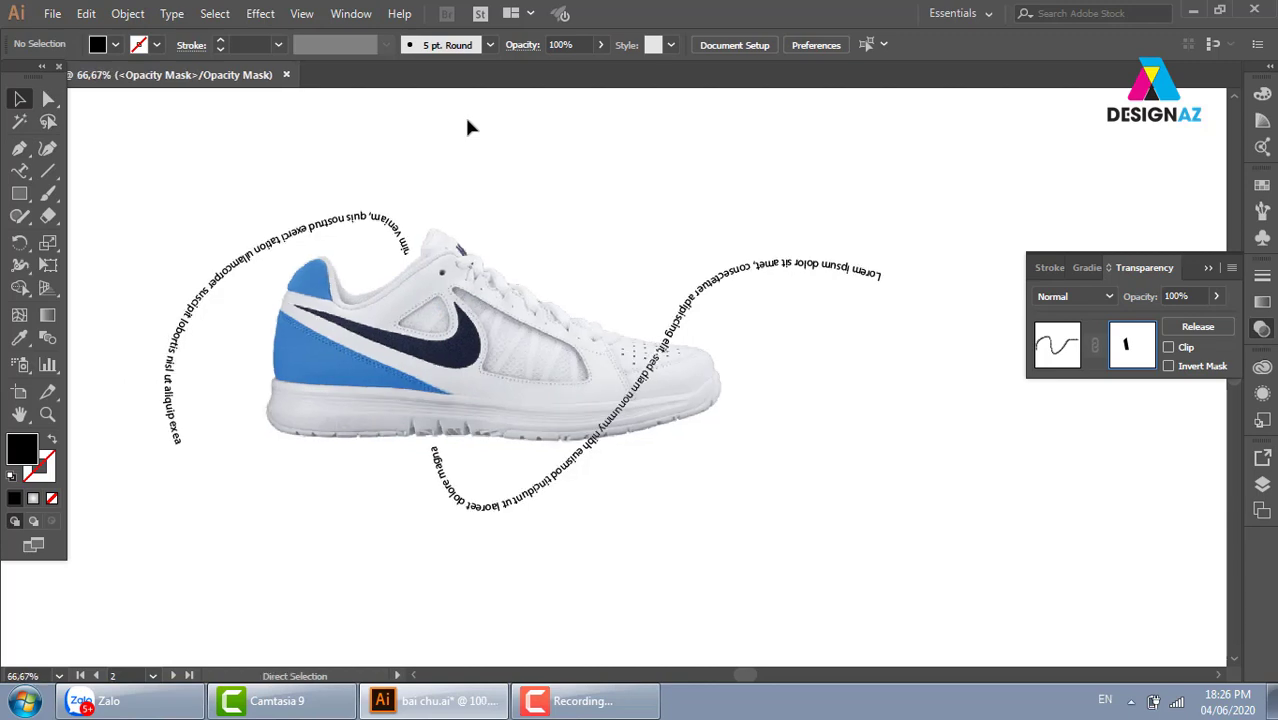
pyautogui.hotkey('ctrl', '-')
# Exit mask editing, move to empty canvas below the shoe, and draw a black circle with the Ellipse tool
pyautogui.click(1076, 352)
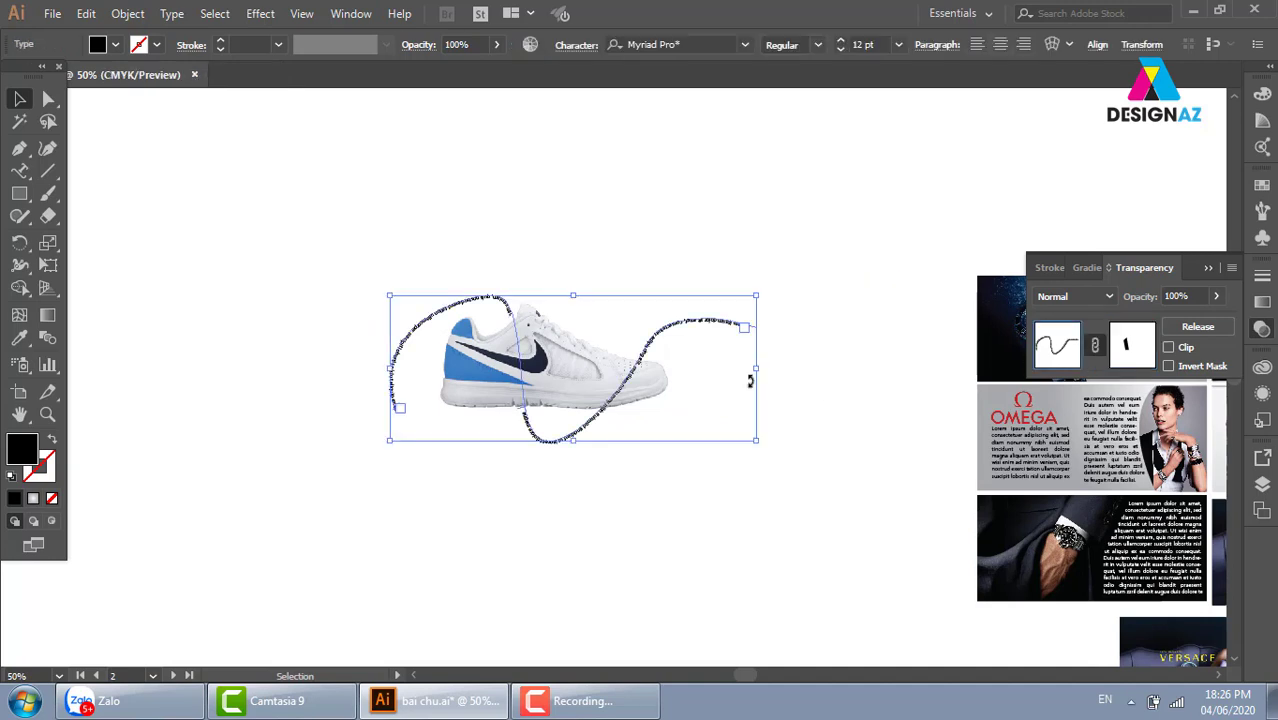
pyautogui.moveTo(324, 385)
pyautogui.mouseDown()
pyautogui.moveTo(366, 371)
pyautogui.moveTo(474, 194)
pyautogui.mouseUp()
pyautogui.click(796, 436)
pyautogui.moveTo(19, 194); pyautogui.dragTo(85, 237)
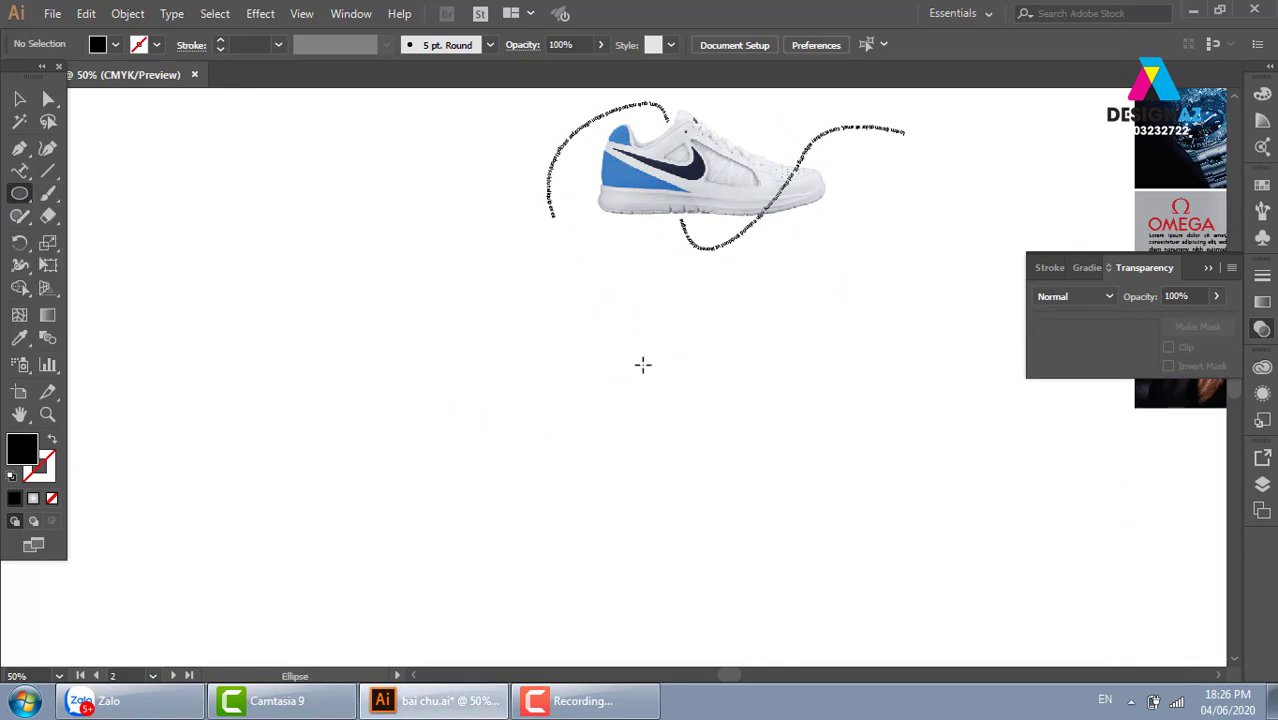
pyautogui.moveTo(604, 328); pyautogui.dragTo(804, 528)
pyautogui.press('z')
pyautogui.moveTo(481, 242); pyautogui.dragTo(960, 597)
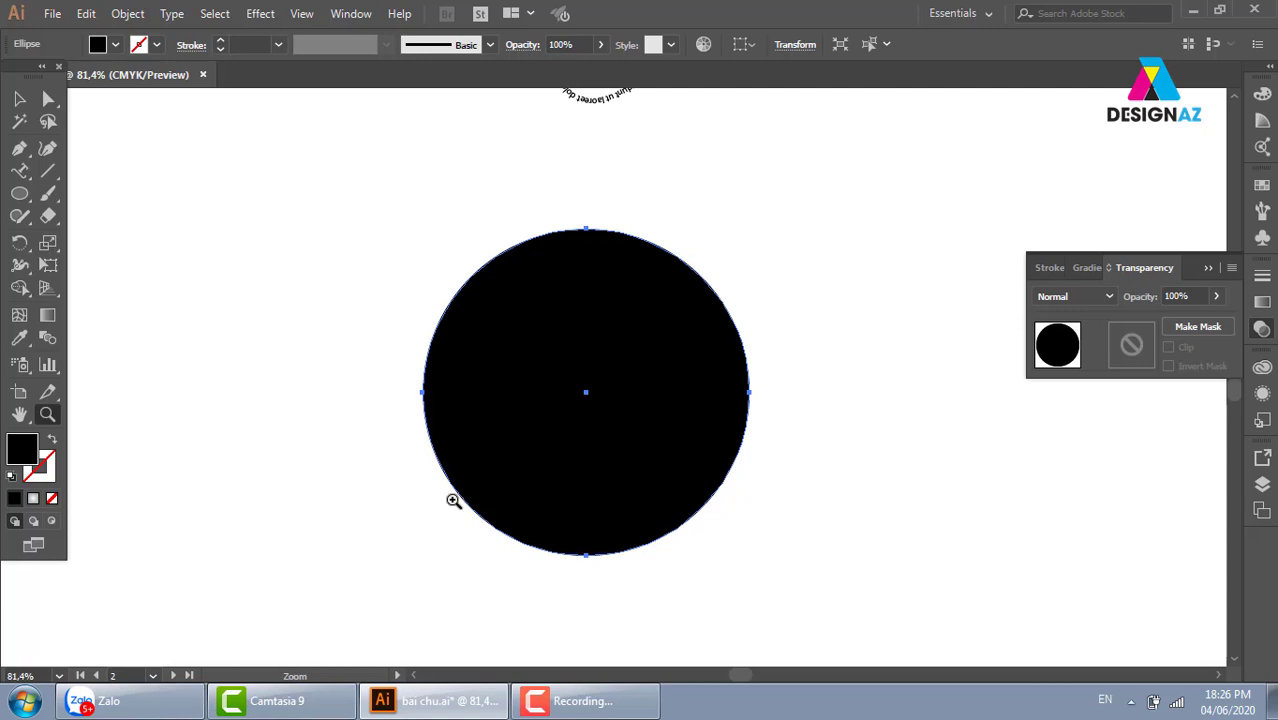
# Put path text around the circle and replace the placeholder with 'tiem banh keo moi'
pyautogui.click(20, 172)
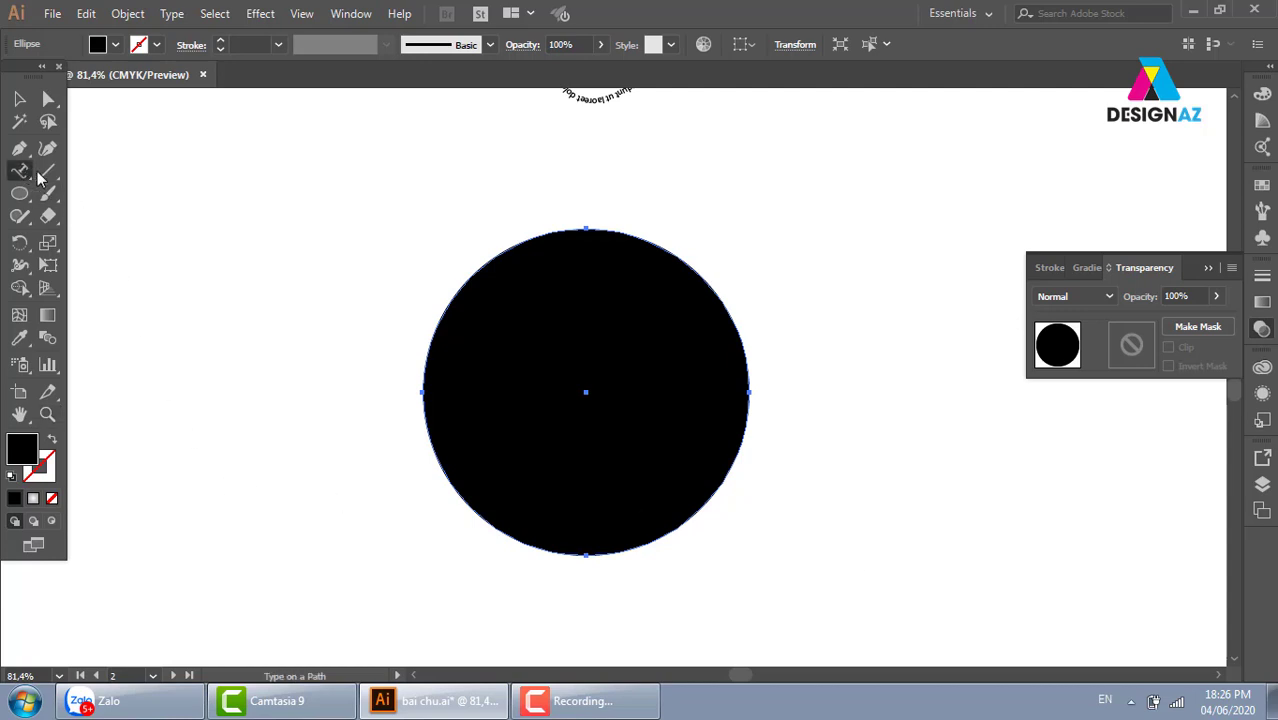
pyautogui.click(538, 232)
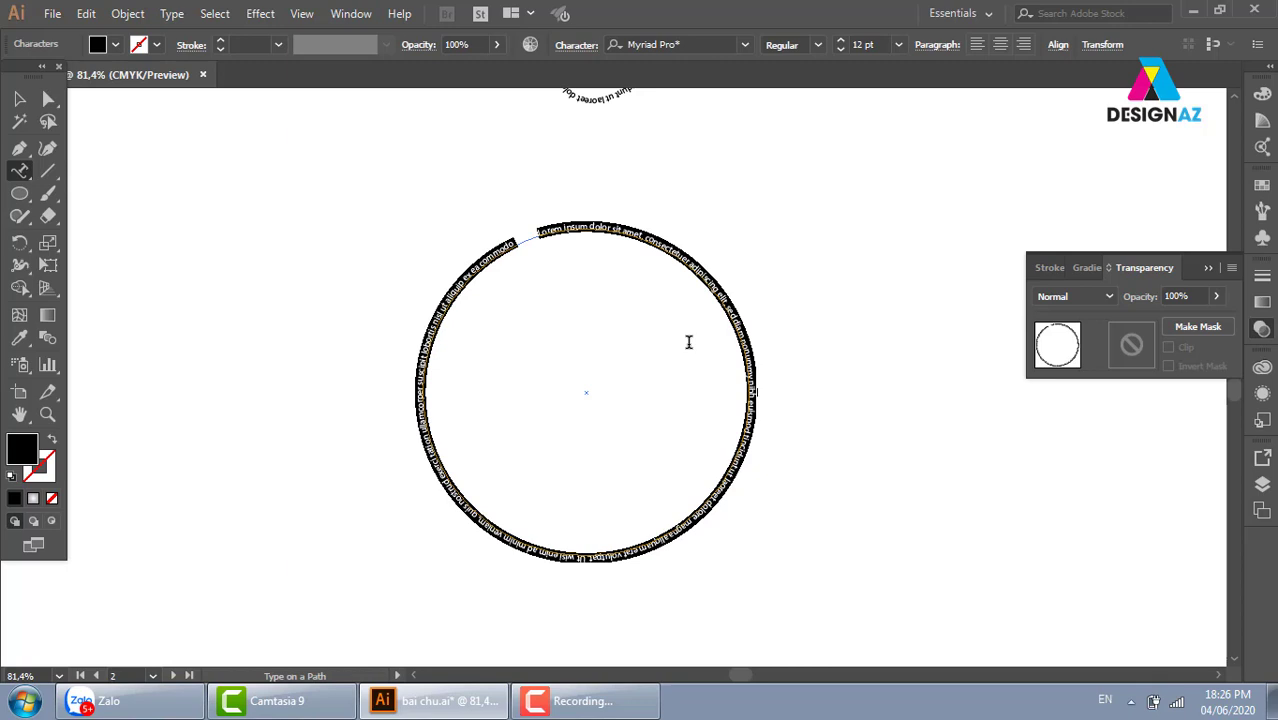
pyautogui.press('Escape')
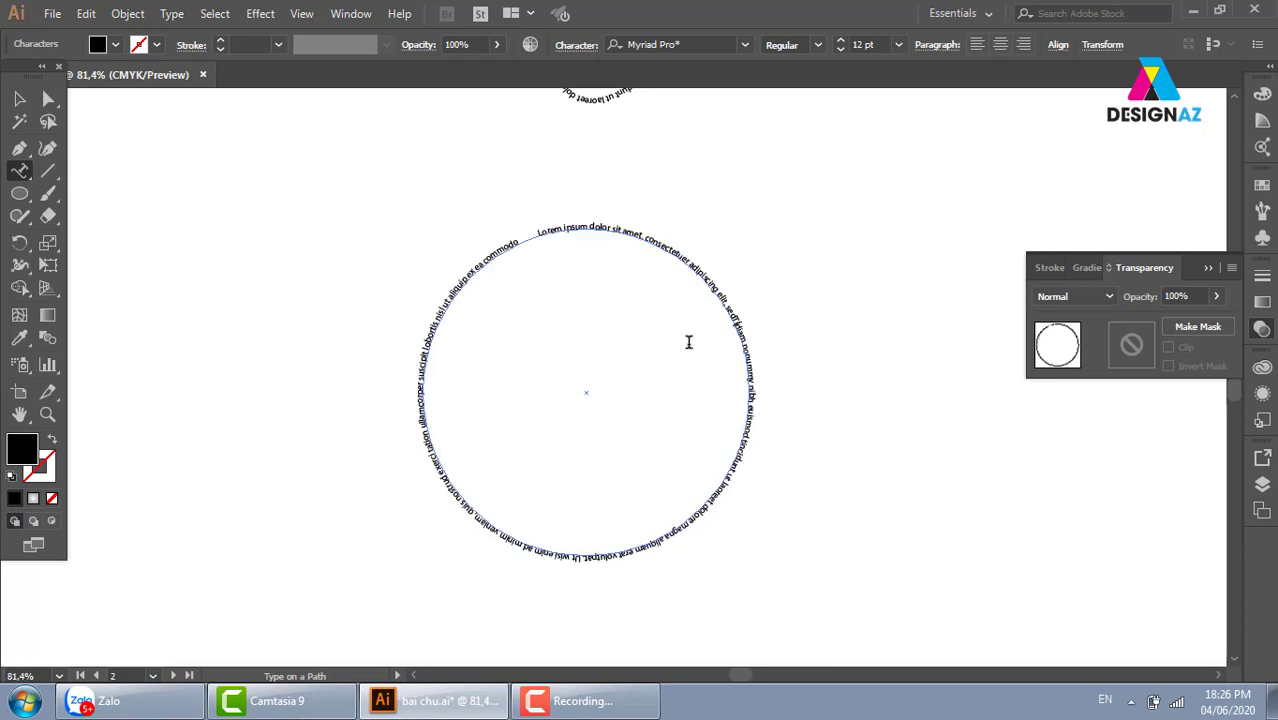
pyautogui.hotkey('ctrl', 'a')
pyautogui.press('Delete')
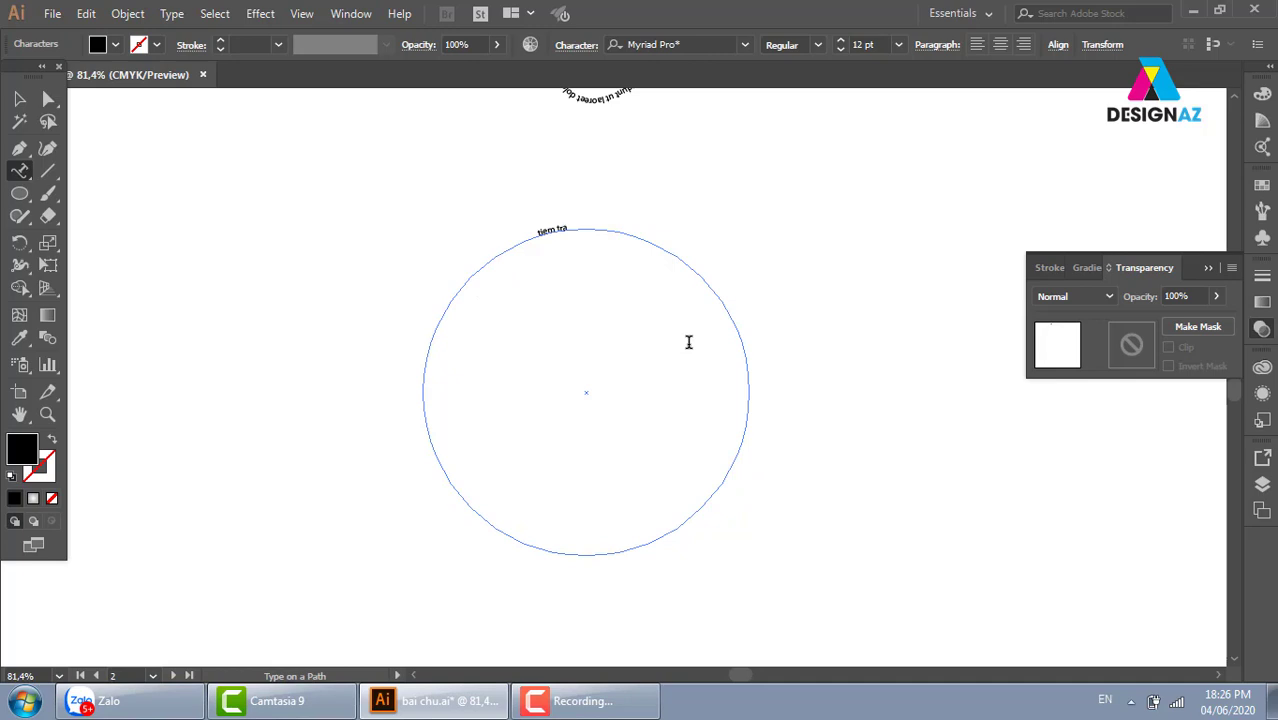
pyautogui.press('BackSpace')
pyautogui.press('BackSpace')
pyautogui.press('BackSpace')
# Slide the circle text toward the top and set its size to 36 pt
pyautogui.click(20, 98)
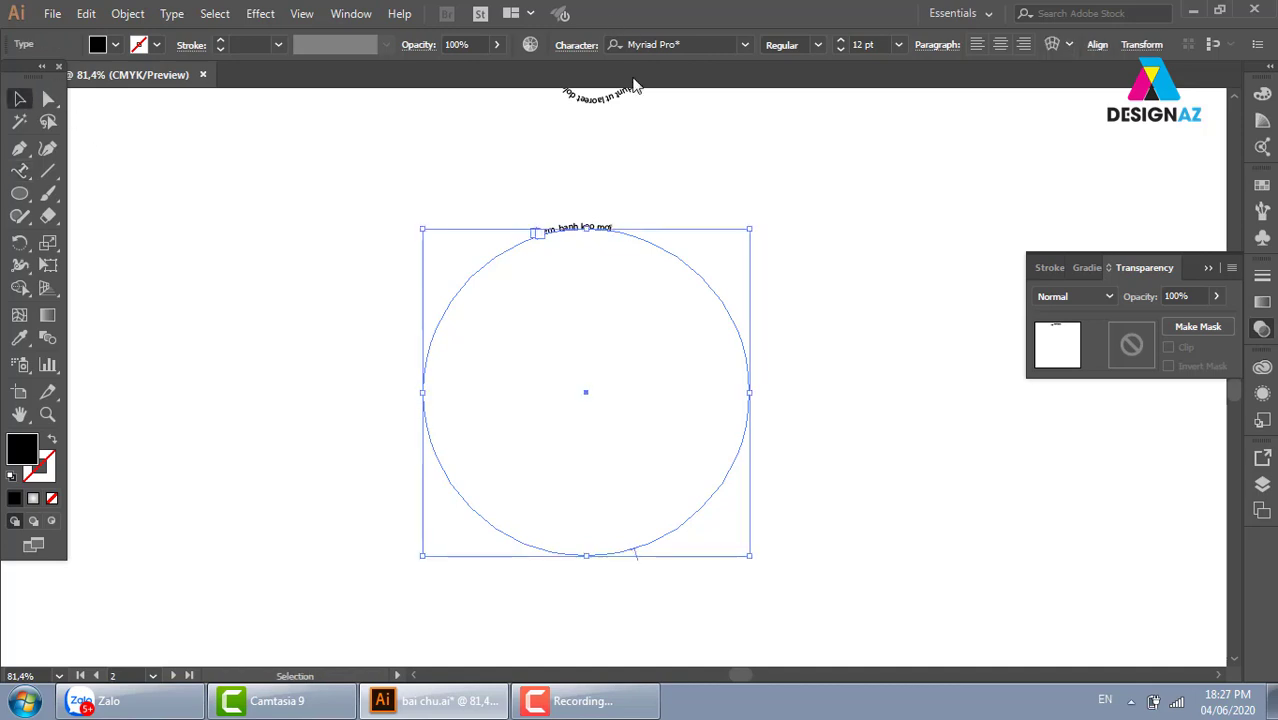
pyautogui.moveTo(590, 226); pyautogui.dragTo(597, 228)
pyautogui.doubleClick(605, 229)
pyautogui.moveTo(606, 228); pyautogui.dragTo(526, 222)
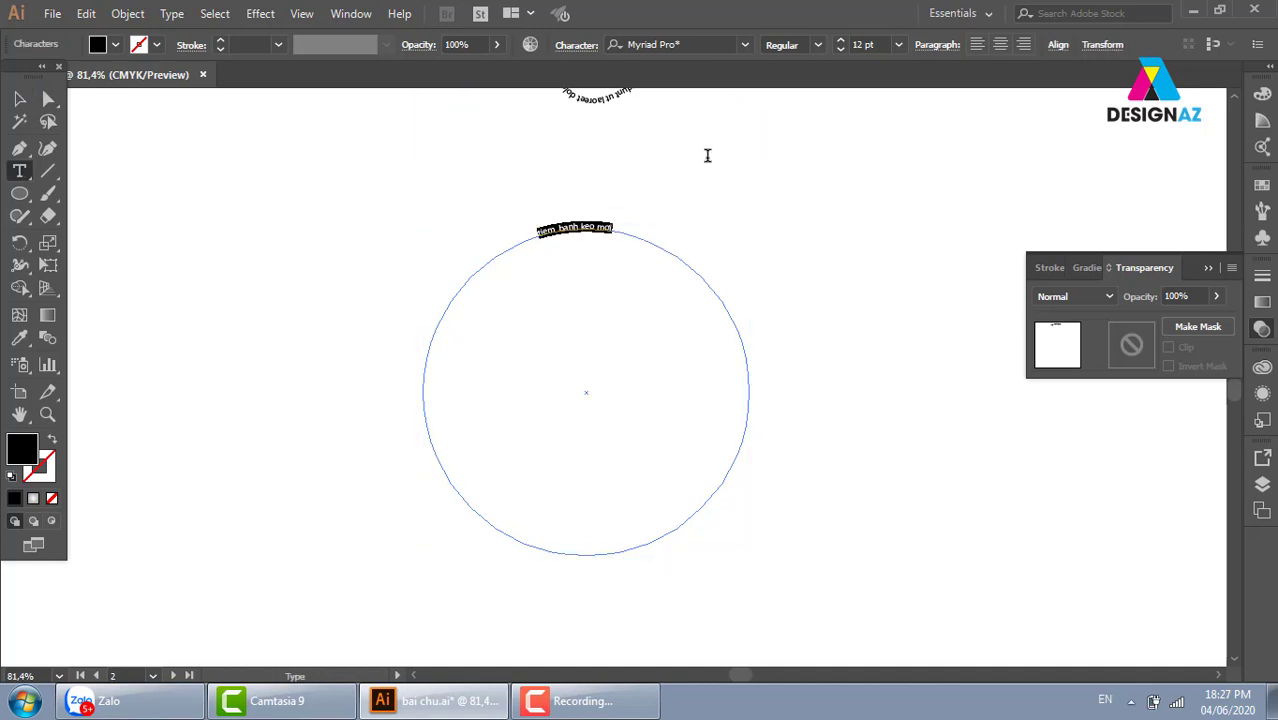
pyautogui.click(898, 45)
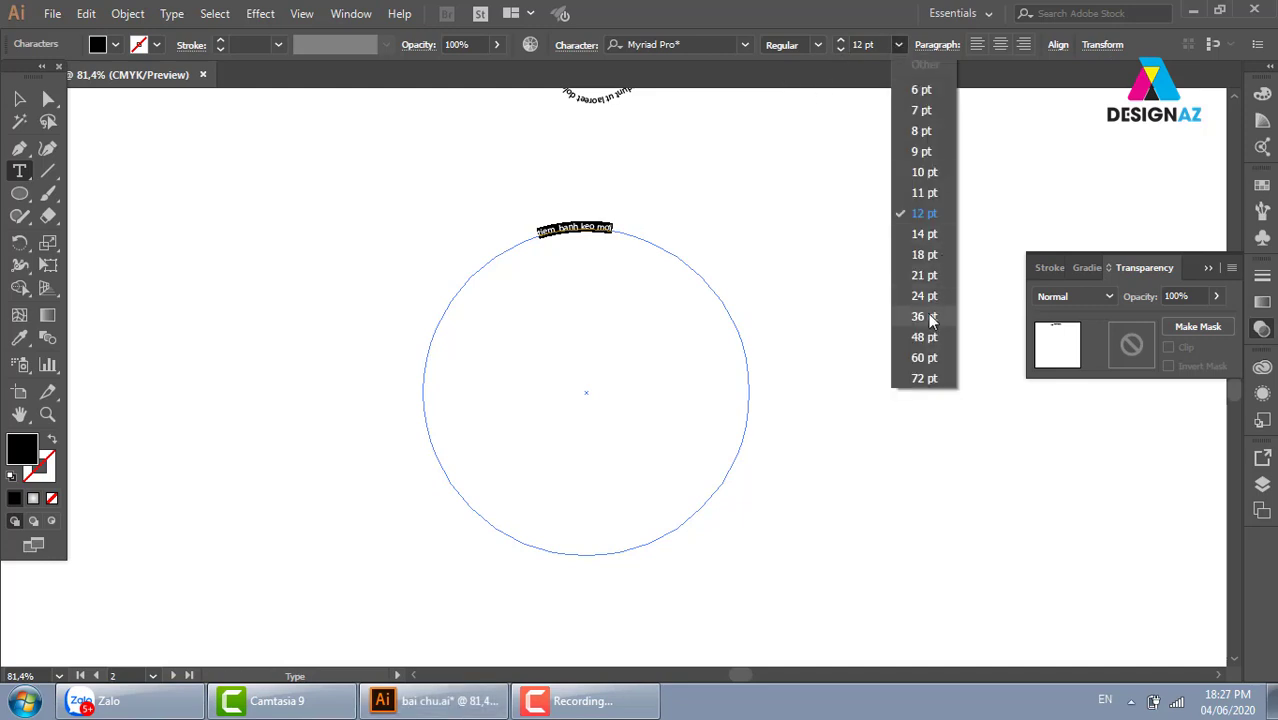
pyautogui.click(930, 318)
pyautogui.click(19, 98)
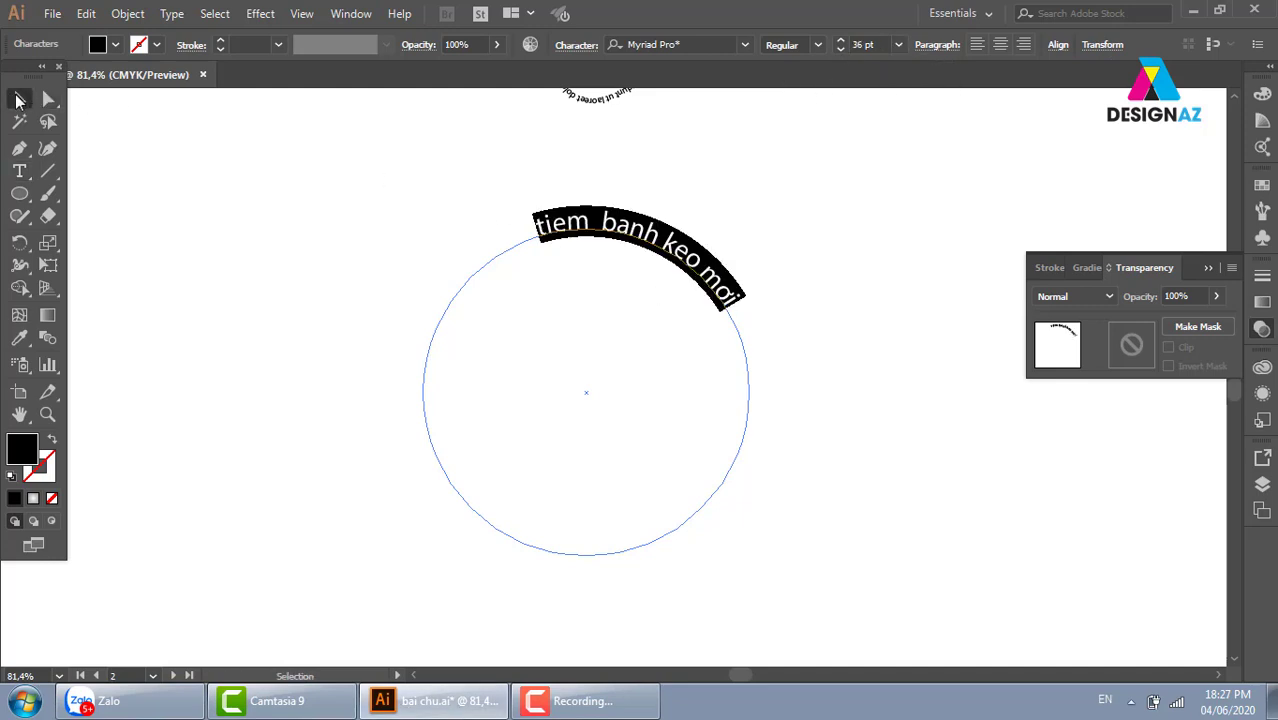
pyautogui.click(217, 210)
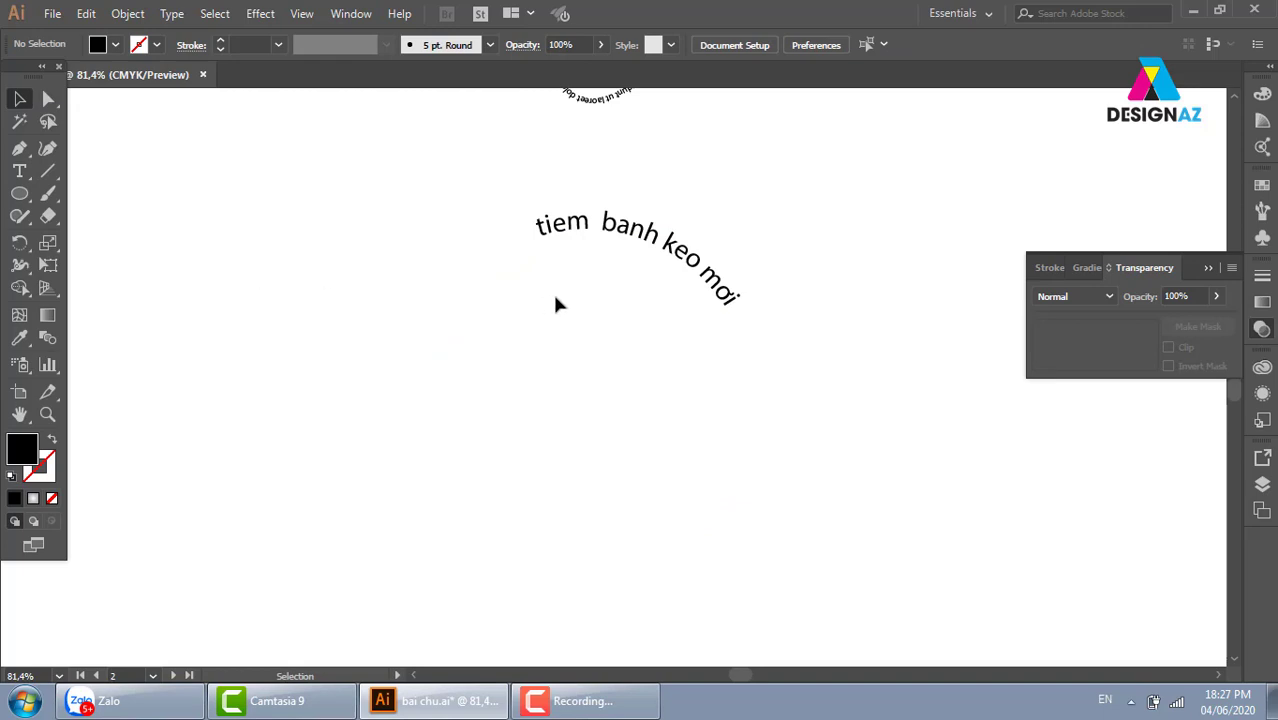
pyautogui.click(622, 236)
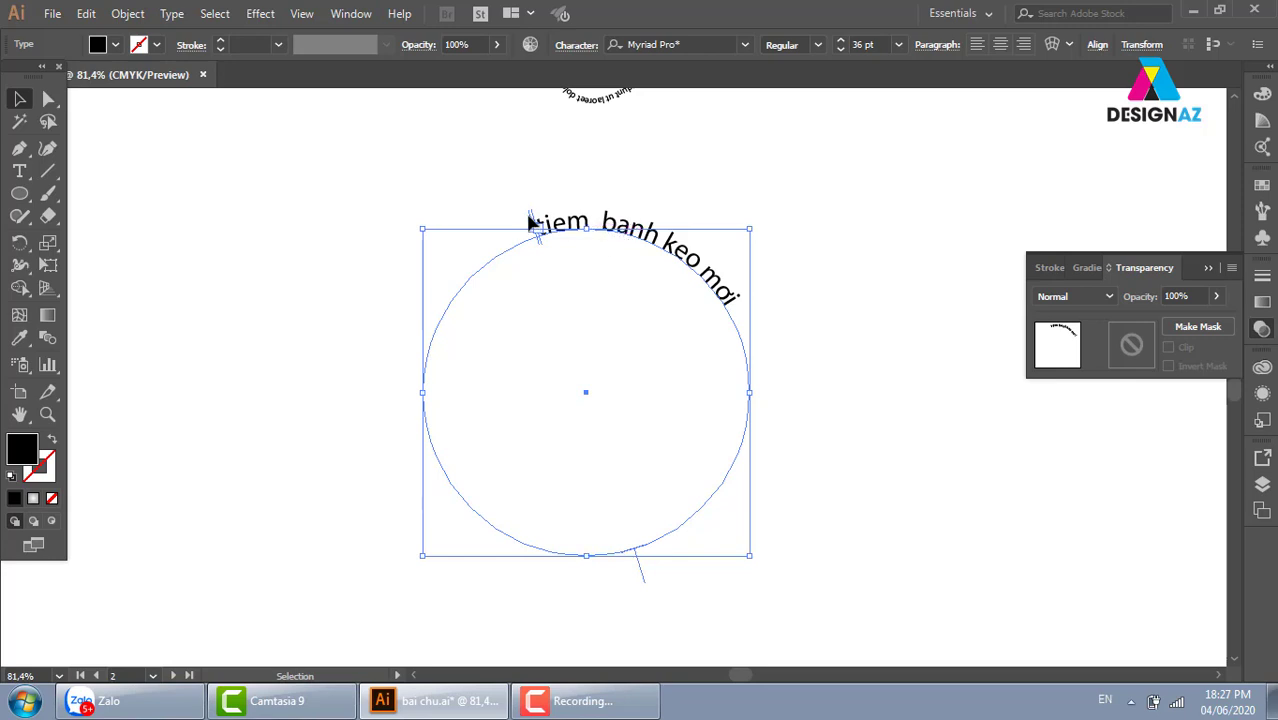
# Drag the text's start and end brackets so the phrase runs from the circle's left side to the top
pyautogui.moveTo(533, 220); pyautogui.dragTo(481, 246)
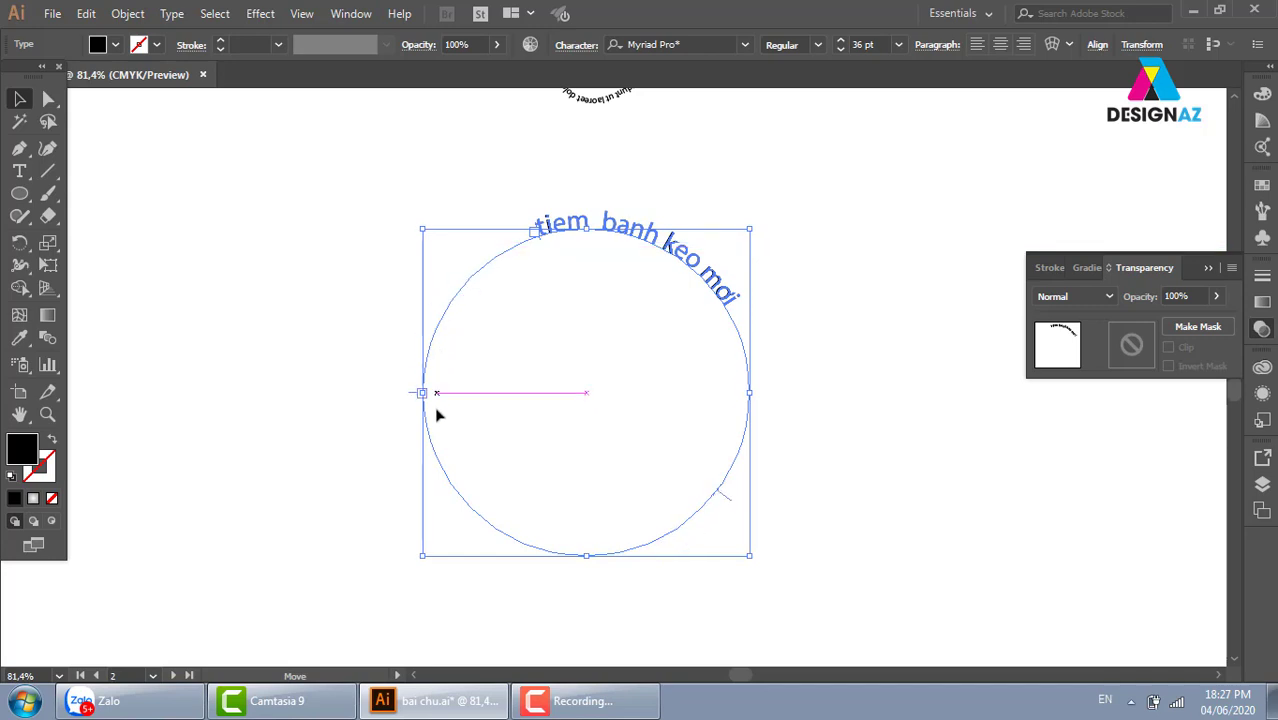
pyautogui.moveTo(481, 246)
pyautogui.mouseDown()
pyautogui.moveTo(608, 544)
pyautogui.moveTo(752, 250)
pyautogui.moveTo(698, 278)
pyautogui.mouseUp()
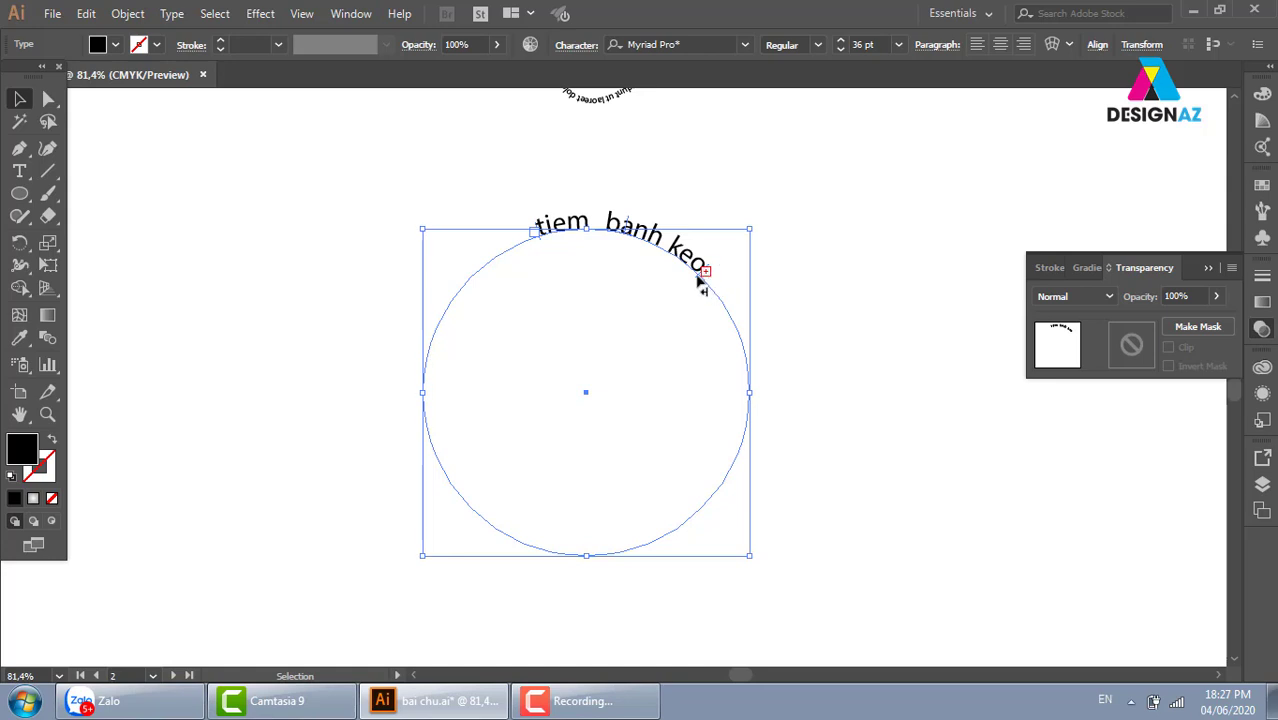
pyautogui.moveTo(705, 275)
pyautogui.mouseDown()
pyautogui.moveTo(730, 354)
pyautogui.moveTo(739, 301)
pyautogui.mouseUp()
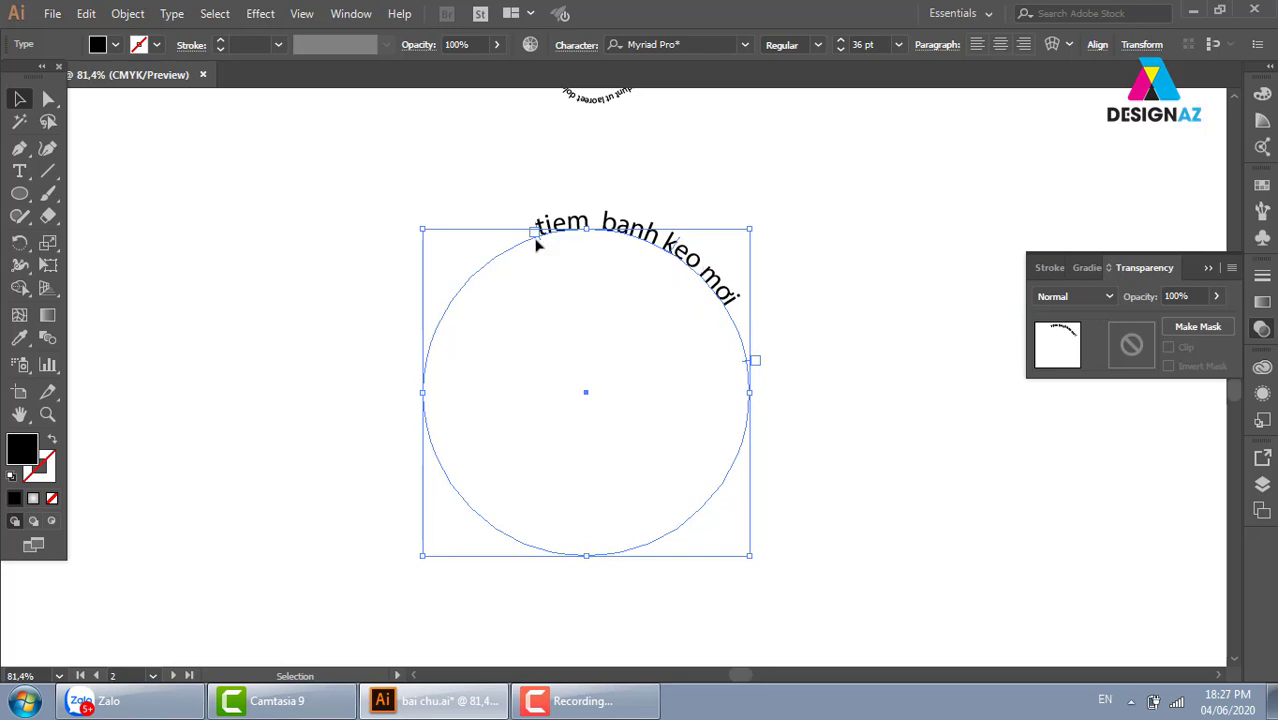
pyautogui.moveTo(538, 241)
pyautogui.mouseDown()
pyautogui.moveTo(443, 340)
pyautogui.moveTo(481, 279)
pyautogui.moveTo(455, 343)
pyautogui.mouseUp()
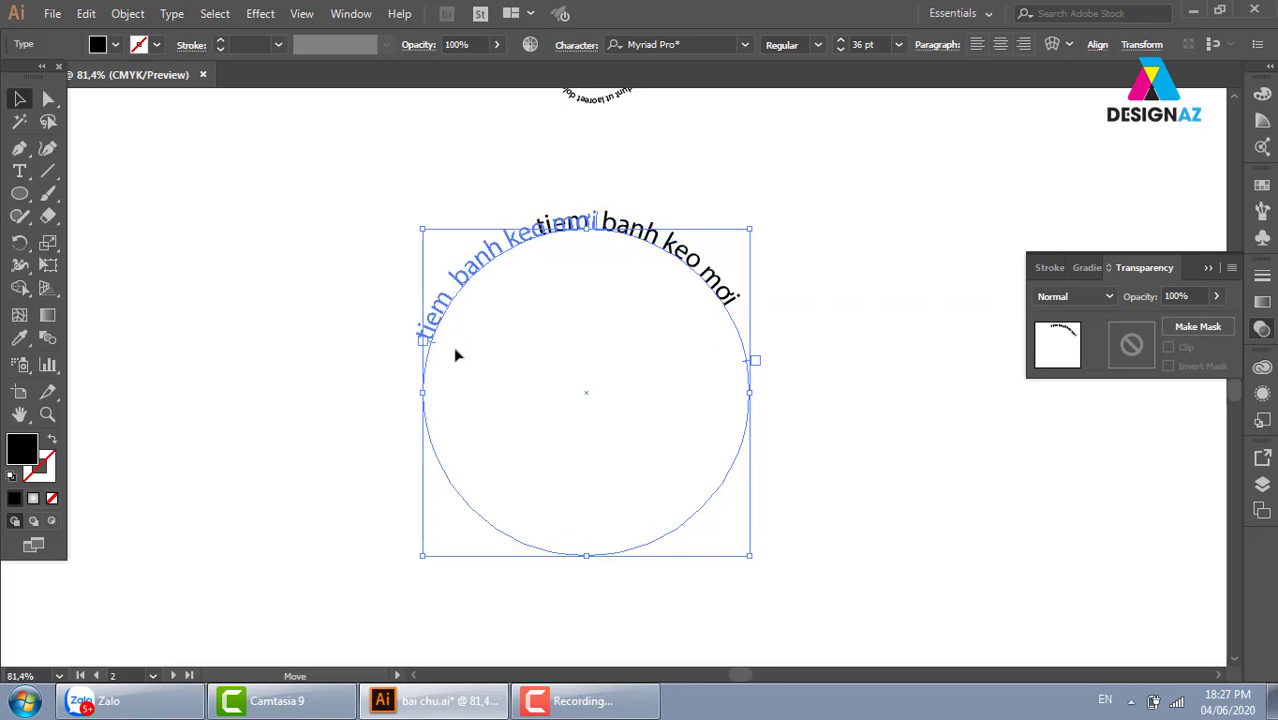
pyautogui.moveTo(459, 340)
pyautogui.mouseDown()
pyautogui.moveTo(528, 268)
pyautogui.moveTo(438, 358)
pyautogui.mouseUp()
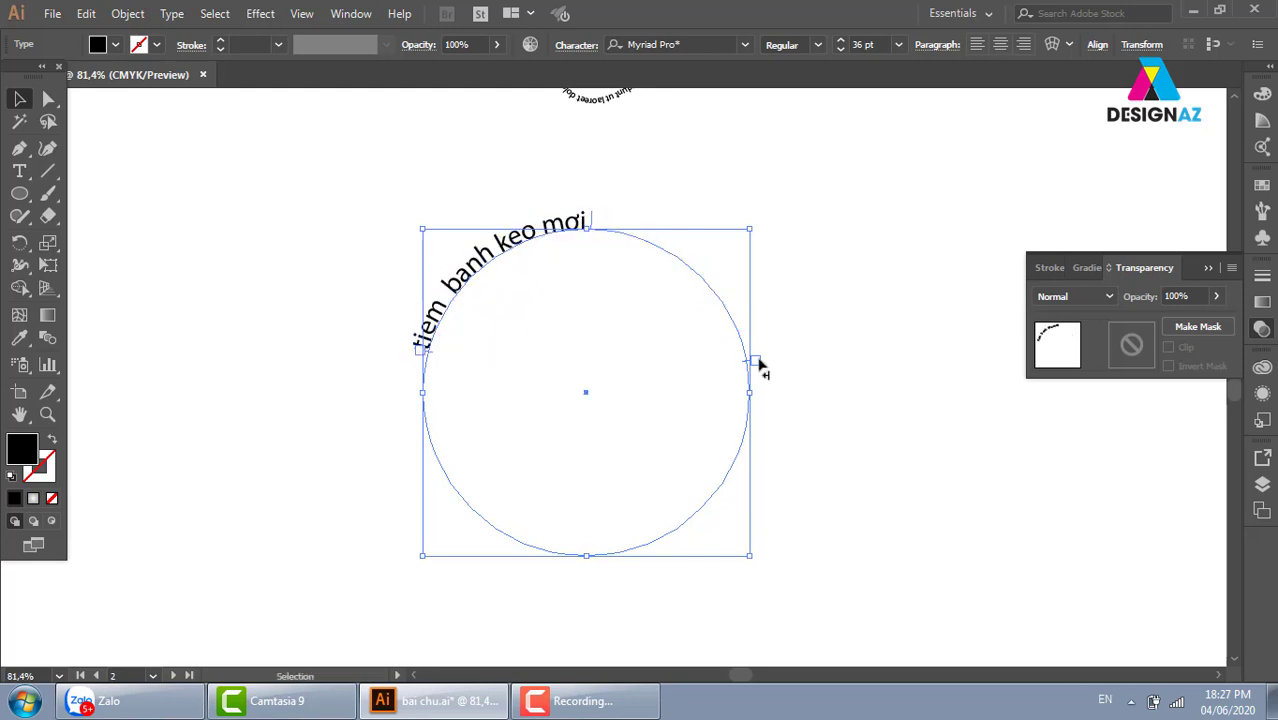
pyautogui.moveTo(755, 364)
pyautogui.mouseDown()
pyautogui.moveTo(686, 277)
pyautogui.moveTo(512, 268)
pyautogui.mouseUp()
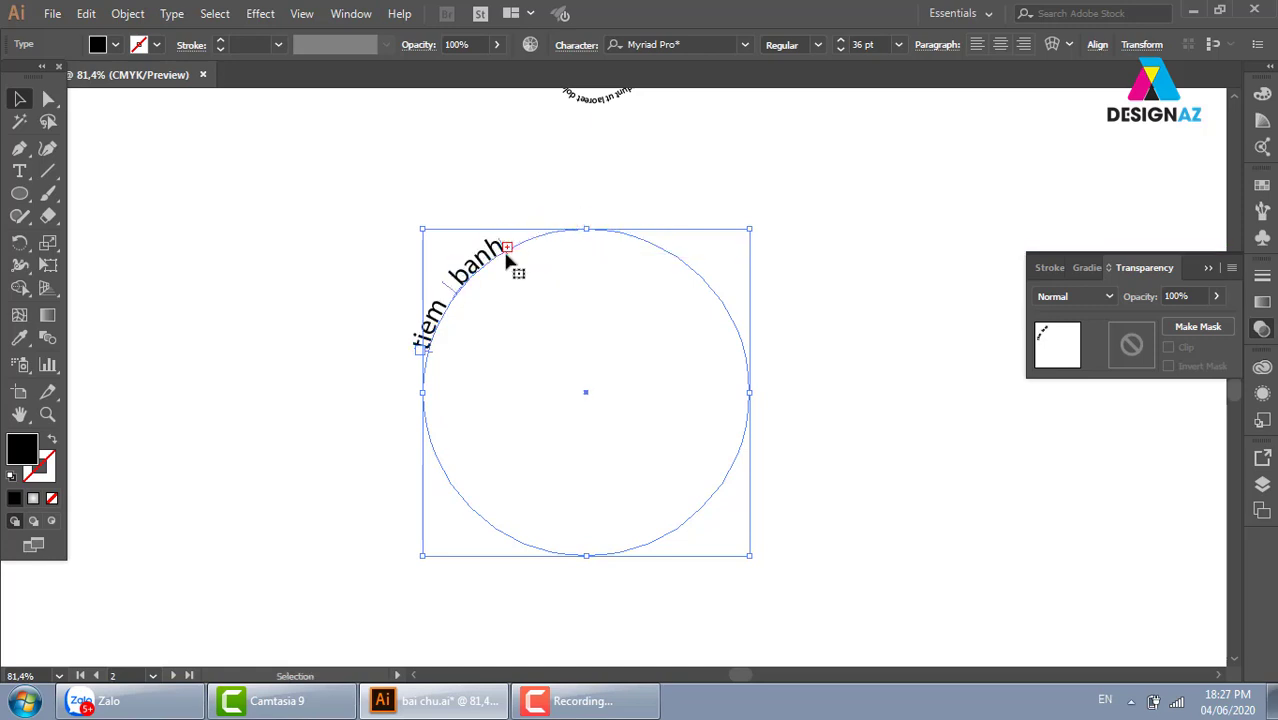
pyautogui.moveTo(508, 250)
pyautogui.mouseDown()
pyautogui.moveTo(690, 254)
pyautogui.moveTo(805, 317)
pyautogui.mouseUp()
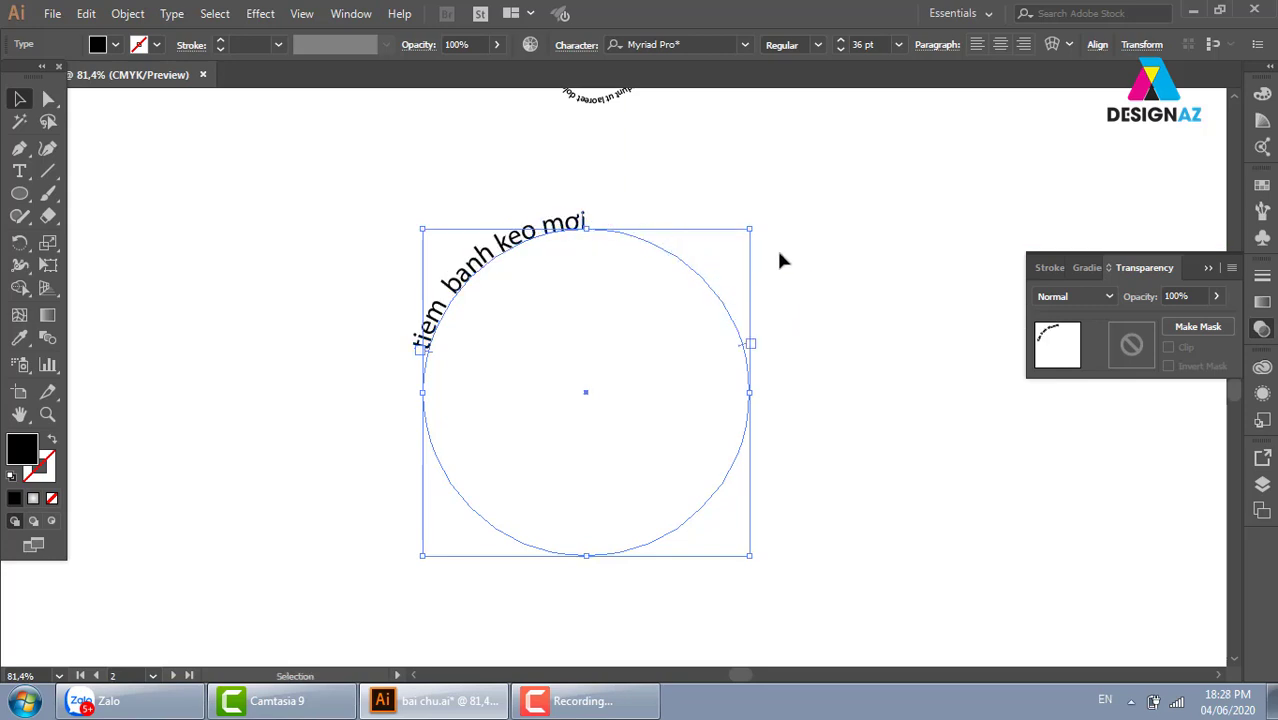
# Reselect the circle text, try rotating it, then undo the rotation
pyautogui.click(214, 171)
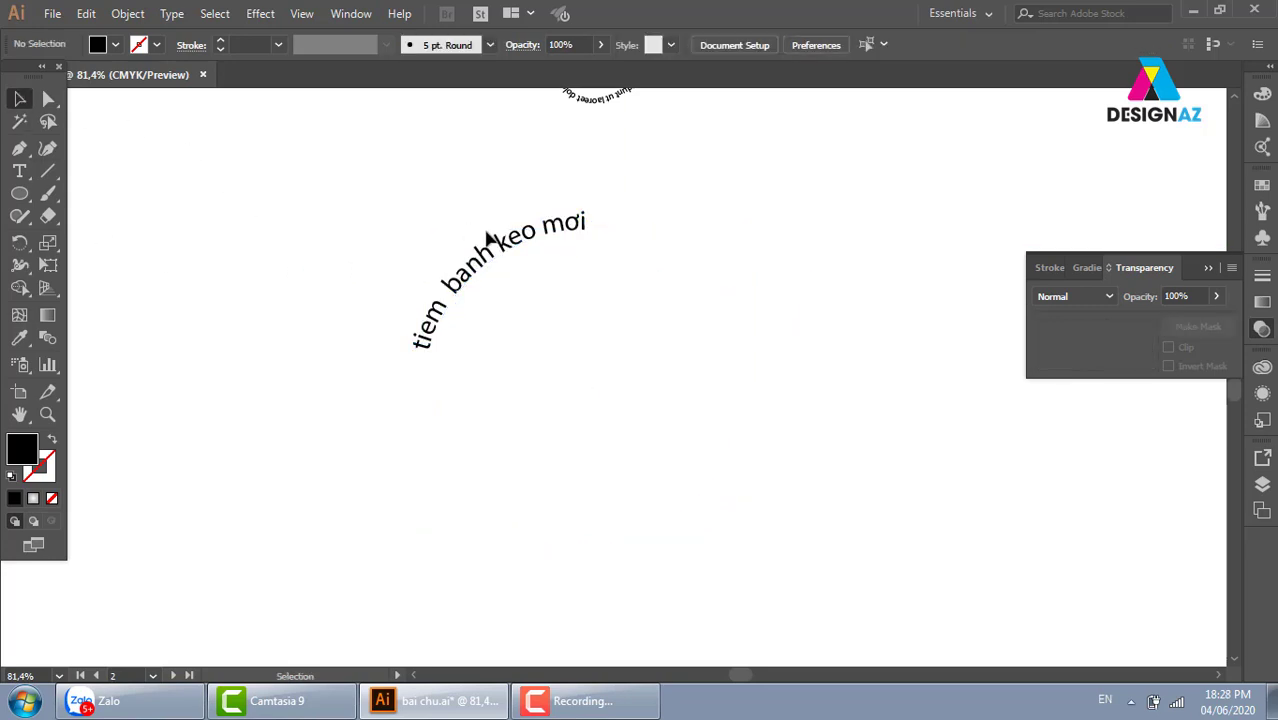
pyautogui.click(510, 255)
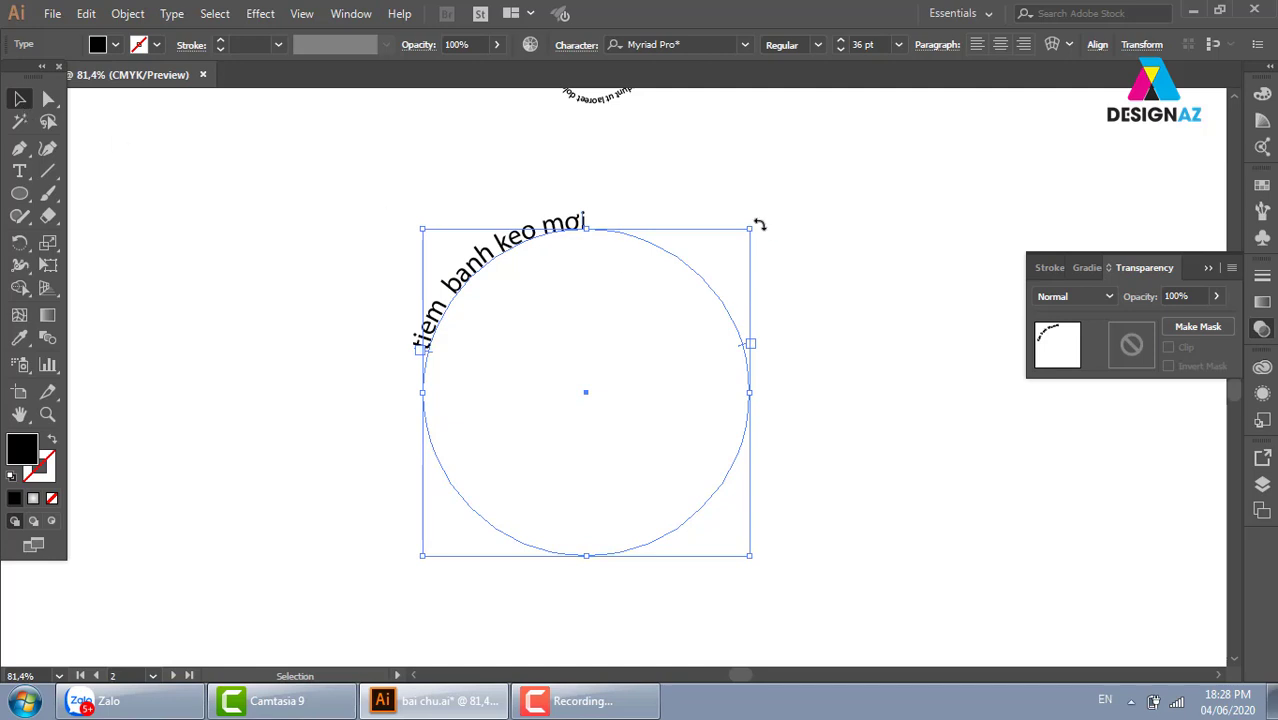
pyautogui.moveTo(759, 225); pyautogui.dragTo(220, 465)
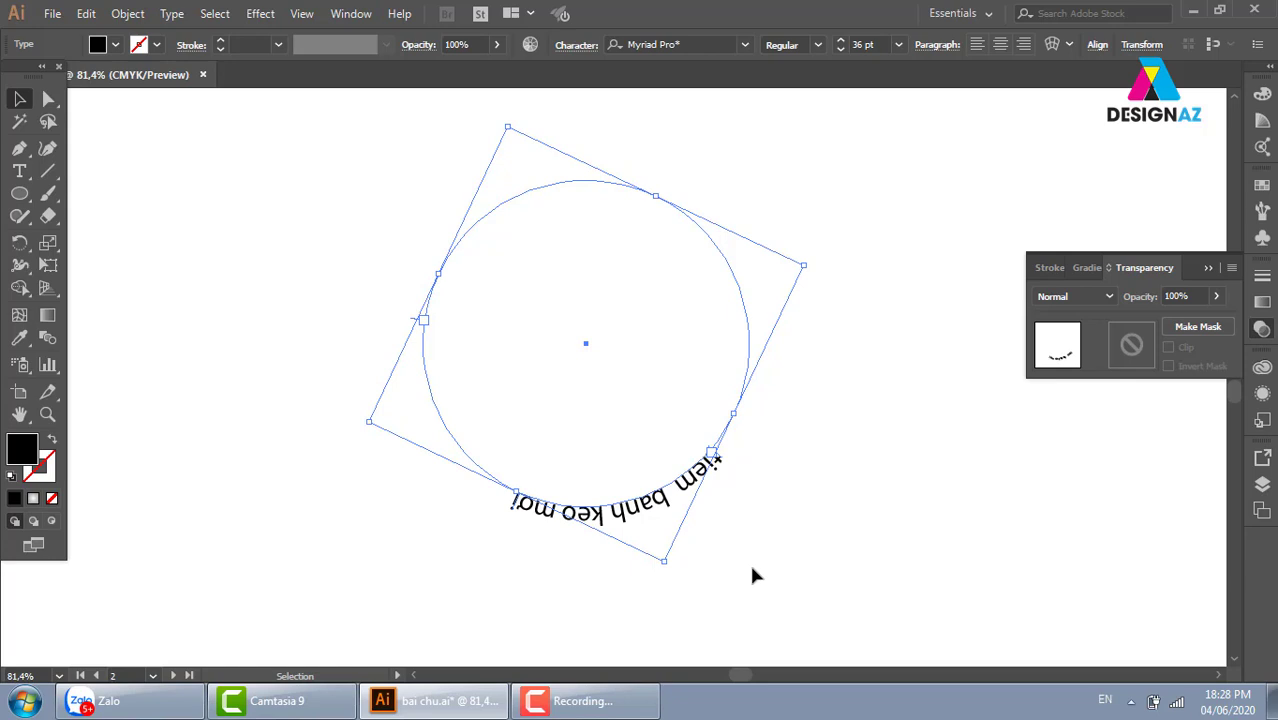
pyautogui.hotkey('ctrl', 'z')
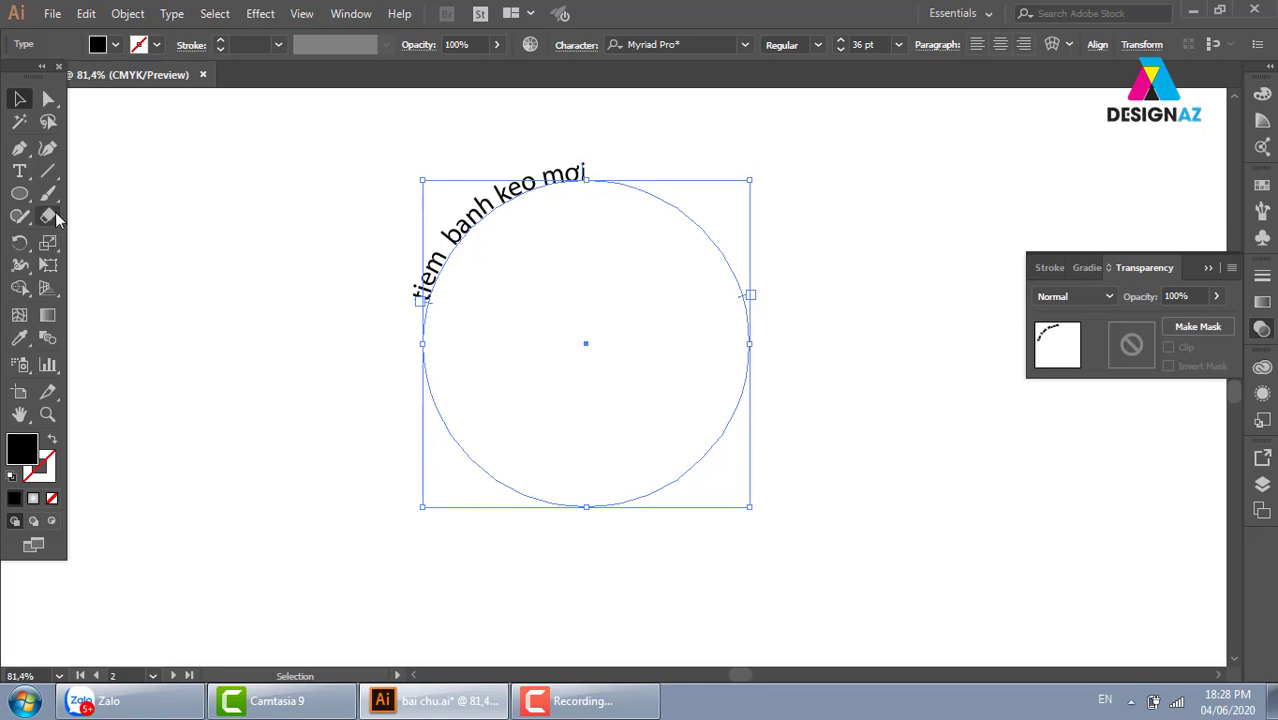
# Select the Type on a Path tool, cancel its options dialog, and open the Type menu
pyautogui.click(19, 171)
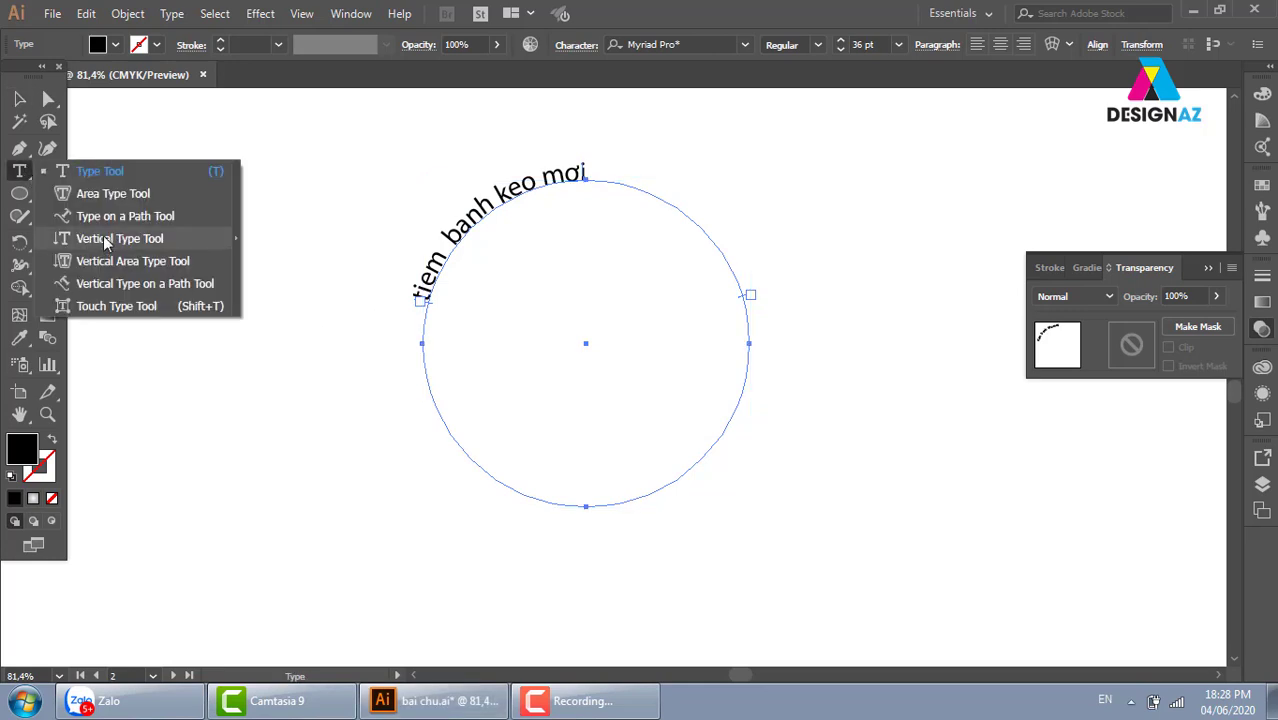
pyautogui.click(118, 216)
pyautogui.doubleClick(24, 172)
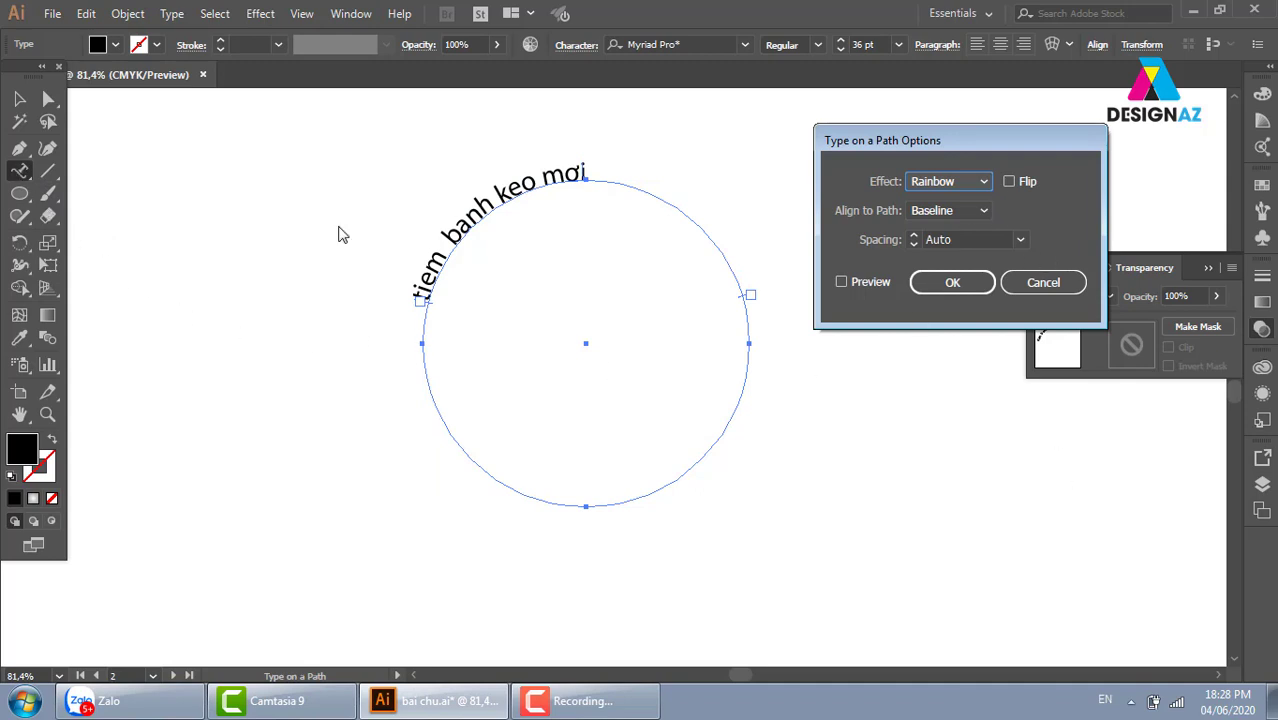
pyautogui.click(1048, 287)
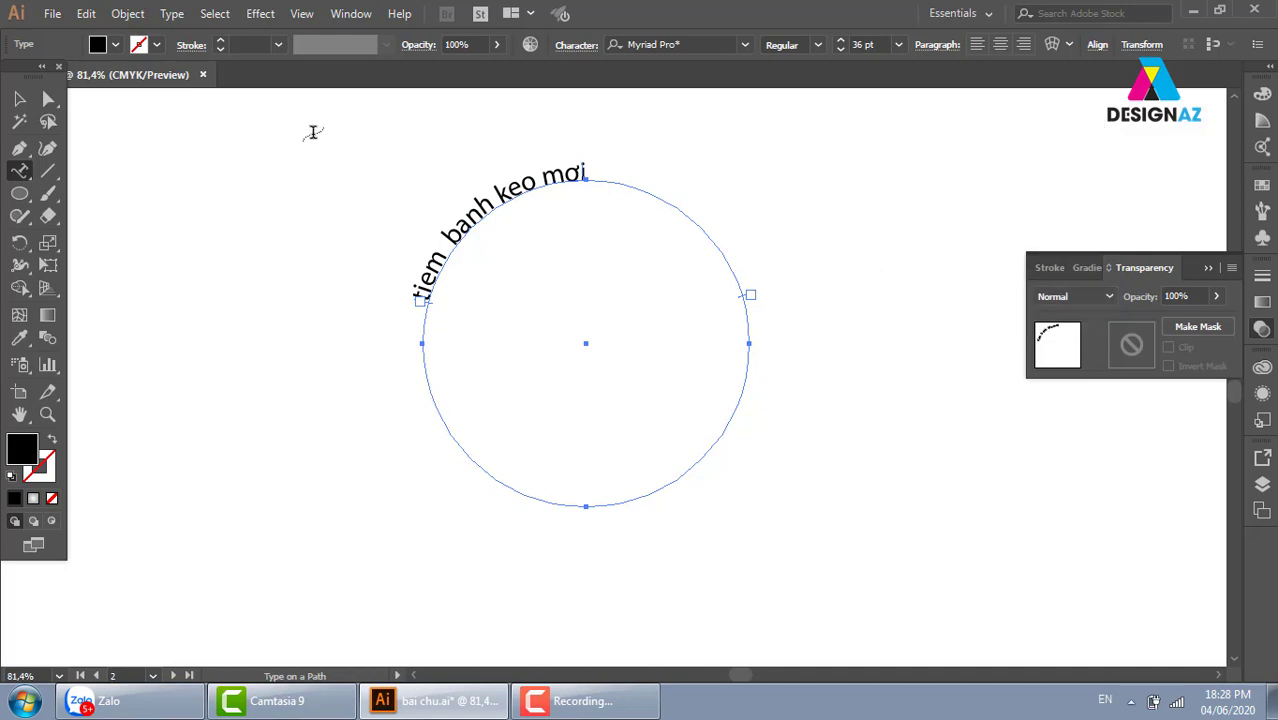
pyautogui.click(172, 20)
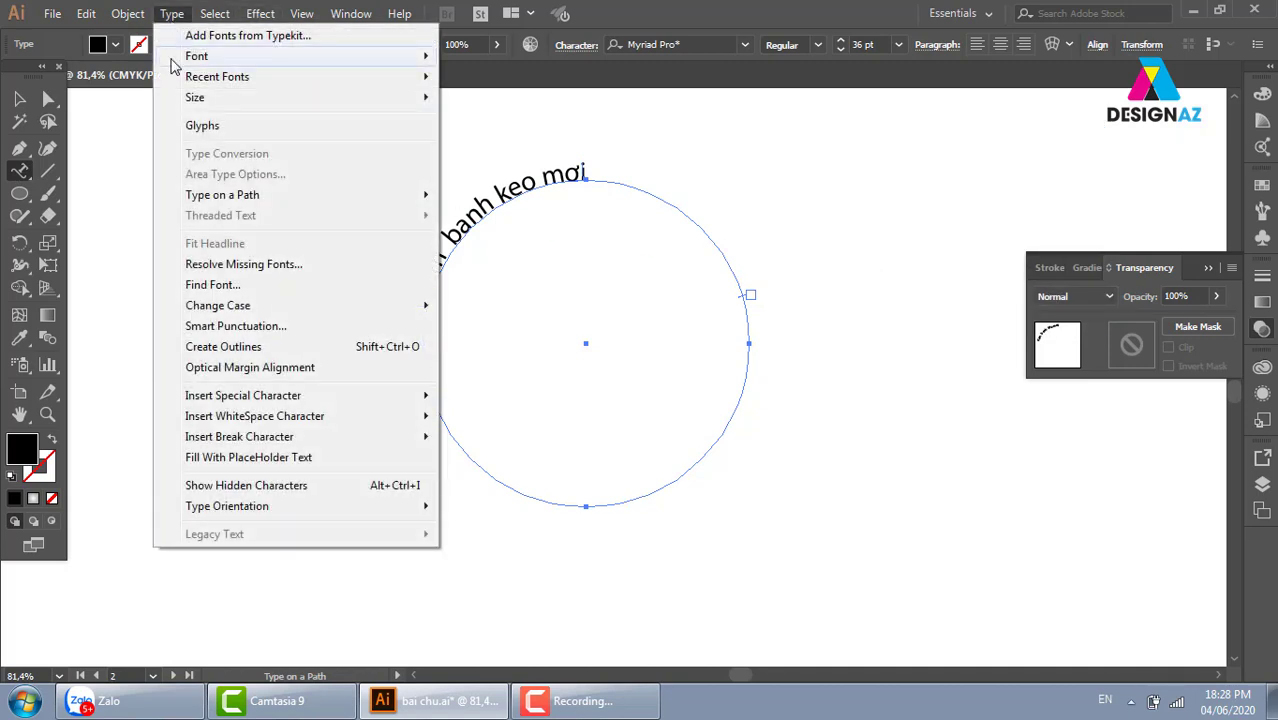
pyautogui.moveTo(222, 195)
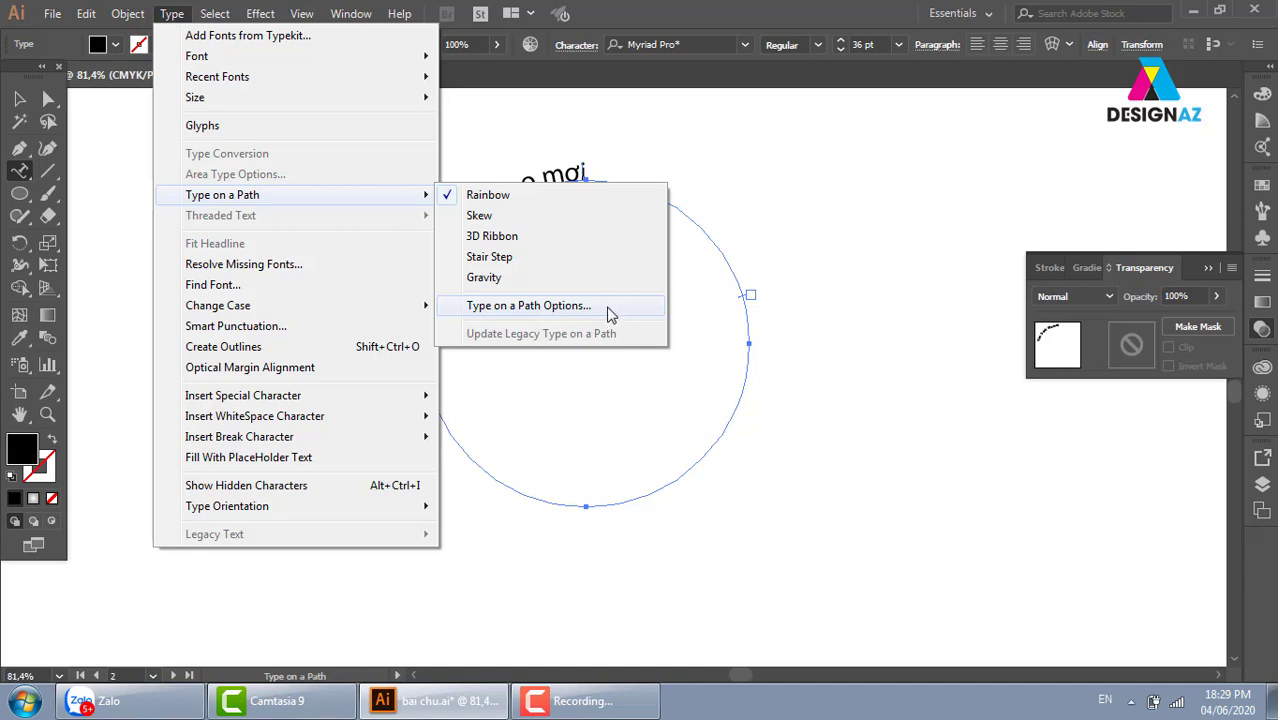
# Flip the circle text to the other side of the path in Type on a Path Options, with Preview on
pyautogui.click(610, 309)
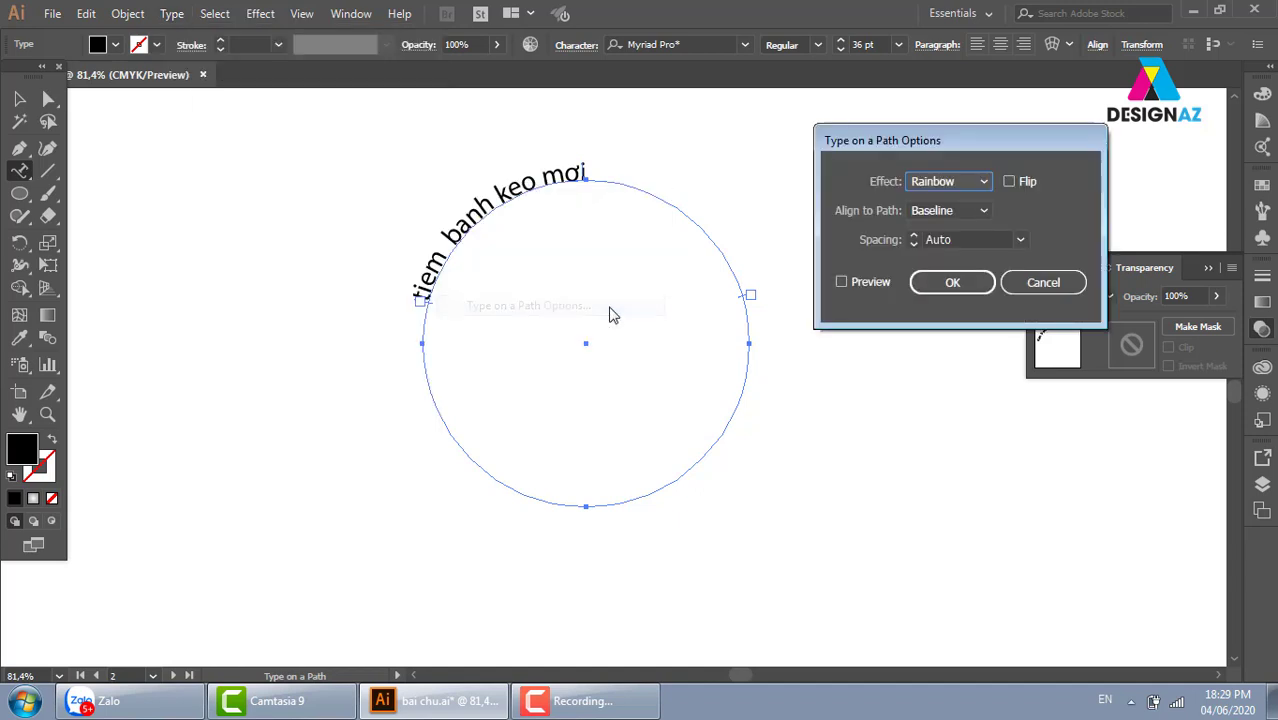
pyautogui.click(841, 283)
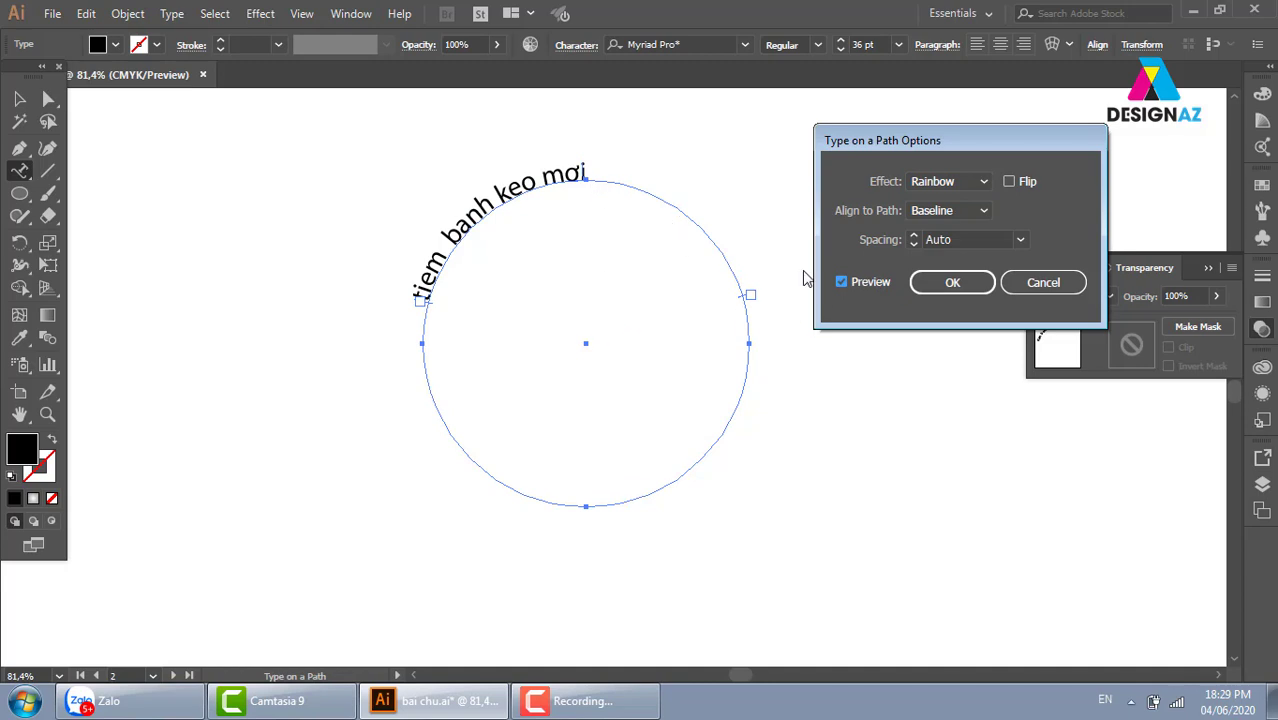
pyautogui.click(1009, 181)
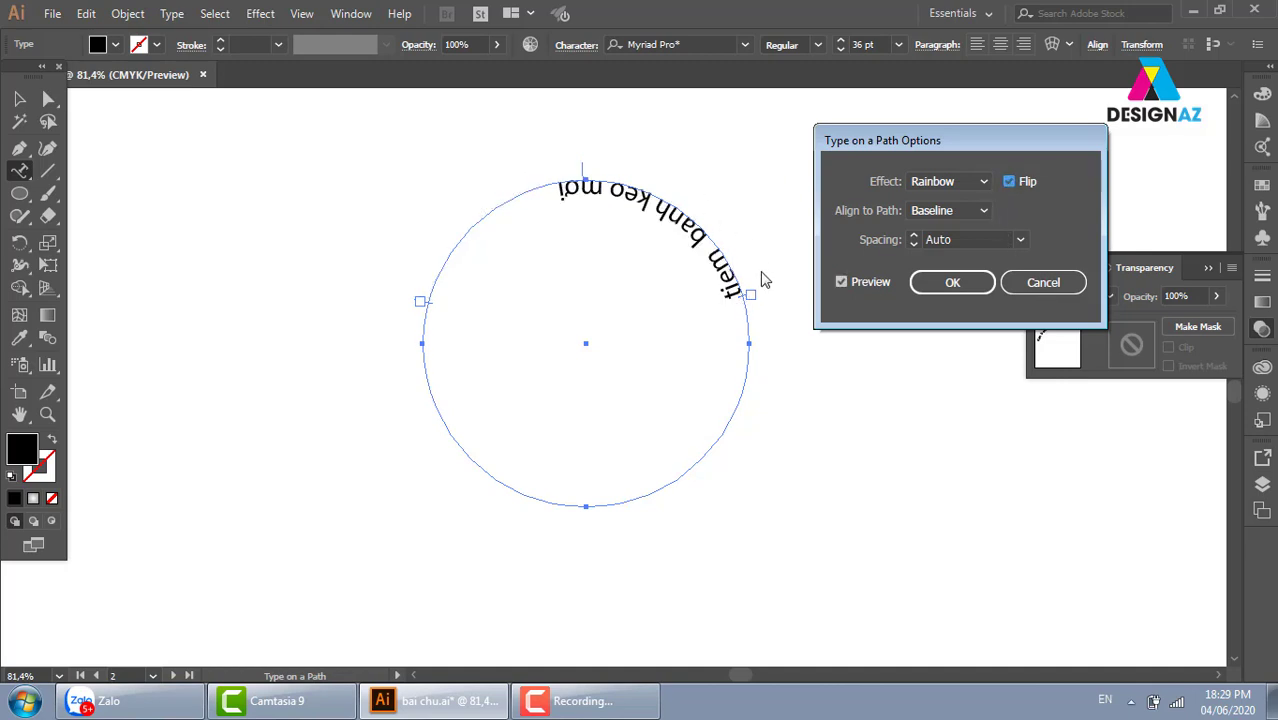
pyautogui.click(975, 284)
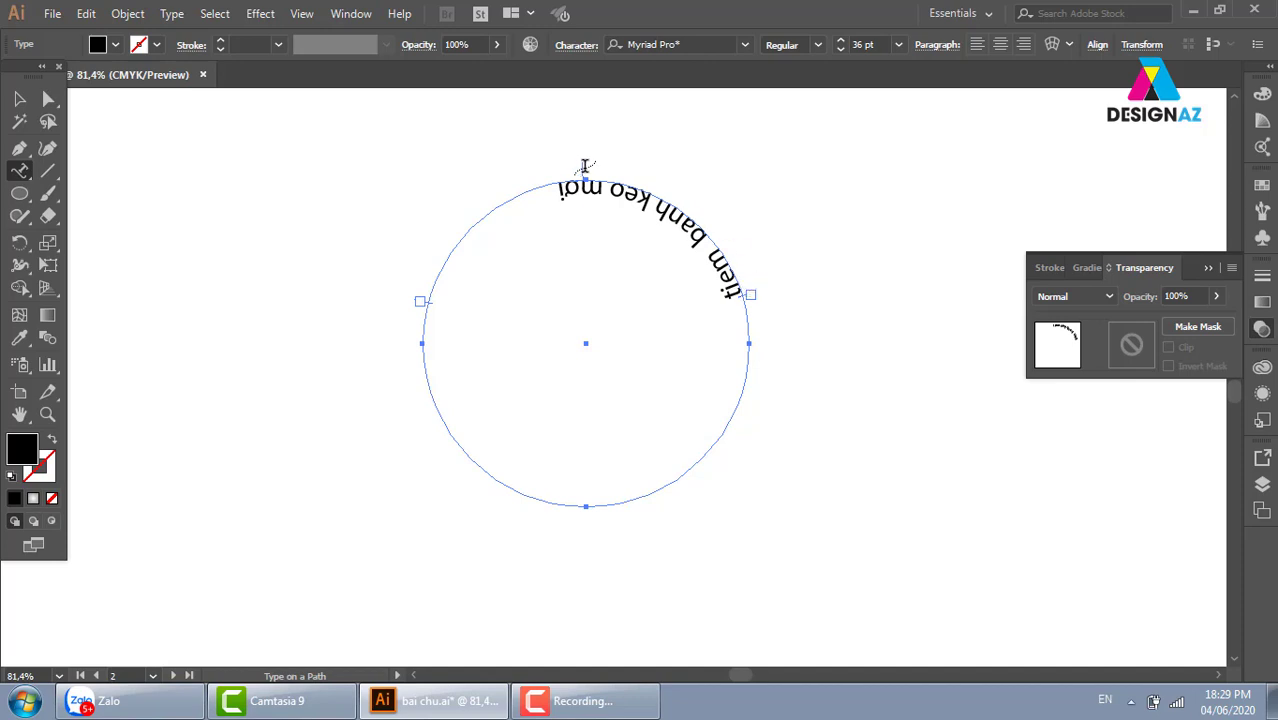
# Try rotating the flipped circle text, undo it, and zoom out
pyautogui.click(19, 98)
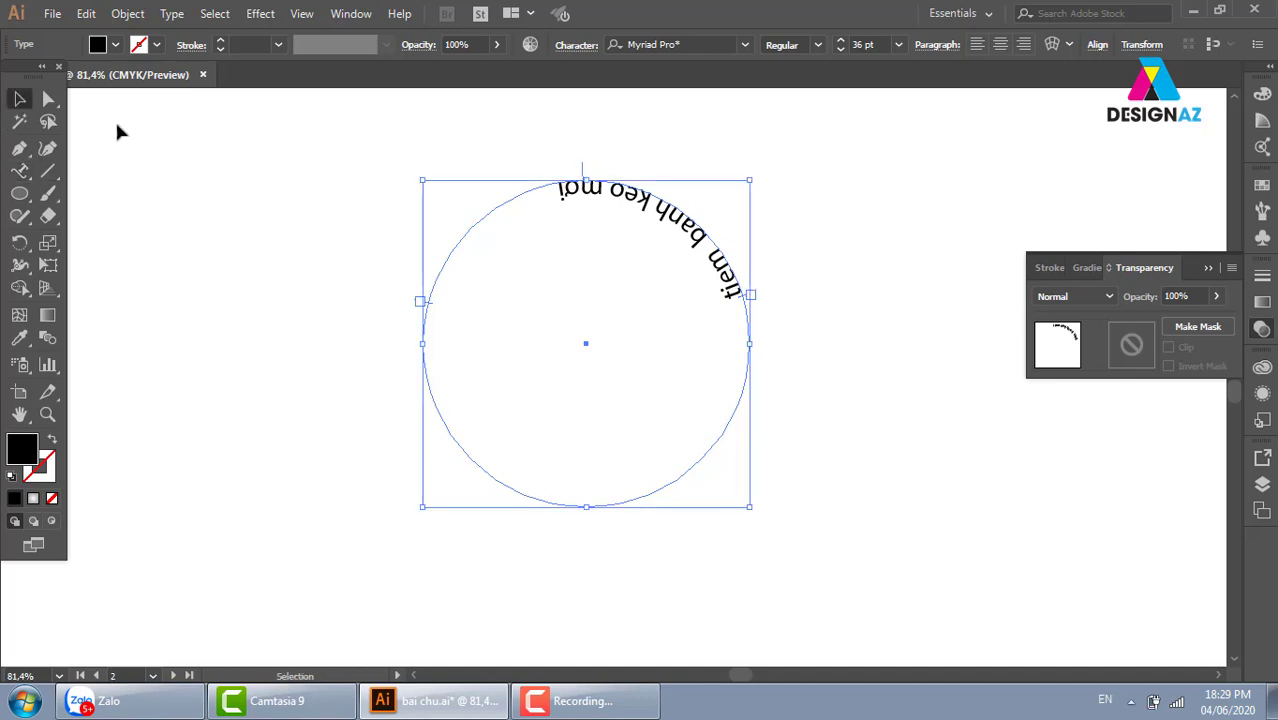
pyautogui.moveTo(758, 166)
pyautogui.mouseDown()
pyautogui.moveTo(519, 495)
pyautogui.moveTo(560, 498)
pyautogui.mouseUp()
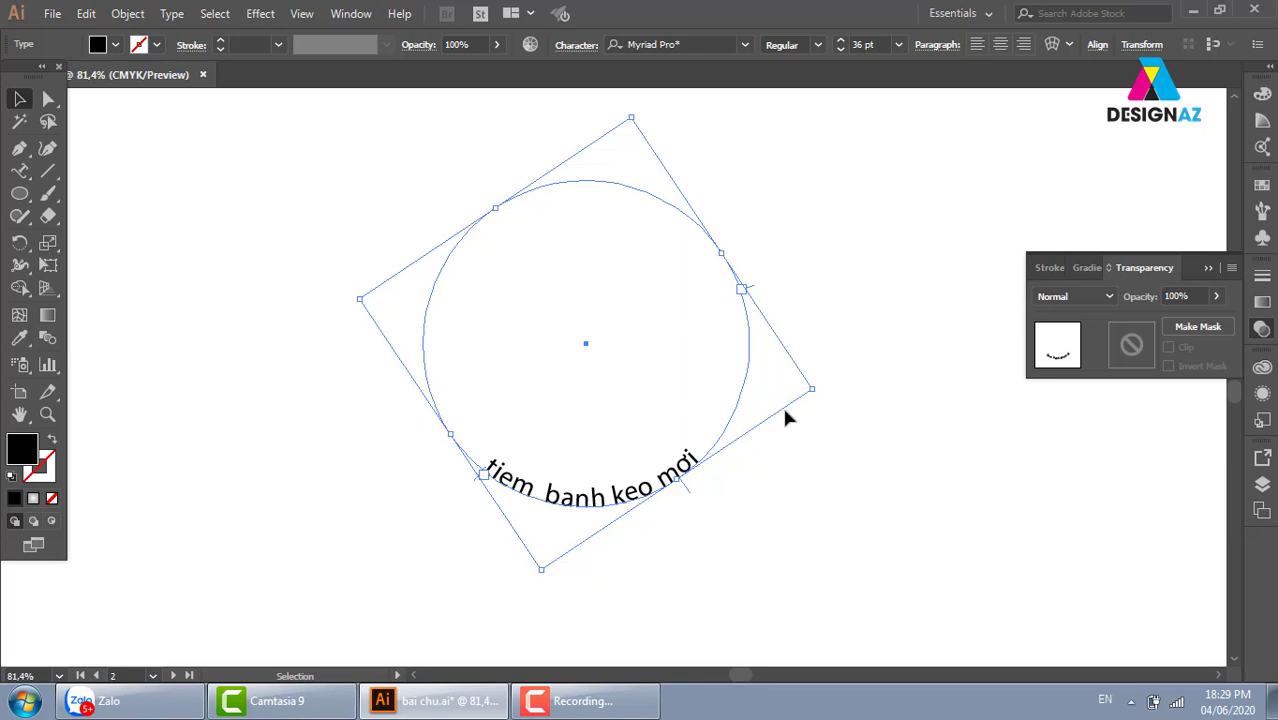
pyautogui.hotkey('ctrl', 'z')
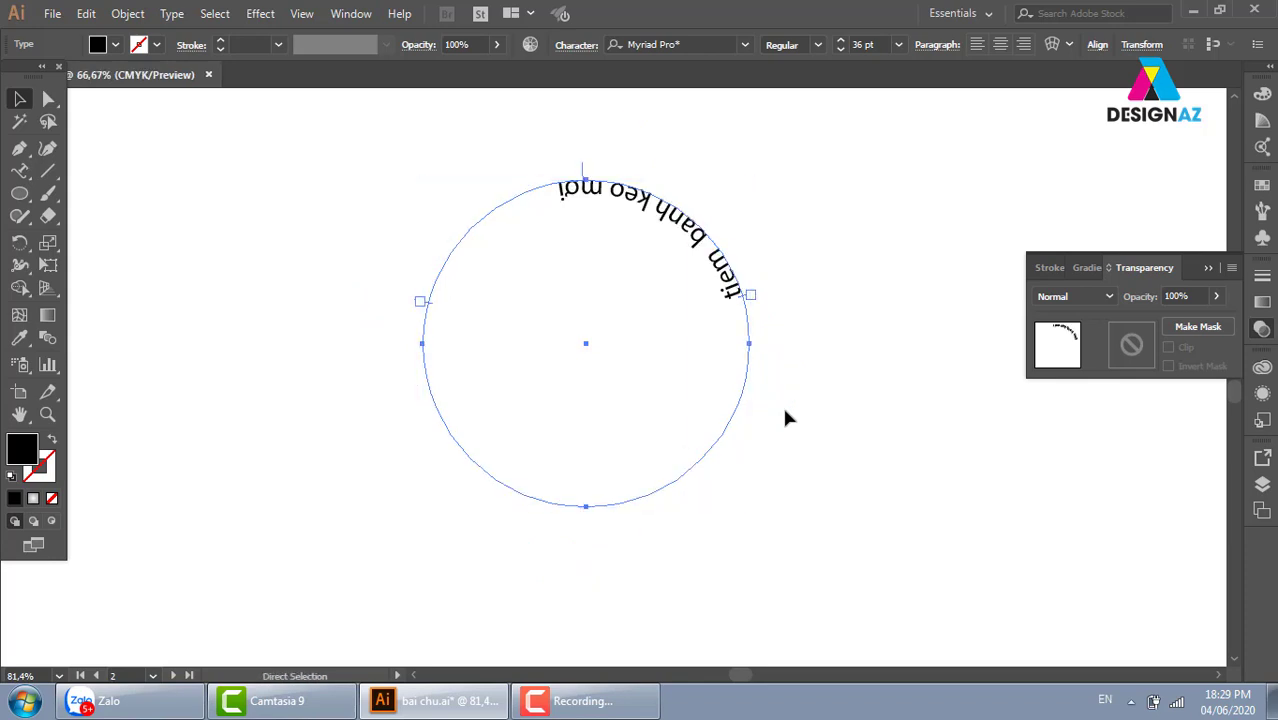
pyautogui.hotkey('ctrl', '-')
pyautogui.hotkey('ctrl', '-')
pyautogui.hotkey('ctrl', '-')
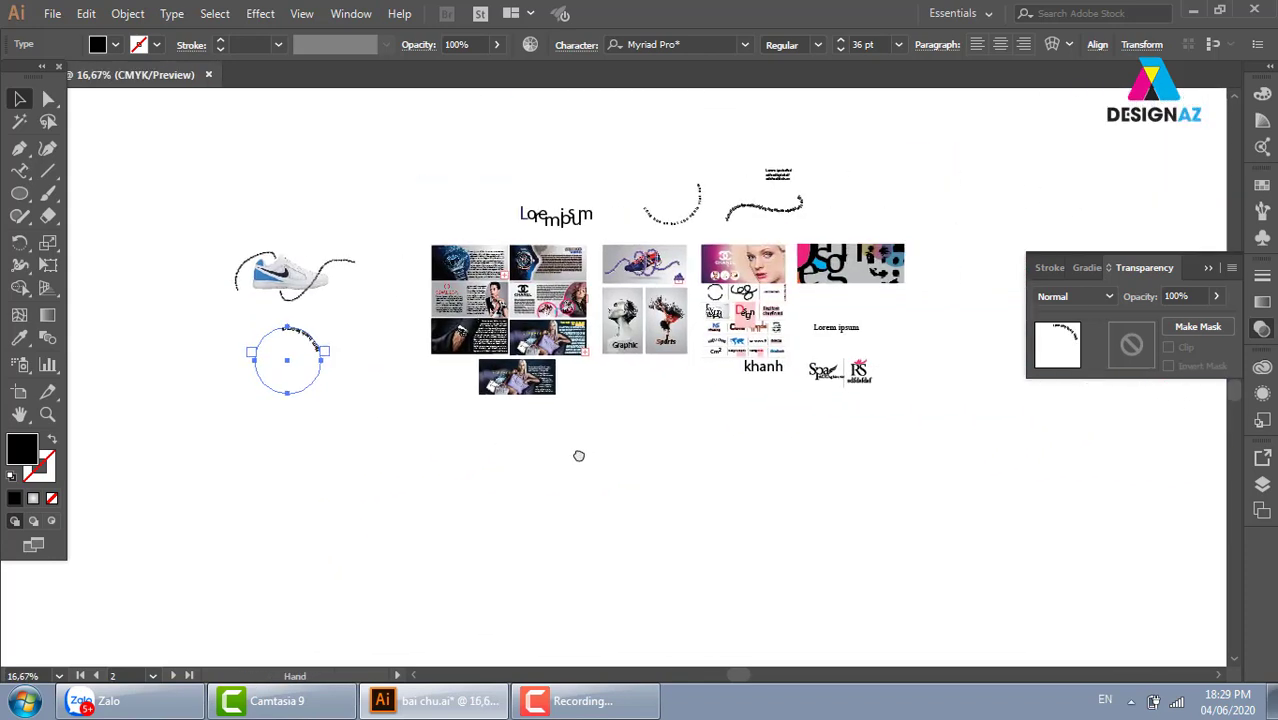
# Zoom and pan to frame the banners, shoe and circle text, ready to add new text
pyautogui.press('z')
pyautogui.moveTo(690, 285); pyautogui.dragTo(745, 330)
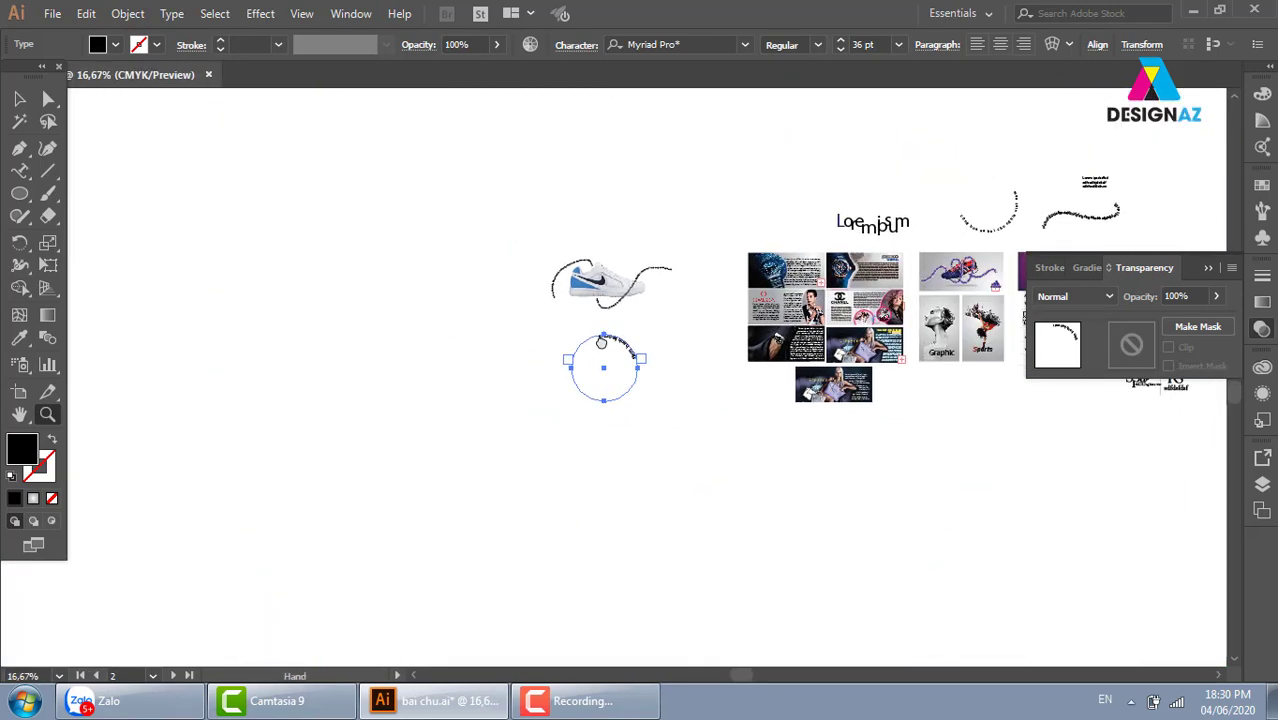
pyautogui.moveTo(479, 126); pyautogui.dragTo(975, 465)
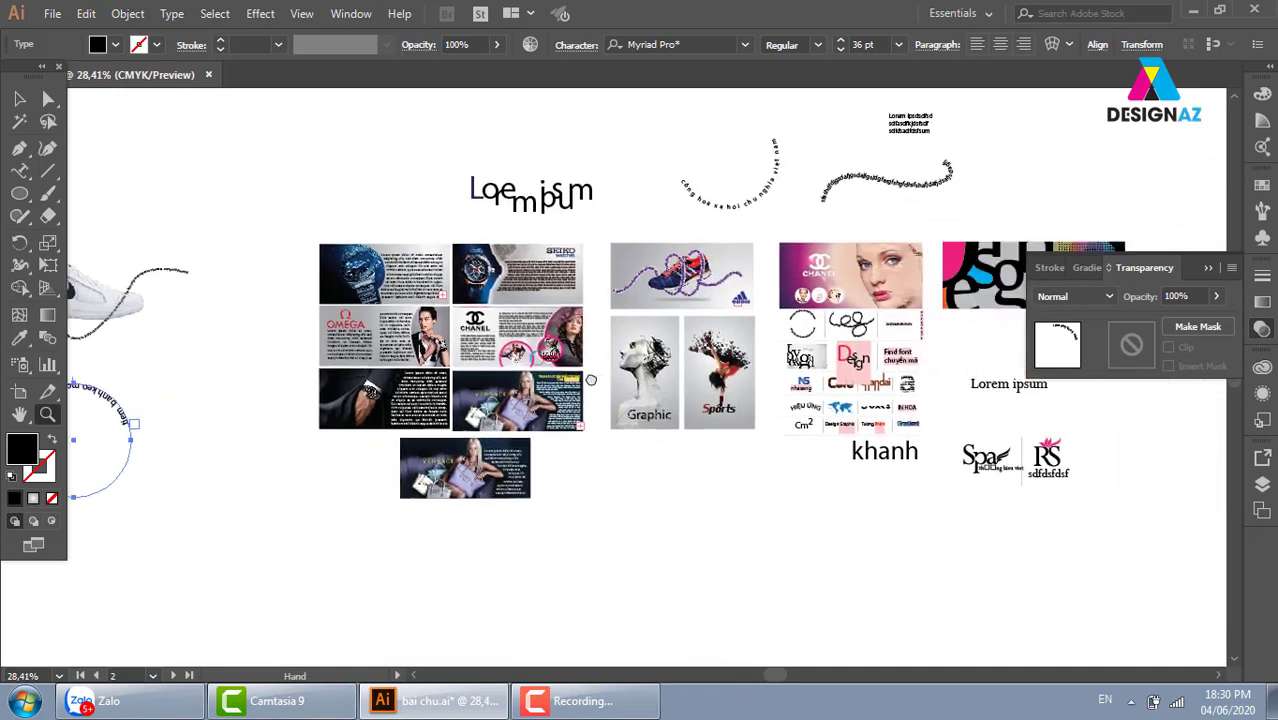
pyautogui.moveTo(591, 380); pyautogui.dragTo(530, 368)
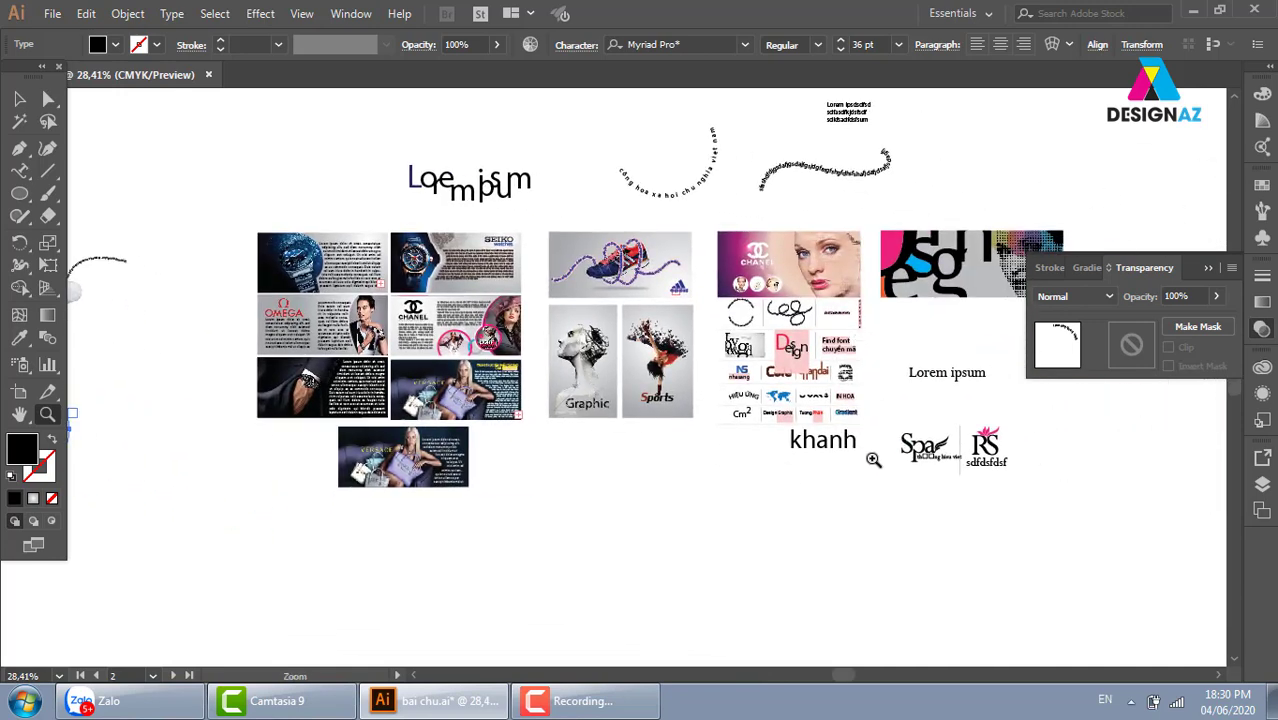
pyautogui.moveTo(533, 421); pyautogui.dragTo(1165, 500)
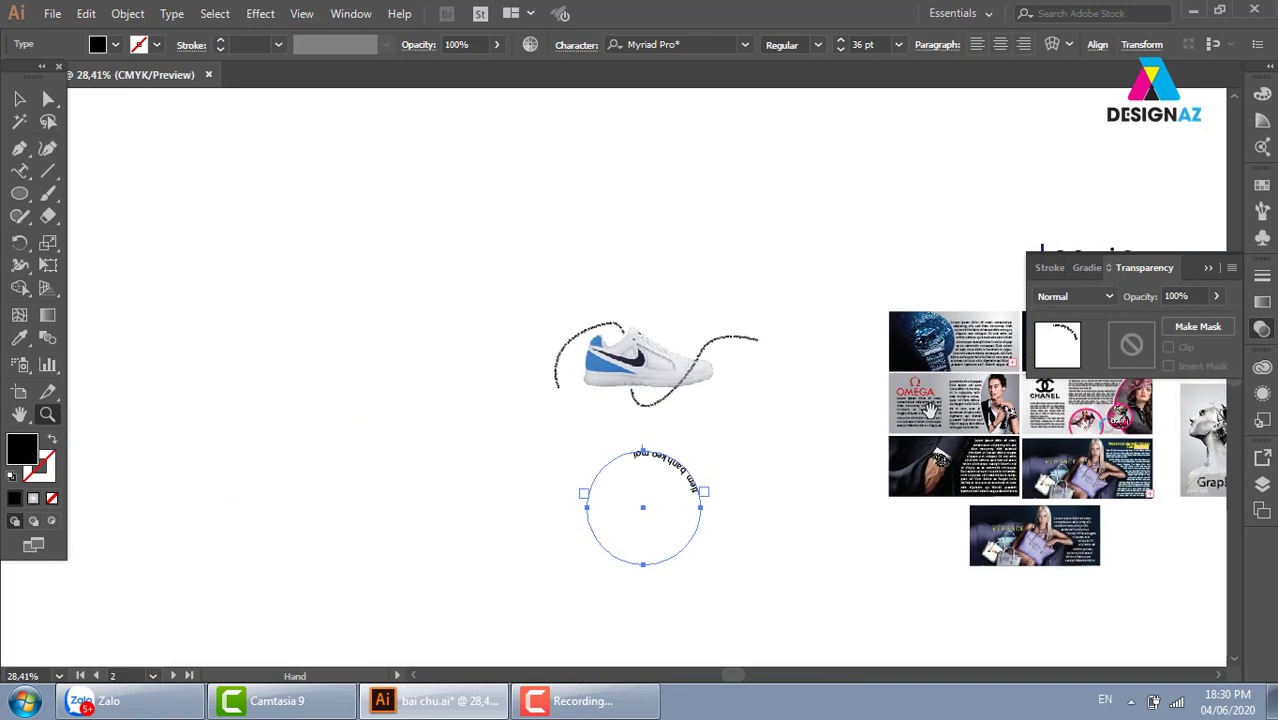
pyautogui.moveTo(19, 171); pyautogui.dragTo(82, 174)
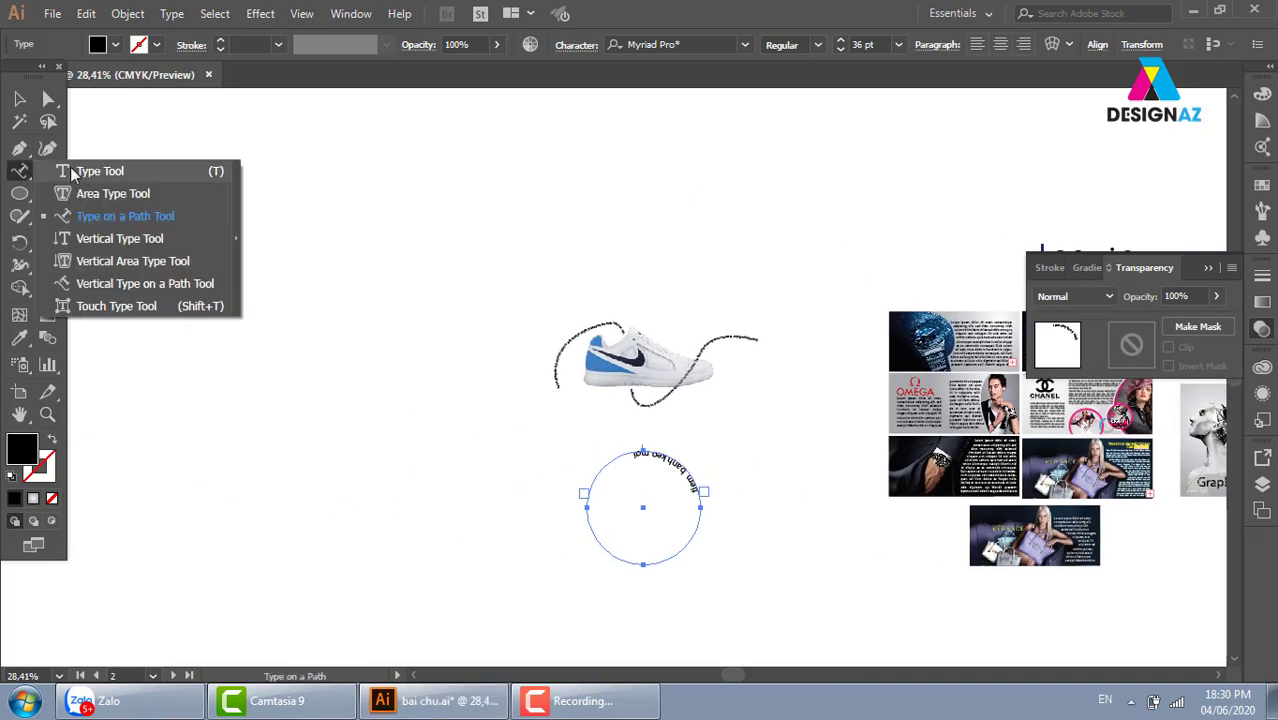
# Type and erase test text, then place Lorem ipsum point text above the shoe
pyautogui.click(480, 206)
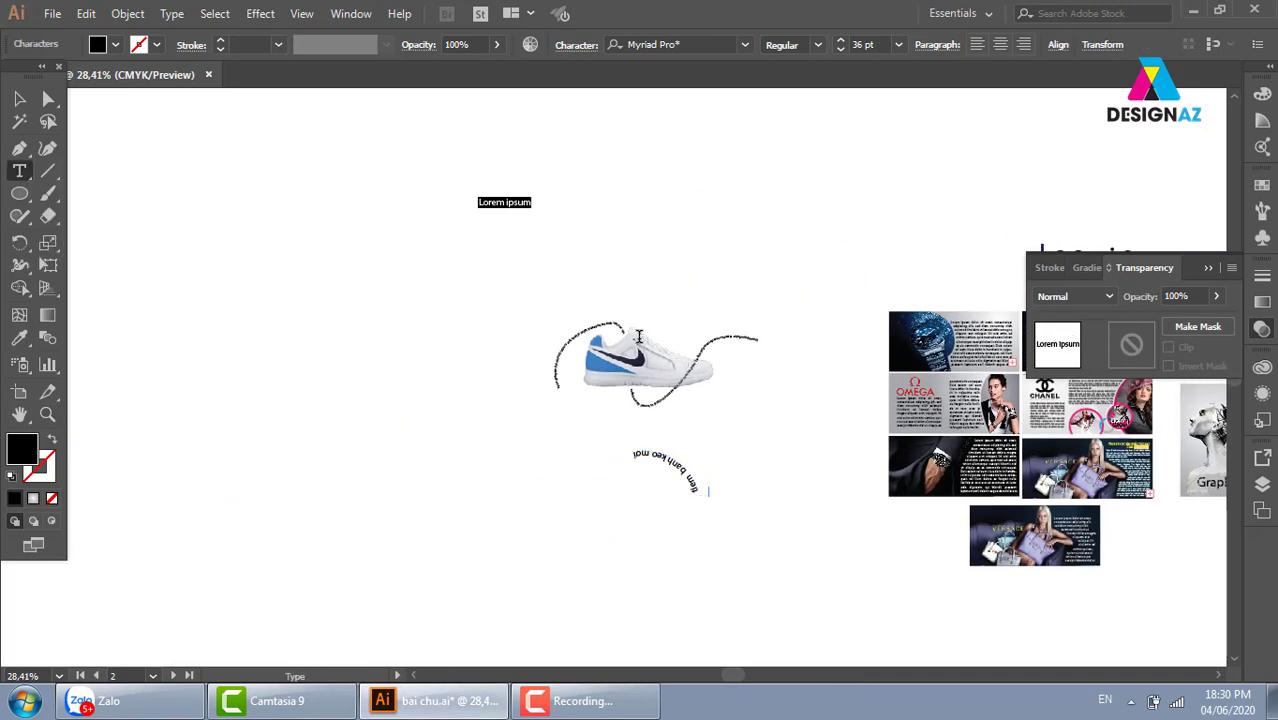
pyautogui.write('sfsdfdsfds')
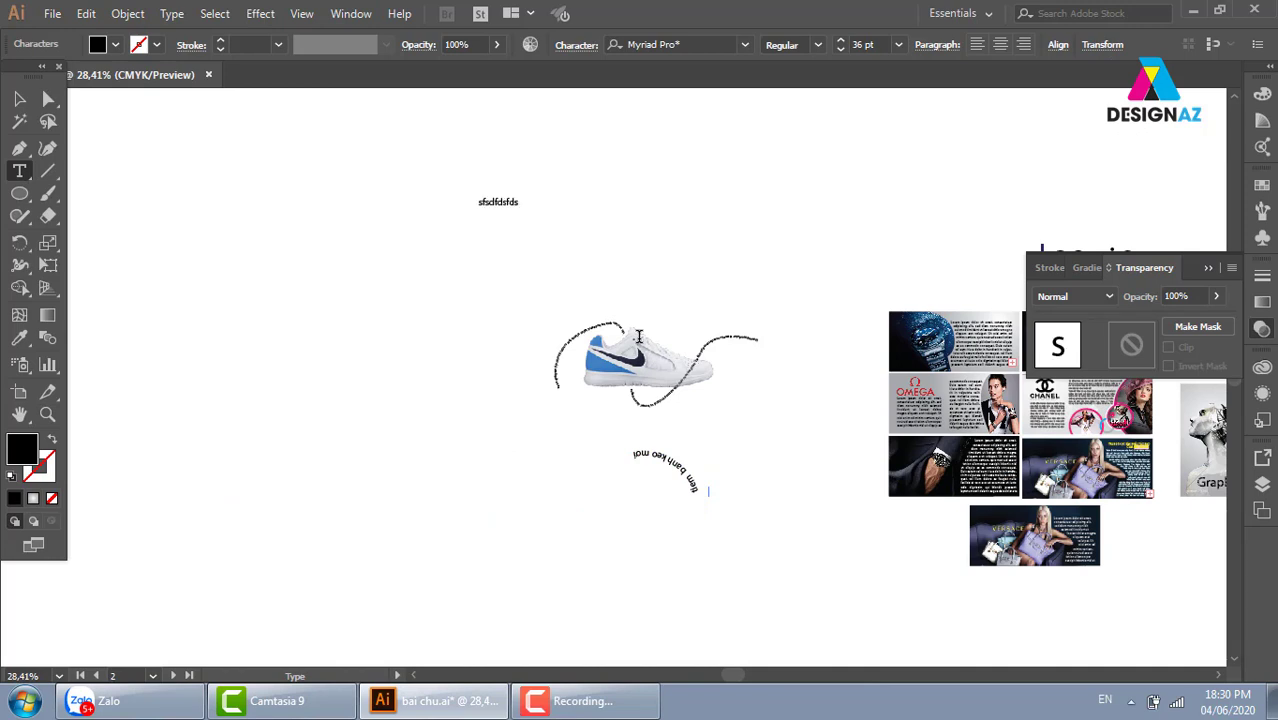
pyautogui.press('BackSpace')
pyautogui.press('BackSpace')
pyautogui.press('BackSpace')
pyautogui.click(20, 101)
pyautogui.click(28, 173)
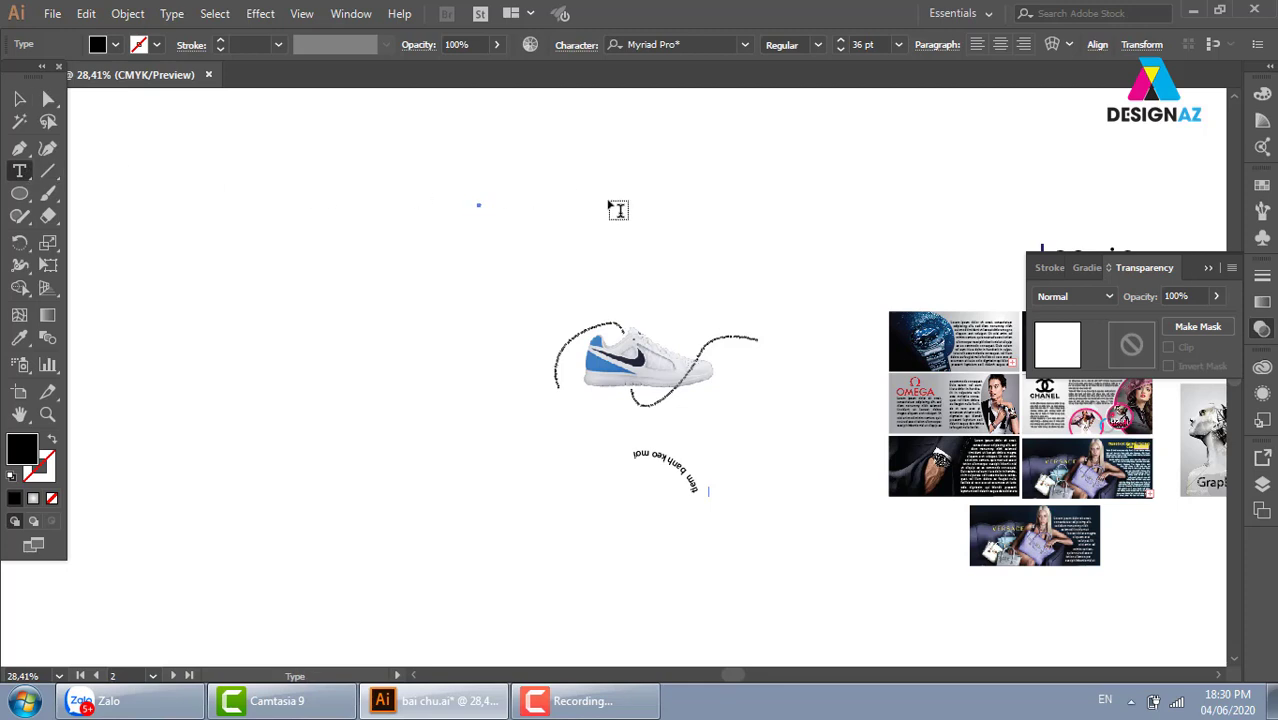
pyautogui.click(668, 207)
# Scale the Lorem ipsum text up to about 205.84 pt and reselect it
pyautogui.click(20, 98)
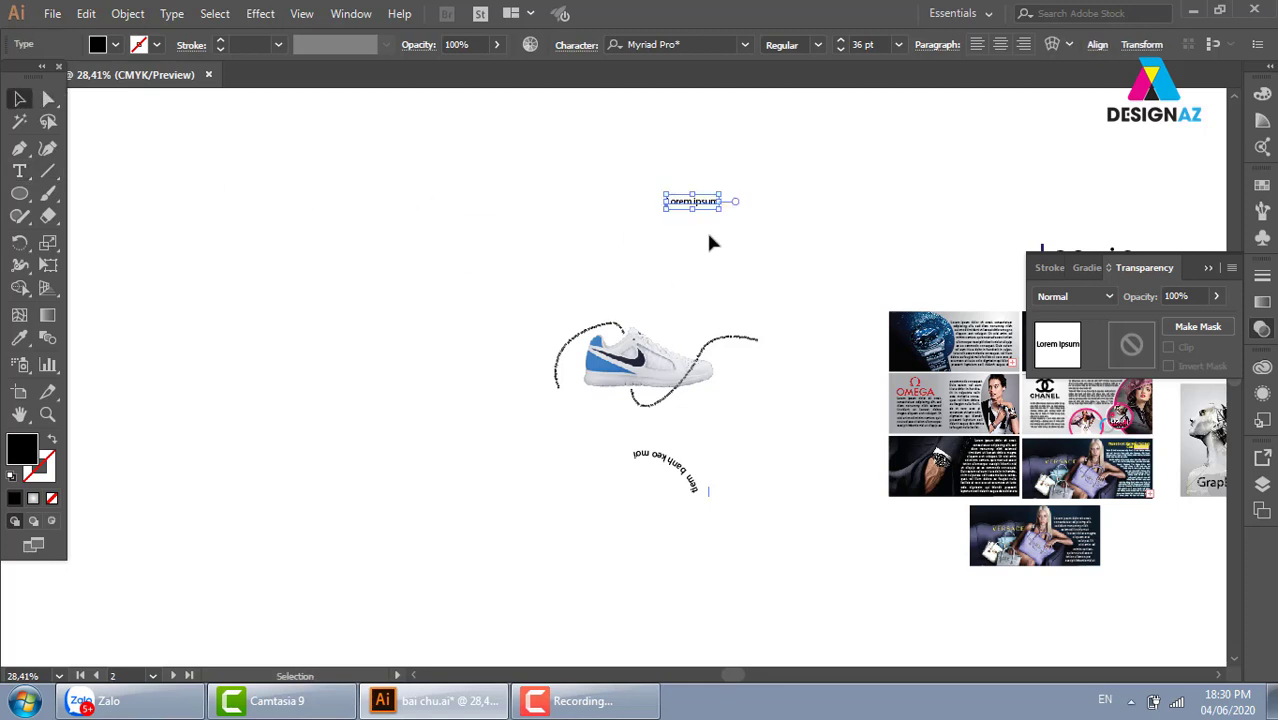
pyautogui.moveTo(719, 207); pyautogui.dragTo(966, 267)
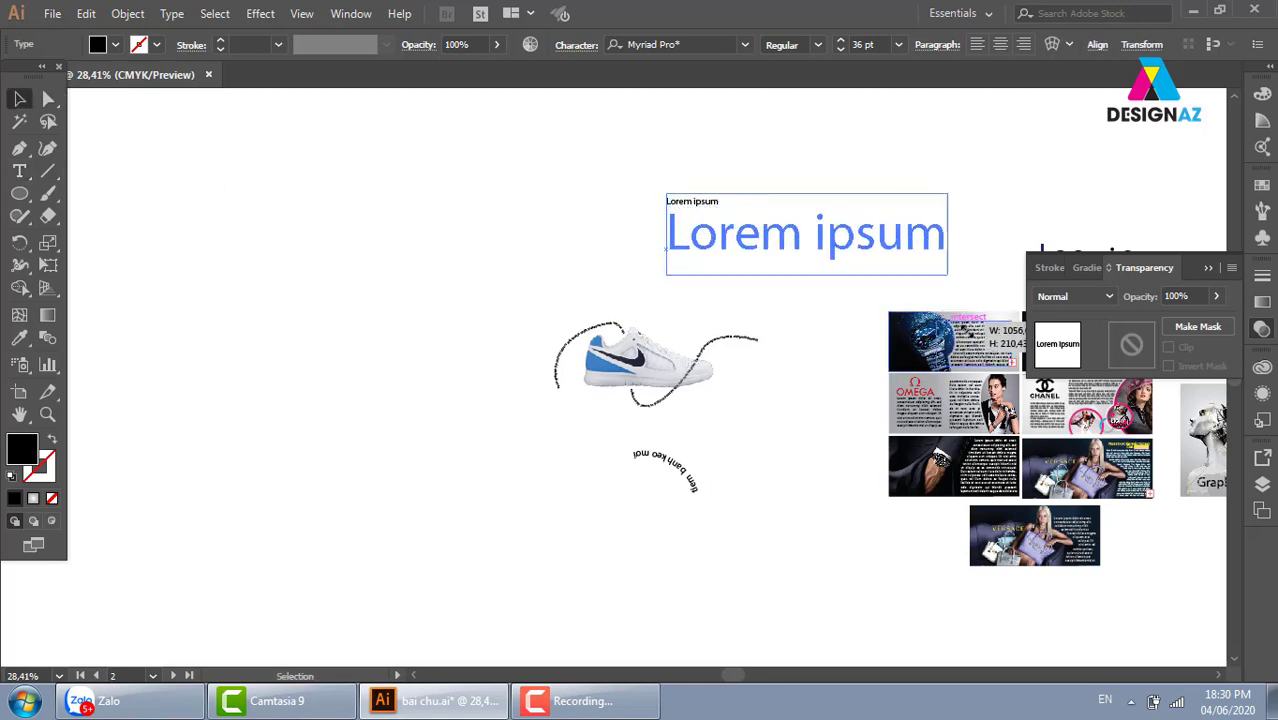
pyautogui.click(824, 282)
pyautogui.press('z')
pyautogui.moveTo(584, 177); pyautogui.dragTo(978, 348)
pyautogui.moveTo(803, 356); pyautogui.dragTo(816, 309)
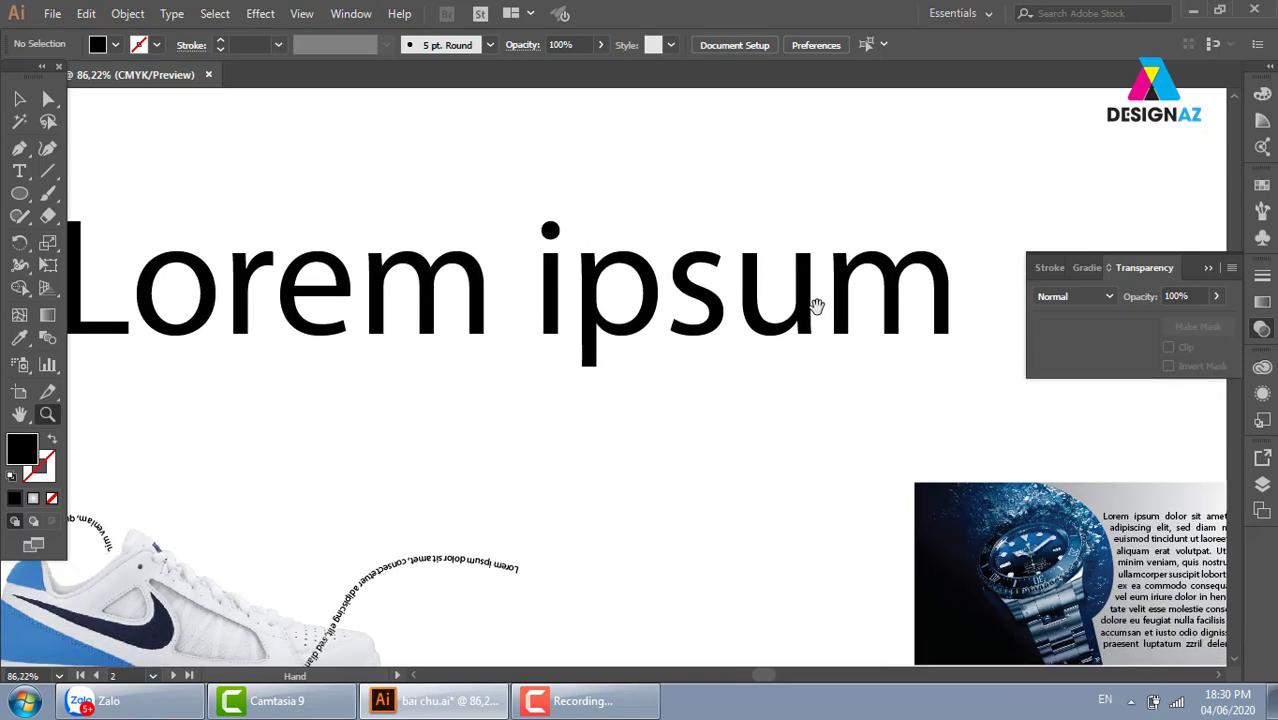
pyautogui.click(19, 98)
pyautogui.click(559, 264)
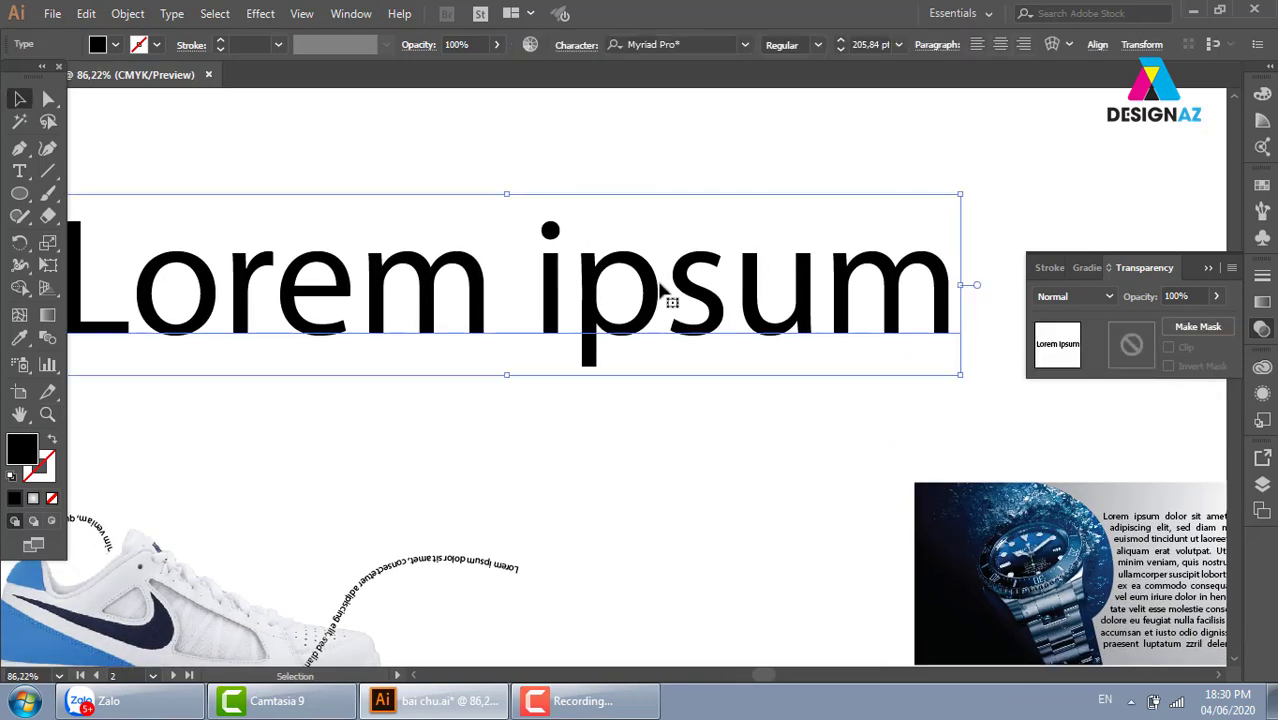
pyautogui.click(1053, 46)
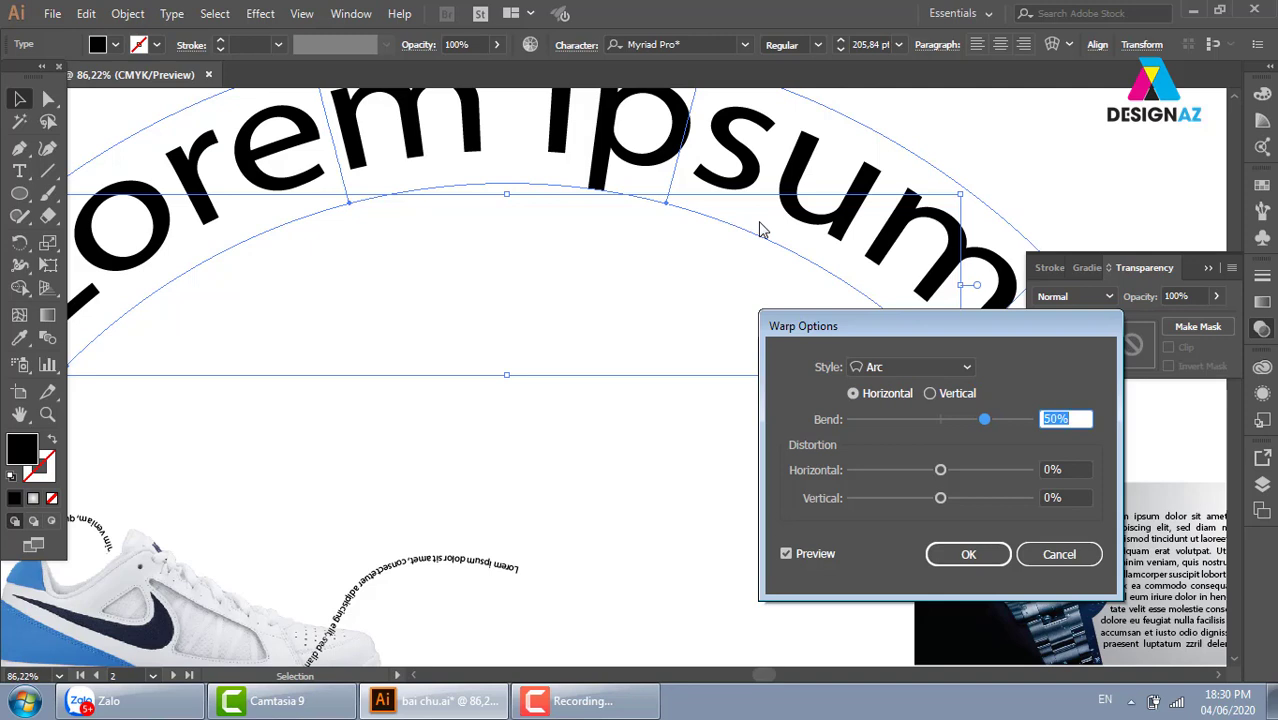
pyautogui.moveTo(984, 420)
pyautogui.mouseDown()
pyautogui.moveTo(913, 422)
pyautogui.moveTo(990, 420)
pyautogui.mouseUp()
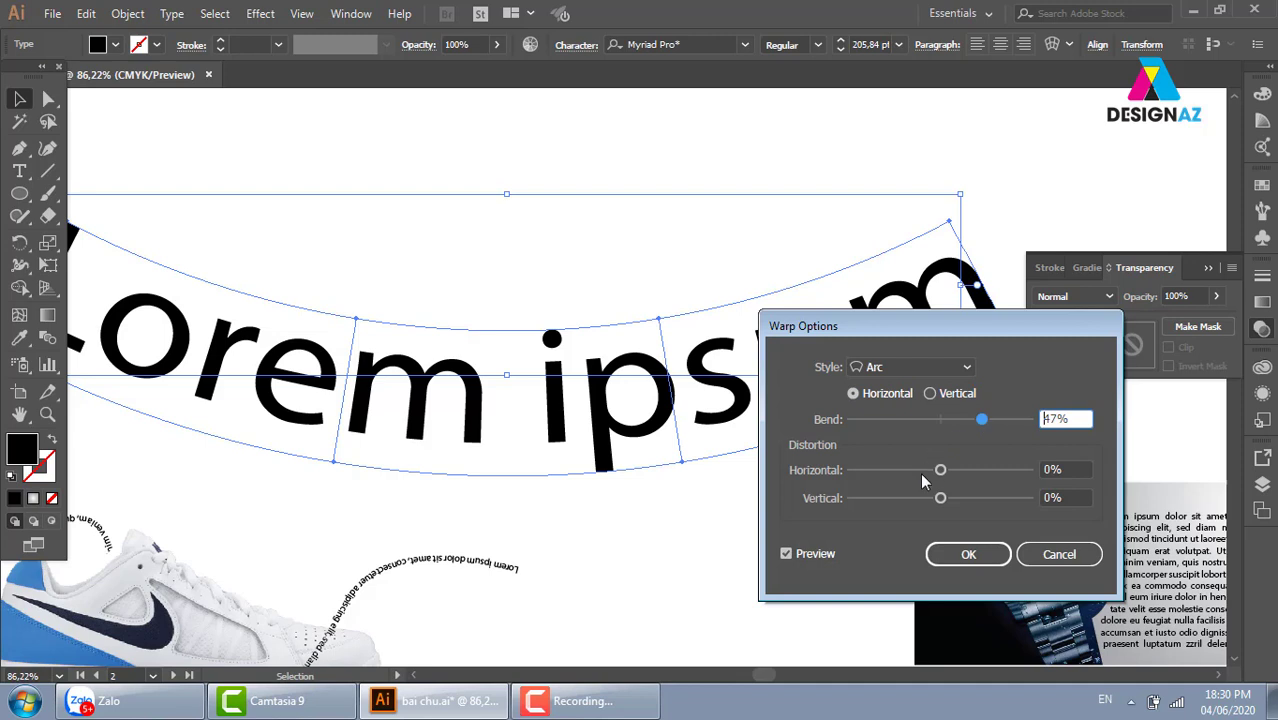
pyautogui.click(958, 368)
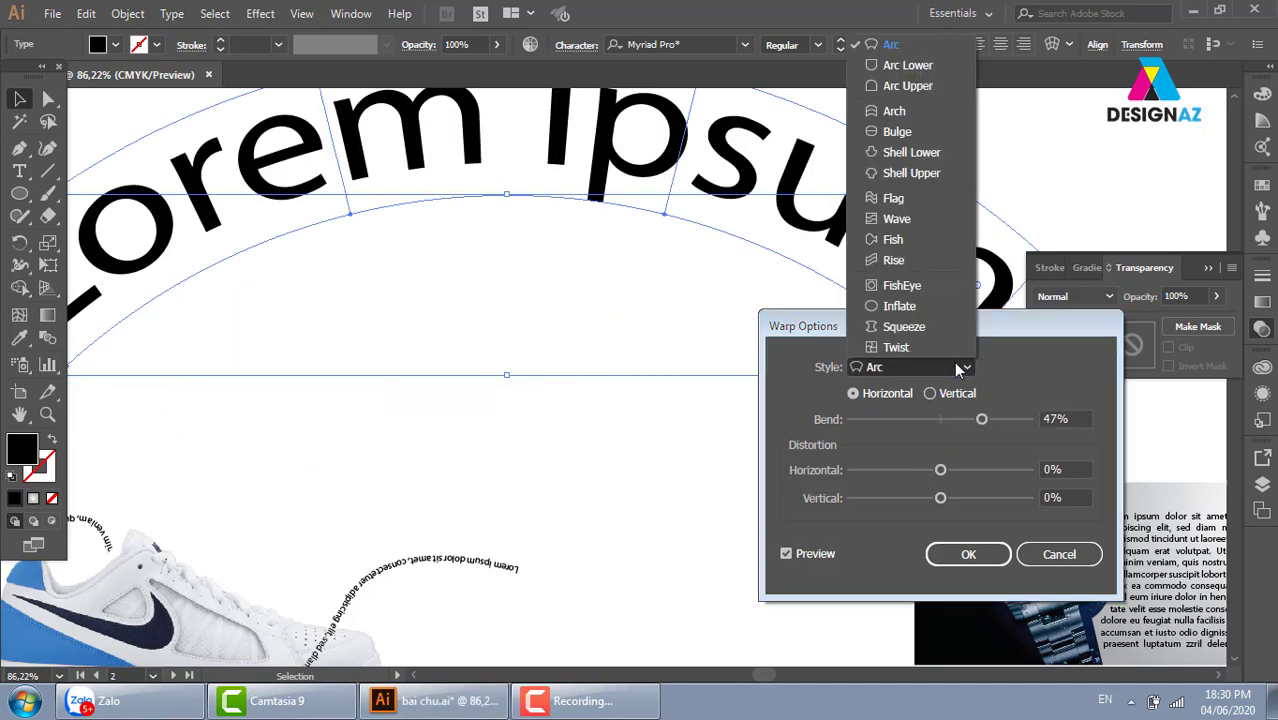
pyautogui.click(893, 111)
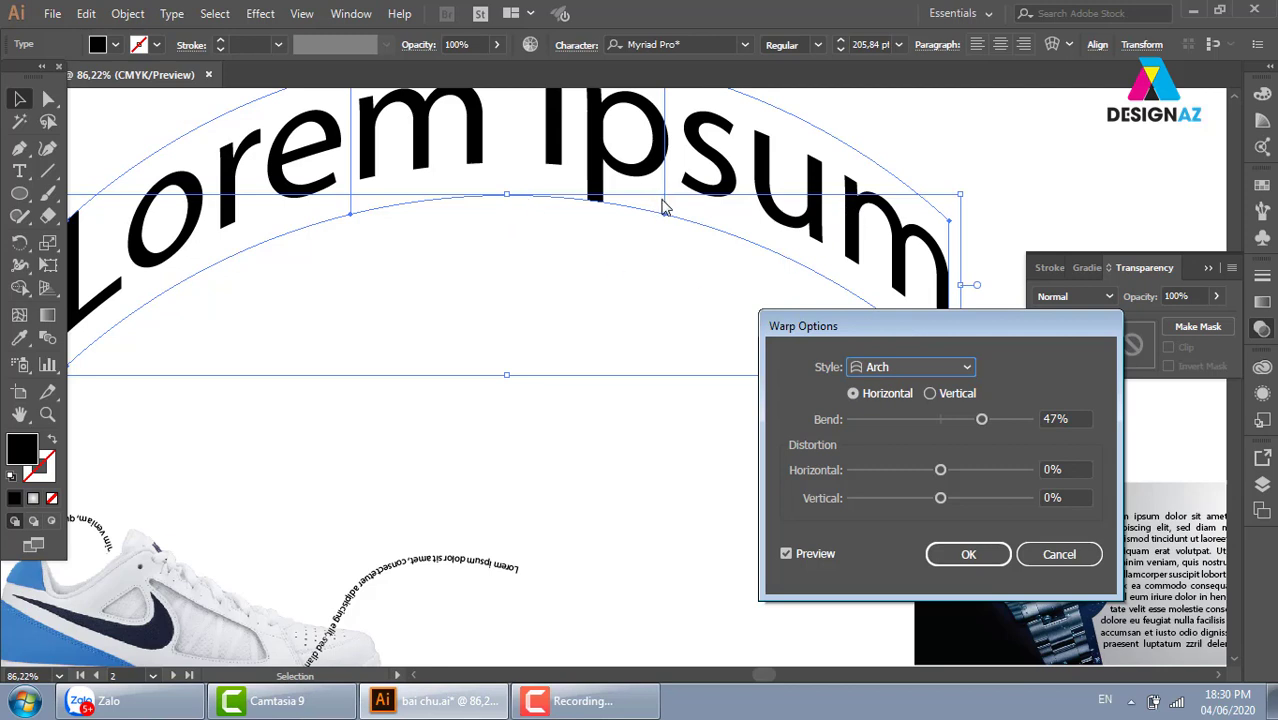
pyautogui.click(972, 556)
pyautogui.hotkey('ctrl', '-')
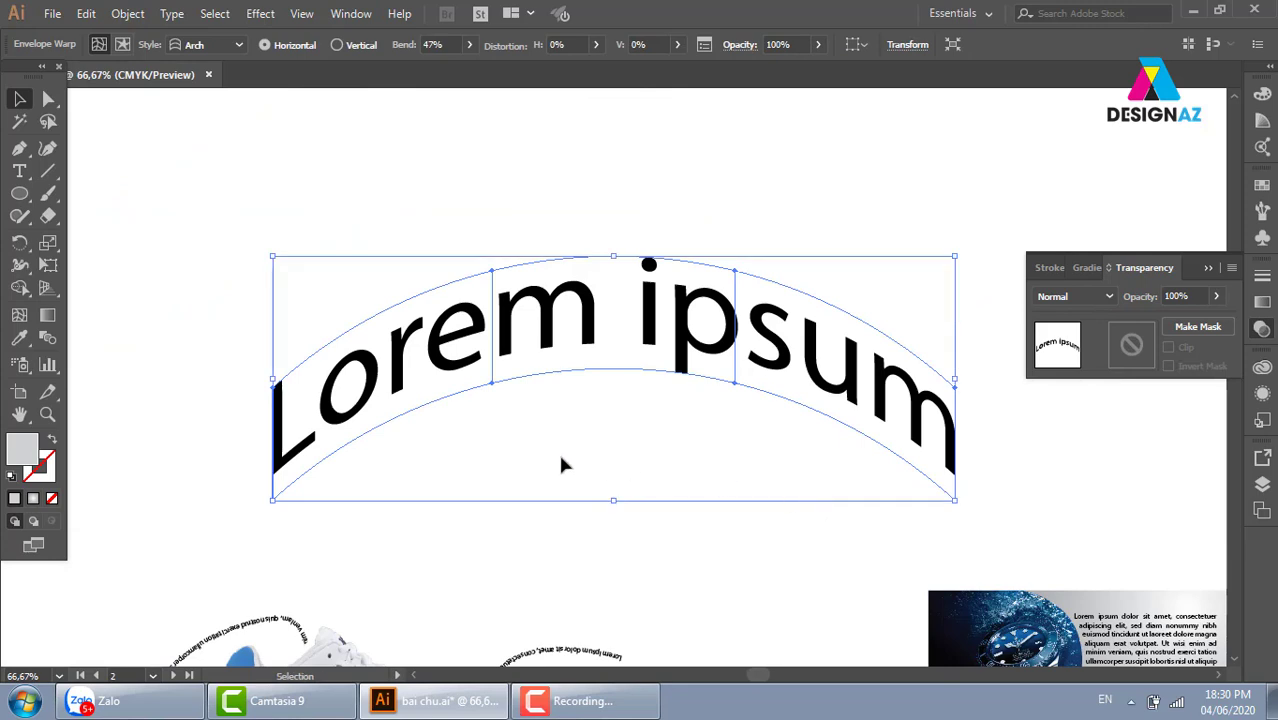
pyautogui.hotkey('ctrl', 'z')
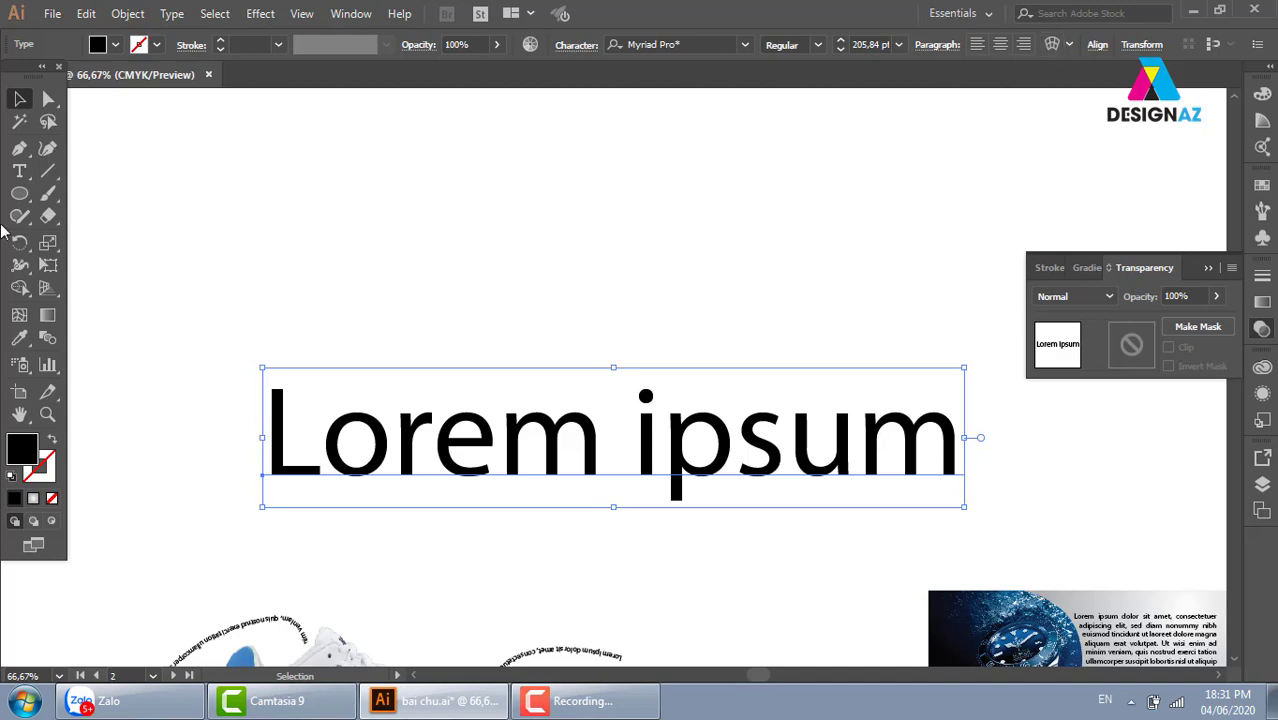
# Move the large Lorem ipsum text higher on the artboard and delete all its characters
pyautogui.click(485, 220)
pyautogui.moveTo(580, 462); pyautogui.dragTo(574, 358)
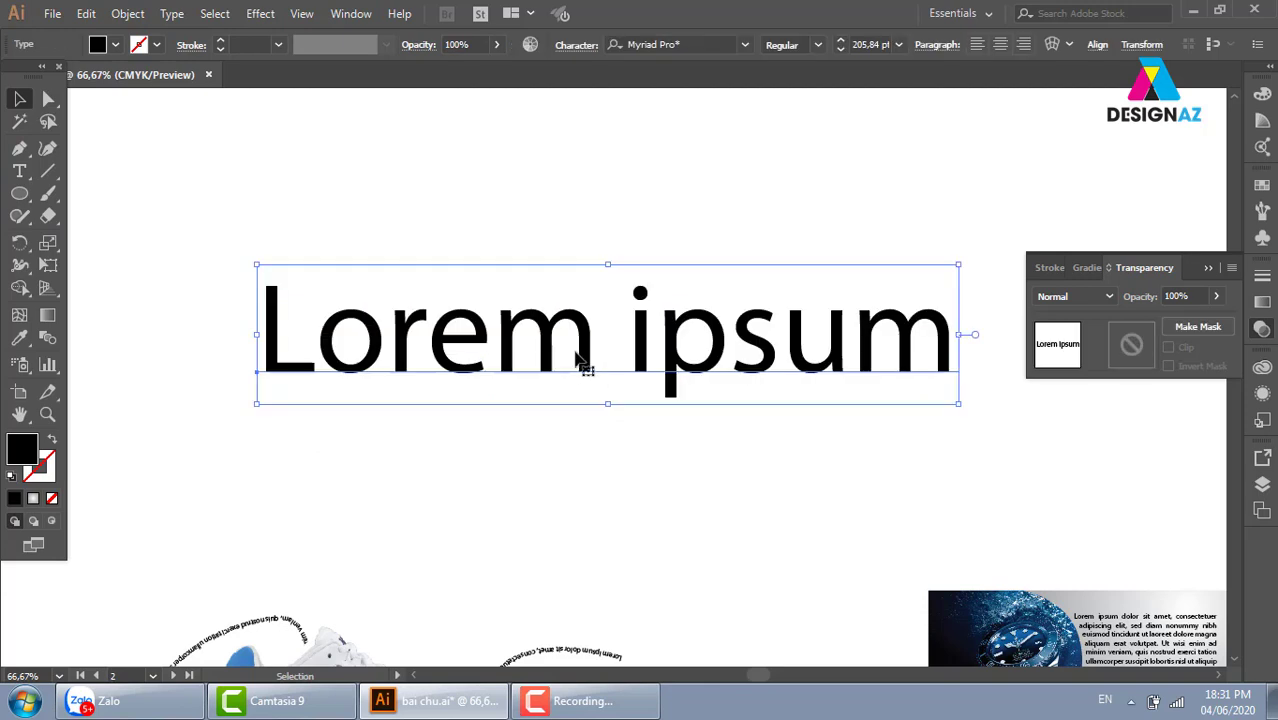
pyautogui.press('t')
pyautogui.moveTo(262, 330); pyautogui.dragTo(985, 341)
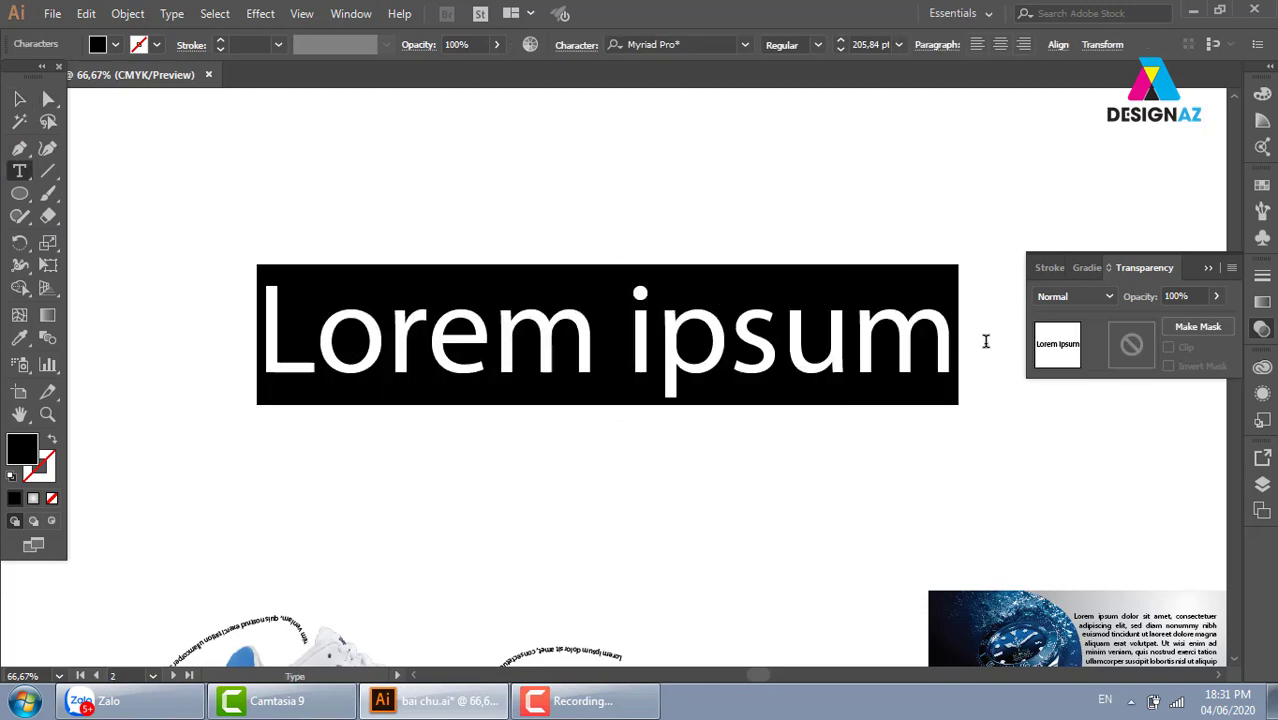
pyautogui.press('BackSpace')
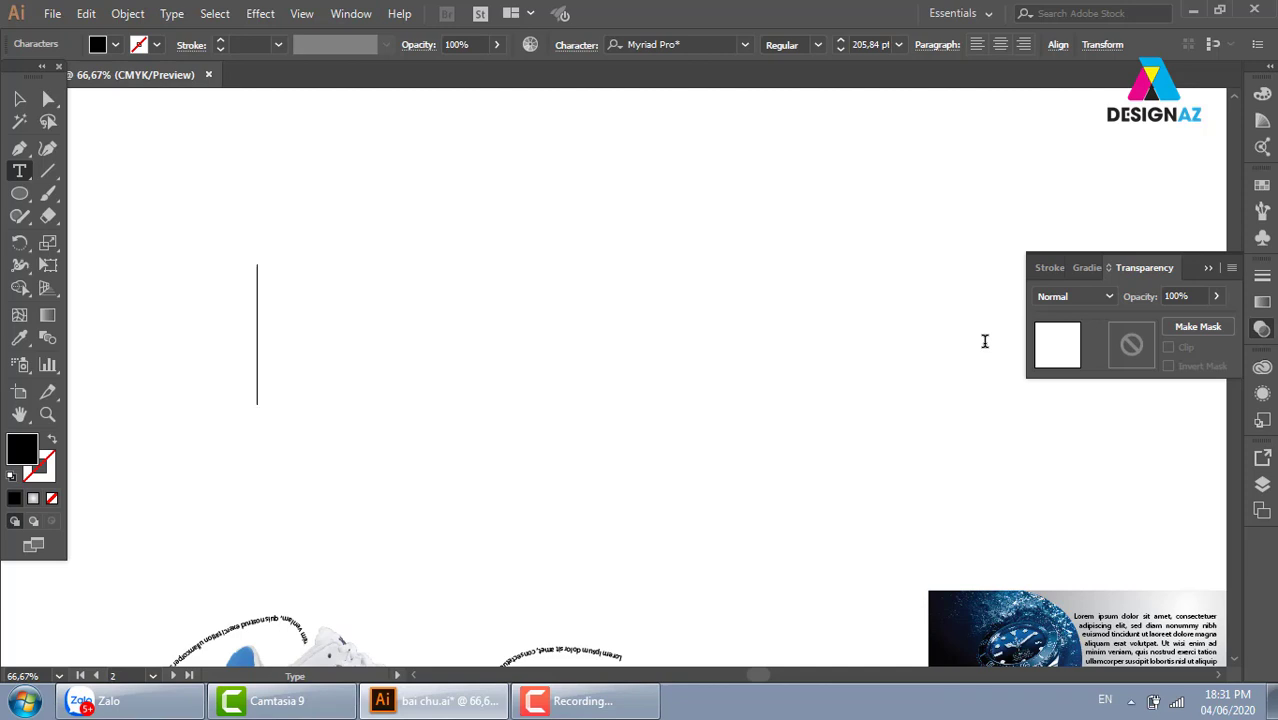
# Type a person's full name as the new 205.84 pt Myriad Pro text and select it
pyautogui.write('Iưu')
pyautogui.write(' k')
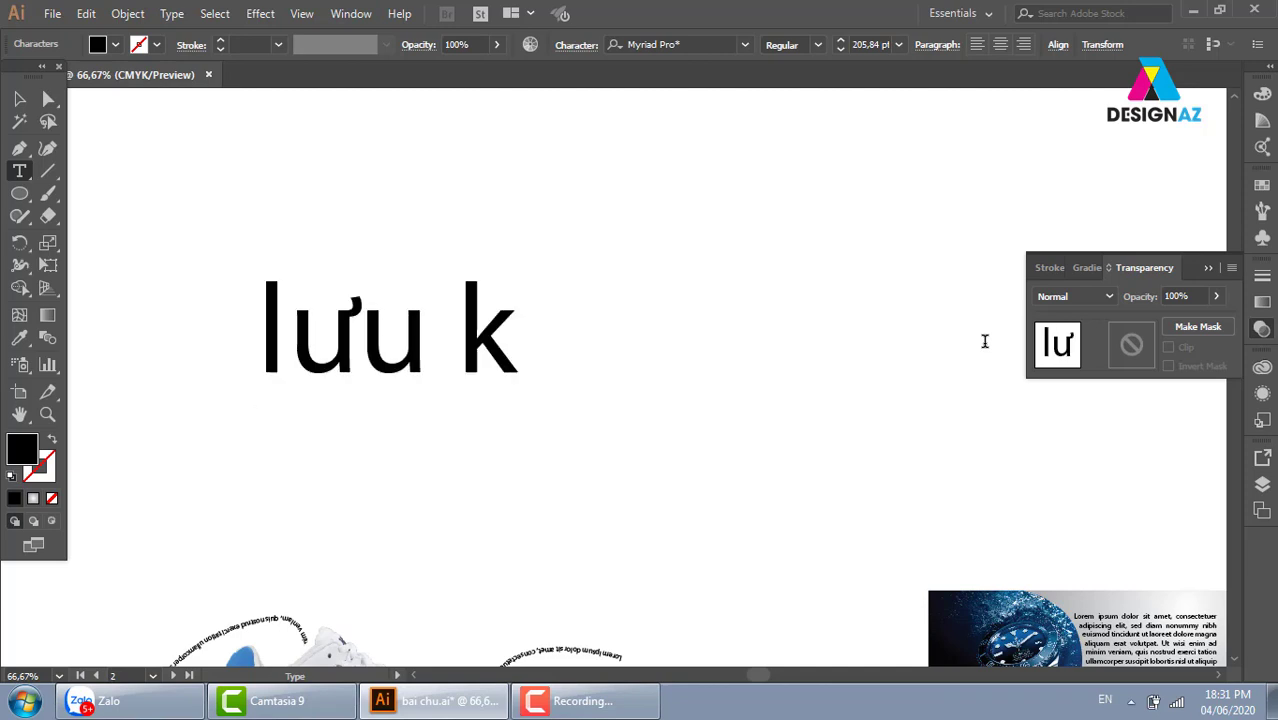
pyautogui.write('im kh')
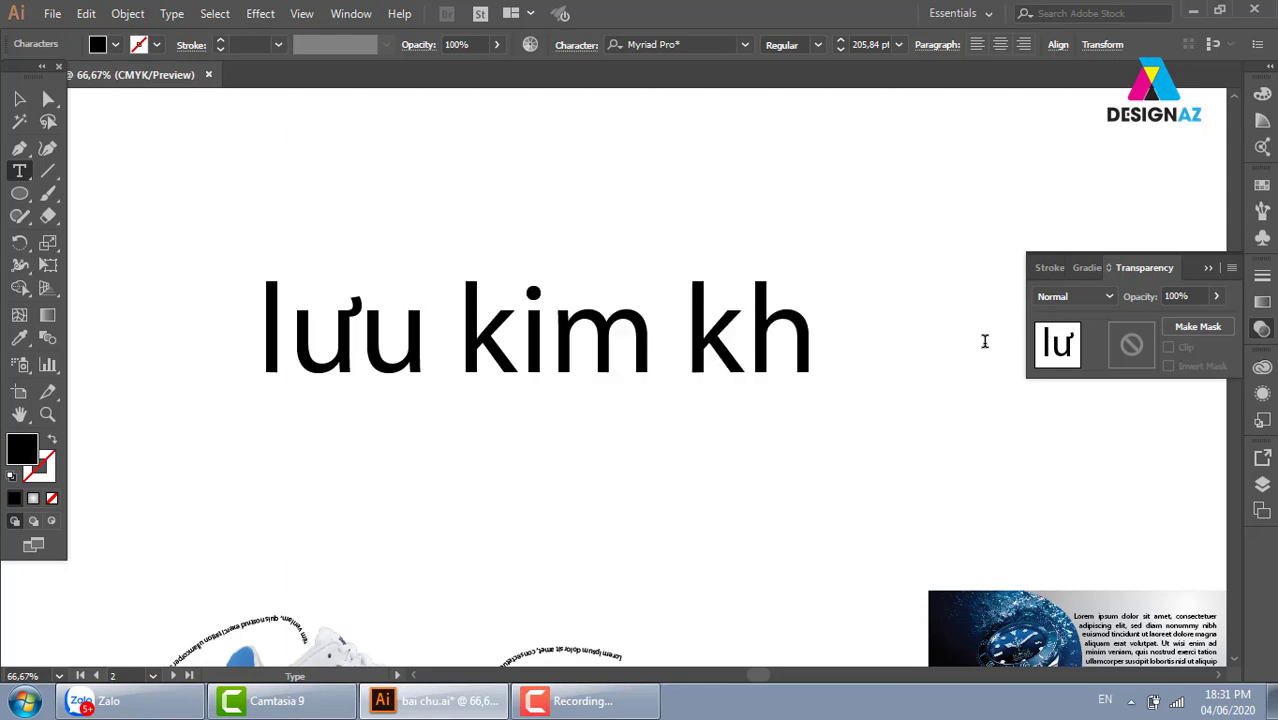
pyautogui.write('anh')
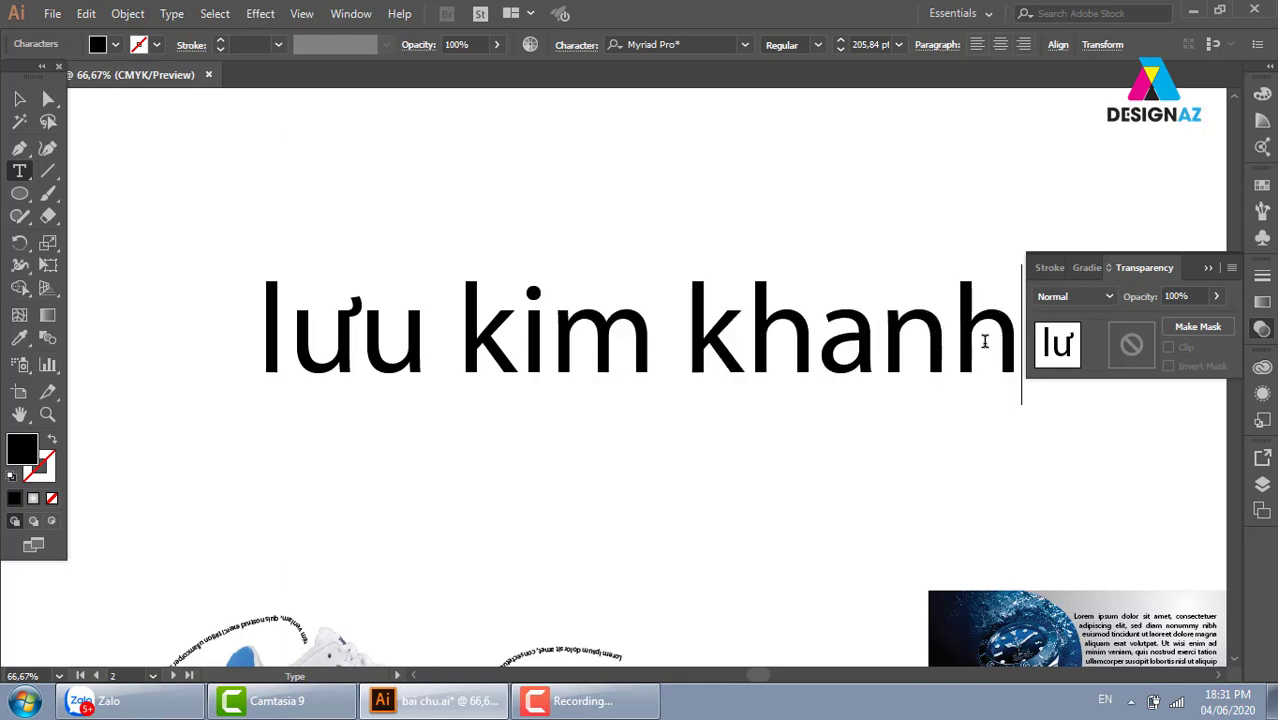
pyautogui.click(19, 98)
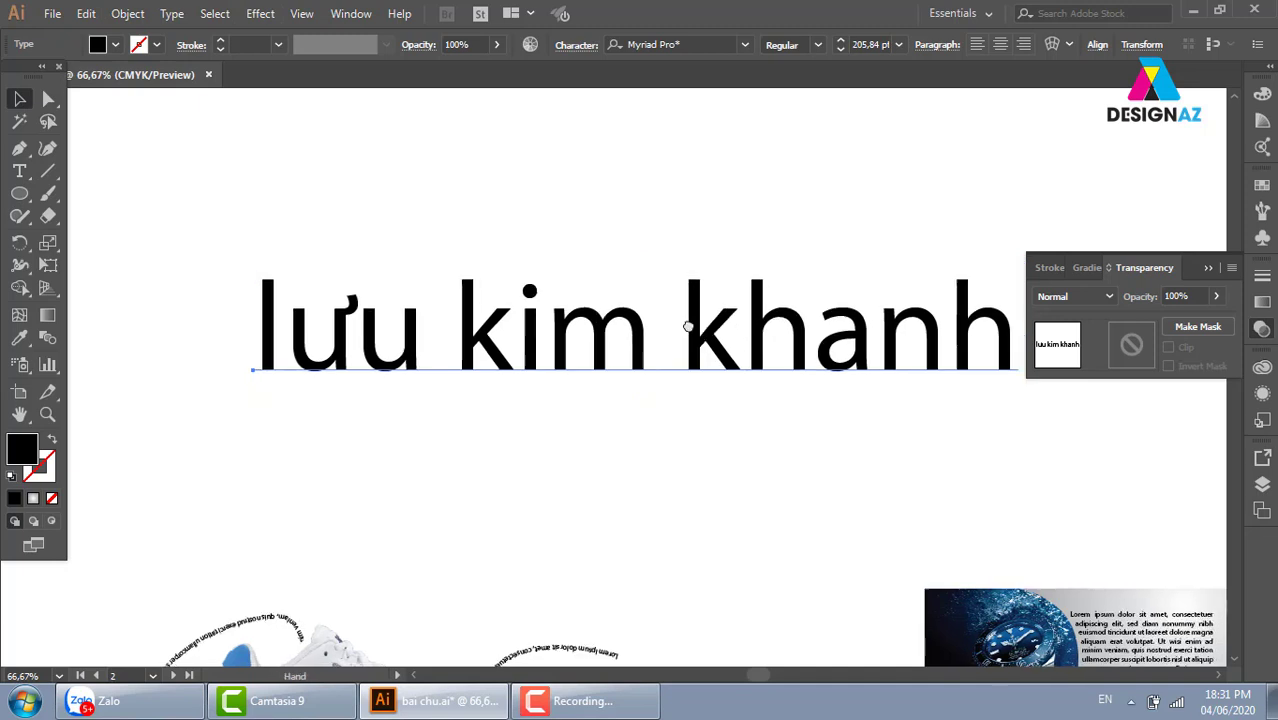
pyautogui.moveTo(800, 328)
pyautogui.mouseDown()
pyautogui.moveTo(662, 328)
pyautogui.moveTo(680, 332)
pyautogui.mouseUp()
pyautogui.click(735, 235)
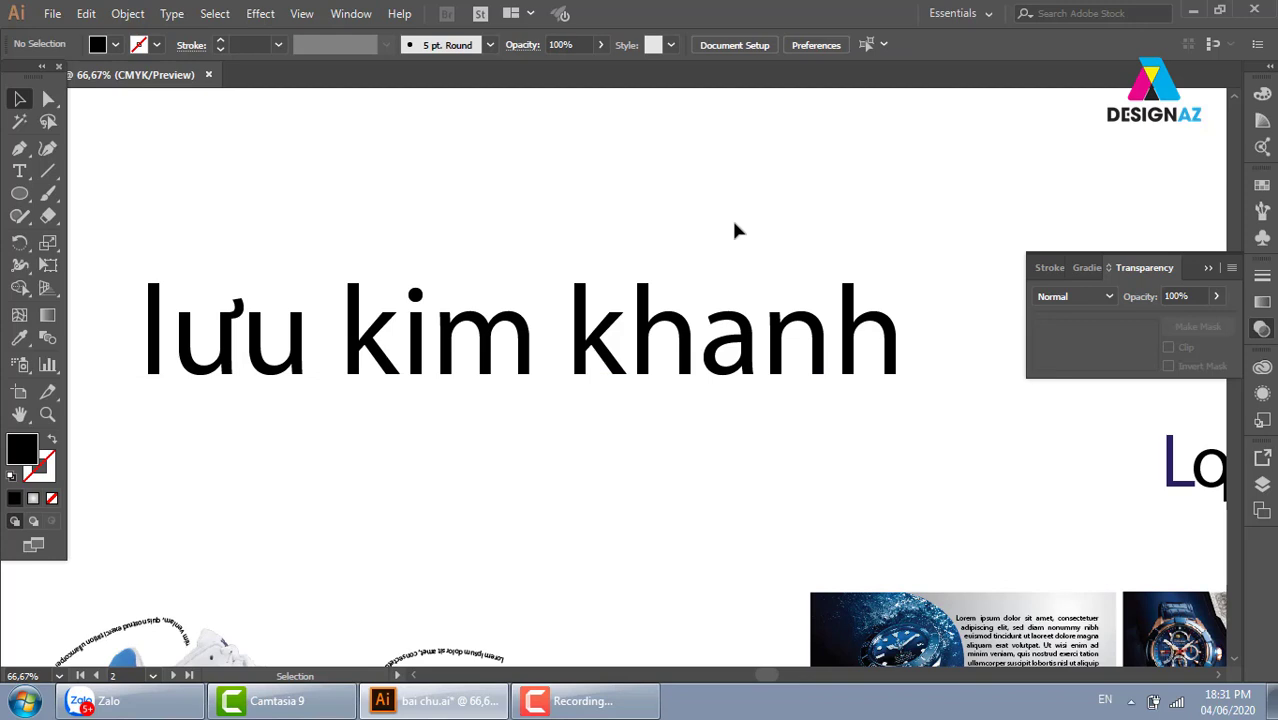
pyautogui.click(721, 326)
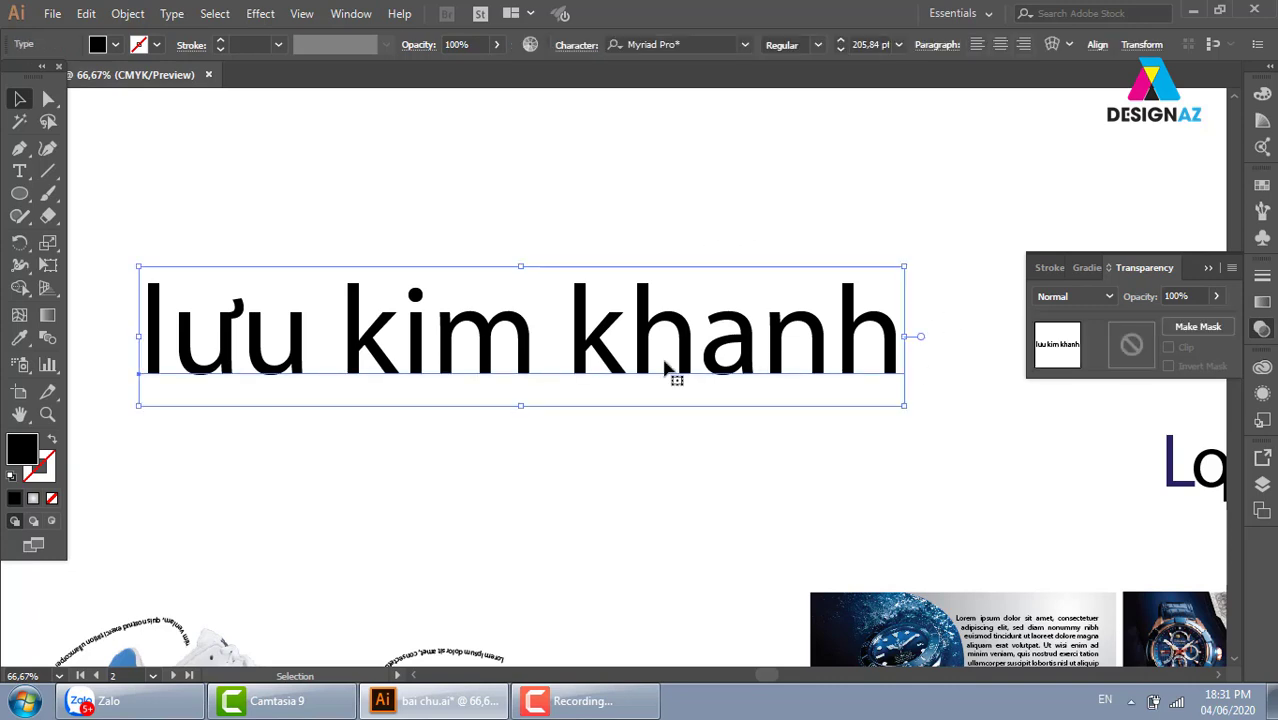
pyautogui.click(171, 14)
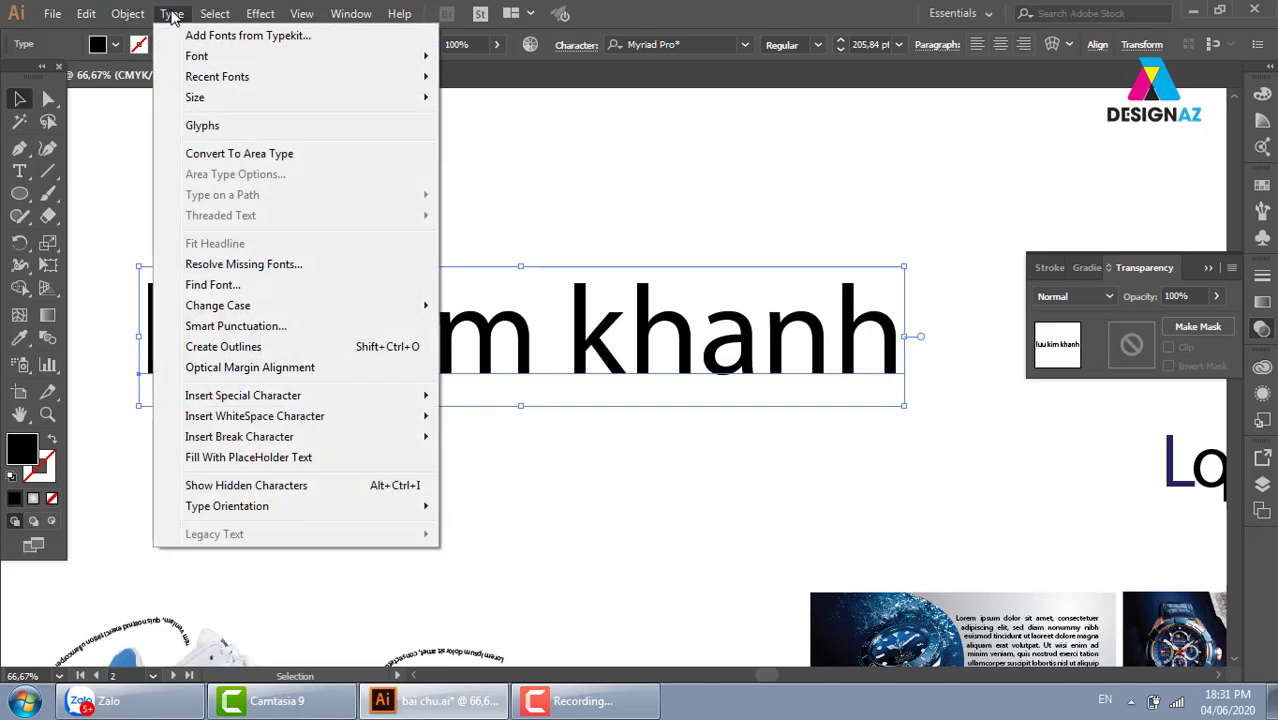
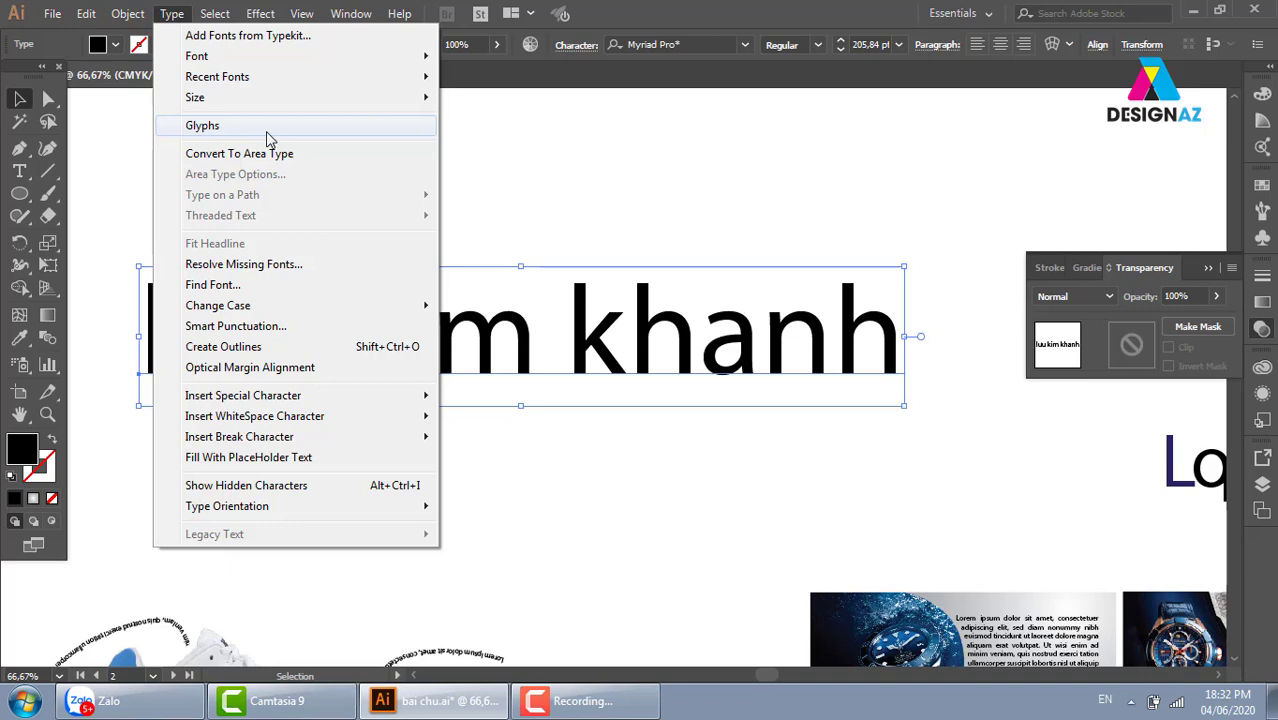
# Open the Glyphs panel for Myriad Pro and move it beside the text
pyautogui.click(268, 134)
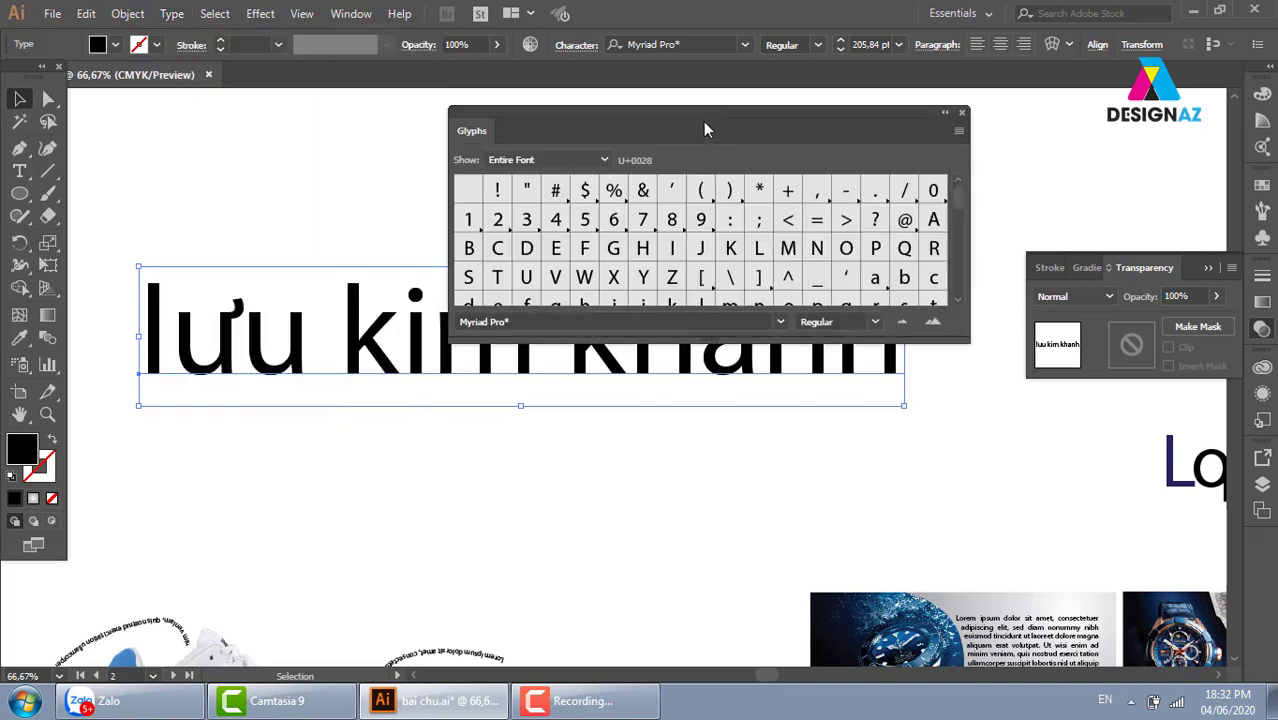
pyautogui.moveTo(703, 130); pyautogui.dragTo(876, 140)
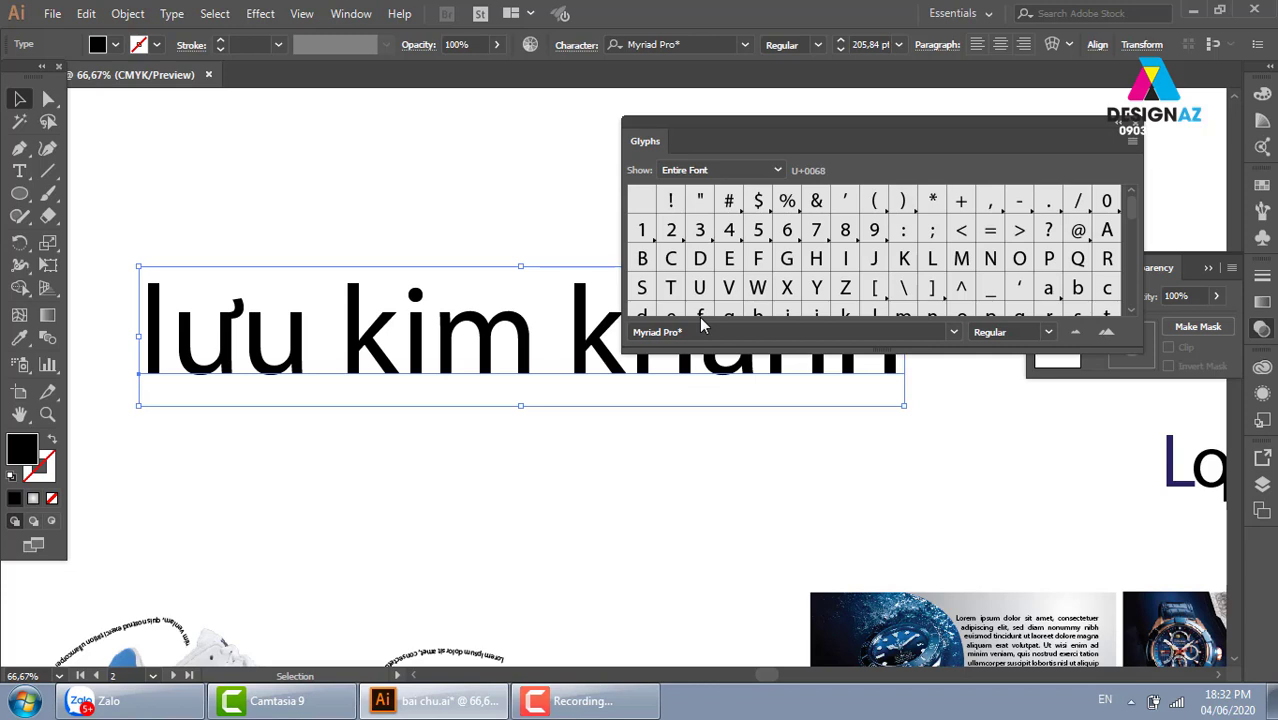
pyautogui.moveTo(549, 442)
pyautogui.mouseDown()
pyautogui.moveTo(527, 444)
pyautogui.moveTo(462, 516)
pyautogui.mouseUp()
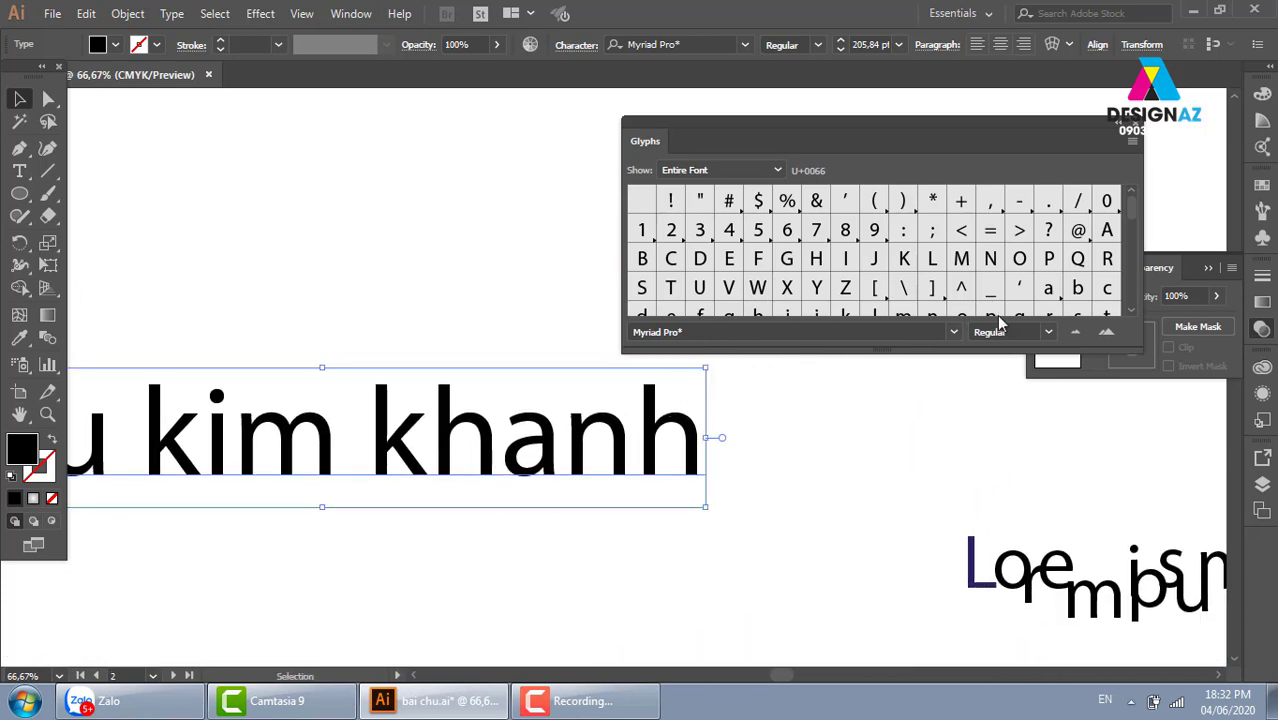
# Scroll through the Myriad Pro Regular glyphs and enlarge the panel to show more rows
pyautogui.click(1132, 311)
pyautogui.click(1133, 311)
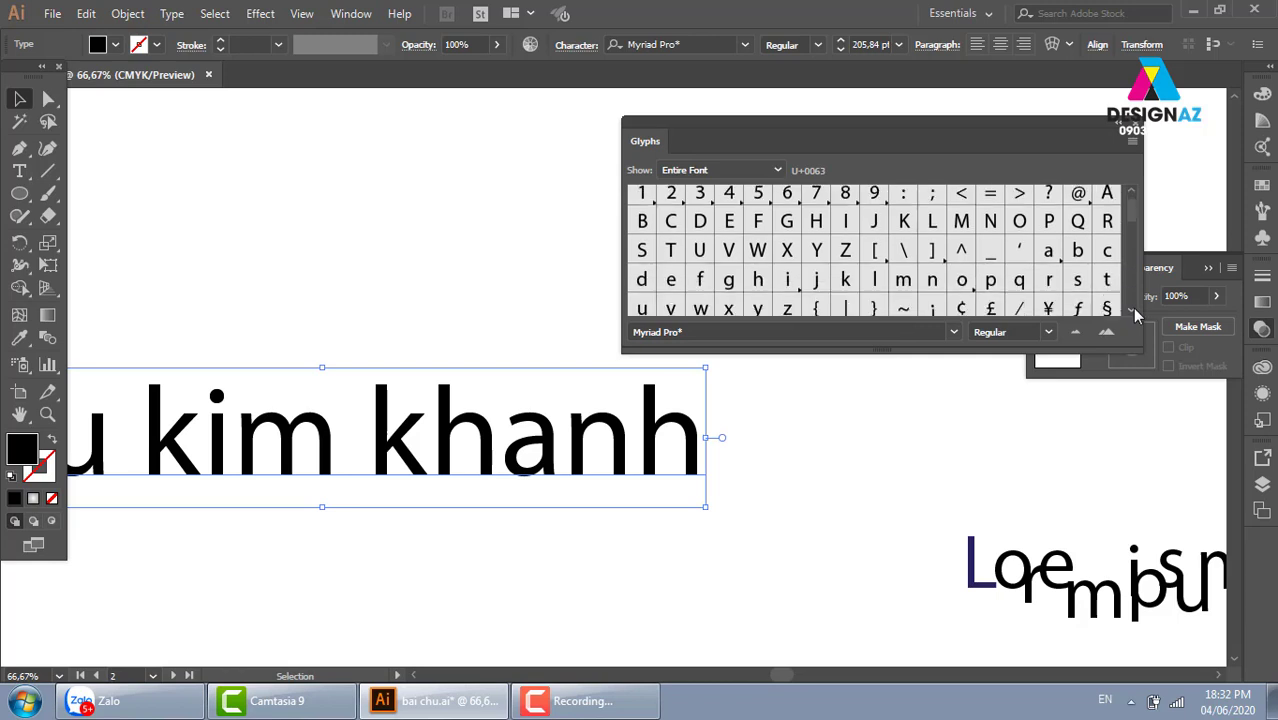
pyautogui.click(1133, 311)
pyautogui.click(1133, 311)
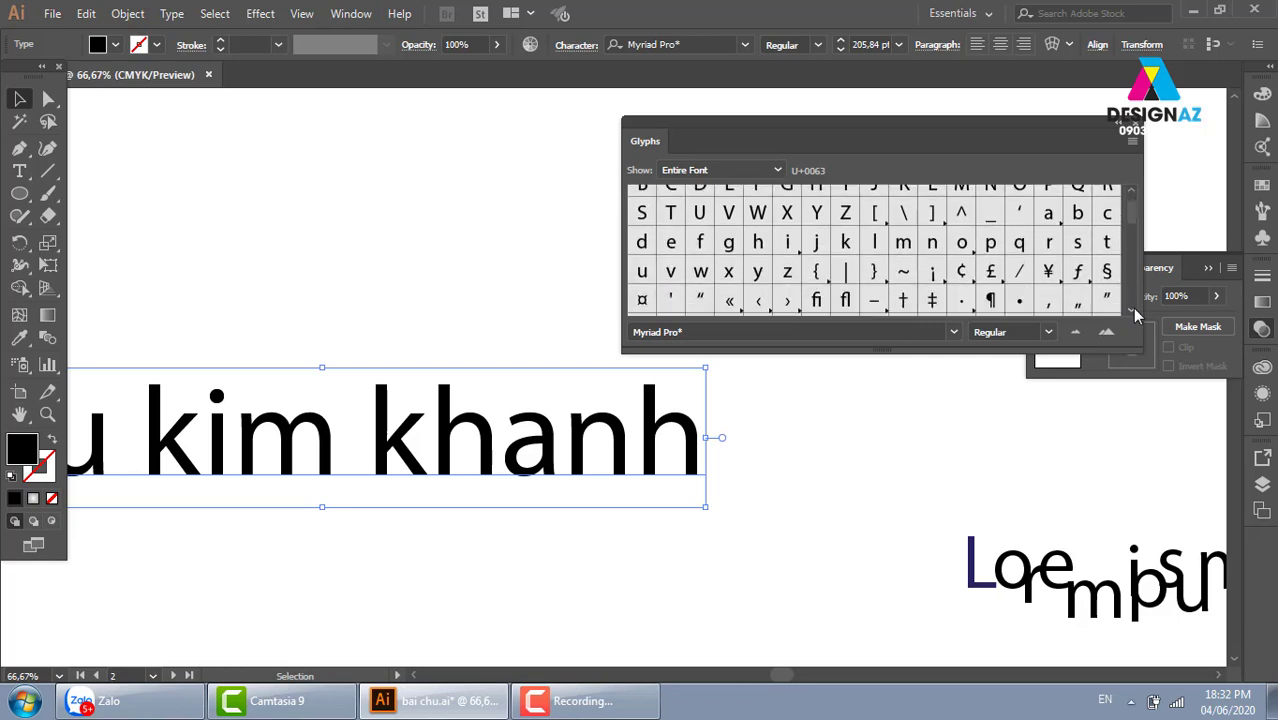
pyautogui.click(1133, 311)
pyautogui.click(1133, 311)
pyautogui.click(1134, 311)
pyautogui.click(1134, 310)
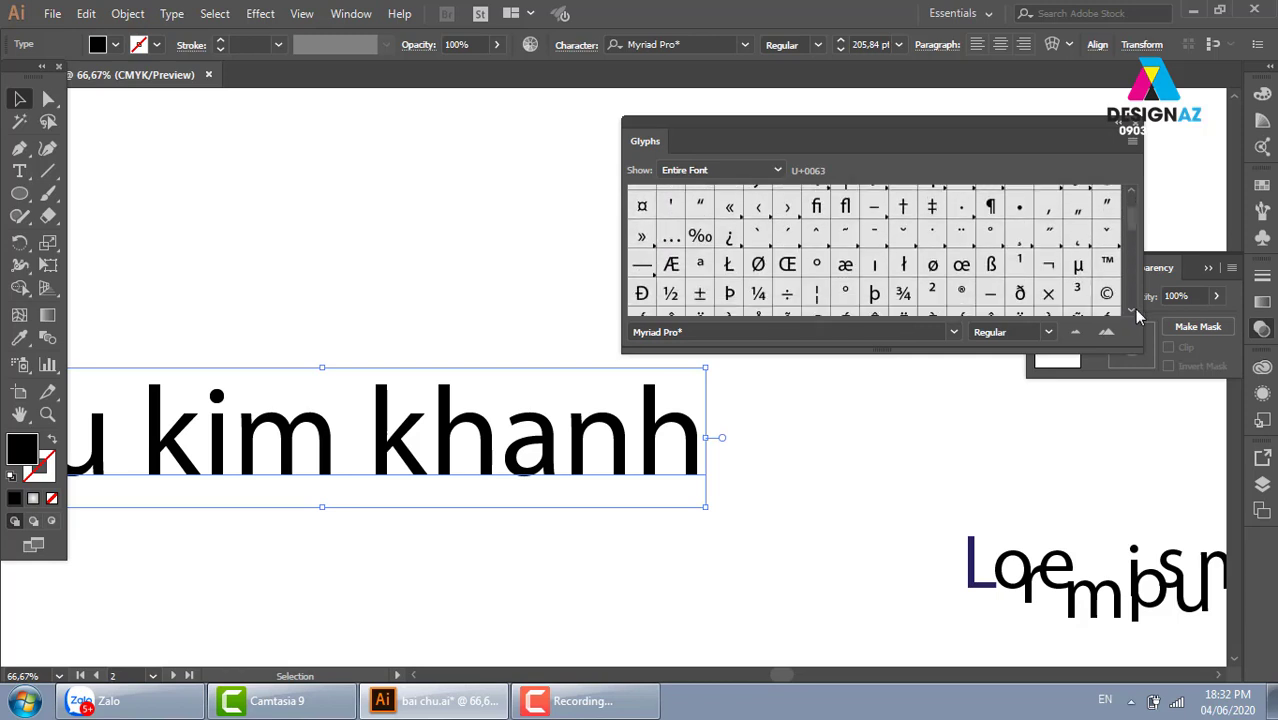
pyautogui.click(1134, 310)
pyautogui.click(1134, 311)
pyautogui.click(1134, 311)
pyautogui.click(1134, 311)
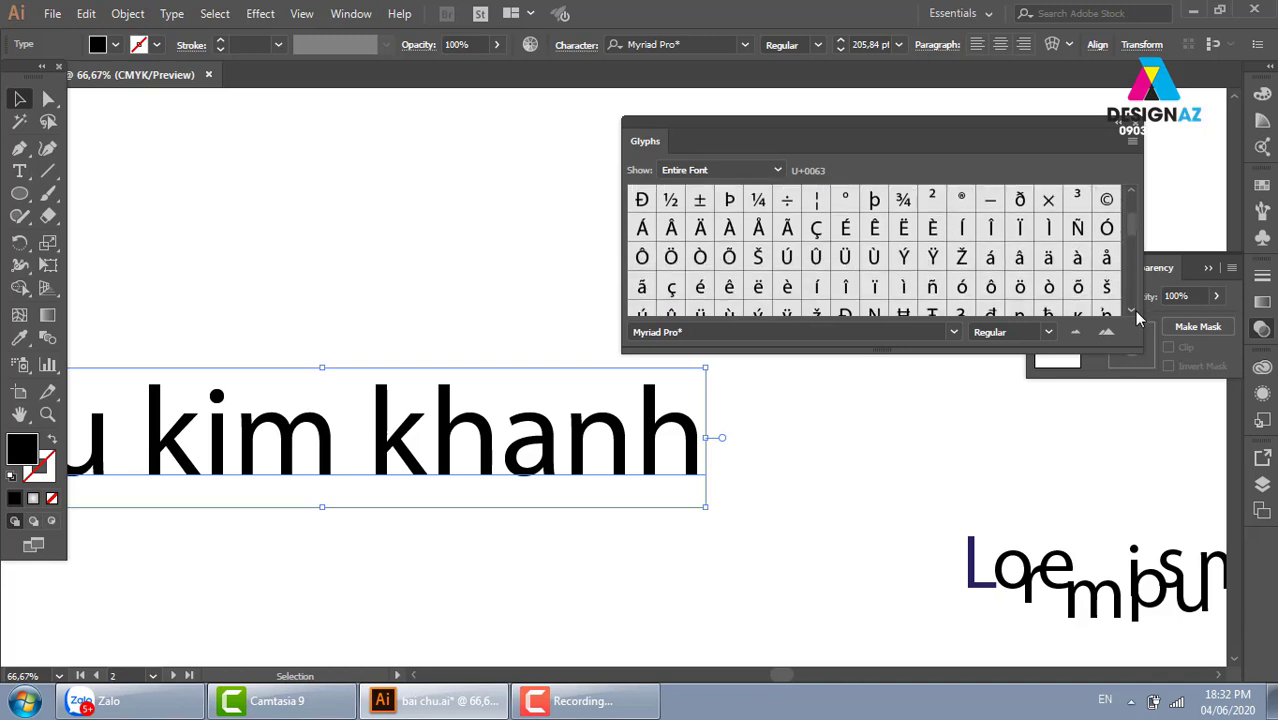
pyautogui.click(1134, 311)
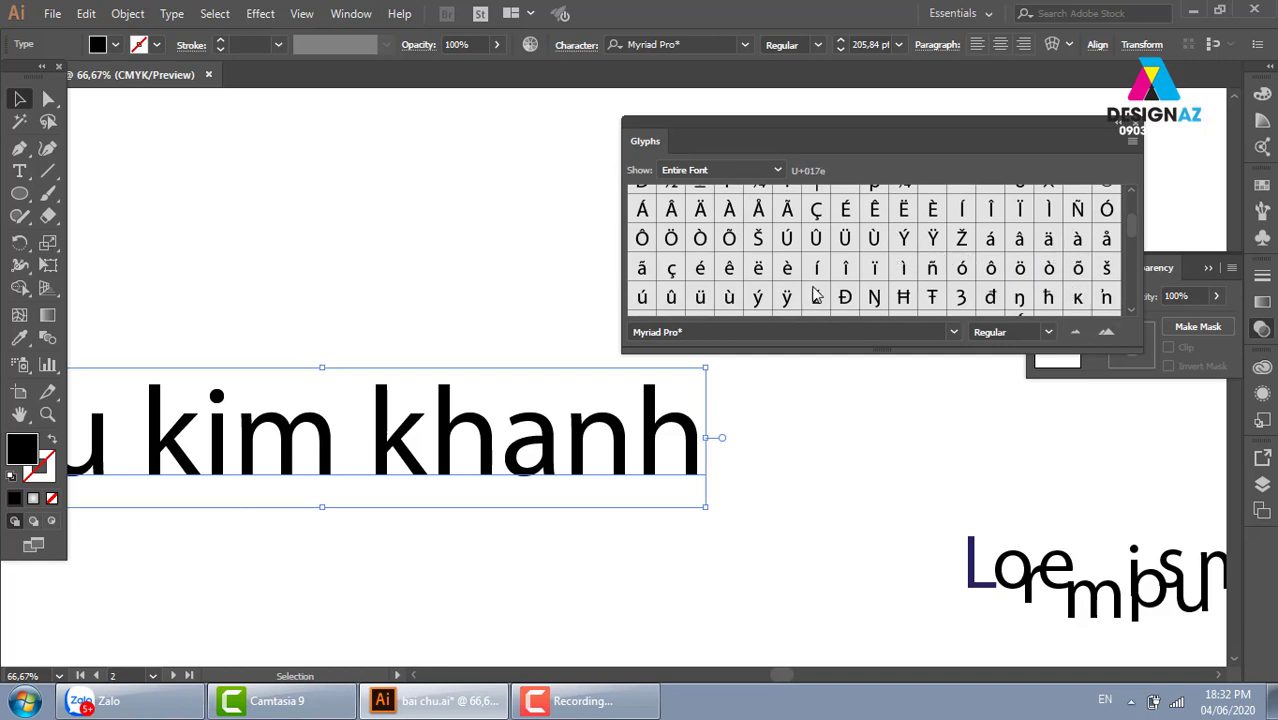
pyautogui.click(1132, 312)
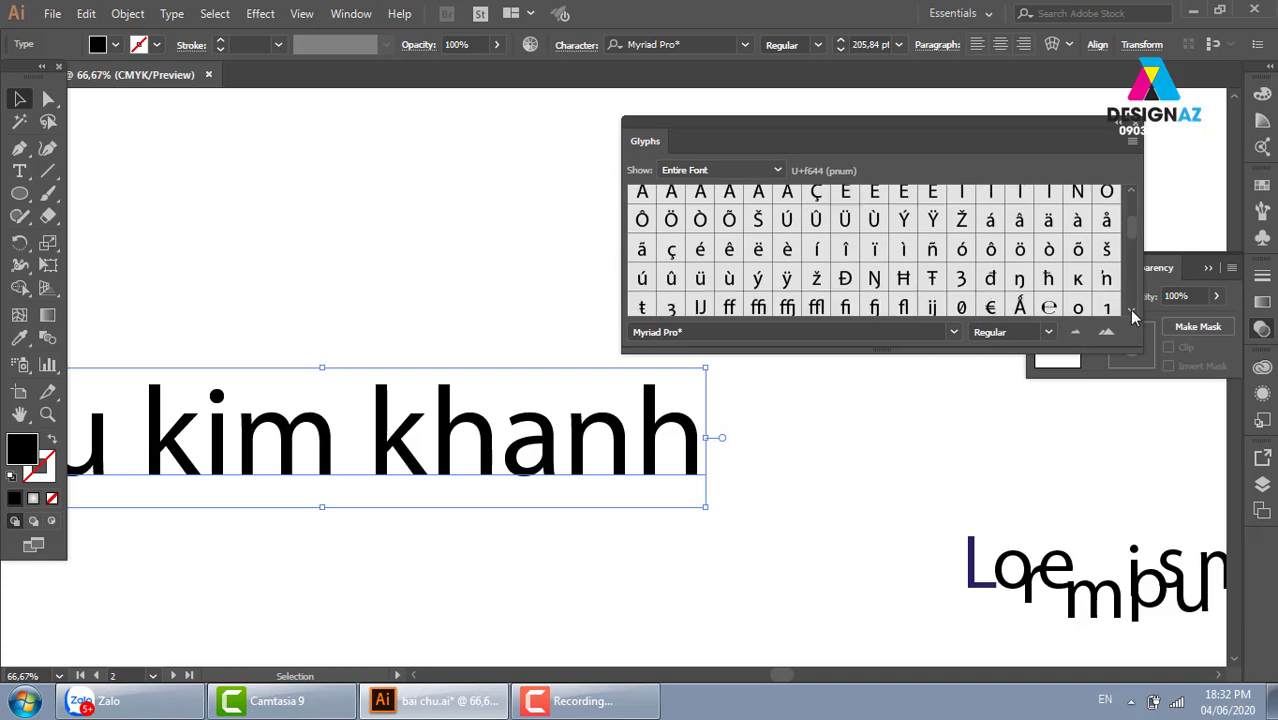
pyautogui.click(1132, 314)
pyautogui.click(1132, 314)
pyautogui.click(1132, 314)
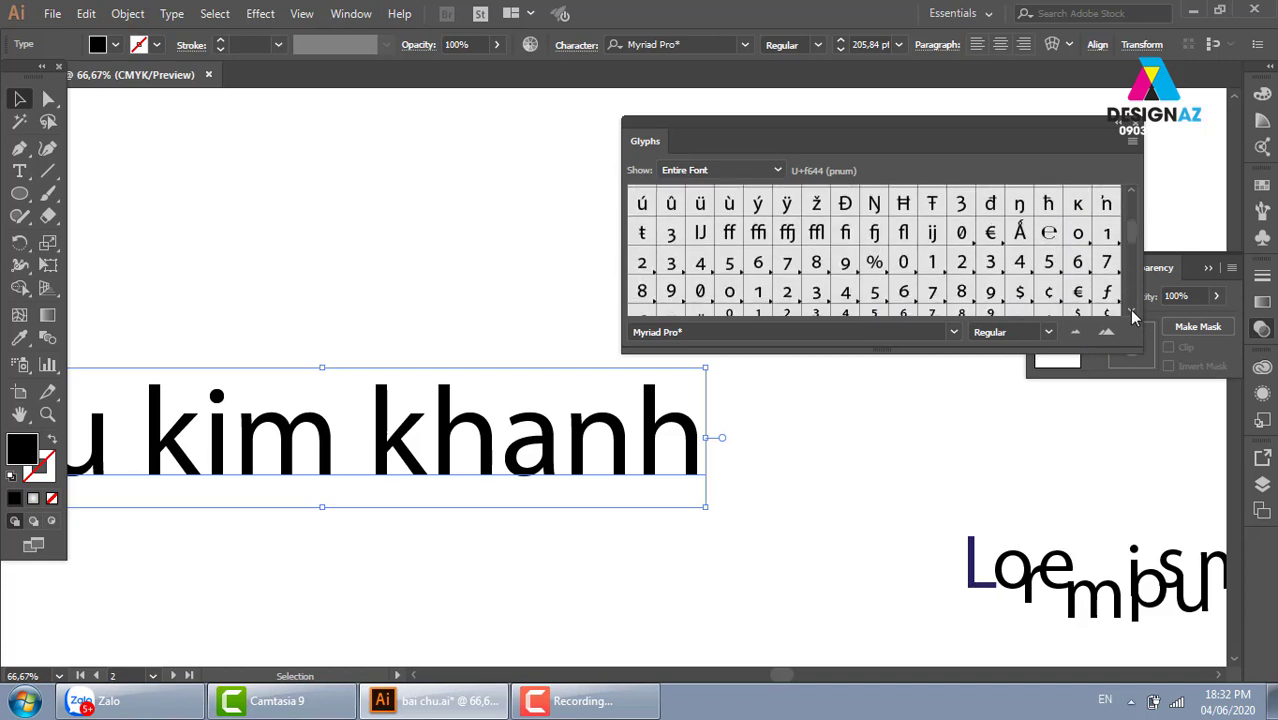
pyautogui.click(1132, 314)
pyautogui.click(1132, 314)
pyautogui.click(1132, 314)
pyautogui.click(1132, 314)
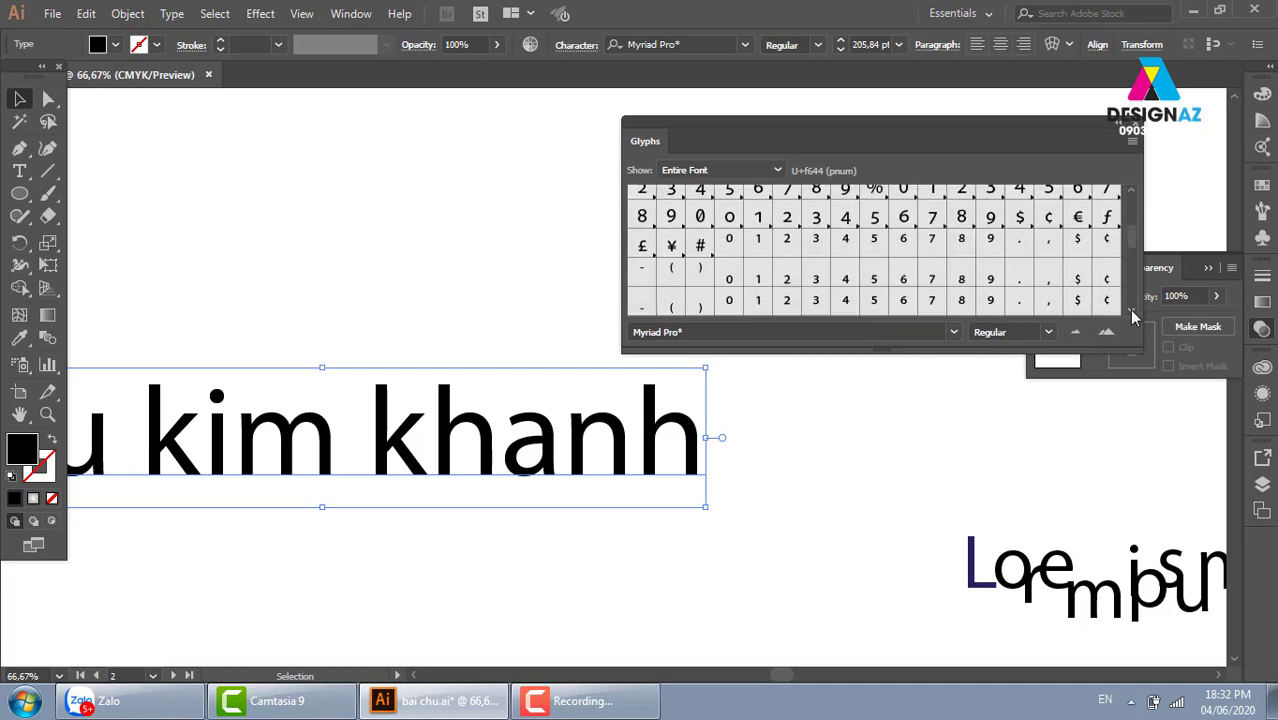
pyautogui.click(1132, 314)
pyautogui.moveTo(1133, 250); pyautogui.dragTo(1140, 210)
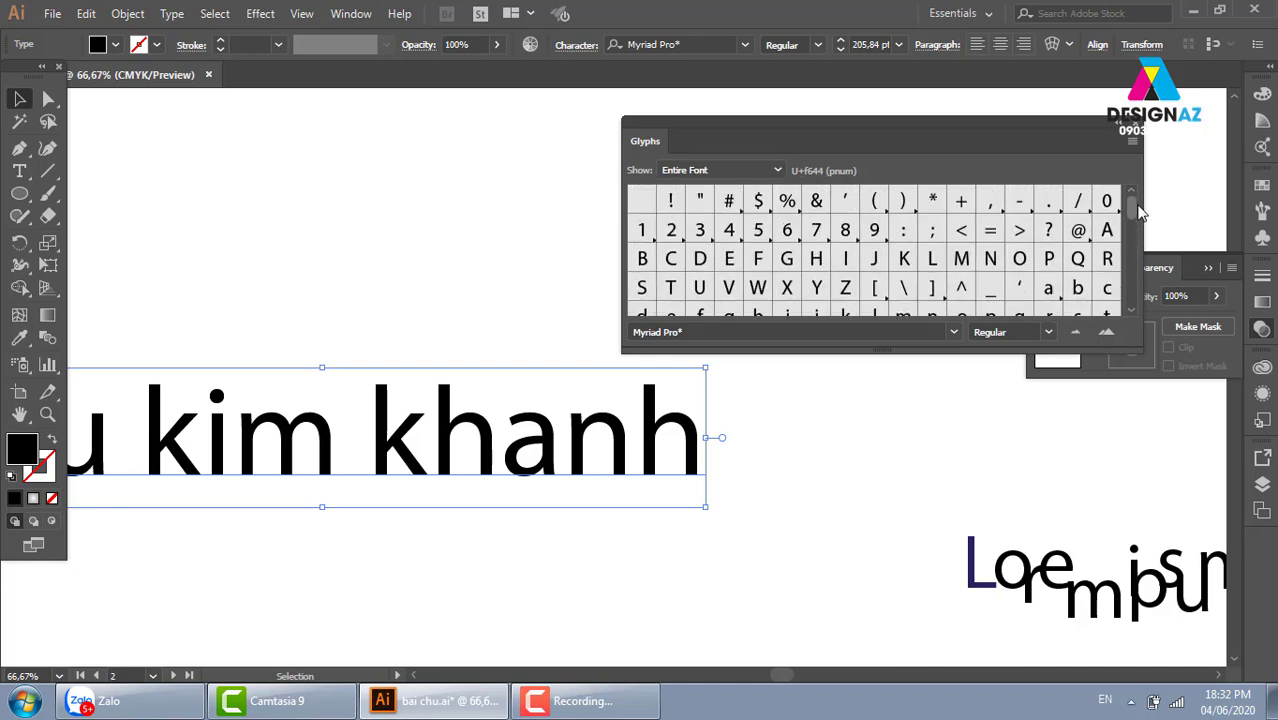
pyautogui.click(1132, 312)
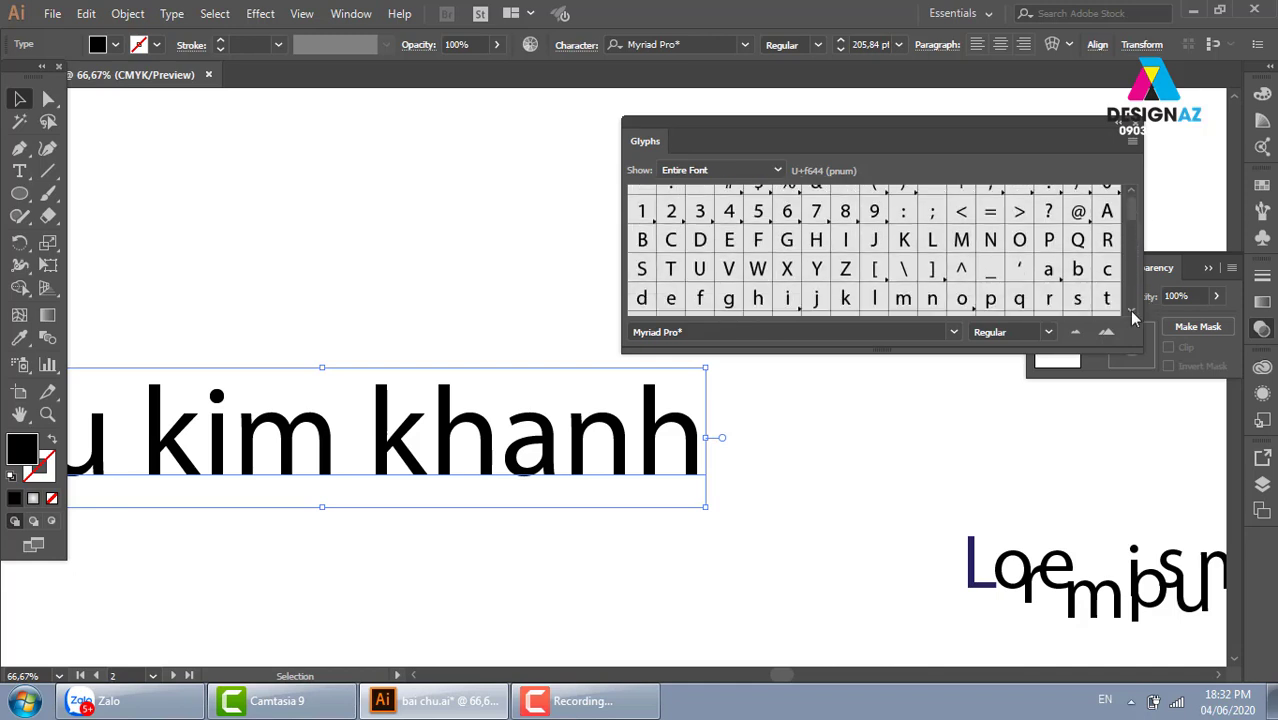
pyautogui.click(1132, 312)
pyautogui.click(1132, 312)
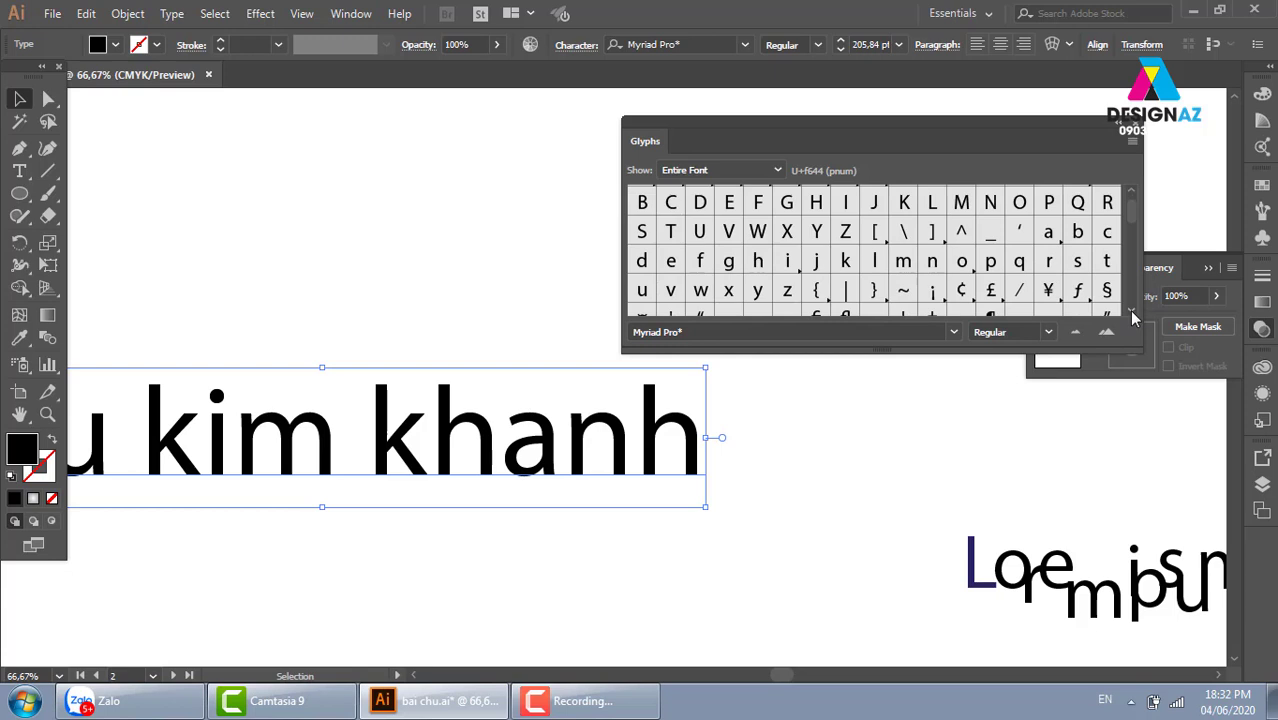
pyautogui.click(1132, 312)
pyautogui.click(1132, 312)
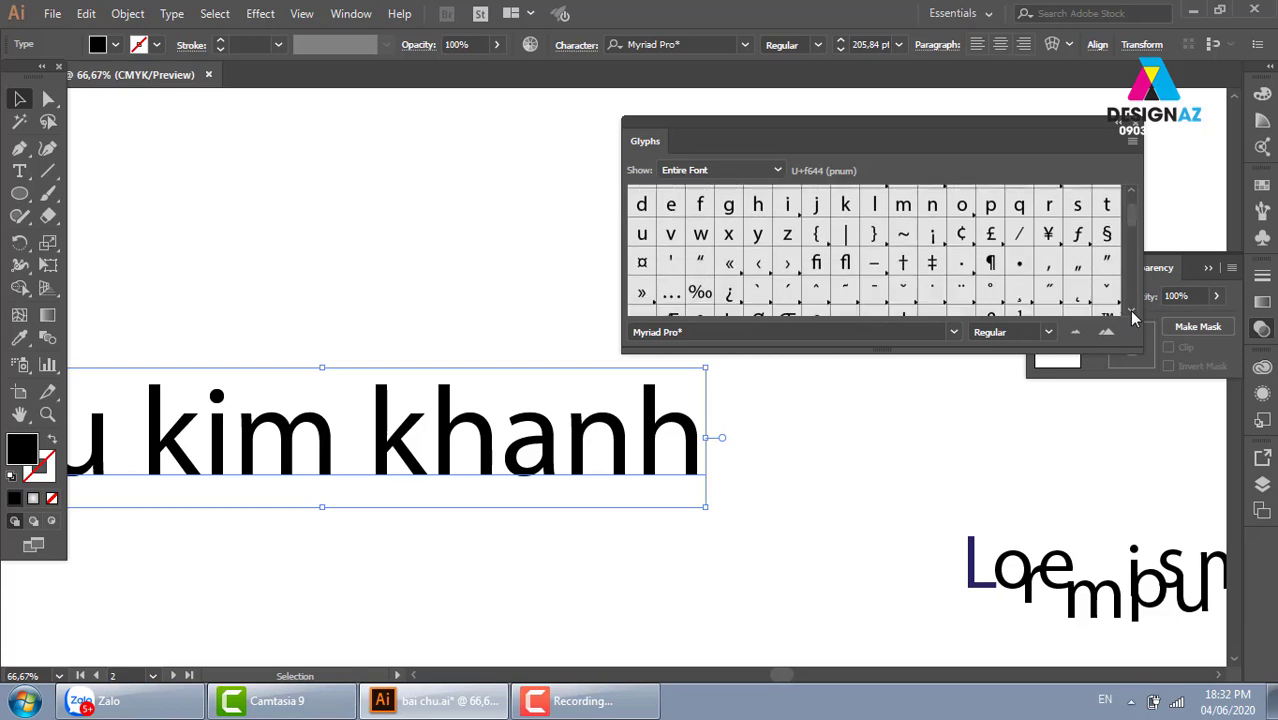
pyautogui.click(1132, 312)
pyautogui.click(1132, 312)
pyautogui.click(1132, 312)
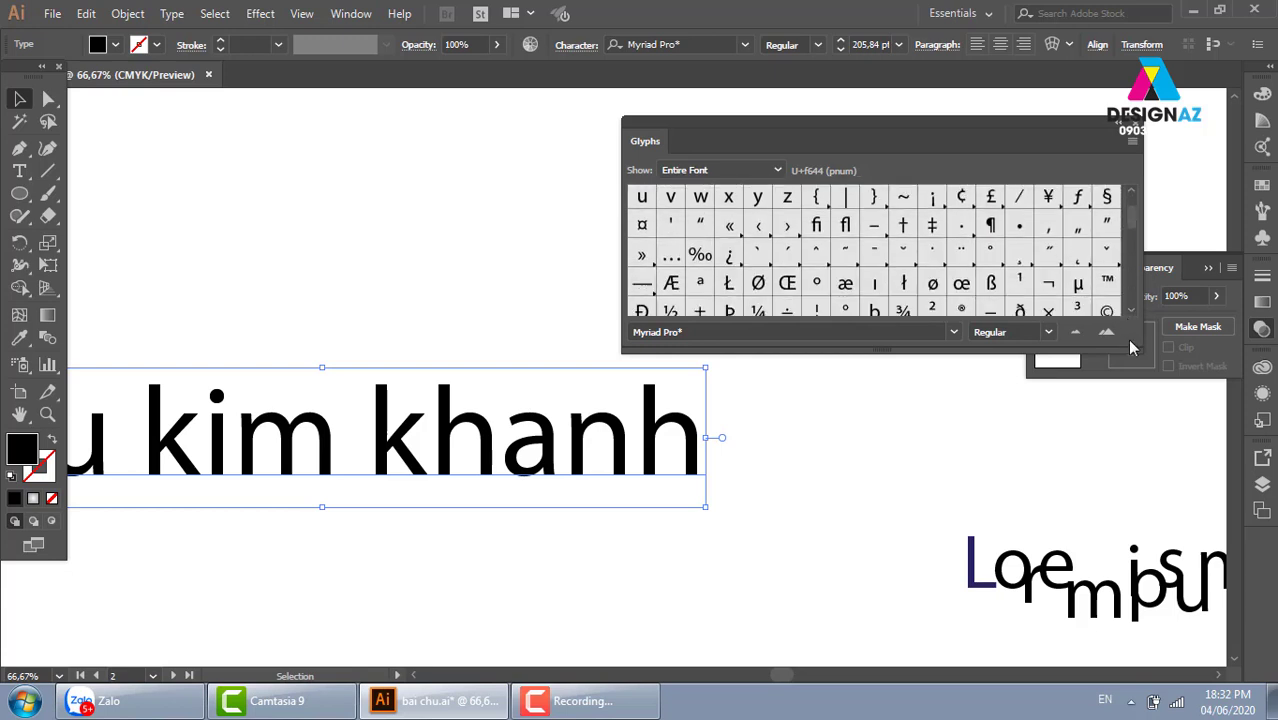
pyautogui.moveTo(1132, 348); pyautogui.dragTo(1176, 528)
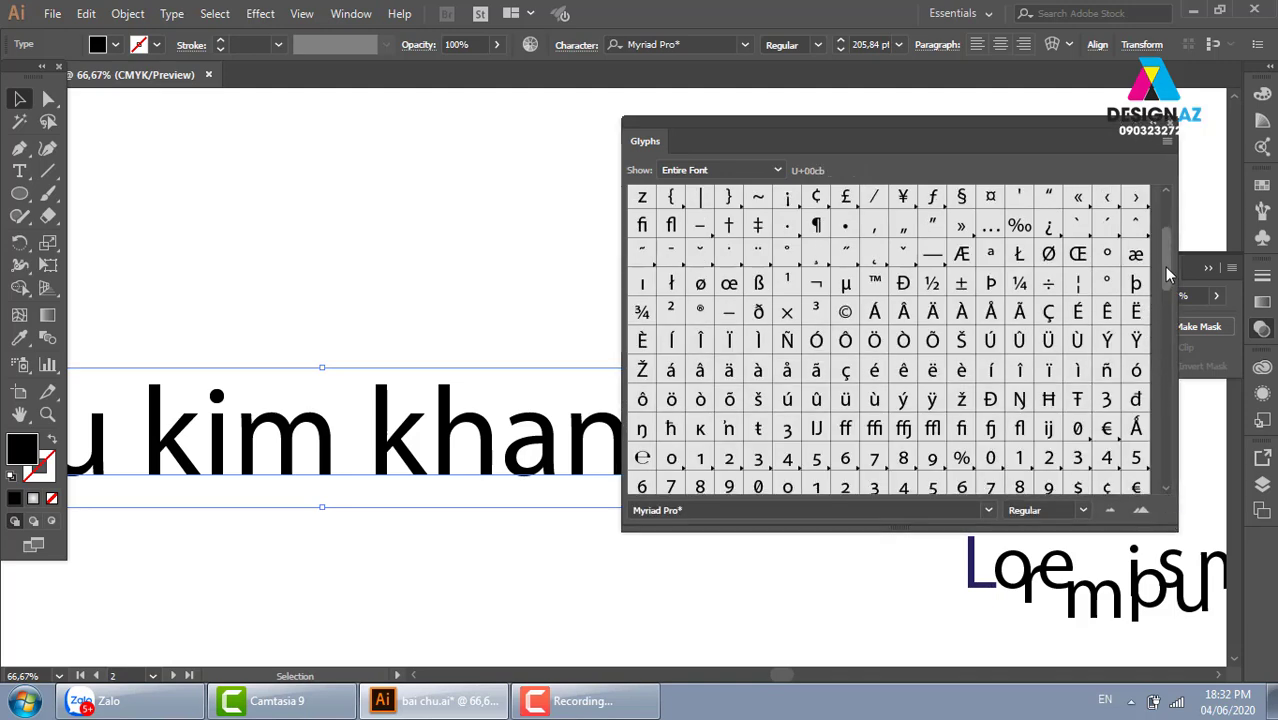
pyautogui.moveTo(1167, 275); pyautogui.dragTo(1212, 453)
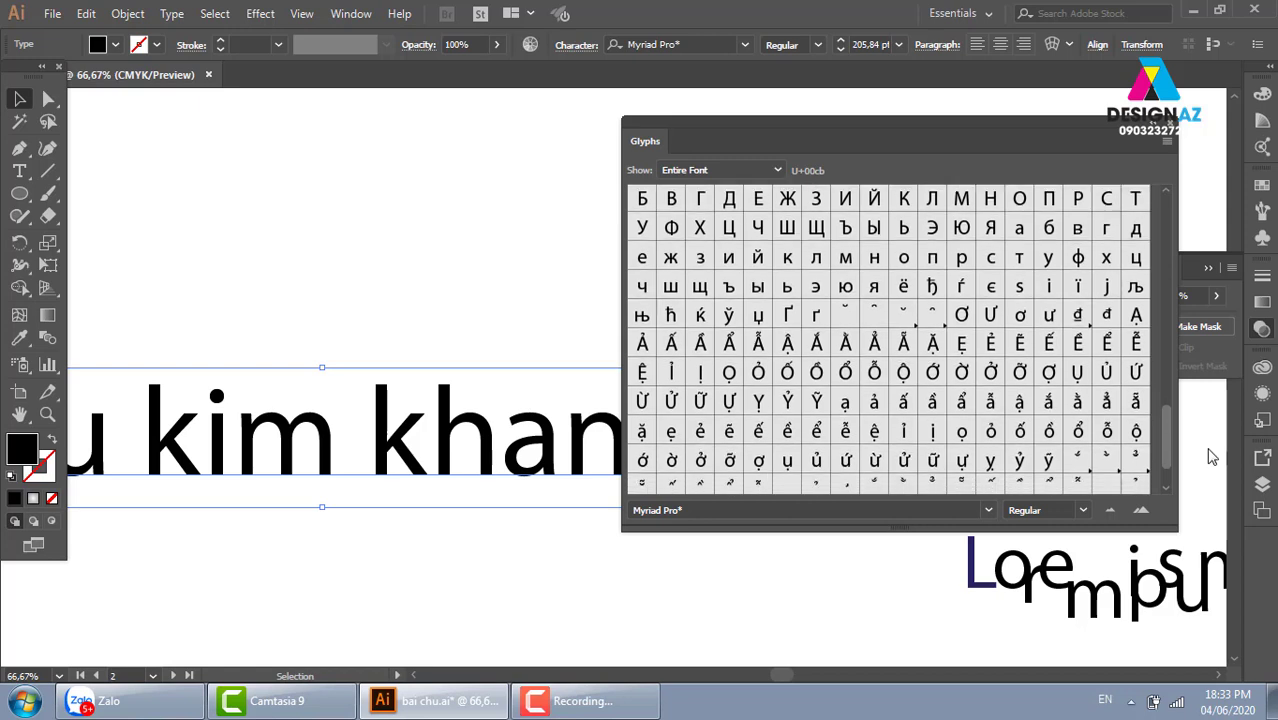
pyautogui.moveTo(1212, 453); pyautogui.dragTo(1212, 457)
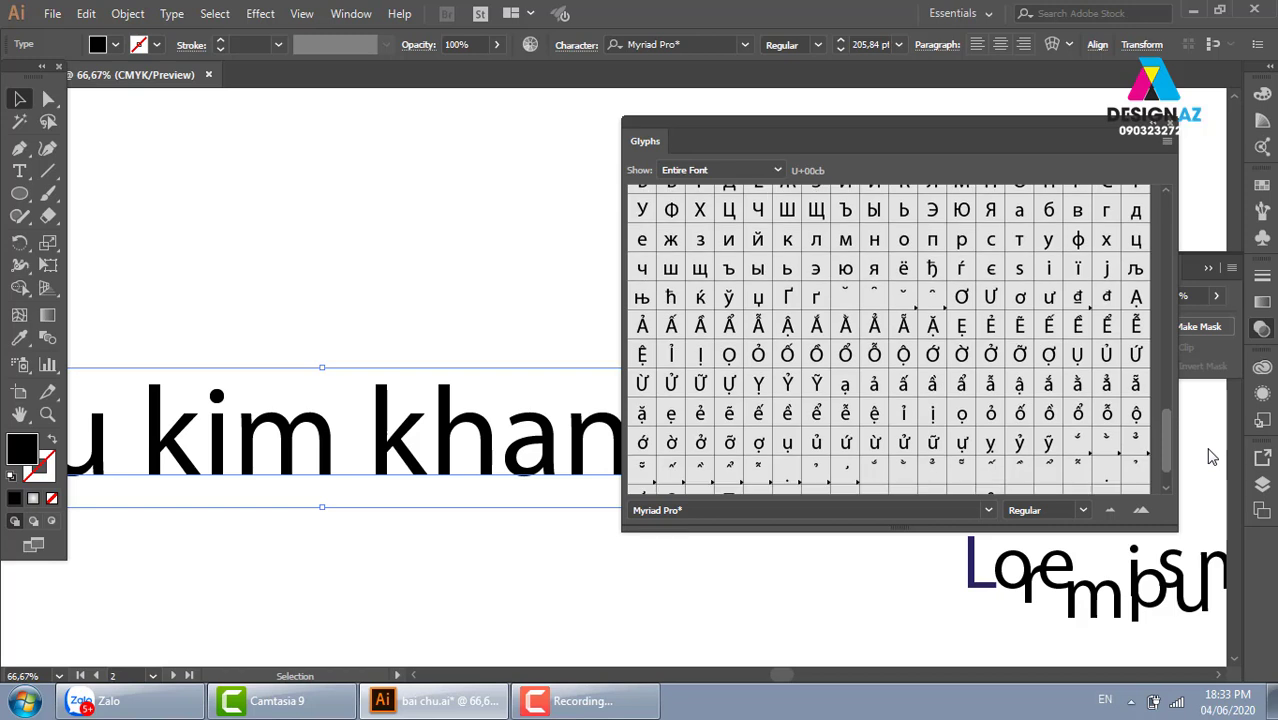
pyautogui.moveTo(1212, 457); pyautogui.dragTo(1201, 454)
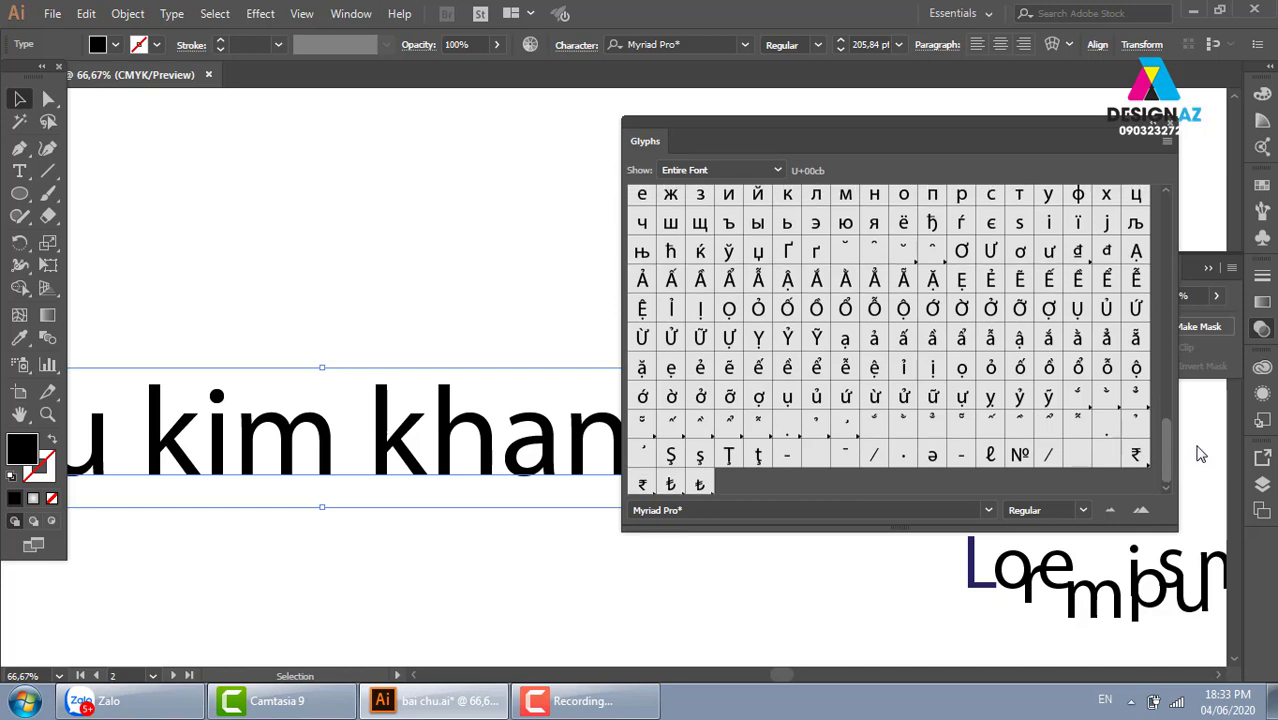
pyautogui.scroll(2, 1201, 454)
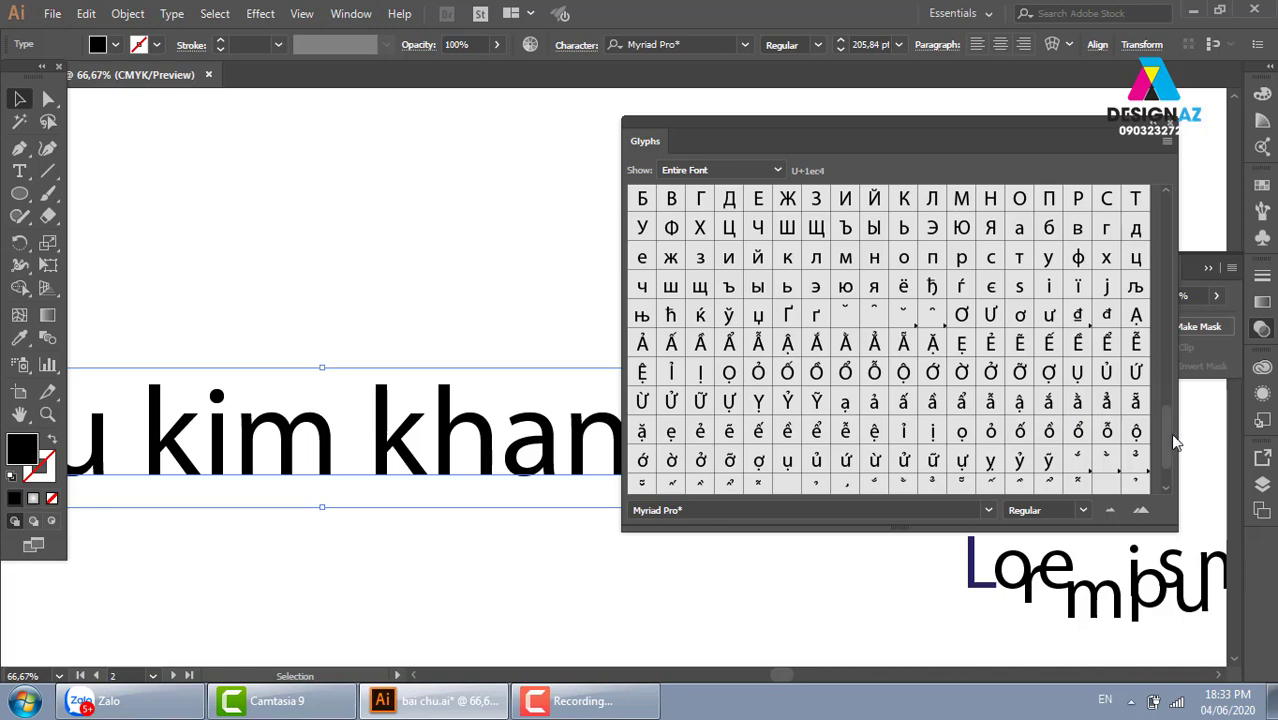
pyautogui.moveTo(1166, 425)
pyautogui.mouseDown()
pyautogui.moveTo(1167, 352)
pyautogui.moveTo(1180, 340)
pyautogui.mouseUp()
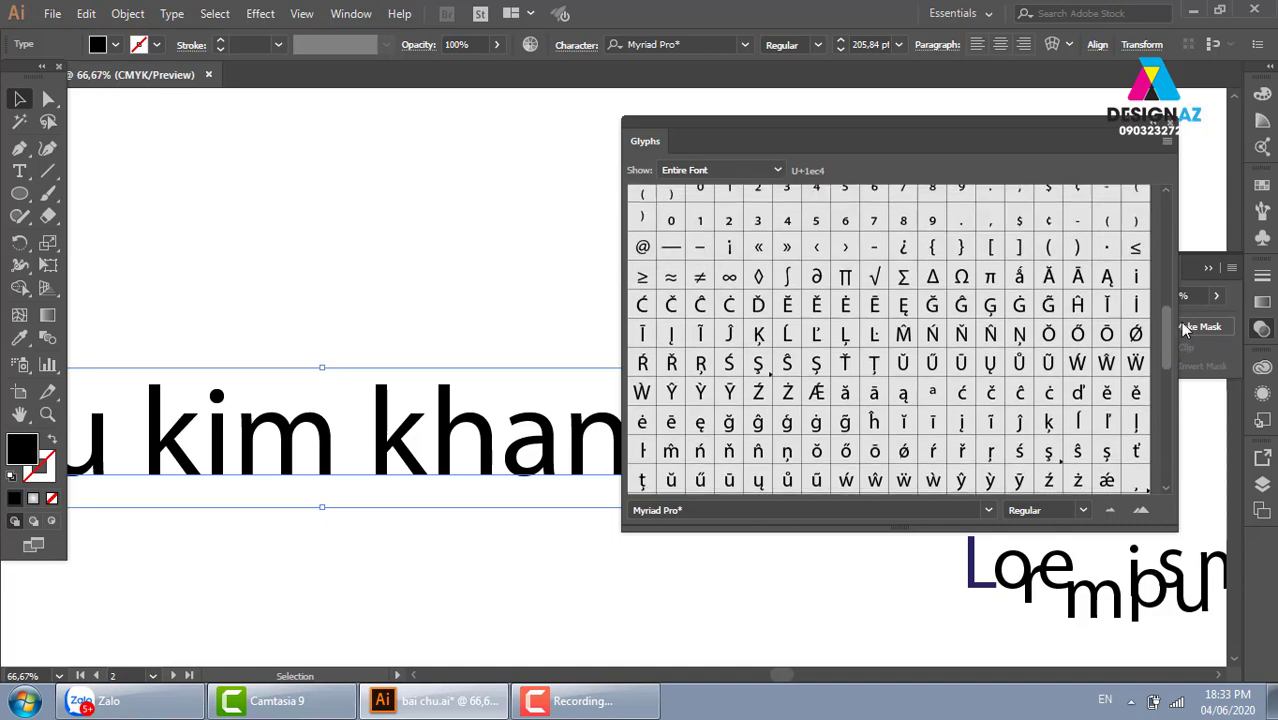
pyautogui.moveTo(1180, 342); pyautogui.dragTo(1190, 258)
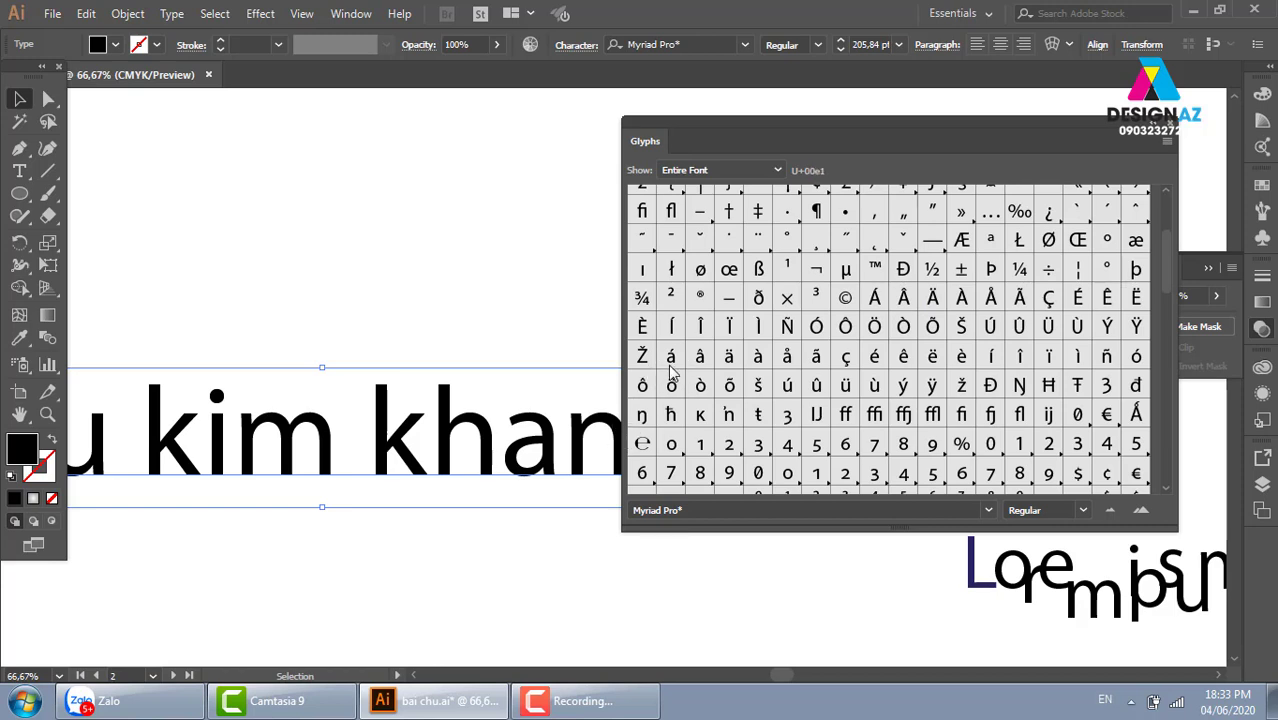
# Replace the 'a' in the headline's last word with 'á' from the Glyphs panel
pyautogui.press('t')
pyautogui.click(558, 470)
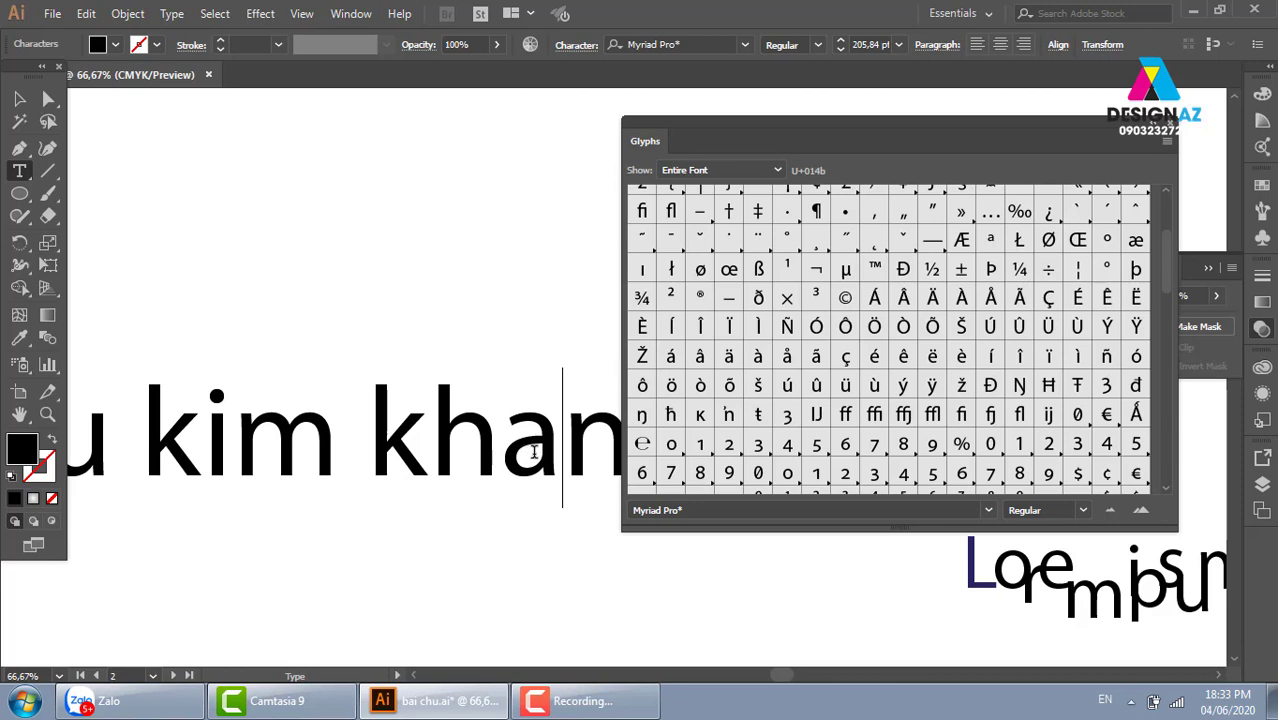
pyautogui.hotkey('shift', 'Left')
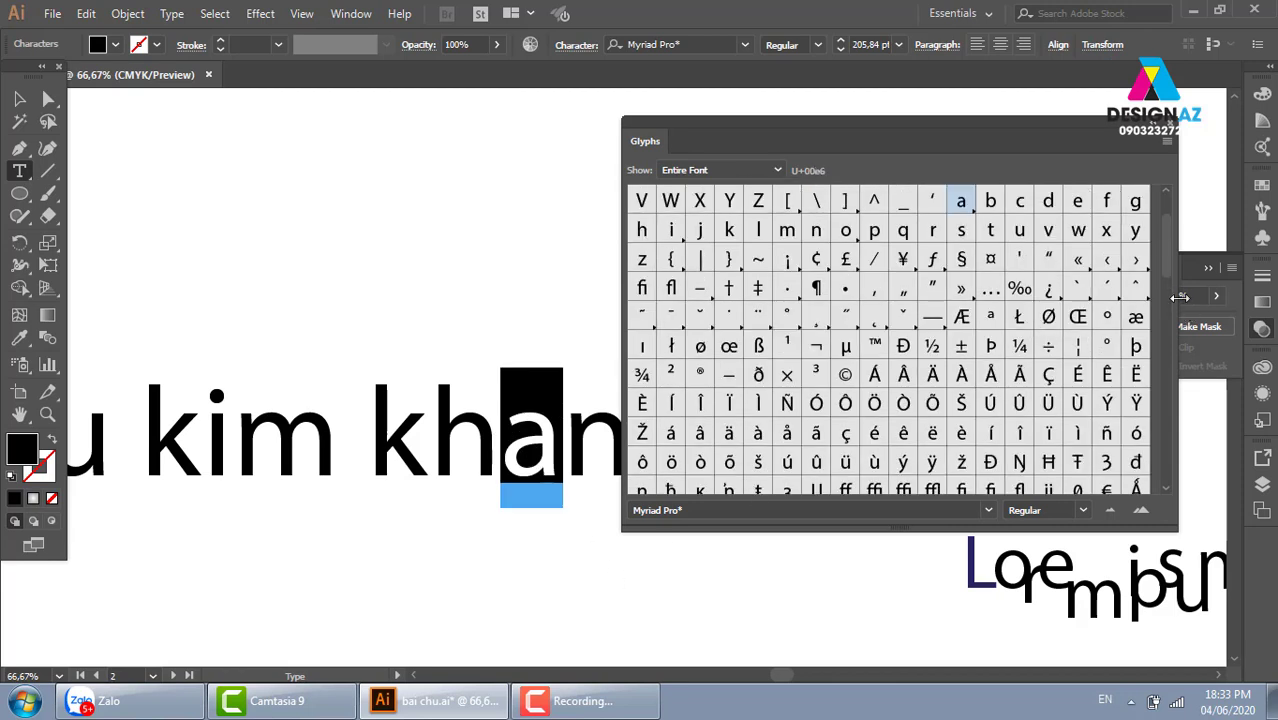
pyautogui.doubleClick(671, 434)
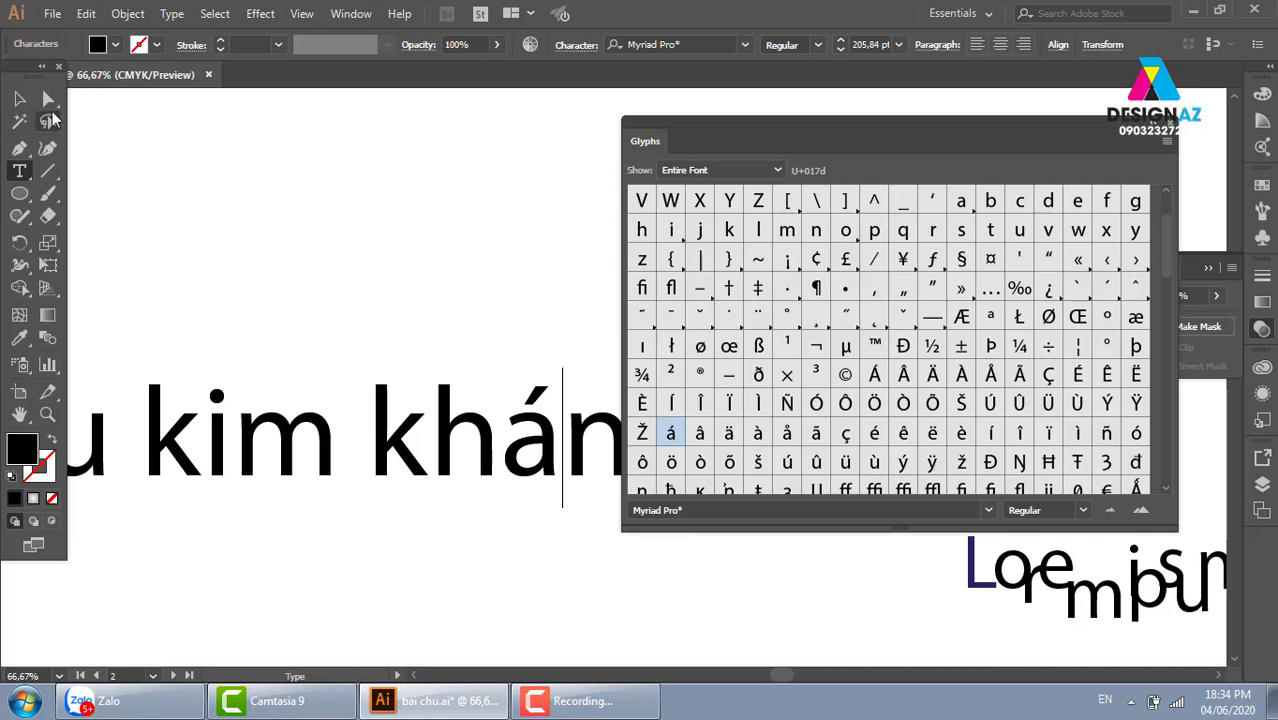
pyautogui.click(19, 98)
# Add a new text line above the headline and replace its placeholder with an 'Í' glyph
pyautogui.click(495, 280)
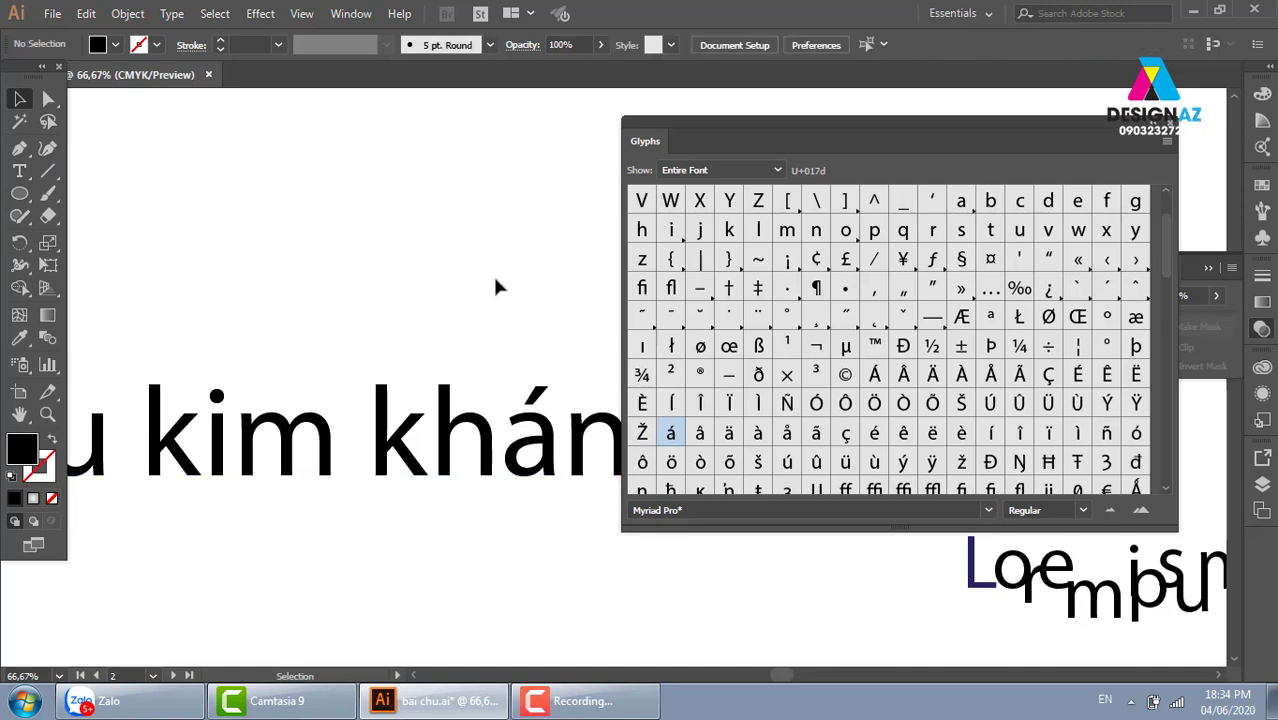
pyautogui.click(19, 171)
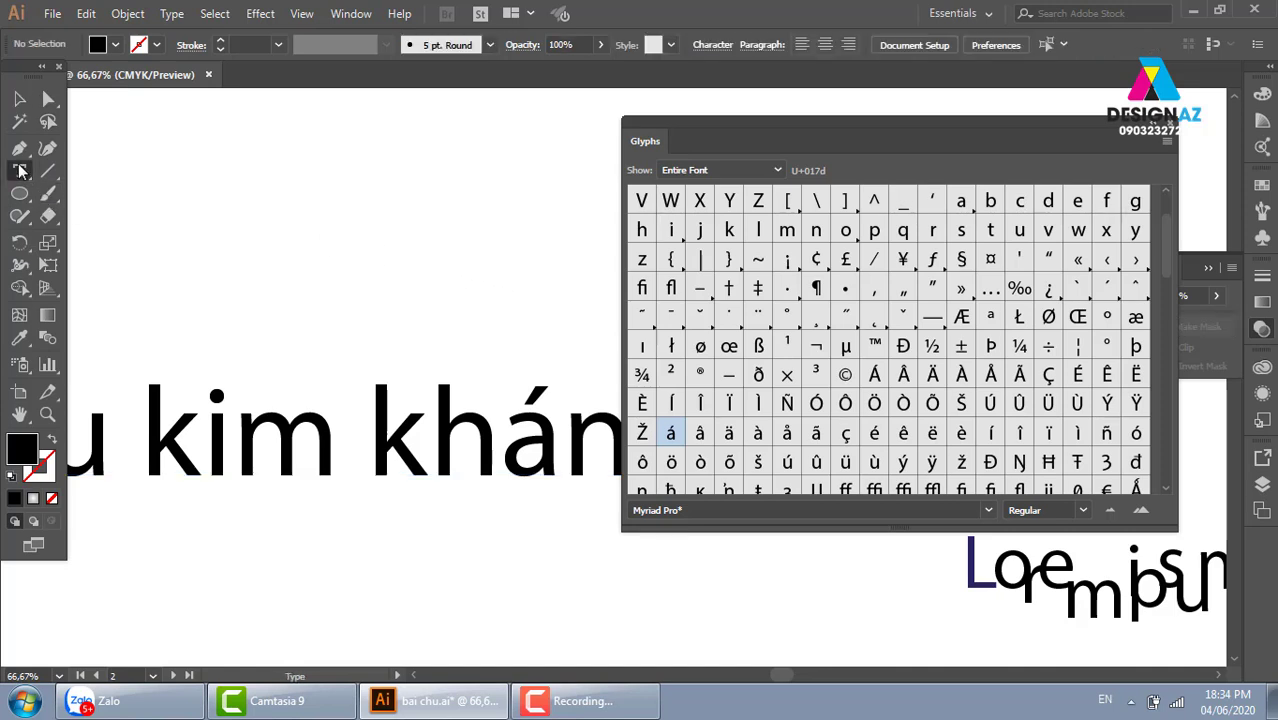
pyautogui.click(331, 192)
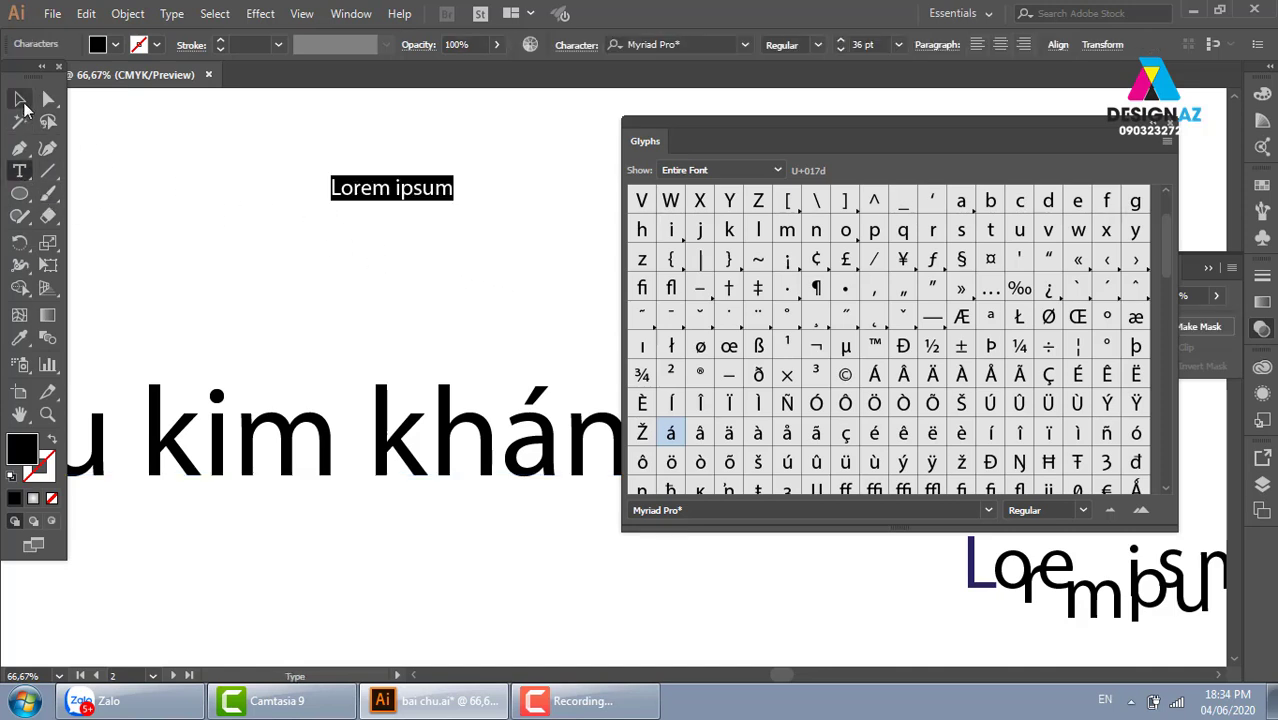
pyautogui.click(19, 98)
pyautogui.doubleClick(440, 200)
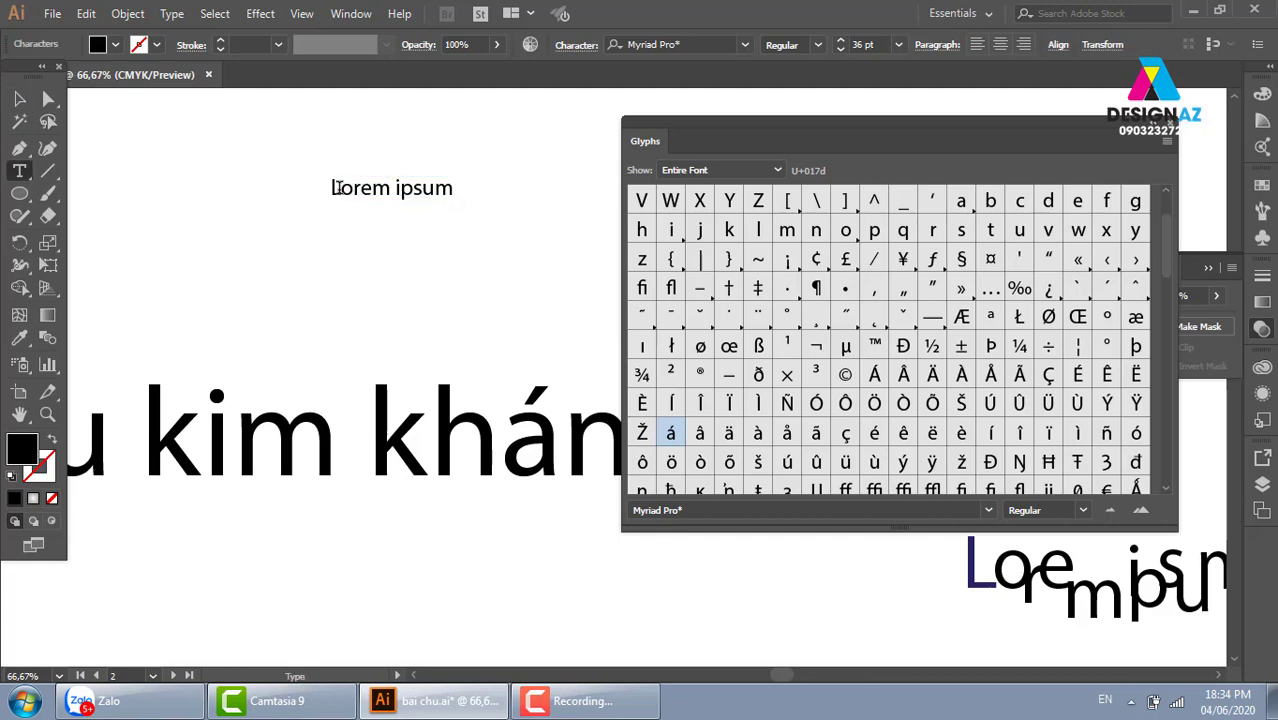
pyautogui.moveTo(325, 188); pyautogui.dragTo(493, 192)
pyautogui.press('BackSpace')
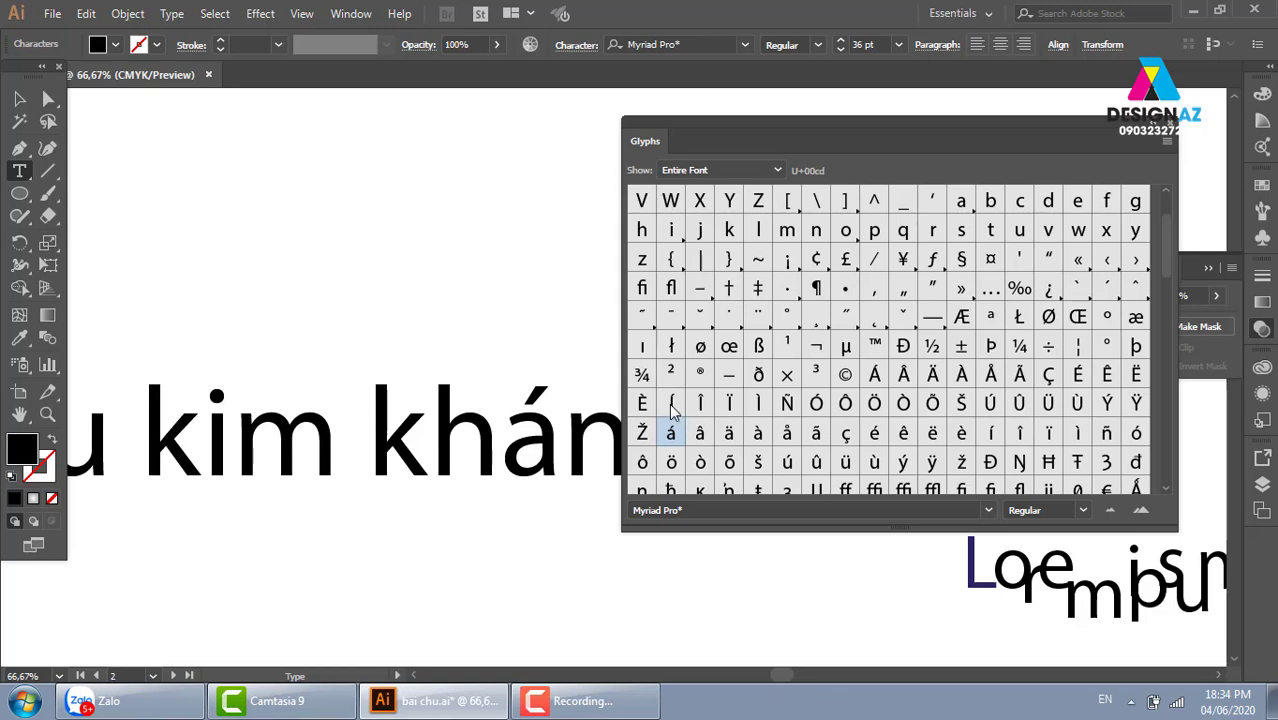
pyautogui.doubleClick(671, 402)
# Enlarge the Í, convert it to outlines and delete its stem, keeping only the accent
pyautogui.click(19, 99)
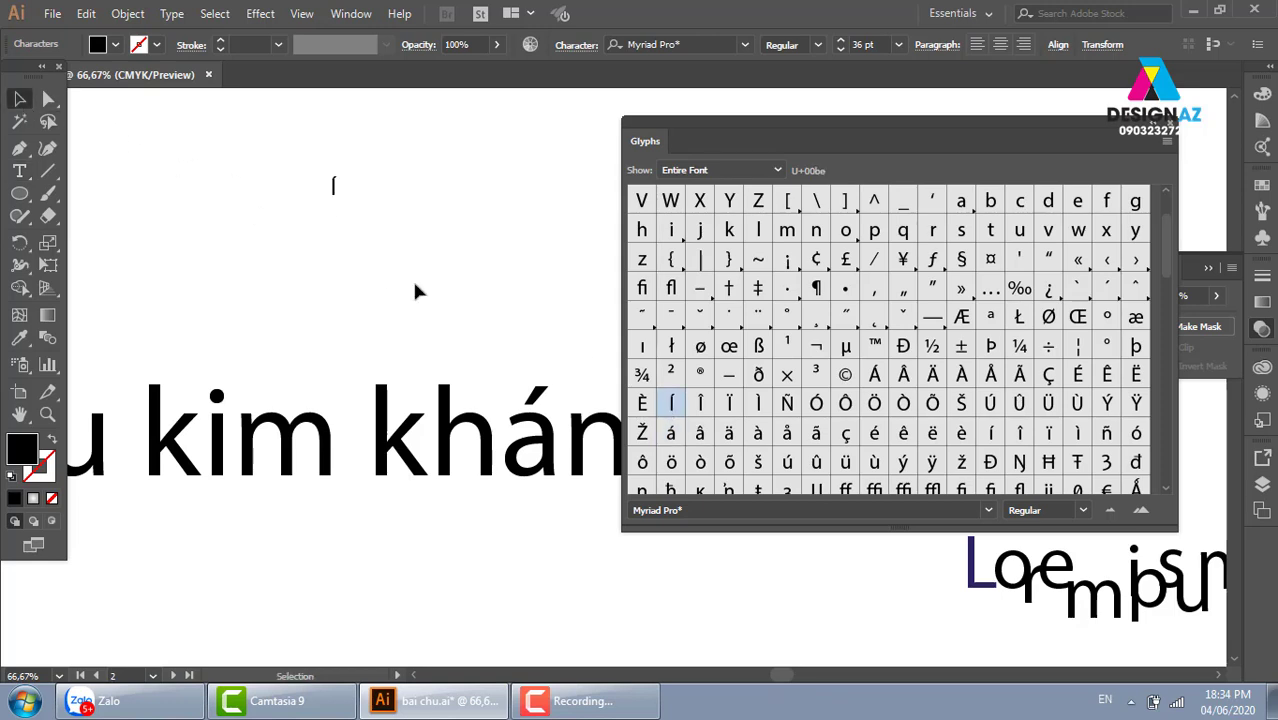
pyautogui.moveTo(340, 200); pyautogui.dragTo(552, 360)
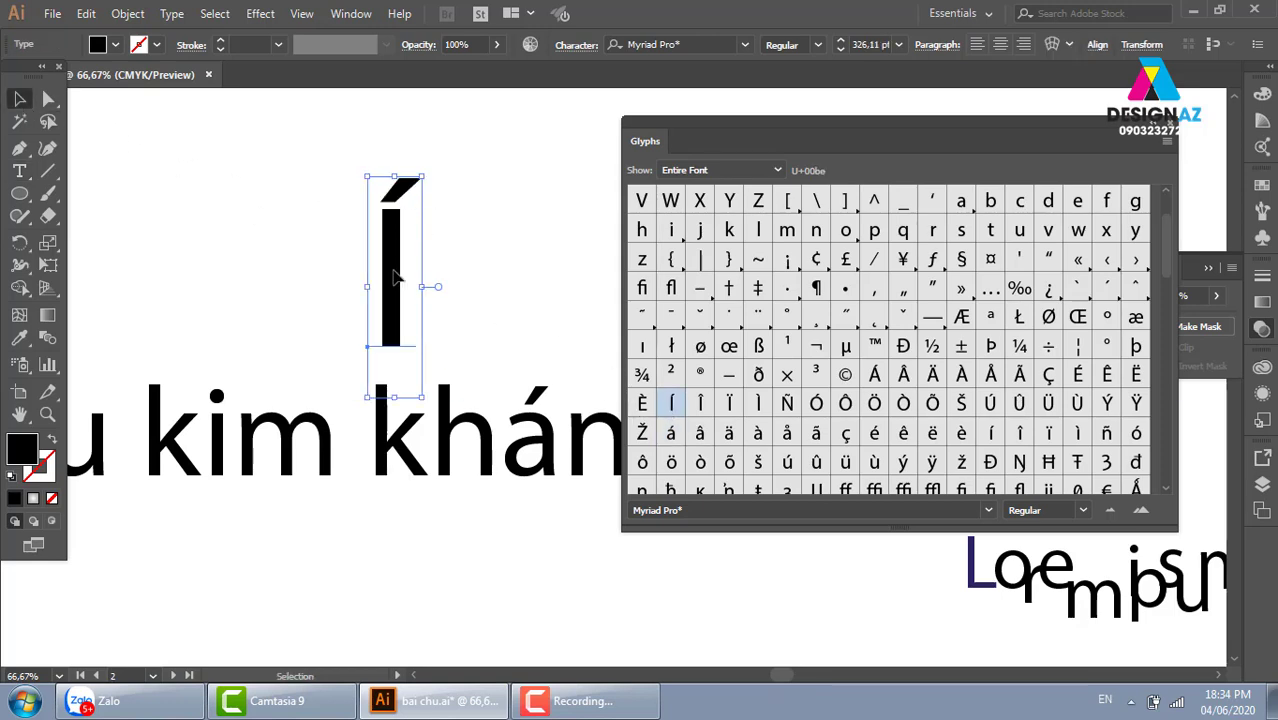
pyautogui.moveTo(431, 220); pyautogui.dragTo(433, 259)
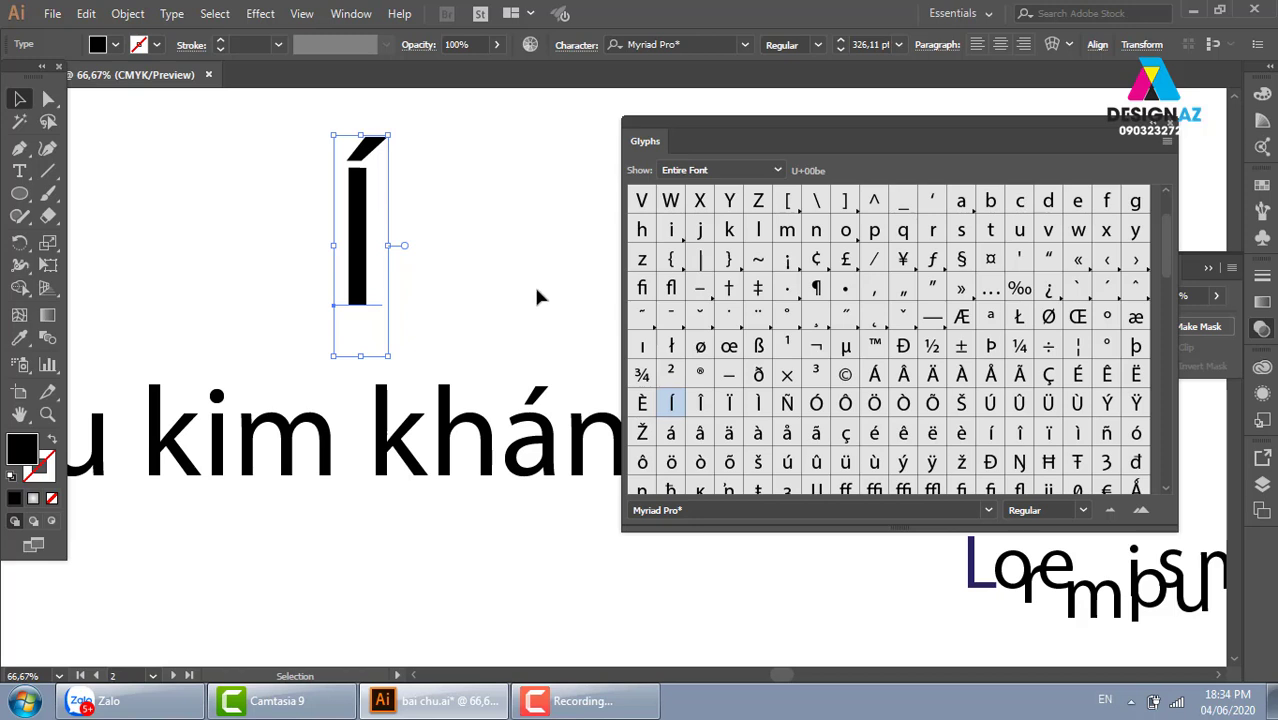
pyautogui.press('ctrl')
pyautogui.hotkey('ctrl', 'shift', 'o')
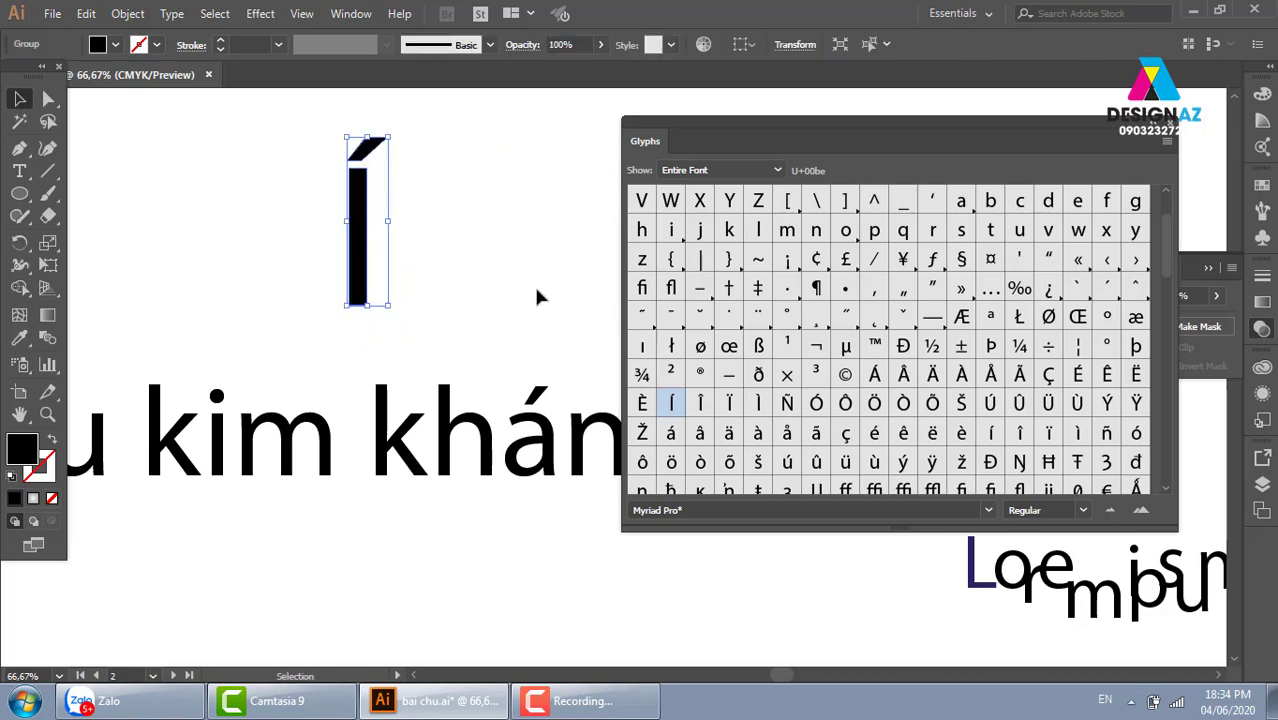
pyautogui.click(372, 302)
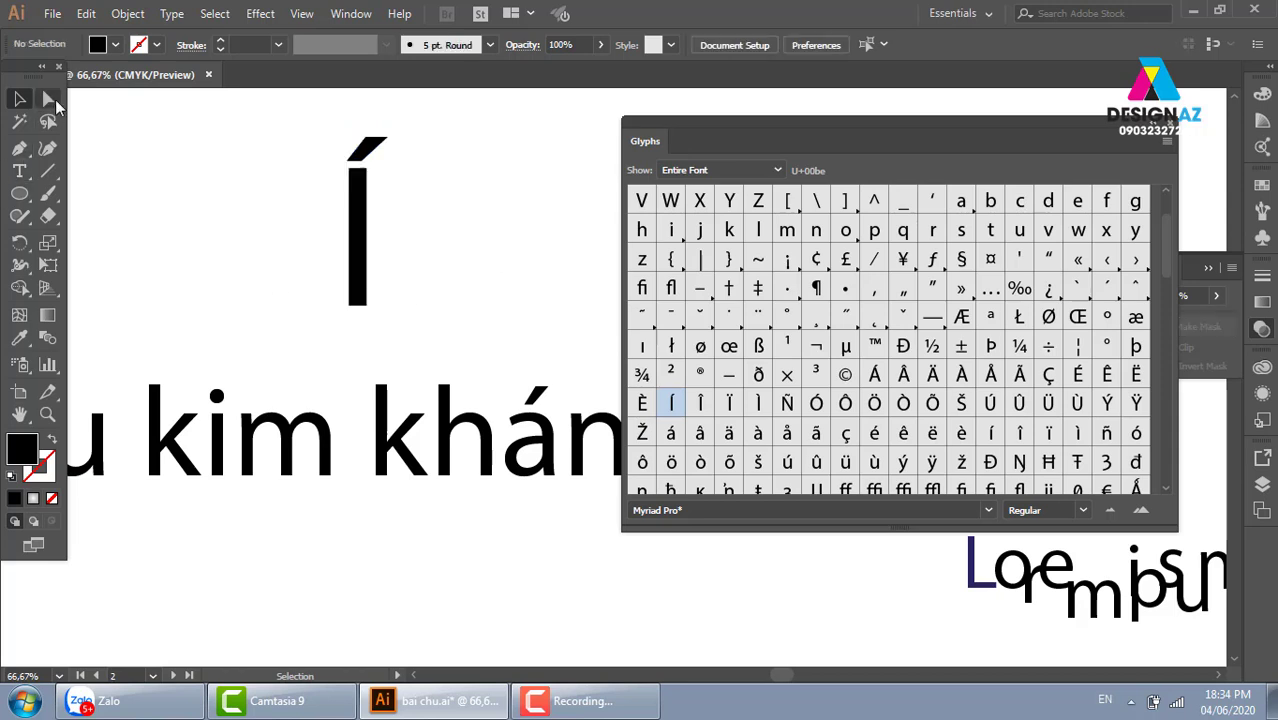
pyautogui.click(48, 98)
pyautogui.moveTo(326, 330); pyautogui.dragTo(414, 166)
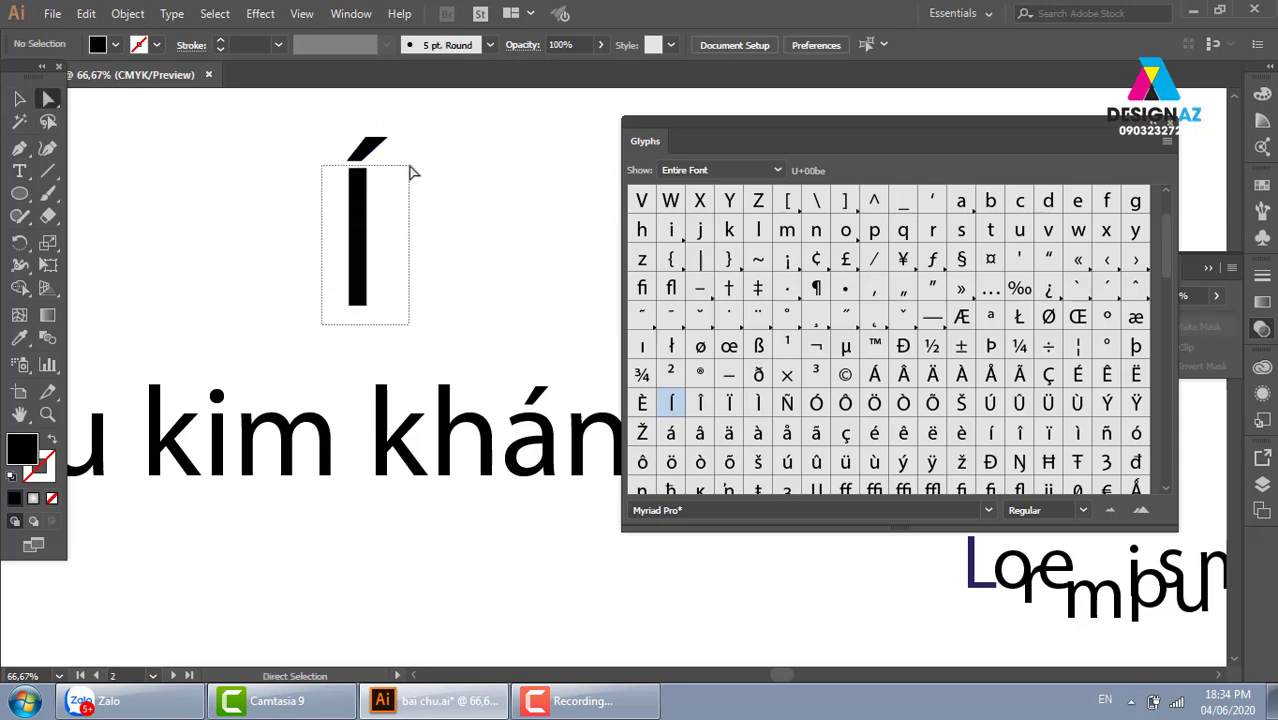
pyautogui.press('Delete')
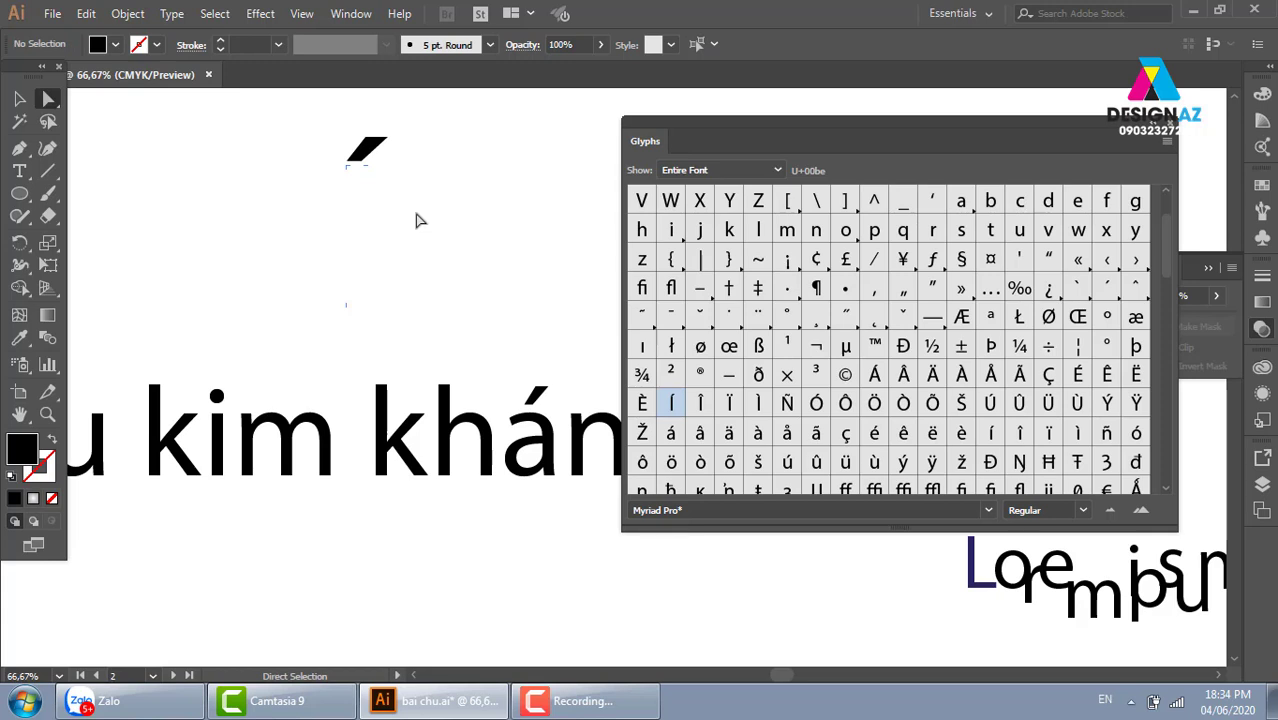
pyautogui.click(22, 100)
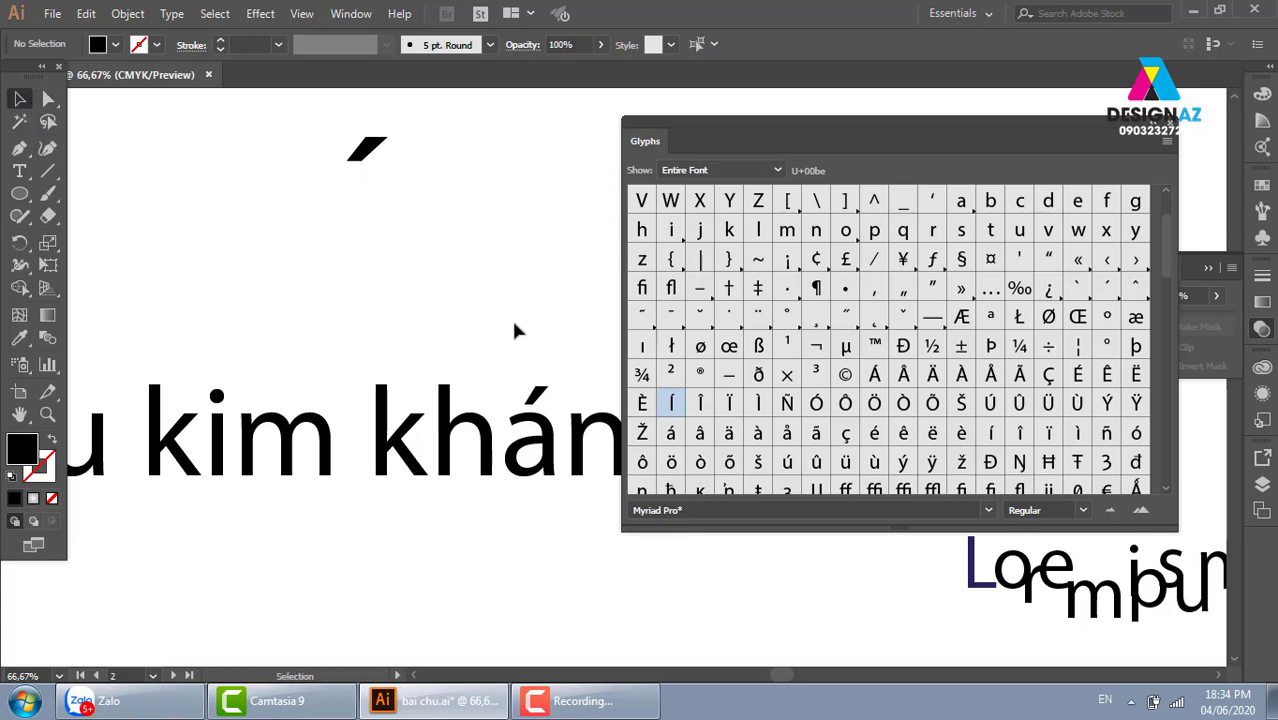
# Drag the acute accent shape above the word khánh and deselect it
pyautogui.moveTo(366, 150); pyautogui.dragTo(520, 342)
pyautogui.click(553, 285)
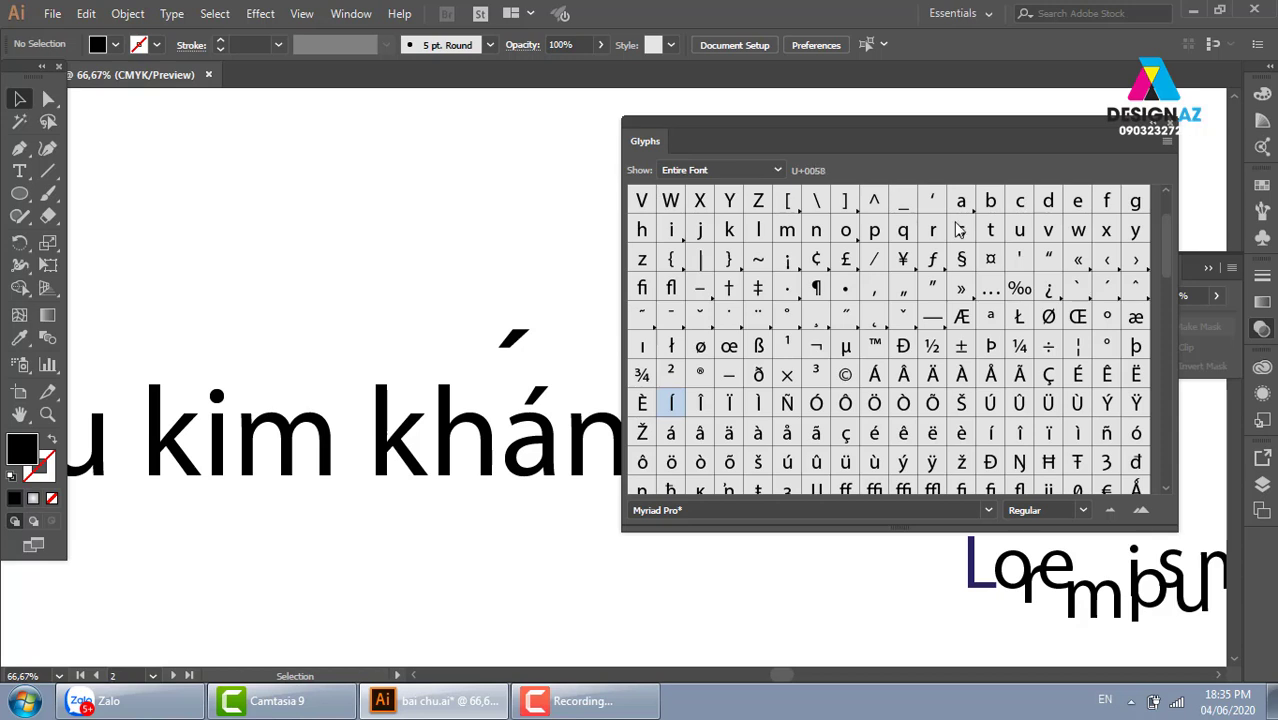
# Close the Glyphs panel, pan to the sample type artwork and show the Type tool's alternatives
pyautogui.click(1174, 127)
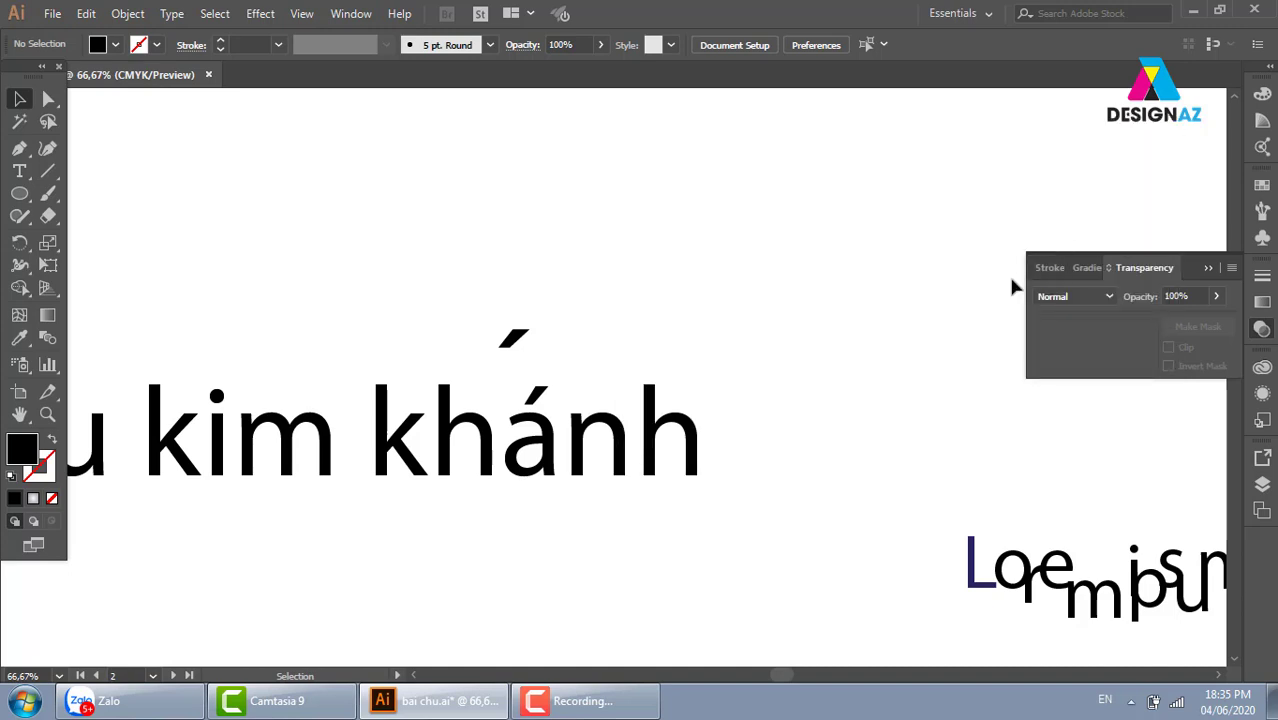
pyautogui.moveTo(950, 388); pyautogui.dragTo(515, 218)
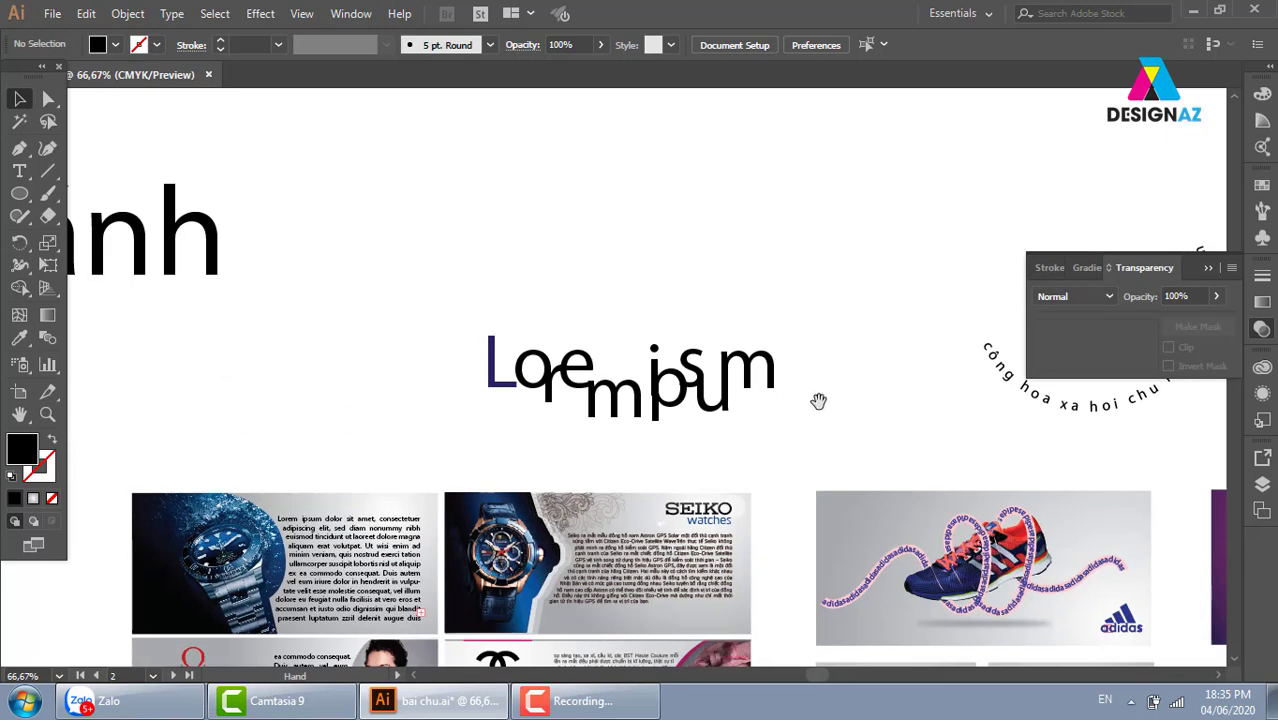
pyautogui.moveTo(819, 400); pyautogui.dragTo(648, 200)
pyautogui.moveTo(1016, 431); pyautogui.dragTo(464, 290)
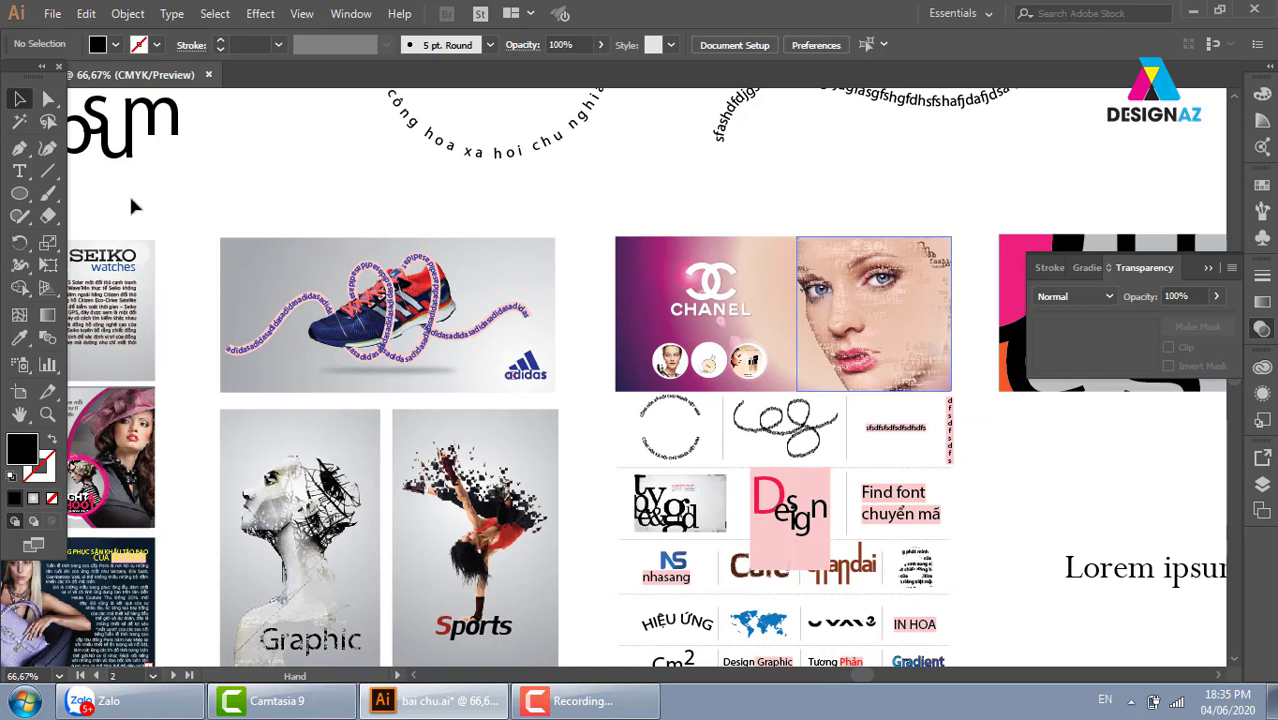
pyautogui.moveTo(19, 171); pyautogui.dragTo(113, 243)
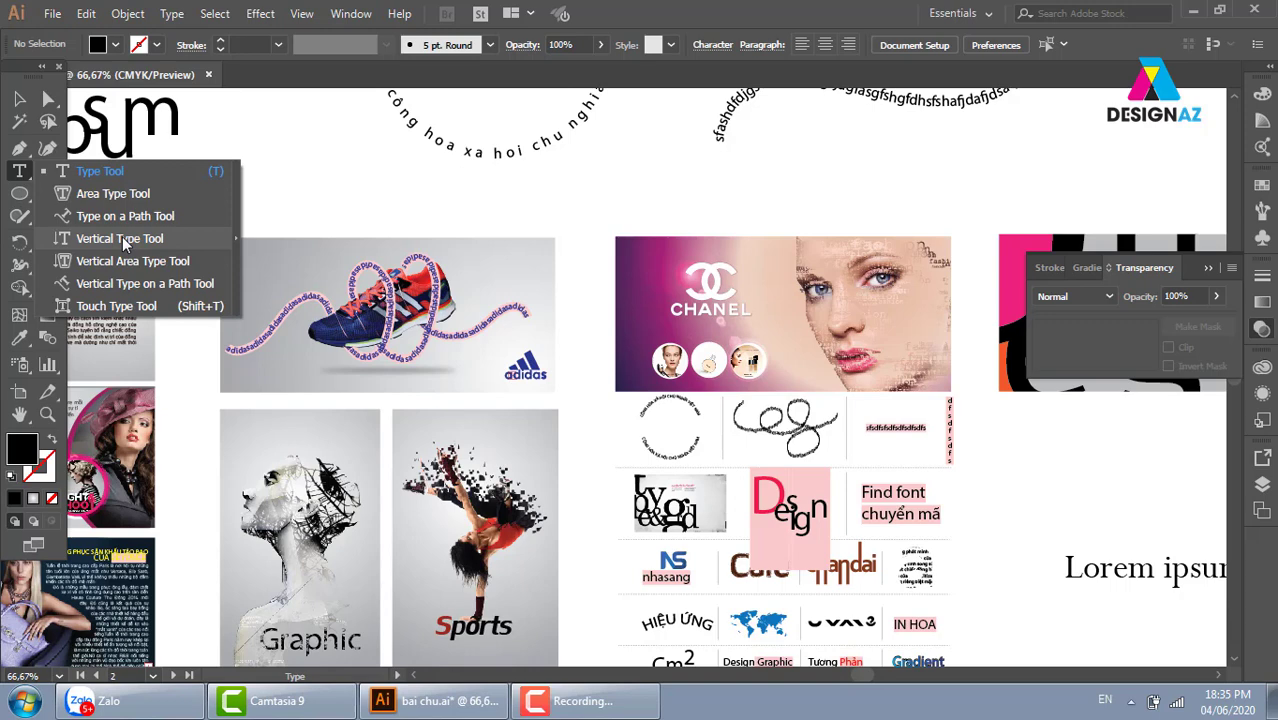
# Create vertical type reading 'luukimkhanh' in empty space beside the sneaker
pyautogui.click(124, 240)
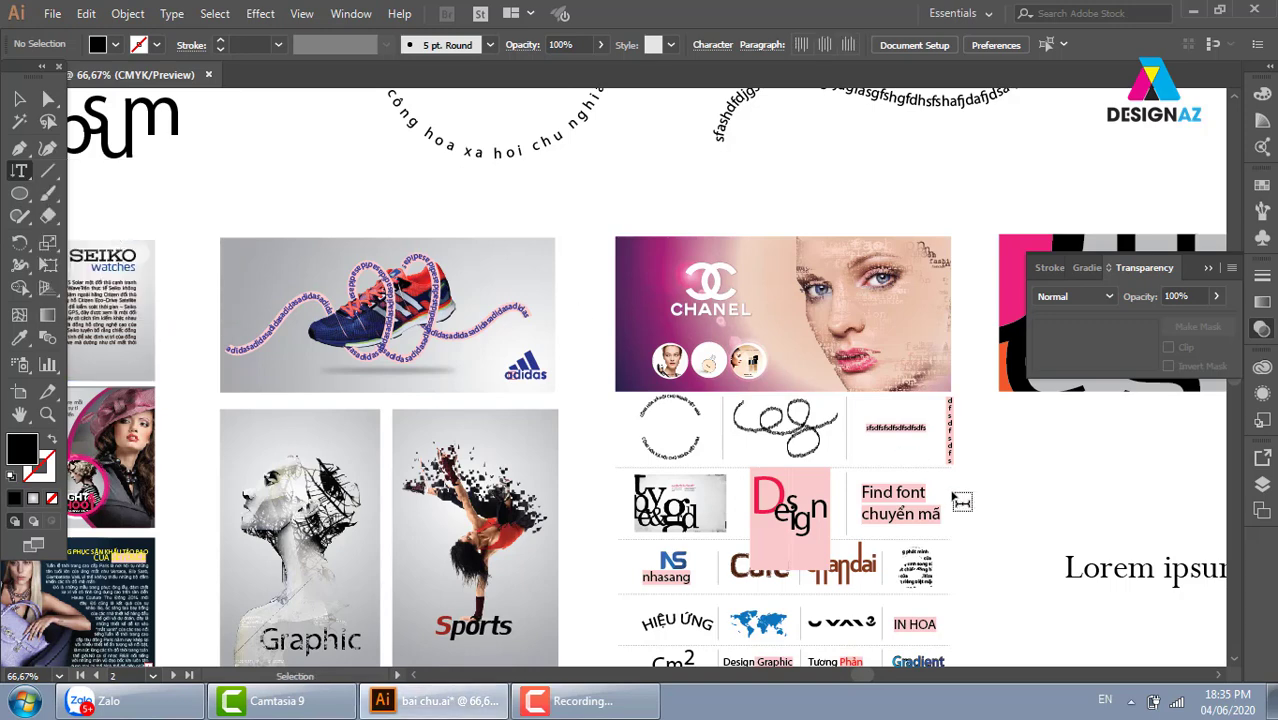
pyautogui.hotkey('ctrl', '-')
pyautogui.hotkey('ctrl', '-')
pyautogui.moveTo(343, 432); pyautogui.dragTo(893, 432)
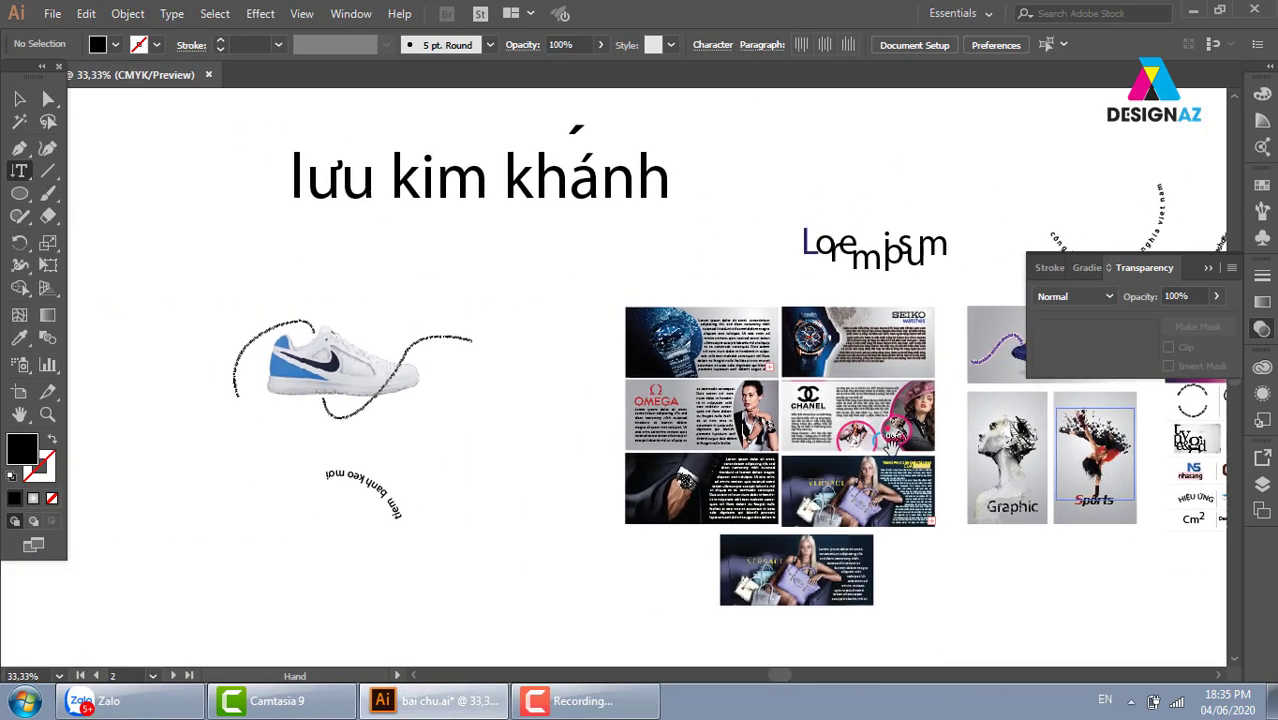
pyautogui.click(504, 302)
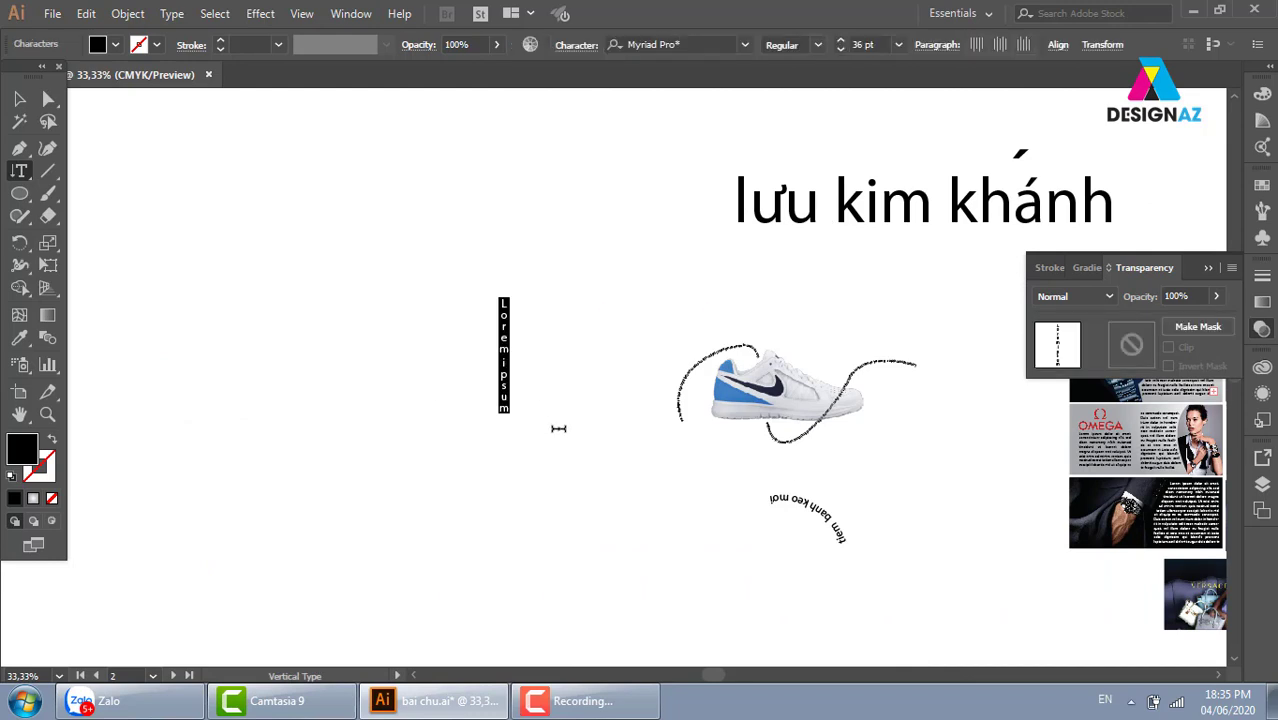
pyautogui.press('Delete')
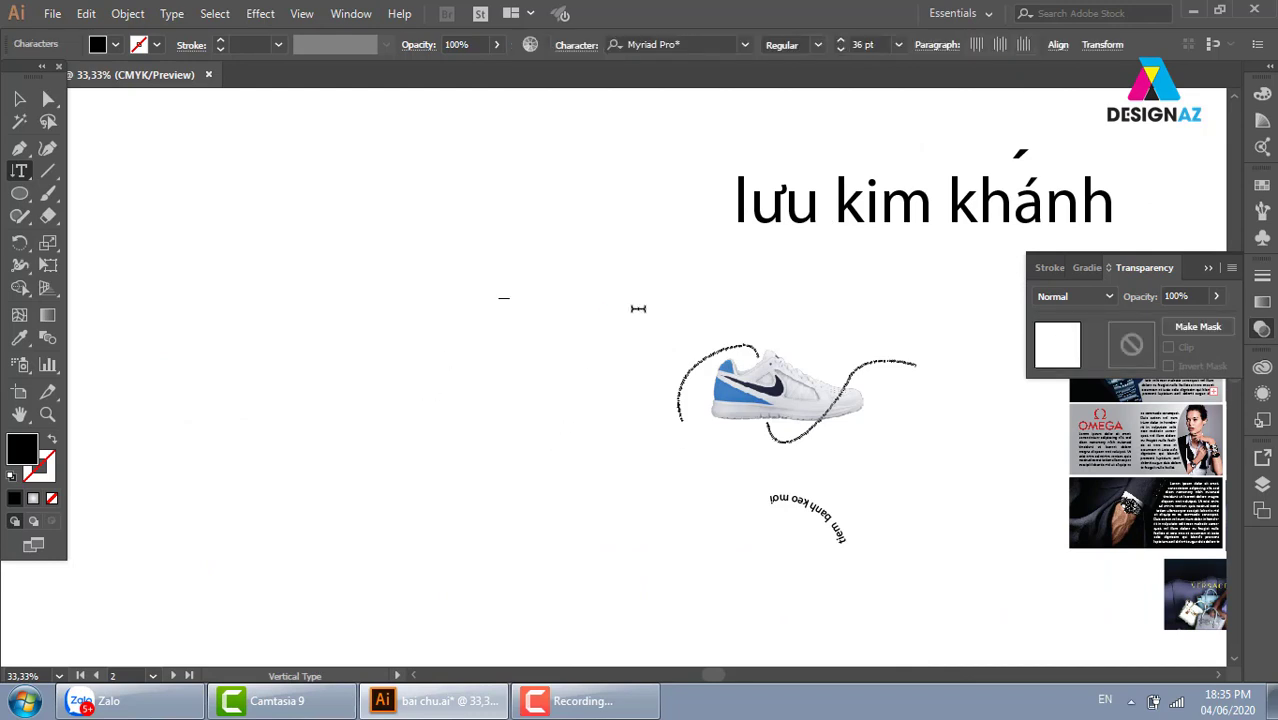
pyautogui.write('l')
pyautogui.press('BackSpace')
pyautogui.write('luuki')
pyautogui.write('mkhanh')
pyautogui.click(19, 98)
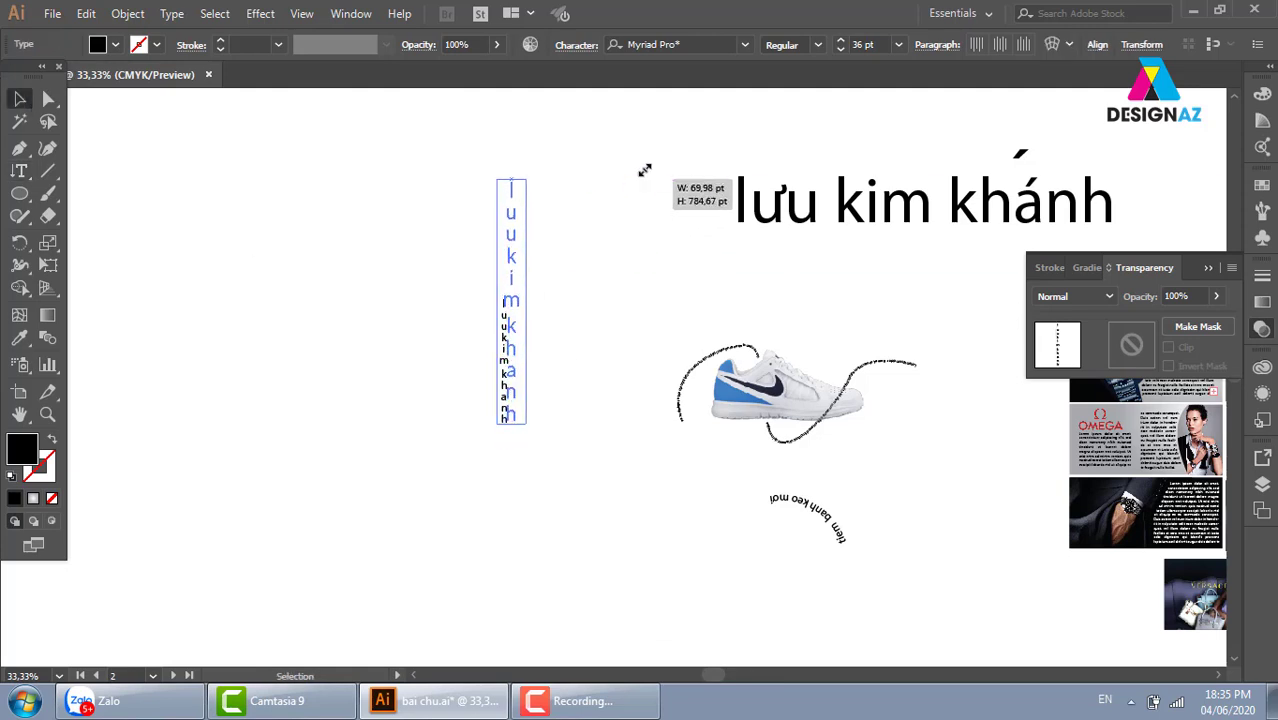
# Stretch the vertical luukimkhanh text taller, zoom in on it and reselect it
pyautogui.moveTo(513, 297); pyautogui.dragTo(643, 223)
pyautogui.click(643, 223)
pyautogui.press('z')
pyautogui.moveTo(590, 450); pyautogui.dragTo(631, 477)
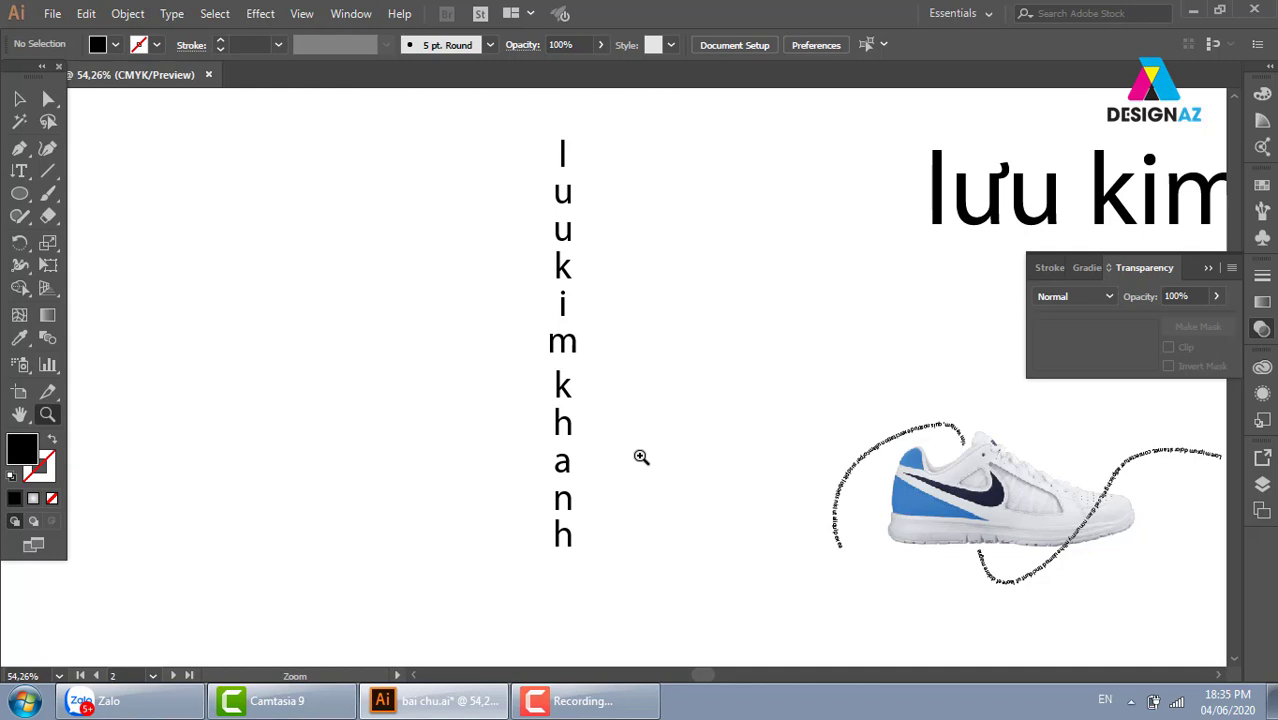
pyautogui.click(19, 98)
pyautogui.click(565, 318)
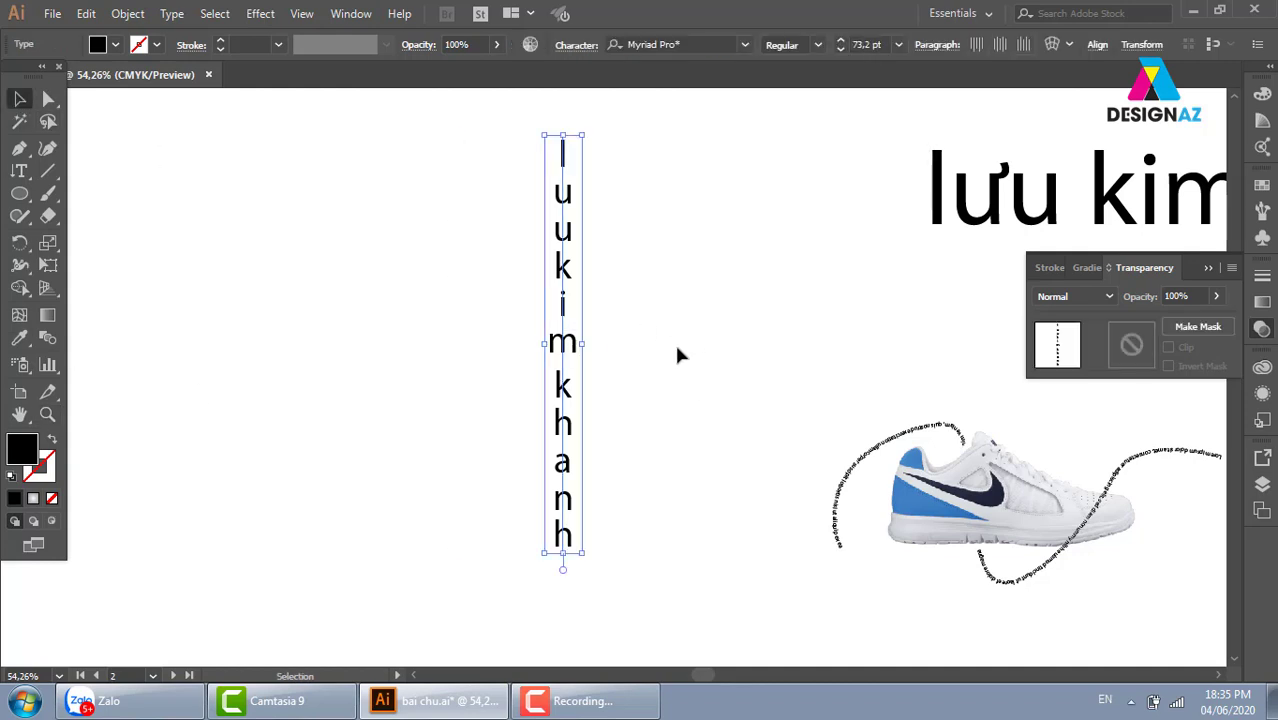
pyautogui.click(21, 174)
pyautogui.rightClick(22, 180)
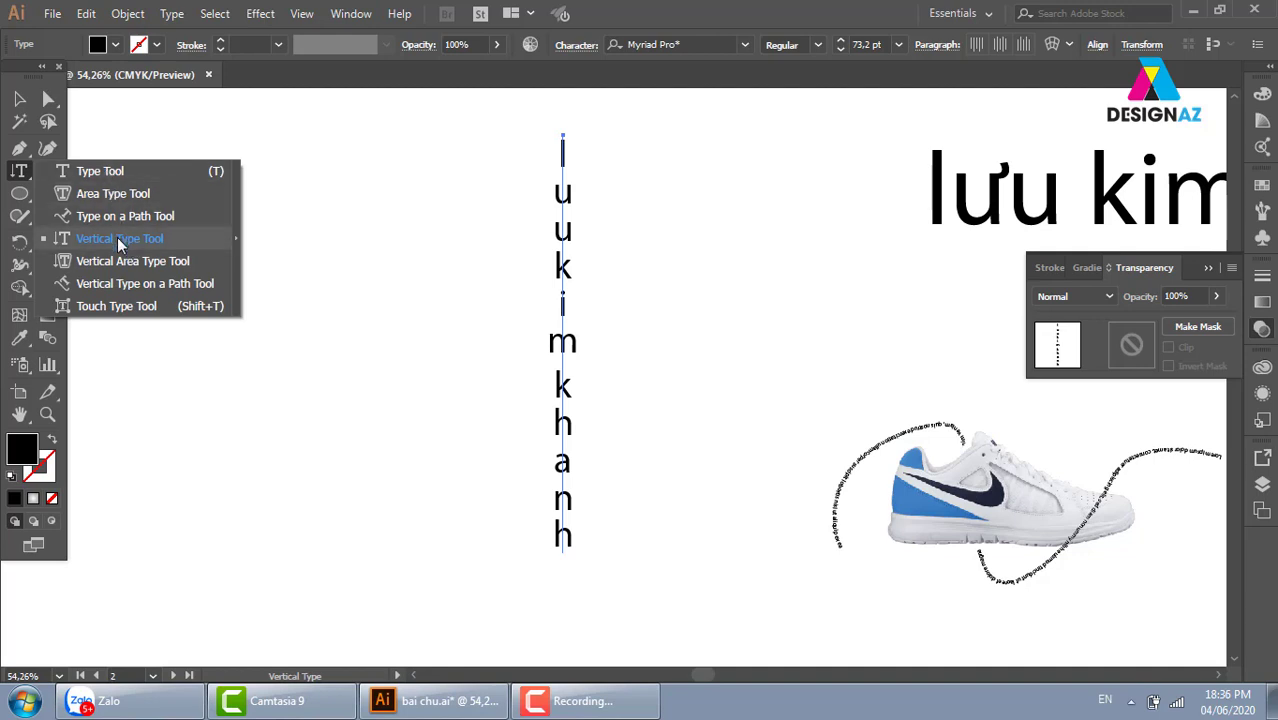
pyautogui.press('Escape')
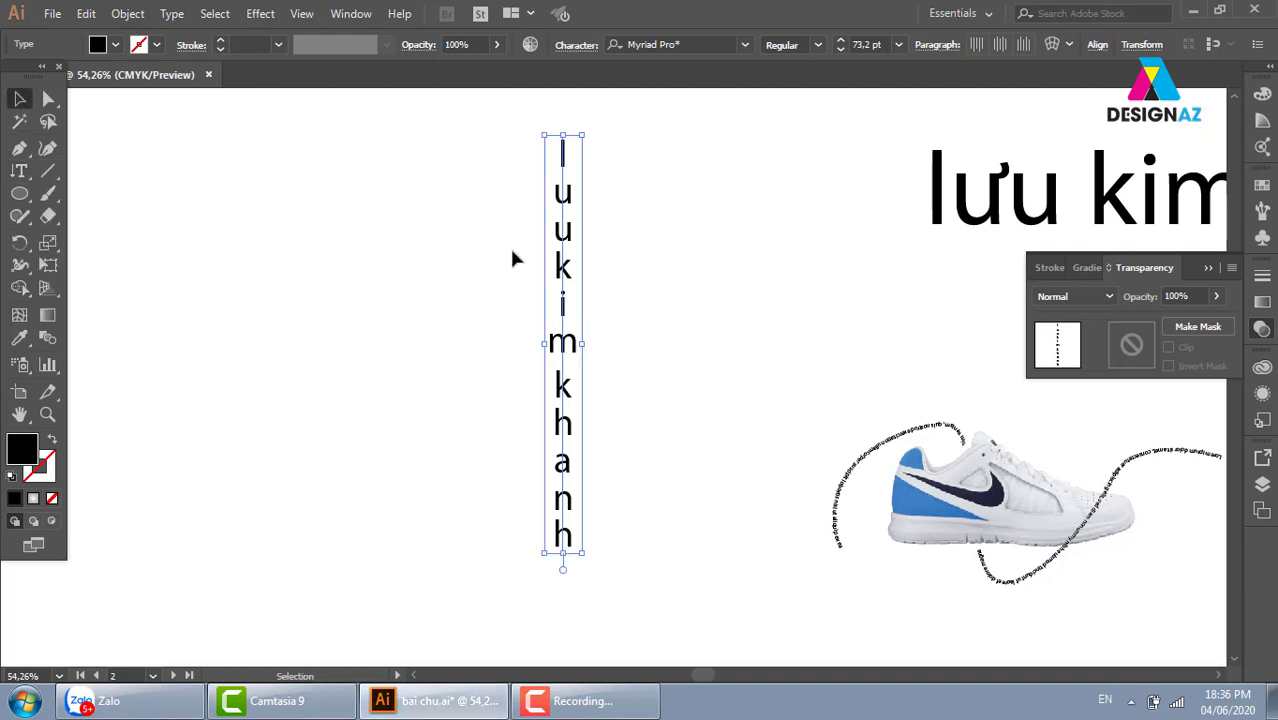
# Switch the luukimkhanh text to horizontal orientation, move it, then delete it
pyautogui.click(172, 14)
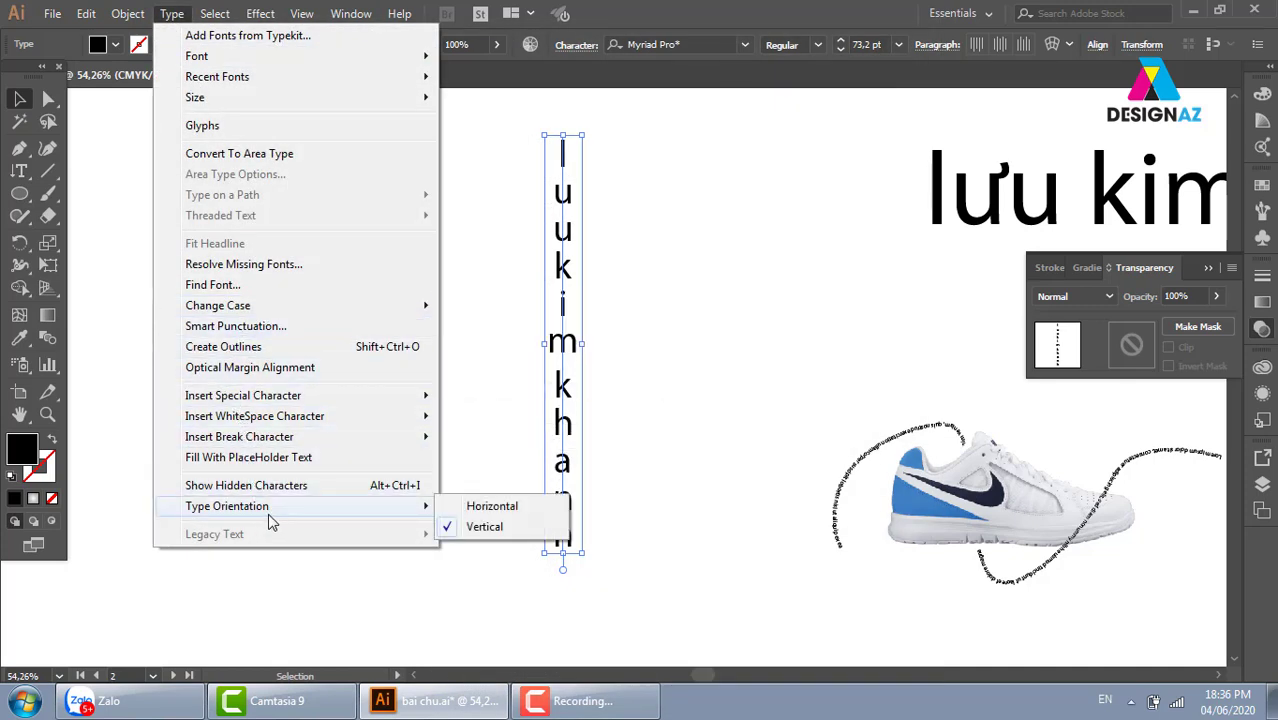
pyautogui.moveTo(227, 506)
pyautogui.click(497, 507)
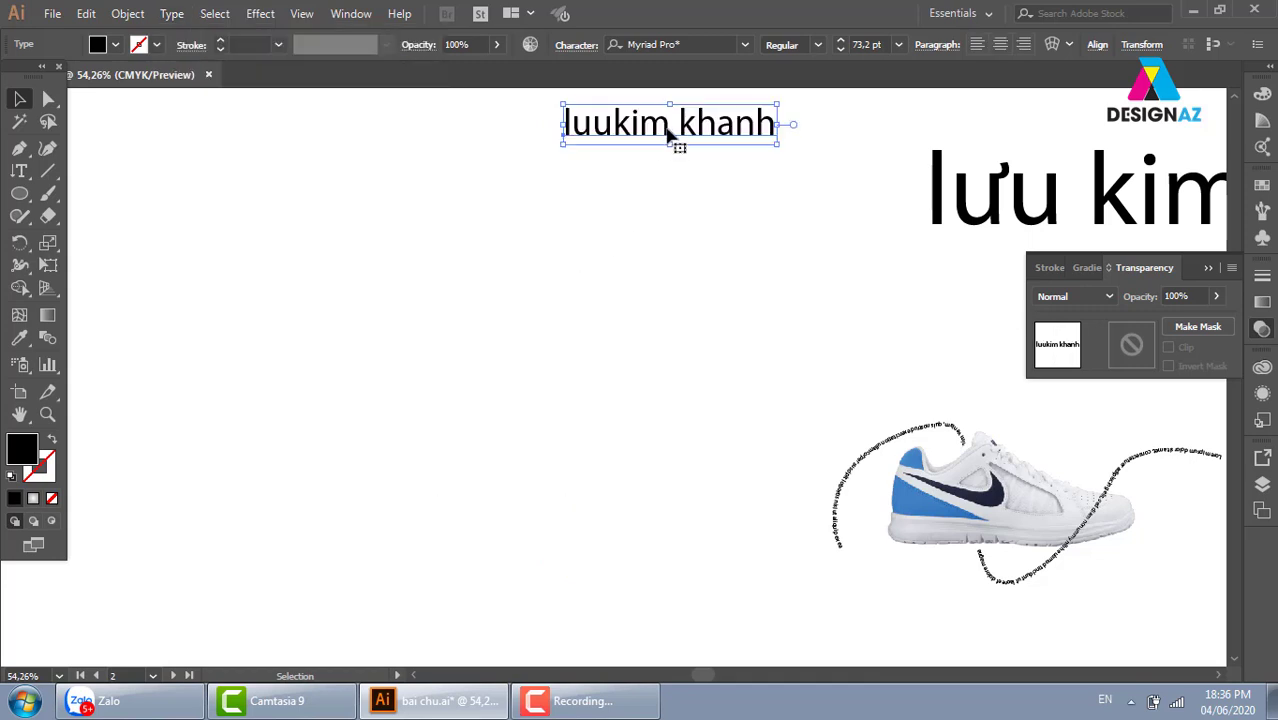
pyautogui.moveTo(670, 136); pyautogui.dragTo(565, 228)
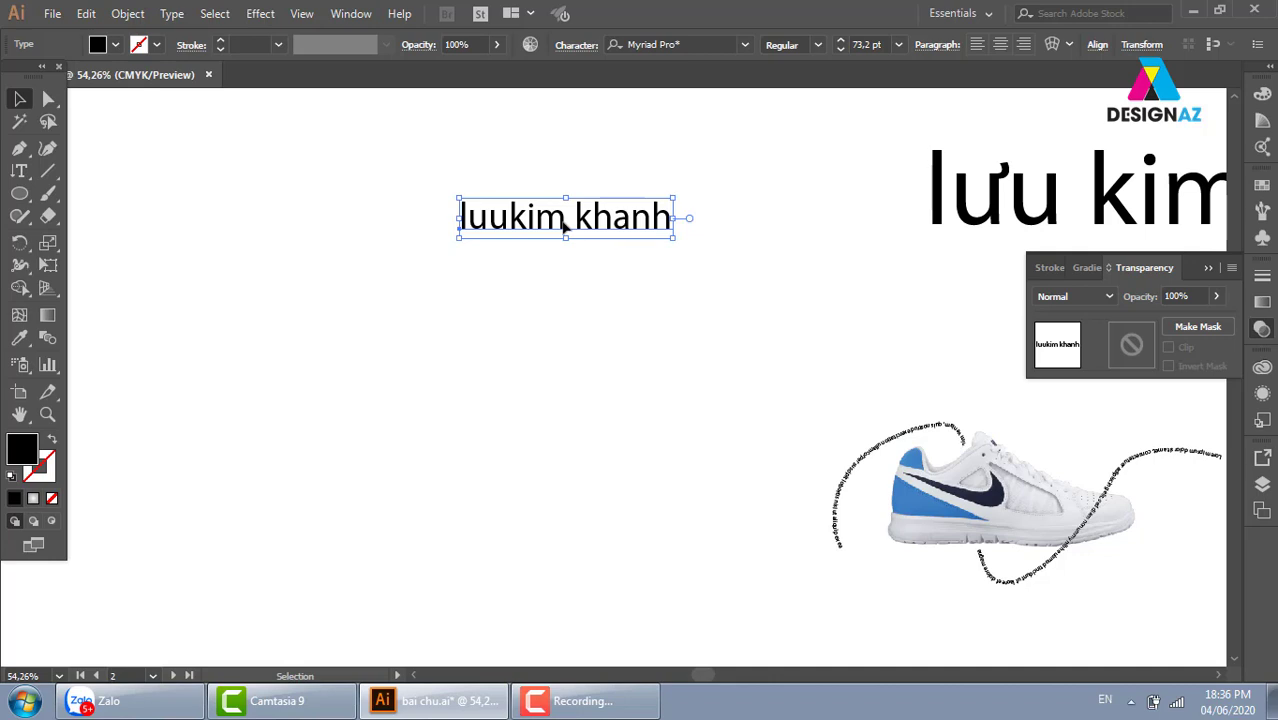
pyautogui.press('Delete')
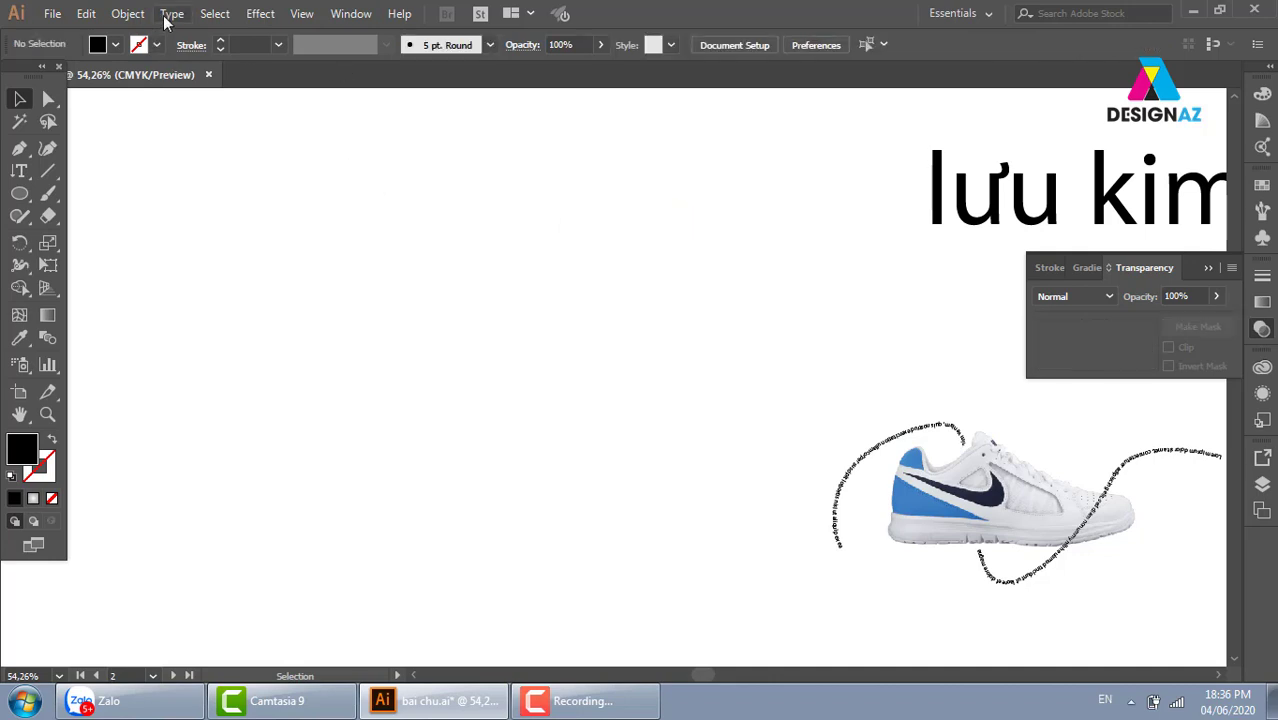
pyautogui.click(19, 171)
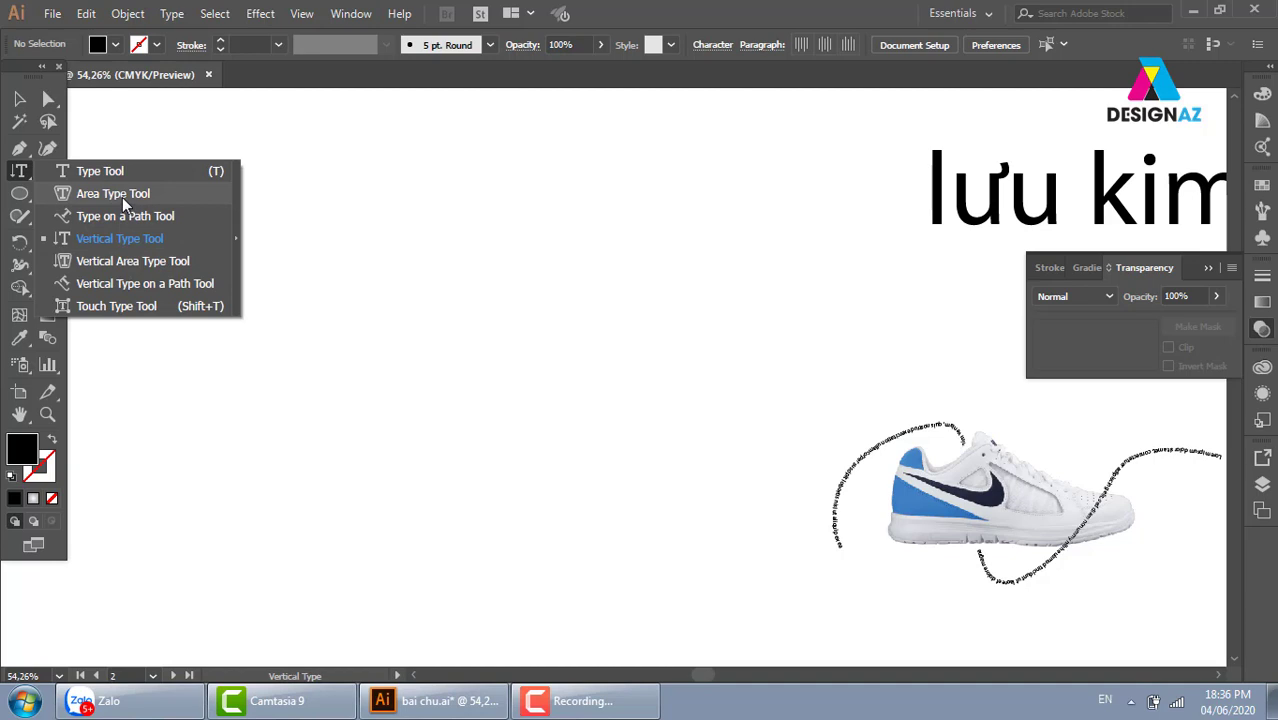
pyautogui.click(19, 193)
pyautogui.moveTo(282, 180)
pyautogui.mouseDown()
pyautogui.moveTo(490, 350)
pyautogui.moveTo(575, 471)
pyautogui.mouseUp()
pyautogui.click(19, 171)
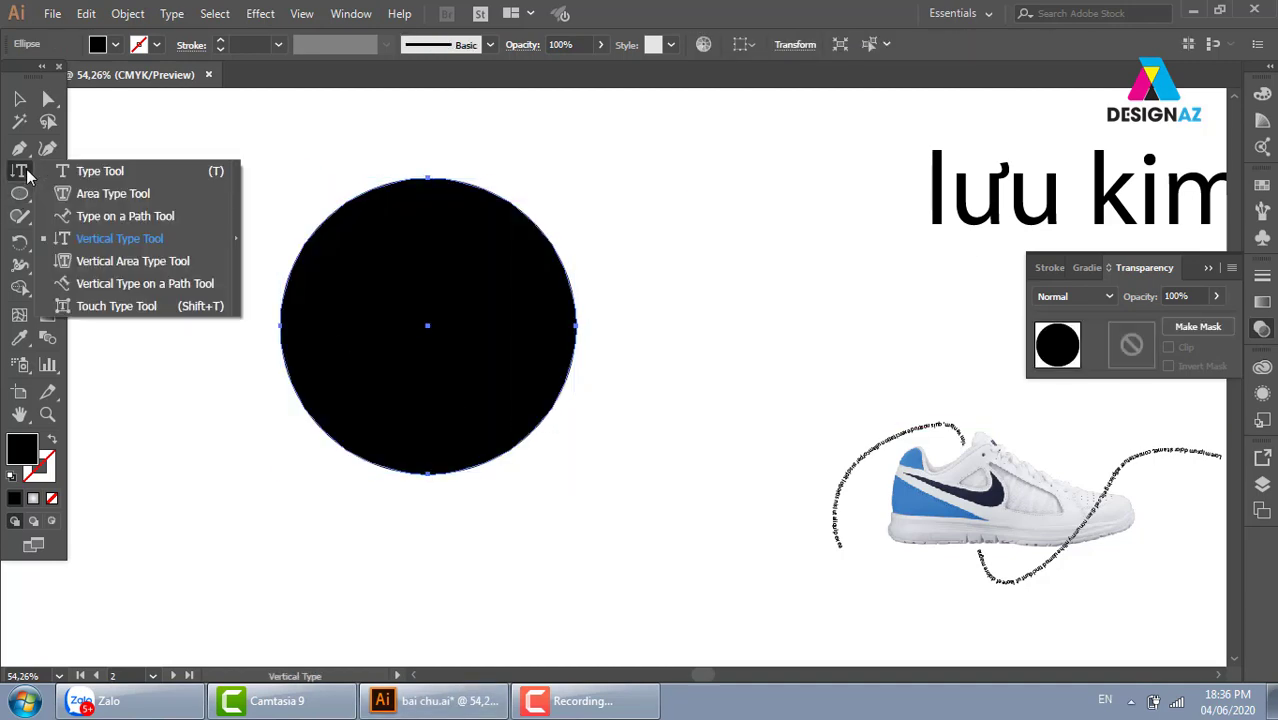
pyautogui.click(91, 262)
pyautogui.click(390, 186)
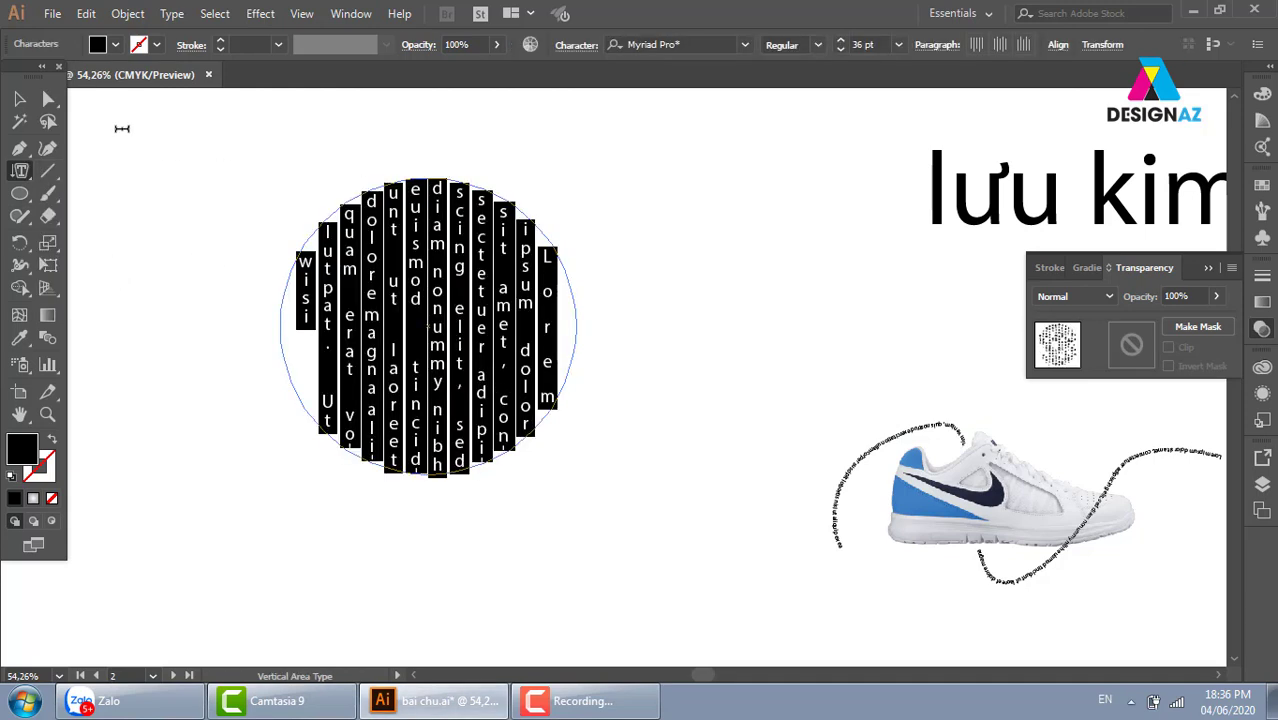
pyautogui.click(19, 121)
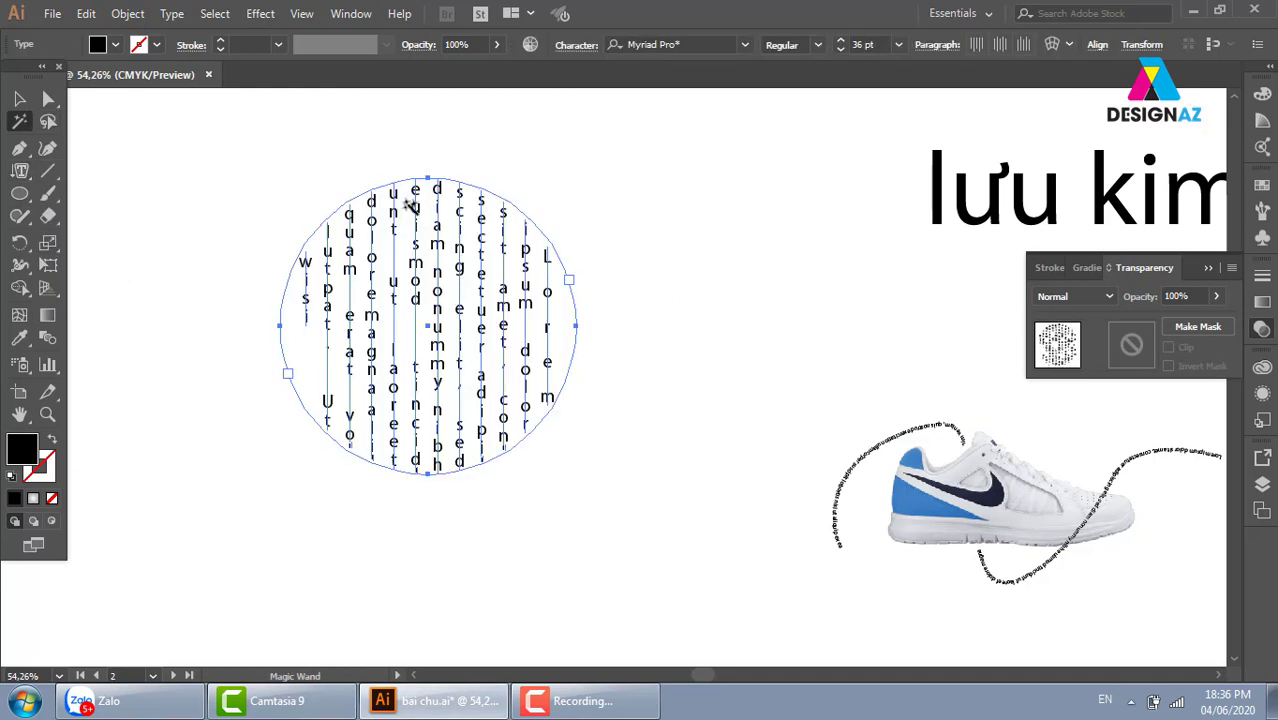
pyautogui.click(20, 100)
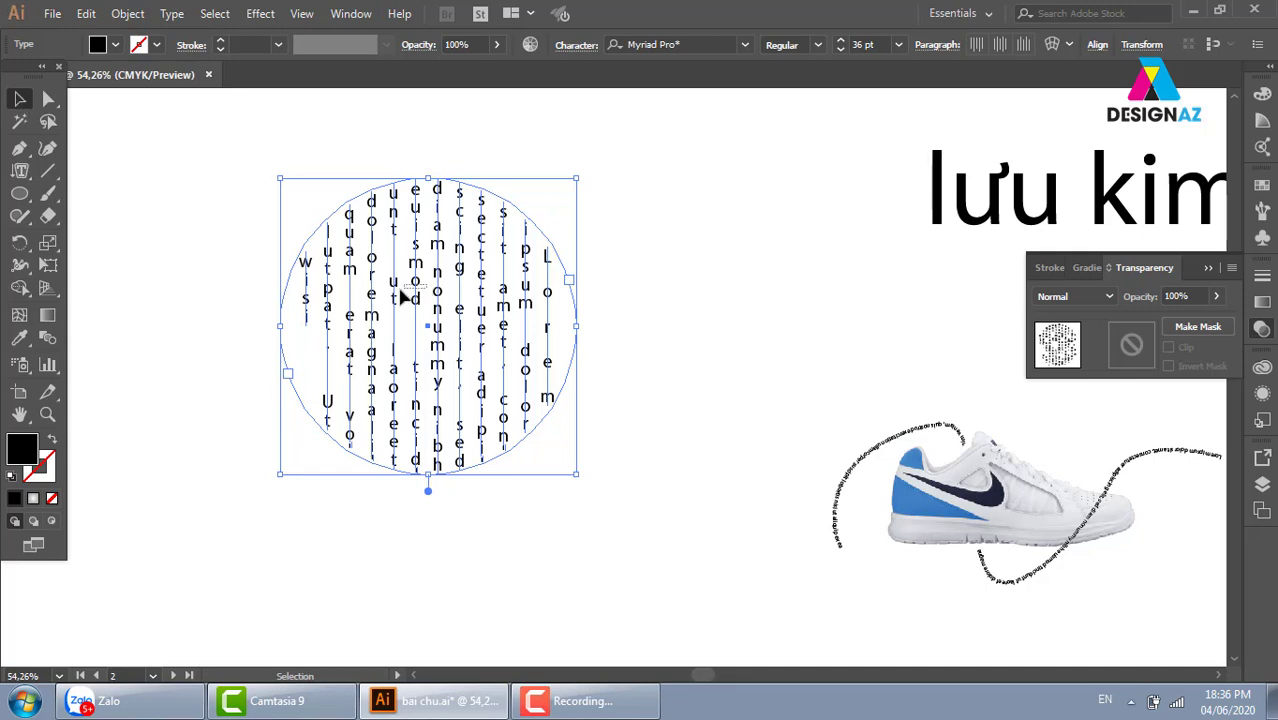
# Delete the circular text and draw a looping curved path with the Pen tool
pyautogui.press('Delete')
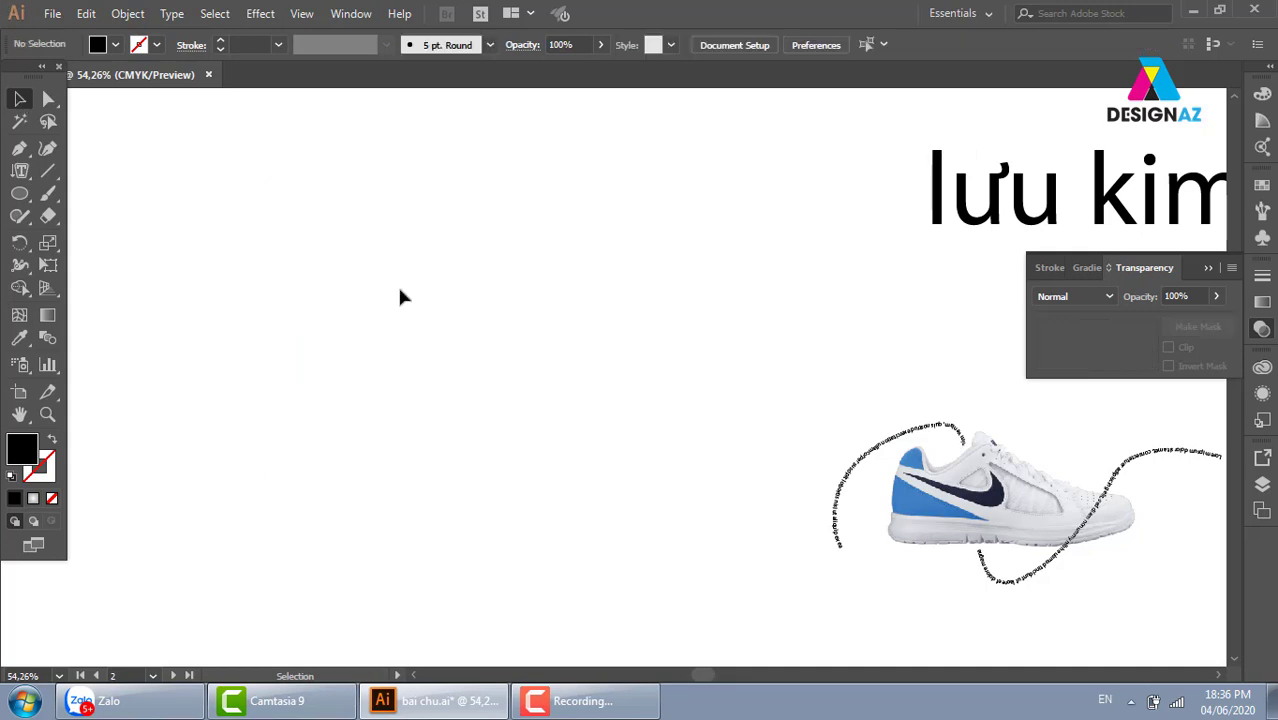
pyautogui.moveTo(19, 170); pyautogui.dragTo(146, 287)
pyautogui.click(19, 148)
pyautogui.moveTo(385, 271); pyautogui.dragTo(458, 320)
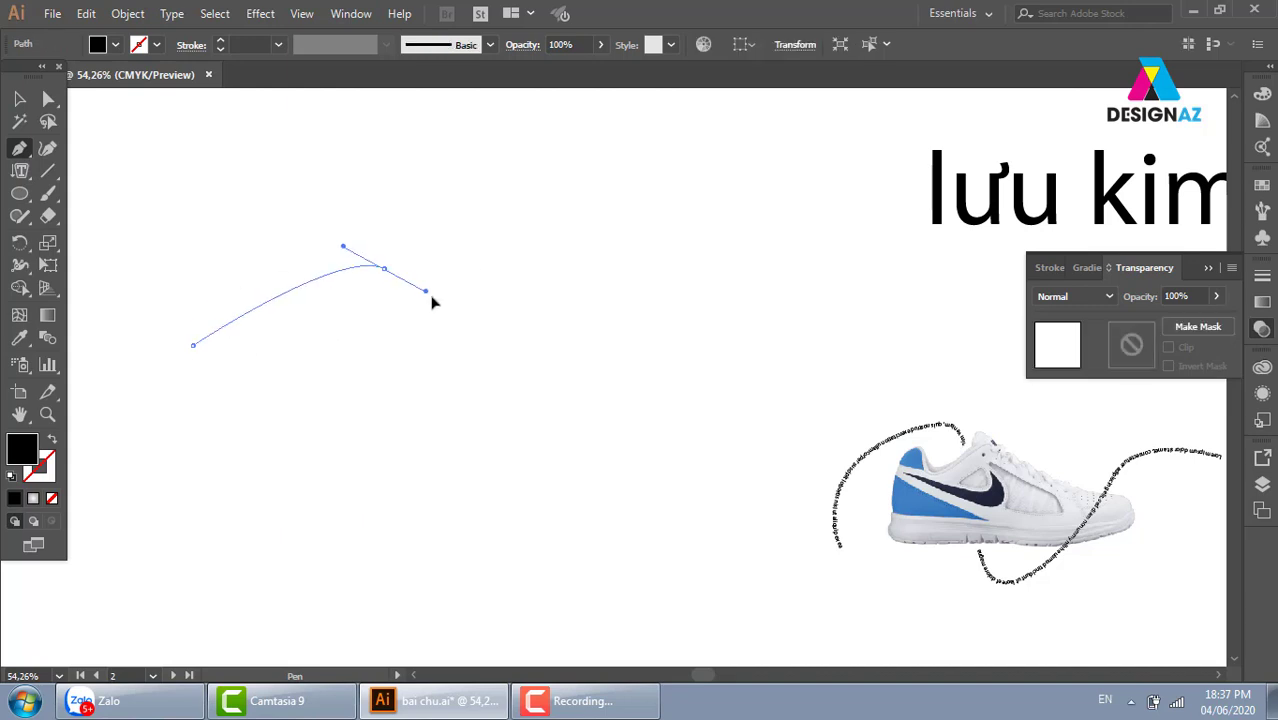
pyautogui.moveTo(363, 456); pyautogui.dragTo(307, 392)
pyautogui.moveTo(475, 258); pyautogui.dragTo(549, 273)
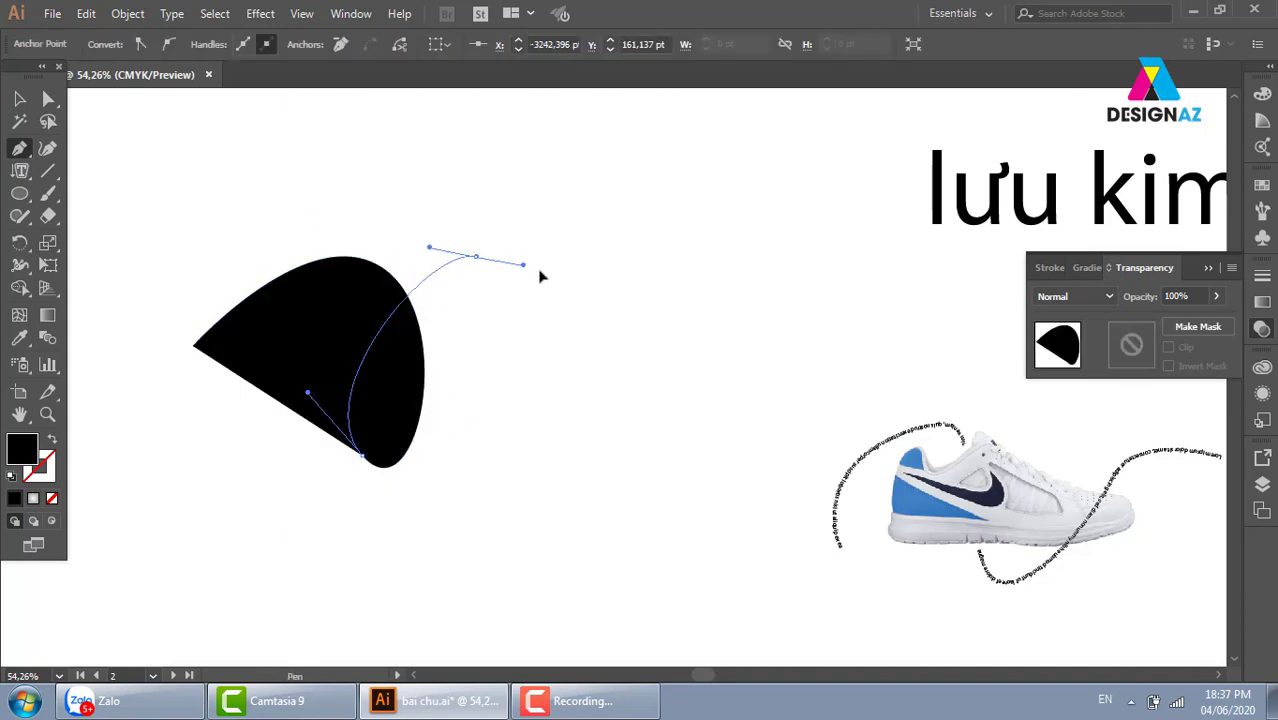
pyautogui.moveTo(657, 422); pyautogui.dragTo(635, 503)
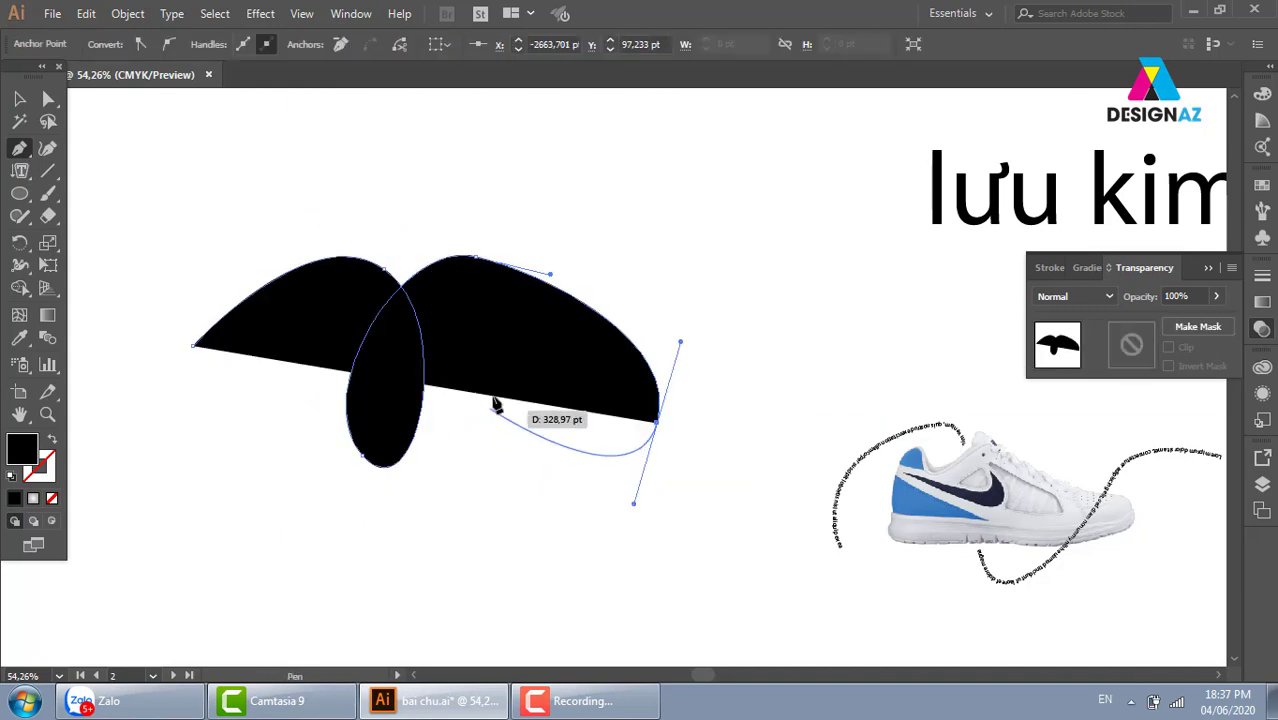
pyautogui.moveTo(495, 378); pyautogui.dragTo(523, 313)
pyautogui.moveTo(692, 259); pyautogui.dragTo(771, 287)
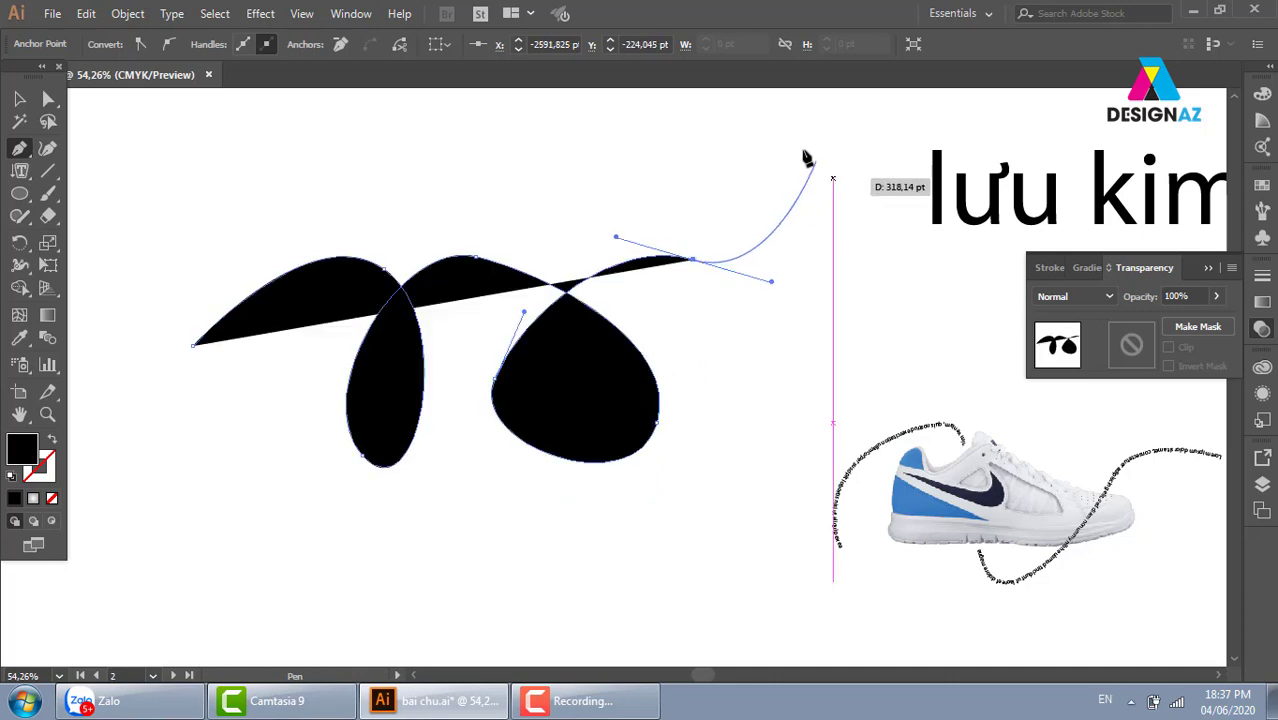
pyautogui.click(764, 134)
# Make the curve a stroke, run vertical placeholder text along it, then delete it
pyautogui.hotkey('shift', 'x')
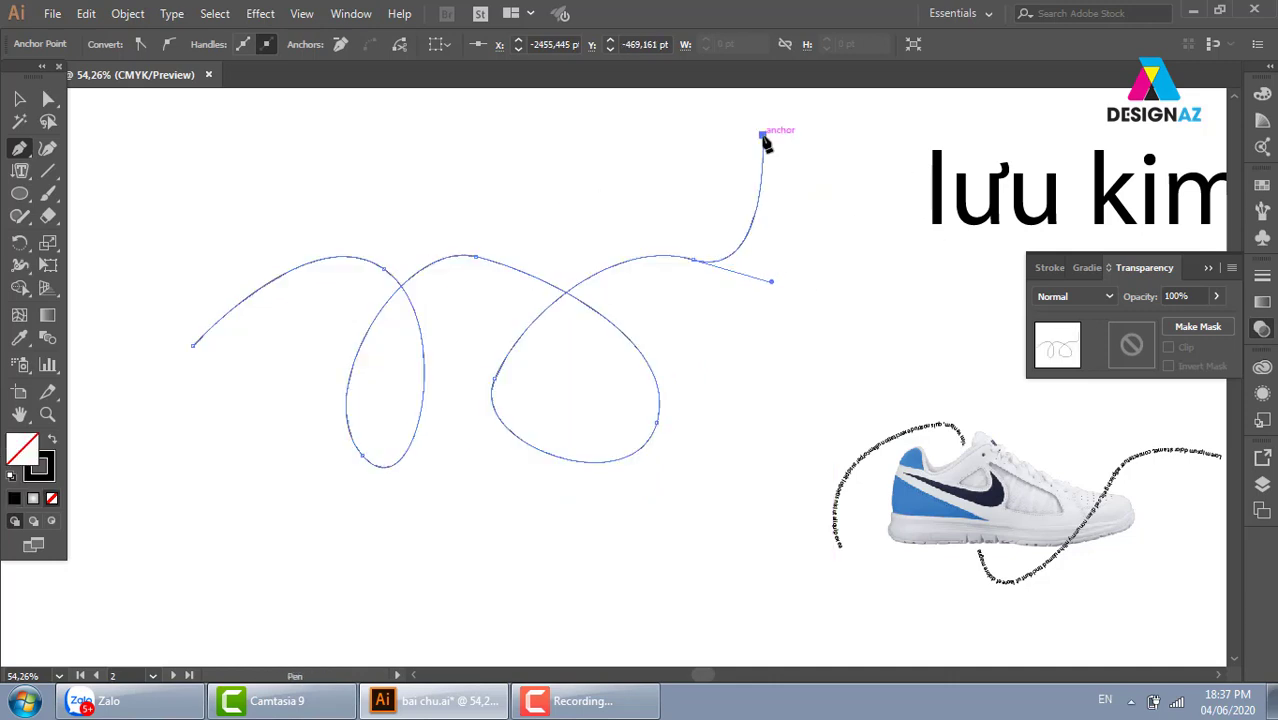
pyautogui.click(19, 98)
pyautogui.click(450, 180)
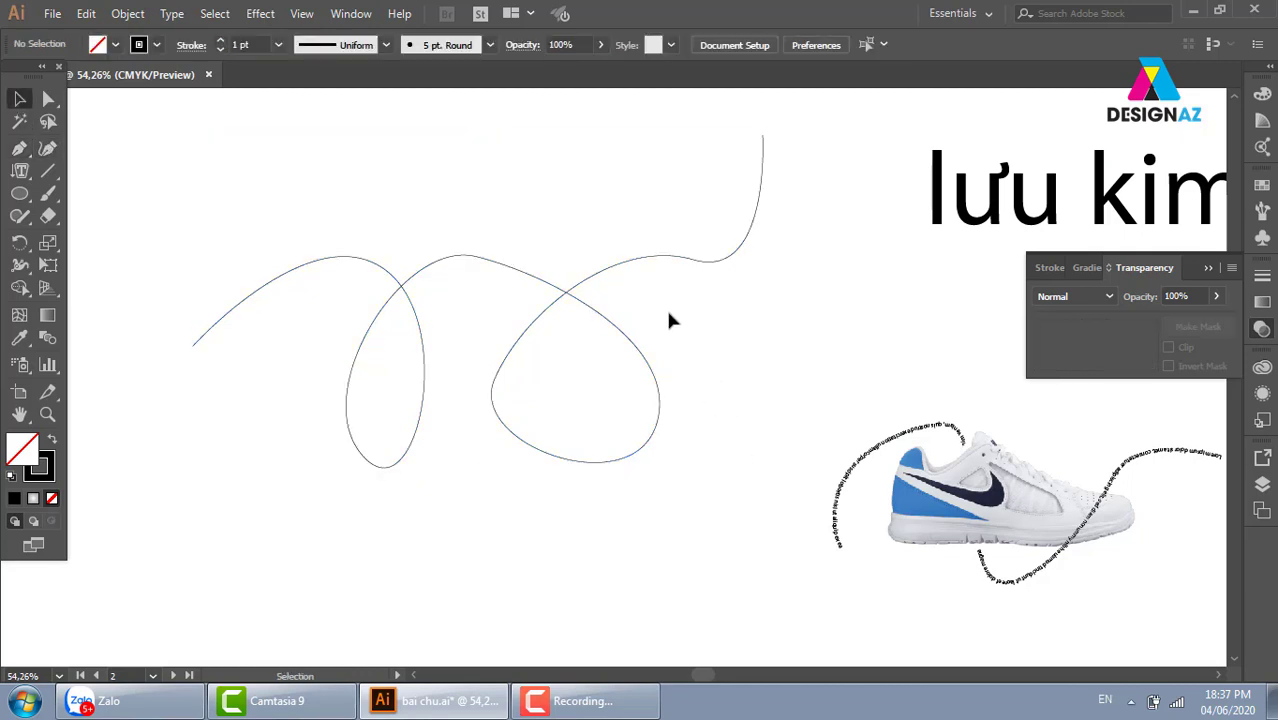
pyautogui.moveTo(388, 178); pyautogui.dragTo(545, 410)
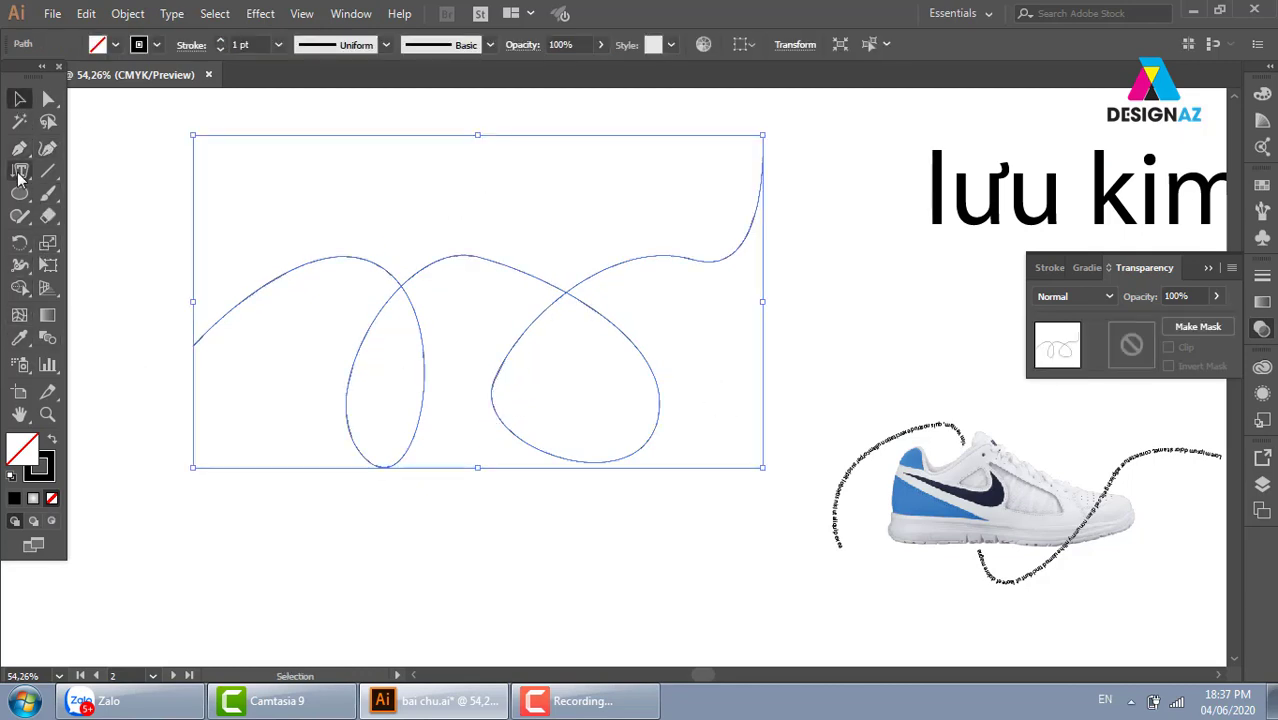
pyautogui.moveTo(19, 171); pyautogui.dragTo(112, 292)
pyautogui.click(112, 288)
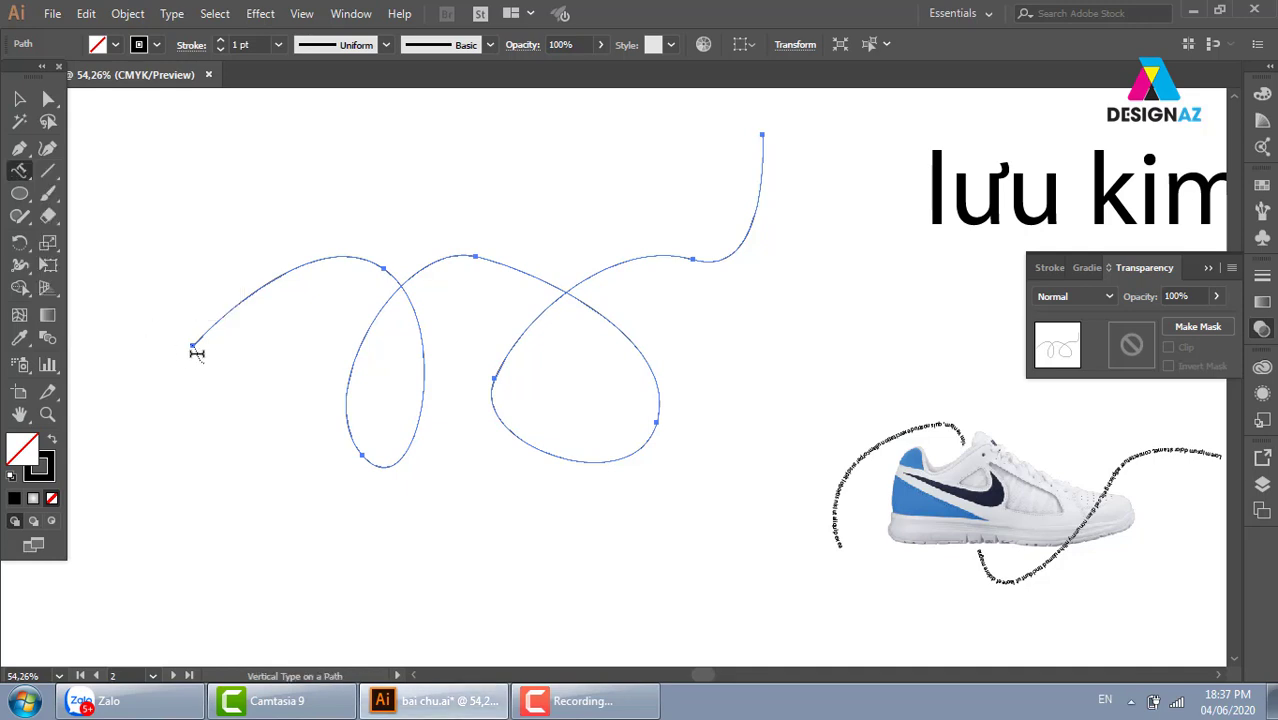
pyautogui.click(198, 338)
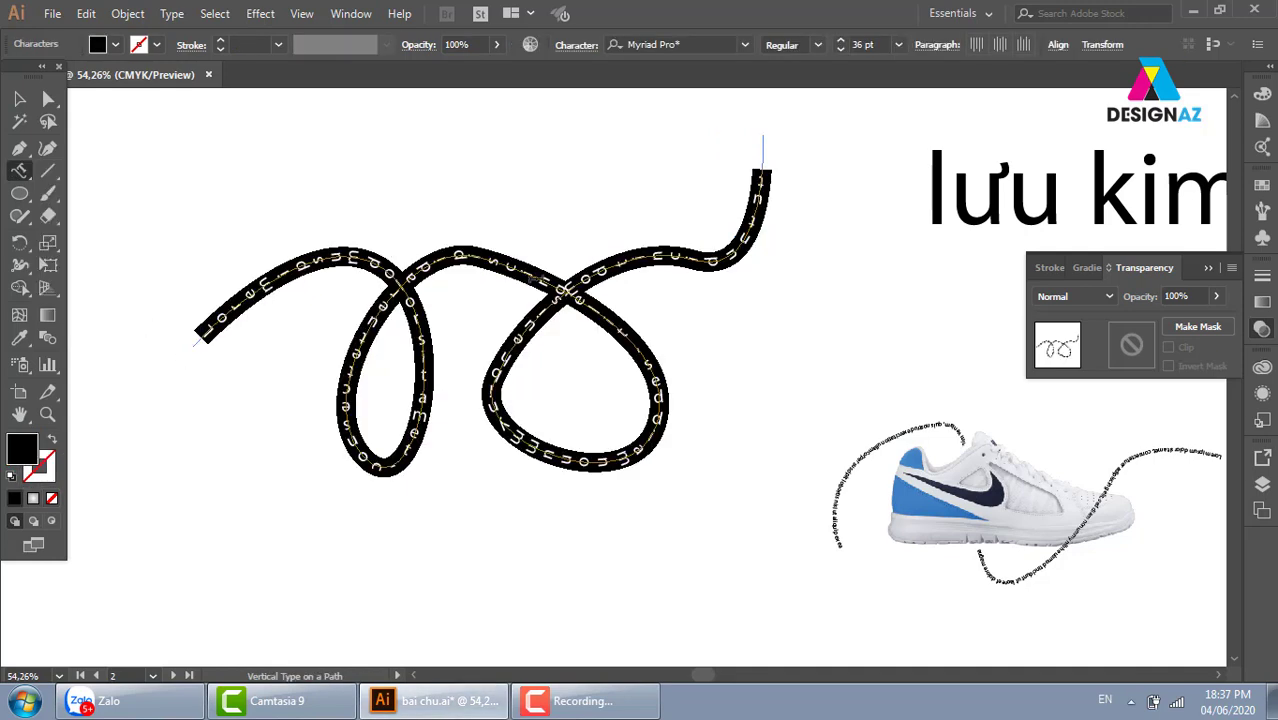
pyautogui.click(19, 99)
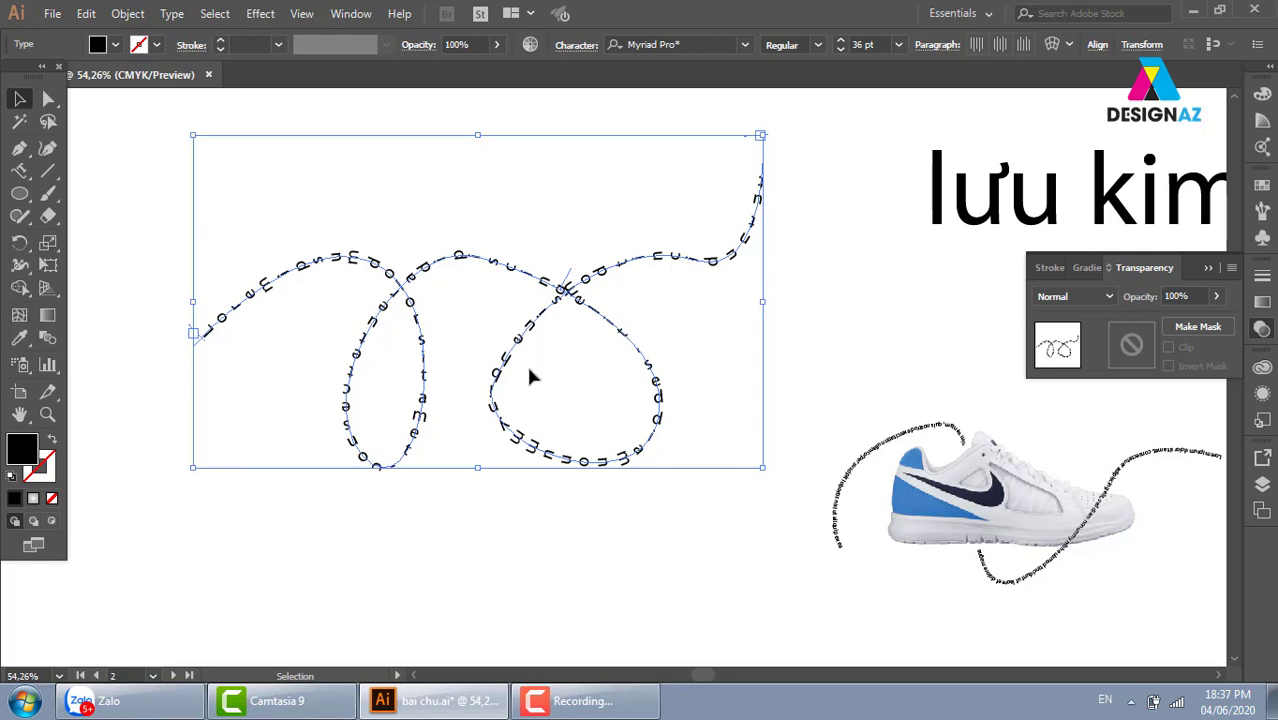
pyautogui.press('Delete')
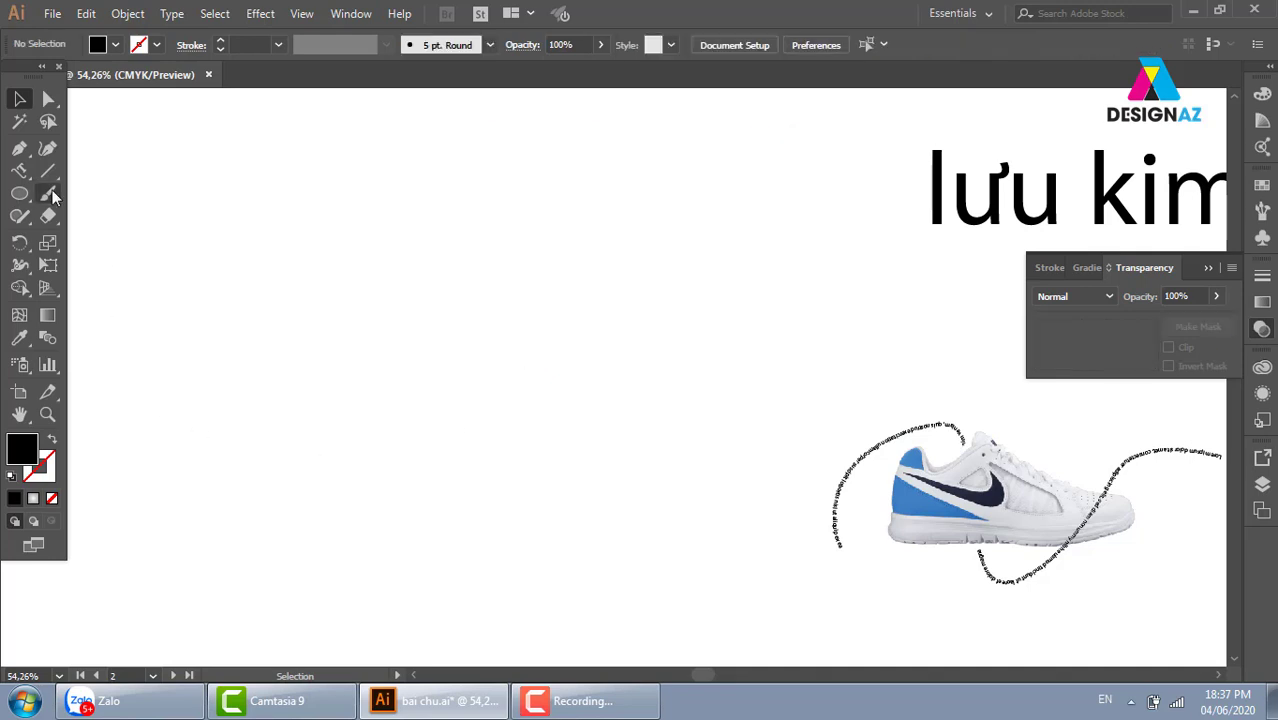
# Place 'Lorem ipsum', delete 'ipsum', and enlarge 'Lorem' to about 407.63 pt on the left
pyautogui.click(21, 172)
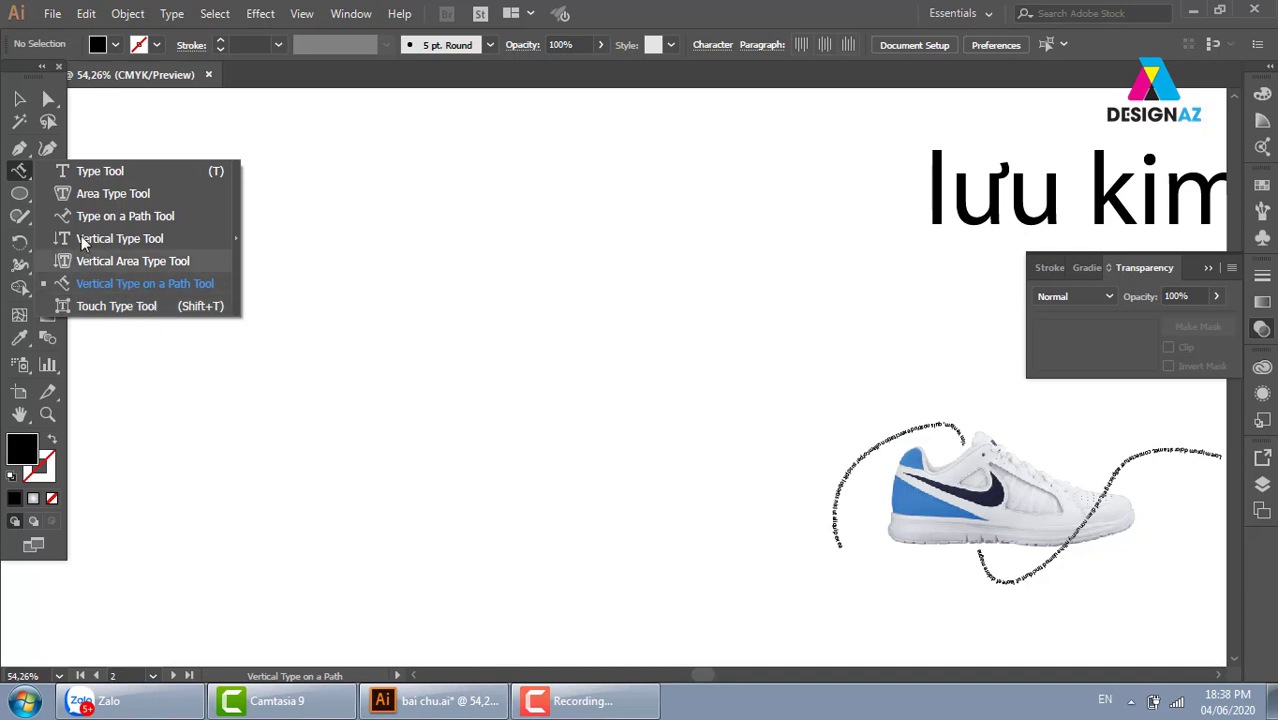
pyautogui.click(94, 174)
pyautogui.click(322, 213)
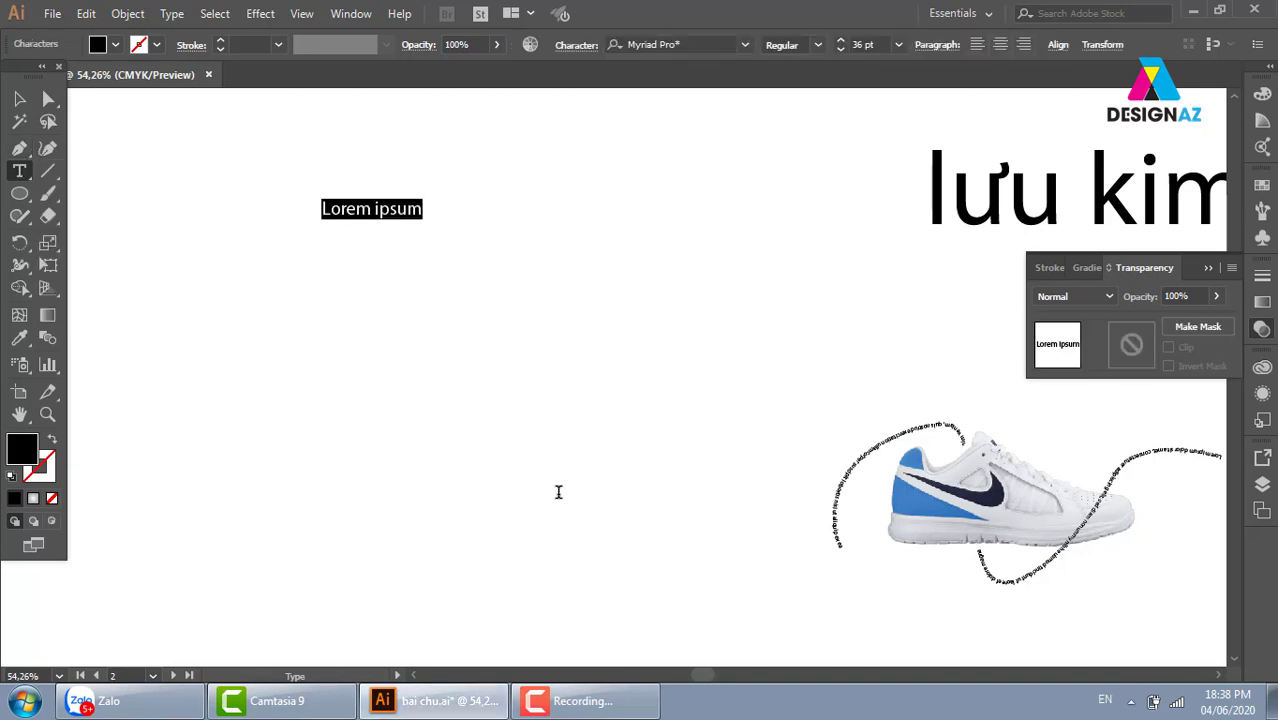
pyautogui.click(19, 99)
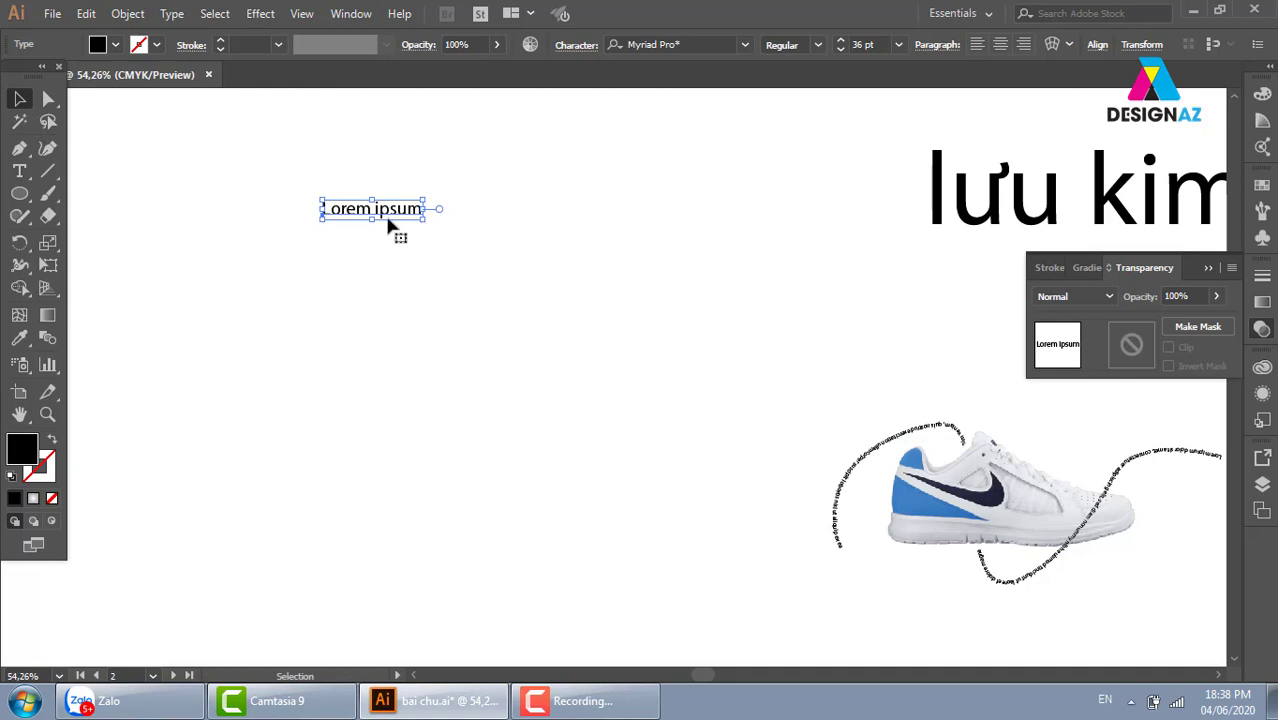
pyautogui.doubleClick(390, 214)
pyautogui.moveTo(375, 212); pyautogui.dragTo(491, 221)
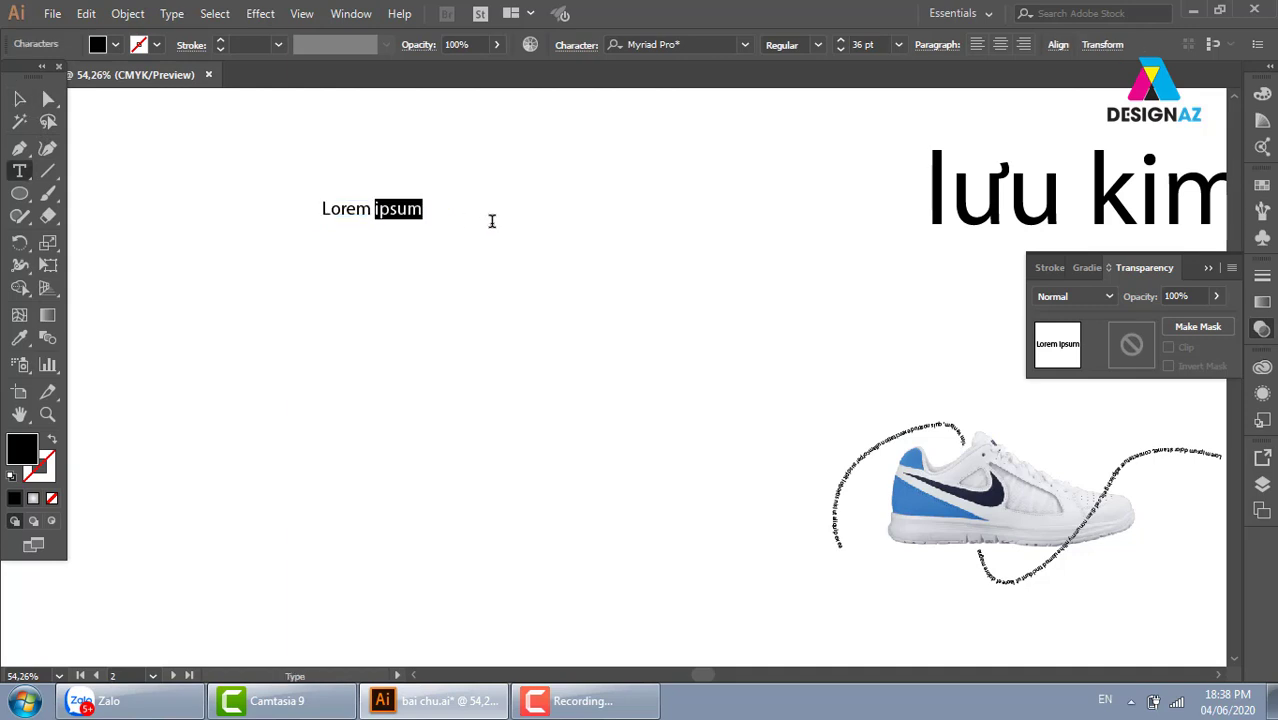
pyautogui.press('BackSpace')
pyautogui.click(19, 99)
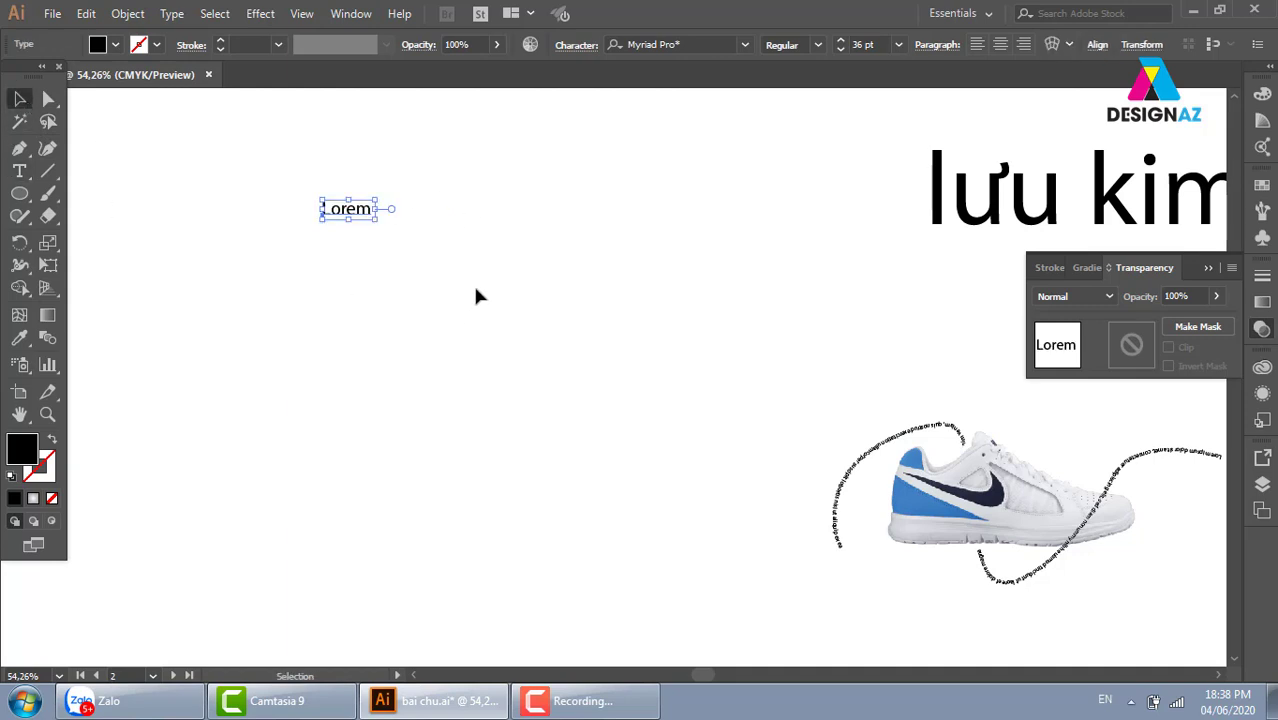
pyautogui.moveTo(378, 218); pyautogui.dragTo(918, 424)
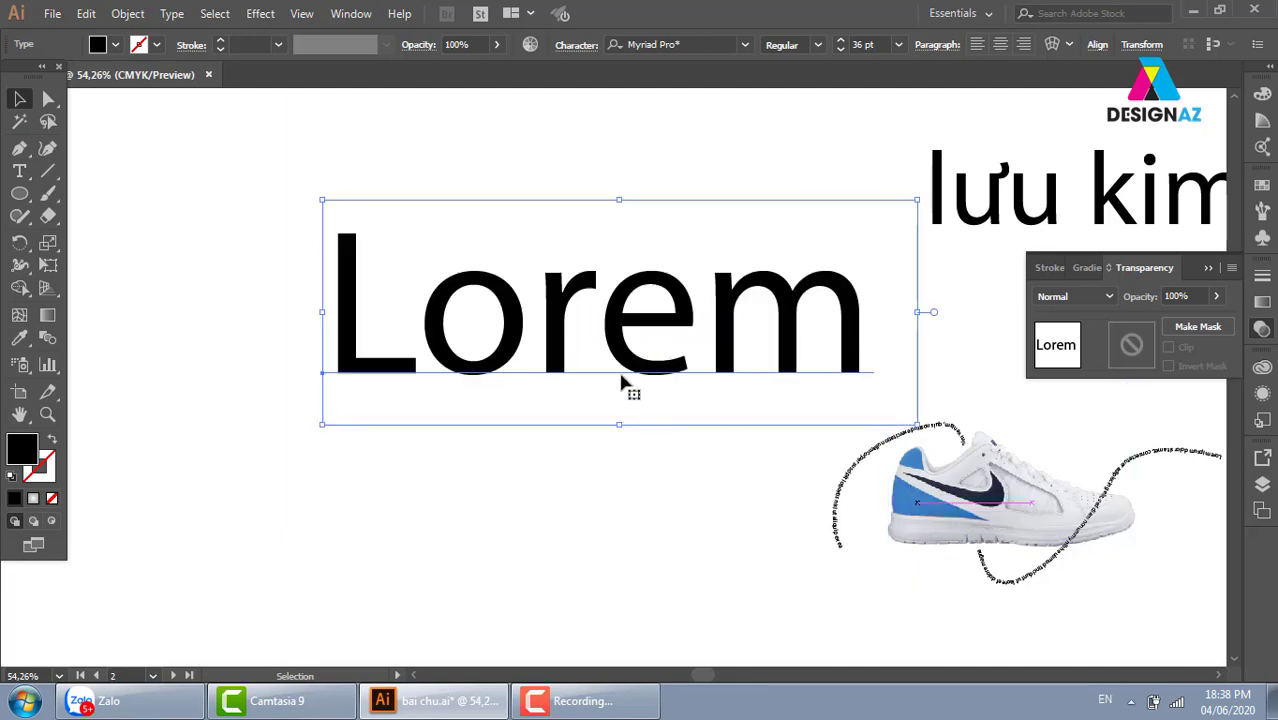
pyautogui.moveTo(622, 380); pyautogui.dragTo(524, 399)
# With the Touch Type tool, colour the L of Lorem yellow, then magenta
pyautogui.click(19, 171)
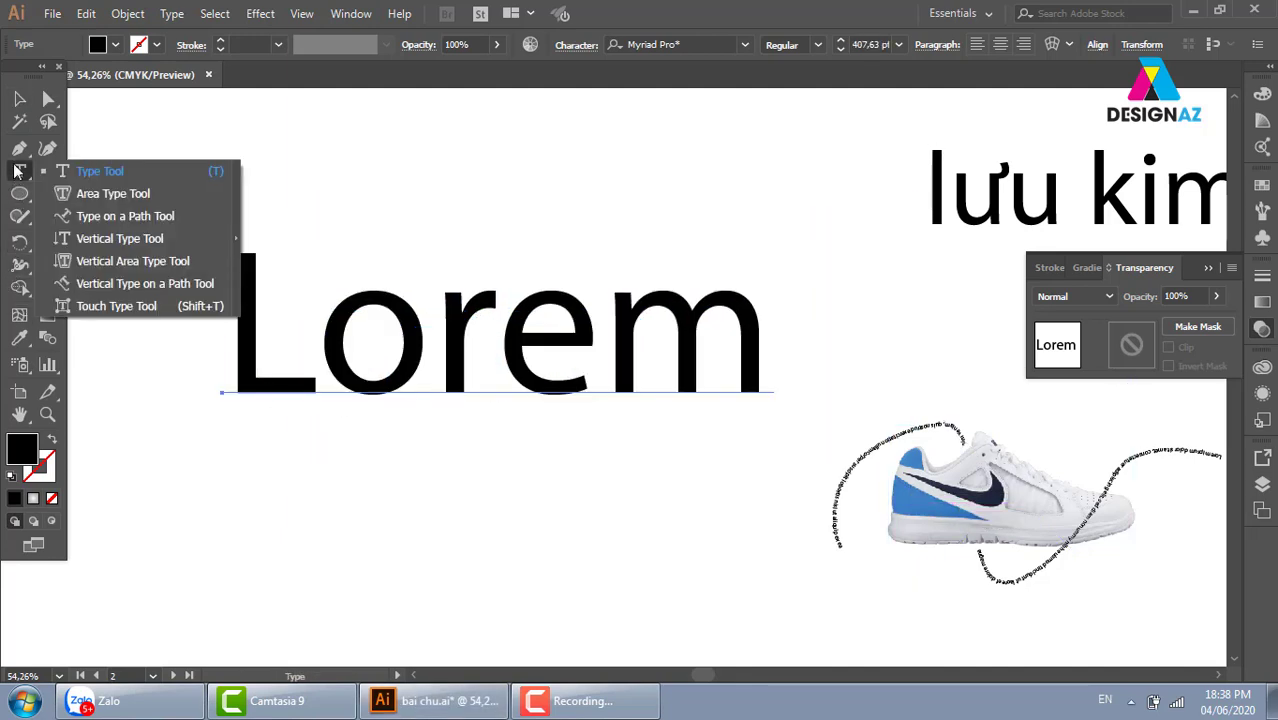
pyautogui.click(110, 306)
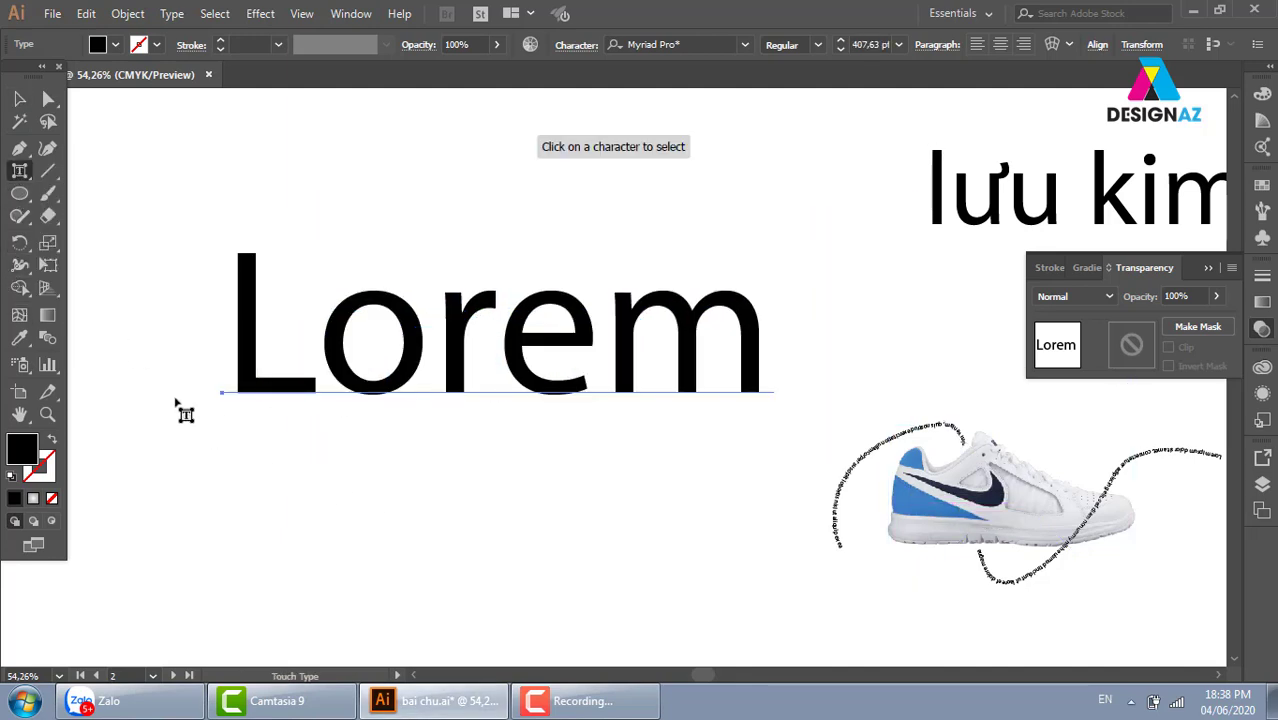
pyautogui.click(256, 306)
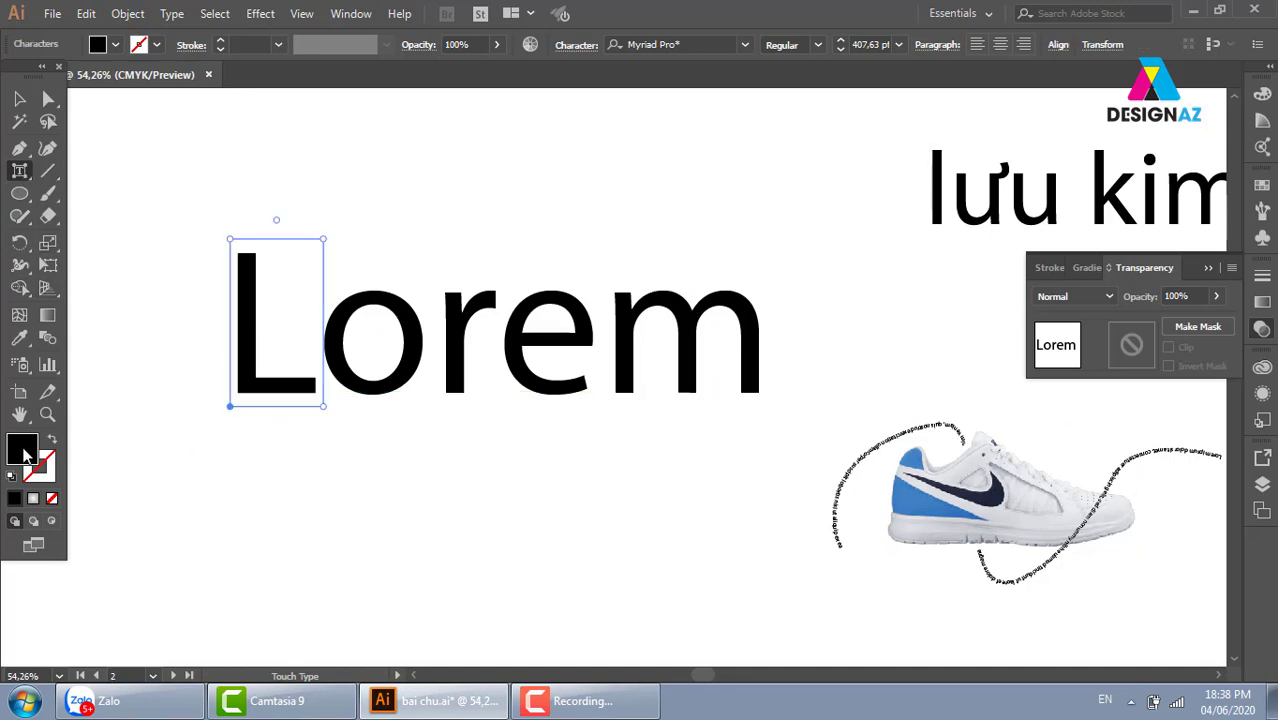
pyautogui.click(1262, 187)
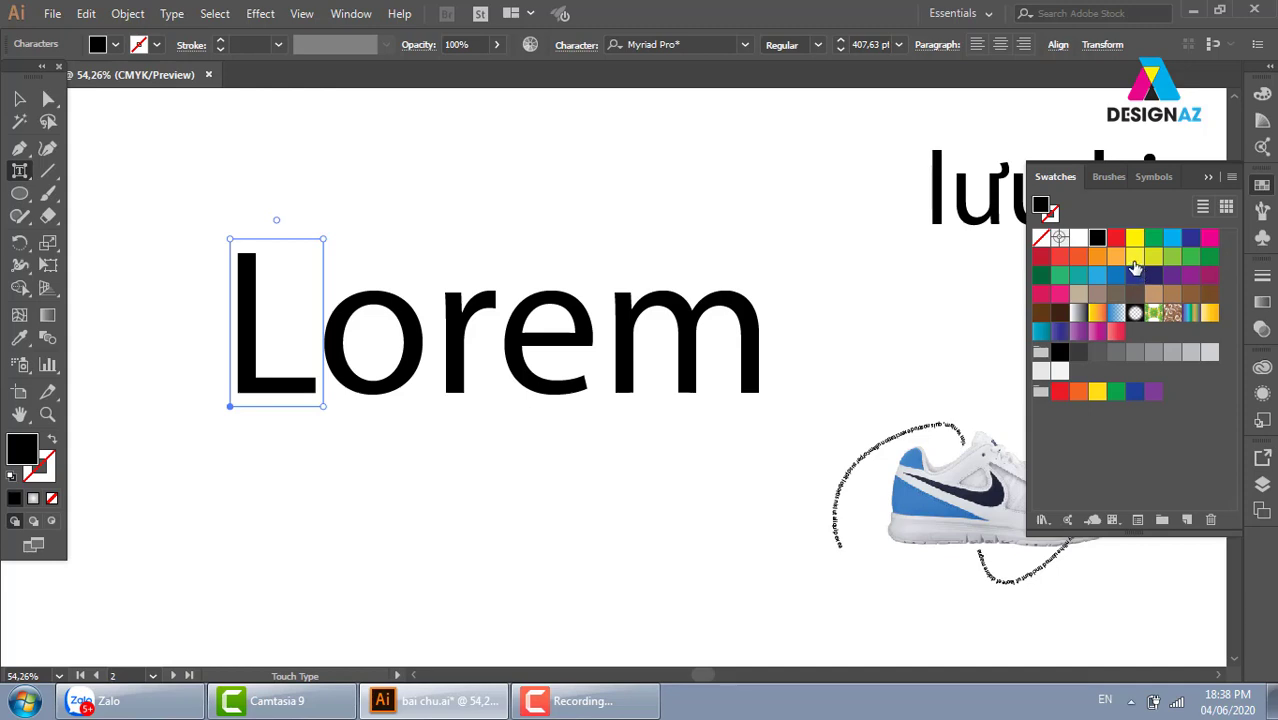
pyautogui.click(1134, 256)
pyautogui.click(1210, 237)
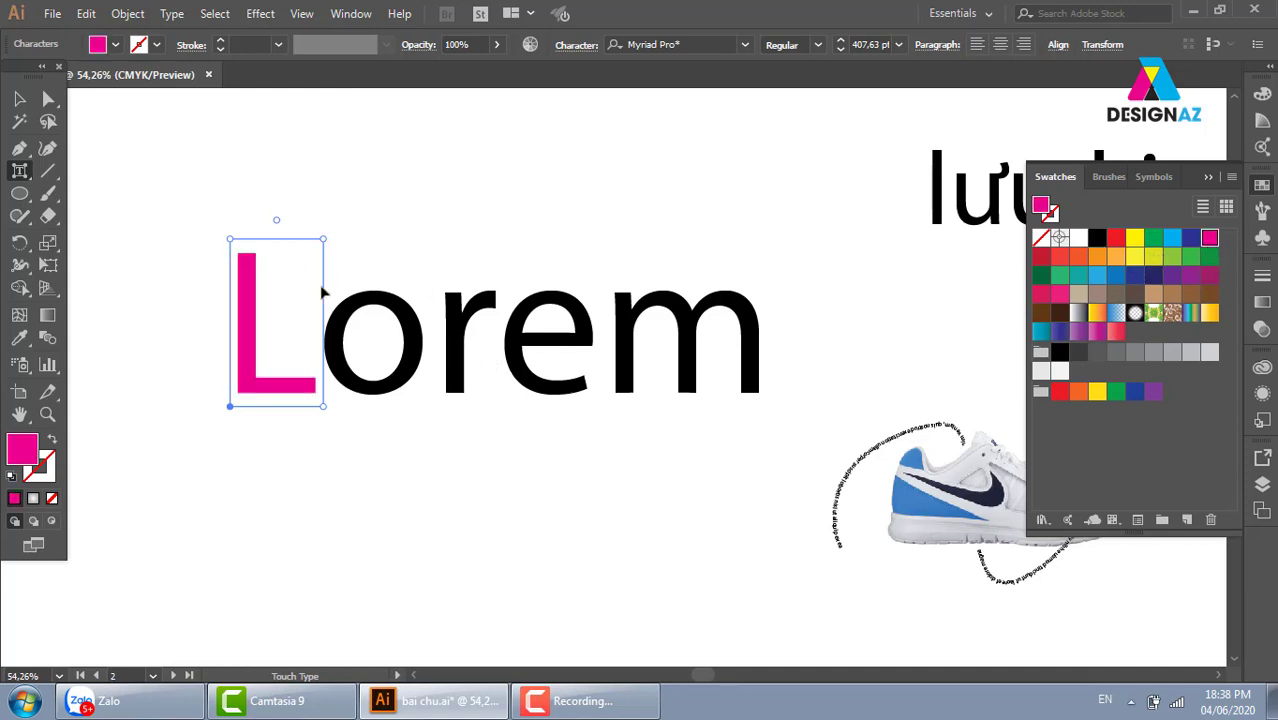
# Enlarge the L, undo the scaling, and turn it back to black
pyautogui.moveTo(324, 240)
pyautogui.mouseDown()
pyautogui.moveTo(476, 120)
pyautogui.moveTo(513, 114)
pyautogui.mouseUp()
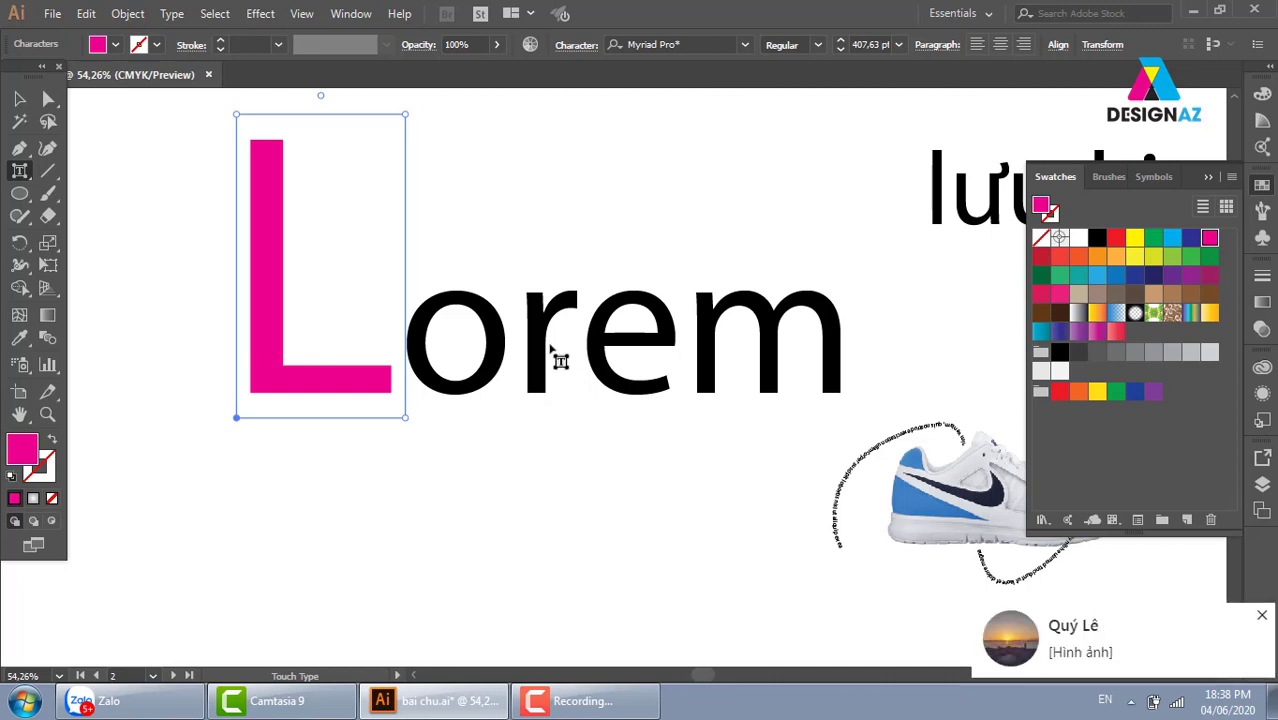
pyautogui.hotkey('ctrl', 'z')
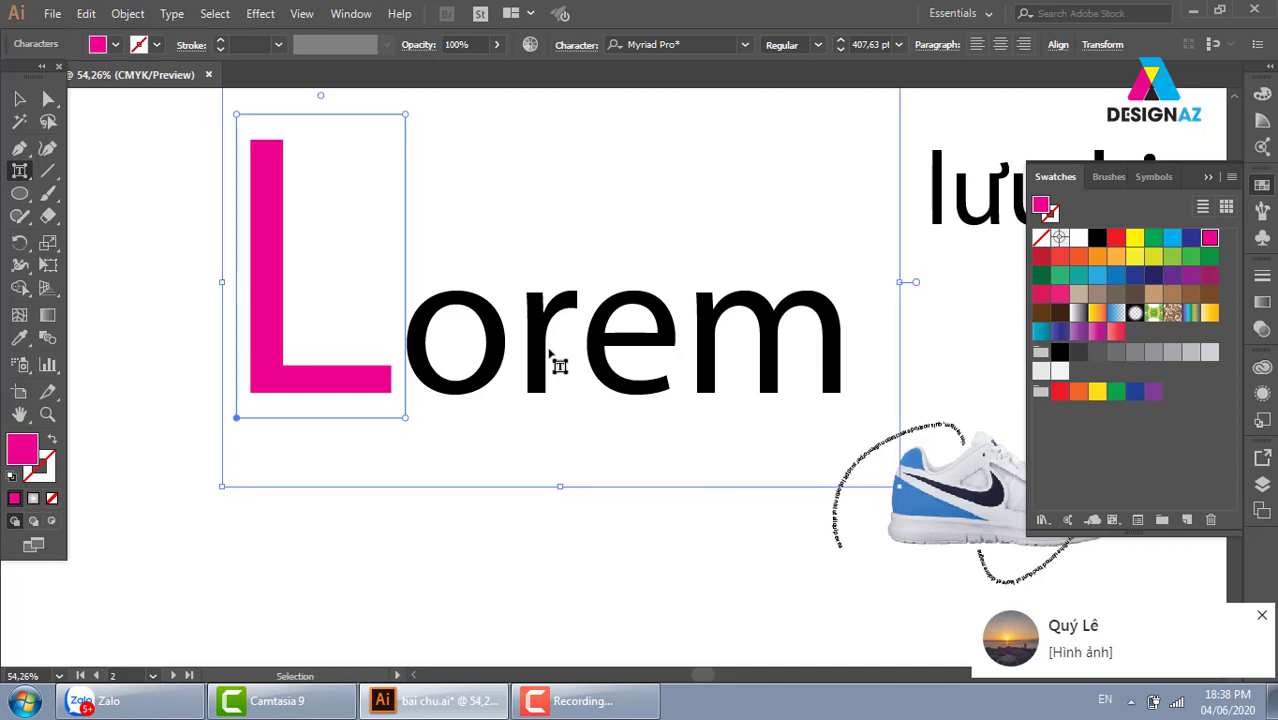
pyautogui.hotkey('ctrl', 'z')
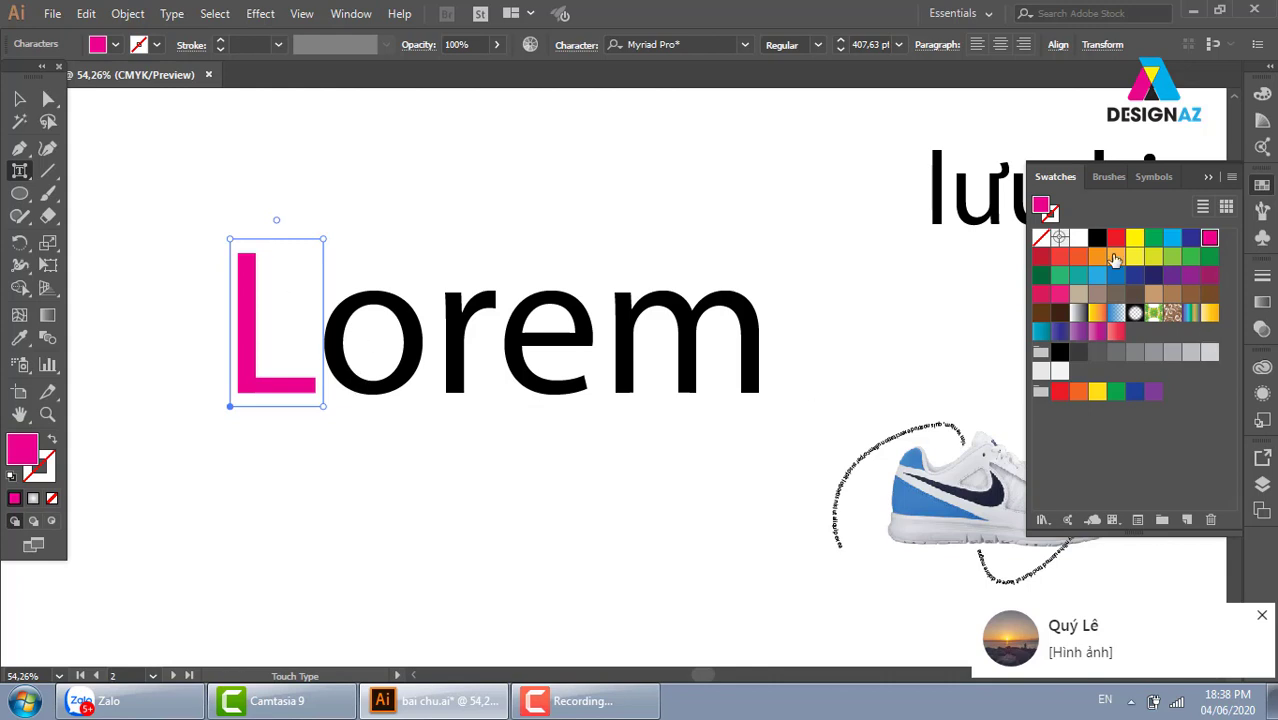
pyautogui.click(1097, 237)
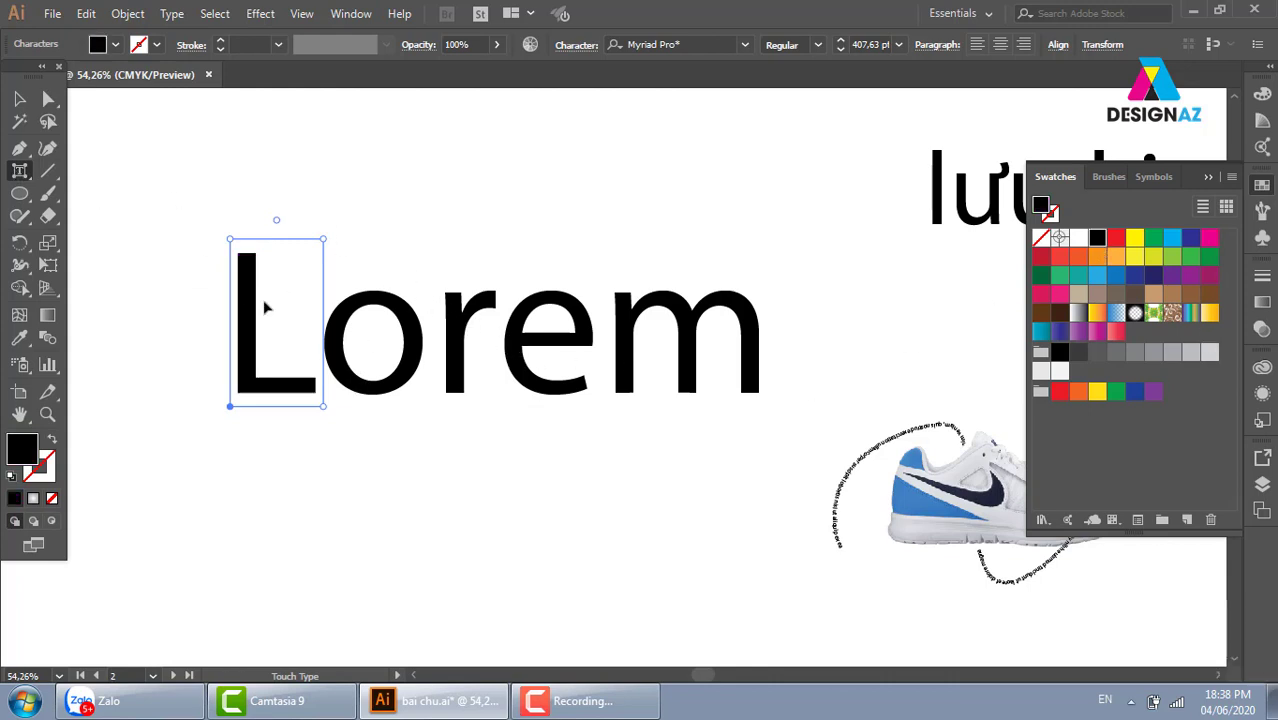
# Try tilting the L of Lorem about 45 degrees, then undo it
pyautogui.moveTo(276, 220); pyautogui.dragTo(341, 254)
pyautogui.hotkey('ctrl', 'z')
pyautogui.moveTo(277, 220); pyautogui.dragTo(340, 253)
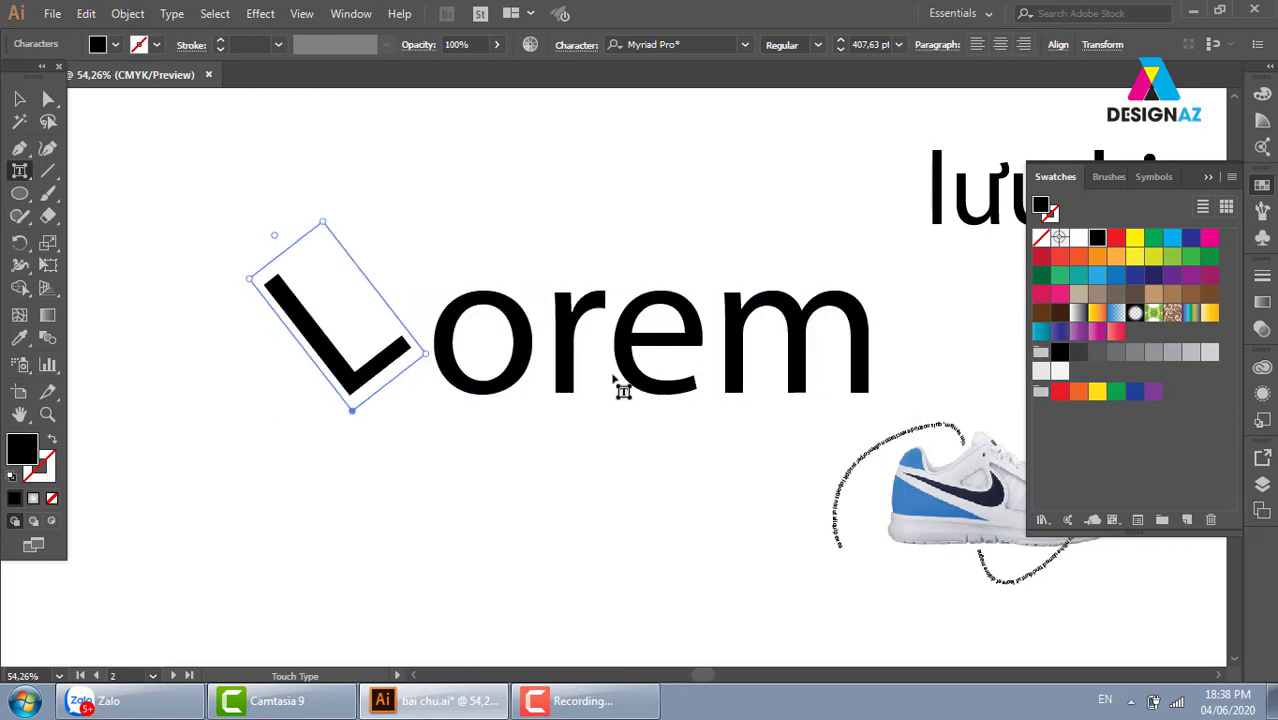
pyautogui.hotkey('ctrl', 'z')
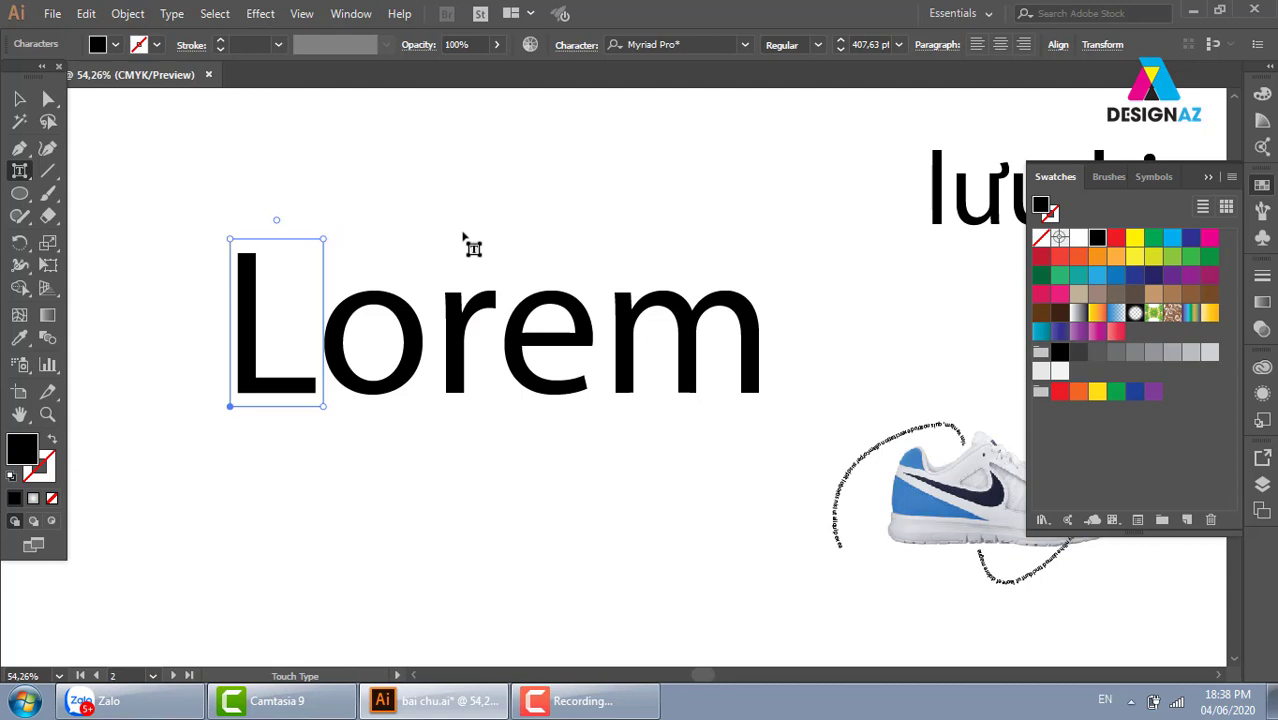
# Drop the o below the baseline, nudge the r left, raise the e and lower the m
pyautogui.click(421, 378)
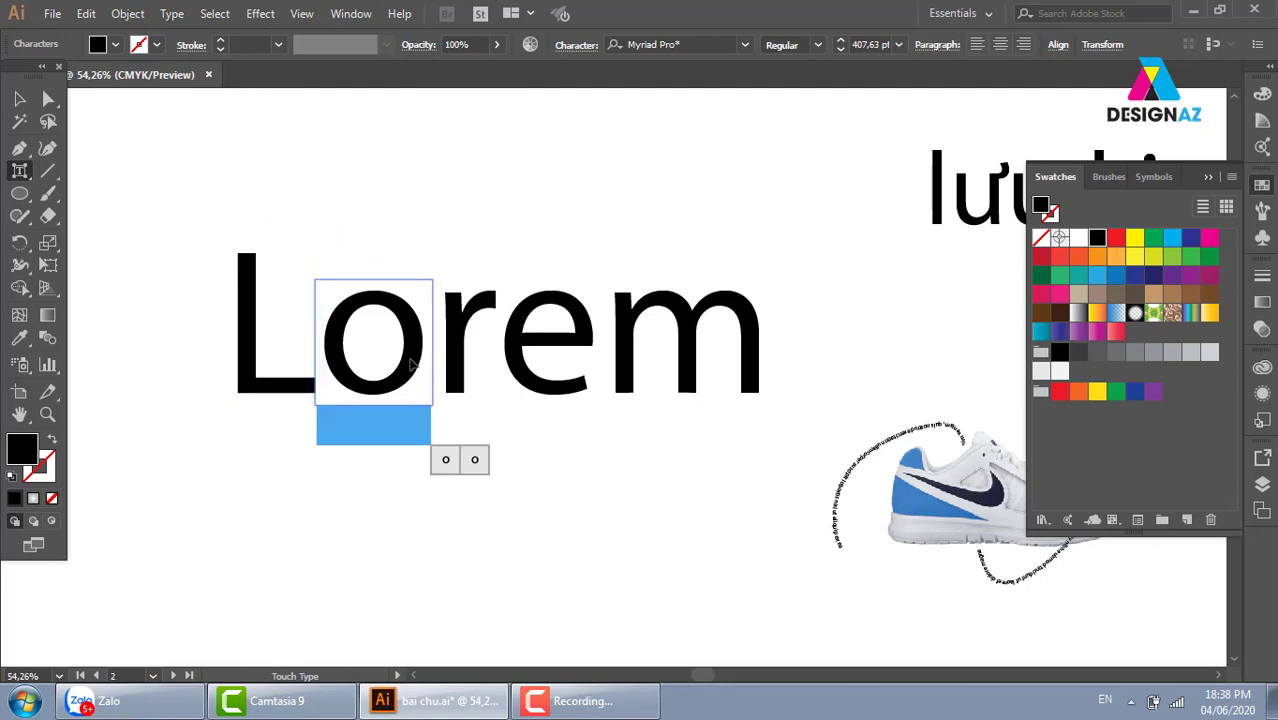
pyautogui.moveTo(411, 366); pyautogui.dragTo(400, 415)
pyautogui.moveTo(445, 355); pyautogui.dragTo(408, 364)
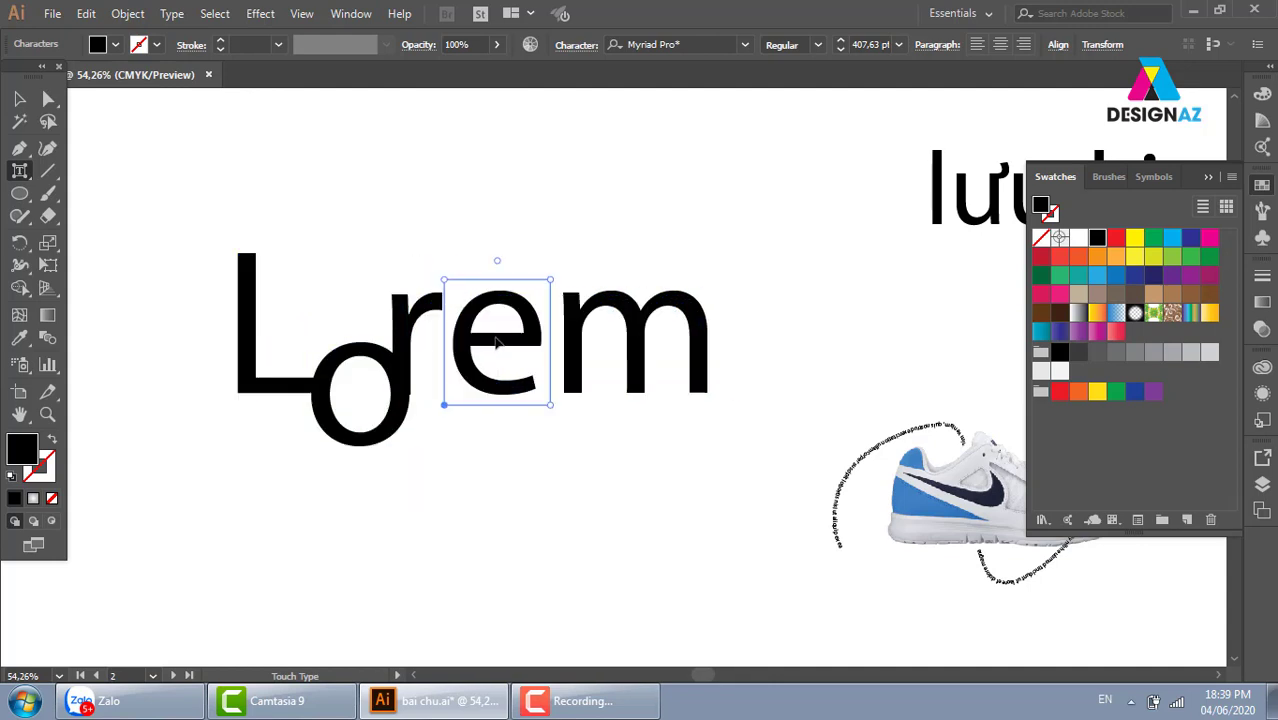
pyautogui.moveTo(505, 350); pyautogui.dragTo(478, 304)
pyautogui.click(560, 348)
pyautogui.moveTo(560, 348); pyautogui.dragTo(518, 368)
pyautogui.click(670, 245)
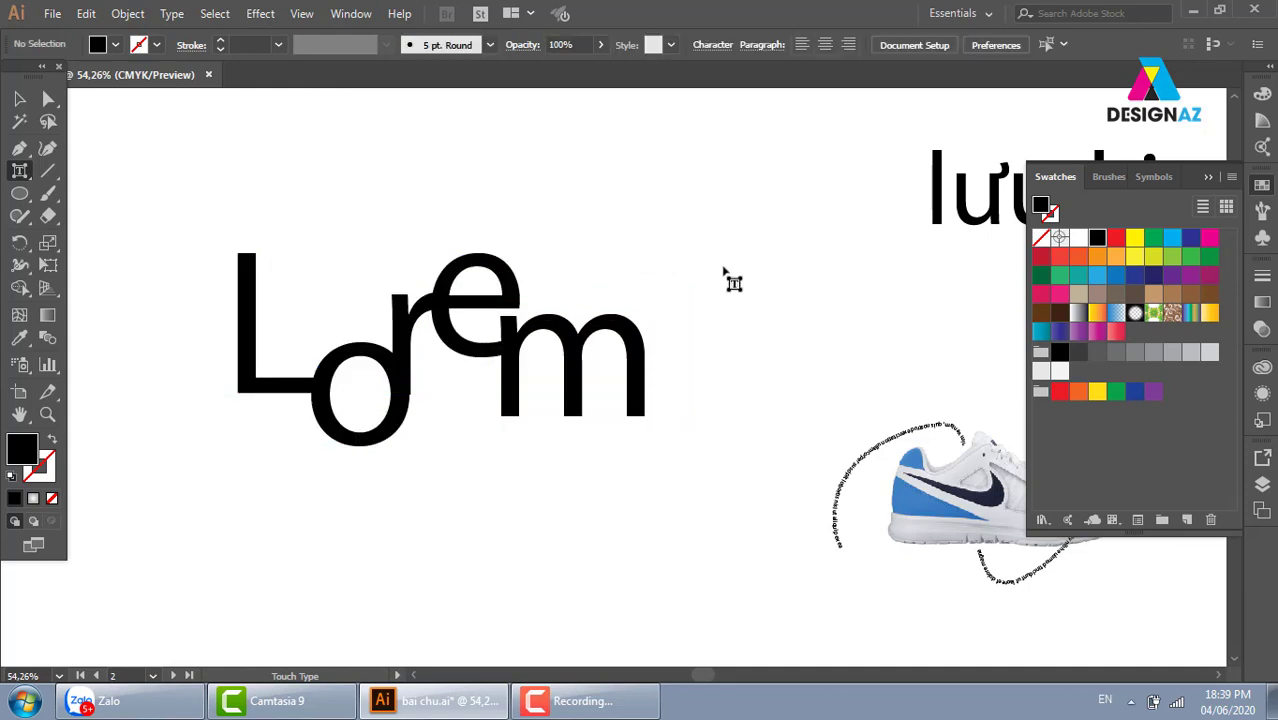
pyautogui.click(48, 98)
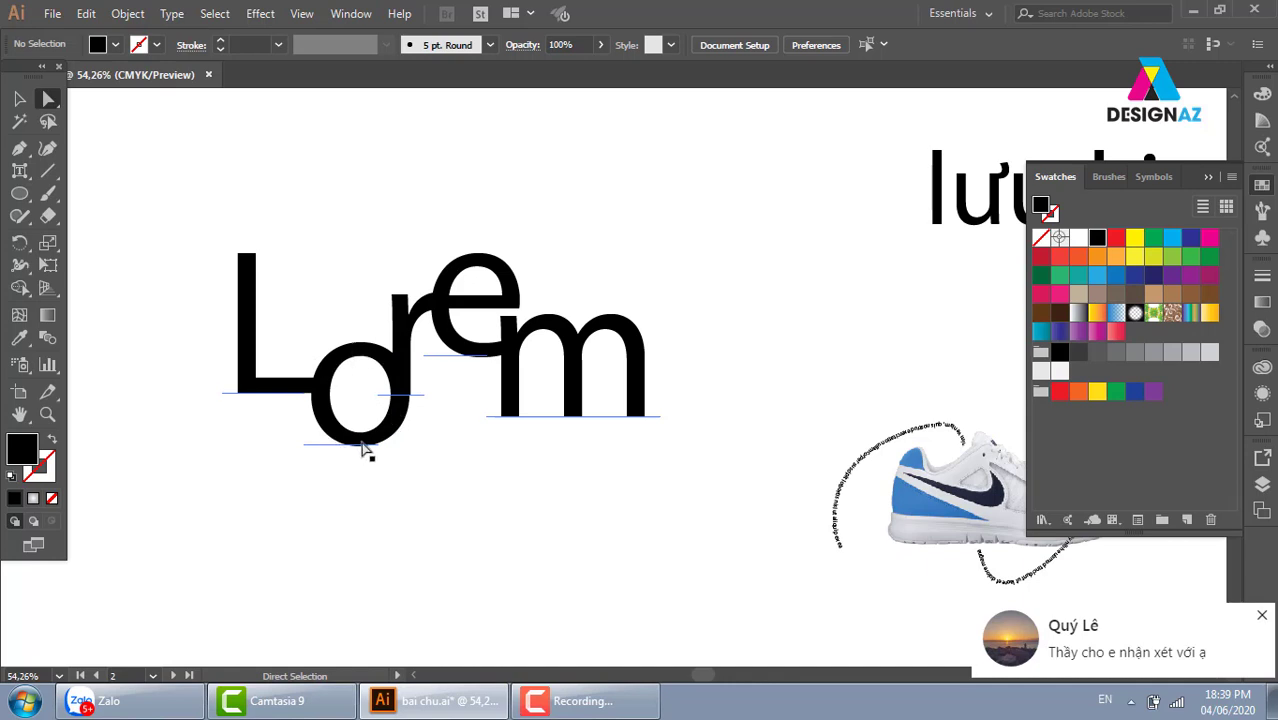
pyautogui.click(19, 98)
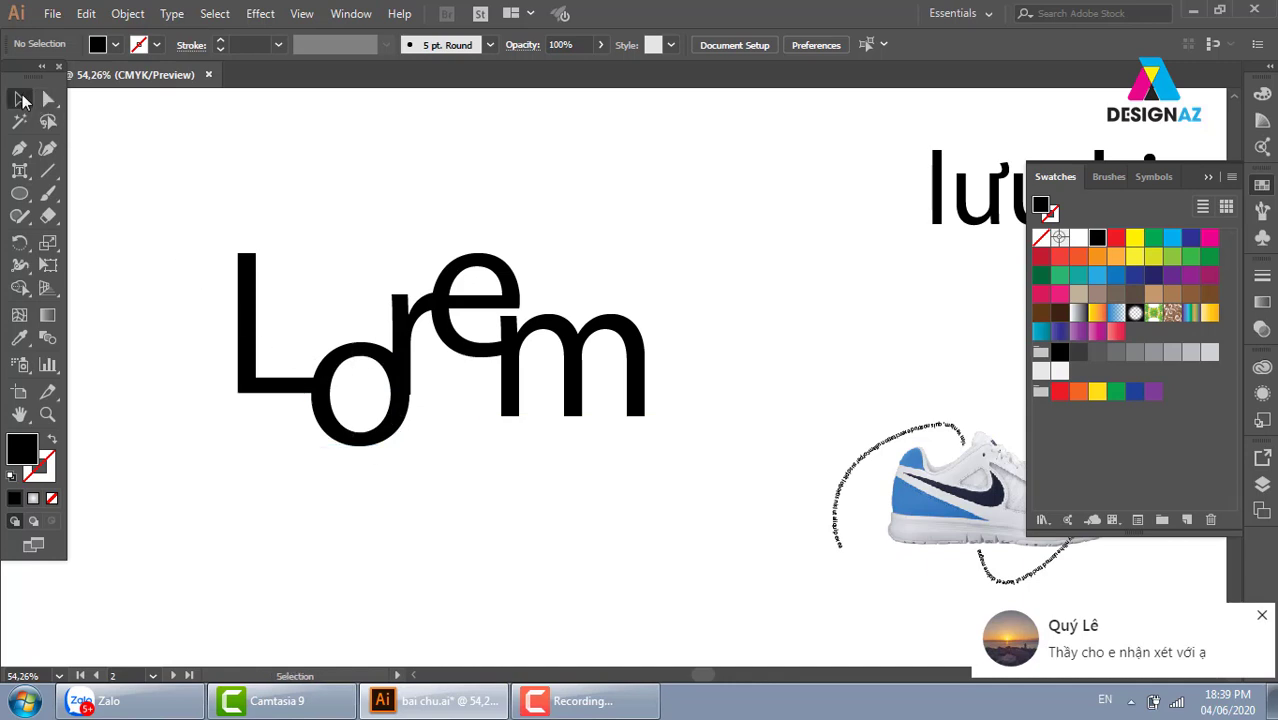
# Replace Lorem with the new sale text, enlarge it to about 558 pt and move it up-left
pyautogui.click(468, 352)
pyautogui.press('Delete')
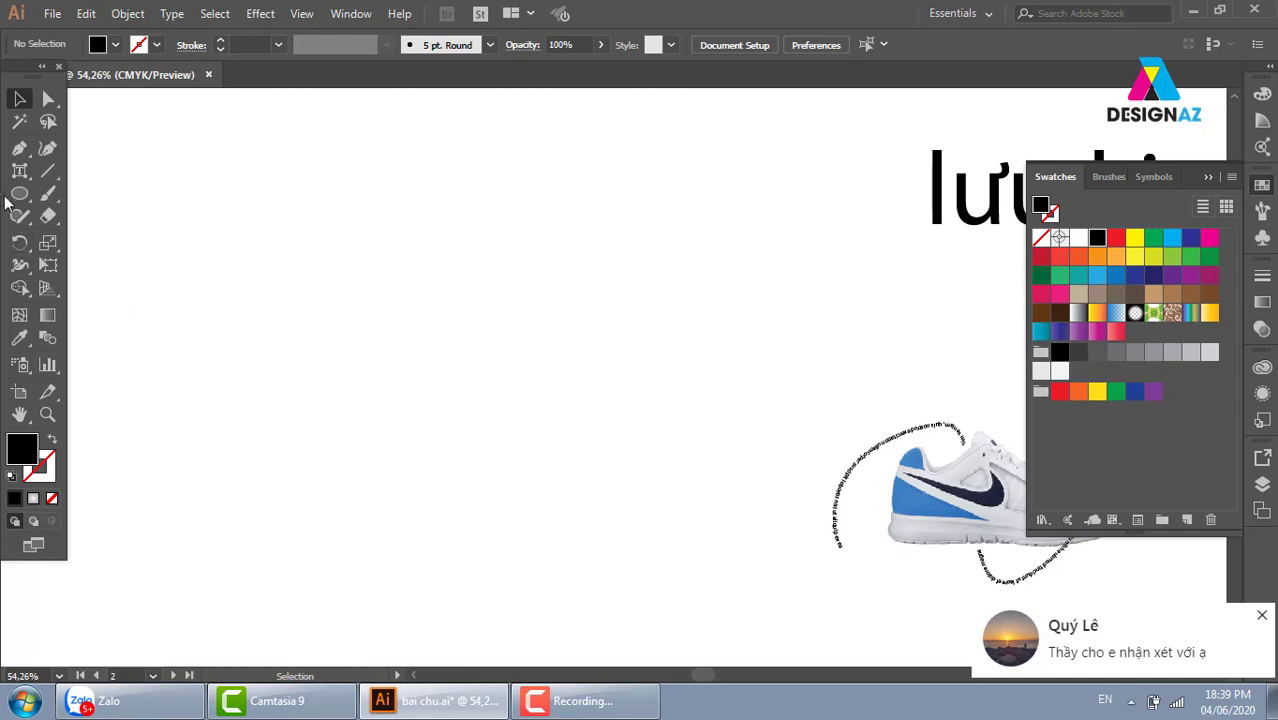
pyautogui.click(19, 170)
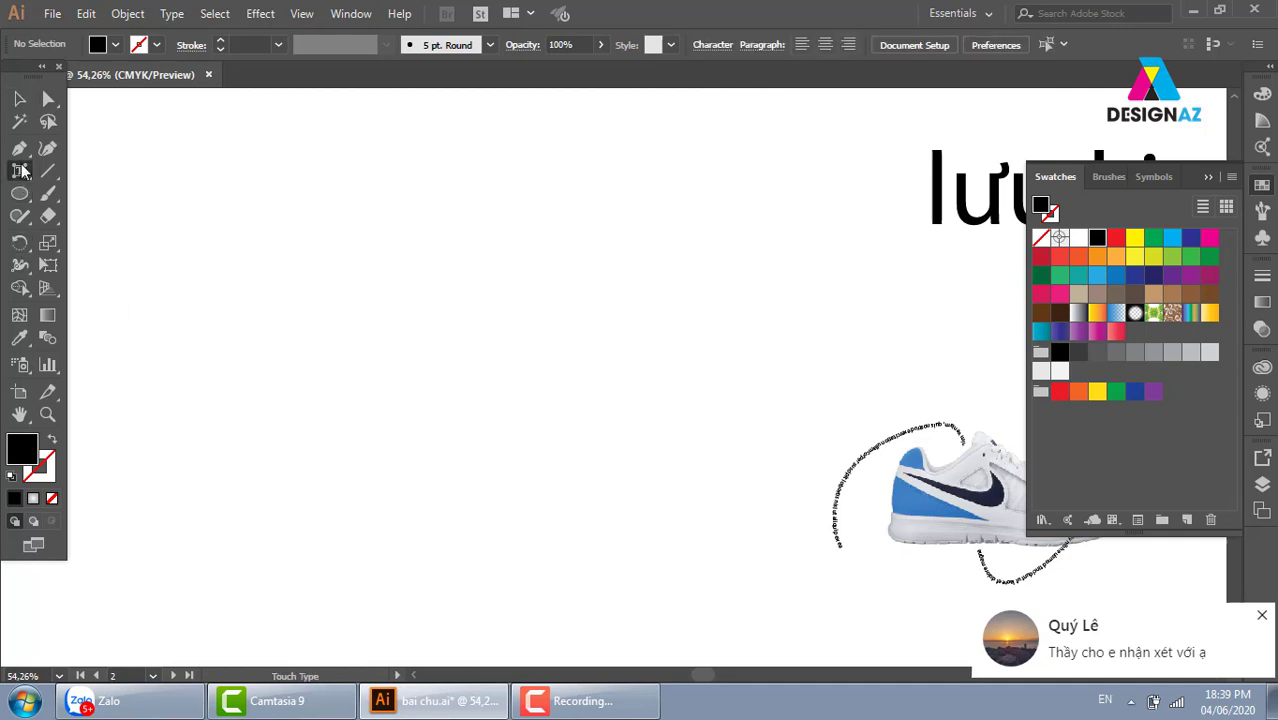
pyautogui.click(497, 372)
pyautogui.write('sale')
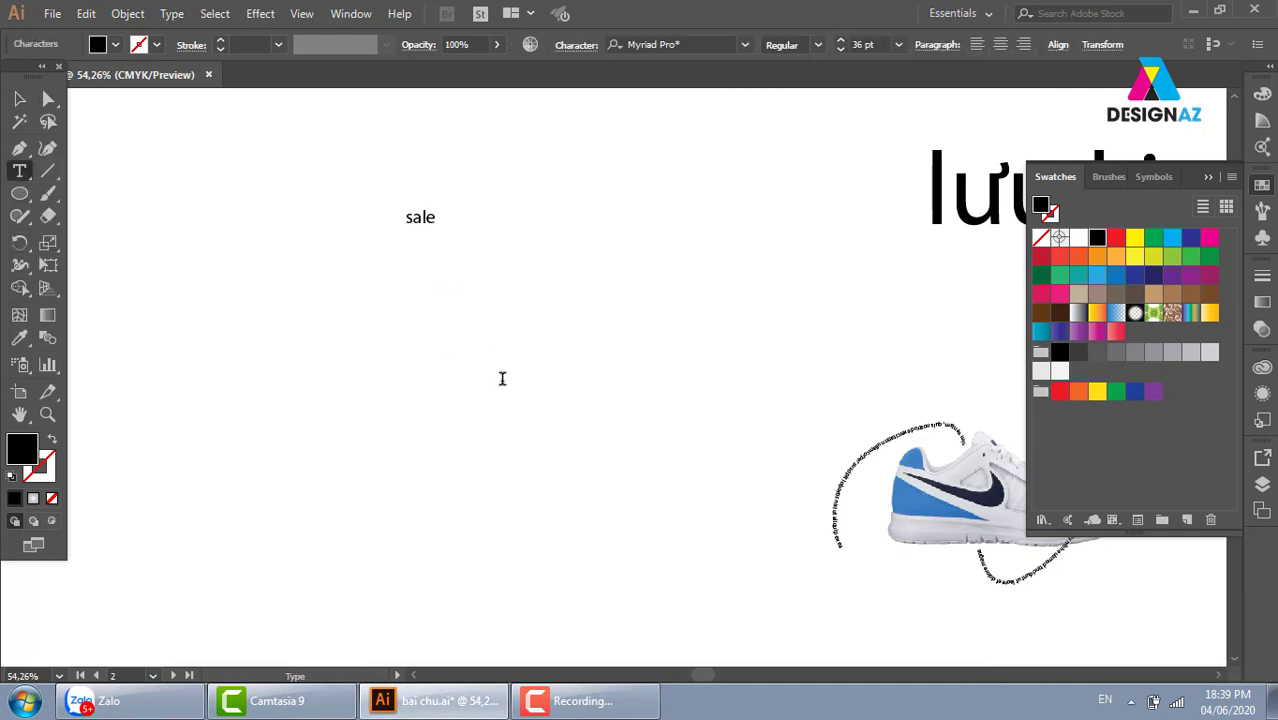
pyautogui.click(19, 98)
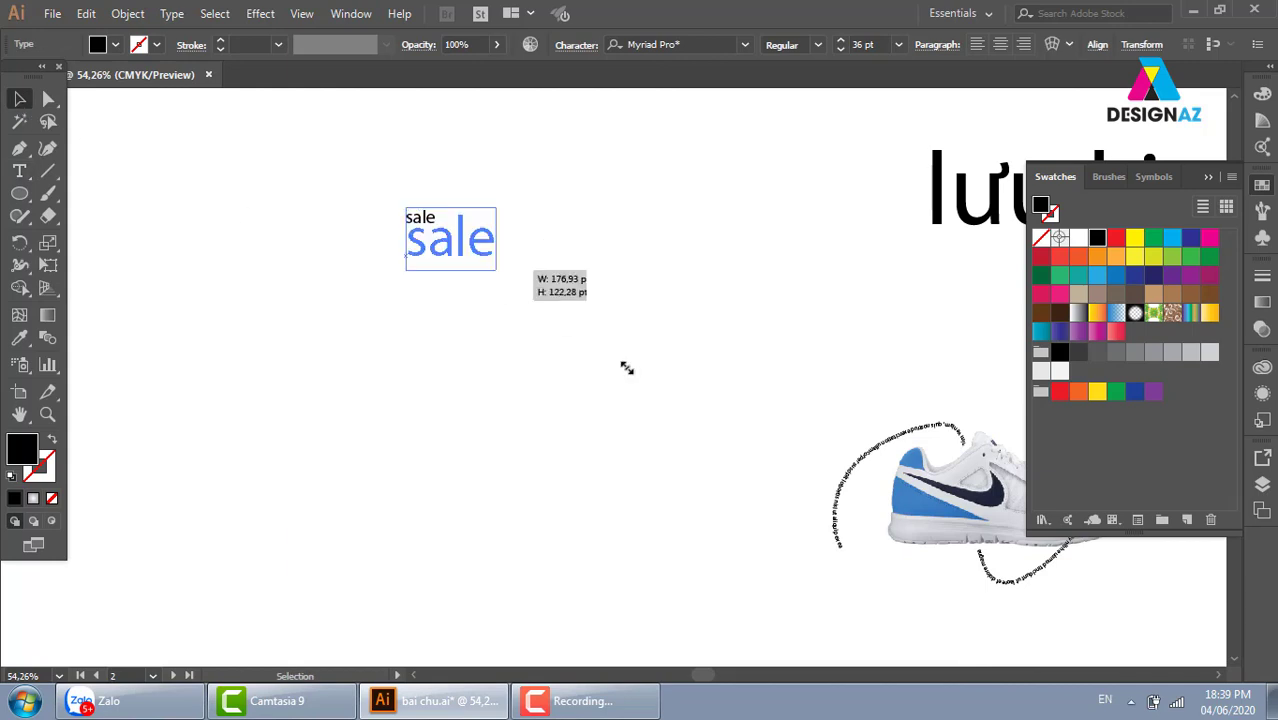
pyautogui.moveTo(437, 229); pyautogui.dragTo(862, 519)
pyautogui.moveTo(640, 380); pyautogui.dragTo(477, 297)
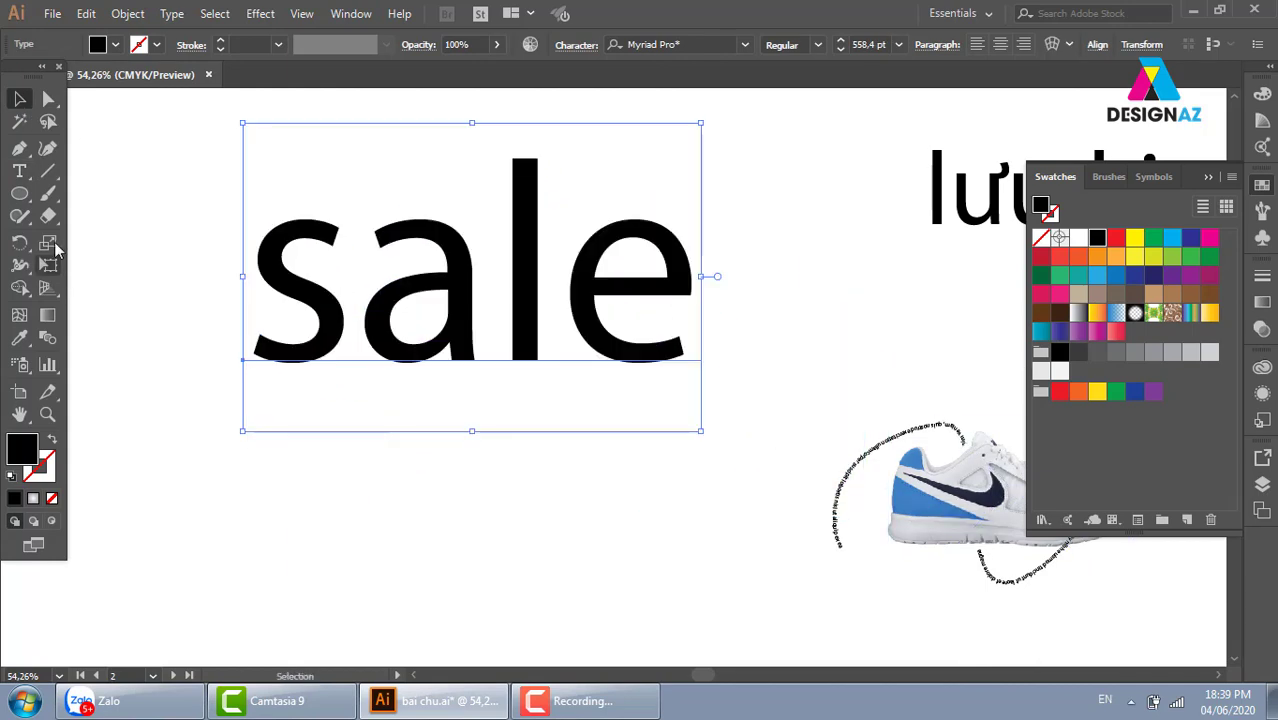
# With Touch Type, drop the a below the baseline, raise the l and reposition the e
pyautogui.click(19, 171)
pyautogui.click(98, 306)
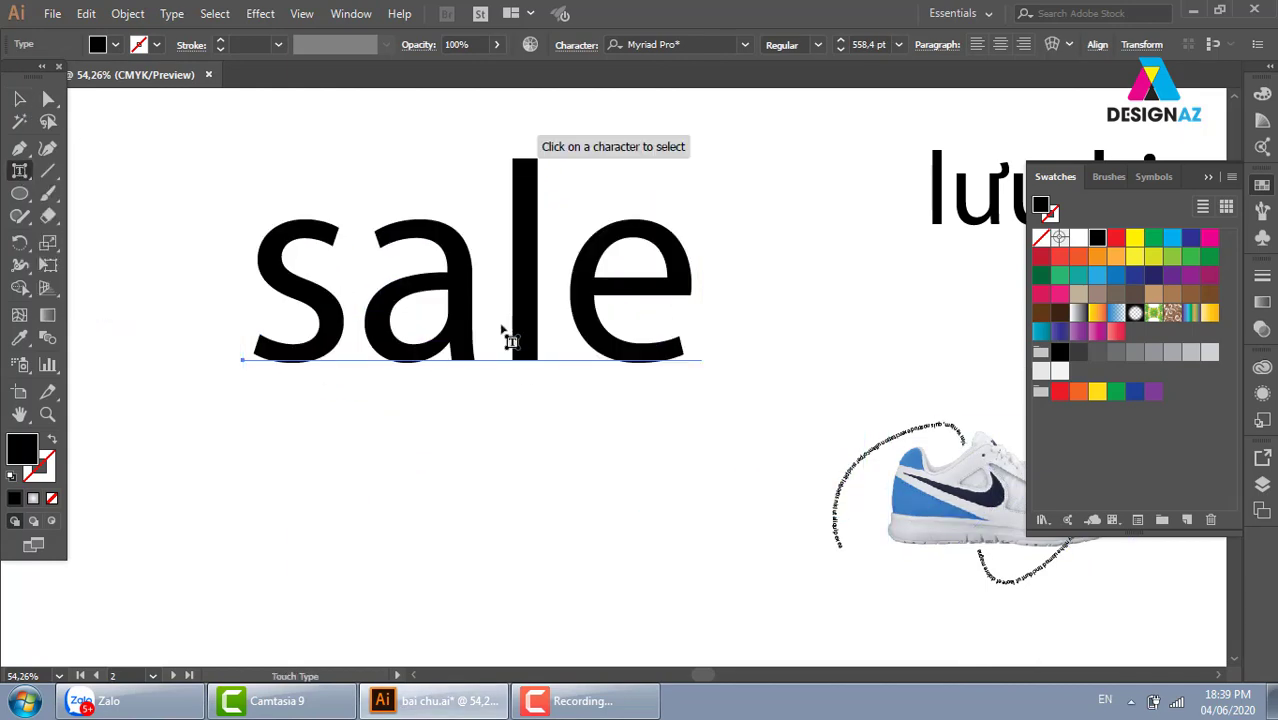
pyautogui.click(460, 285)
pyautogui.moveTo(455, 285)
pyautogui.mouseDown()
pyautogui.moveTo(405, 366)
pyautogui.moveTo(400, 352)
pyautogui.mouseUp()
pyautogui.moveTo(493, 262)
pyautogui.mouseDown()
pyautogui.moveTo(415, 283)
pyautogui.moveTo(460, 287)
pyautogui.moveTo(528, 391)
pyautogui.moveTo(579, 337)
pyautogui.moveTo(488, 356)
pyautogui.mouseUp()
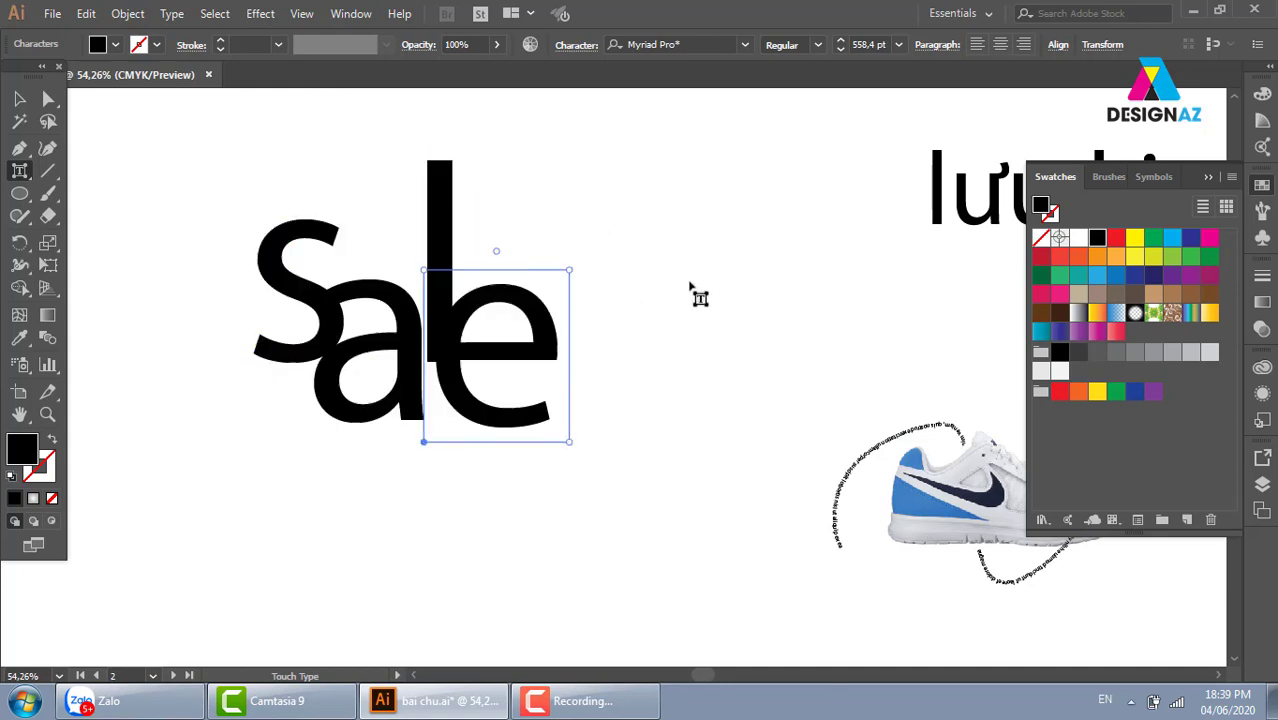
pyautogui.click(712, 365)
# Move the Sale lettering left and draw a wide rectangle over it
pyautogui.hotkey('ctrl', '-')
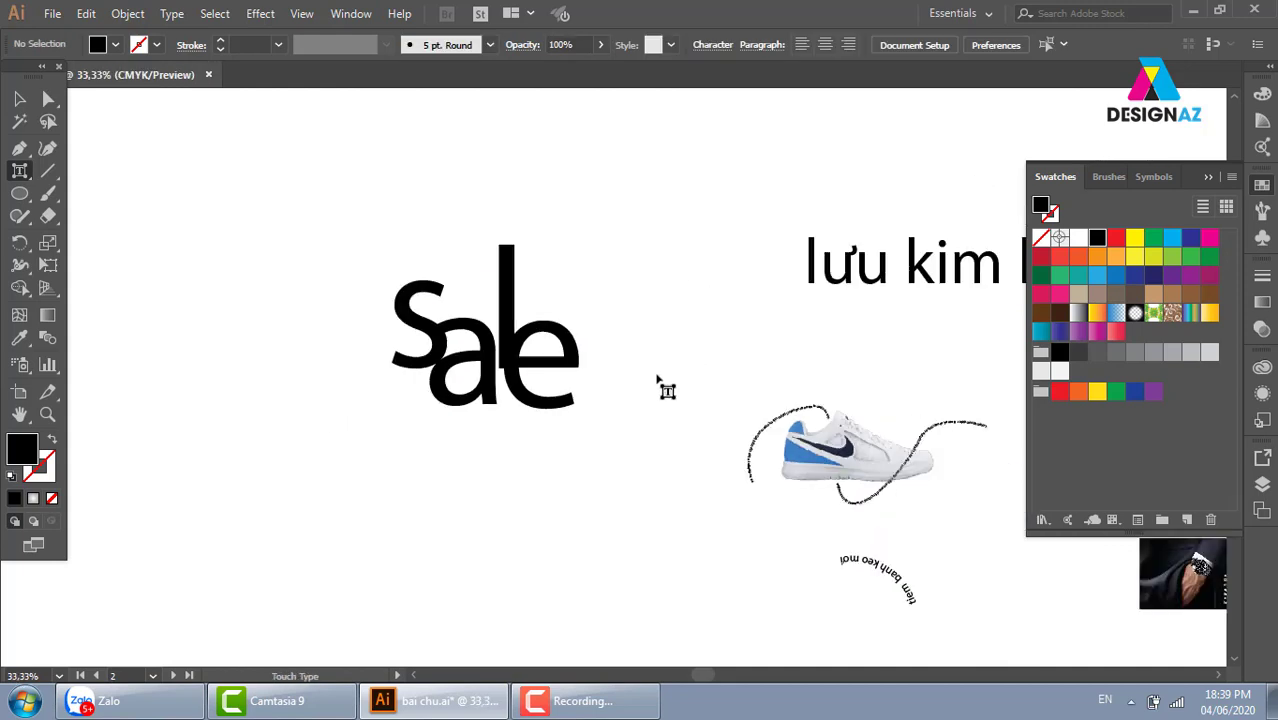
pyautogui.press('v')
pyautogui.moveTo(520, 360); pyautogui.dragTo(333, 347)
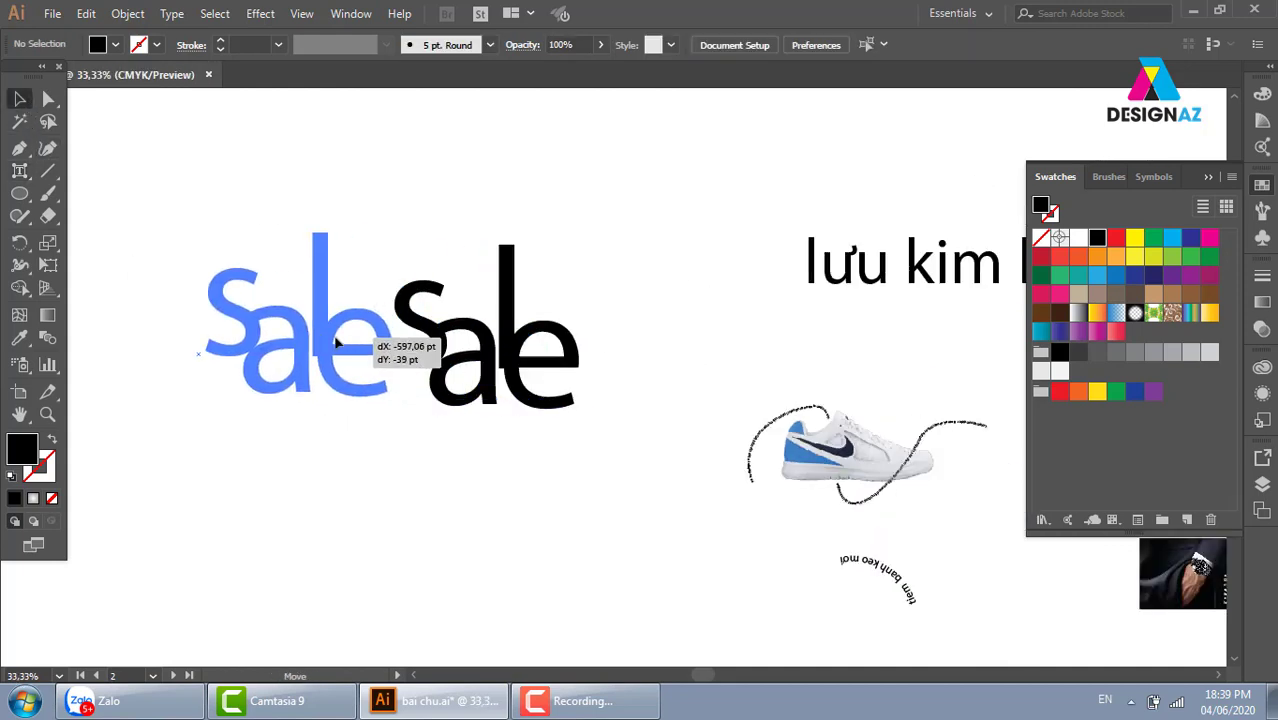
pyautogui.moveTo(19, 193); pyautogui.dragTo(90, 189)
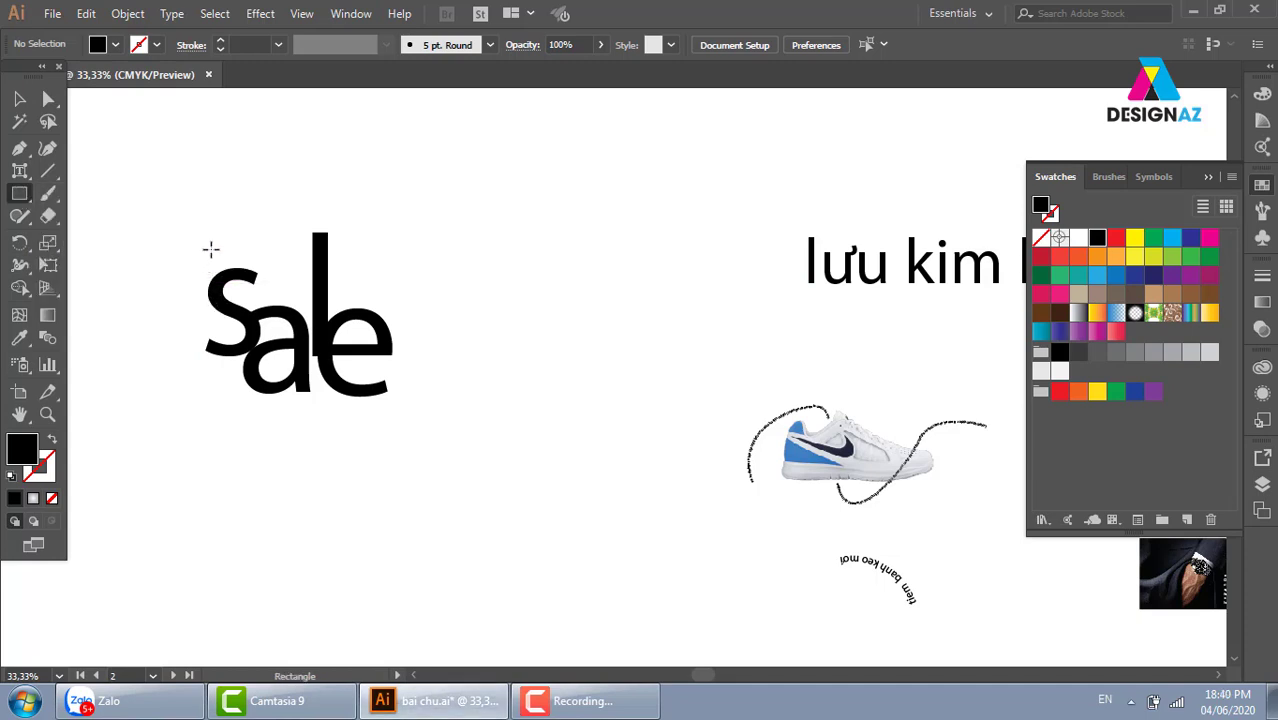
pyautogui.moveTo(211, 250); pyautogui.dragTo(431, 374)
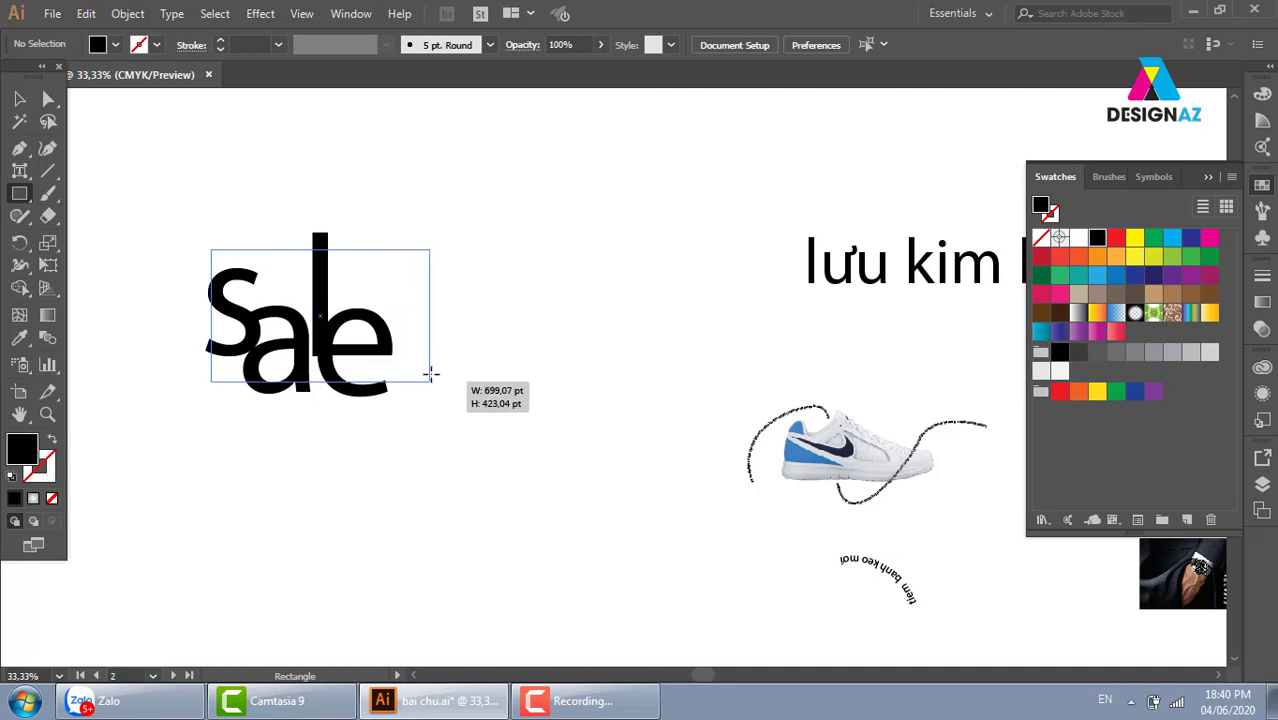
pyautogui.moveTo(431, 374); pyautogui.dragTo(632, 374)
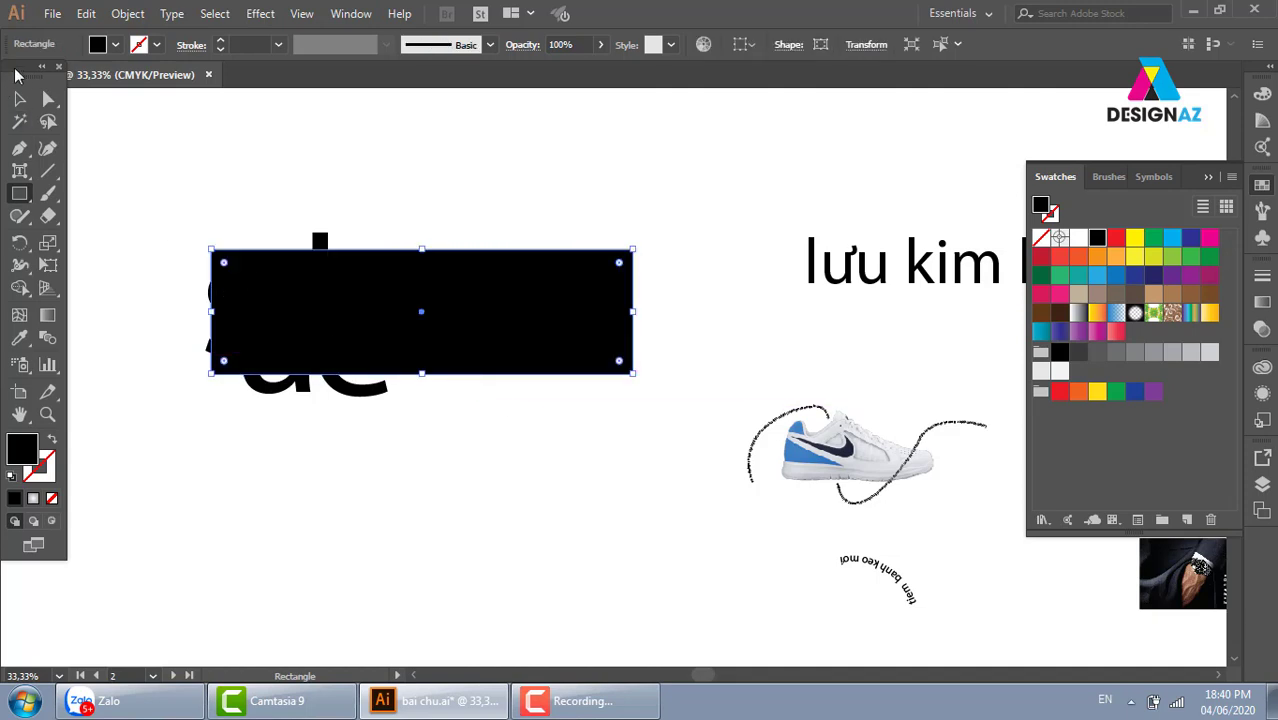
pyautogui.click(19, 98)
# Fill the rectangle red and arrange it in front of the Sale text
pyautogui.click(535, 287)
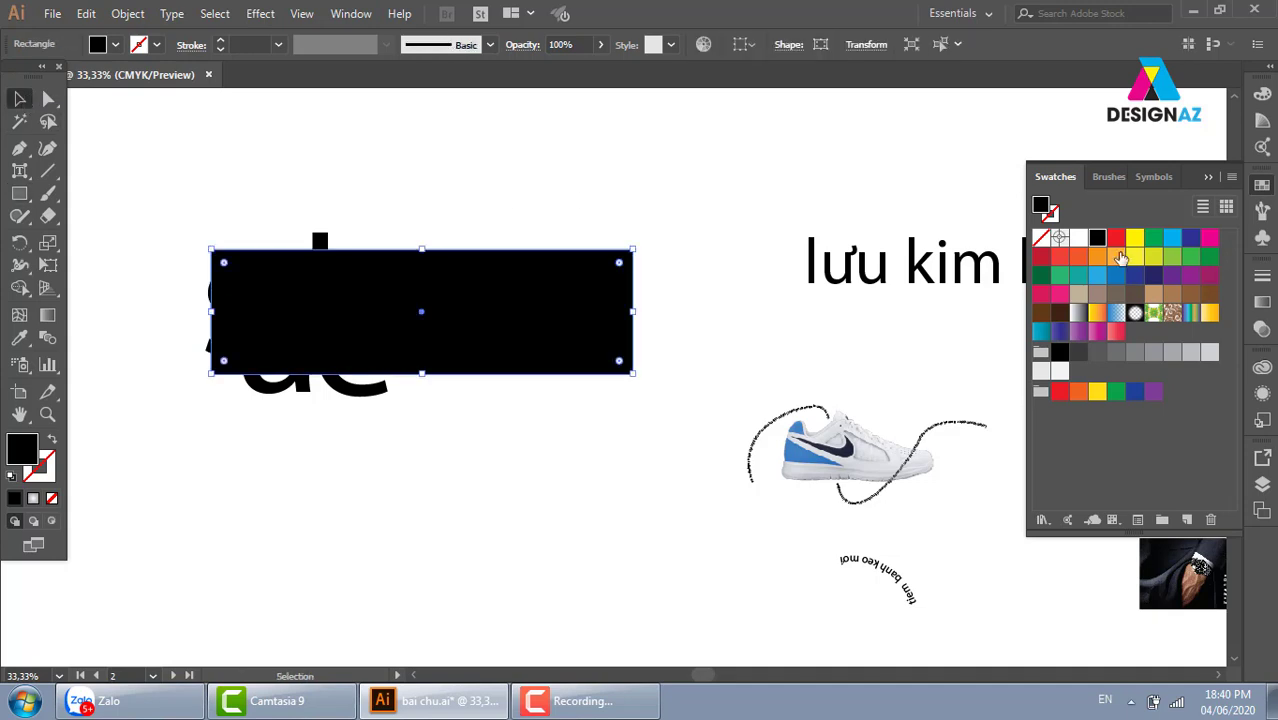
pyautogui.click(1116, 238)
pyautogui.hotkey('ctrl', 'shift', '[')
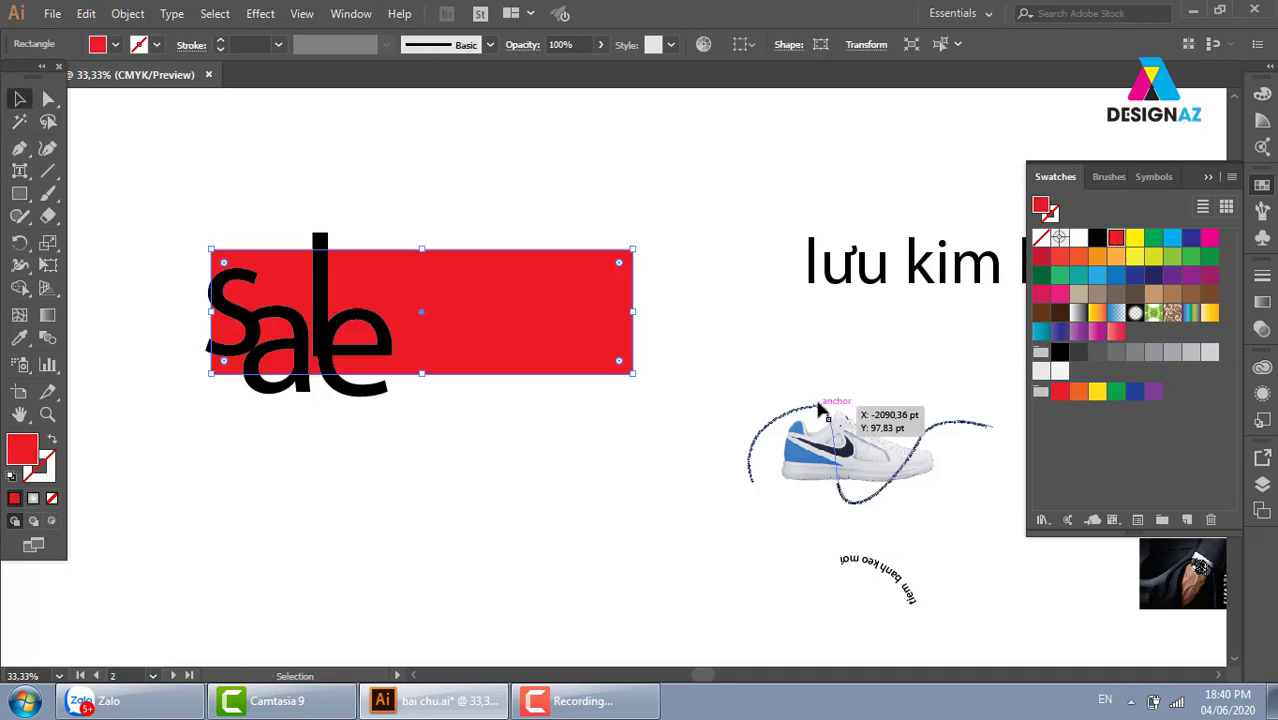
pyautogui.click(442, 238)
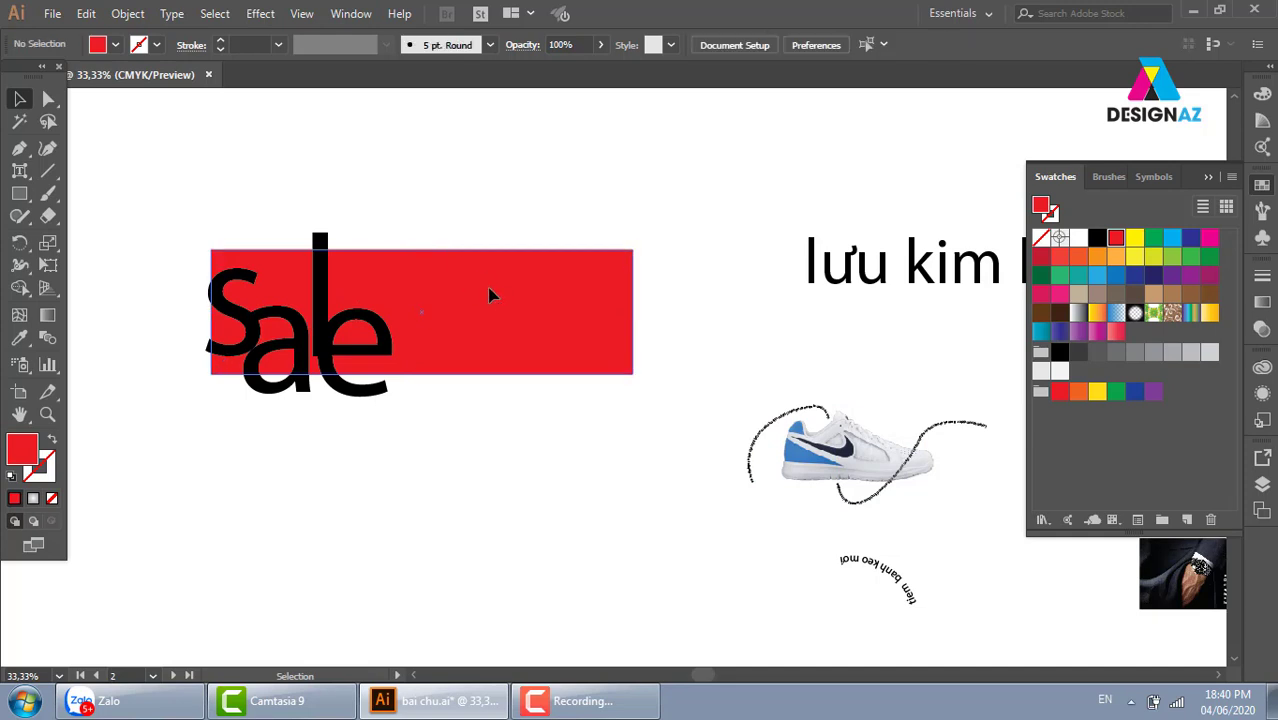
pyautogui.click(490, 290)
pyautogui.press('a')
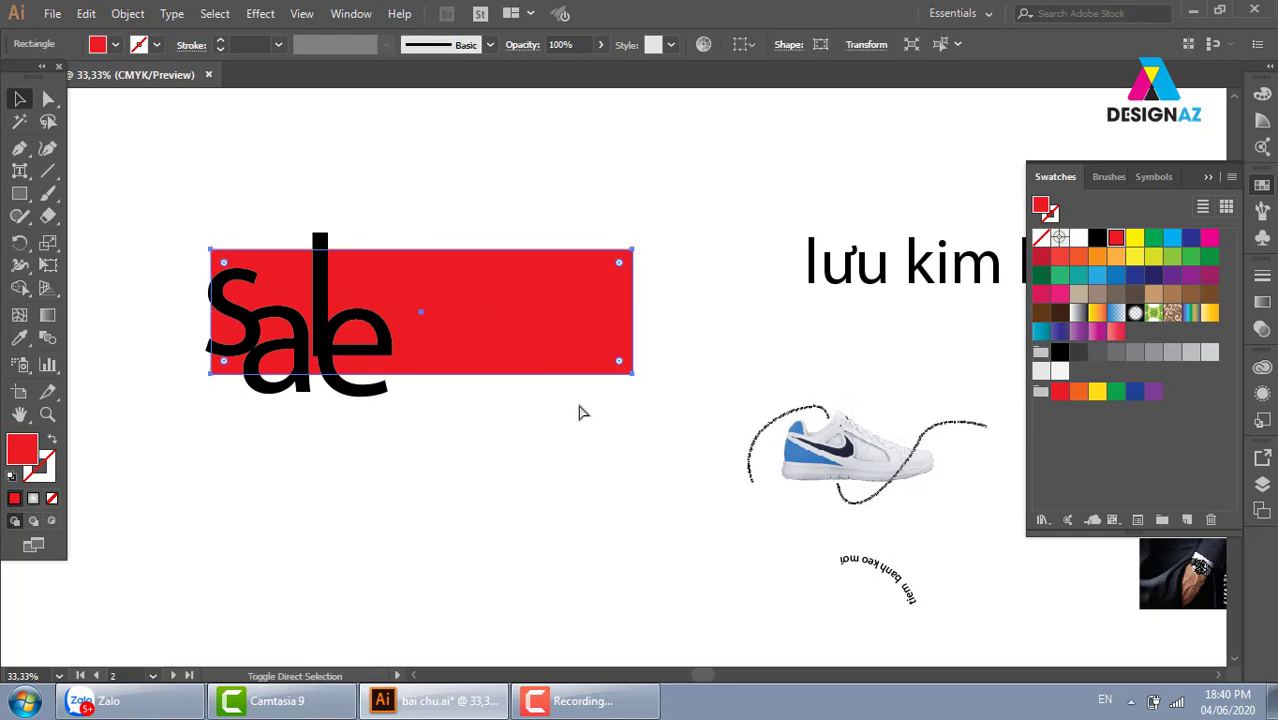
pyautogui.hotkey('ctrl', 'shift', ']')
pyautogui.press('v')
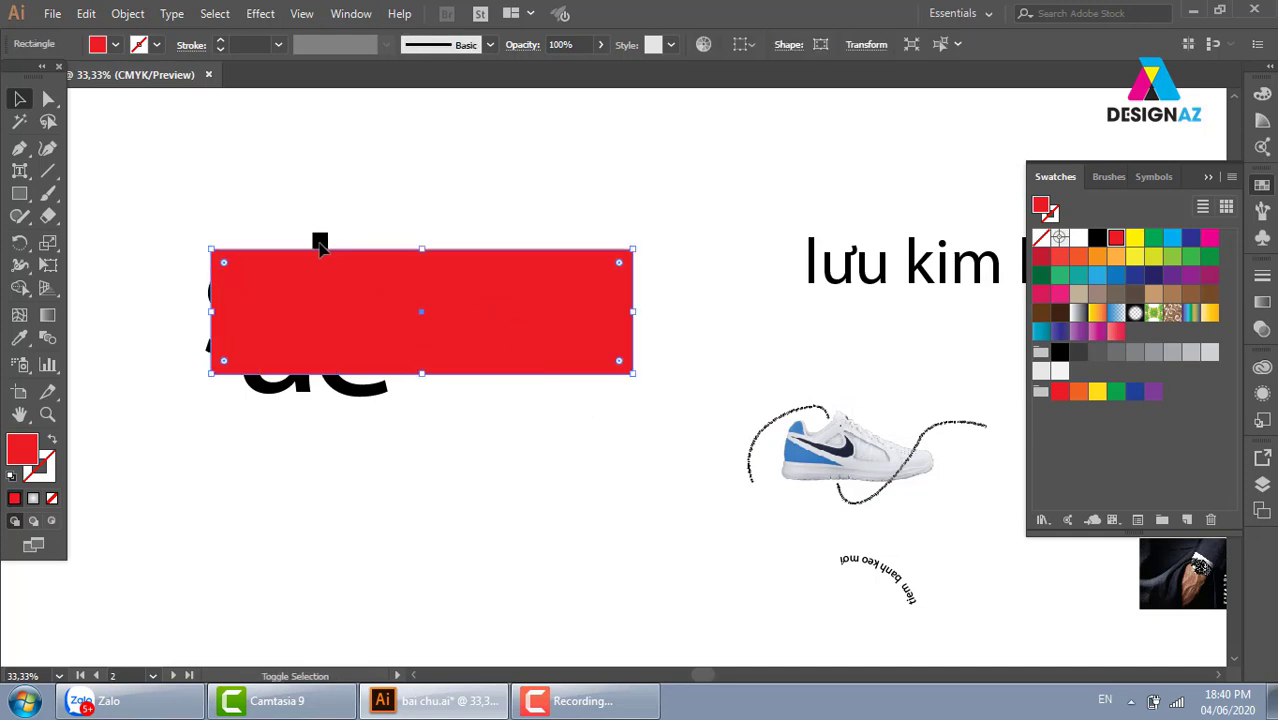
# Clip the Sale text inside the red rectangle with Ctrl+7 and zoom to check the banner
pyautogui.keyDown('shift'); pyautogui.click(371, 398); pyautogui.keyUp('shift')
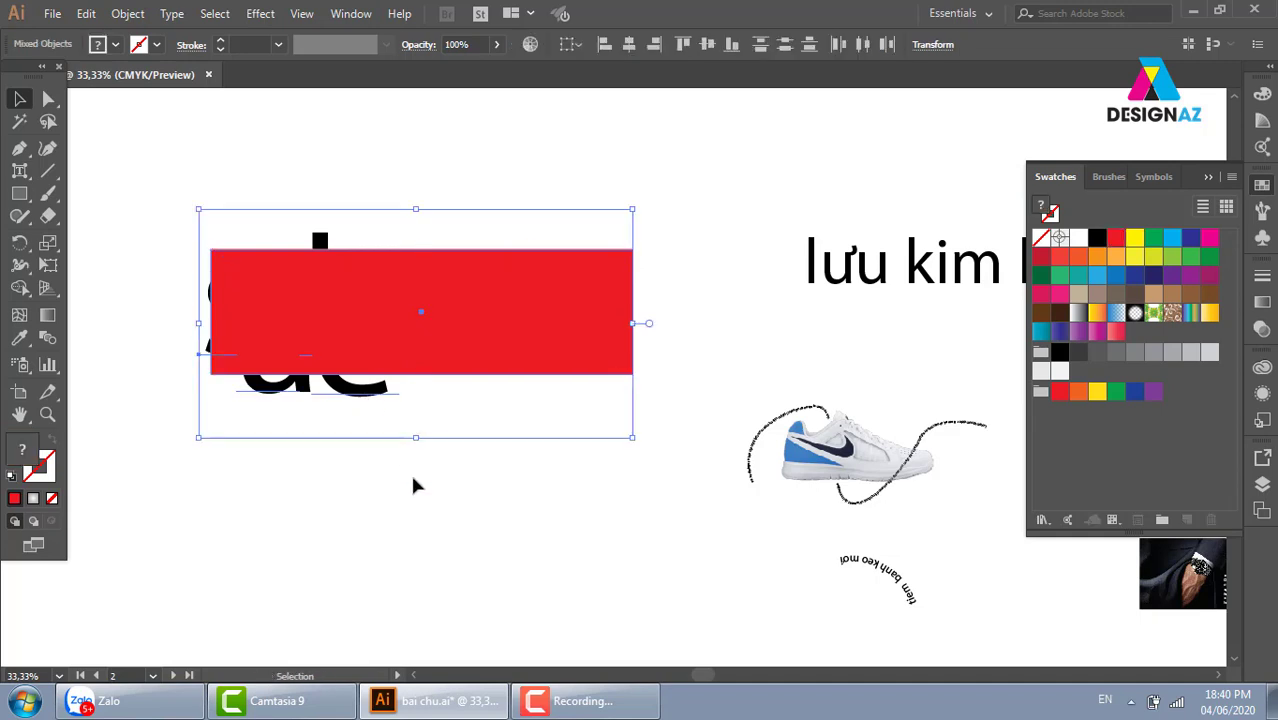
pyautogui.hotkey('ctrl', '7')
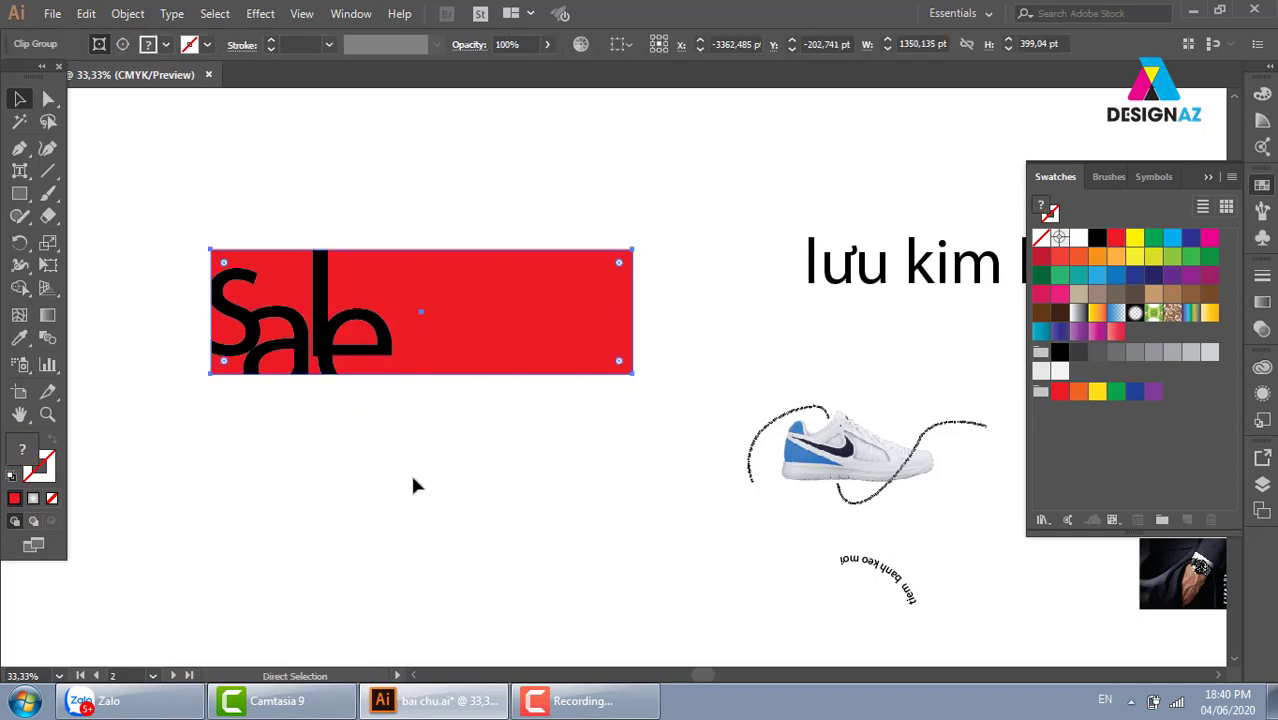
pyautogui.press('v')
pyautogui.hotkey('ctrl', 'shift', 'a')
pyautogui.press('z')
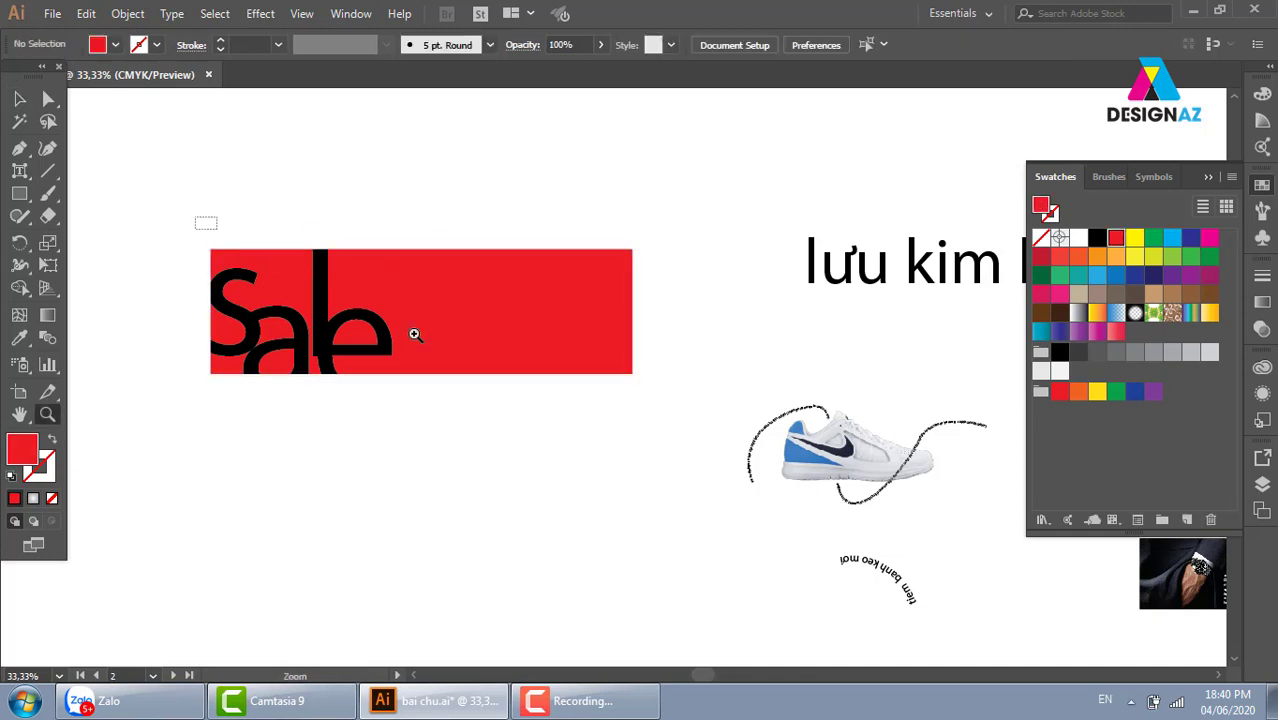
pyautogui.moveTo(414, 334)
pyautogui.mouseDown()
pyautogui.moveTo(587, 476)
pyautogui.moveTo(679, 487)
pyautogui.mouseUp()
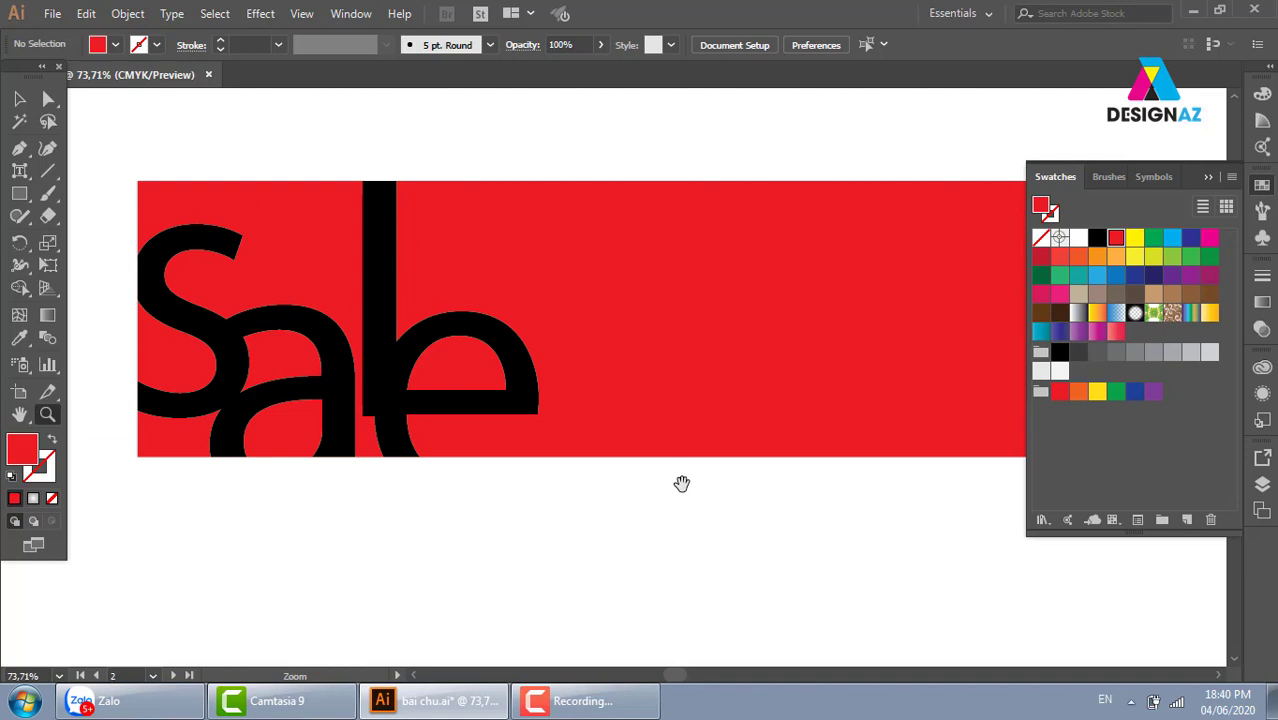
pyautogui.hotkey('ctrl', '-')
pyautogui.hotkey('ctrl', '-')
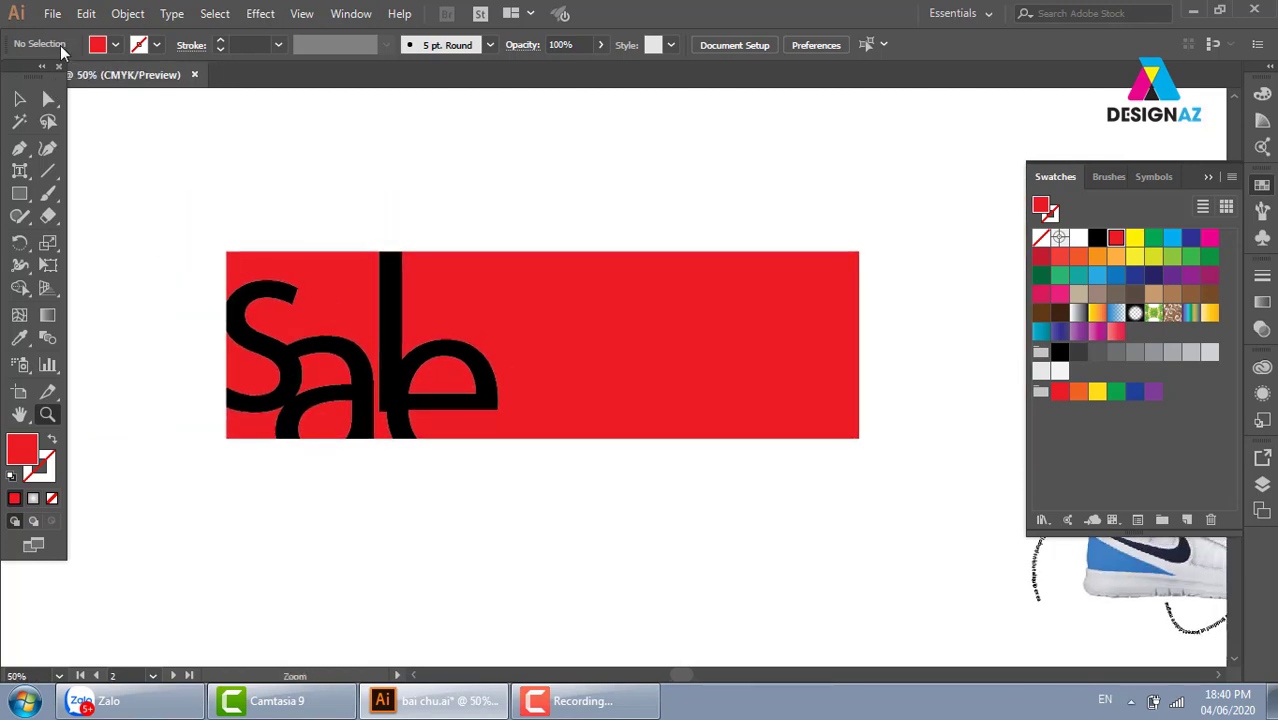
pyautogui.click(52, 13)
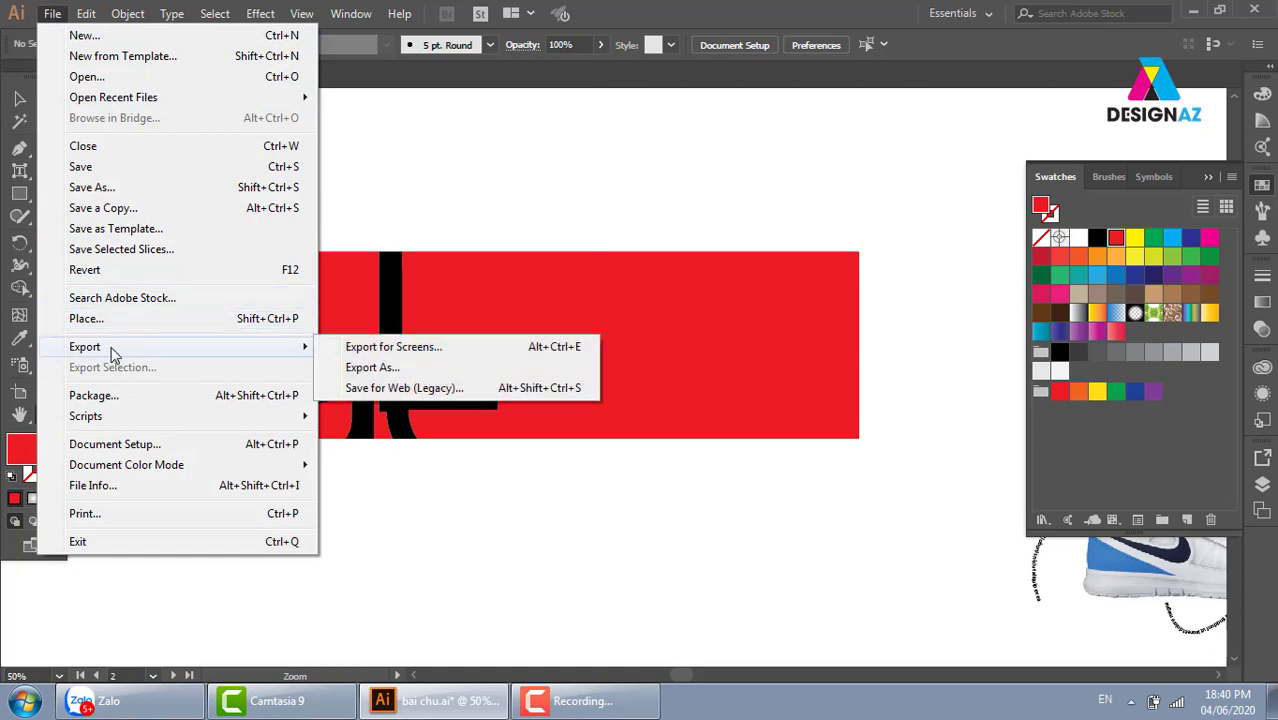
# In the Place dialog, browse Local Disk (E:) to the tuixach folder of bag images
pyautogui.click(120, 320)
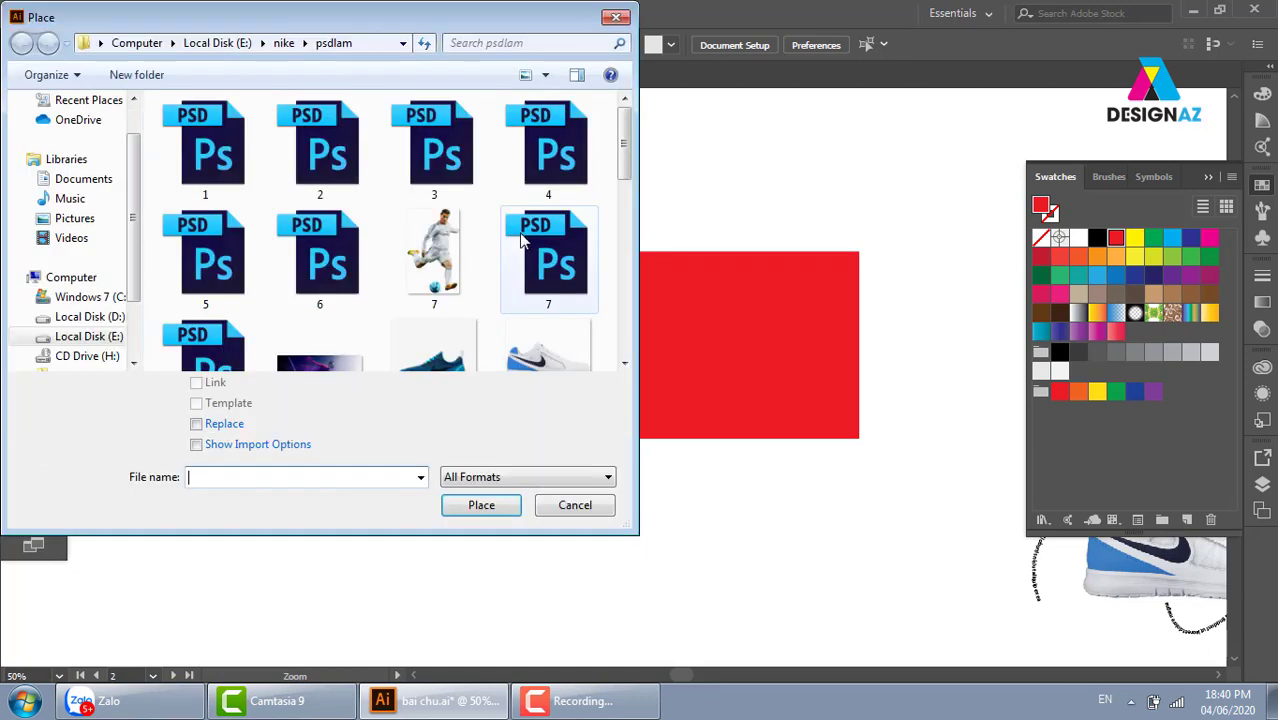
pyautogui.click(240, 43)
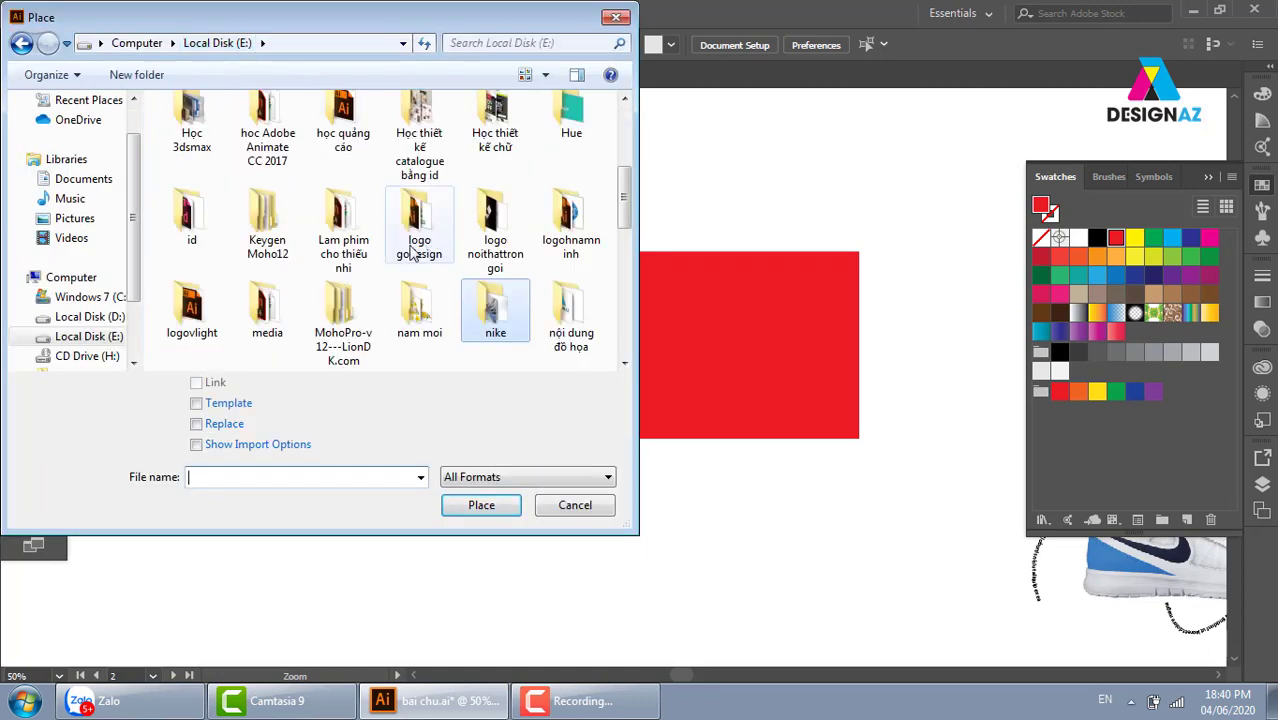
pyautogui.click(405, 245)
pyautogui.scroll(-5, 405, 245)
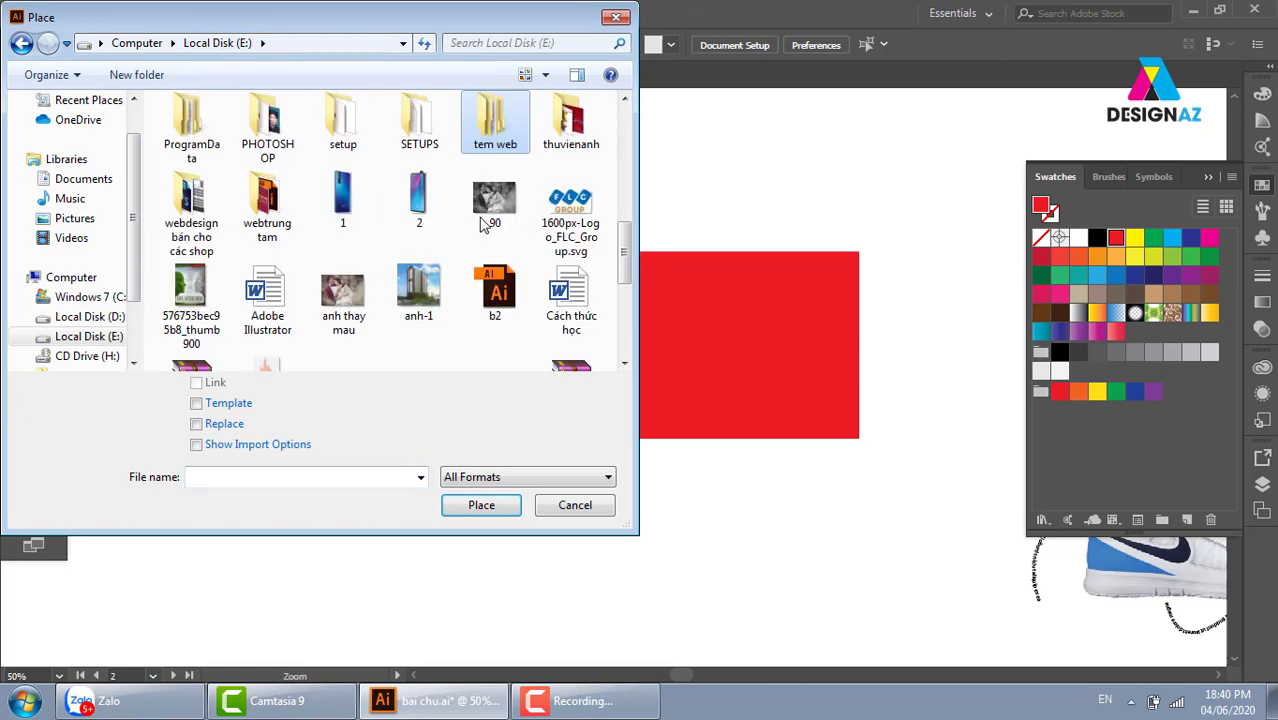
pyautogui.doubleClick(556, 138)
pyautogui.click(335, 272)
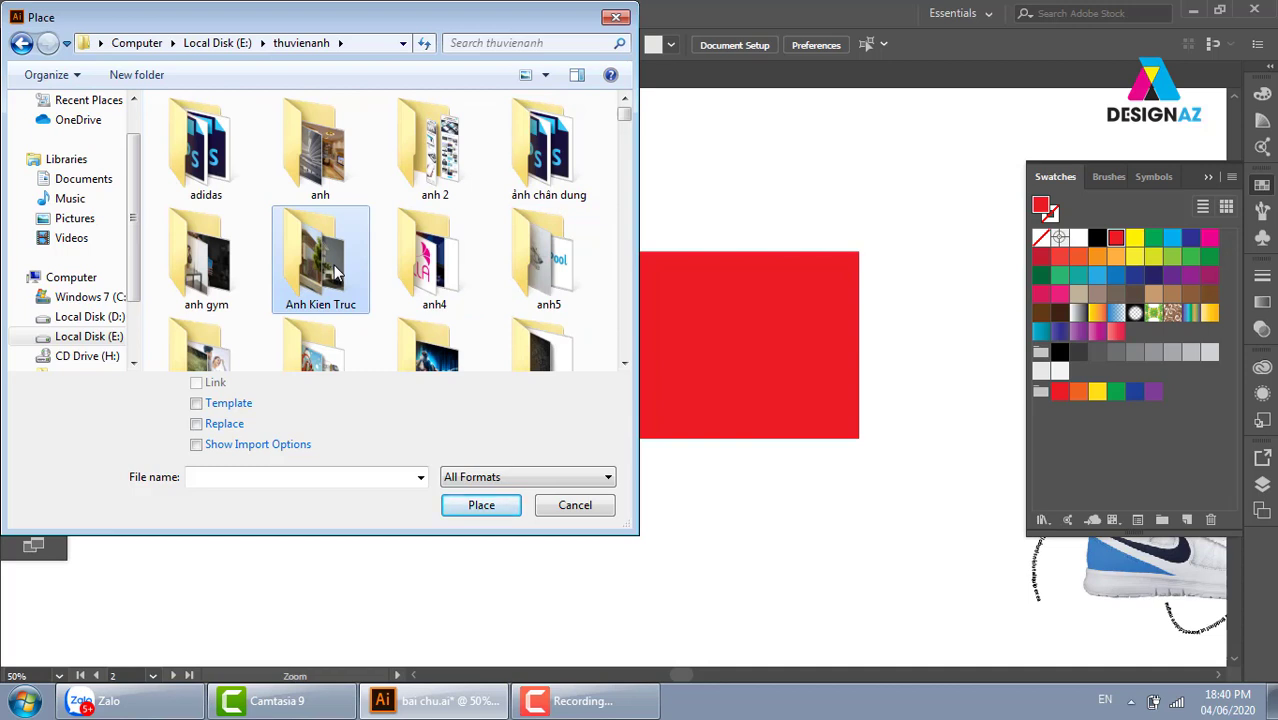
pyautogui.press('t')
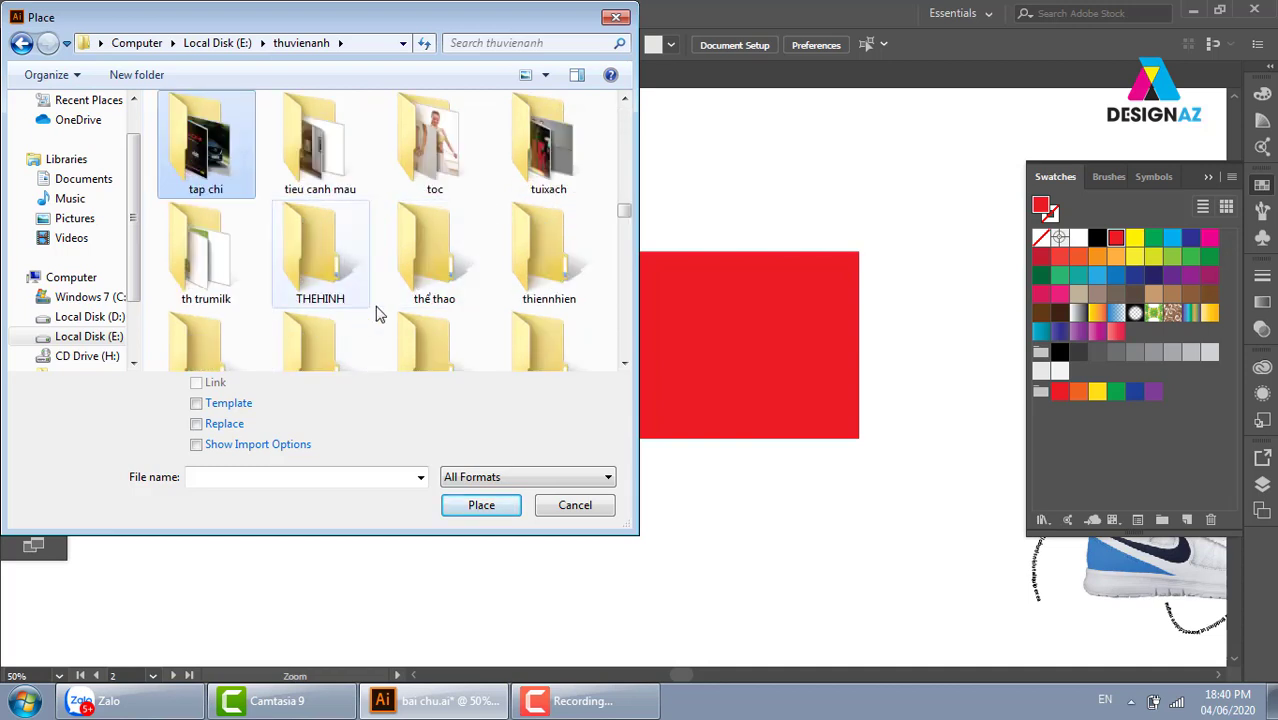
pyautogui.press('t')
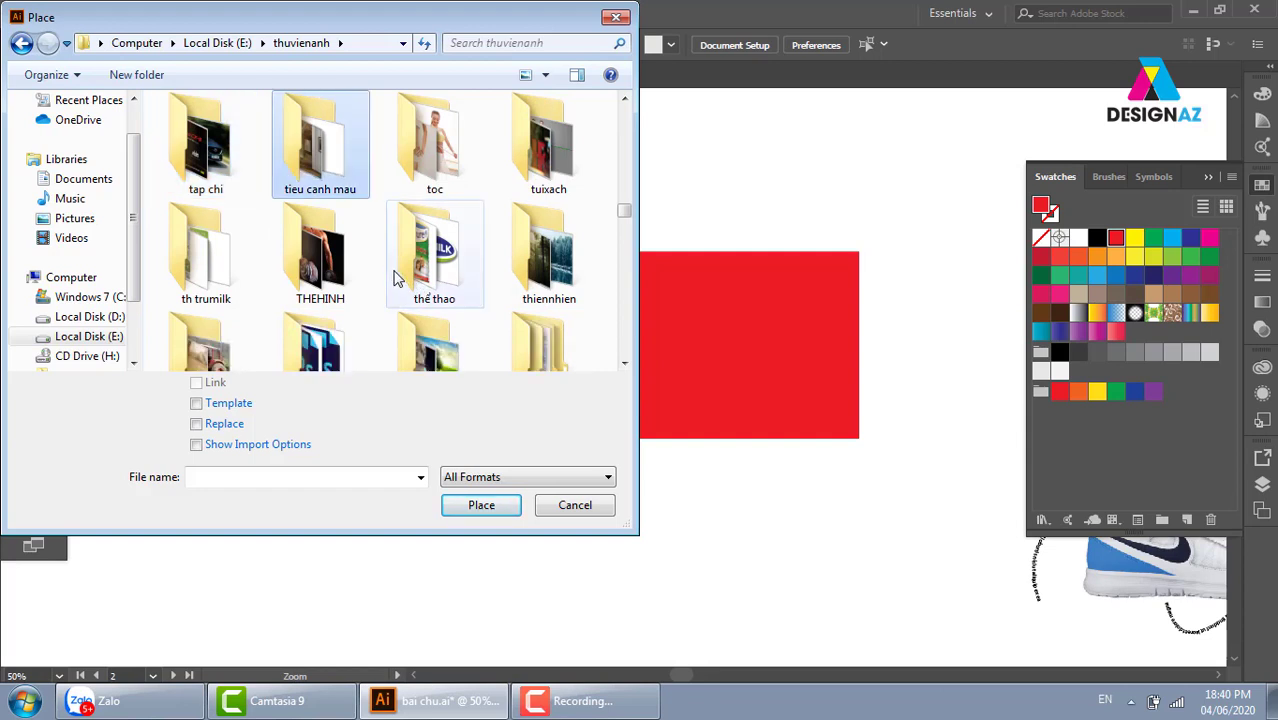
pyautogui.press('t')
pyautogui.press('t')
pyautogui.press('t')
pyautogui.press('Left')
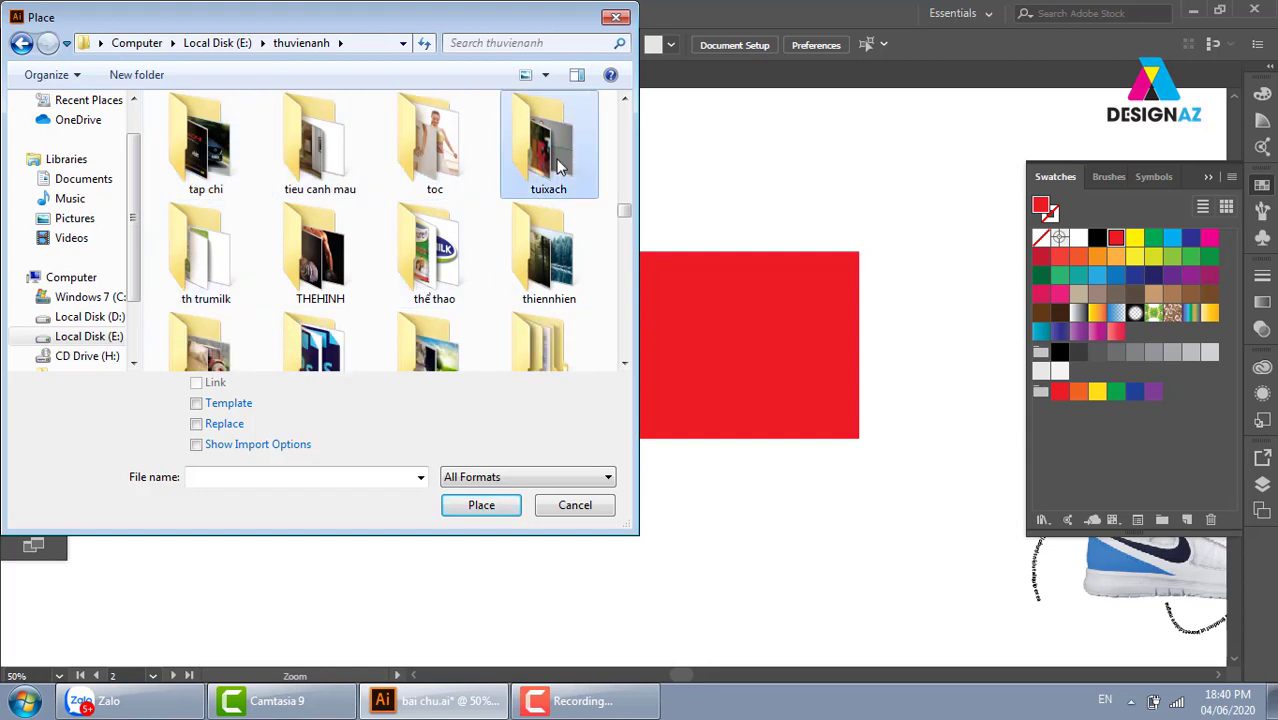
pyautogui.press('Return')
# Place 'first front banner' and drag its frame over the banner's right half
pyautogui.moveTo(626, 140); pyautogui.dragTo(624, 250)
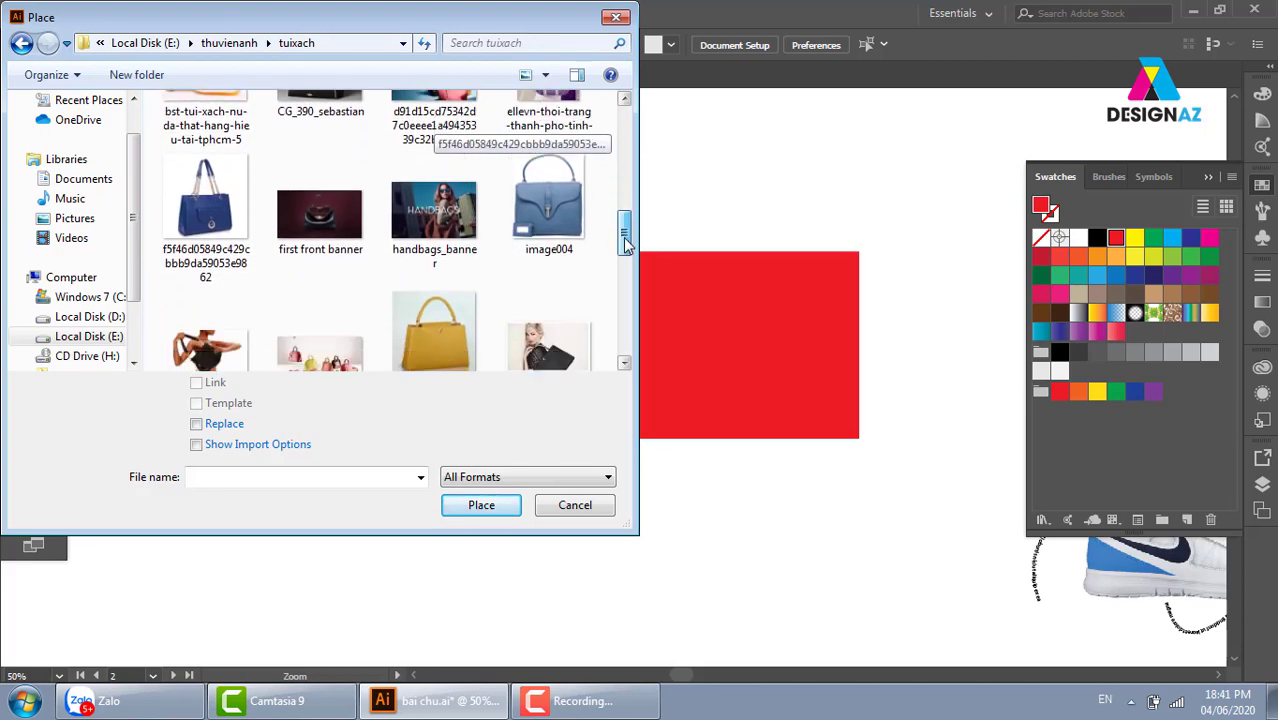
pyautogui.click(320, 185)
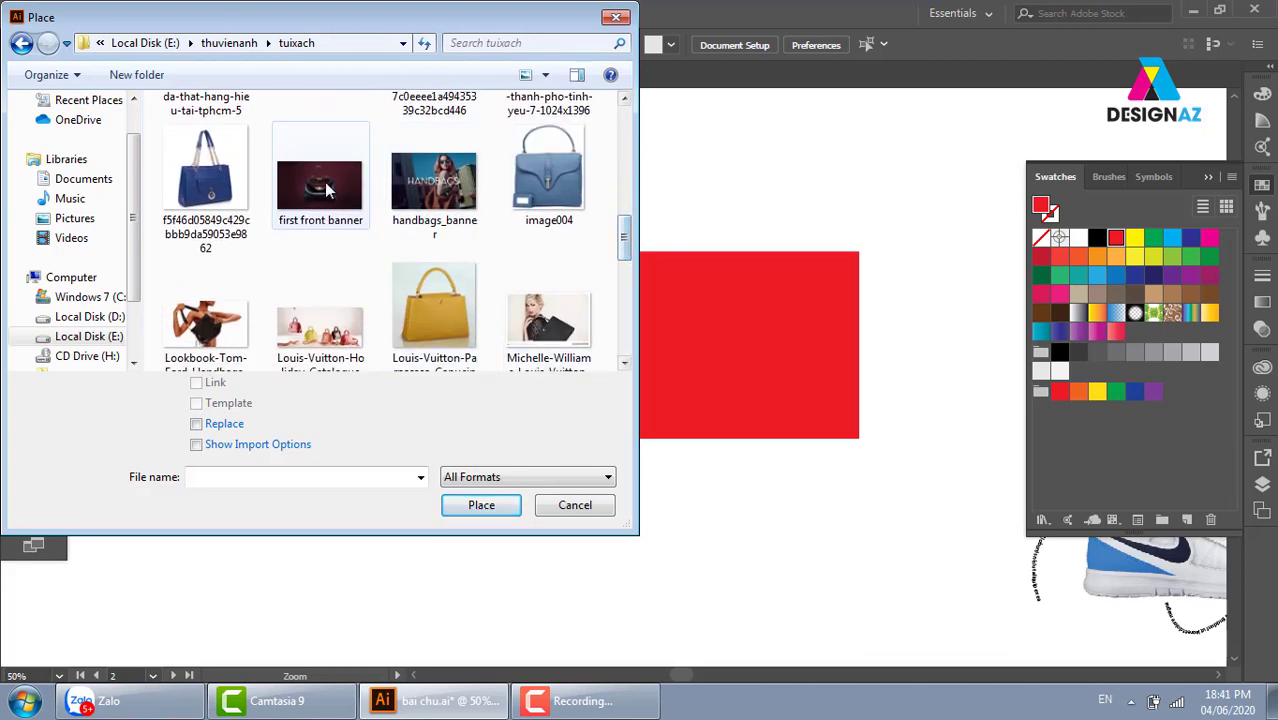
pyautogui.click(481, 505)
pyautogui.moveTo(548, 253); pyautogui.dragTo(878, 456)
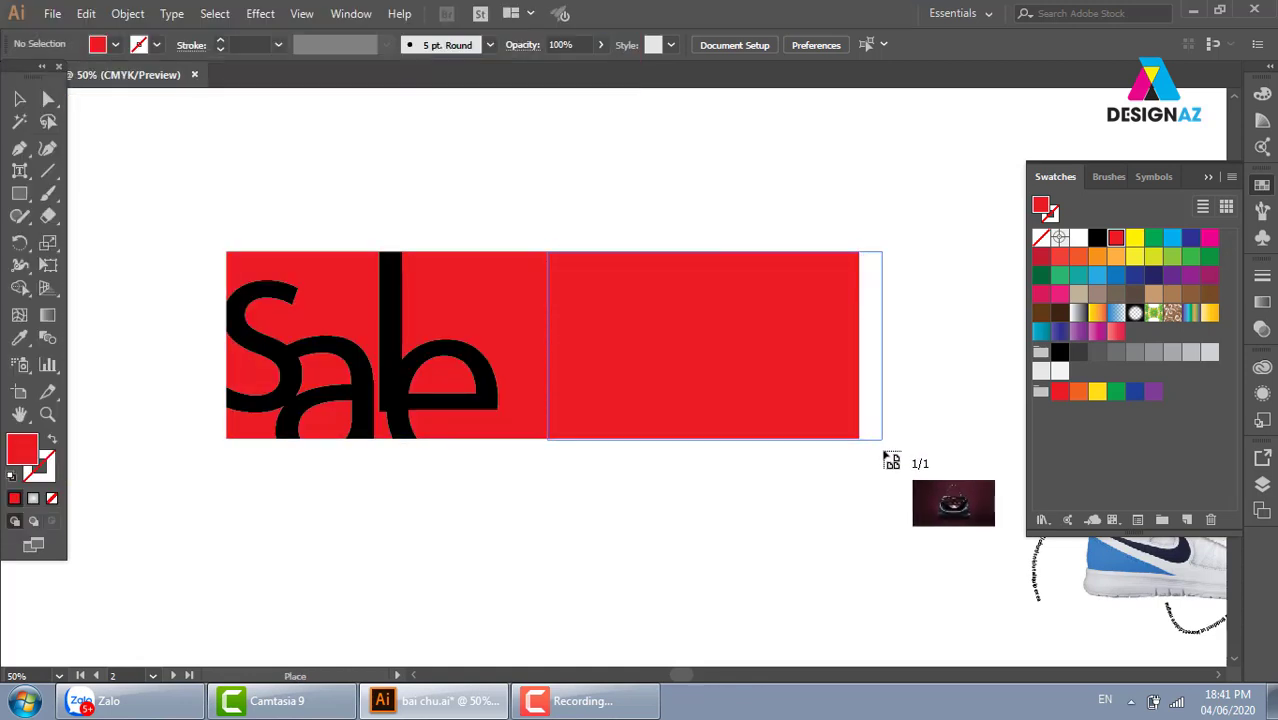
# Finish placing the photo and turn the Sale text white inside its clip group
pyautogui.moveTo(885, 460); pyautogui.dragTo(884, 455)
pyautogui.press('z')
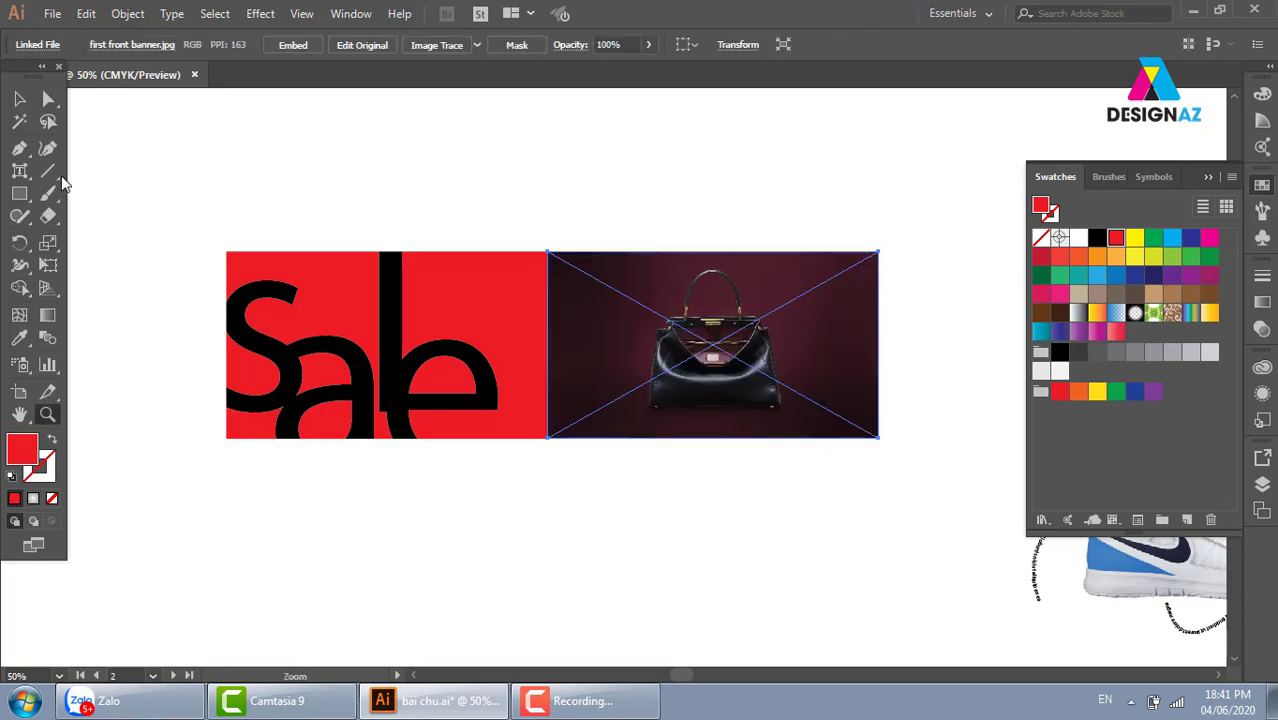
pyautogui.click(19, 98)
pyautogui.click(556, 137)
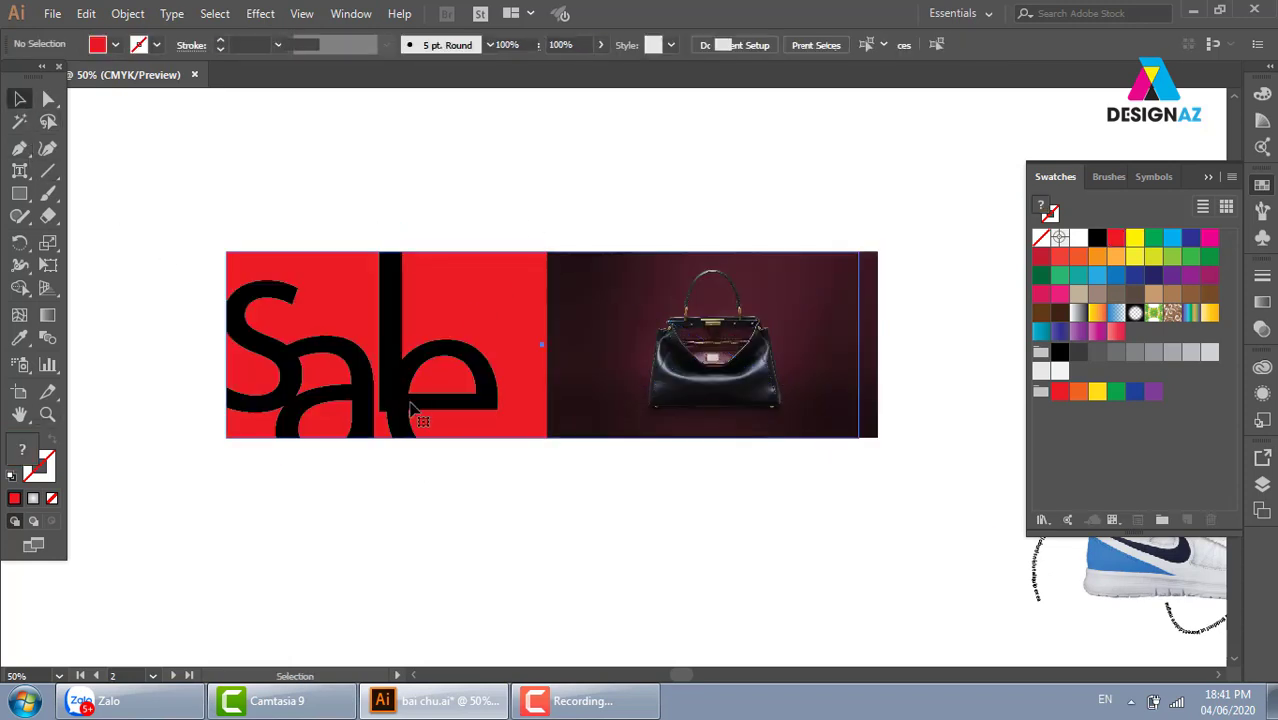
pyautogui.click(410, 408)
pyautogui.doubleClick(410, 405)
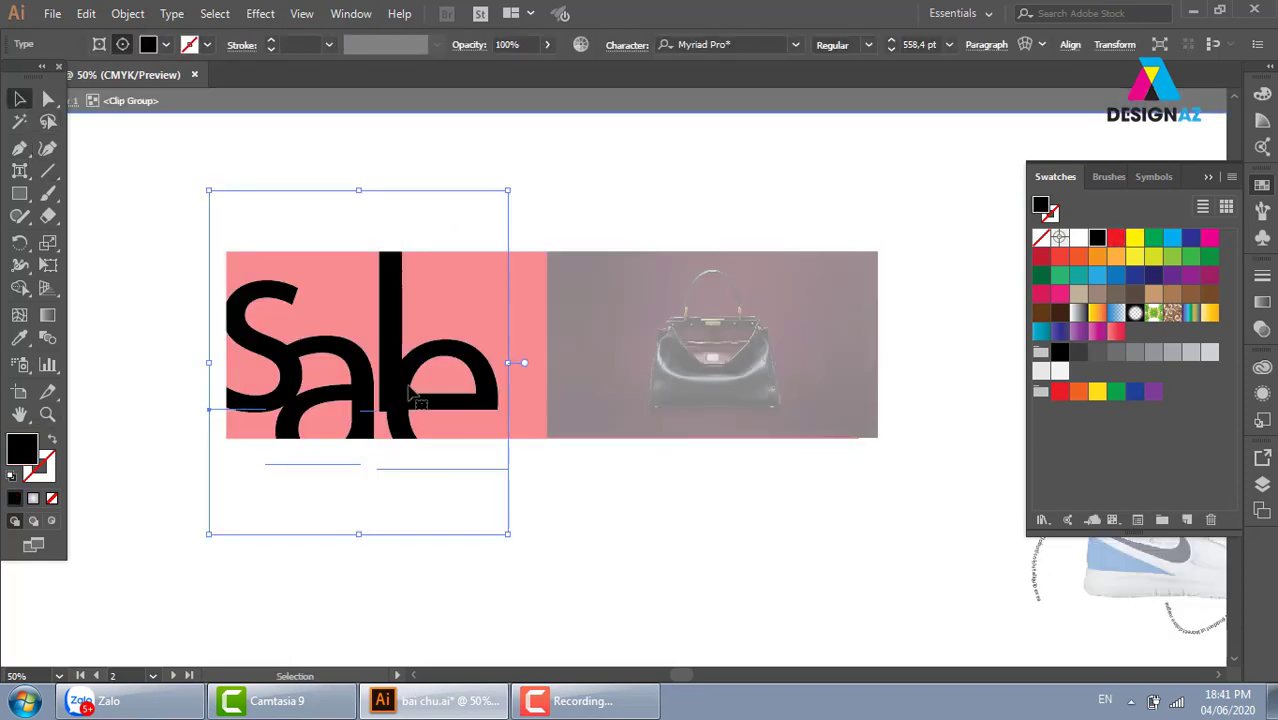
pyautogui.click(1078, 237)
pyautogui.doubleClick(689, 172)
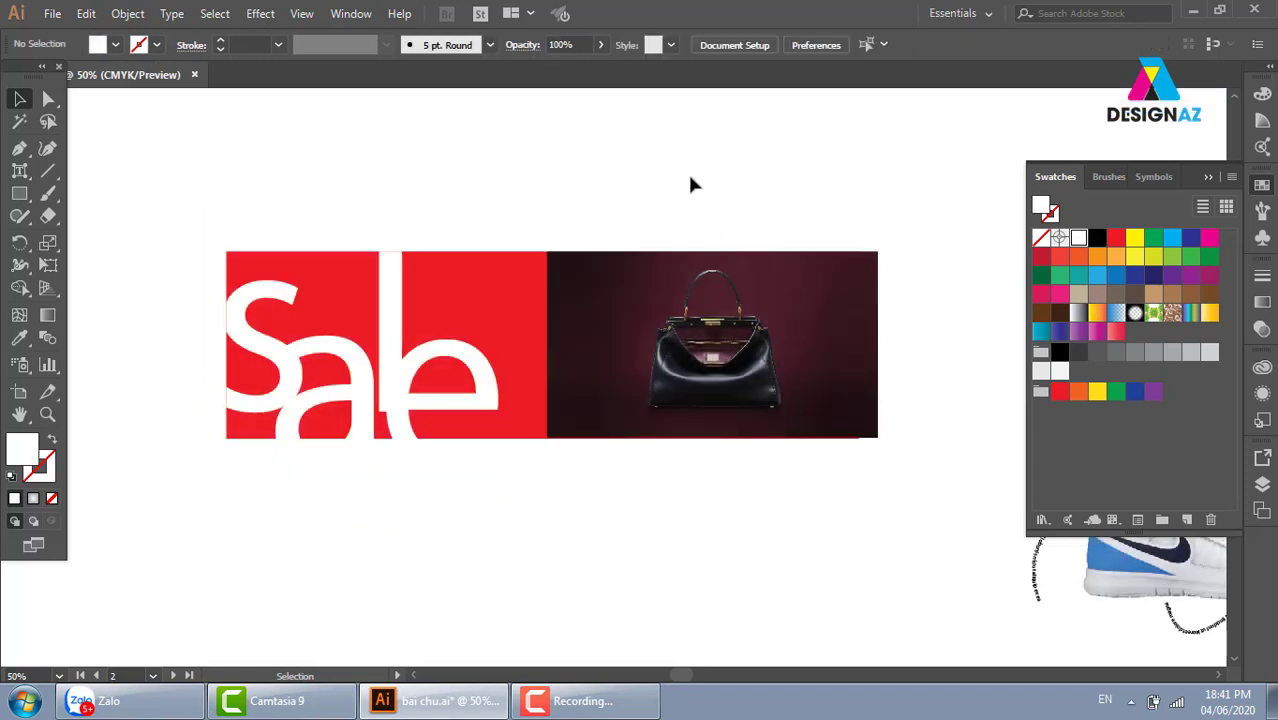
# Zoom in on the banner and slide the handbag photo flush against the red panel
pyautogui.press('z')
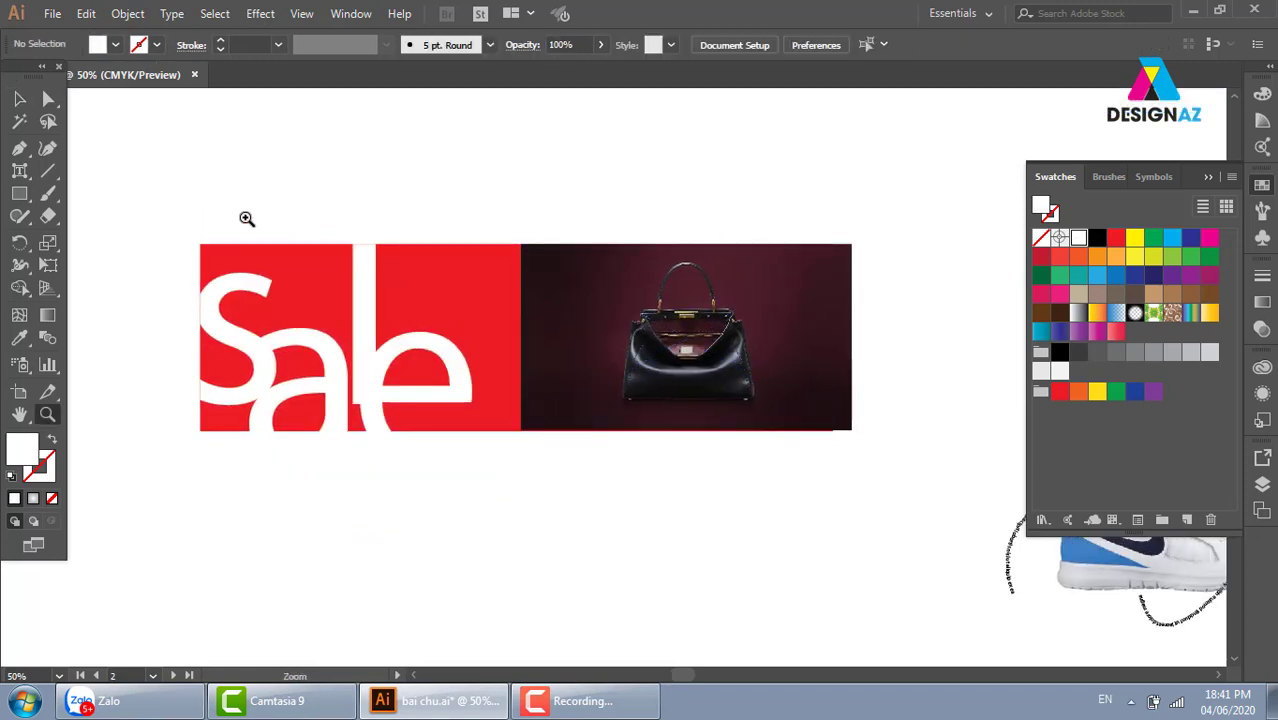
pyautogui.moveTo(140, 188); pyautogui.dragTo(993, 495)
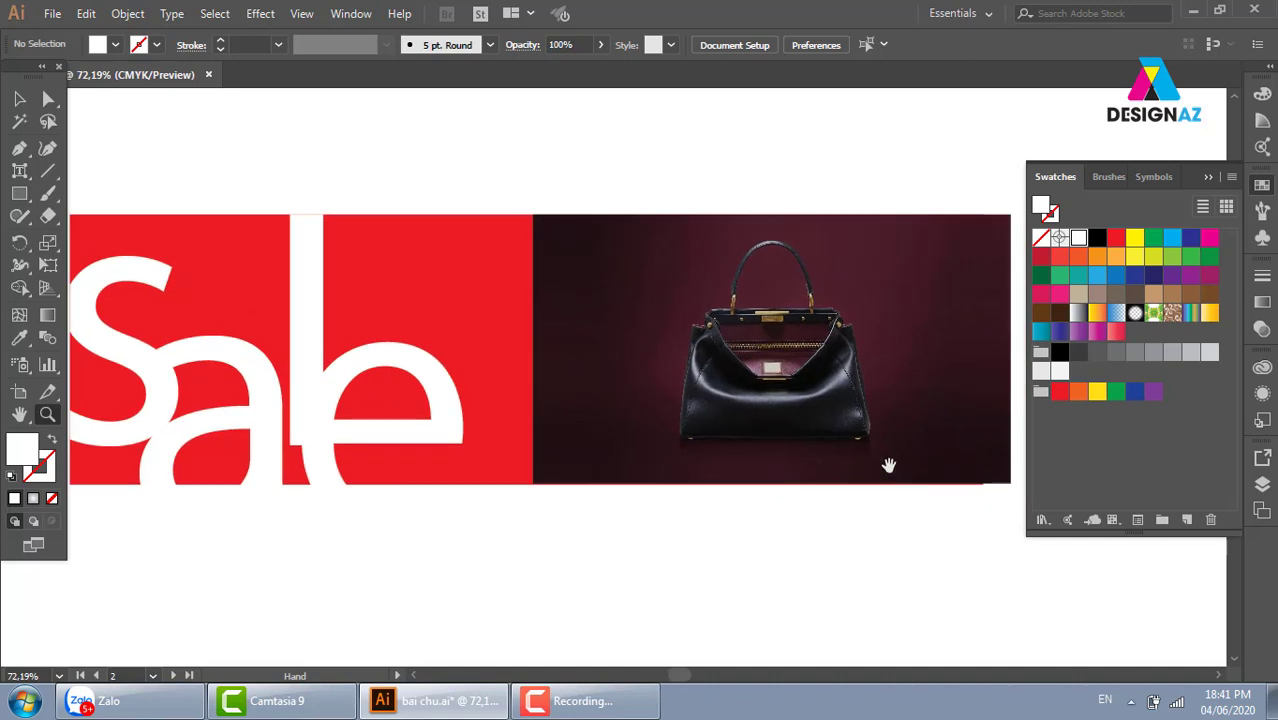
pyautogui.moveTo(650, 300); pyautogui.dragTo(777, 298)
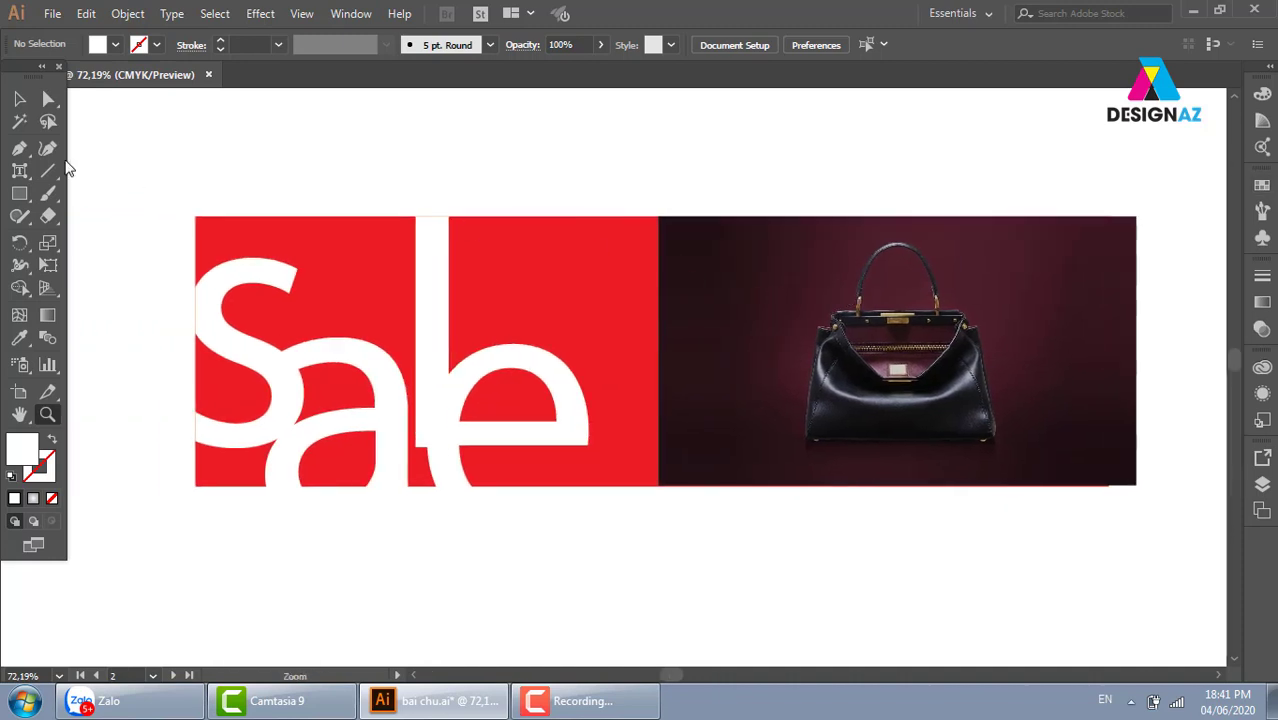
pyautogui.click(22, 100)
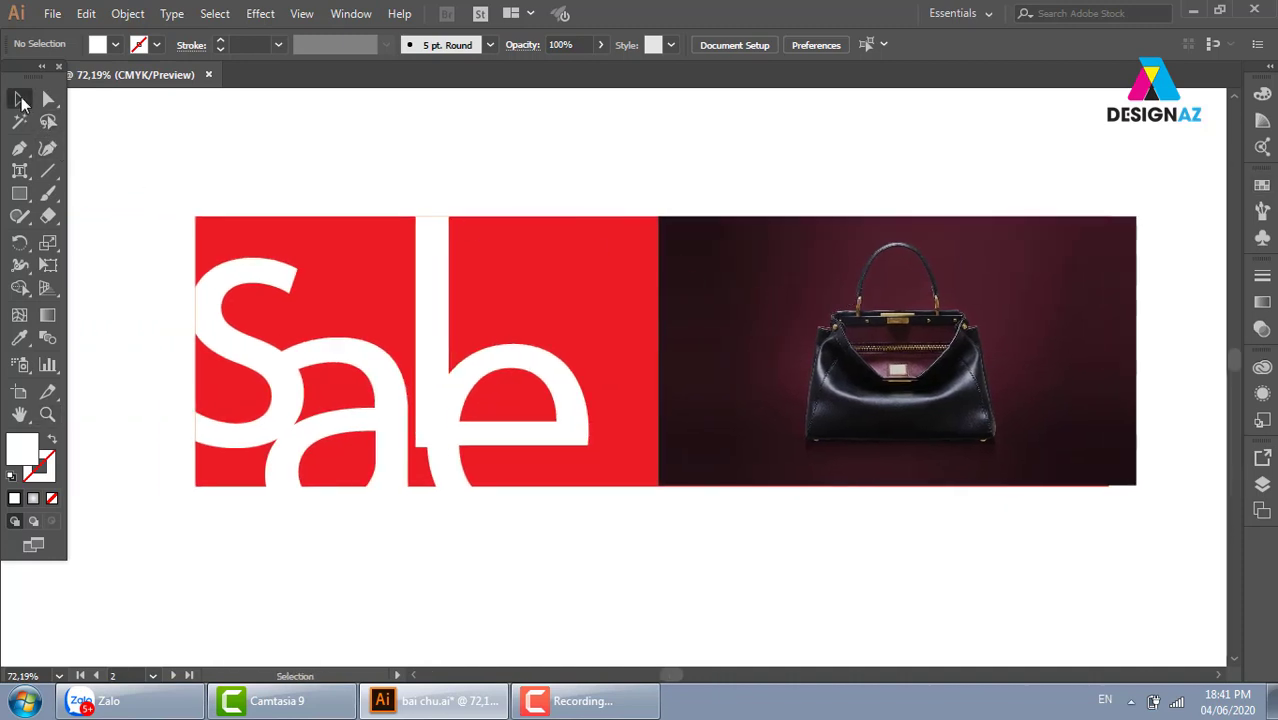
pyautogui.click(716, 345)
pyautogui.moveTo(755, 358)
pyautogui.mouseDown()
pyautogui.moveTo(700, 362)
pyautogui.moveTo(822, 357)
pyautogui.mouseUp()
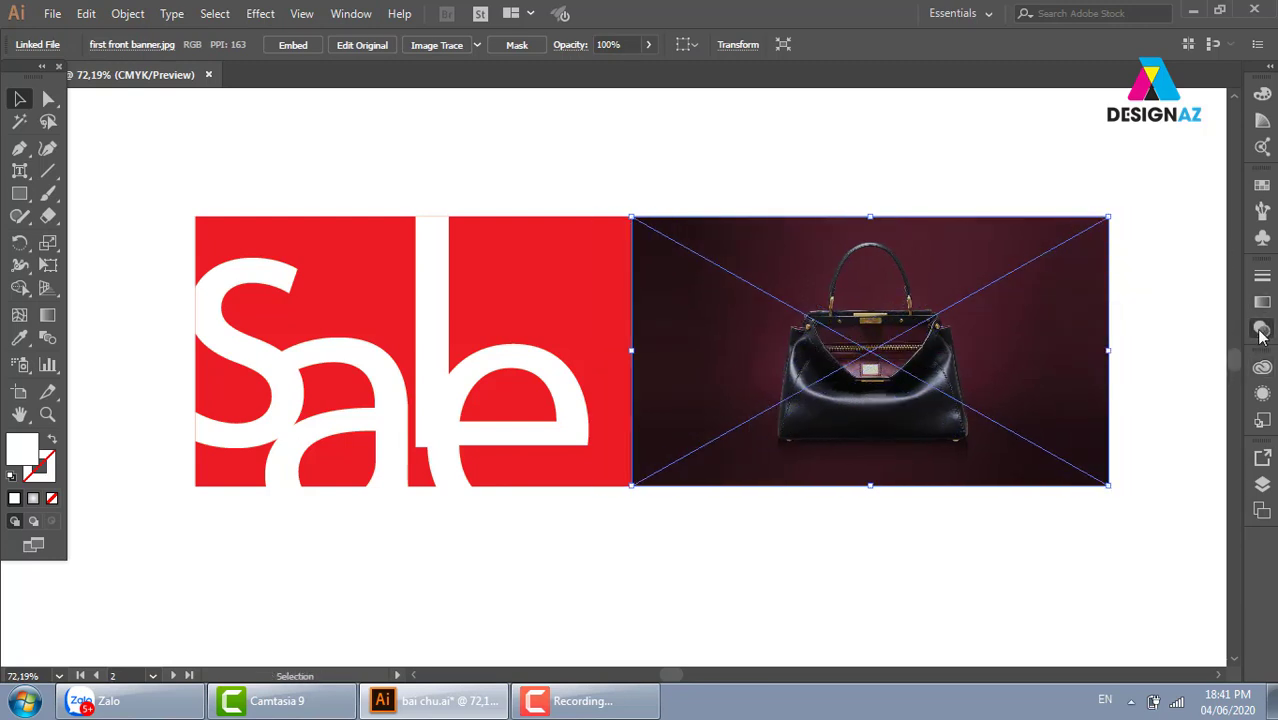
# Give the photo an unclipped opacity mask and draw a rectangle covering it inside the mask
pyautogui.click(1262, 328)
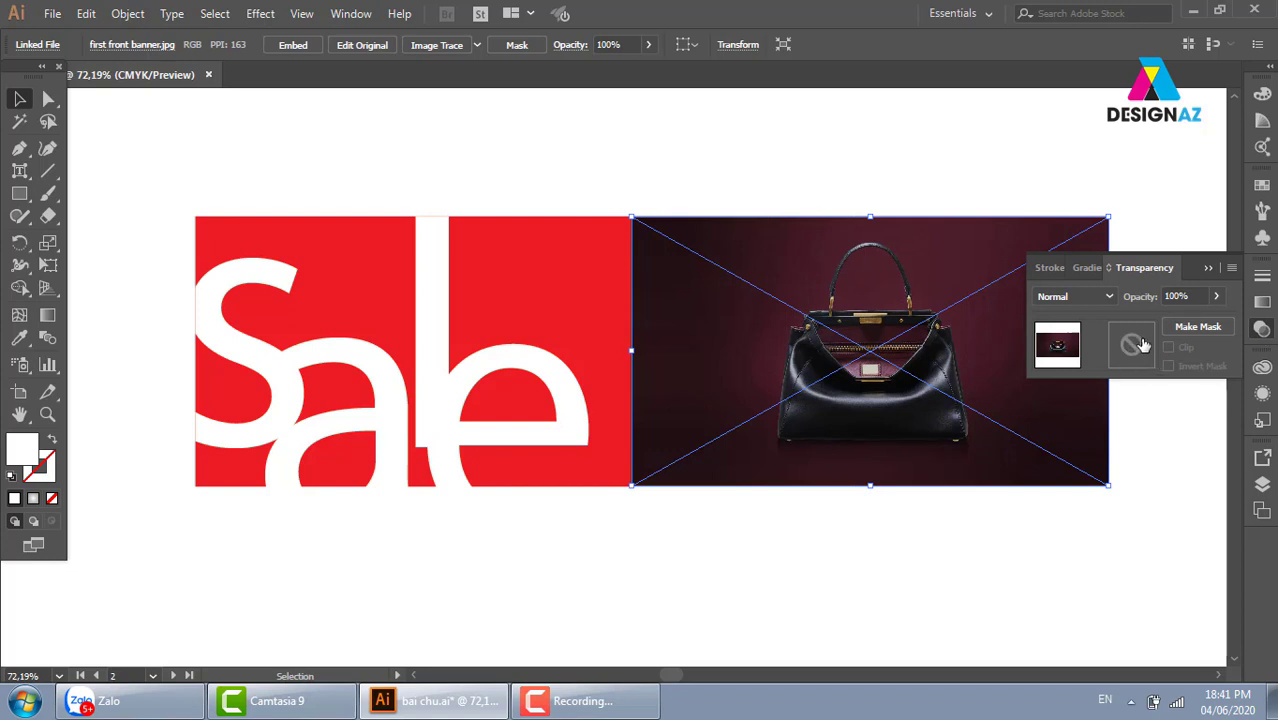
pyautogui.click(1143, 345)
pyautogui.click(1168, 347)
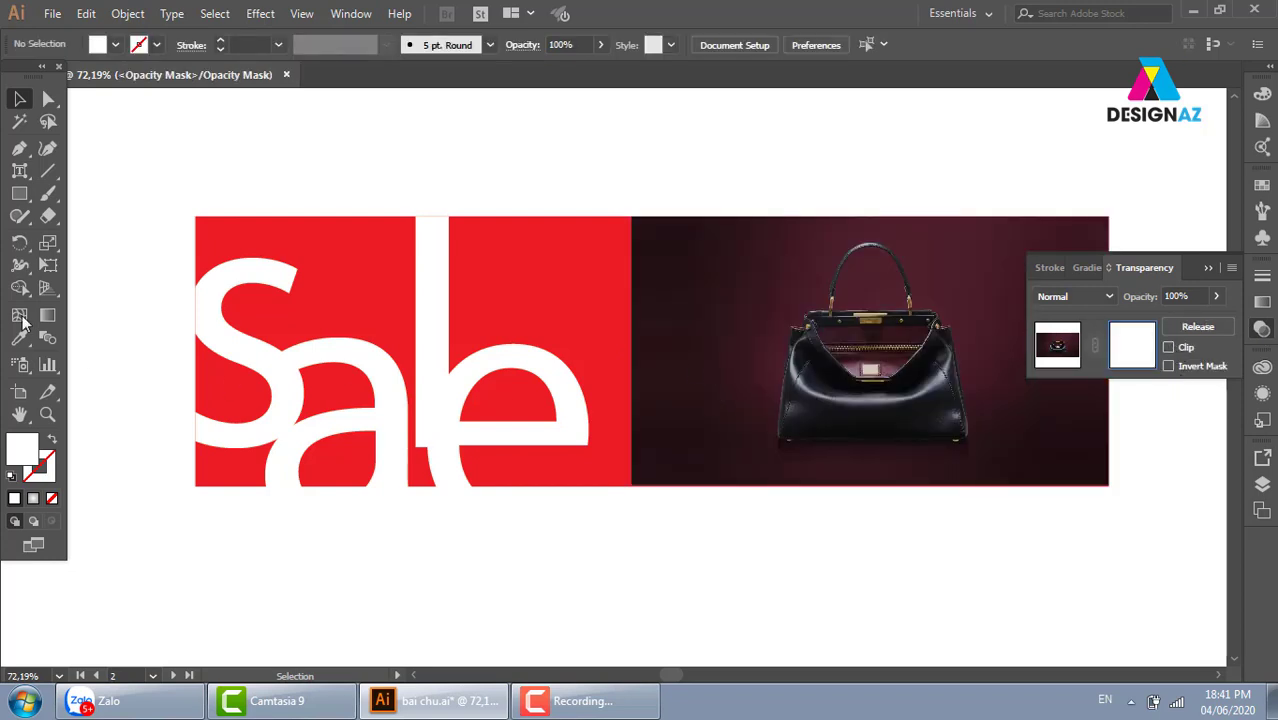
pyautogui.click(19, 193)
pyautogui.moveTo(617, 202); pyautogui.dragTo(1116, 492)
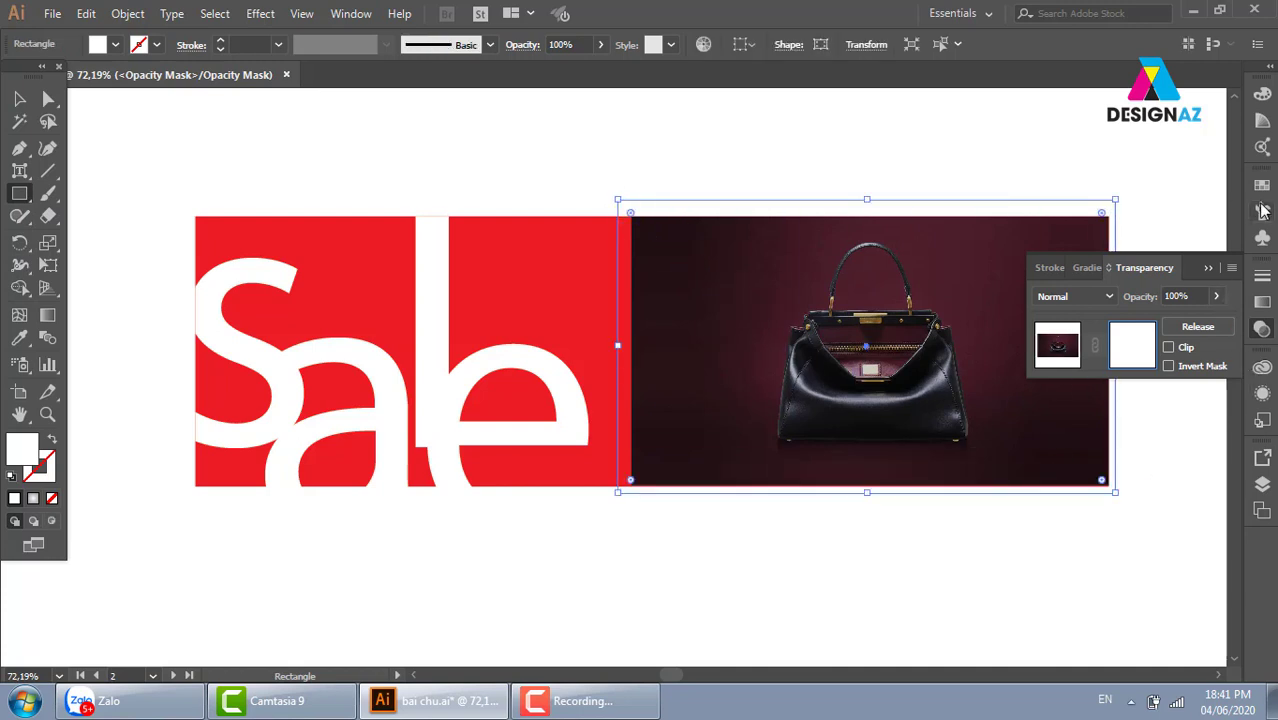
# Fill the mask rectangle with a white-to-black gradient, adjusted so the photo's left side fades
pyautogui.click(1264, 187)
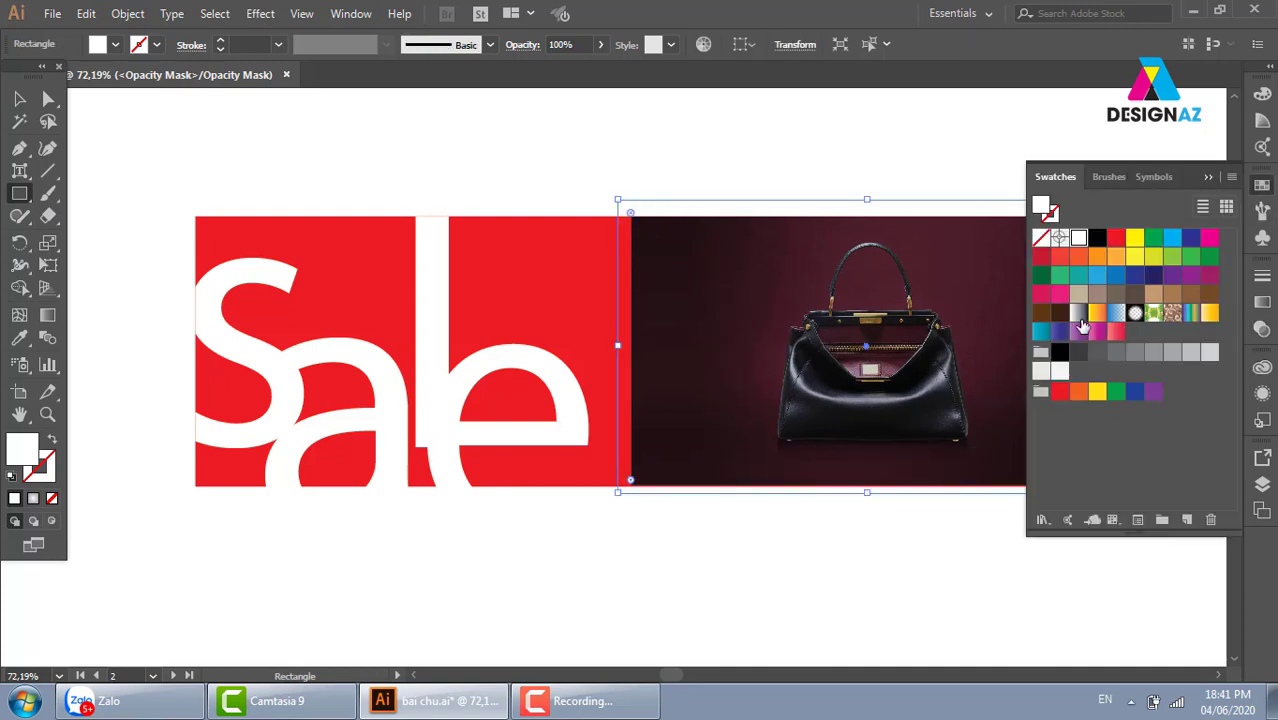
pyautogui.click(1078, 314)
pyautogui.press('g')
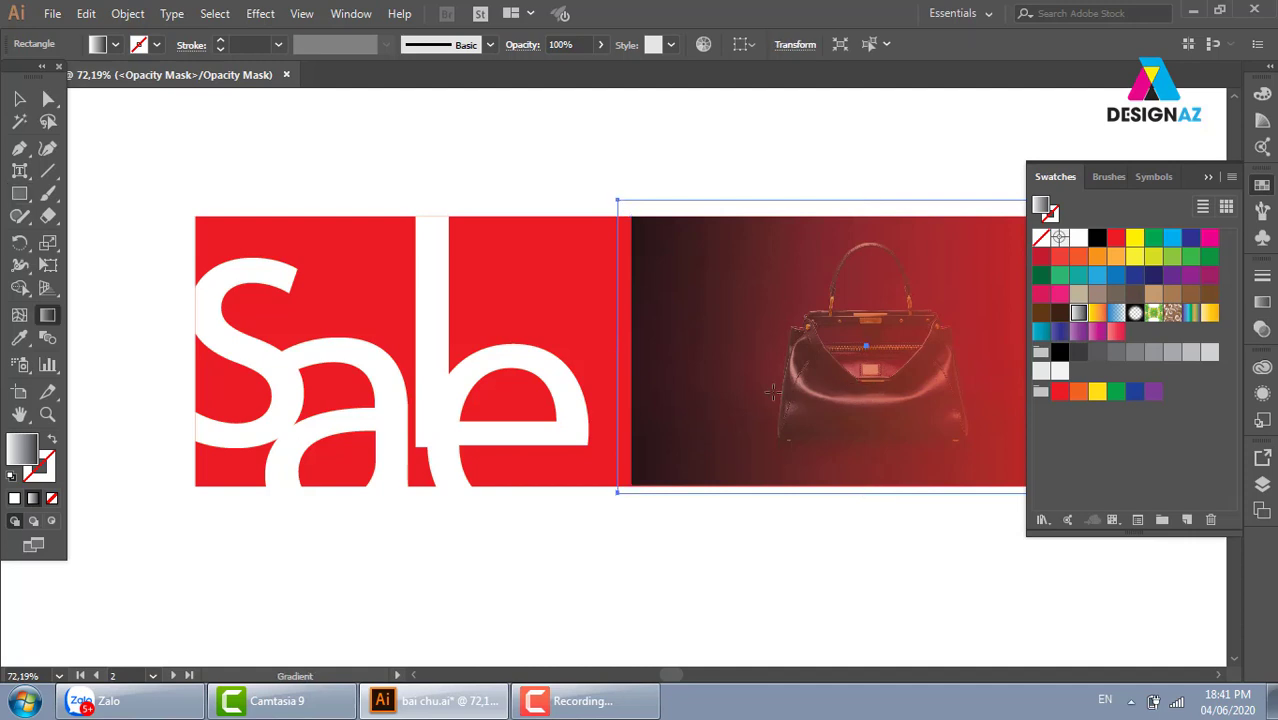
pyautogui.moveTo(679, 377)
pyautogui.mouseDown()
pyautogui.moveTo(905, 380)
pyautogui.moveTo(672, 425)
pyautogui.mouseUp()
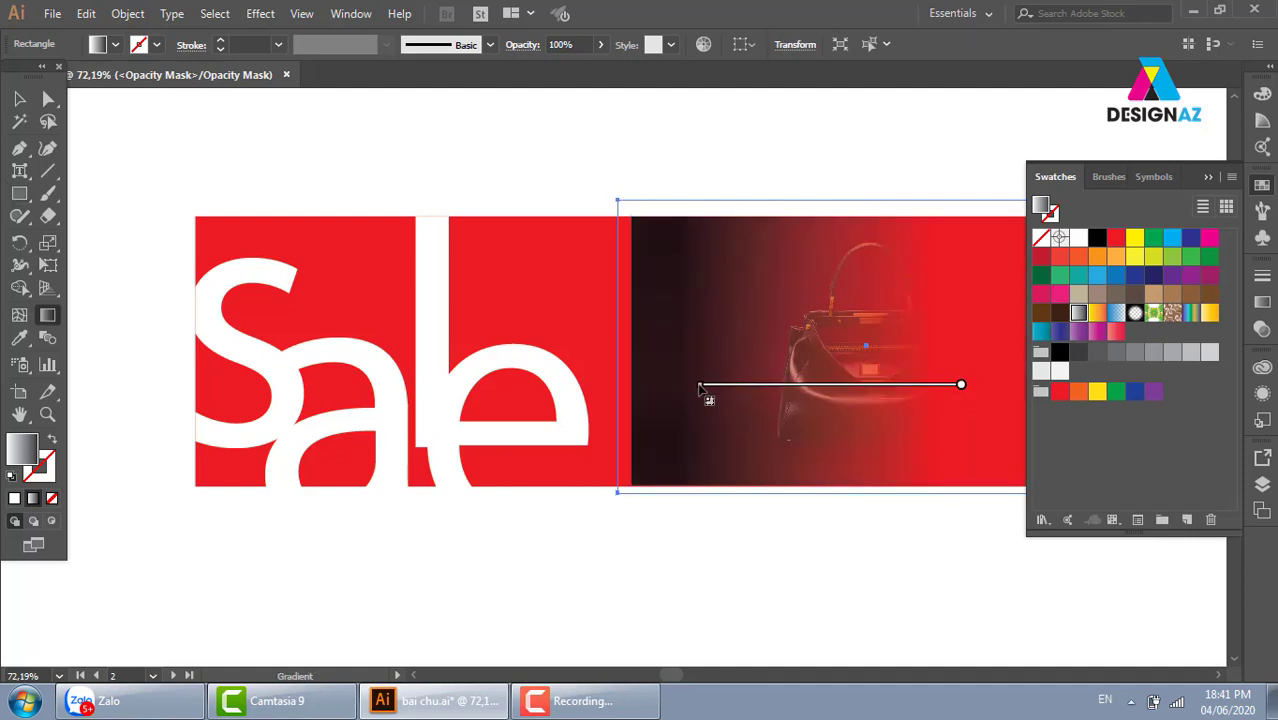
pyautogui.moveTo(822, 392); pyautogui.dragTo(662, 393)
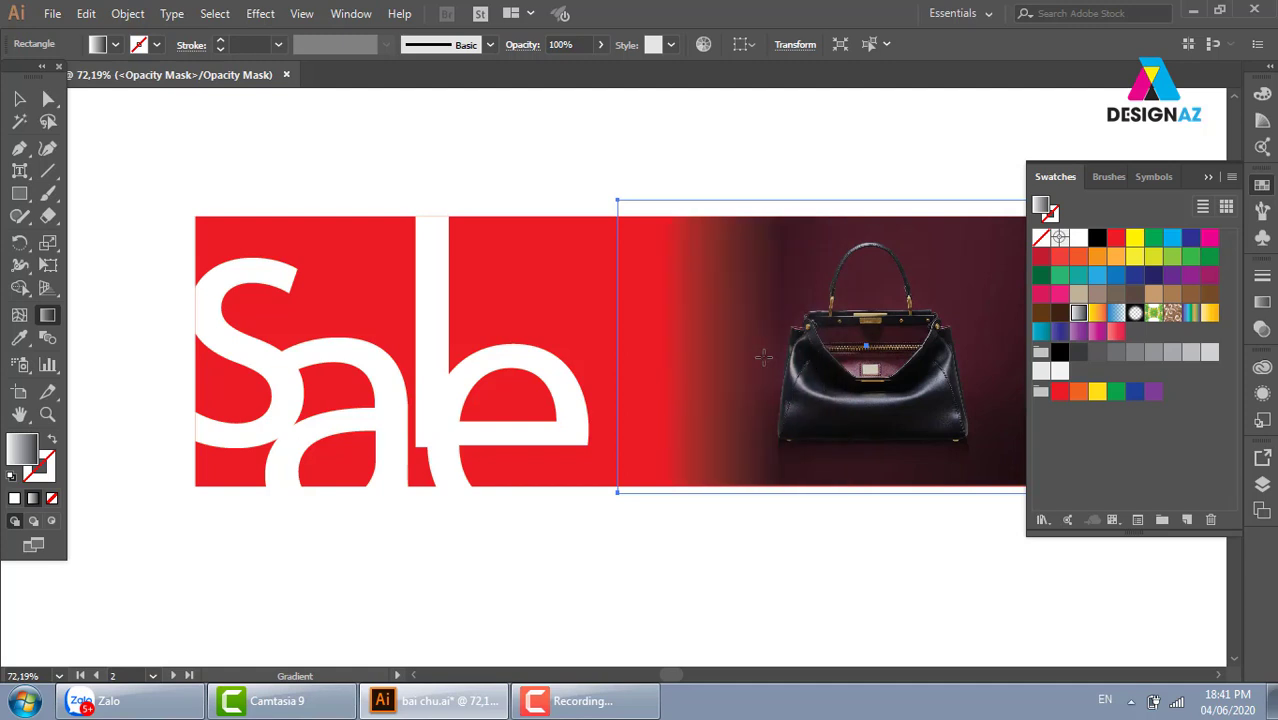
pyautogui.click(1264, 336)
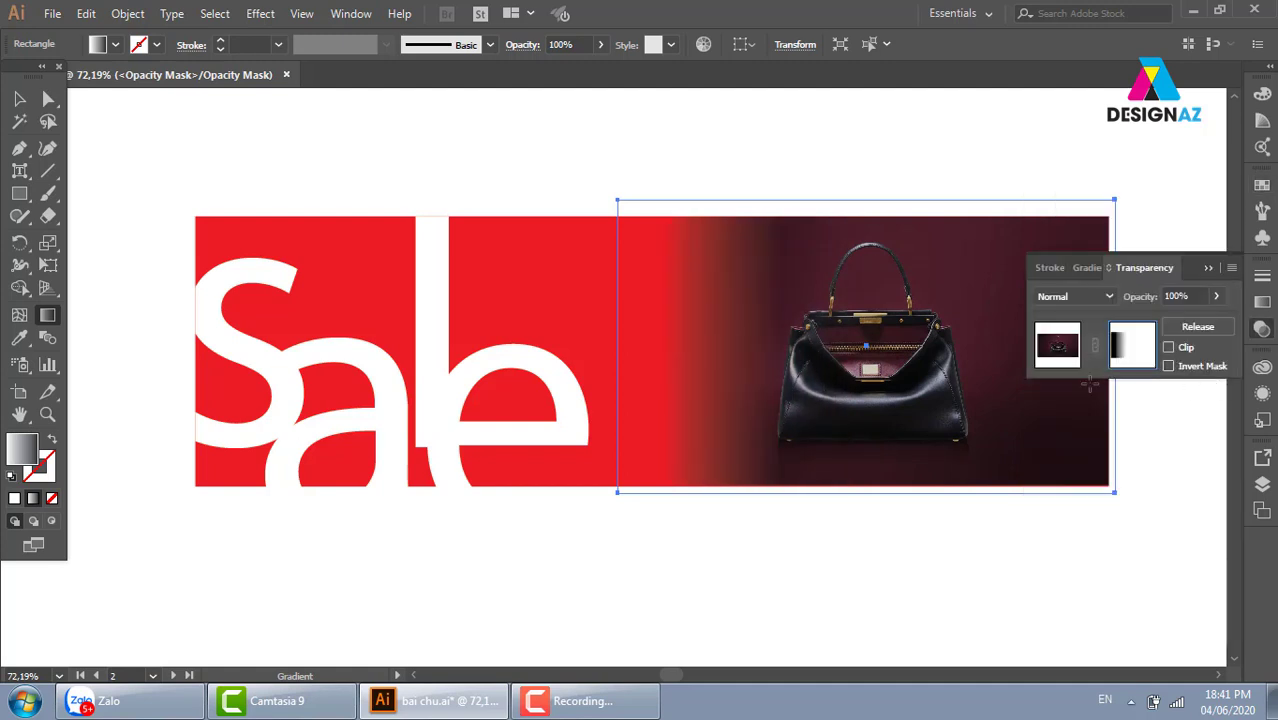
pyautogui.click(1048, 360)
# Select the red rectangle behind Sale and eyedrop the bag photo's dark maroon onto it
pyautogui.press('v')
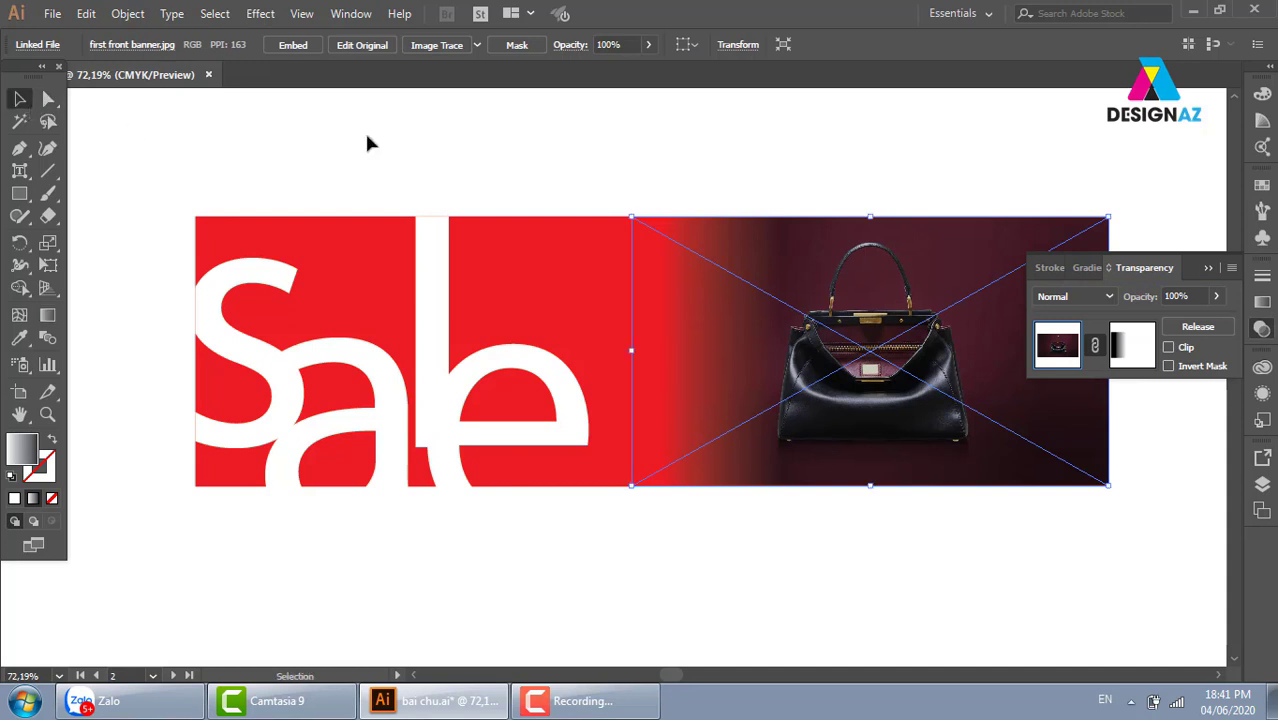
pyautogui.click(776, 157)
pyautogui.moveTo(776, 157); pyautogui.dragTo(650, 137)
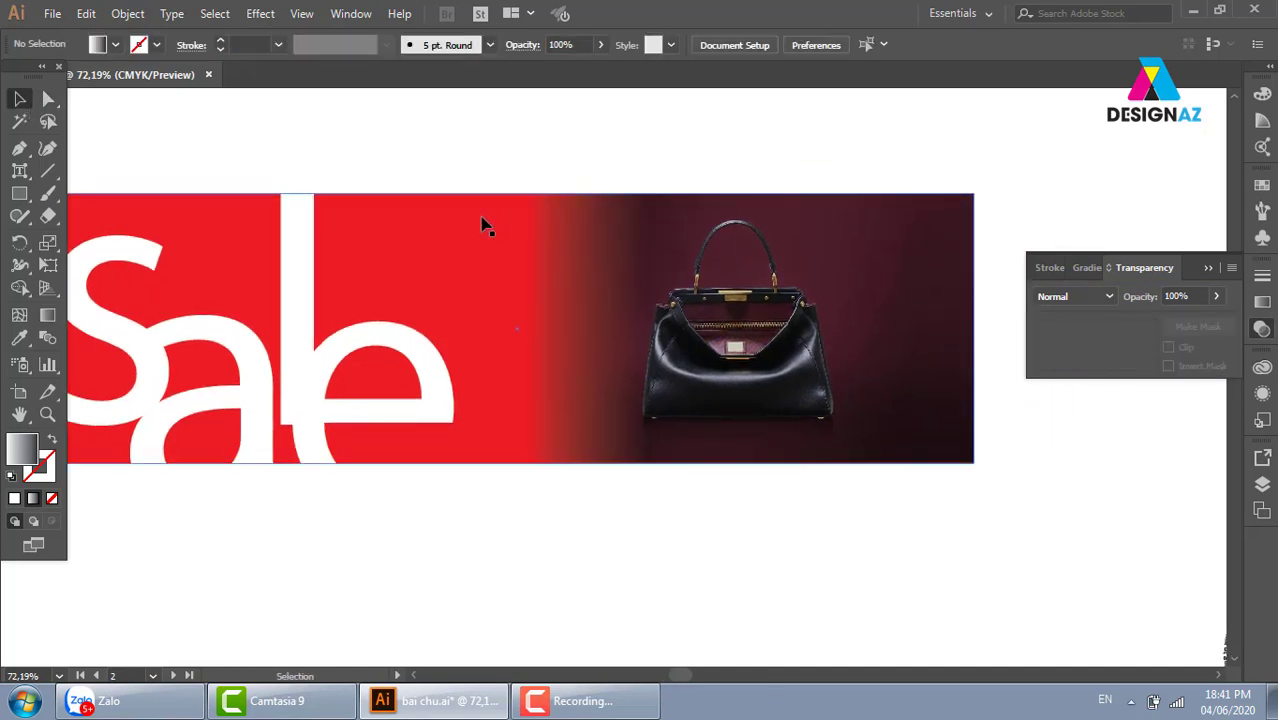
pyautogui.moveTo(482, 222); pyautogui.dragTo(417, 185)
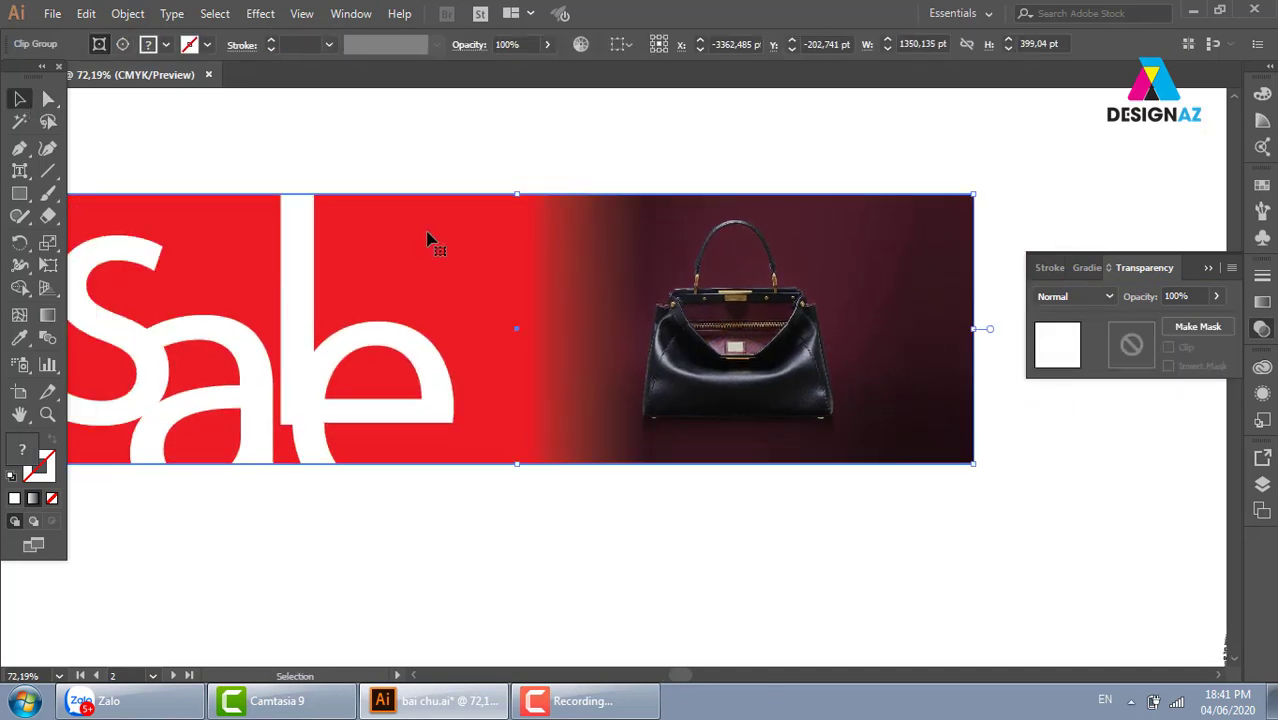
pyautogui.moveTo(433, 240); pyautogui.dragTo(481, 320)
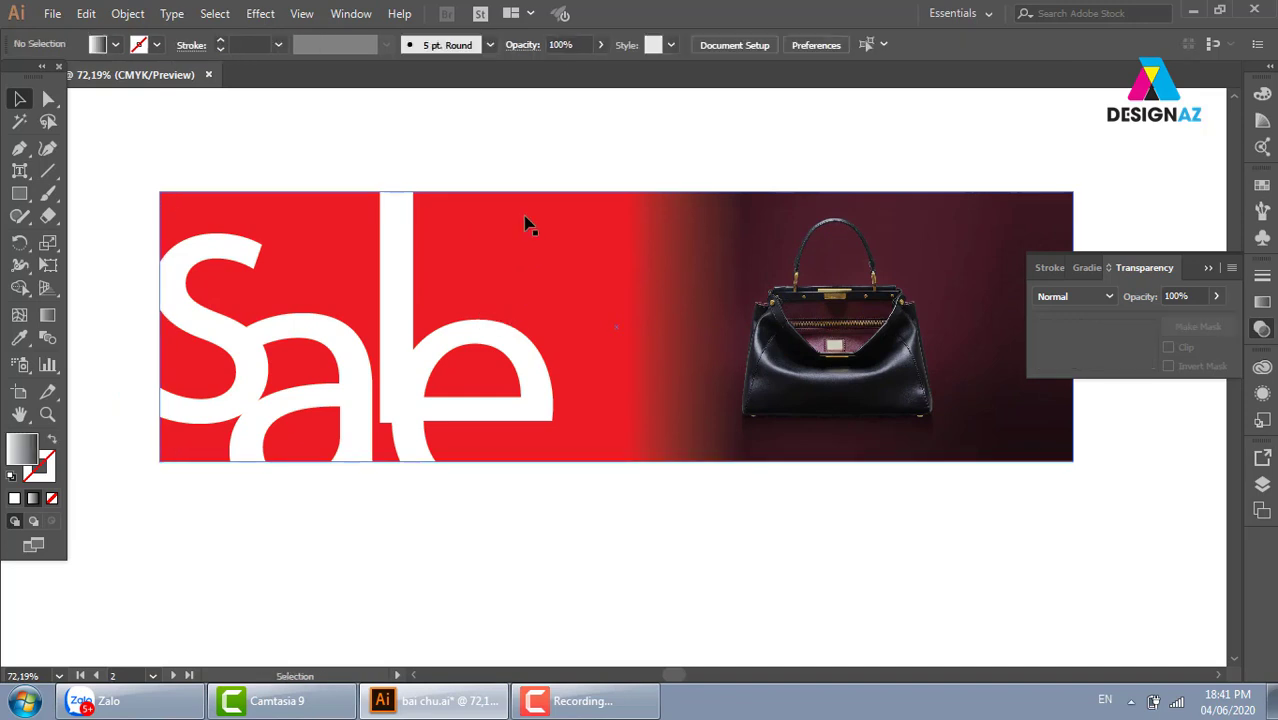
pyautogui.moveTo(528, 220); pyautogui.dragTo(522, 152)
pyautogui.hotkey('ctrl', 'z')
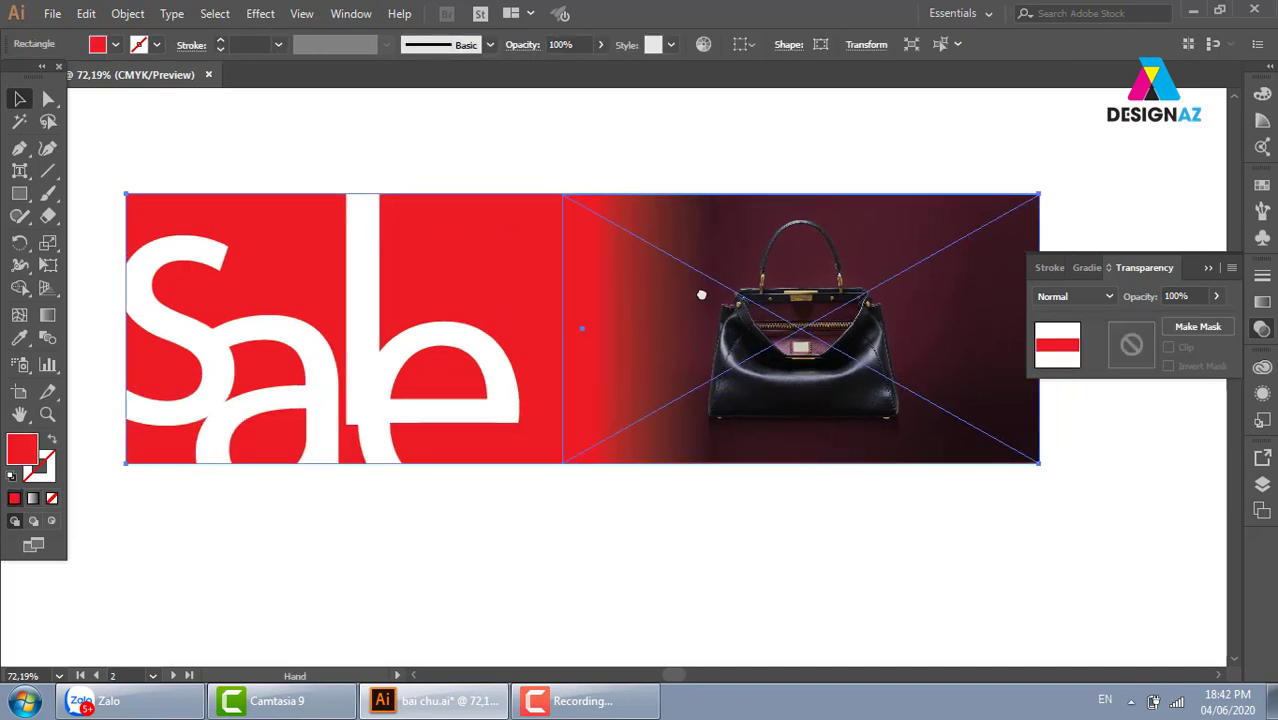
pyautogui.press('i')
pyautogui.click(752, 198)
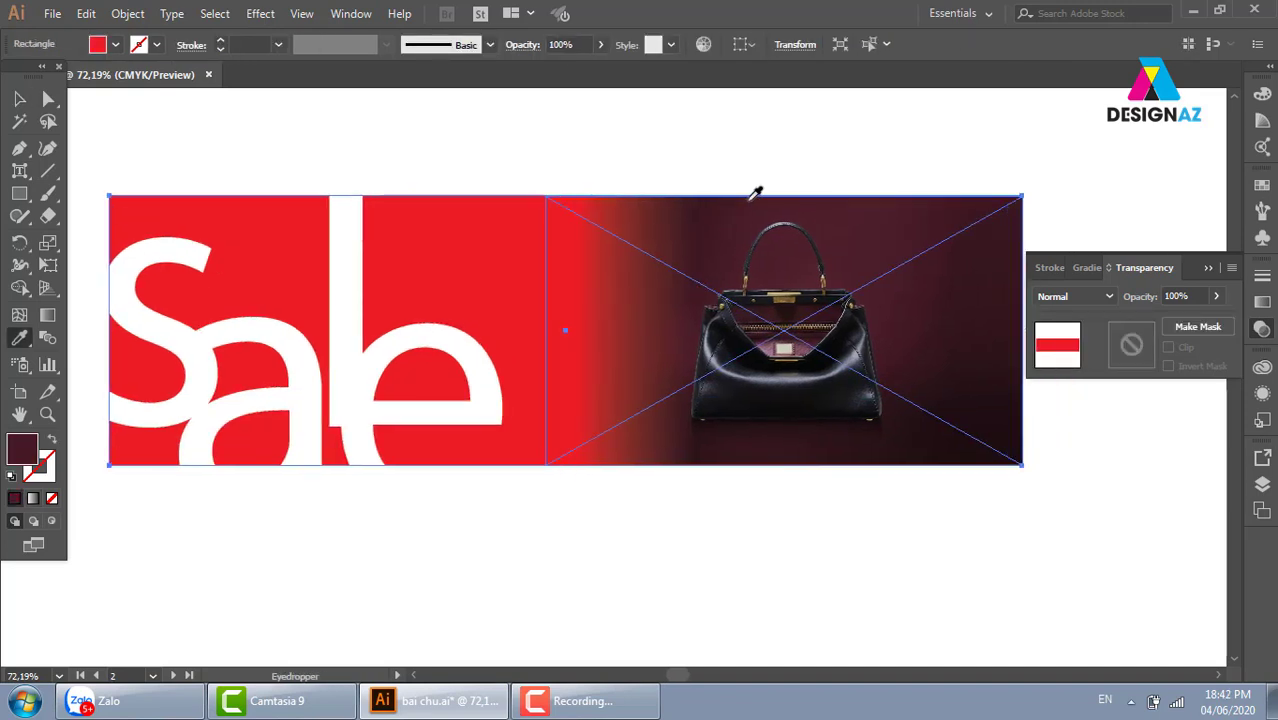
pyautogui.click(19, 98)
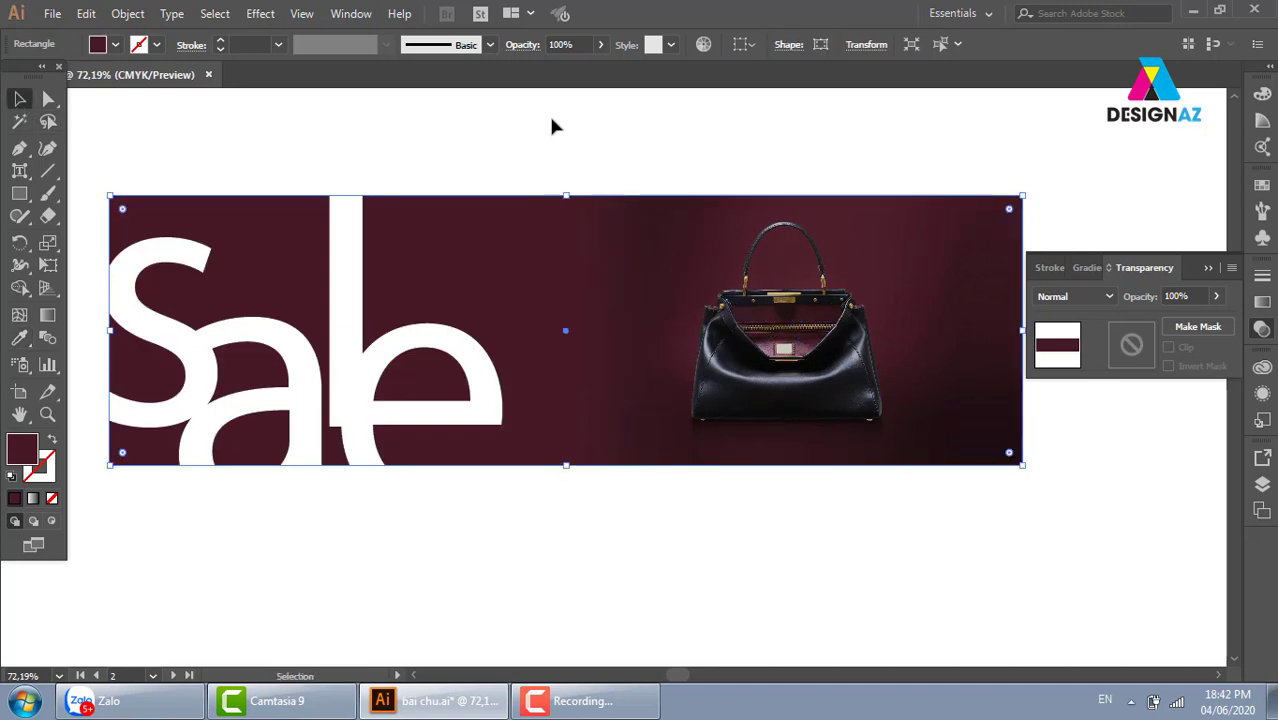
pyautogui.click(551, 123)
pyautogui.hotkey('ctrl', '-')
pyautogui.hotkey('ctrl', '-')
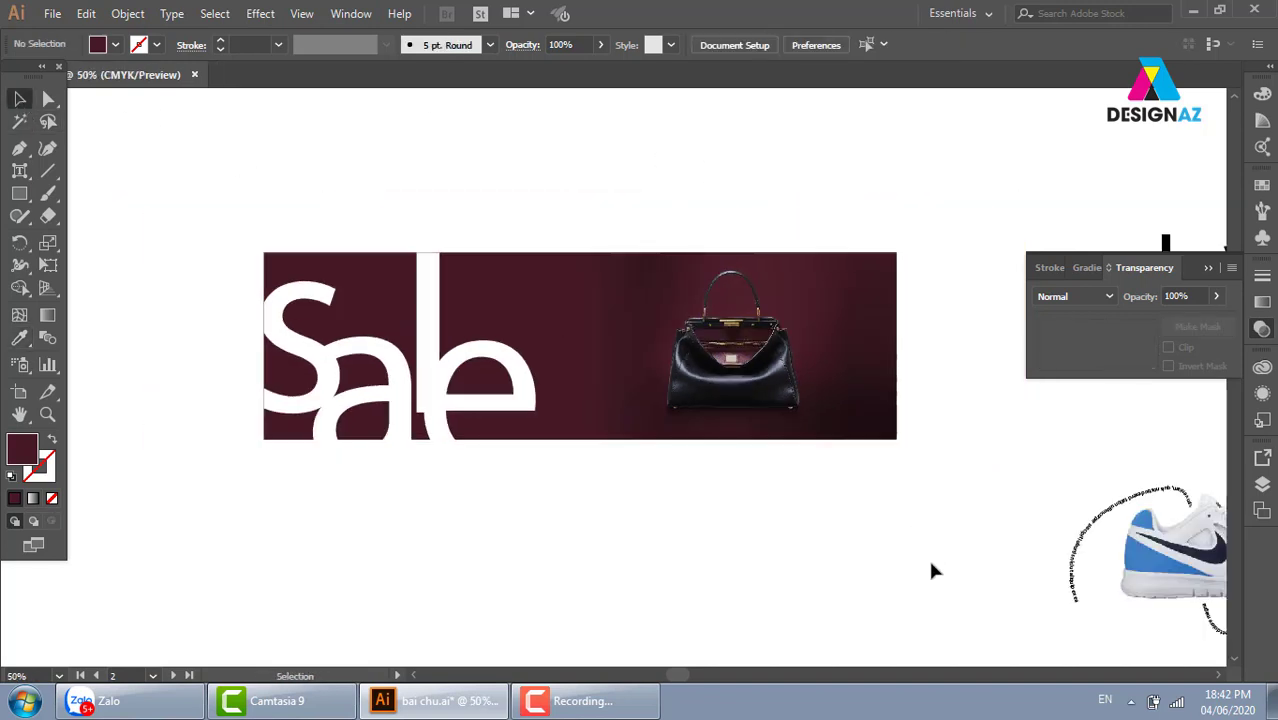
pyautogui.press('z')
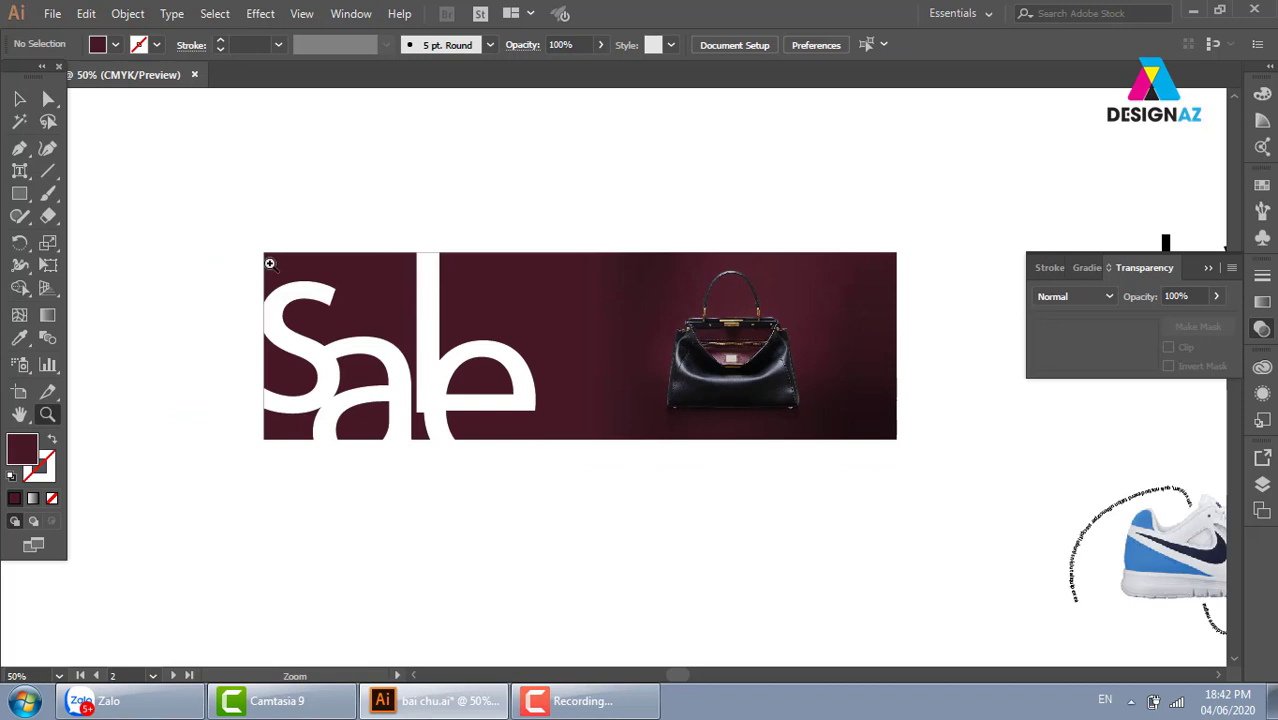
pyautogui.moveTo(269, 263); pyautogui.dragTo(970, 520)
pyautogui.moveTo(263, 402); pyautogui.dragTo(429, 403)
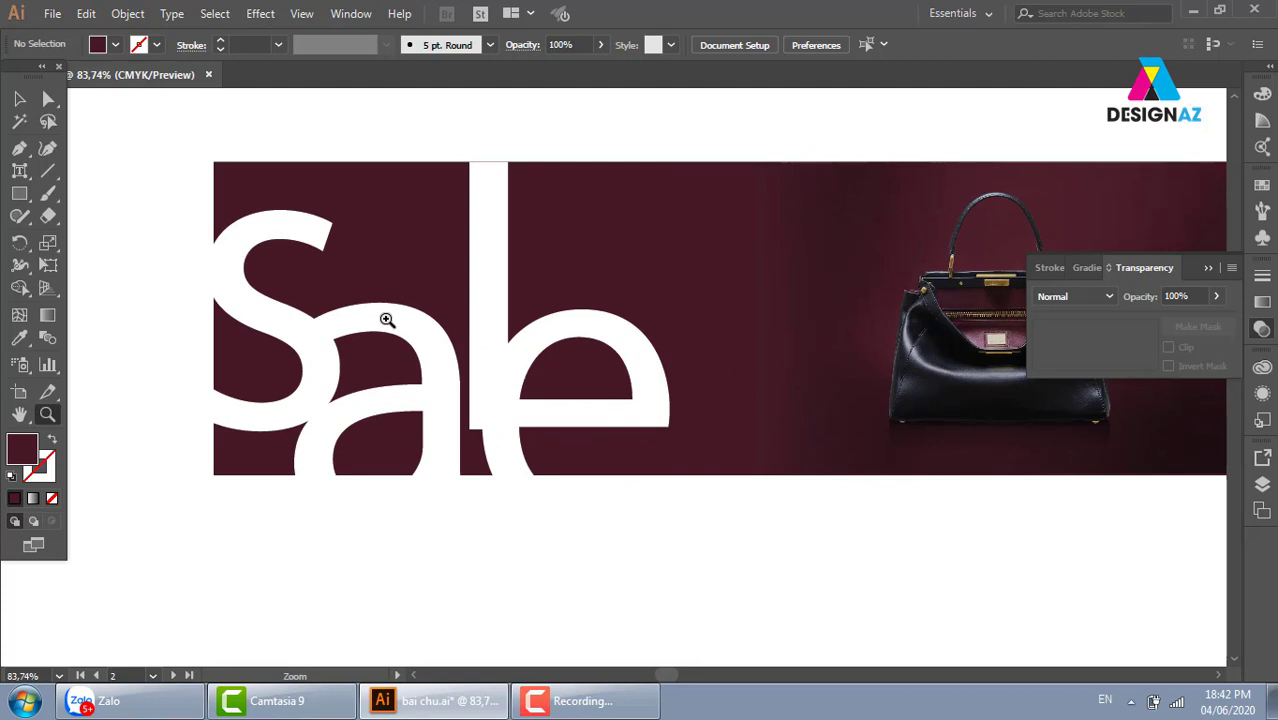
pyautogui.hotkey('ctrl', '-')
pyautogui.hotkey('ctrl', '-')
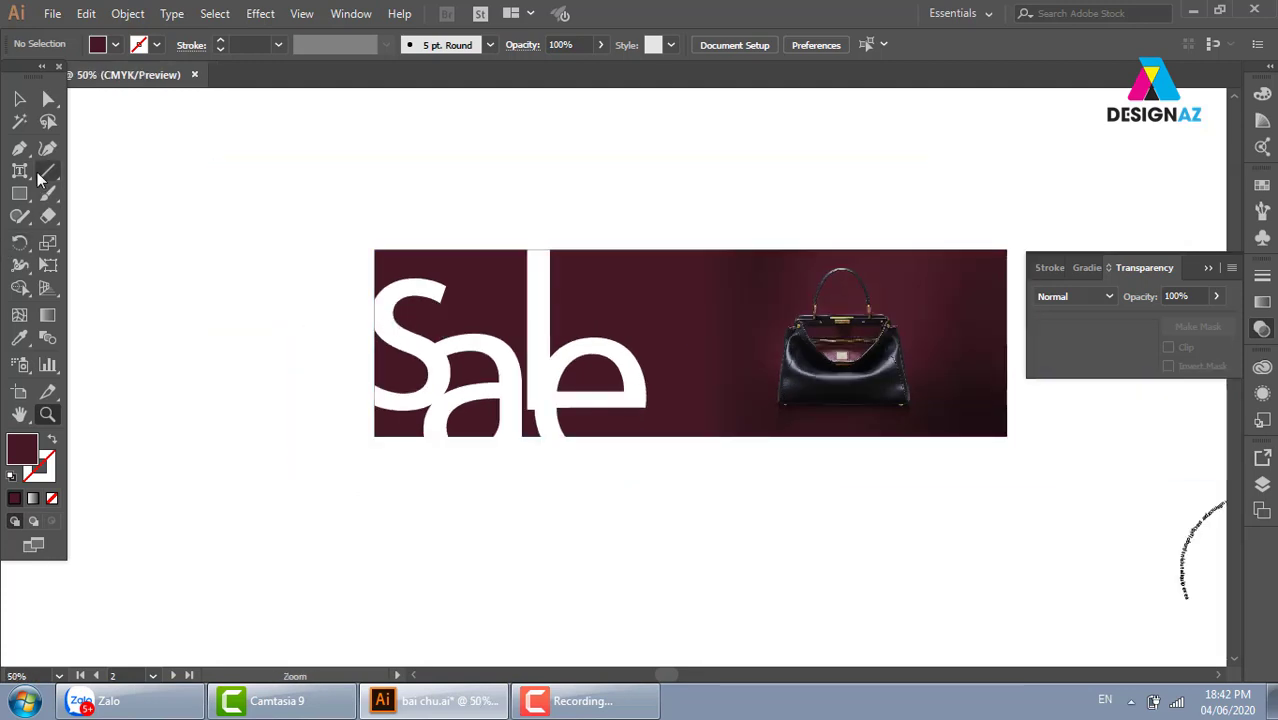
pyautogui.moveTo(22, 173); pyautogui.dragTo(117, 306)
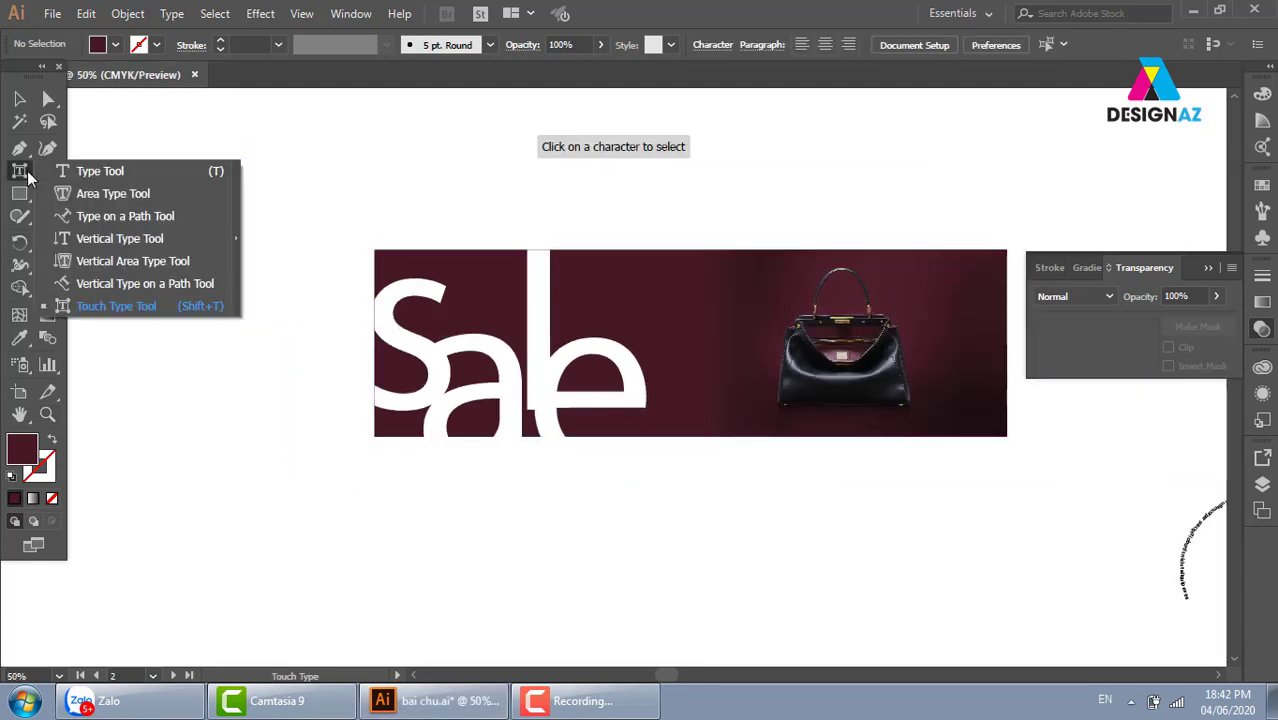
pyautogui.moveTo(713, 403); pyautogui.dragTo(334, 403)
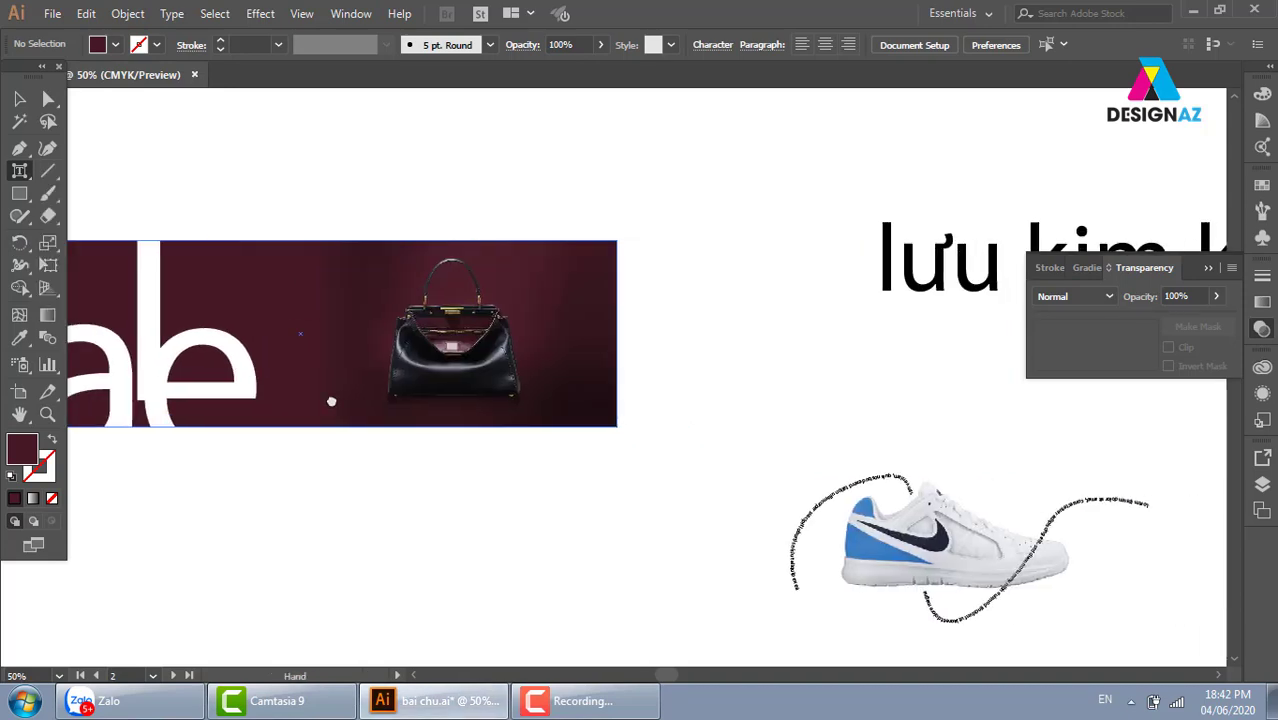
pyautogui.hotkey('ctrl', '-')
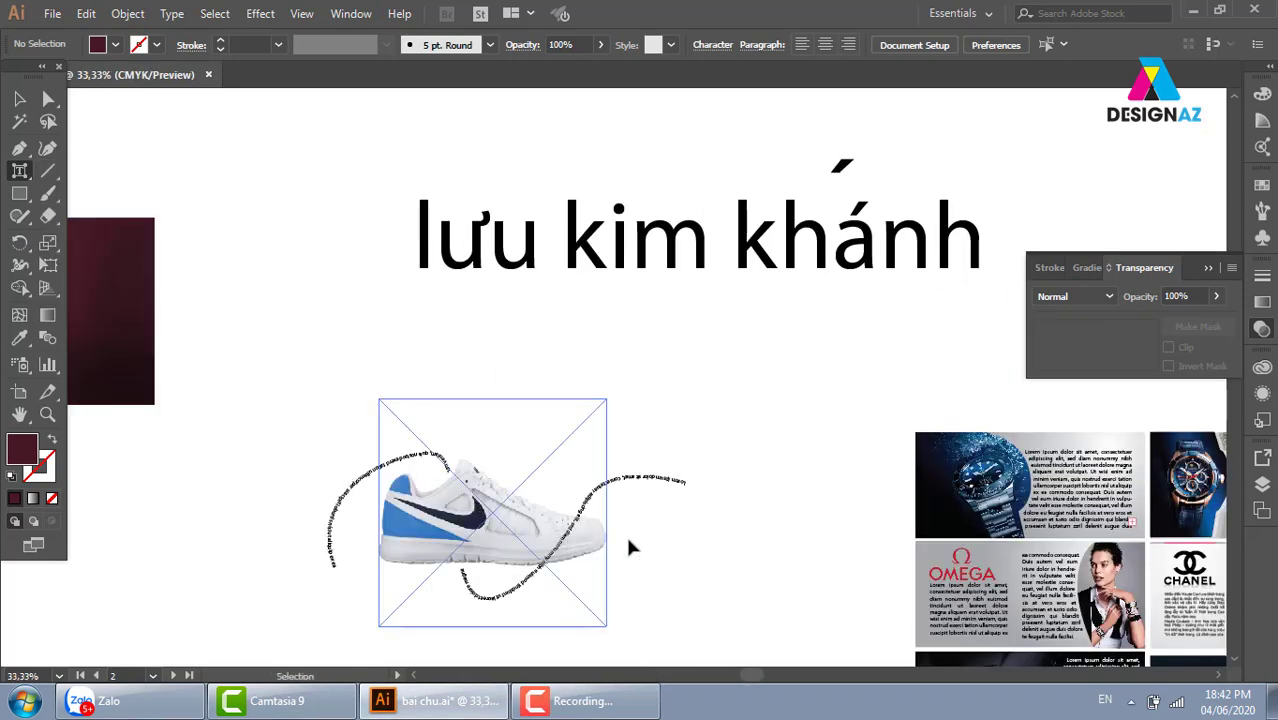
pyautogui.hotkey('ctrl', '-')
pyautogui.hotkey('ctrl', '-')
pyautogui.moveTo(957, 538); pyautogui.dragTo(775, 498)
pyautogui.press('z')
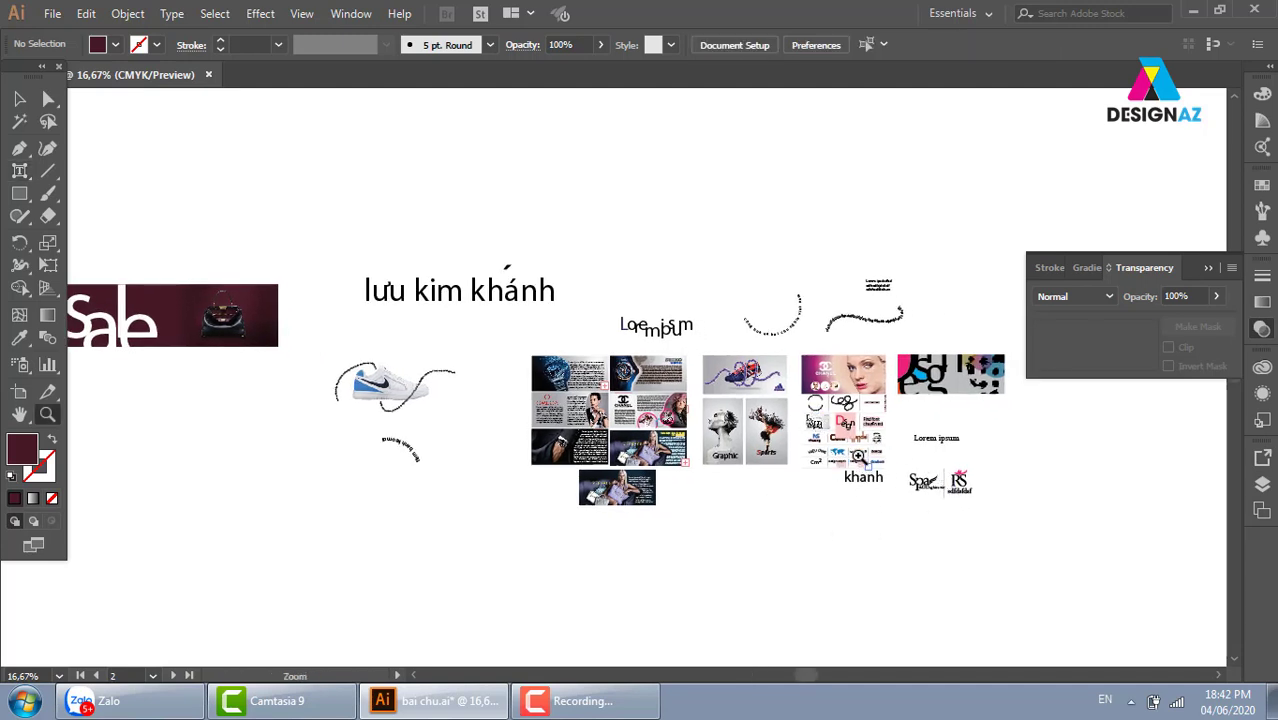
pyautogui.moveTo(792, 408); pyautogui.dragTo(854, 464)
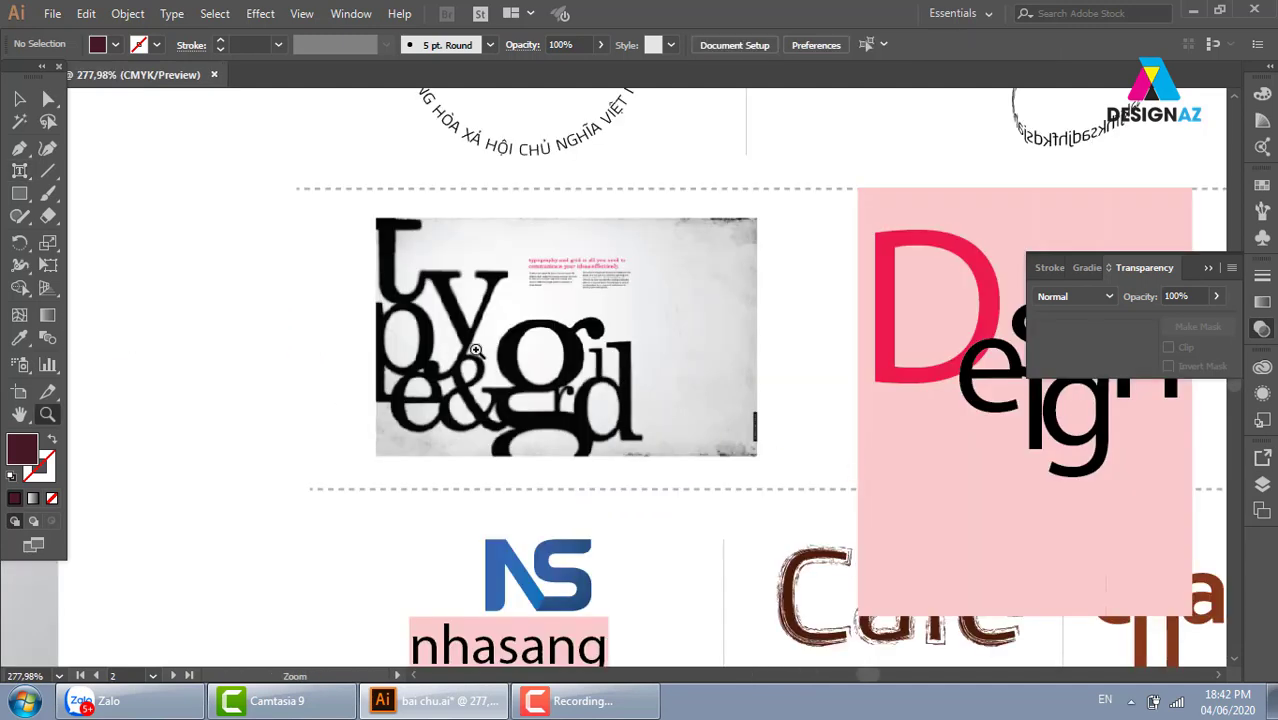
pyautogui.moveTo(341, 213); pyautogui.dragTo(772, 474)
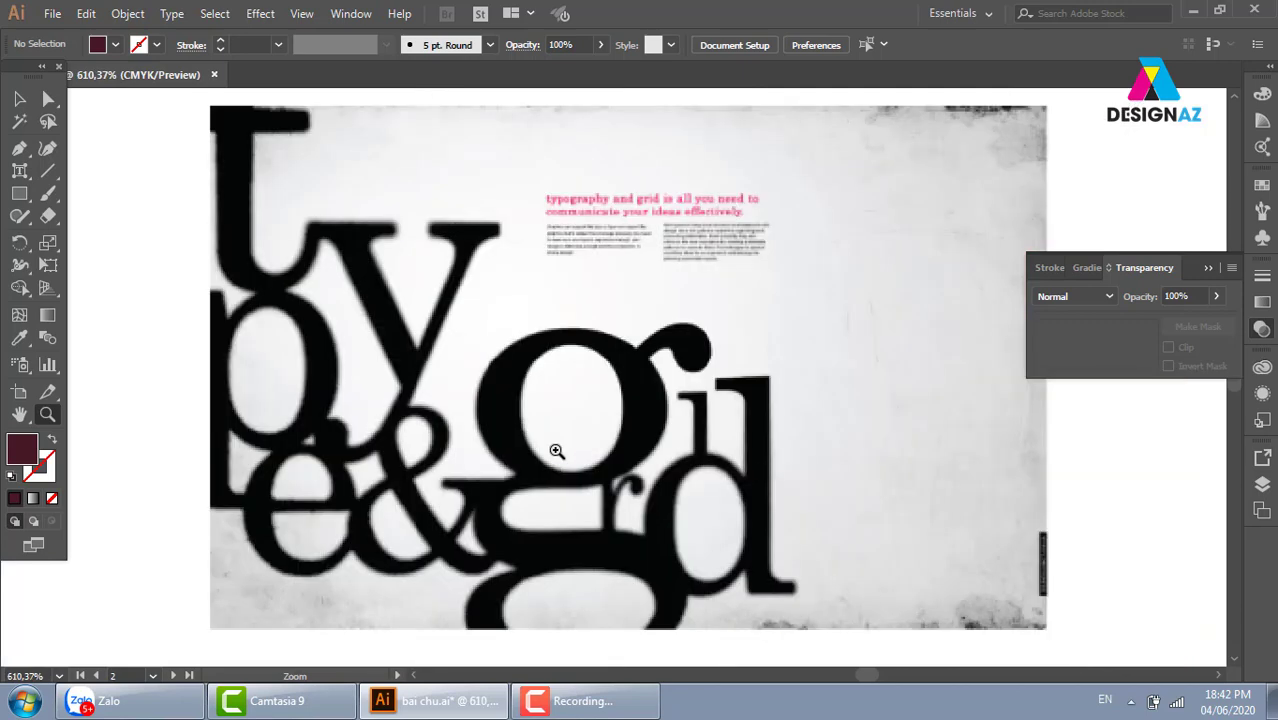
pyautogui.keyDown('alt'); pyautogui.click(610, 439); pyautogui.keyUp('alt')
pyautogui.keyDown('alt'); pyautogui.click(610, 439); pyautogui.keyUp('alt')
pyautogui.keyDown('alt'); pyautogui.click(610, 439); pyautogui.keyUp('alt')
pyautogui.keyDown('alt'); pyautogui.click(830, 473); pyautogui.keyUp('alt')
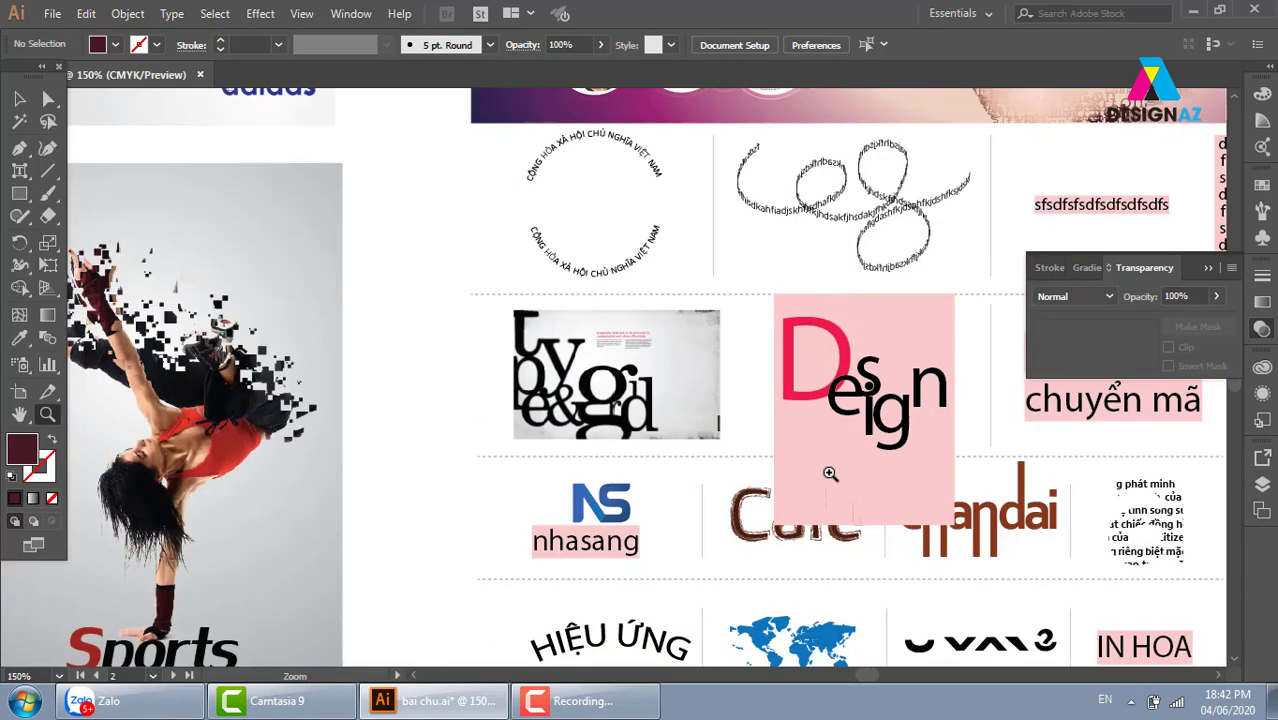
pyautogui.moveTo(830, 473)
pyautogui.mouseDown()
pyautogui.moveTo(787, 422)
pyautogui.moveTo(756, 506)
pyautogui.moveTo(759, 308)
pyautogui.mouseUp()
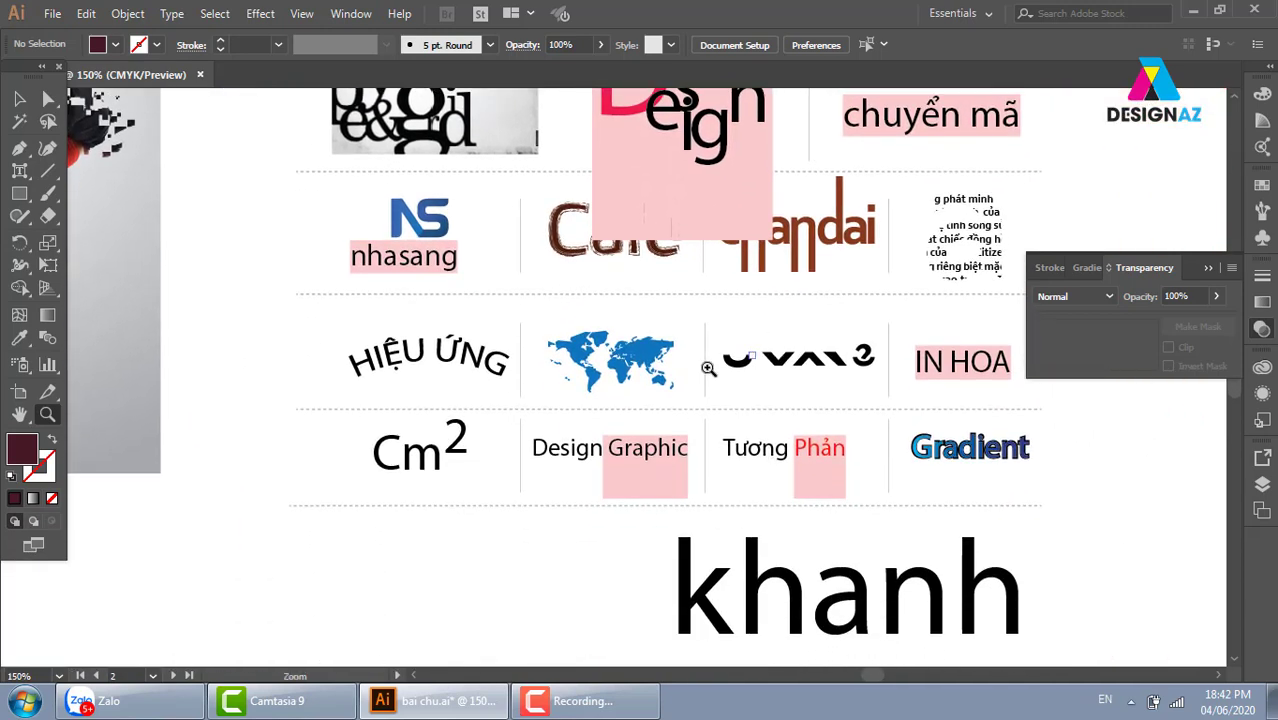
pyautogui.click(19, 99)
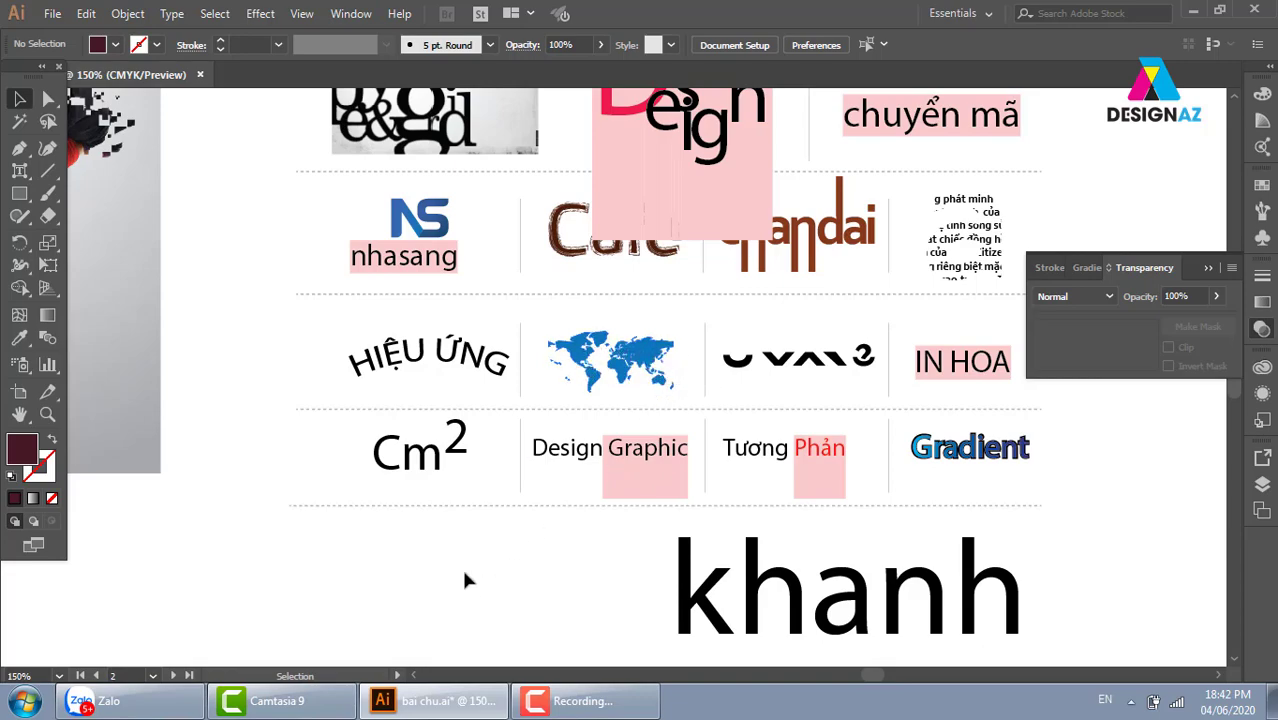
pyautogui.moveTo(464, 580); pyautogui.dragTo(568, 460)
pyautogui.moveTo(408, 443); pyautogui.dragTo(926, 477)
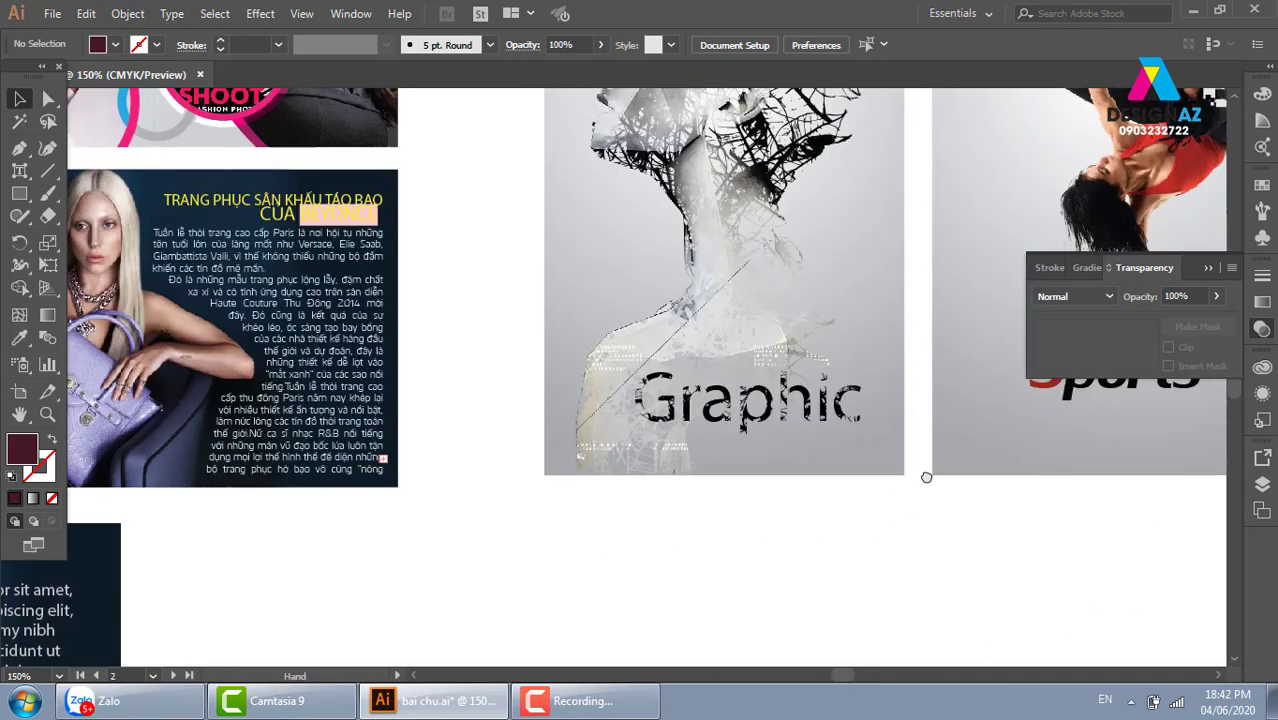
pyautogui.moveTo(560, 460); pyautogui.dragTo(843, 462)
pyautogui.moveTo(450, 430); pyautogui.dragTo(790, 440)
pyautogui.moveTo(300, 420); pyautogui.dragTo(800, 430)
pyautogui.moveTo(439, 422); pyautogui.dragTo(806, 429)
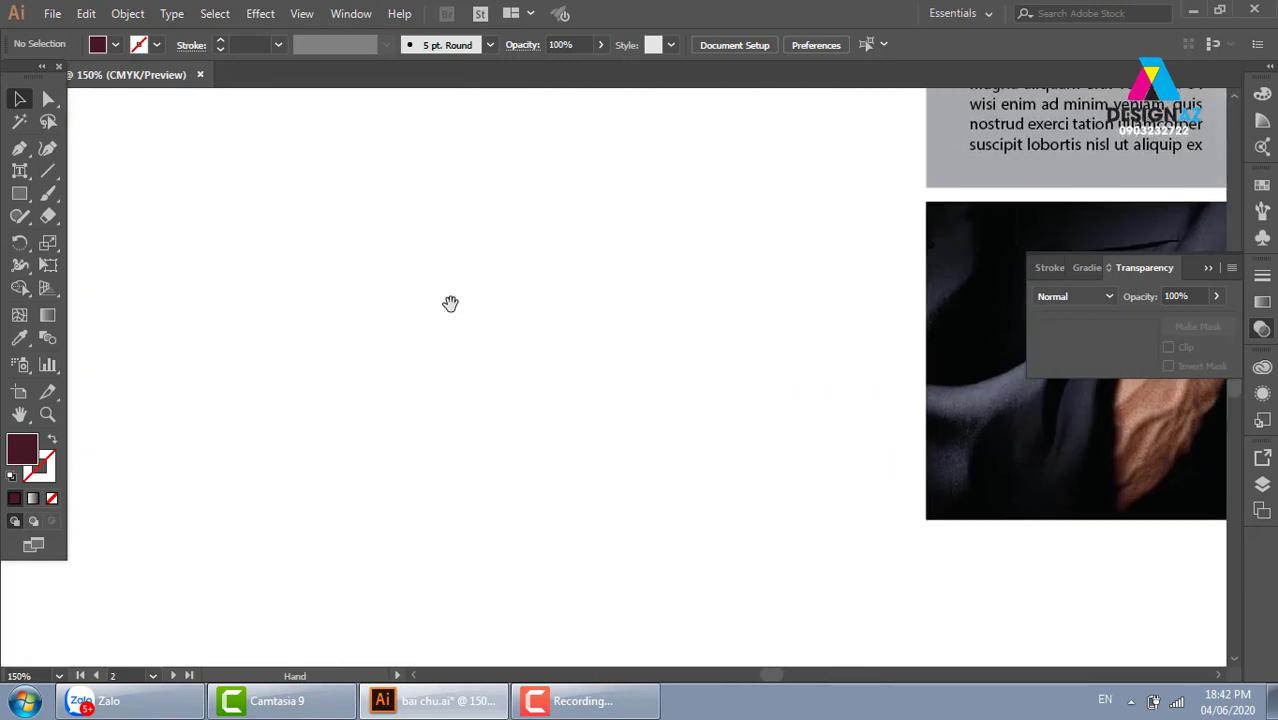
pyautogui.click(171, 13)
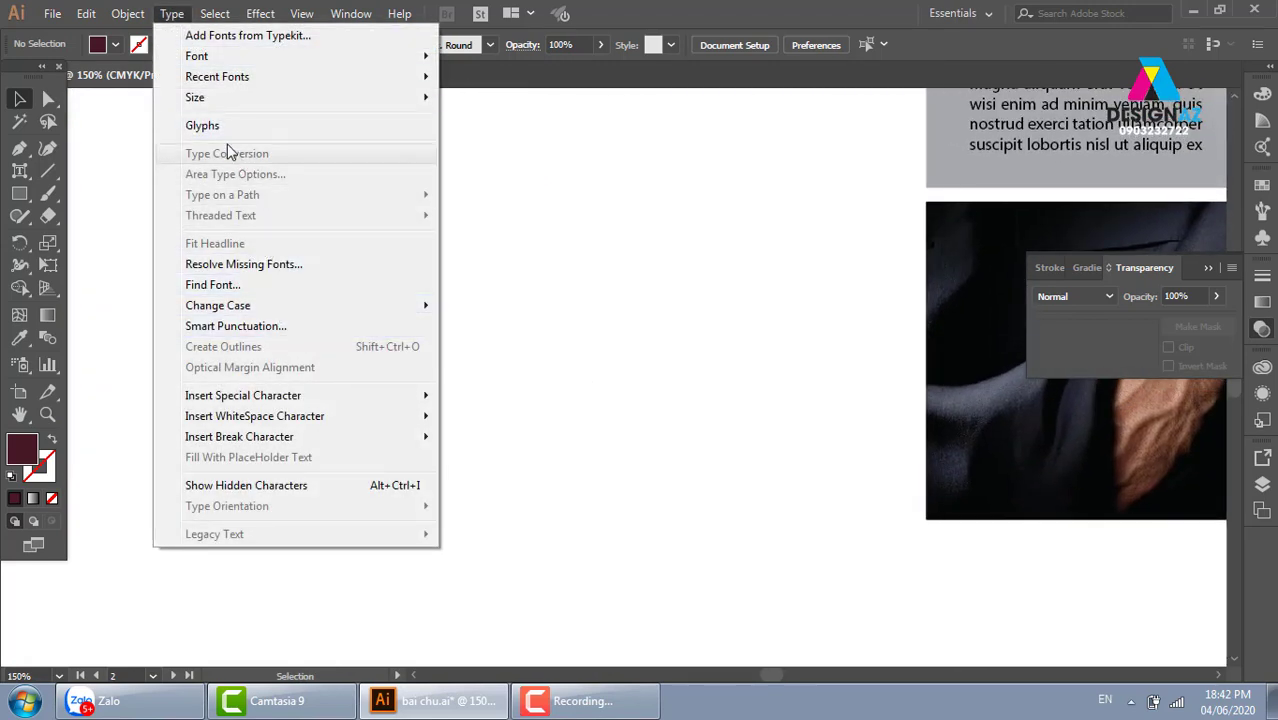
# Open the Glyphs panel, switch its font to Wingdings and move the panel left
pyautogui.click(202, 125)
pyautogui.click(706, 510)
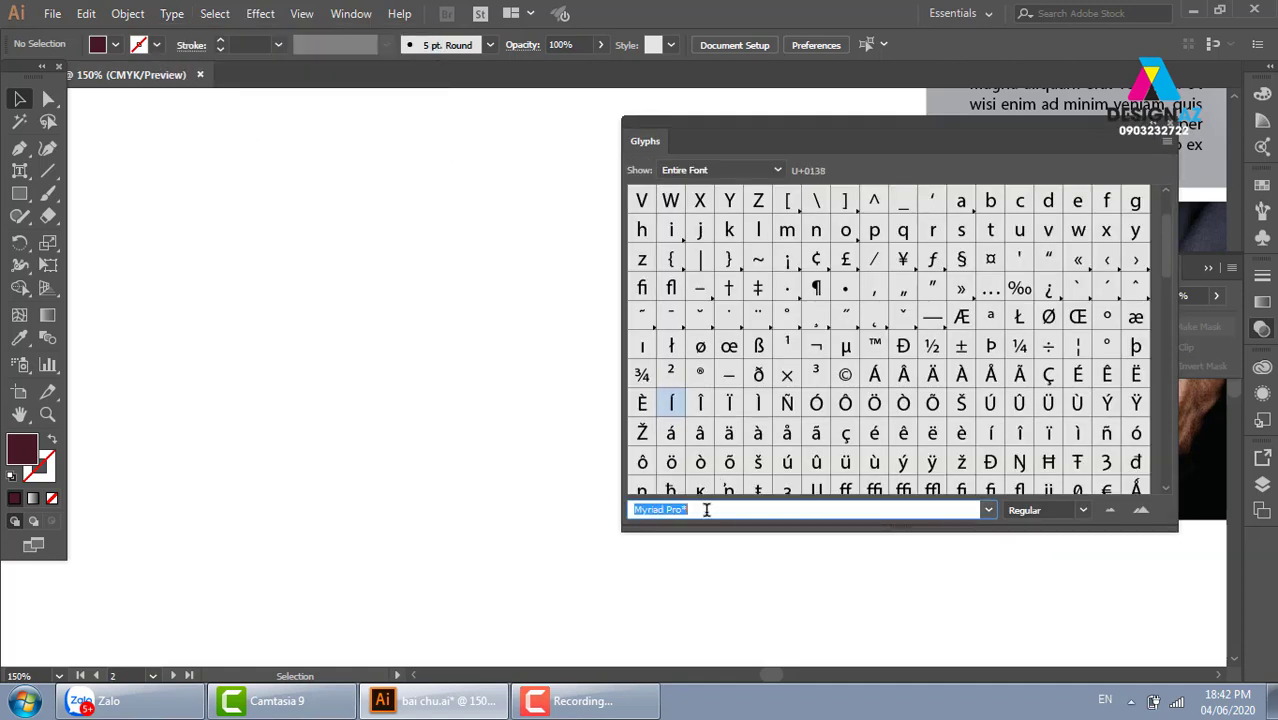
pyautogui.press('Down')
pyautogui.click(988, 510)
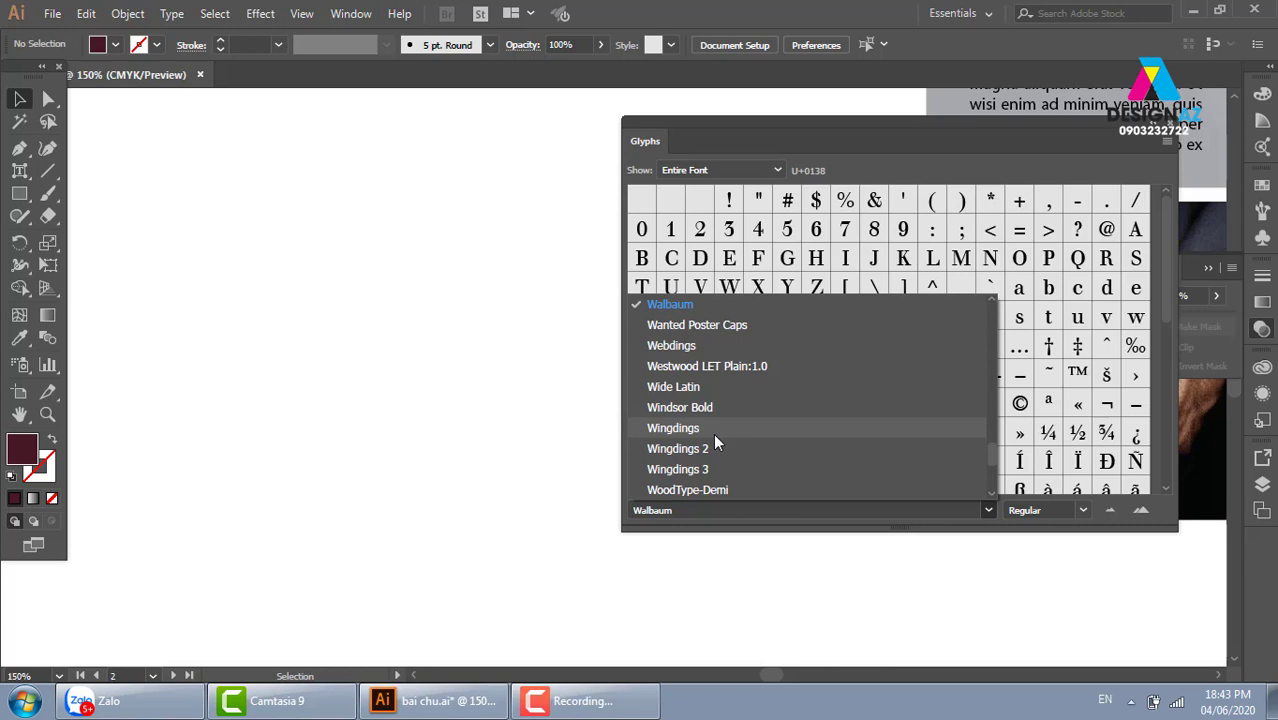
pyautogui.click(713, 433)
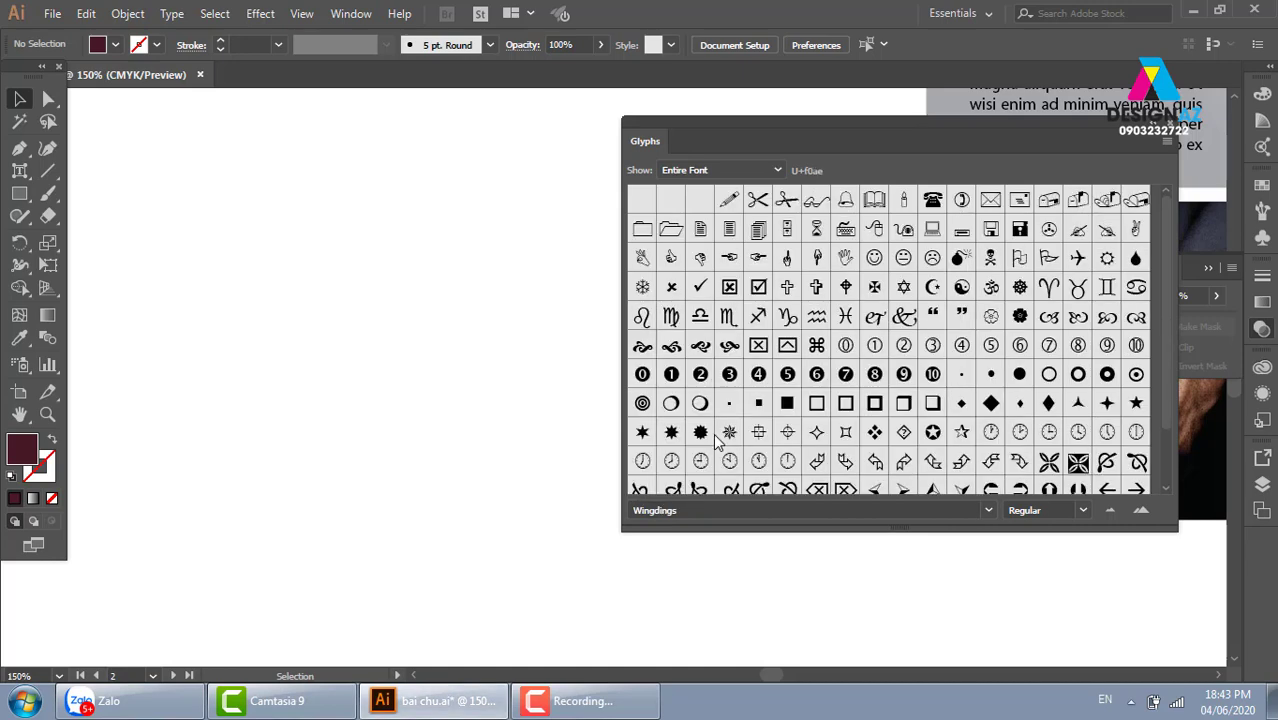
pyautogui.moveTo(882, 140); pyautogui.dragTo(775, 123)
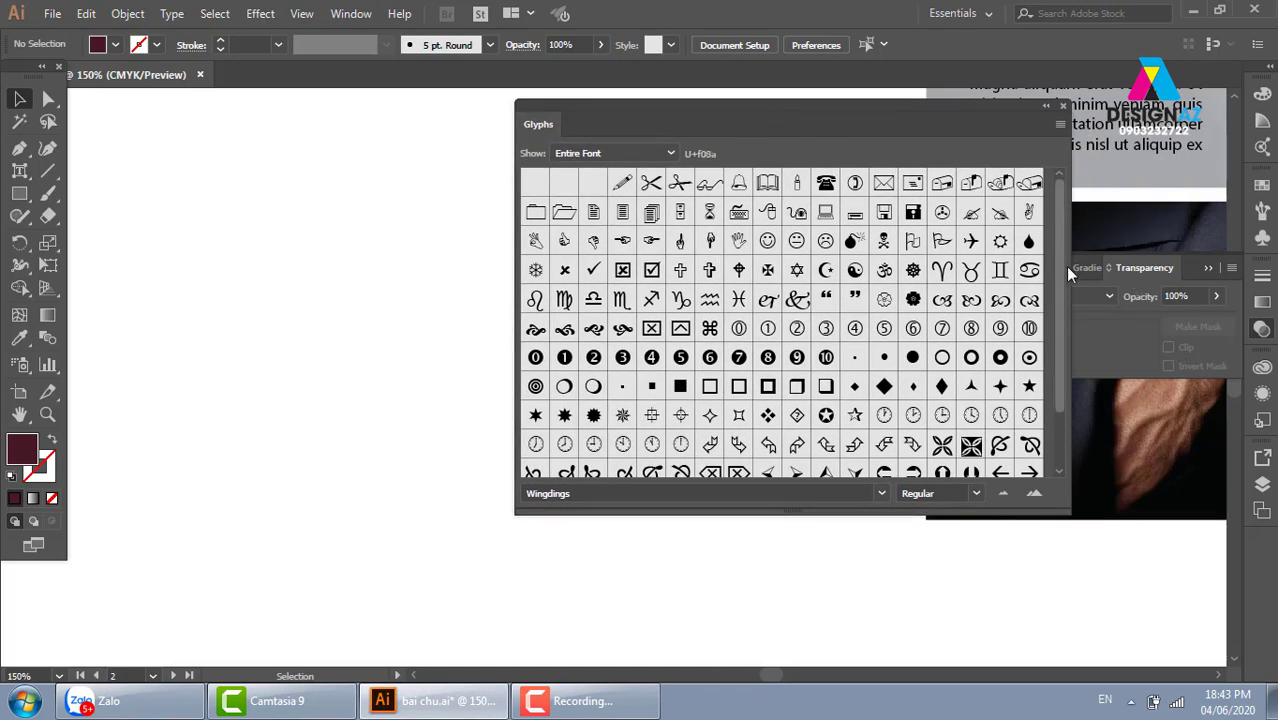
pyautogui.moveTo(1063, 266); pyautogui.dragTo(1063, 366)
pyautogui.scroll(3, 735, 401)
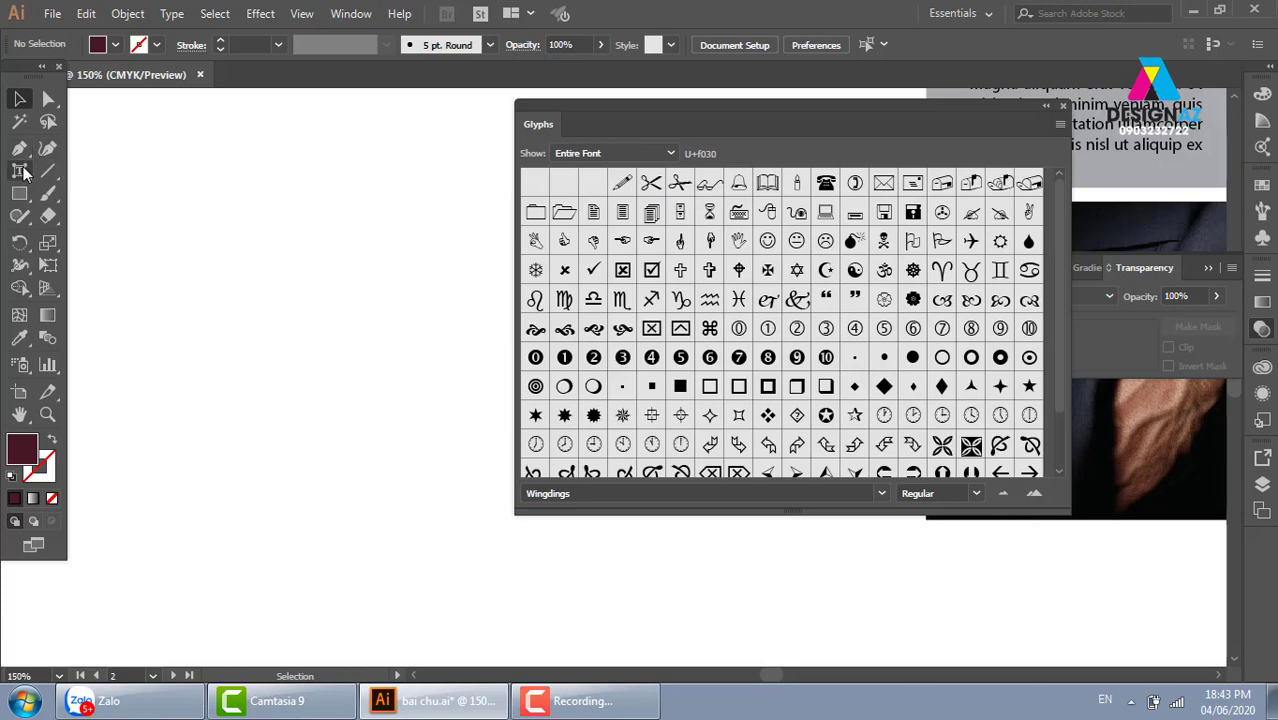
pyautogui.moveTo(24, 173); pyautogui.dragTo(100, 171)
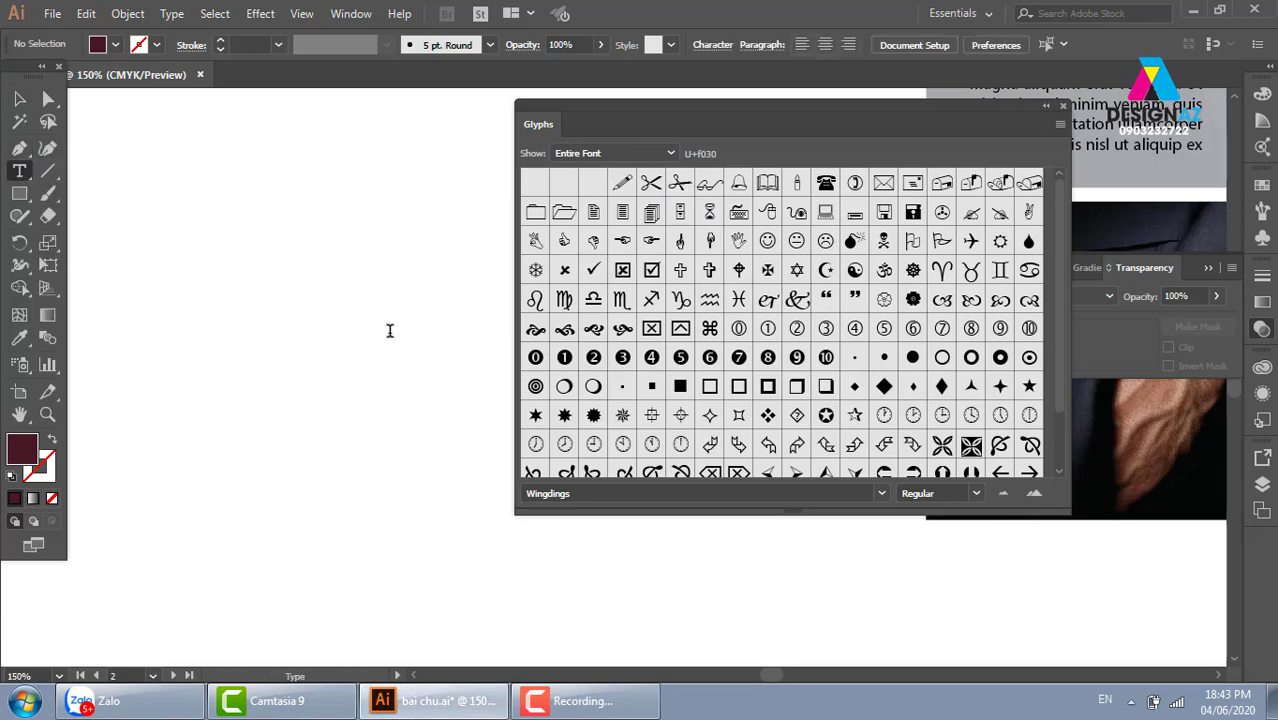
pyautogui.click(212, 188)
pyautogui.doubleClick(653, 185)
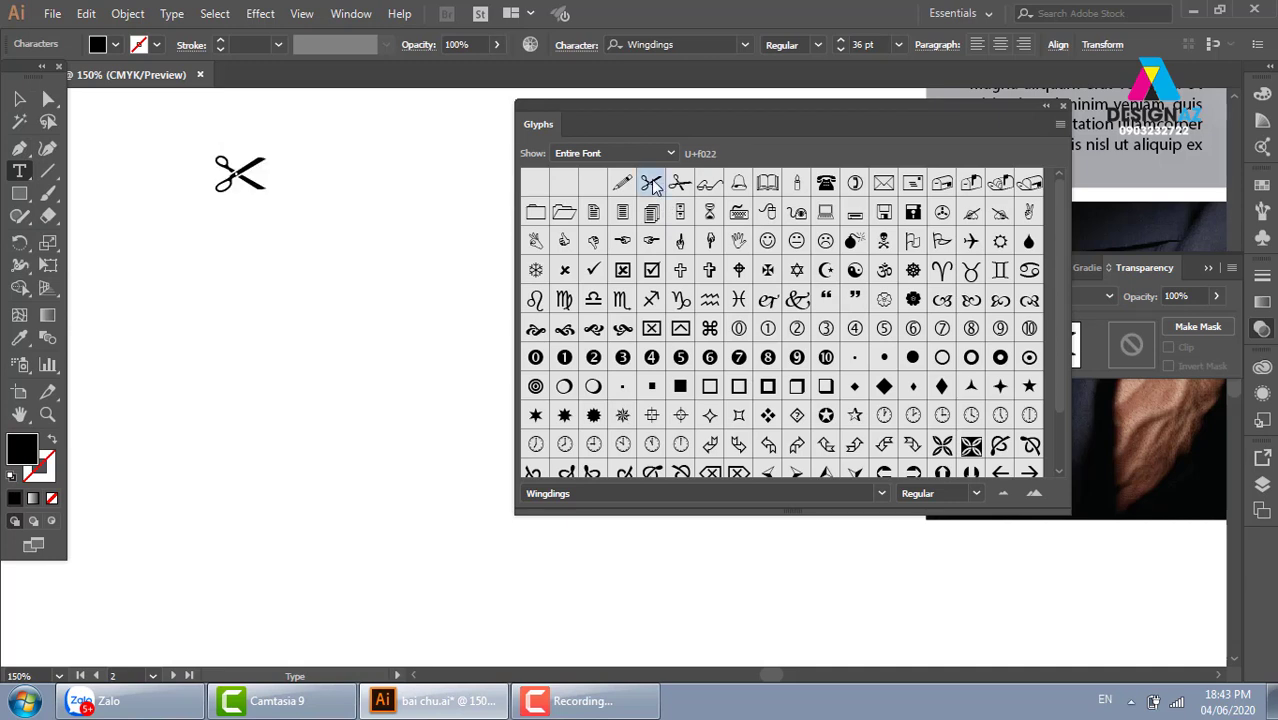
pyautogui.click(19, 98)
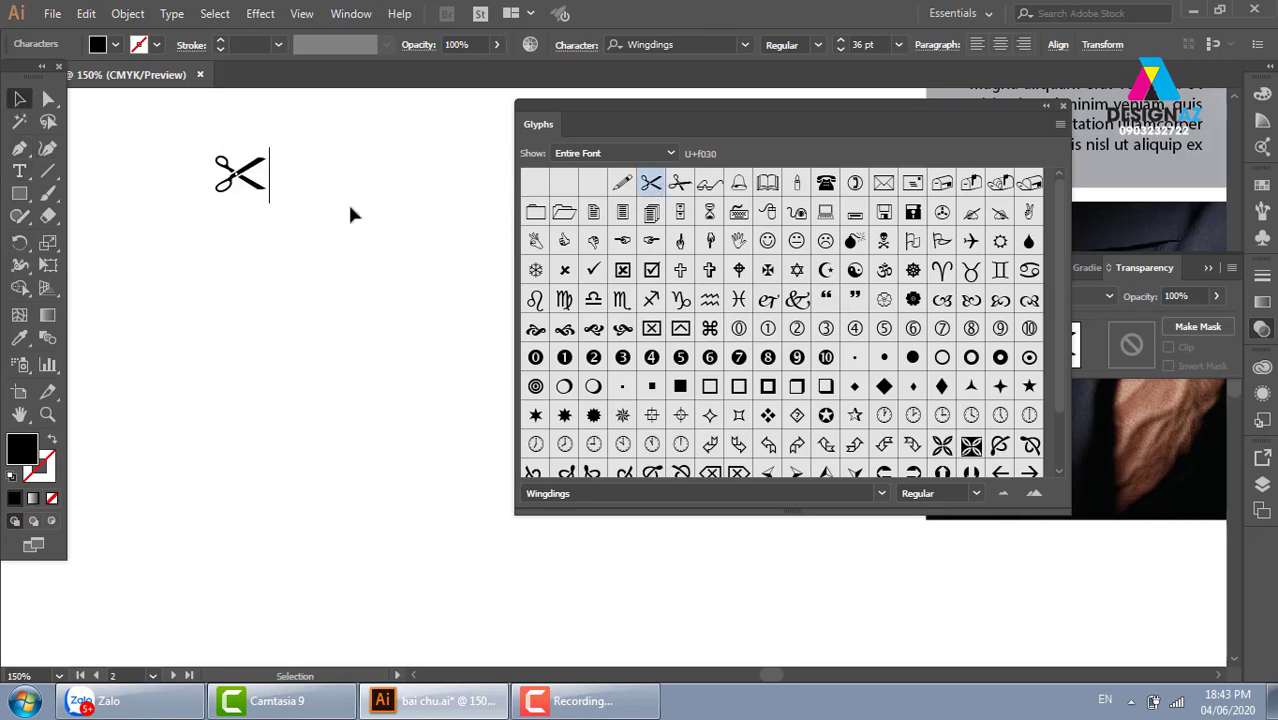
pyautogui.moveTo(289, 228); pyautogui.dragTo(440, 343)
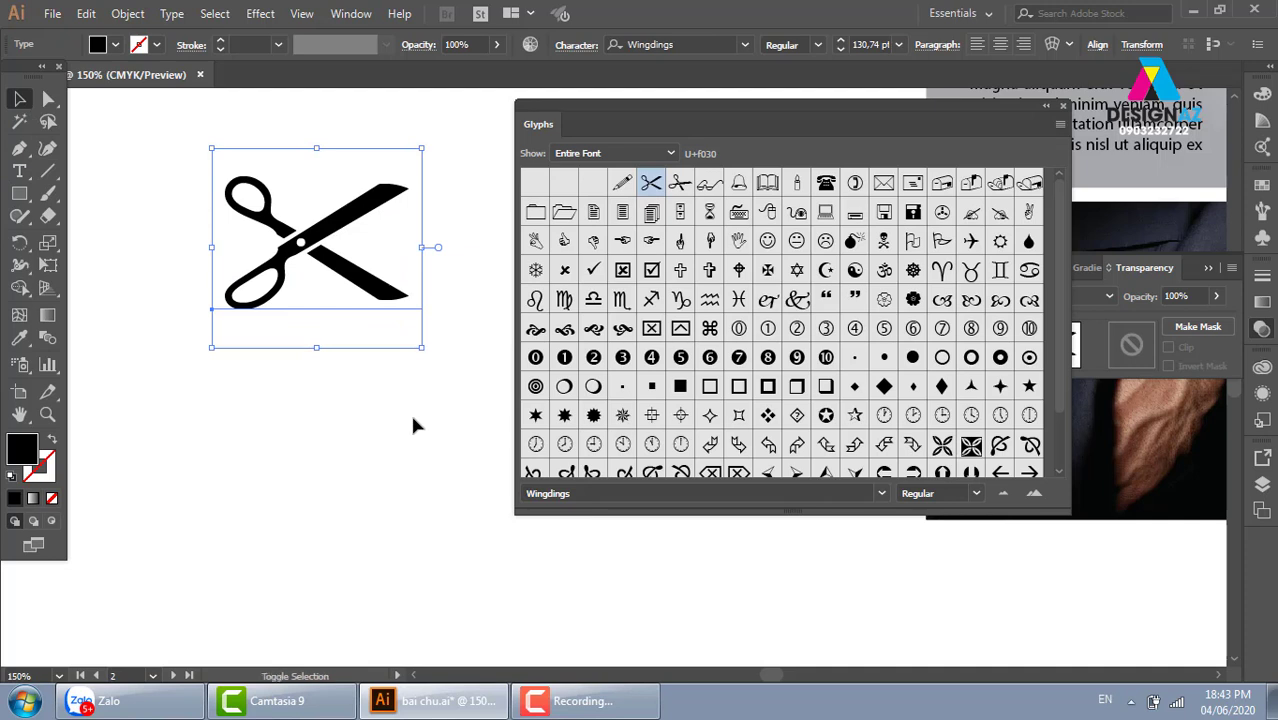
pyautogui.press('ctrl')
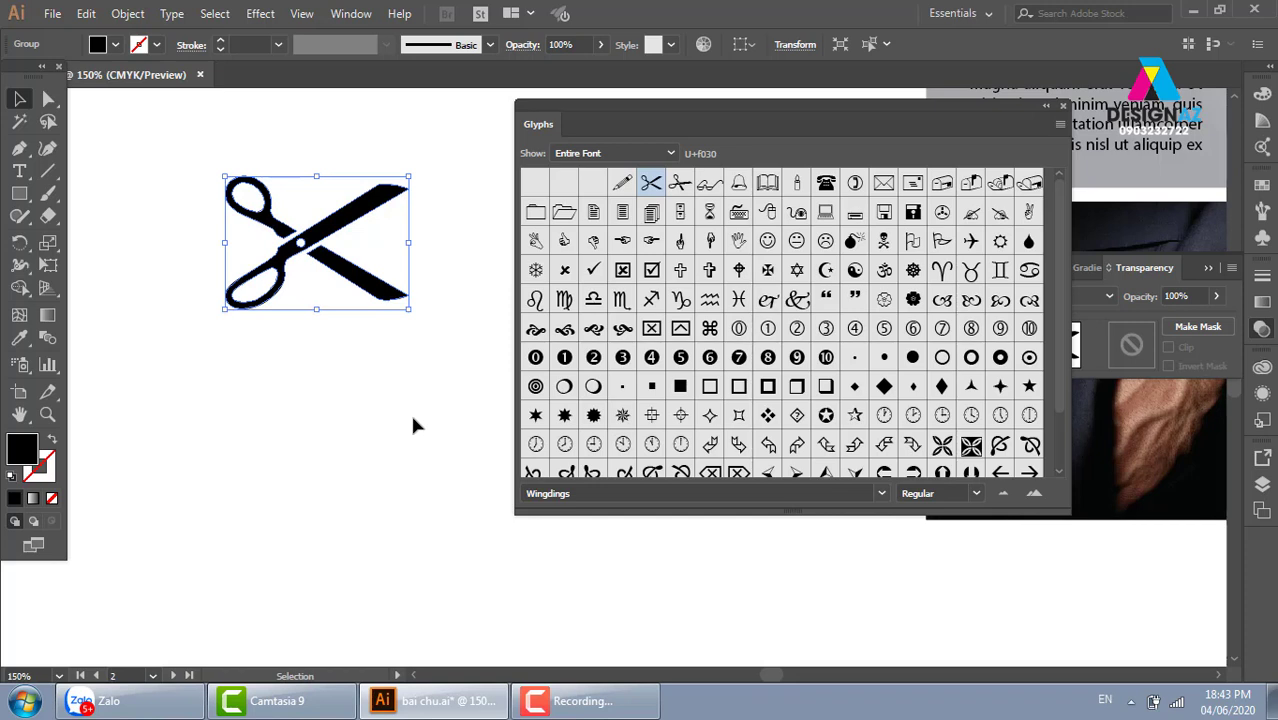
pyautogui.press('Delete')
# Browse the glyph set through Wingdings 2 and Wingdings 3 to Webdings
pyautogui.click(882, 493)
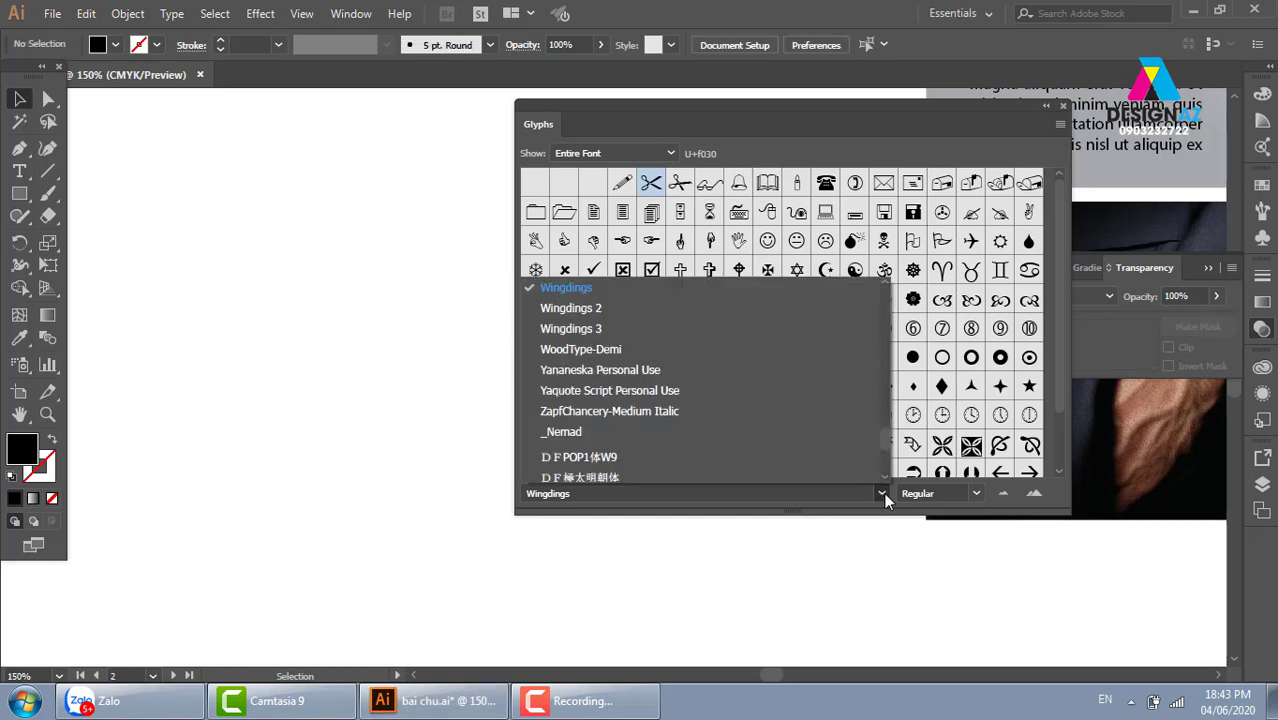
pyautogui.click(606, 308)
pyautogui.moveTo(1059, 272); pyautogui.dragTo(1054, 421)
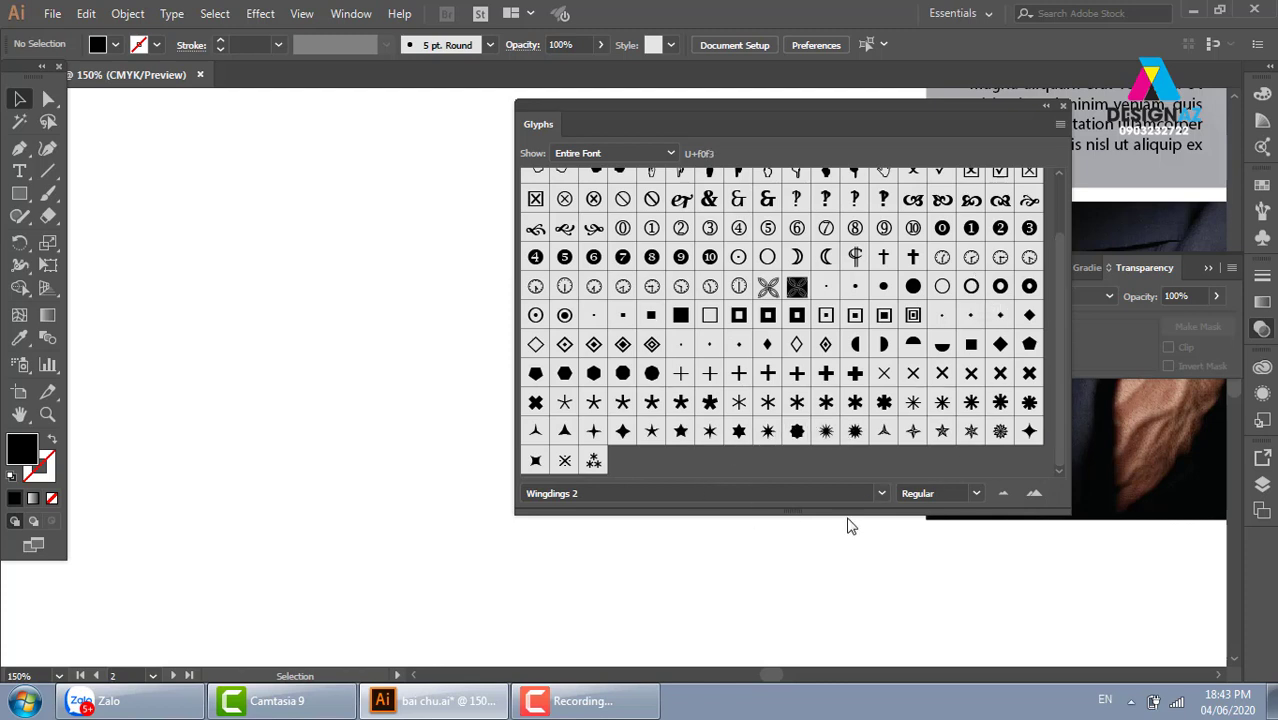
pyautogui.click(882, 493)
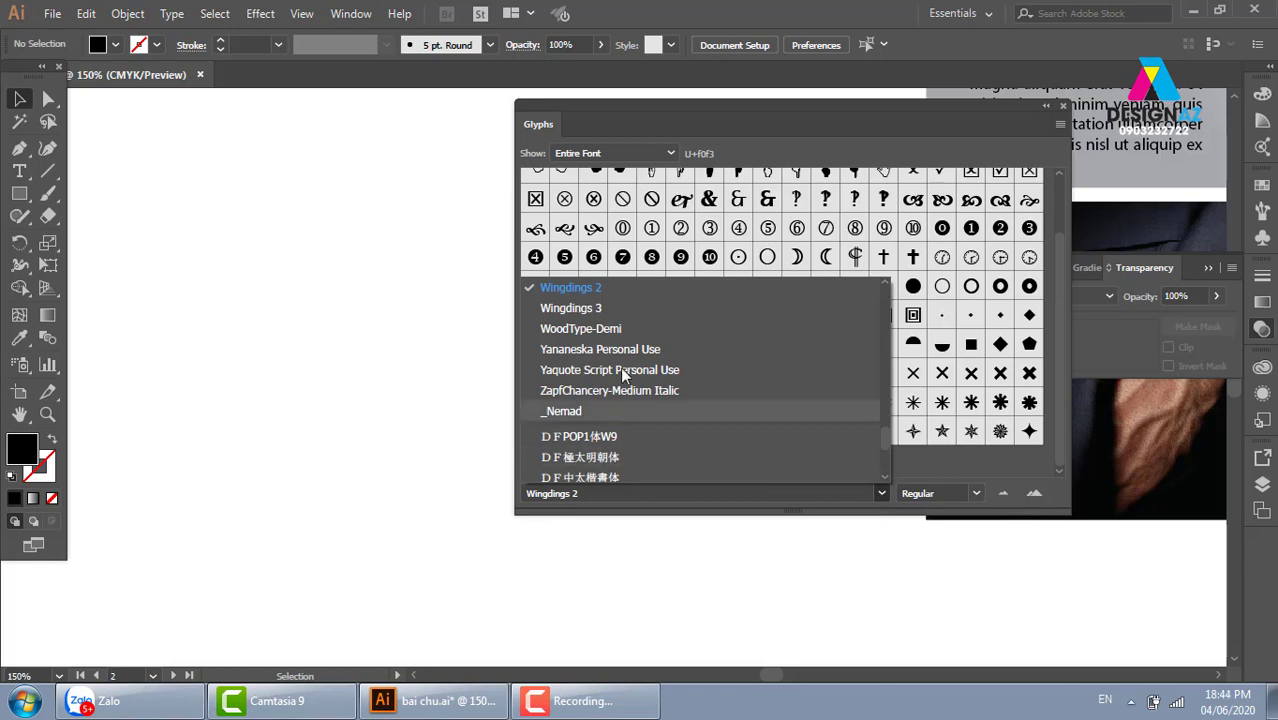
pyautogui.click(603, 312)
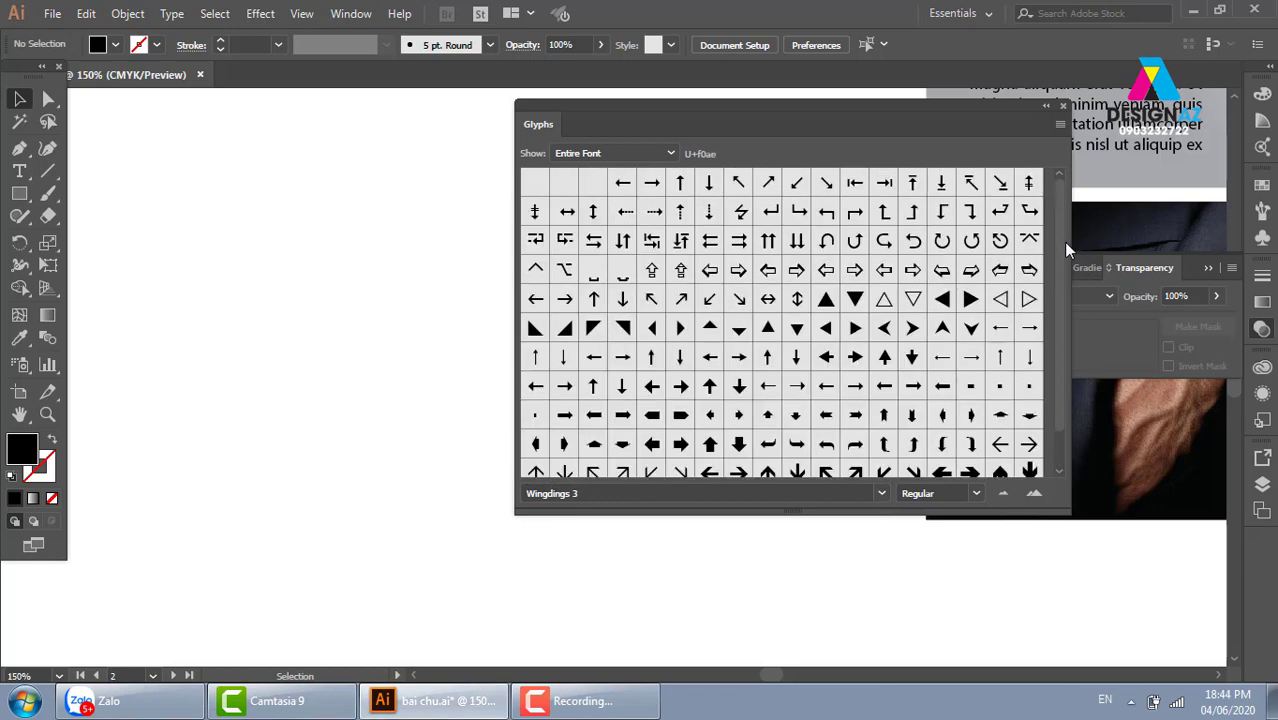
pyautogui.scroll(-2, 1056, 294)
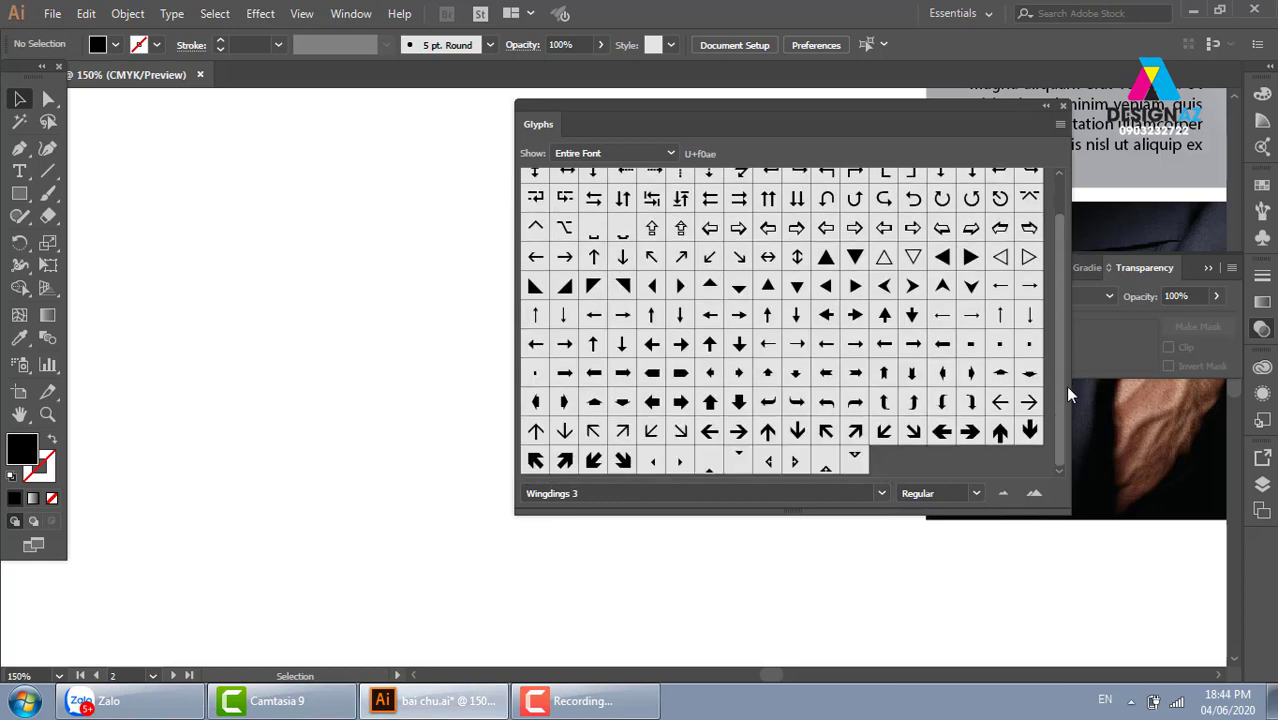
pyautogui.click(882, 494)
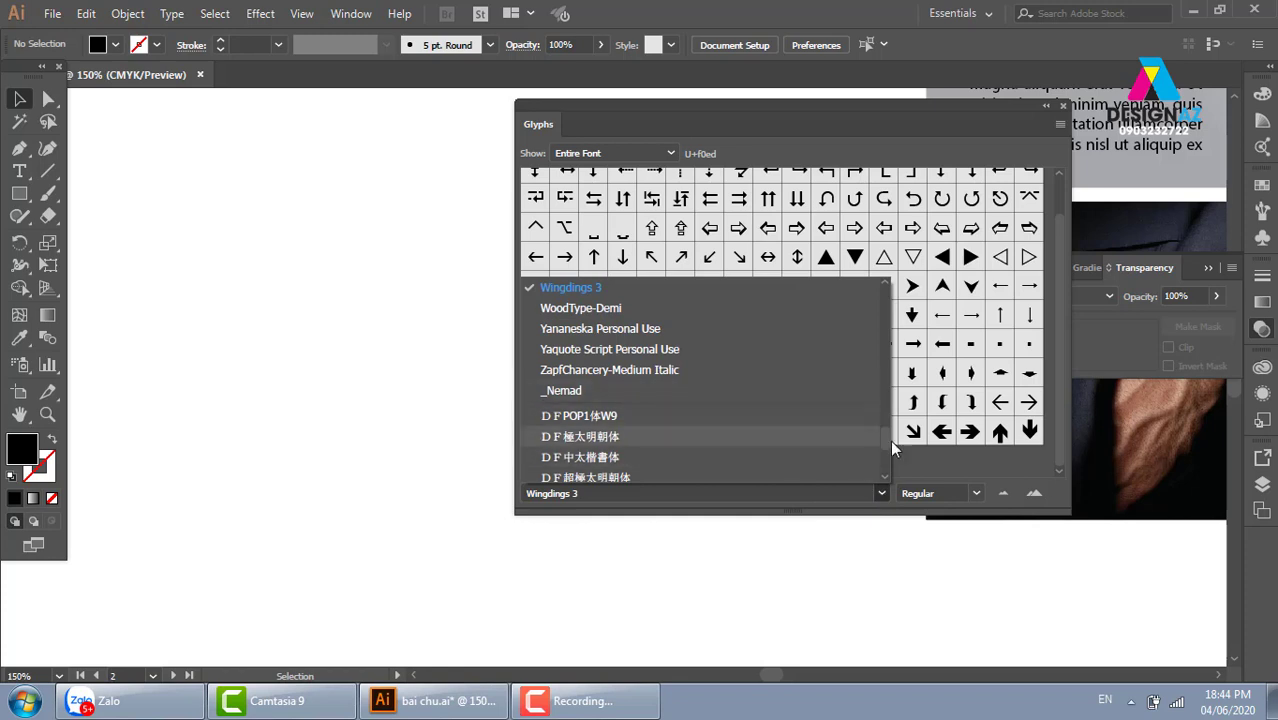
pyautogui.moveTo(885, 440); pyautogui.dragTo(890, 440)
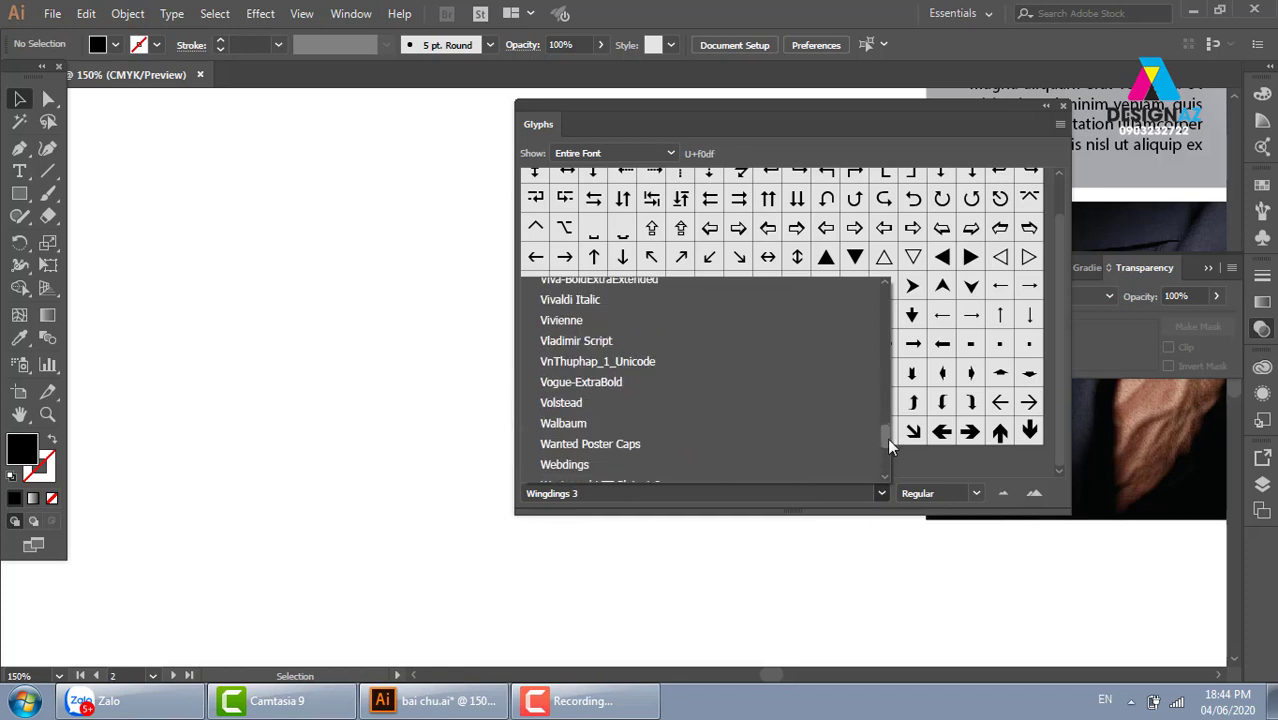
pyautogui.click(609, 465)
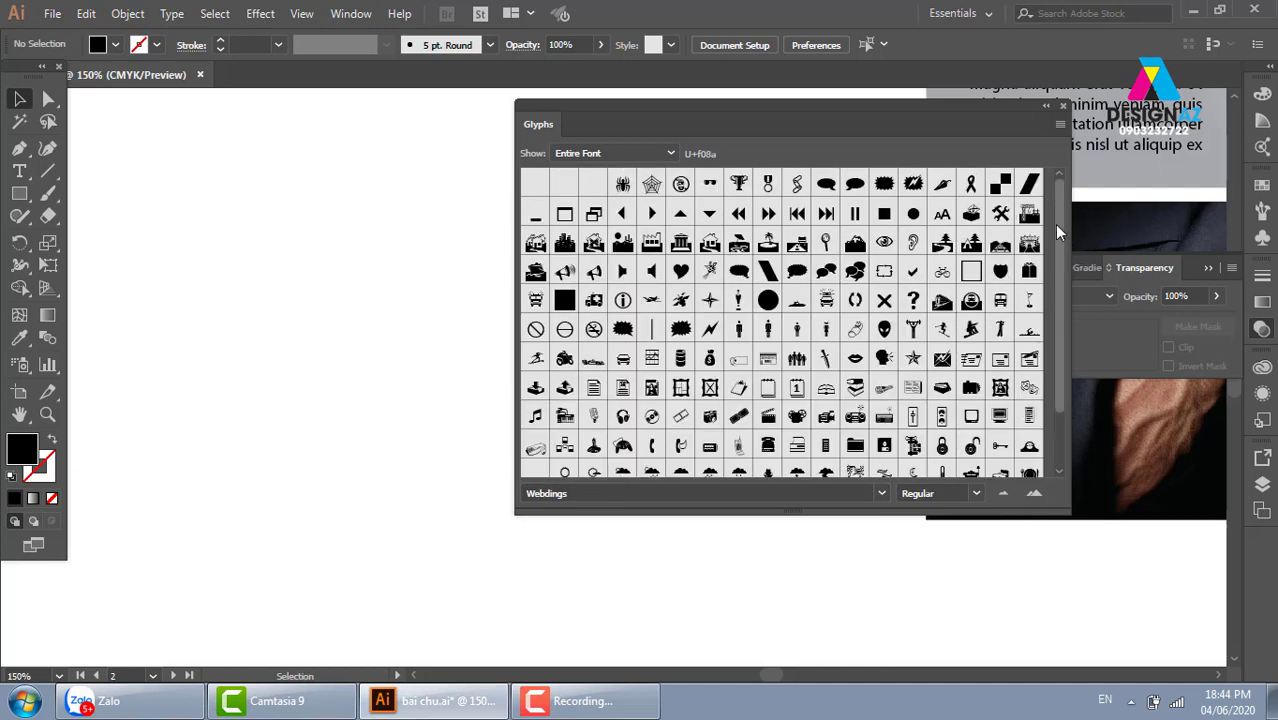
pyautogui.moveTo(1055, 224); pyautogui.dragTo(1056, 362)
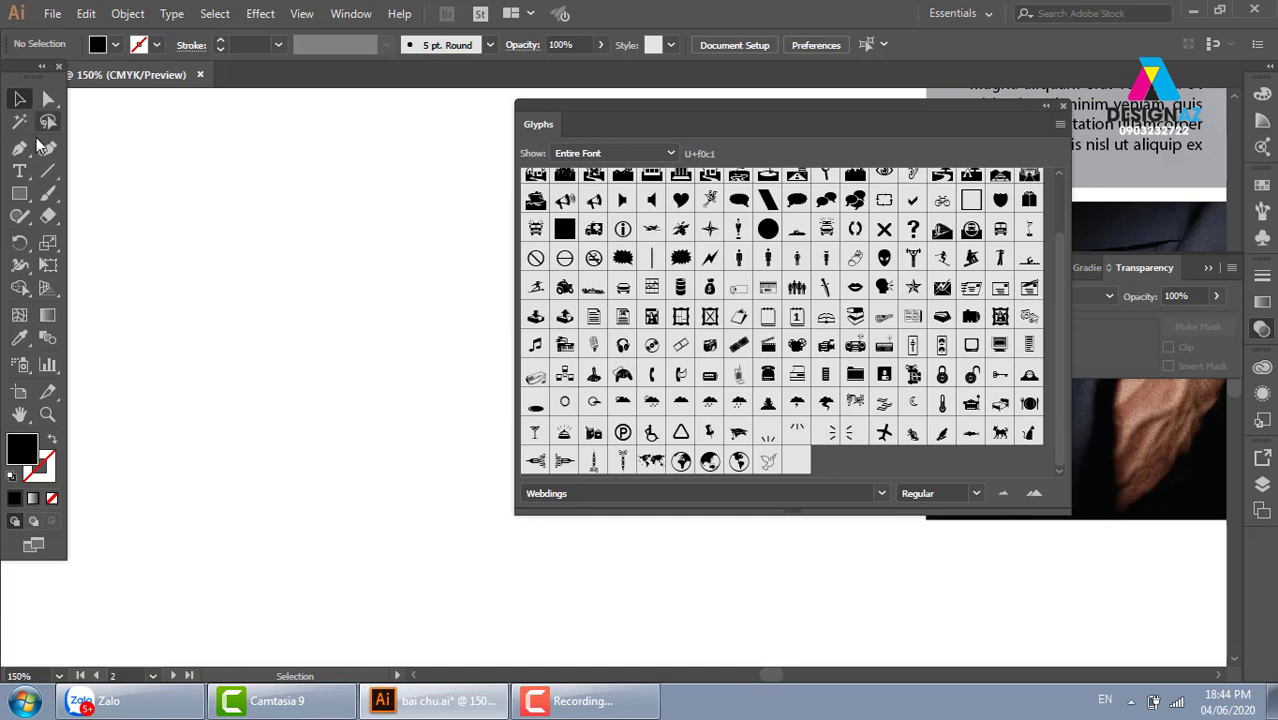
# Insert the Webdings world-map glyph on the canvas and enlarge it to about 184 pt
pyautogui.click(19, 171)
pyautogui.click(263, 195)
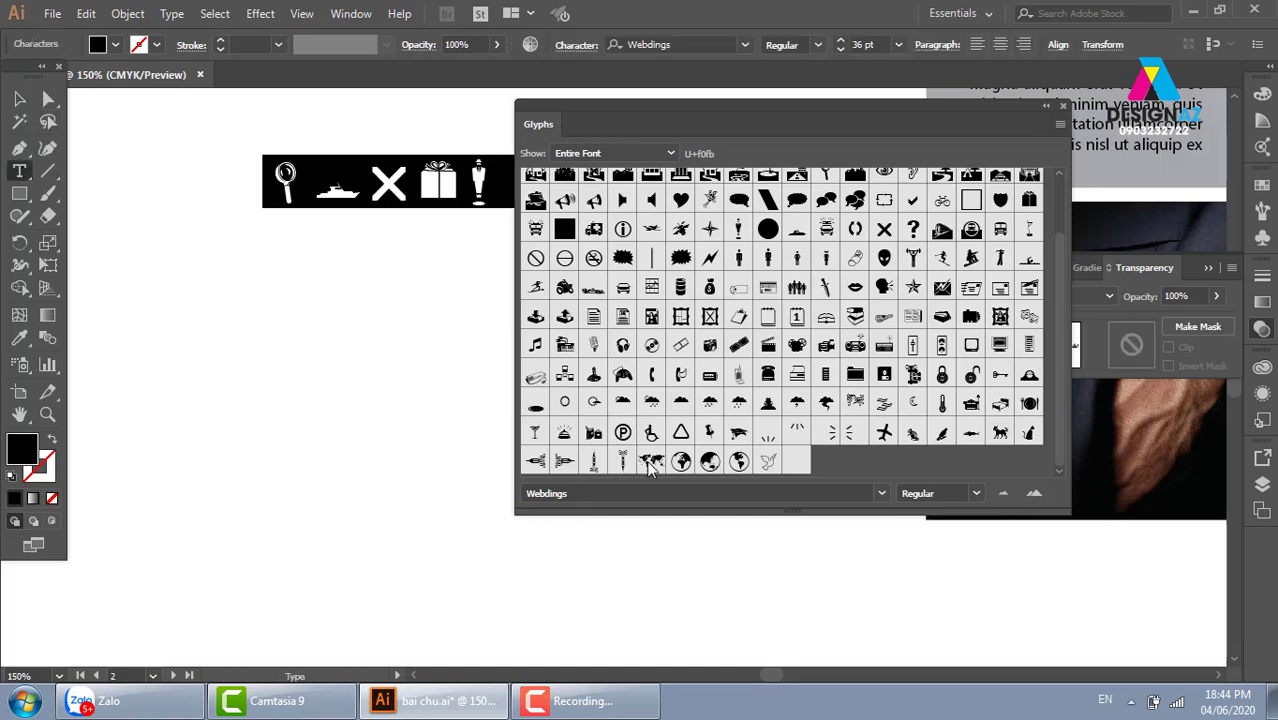
pyautogui.doubleClick(651, 461)
pyautogui.click(18, 102)
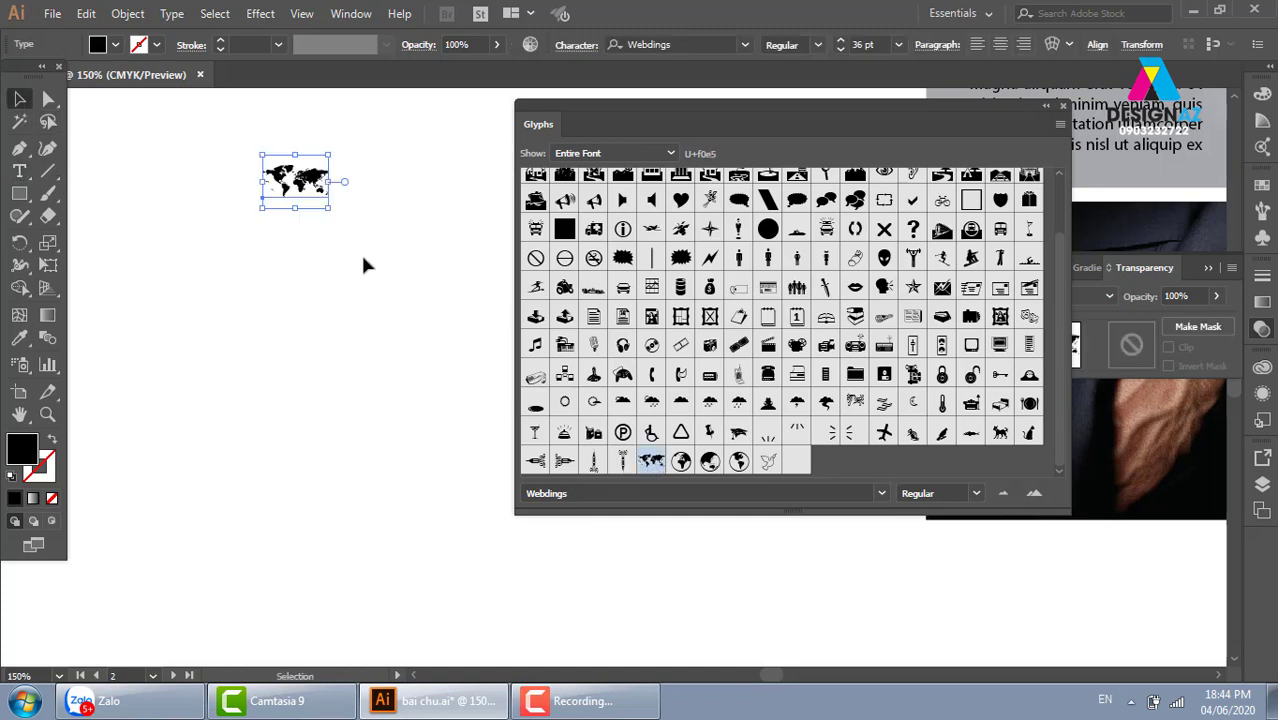
pyautogui.moveTo(330, 208); pyautogui.dragTo(600, 400)
# Move the world map left and down, and colour it light blue at 20% opacity
pyautogui.moveTo(450, 335)
pyautogui.mouseDown()
pyautogui.moveTo(332, 396)
pyautogui.moveTo(470, 388)
pyautogui.moveTo(336, 373)
pyautogui.mouseUp()
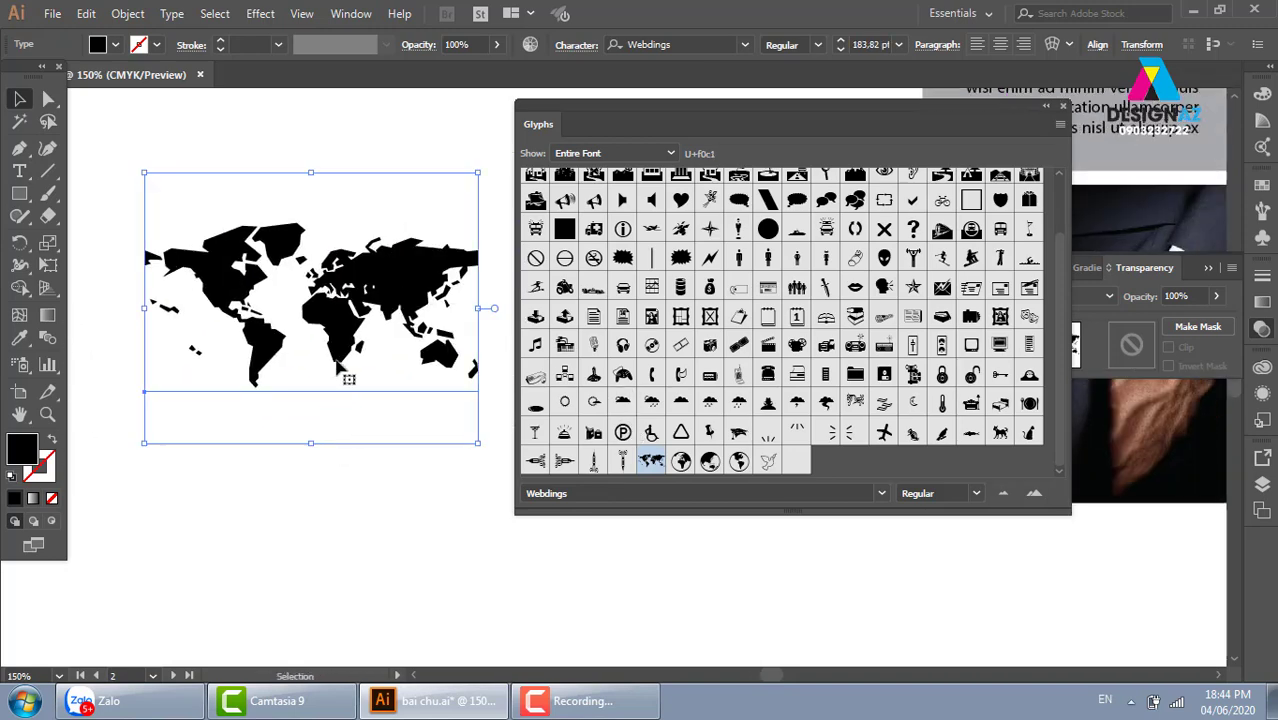
pyautogui.click(1262, 185)
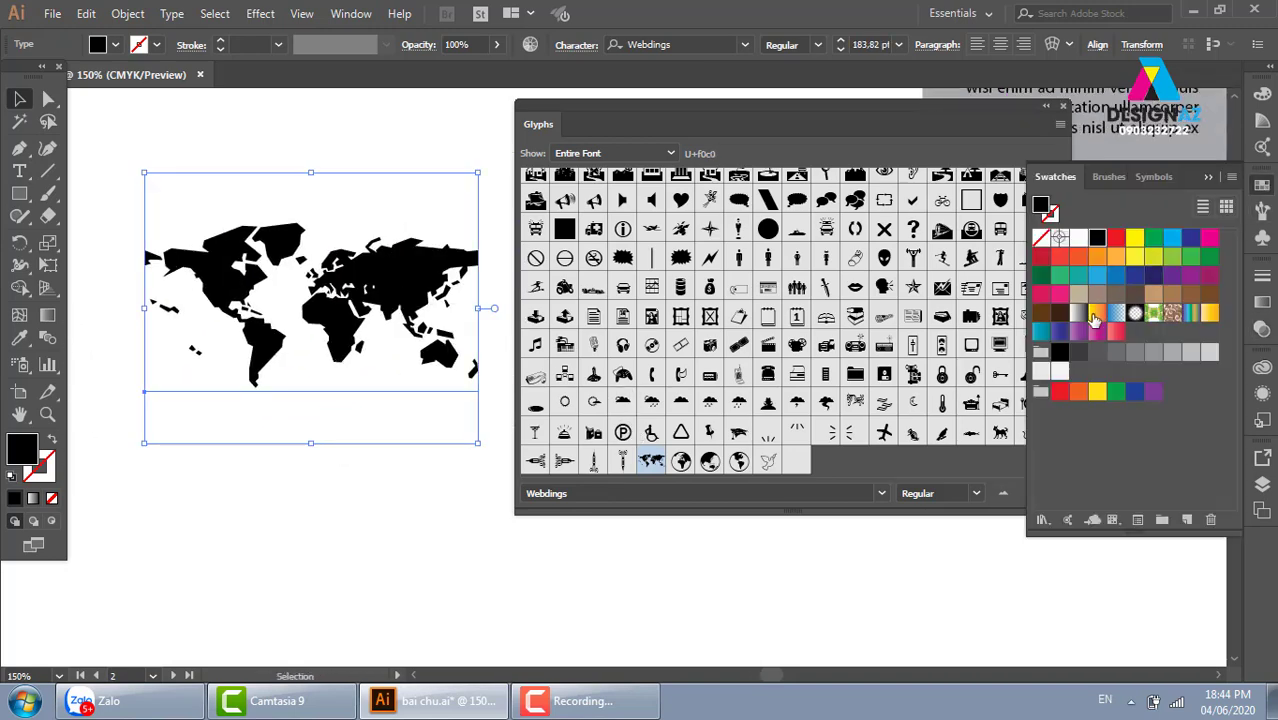
pyautogui.click(1098, 275)
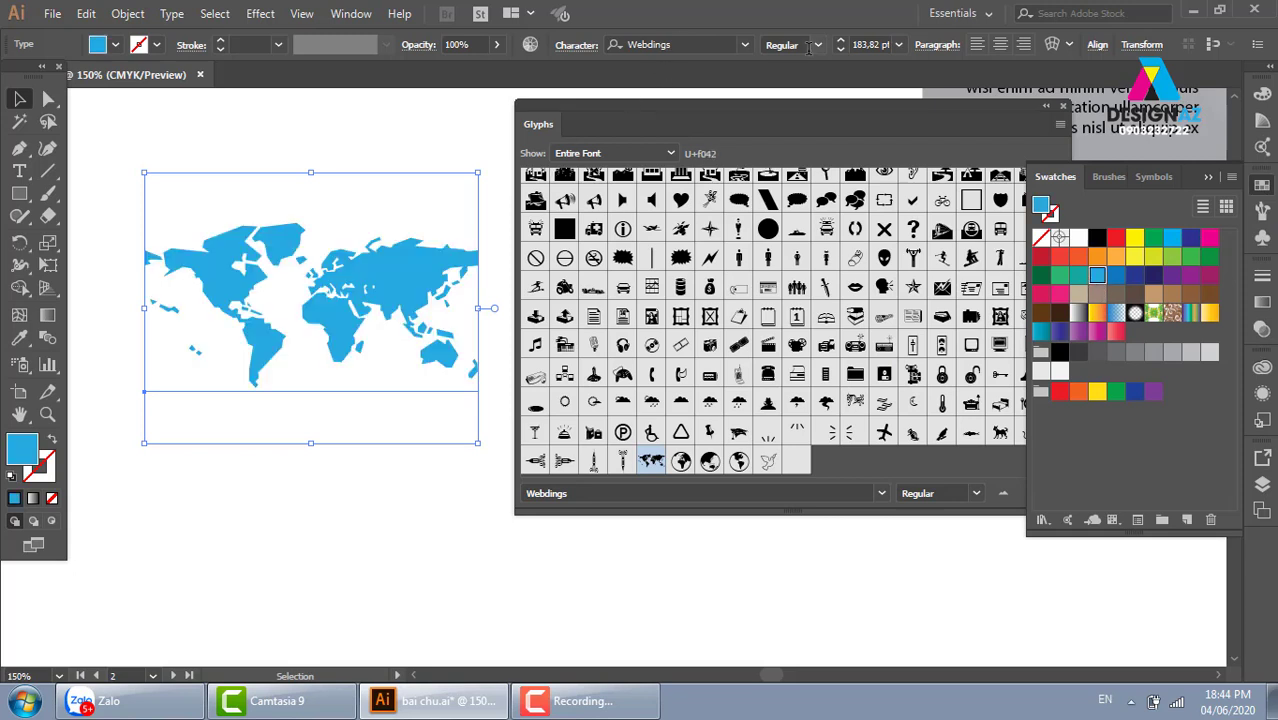
pyautogui.click(472, 45)
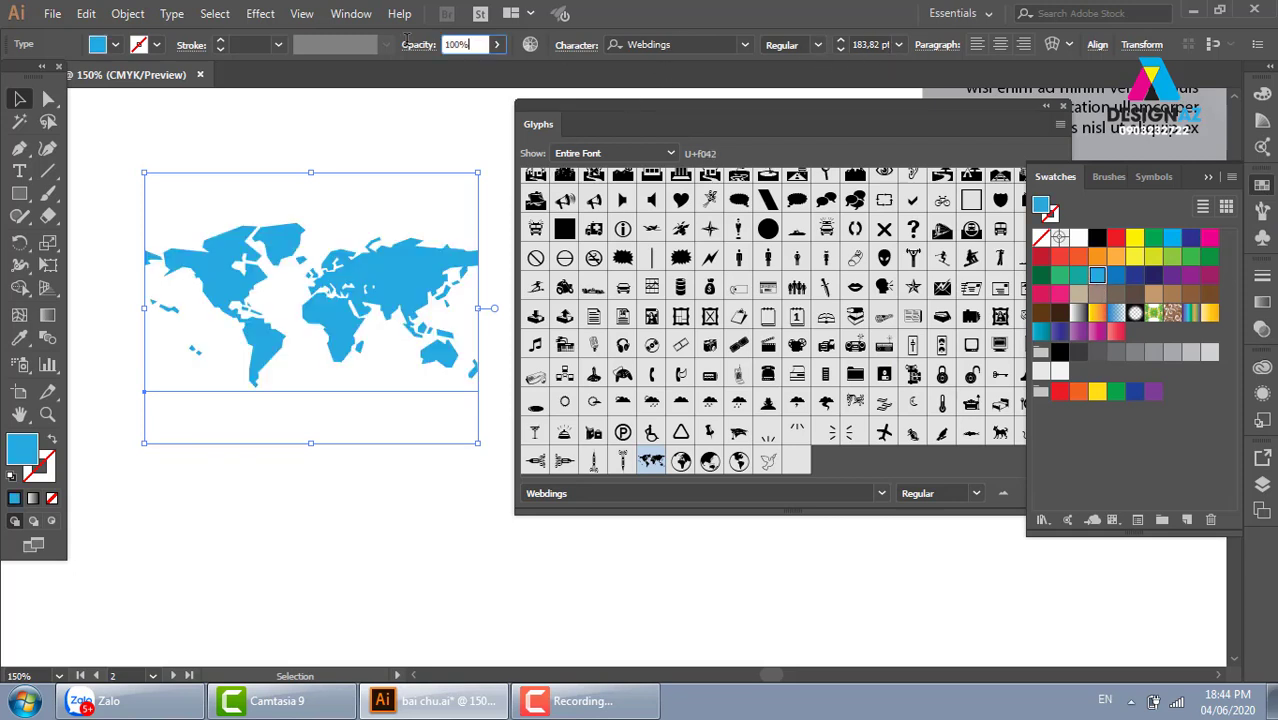
pyautogui.write('20')
pyautogui.press('Return')
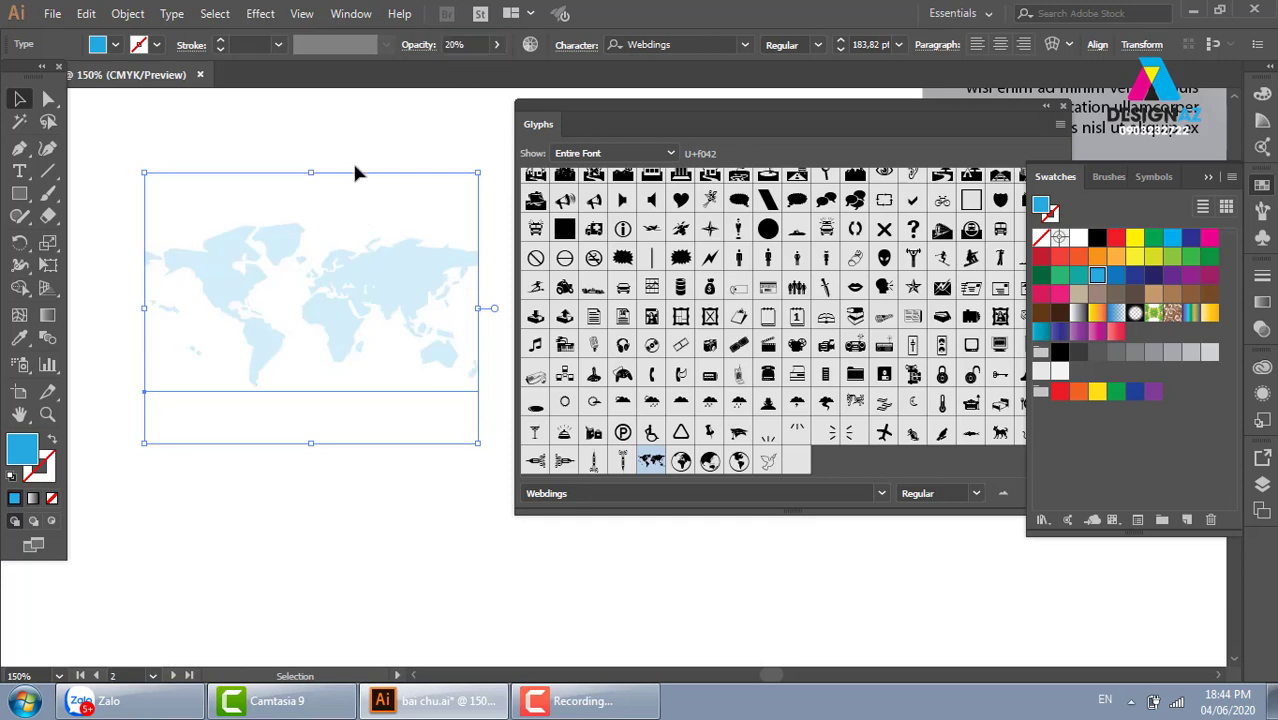
# Convert the world-map text into outlined shapes with Ctrl+Shift+O
pyautogui.click(342, 365)
pyautogui.scroll(-1, 340, 352)
pyautogui.hscroll(-1, 340, 352)
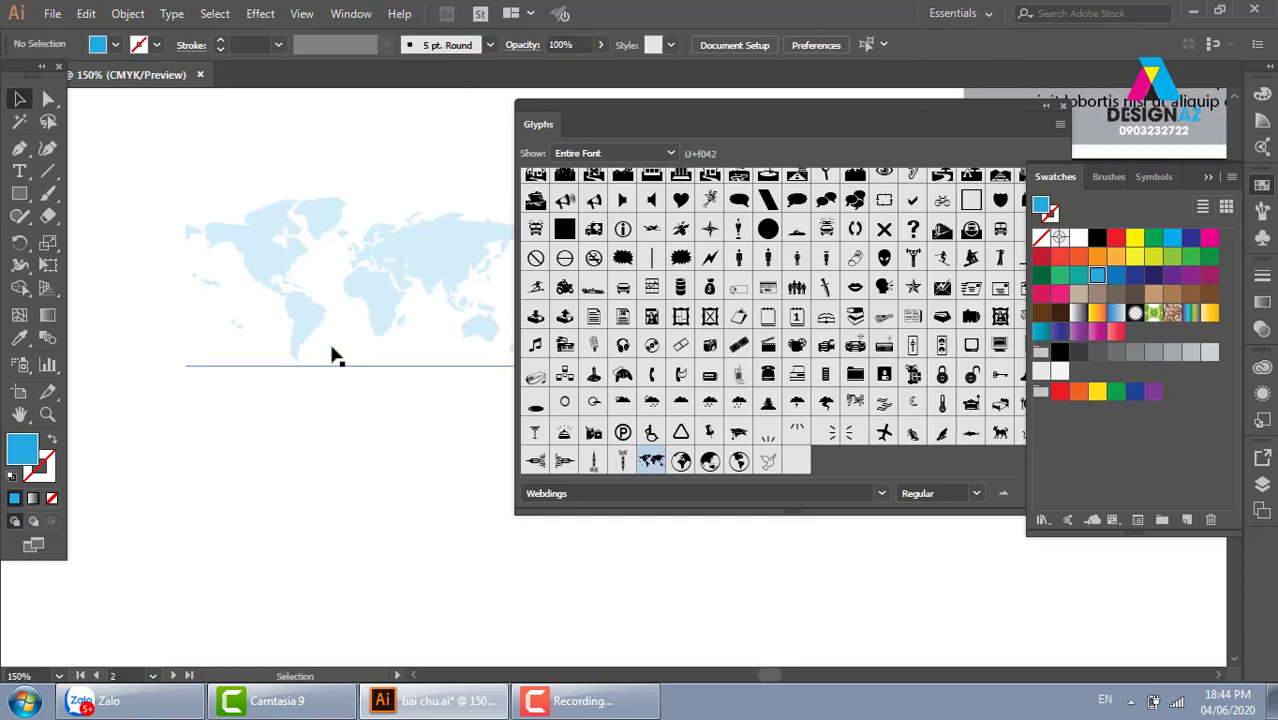
pyautogui.click(371, 304)
pyautogui.hotkey('ctrl', 'shift', 'o')
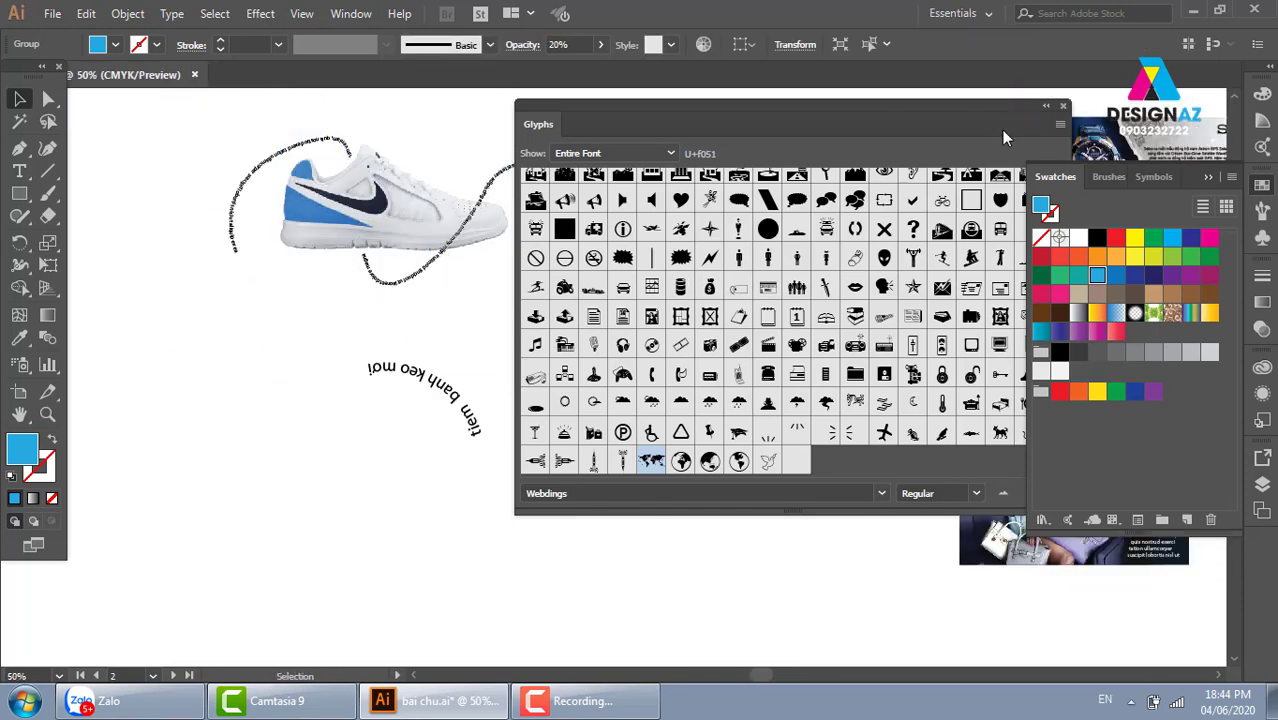
# Close the Glyphs panel and zoom in on the Graphic poster
pyautogui.click(1063, 106)
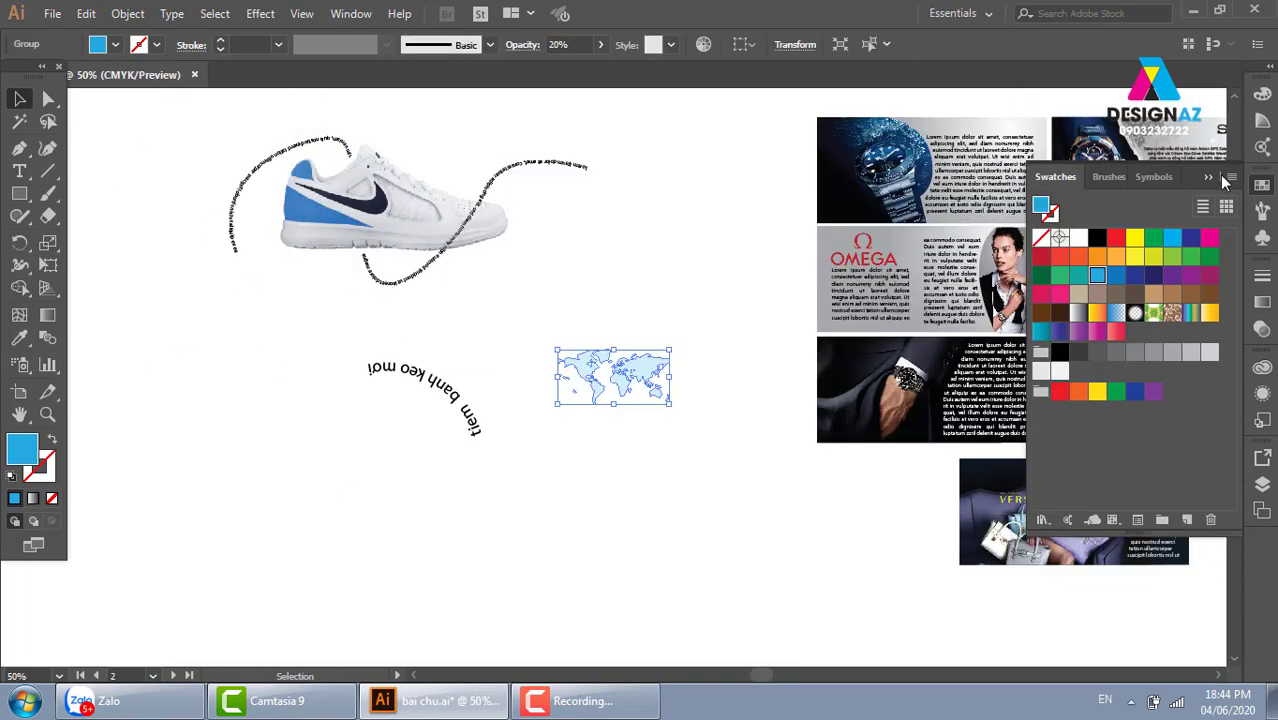
pyautogui.moveTo(1096, 342)
pyautogui.mouseDown()
pyautogui.moveTo(371, 393)
pyautogui.moveTo(237, 378)
pyautogui.mouseUp()
pyautogui.press('z')
pyautogui.moveTo(440, 300); pyautogui.dragTo(620, 456)
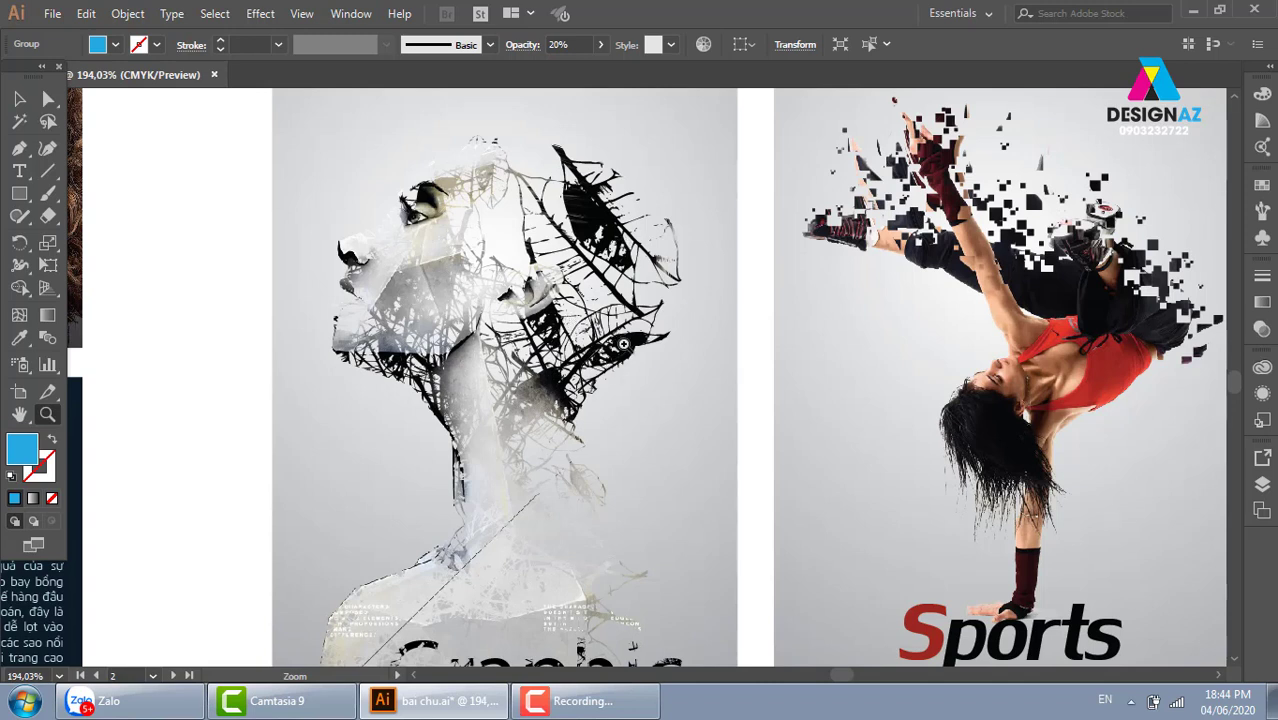
# Select the portrait and Sports poster images, then zoom out to see all artwork
pyautogui.click(20, 99)
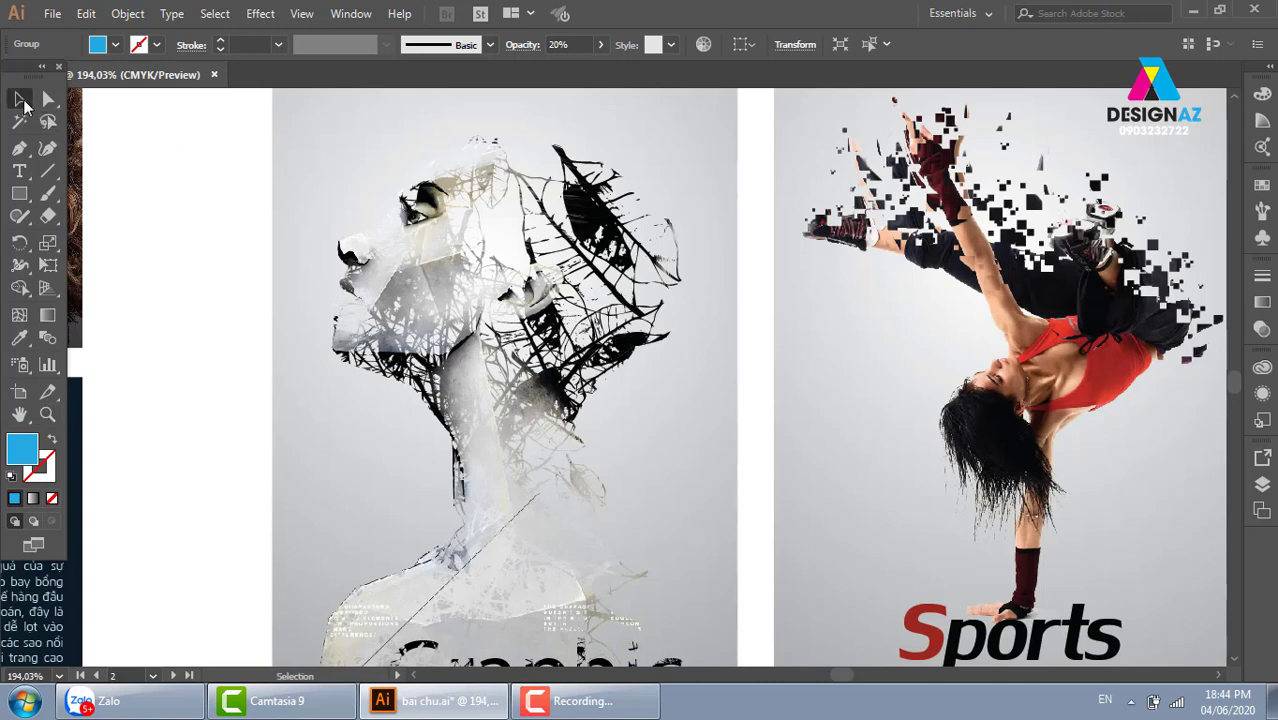
pyautogui.click(516, 236)
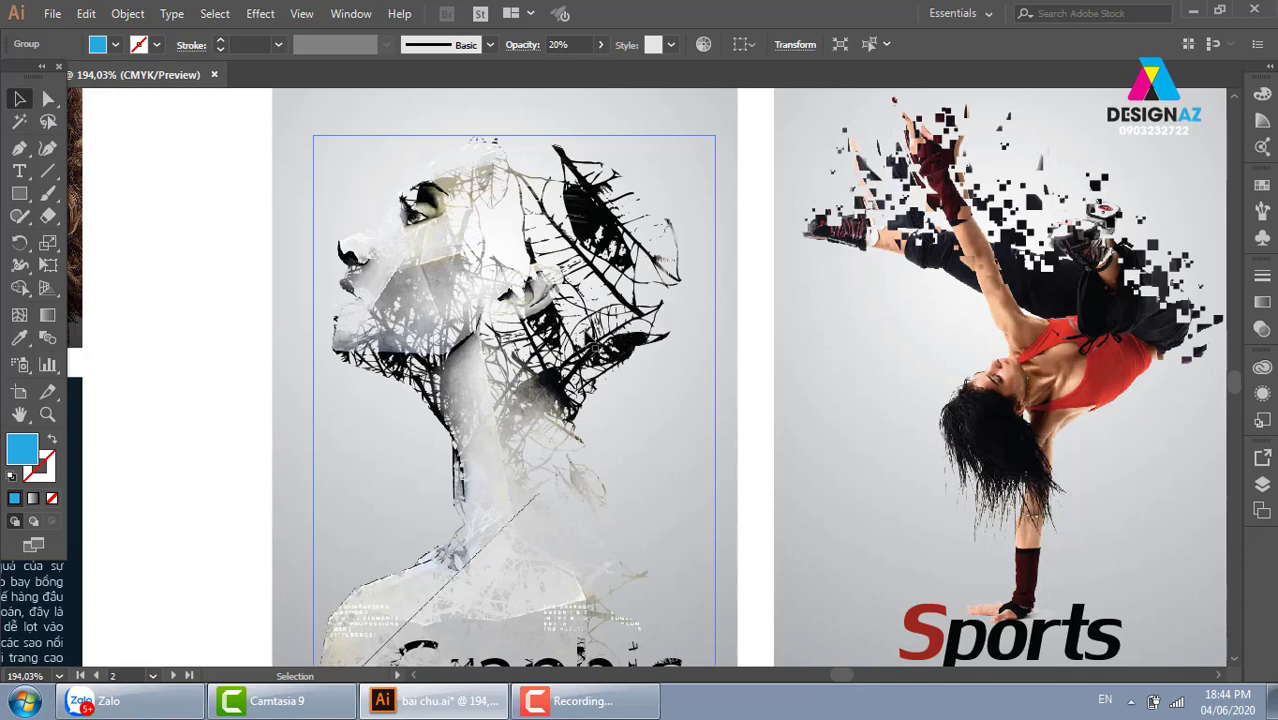
pyautogui.click(1001, 375)
pyautogui.hscroll(3, 1001, 375)
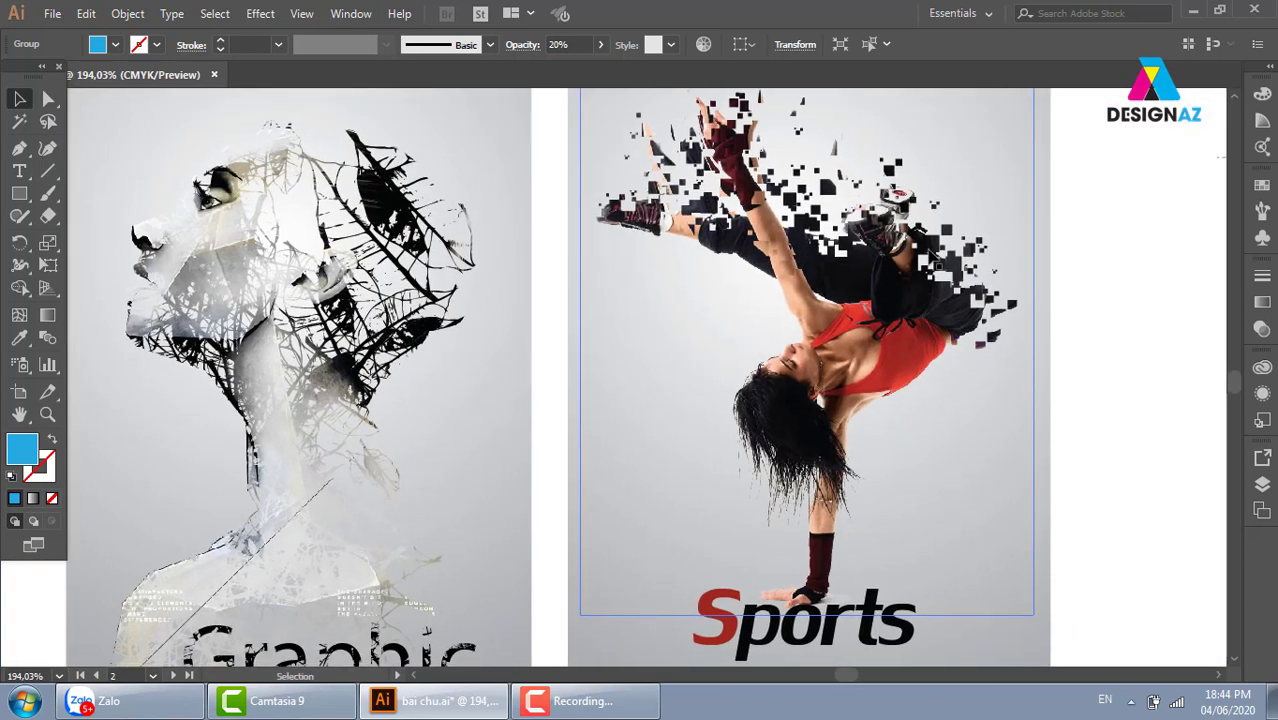
pyautogui.hotkey('ctrl', '-')
pyautogui.hotkey('ctrl', '-')
pyautogui.hotkey('ctrl', '-')
pyautogui.hotkey('ctrl', '-')
pyautogui.hotkey('ctrl', '-')
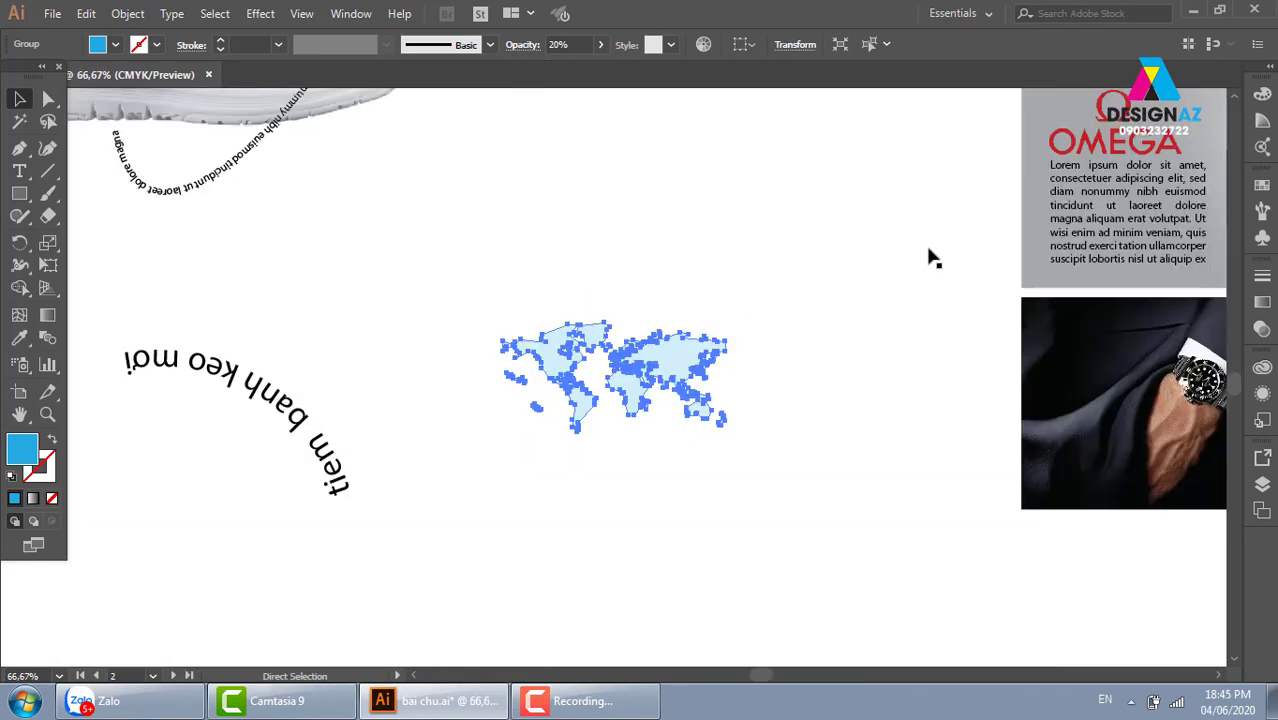
# Scroll right and zoom in on the esg typographic artwork
pyautogui.hscroll(3, 1036, 422)
pyautogui.hscroll(3, 1030, 428)
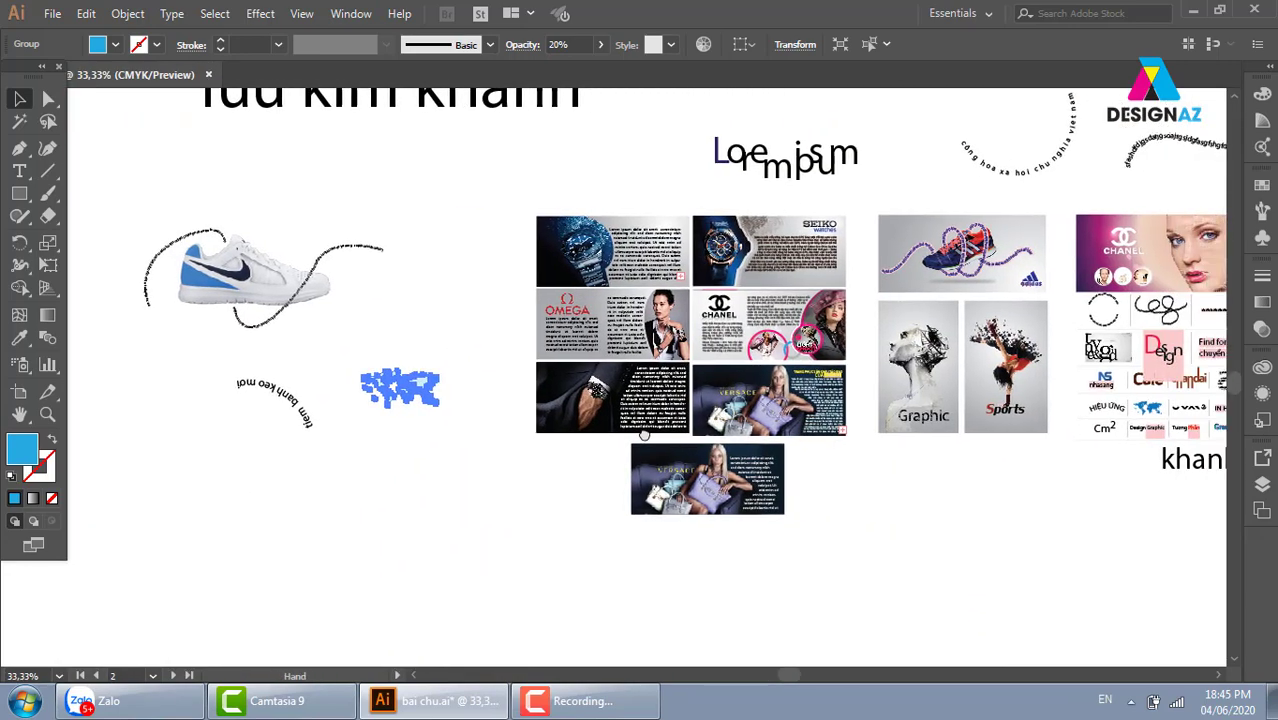
pyautogui.hscroll(3, 1010, 438)
pyautogui.hscroll(5, 1005, 440)
pyautogui.hscroll(1, 950, 380)
pyautogui.press('z')
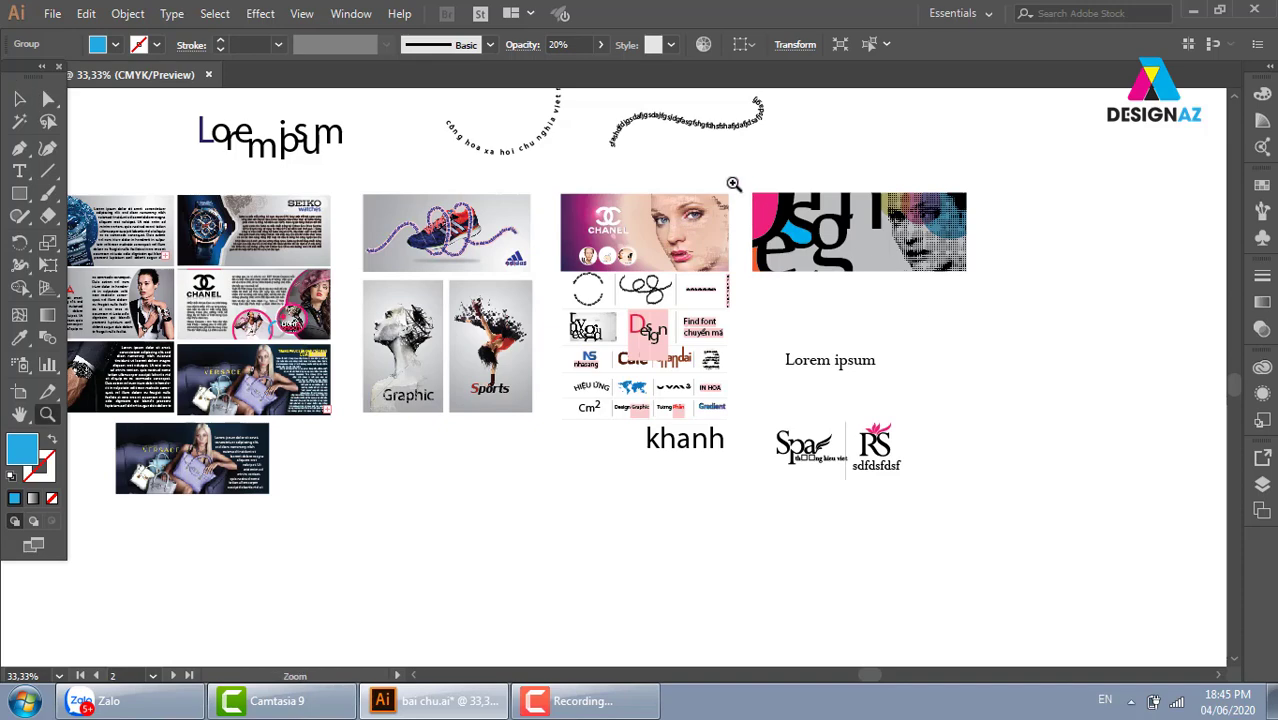
pyautogui.moveTo(726, 178); pyautogui.dragTo(920, 296)
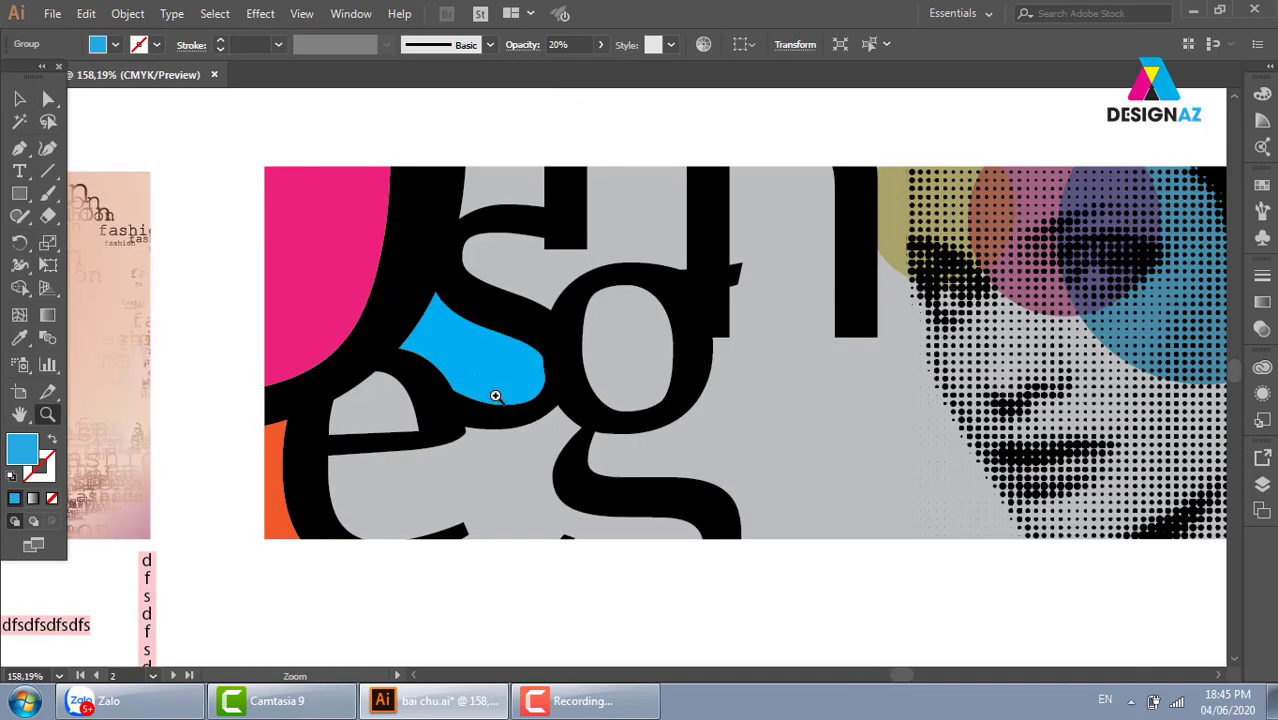
# Zoom out to 25% around the world map and shift toward empty canvas
pyautogui.hotkey('ctrl', '-')
pyautogui.hotkey('ctrl', '-')
pyautogui.hotkey('ctrl', '-')
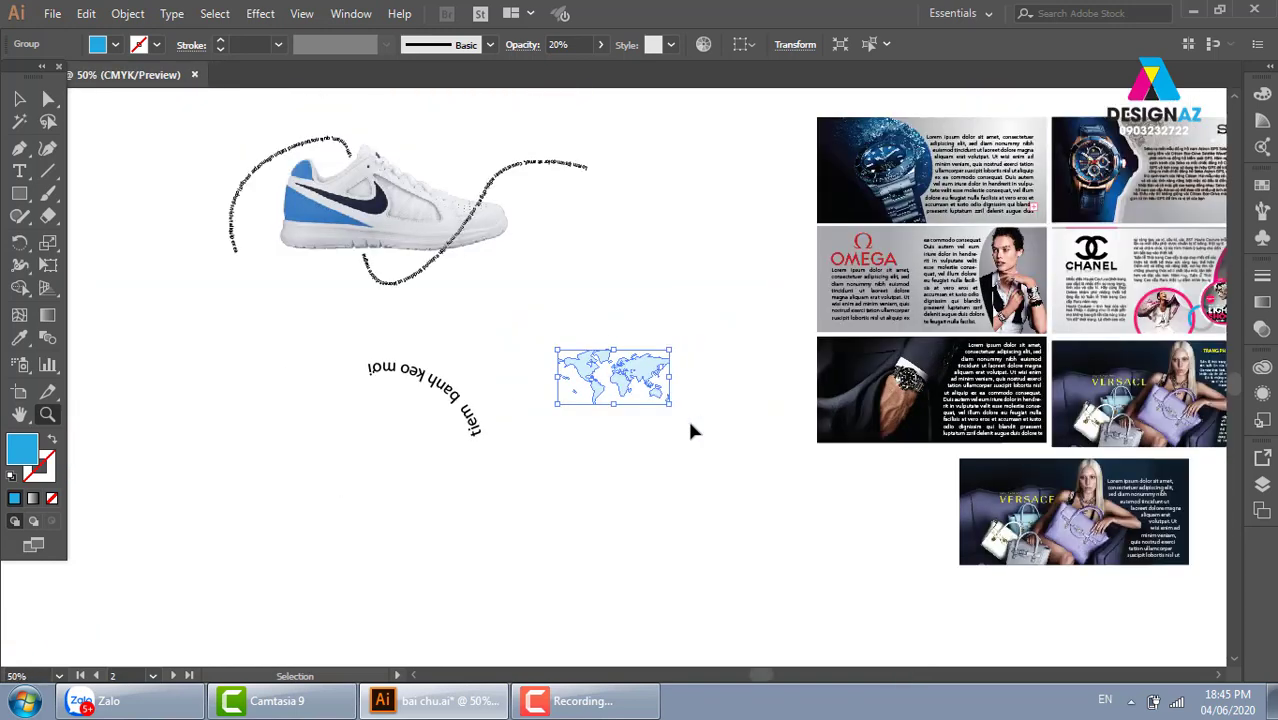
pyautogui.hotkey('ctrl', '-')
pyautogui.hotkey('ctrl', '-')
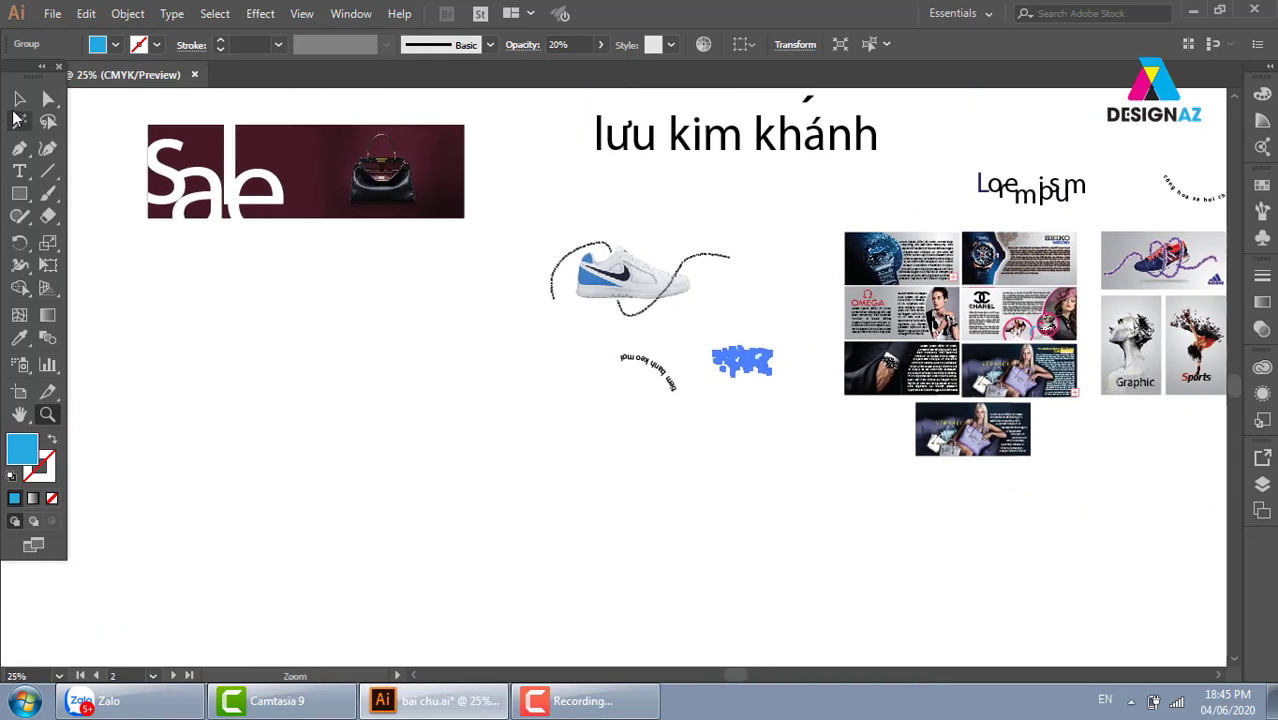
pyautogui.click(19, 99)
pyautogui.moveTo(491, 360); pyautogui.dragTo(693, 371)
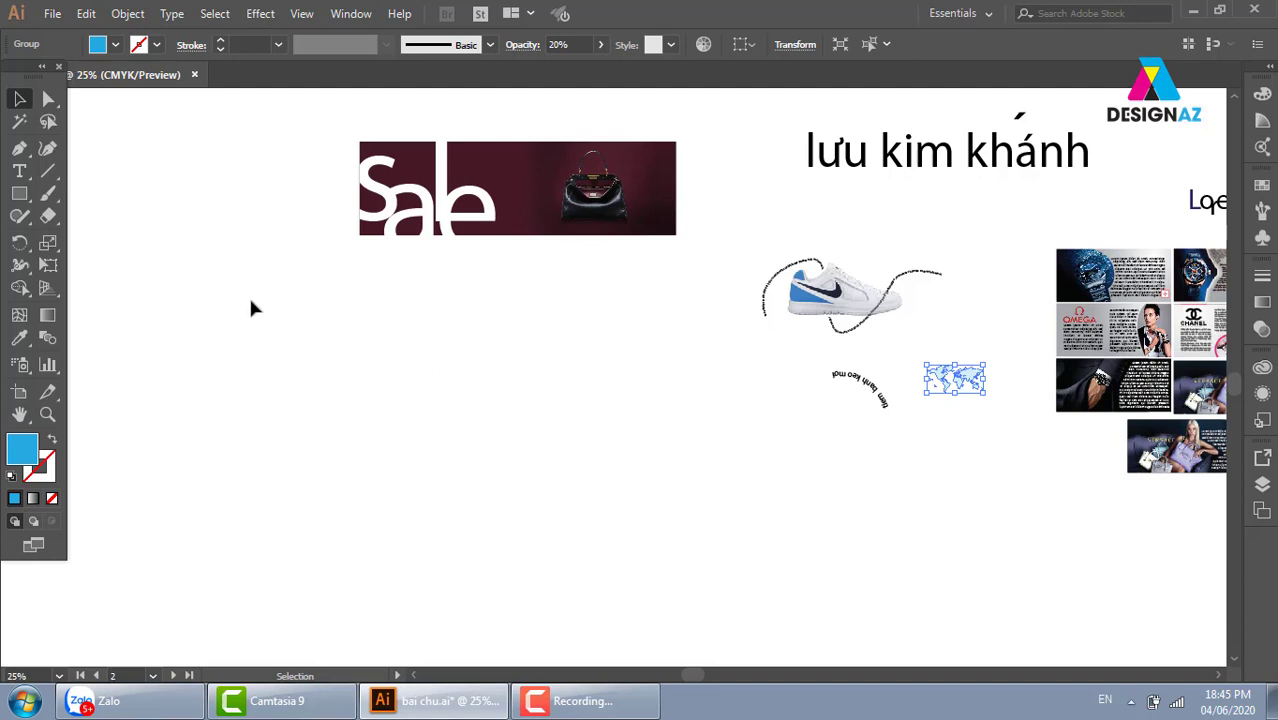
# Draw a light-blue rectangle below the Sale banner
pyautogui.click(22, 197)
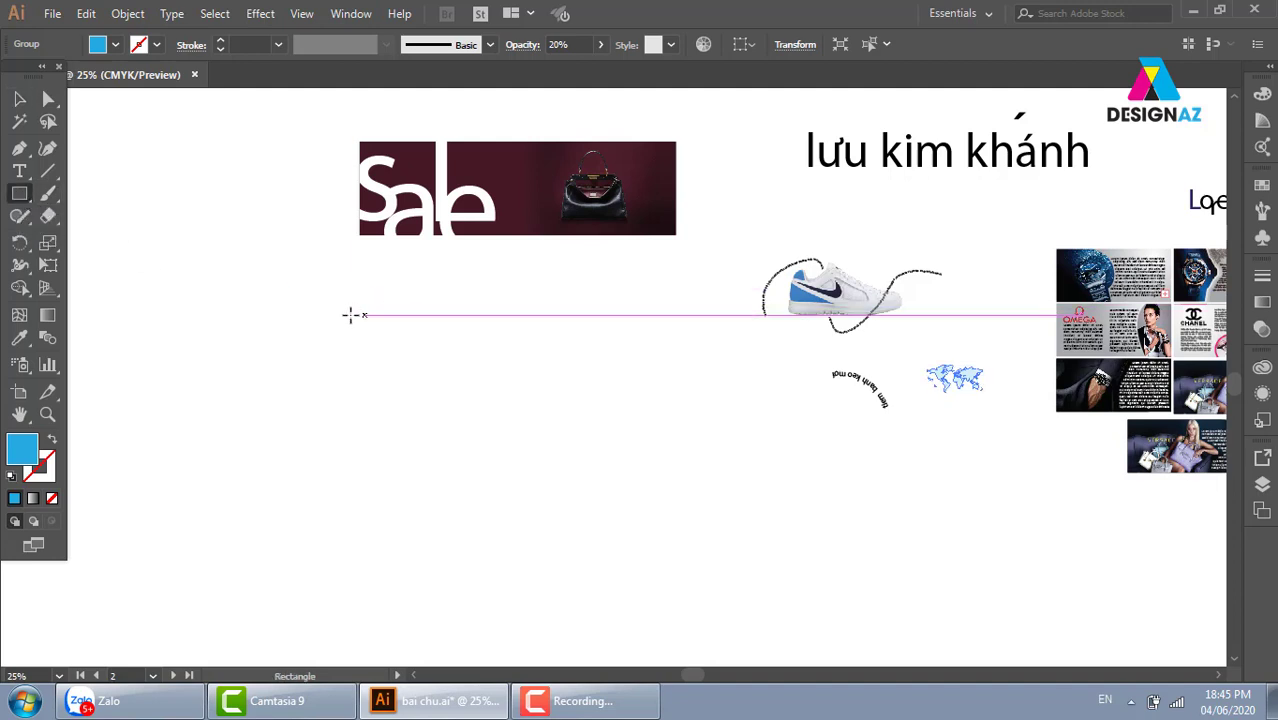
pyautogui.moveTo(348, 297)
pyautogui.mouseDown()
pyautogui.moveTo(655, 457)
pyautogui.moveTo(676, 437)
pyautogui.mouseUp()
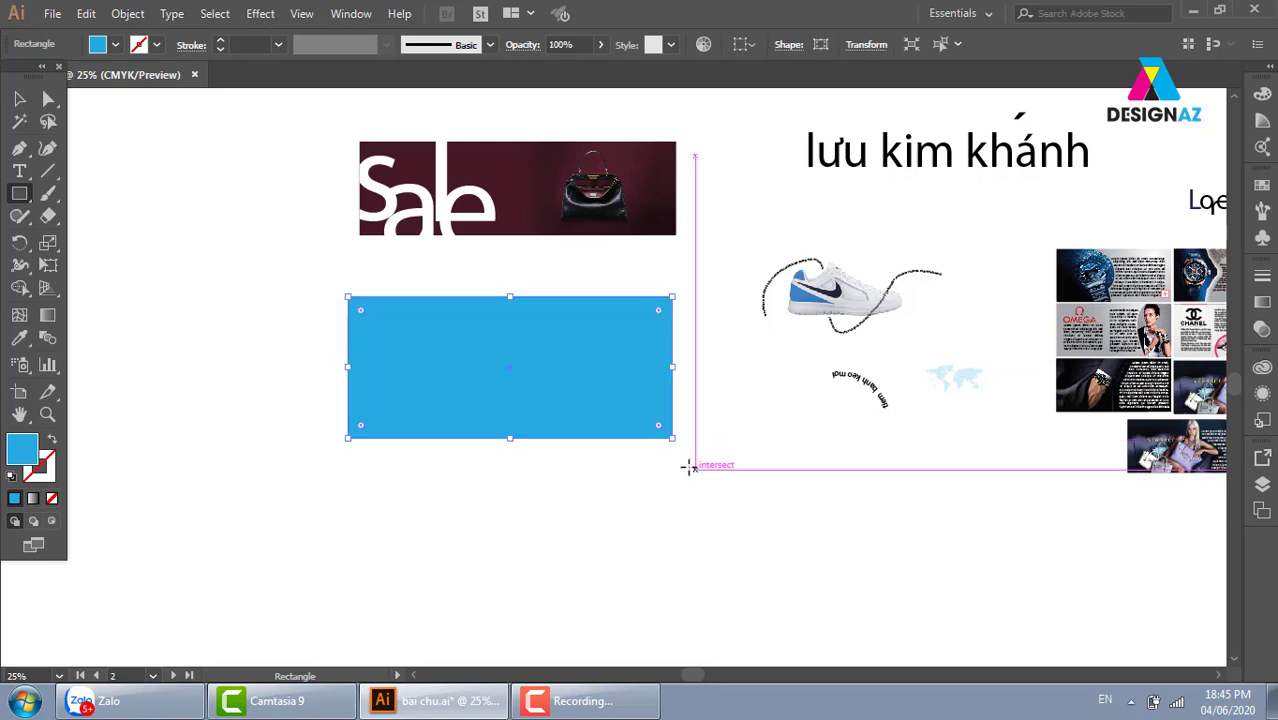
pyautogui.moveTo(574, 403); pyautogui.dragTo(642, 392)
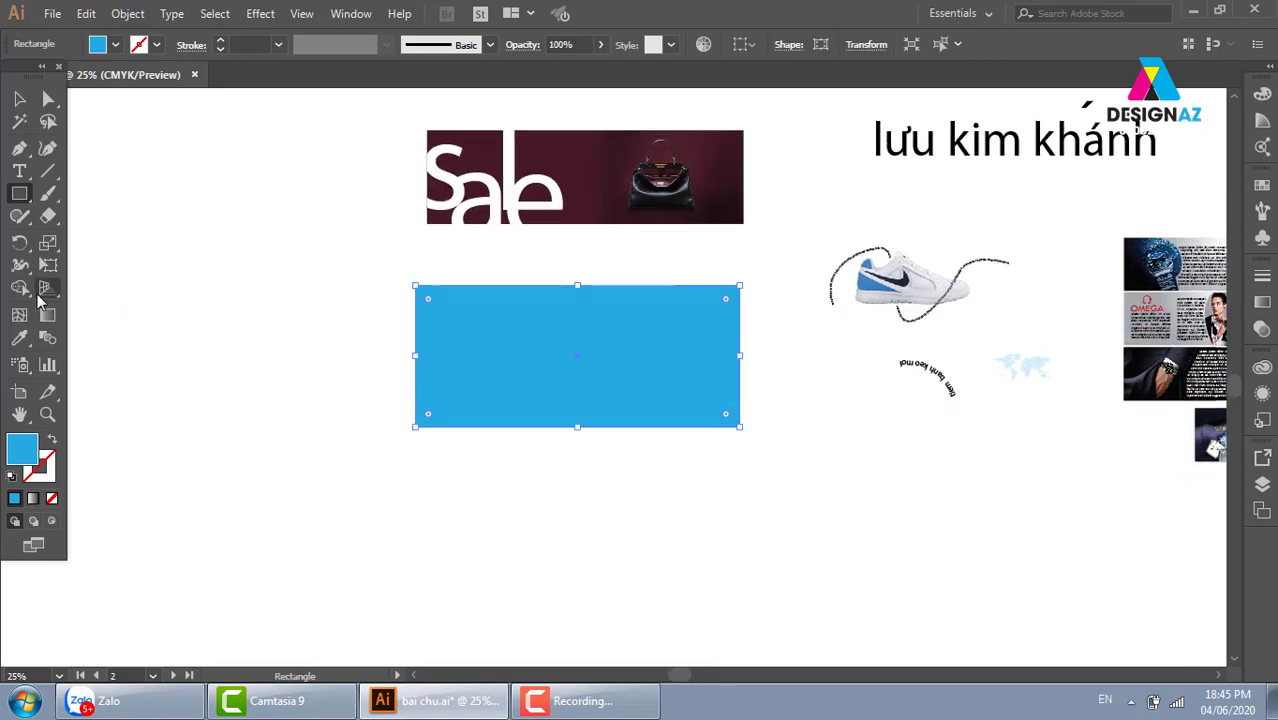
pyautogui.click(20, 289)
pyautogui.moveTo(33, 297); pyautogui.dragTo(160, 292)
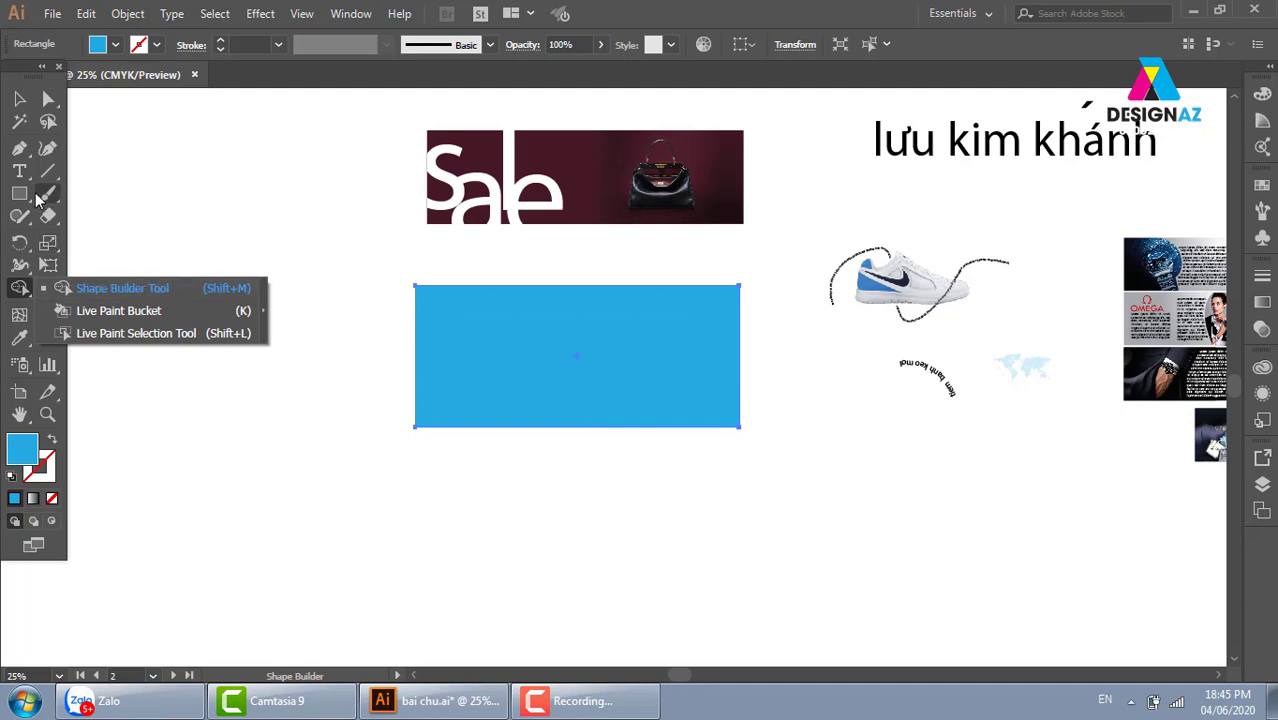
# Draw a dark navy circle over the rectangle's left end and zoom in on both
pyautogui.moveTo(19, 193); pyautogui.dragTo(88, 245)
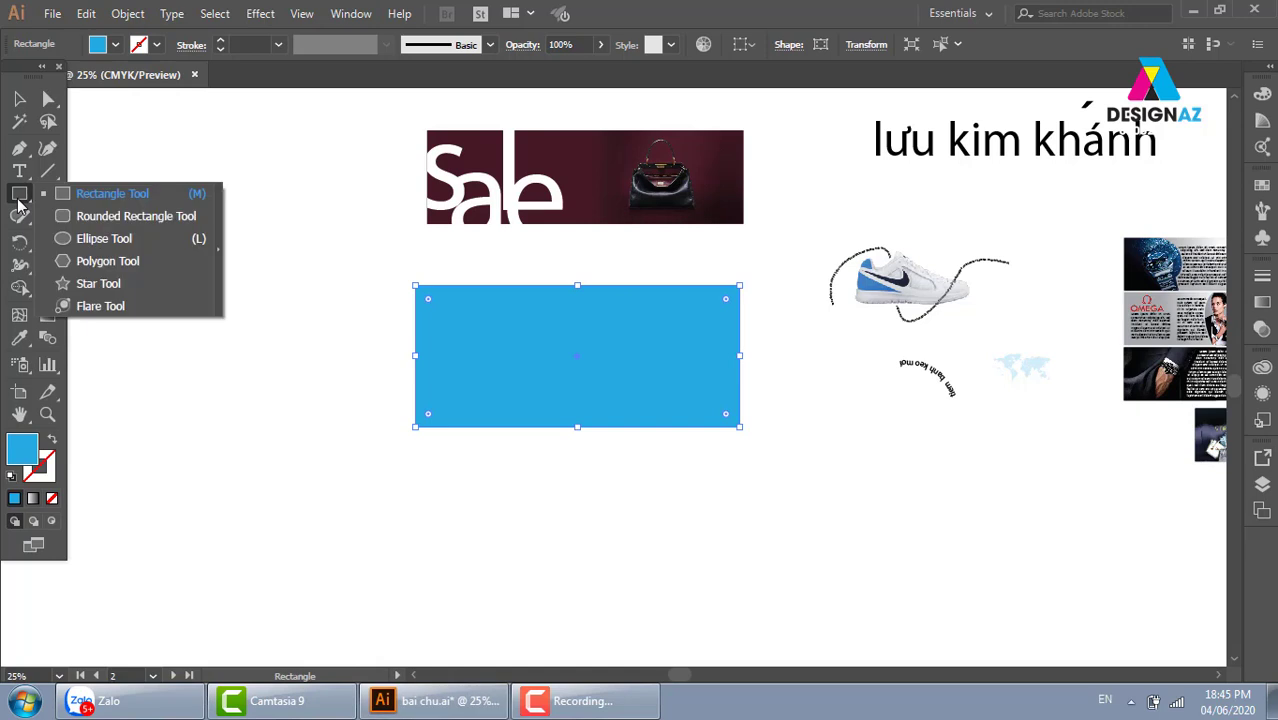
pyautogui.click(88, 240)
pyautogui.moveTo(405, 358)
pyautogui.mouseDown()
pyautogui.moveTo(505, 432)
pyautogui.moveTo(527, 424)
pyautogui.mouseUp()
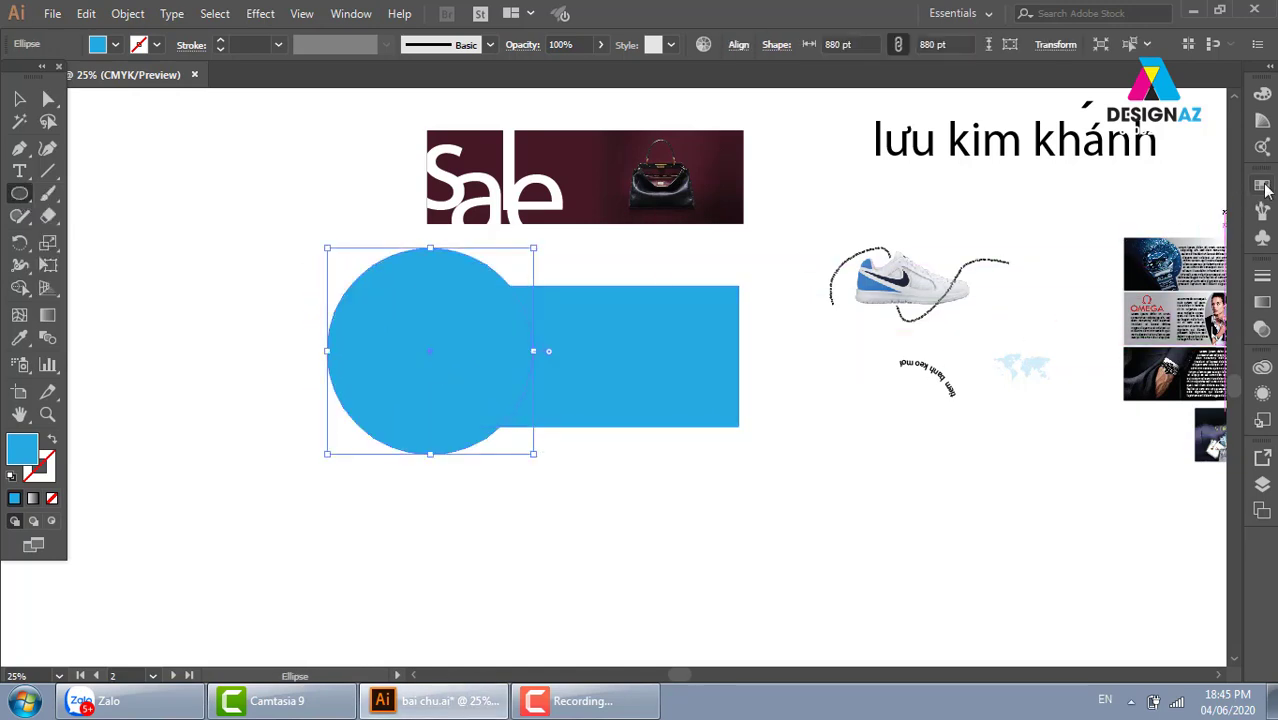
pyautogui.click(1262, 185)
pyautogui.click(1152, 278)
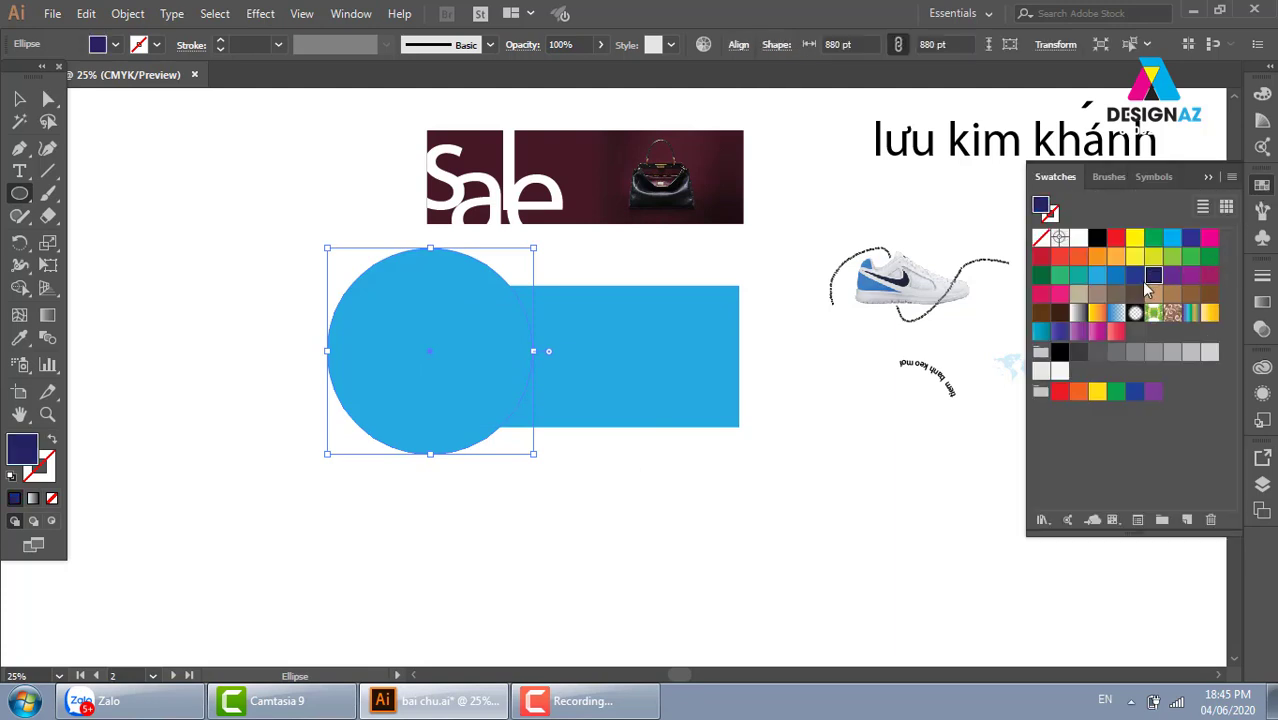
pyautogui.click(19, 98)
pyautogui.click(266, 393)
pyautogui.press('z')
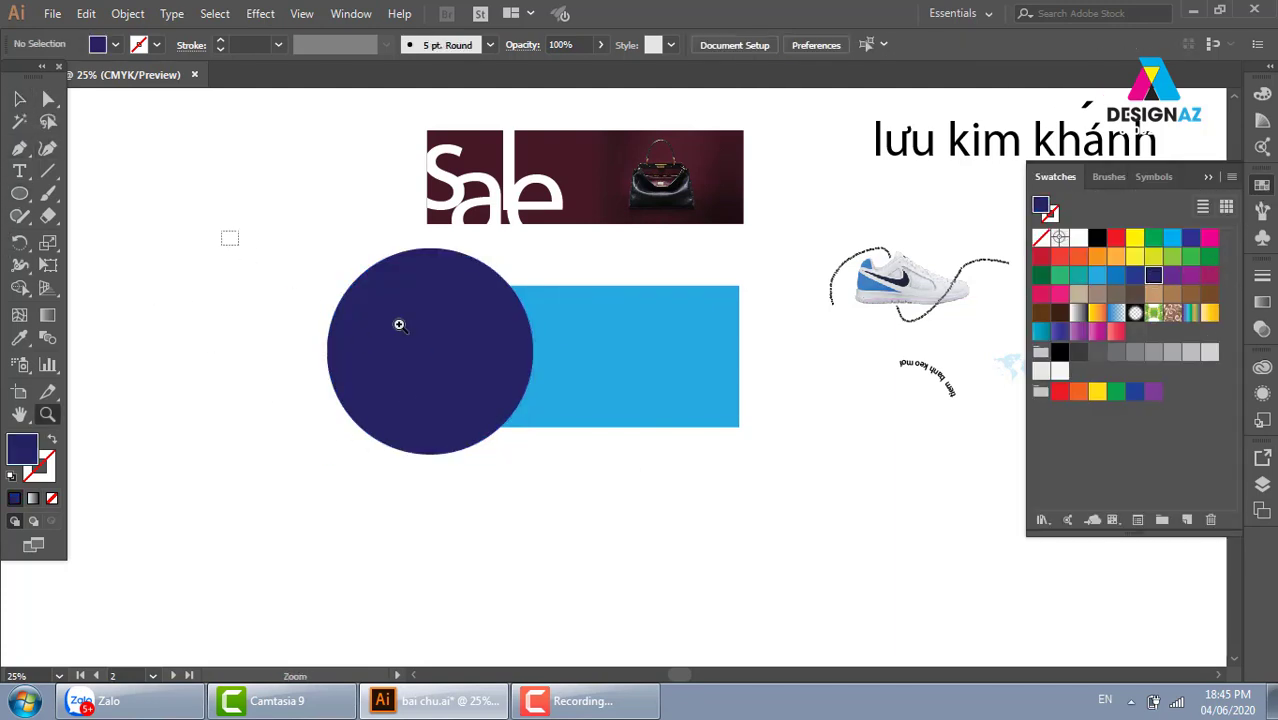
pyautogui.moveTo(230, 239); pyautogui.dragTo(859, 497)
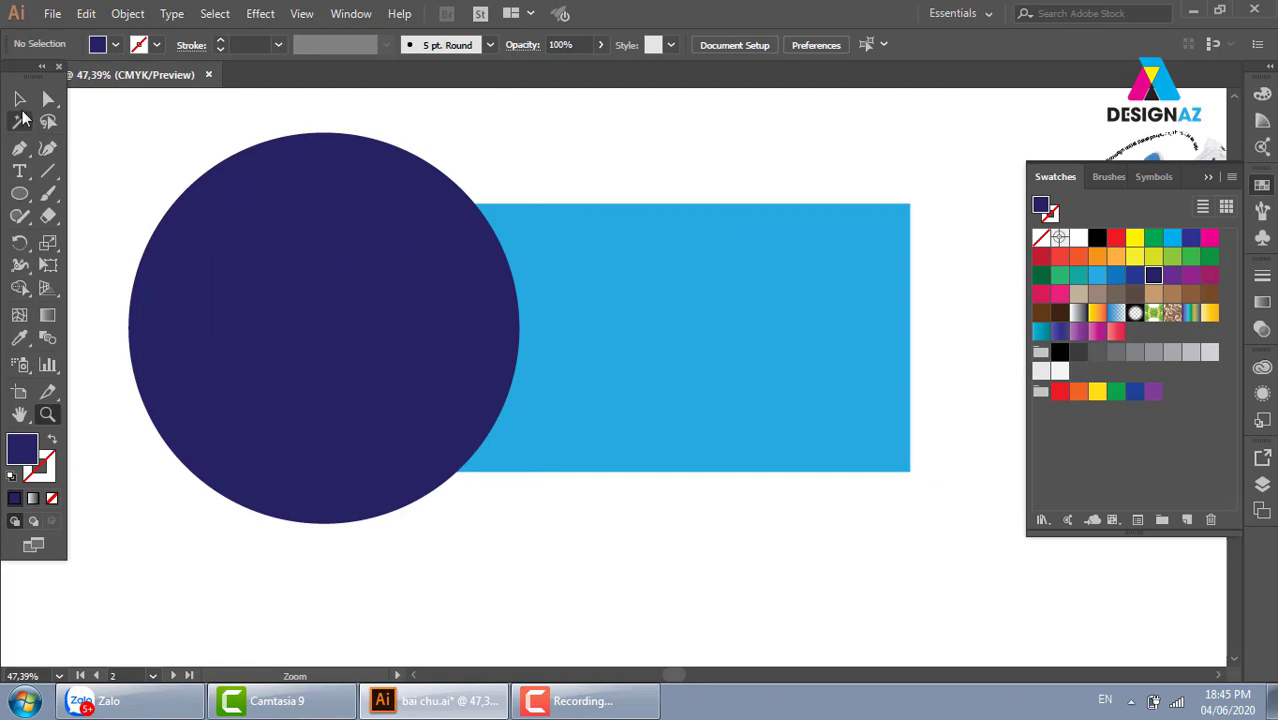
# Trim away the navy circle's part outside the blue rectangle with Shape Builder
pyautogui.click(19, 99)
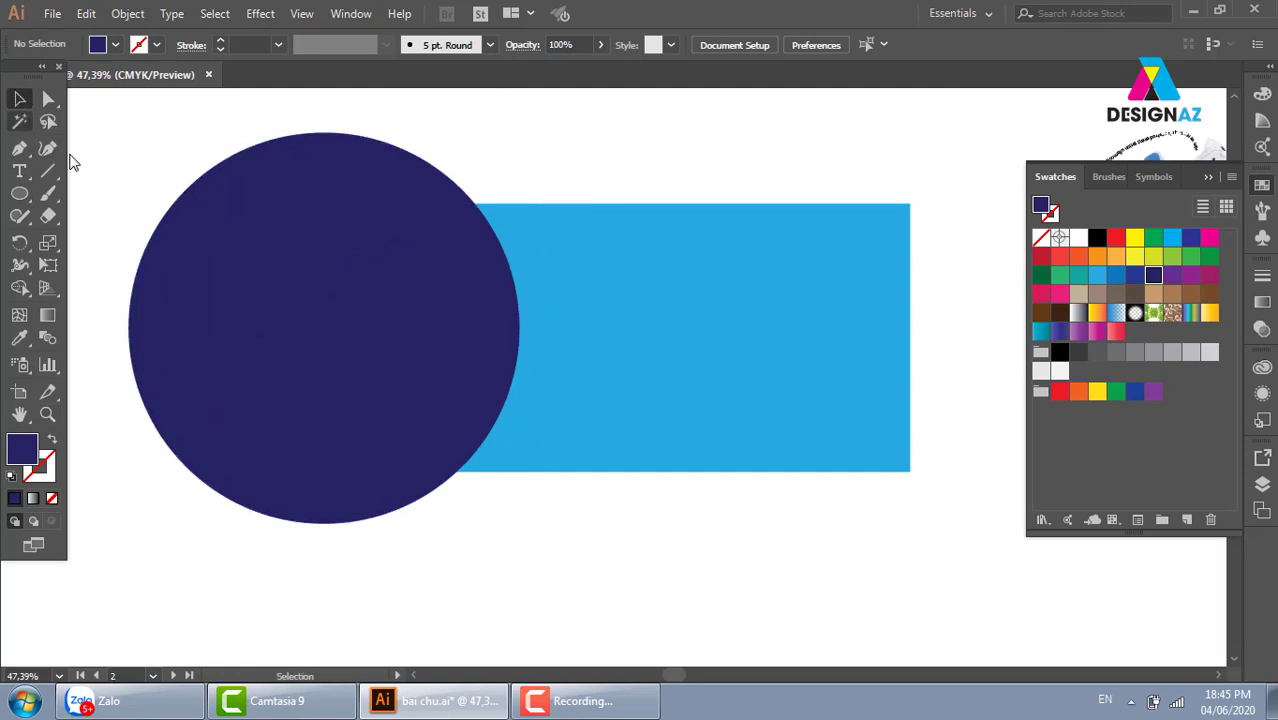
pyautogui.click(307, 194)
pyautogui.keyDown('shift'); pyautogui.click(623, 277); pyautogui.keyUp('shift')
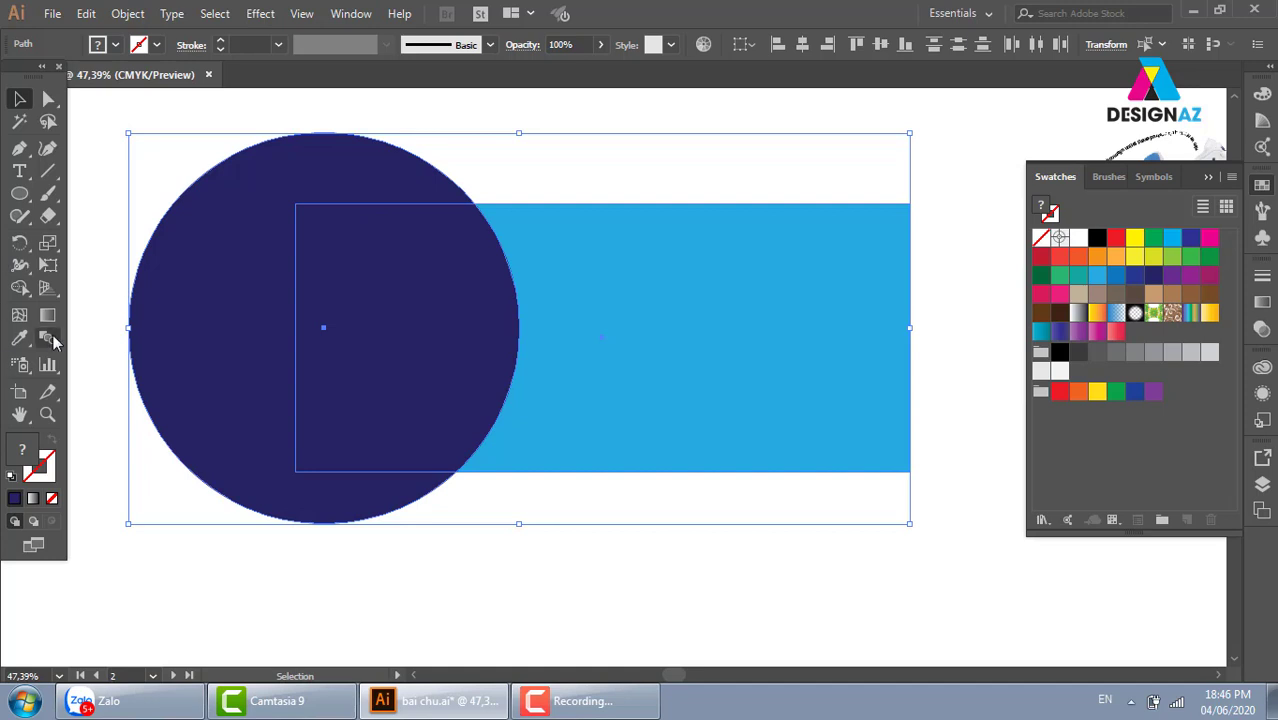
pyautogui.click(20, 288)
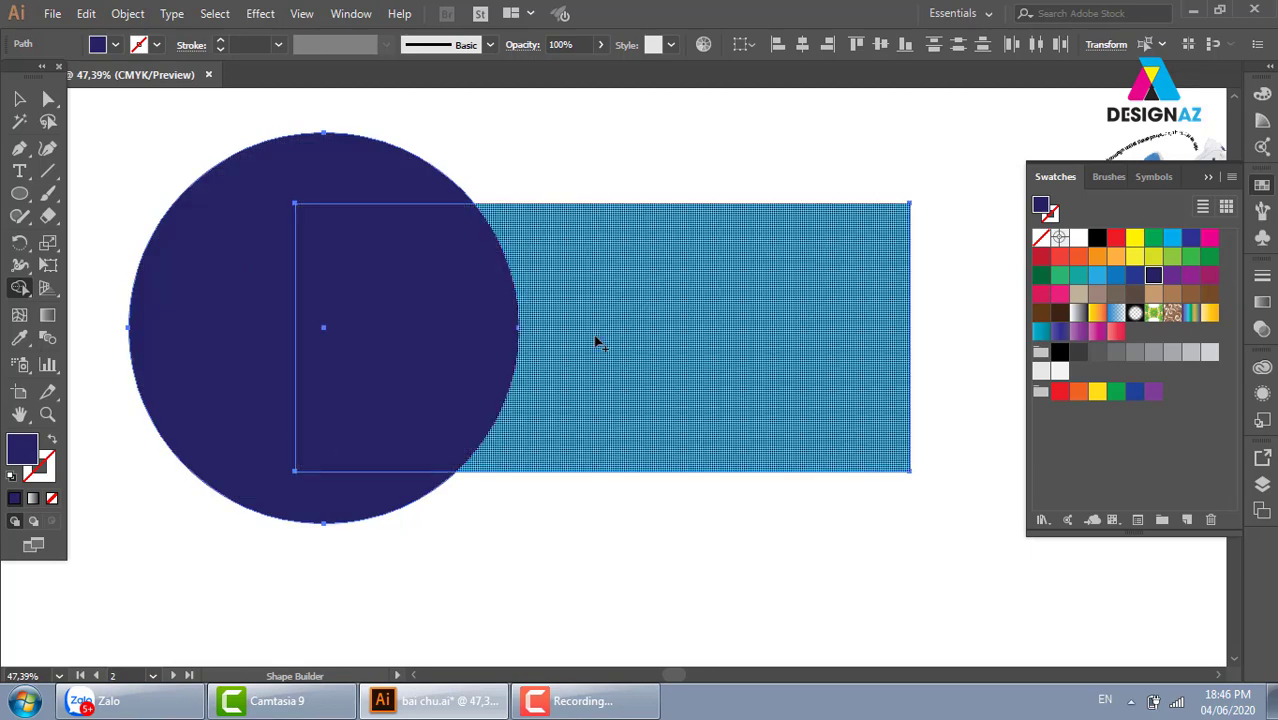
pyautogui.moveTo(548, 345); pyautogui.dragTo(408, 331)
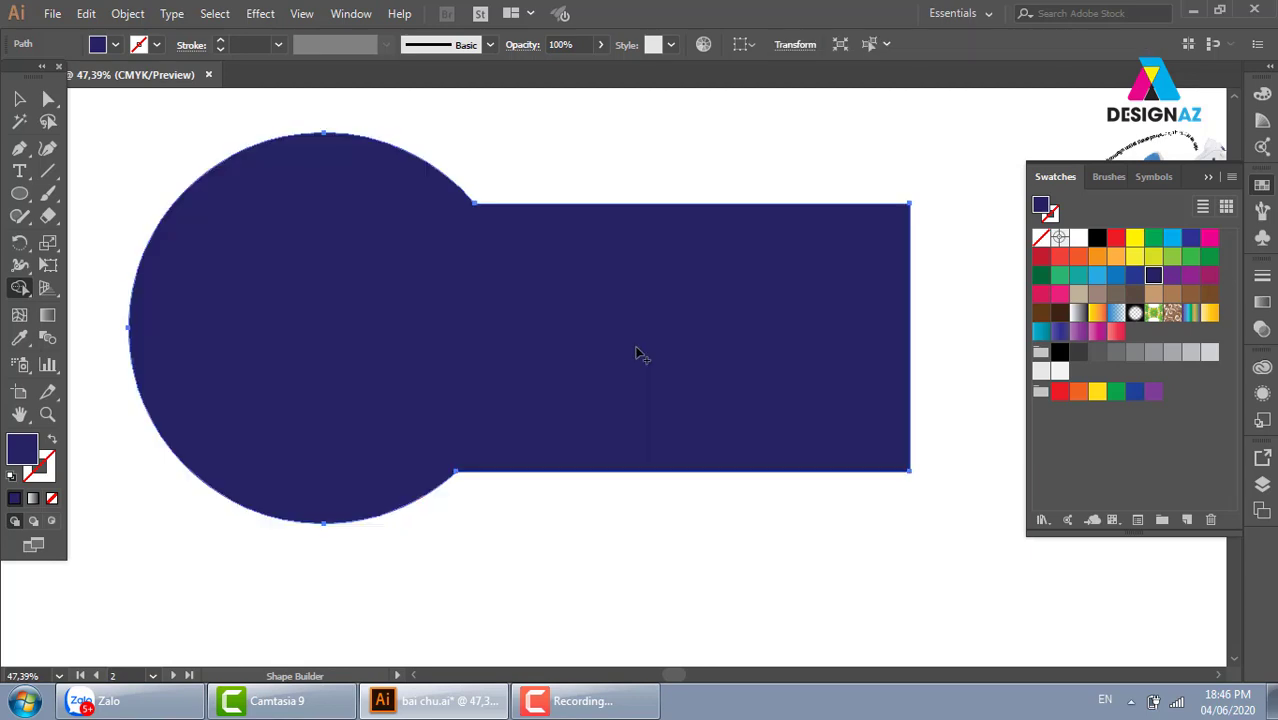
pyautogui.hotkey('ctrl', 'z')
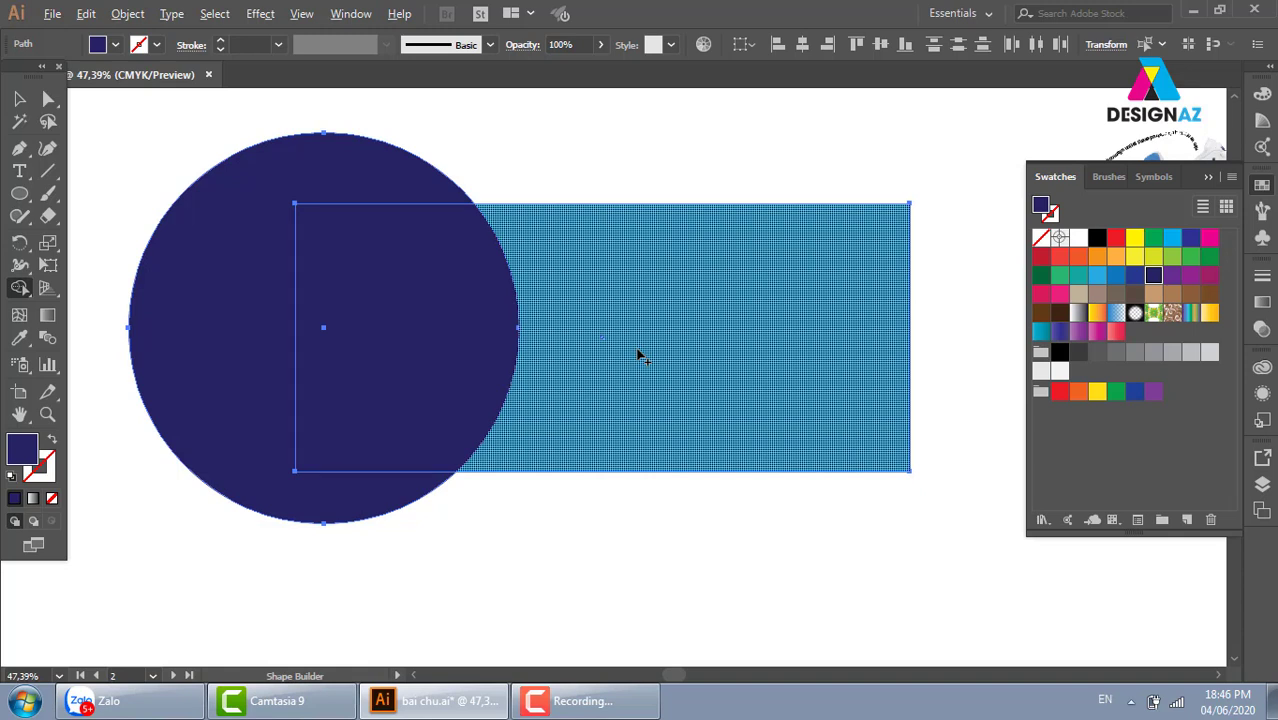
pyautogui.keyDown('alt'); pyautogui.click(237, 267); pyautogui.keyUp('alt')
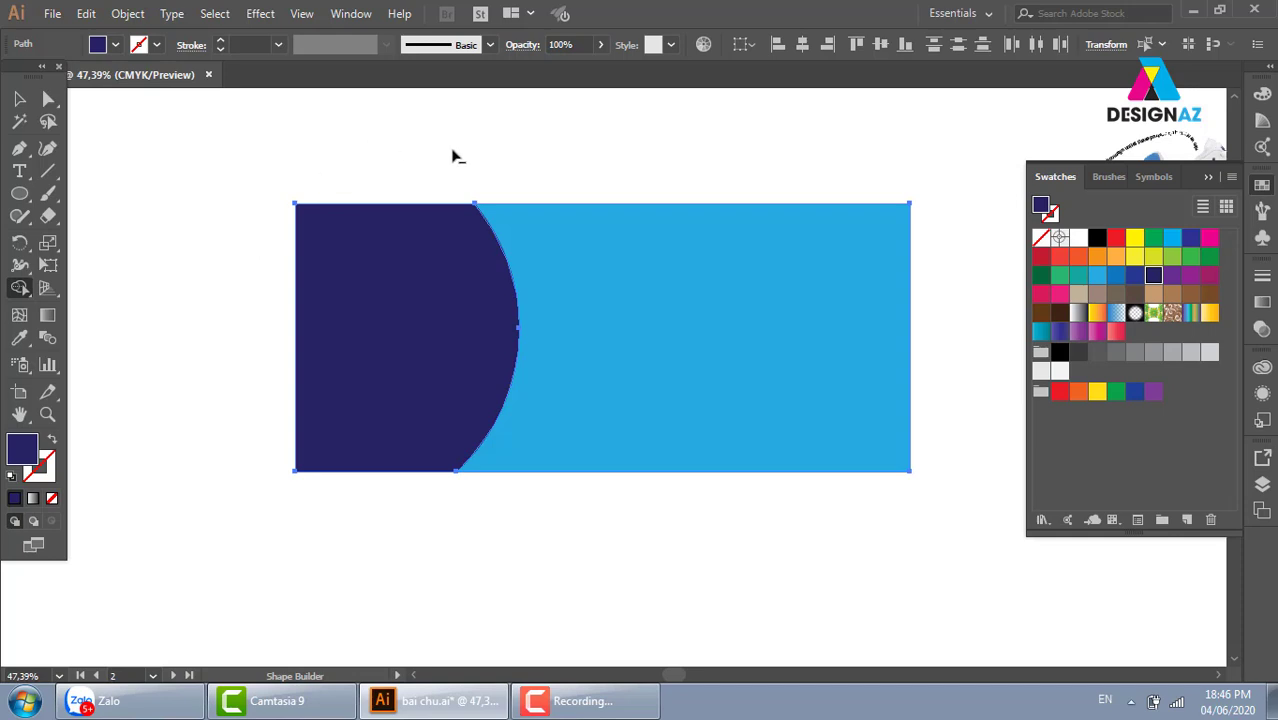
# Test-move the curved navy shape, undo it, and pan down below the banner
pyautogui.click(19, 98)
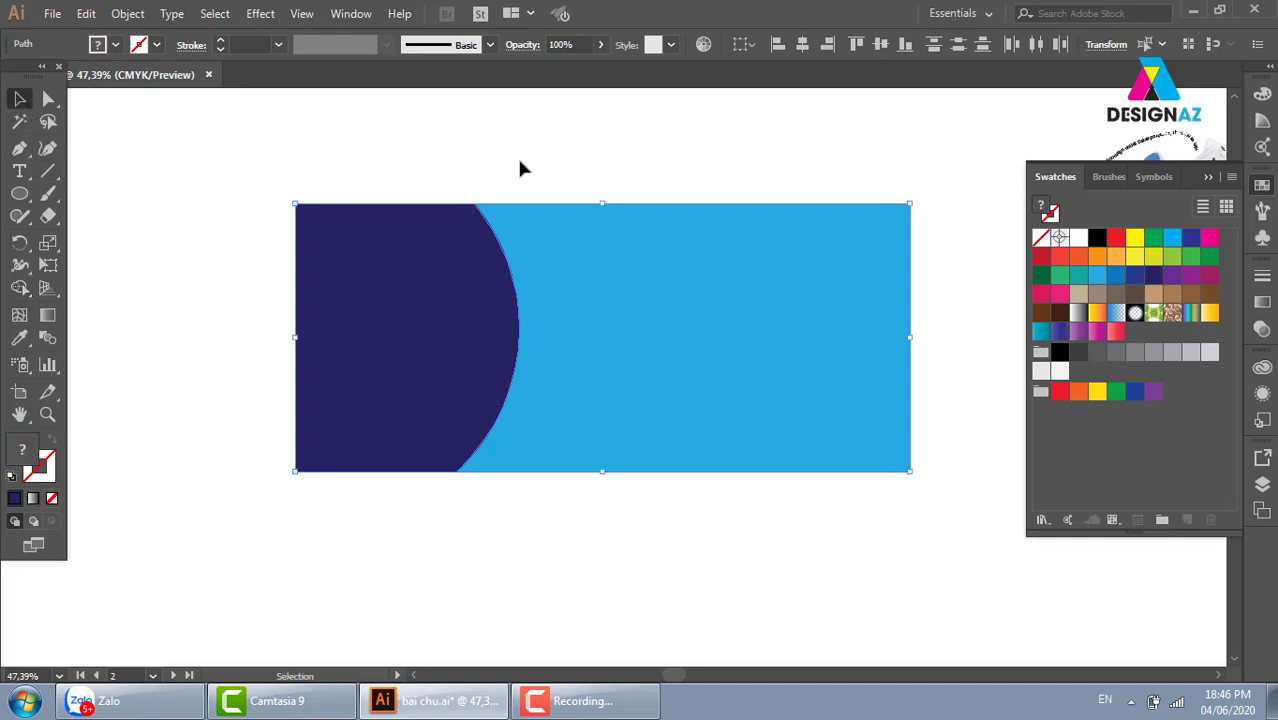
pyautogui.click(517, 155)
pyautogui.moveTo(415, 325); pyautogui.dragTo(327, 343)
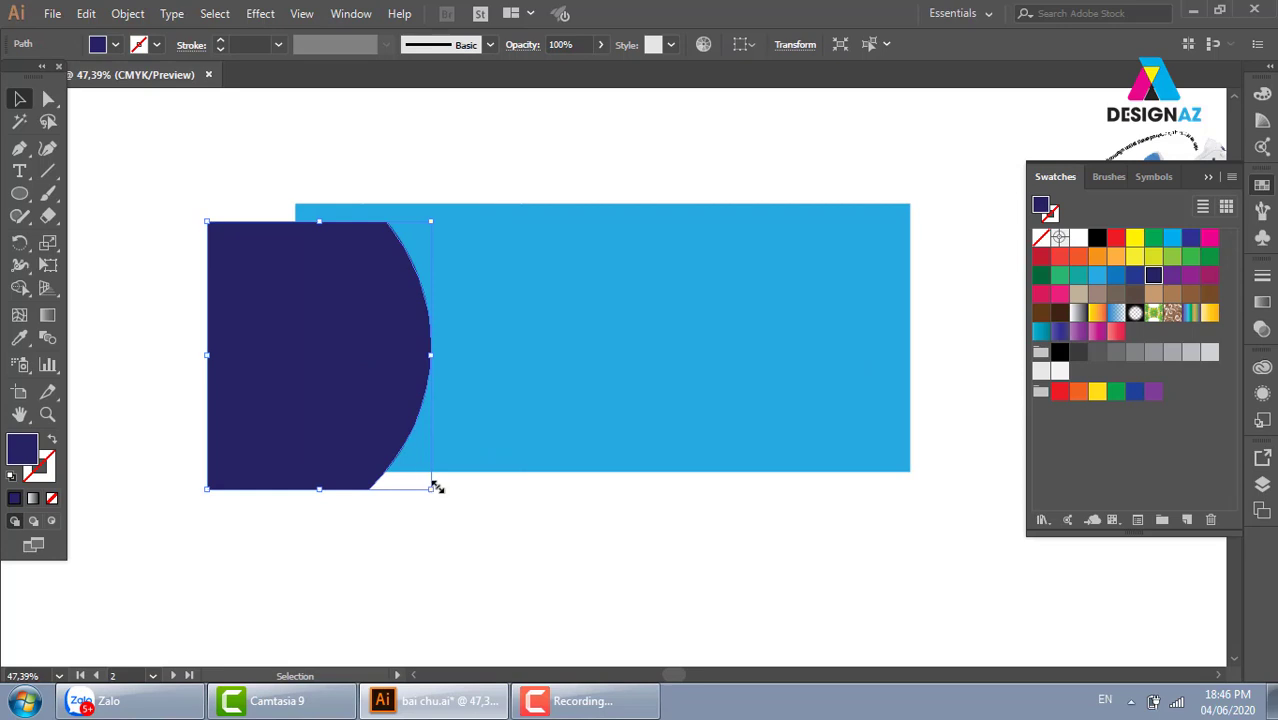
pyautogui.press('a')
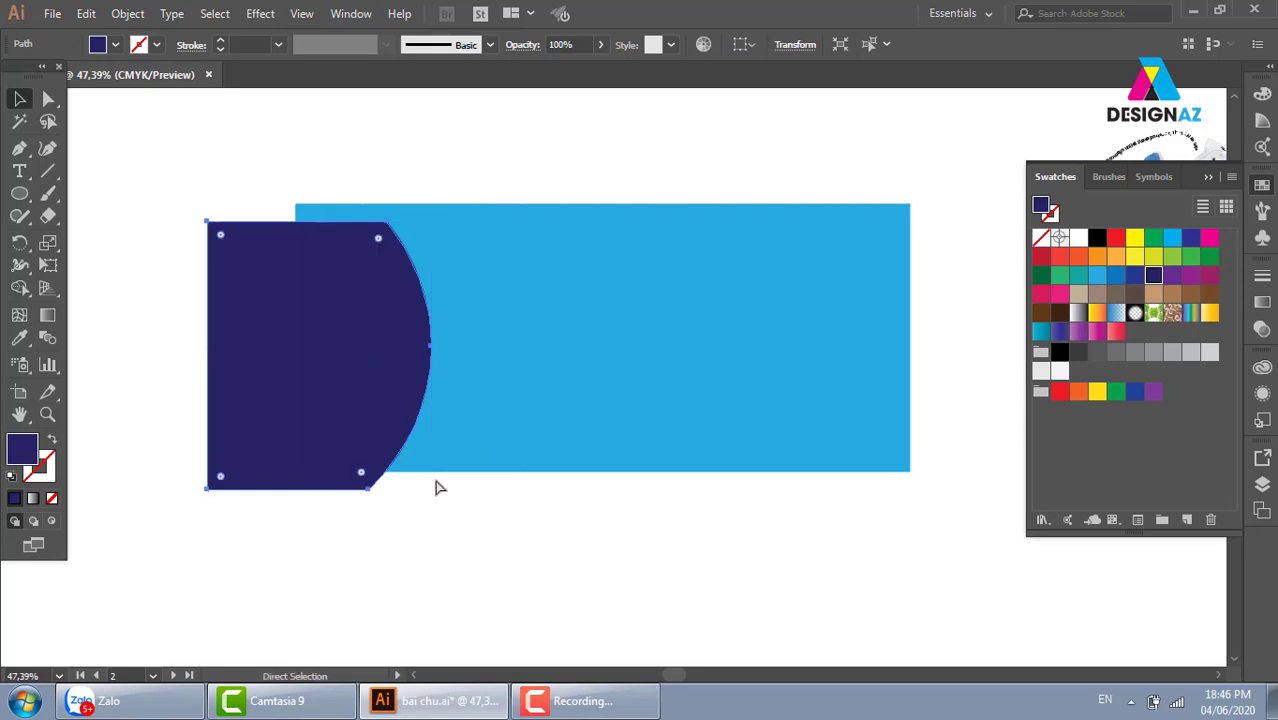
pyautogui.hotkey('ctrl', 'z')
pyautogui.moveTo(506, 504); pyautogui.dragTo(529, 360)
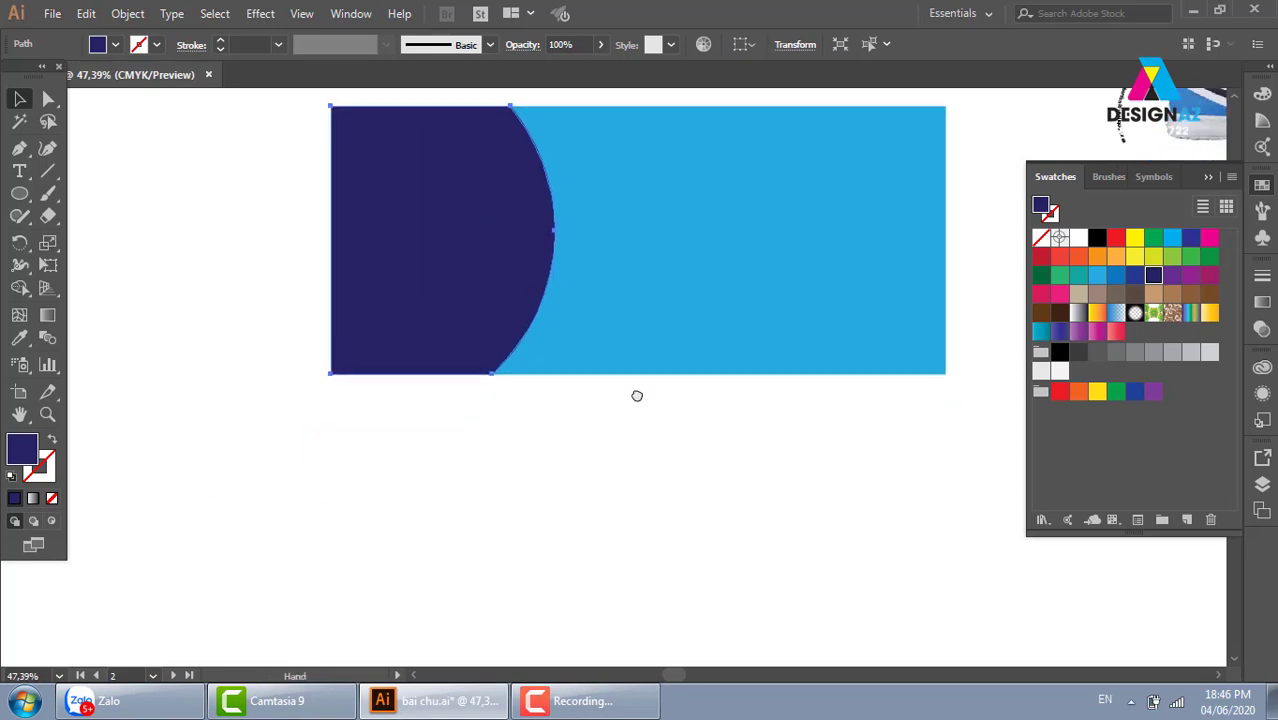
# Add Lorem ipsum text below the banner in Roboto Condensed, enlarged about threefold
pyautogui.click(19, 171)
pyautogui.click(530, 422)
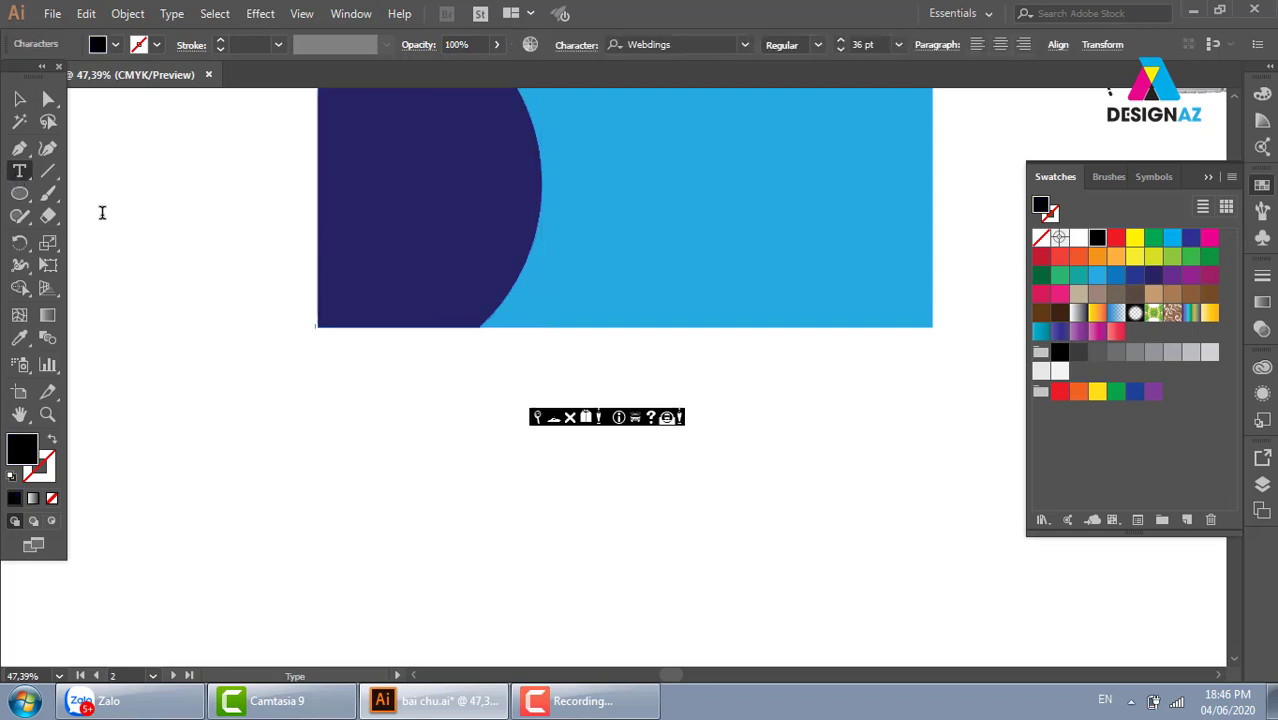
pyautogui.click(689, 44)
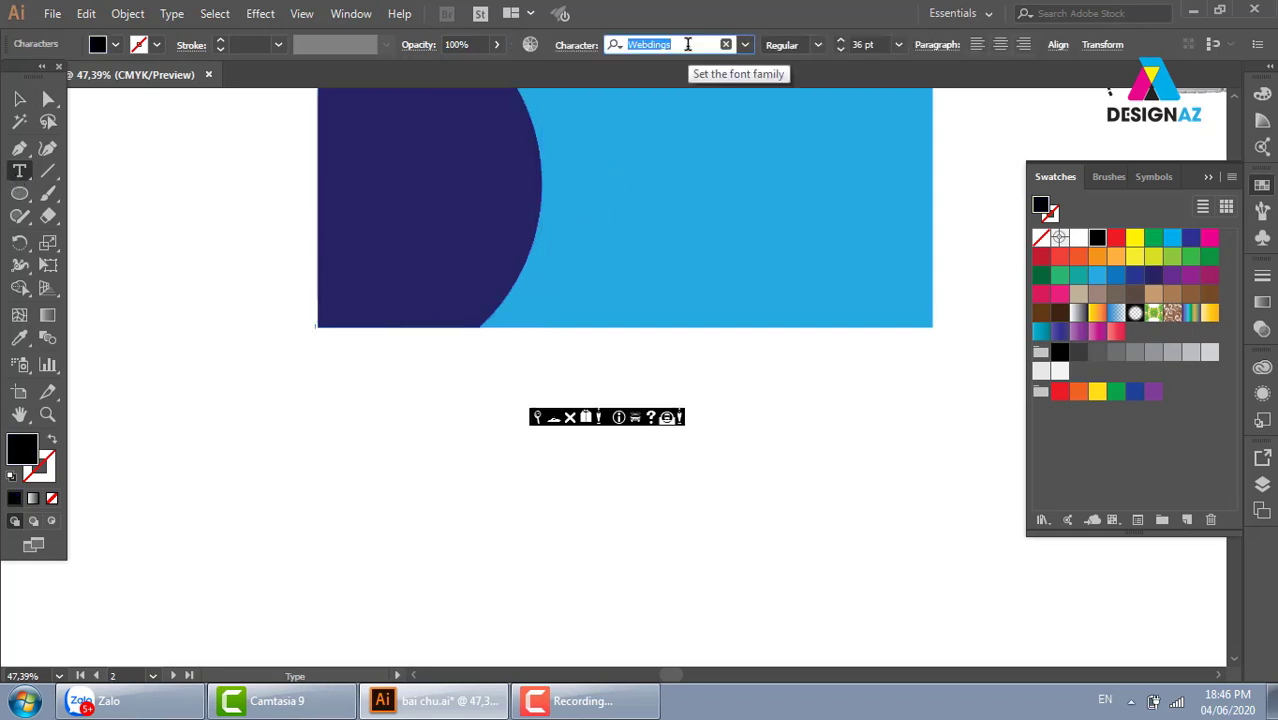
pyautogui.write('ro')
pyautogui.press('Return')
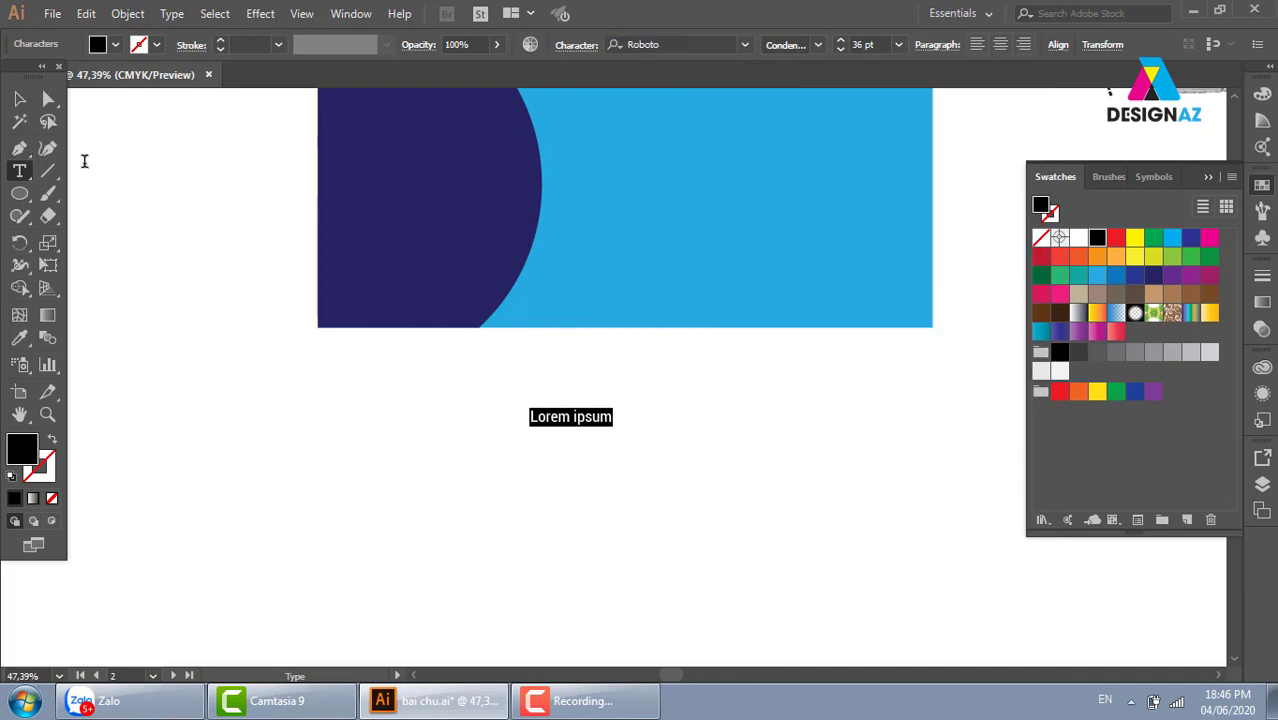
pyautogui.click(19, 98)
pyautogui.moveTo(613, 417); pyautogui.dragTo(779, 283)
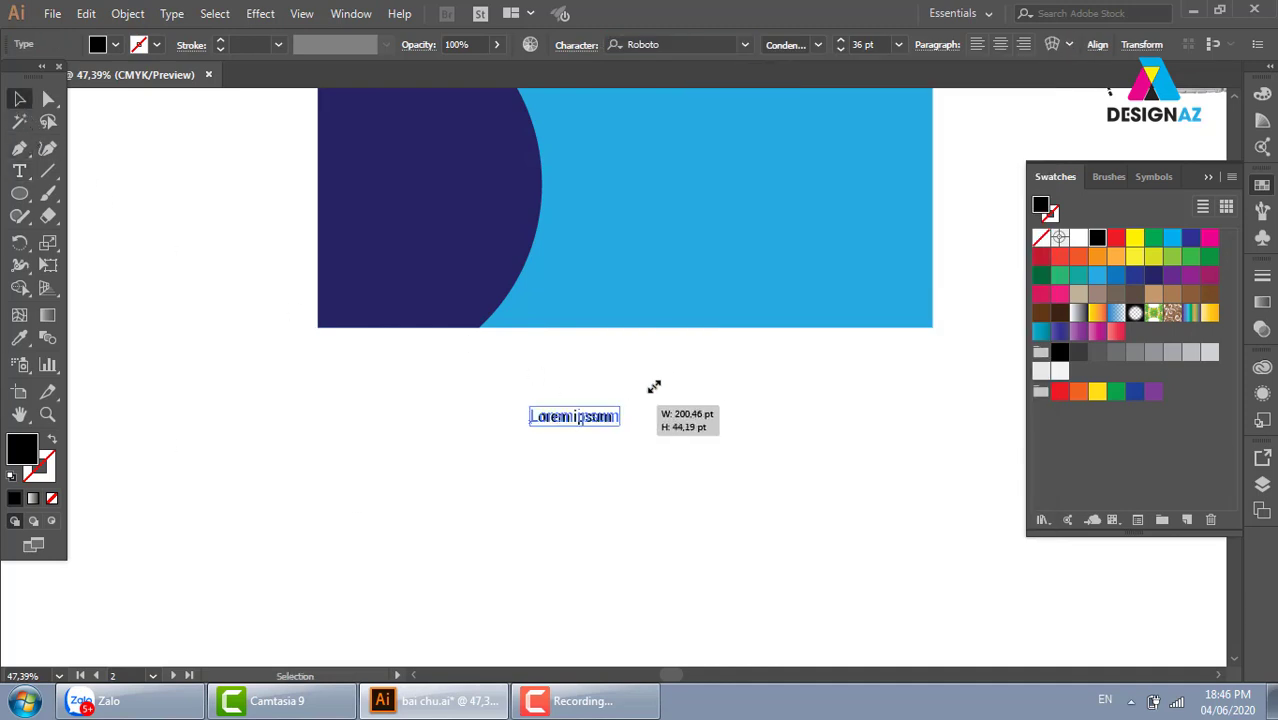
pyautogui.click(804, 453)
# Convert the Lorem ipsum text to outlines
pyautogui.moveTo(482, 350); pyautogui.dragTo(975, 500)
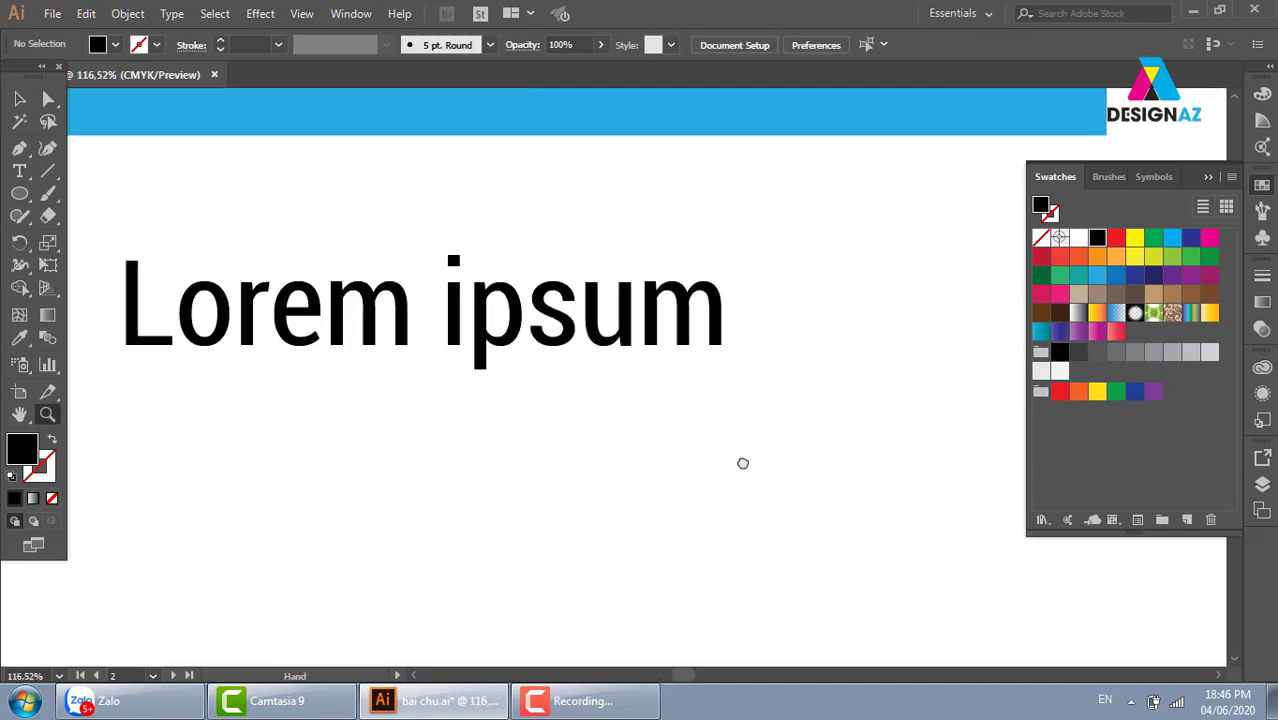
pyautogui.click(19, 98)
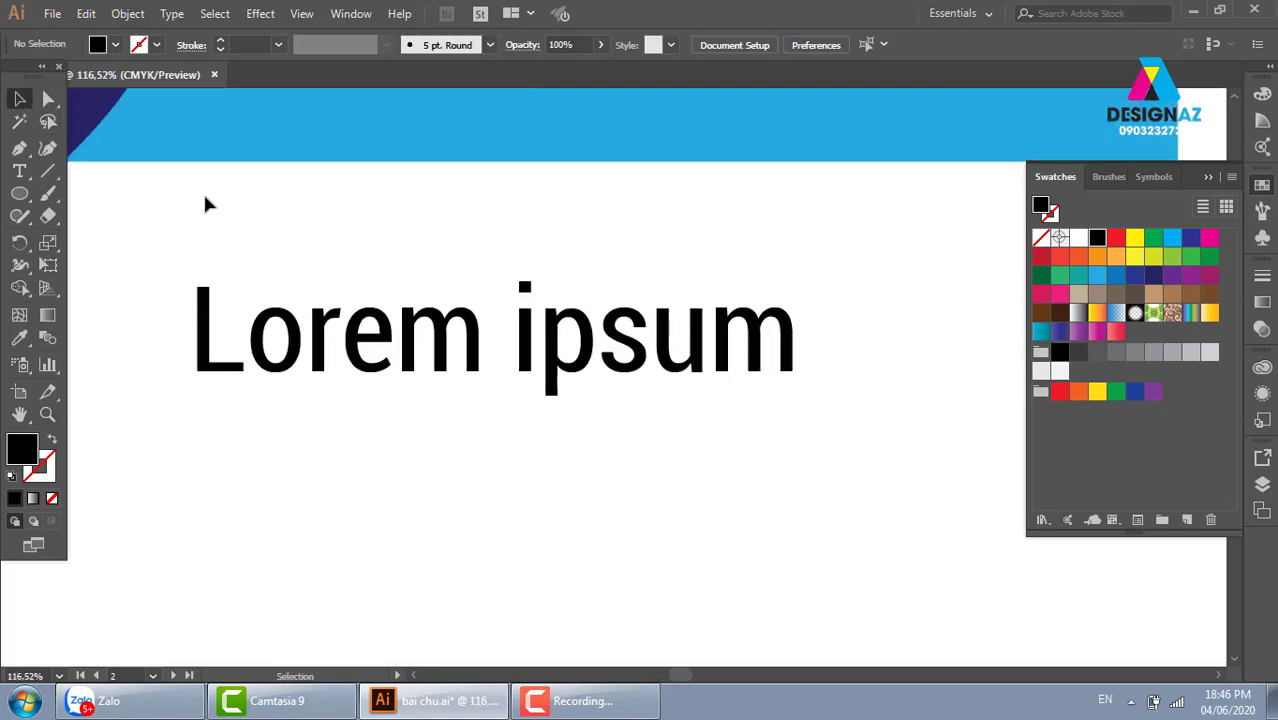
pyautogui.click(495, 343)
pyautogui.hotkey('ctrl', 'shift', 'o')
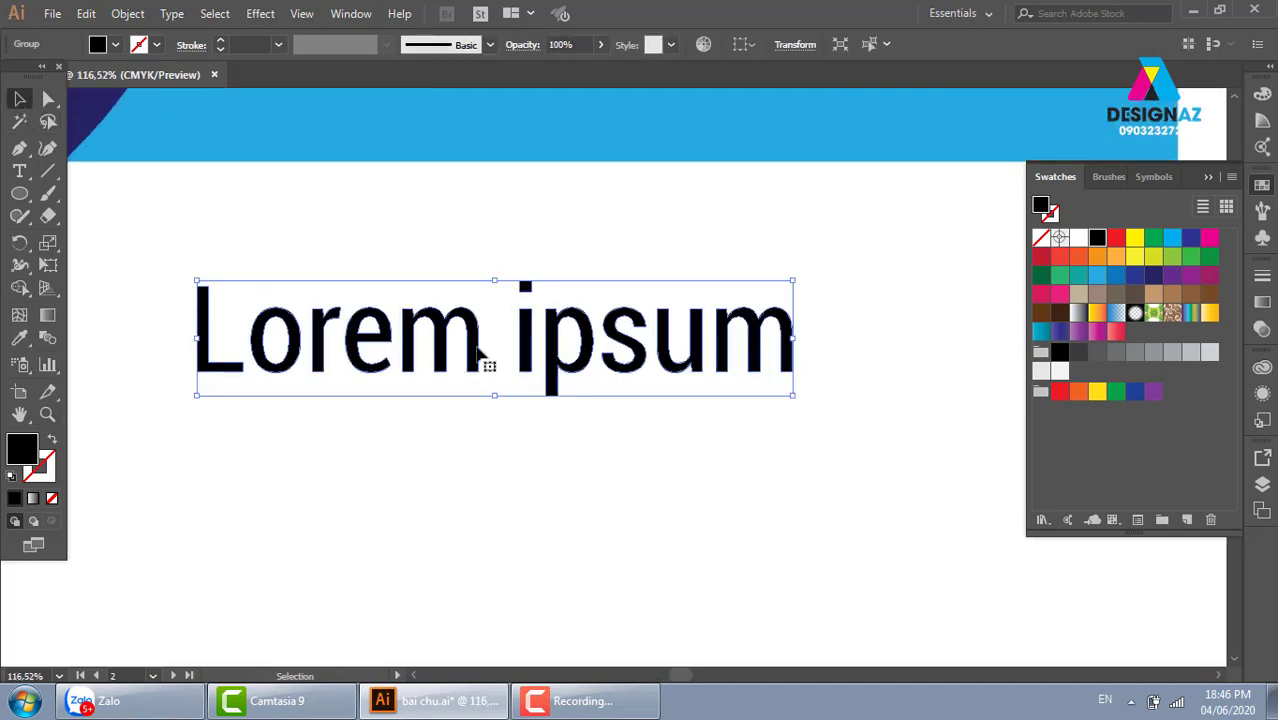
# Draw a horizontal line across the text and select both with Pathfinder shown
pyautogui.click(49, 171)
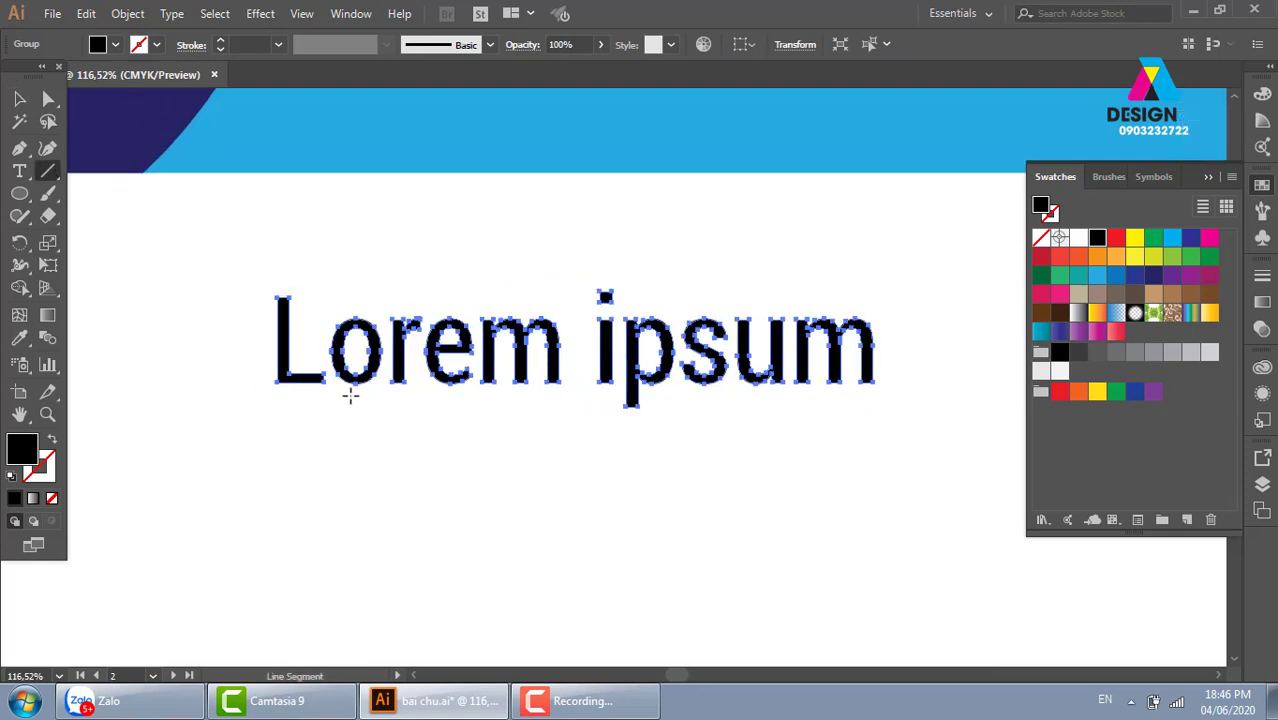
pyautogui.moveTo(241, 359)
pyautogui.mouseDown()
pyautogui.moveTo(945, 371)
pyautogui.moveTo(913, 371)
pyautogui.mouseUp()
pyautogui.click(19, 100)
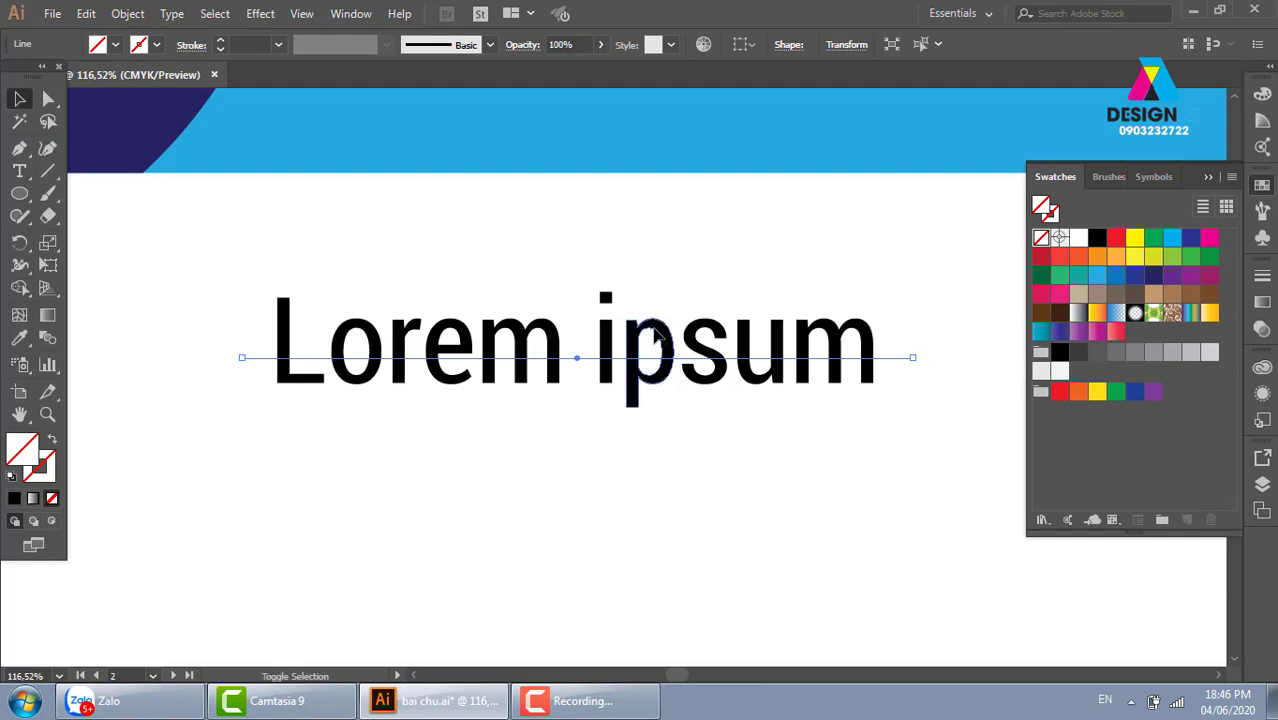
pyautogui.keyDown('shift'); pyautogui.click(656, 334); pyautogui.keyUp('shift')
pyautogui.hotkey('shift', 'F7')
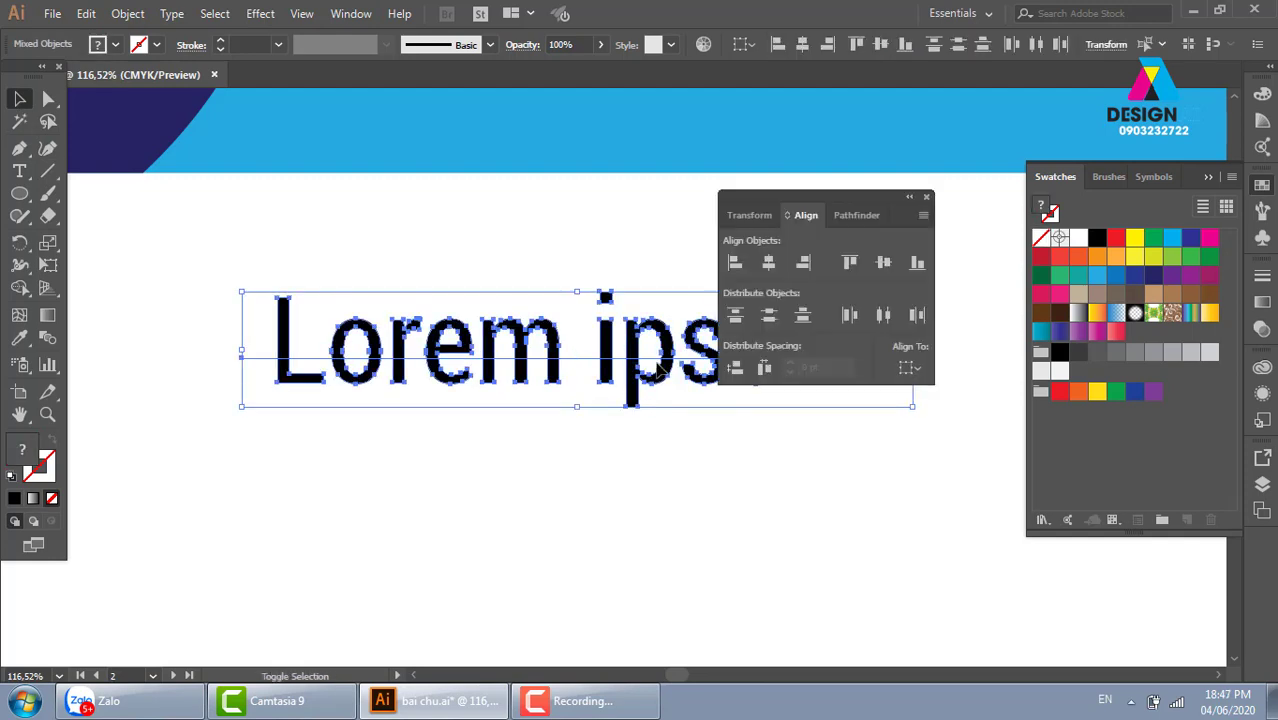
pyautogui.click(871, 216)
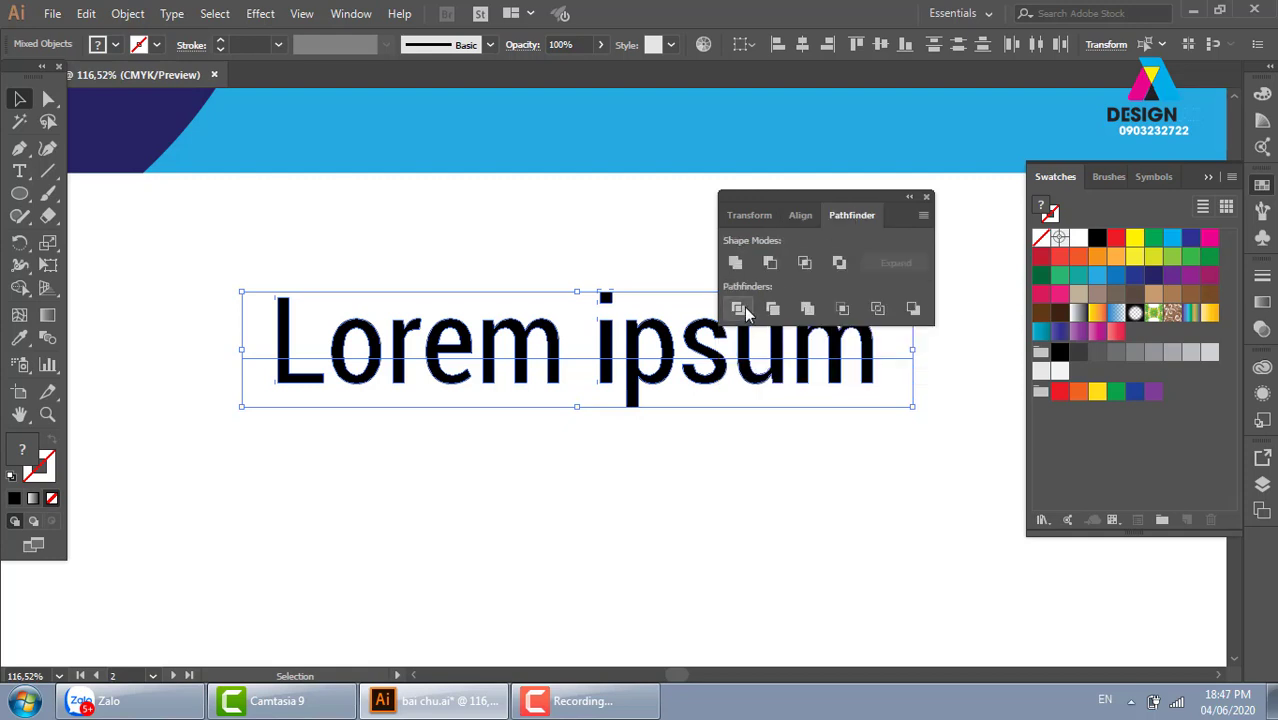
# Divide the text along the line, test ungrouping and moving a piece, then undo
pyautogui.click(738, 308)
pyautogui.click(660, 473)
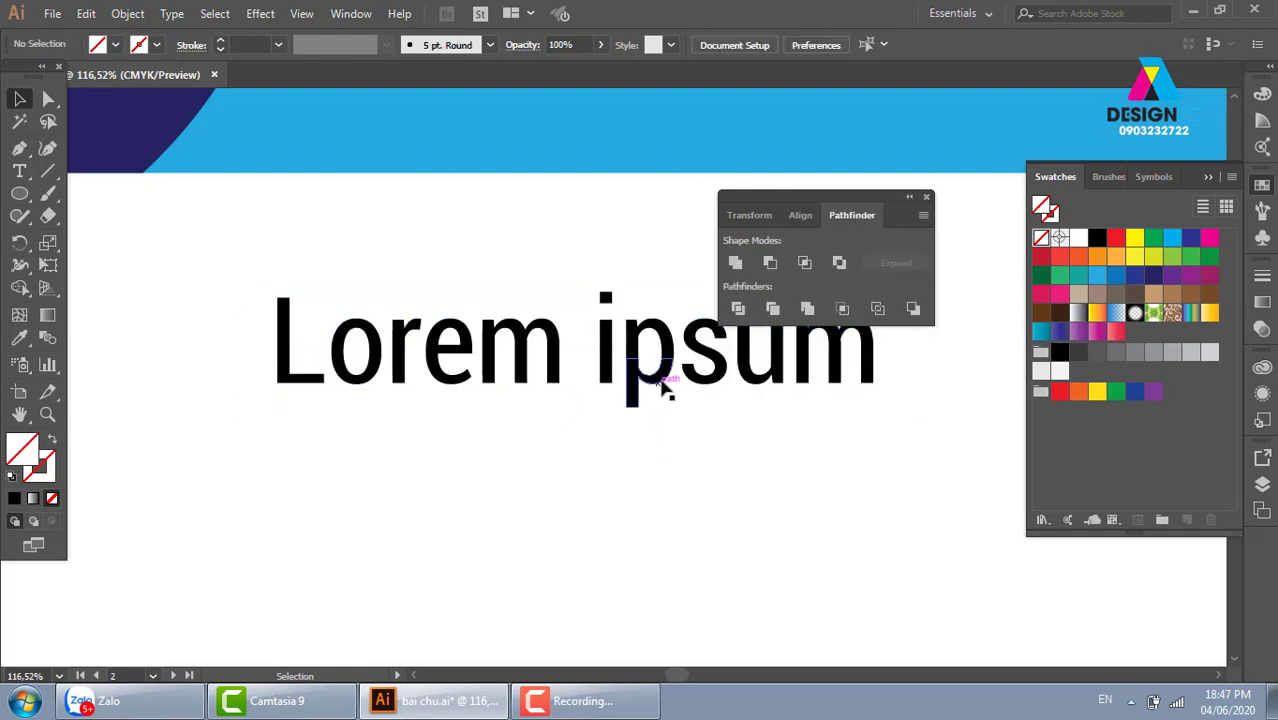
pyautogui.click(662, 380)
pyautogui.rightClick(662, 380)
pyautogui.click(728, 519)
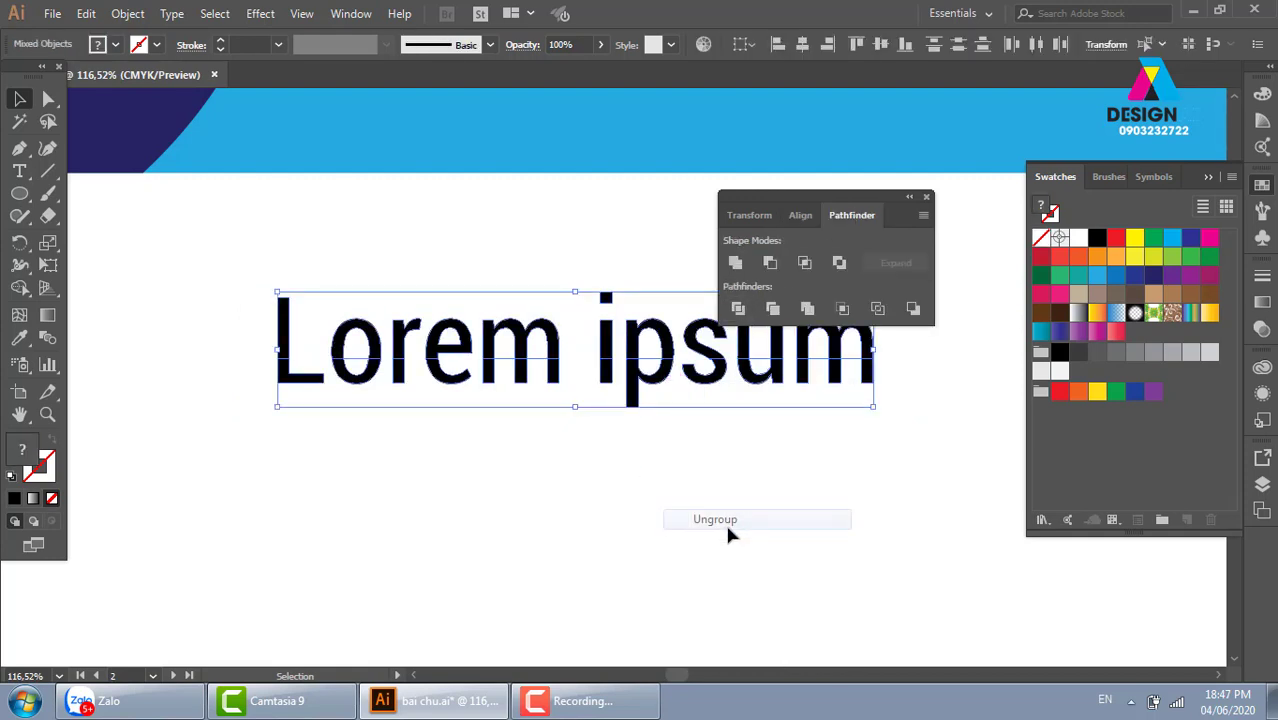
pyautogui.click(725, 521)
pyautogui.moveTo(659, 399); pyautogui.dragTo(662, 500)
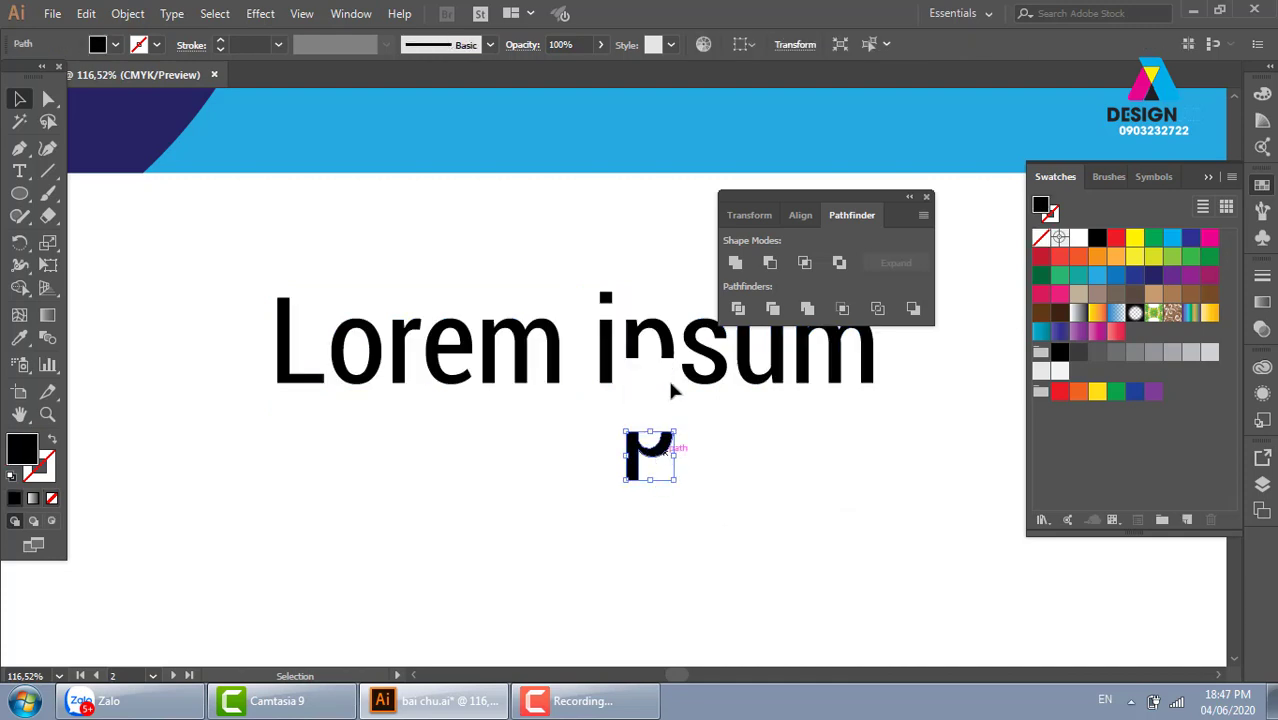
pyautogui.hotkey('ctrl', 'z')
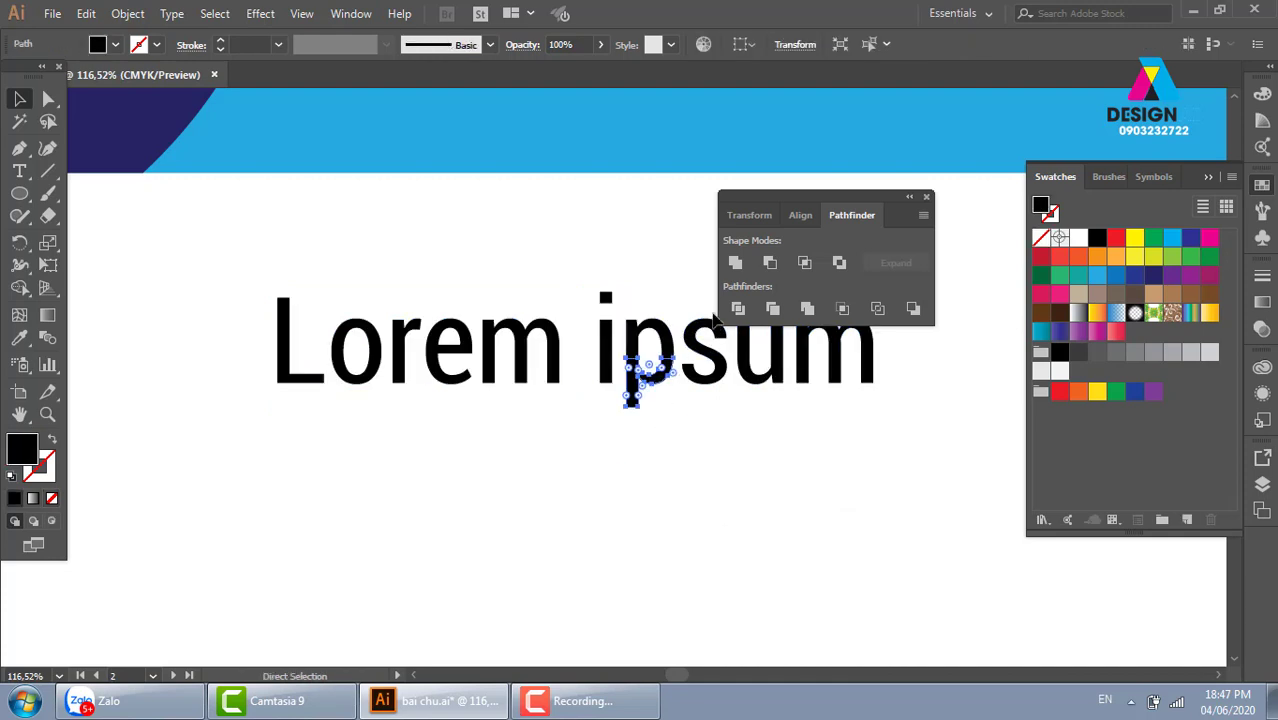
pyautogui.hotkey('ctrl', 'z')
# Try subtracting a green rectangle from the text's lower half with Minus Front, then undo
pyautogui.click(781, 459)
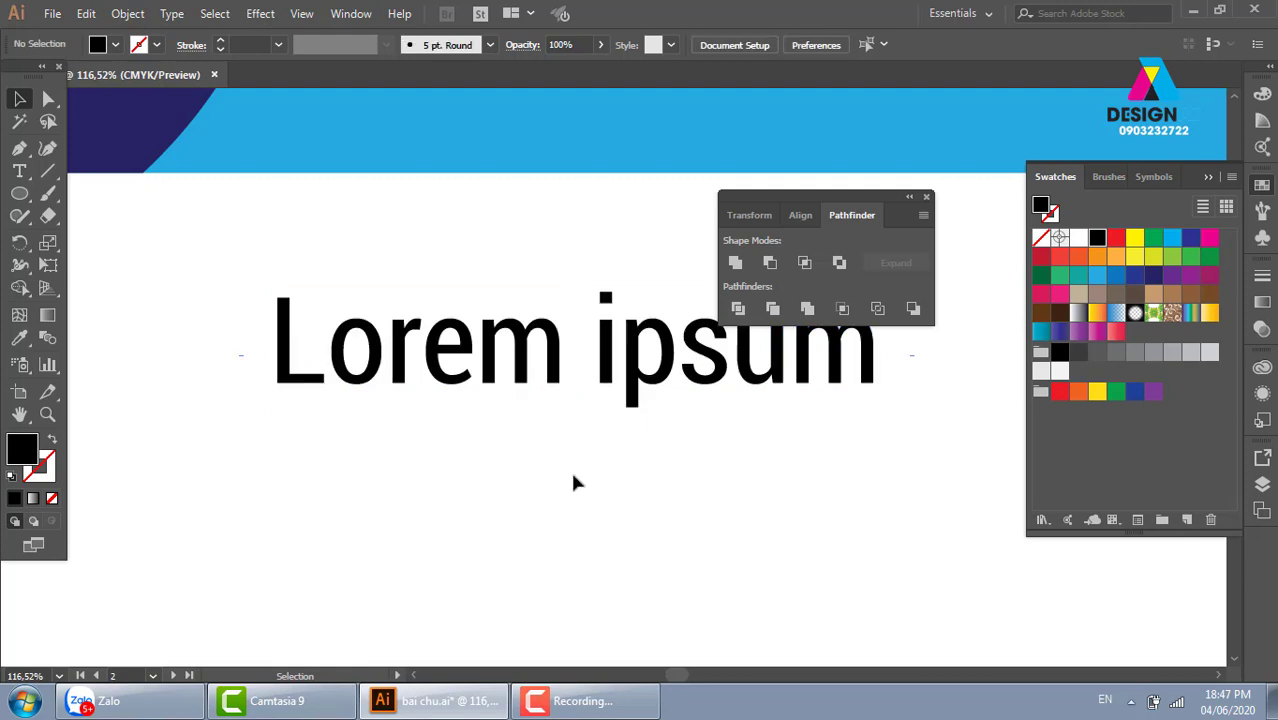
pyautogui.click(20, 193)
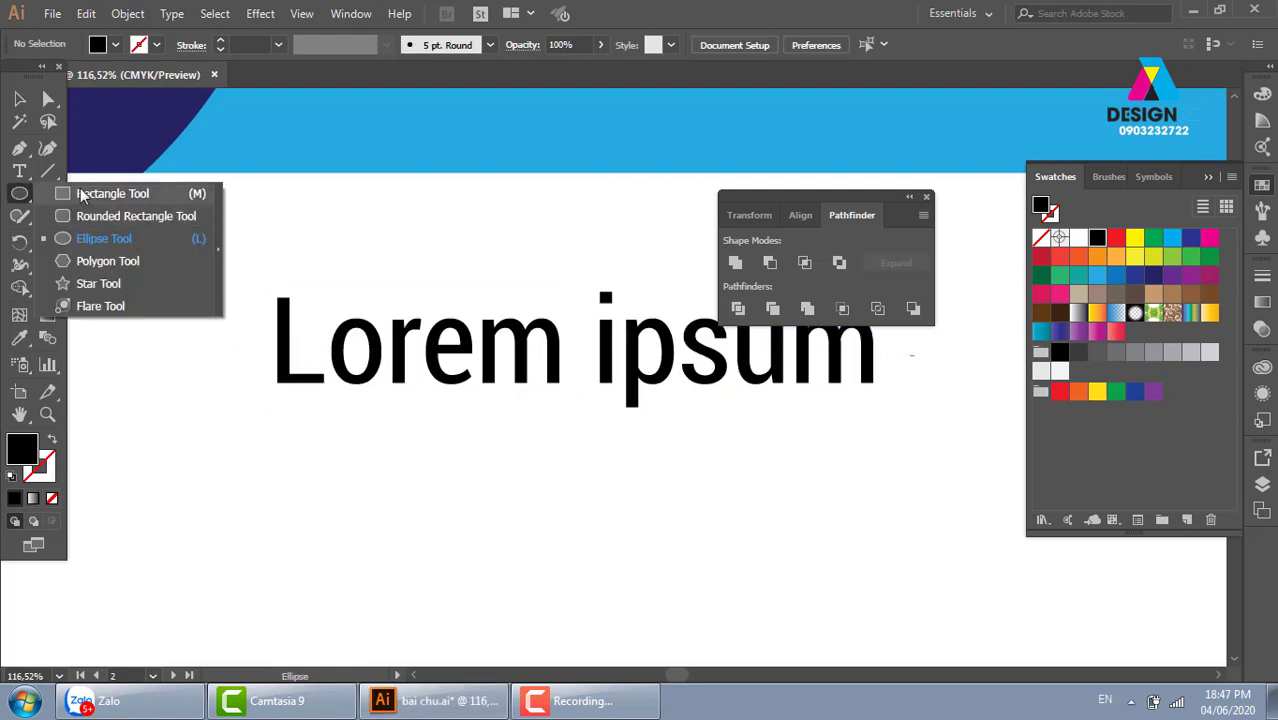
pyautogui.click(110, 193)
pyautogui.moveTo(208, 452)
pyautogui.mouseDown()
pyautogui.moveTo(930, 368)
pyautogui.moveTo(934, 356)
pyautogui.moveTo(884, 380)
pyautogui.mouseUp()
pyautogui.press('v')
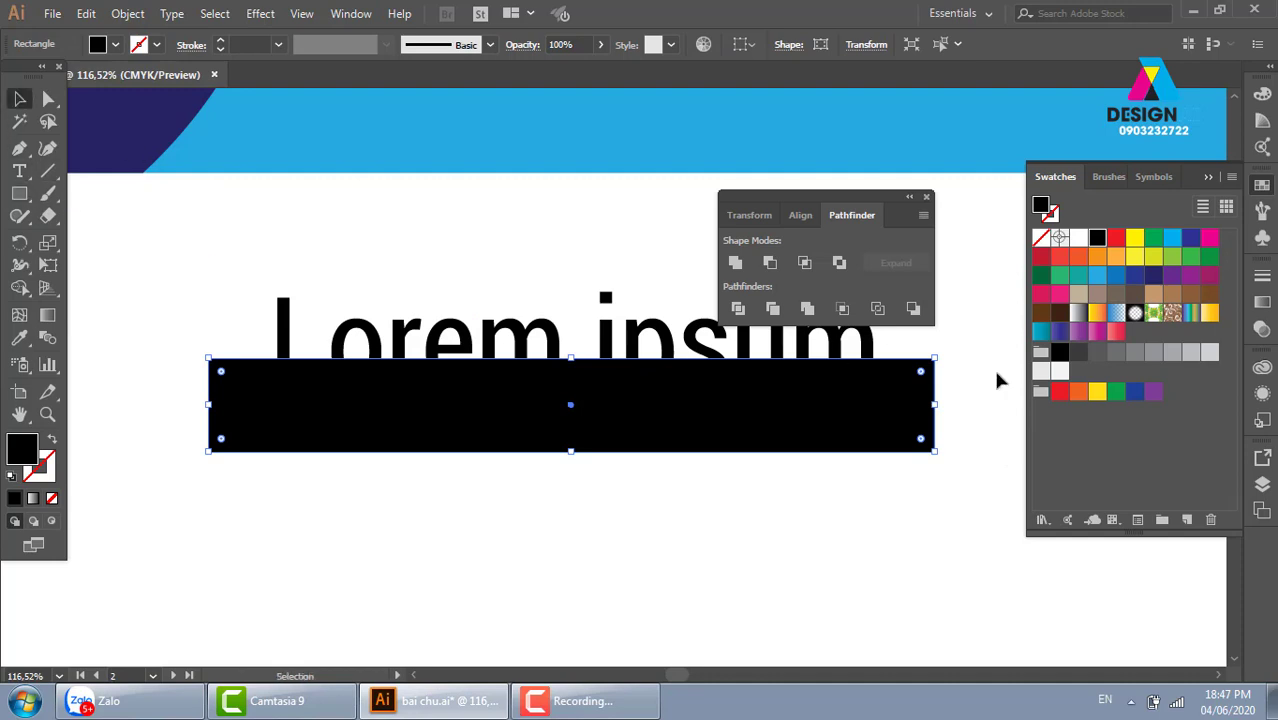
pyautogui.click(1172, 256)
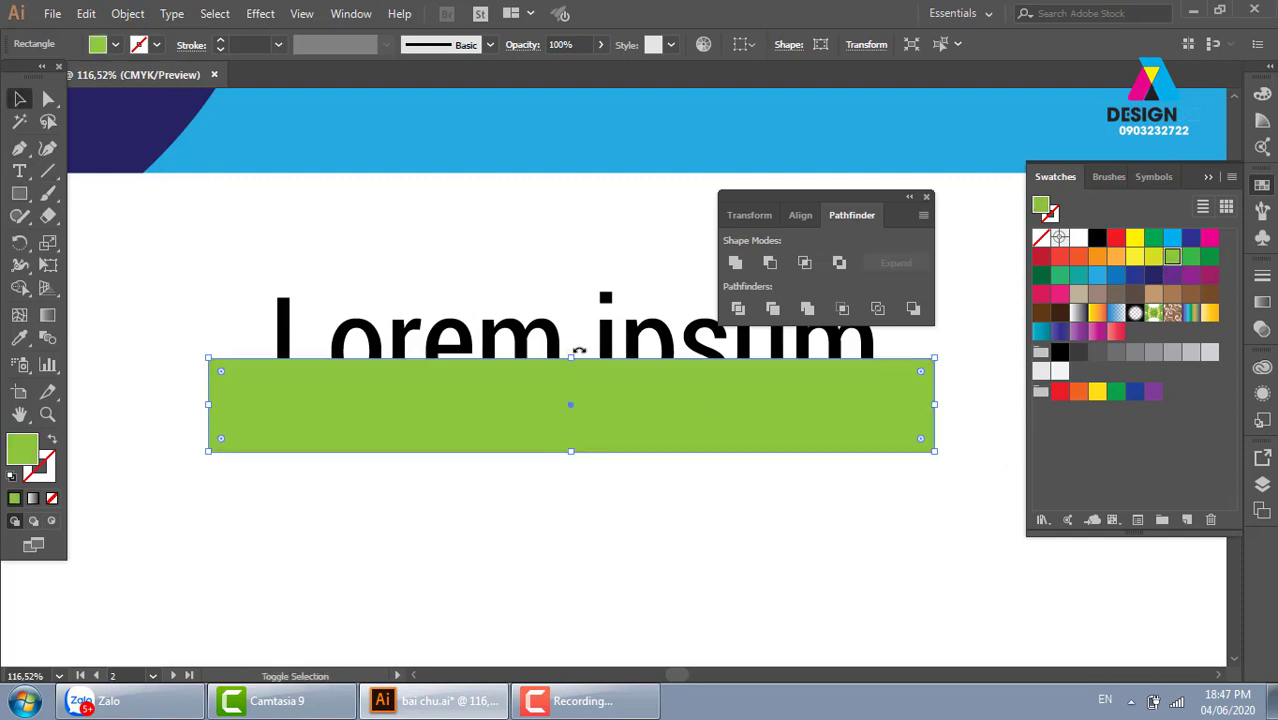
pyautogui.keyDown('shift'); pyautogui.click(551, 343); pyautogui.keyUp('shift')
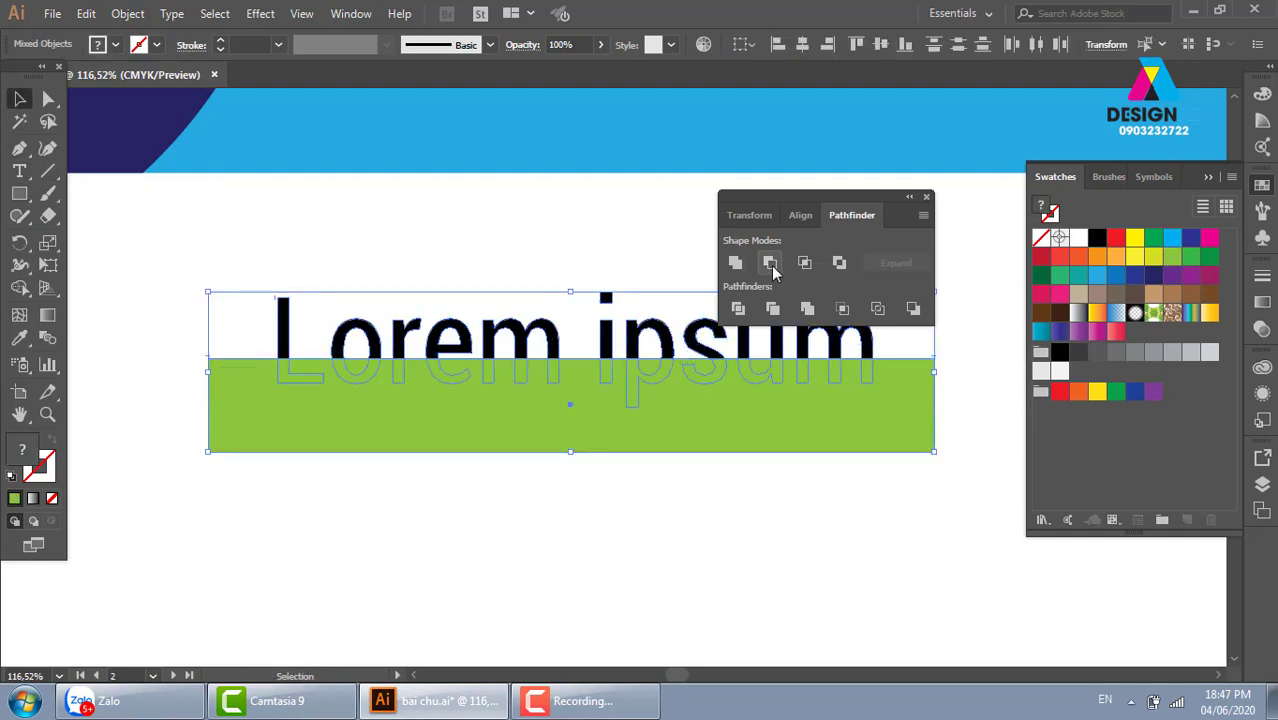
pyautogui.click(771, 266)
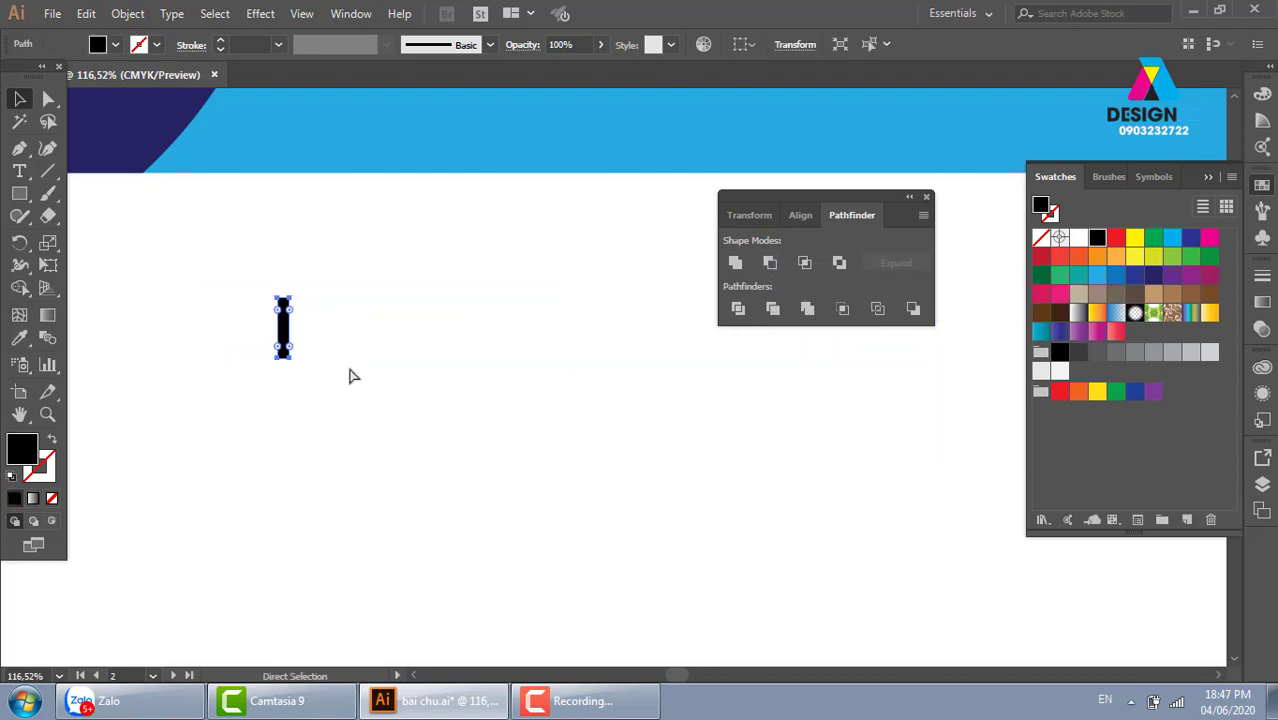
pyautogui.hotkey('ctrl', 'z')
# Delete the green rectangle
pyautogui.click(604, 543)
pyautogui.click(702, 444)
pyautogui.press('Delete')
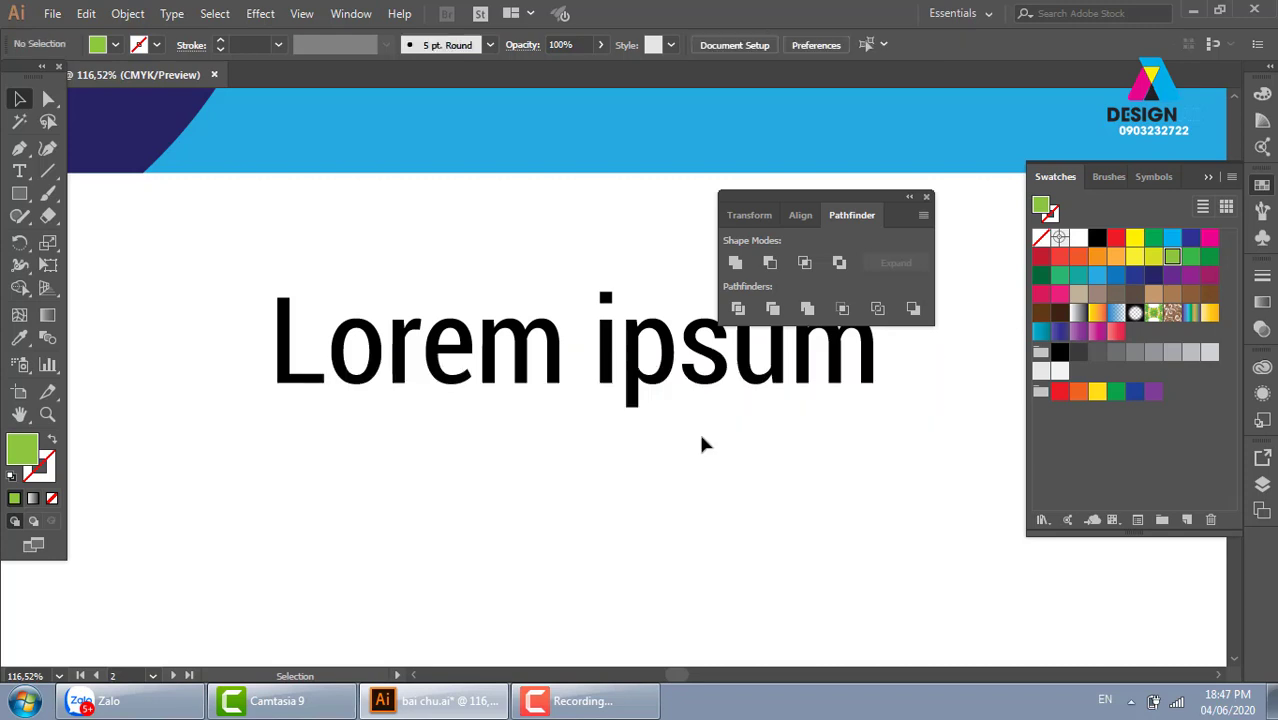
pyautogui.click(48, 171)
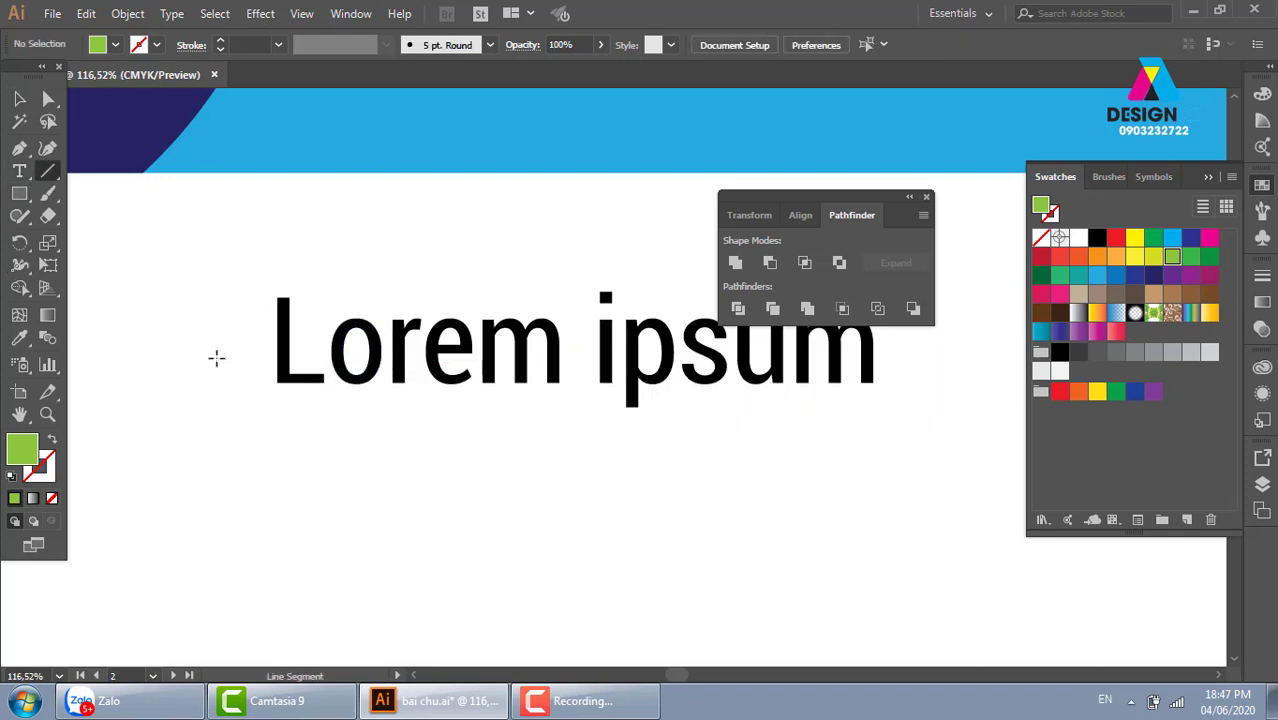
# Draw a line across the text and delete the letters' lower parts with Shape Builder
pyautogui.moveTo(235, 348); pyautogui.dragTo(919, 381)
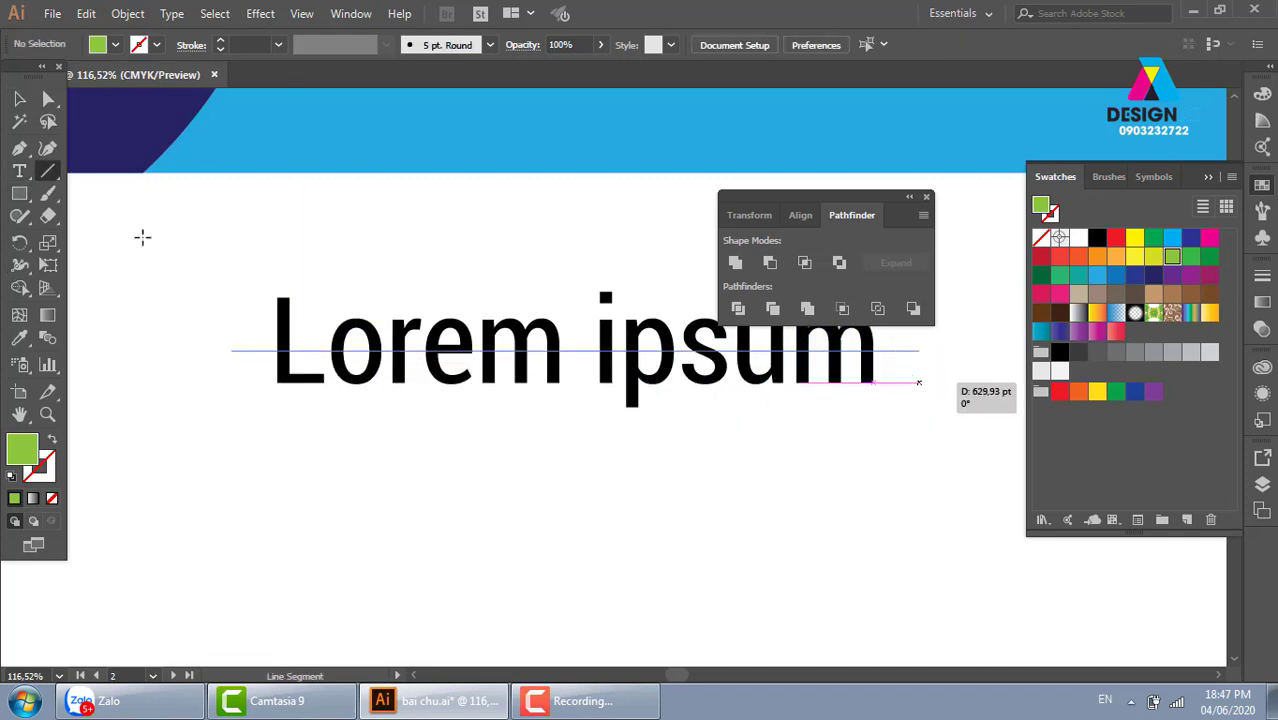
pyautogui.press('v')
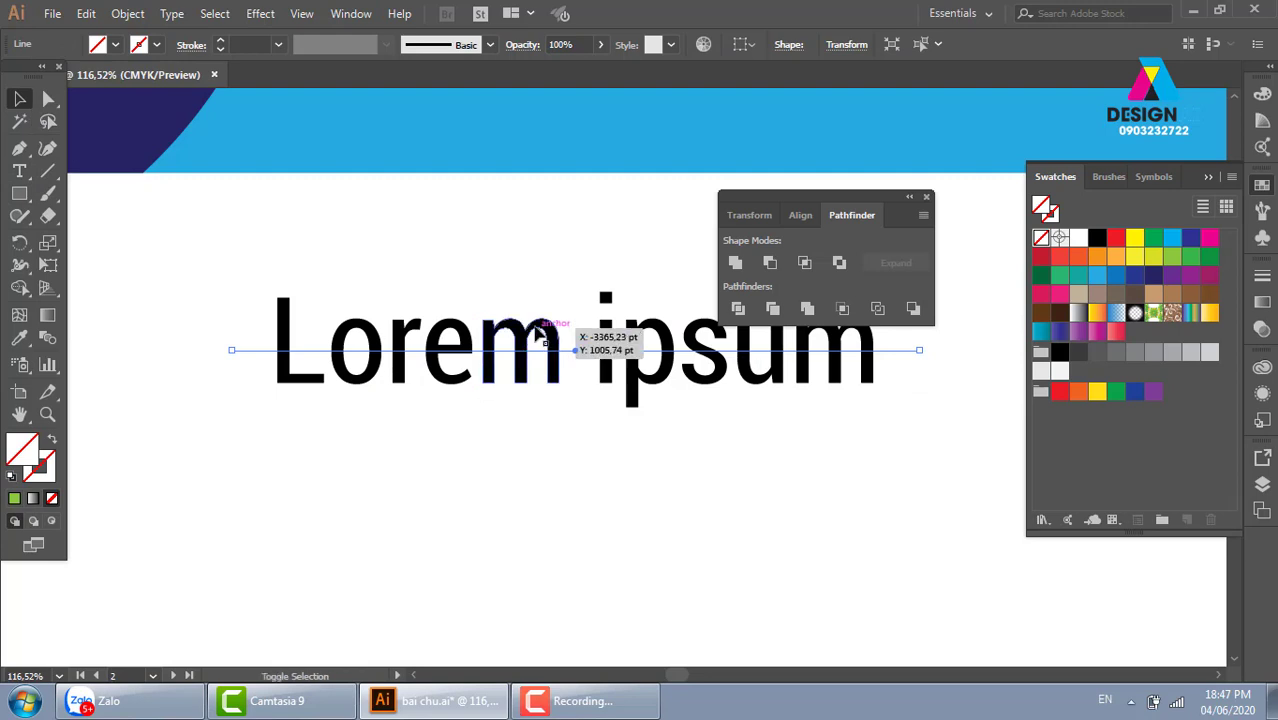
pyautogui.keyDown('shift'); pyautogui.click(537, 333); pyautogui.keyUp('shift')
pyautogui.click(19, 287)
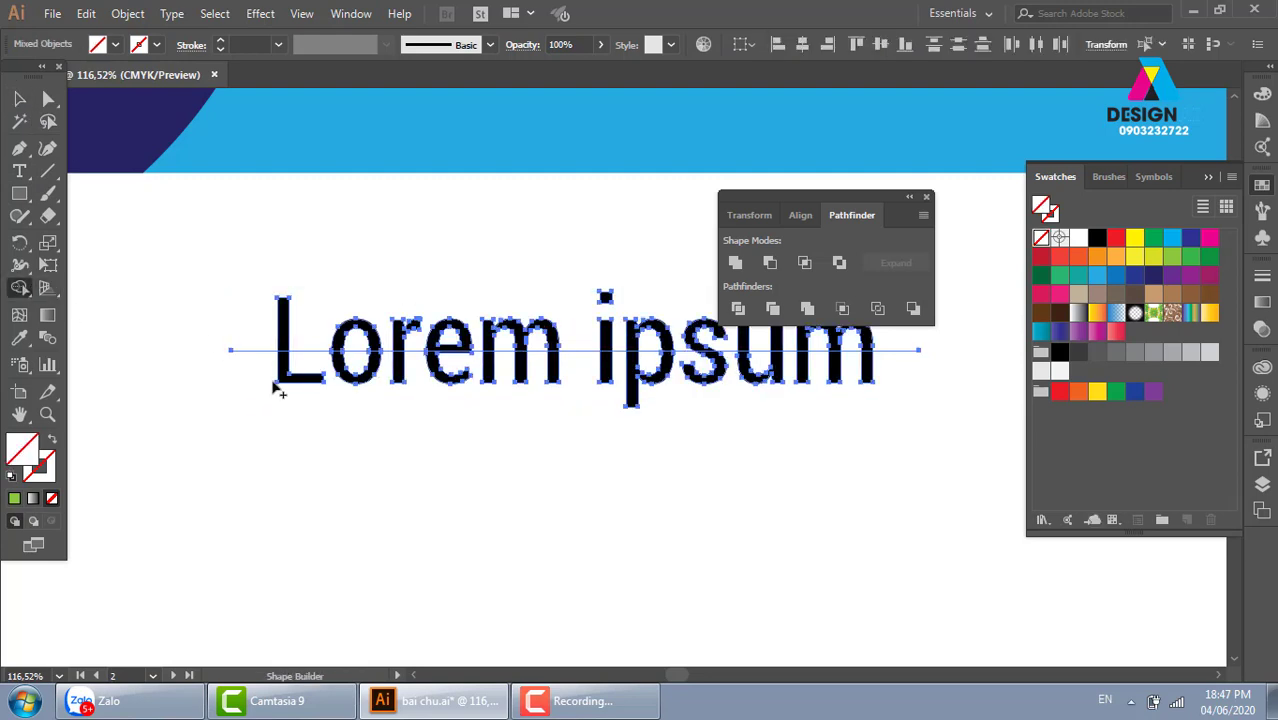
pyautogui.moveTo(302, 372); pyautogui.dragTo(905, 368)
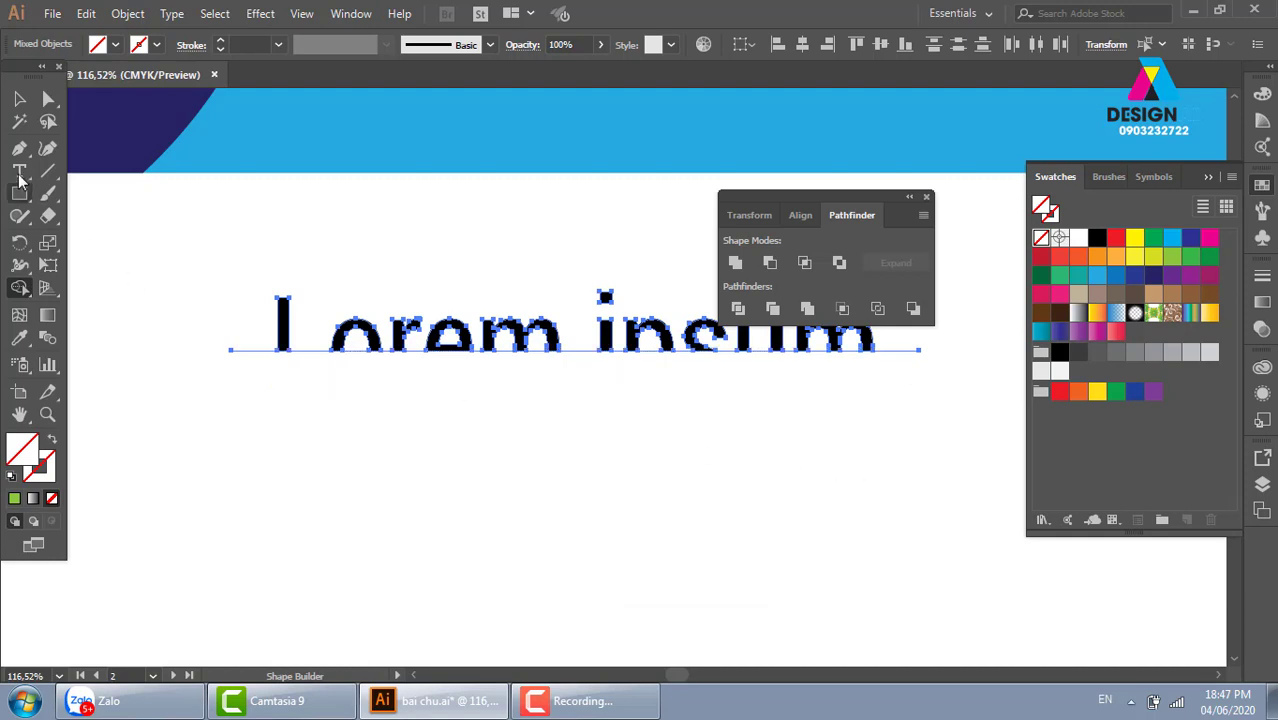
pyautogui.click(19, 98)
# Move the cutting line down below the letters and zoom out
pyautogui.click(224, 414)
pyautogui.click(265, 350)
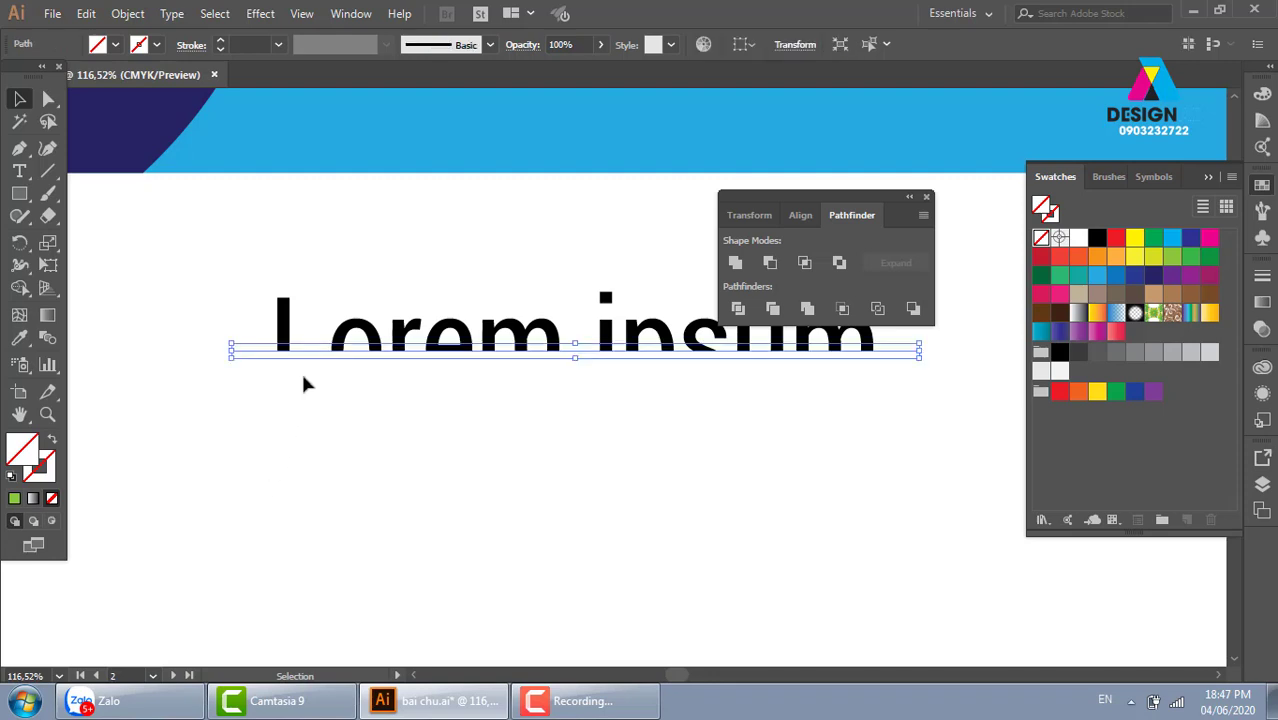
pyautogui.moveTo(276, 351); pyautogui.dragTo(278, 428)
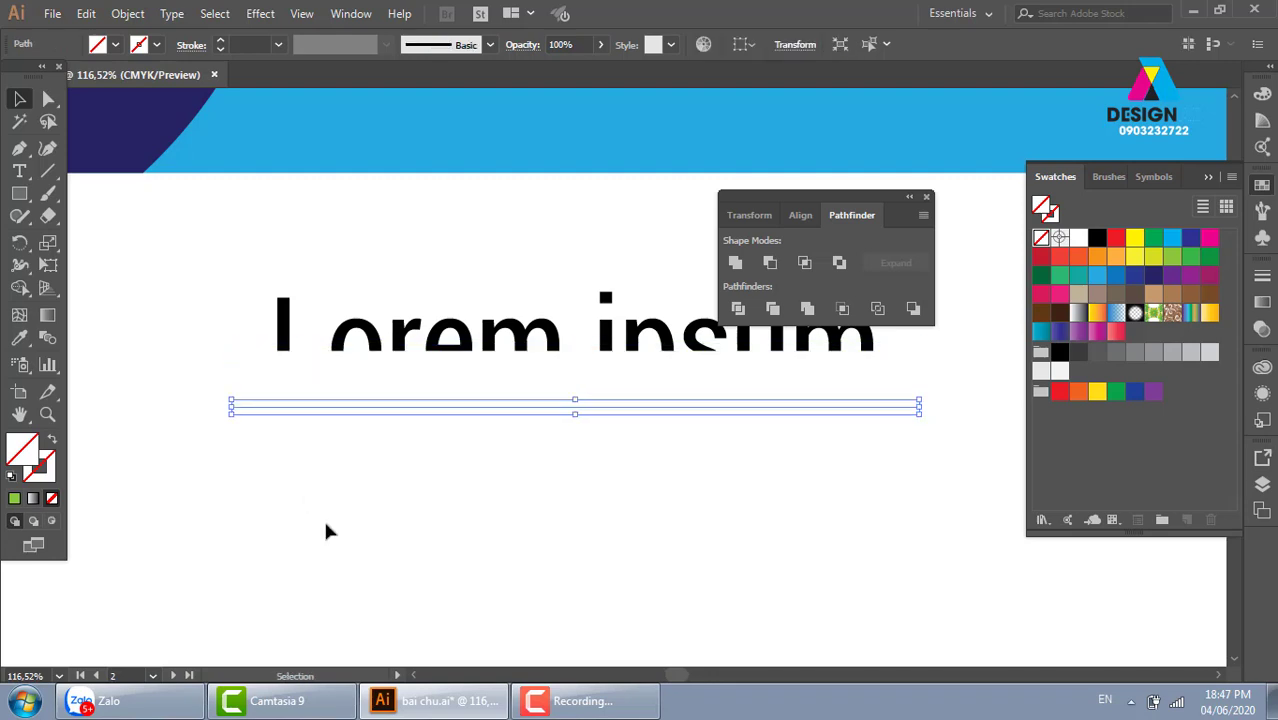
pyautogui.click(328, 530)
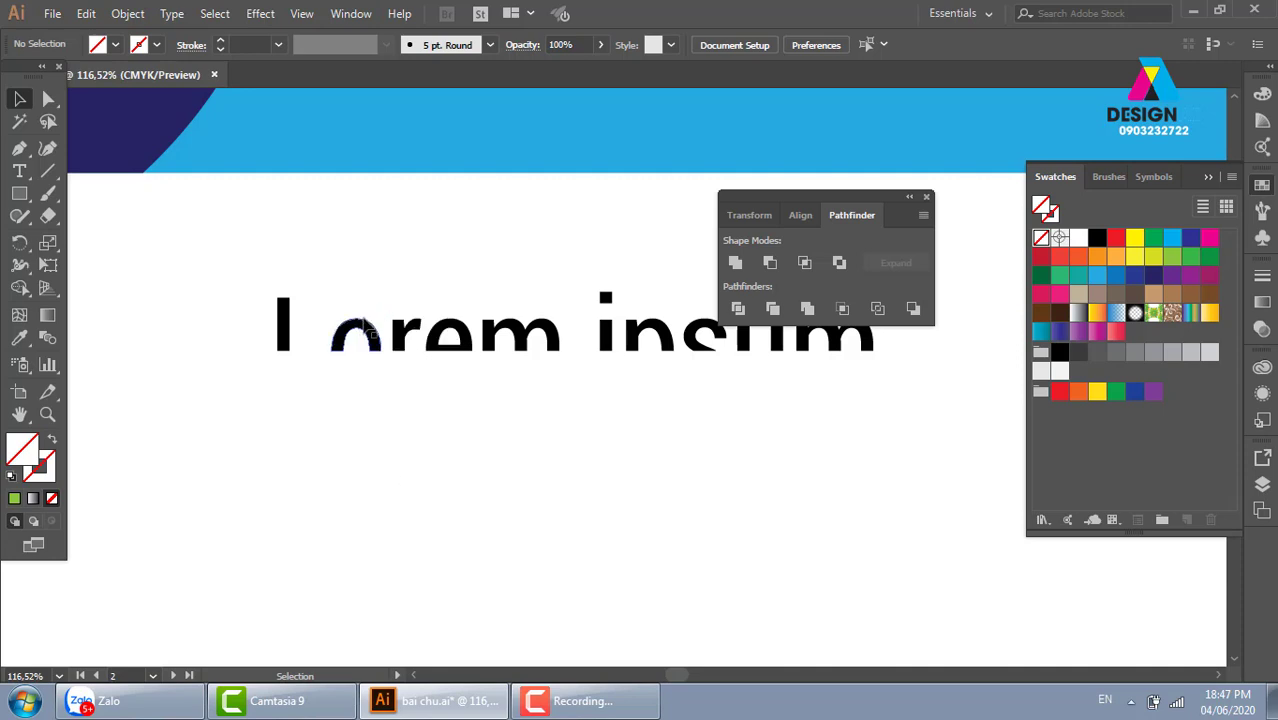
pyautogui.hotkey('ctrl', '-')
pyautogui.hotkey('ctrl', '-')
pyautogui.hotkey('ctrl', '-')
# Delete the Lorem ipsum text and draw a large circle below the banner
pyautogui.moveTo(415, 424); pyautogui.dragTo(742, 366)
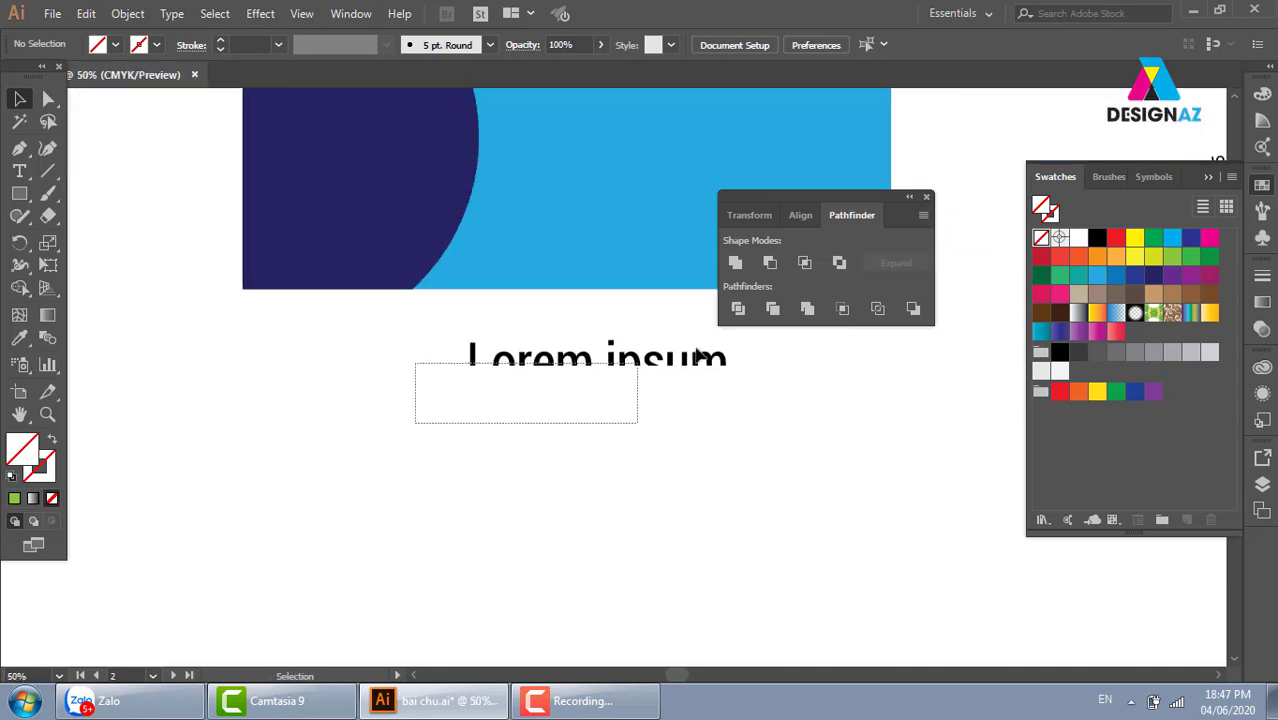
pyautogui.press('Delete')
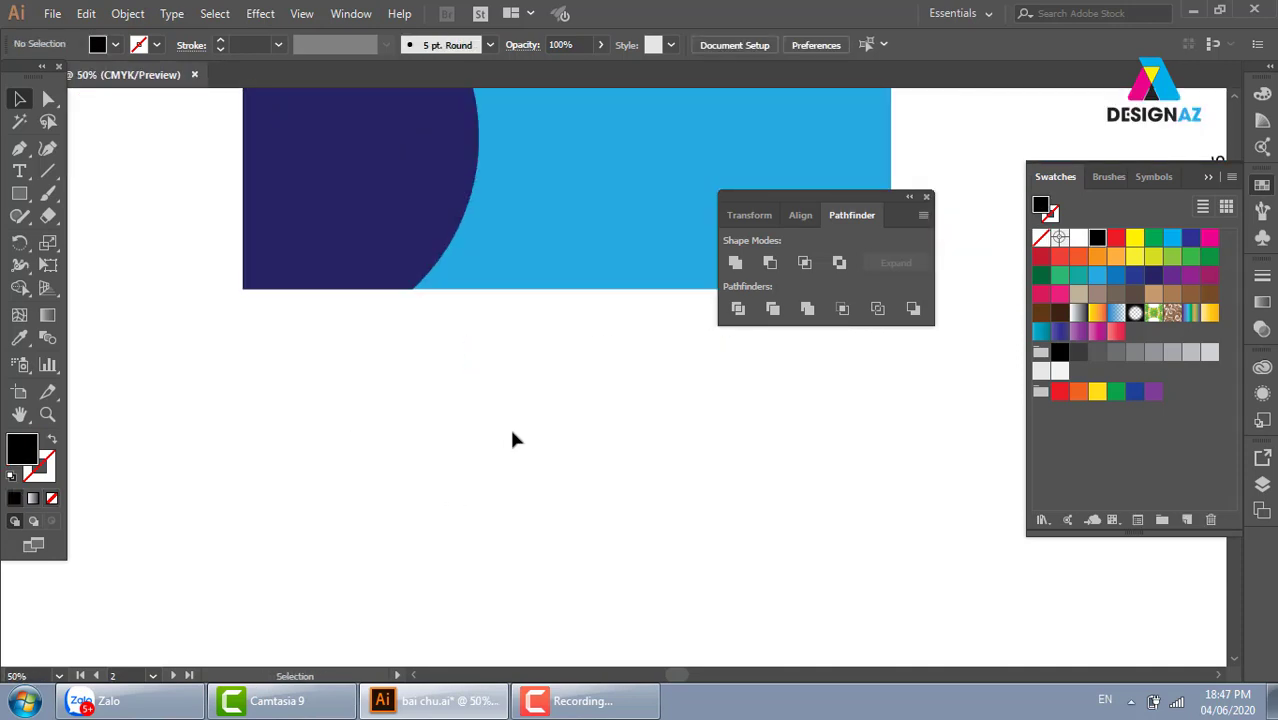
pyautogui.click(19, 193)
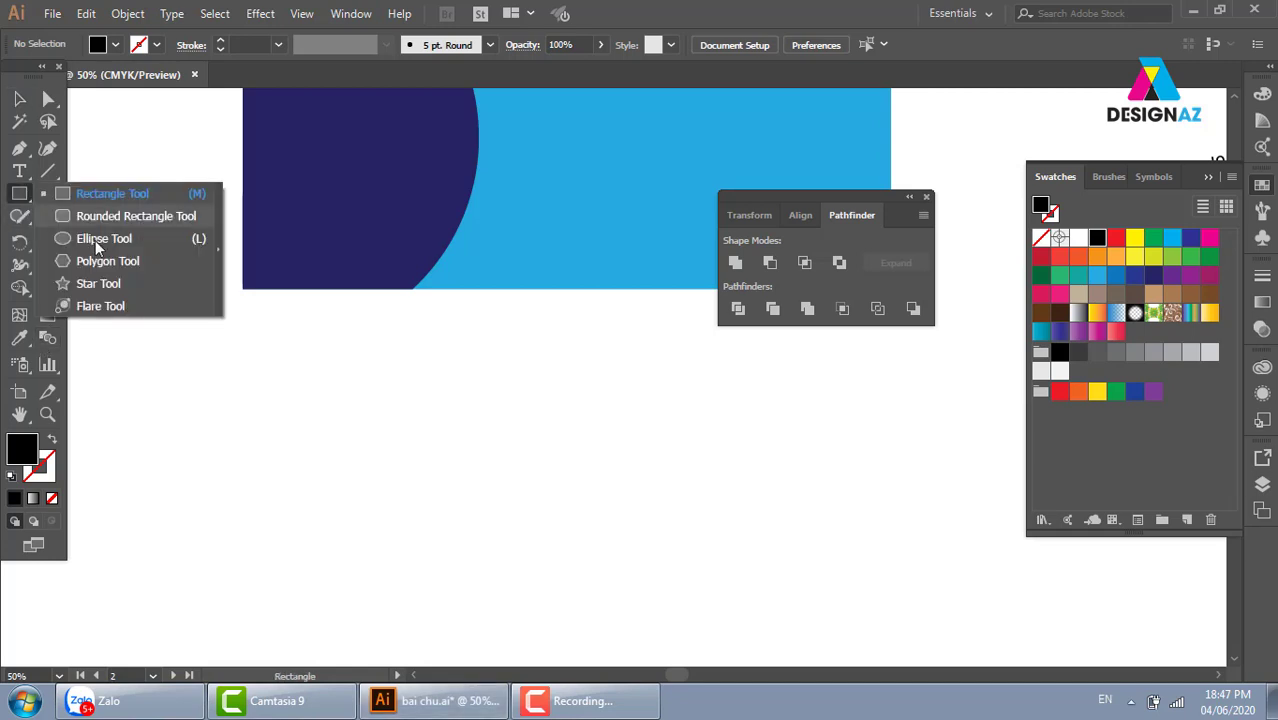
pyautogui.click(85, 244)
pyautogui.moveTo(253, 333)
pyautogui.mouseDown()
pyautogui.moveTo(559, 540)
pyautogui.moveTo(585, 522)
pyautogui.mouseUp()
pyautogui.scroll(-2, 645, 377)
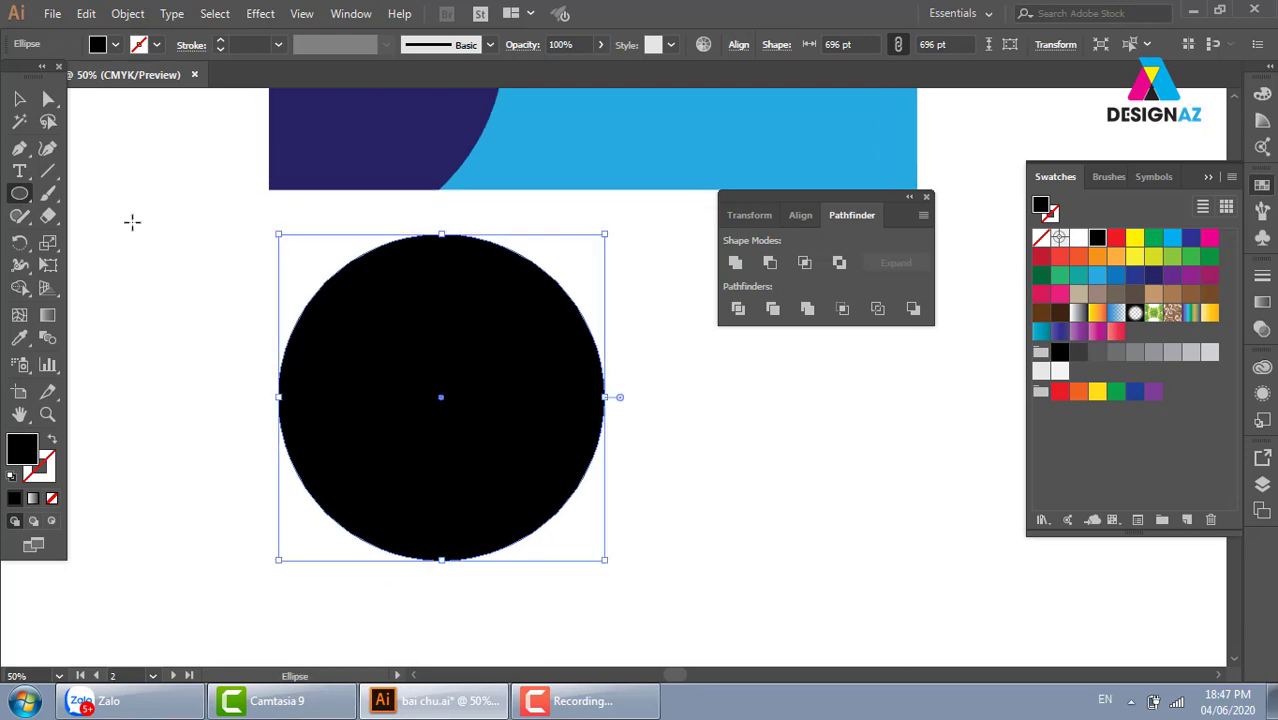
# Cut a smaller red copy of the circle out of it, leaving a thick ring
pyautogui.click(19, 98)
pyautogui.press('a')
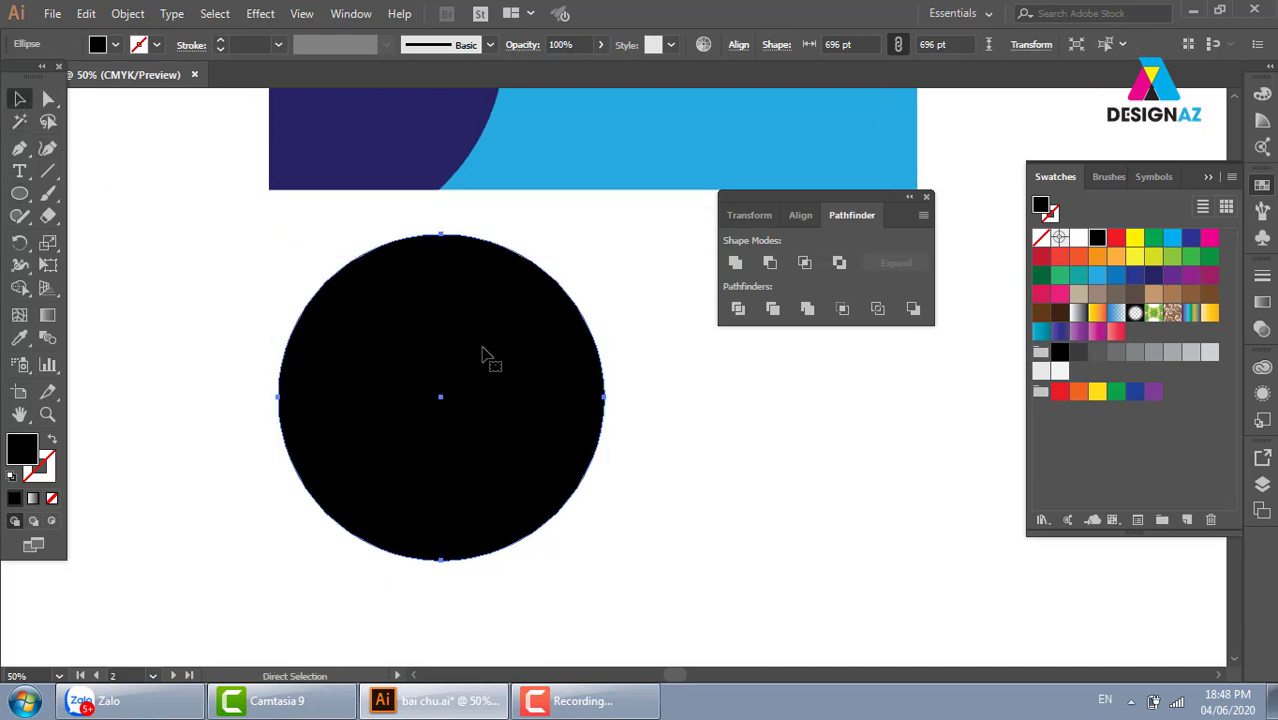
pyautogui.moveTo(604, 236); pyautogui.dragTo(594, 246)
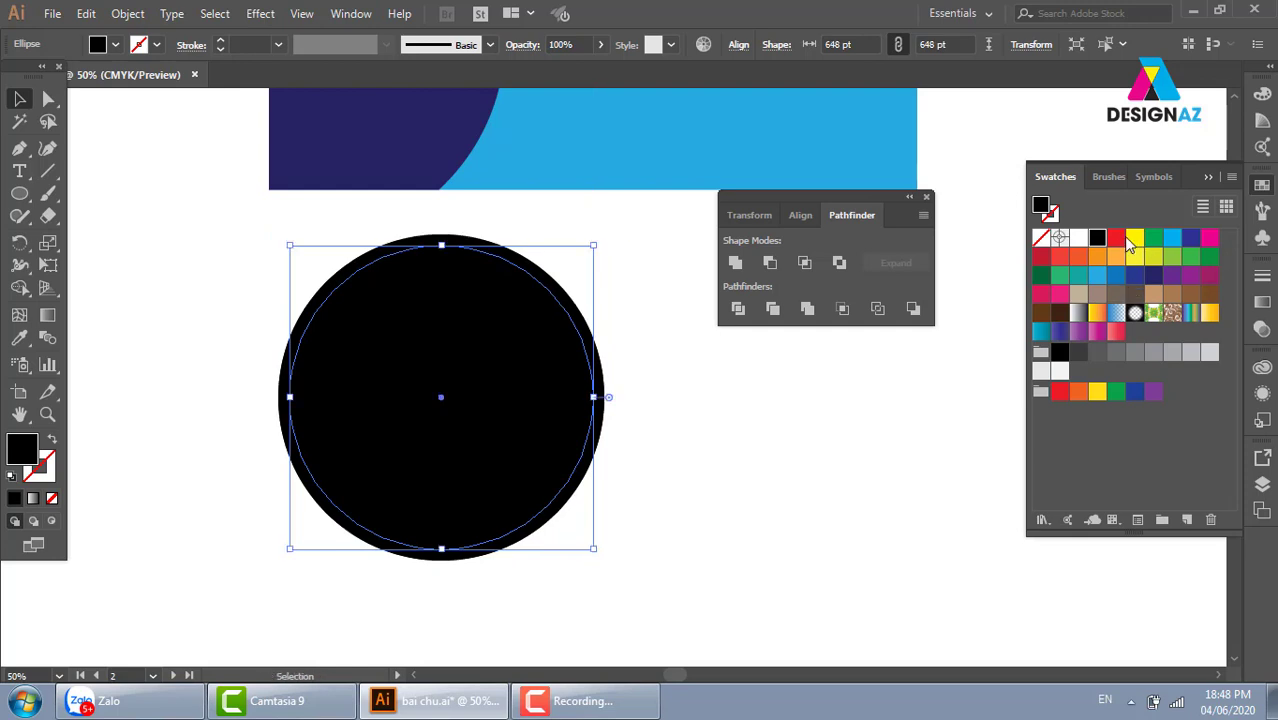
pyautogui.click(1117, 238)
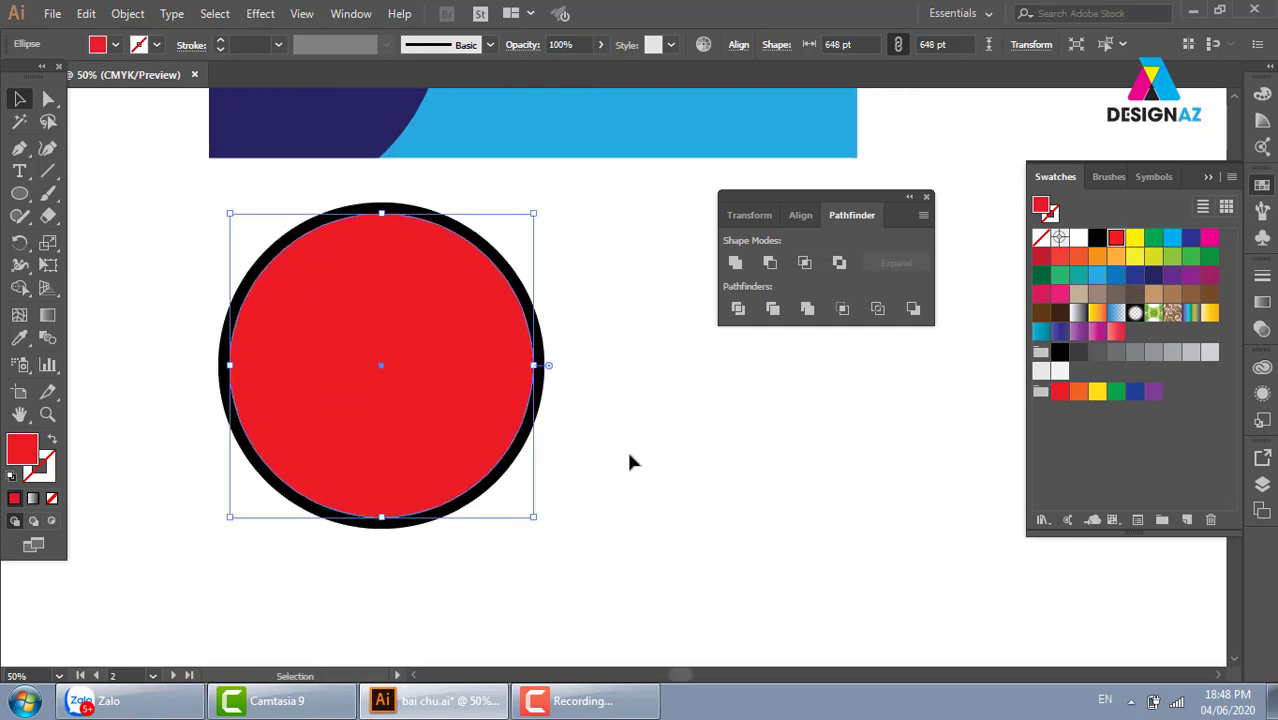
pyautogui.moveTo(614, 258); pyautogui.dragTo(370, 412)
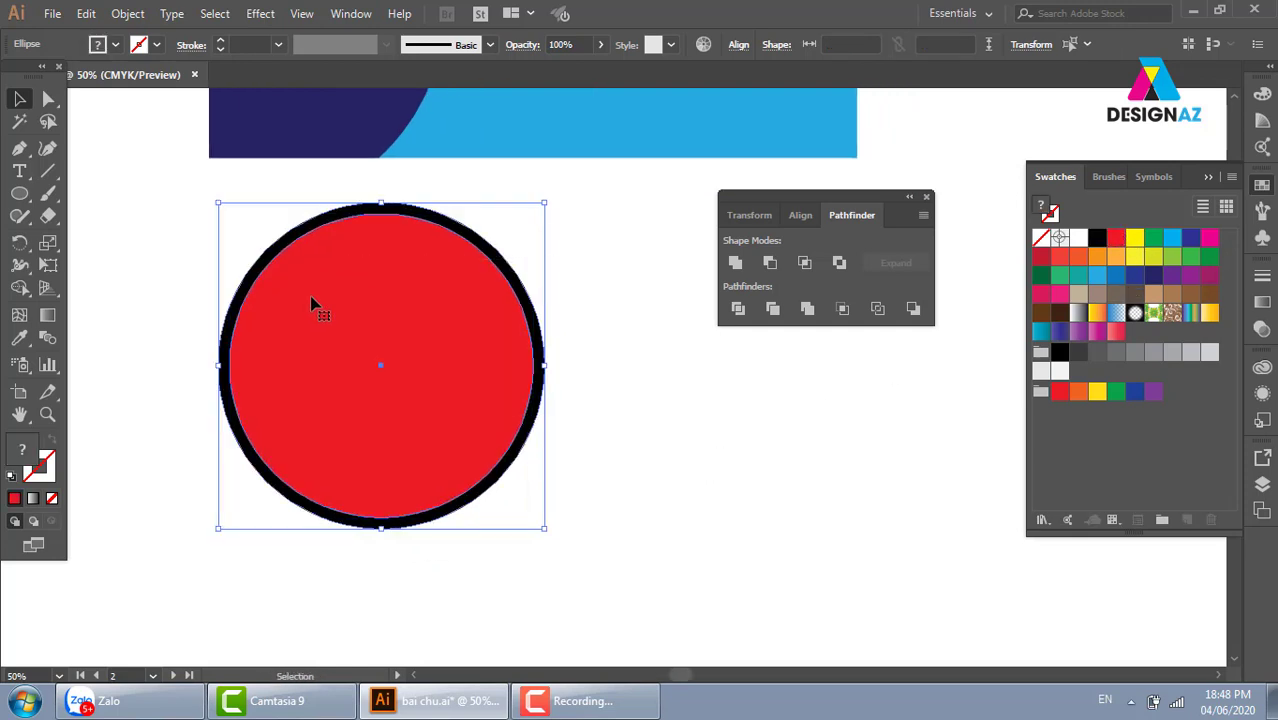
pyautogui.click(21, 288)
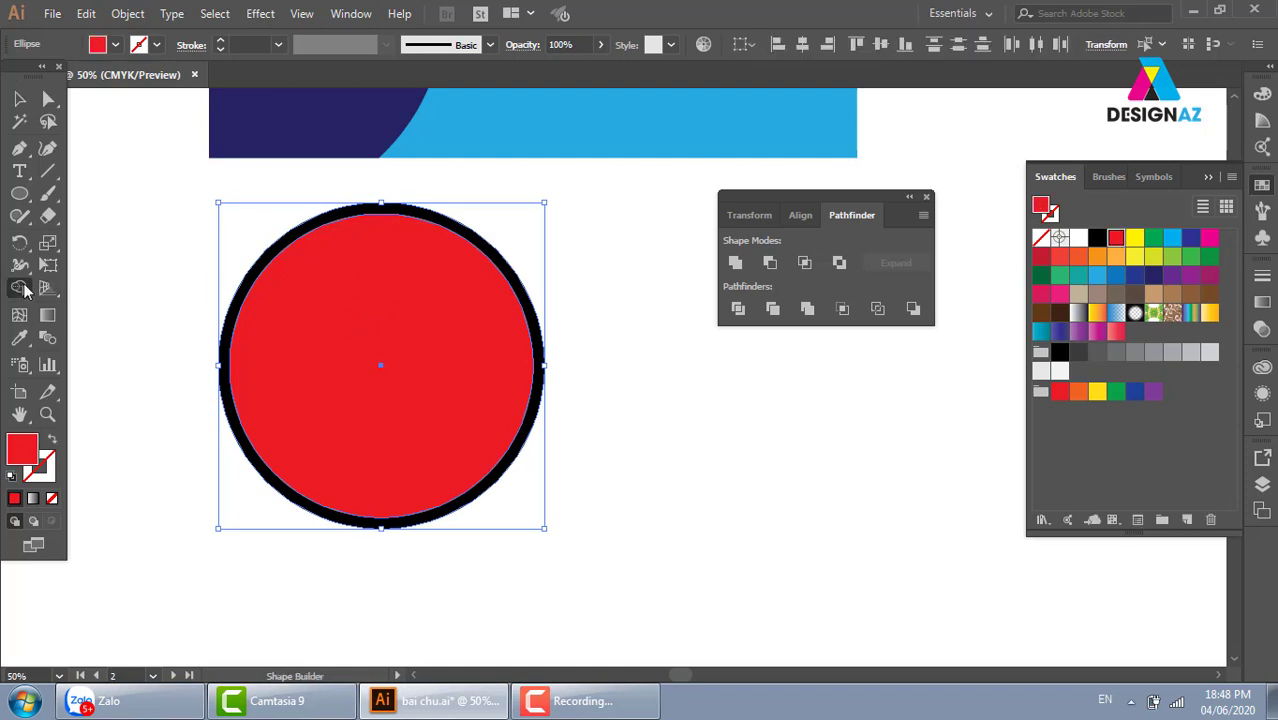
pyautogui.click(378, 316)
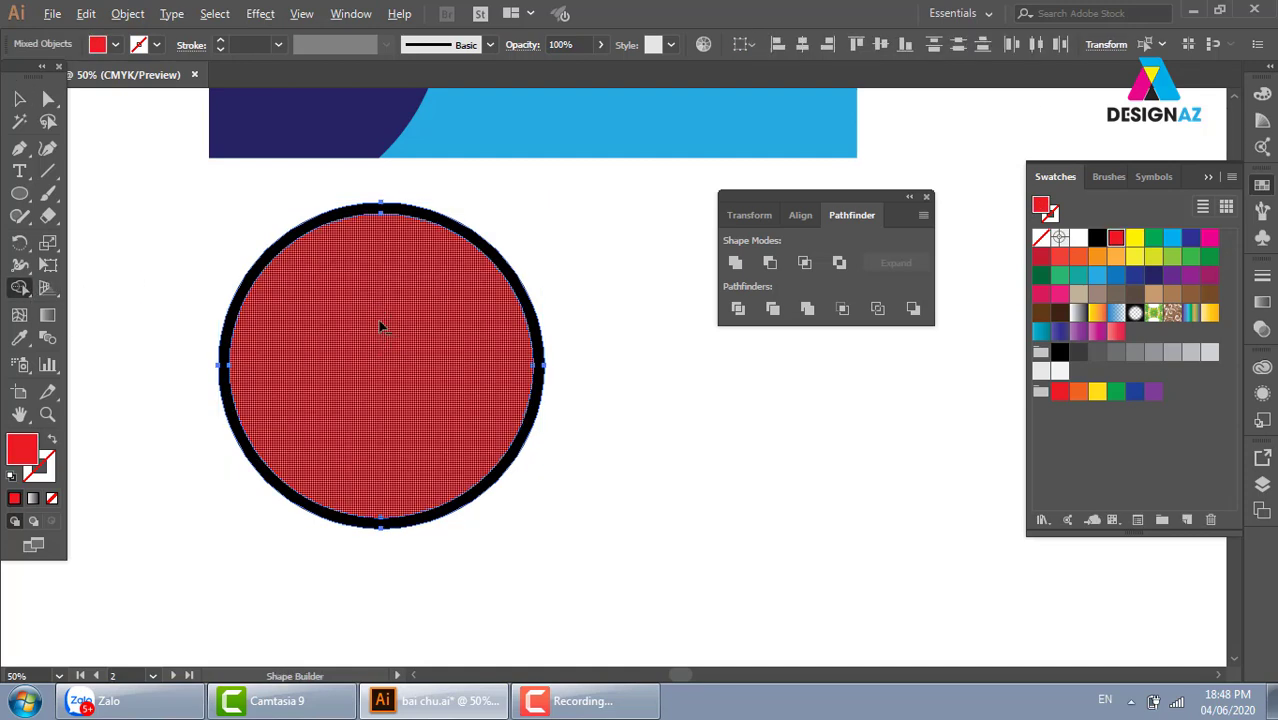
pyautogui.keyDown('alt'); pyautogui.click(380, 326); pyautogui.keyUp('alt')
# Colour the ring light blue
pyautogui.click(19, 98)
pyautogui.click(535, 340)
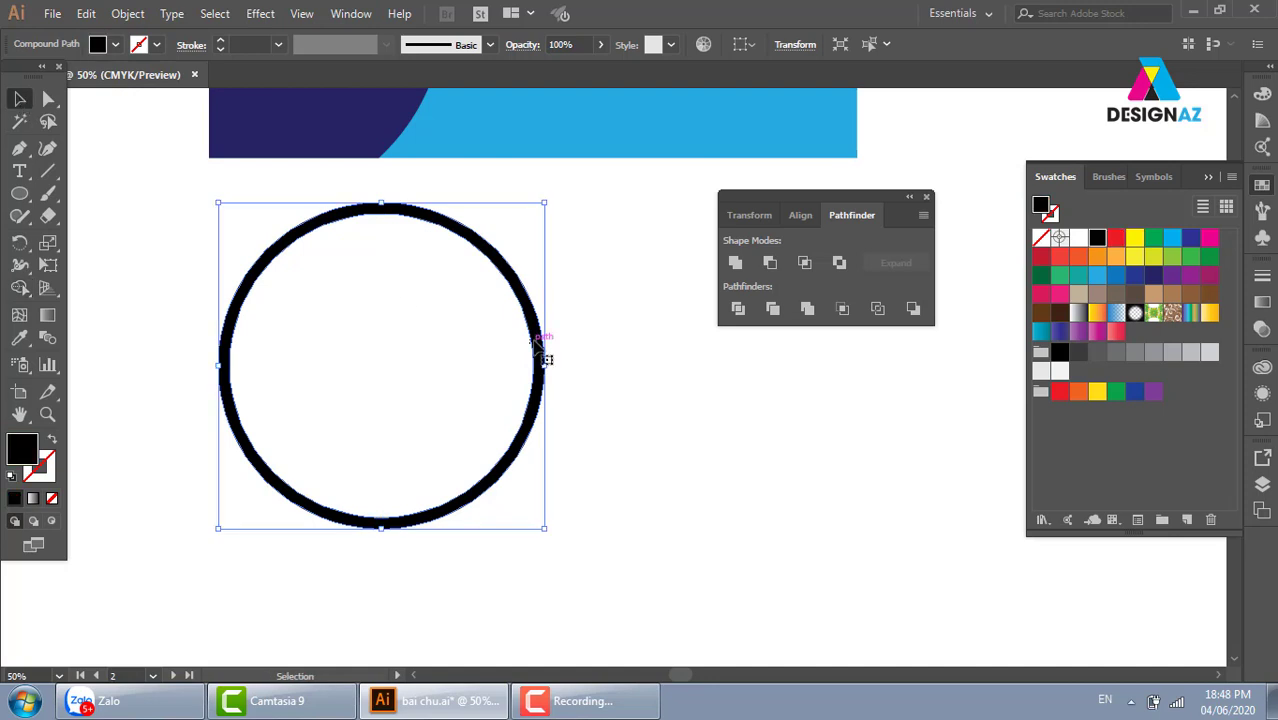
pyautogui.click(1099, 280)
pyautogui.click(673, 456)
pyautogui.hscroll(2, 585, 288)
# Copy the ring to the right and repeat the copy for three rings
pyautogui.click(413, 487)
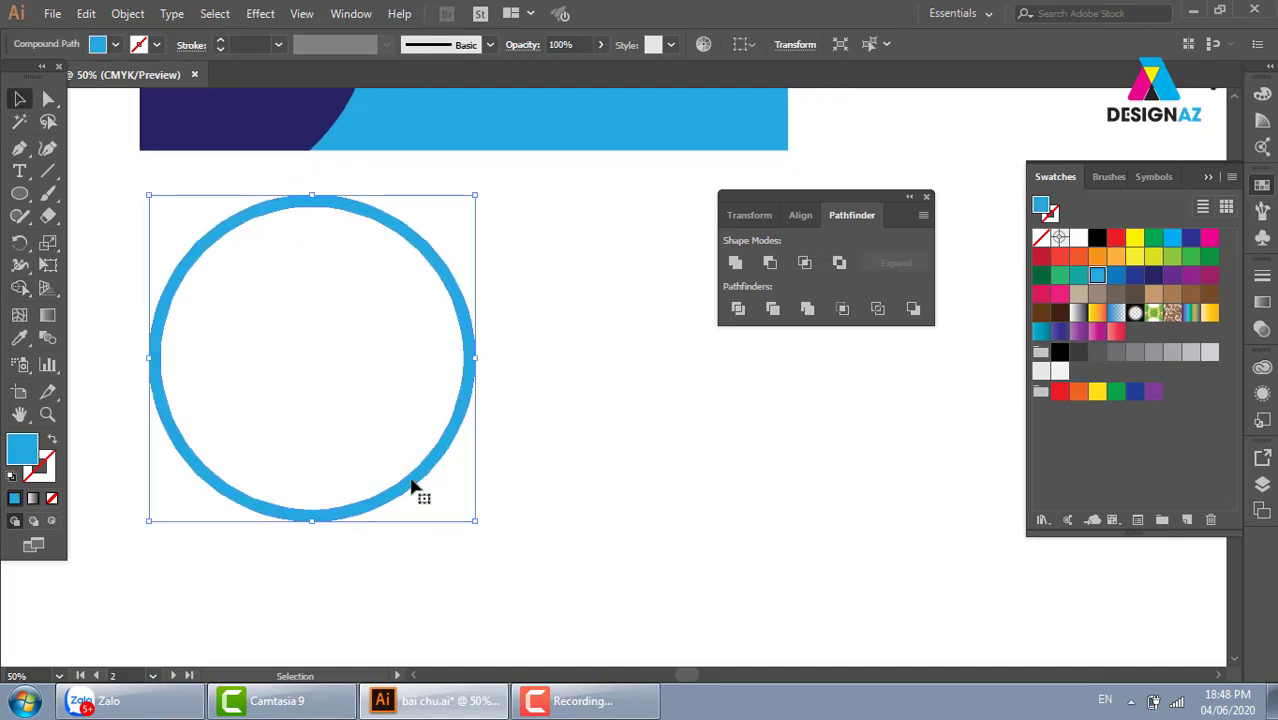
pyautogui.moveTo(413, 487); pyautogui.dragTo(620, 497)
pyautogui.hscroll(2, 643, 564)
pyautogui.hotkey('ctrl', 'd')
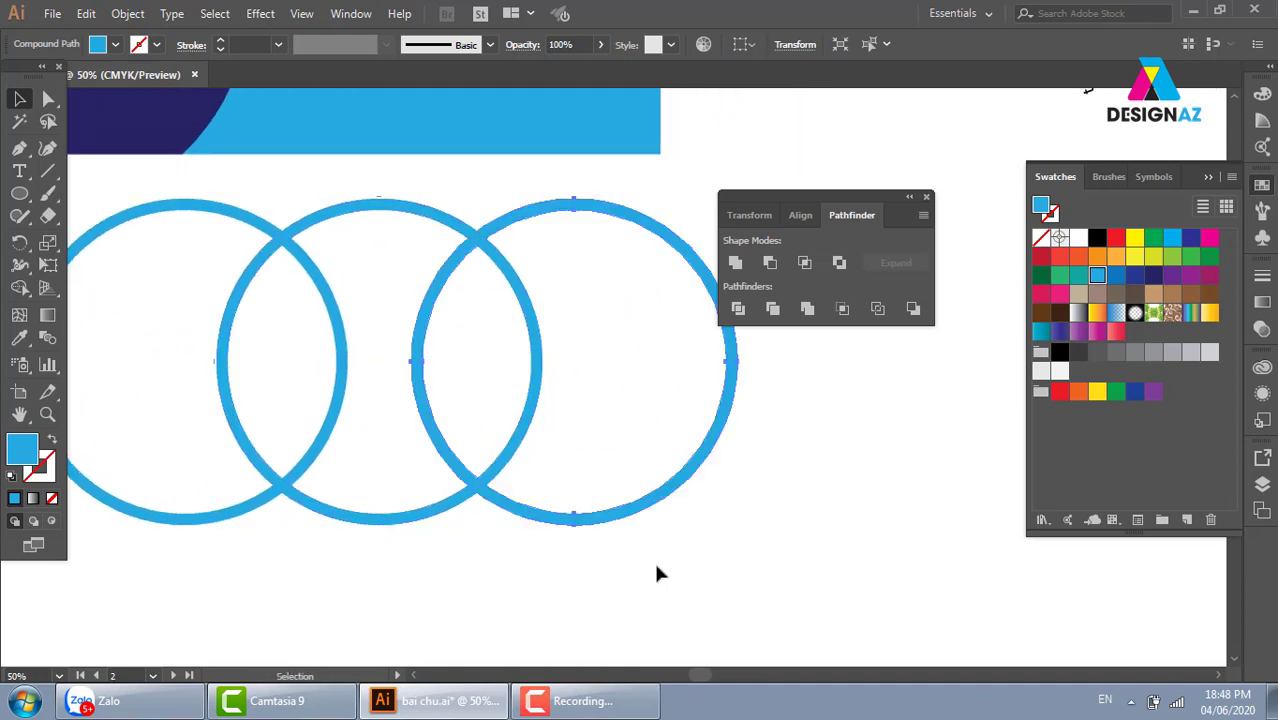
pyautogui.hscroll(-2, 530, 460)
pyautogui.scroll(-1, 530, 460)
pyautogui.hscroll(1, 470, 400)
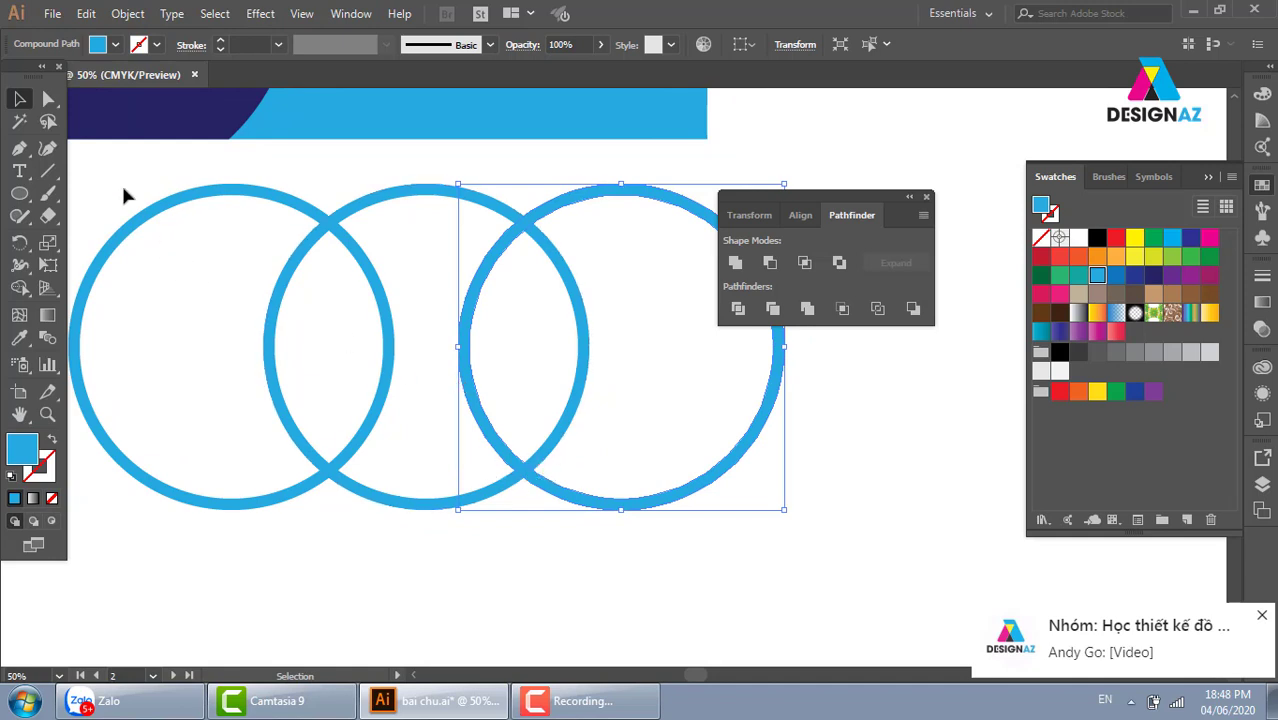
# Split the overlapping rings into separate pieces with Shape Builder
pyautogui.moveTo(158, 178); pyautogui.dragTo(648, 376)
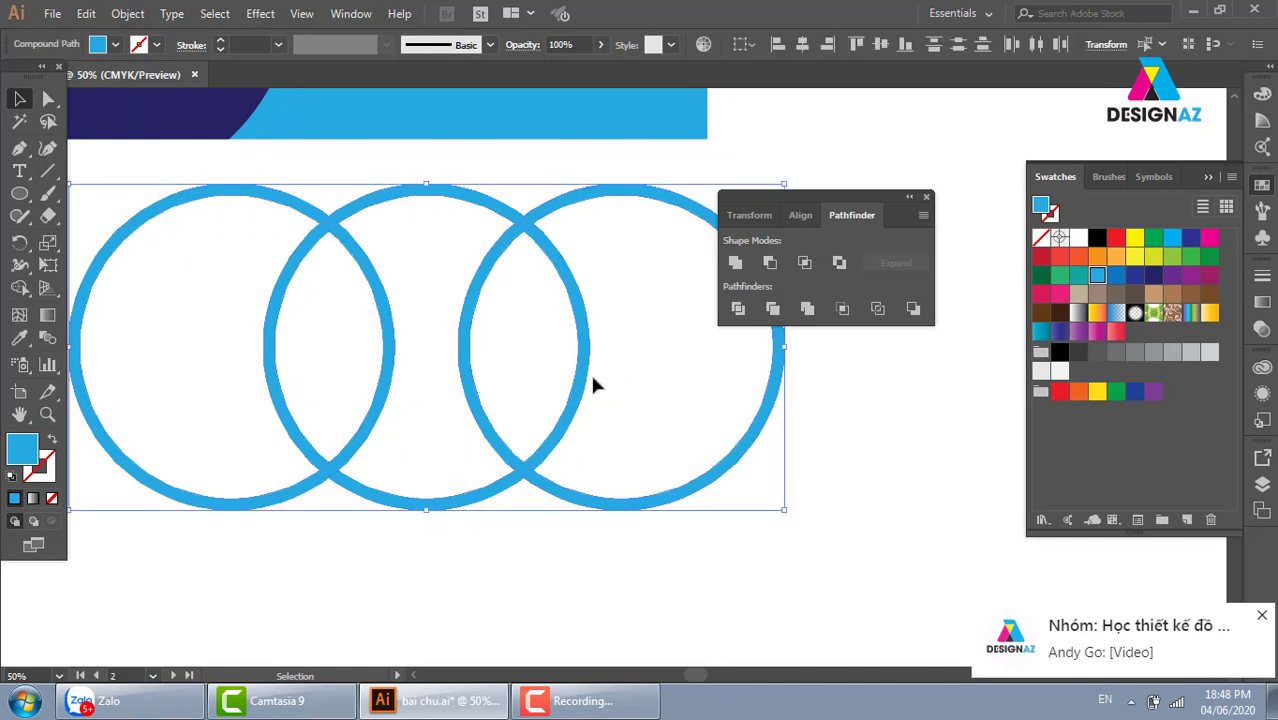
pyautogui.click(19, 287)
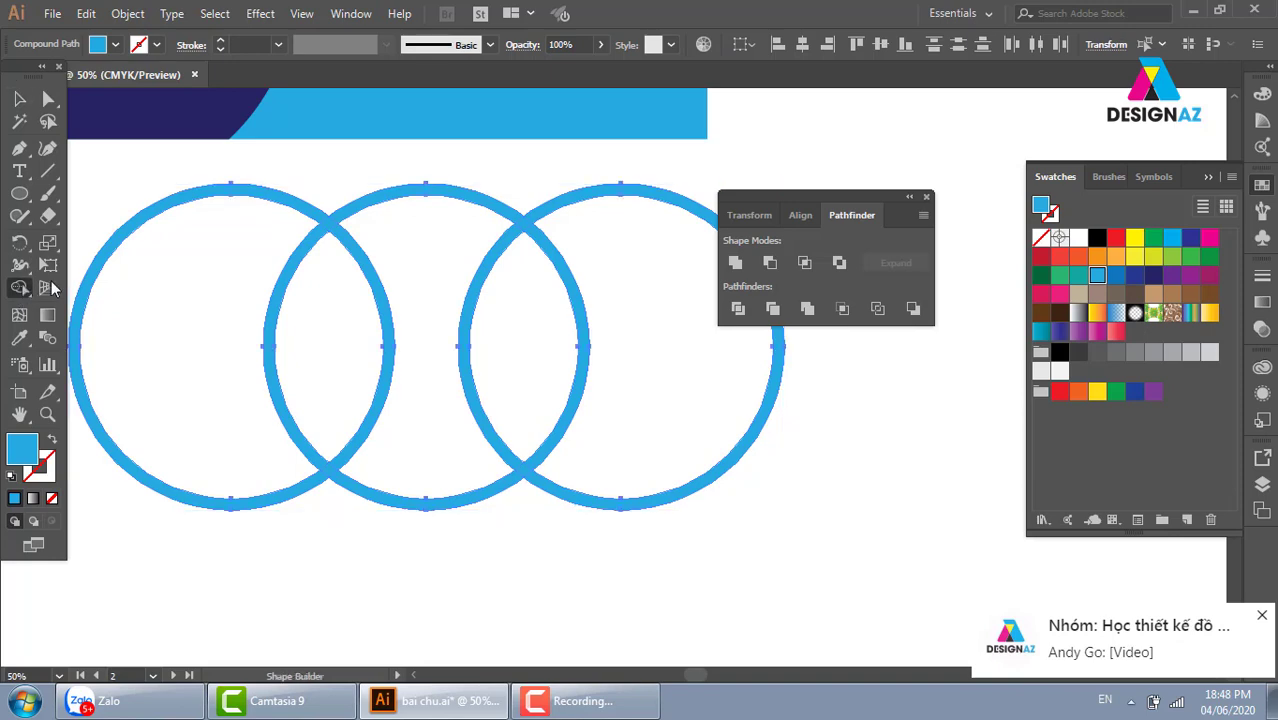
pyautogui.click(345, 237)
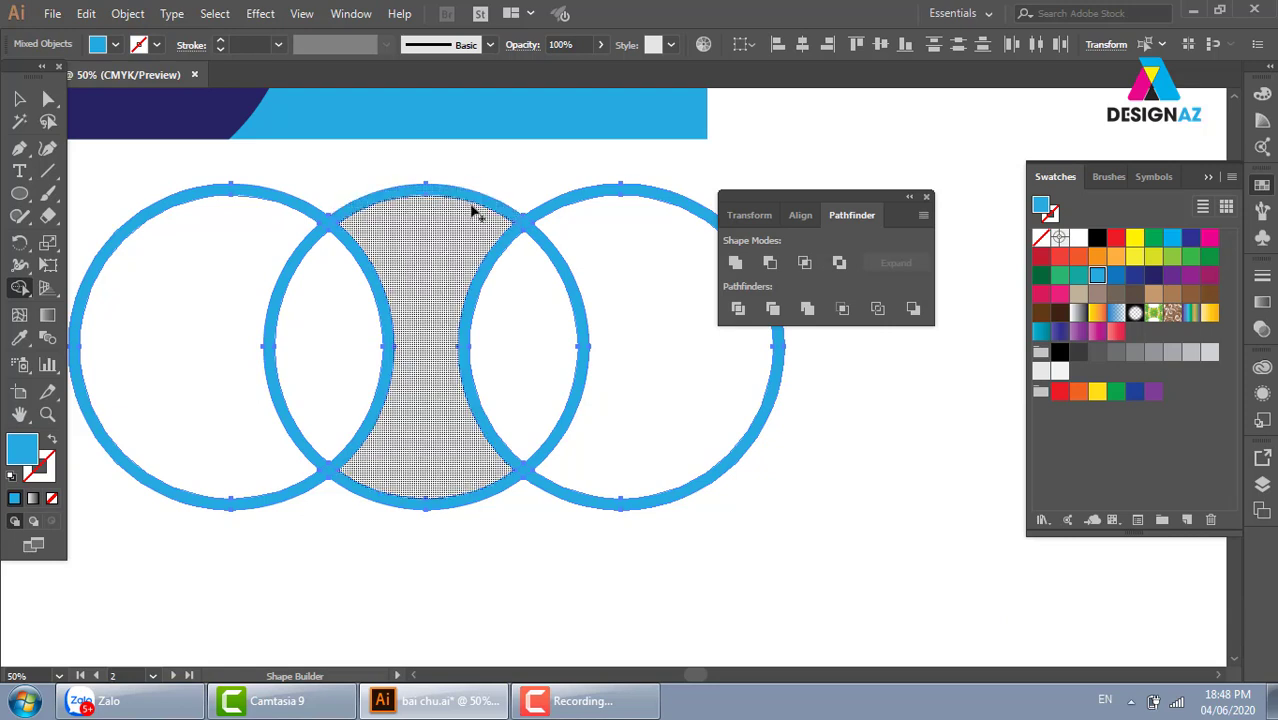
pyautogui.moveTo(499, 208); pyautogui.dragTo(537, 233)
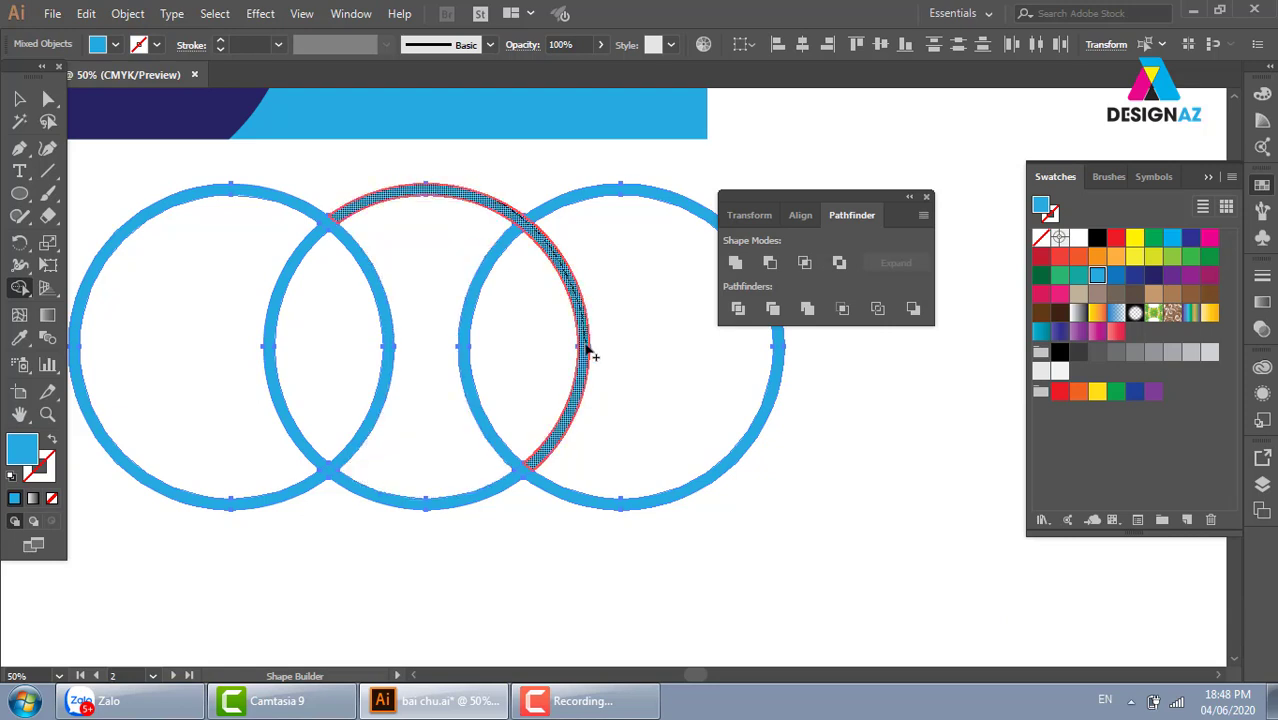
pyautogui.moveTo(590, 355); pyautogui.dragTo(584, 395)
# Colour the left ring navy and the middle ring orange
pyautogui.click(19, 98)
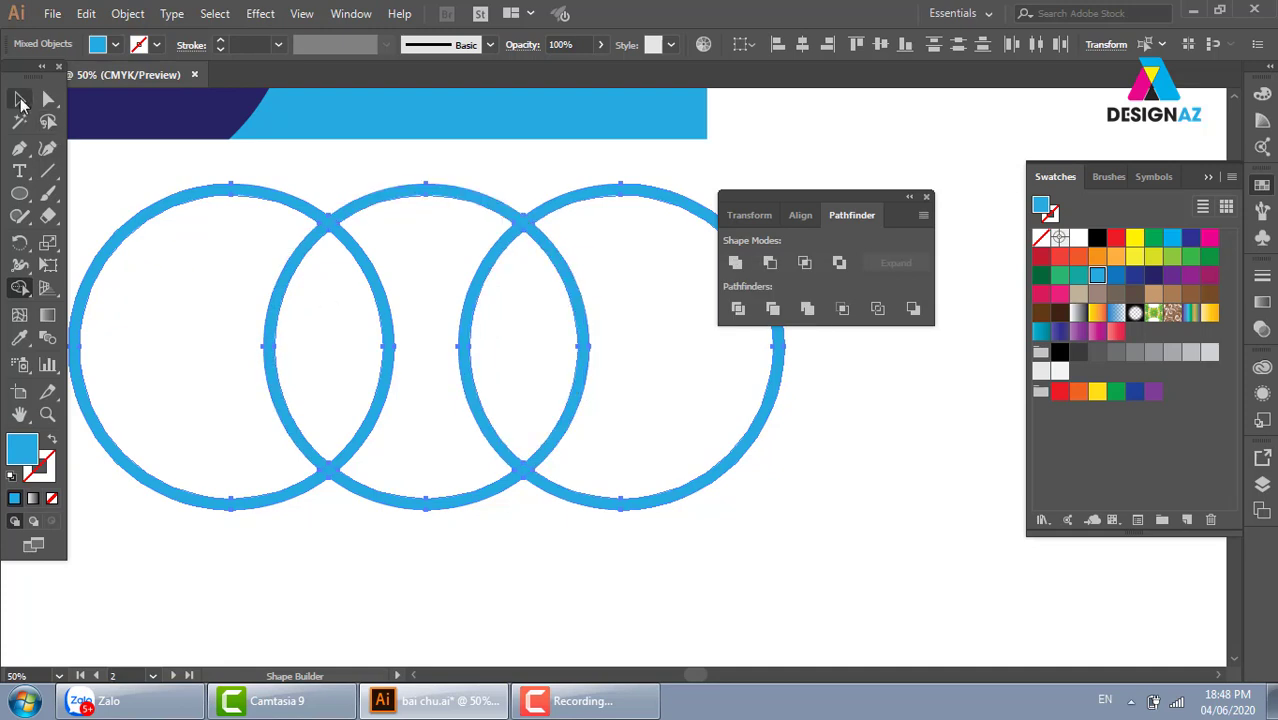
pyautogui.click(445, 178)
pyautogui.click(312, 214)
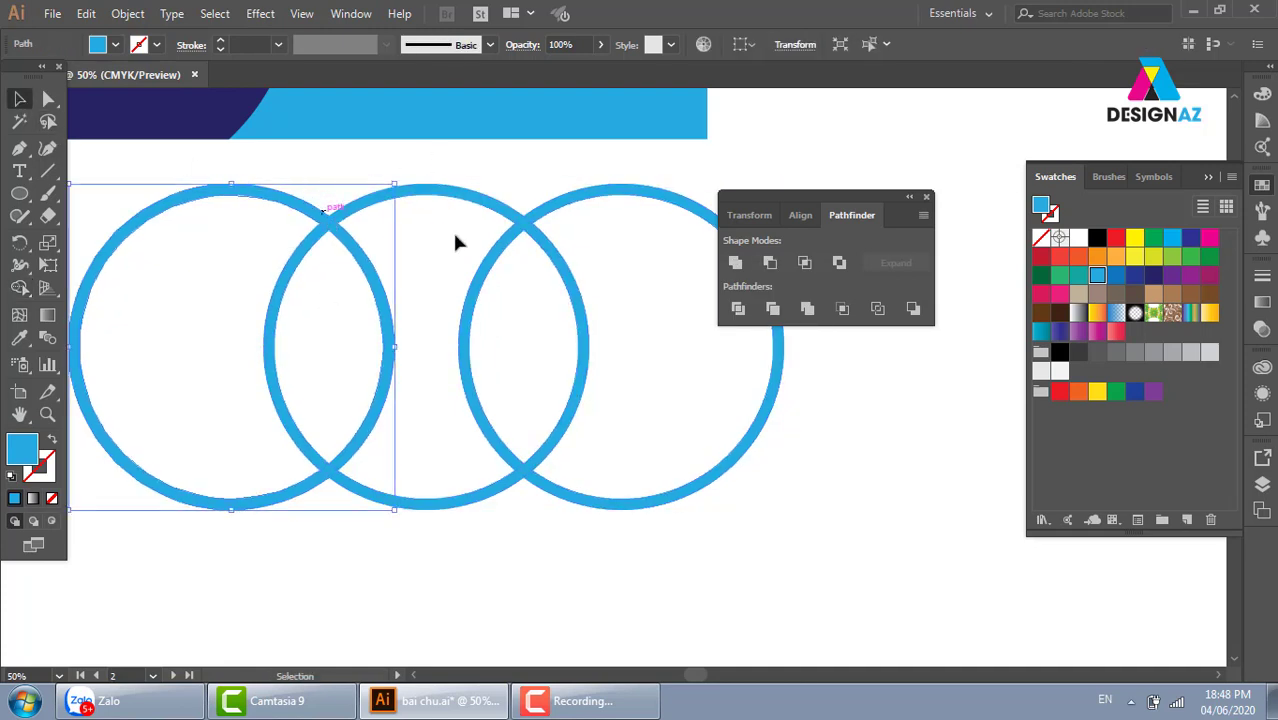
pyautogui.click(1134, 275)
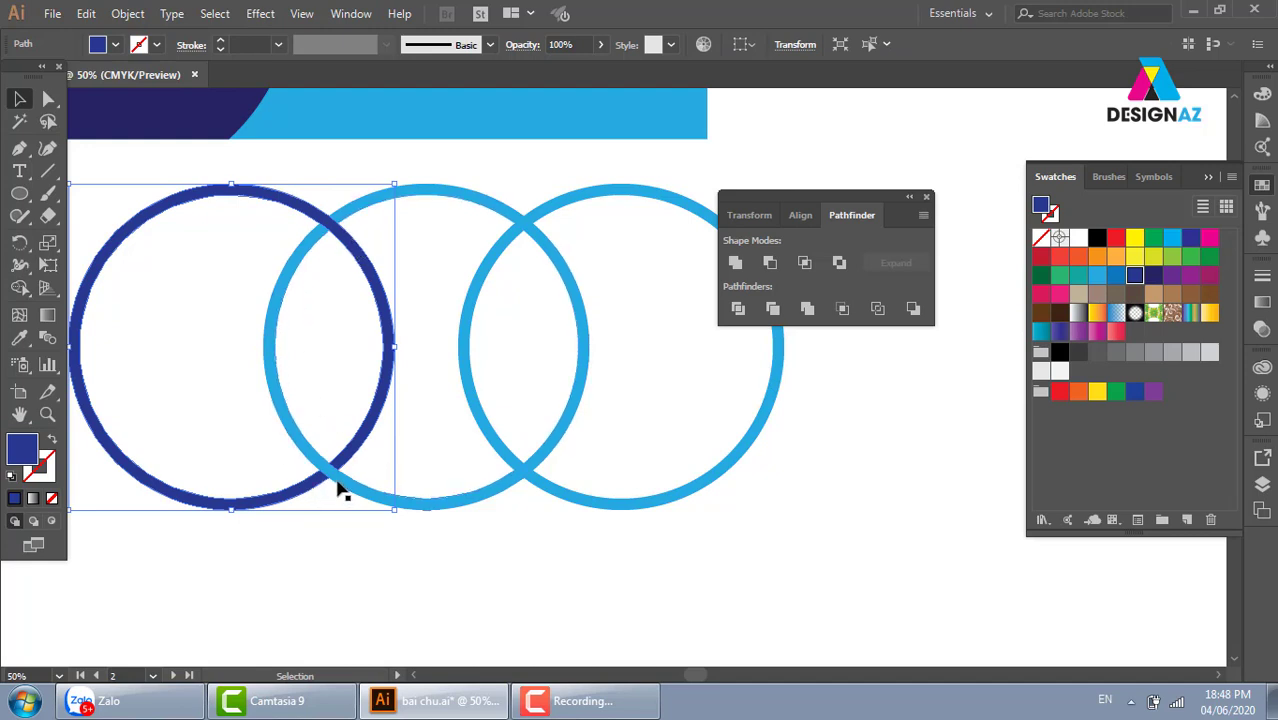
pyautogui.click(607, 516)
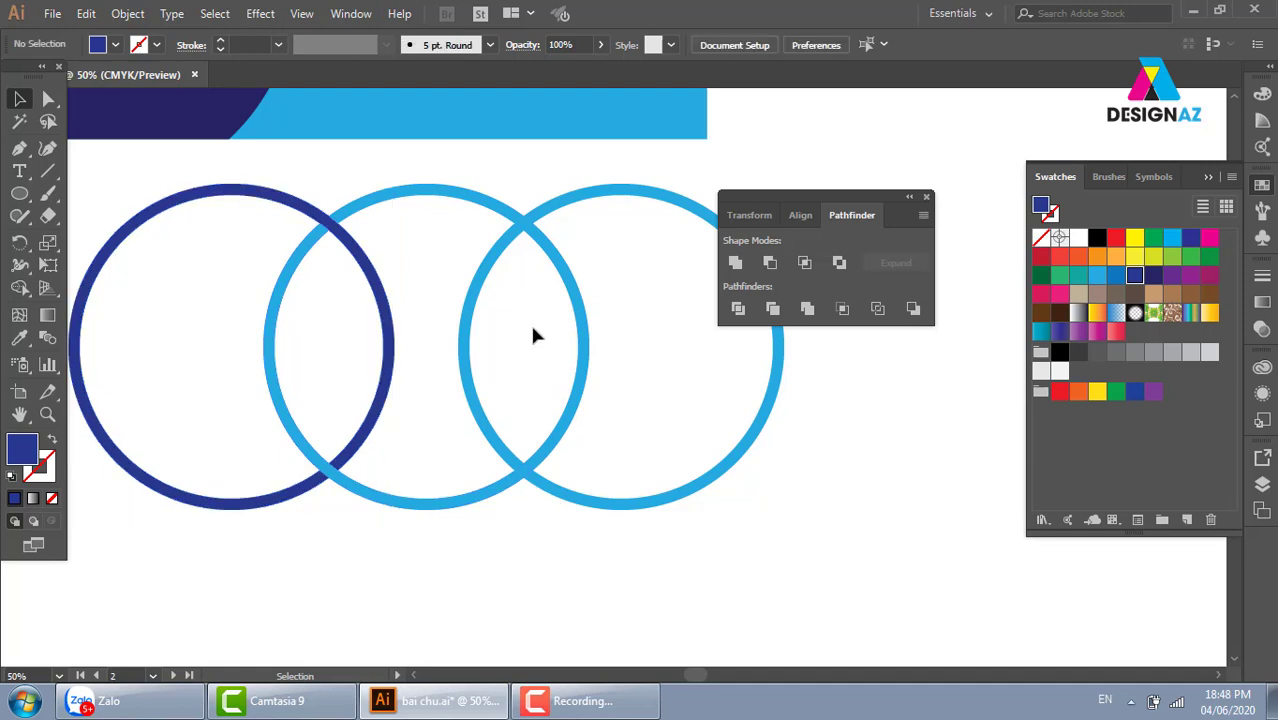
pyautogui.click(480, 200)
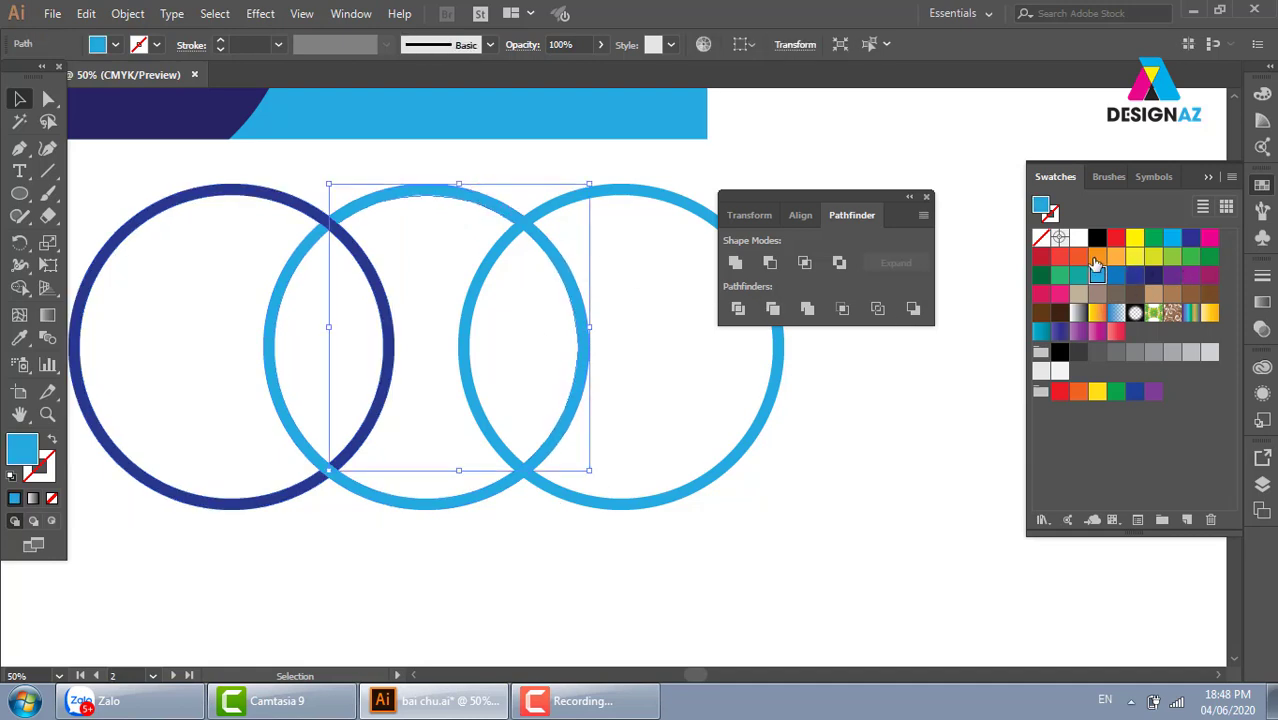
pyautogui.click(507, 561)
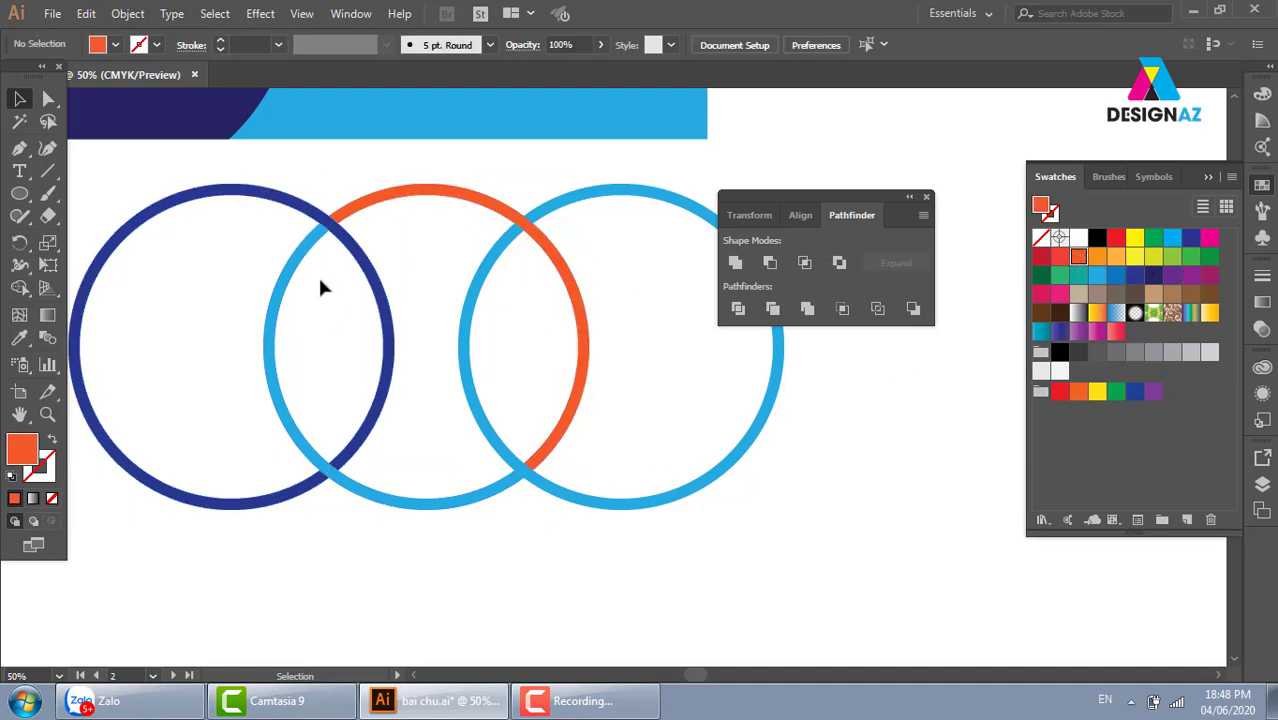
pyautogui.click(297, 267)
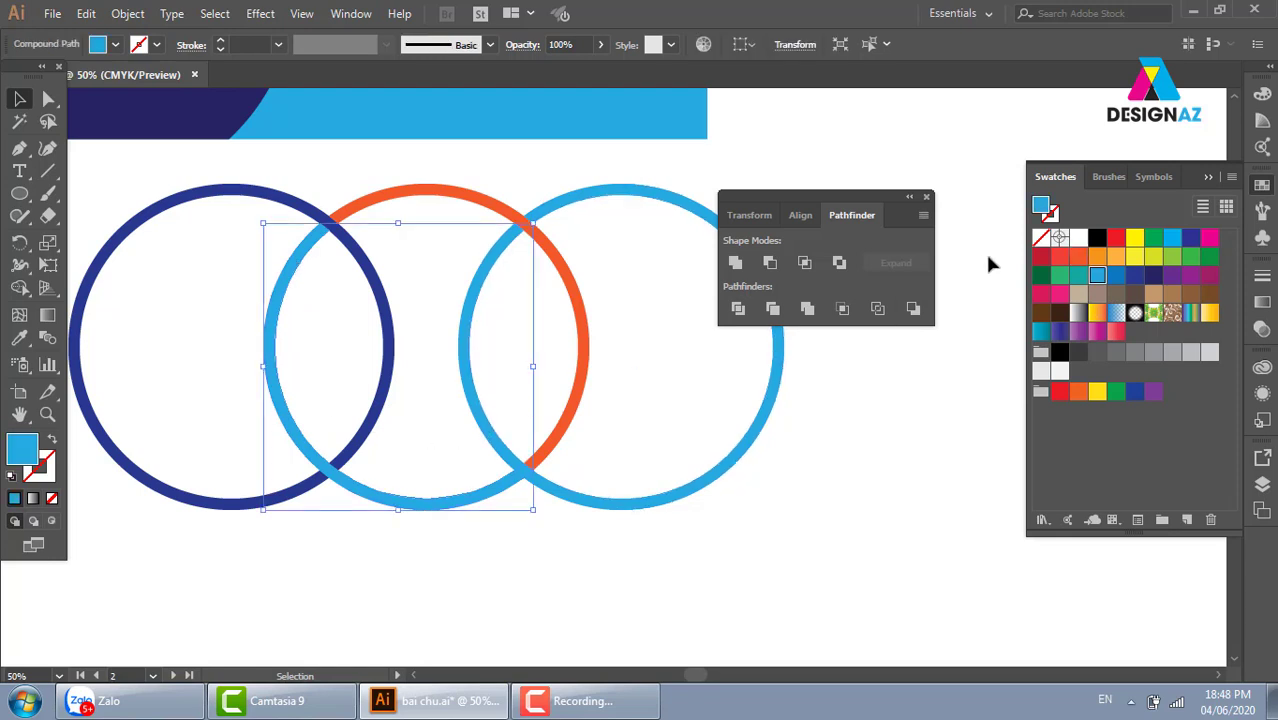
pyautogui.click(1078, 256)
pyautogui.click(510, 574)
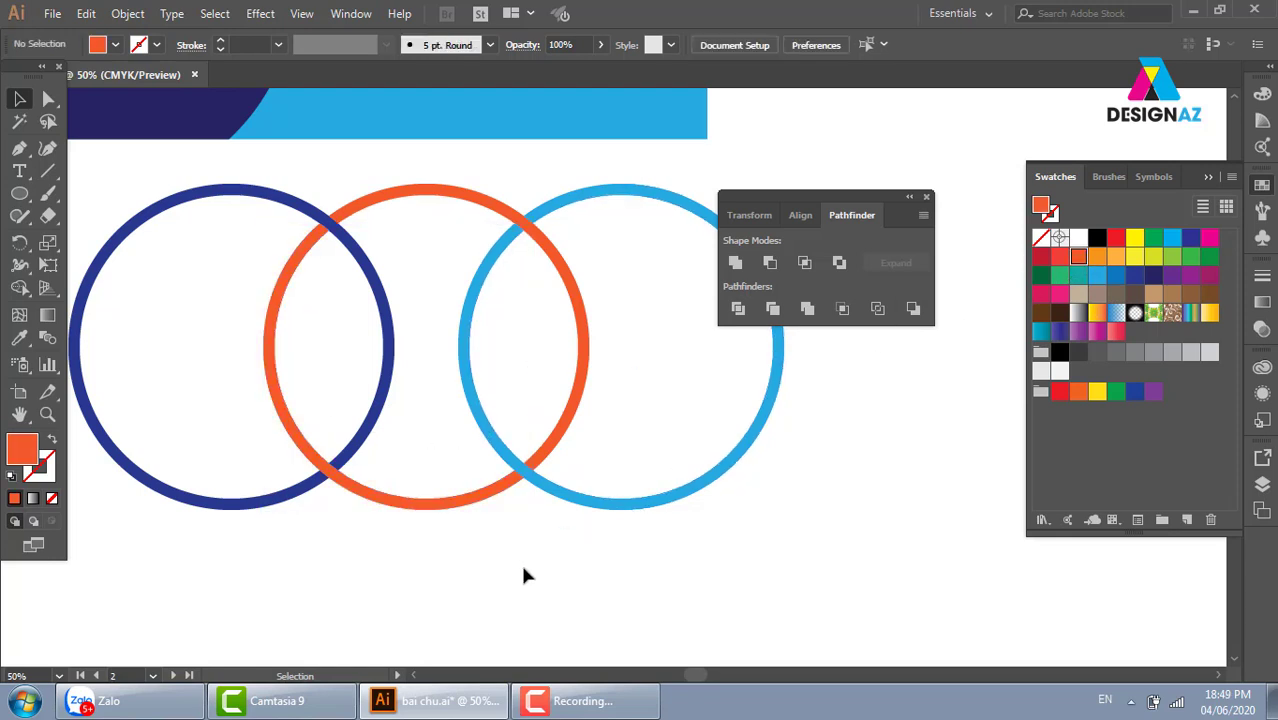
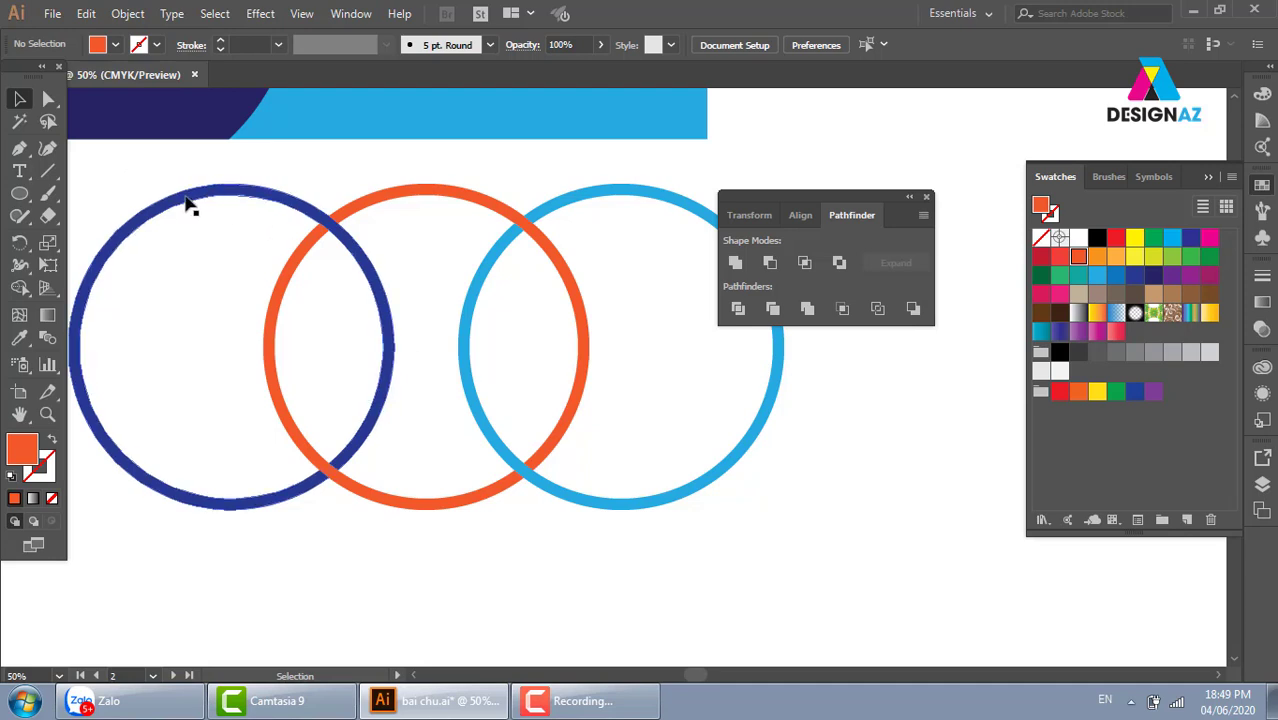
# Dismiss the Pathfinder options and select all three overlapping circles
pyautogui.moveTo(424, 328); pyautogui.dragTo(470, 350)
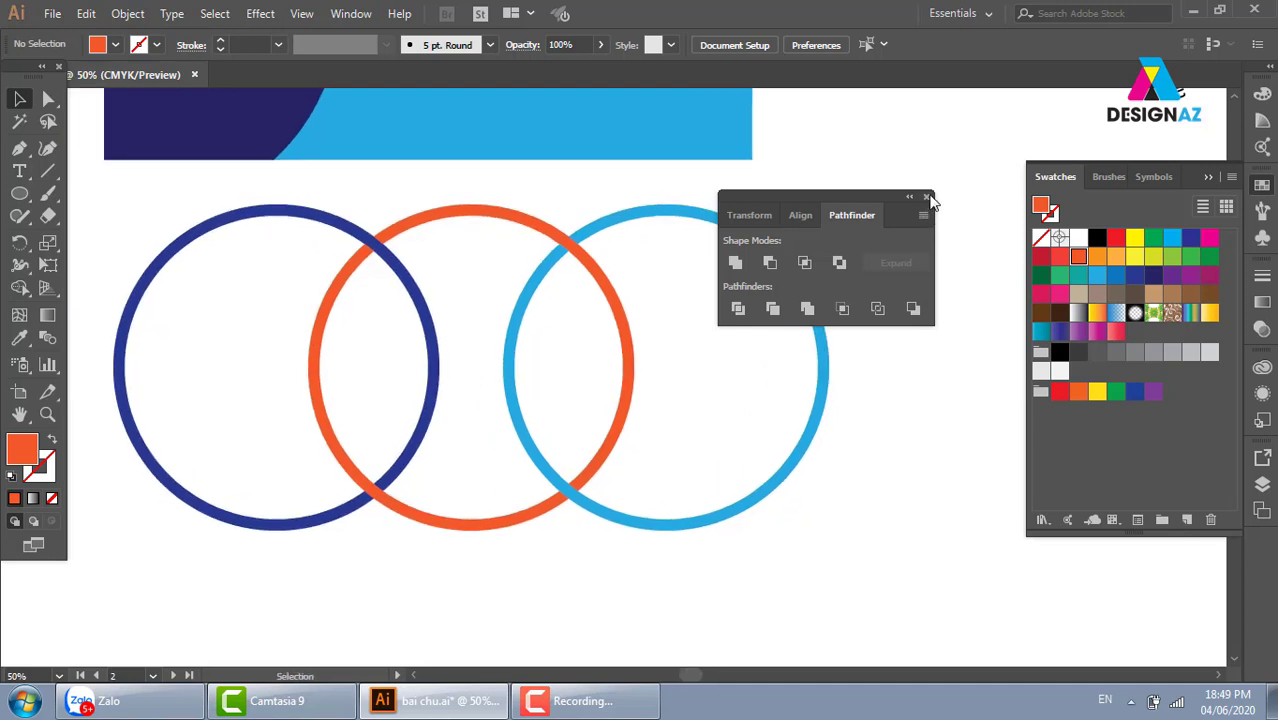
pyautogui.click(928, 197)
pyautogui.moveTo(706, 299); pyautogui.dragTo(768, 290)
pyautogui.moveTo(184, 205); pyautogui.dragTo(907, 551)
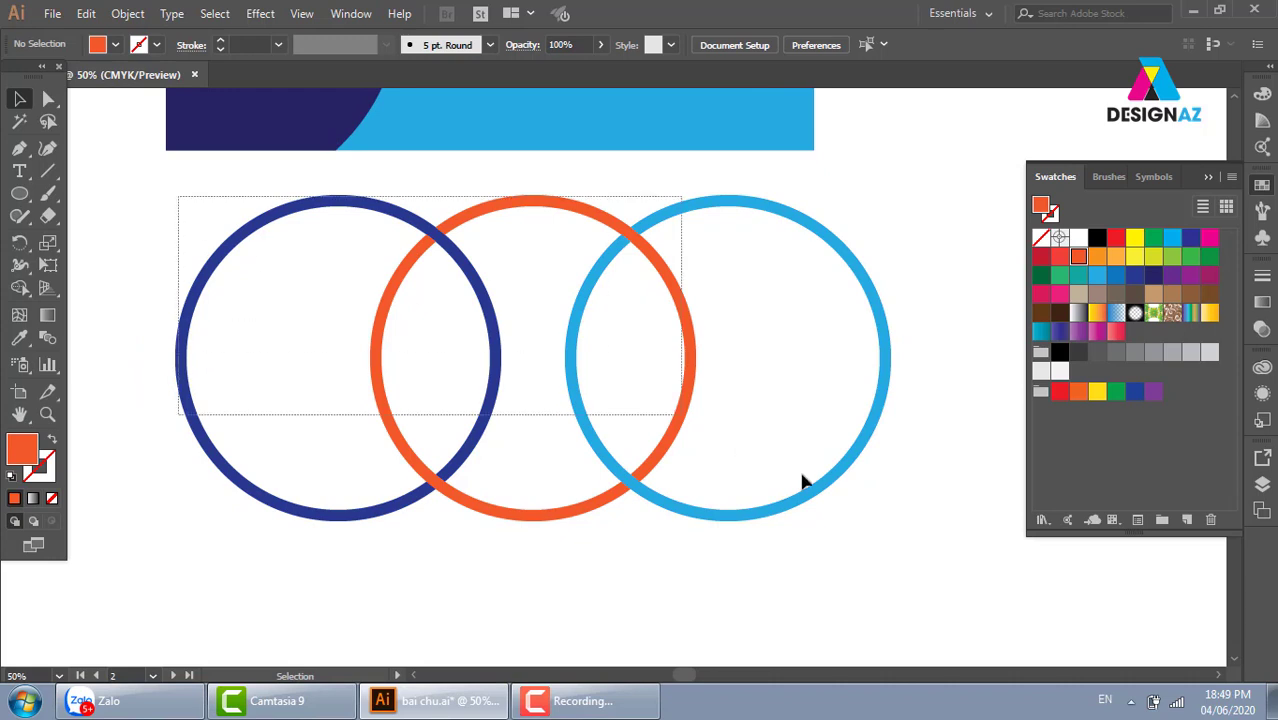
pyautogui.moveTo(579, 489); pyautogui.dragTo(553, 493)
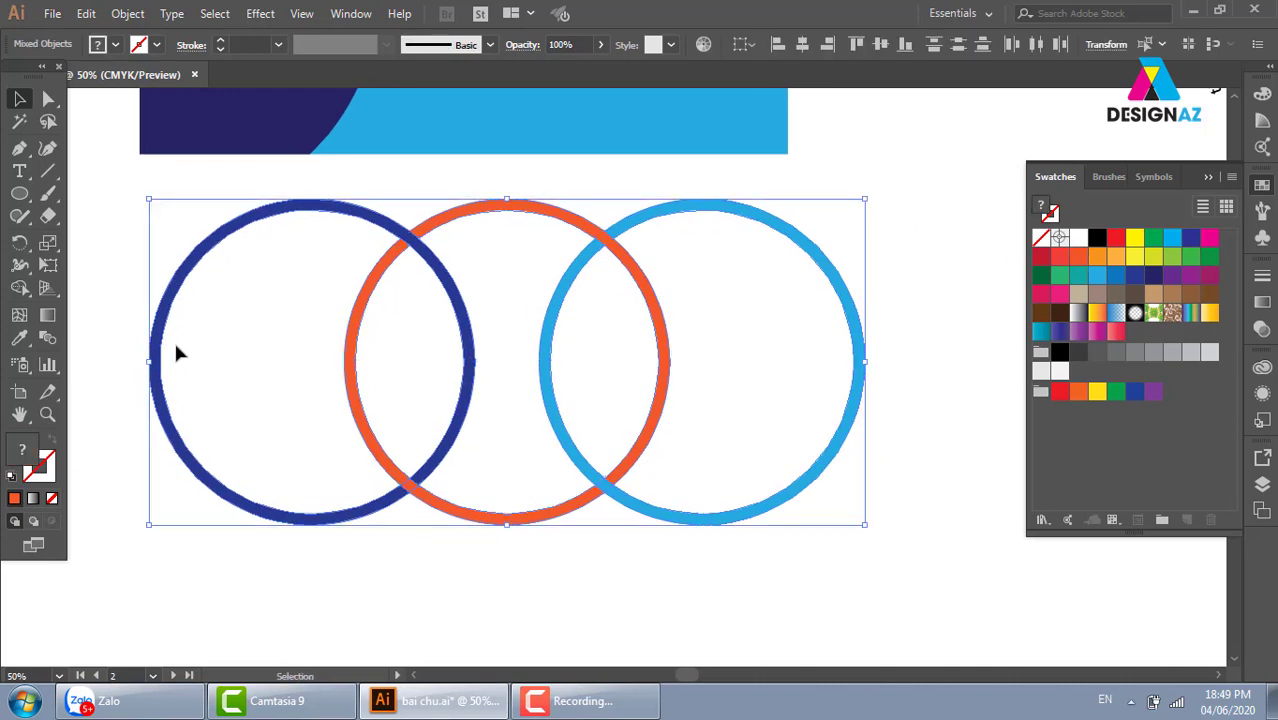
# Fill each of the five ring regions orange using the Shape Builder
pyautogui.click(19, 288)
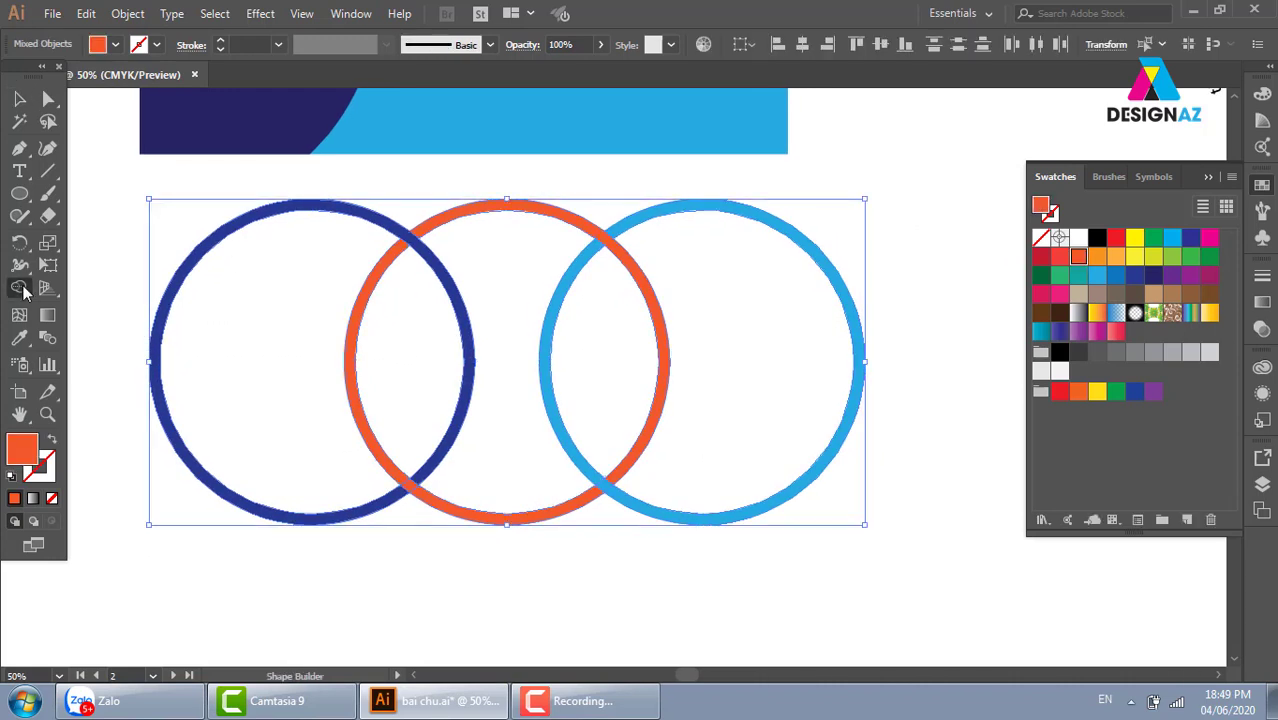
pyautogui.click(270, 320)
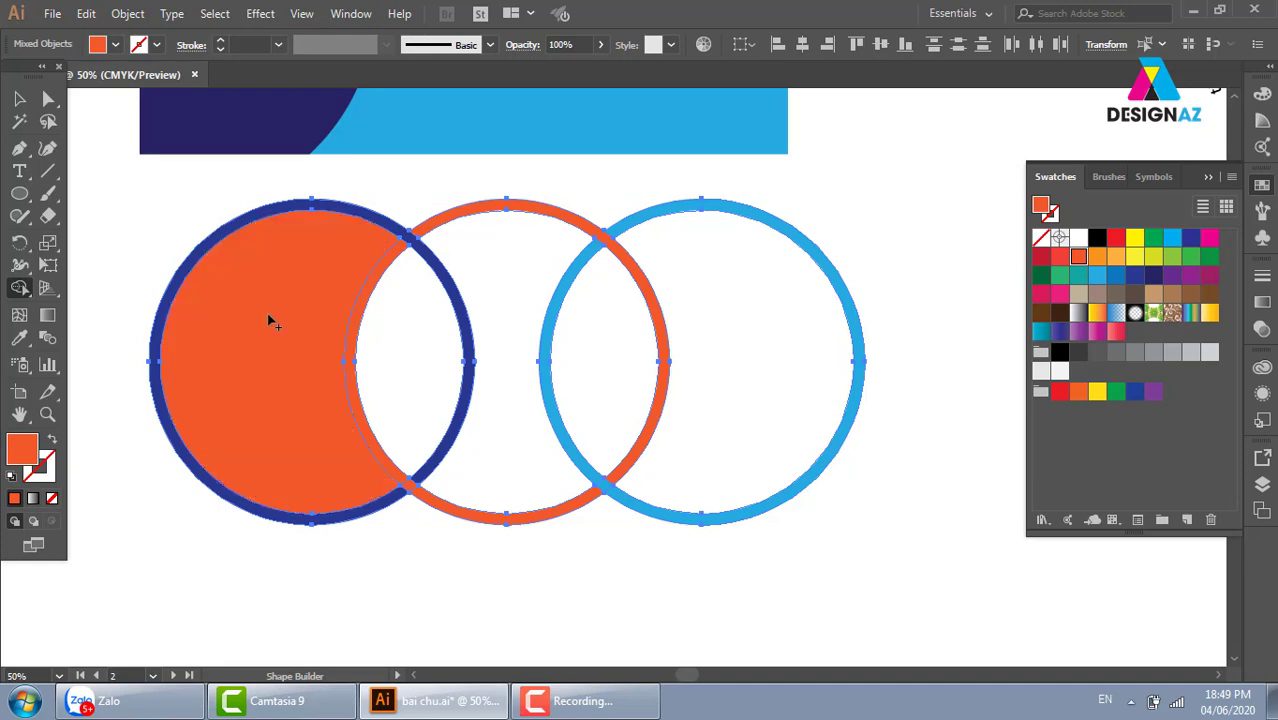
pyautogui.click(408, 372)
pyautogui.click(530, 300)
pyautogui.click(603, 340)
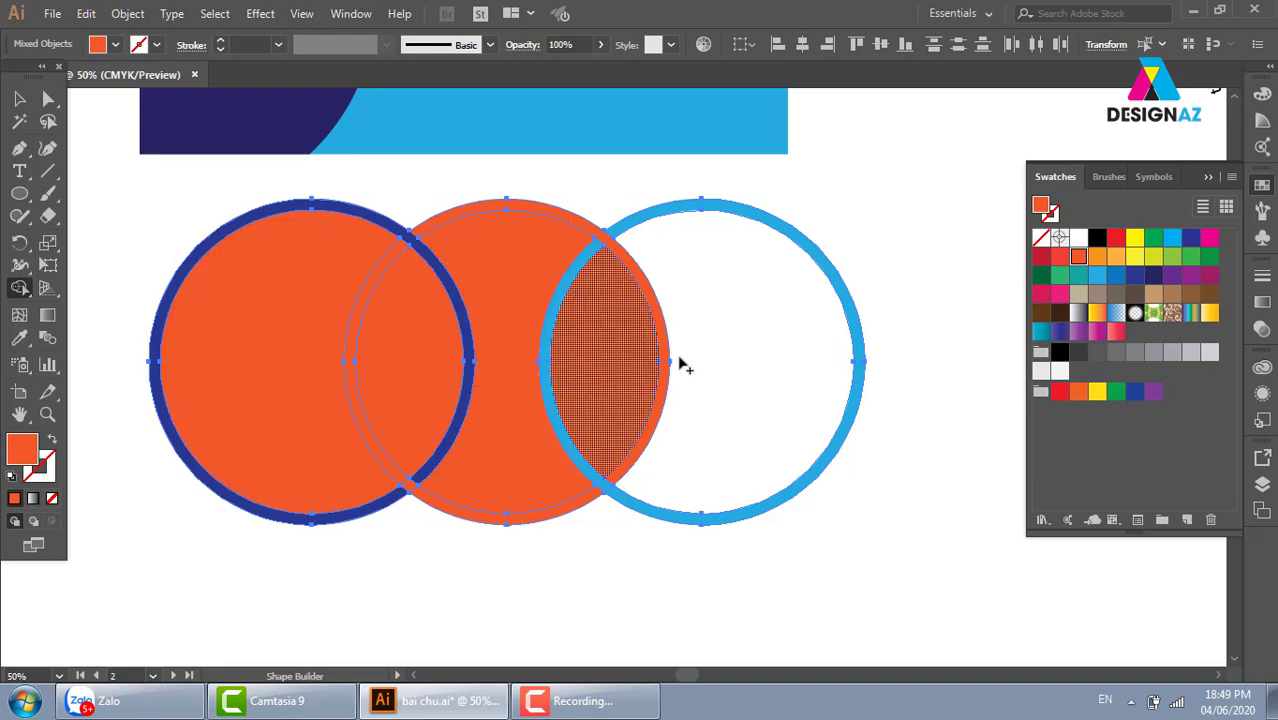
pyautogui.click(787, 330)
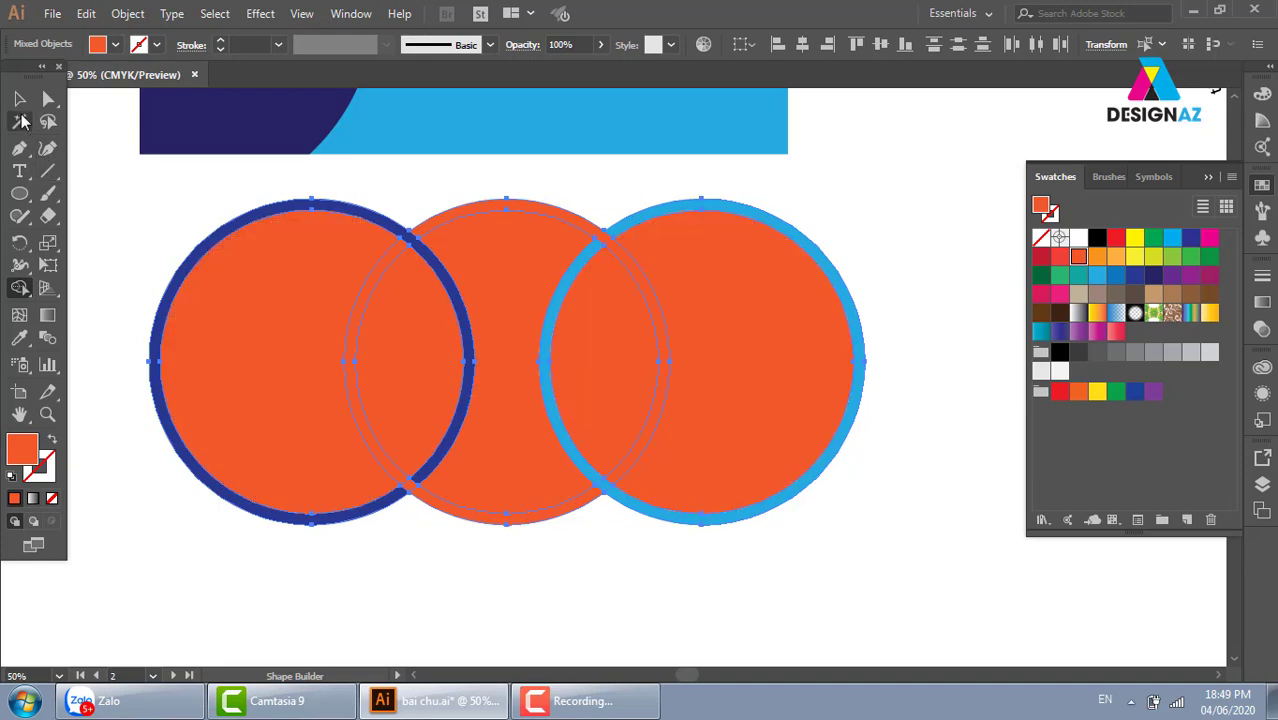
pyautogui.click(19, 99)
# Delete the middle orange piece and turn the right circle's piece green
pyautogui.click(813, 187)
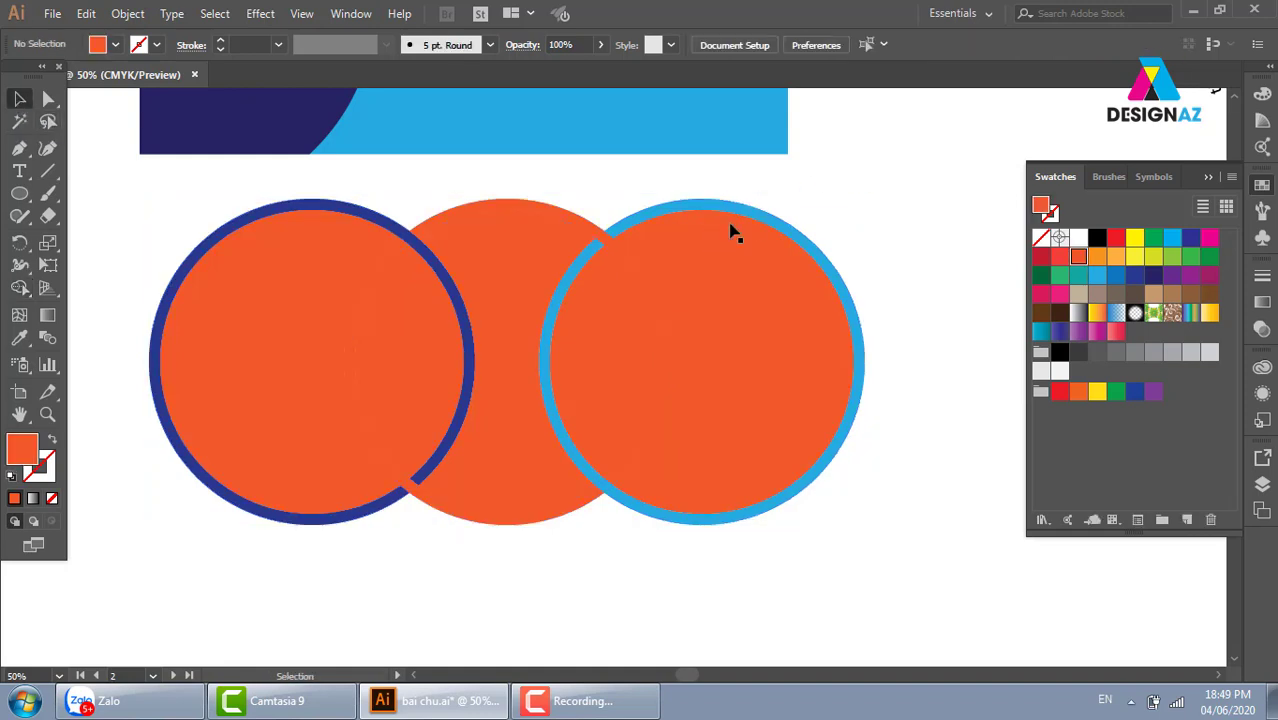
pyautogui.click(504, 272)
pyautogui.press('Delete')
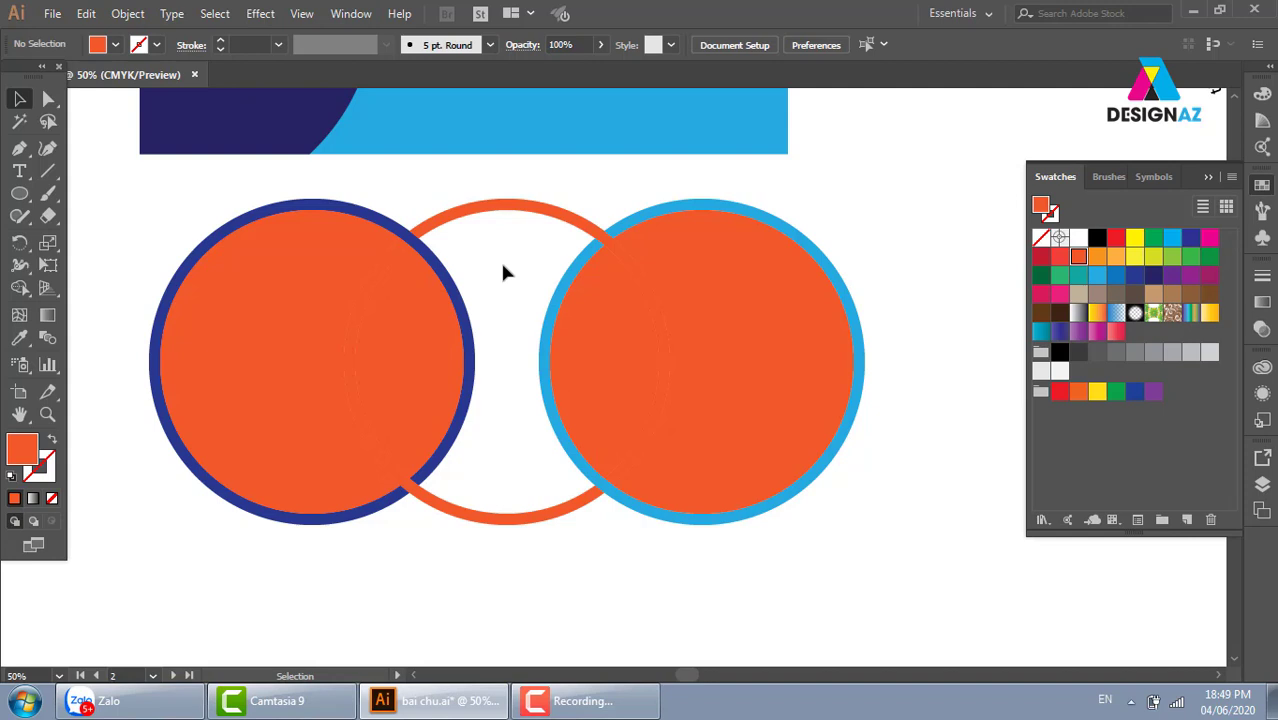
pyautogui.click(700, 370)
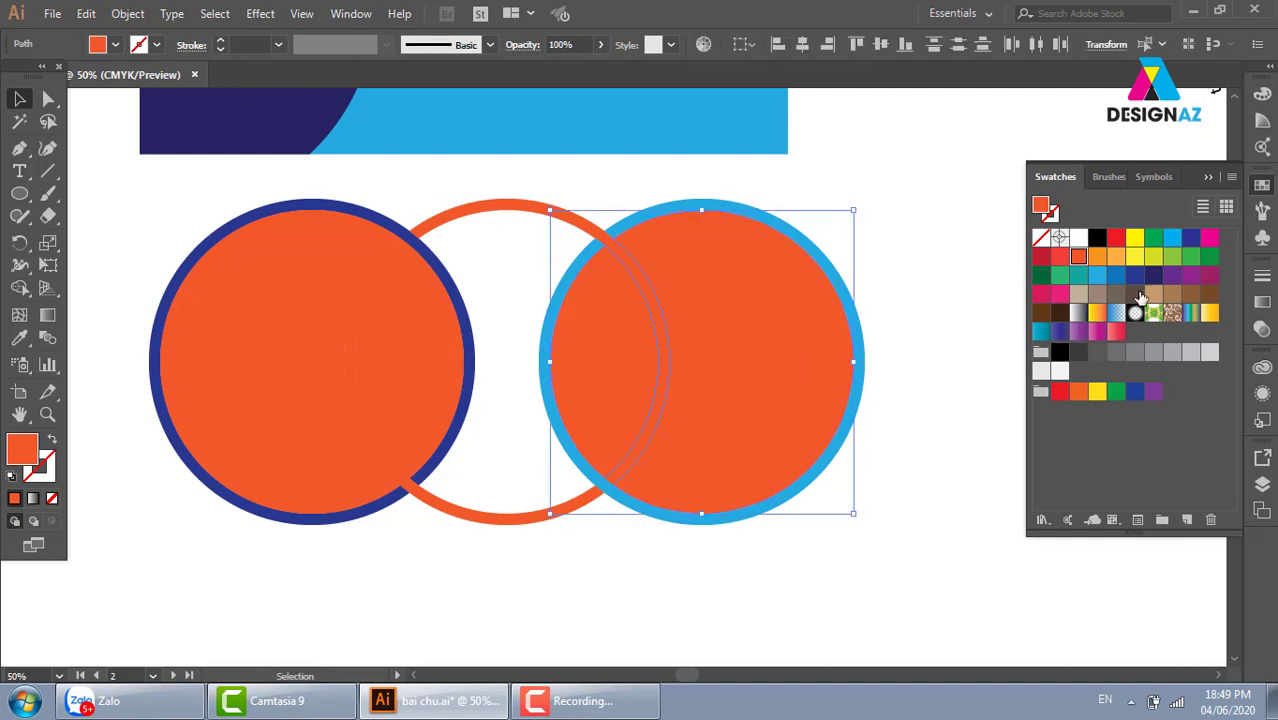
pyautogui.click(1176, 258)
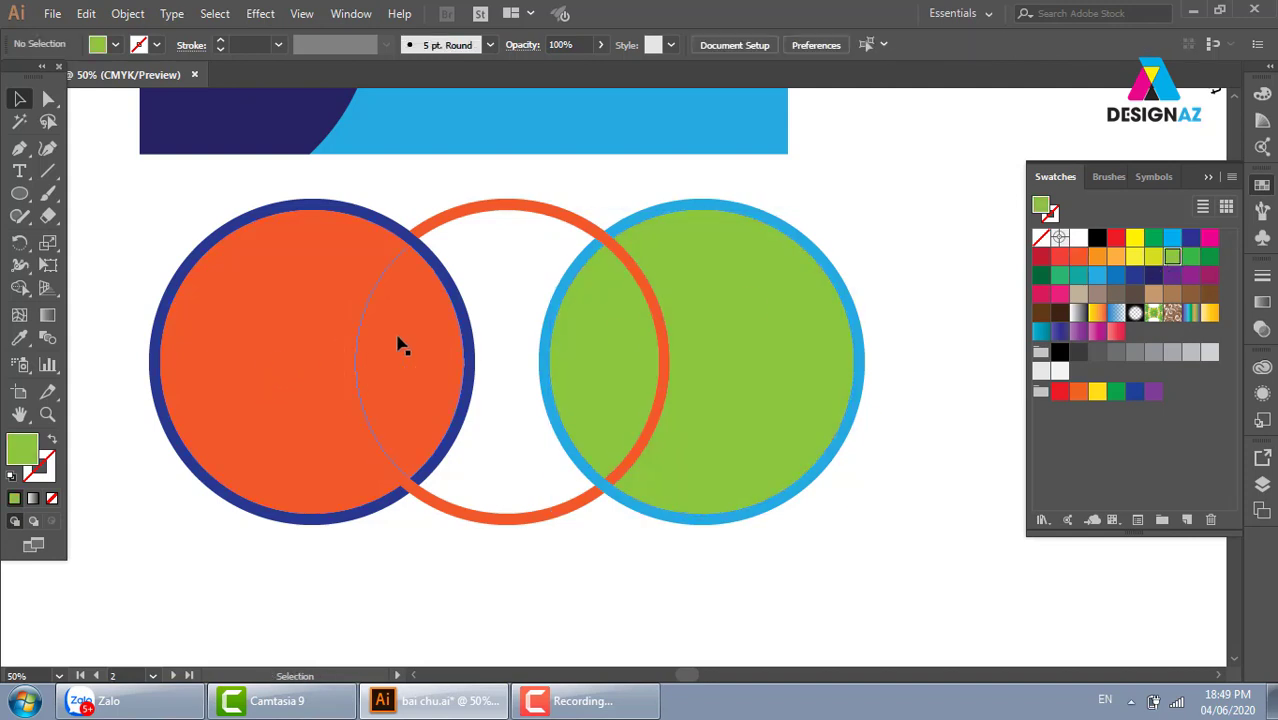
# Make both pieces of the left circle grey
pyautogui.click(370, 358)
pyautogui.keyDown('shift'); pyautogui.click(253, 340); pyautogui.keyUp('shift')
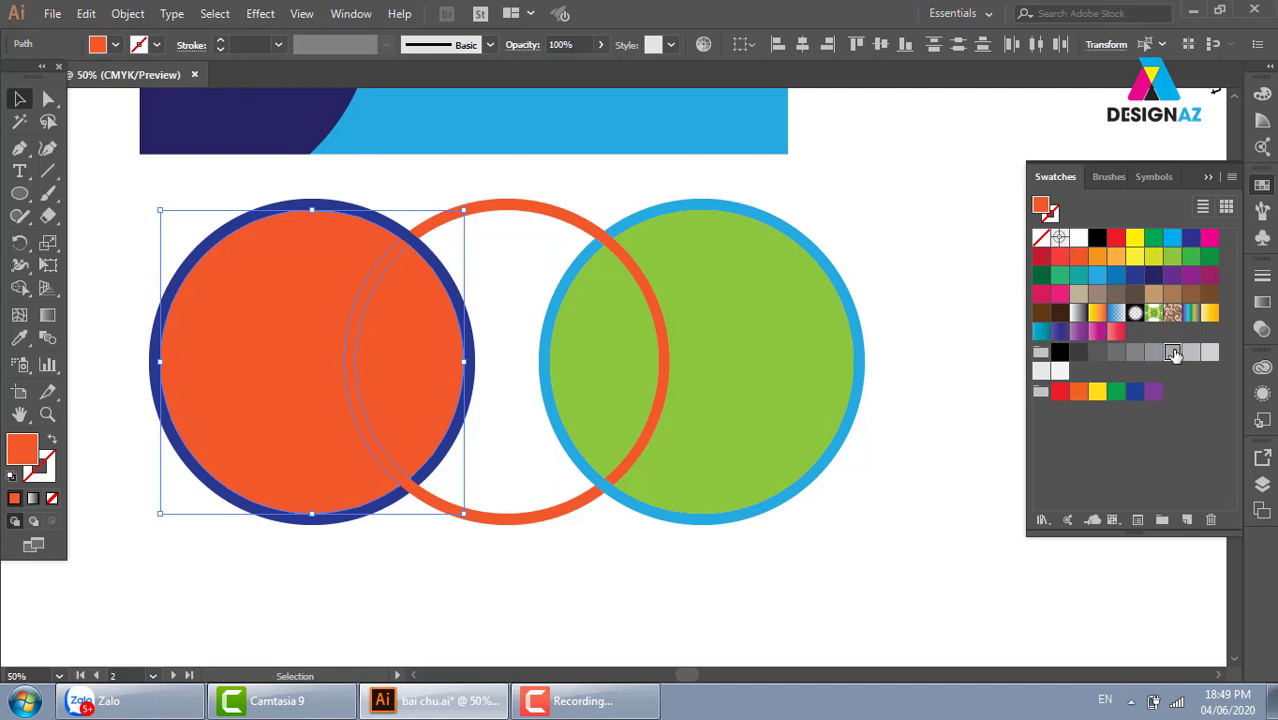
pyautogui.click(1172, 352)
pyautogui.click(929, 245)
# Recolour the right piece and the lens-shaped overlap dark green
pyautogui.click(820, 340)
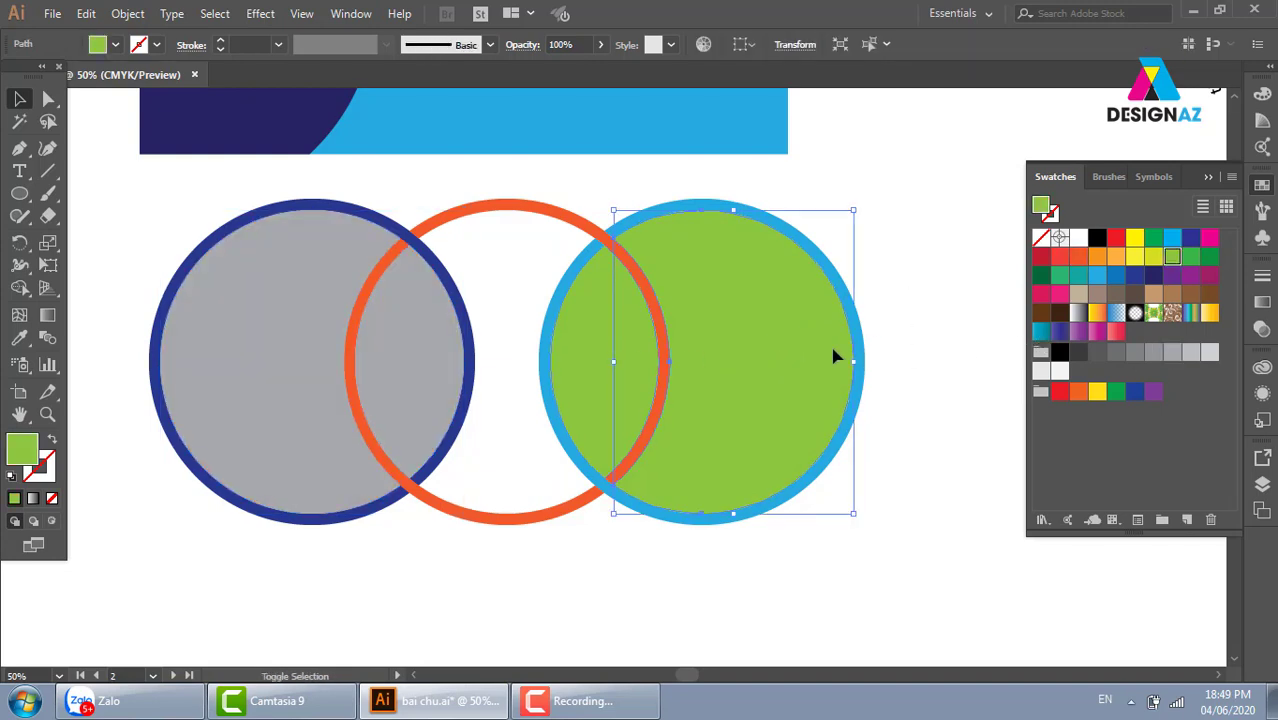
pyautogui.click(1207, 268)
pyautogui.click(910, 303)
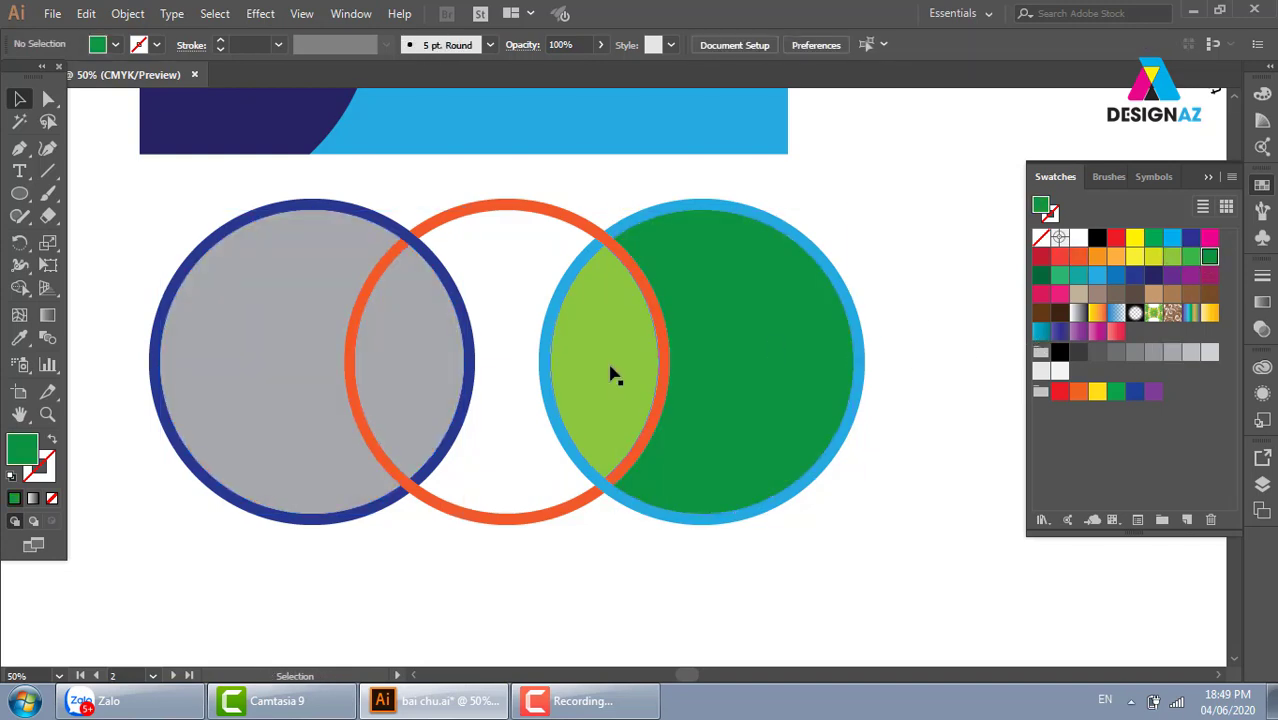
pyautogui.click(618, 380)
pyautogui.click(1209, 258)
pyautogui.click(918, 314)
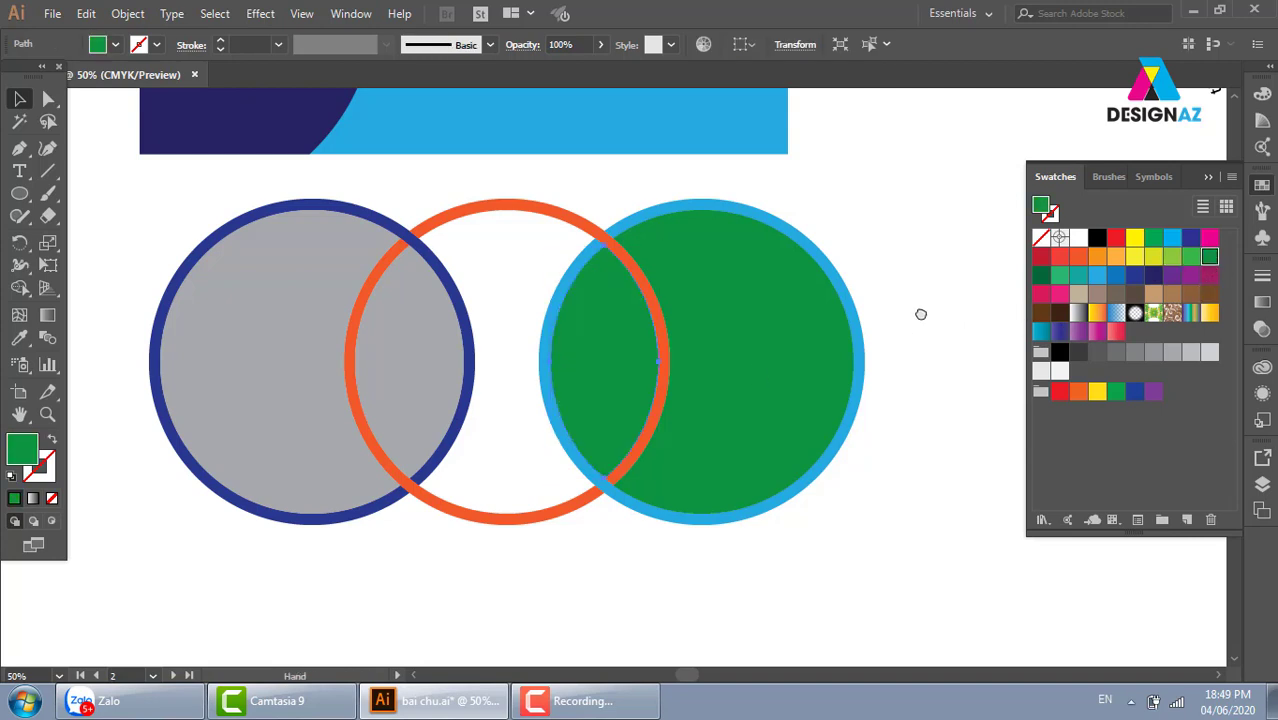
pyautogui.scroll(-1, 919, 305)
pyautogui.click(628, 330)
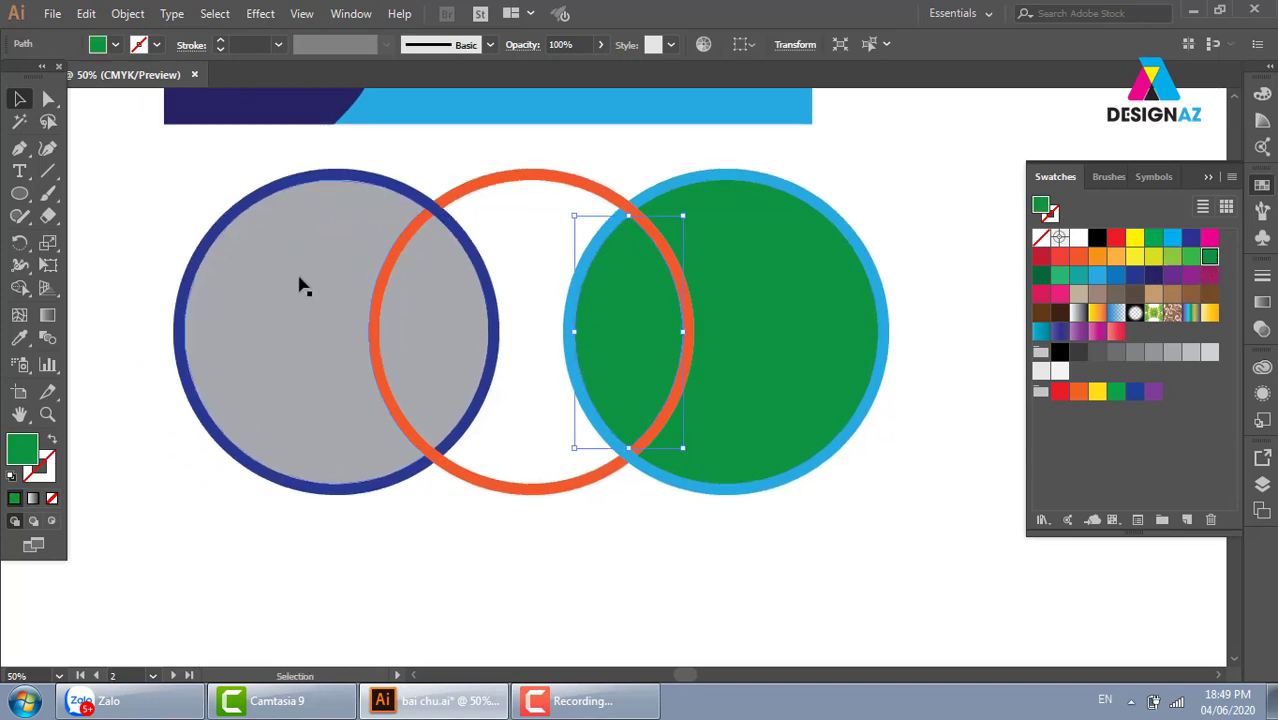
# Place the banner2 photo and position it over the three circles
pyautogui.click(52, 14)
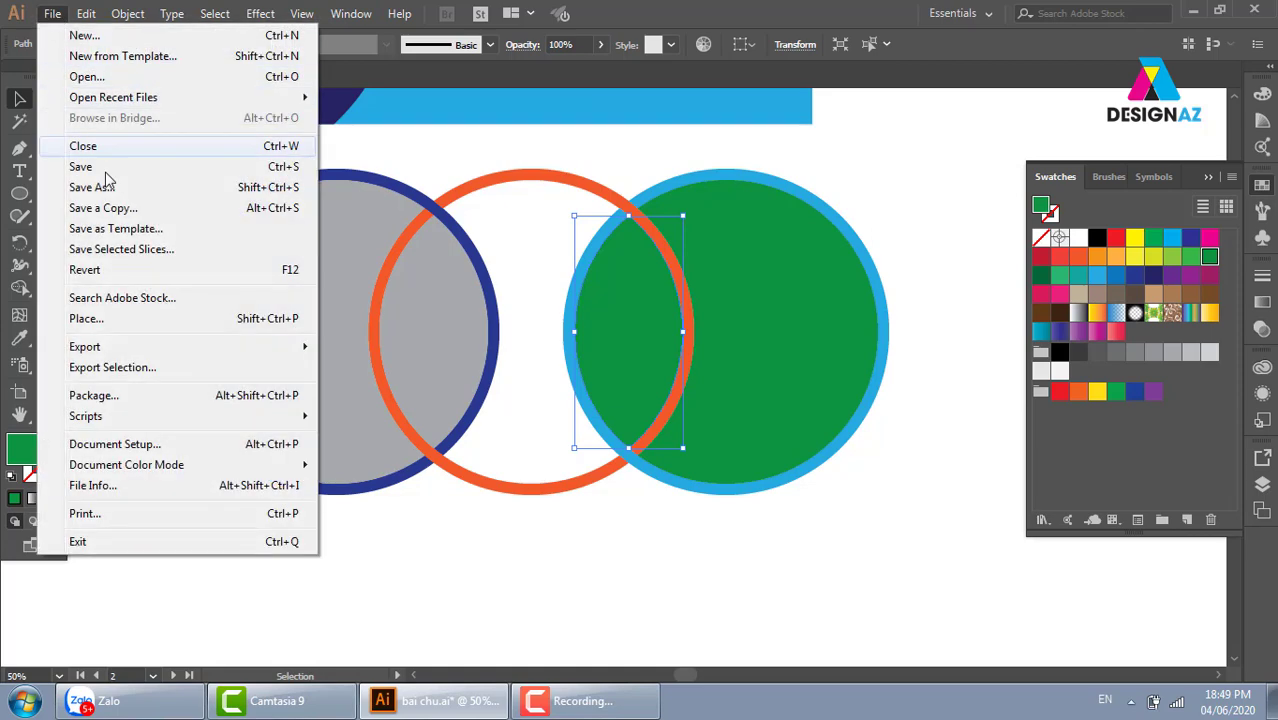
pyautogui.click(107, 328)
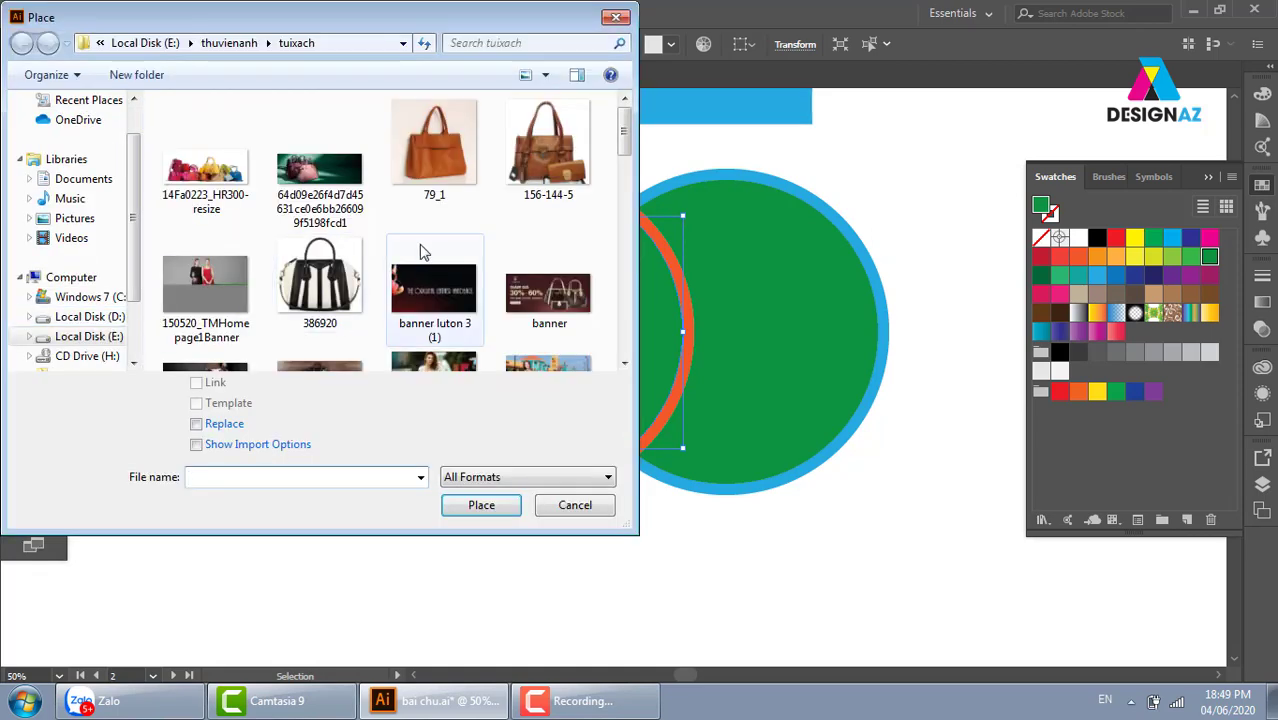
pyautogui.click(458, 368)
pyautogui.click(489, 505)
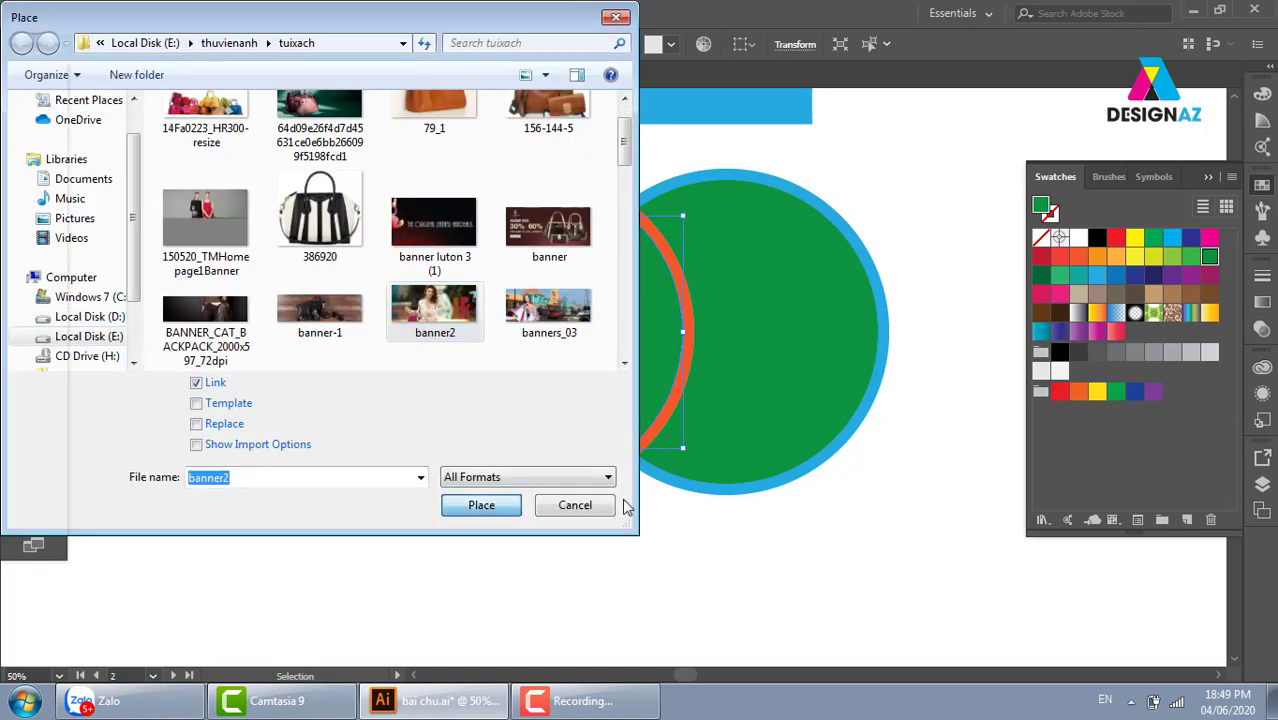
pyautogui.moveTo(738, 460); pyautogui.dragTo(929, 463)
pyautogui.moveTo(300, 146); pyautogui.dragTo(1050, 612)
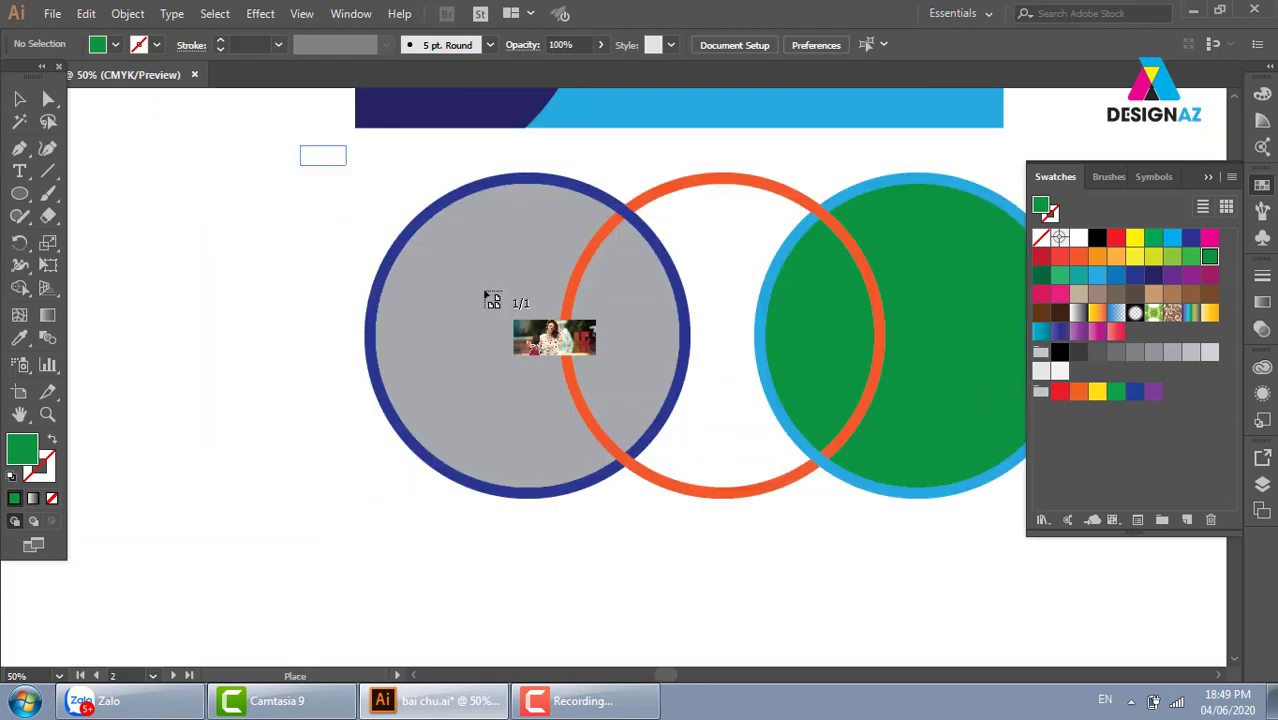
pyautogui.moveTo(638, 294); pyautogui.dragTo(610, 325)
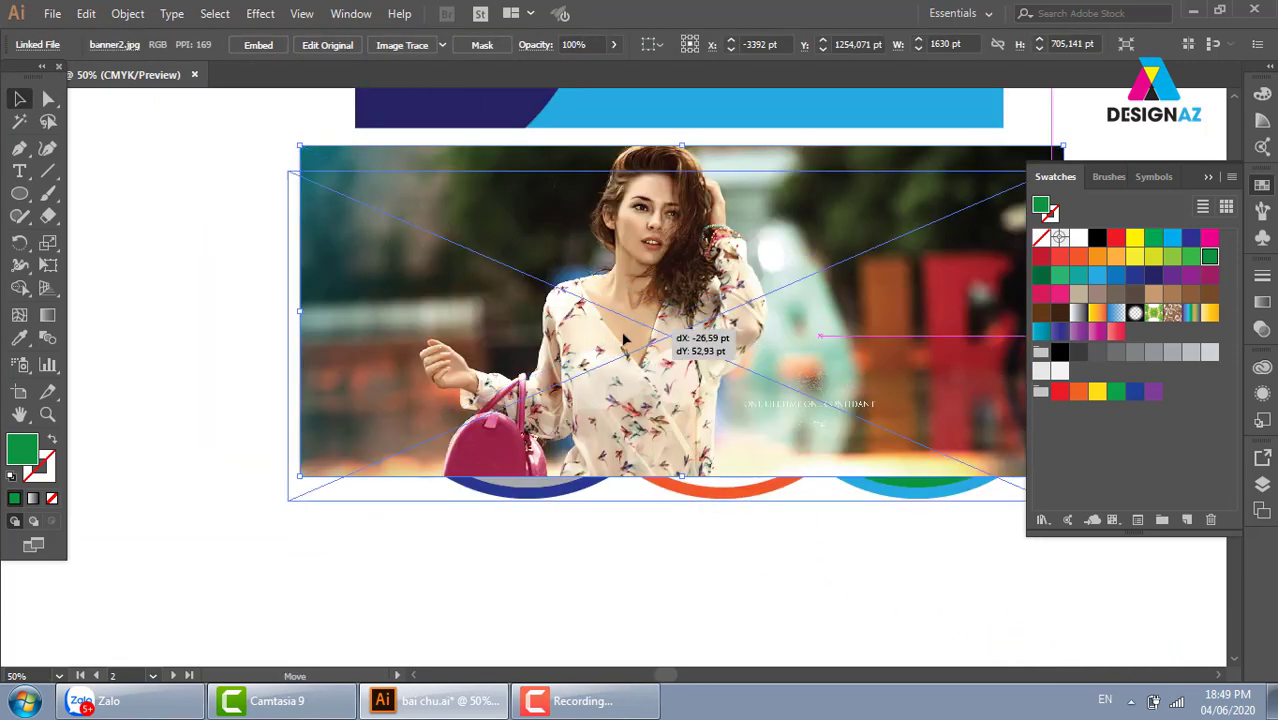
# Clip the photo inside the grey circle and shift it so the woman's face shows
pyautogui.hotkey('ctrl', 'shift', '[')
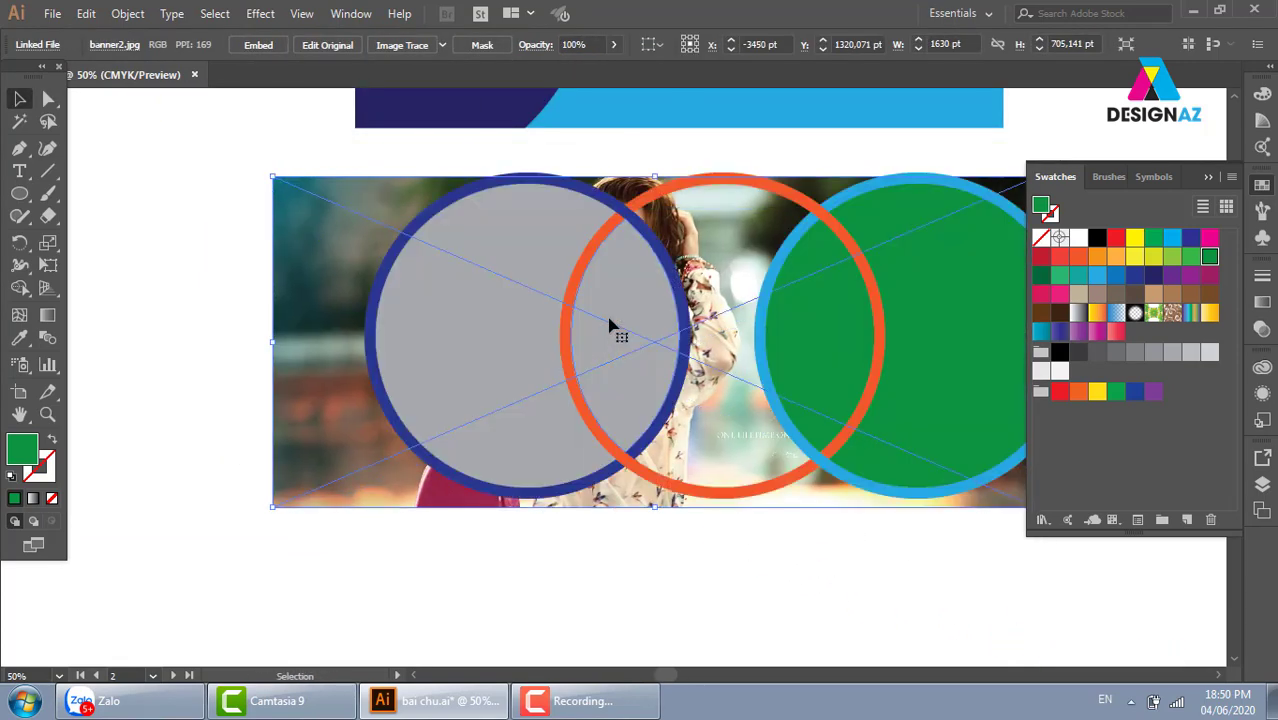
pyautogui.keyDown('shift'); pyautogui.click(463, 324); pyautogui.keyUp('shift')
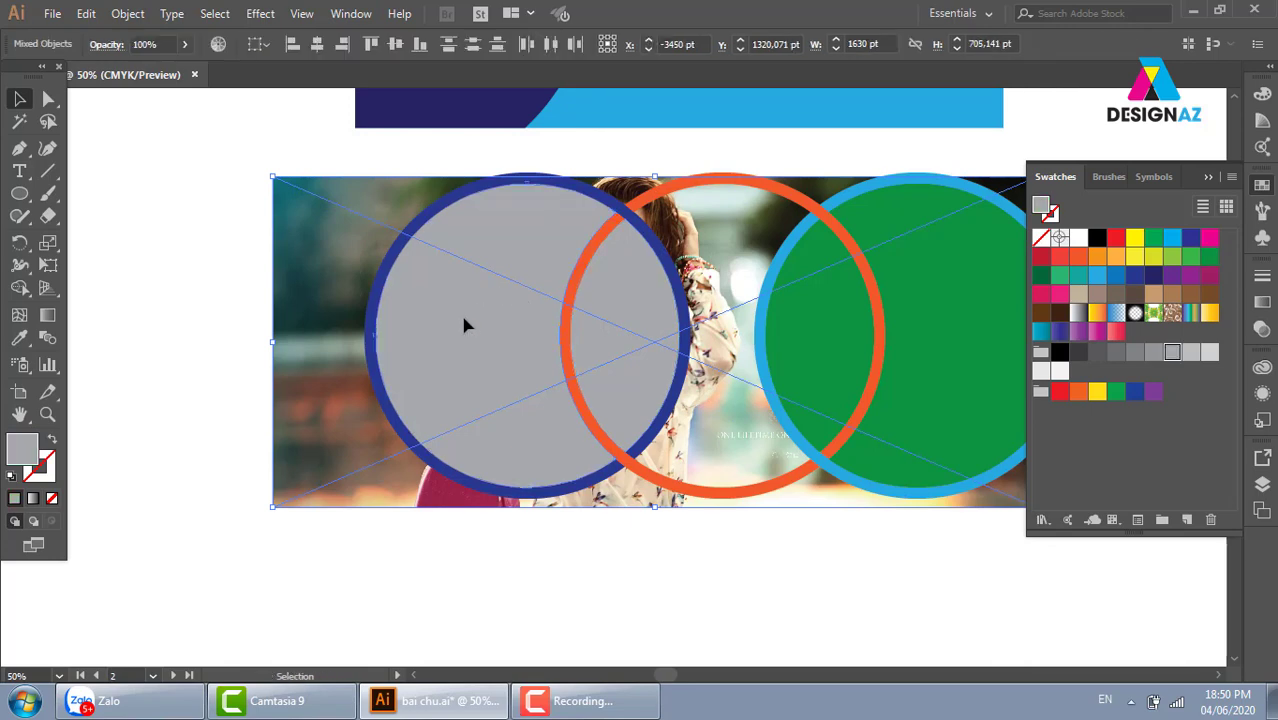
pyautogui.hotkey('ctrl', '7')
pyautogui.doubleClick(463, 324)
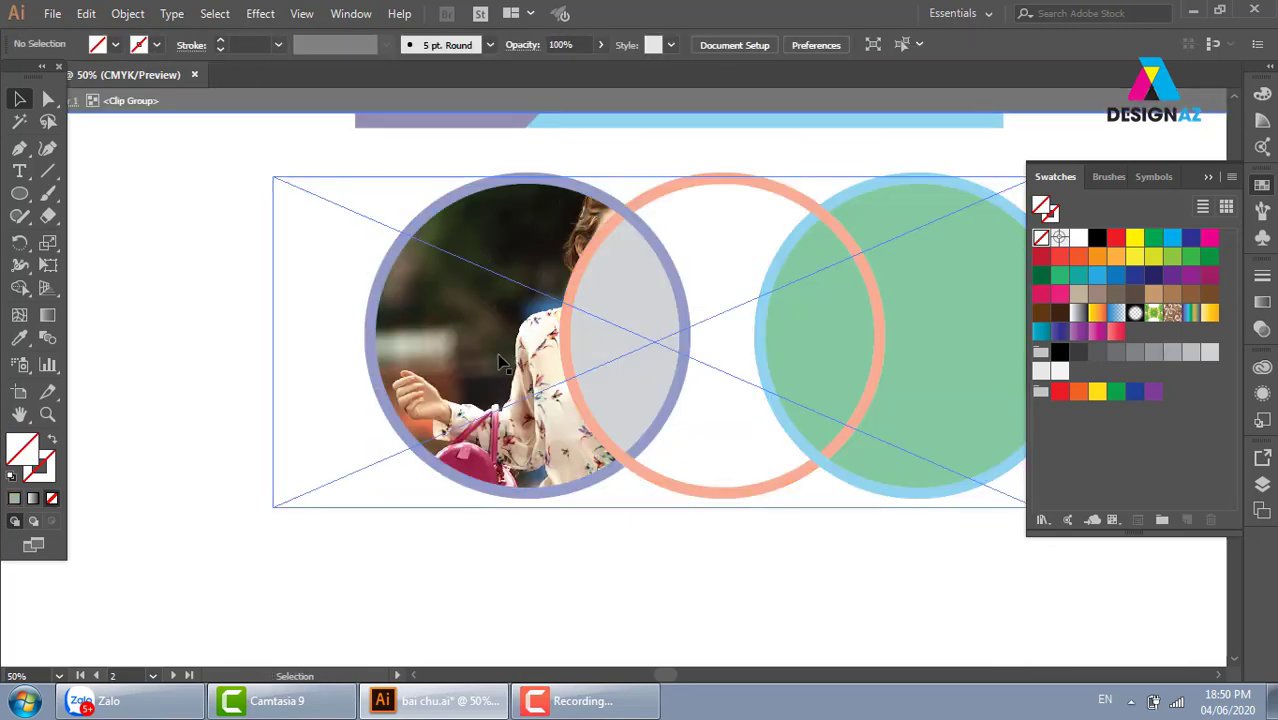
pyautogui.moveTo(515, 398)
pyautogui.mouseDown()
pyautogui.moveTo(438, 392)
pyautogui.moveTo(452, 397)
pyautogui.mouseUp()
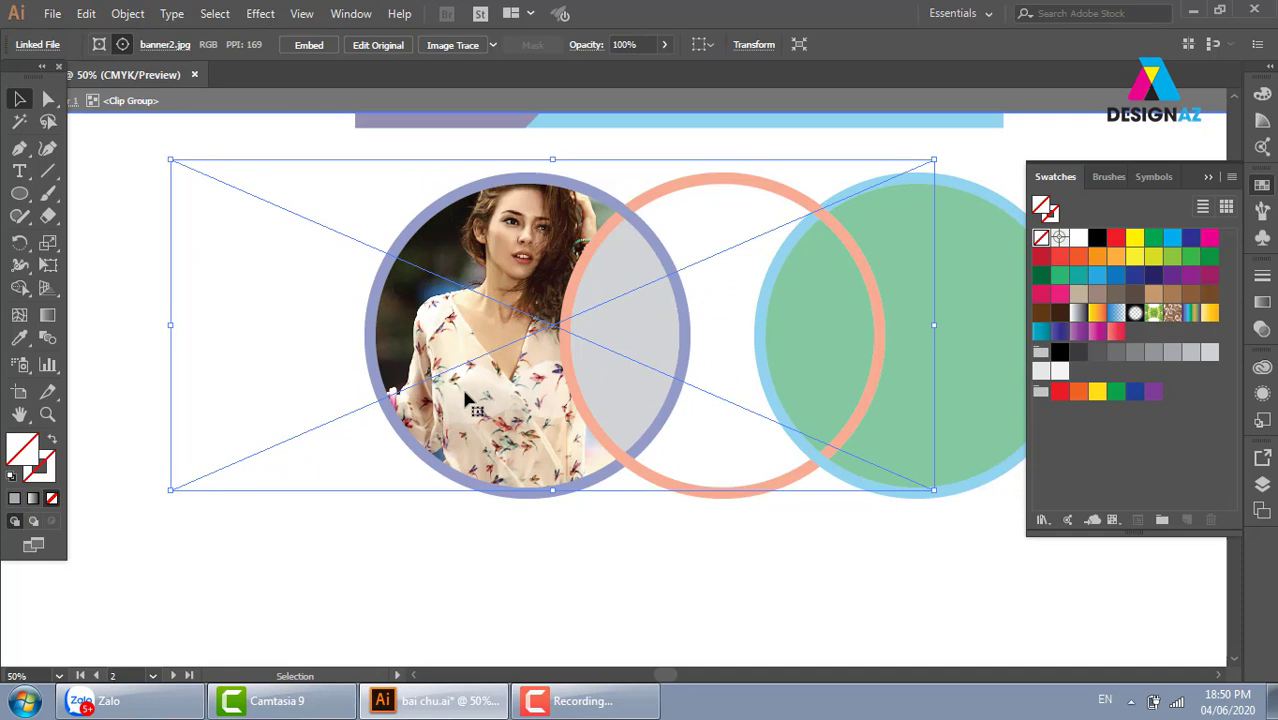
pyautogui.doubleClick(400, 540)
pyautogui.moveTo(760, 578); pyautogui.dragTo(665, 566)
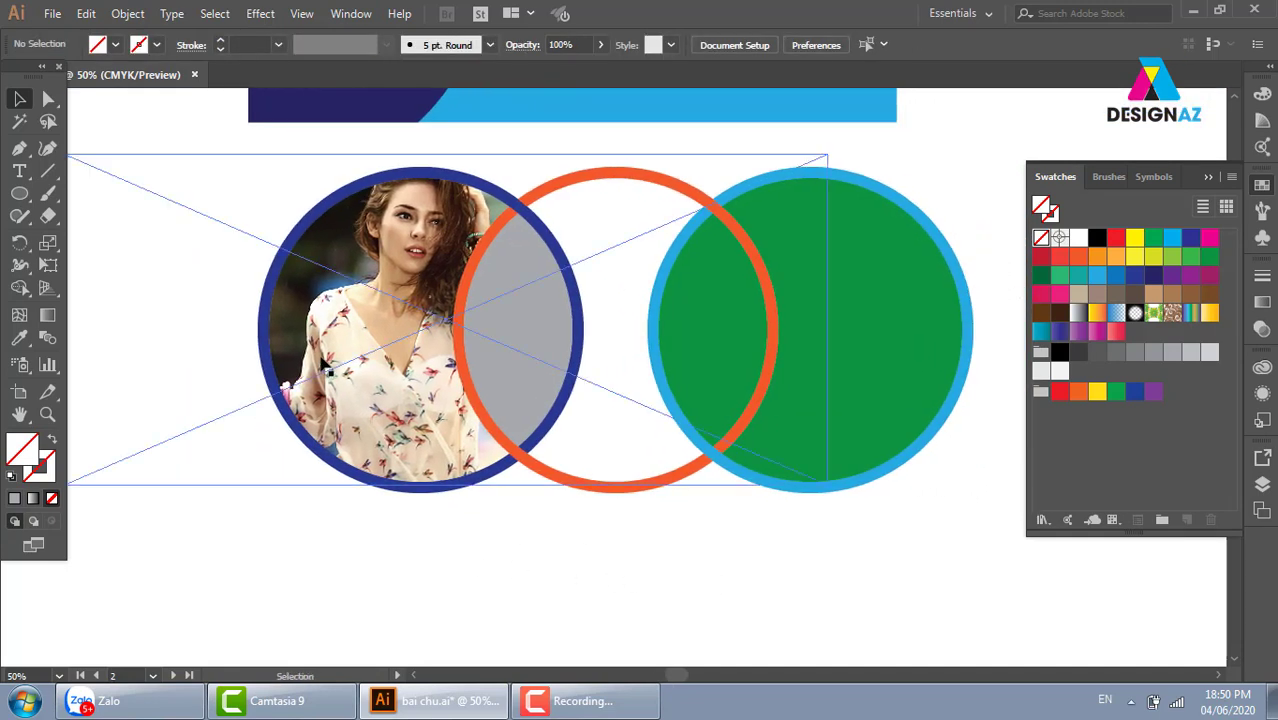
pyautogui.moveTo(856, 549); pyautogui.dragTo(776, 488)
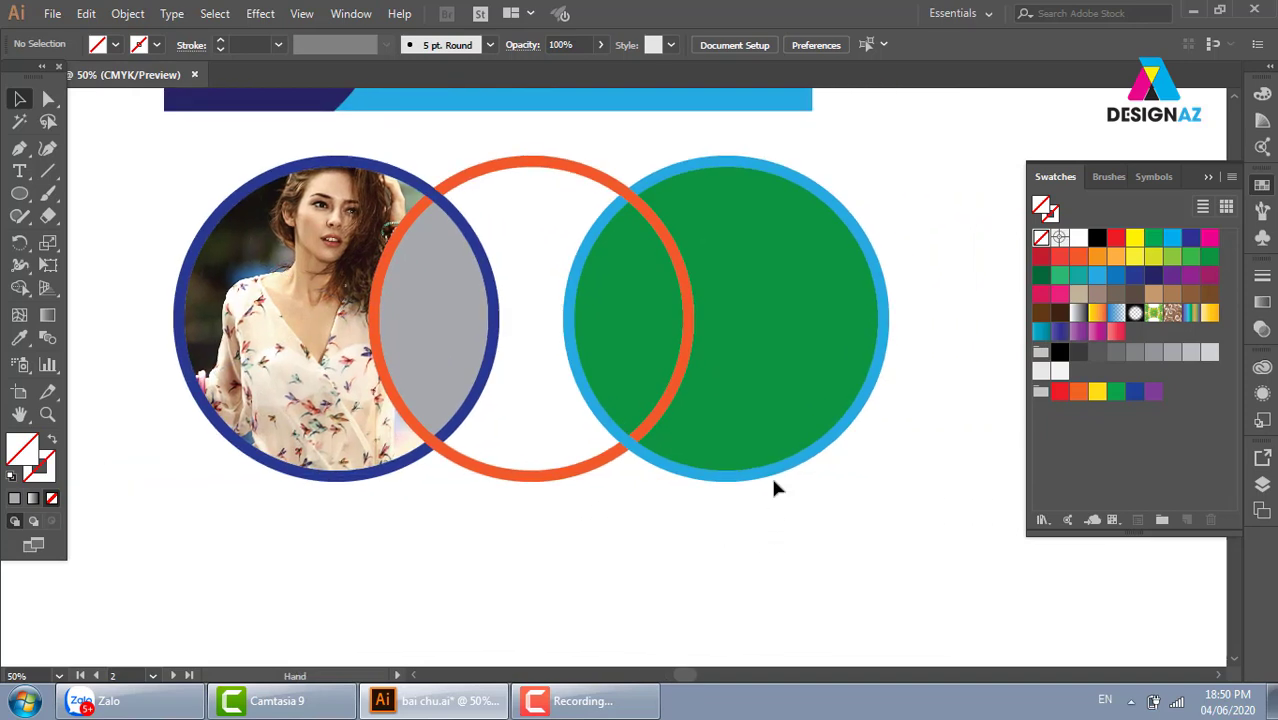
pyautogui.click(770, 372)
# Place the handbag image and size it over the circles
pyautogui.click(52, 13)
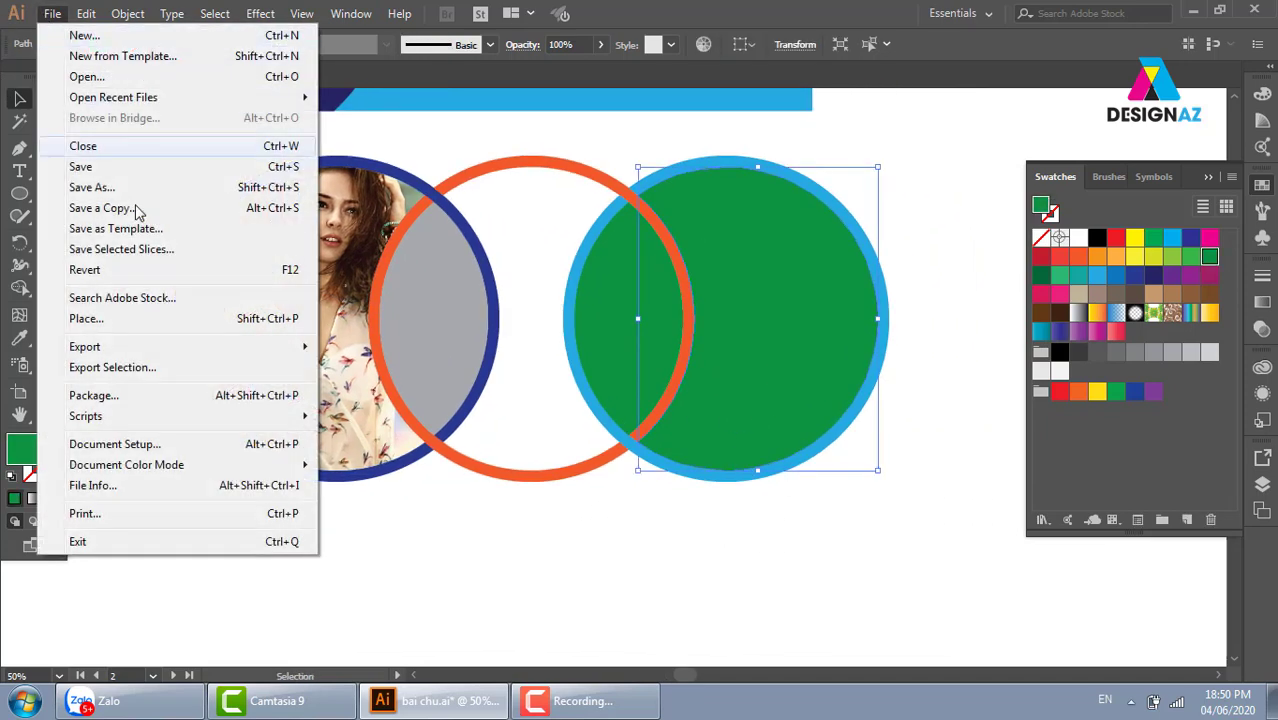
pyautogui.click(165, 319)
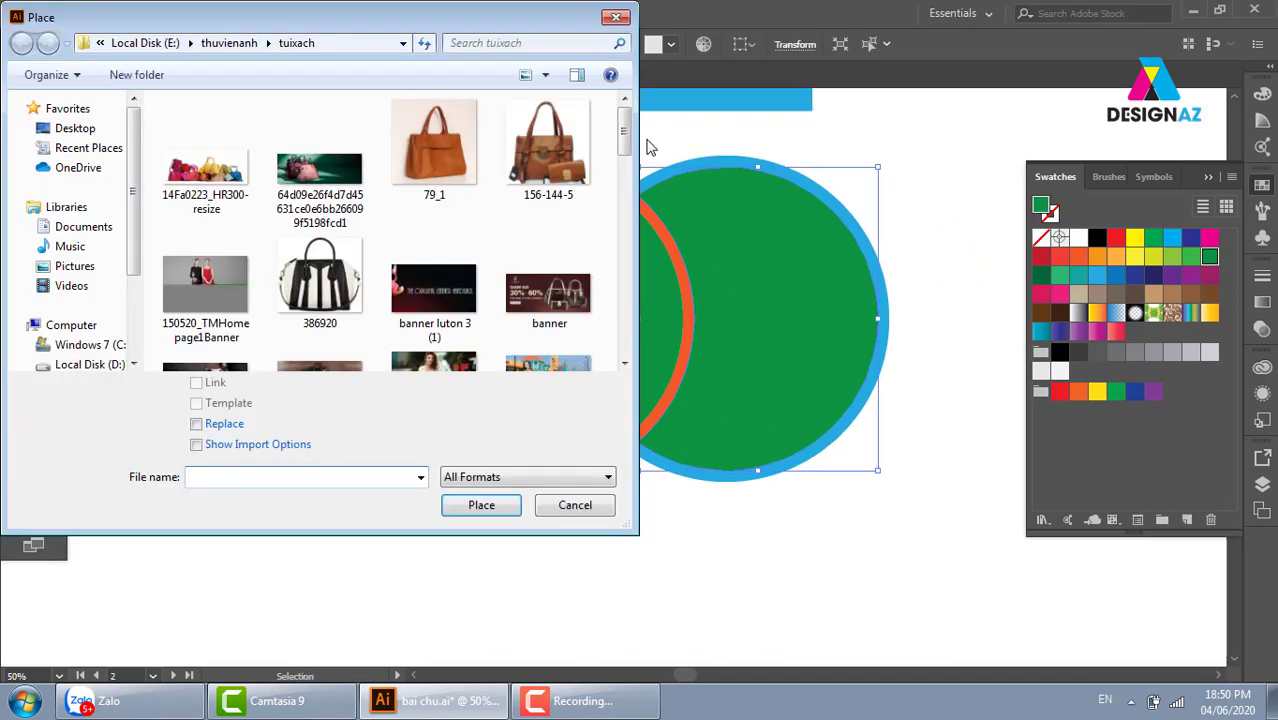
pyautogui.moveTo(624, 150); pyautogui.dragTo(655, 222)
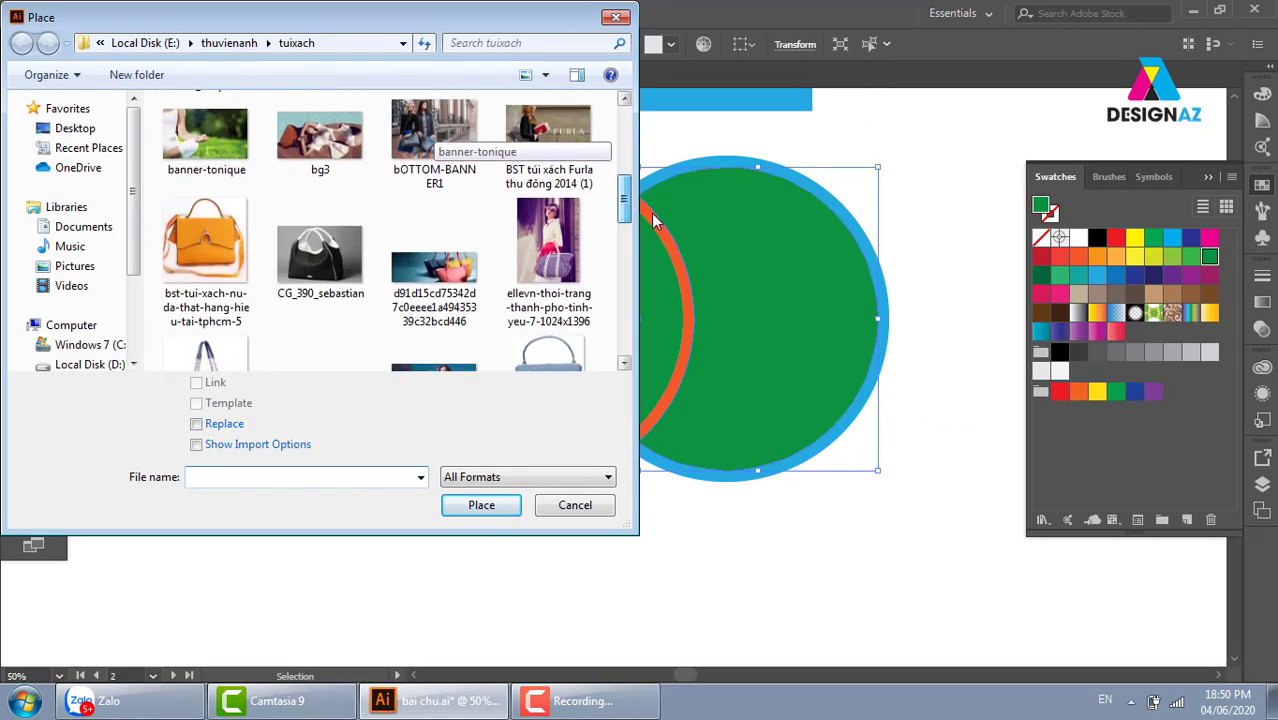
pyautogui.click(482, 245)
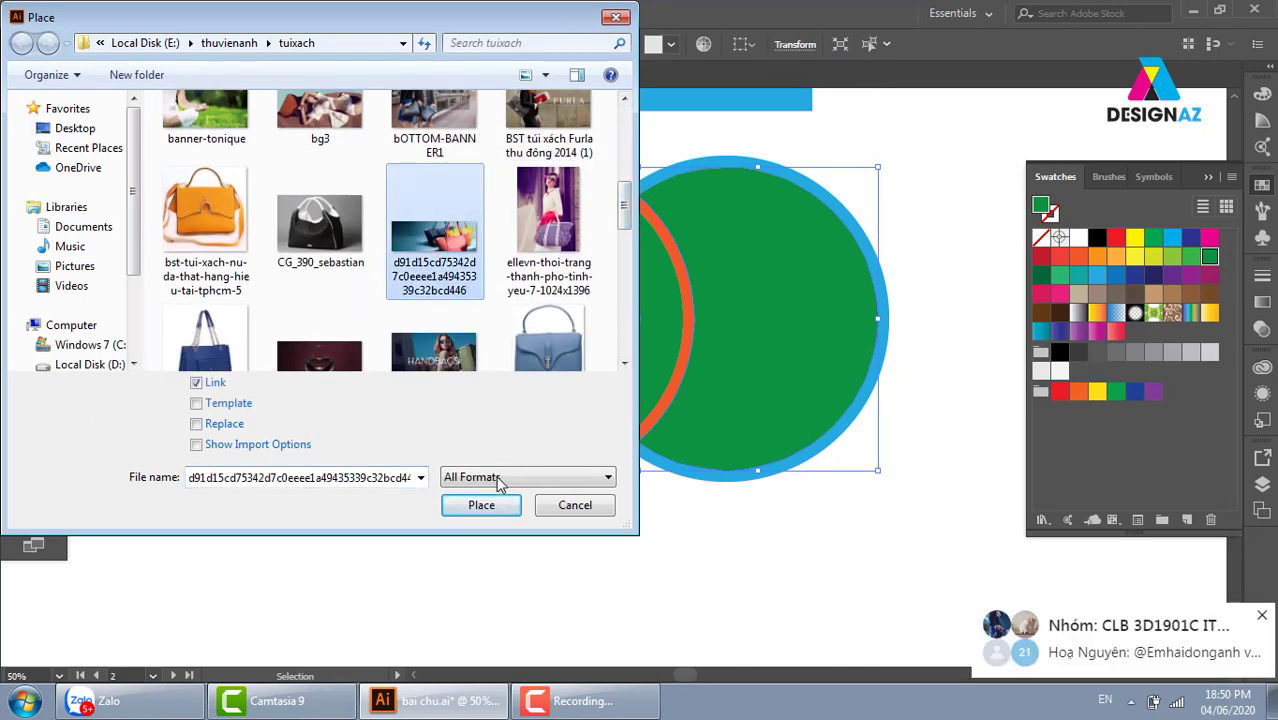
pyautogui.click(481, 505)
pyautogui.moveTo(556, 170)
pyautogui.mouseDown()
pyautogui.moveTo(1243, 622)
pyautogui.moveTo(835, 428)
pyautogui.mouseUp()
pyautogui.moveTo(927, 342); pyautogui.dragTo(704, 367)
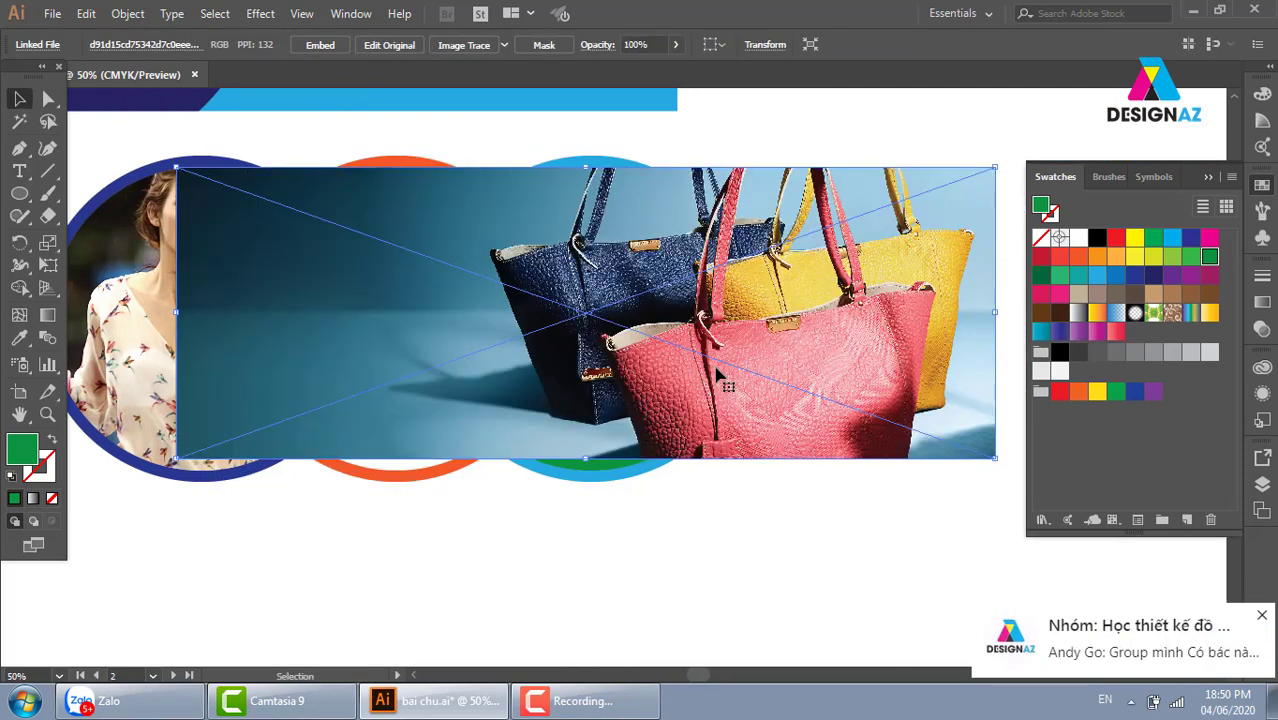
# Clip the handbag photo inside the blue-ringed circle and resize it within the mask
pyautogui.hotkey('ctrl', 'shift', '[')
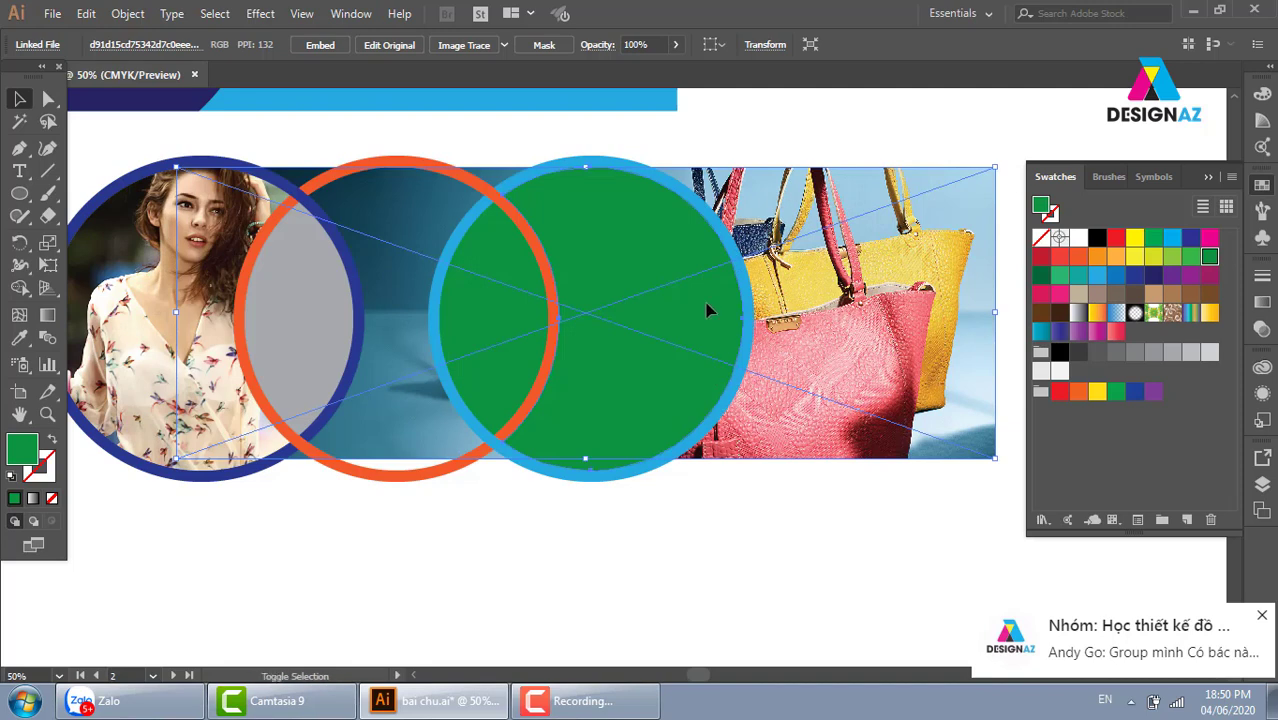
pyautogui.keyDown('shift'); pyautogui.click(707, 308); pyautogui.keyUp('shift')
pyautogui.hotkey('ctrl', '7')
pyautogui.press('v')
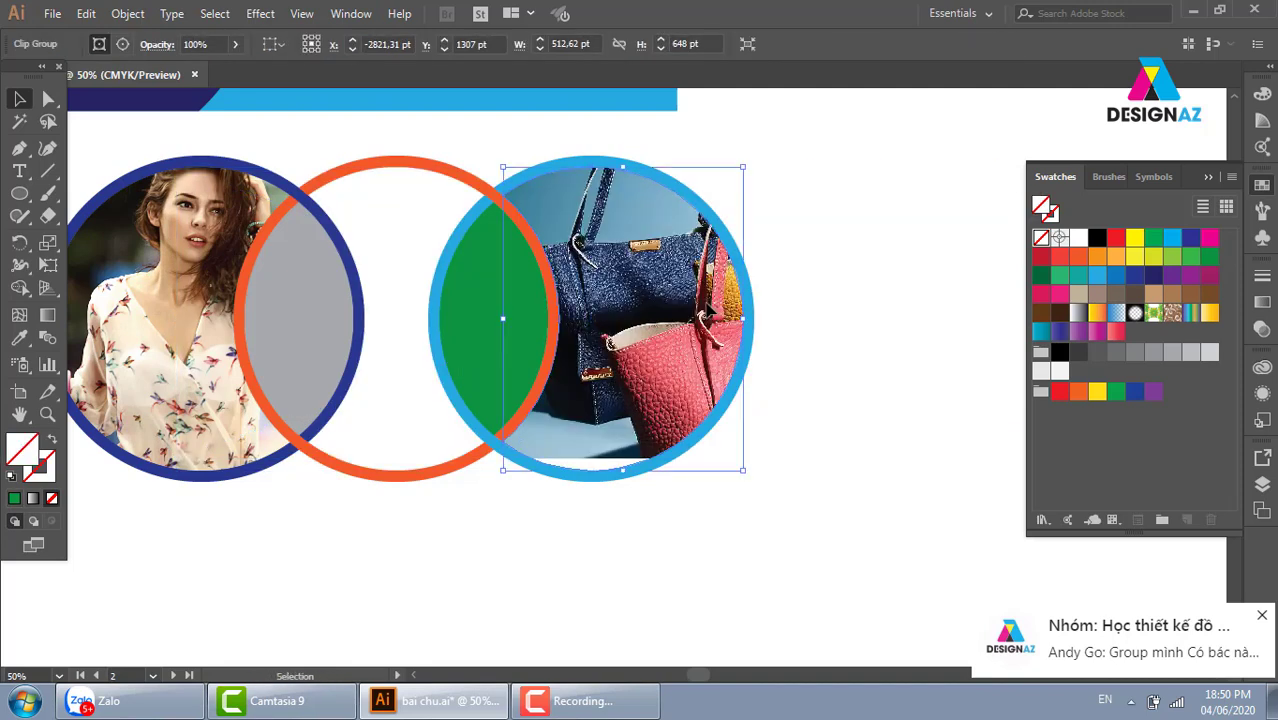
pyautogui.doubleClick(668, 340)
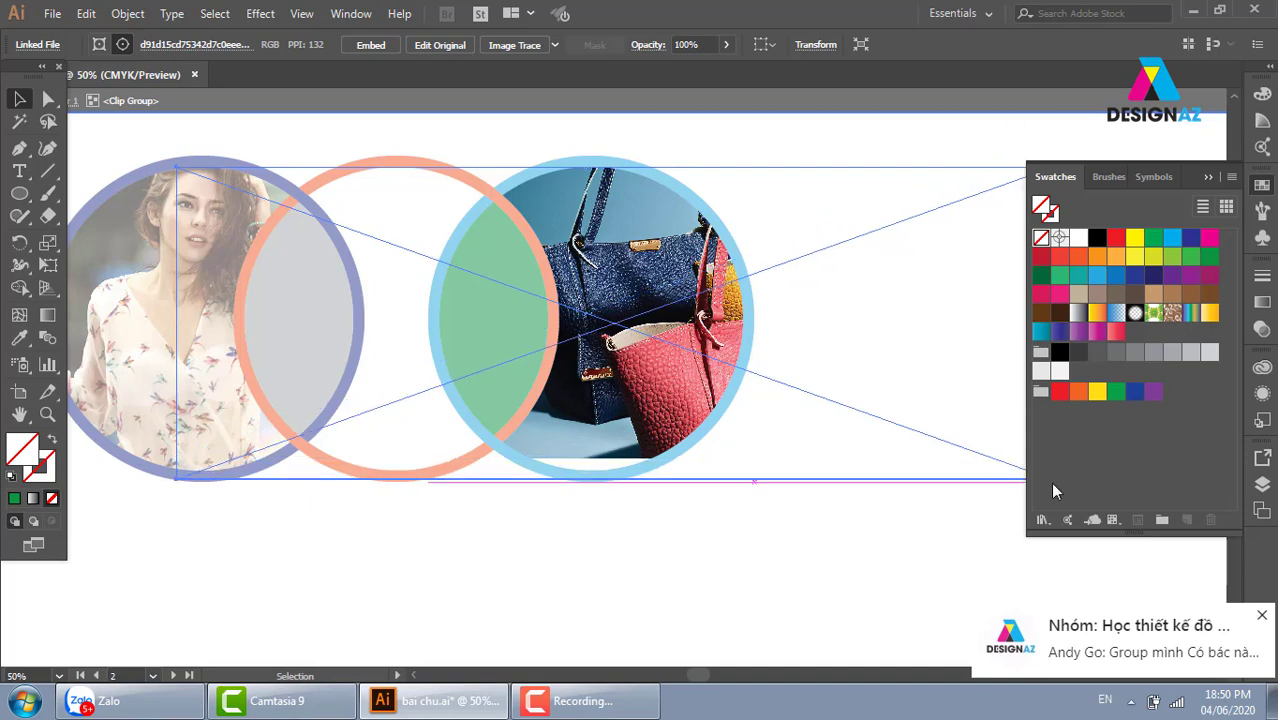
pyautogui.moveTo(998, 462); pyautogui.dragTo(1050, 482)
pyautogui.doubleClick(683, 525)
# Delete the green and grey overlap shapes
pyautogui.hotkey('ctrl', '-')
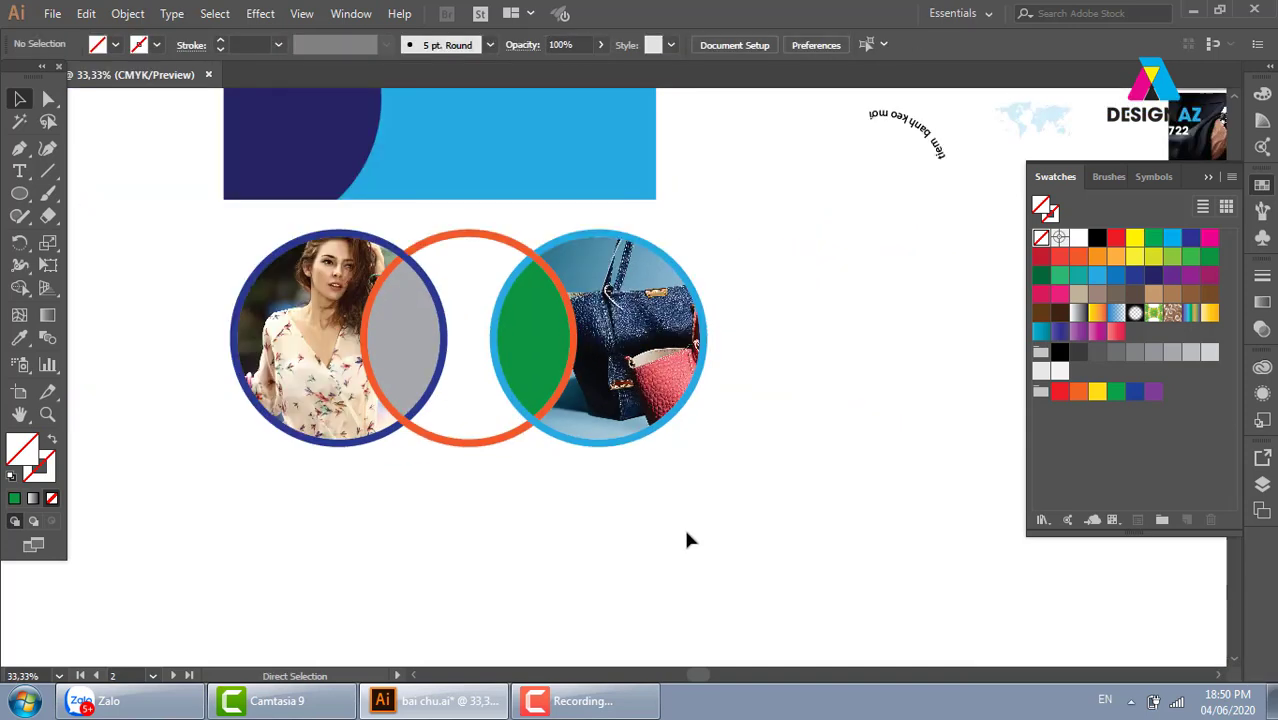
pyautogui.hotkey('ctrl', '-')
pyautogui.press('z')
pyautogui.moveTo(394, 239); pyautogui.dragTo(800, 450)
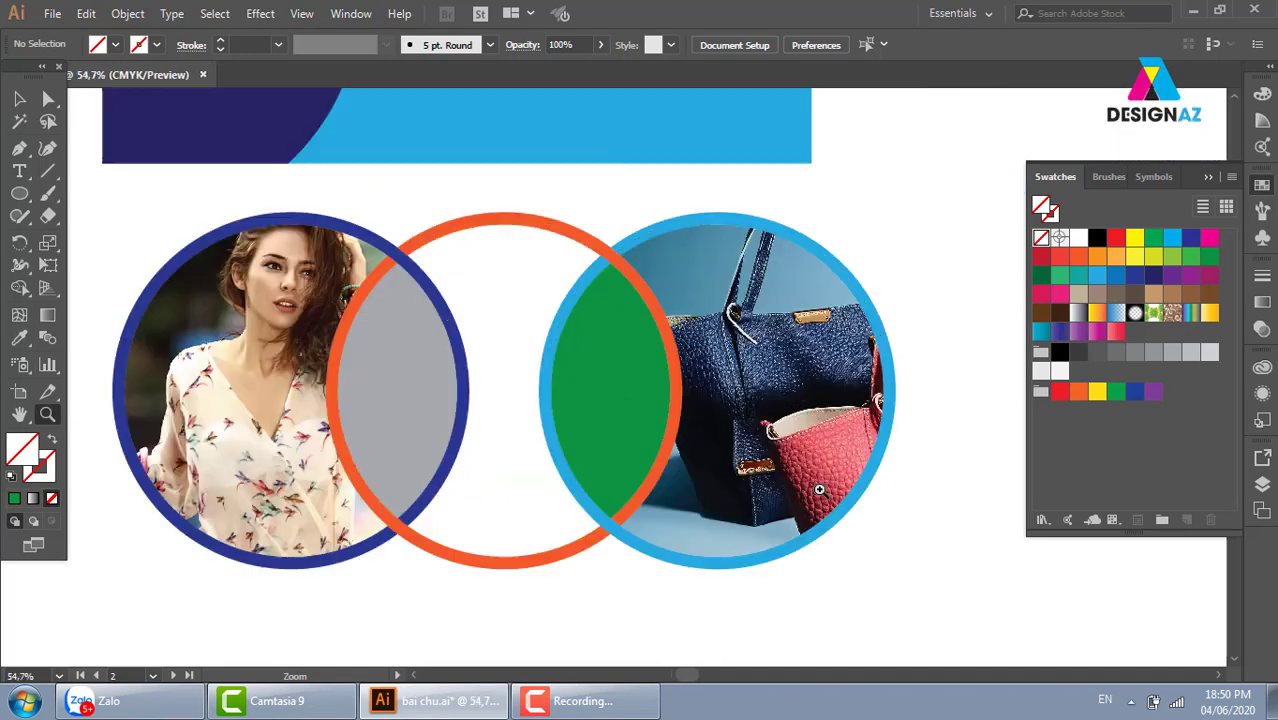
pyautogui.click(19, 100)
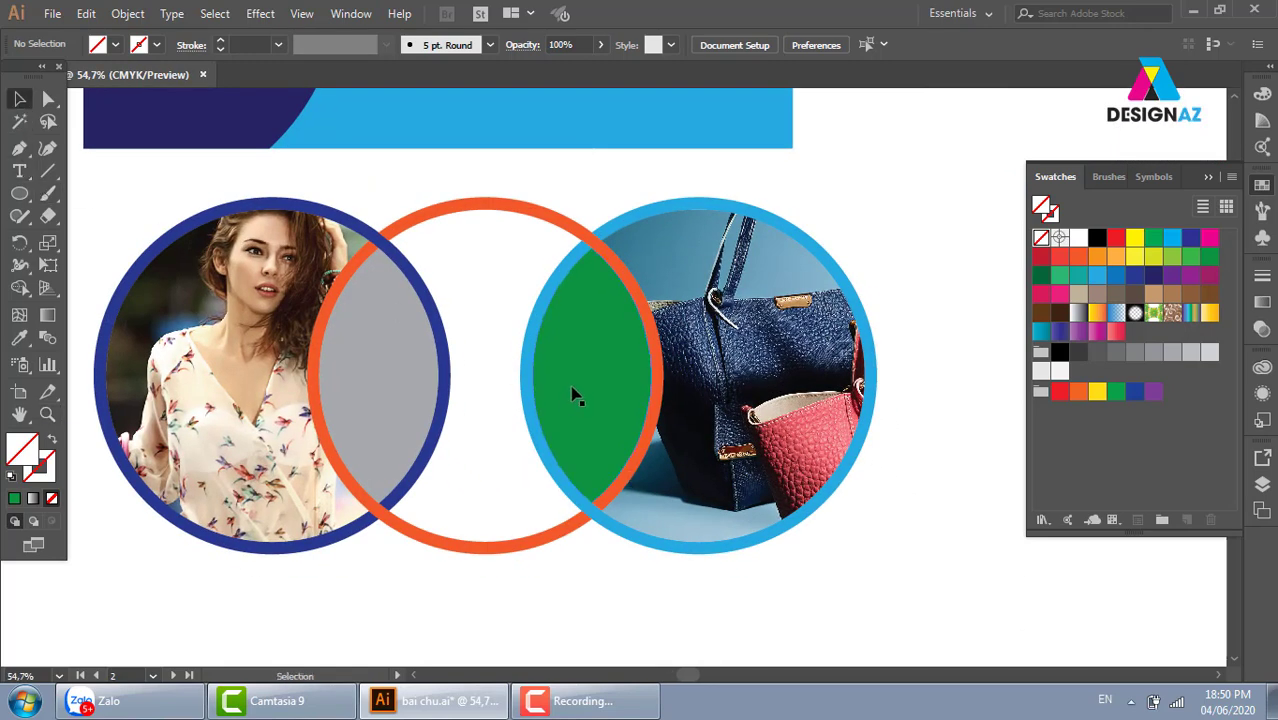
pyautogui.click(582, 398)
pyautogui.press('Delete')
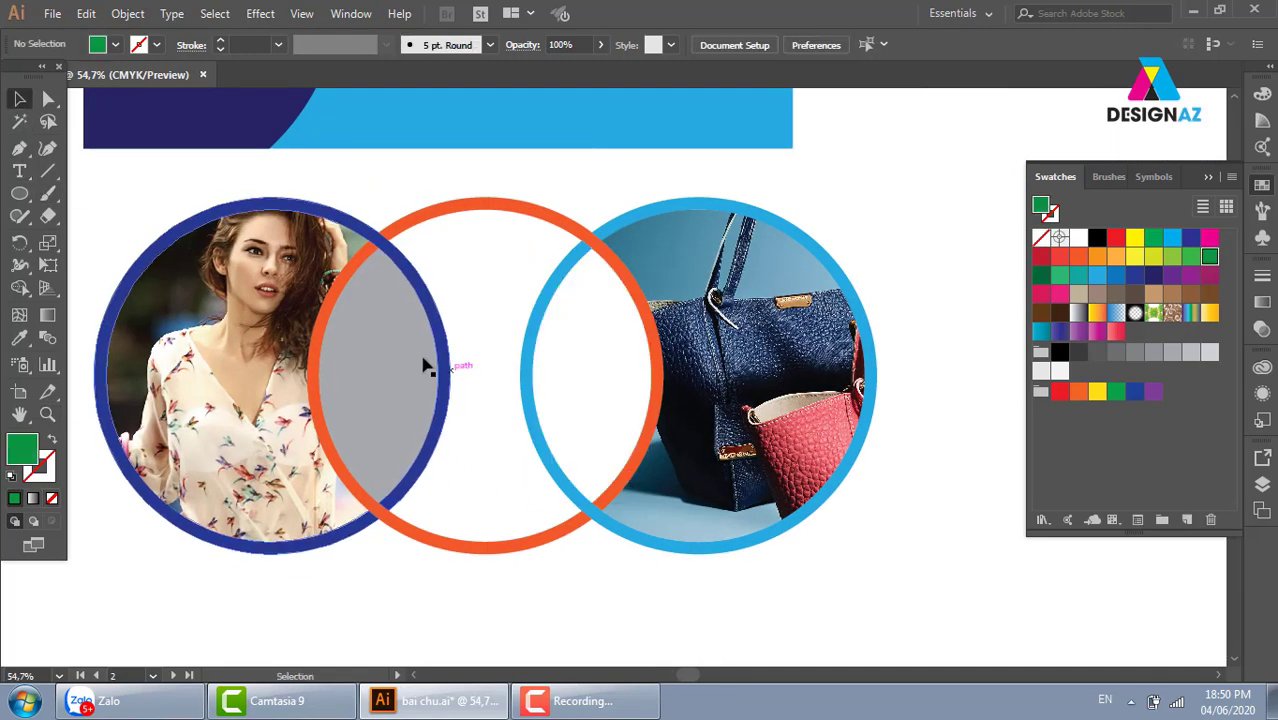
pyautogui.click(403, 352)
pyautogui.press('Delete')
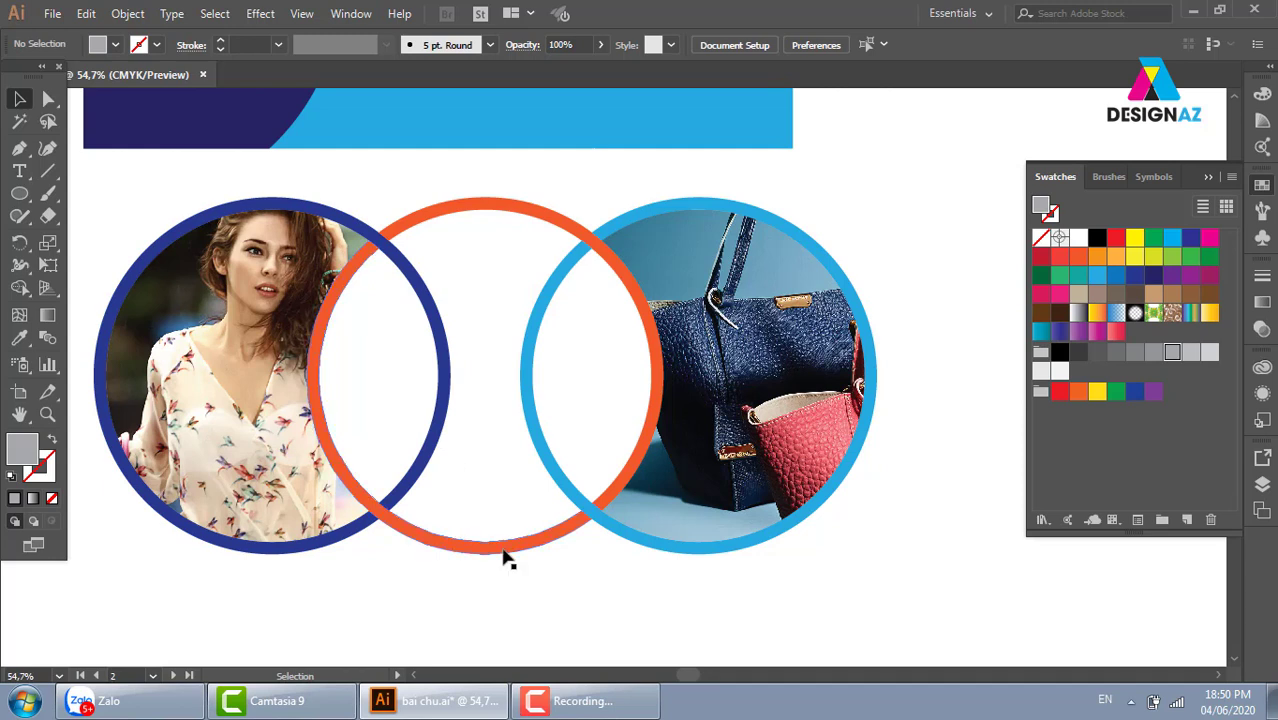
pyautogui.moveTo(490, 178); pyautogui.dragTo(500, 600)
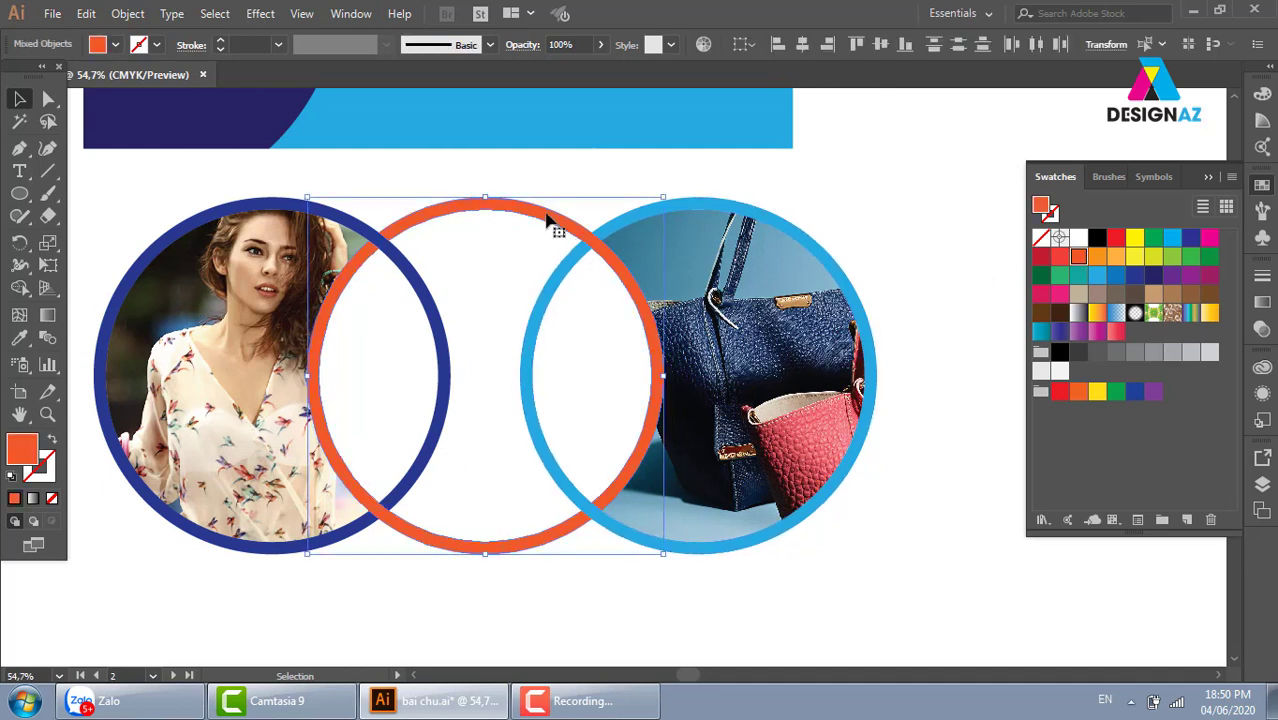
pyautogui.keyDown('shift'); pyautogui.click(443, 322); pyautogui.keyUp('shift')
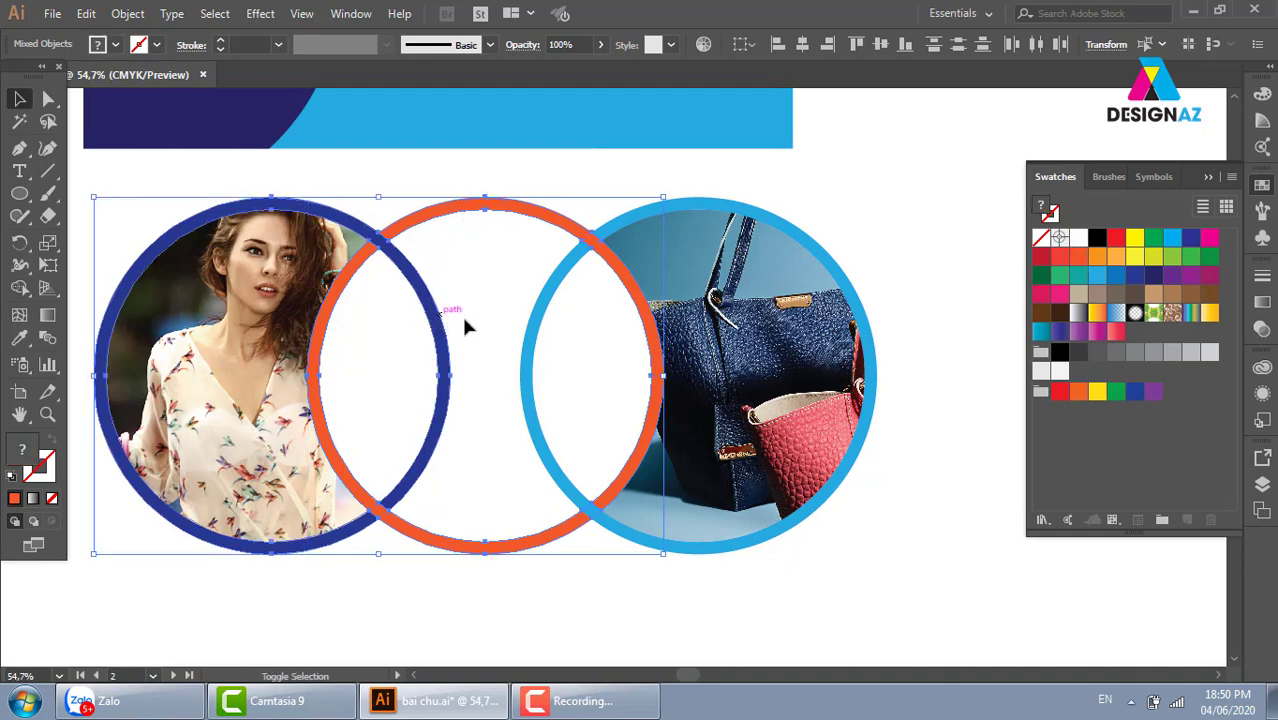
pyautogui.keyDown('shift'); pyautogui.click(559, 288); pyautogui.keyUp('shift')
pyautogui.click(19, 287)
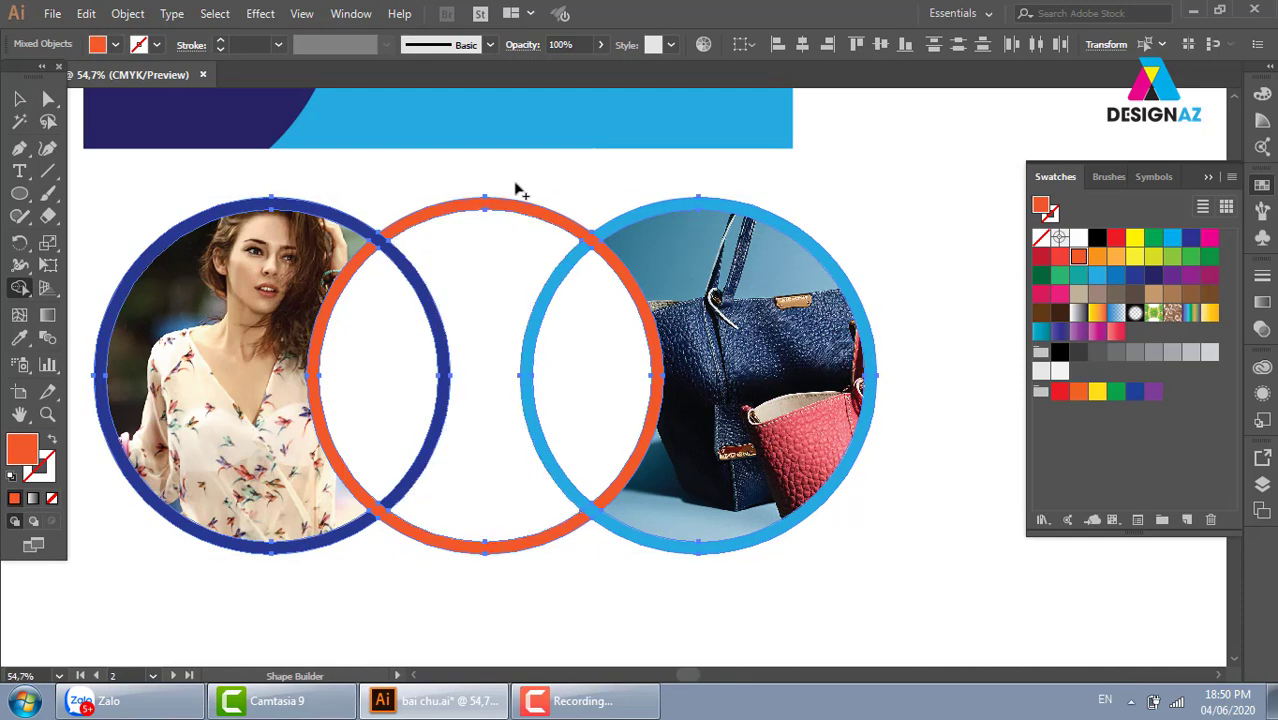
pyautogui.moveTo(516, 182); pyautogui.dragTo(508, 250)
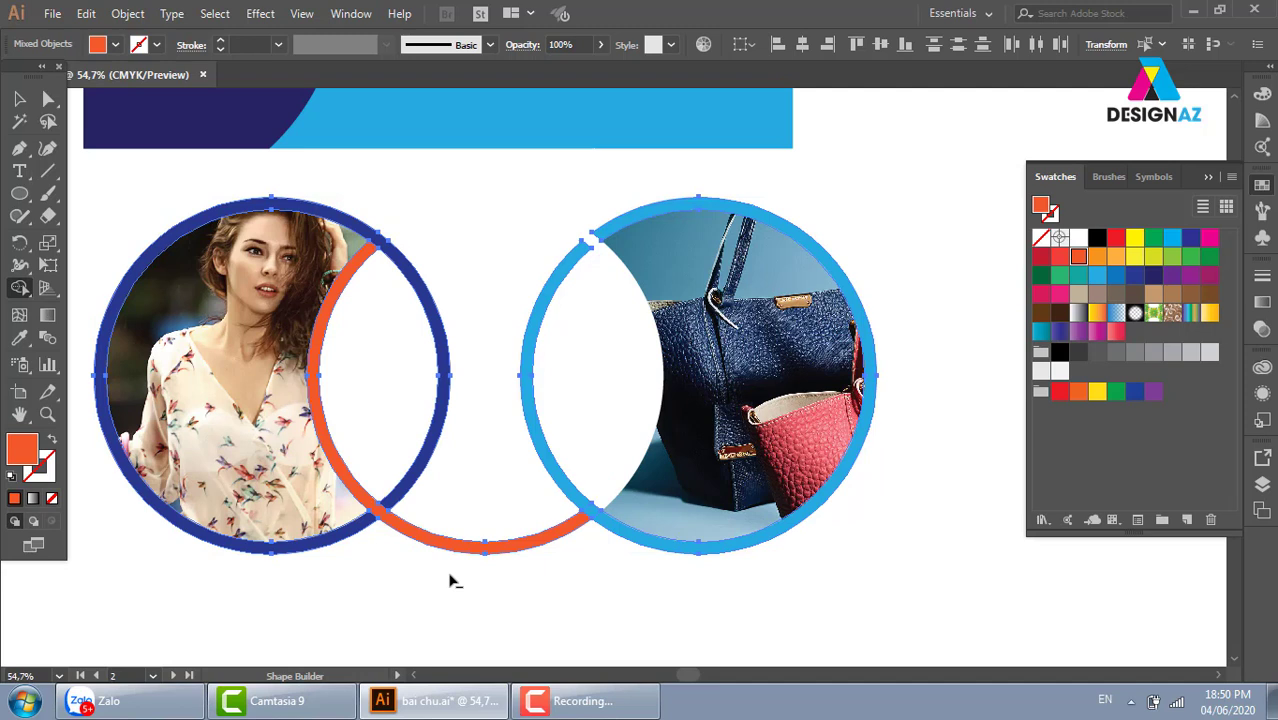
pyautogui.moveTo(510, 492); pyautogui.dragTo(573, 440)
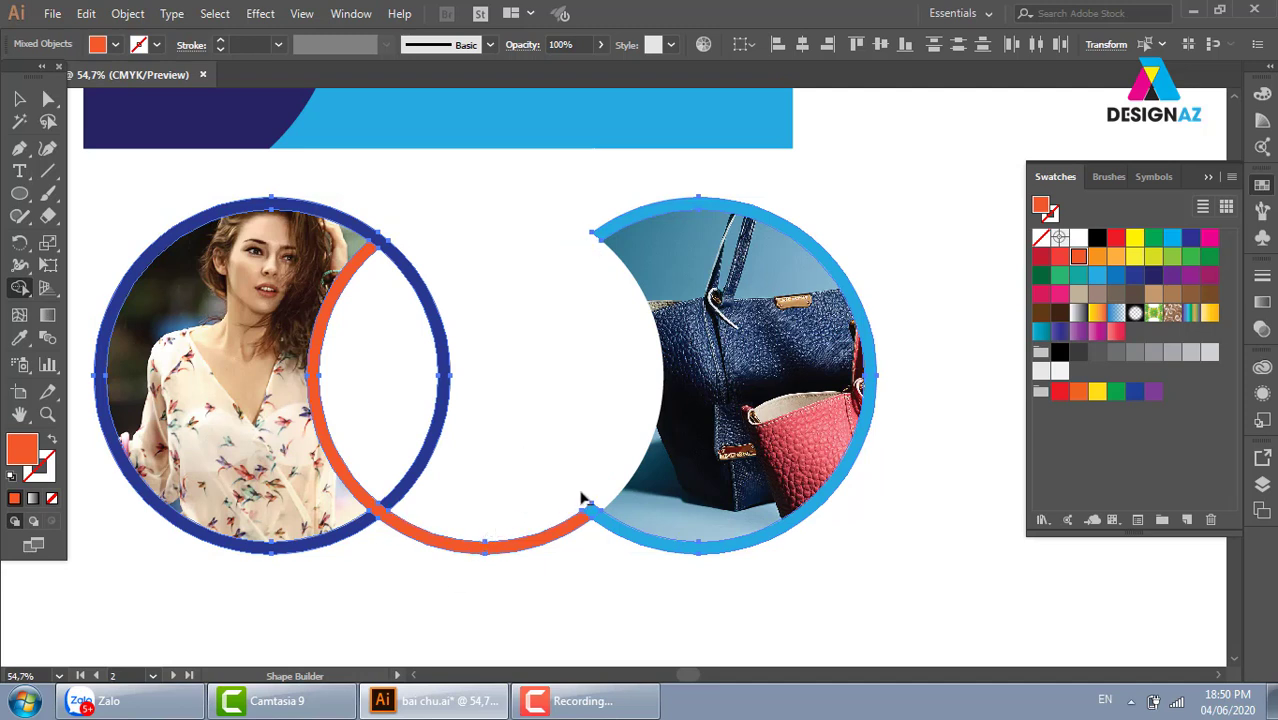
pyautogui.moveTo(593, 497); pyautogui.dragTo(567, 558)
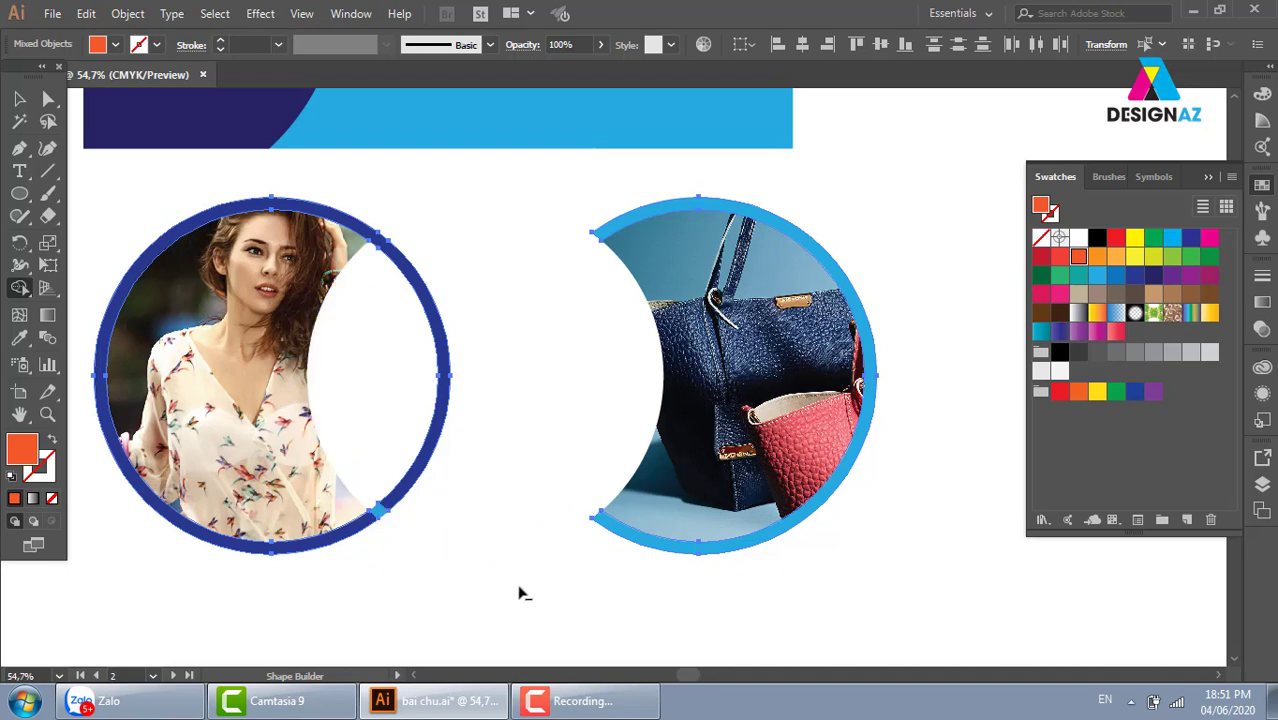
pyautogui.hotkey('ctrl', 'z')
pyautogui.hotkey('ctrl', 'z')
pyautogui.hotkey('ctrl', 'z')
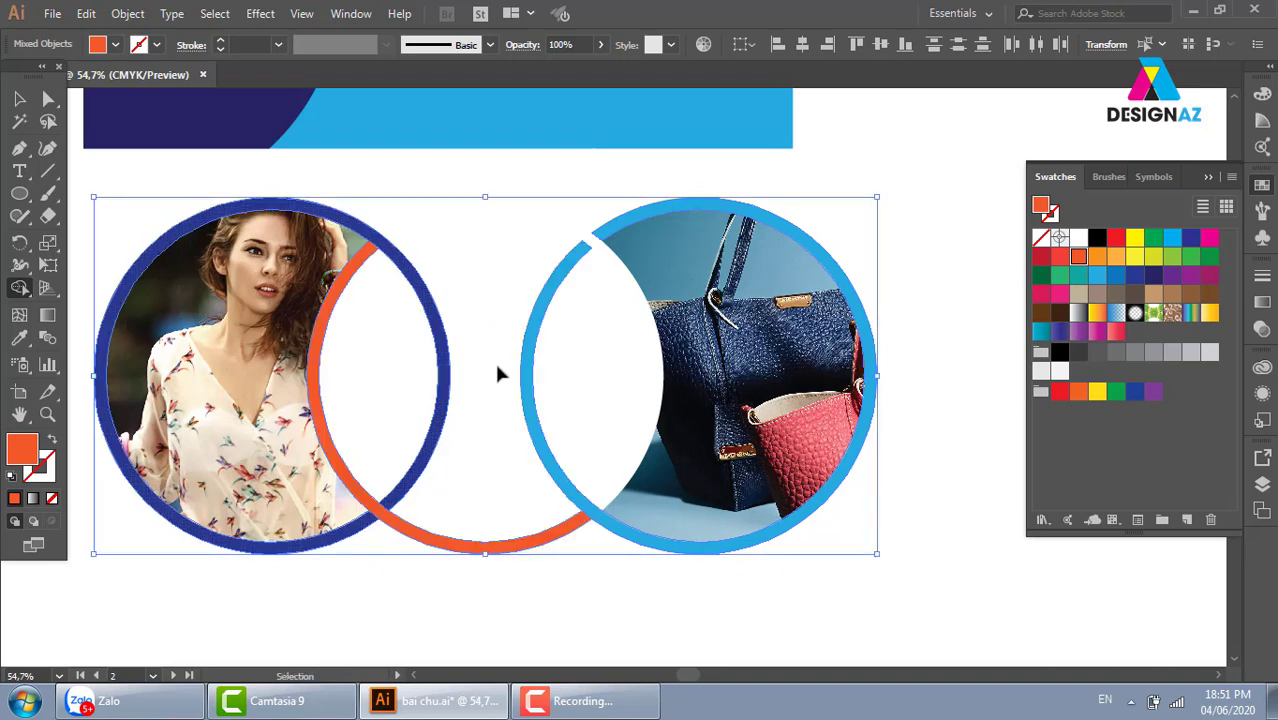
pyautogui.hotkey('ctrl', 'z')
pyautogui.click(19, 98)
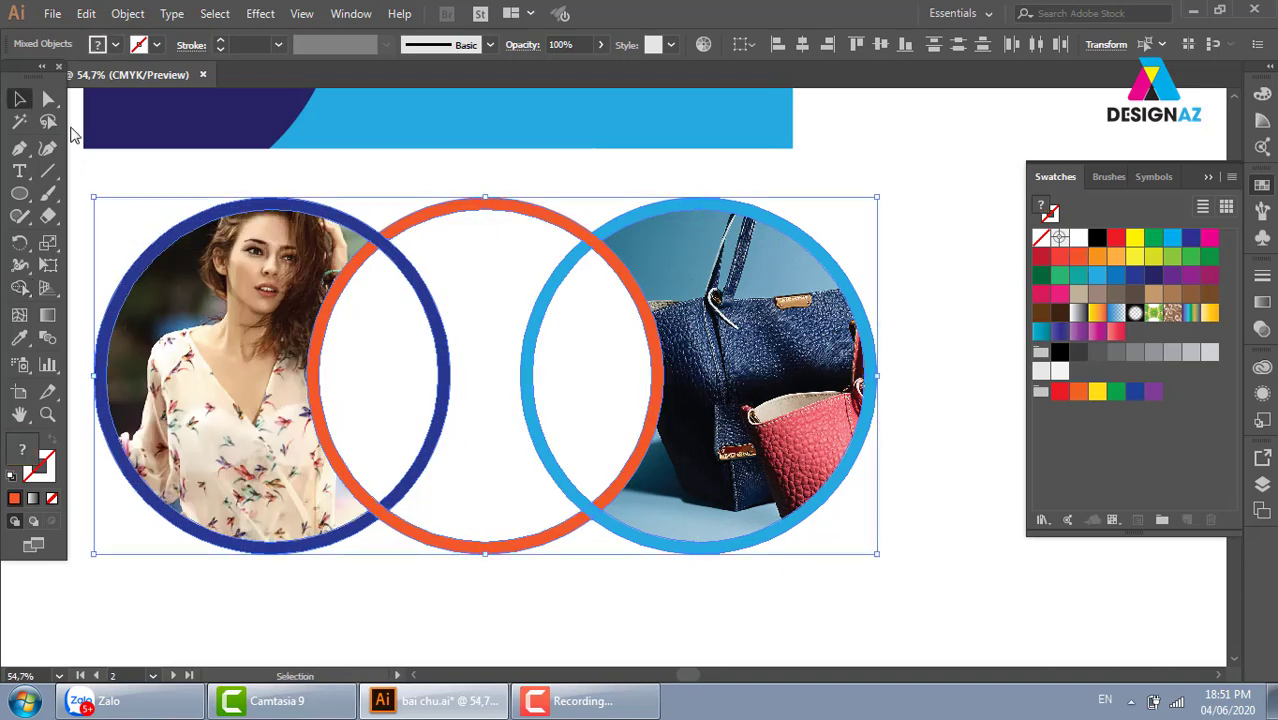
pyautogui.click(913, 373)
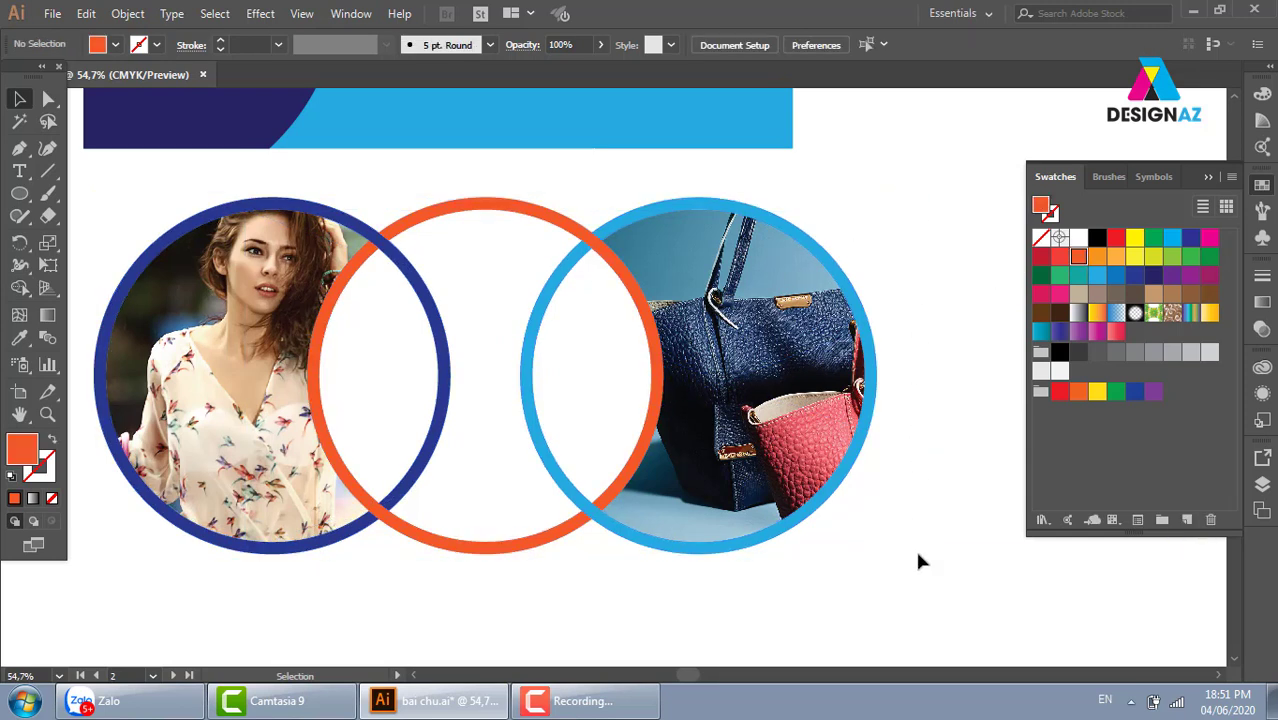
pyautogui.hotkey('ctrl', '-')
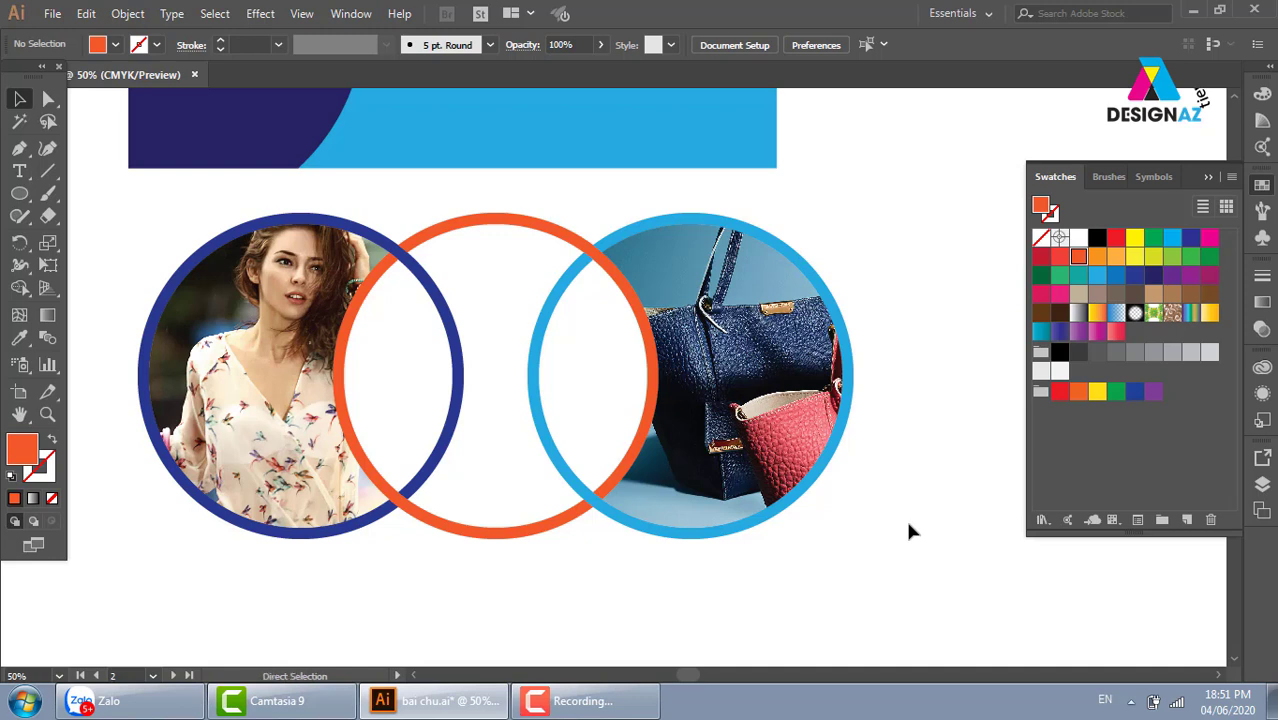
pyautogui.hotkey('ctrl', '-')
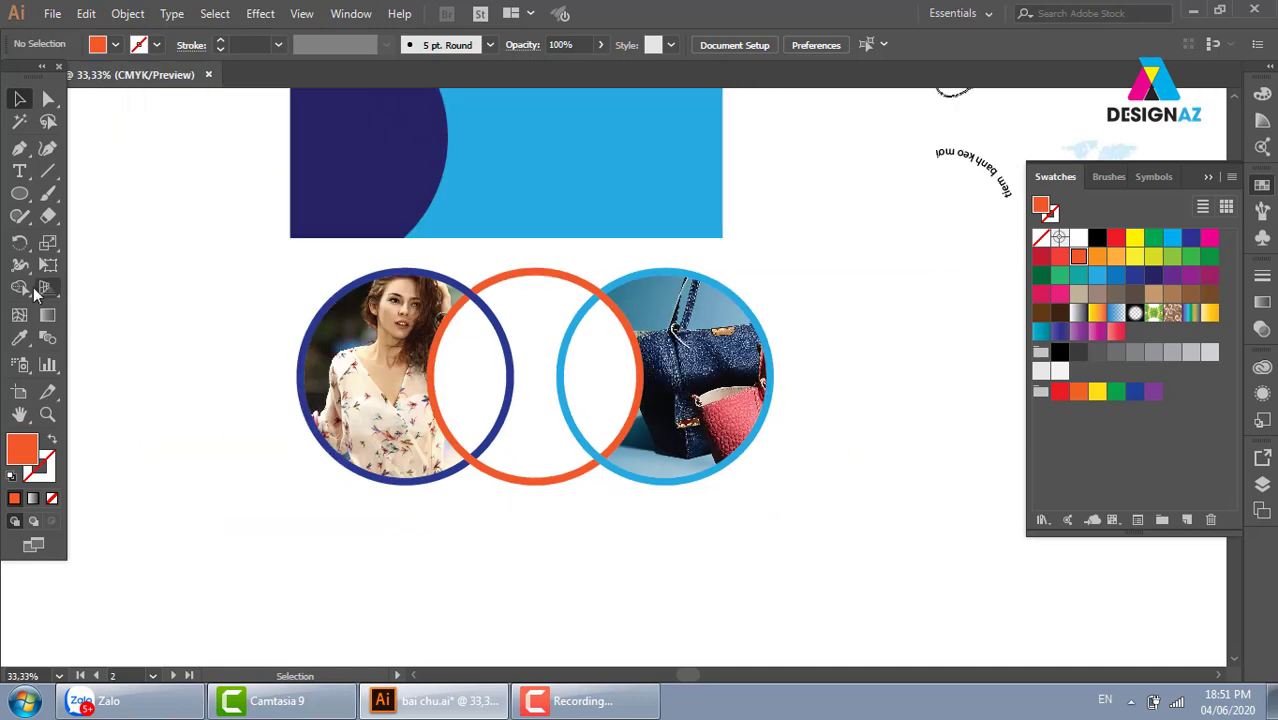
pyautogui.click(19, 288)
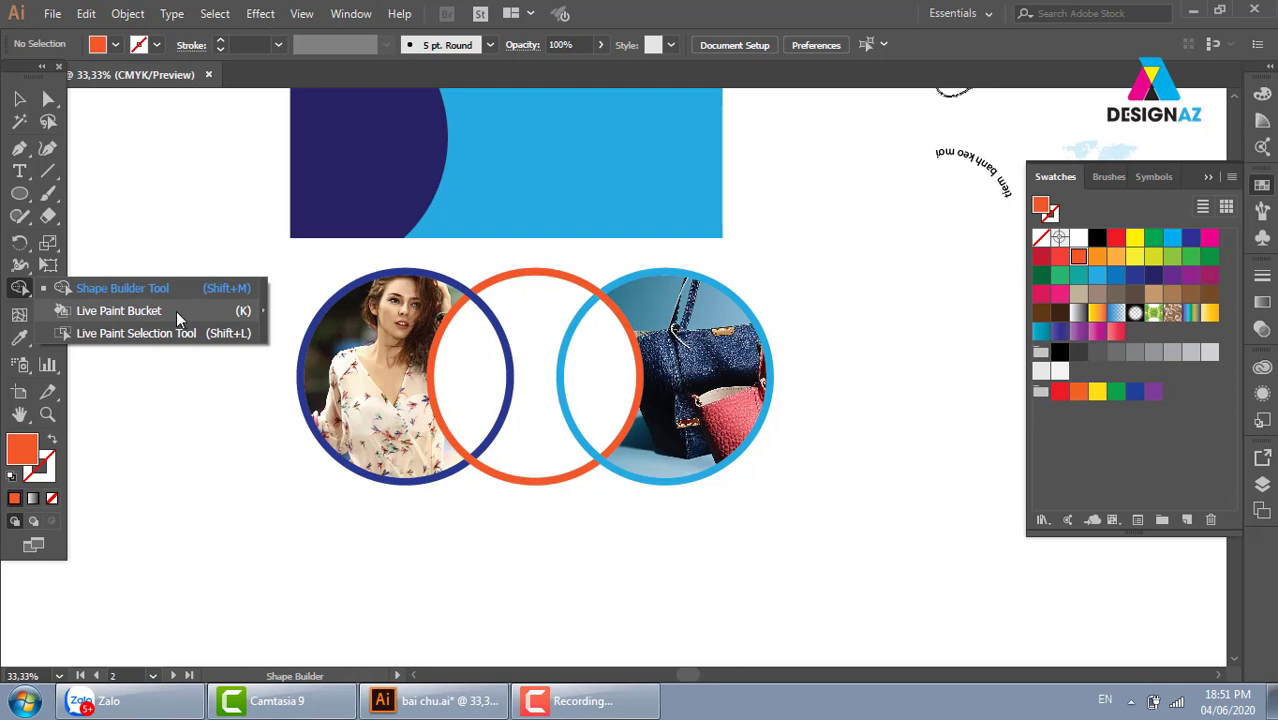
pyautogui.click(50, 175)
# Draw a long diagonal line with a 4 pt black stroke and no fill
pyautogui.moveTo(548, 520); pyautogui.dragTo(537, 257)
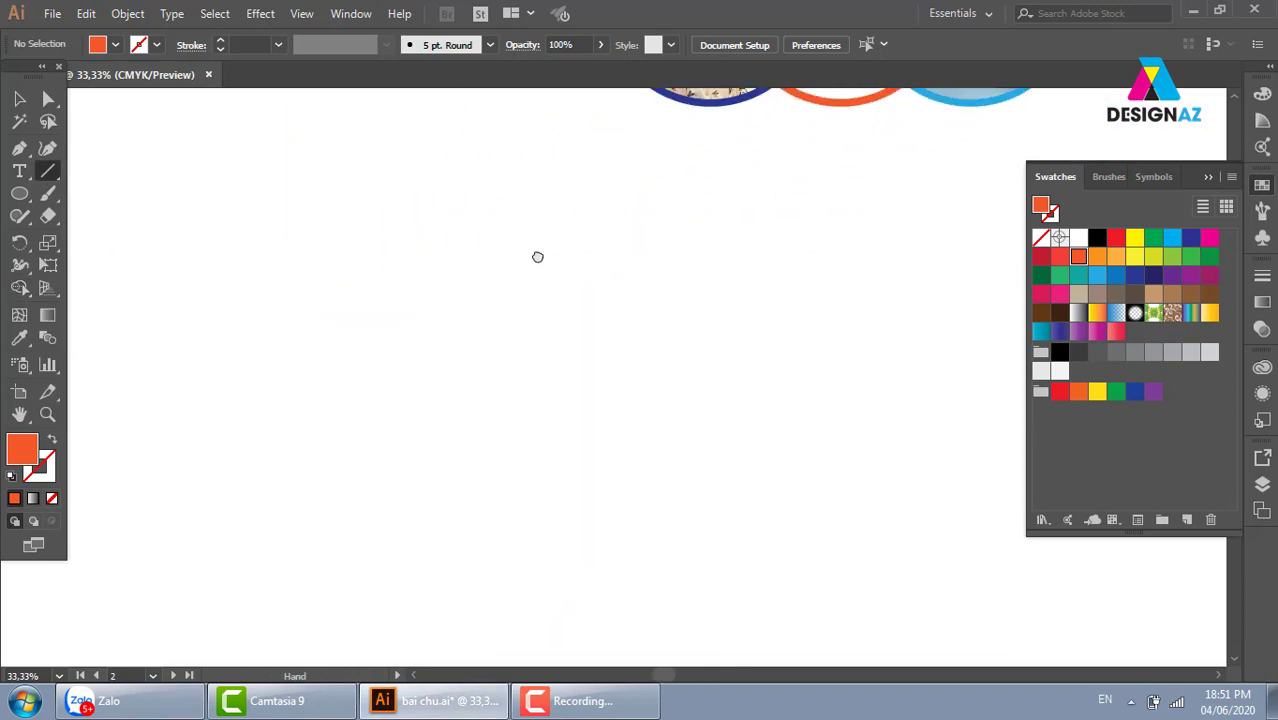
pyautogui.moveTo(165, 321); pyautogui.dragTo(752, 175)
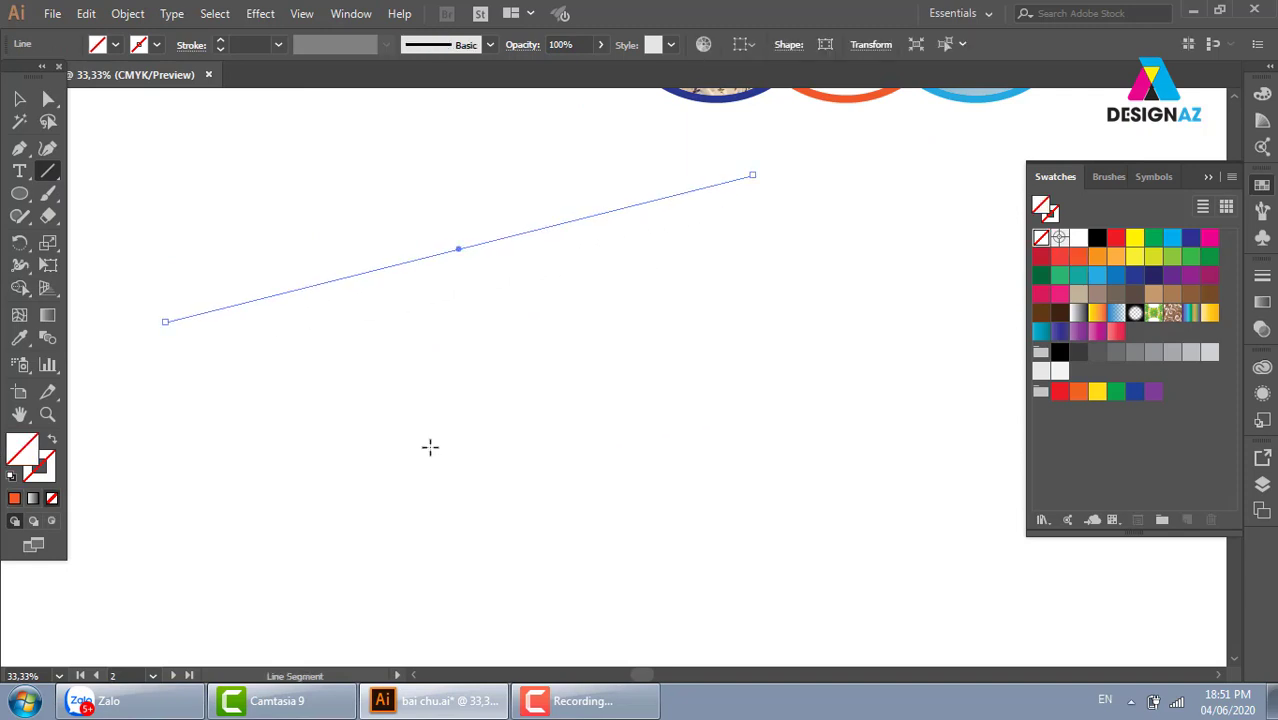
pyautogui.press('d')
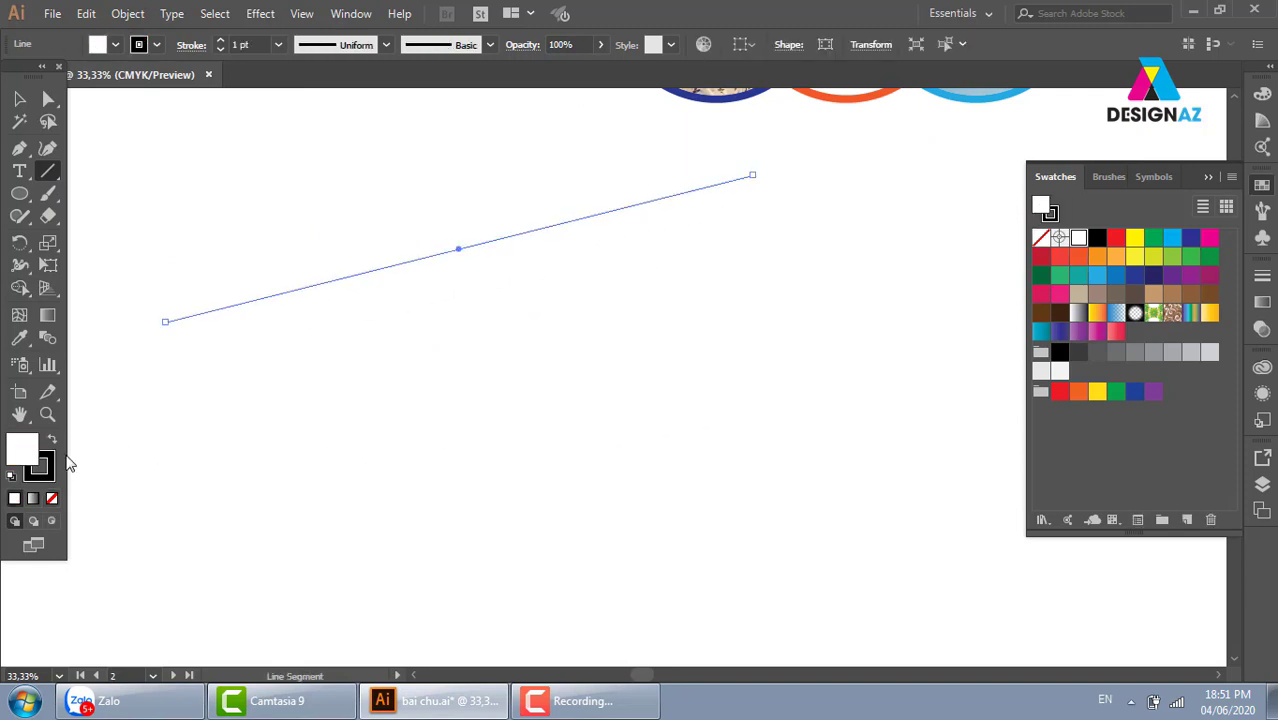
pyautogui.click(278, 44)
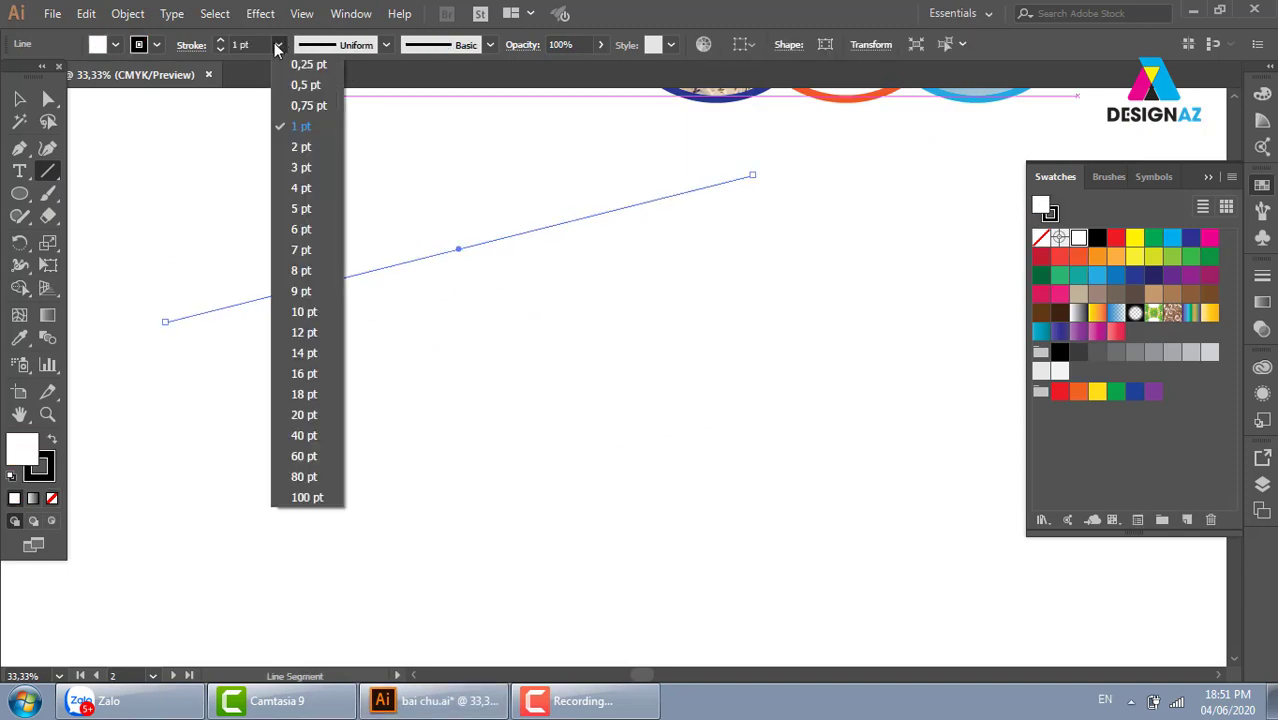
pyautogui.click(301, 188)
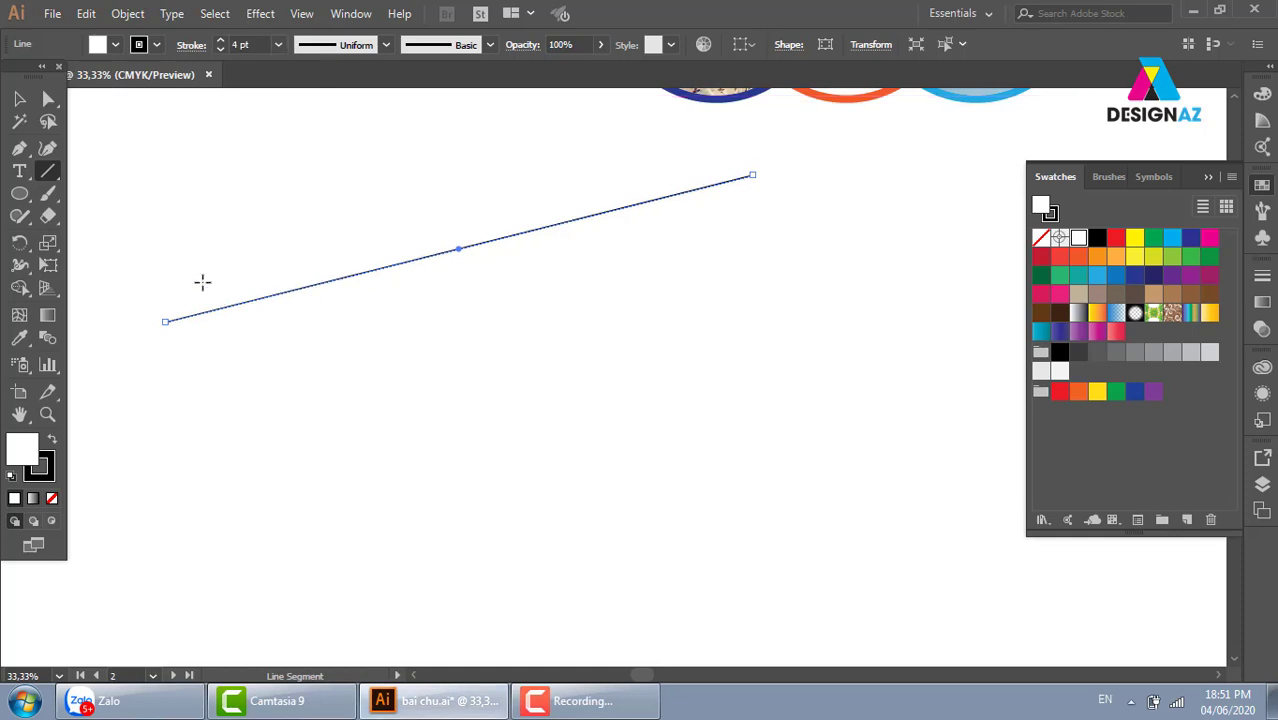
pyautogui.click(52, 499)
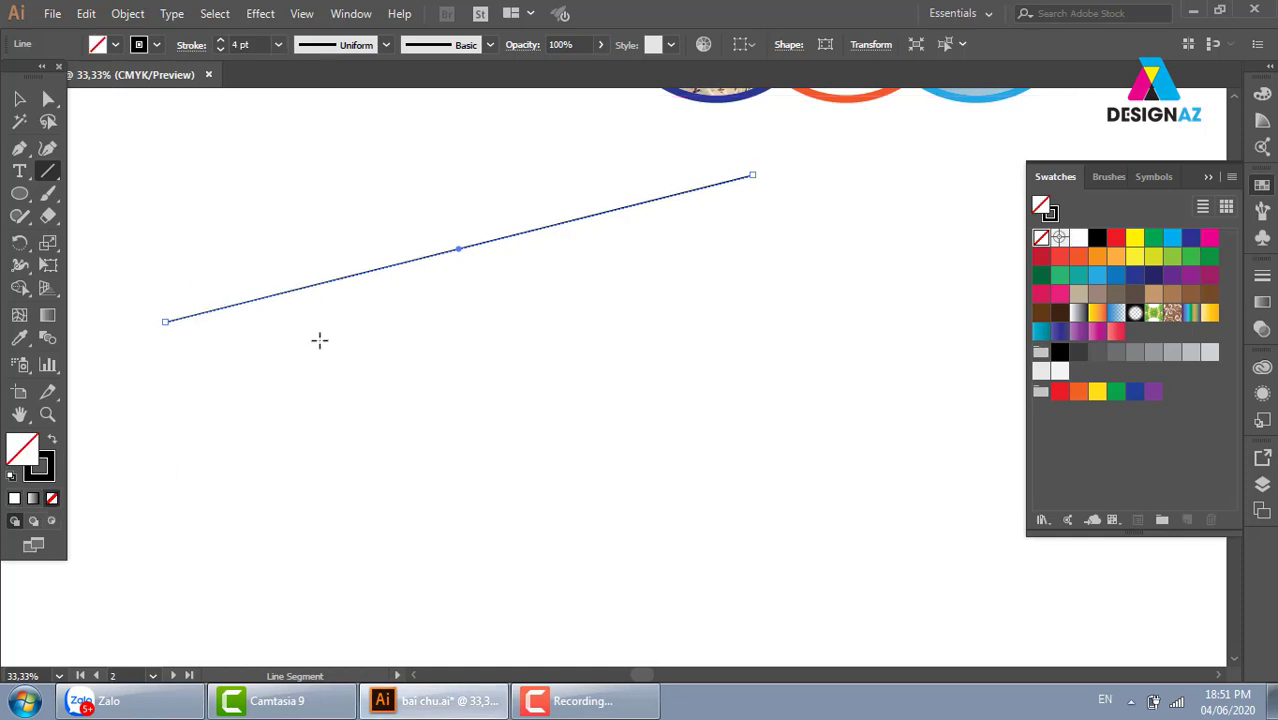
# Draw three more crossing lines and select all four
pyautogui.moveTo(176, 393); pyautogui.dragTo(782, 531)
pyautogui.moveTo(344, 132)
pyautogui.mouseDown()
pyautogui.moveTo(298, 559)
pyautogui.moveTo(267, 578)
pyautogui.mouseUp()
pyautogui.moveTo(465, 127); pyautogui.dragTo(614, 569)
pyautogui.press('v')
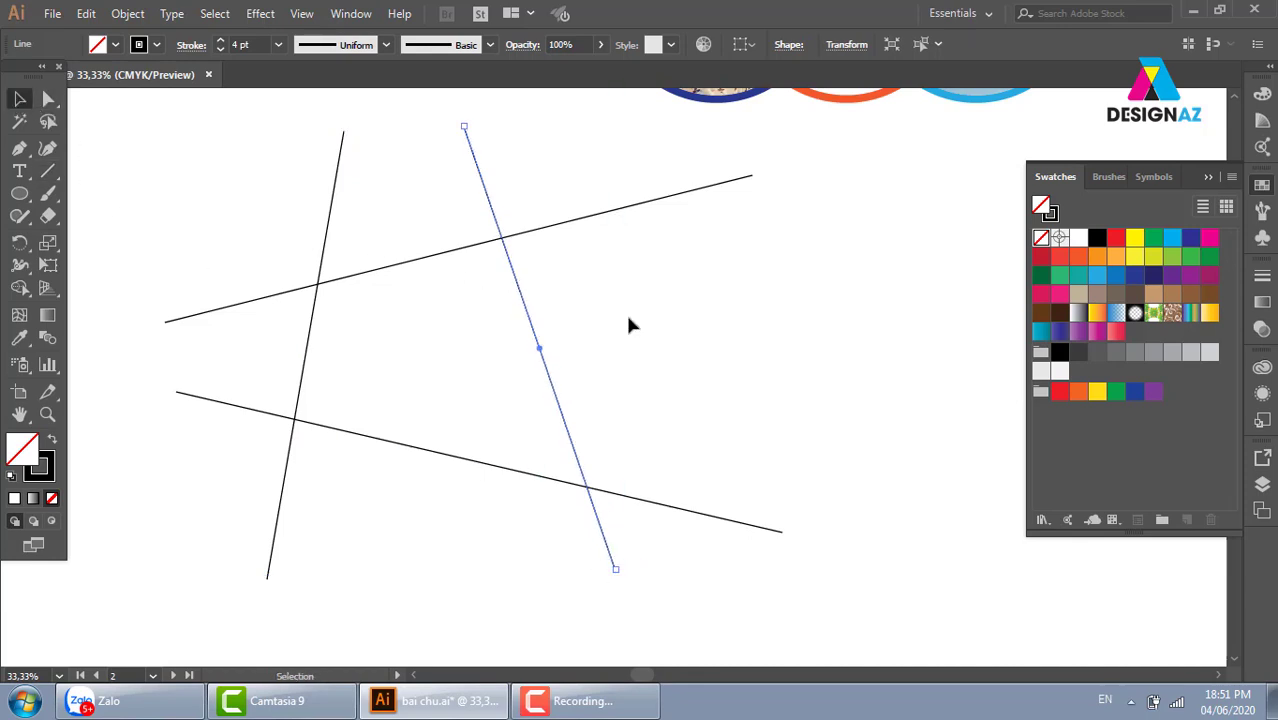
pyautogui.click(764, 368)
pyautogui.moveTo(747, 359); pyautogui.dragTo(679, 345)
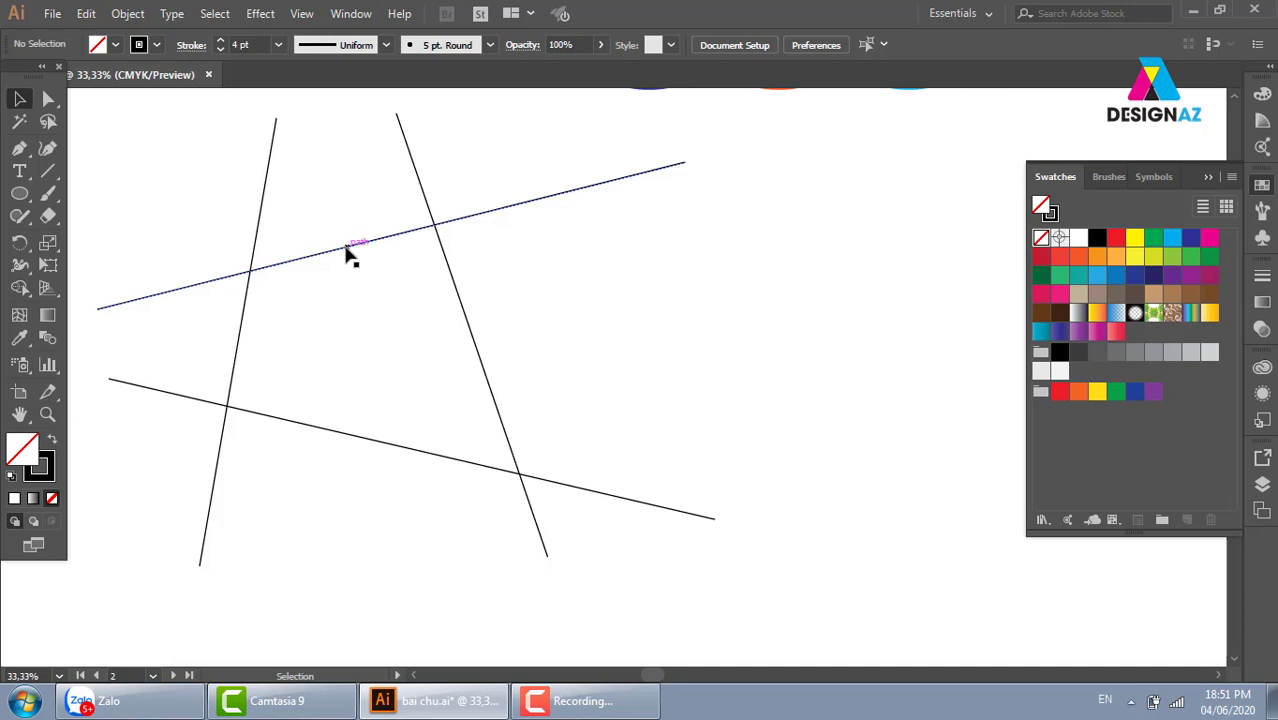
pyautogui.moveTo(346, 253); pyautogui.dragTo(343, 200)
pyautogui.hotkey('ctrl', 'z')
pyautogui.moveTo(613, 321); pyautogui.dragTo(680, 315)
pyautogui.moveTo(254, 180); pyautogui.dragTo(735, 550)
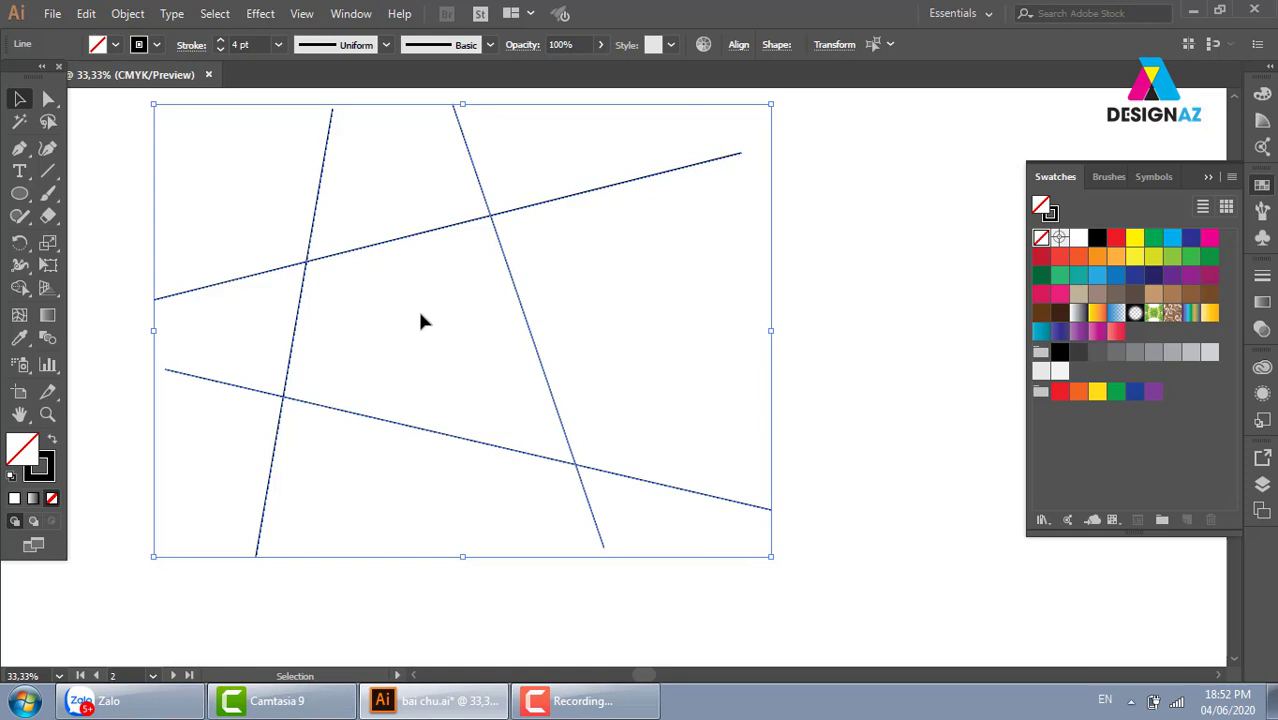
# Live Paint the quadrilateral enclosed by the four lines with a dusty red fill
pyautogui.click(21, 288)
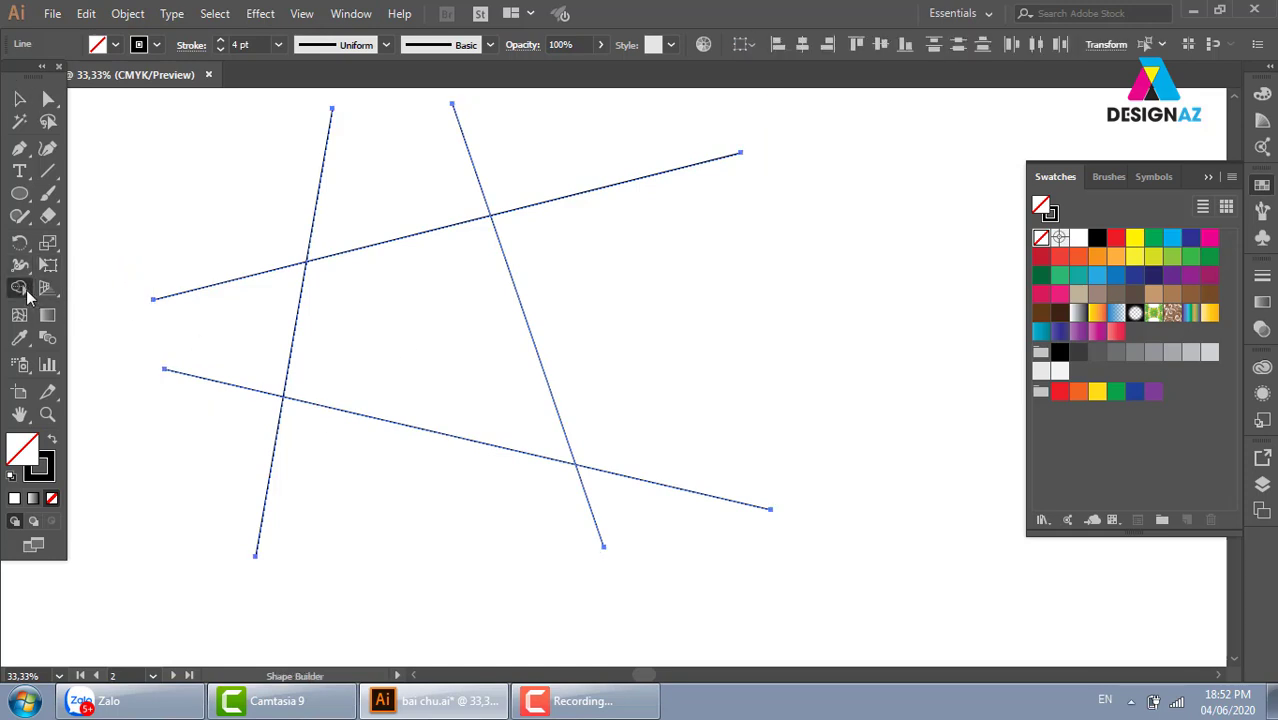
pyautogui.moveTo(27, 293); pyautogui.dragTo(95, 308)
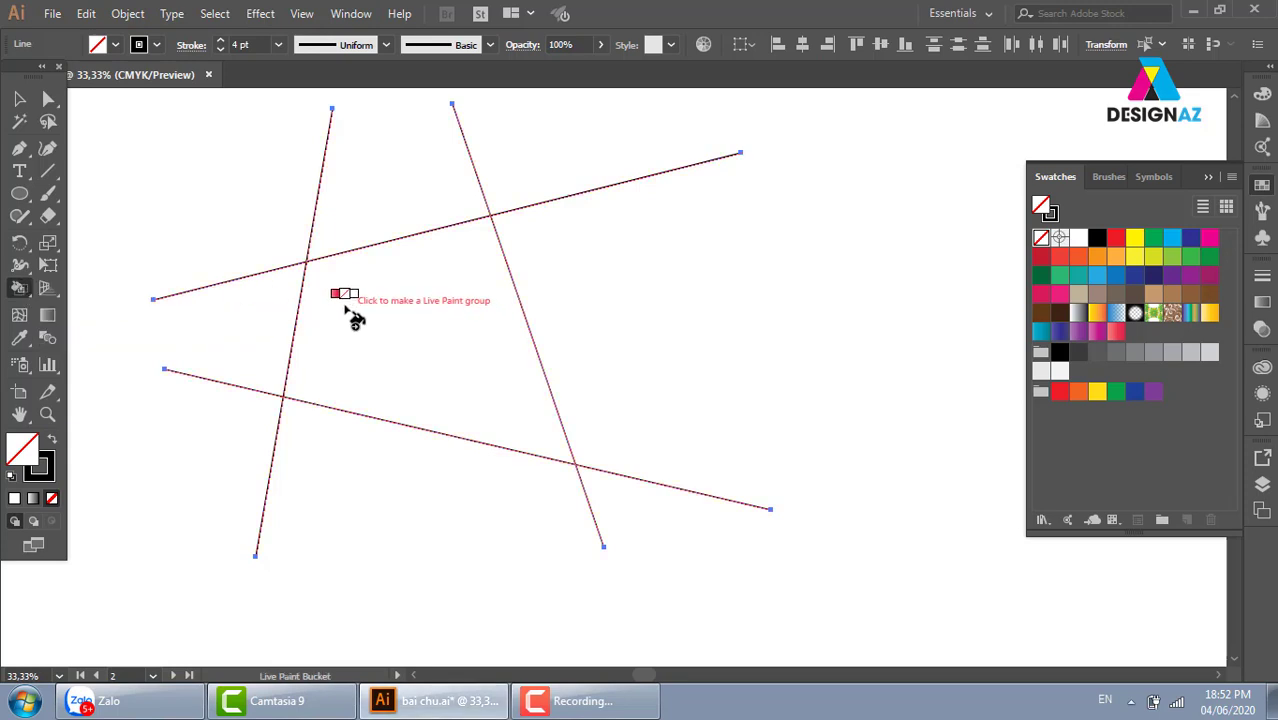
pyautogui.doubleClick(40, 462)
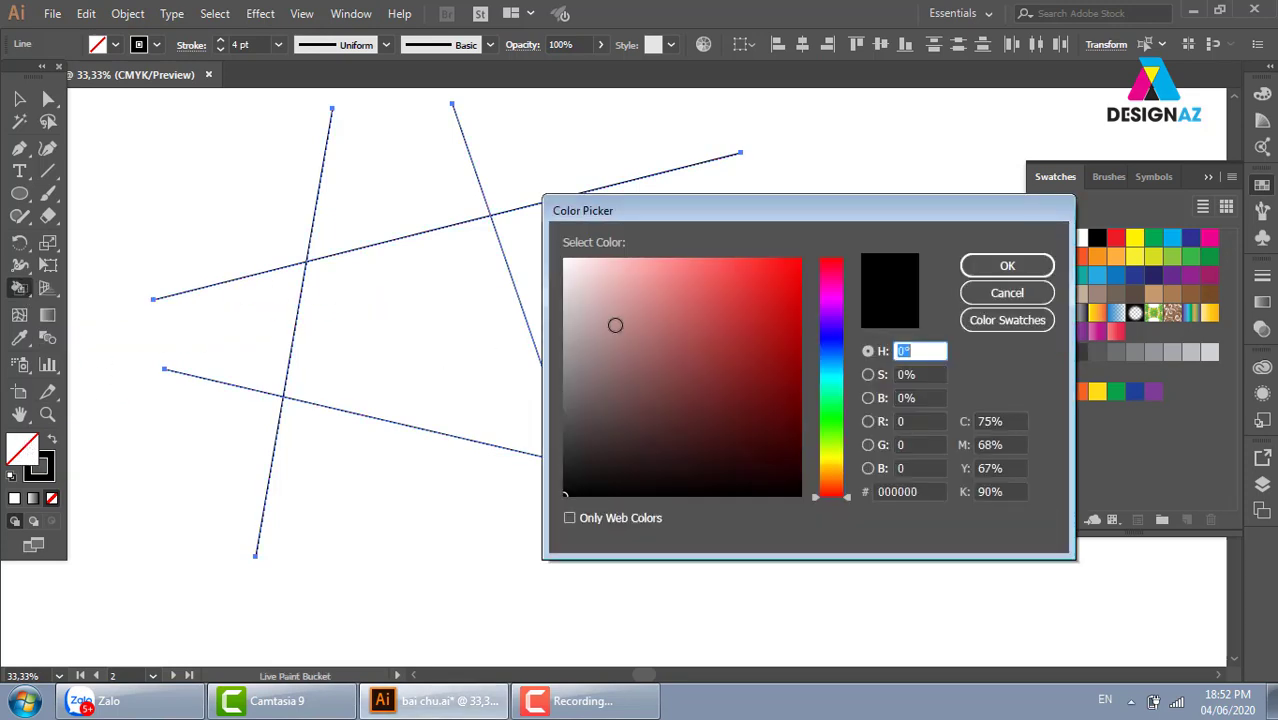
pyautogui.click(648, 328)
pyautogui.click(1007, 265)
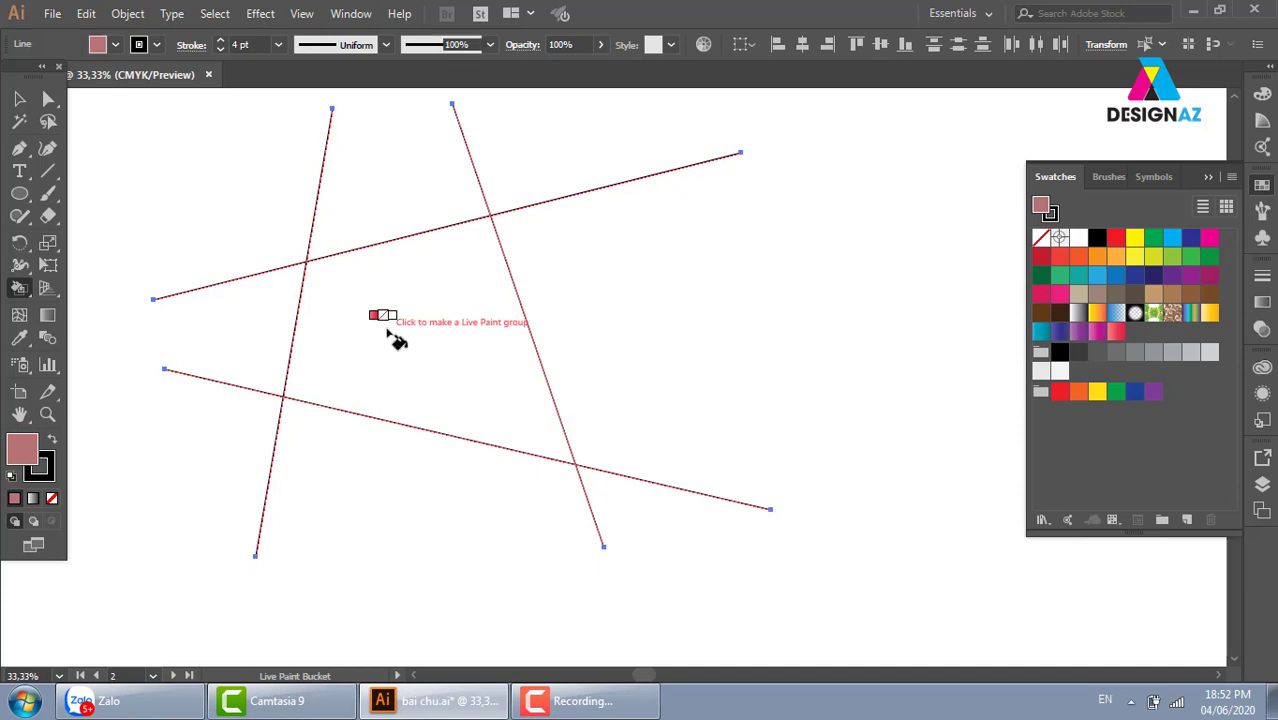
pyautogui.click(388, 331)
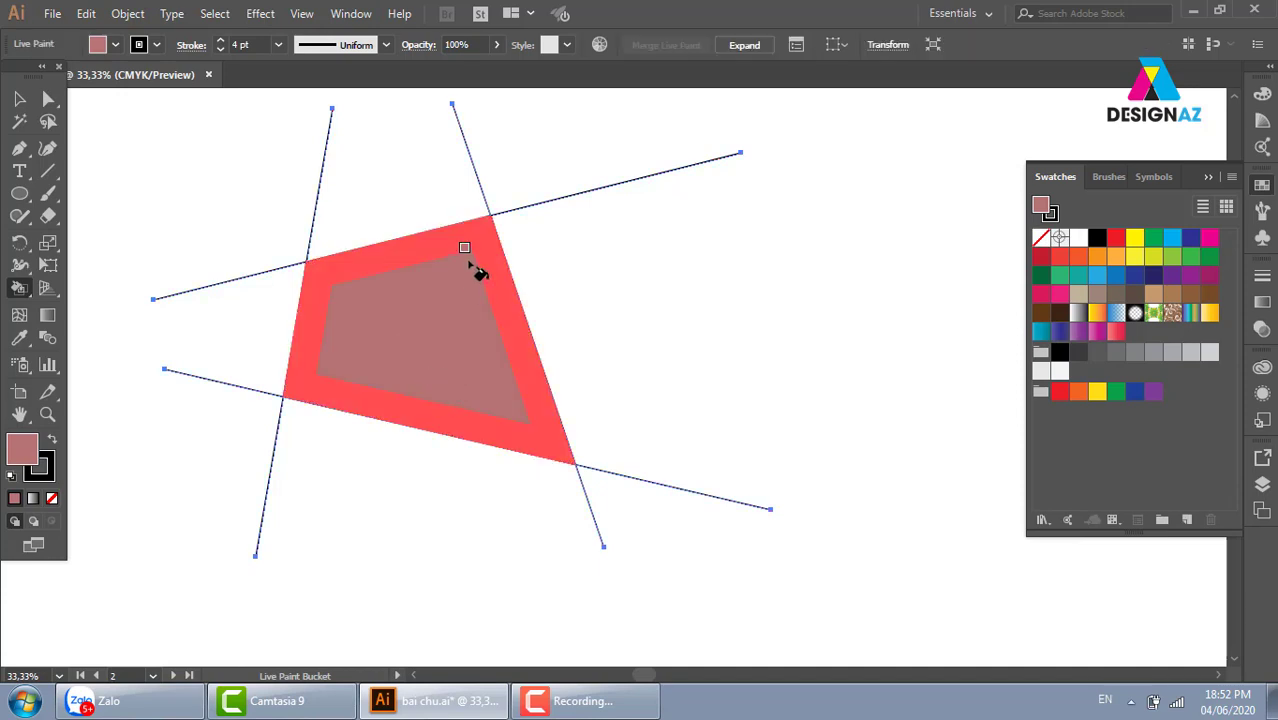
# Drag two line tops outward to widen the shape, and add a placeholder text frame beside it
pyautogui.click(19, 98)
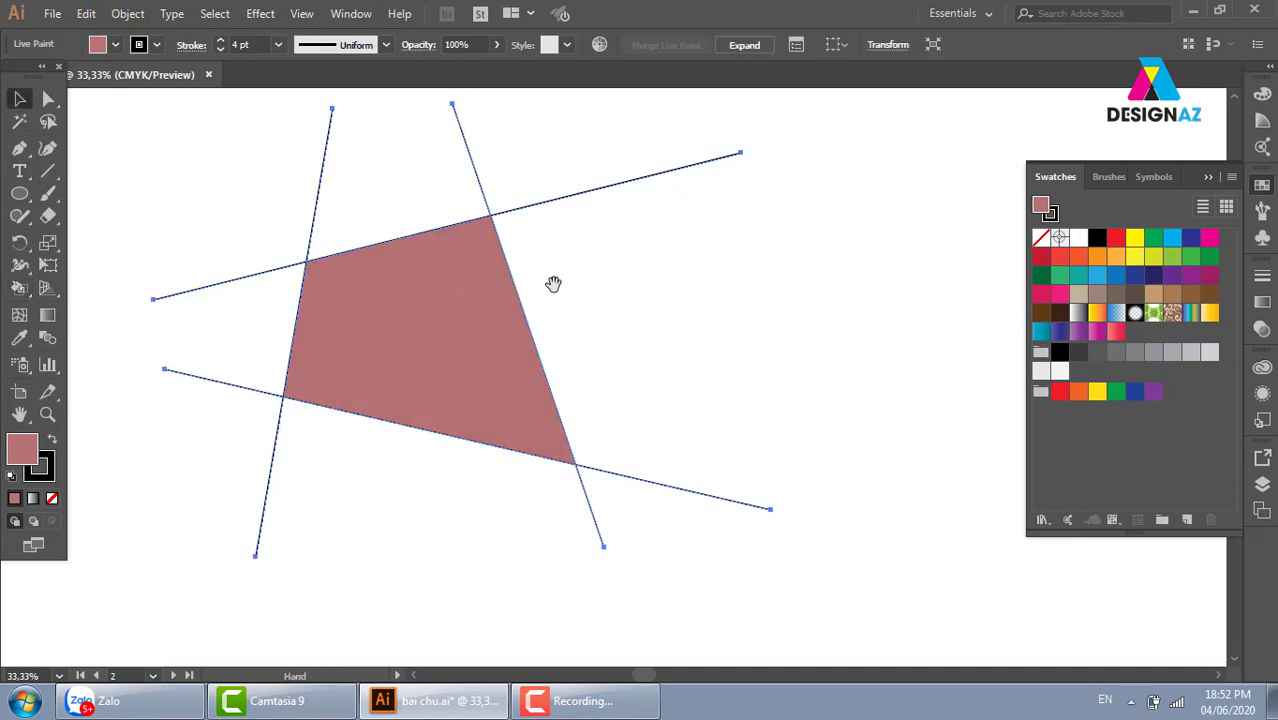
pyautogui.scroll(1, 550, 290)
pyautogui.click(48, 100)
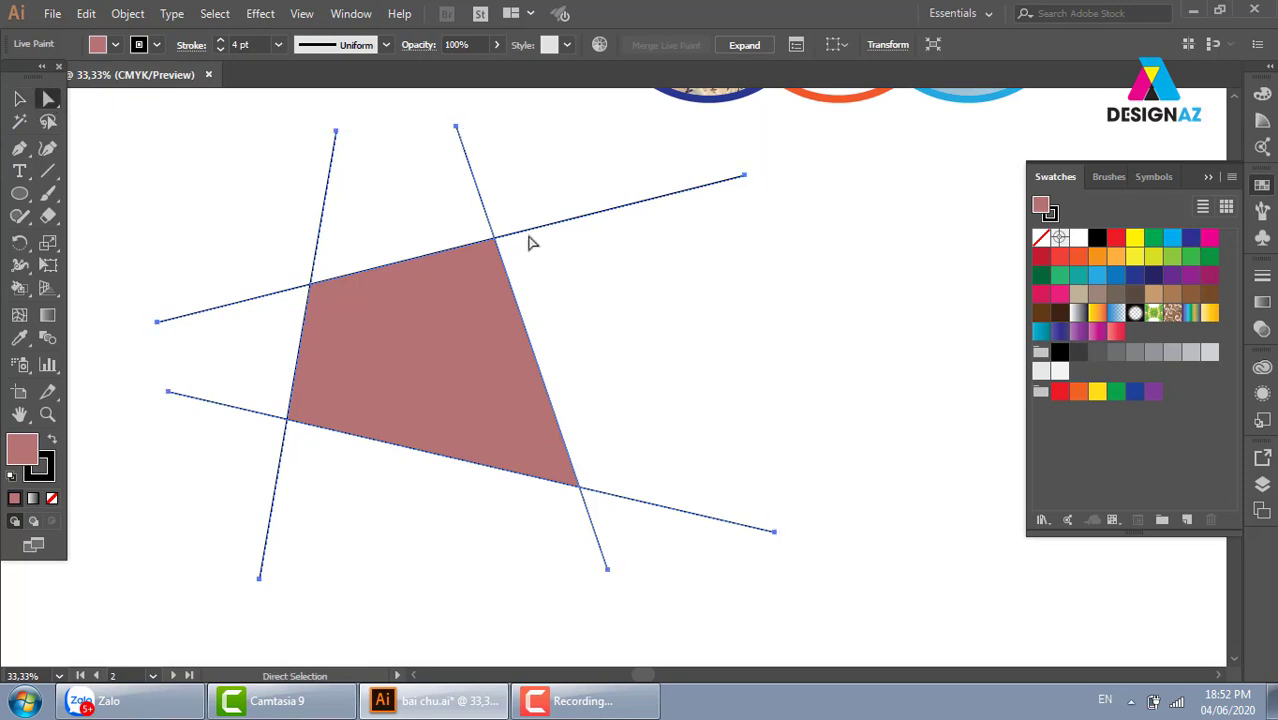
pyautogui.click(458, 128)
pyautogui.moveTo(458, 128); pyautogui.dragTo(500, 128)
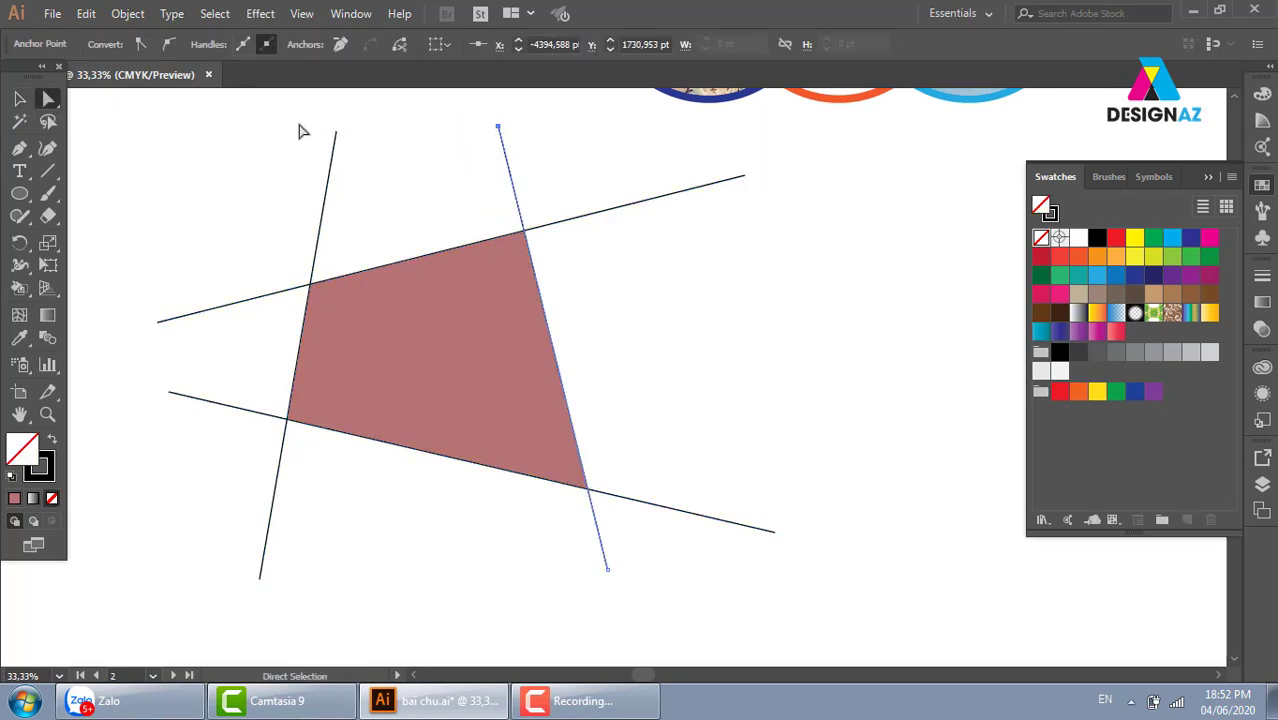
pyautogui.moveTo(335, 131); pyautogui.dragTo(274, 172)
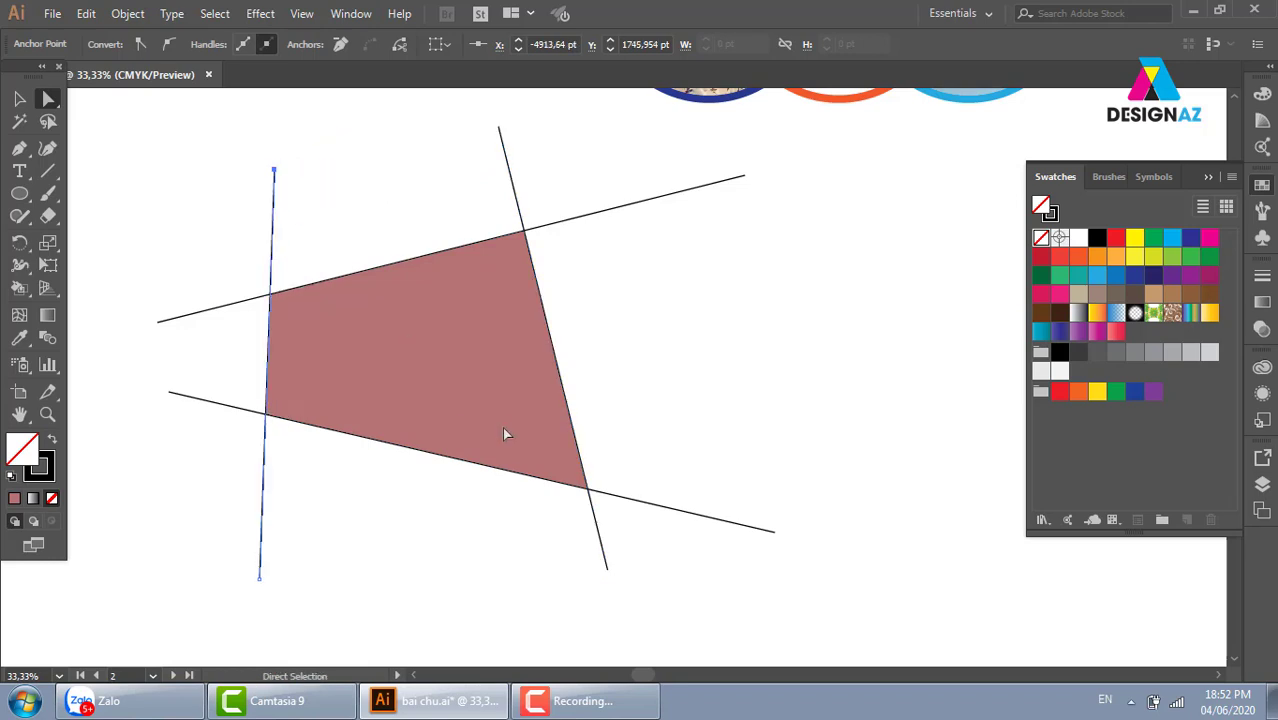
pyautogui.click(19, 171)
pyautogui.moveTo(607, 244)
pyautogui.mouseDown()
pyautogui.moveTo(716, 390)
pyautogui.moveTo(903, 460)
pyautogui.mouseUp()
# Add a 'Lorem ipsum' heading, scaled to about 91 pt, aligned above the paragraph's left edge
pyautogui.click(20, 96)
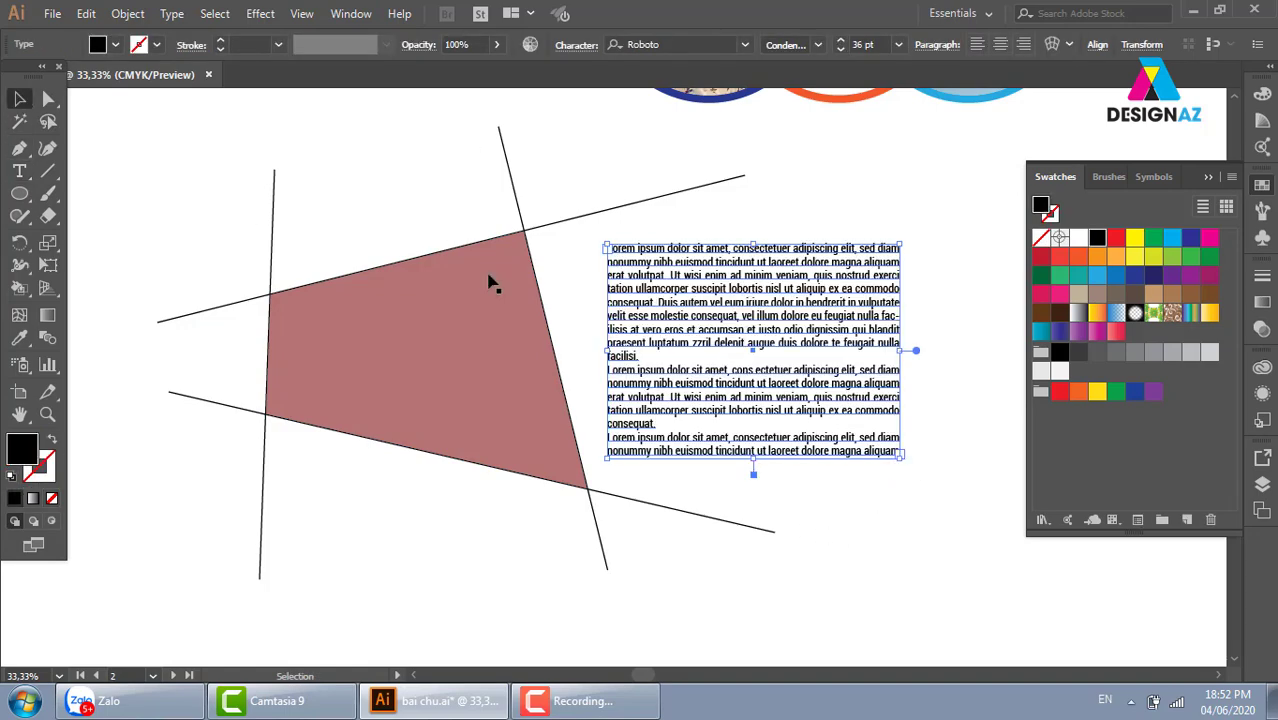
pyautogui.click(857, 200)
pyautogui.moveTo(825, 237)
pyautogui.mouseDown()
pyautogui.moveTo(758, 228)
pyautogui.moveTo(735, 260)
pyautogui.mouseUp()
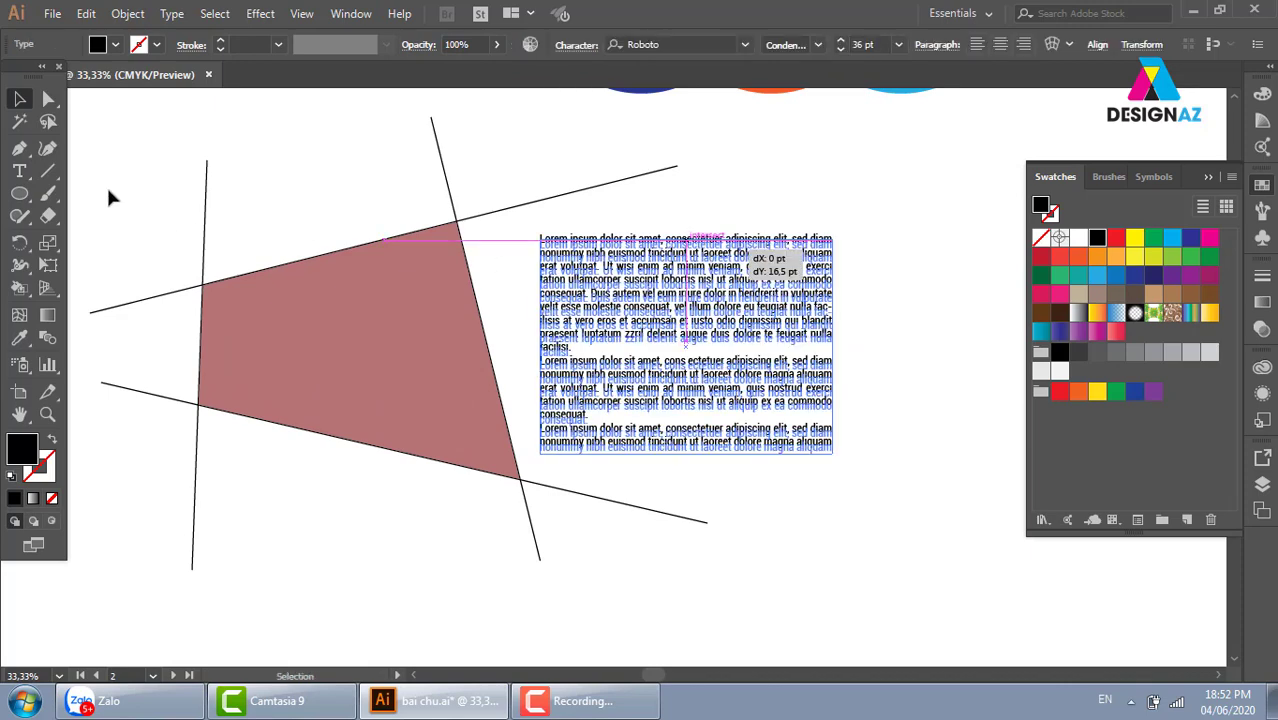
pyautogui.click(20, 172)
pyautogui.click(612, 210)
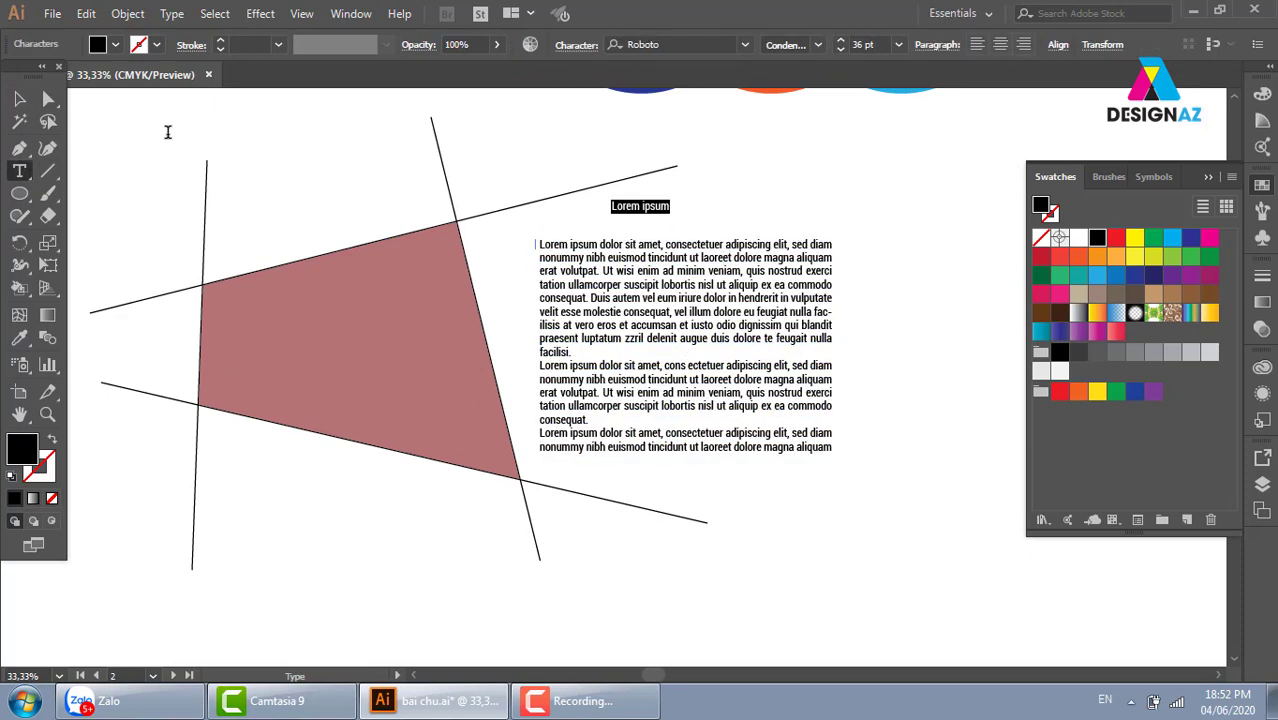
pyautogui.click(19, 99)
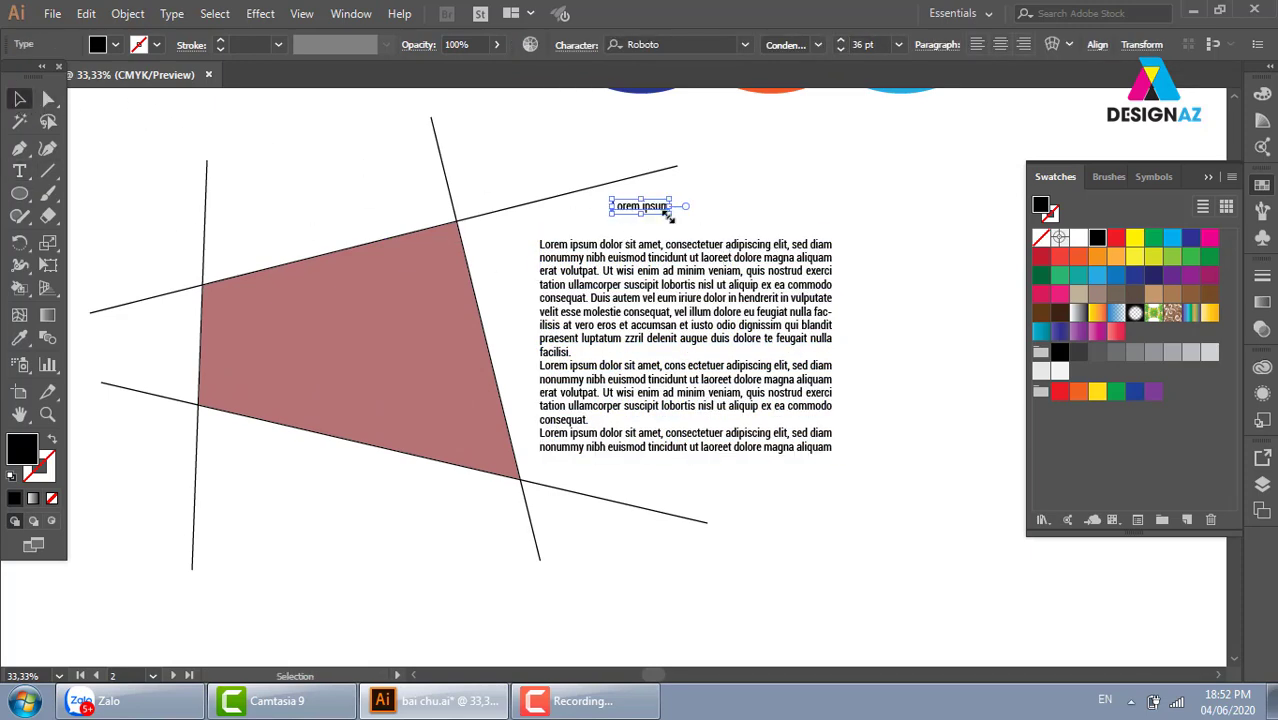
pyautogui.moveTo(667, 215)
pyautogui.mouseDown()
pyautogui.moveTo(757, 232)
pyautogui.moveTo(648, 226)
pyautogui.mouseUp()
pyautogui.click(864, 160)
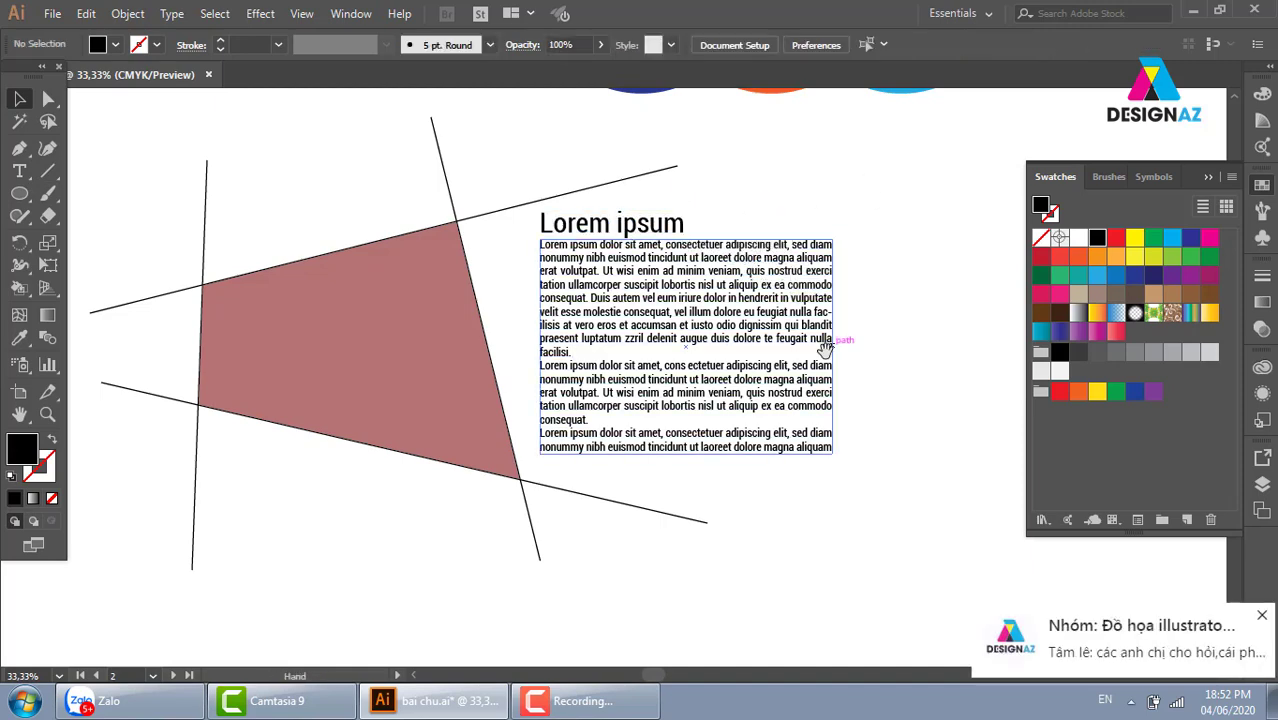
pyautogui.moveTo(825, 347); pyautogui.dragTo(844, 359)
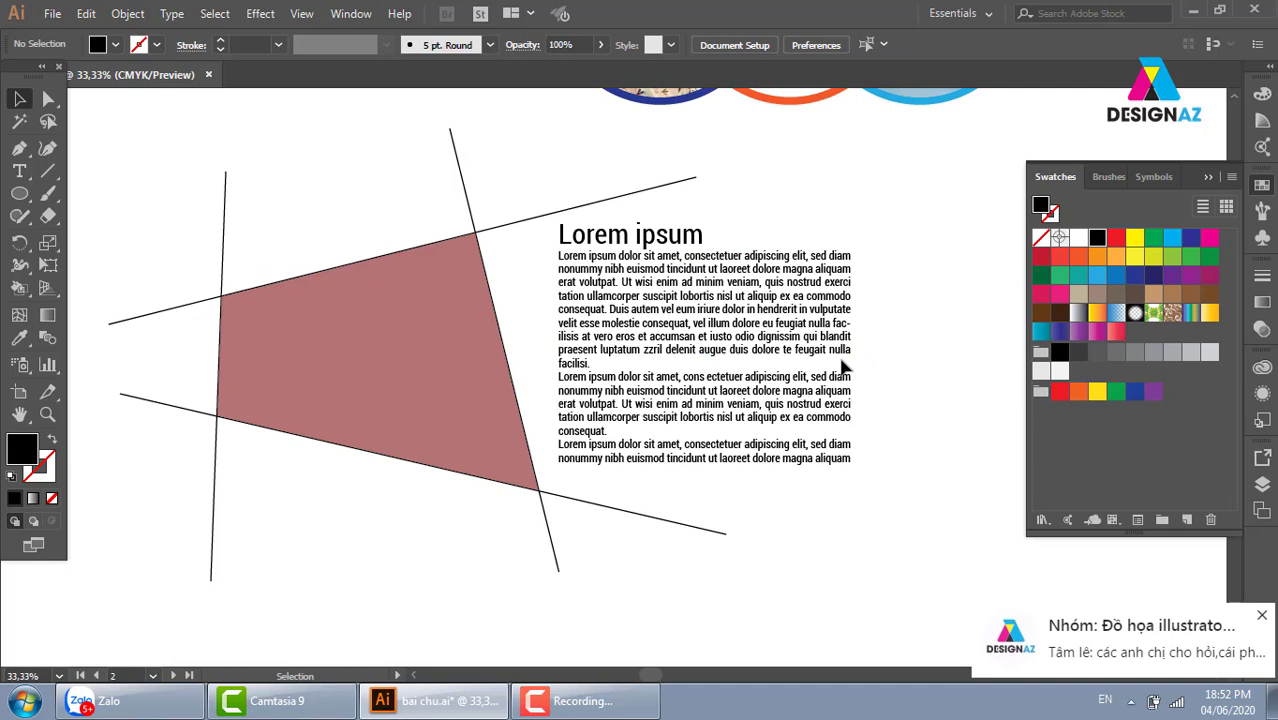
# With Live Paint Selection, give the left line's top segment a 40 pt pinkish-red stroke
pyautogui.click(340, 343)
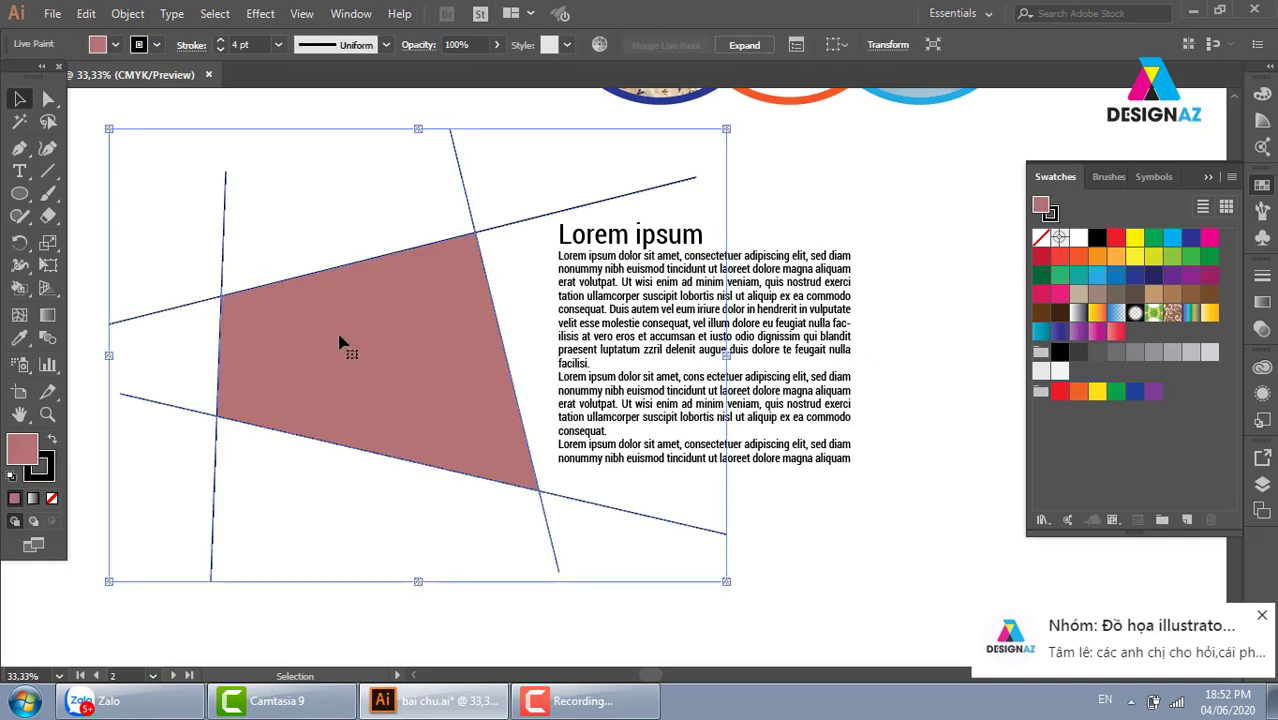
pyautogui.click(22, 289)
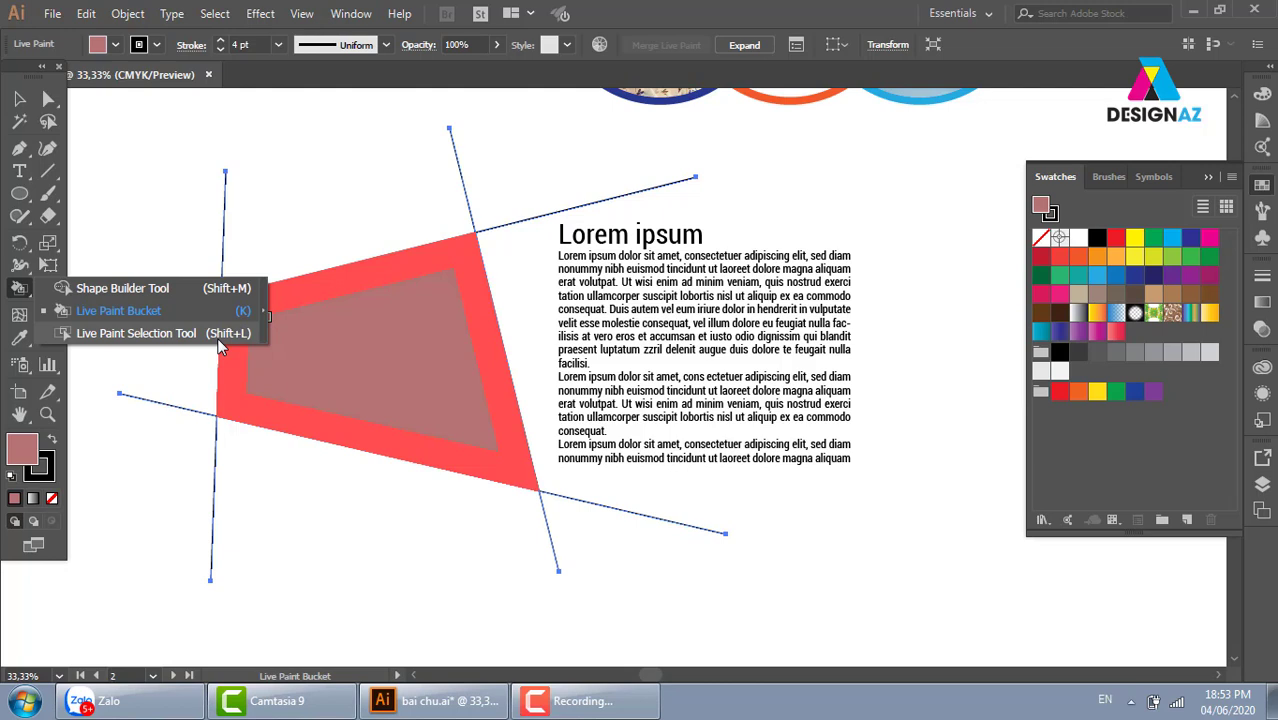
pyautogui.click(215, 331)
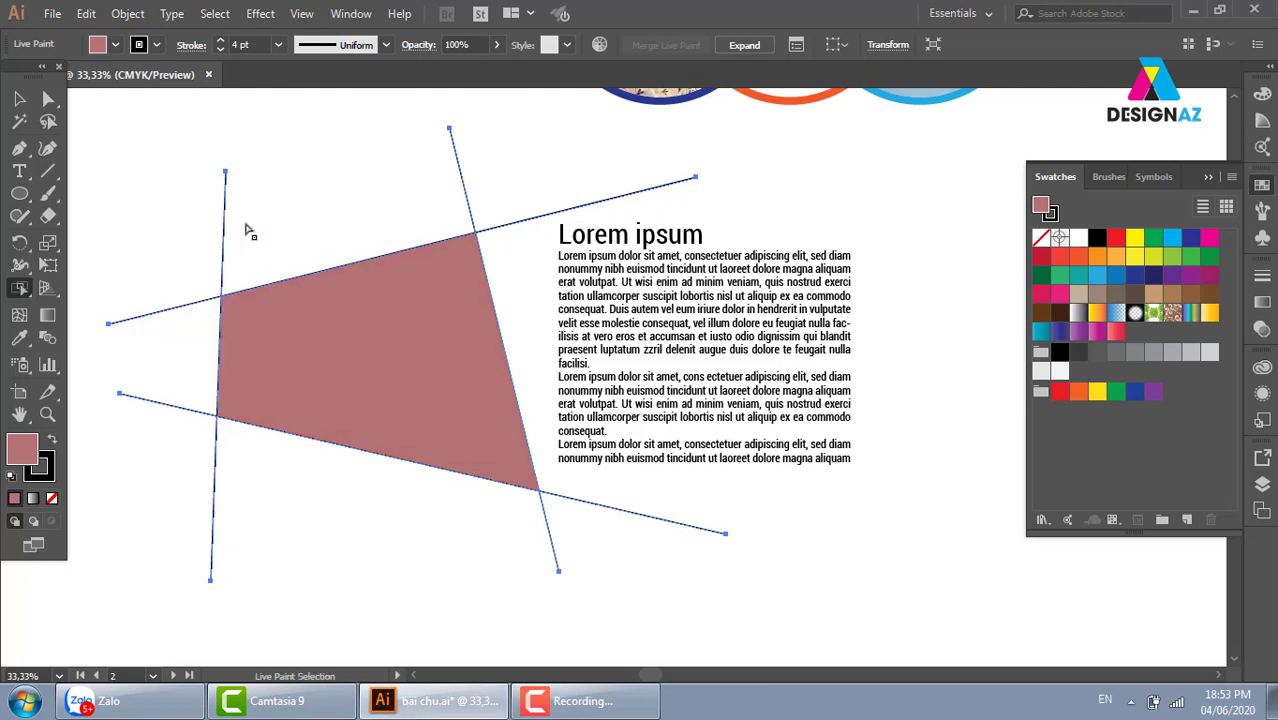
pyautogui.click(223, 250)
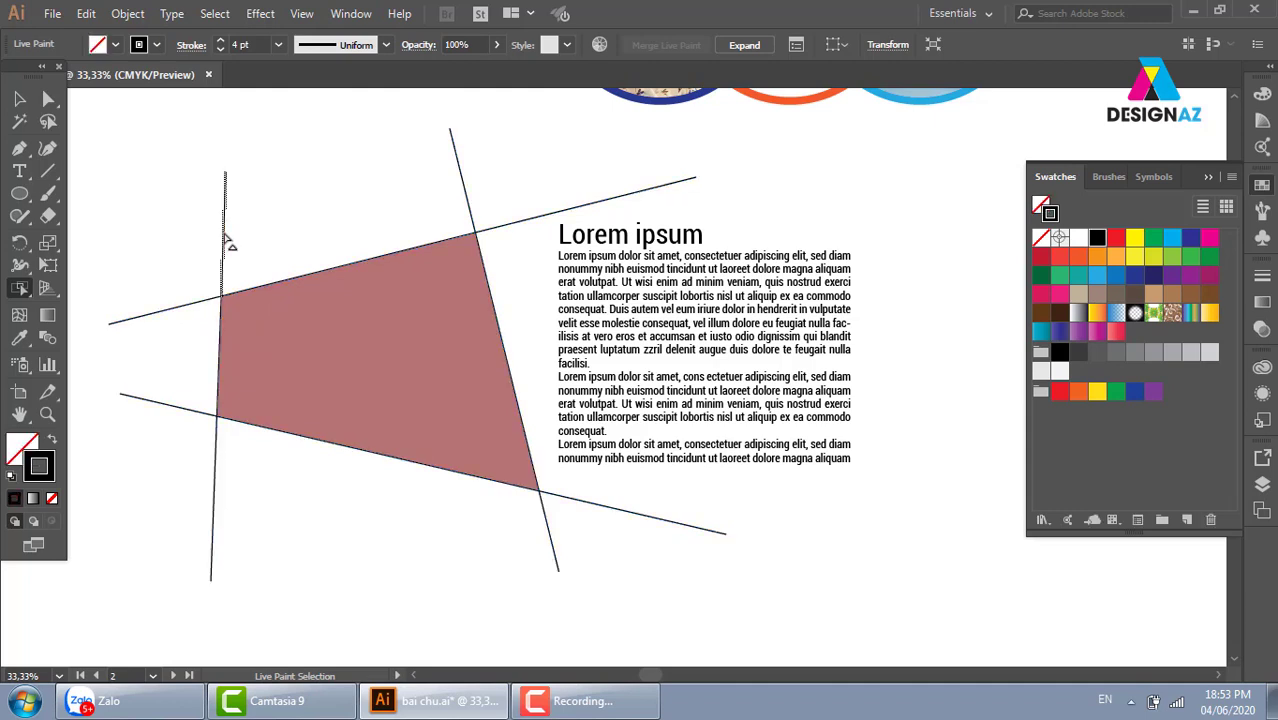
pyautogui.click(279, 45)
pyautogui.click(302, 312)
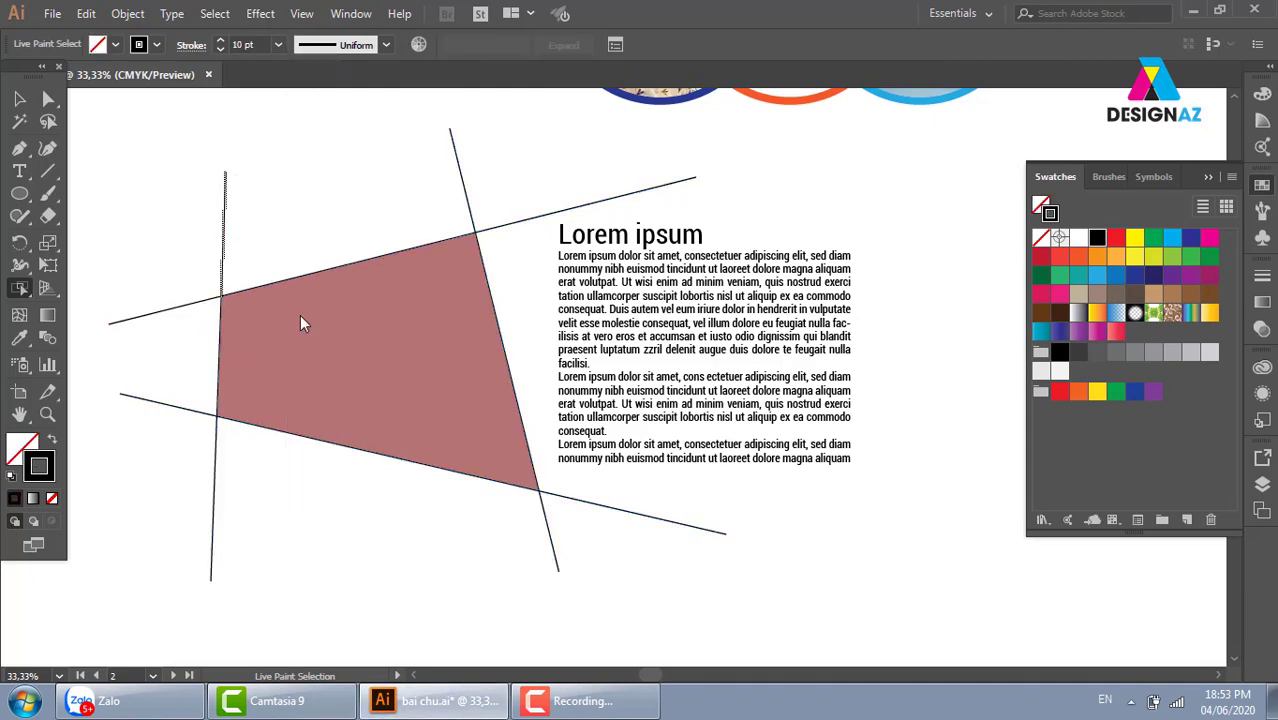
pyautogui.click(279, 45)
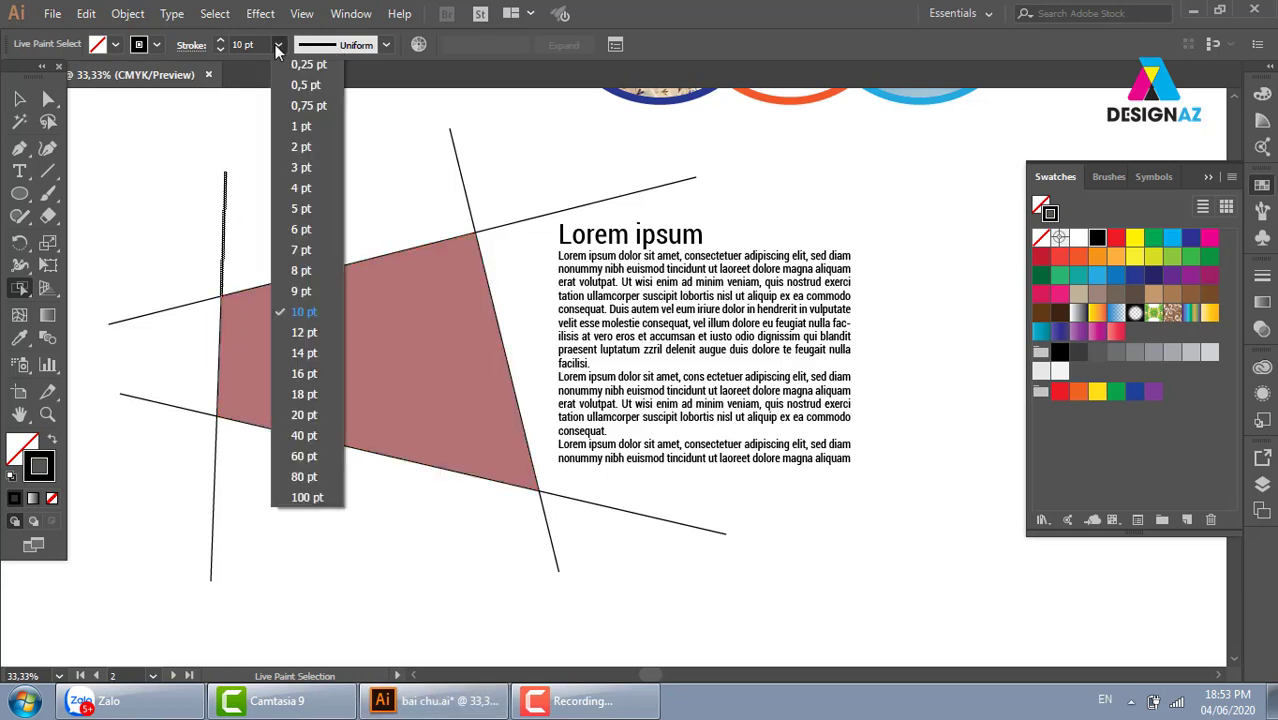
pyautogui.click(301, 436)
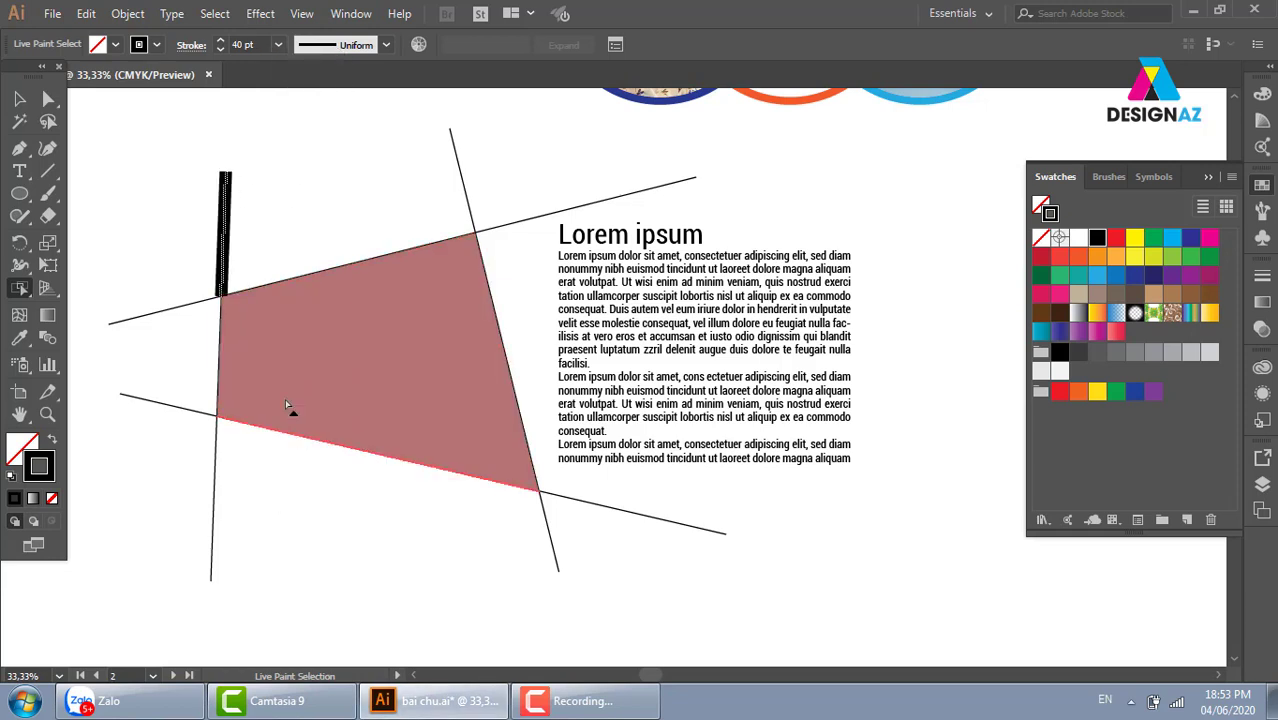
pyautogui.doubleClick(40, 466)
pyautogui.click(767, 308)
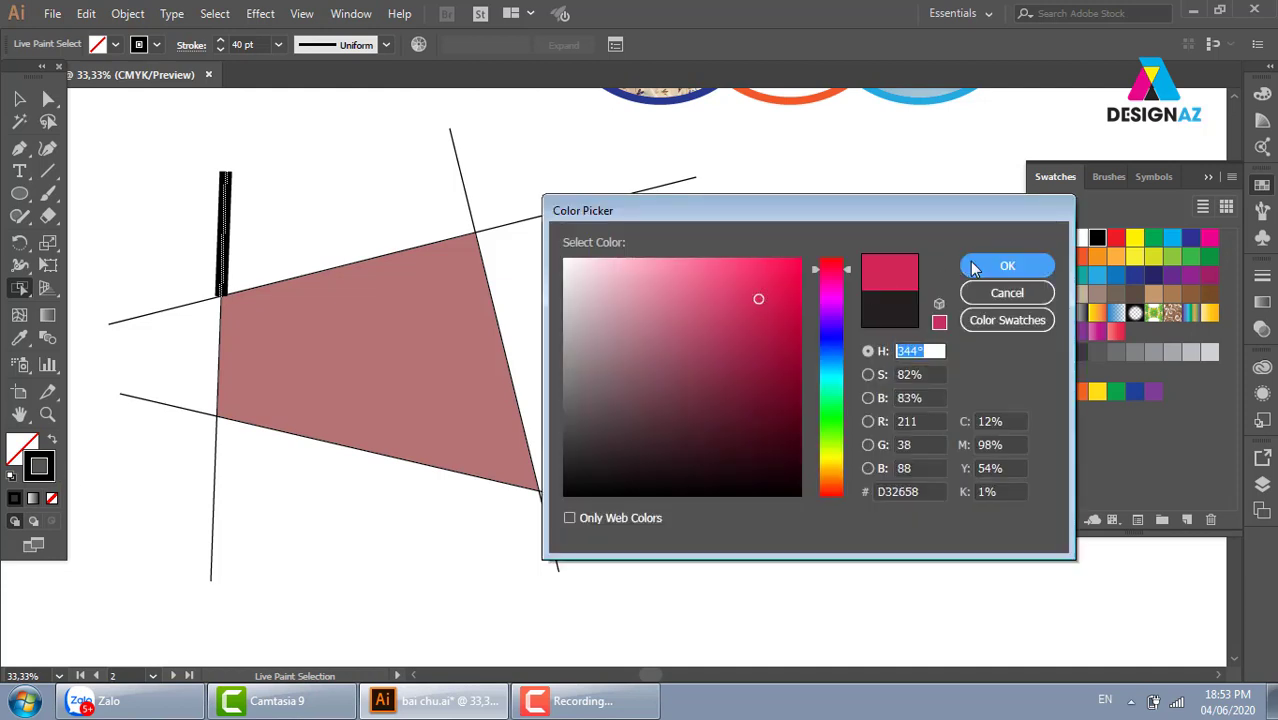
pyautogui.click(1007, 265)
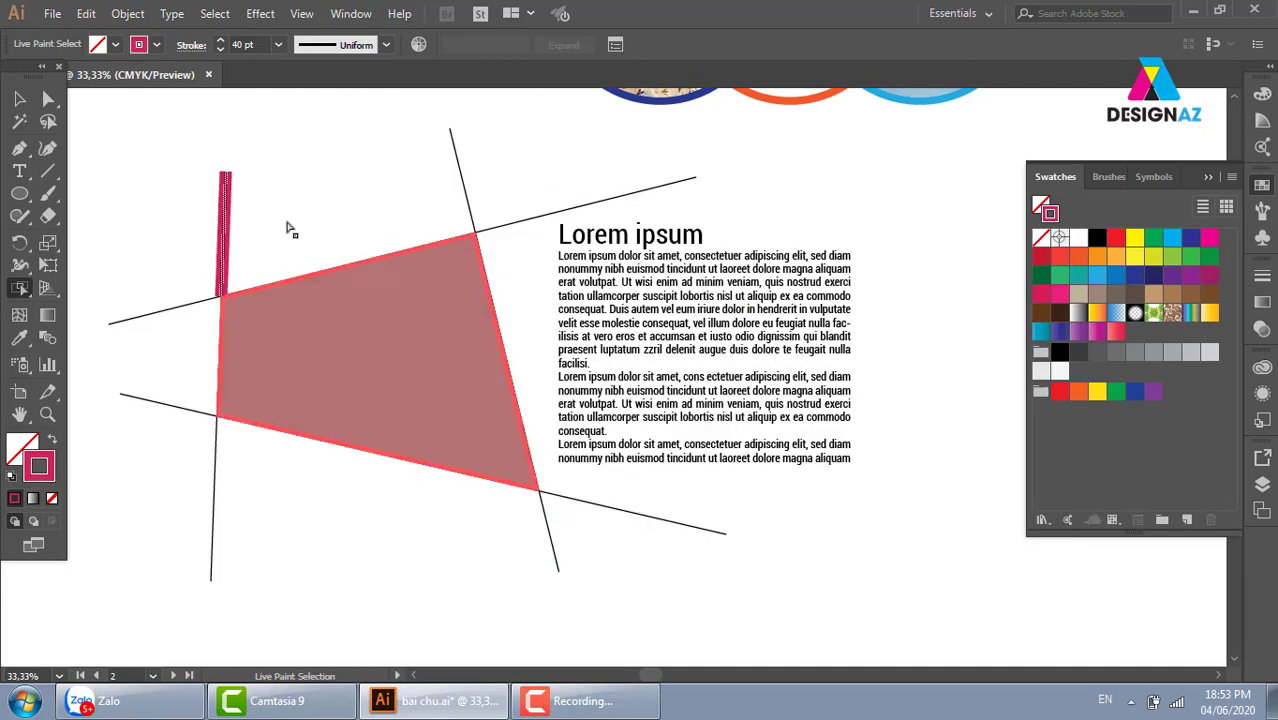
# Stroke the upper-right segment 14 pt green and the upper line's left end 16 pt blue
pyautogui.click(467, 198)
pyautogui.click(278, 45)
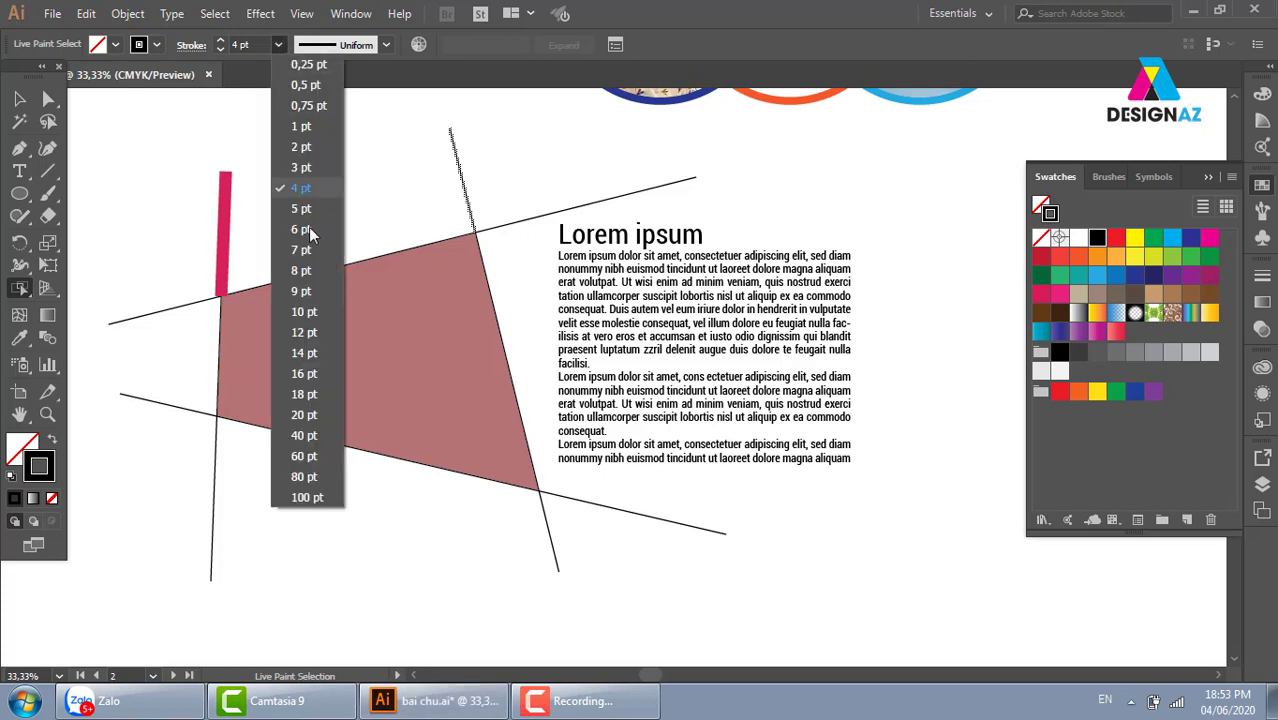
pyautogui.click(305, 338)
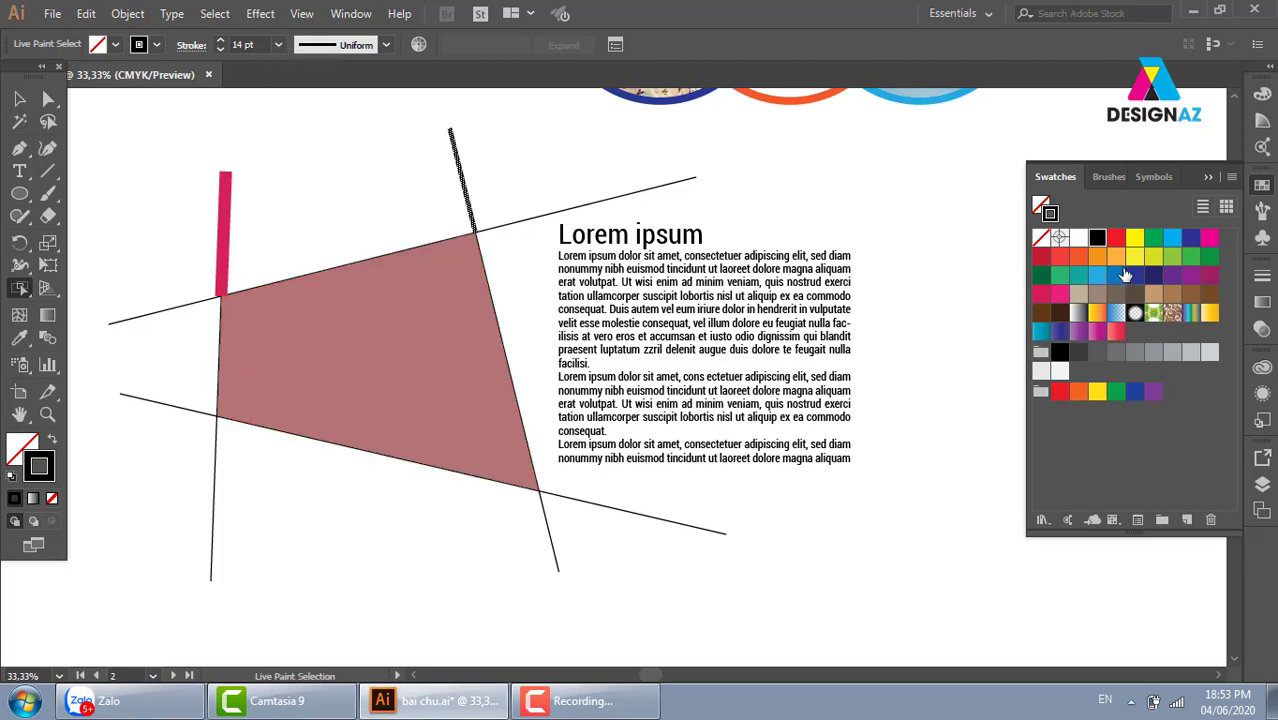
pyautogui.click(1190, 258)
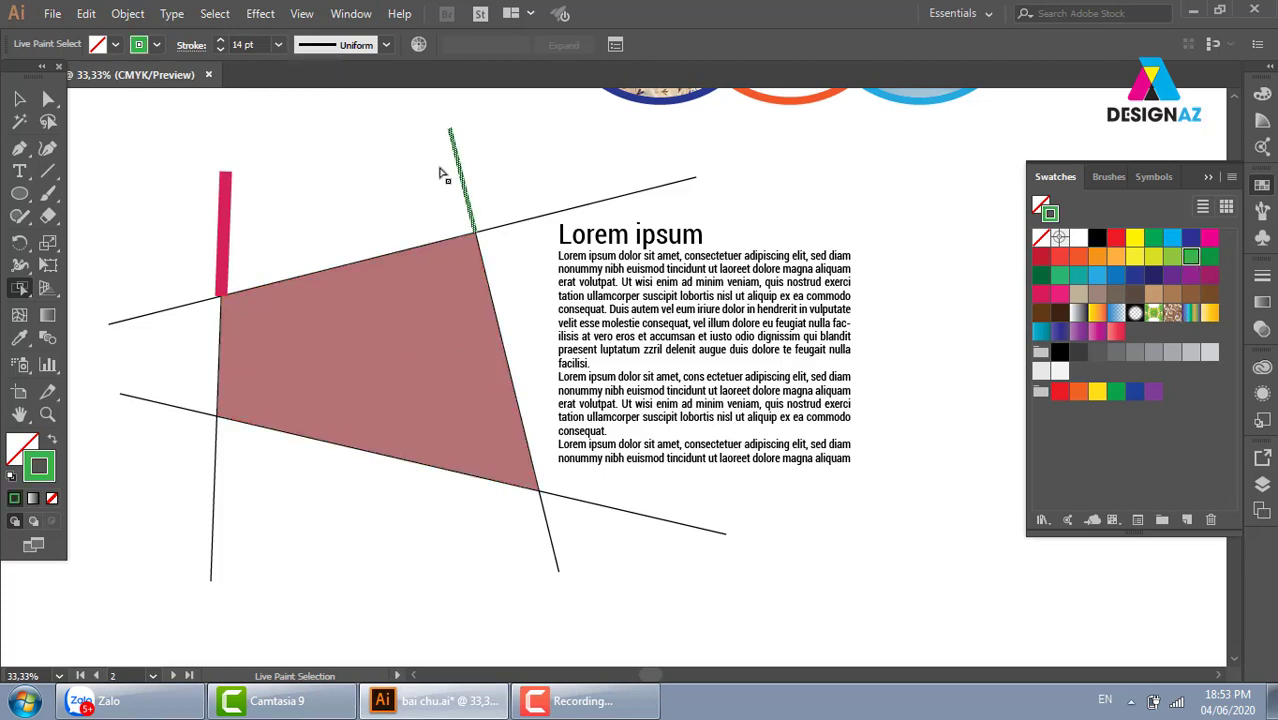
pyautogui.click(172, 308)
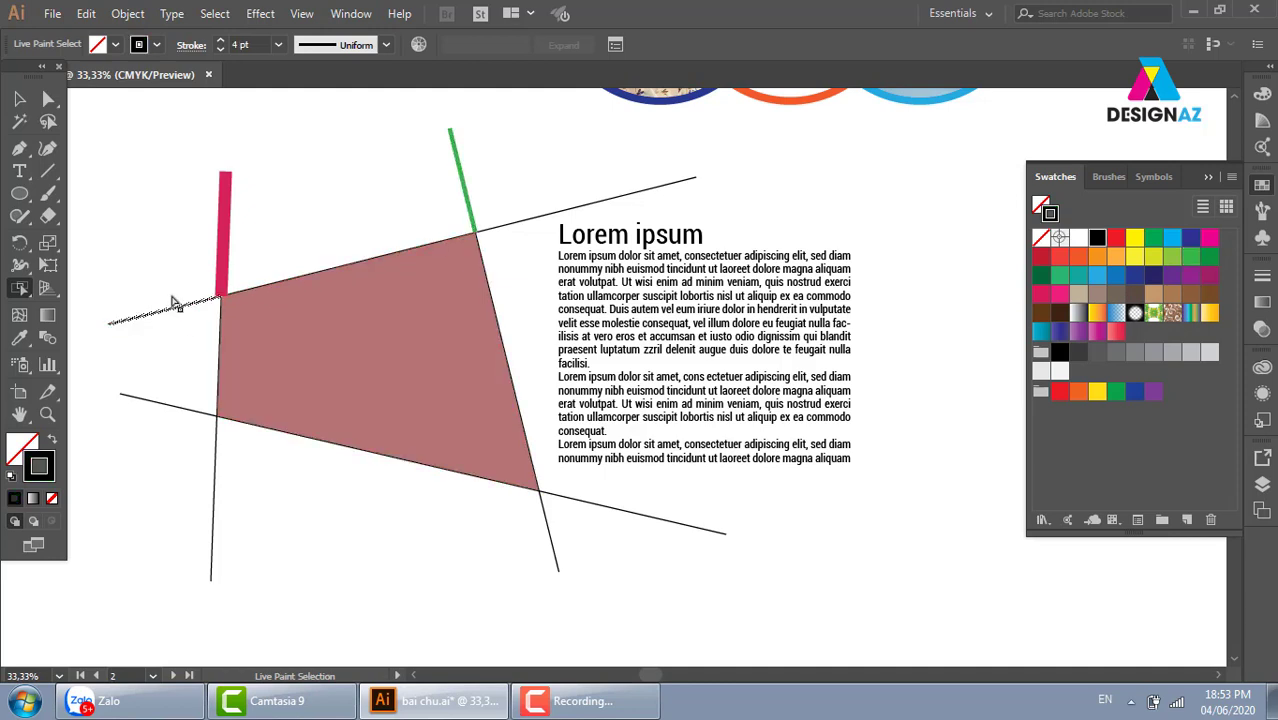
pyautogui.click(278, 44)
pyautogui.click(326, 374)
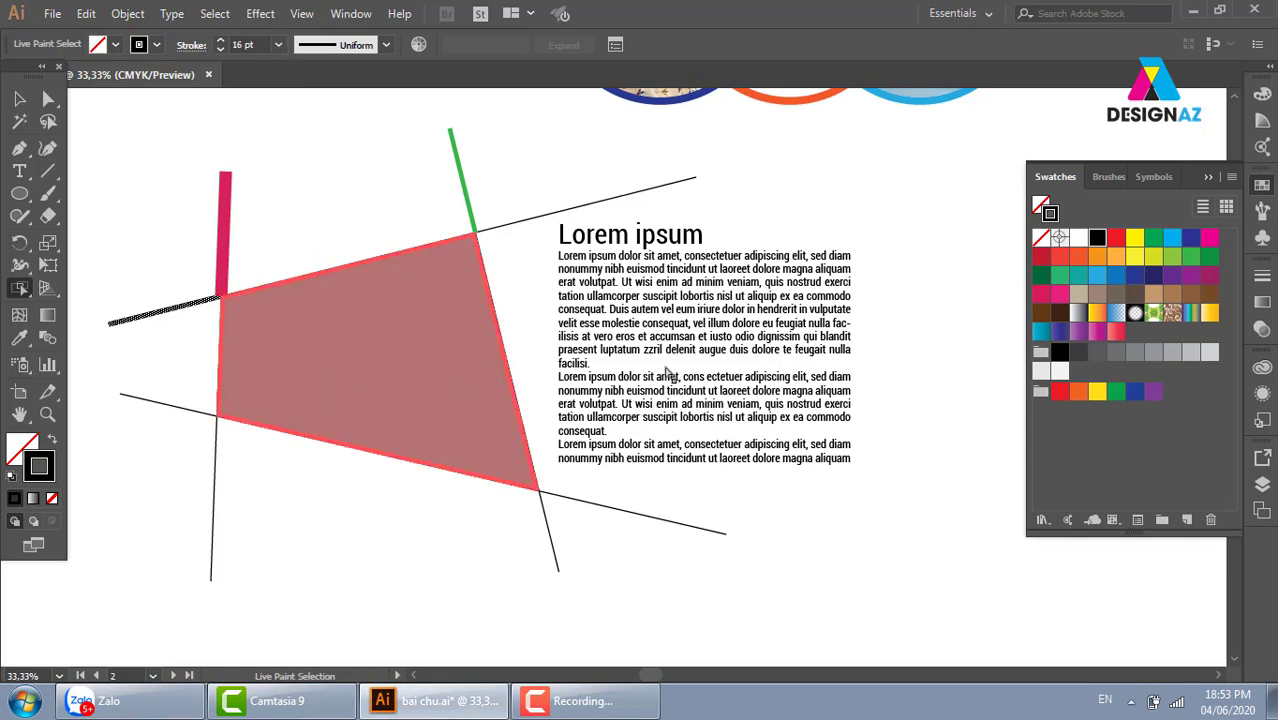
pyautogui.click(1172, 237)
# Stroke the lower line's left end 7 pt tan and the lower-right segment 18 pt orange-red
pyautogui.click(205, 410)
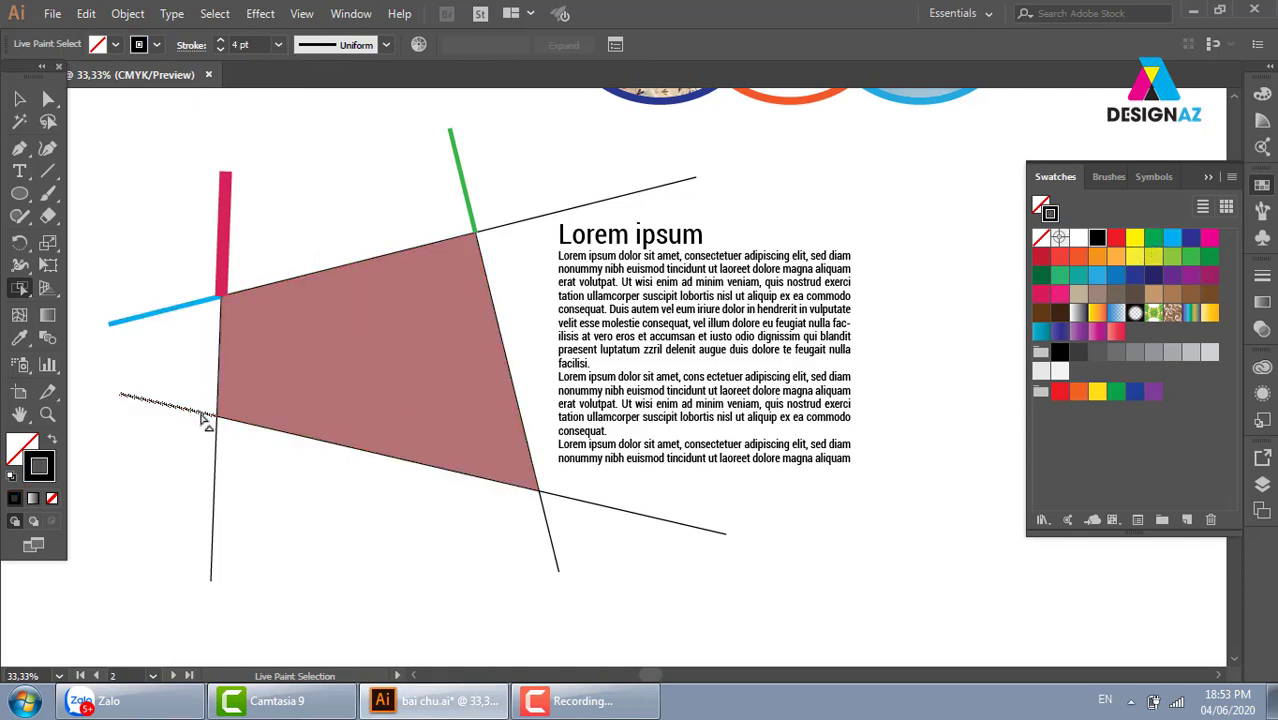
pyautogui.click(278, 44)
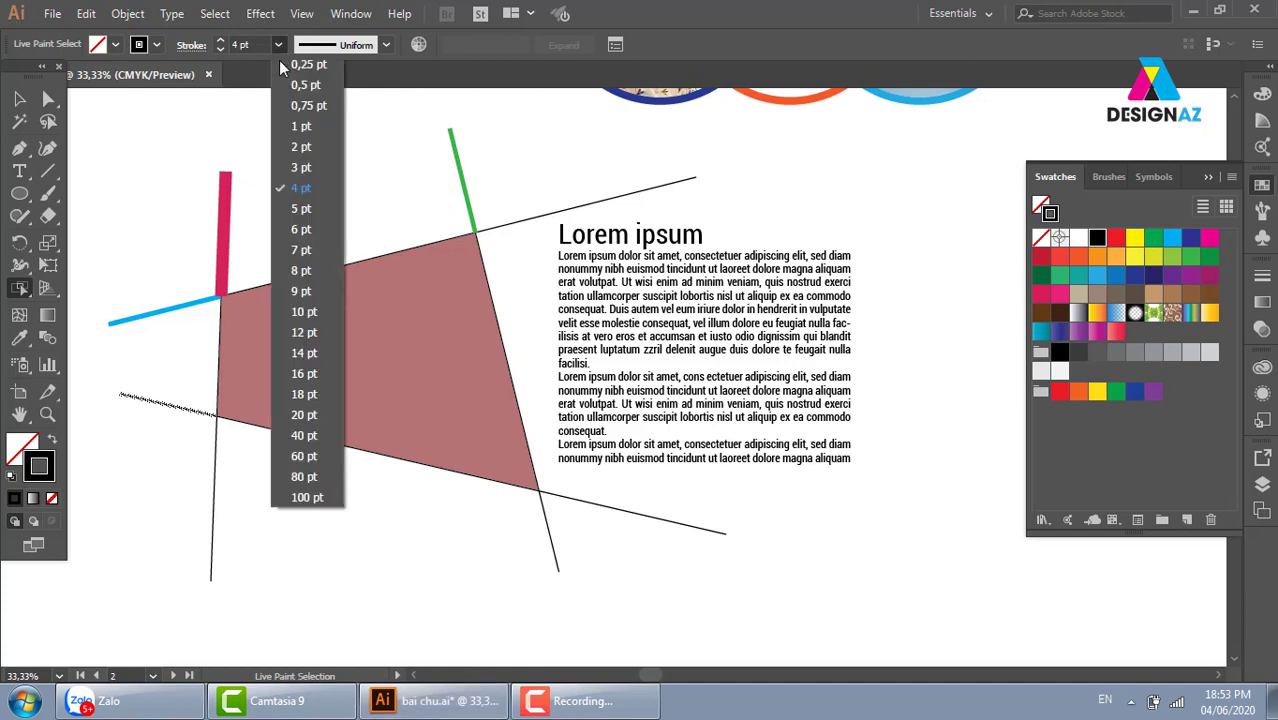
pyautogui.click(303, 250)
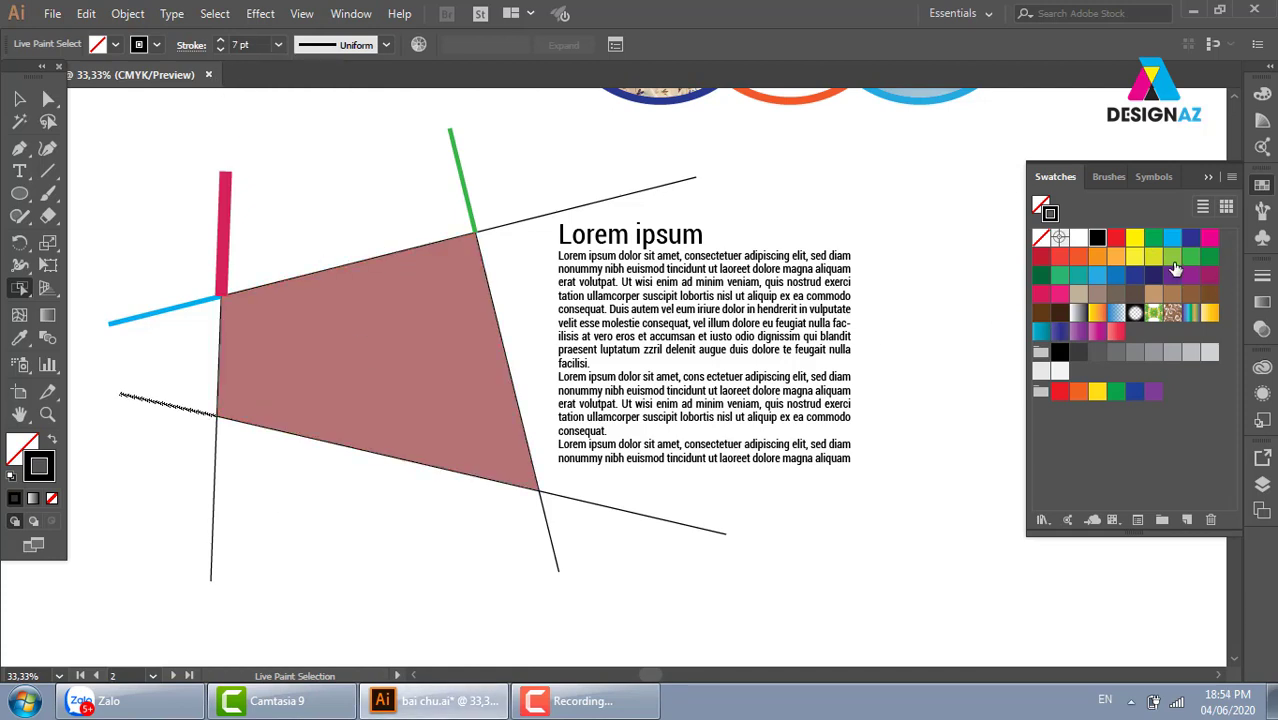
pyautogui.click(1172, 293)
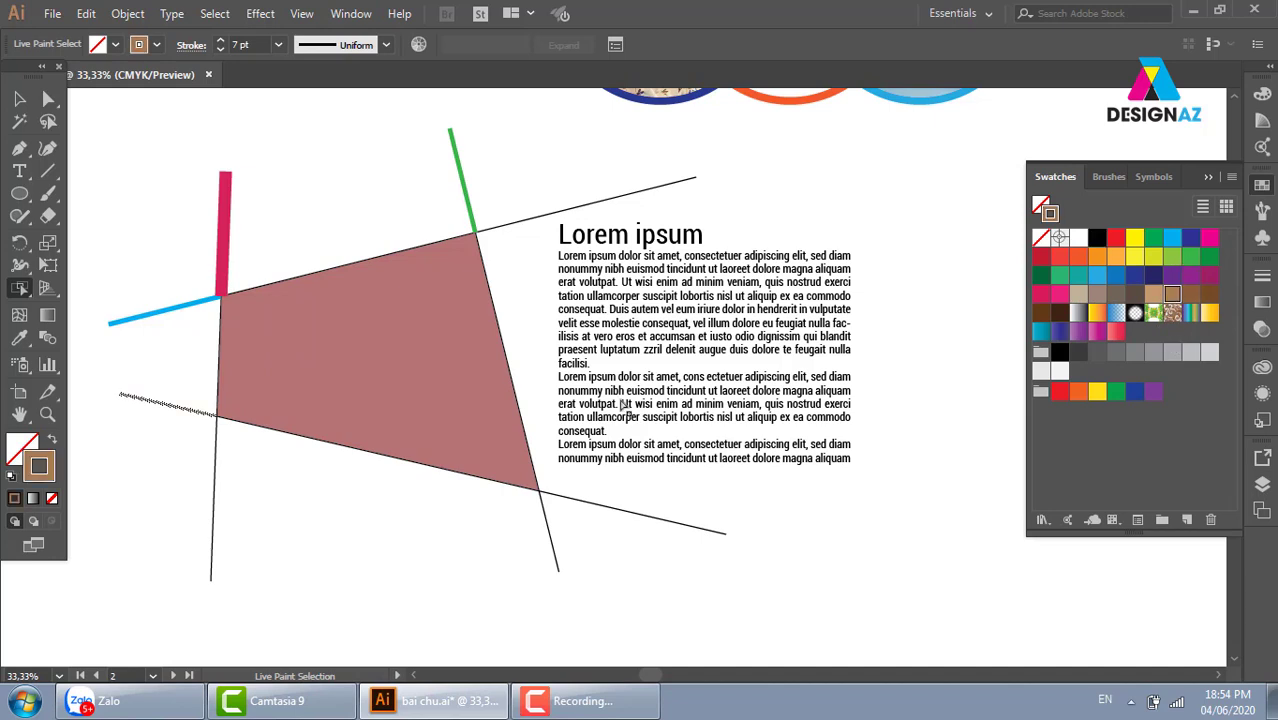
pyautogui.click(595, 512)
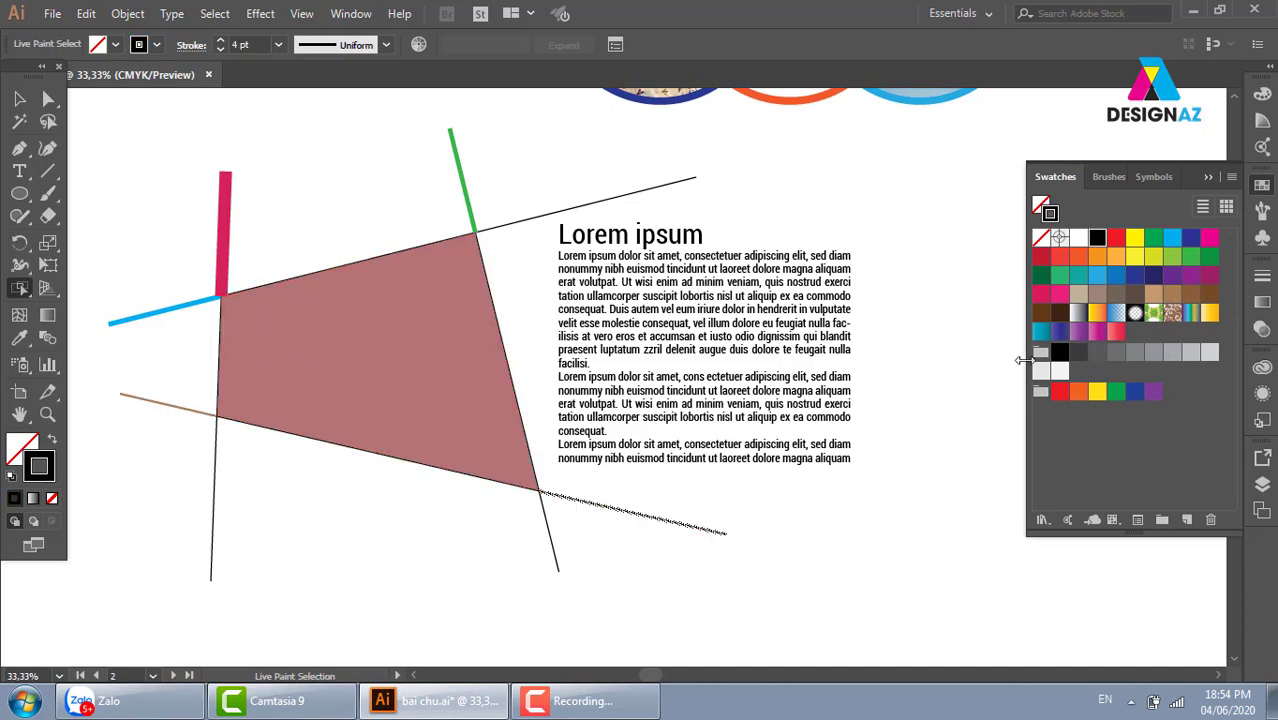
pyautogui.click(279, 44)
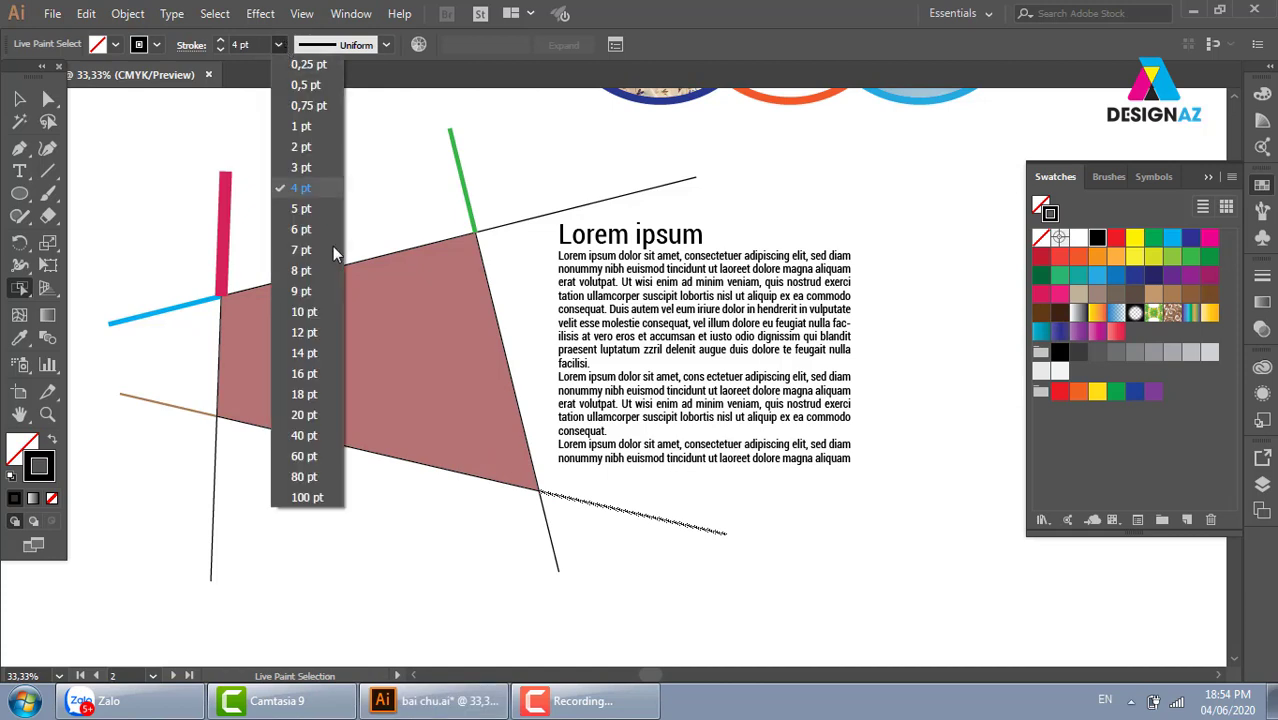
pyautogui.click(318, 392)
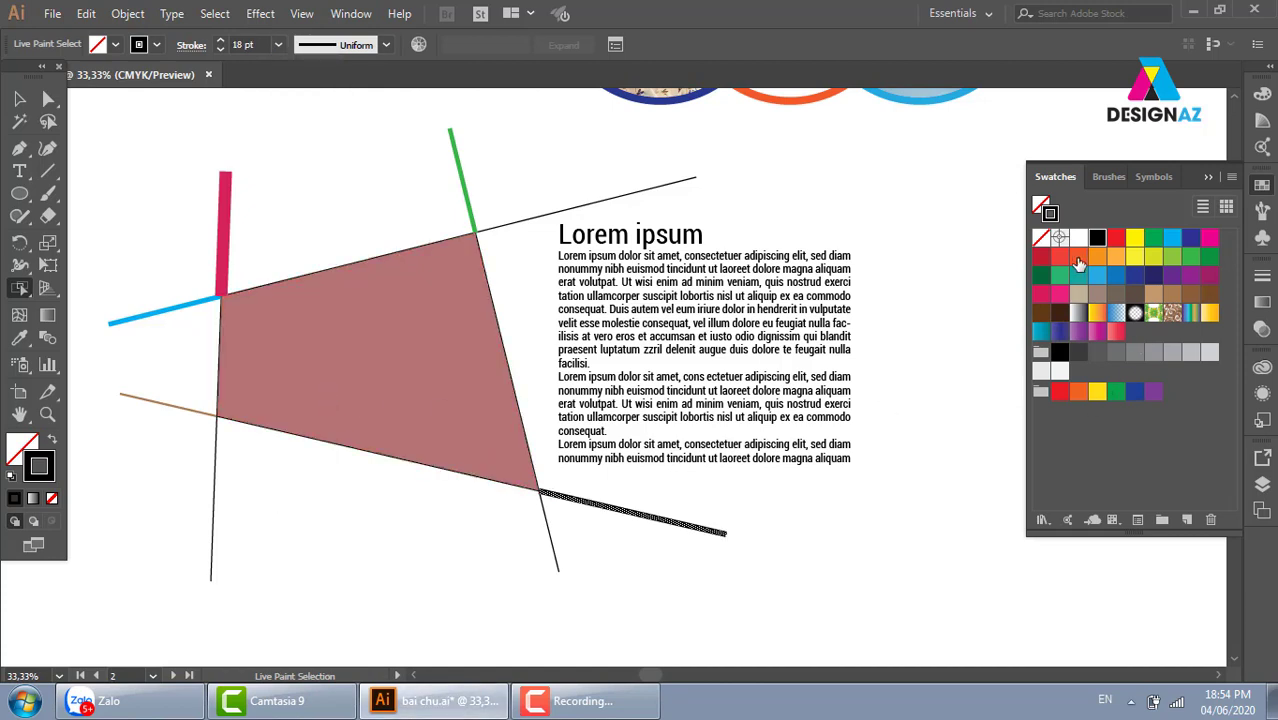
pyautogui.click(1078, 256)
# Make the lower-left vertical segment 14 pt magenta and the bottom-right corner segment solid black
pyautogui.click(212, 517)
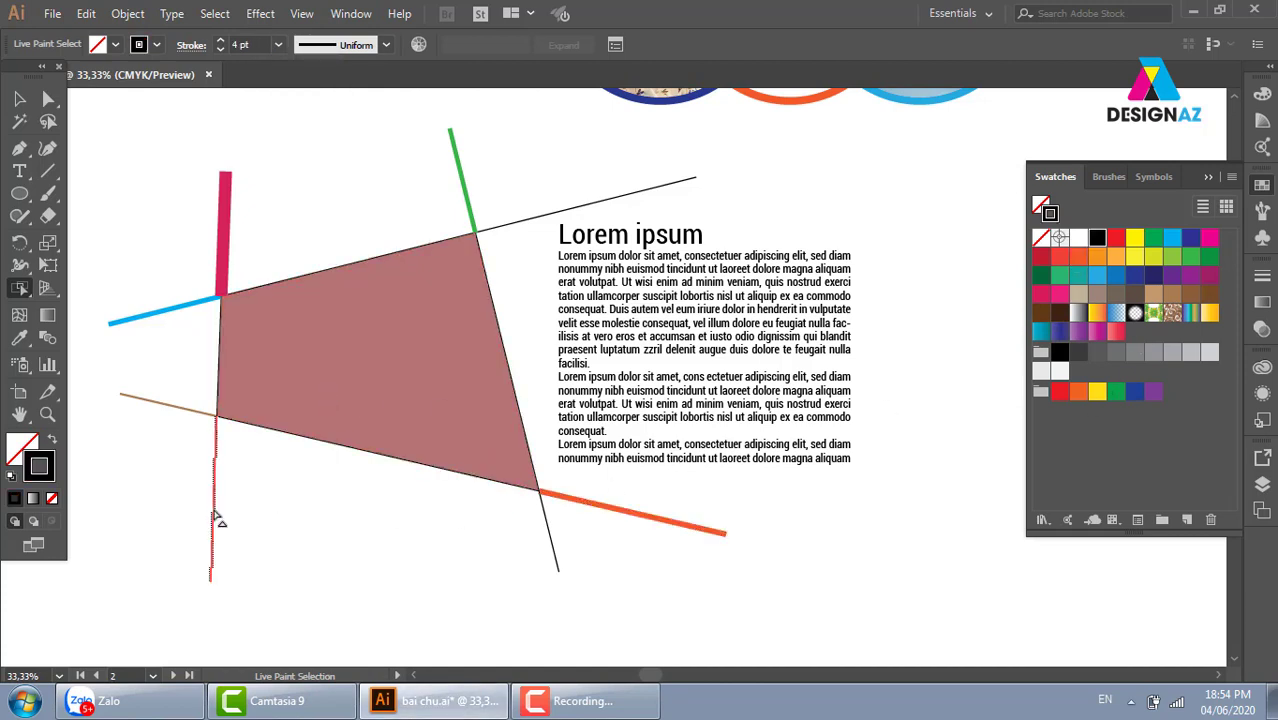
pyautogui.click(278, 45)
pyautogui.click(293, 300)
pyautogui.write('14')
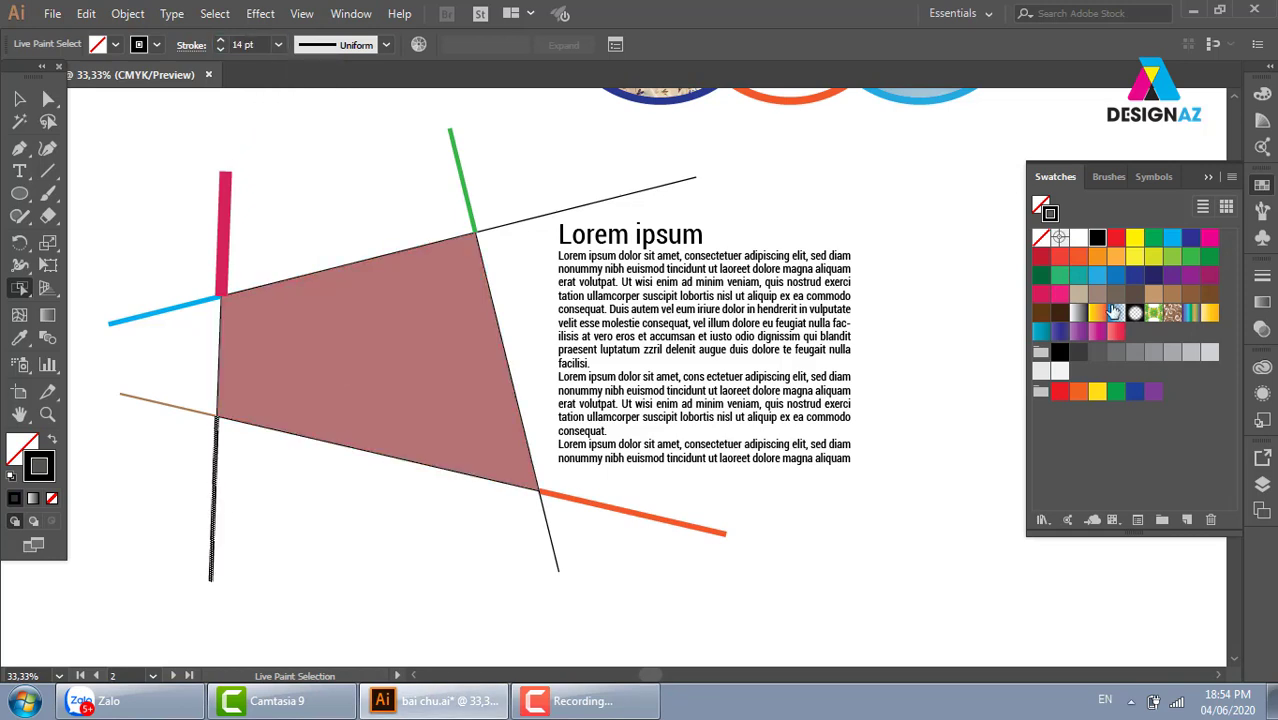
pyautogui.click(1059, 293)
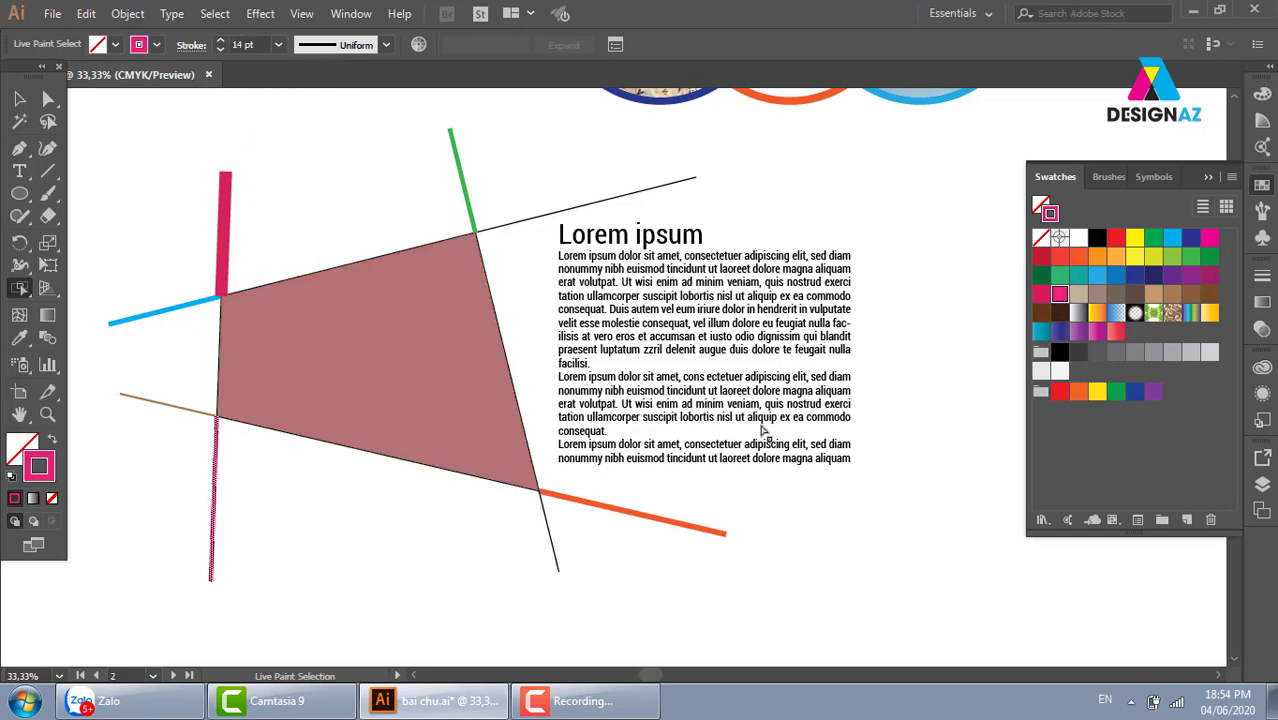
pyautogui.click(549, 547)
pyautogui.click(552, 548)
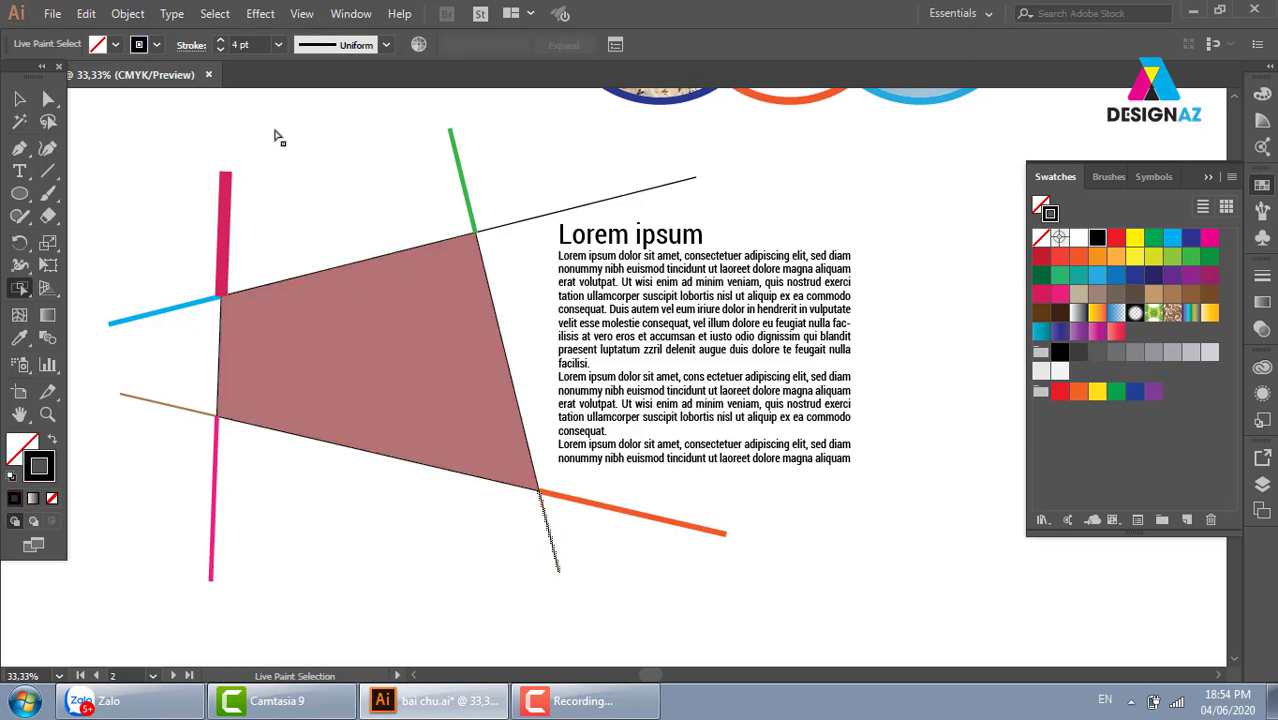
pyautogui.click(278, 45)
pyautogui.click(300, 188)
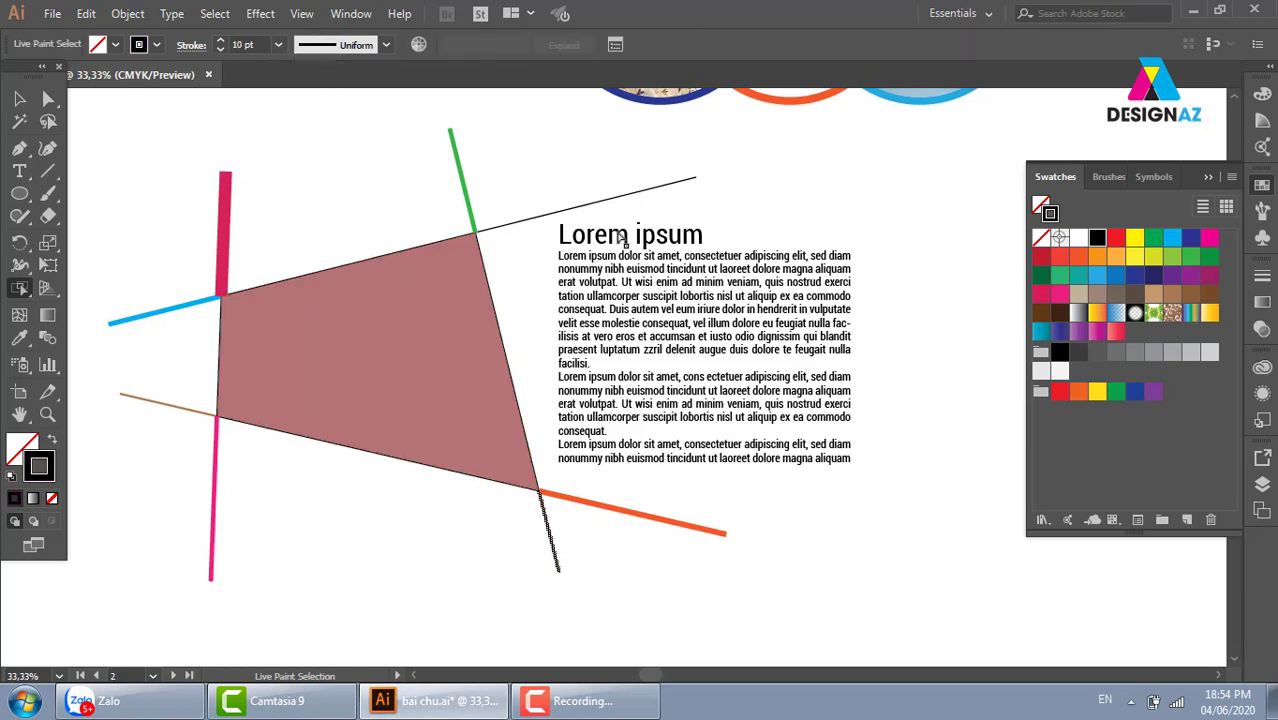
# Turn the top-right line segment into a dashed line in the Stroke options
pyautogui.click(192, 48)
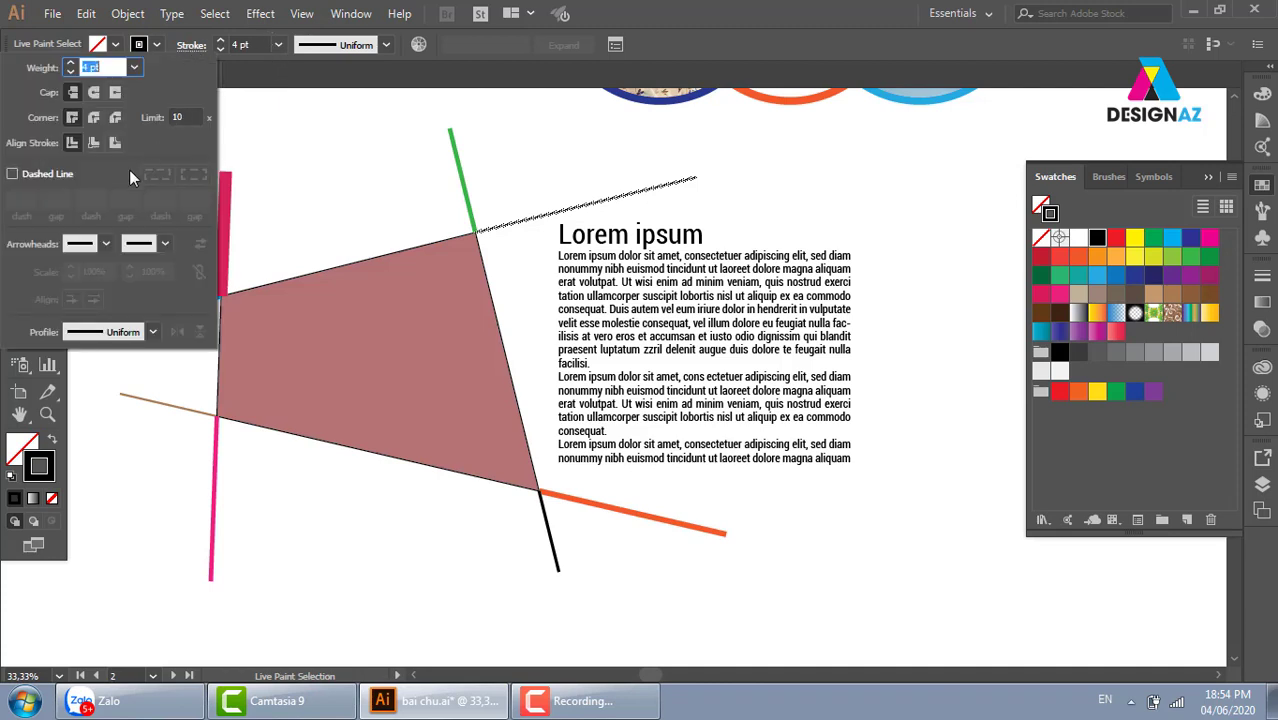
pyautogui.click(13, 174)
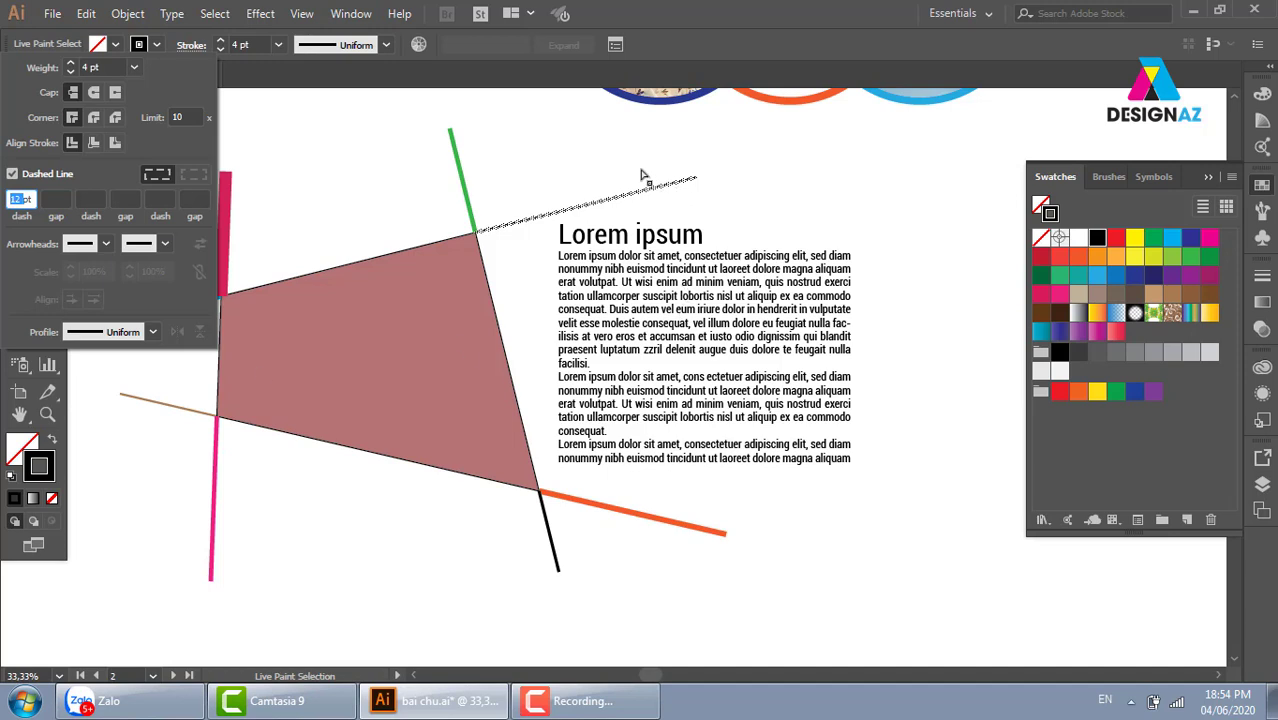
pyautogui.click(607, 158)
# Drag the green line's top anchor up and right so the shape's corner follows it
pyautogui.click(19, 98)
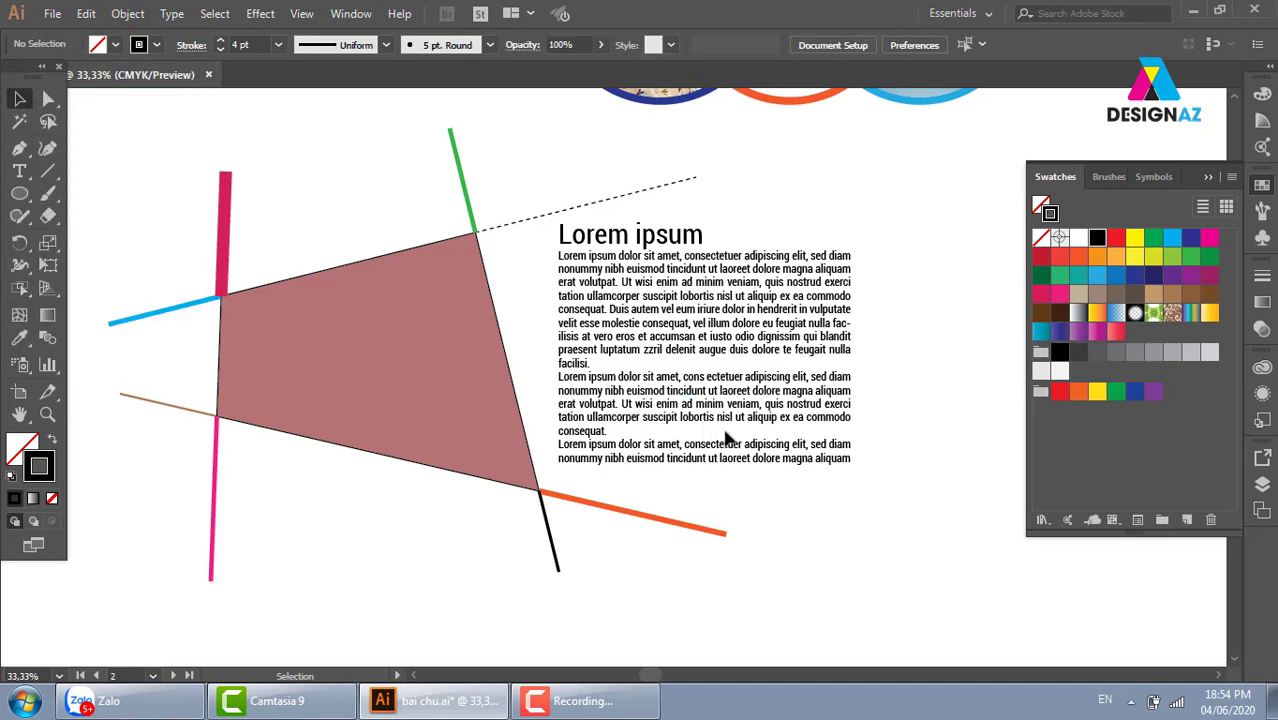
pyautogui.click(460, 354)
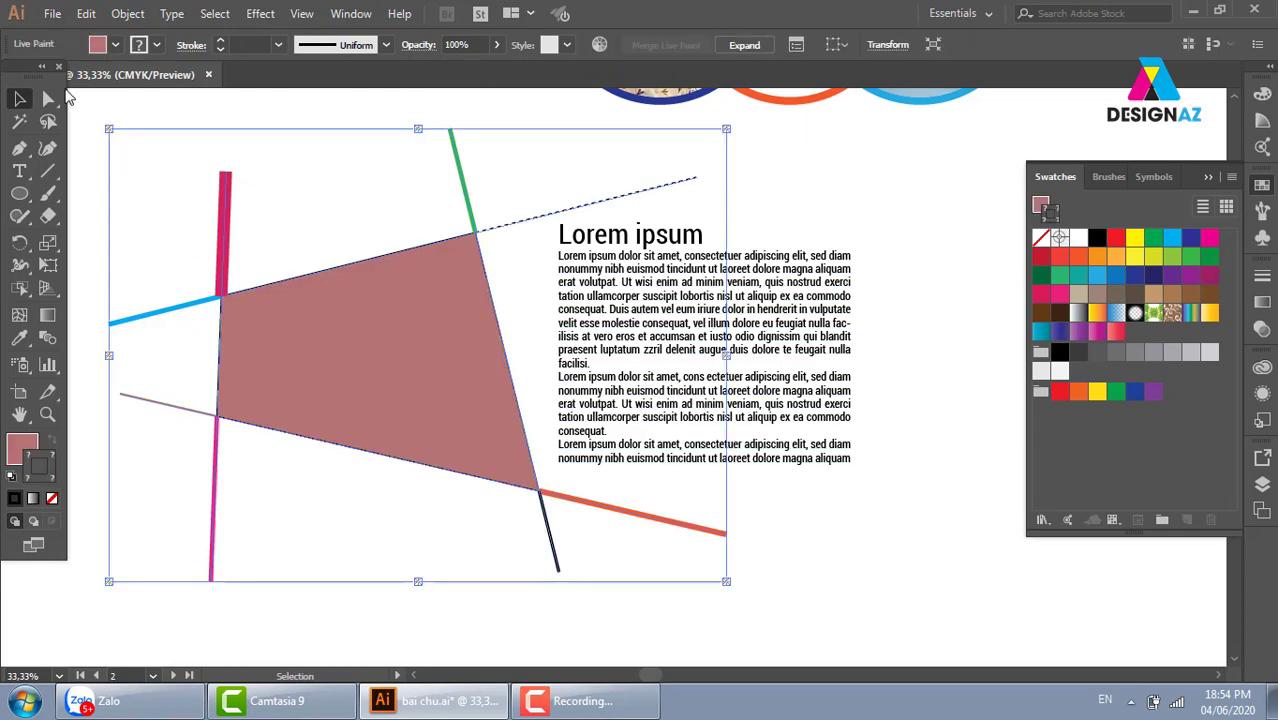
pyautogui.click(49, 99)
pyautogui.moveTo(450, 128); pyautogui.dragTo(352, 155)
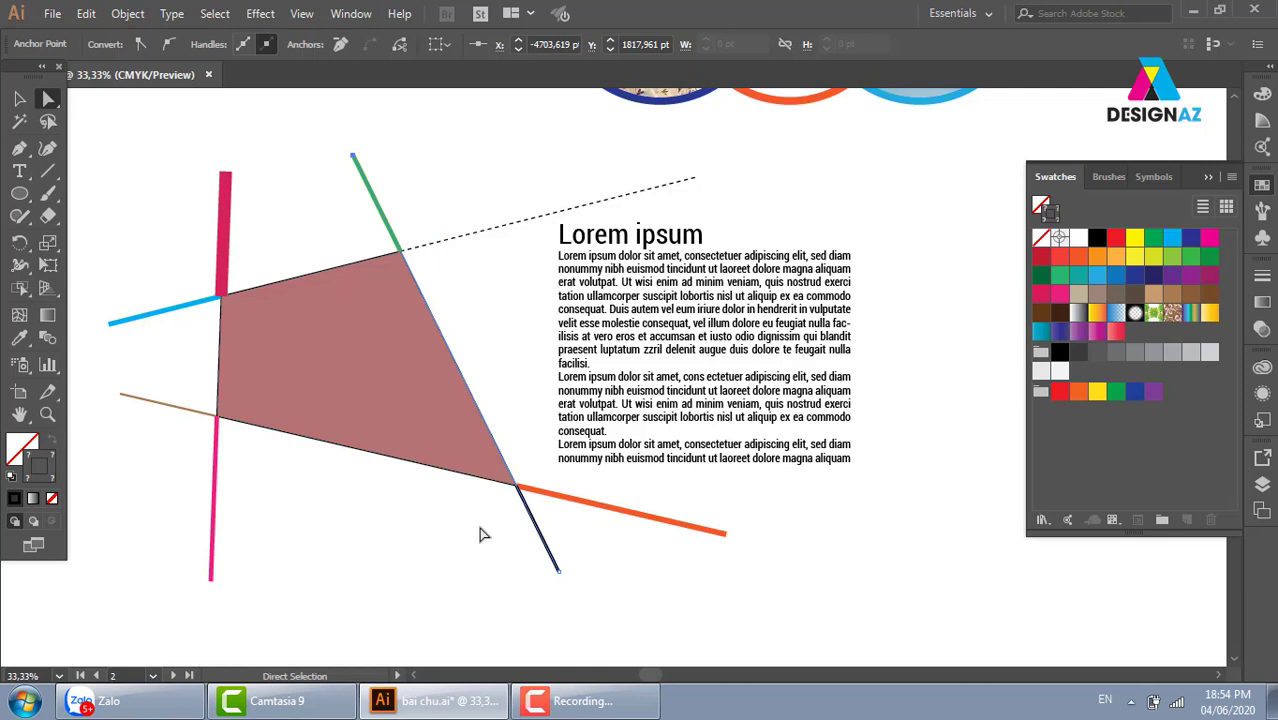
pyautogui.moveTo(352, 156); pyautogui.dragTo(491, 132)
pyautogui.click(19, 98)
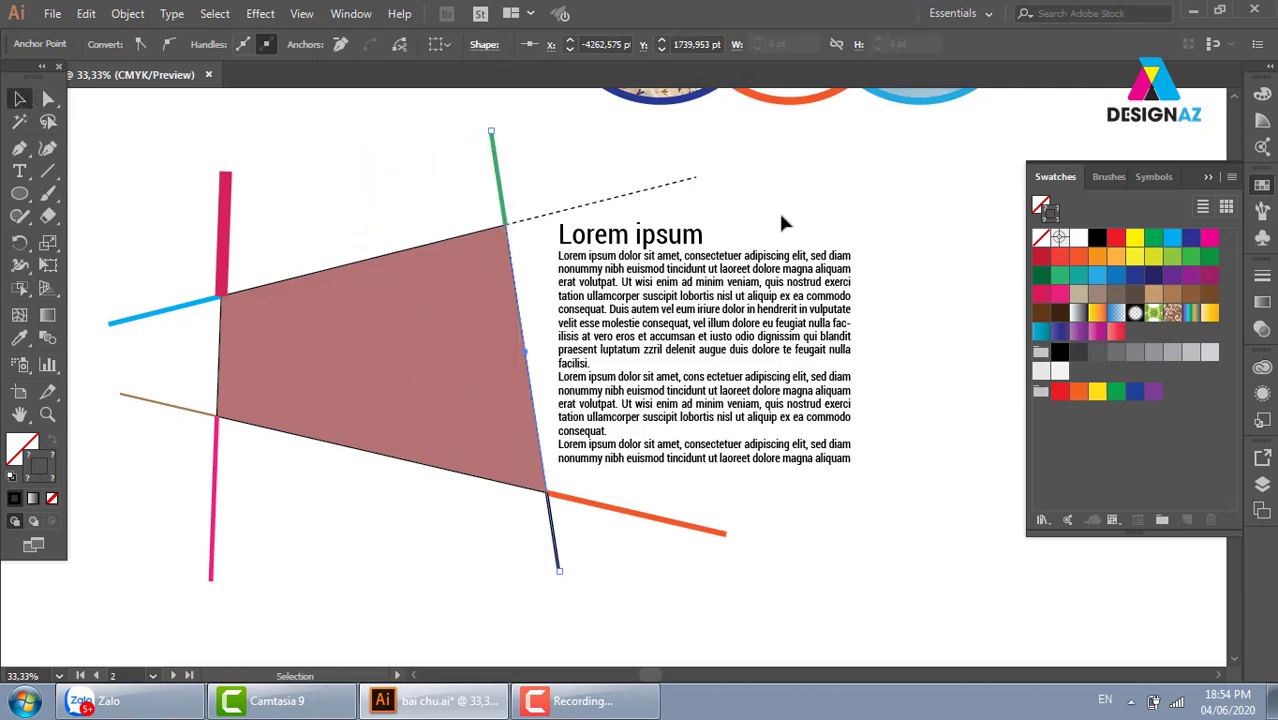
pyautogui.click(778, 210)
pyautogui.click(413, 382)
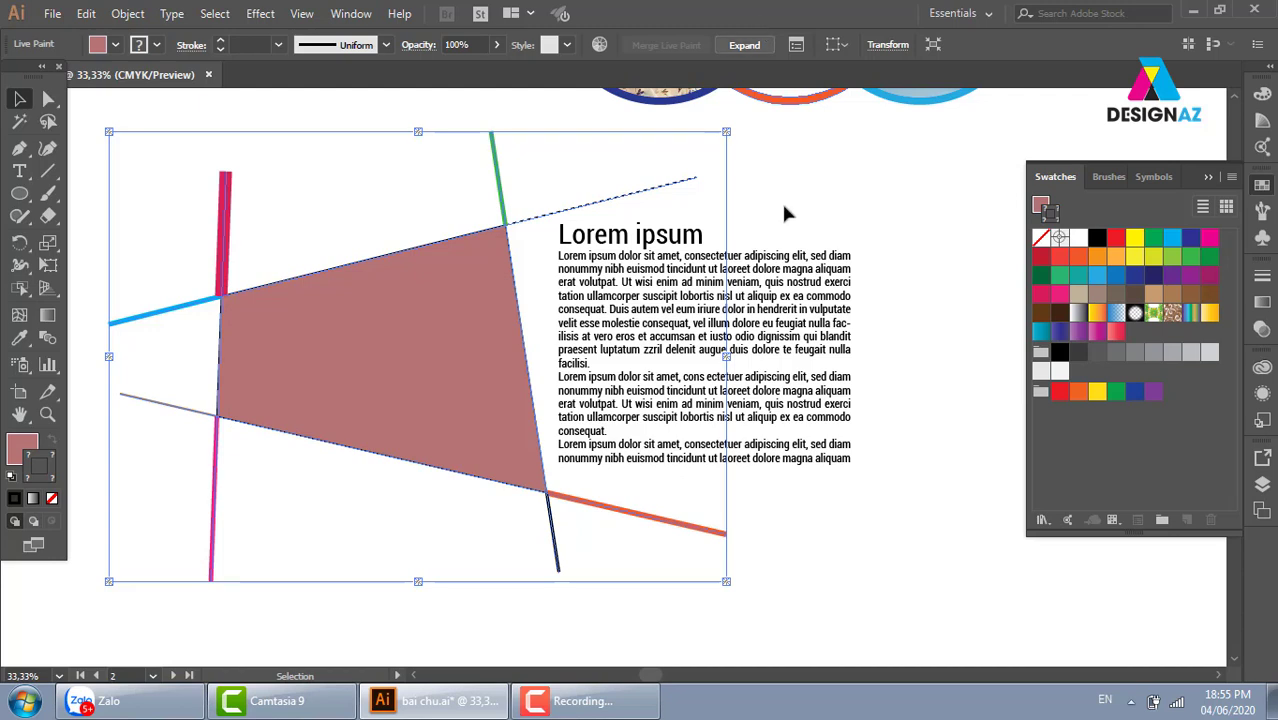
# Expand and ungroup the live paint artwork, test-moving the polygon and undoing the move
pyautogui.click(766, 46)
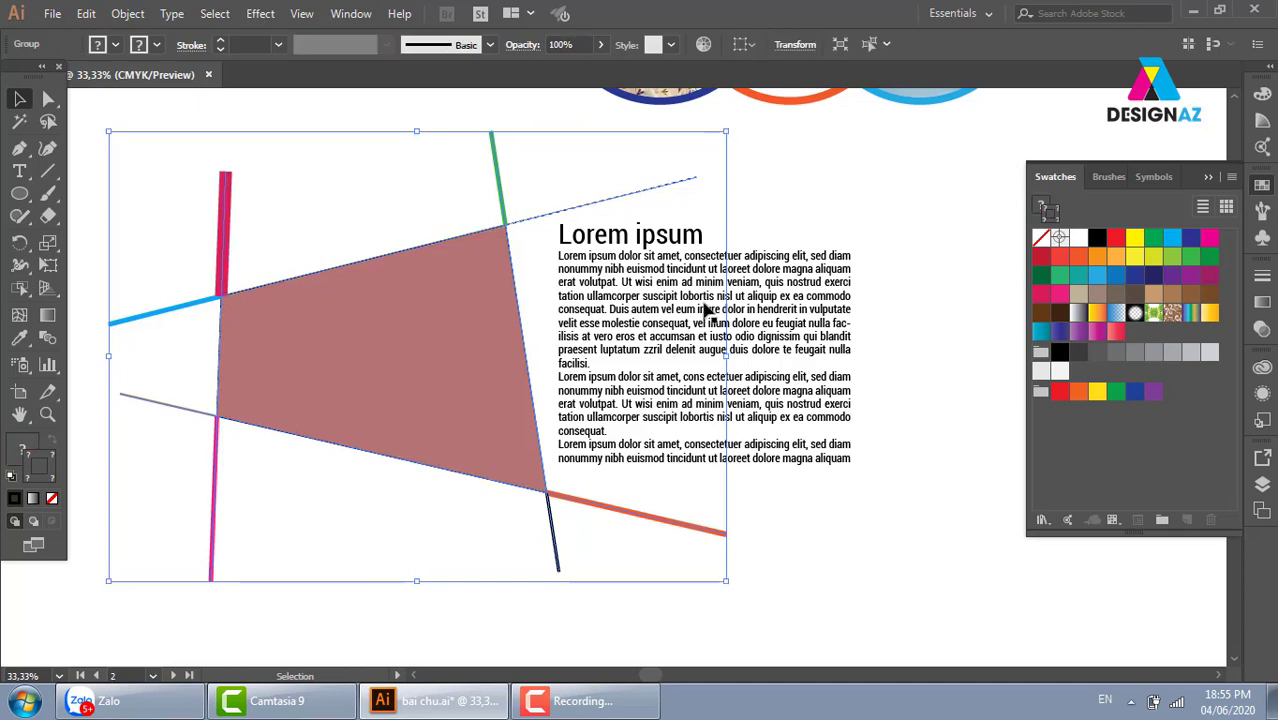
pyautogui.rightClick(461, 262)
pyautogui.click(524, 400)
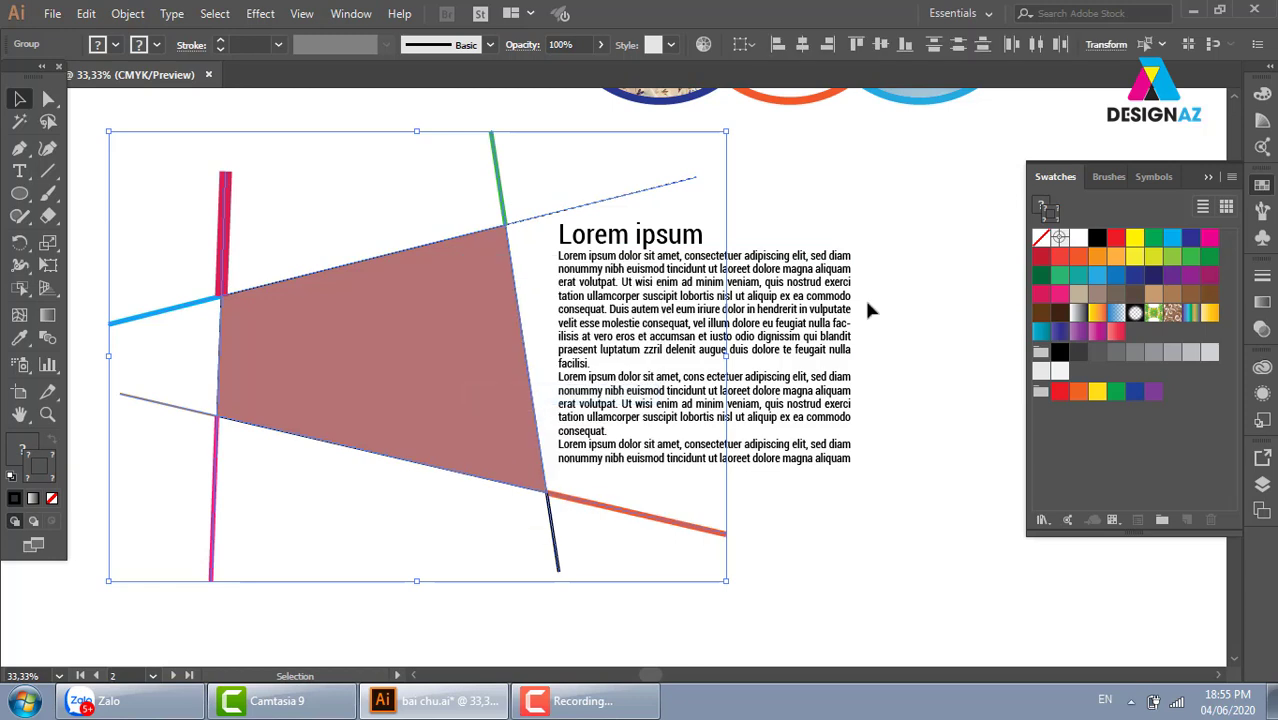
pyautogui.moveTo(485, 334); pyautogui.dragTo(440, 419)
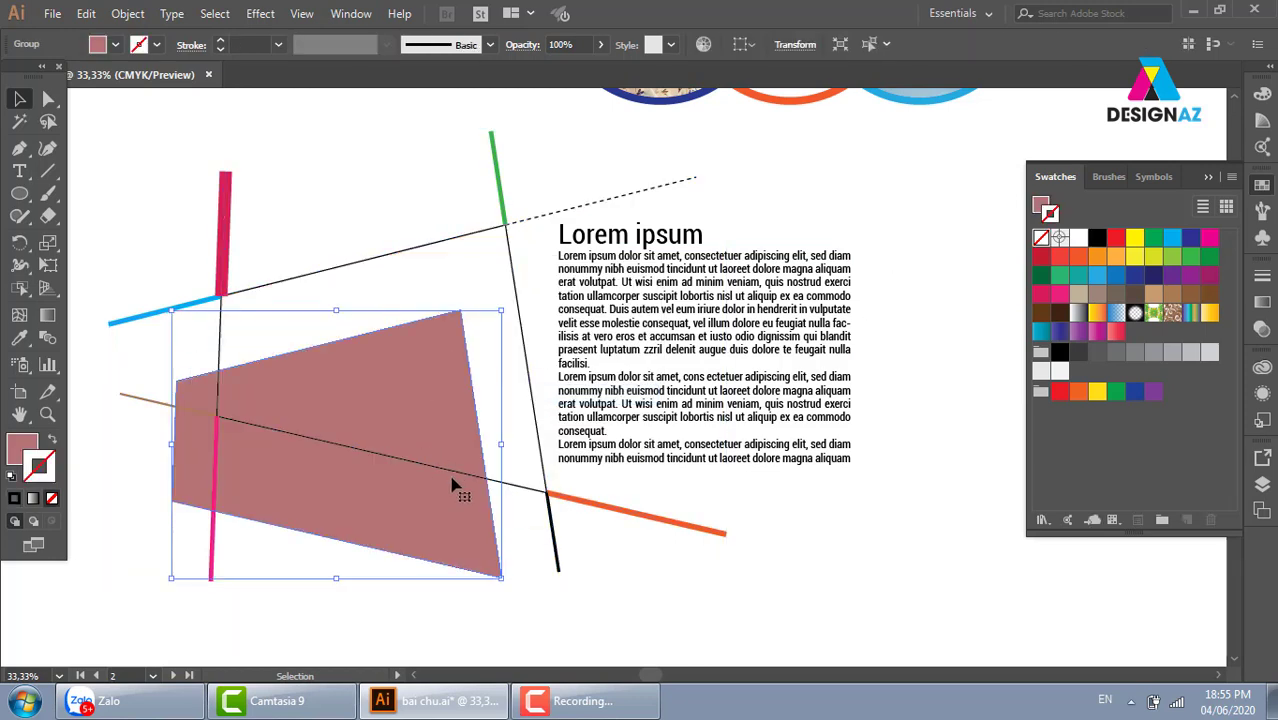
pyautogui.hotkey('ctrl', 'z')
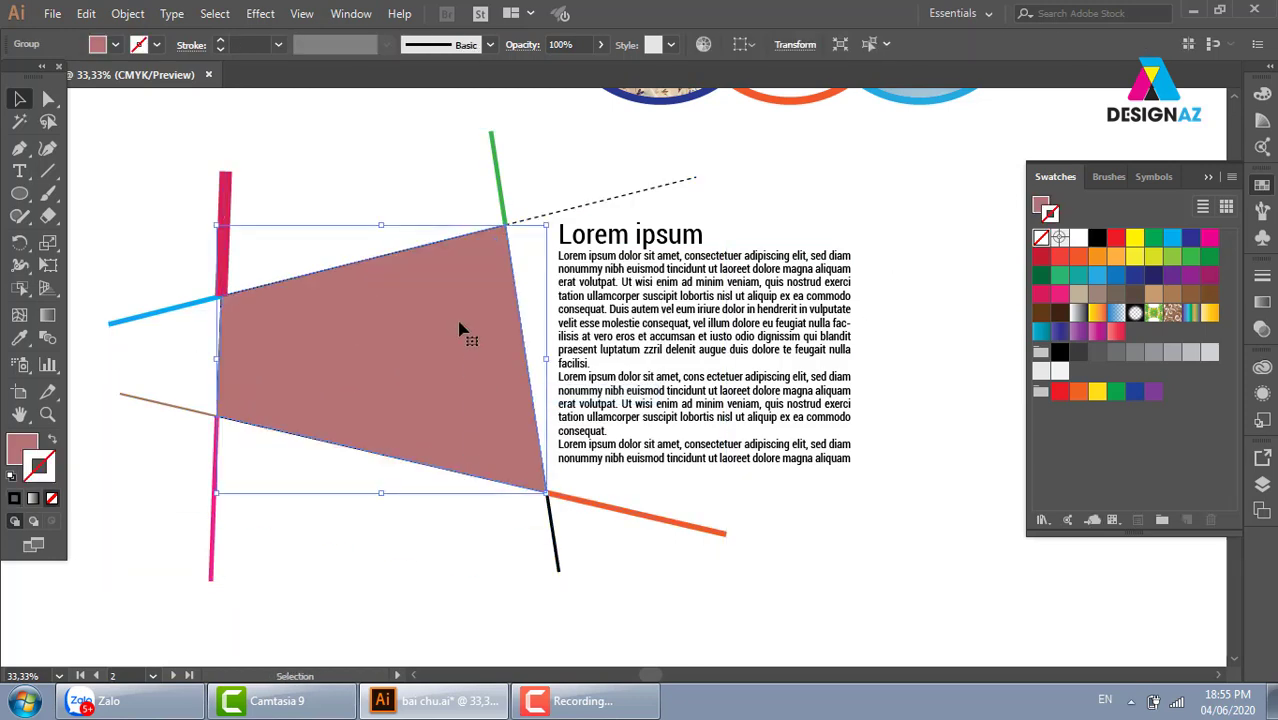
pyautogui.click(52, 13)
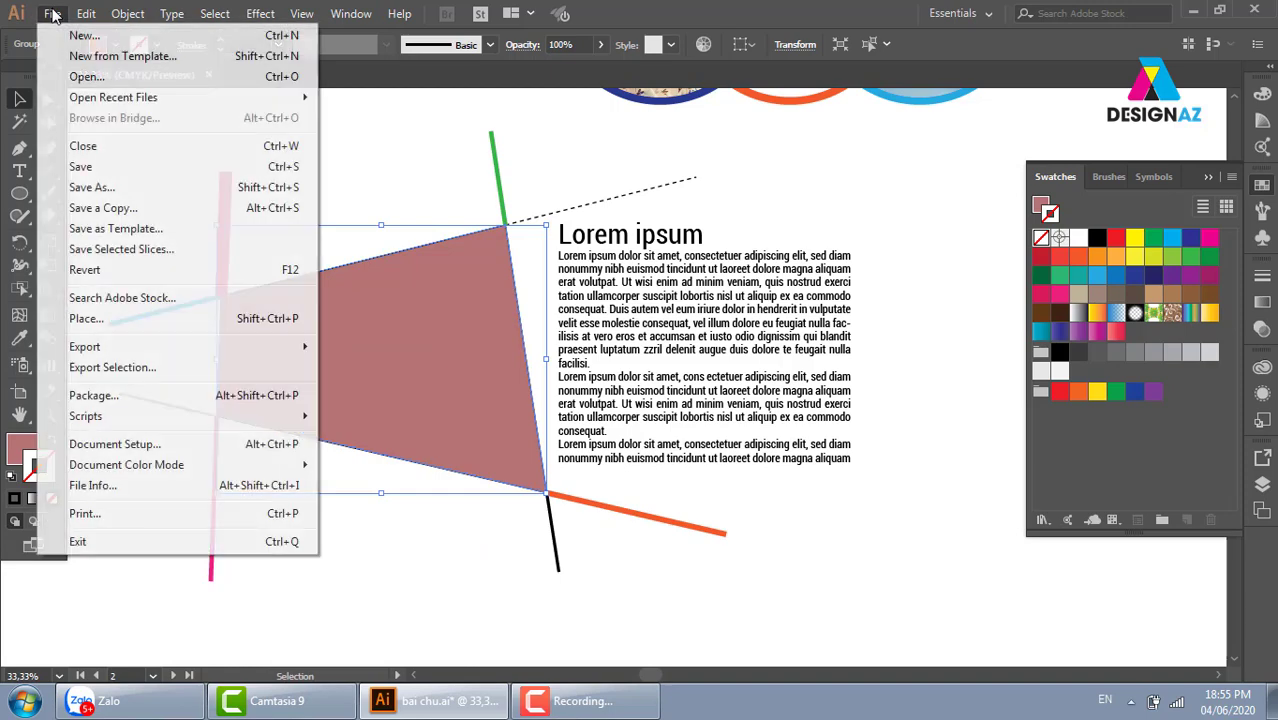
# Place the sushi photo from the thuvienanh Food image folder
pyautogui.click(135, 320)
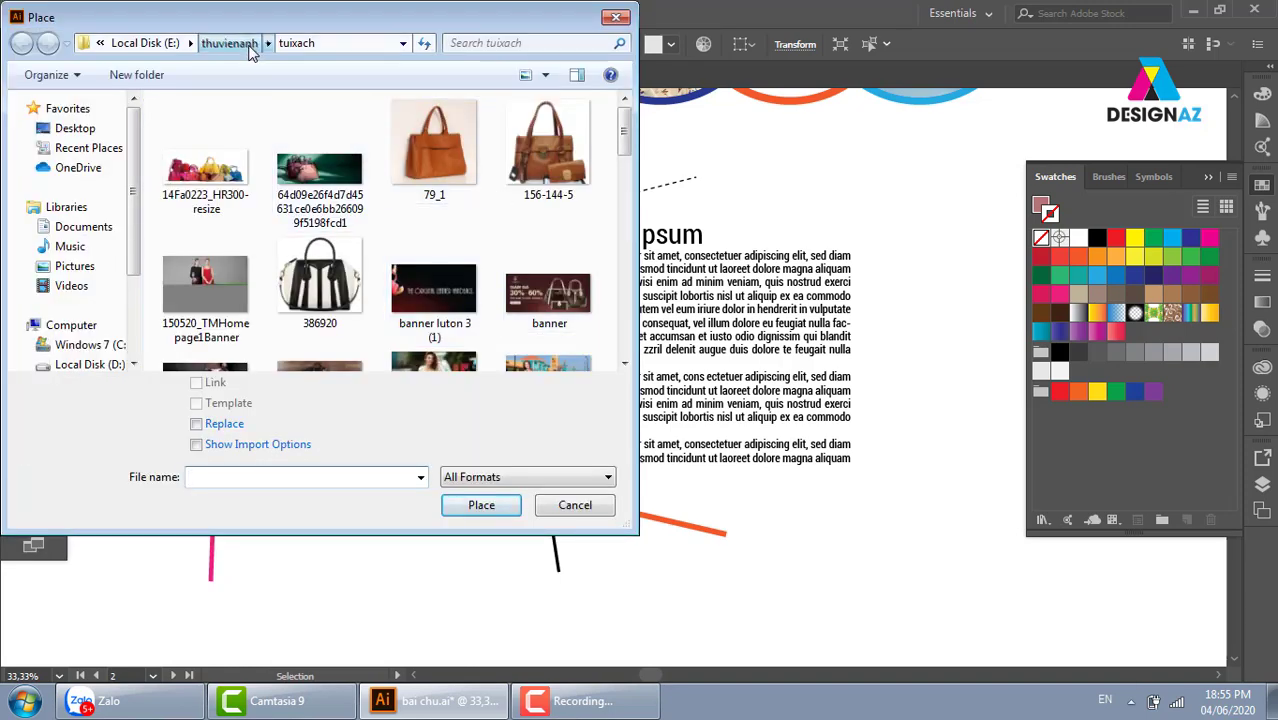
pyautogui.click(250, 50)
pyautogui.scroll(-5, 312, 232)
pyautogui.click(434, 145)
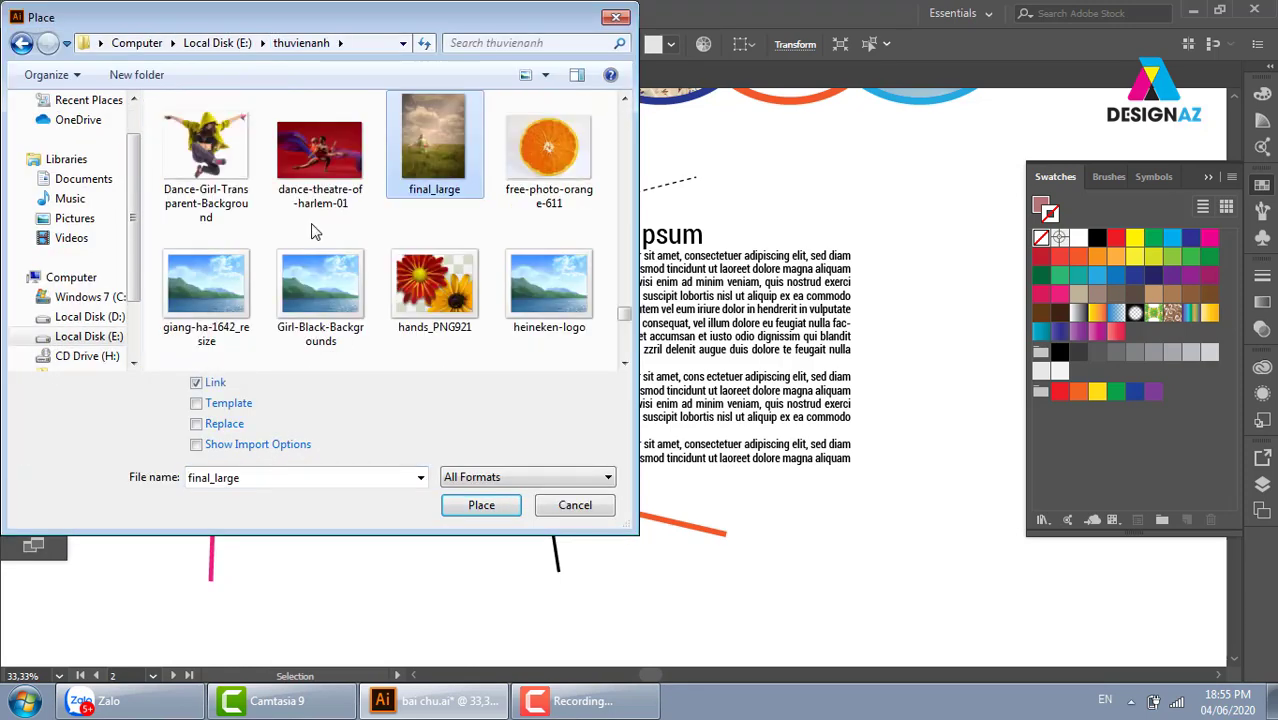
pyautogui.click(548, 150)
pyautogui.scroll(5, 551, 254)
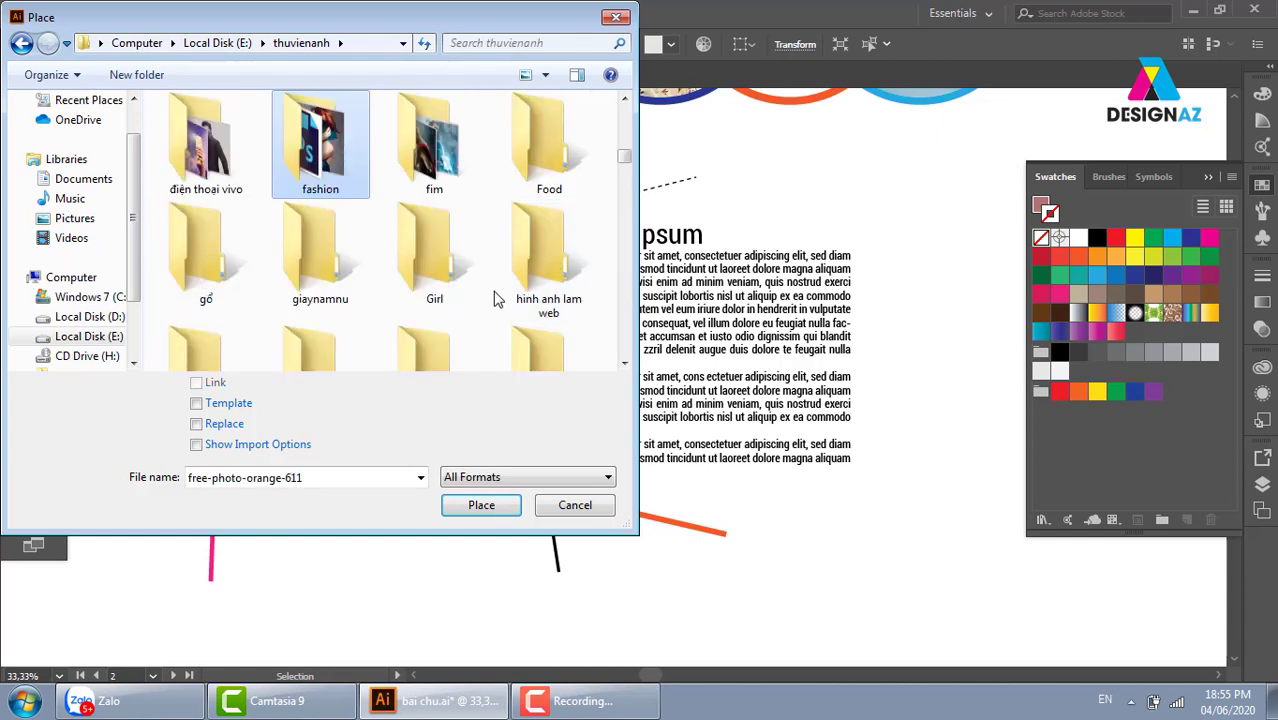
pyautogui.doubleClick(549, 150)
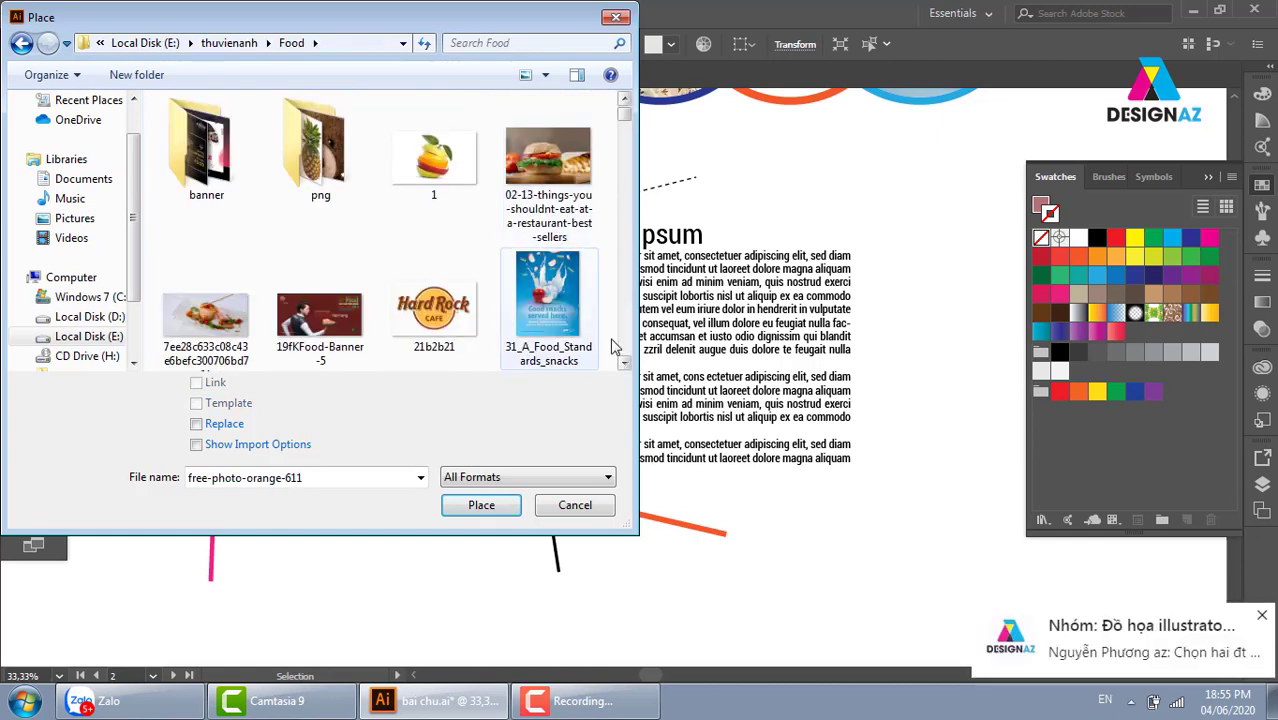
pyautogui.scroll(-2, 430, 290)
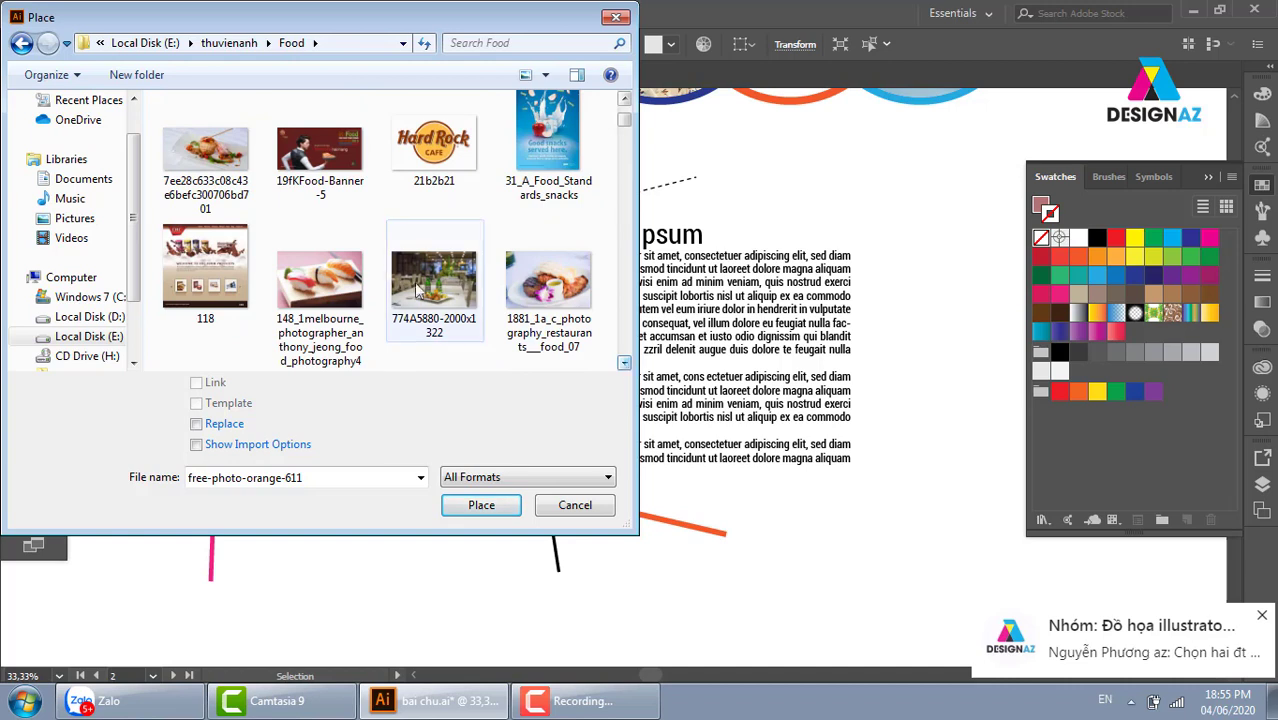
pyautogui.click(320, 285)
pyautogui.click(505, 506)
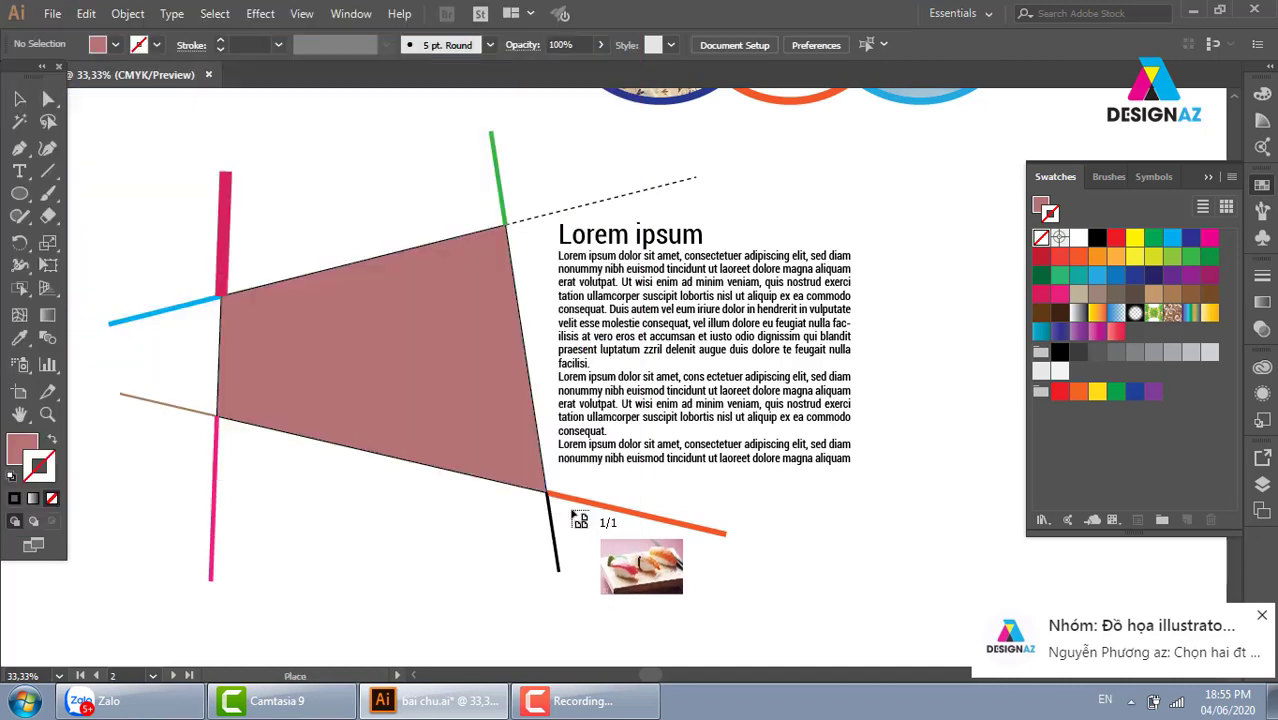
# Size the sushi photo over the polygon, send it behind and clip it to the polygon
pyautogui.moveTo(199, 212)
pyautogui.mouseDown()
pyautogui.moveTo(660, 555)
pyautogui.moveTo(696, 519)
pyautogui.mouseUp()
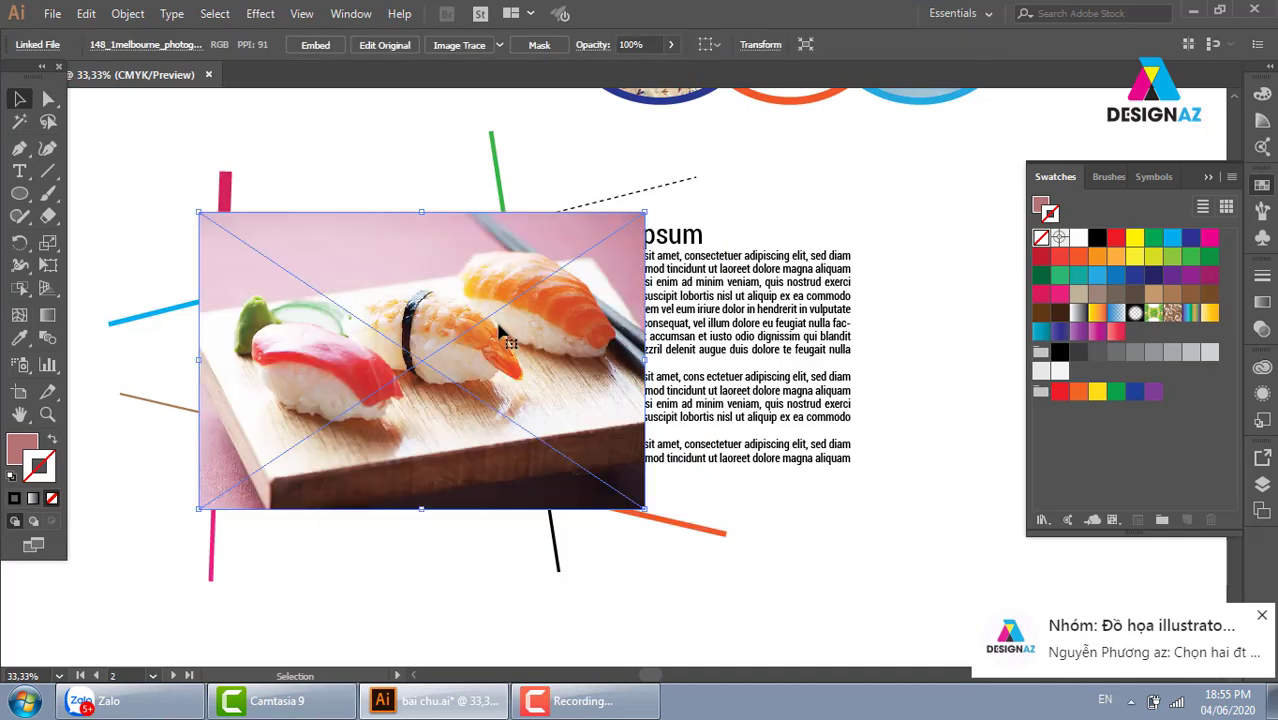
pyautogui.press('ctrl')
pyautogui.hotkey('ctrl', 'shift', '[')
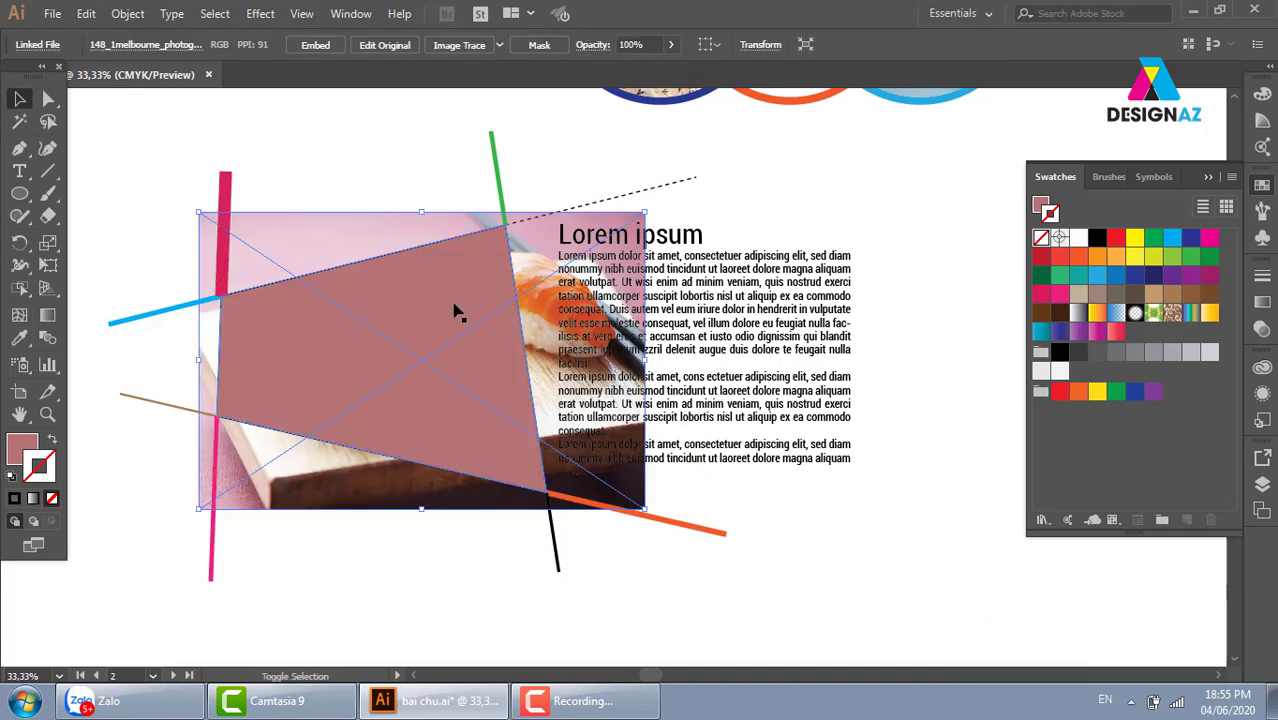
pyautogui.keyDown('shift'); pyautogui.click(455, 310); pyautogui.keyUp('shift')
pyautogui.hotkey('ctrl', '7')
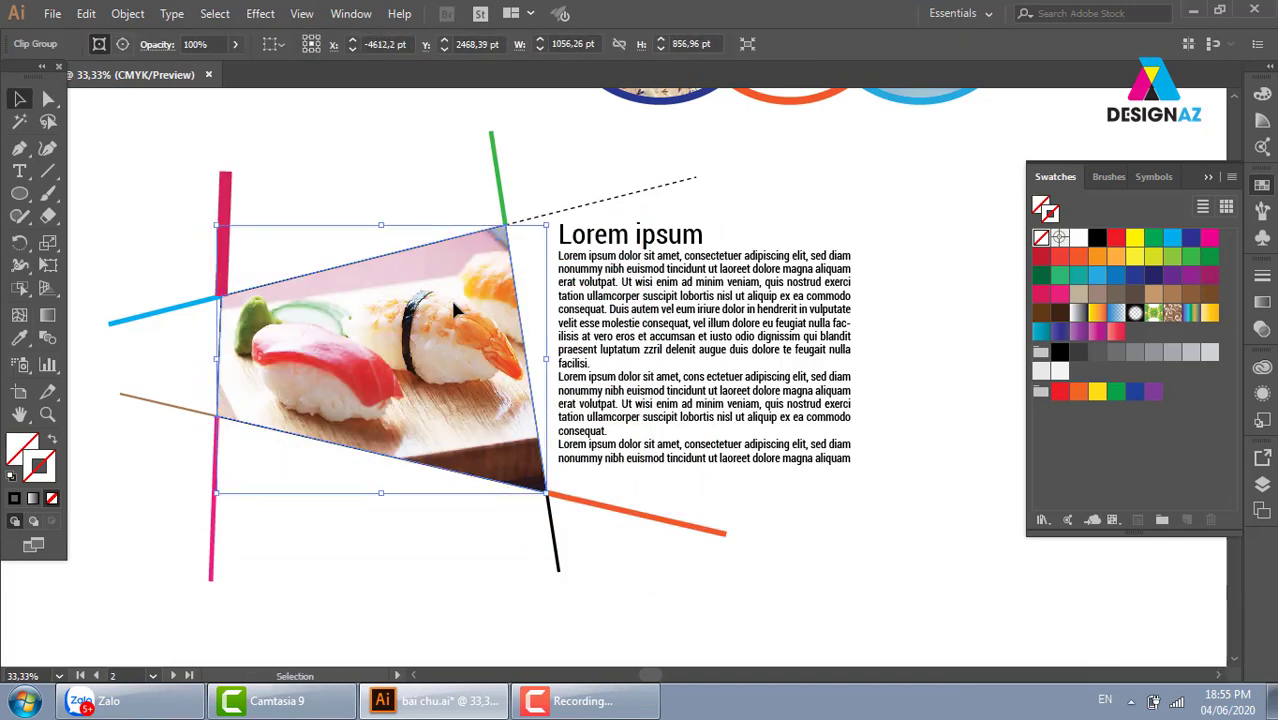
pyautogui.click(931, 205)
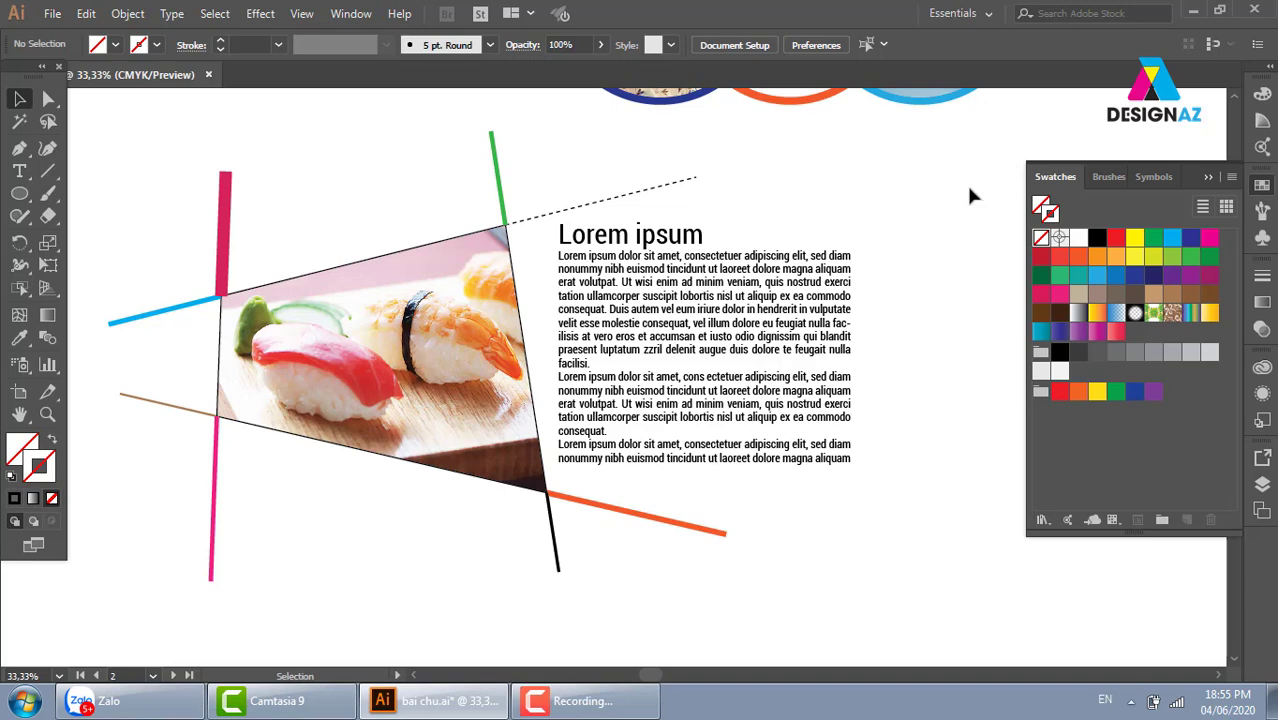
# Zoom out, pan, and zoom in on the empty area beside the Lorem ipsum text
pyautogui.hotkey('ctrl', '-')
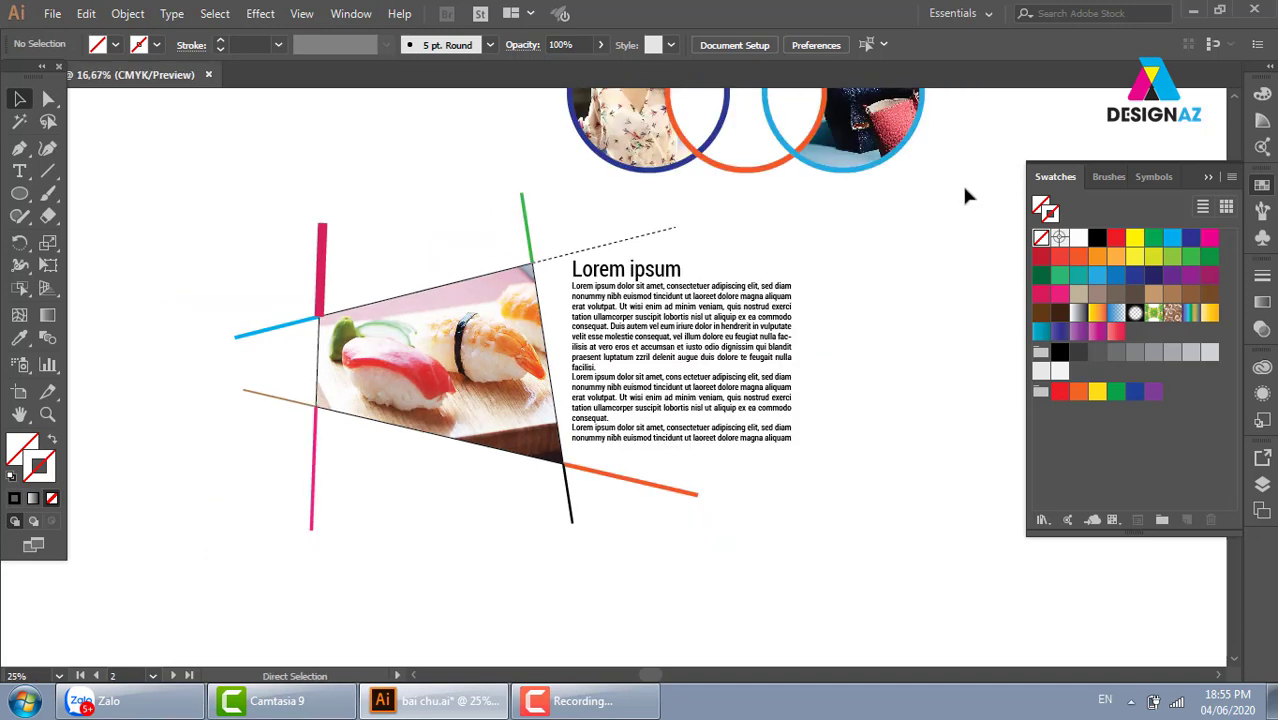
pyautogui.hotkey('ctrl', '-')
pyautogui.moveTo(841, 408); pyautogui.dragTo(656, 340)
pyautogui.press('z')
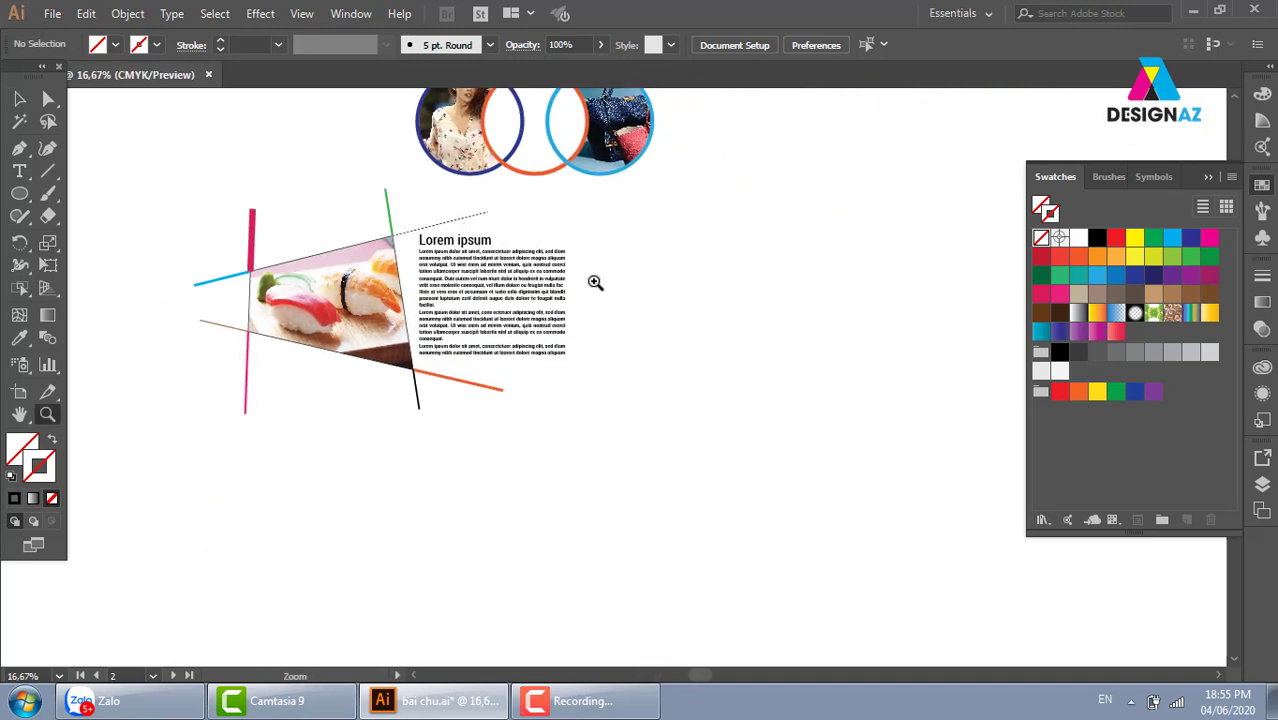
pyautogui.moveTo(422, 158)
pyautogui.mouseDown()
pyautogui.moveTo(868, 418)
pyautogui.moveTo(749, 422)
pyautogui.mouseUp()
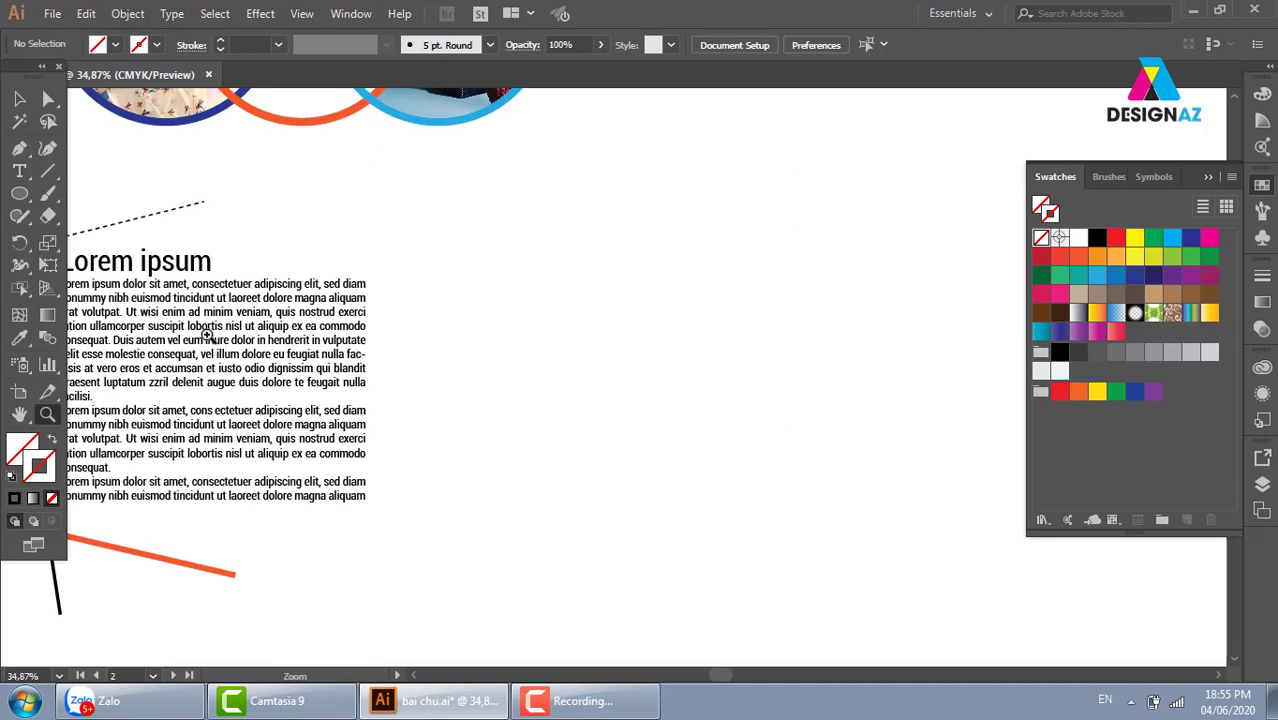
# Type 68 beside the text block, enlarge it, convert it to outlines and fill it pink
pyautogui.click(19, 171)
pyautogui.click(621, 291)
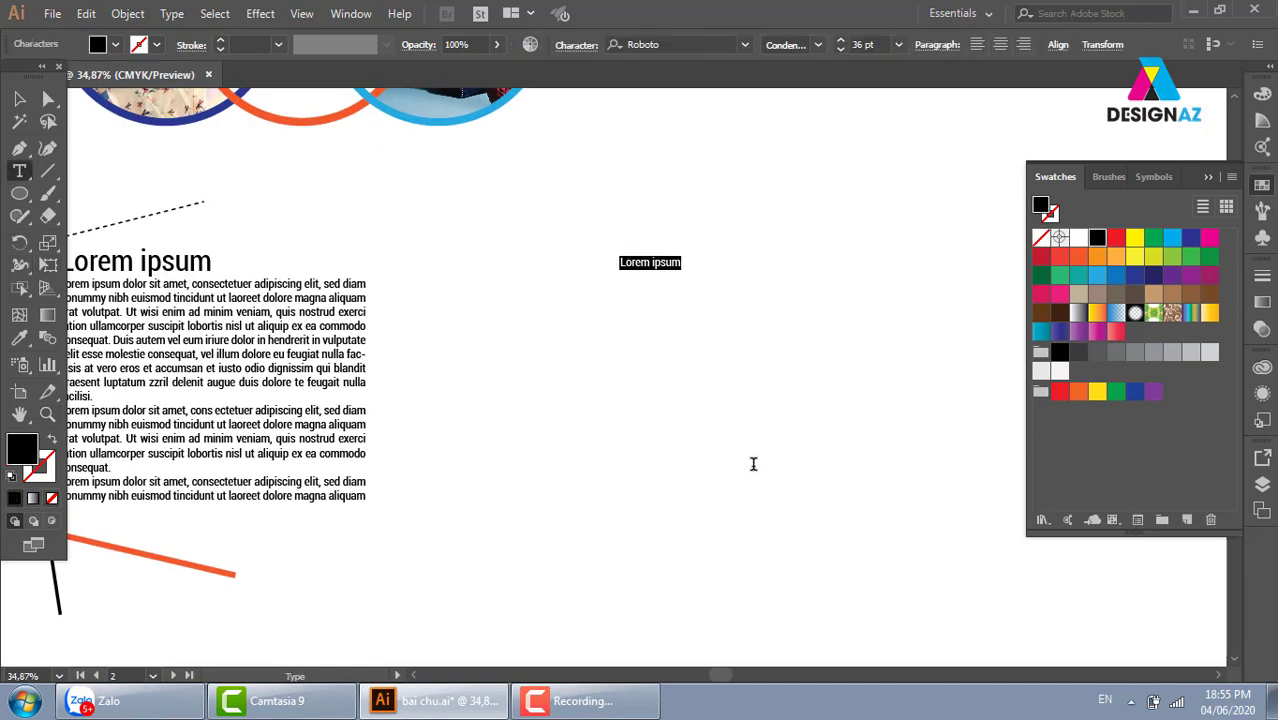
pyautogui.press('BackSpace')
pyautogui.write('68')
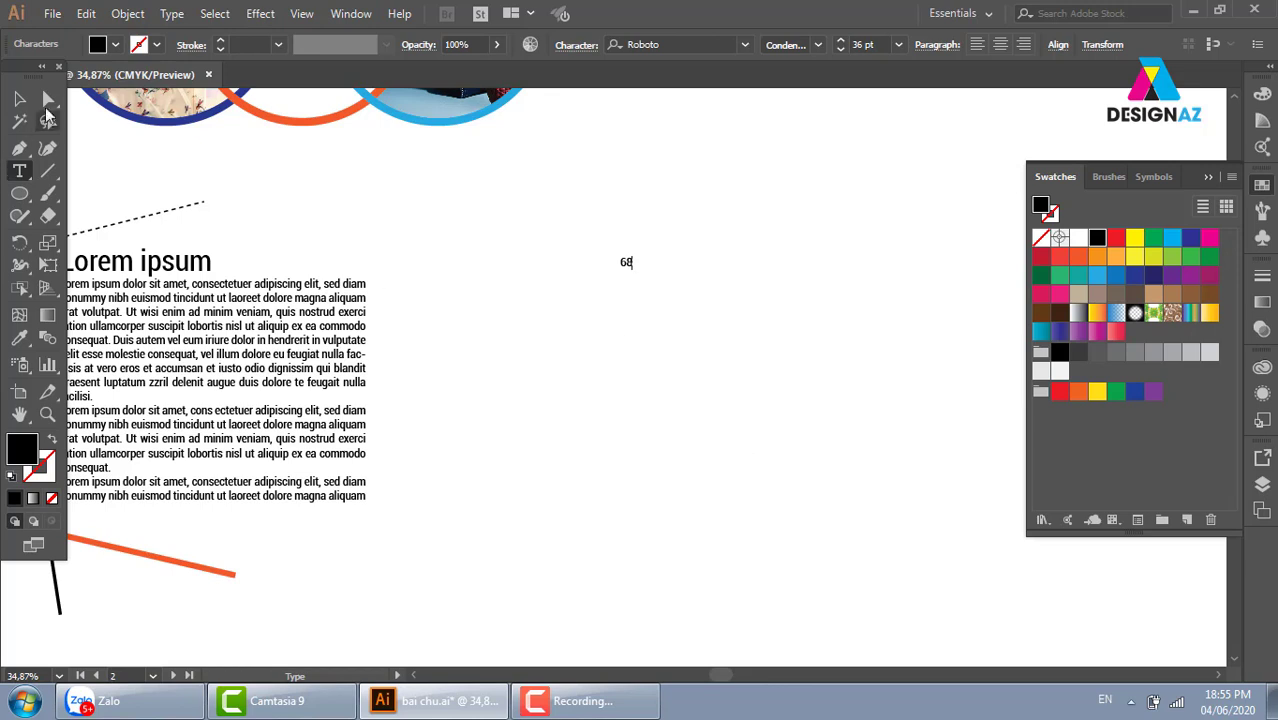
pyautogui.click(20, 100)
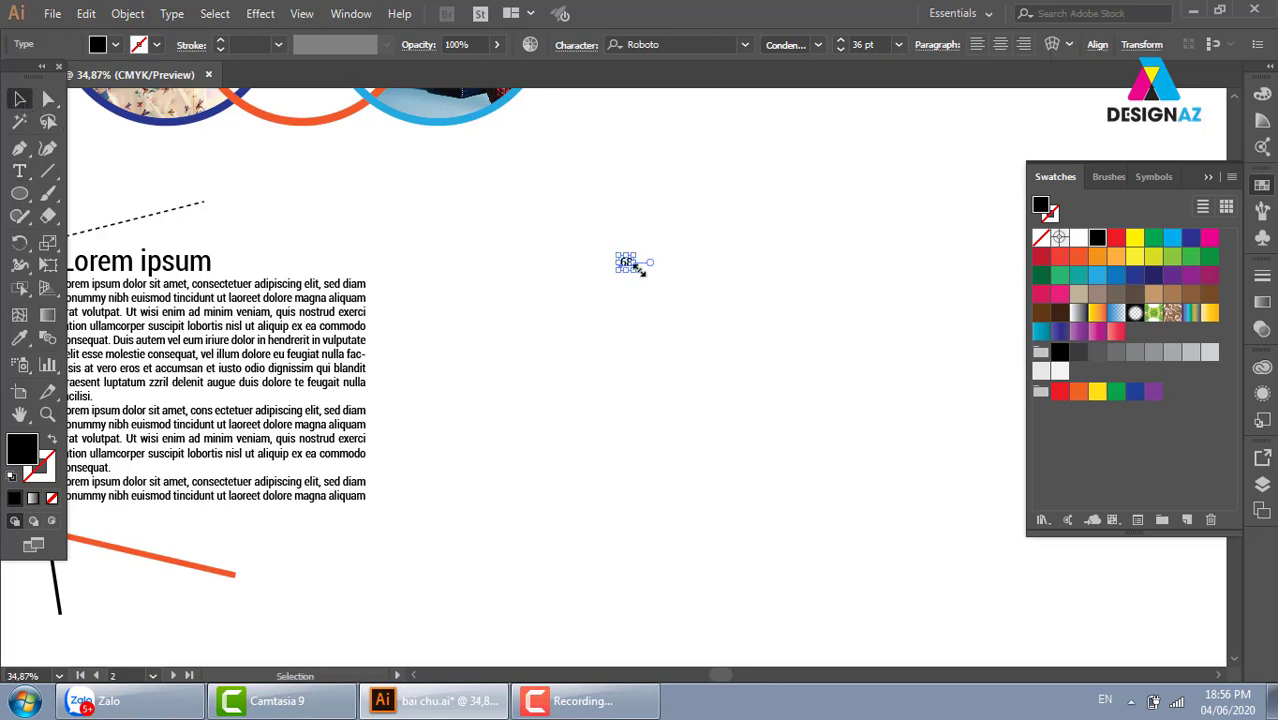
pyautogui.moveTo(640, 270); pyautogui.dragTo(803, 505)
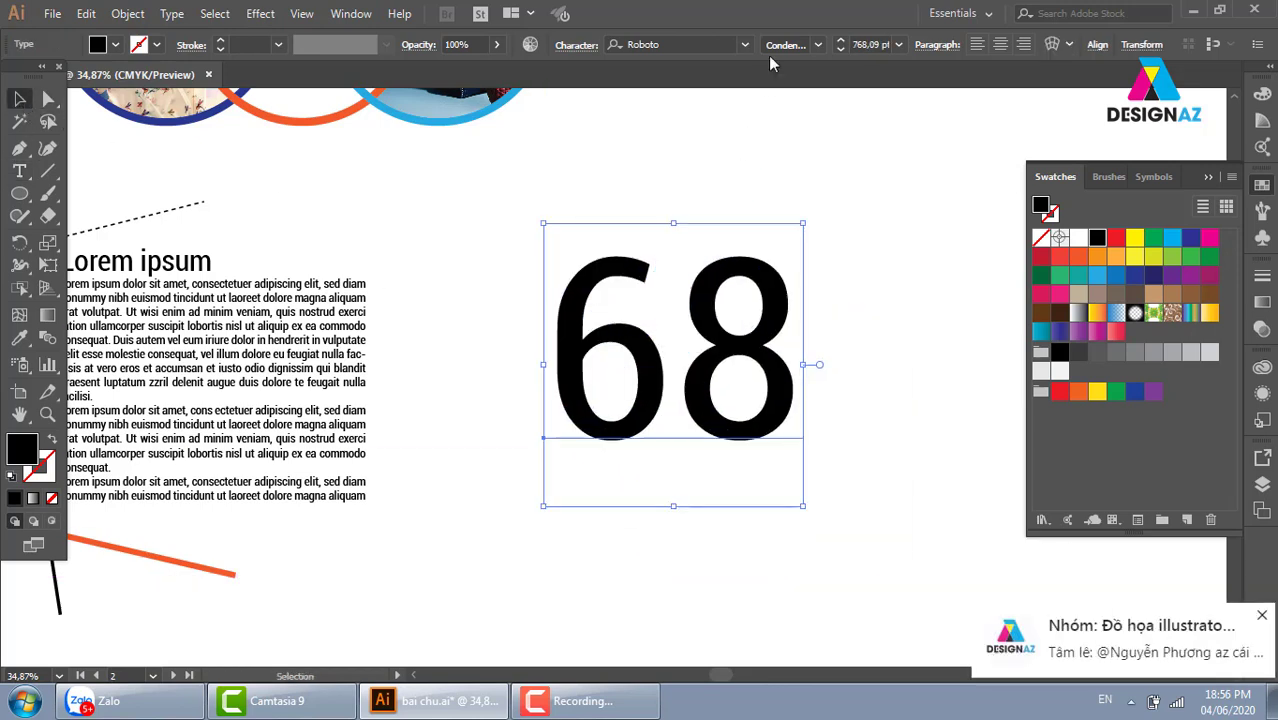
pyautogui.moveTo(883, 315); pyautogui.dragTo(812, 290)
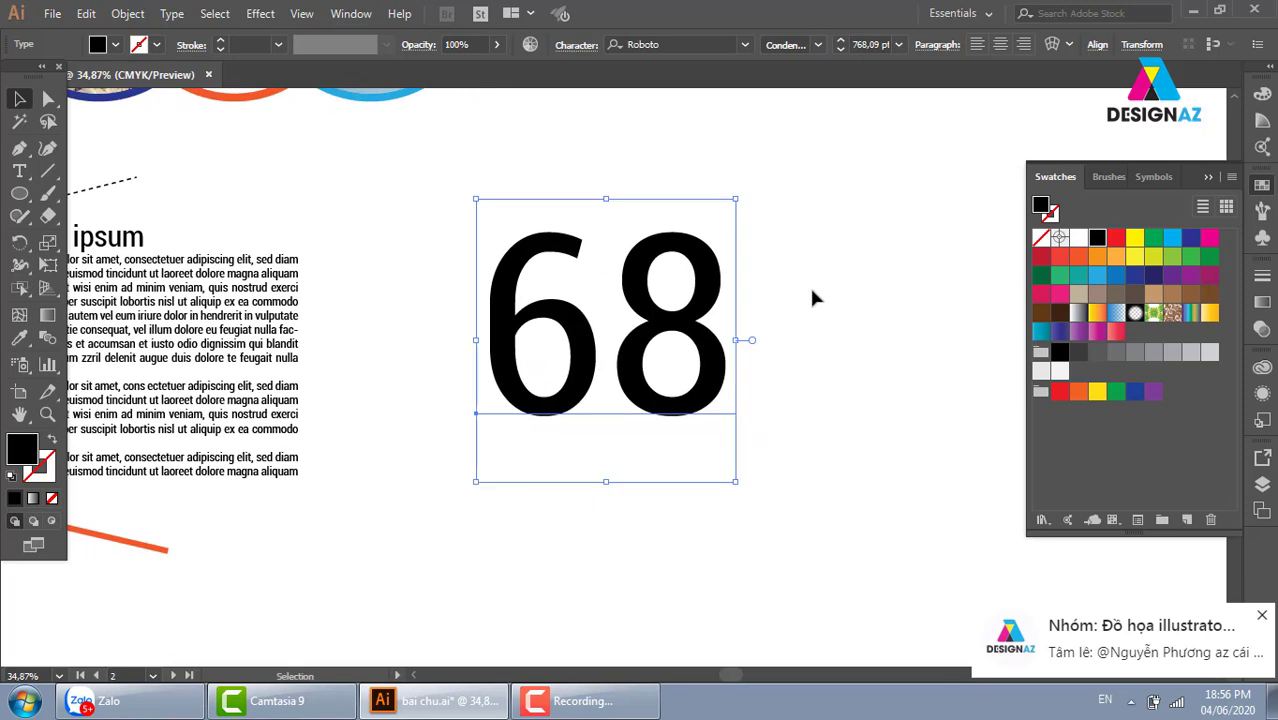
pyautogui.hotkey('ctrl', 'shift', 'o')
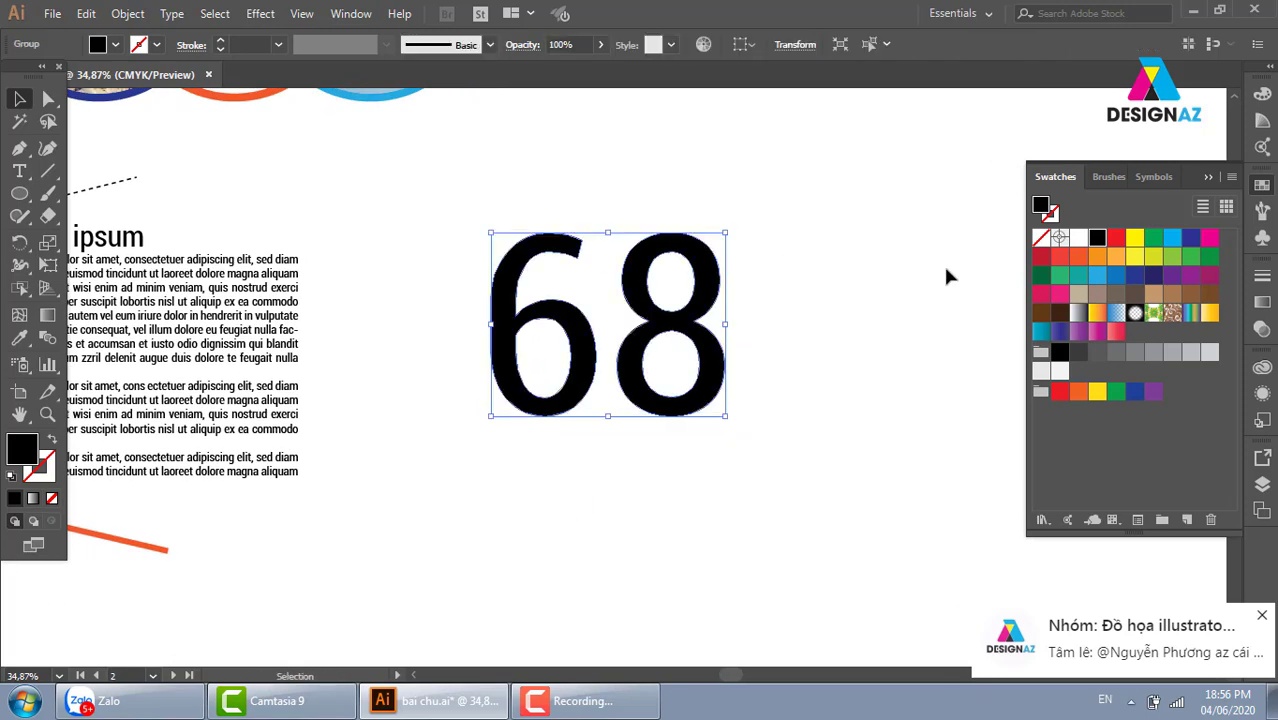
pyautogui.click(1059, 293)
pyautogui.click(866, 328)
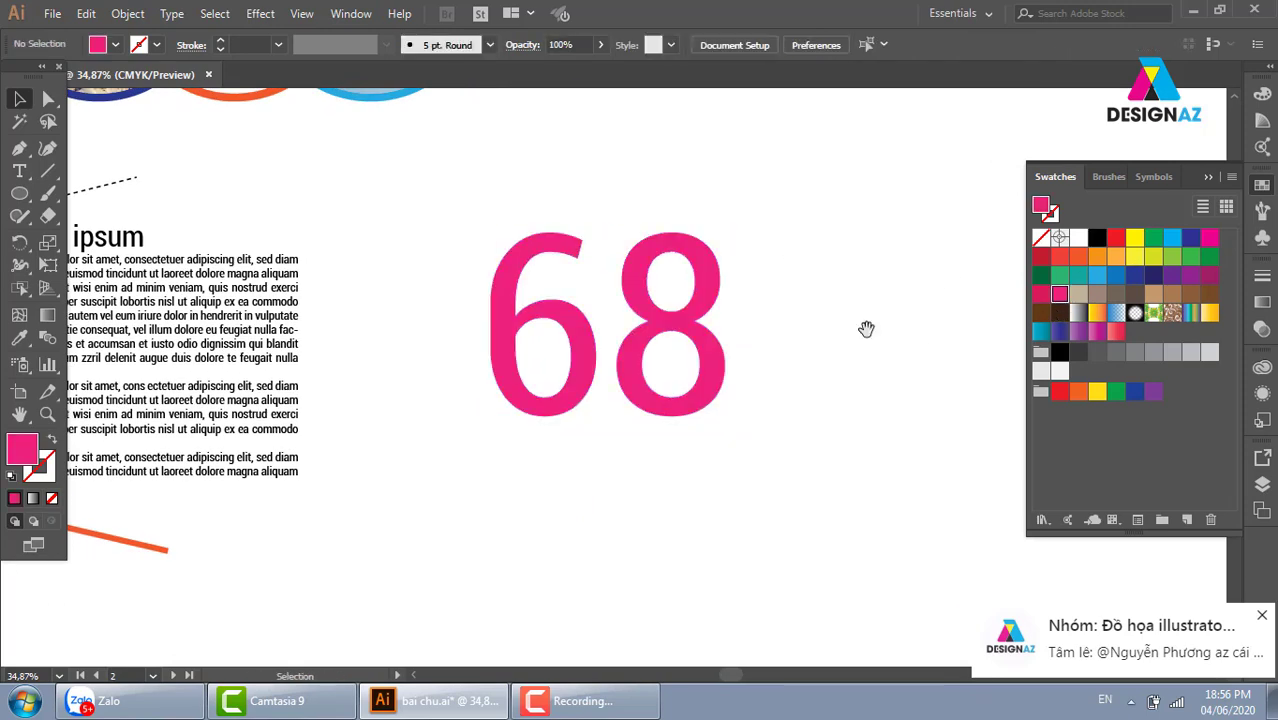
pyautogui.moveTo(866, 328); pyautogui.dragTo(772, 327)
# Draw a large grey-filled circle over the 68 and send it behind
pyautogui.click(19, 193)
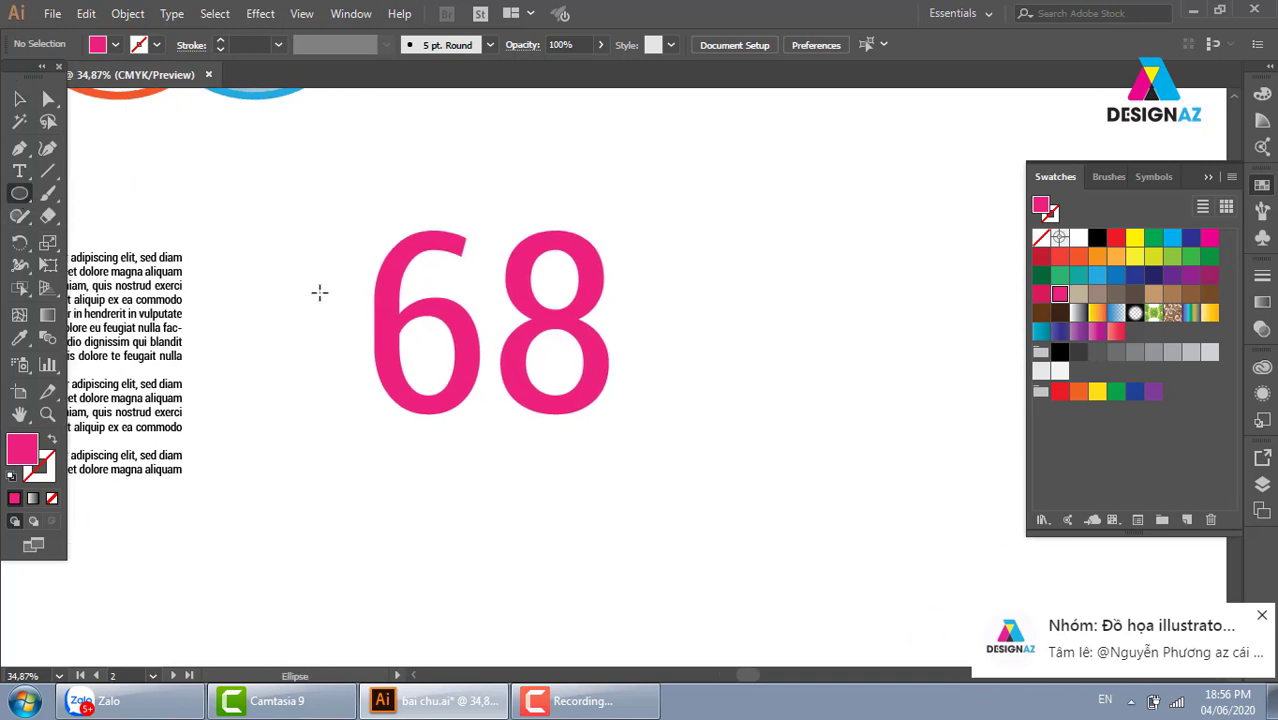
pyautogui.scroll(2, 622, 386)
pyautogui.moveTo(450, 205)
pyautogui.mouseDown()
pyautogui.moveTo(644, 364)
pyautogui.moveTo(746, 324)
pyautogui.moveTo(753, 309)
pyautogui.mouseUp()
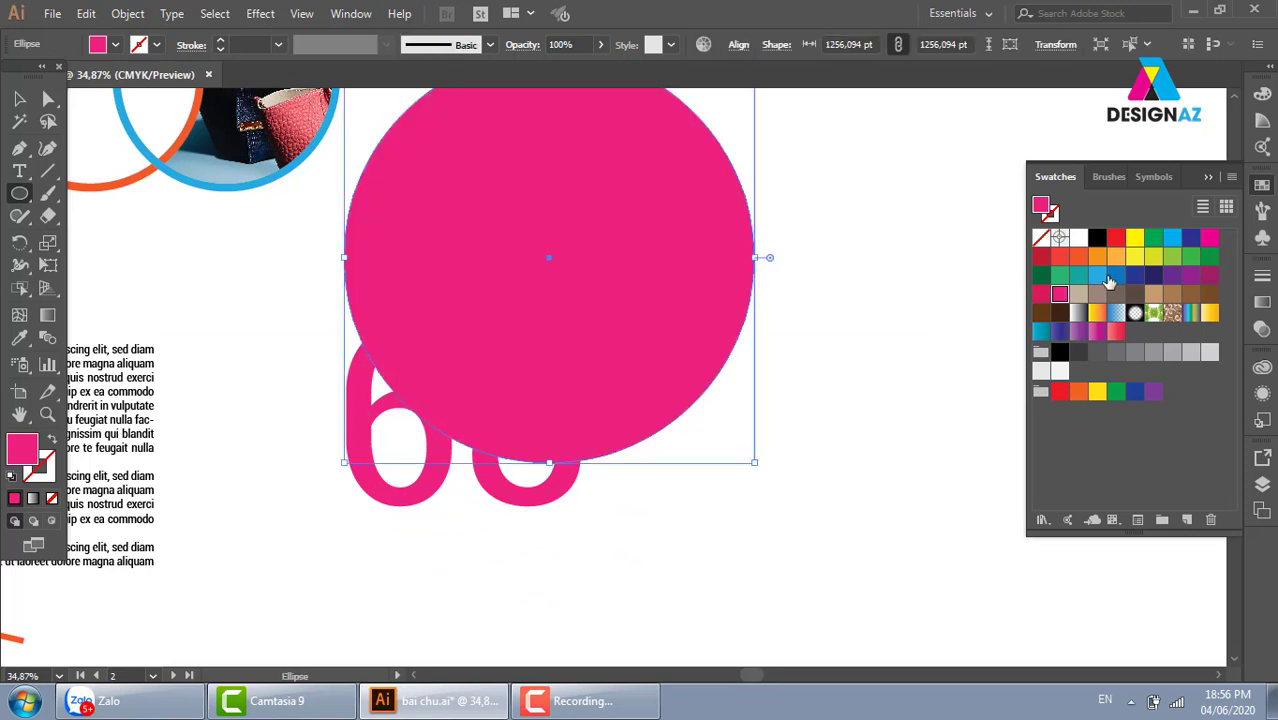
pyautogui.click(1152, 353)
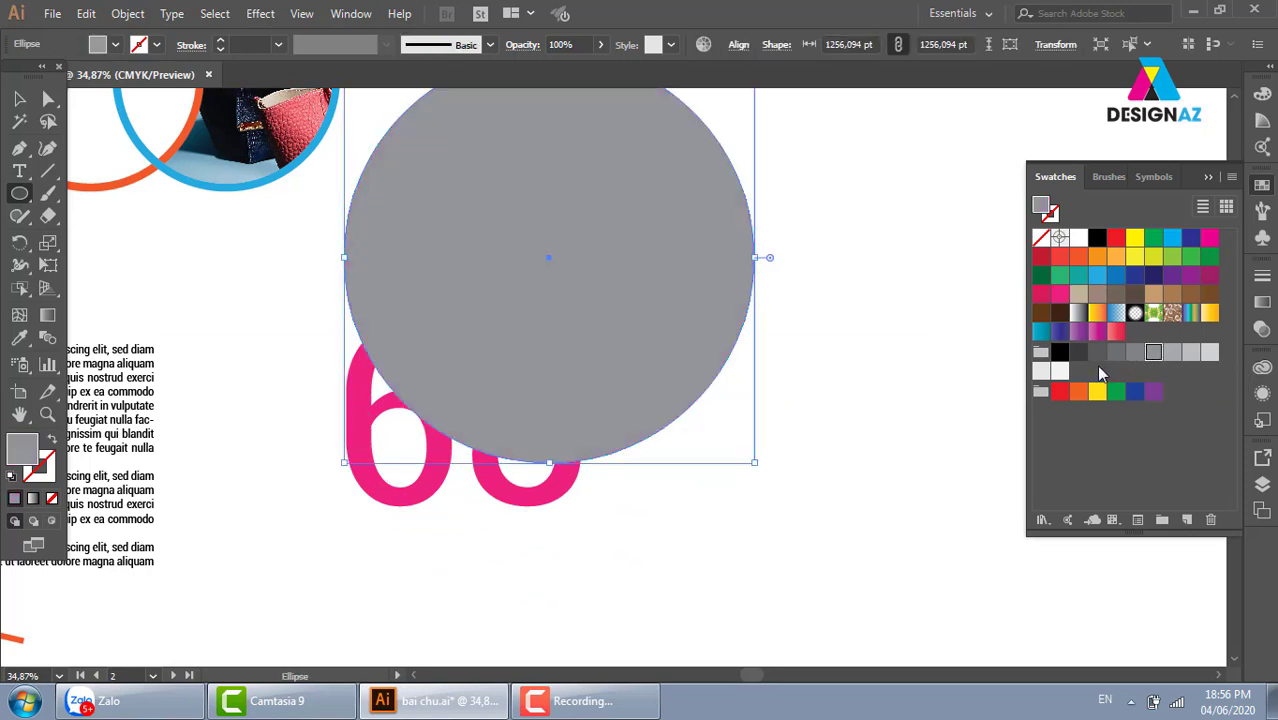
pyautogui.hotkey('ctrl', '[')
pyautogui.click(19, 99)
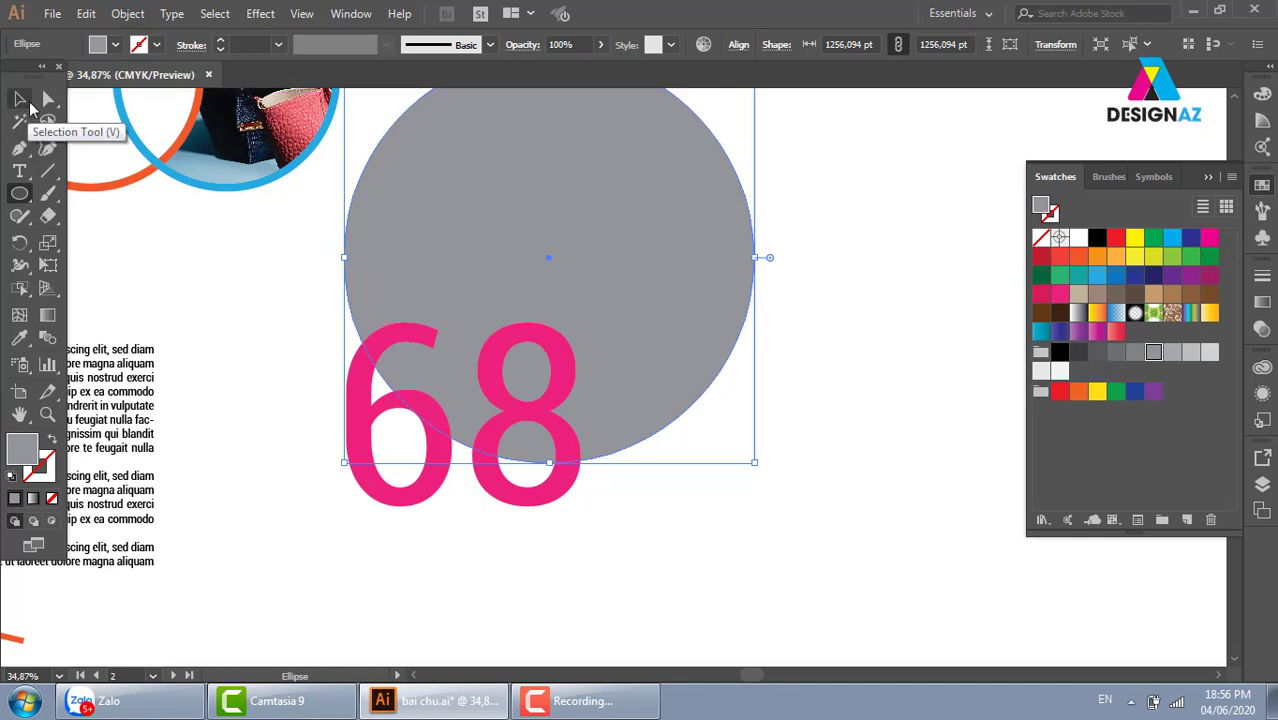
pyautogui.click(676, 514)
# Delete the 8 from the 68 group, then enlarge the 6 and move it over the circle
pyautogui.click(550, 505)
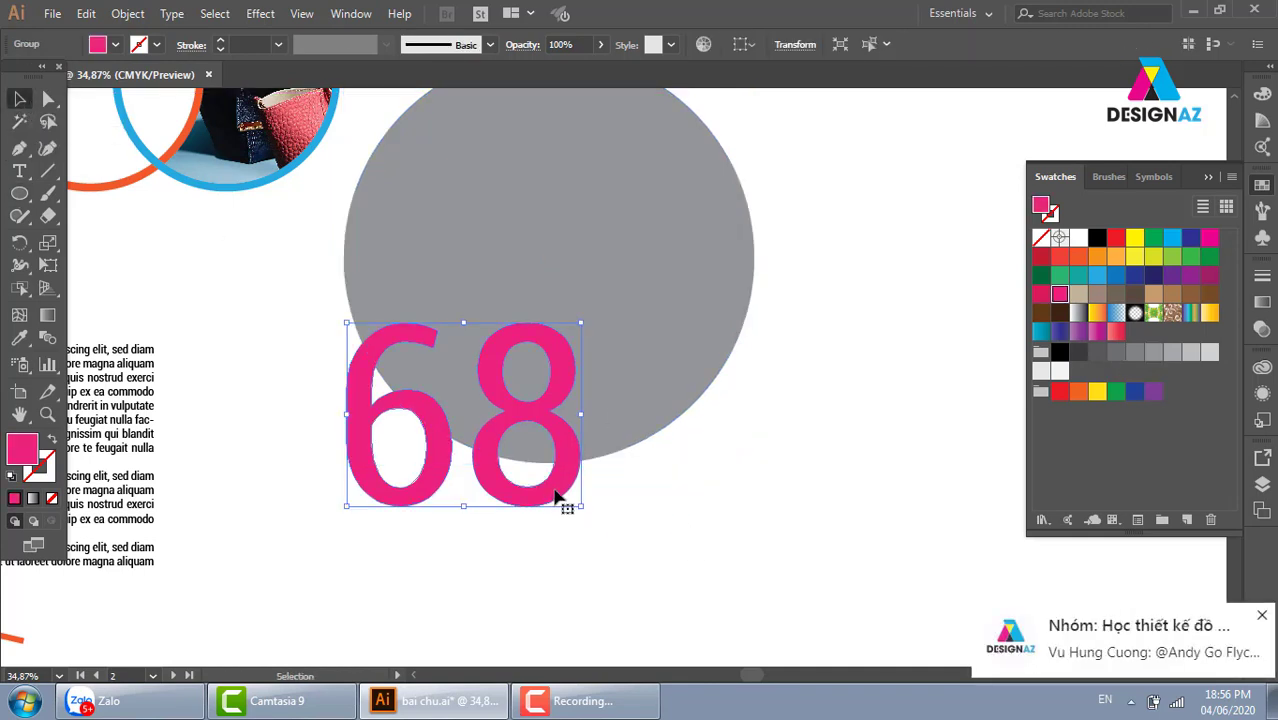
pyautogui.doubleClick(562, 504)
pyautogui.click(562, 500)
pyautogui.press('Delete')
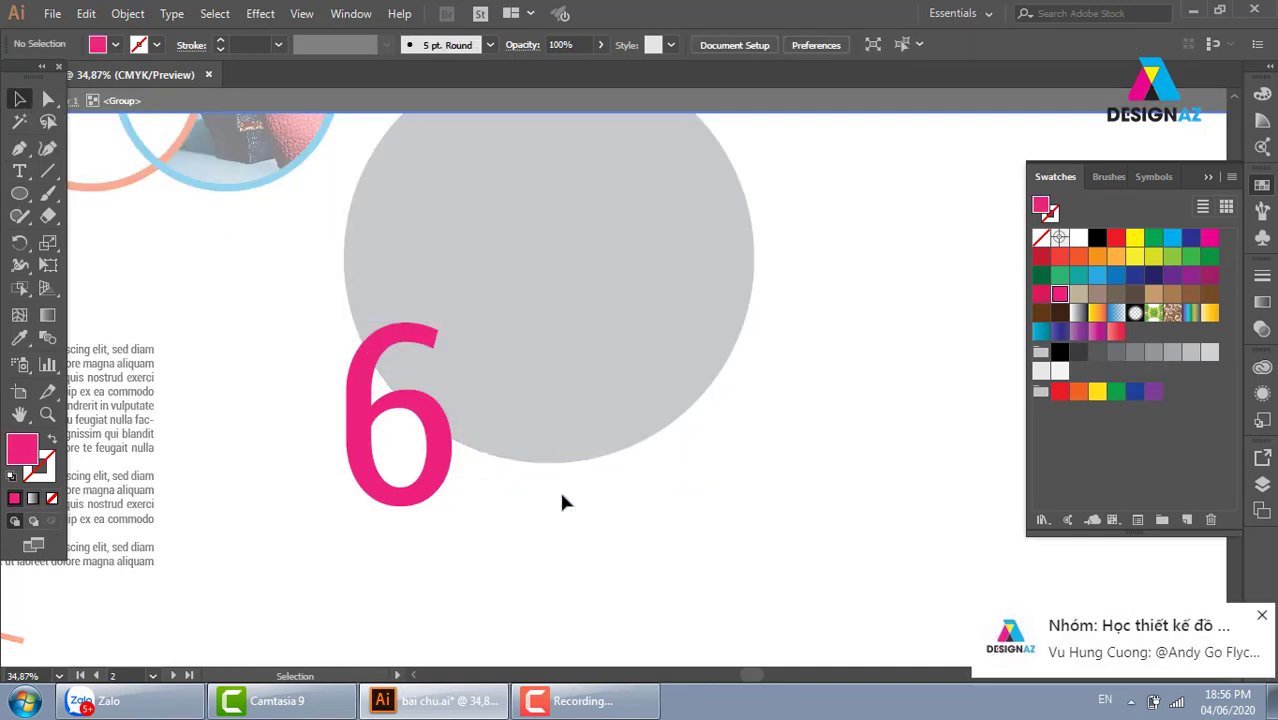
pyautogui.click(428, 504)
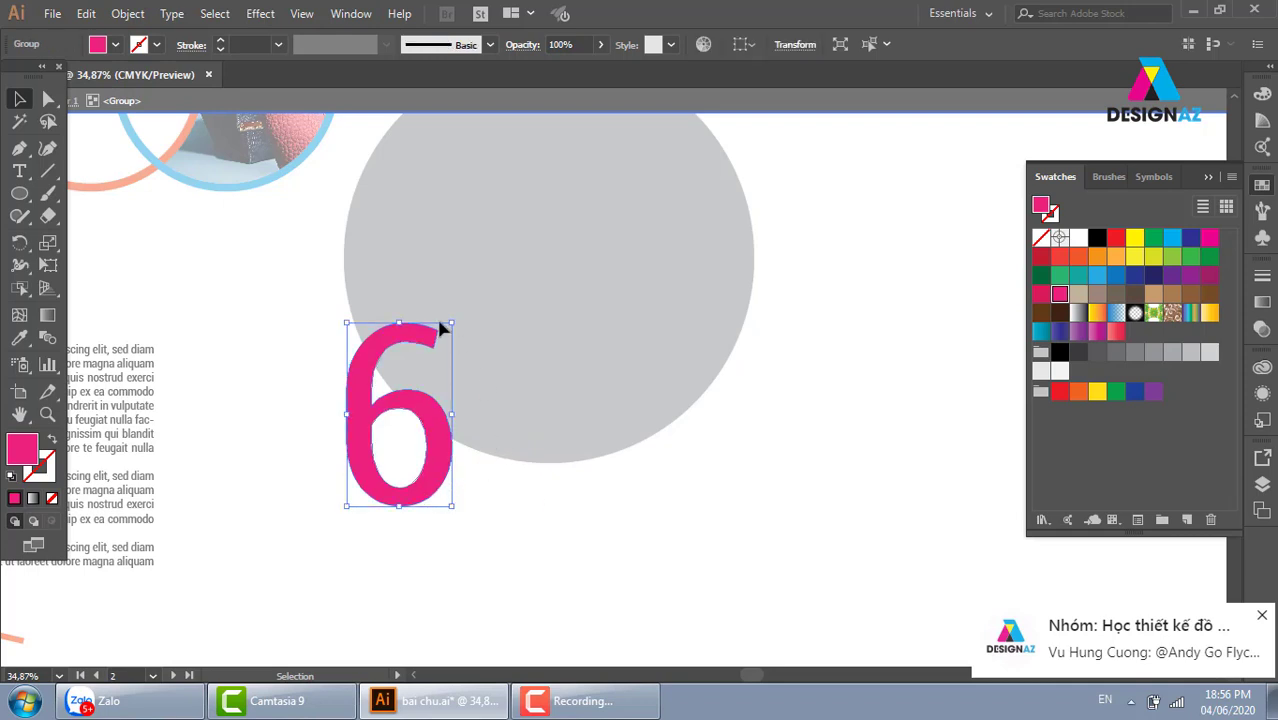
pyautogui.moveTo(451, 326); pyautogui.dragTo(659, 148)
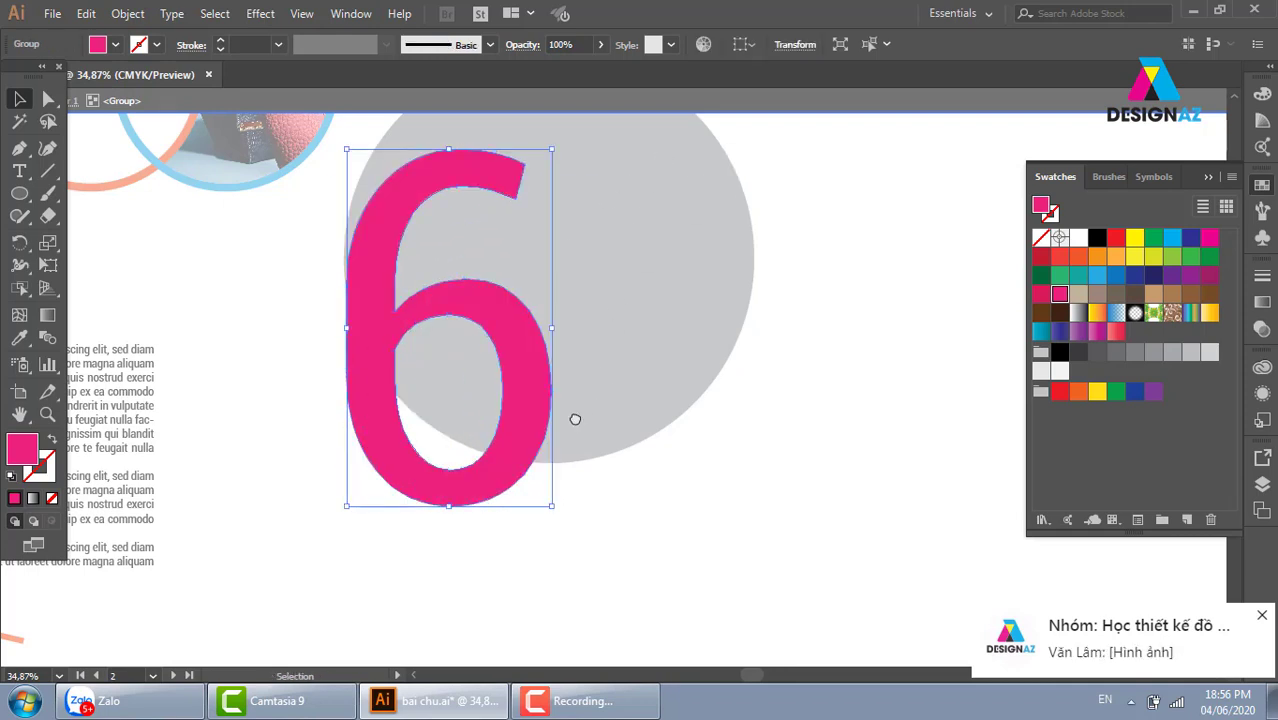
pyautogui.moveTo(575, 419)
pyautogui.mouseDown()
pyautogui.moveTo(505, 466)
pyautogui.moveTo(534, 472)
pyautogui.mouseUp()
pyautogui.click(742, 437)
# Recolour the grey circle navy blue
pyautogui.scroll(-2, 790, 448)
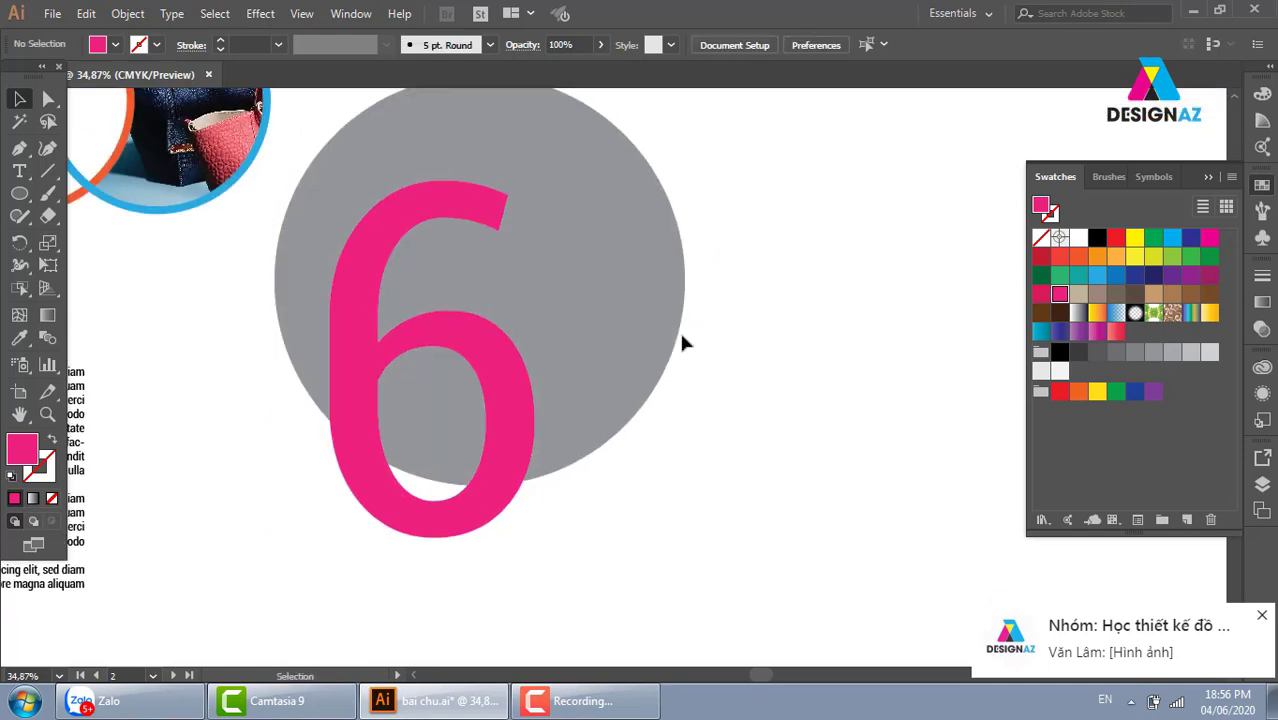
pyautogui.click(642, 271)
pyautogui.click(1190, 237)
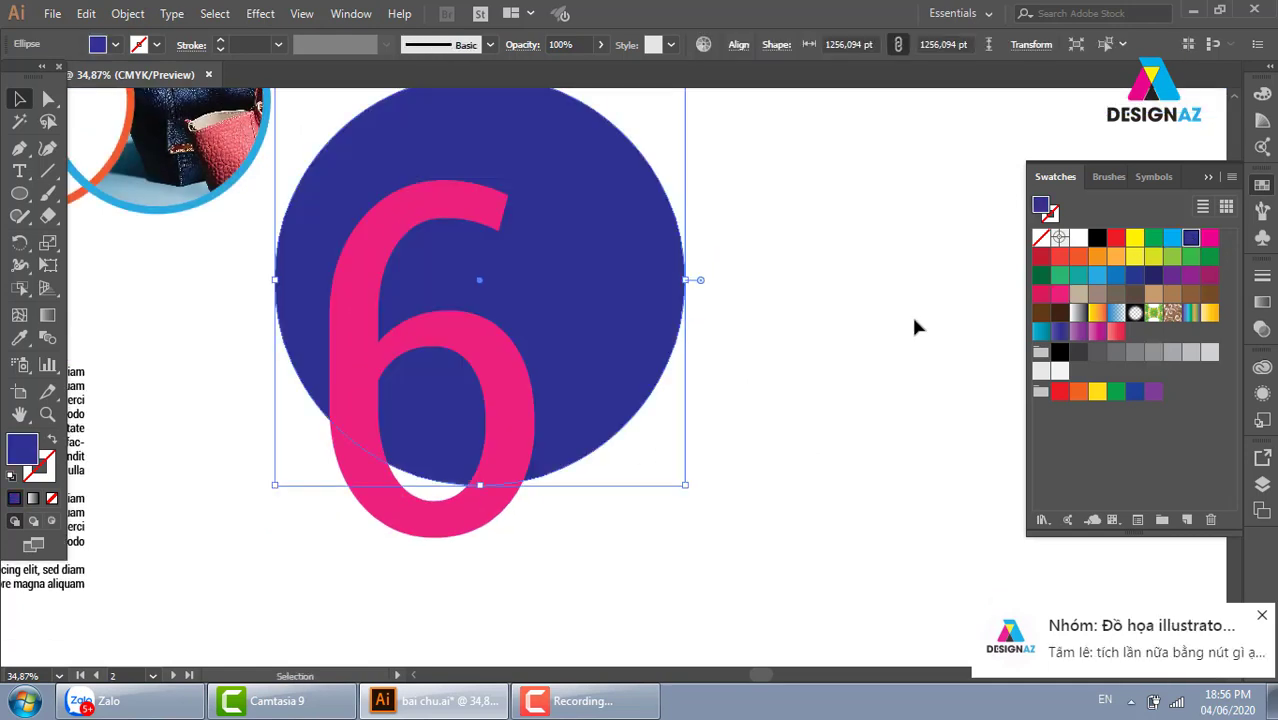
pyautogui.click(628, 425)
# Fill the 6 orange after trying red, then select the 6 together with the navy circle
pyautogui.click(505, 452)
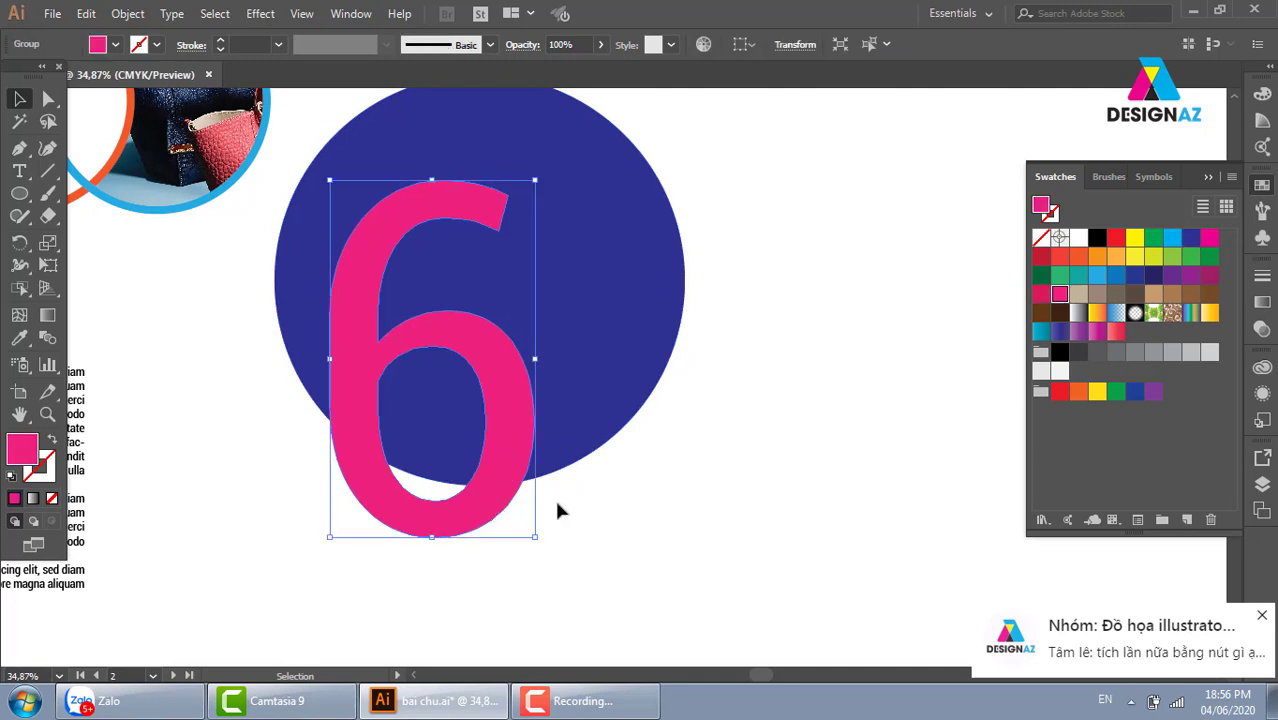
pyautogui.click(1118, 240)
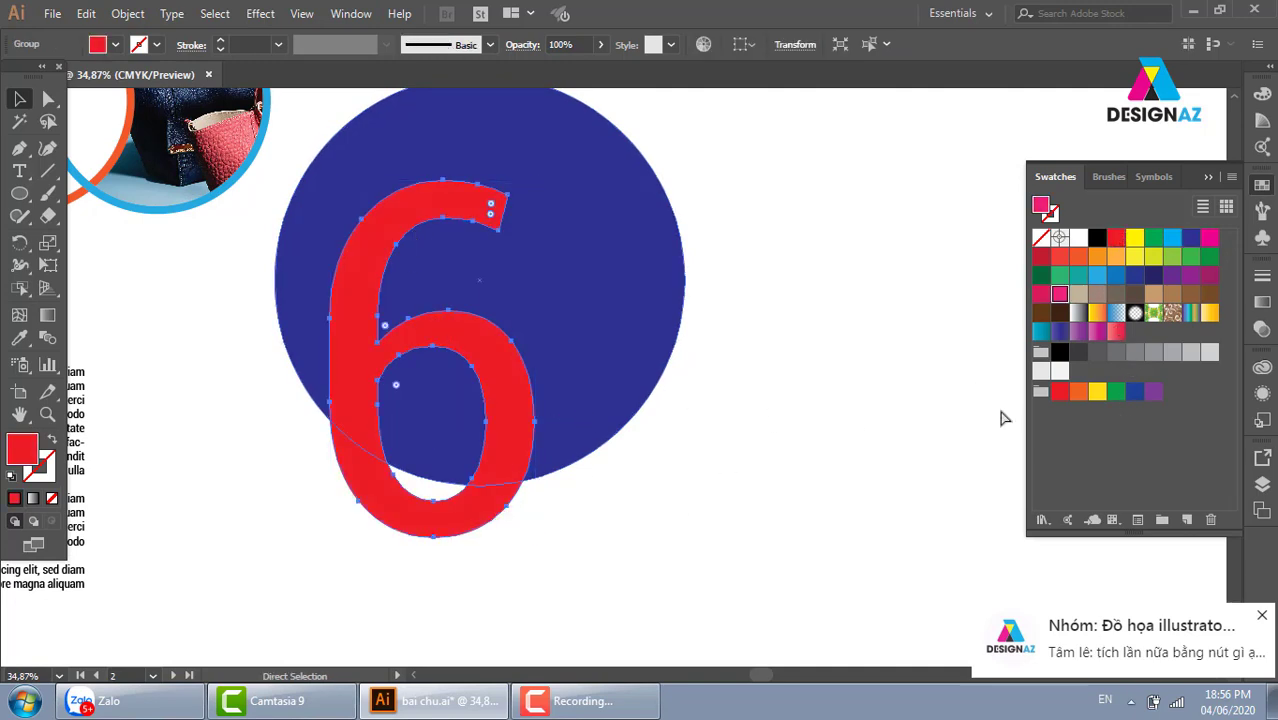
pyautogui.click(1059, 293)
pyautogui.click(1100, 258)
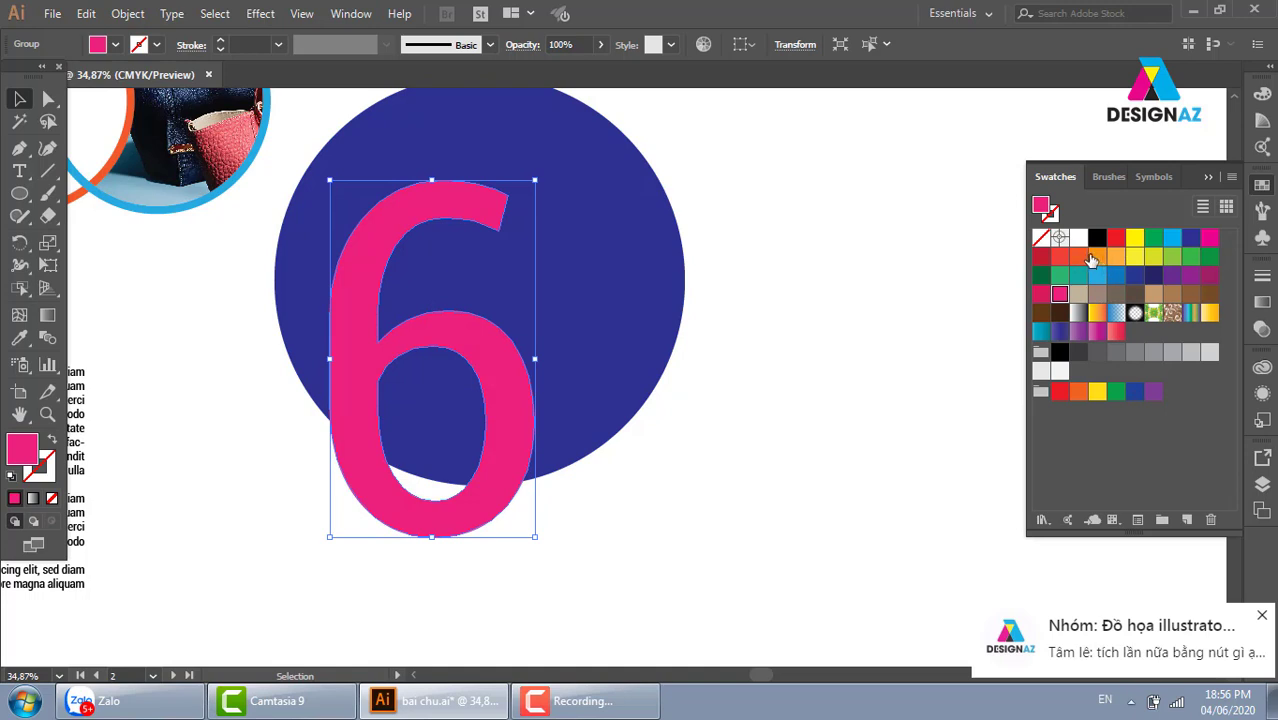
pyautogui.click(768, 403)
pyautogui.moveTo(762, 434); pyautogui.dragTo(747, 434)
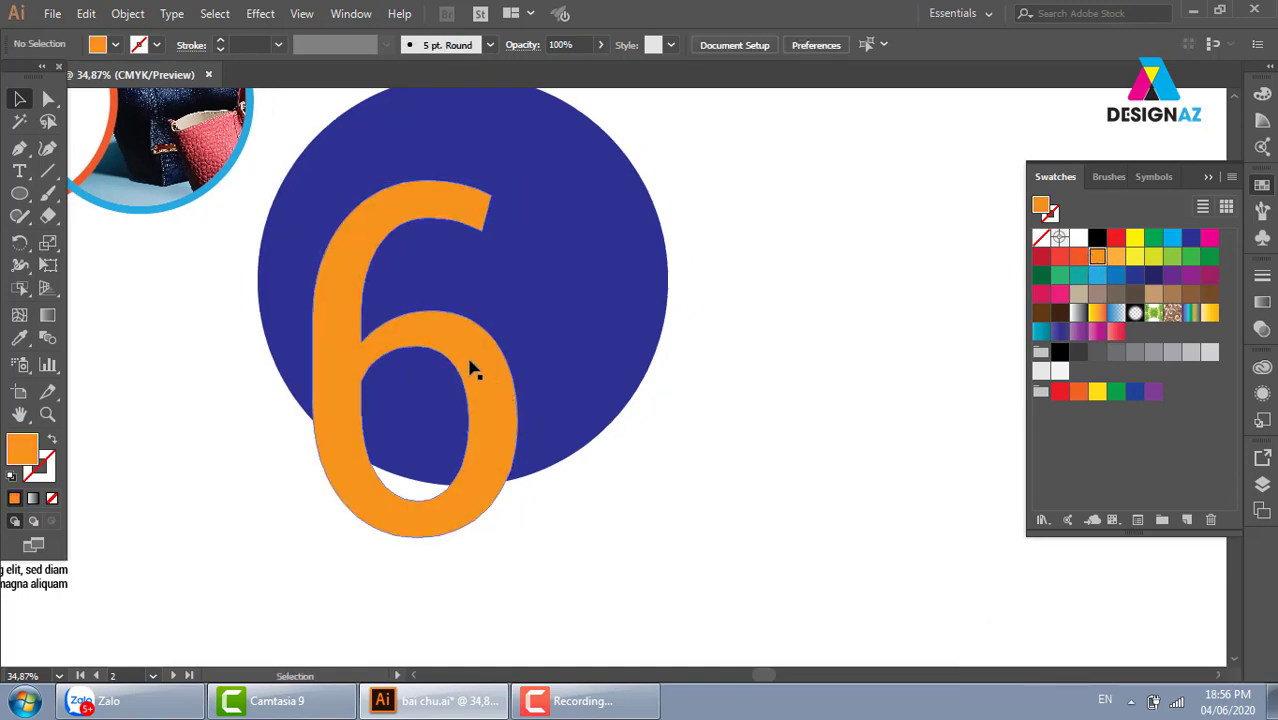
pyautogui.click(480, 360)
pyautogui.keyDown('shift'); pyautogui.click(608, 400); pyautogui.keyUp('shift')
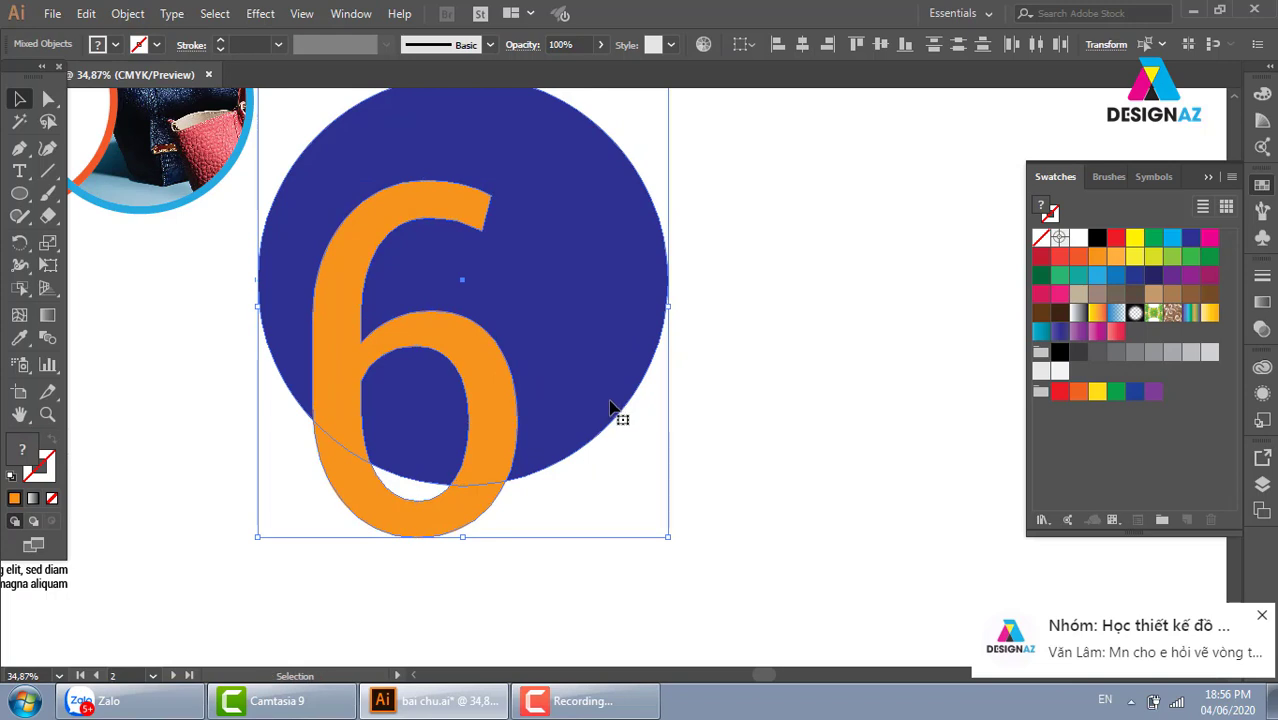
# Make the 6 and circle a Live Paint group and refill the red region orange
pyautogui.click(20, 288)
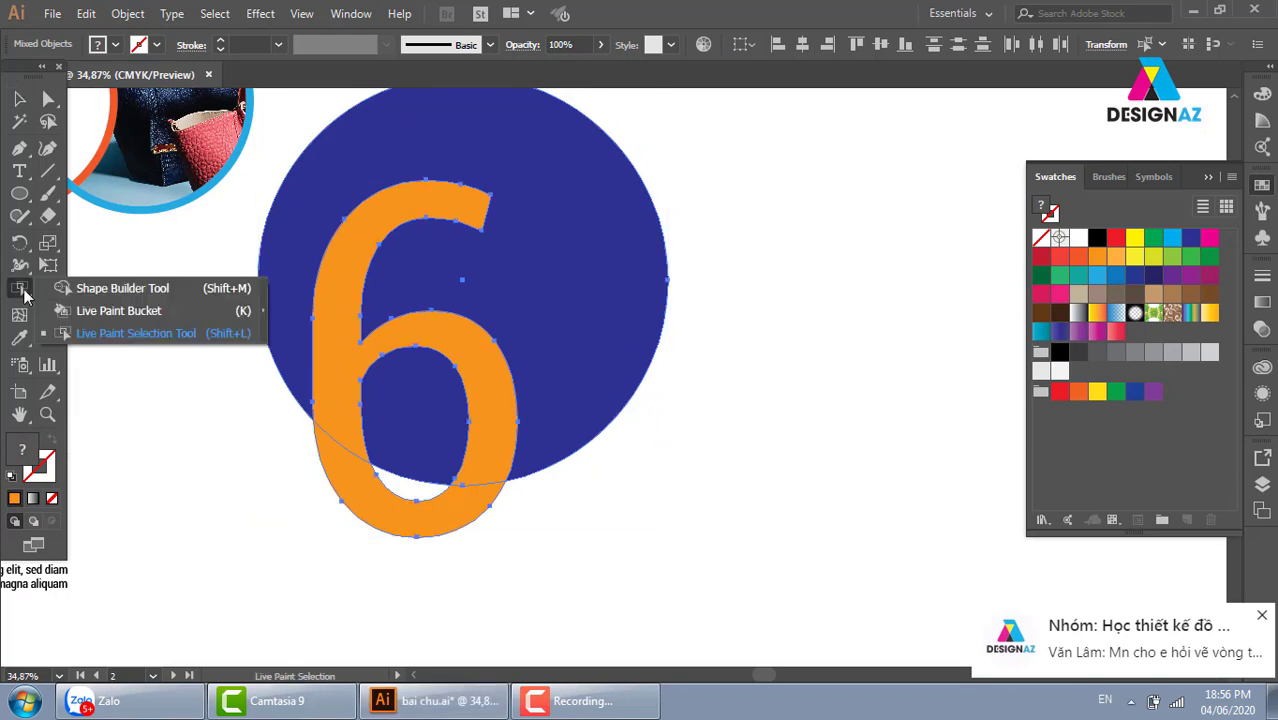
pyautogui.click(110, 311)
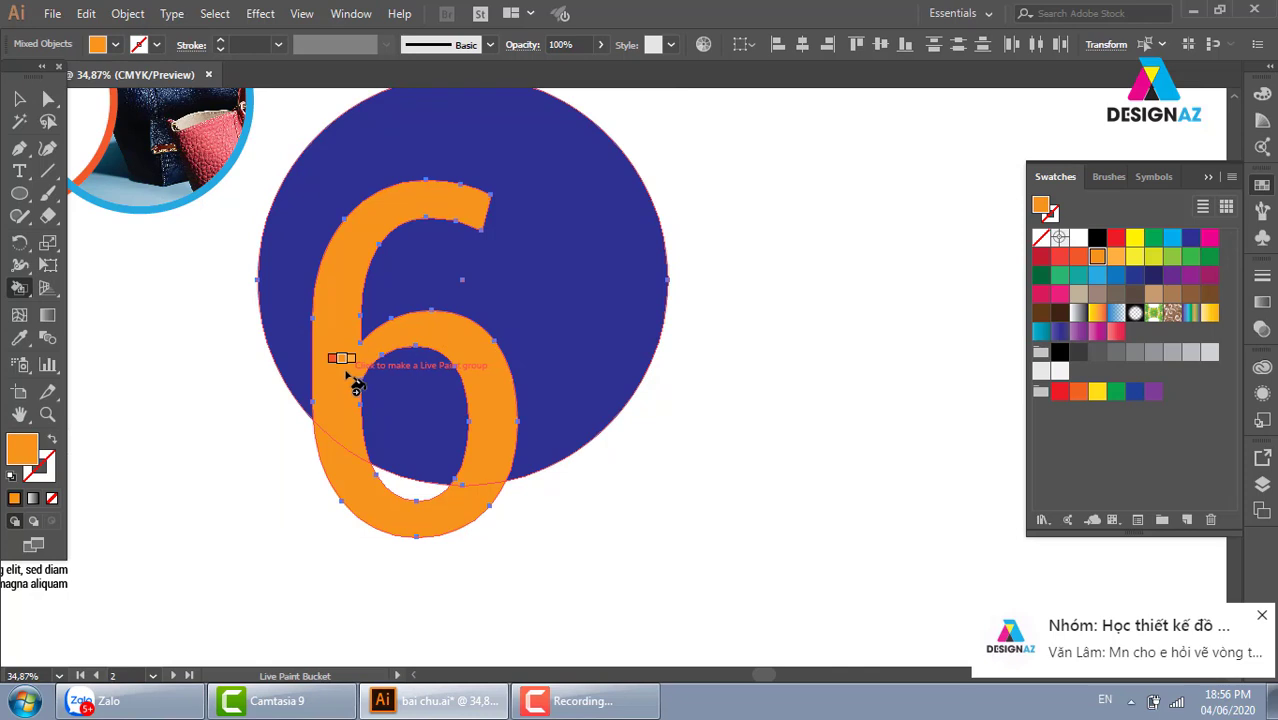
pyautogui.click(343, 375)
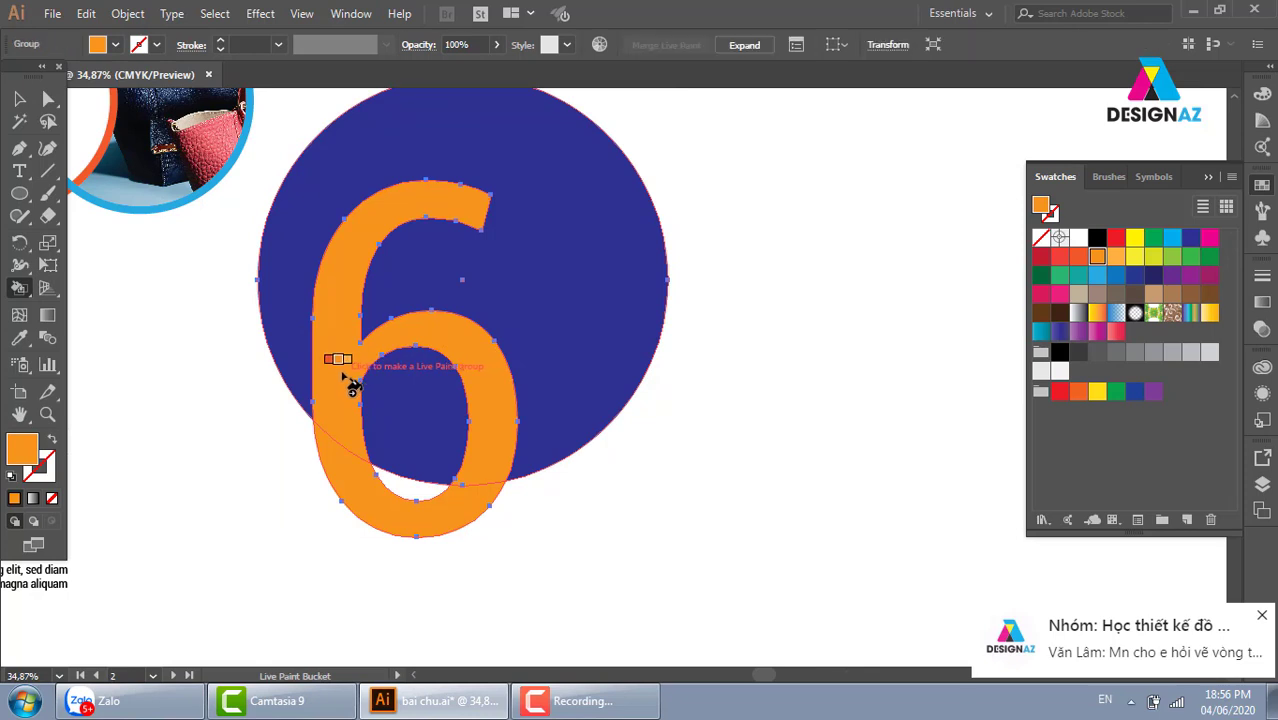
pyautogui.click(358, 396)
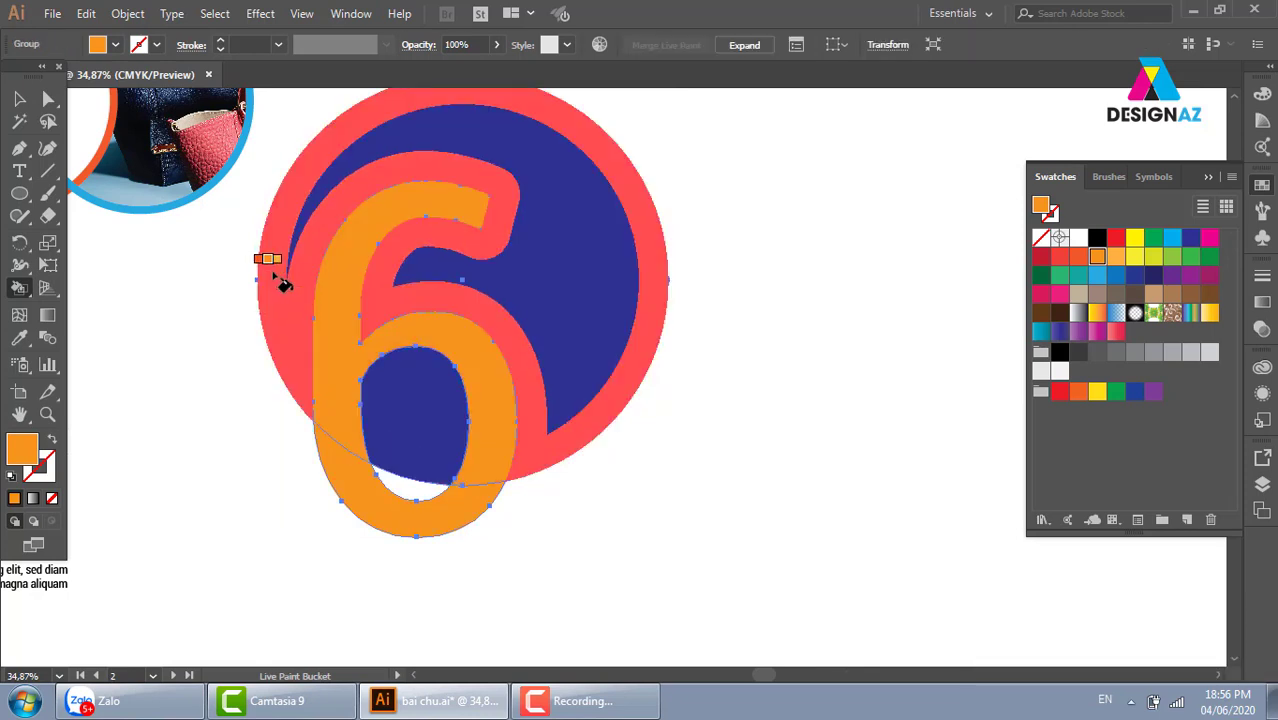
# Paint the overlap of the 6 and circle dark purple (510242)
pyautogui.doubleClick(35, 453)
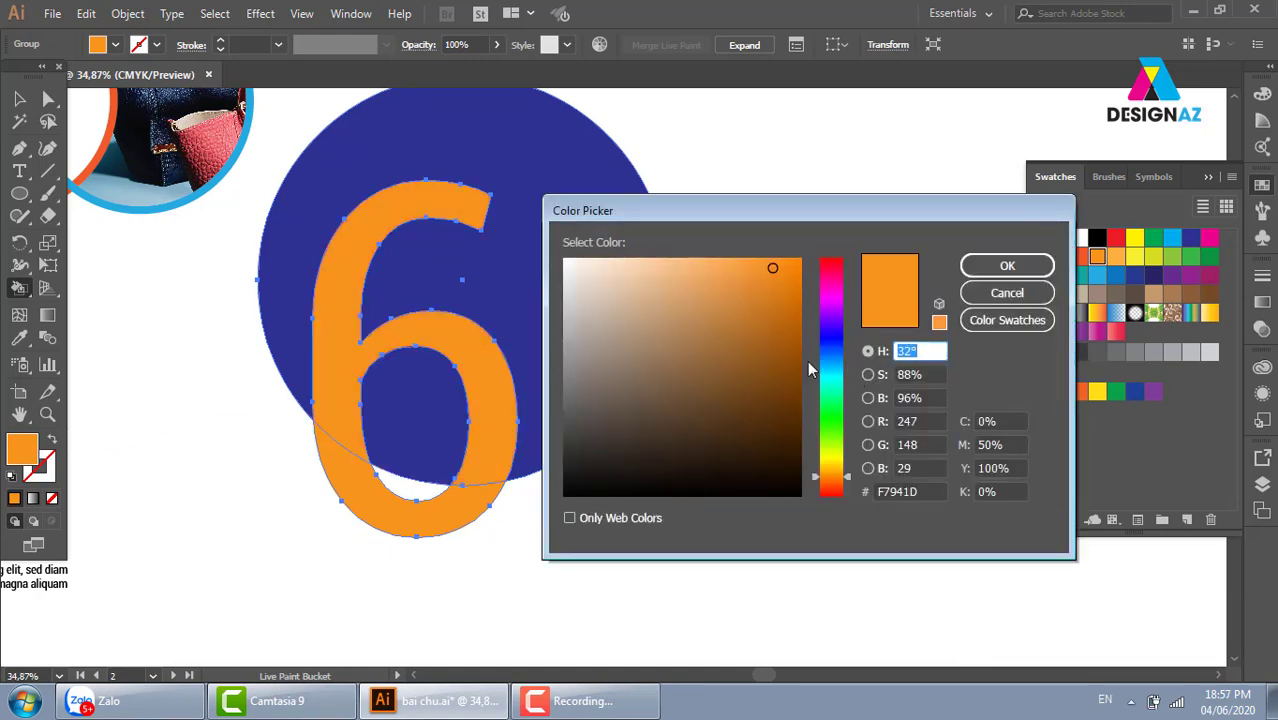
pyautogui.write('313')
pyautogui.moveTo(782, 362); pyautogui.dragTo(796, 421)
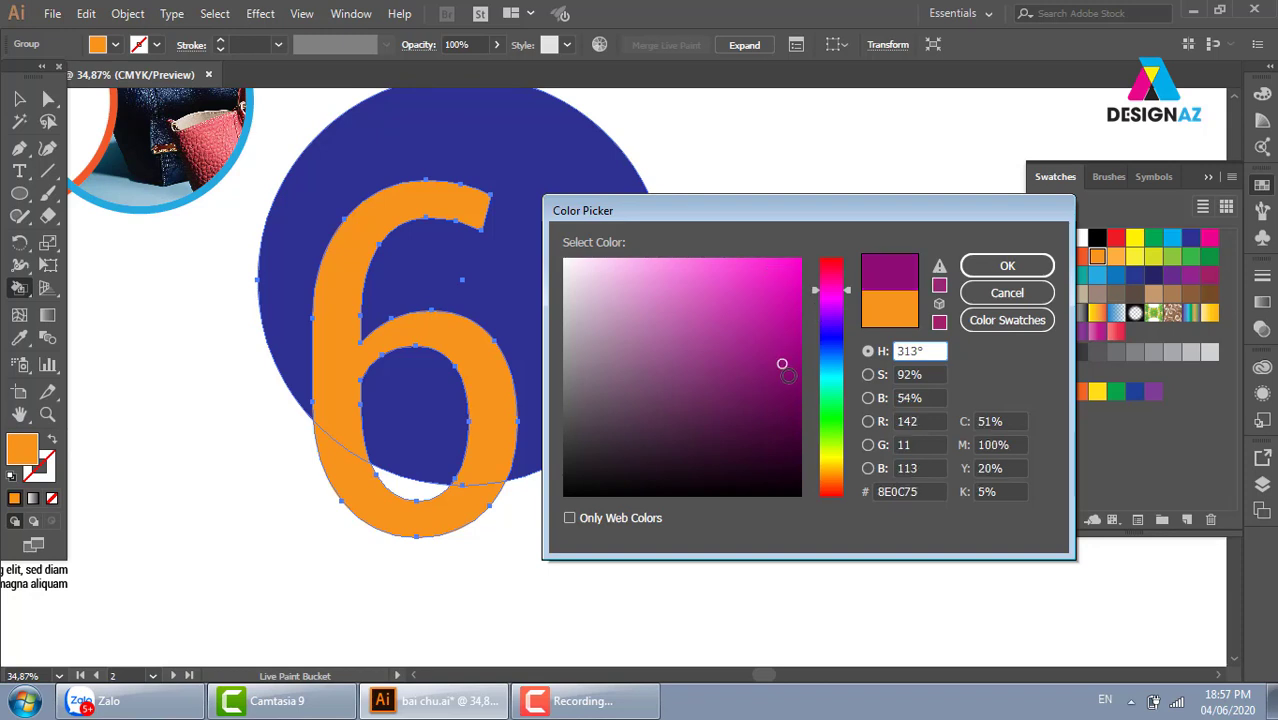
pyautogui.click(1007, 266)
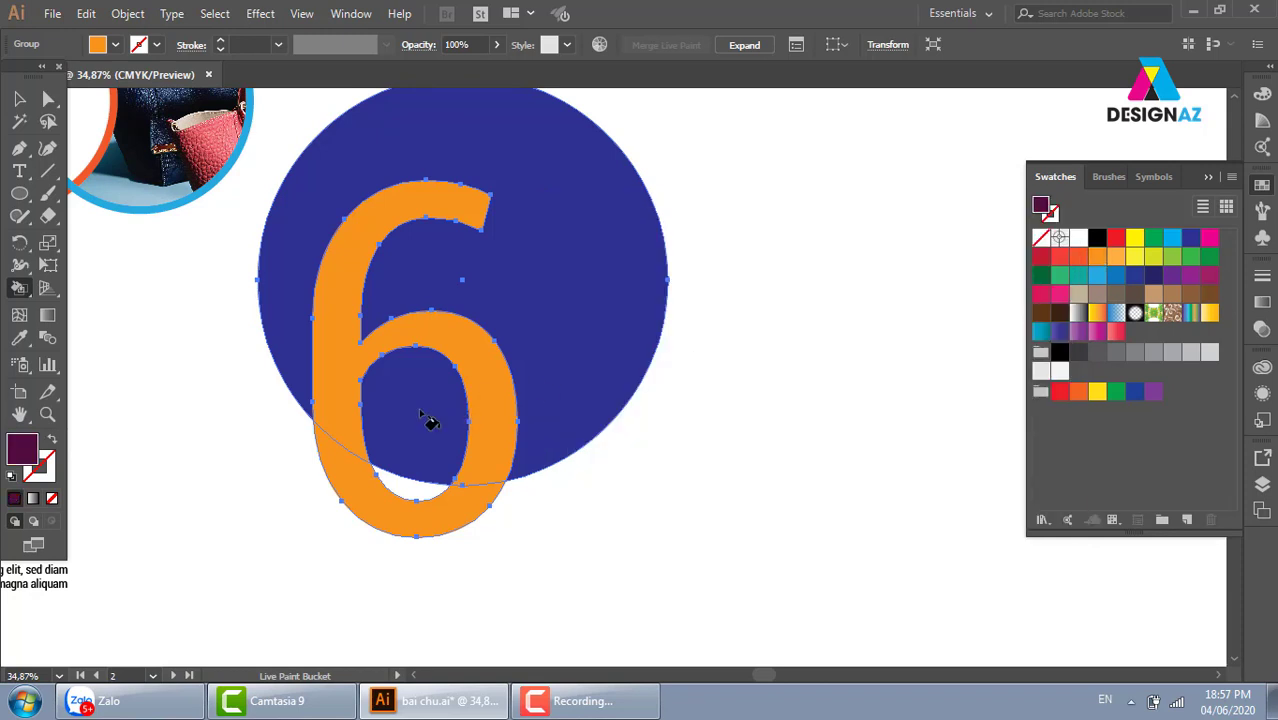
pyautogui.click(350, 395)
pyautogui.click(19, 98)
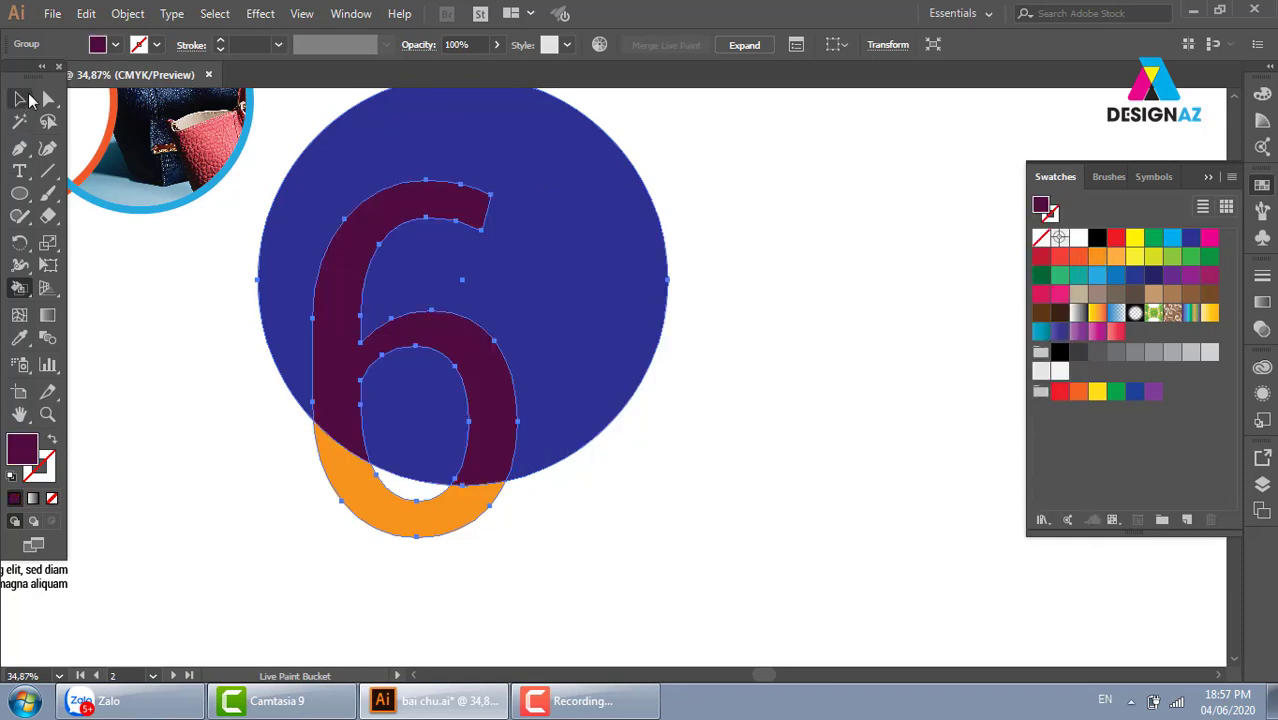
pyautogui.click(414, 265)
pyautogui.click(815, 335)
pyautogui.moveTo(728, 447); pyautogui.dragTo(771, 437)
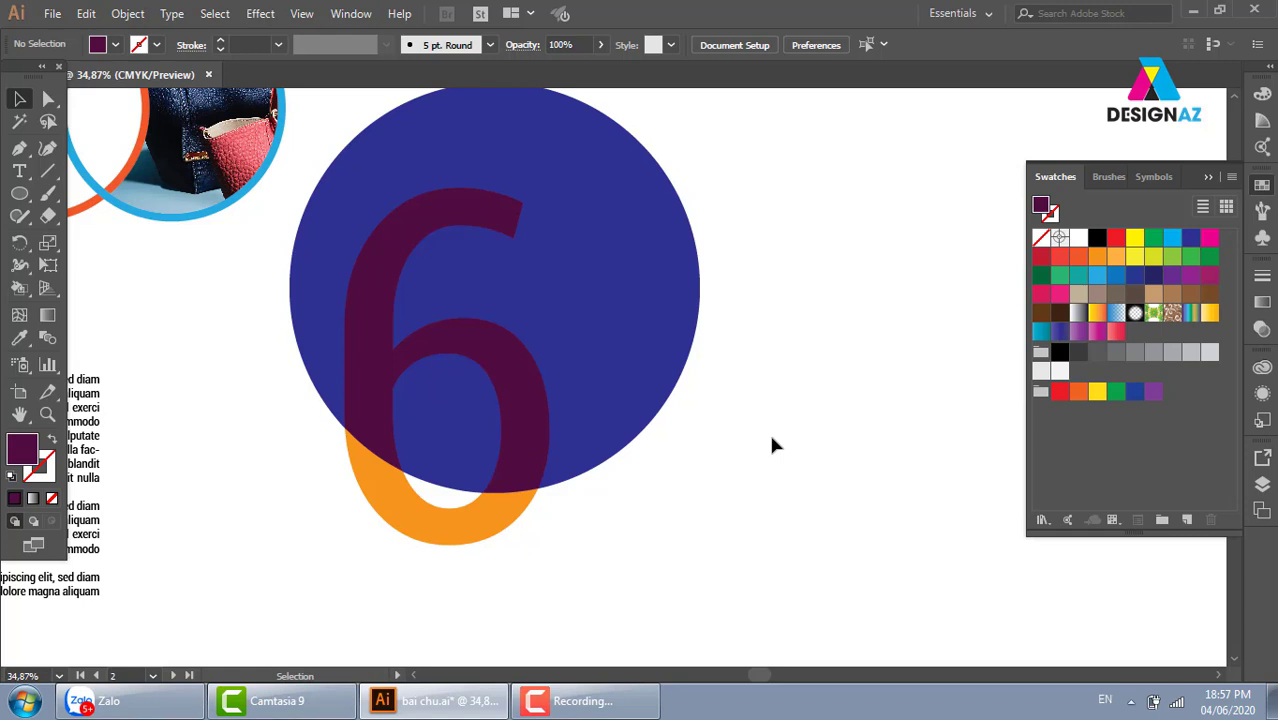
# Using Direct Selection, drag the navy circle down over the 6's lower bowl
pyautogui.click(517, 188)
pyautogui.press('a')
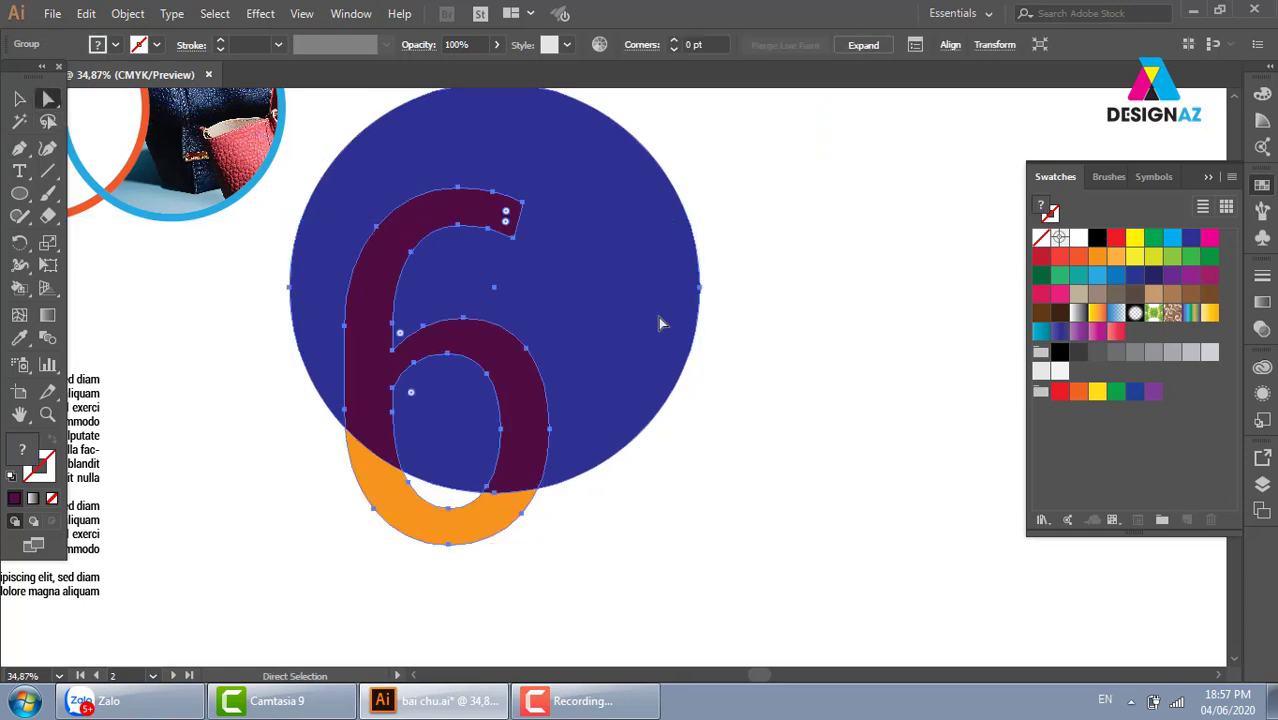
pyautogui.click(650, 282)
pyautogui.moveTo(655, 362)
pyautogui.mouseDown()
pyautogui.moveTo(589, 469)
pyautogui.moveTo(490, 388)
pyautogui.mouseUp()
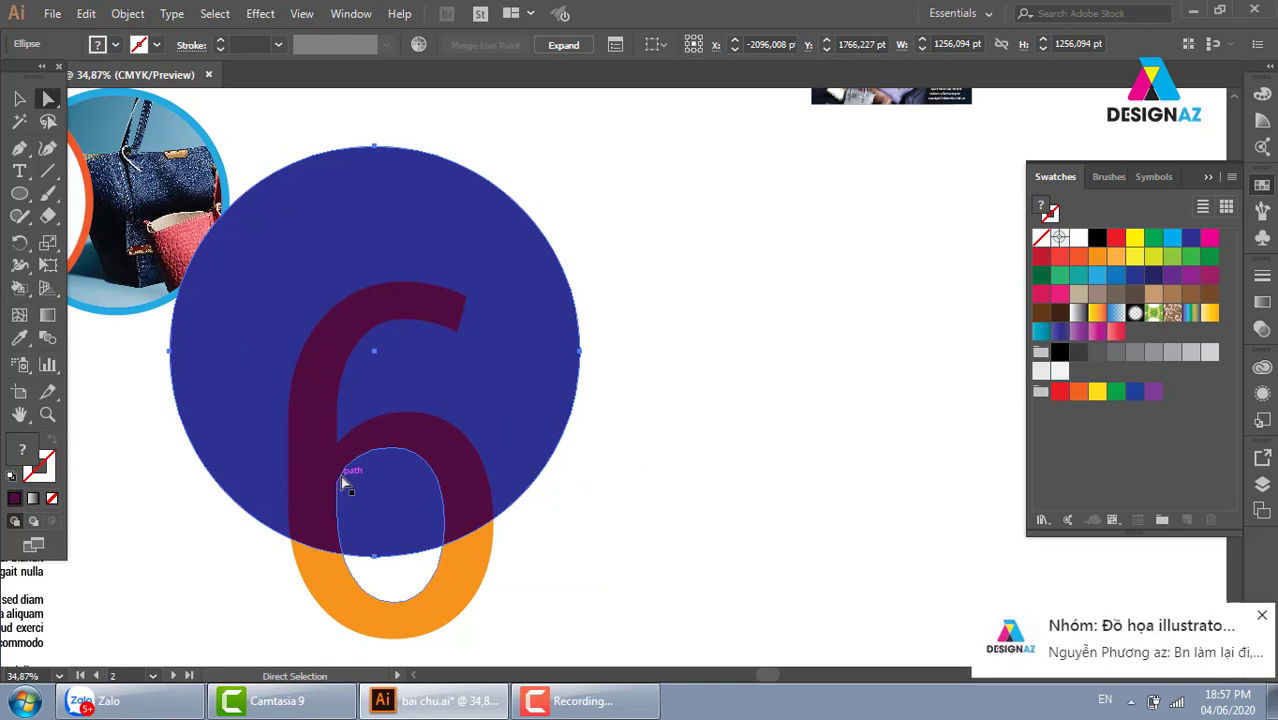
pyautogui.moveTo(474, 471); pyautogui.dragTo(296, 543)
pyautogui.moveTo(668, 516); pyautogui.dragTo(755, 445)
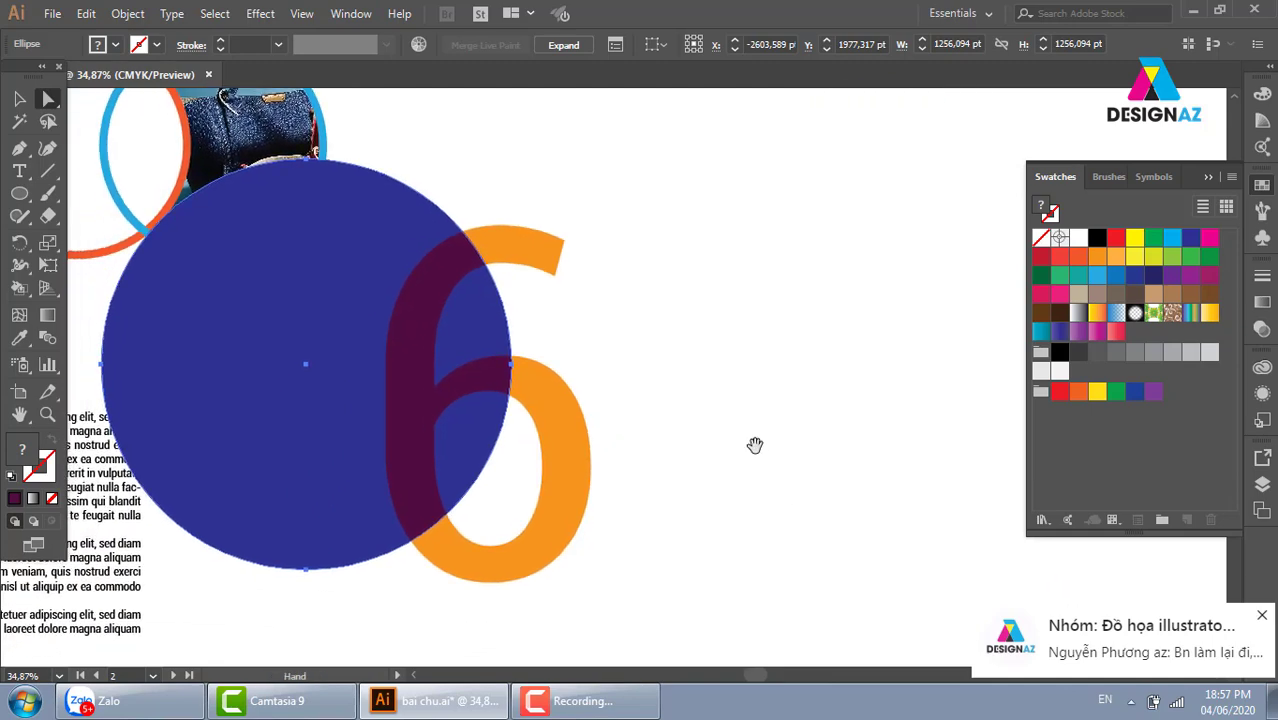
pyautogui.moveTo(277, 357)
pyautogui.mouseDown()
pyautogui.moveTo(539, 512)
pyautogui.moveTo(759, 522)
pyautogui.mouseUp()
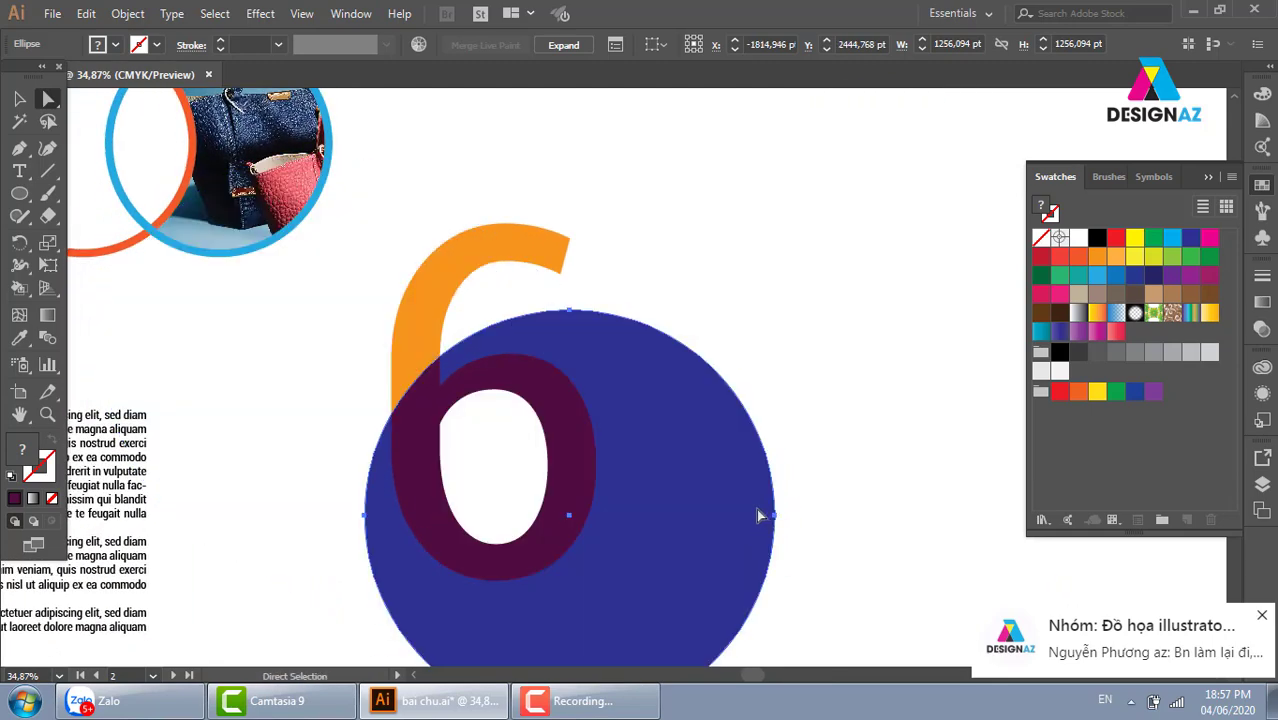
pyautogui.scroll(-2, 759, 516)
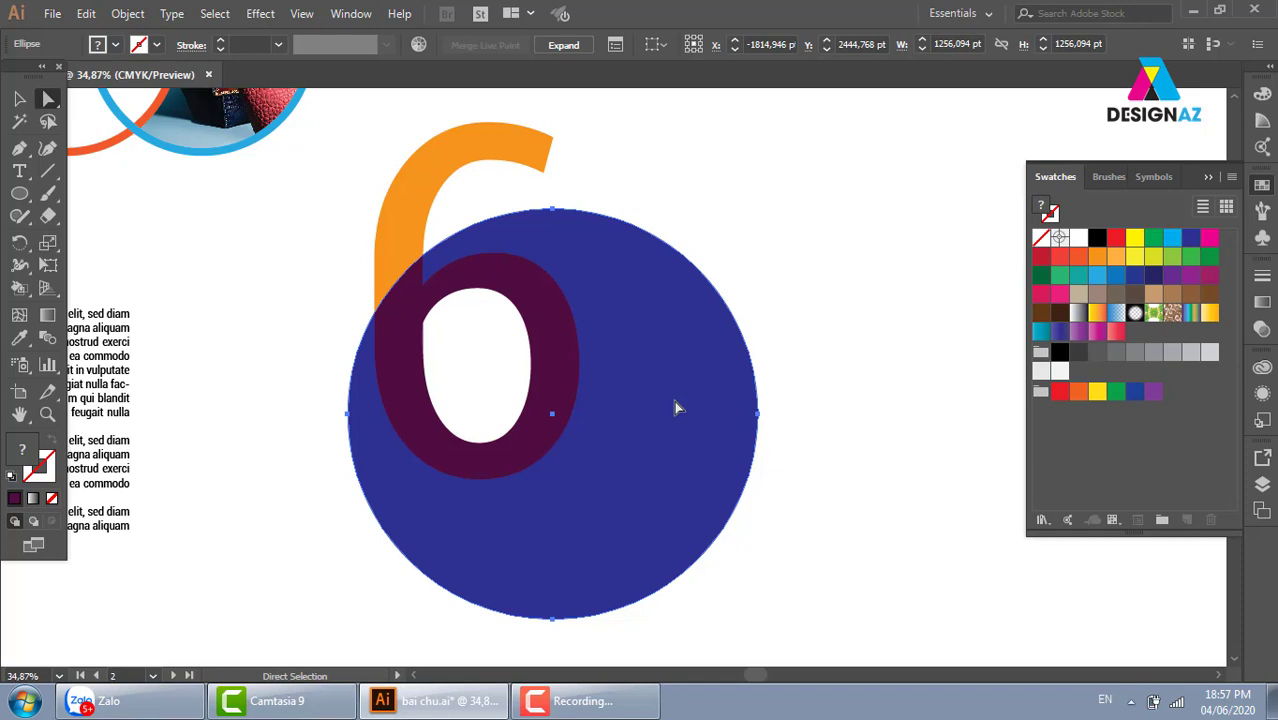
# Browse Local Disk (E:) to the day hoc ai folder and open the olivetti poster image
pyautogui.press('super+e')
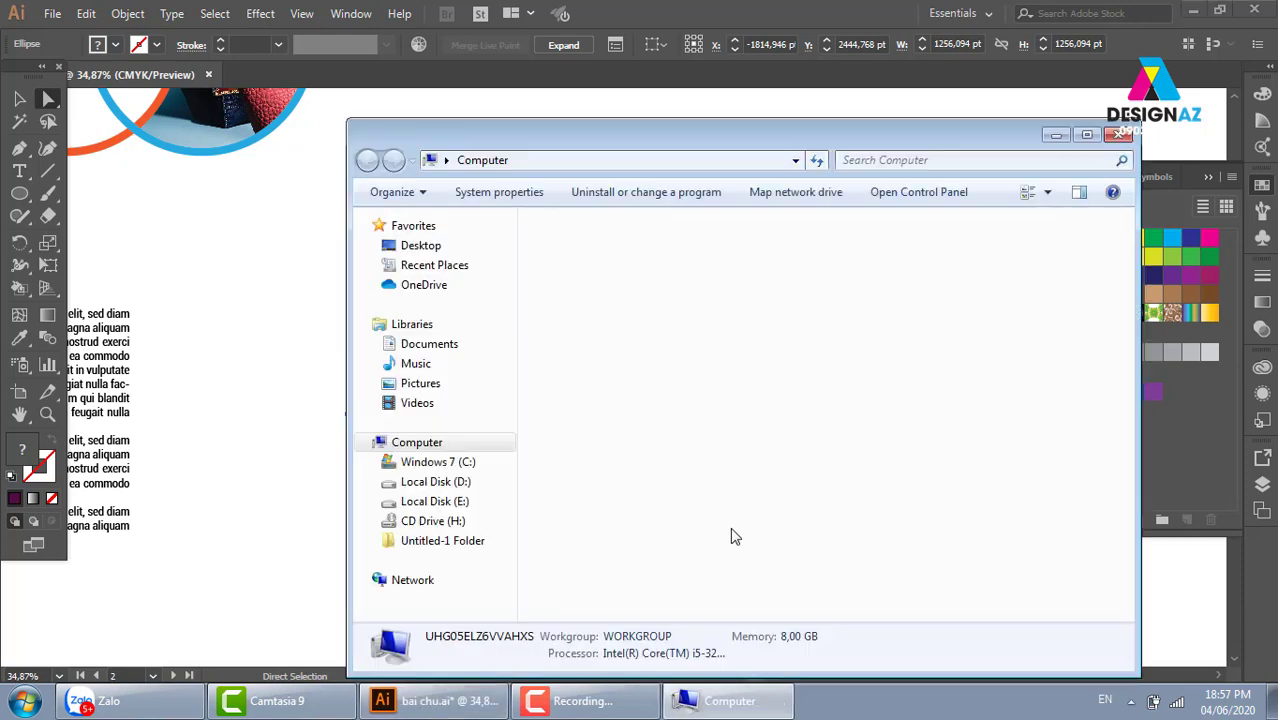
pyautogui.doubleClick(745, 327)
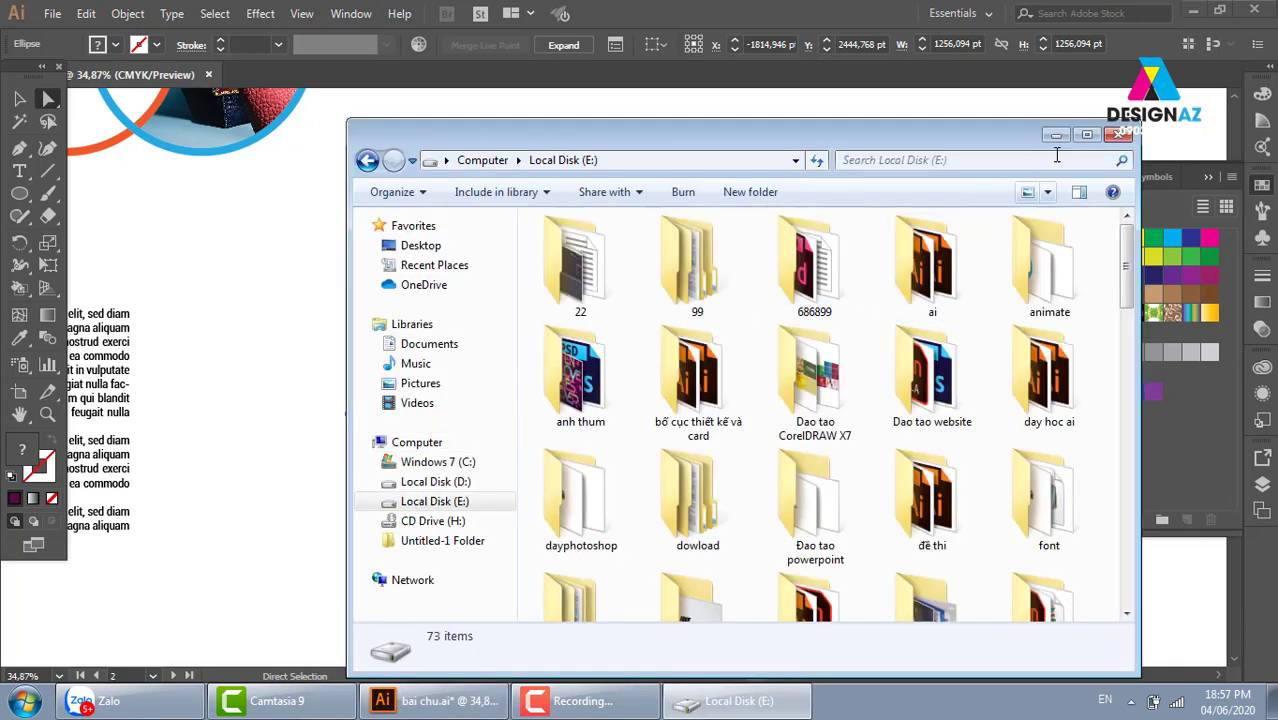
pyautogui.click(1087, 136)
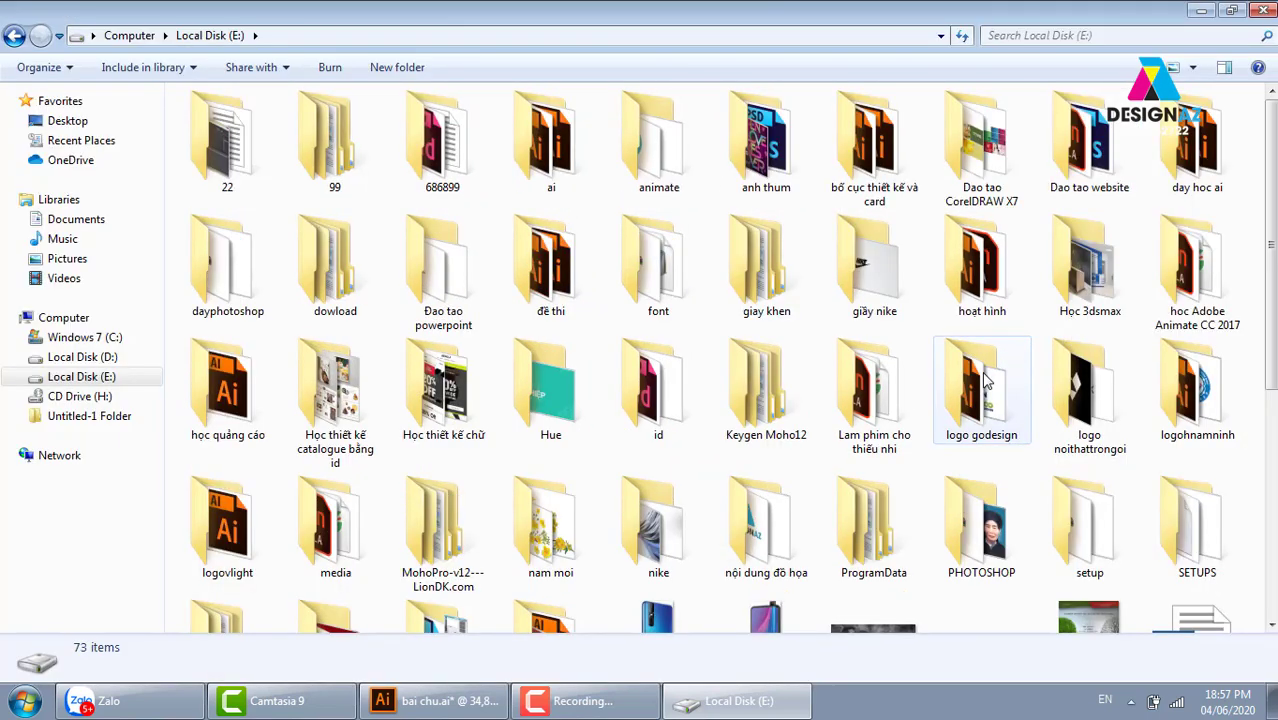
pyautogui.doubleClick(1180, 172)
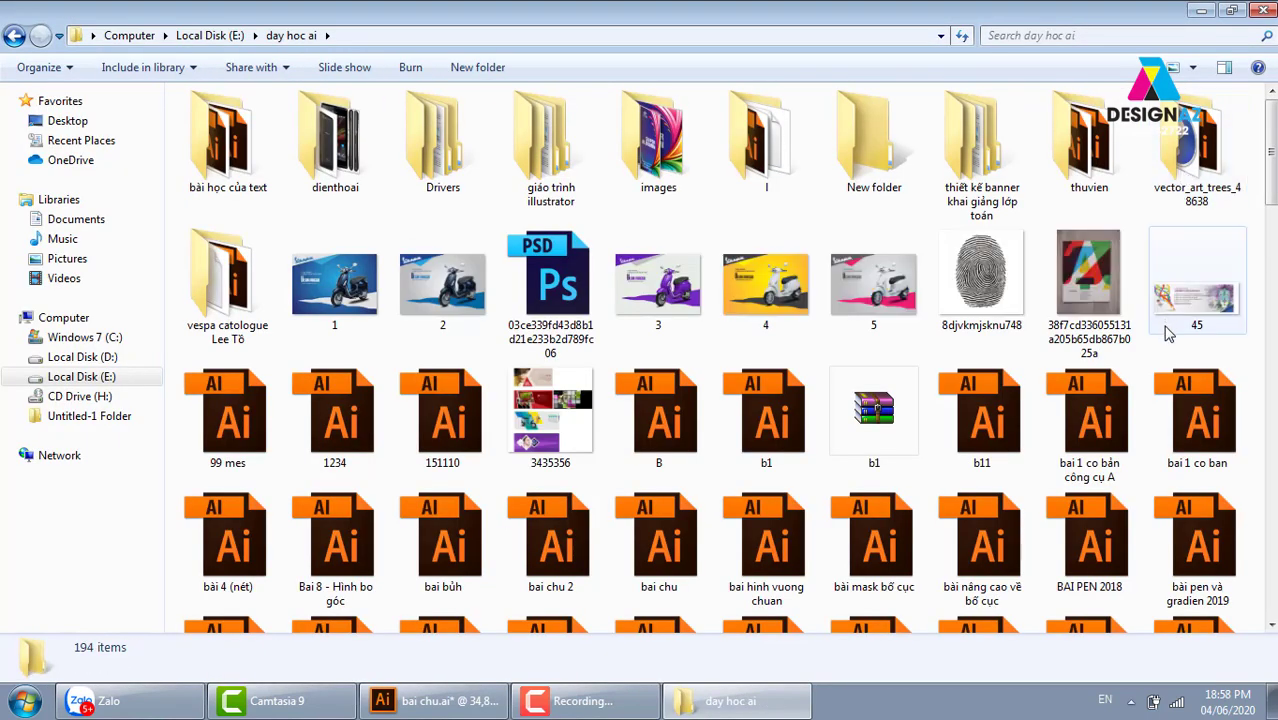
pyautogui.doubleClick(1088, 285)
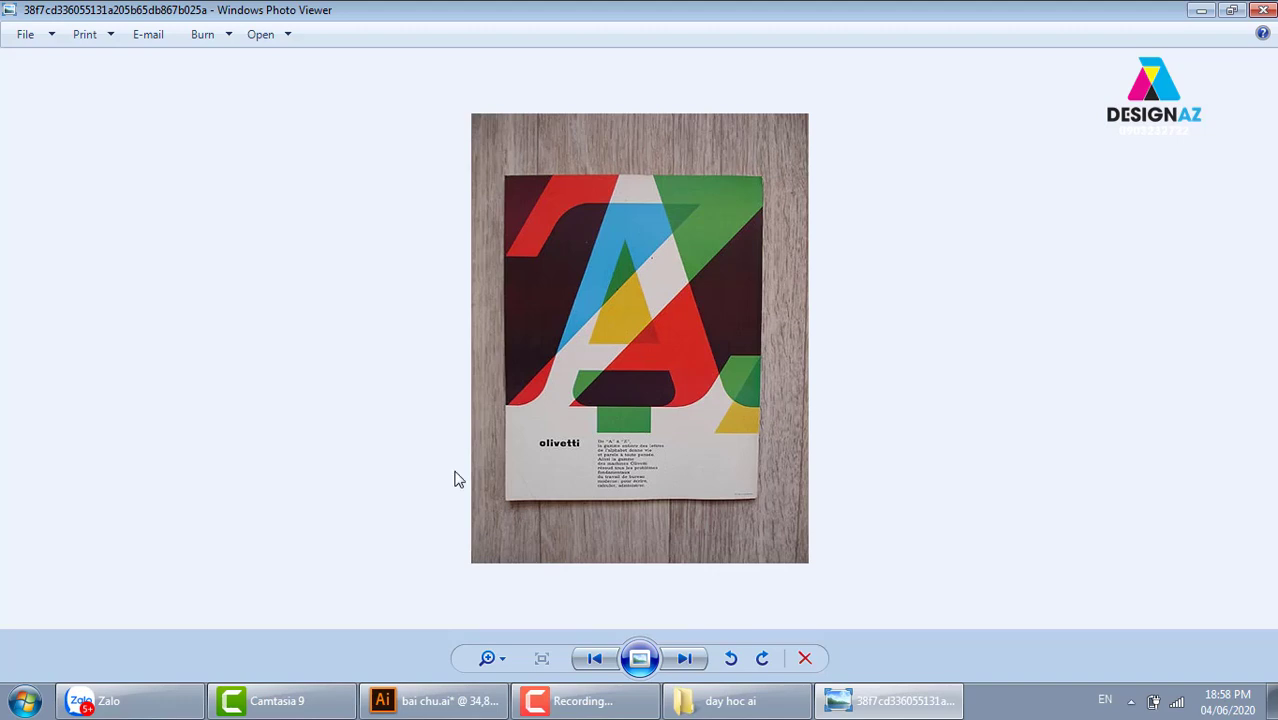
# Return to Illustrator after viewing the olivetti poster reference
pyautogui.click(468, 700)
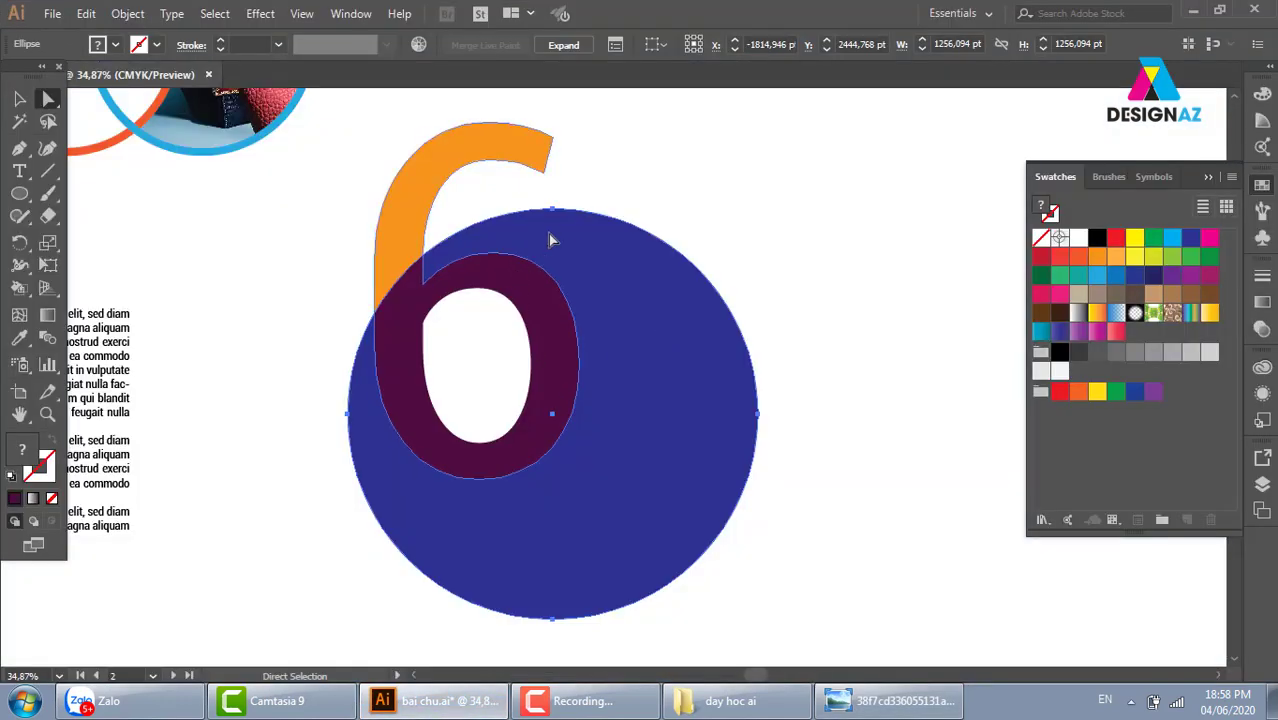
# Select the 6's purple Live Paint region and give it a white 14 pt stroke
pyautogui.moveTo(676, 345); pyautogui.dragTo(620, 355)
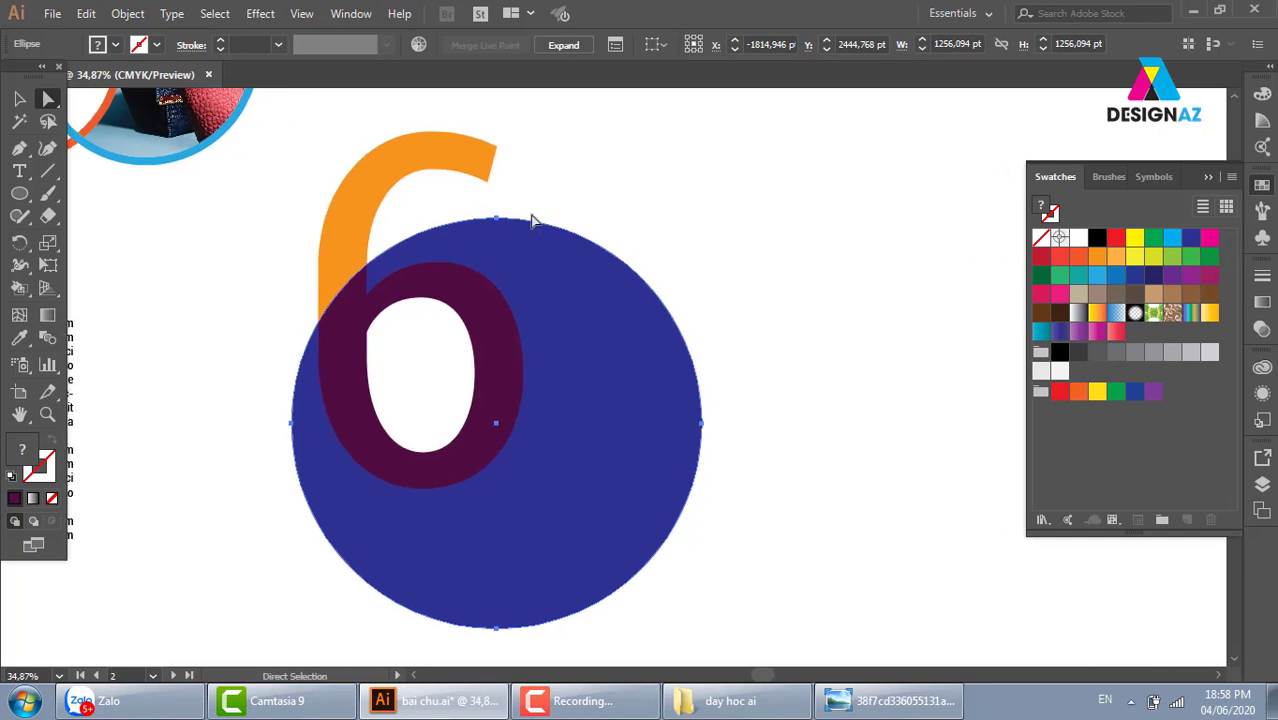
pyautogui.click(19, 290)
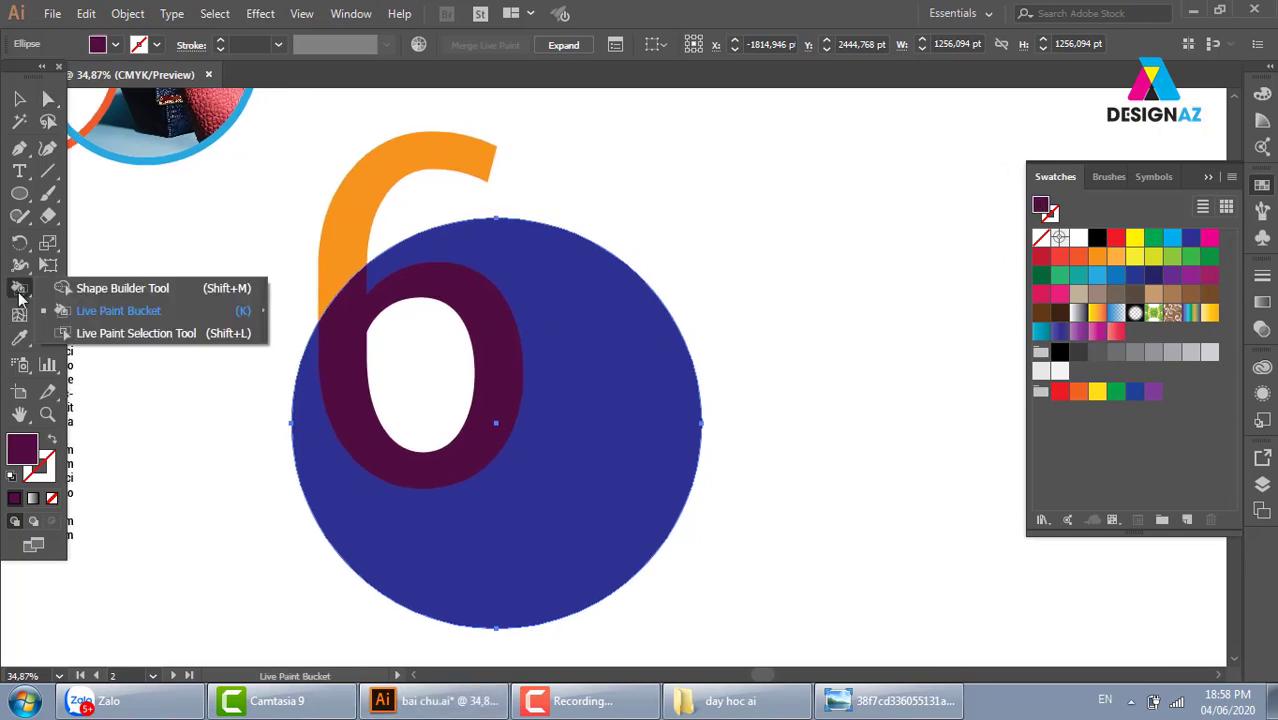
pyautogui.click(118, 334)
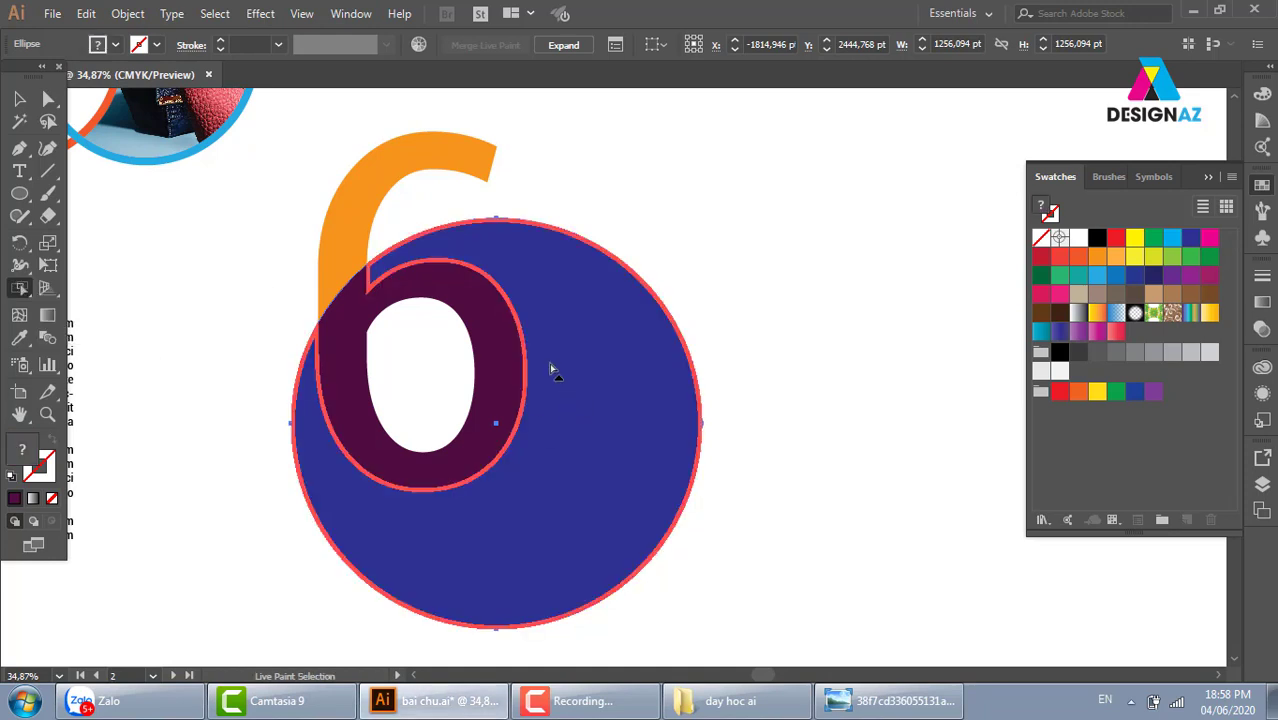
pyautogui.click(507, 298)
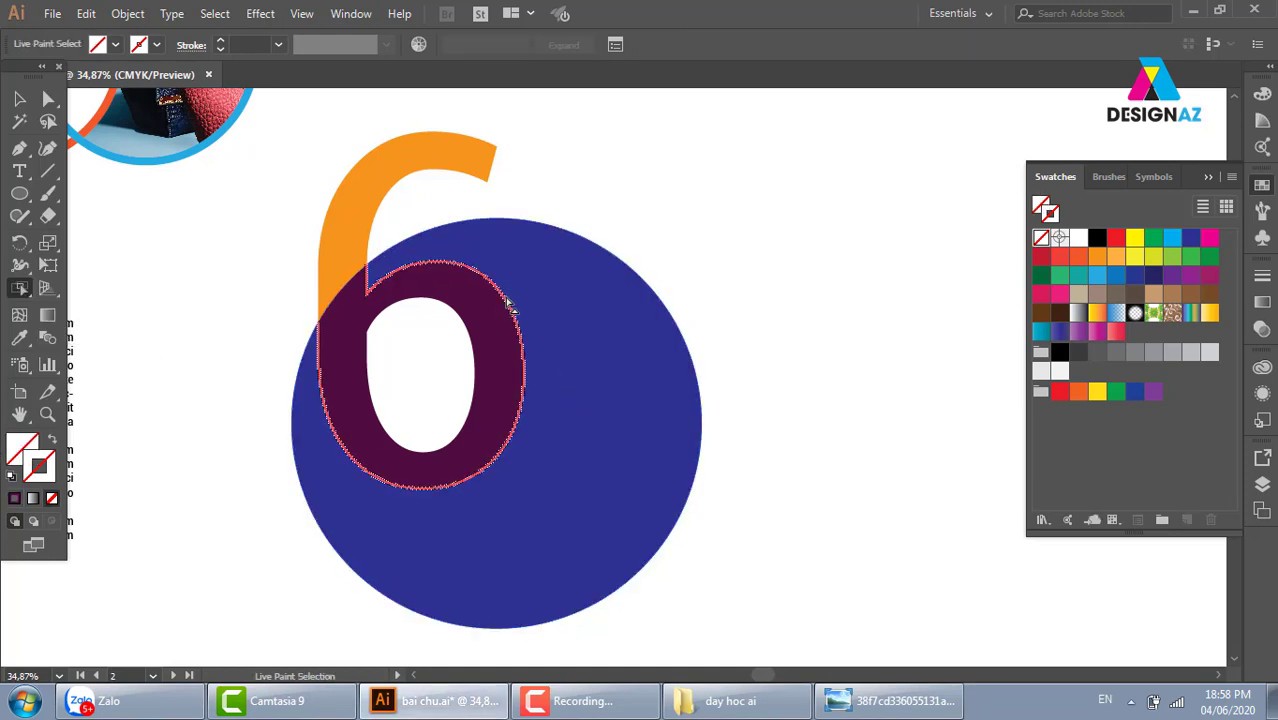
pyautogui.click(280, 44)
pyautogui.click(310, 250)
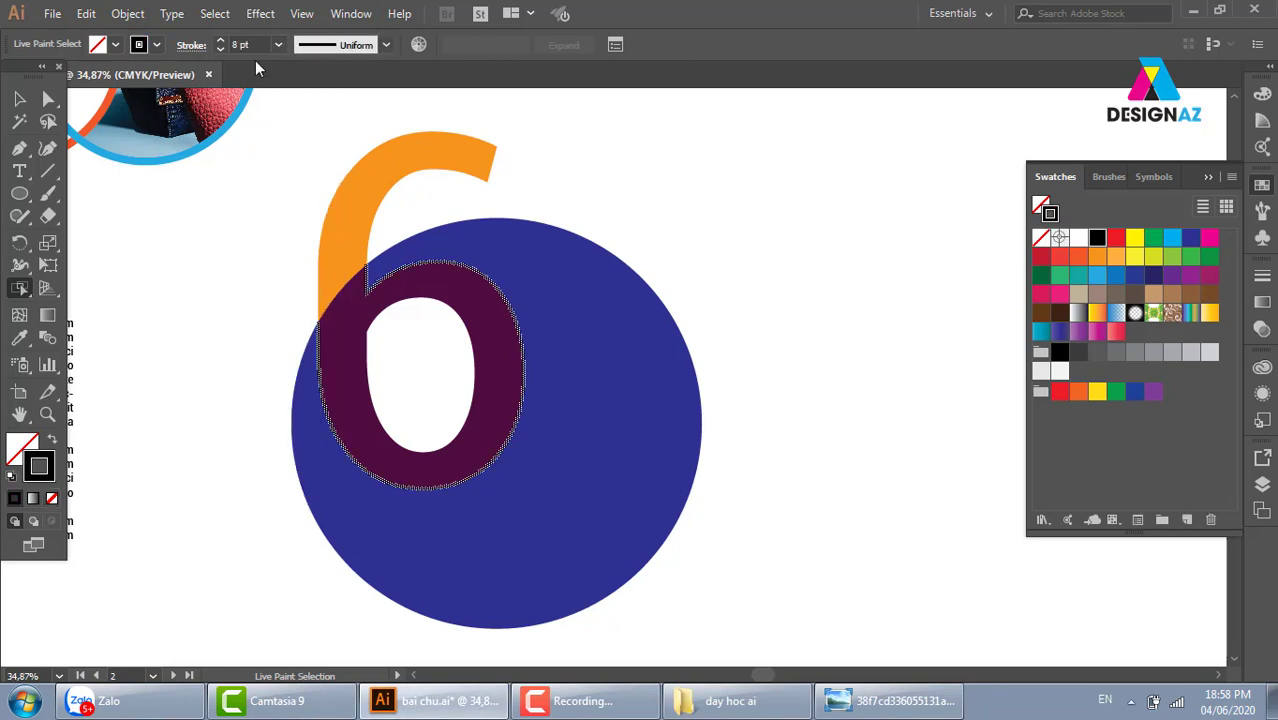
pyautogui.click(279, 46)
pyautogui.click(300, 360)
pyautogui.write('14')
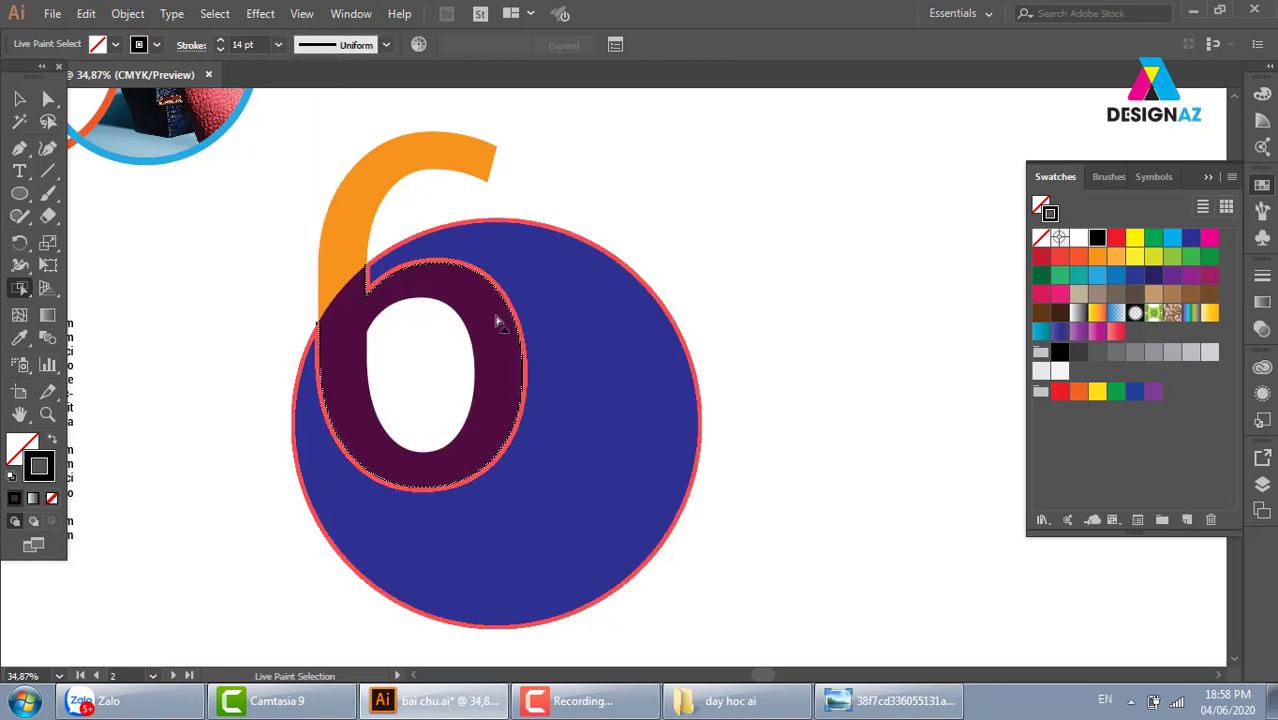
pyautogui.doubleClick(50, 462)
pyautogui.moveTo(570, 330)
pyautogui.mouseDown()
pyautogui.moveTo(593, 286)
pyautogui.moveTo(565, 260)
pyautogui.mouseUp()
pyautogui.click(1007, 266)
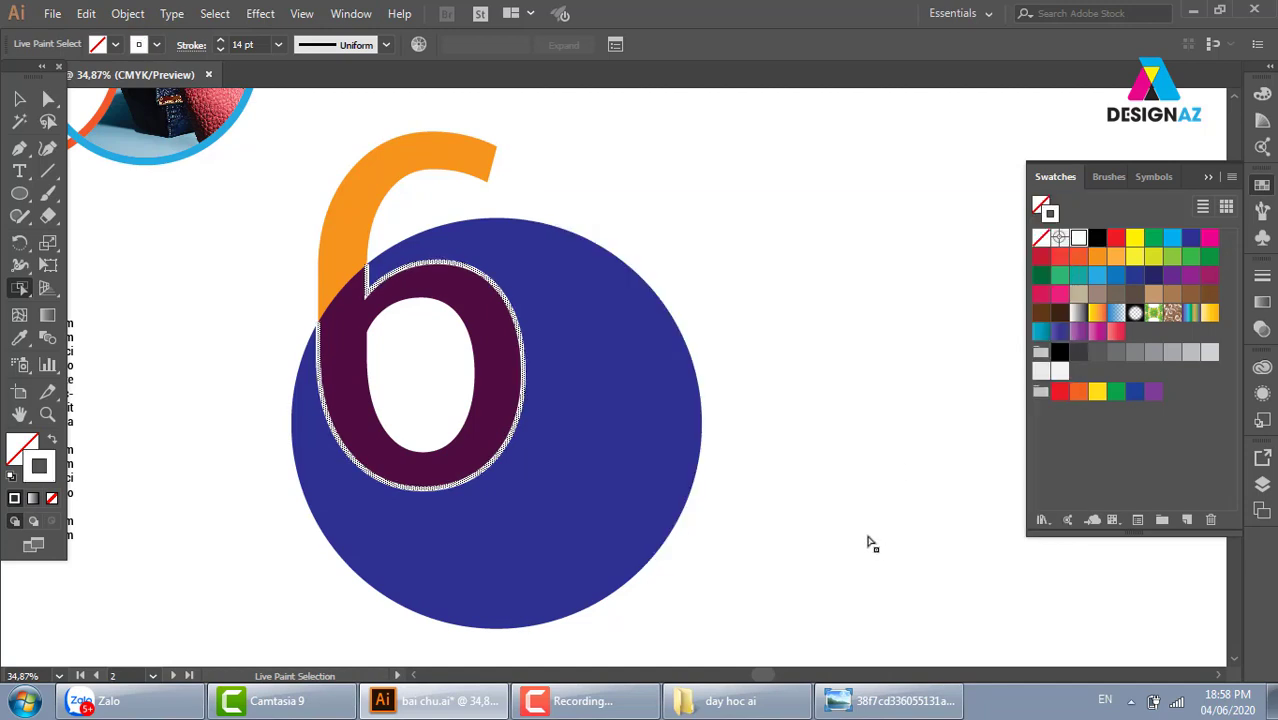
# Make the purple region's outline a dashed line, then select the navy circle alone
pyautogui.click(480, 283)
pyautogui.click(191, 45)
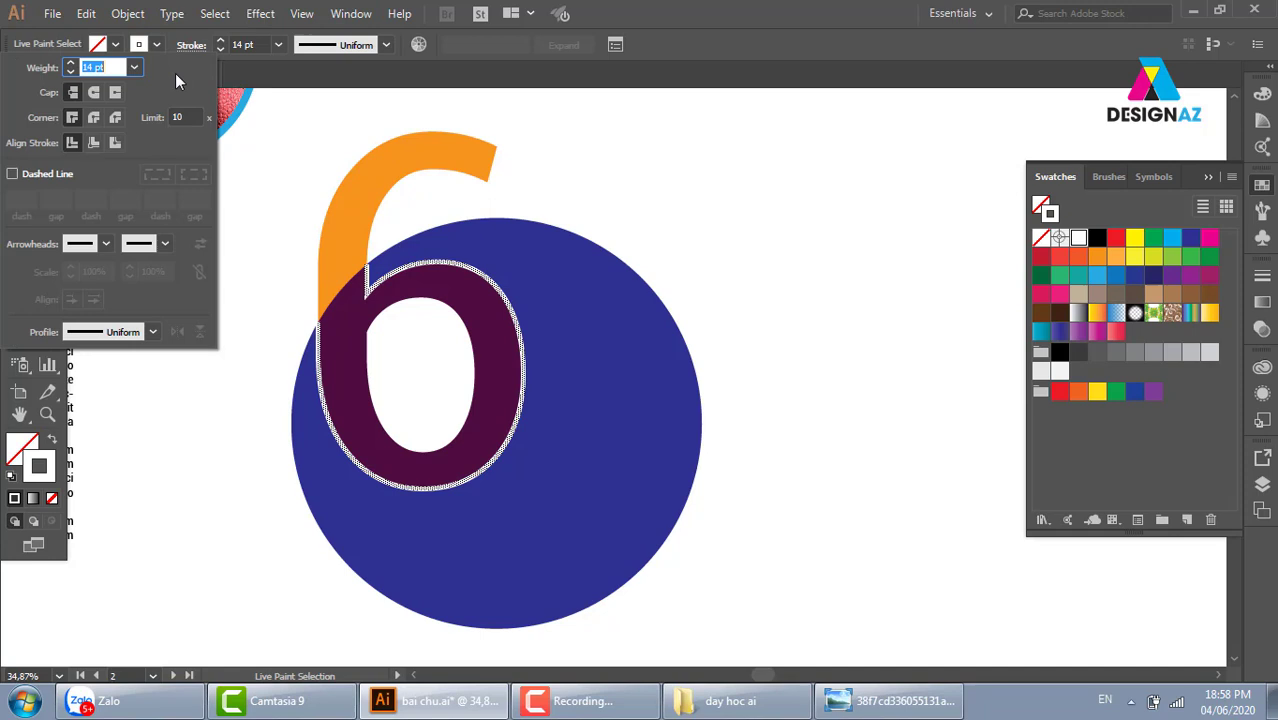
pyautogui.click(14, 175)
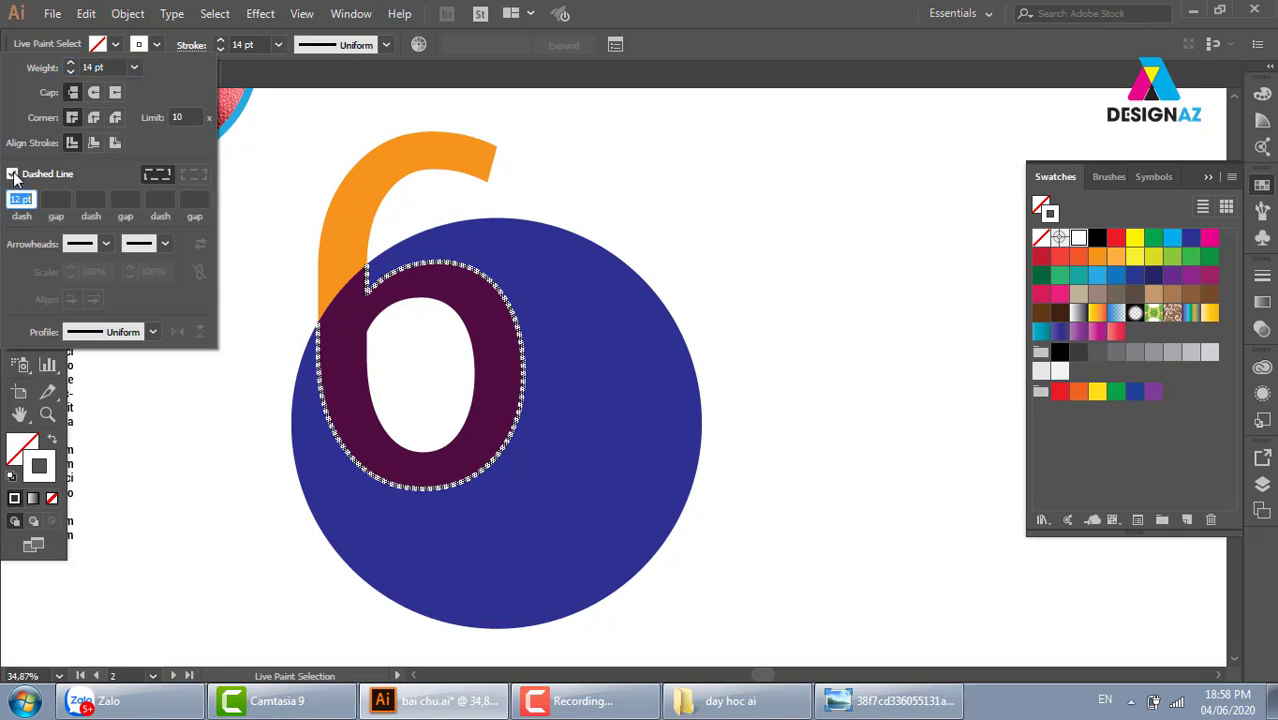
pyautogui.click(716, 144)
pyautogui.click(19, 98)
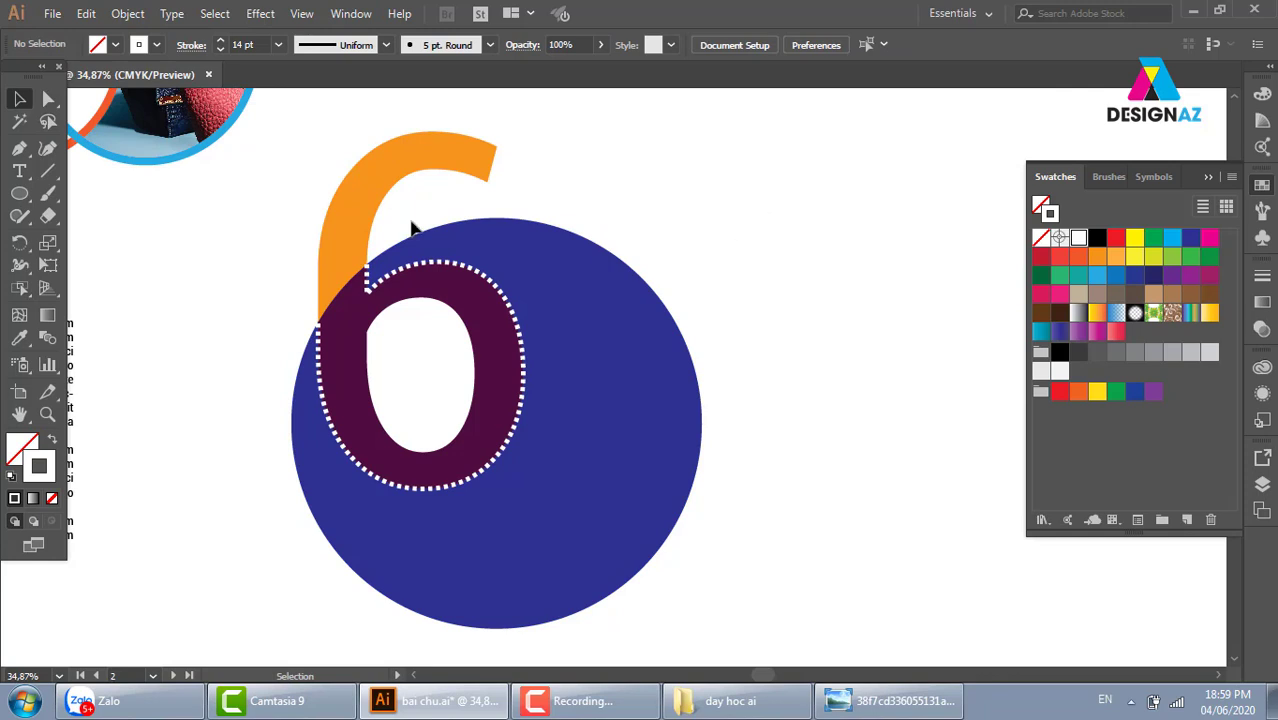
pyautogui.click(48, 98)
# Drag the navy circle up and left over the top of the 6, then zoom out
pyautogui.moveTo(597, 496)
pyautogui.mouseDown()
pyautogui.moveTo(463, 553)
pyautogui.moveTo(541, 530)
pyautogui.moveTo(613, 260)
pyautogui.mouseUp()
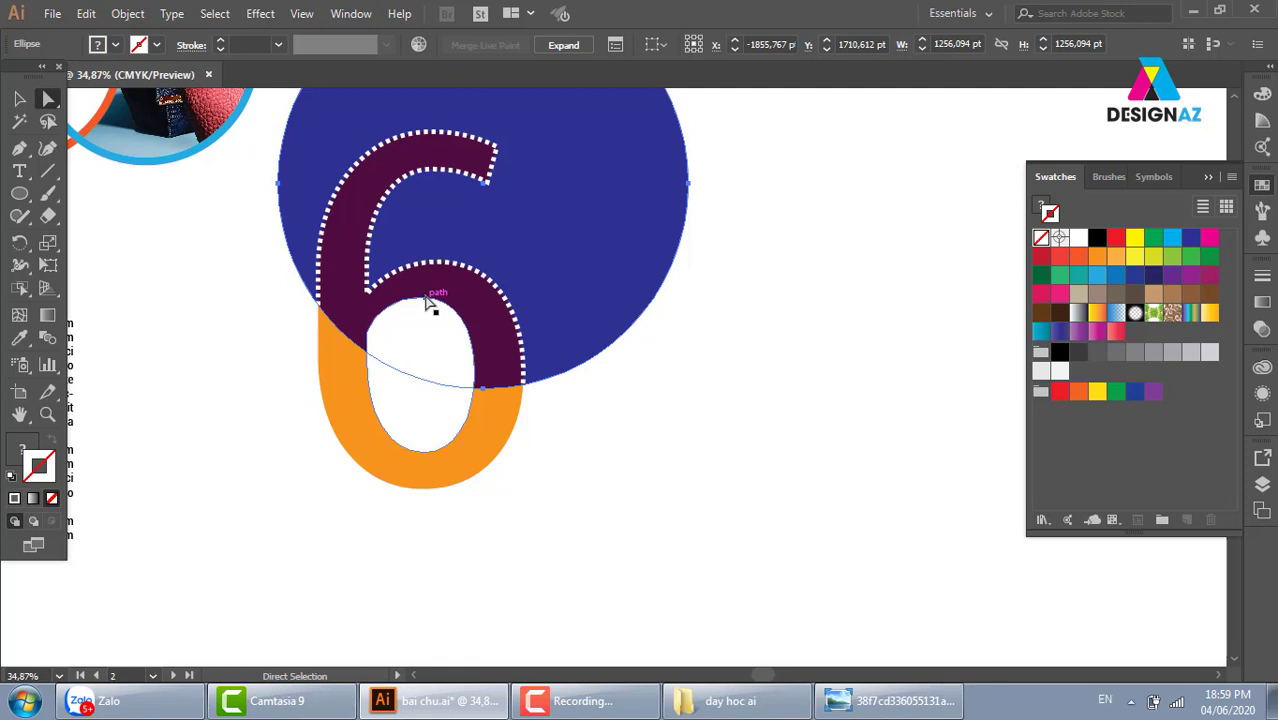
pyautogui.moveTo(606, 259); pyautogui.dragTo(551, 250)
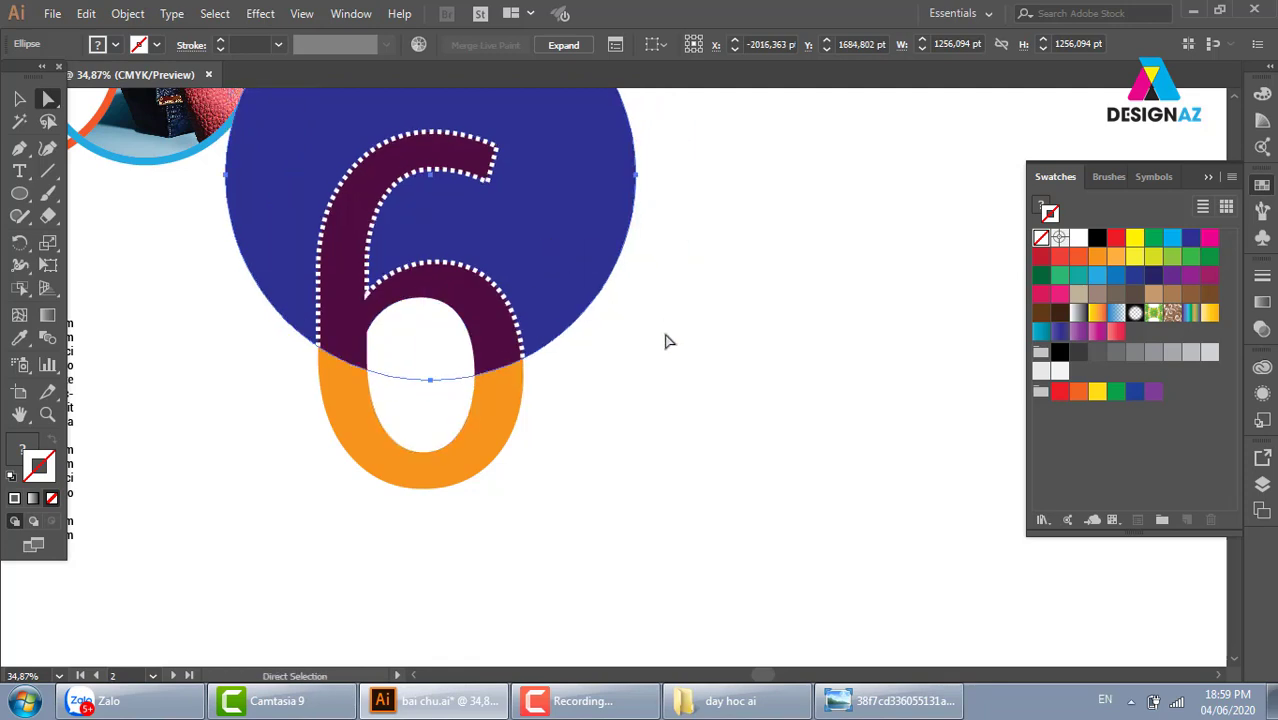
pyautogui.hotkey('ctrl', '-')
pyautogui.hotkey('ctrl', '-')
pyautogui.hotkey('ctrl', '-')
pyautogui.hotkey('ctrl', '-')
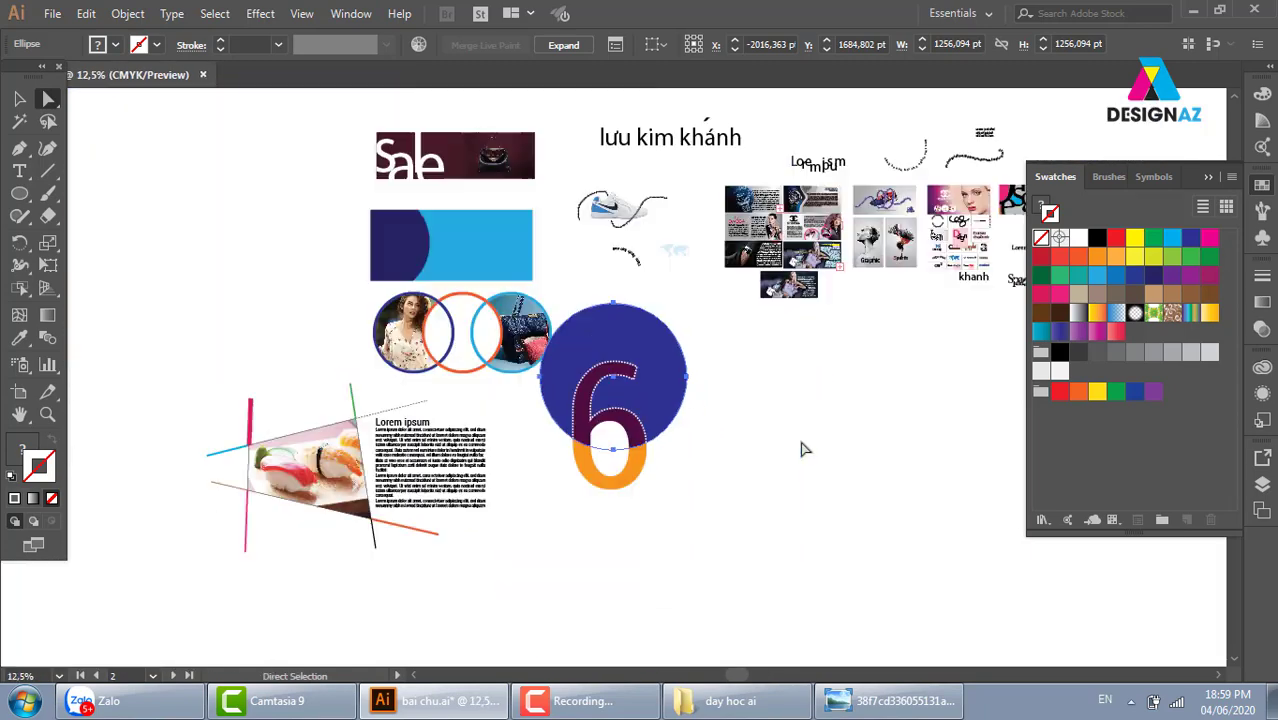
# Move the circle-and-6 group to the right
pyautogui.scroll(-5, 843, 479)
pyautogui.scroll(-3, 758, 299)
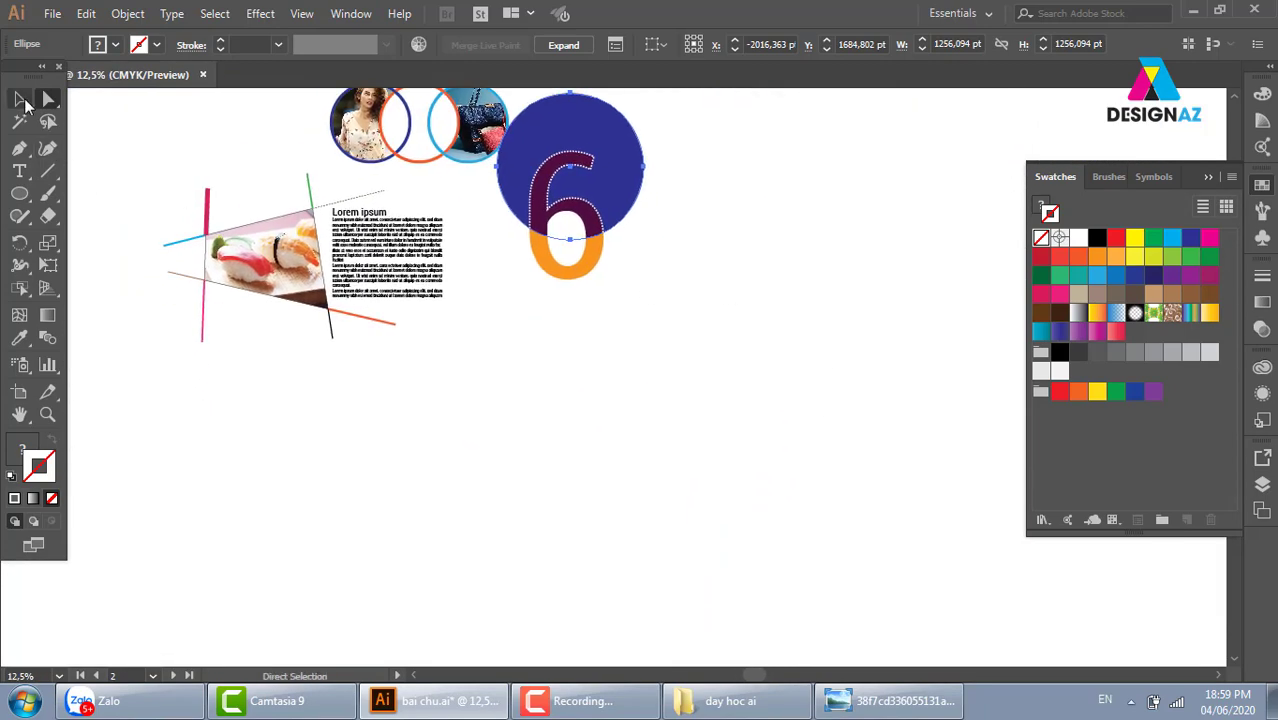
pyautogui.click(20, 98)
pyautogui.click(735, 451)
pyautogui.moveTo(622, 180); pyautogui.dragTo(805, 324)
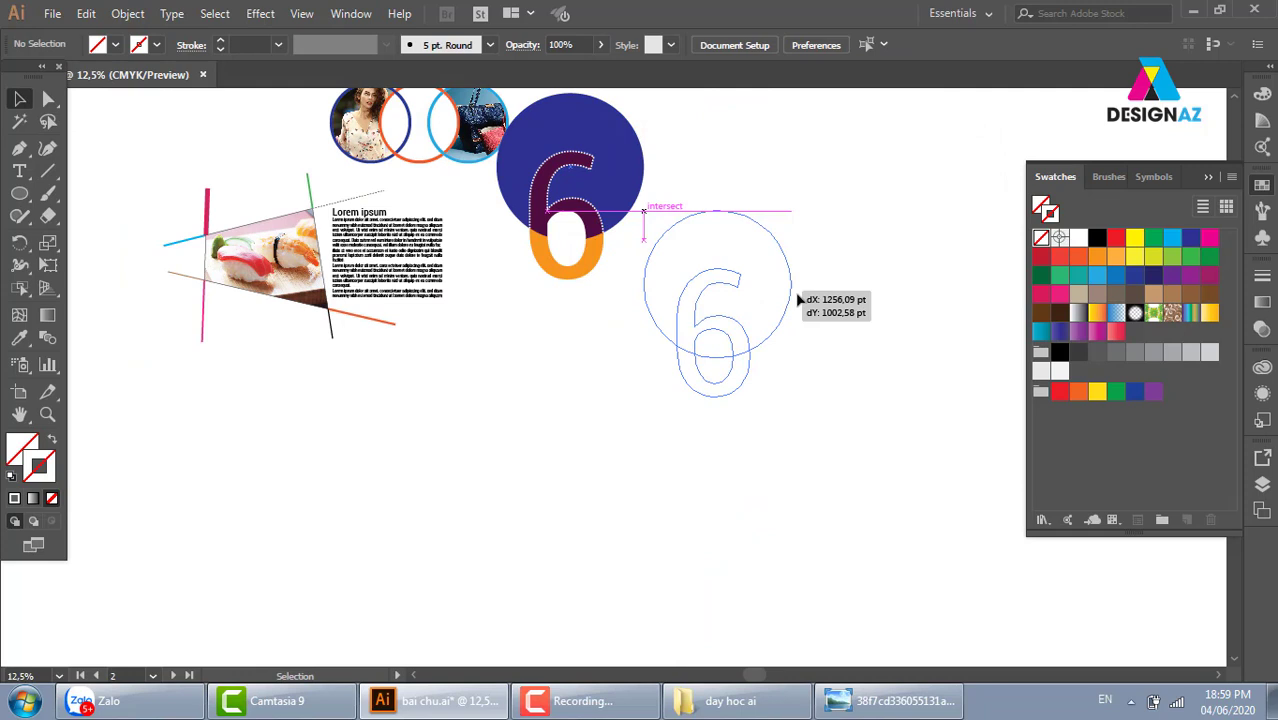
# Draw a tall rectangle around the circle and 6 with the Rectangle tool
pyautogui.click(975, 430)
pyautogui.scroll(-1, 890, 470)
pyautogui.click(19, 193)
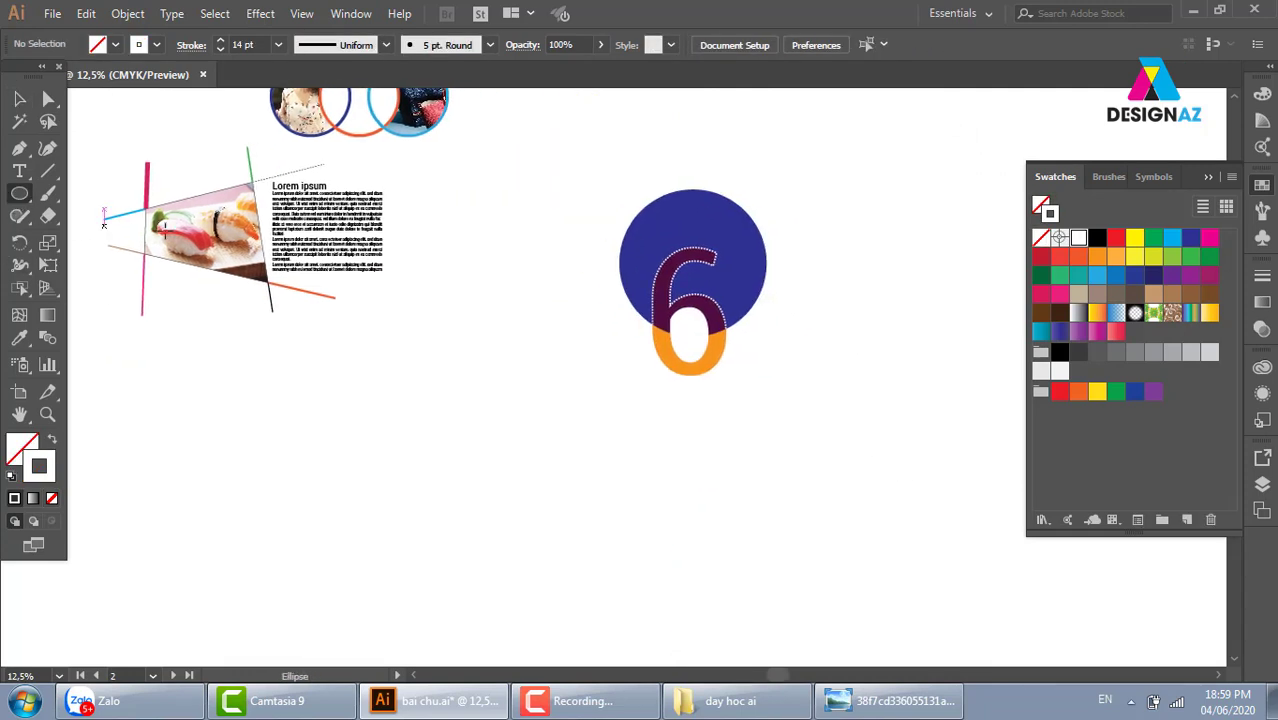
pyautogui.click(19, 193)
pyautogui.click(80, 191)
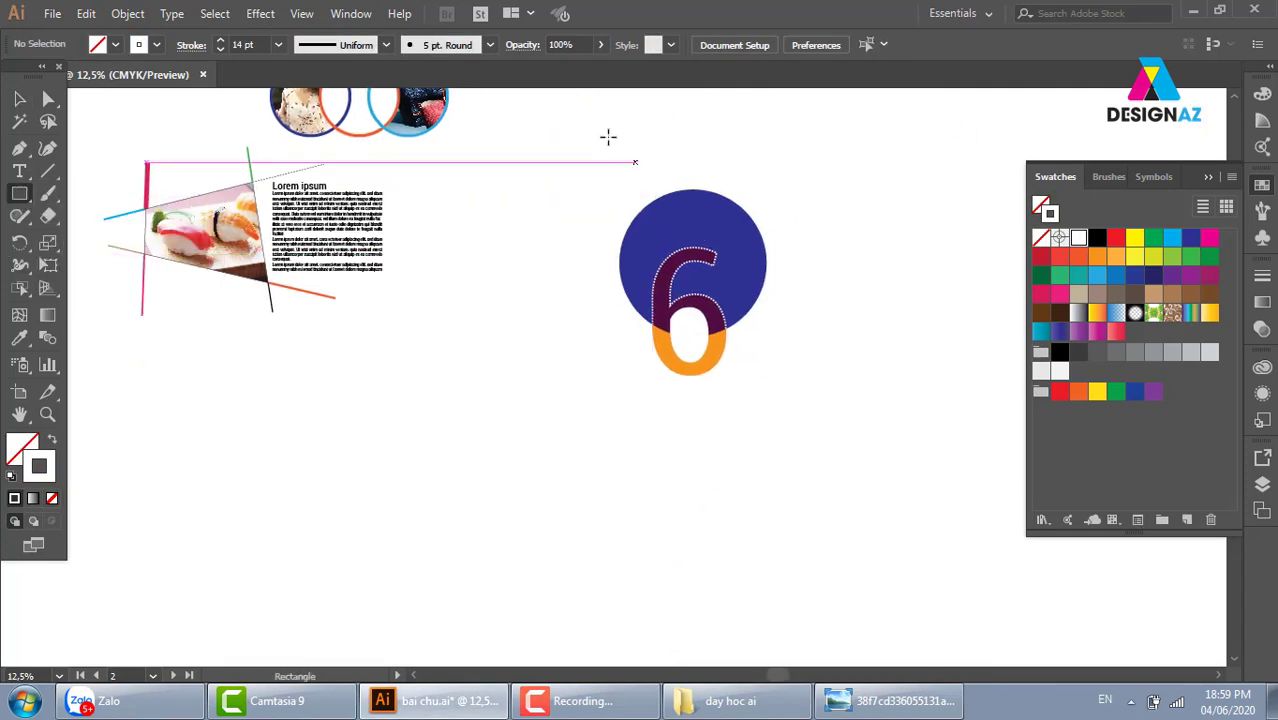
pyautogui.moveTo(608, 136)
pyautogui.mouseDown()
pyautogui.moveTo(800, 605)
pyautogui.moveTo(784, 561)
pyautogui.mouseUp()
# Fill the rectangle pink and send it behind the circle and 6
pyautogui.press('v')
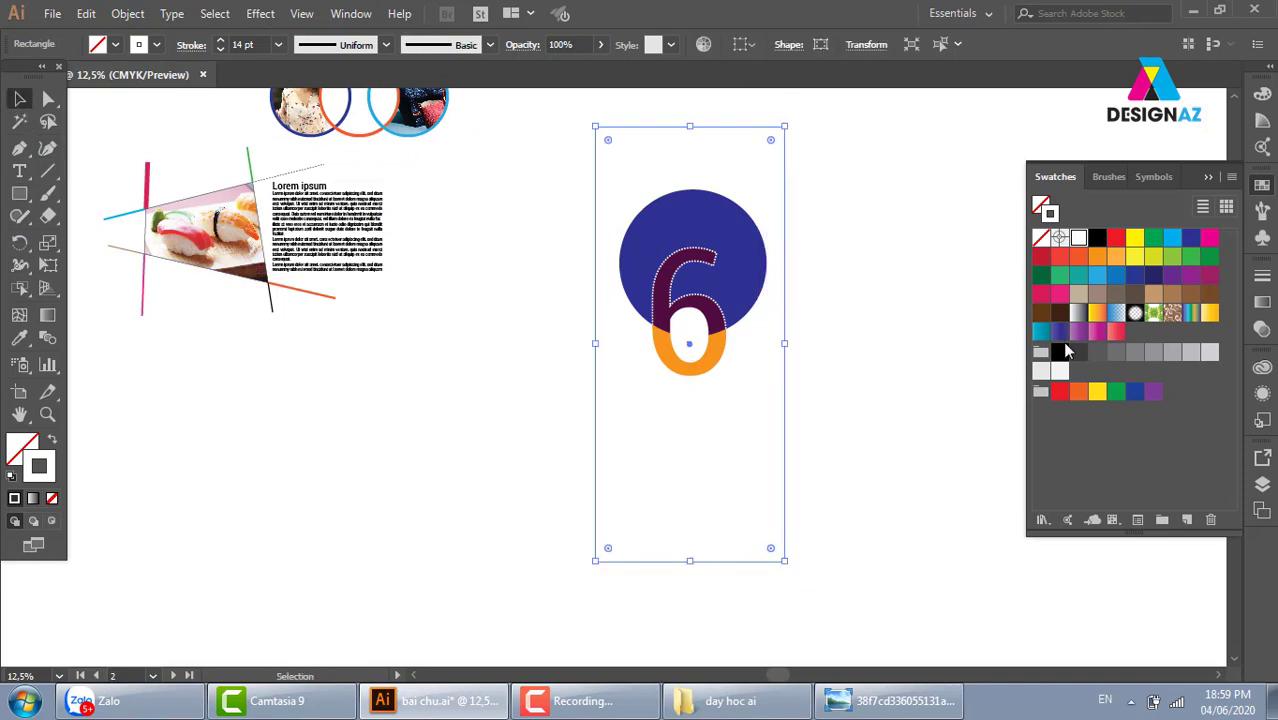
pyautogui.click(1059, 293)
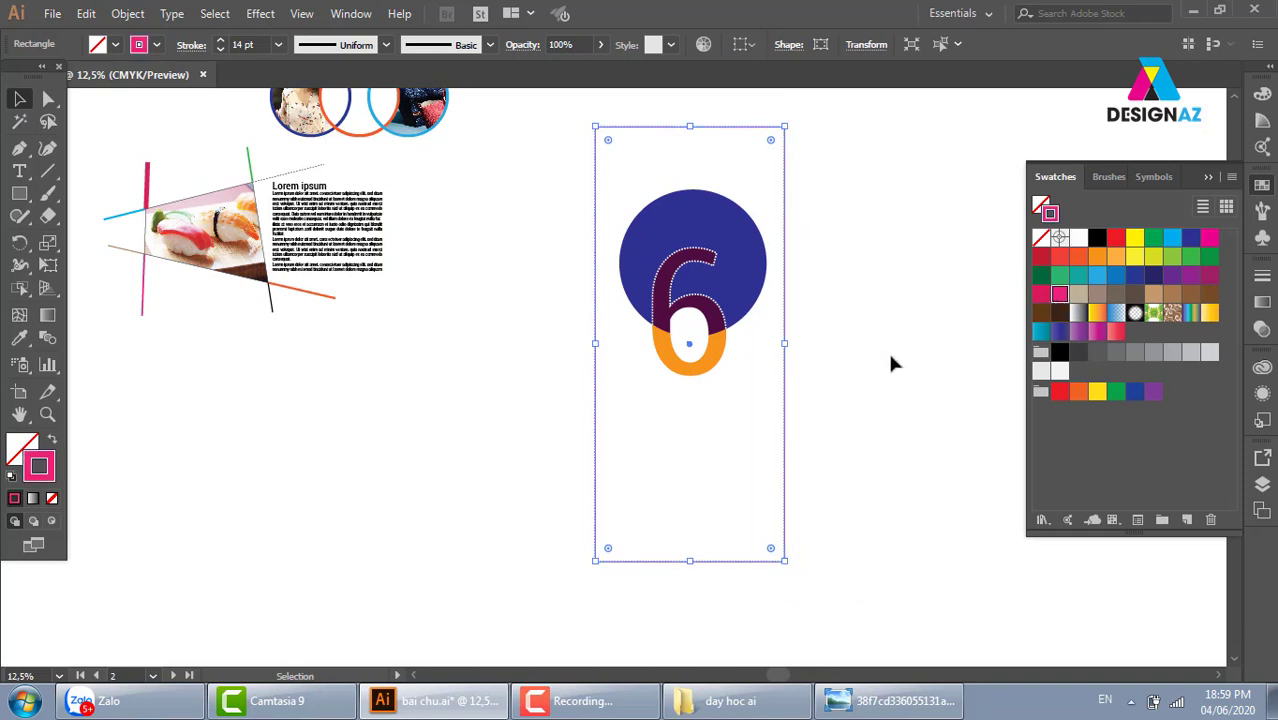
pyautogui.hotkey('shift', 'x')
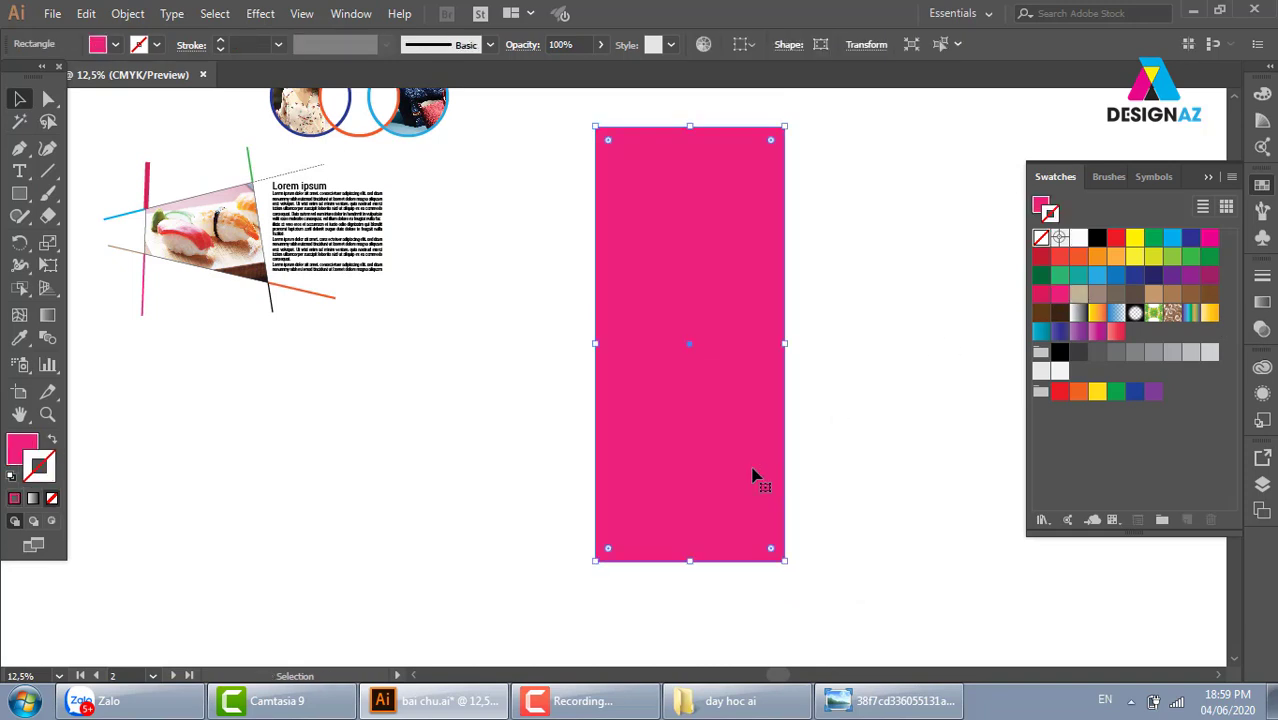
pyautogui.hotkey('ctrl', 'shift', '[')
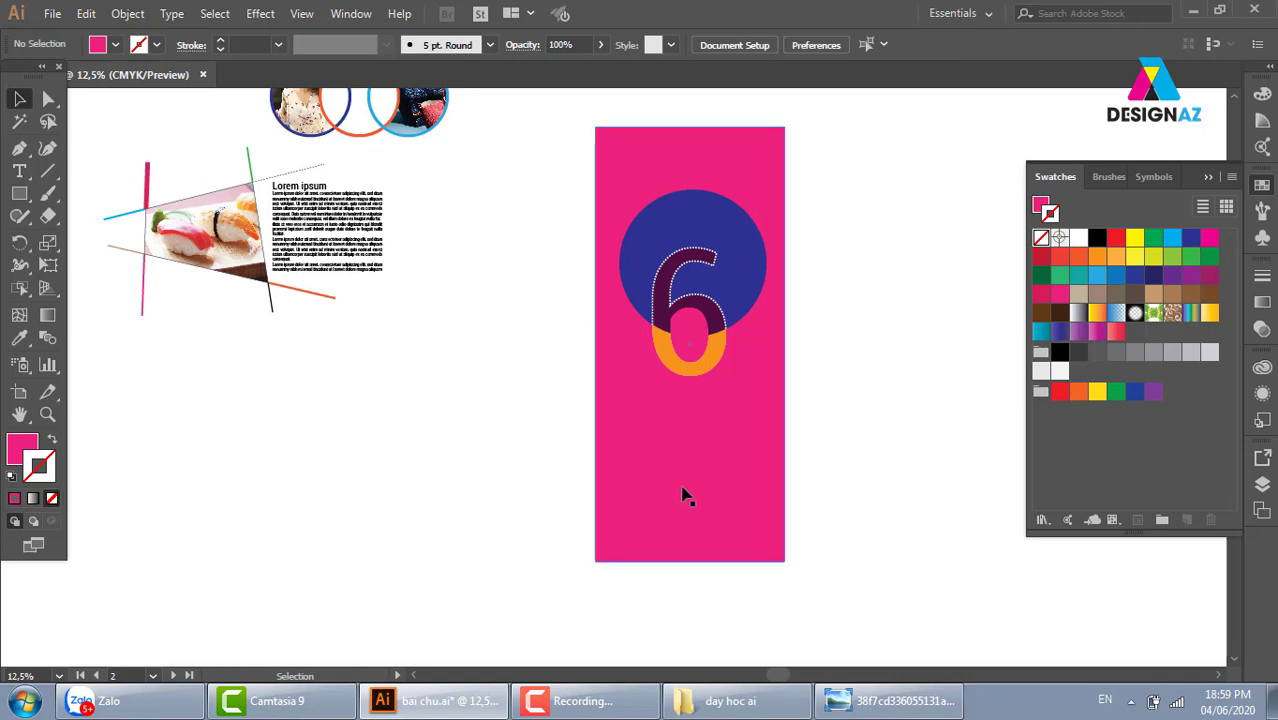
# Remove the rectangle's outline and change its fill to light grey
pyautogui.press('x')
pyautogui.click(1134, 256)
pyautogui.press('/')
pyautogui.press('x')
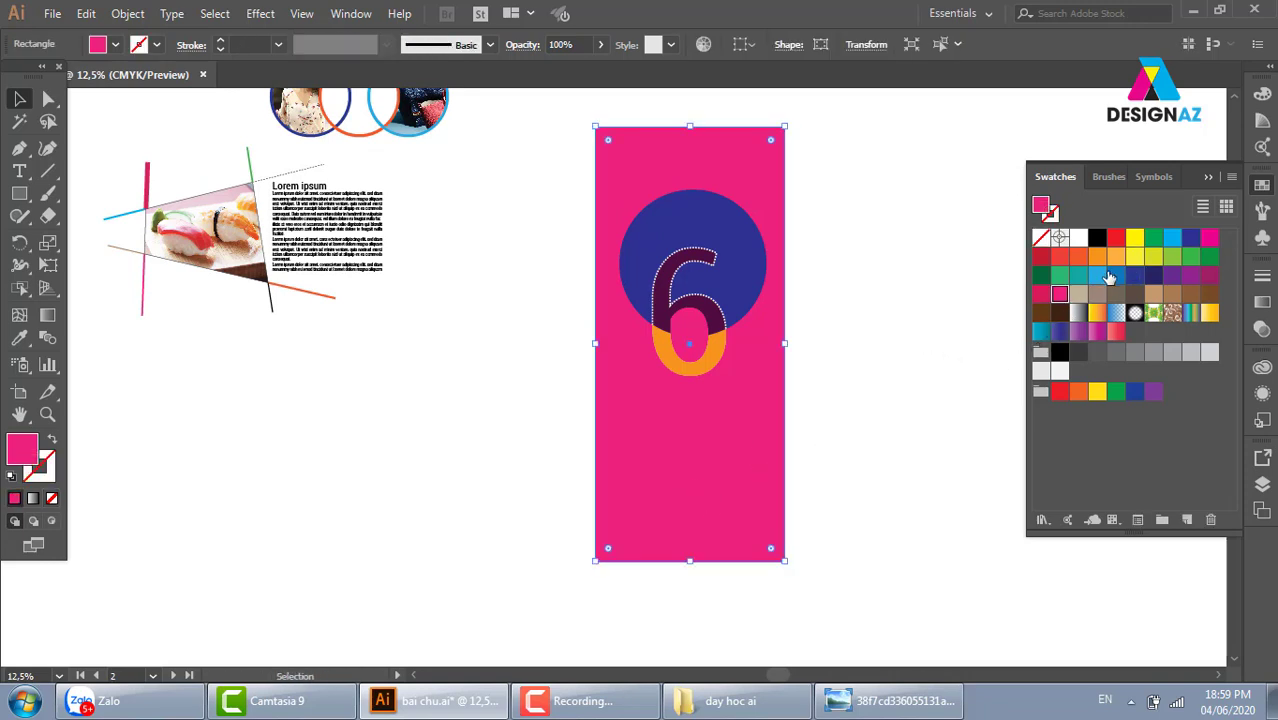
pyautogui.click(1134, 256)
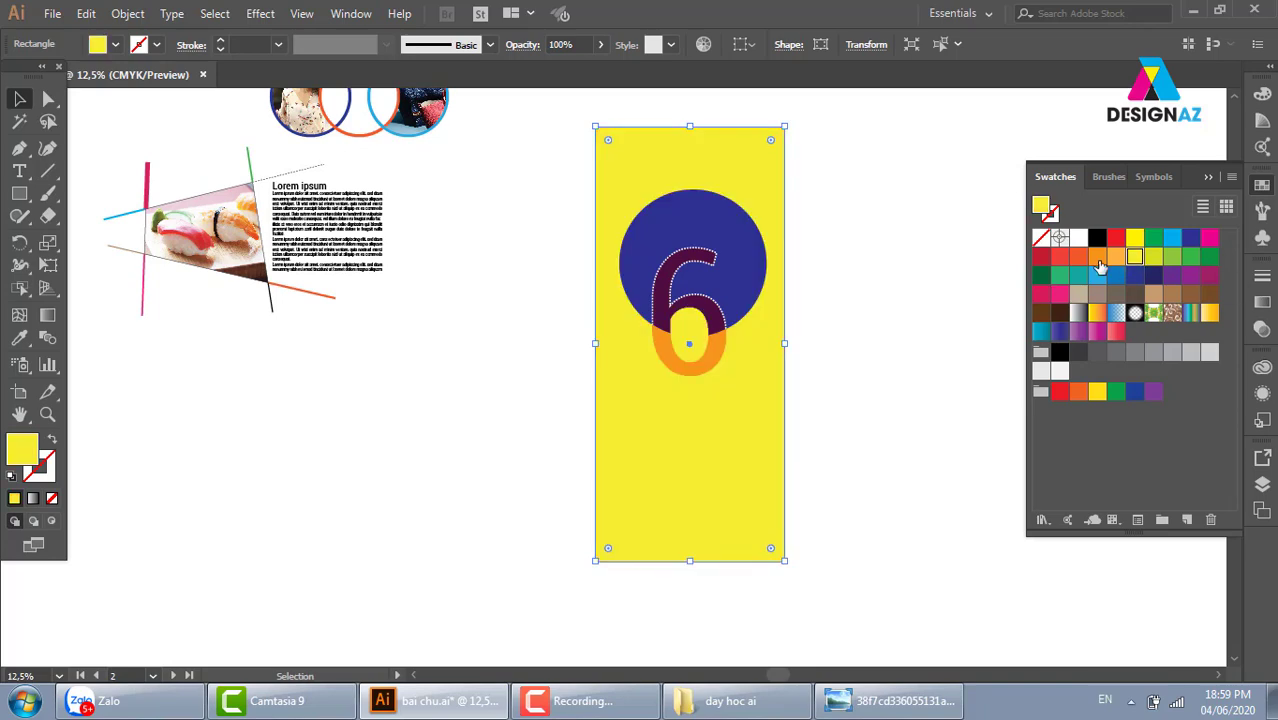
pyautogui.click(1193, 357)
pyautogui.click(867, 385)
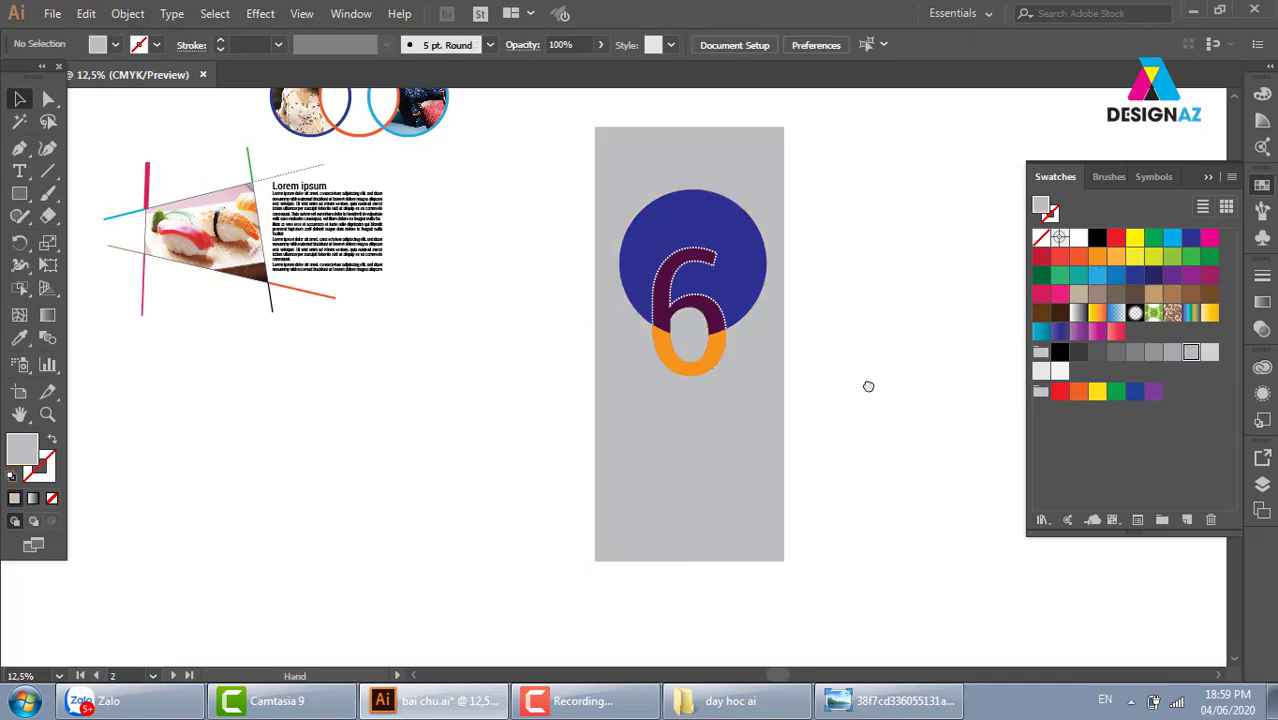
pyautogui.hscroll(1, 819, 405)
pyautogui.scroll(-1, 819, 405)
# Place tui-xach-dep-va-re-1 from the thuvienanh > tuixach folder using File > Place
pyautogui.click(52, 13)
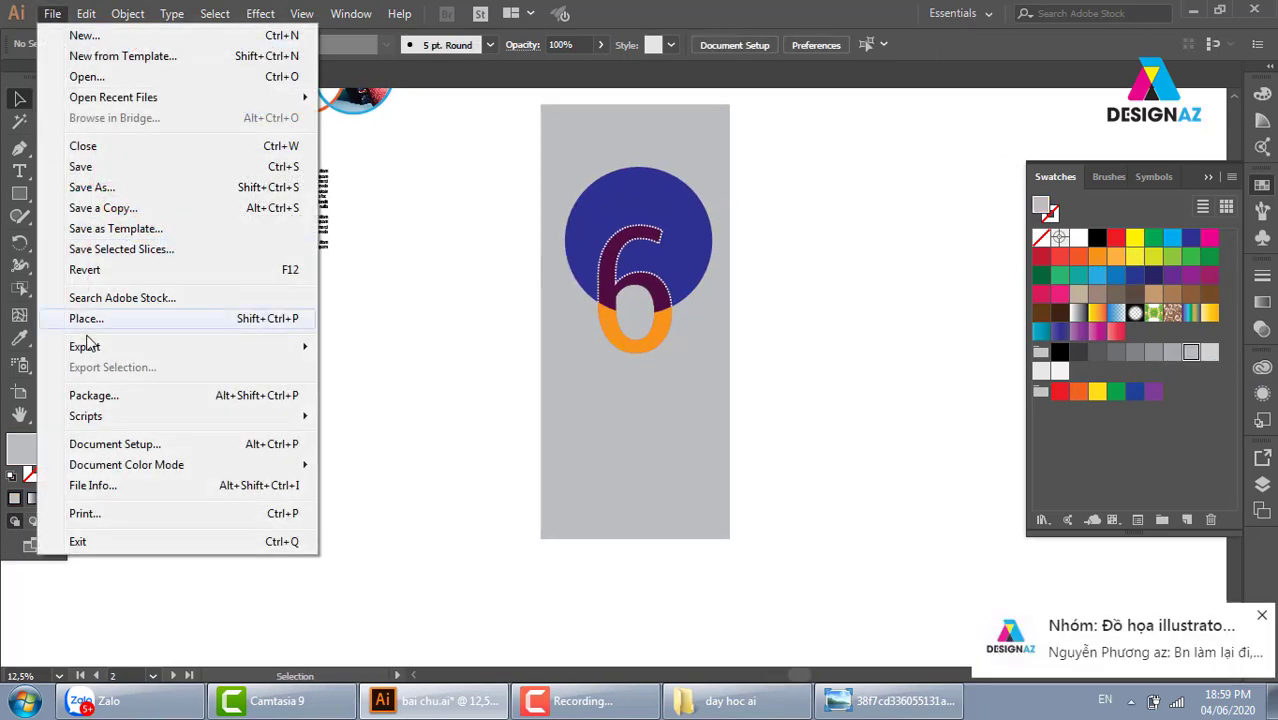
pyautogui.click(98, 320)
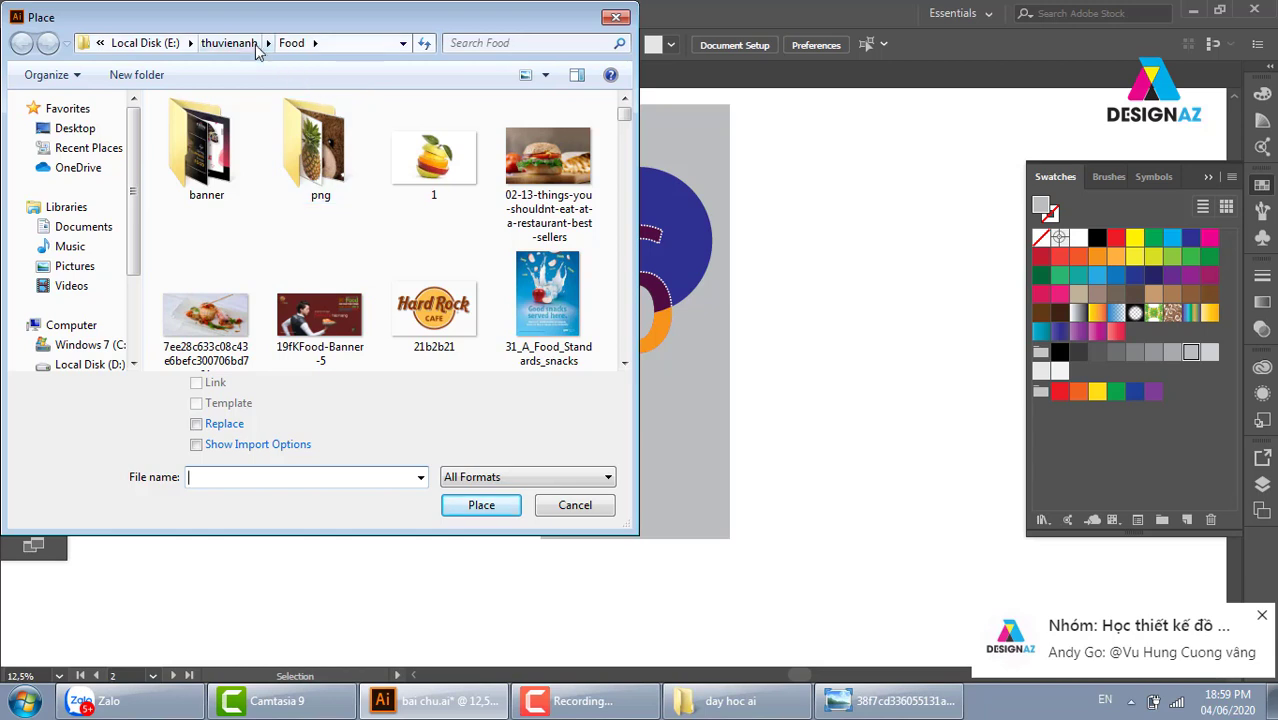
pyautogui.click(229, 43)
pyautogui.scroll(-5, 455, 240)
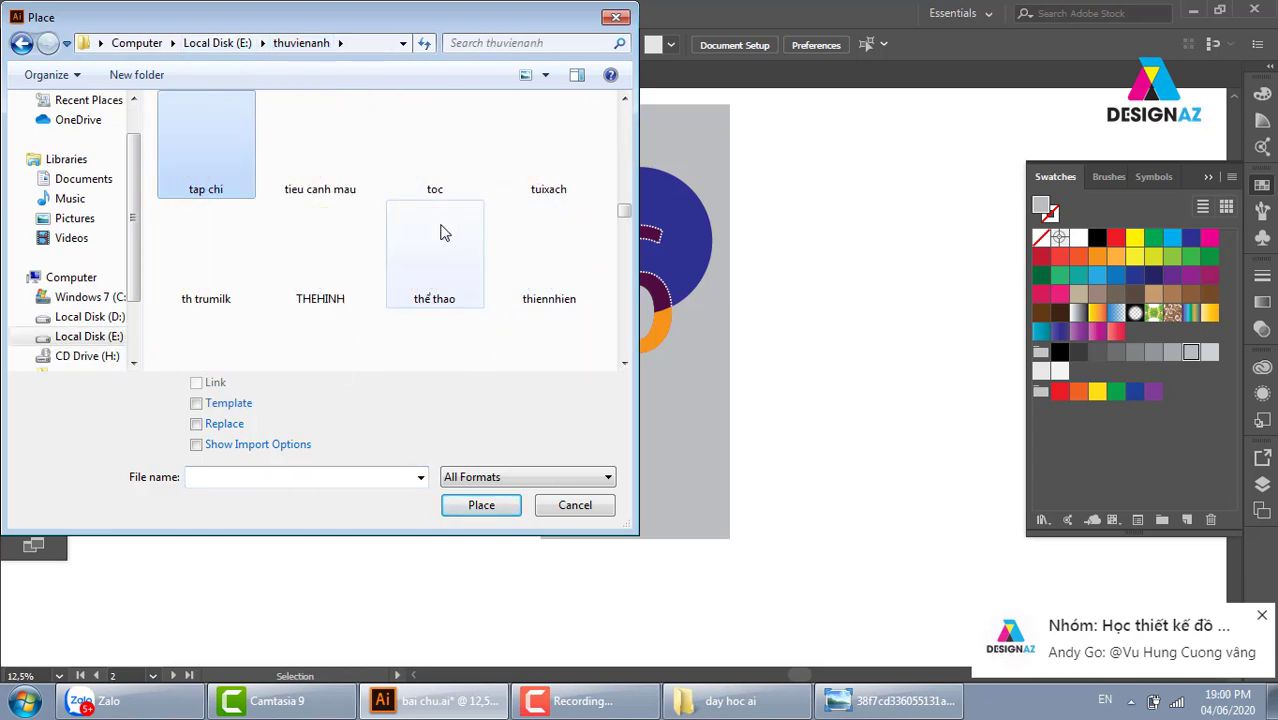
pyautogui.doubleClick(563, 176)
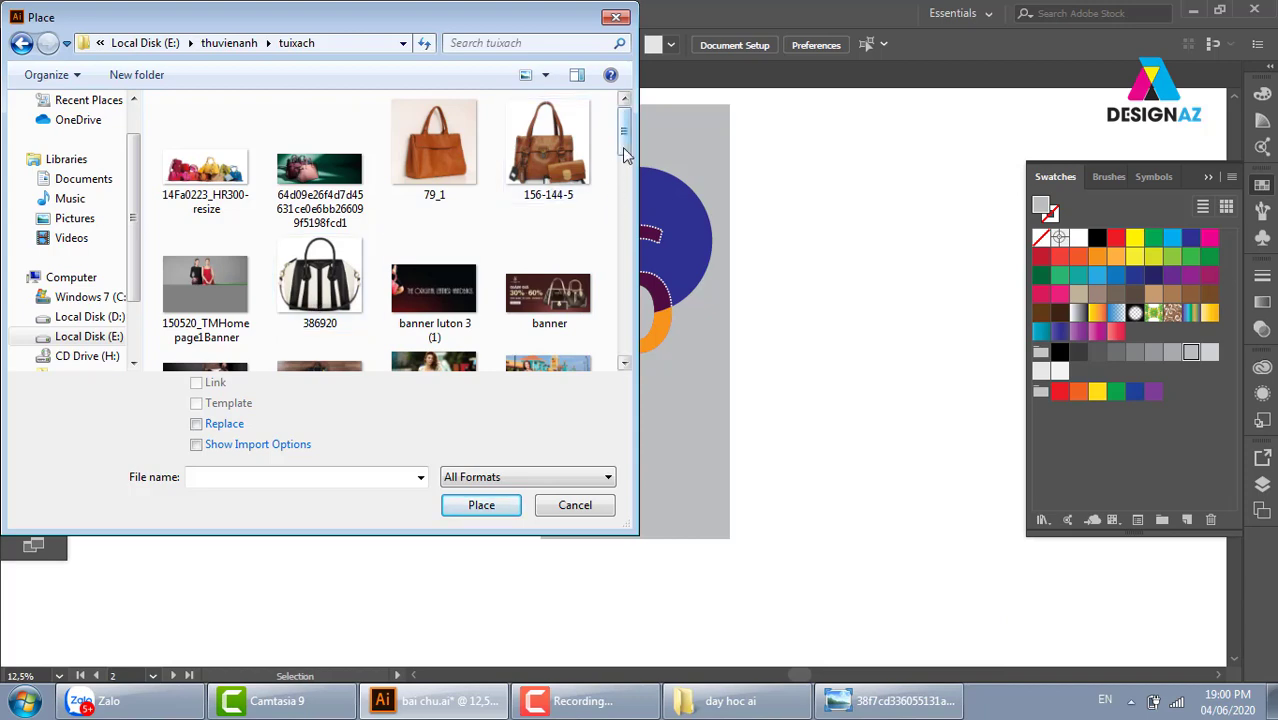
pyautogui.moveTo(622, 150)
pyautogui.mouseDown()
pyautogui.moveTo(620, 190)
pyautogui.moveTo(670, 285)
pyautogui.moveTo(675, 347)
pyautogui.moveTo(667, 335)
pyautogui.mouseUp()
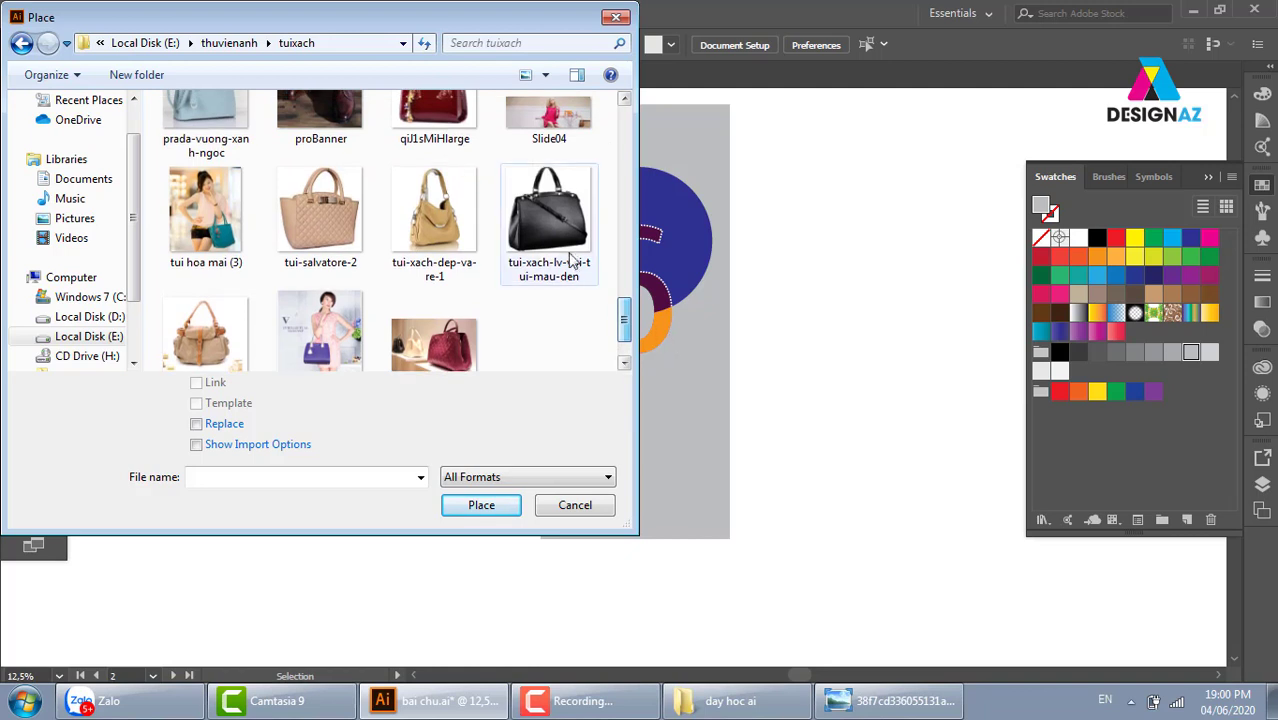
pyautogui.click(470, 234)
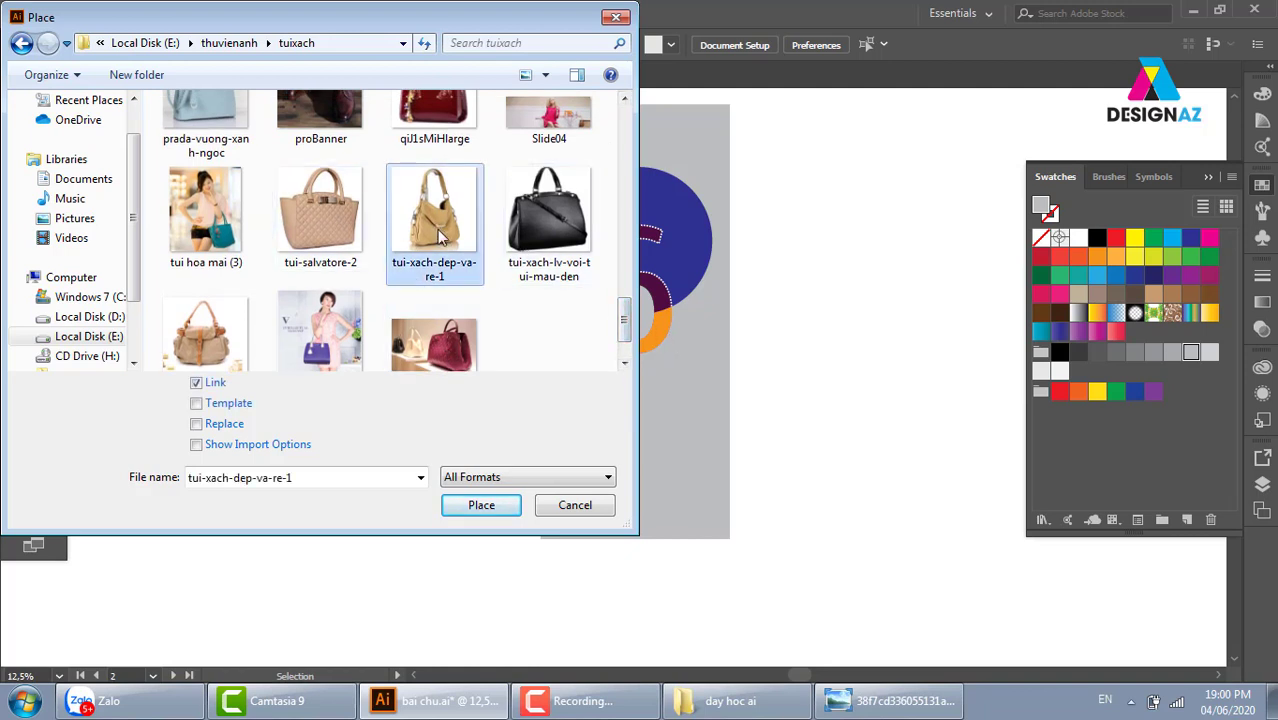
pyautogui.press('Return')
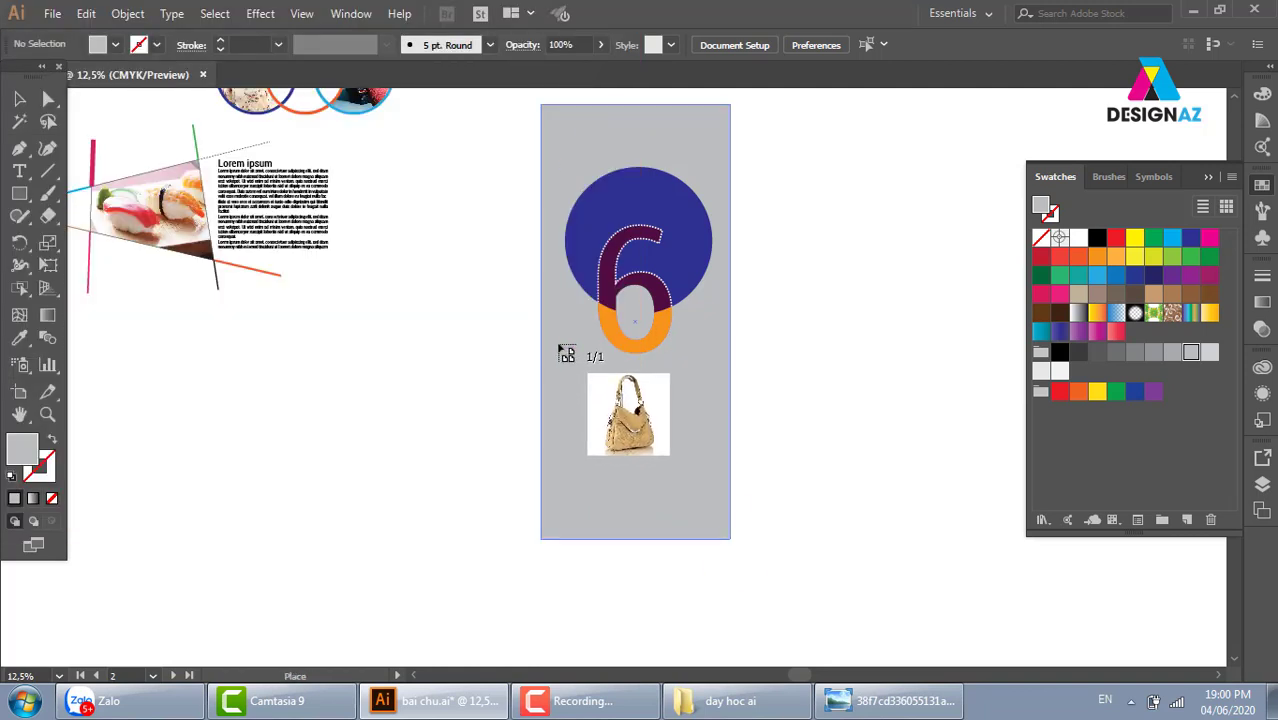
# Size the handbag photo below the 6 and set its blend mode to Multiply
pyautogui.moveTo(557, 340); pyautogui.dragTo(736, 518)
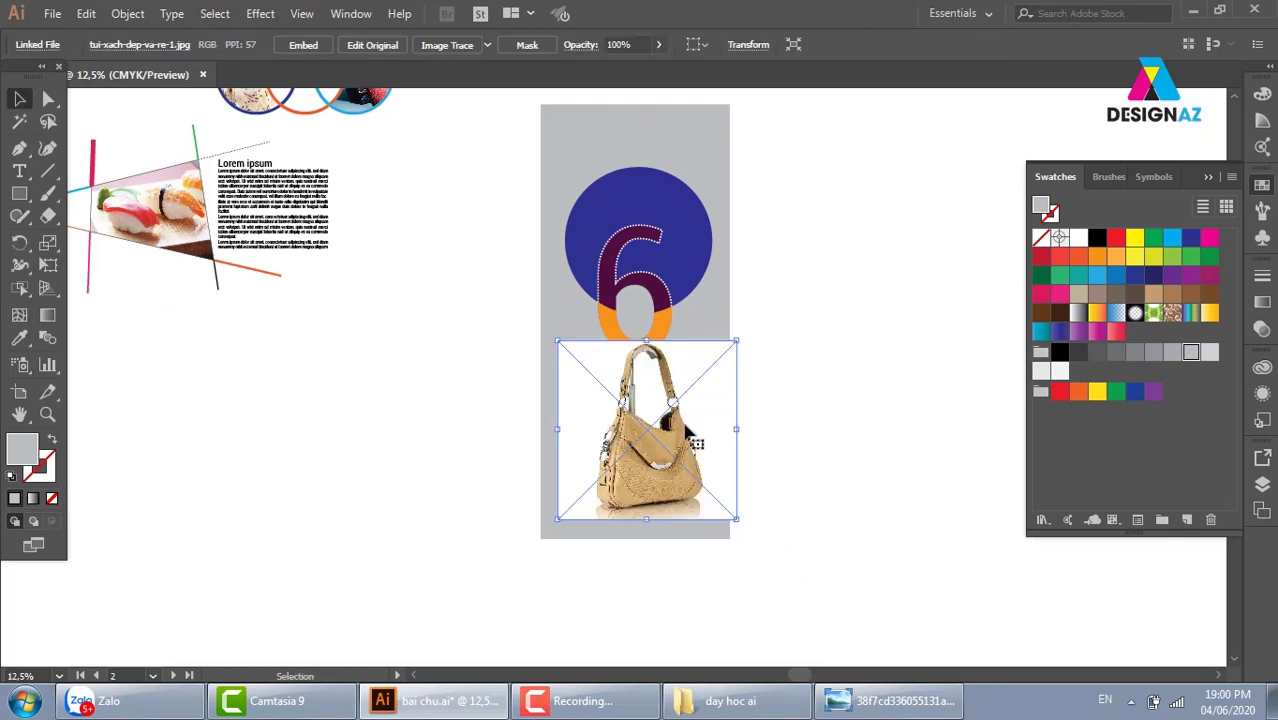
pyautogui.moveTo(685, 440); pyautogui.dragTo(680, 442)
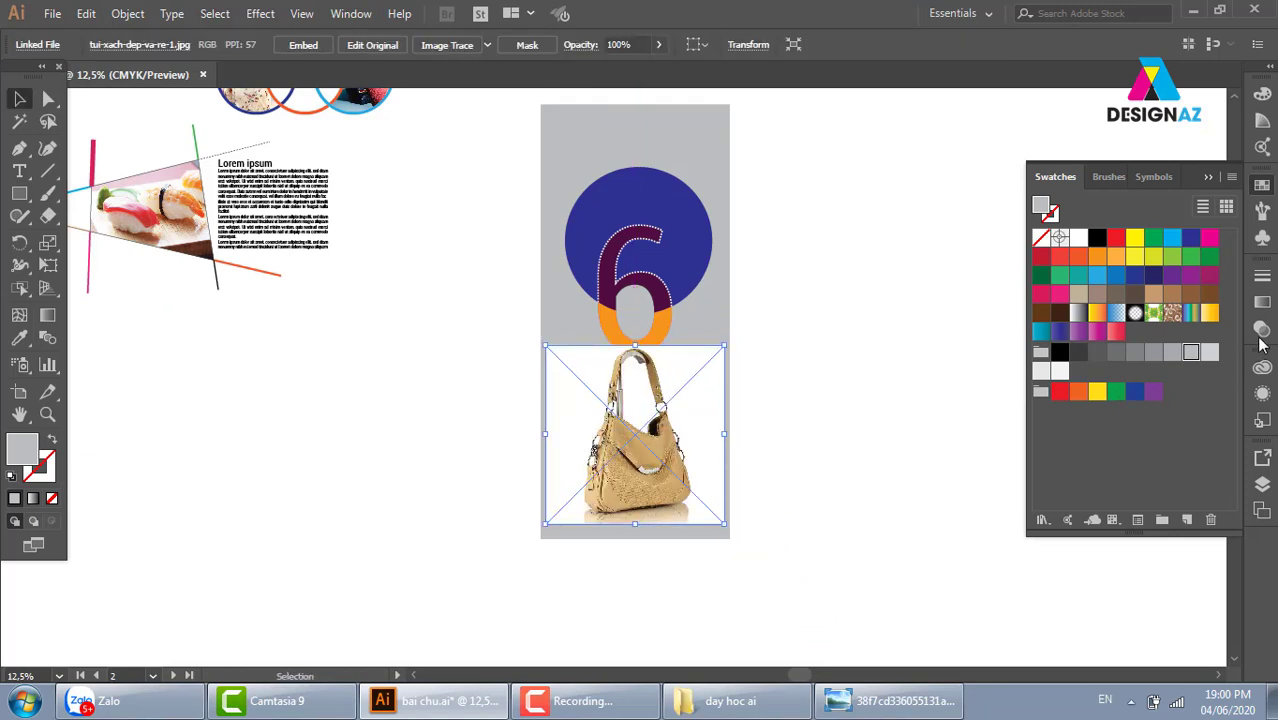
pyautogui.click(1262, 328)
pyautogui.click(1102, 296)
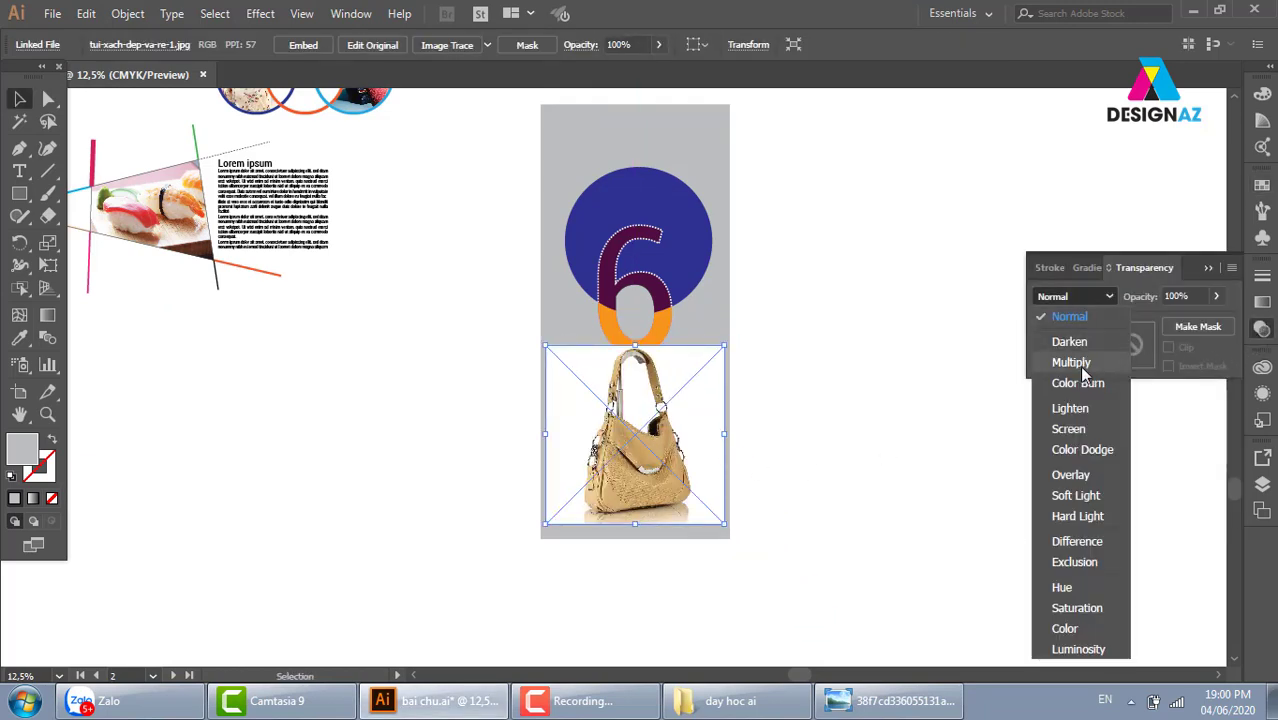
pyautogui.click(1071, 362)
pyautogui.click(855, 448)
# Raise the circle-and-6 group slightly, then zoom in on the poster artboard
pyautogui.scroll(-2, 855, 448)
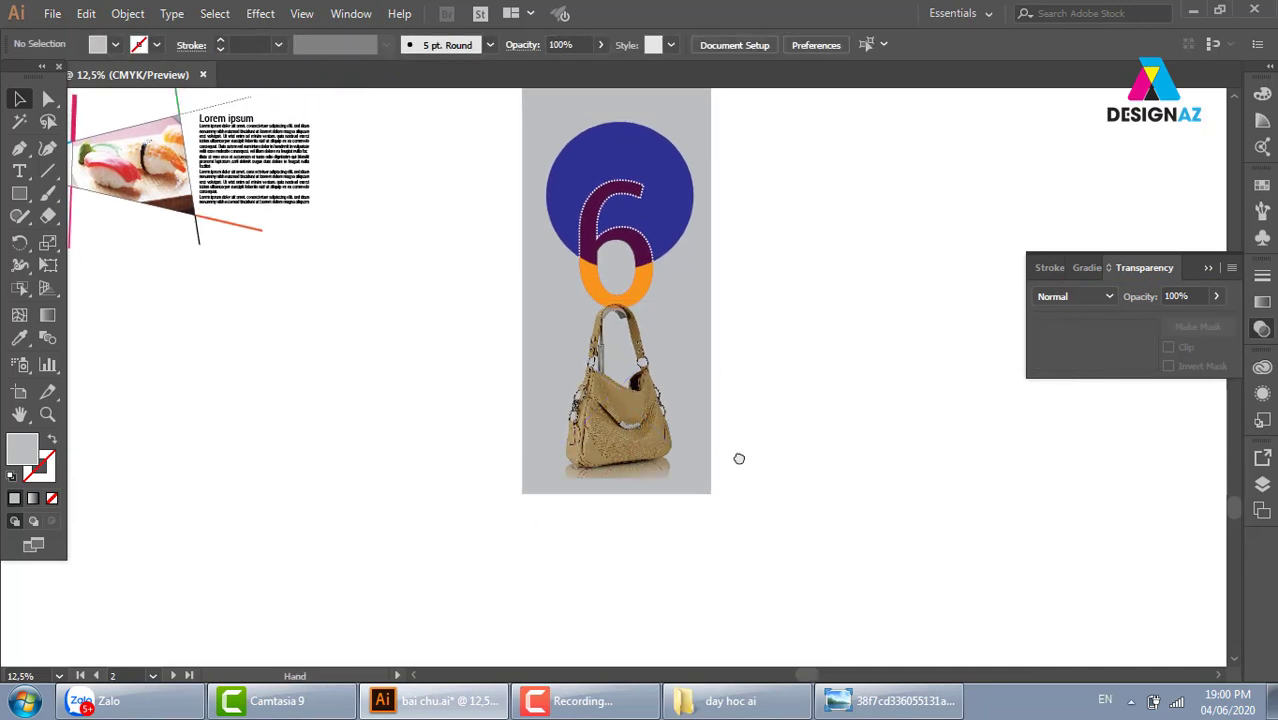
pyautogui.scroll(2, 739, 457)
pyautogui.click(660, 355)
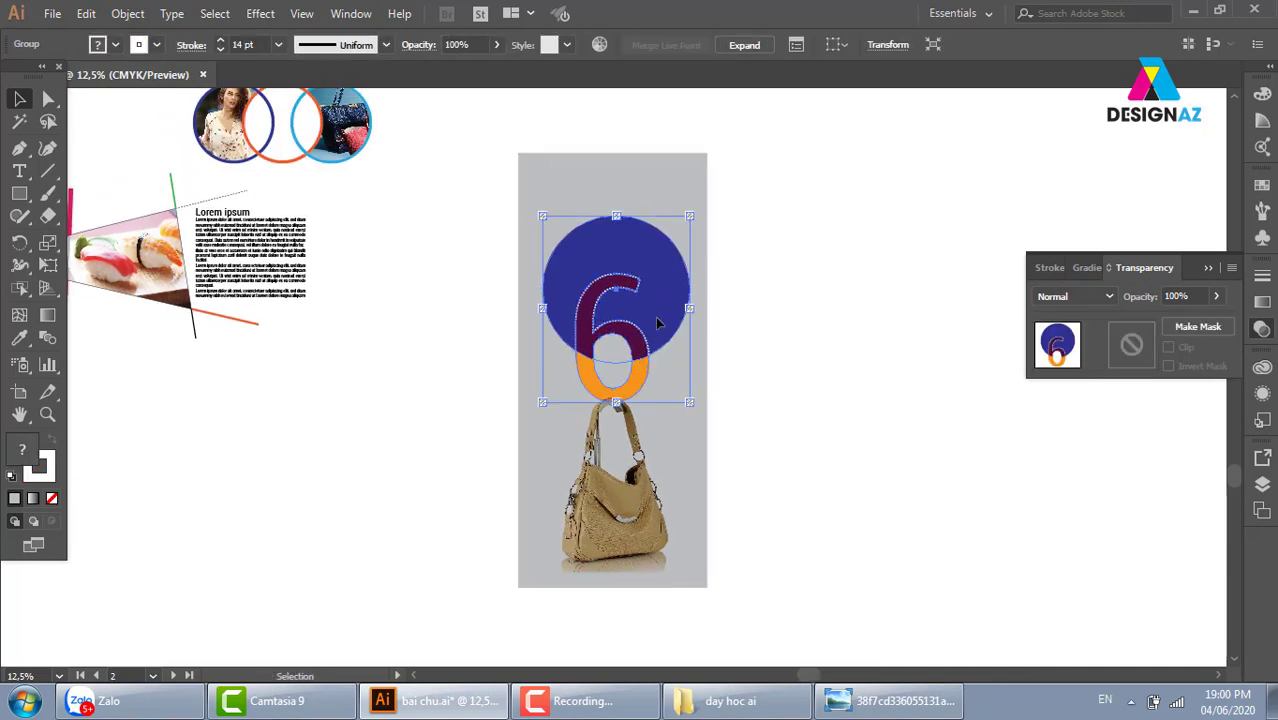
pyautogui.moveTo(638, 365); pyautogui.dragTo(656, 289)
pyautogui.click(797, 358)
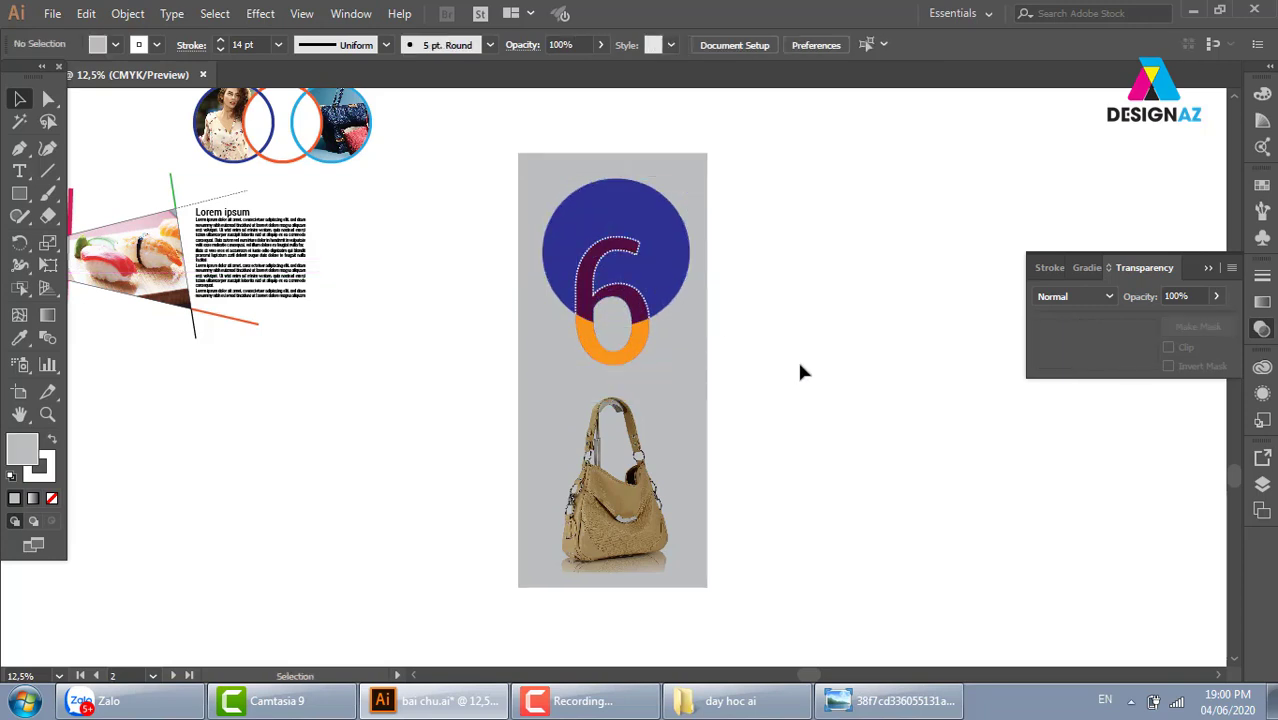
pyautogui.press('z')
pyautogui.moveTo(452, 112); pyautogui.dragTo(690, 582)
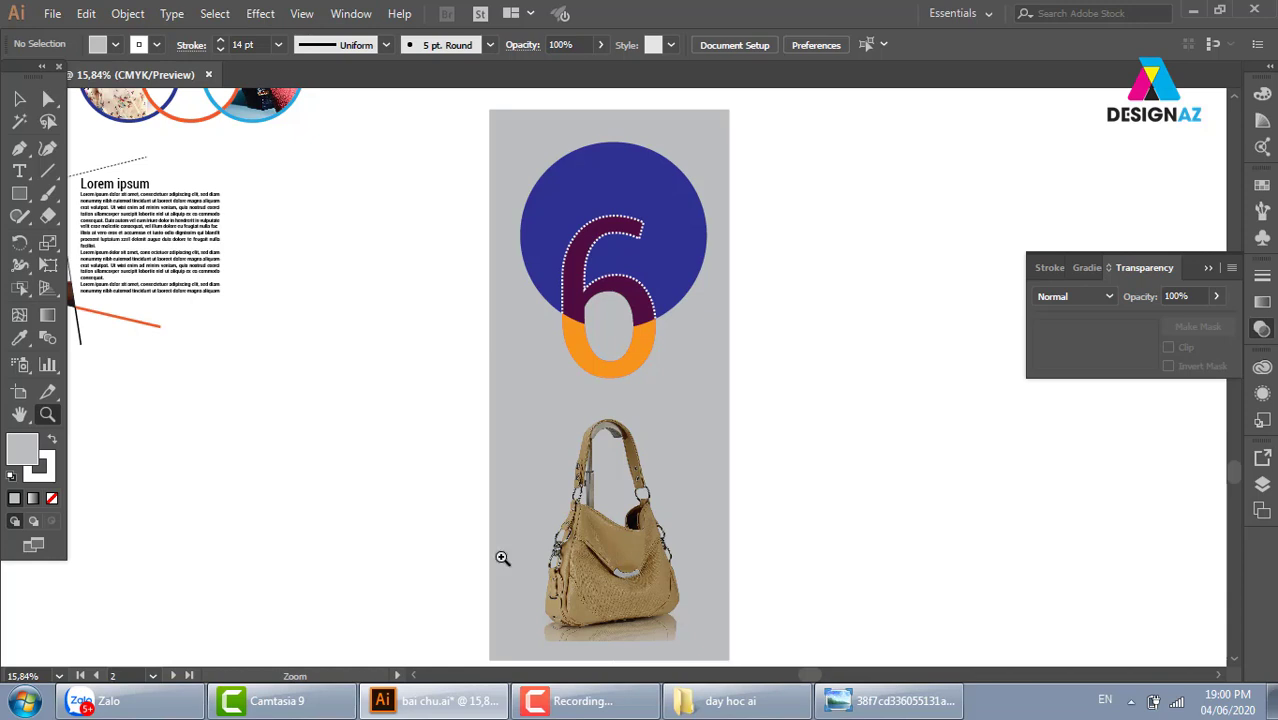
# Browse the Shape Builder, freehand and Rotate flyouts, ending at the Width tool group
pyautogui.click(47, 170)
pyautogui.moveTo(19, 288); pyautogui.dragTo(108, 318)
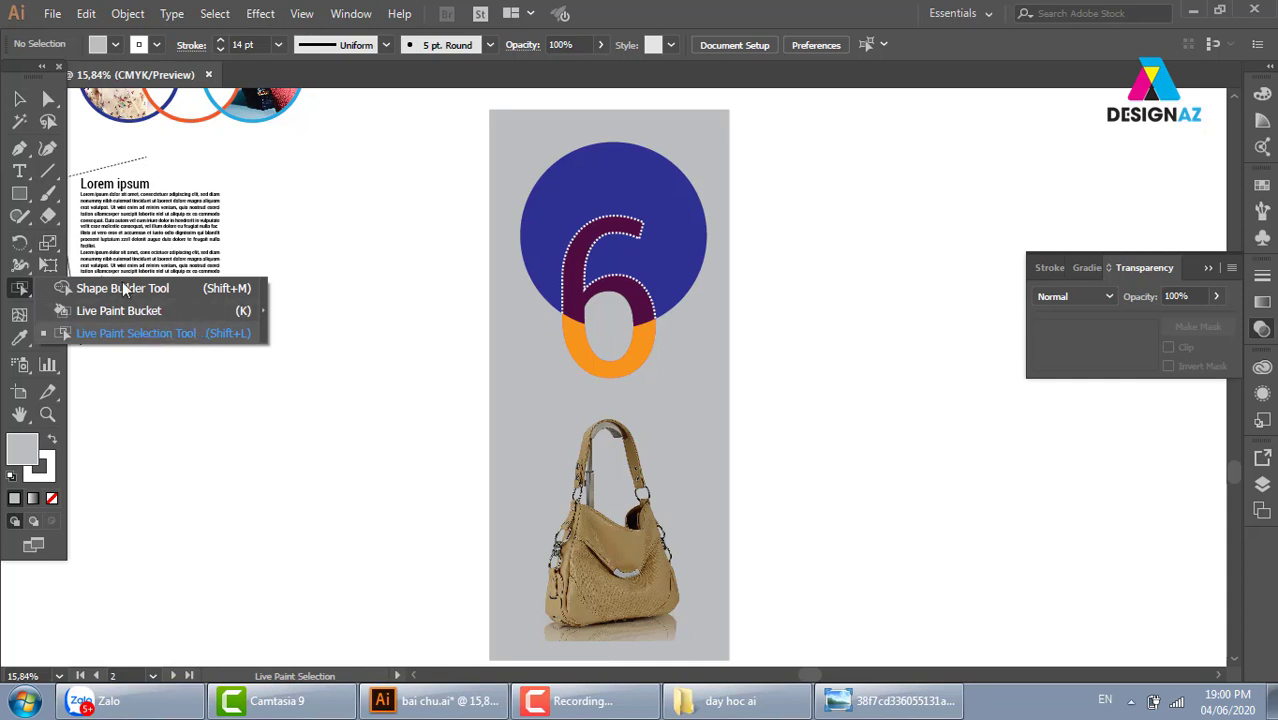
pyautogui.click(19, 98)
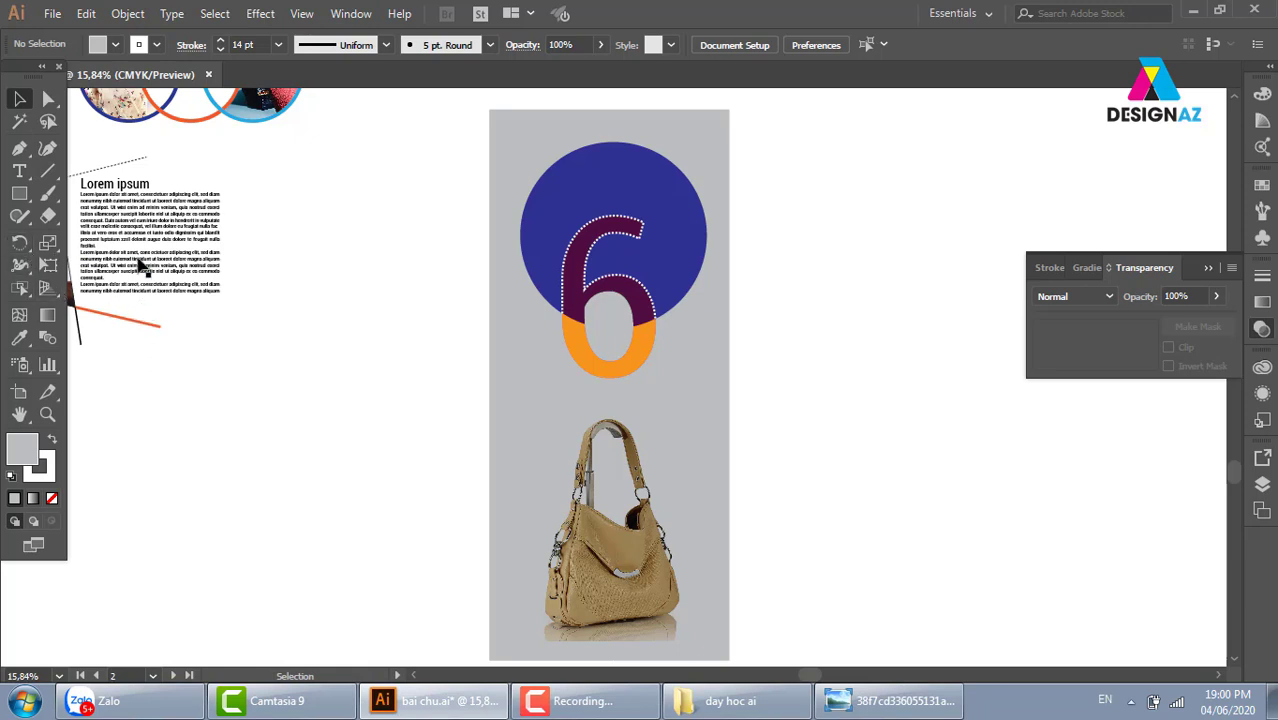
pyautogui.click(24, 220)
pyautogui.click(24, 220)
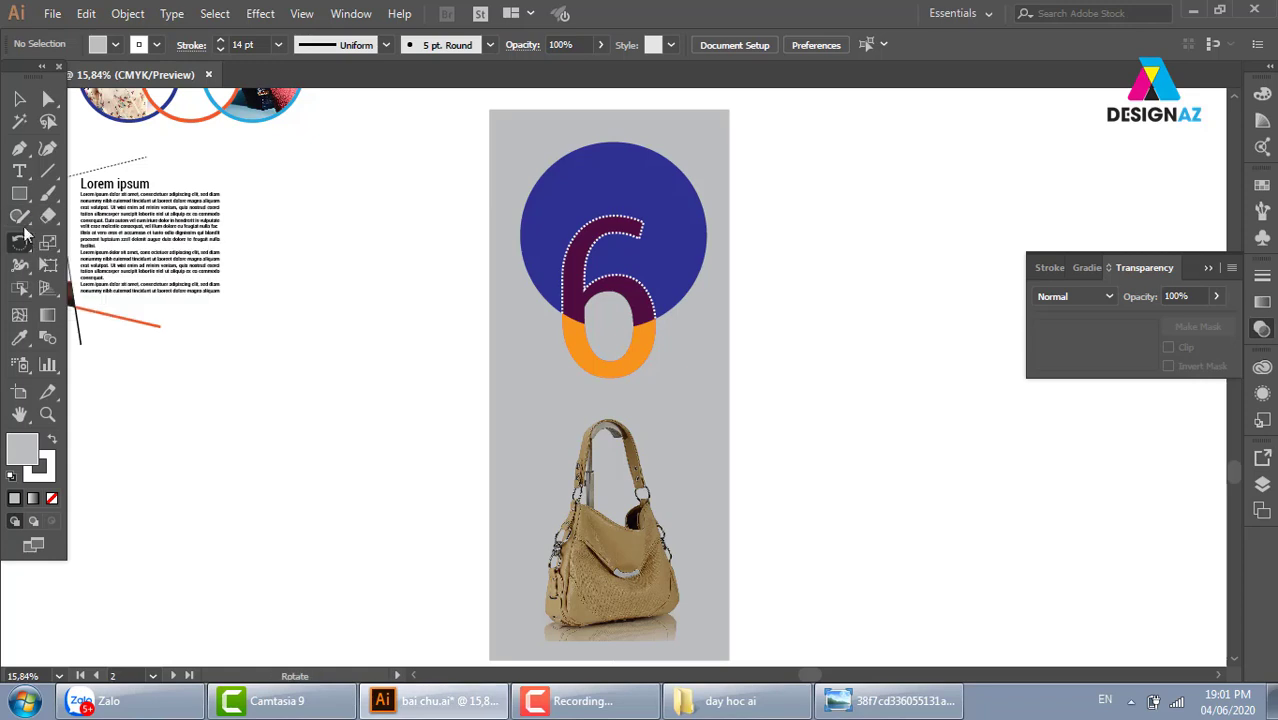
pyautogui.click(25, 226)
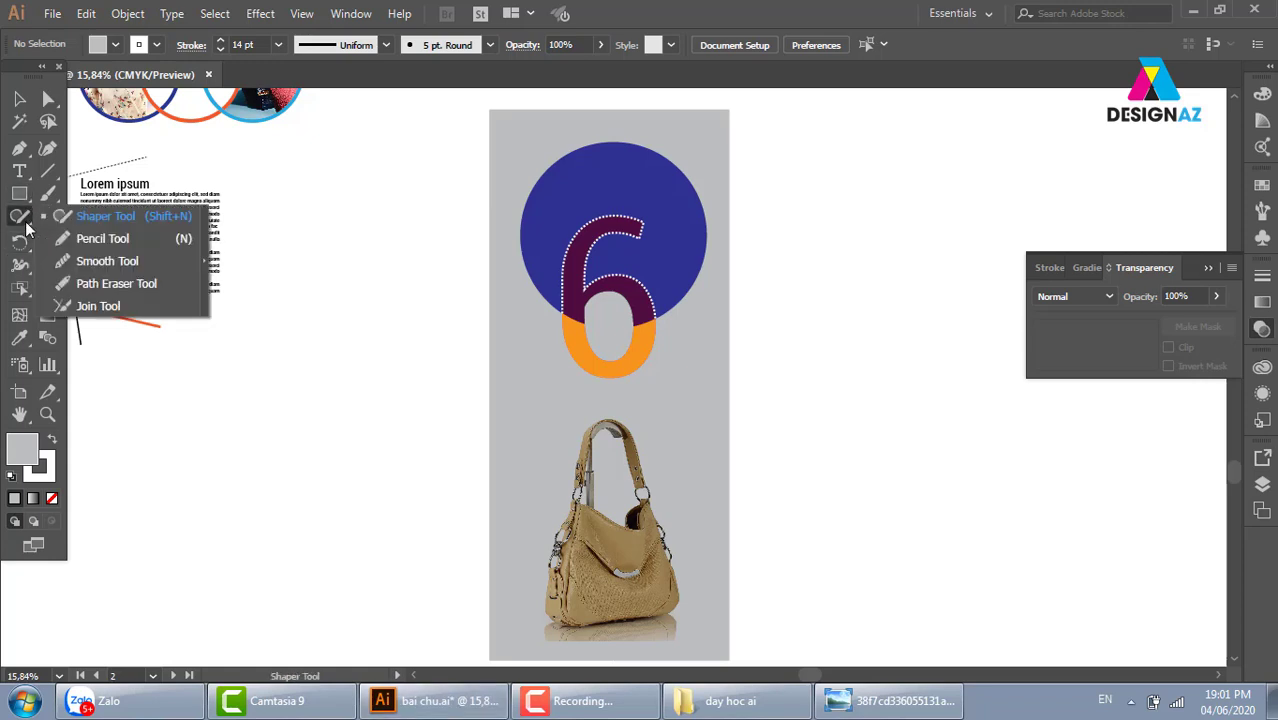
pyautogui.click(21, 242)
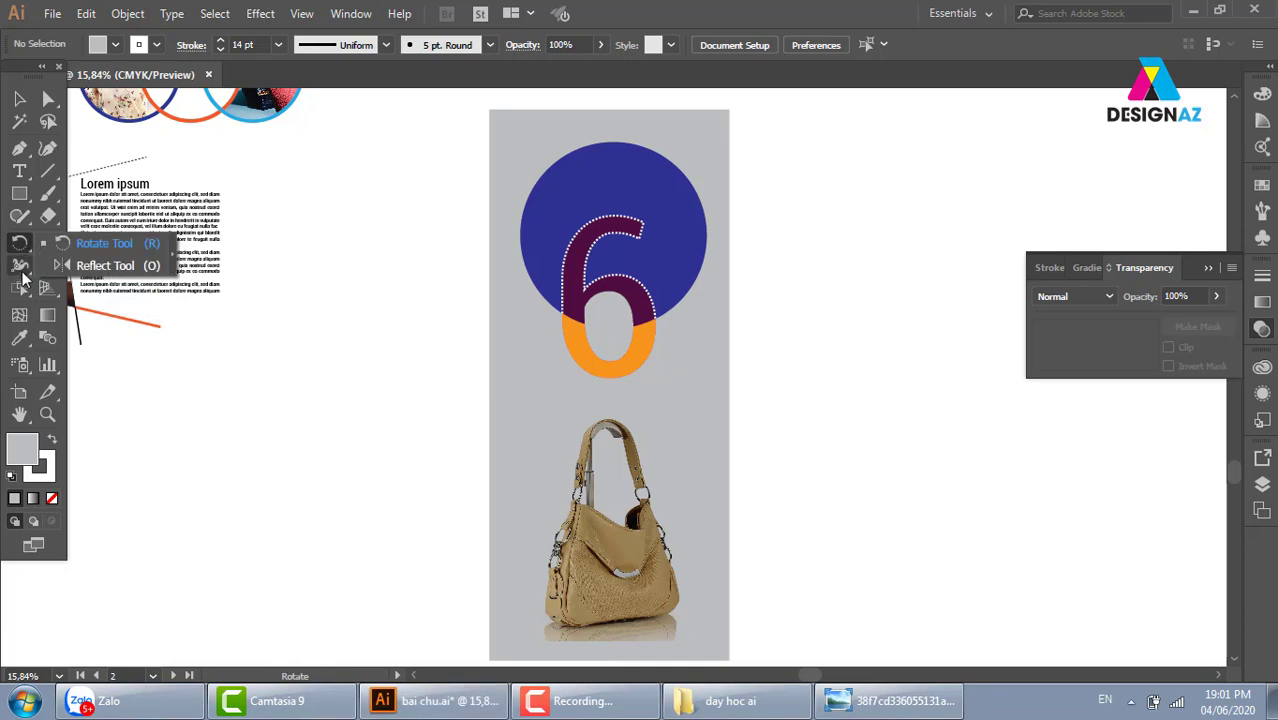
pyautogui.click(23, 272)
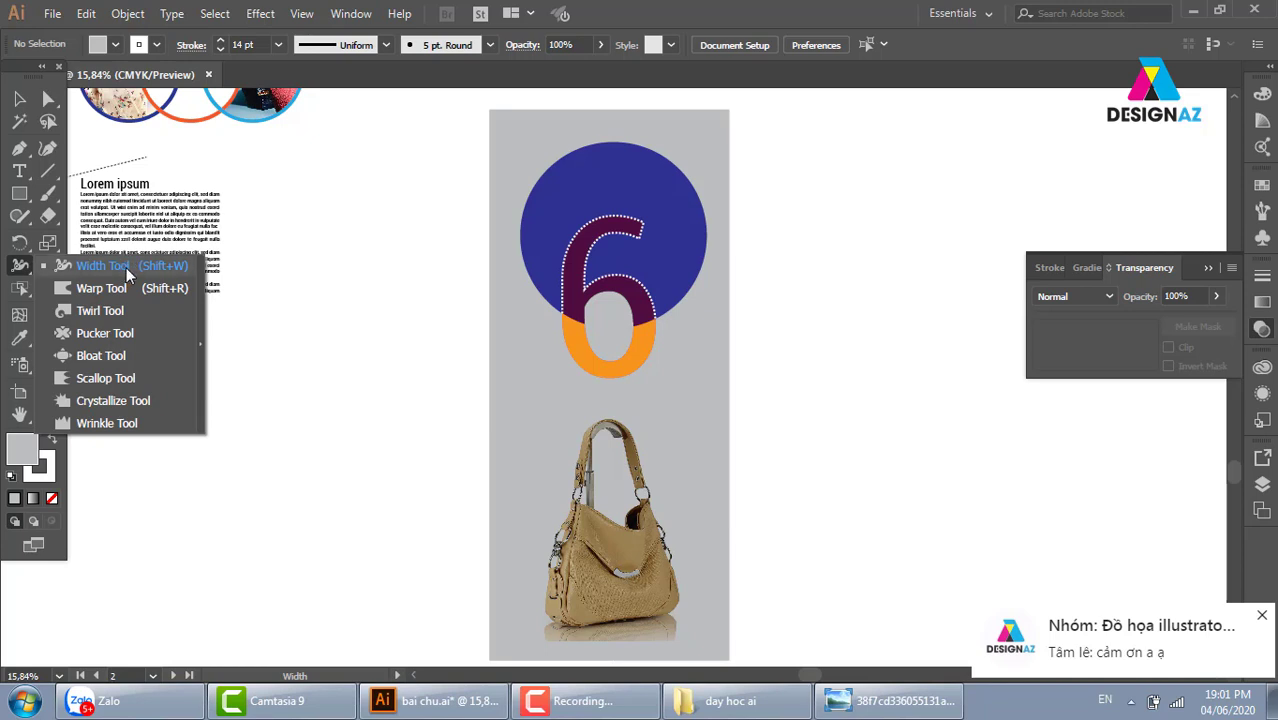
# Place a sample point text beside the poster and scale it up
pyautogui.press('t')
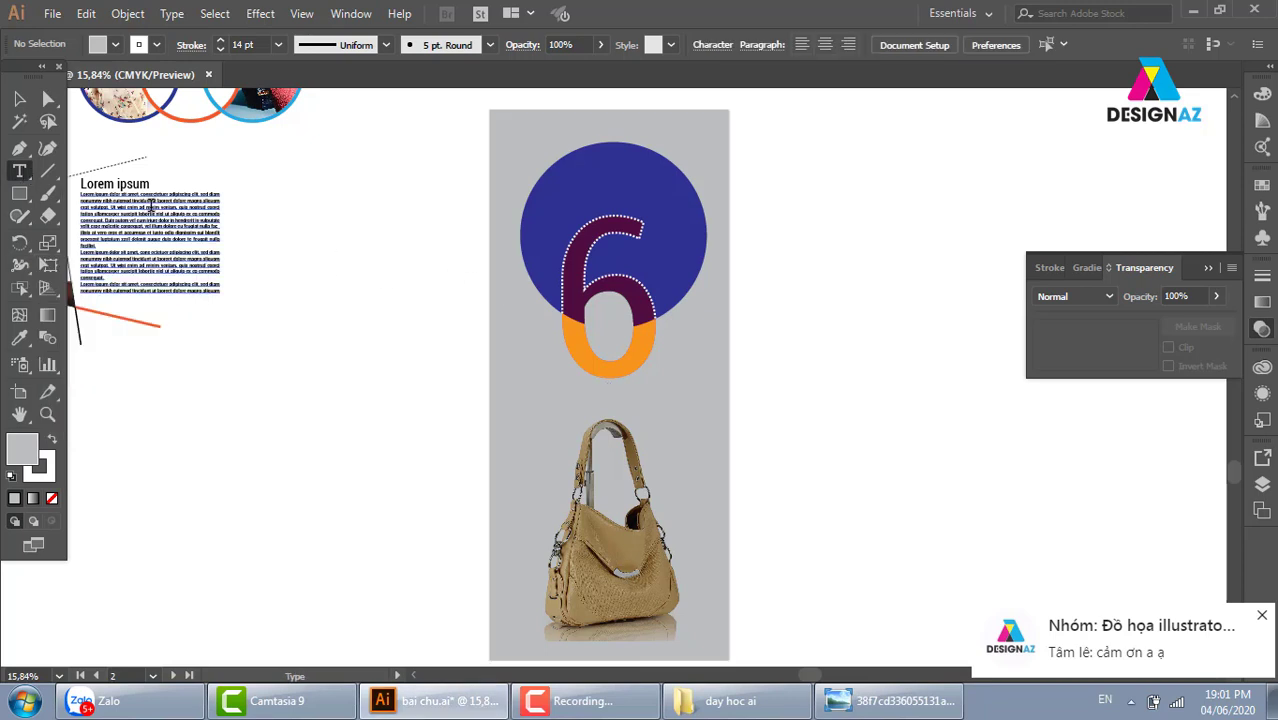
pyautogui.moveTo(863, 252); pyautogui.dragTo(567, 240)
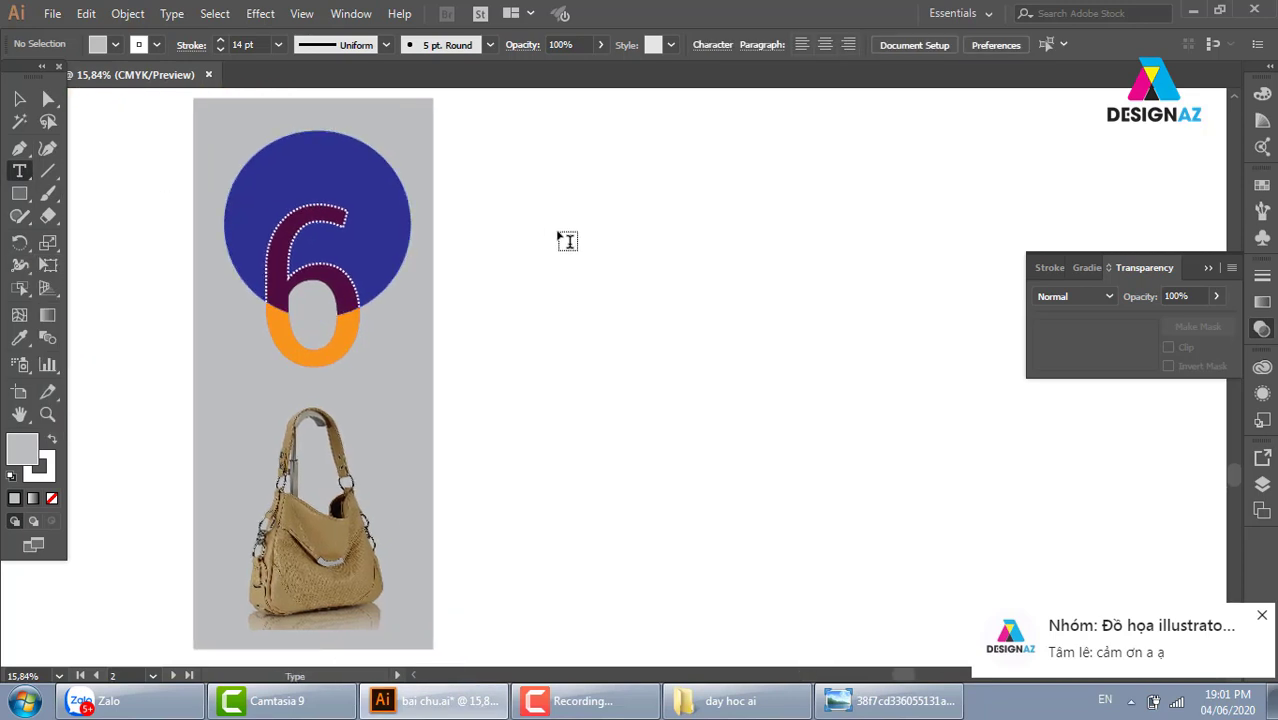
pyautogui.click(576, 236)
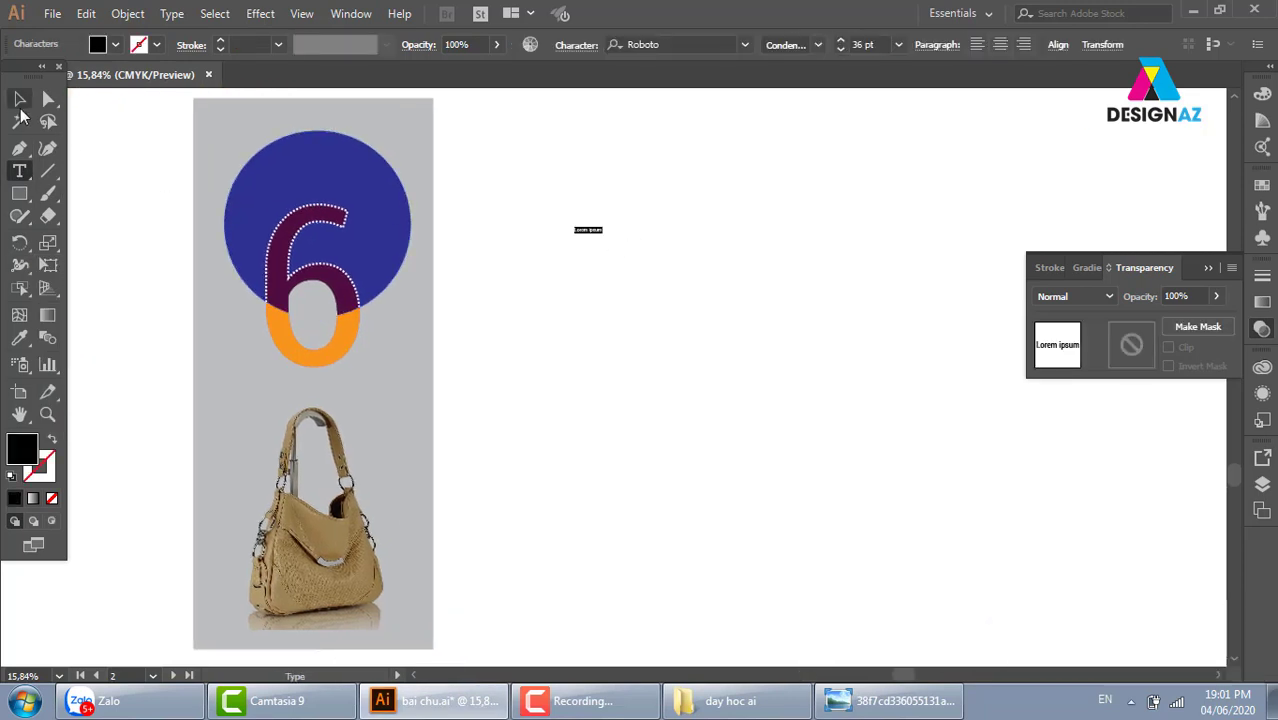
pyautogui.click(19, 99)
pyautogui.moveTo(604, 234); pyautogui.dragTo(847, 399)
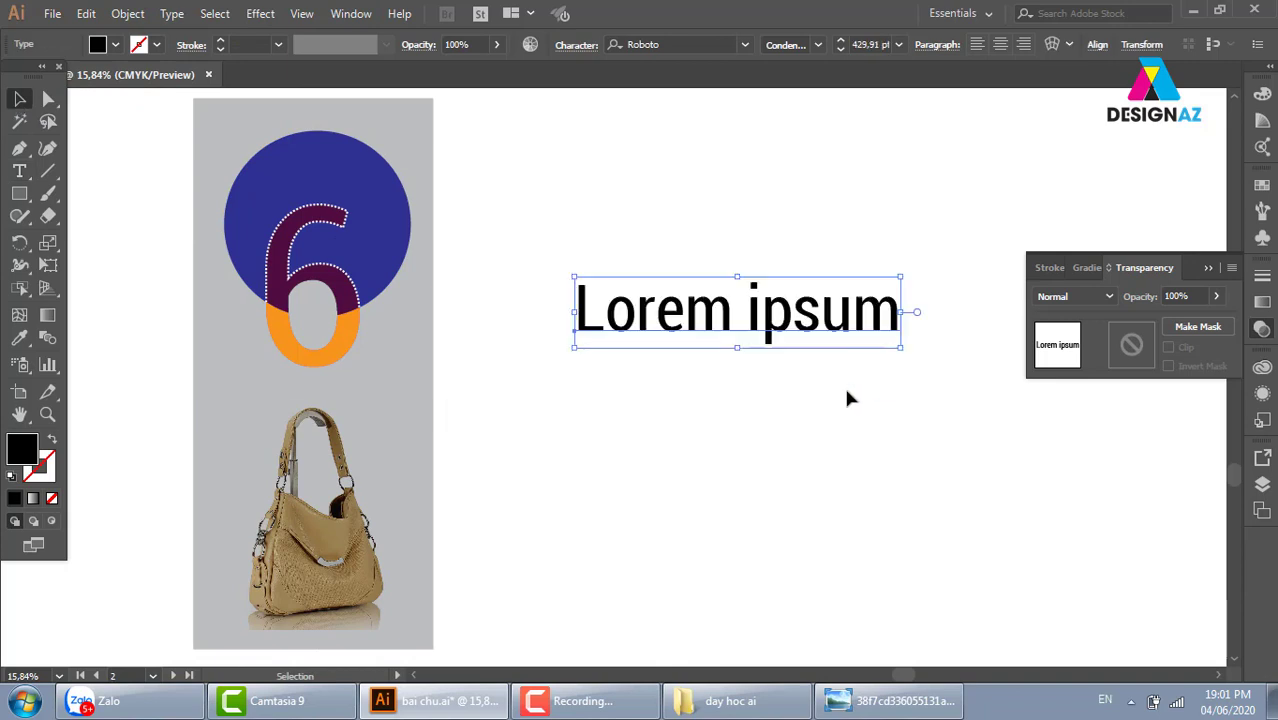
# Retype the text as 'Sale', enlarge it and convert it to outlines
pyautogui.doubleClick(738, 320)
pyautogui.moveTo(574, 312); pyautogui.dragTo(907, 335)
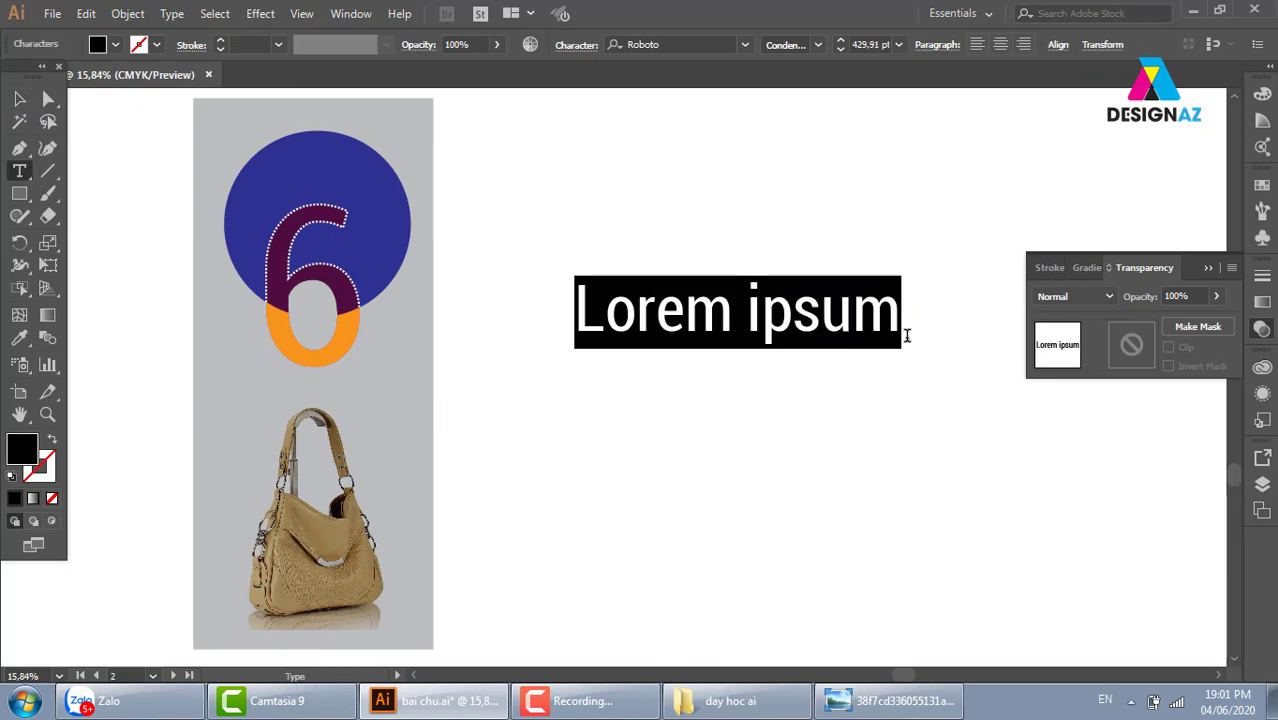
pyautogui.press('BackSpace')
pyautogui.write('Sa')
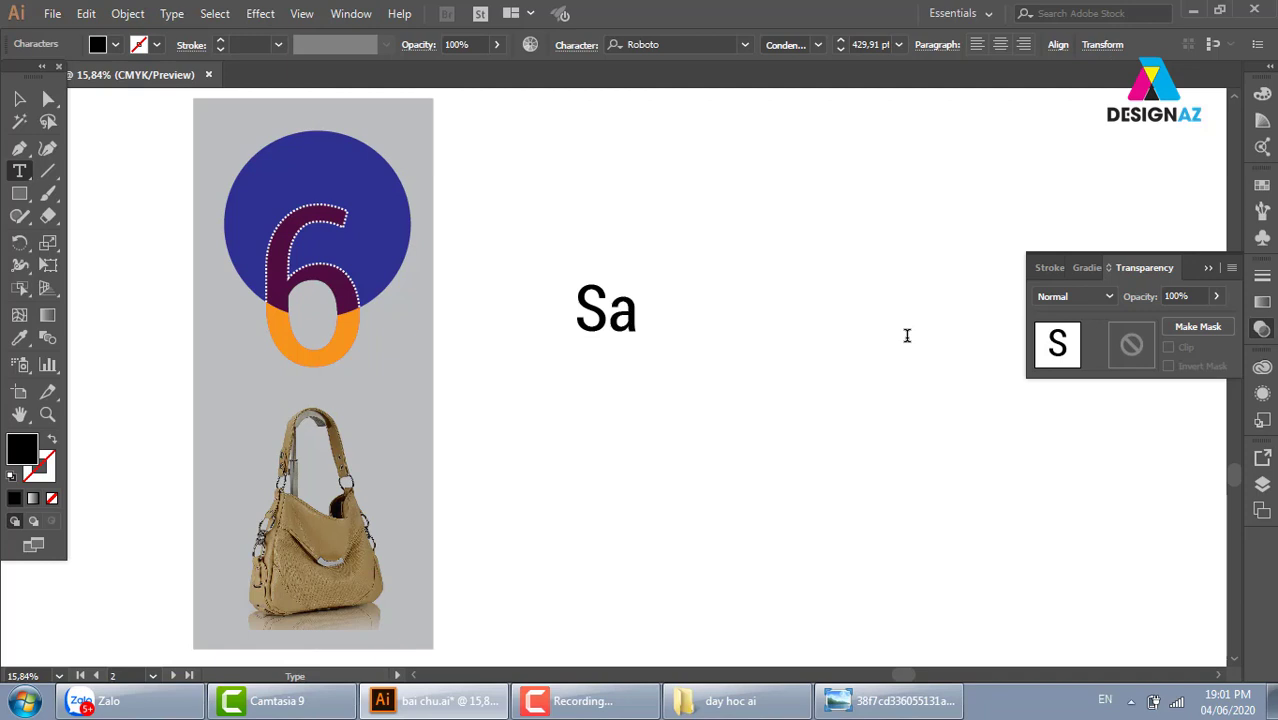
pyautogui.write('le')
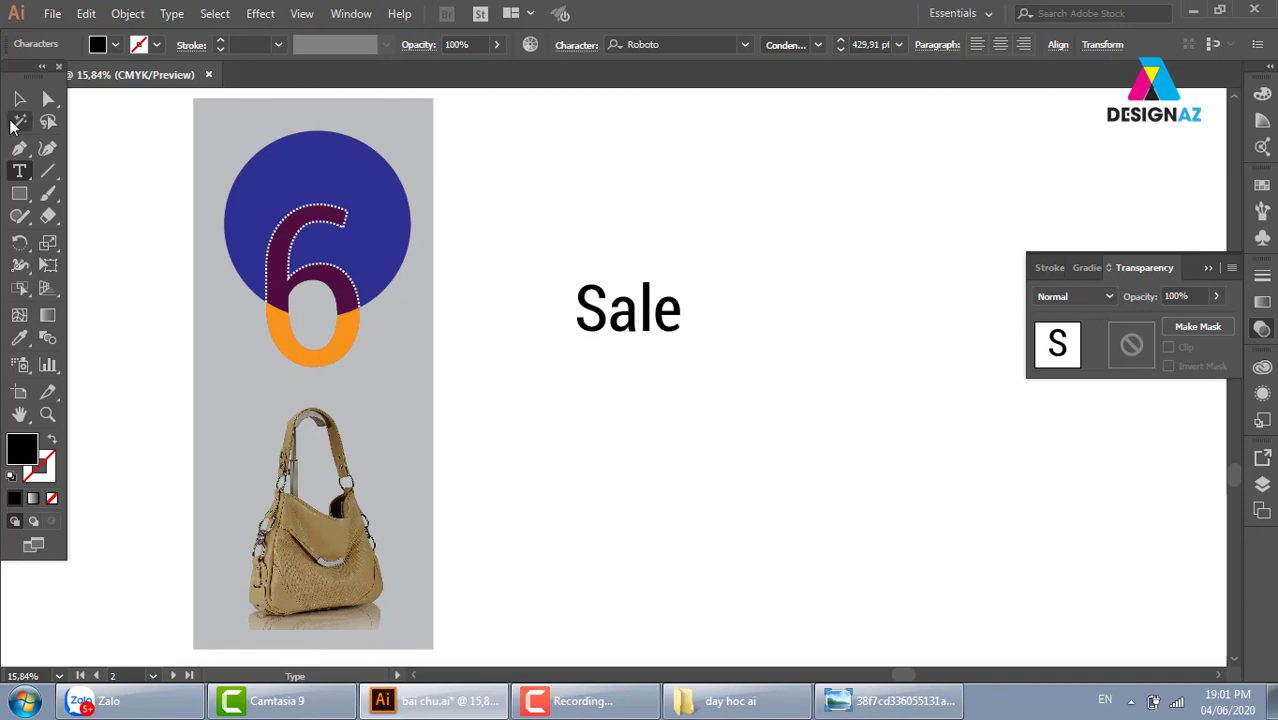
pyautogui.click(21, 104)
pyautogui.moveTo(684, 353)
pyautogui.mouseDown()
pyautogui.moveTo(830, 436)
pyautogui.moveTo(736, 408)
pyautogui.mouseUp()
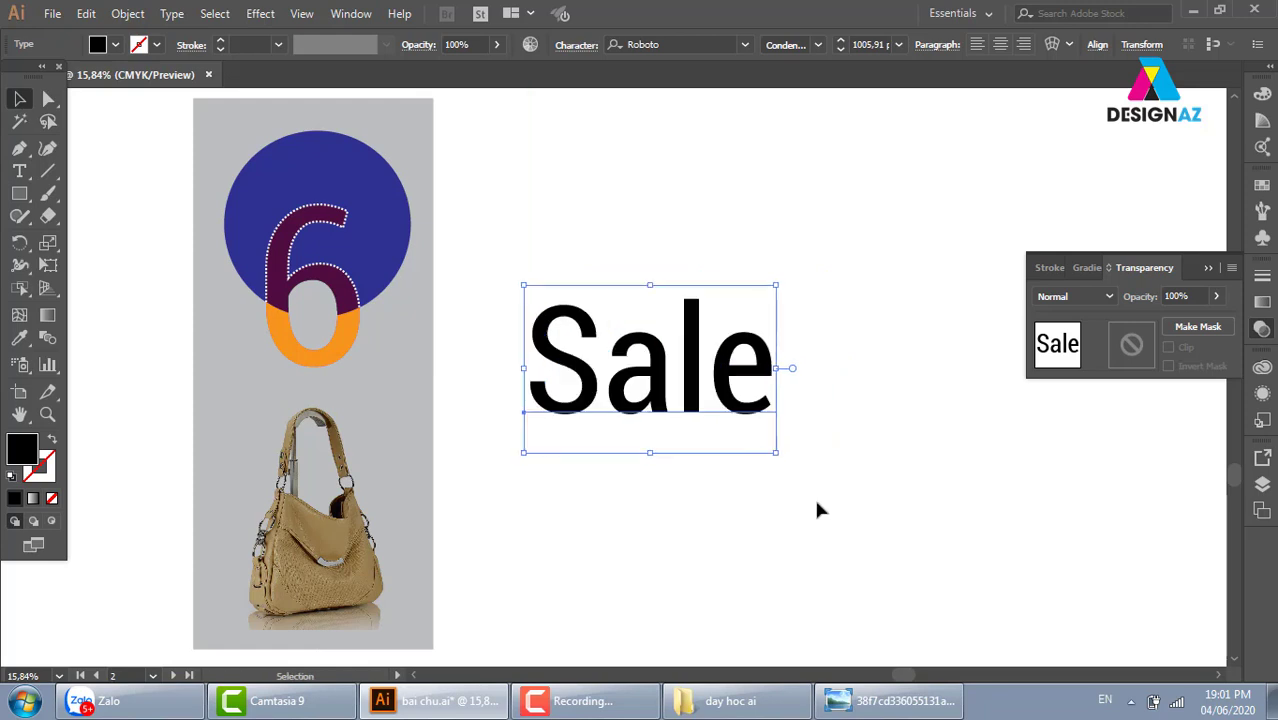
pyautogui.hotkey('ctrl', 'shift', 'o')
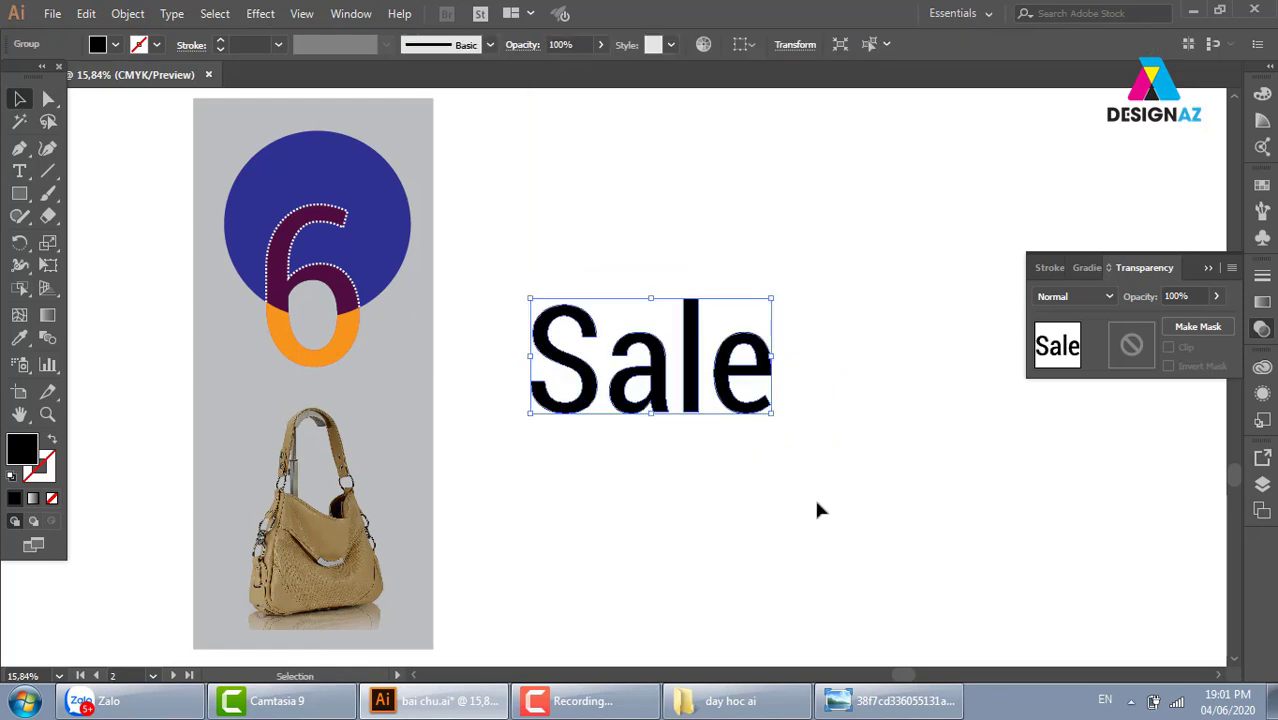
# Zoom in on the Sale letters and swap fill and stroke to leave outlines
pyautogui.press('z')
pyautogui.moveTo(503, 265); pyautogui.dragTo(840, 440)
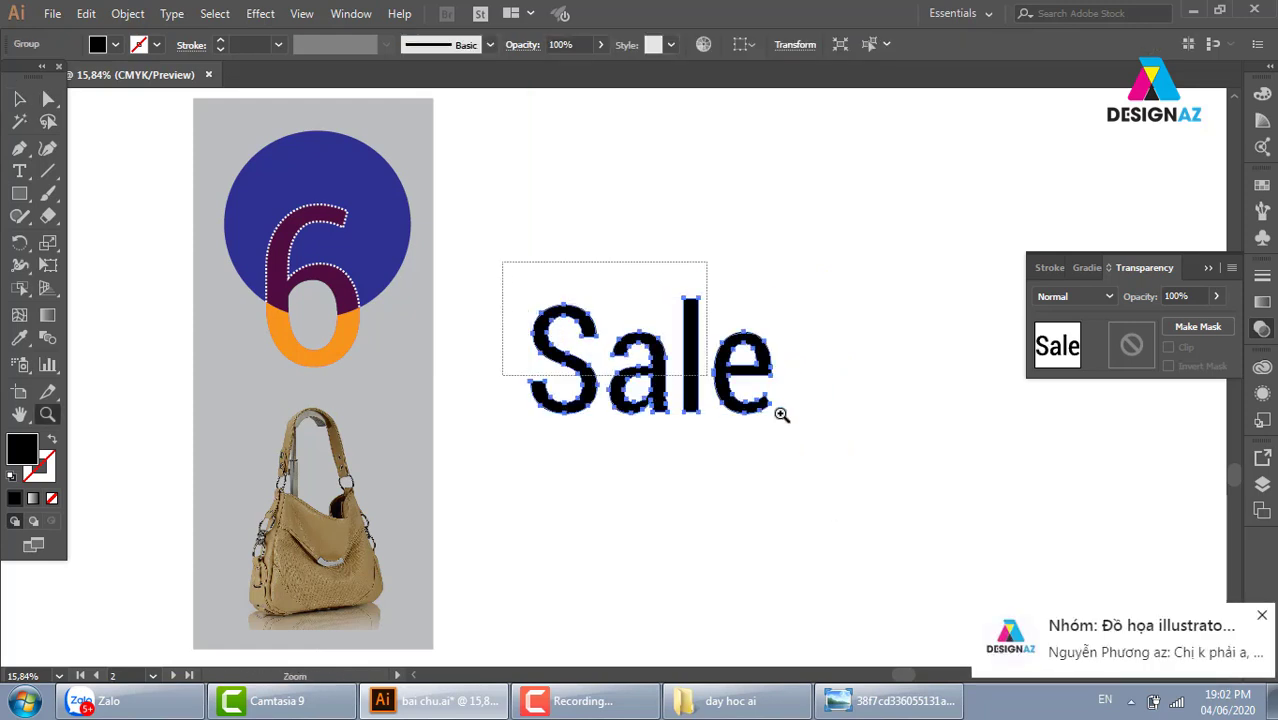
pyautogui.moveTo(812, 482)
pyautogui.mouseDown()
pyautogui.moveTo(825, 366)
pyautogui.moveTo(856, 371)
pyautogui.mouseUp()
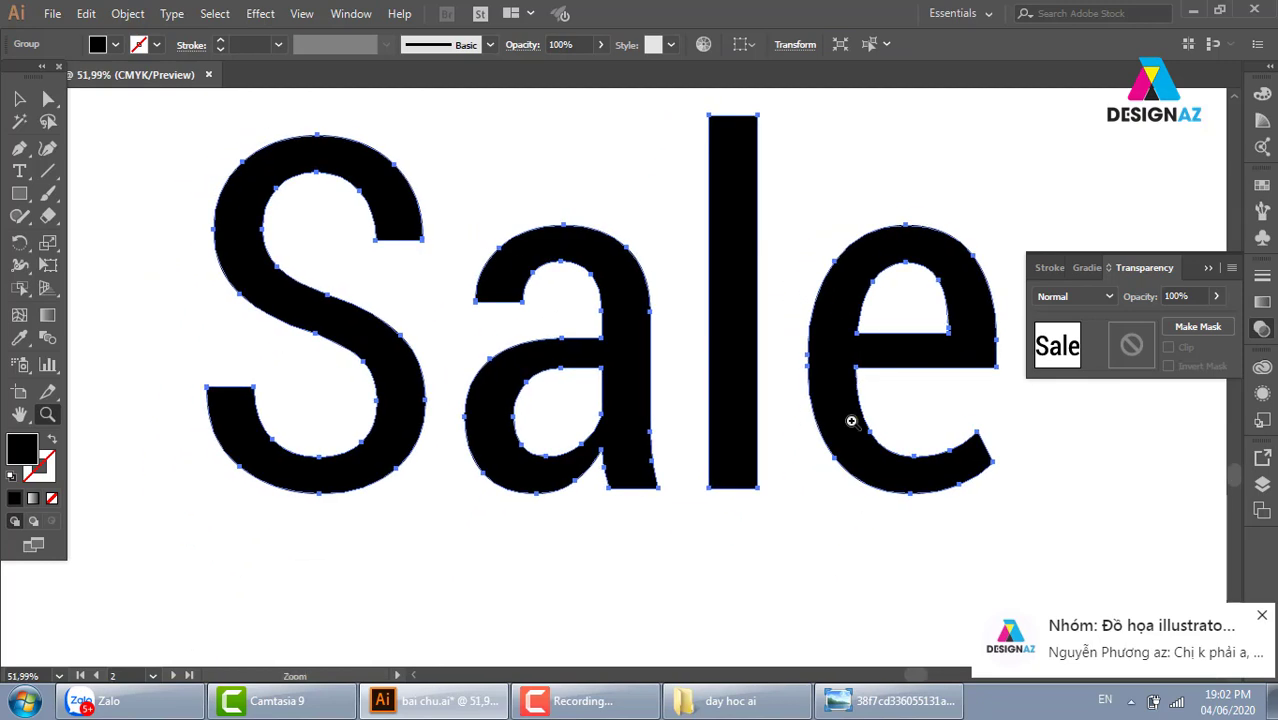
pyautogui.hotkey('shift', 'x')
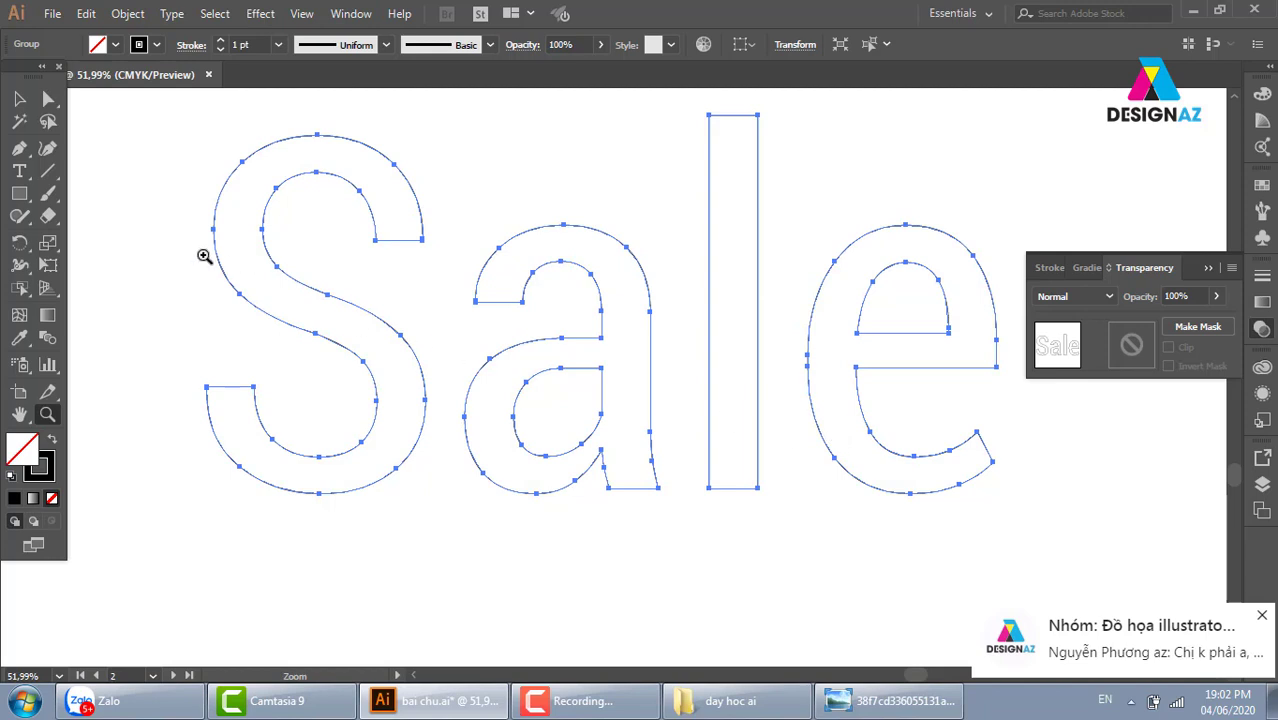
pyautogui.click(19, 98)
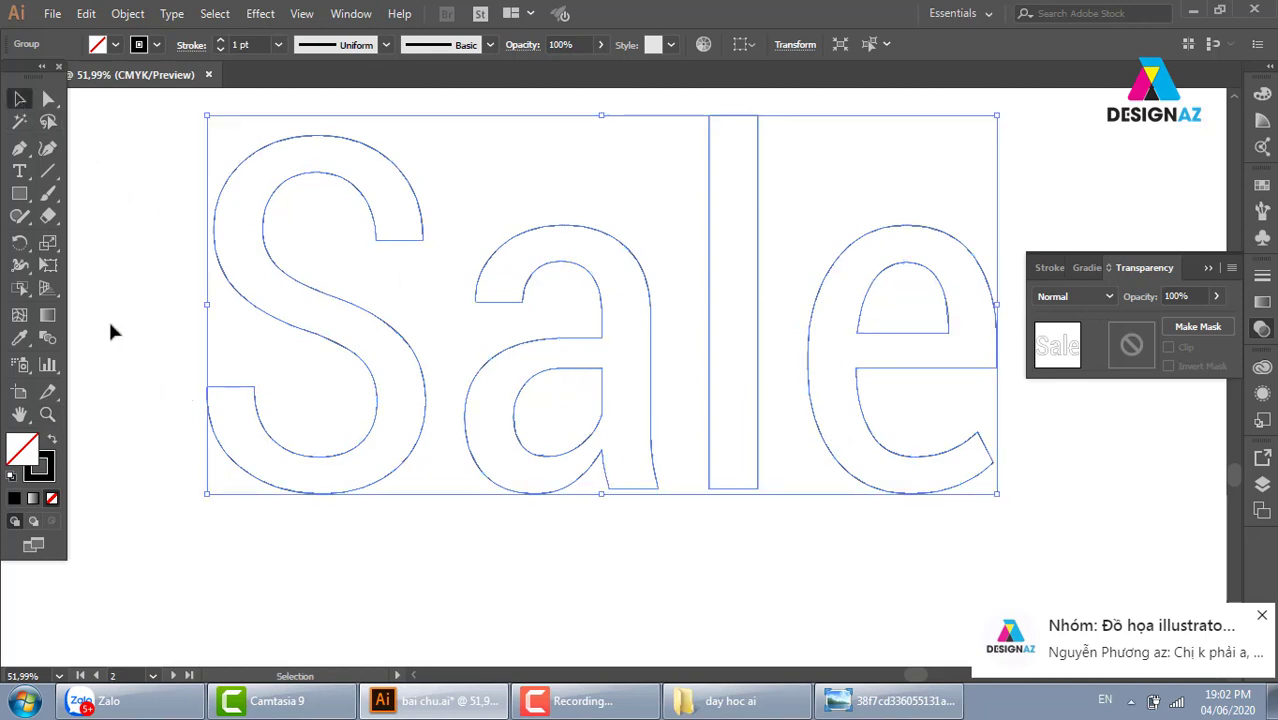
# Use the Width tool to thicken and taper the strokes of S, a, l and e
pyautogui.click(19, 265)
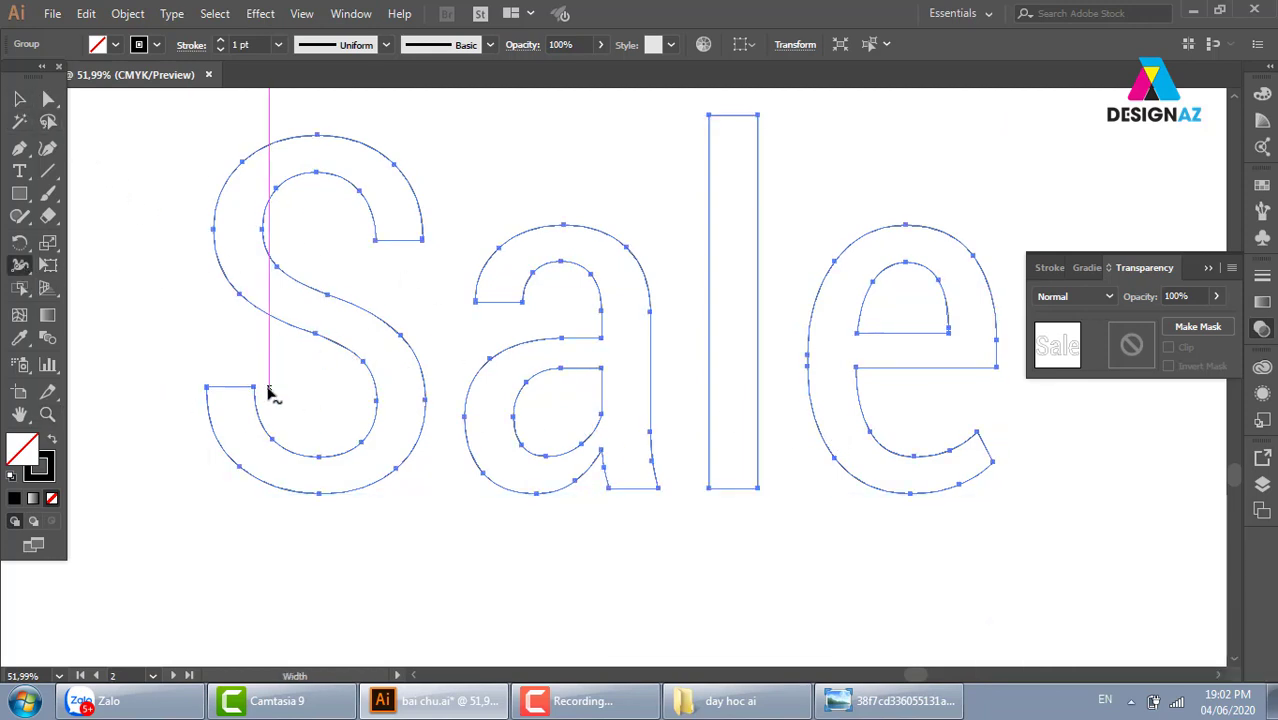
pyautogui.moveTo(256, 390); pyautogui.dragTo(337, 476)
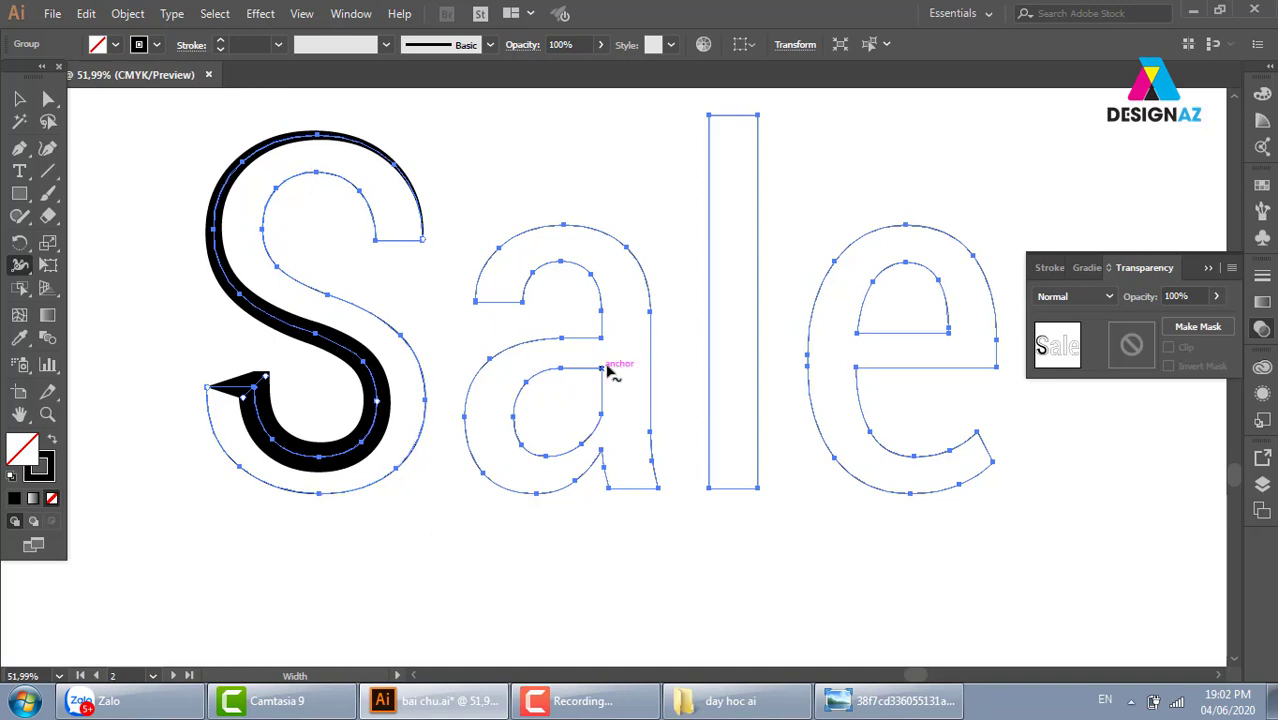
pyautogui.moveTo(603, 372); pyautogui.dragTo(625, 360)
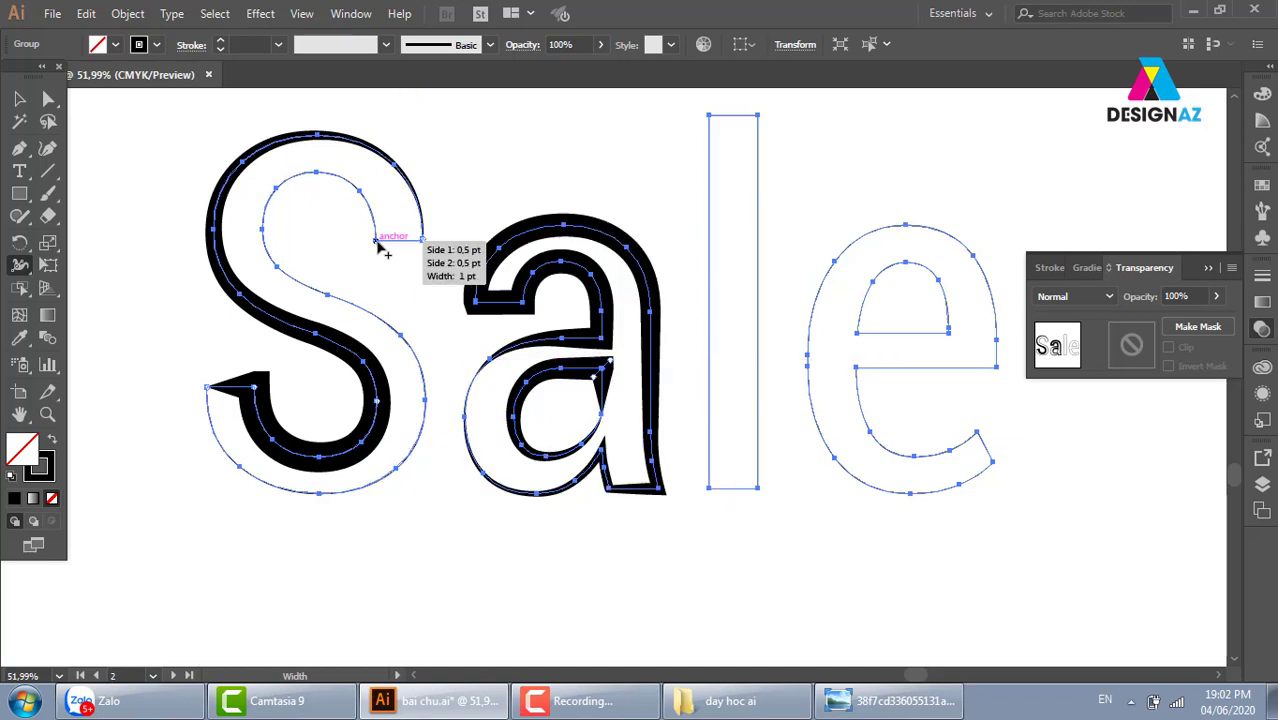
pyautogui.moveTo(382, 250); pyautogui.dragTo(380, 262)
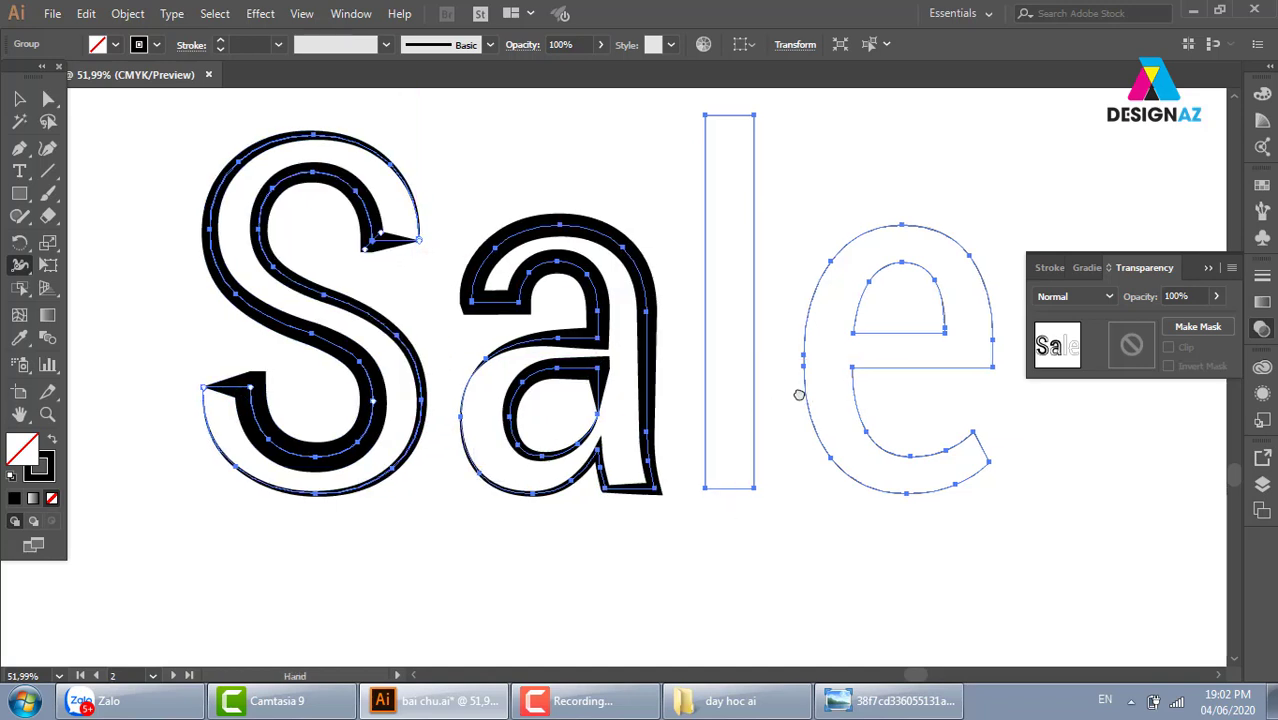
pyautogui.moveTo(849, 390); pyautogui.dragTo(679, 386)
pyautogui.moveTo(540, 114); pyautogui.dragTo(592, 116)
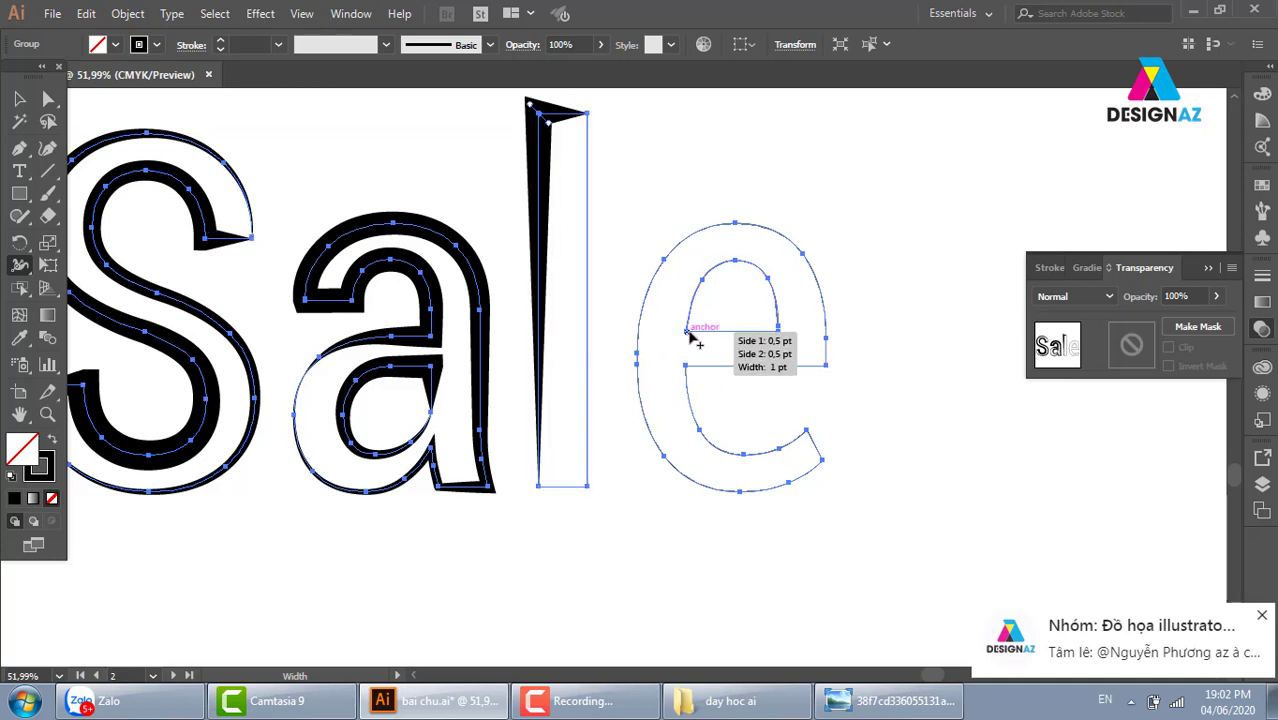
pyautogui.moveTo(686, 332); pyautogui.dragTo(678, 346)
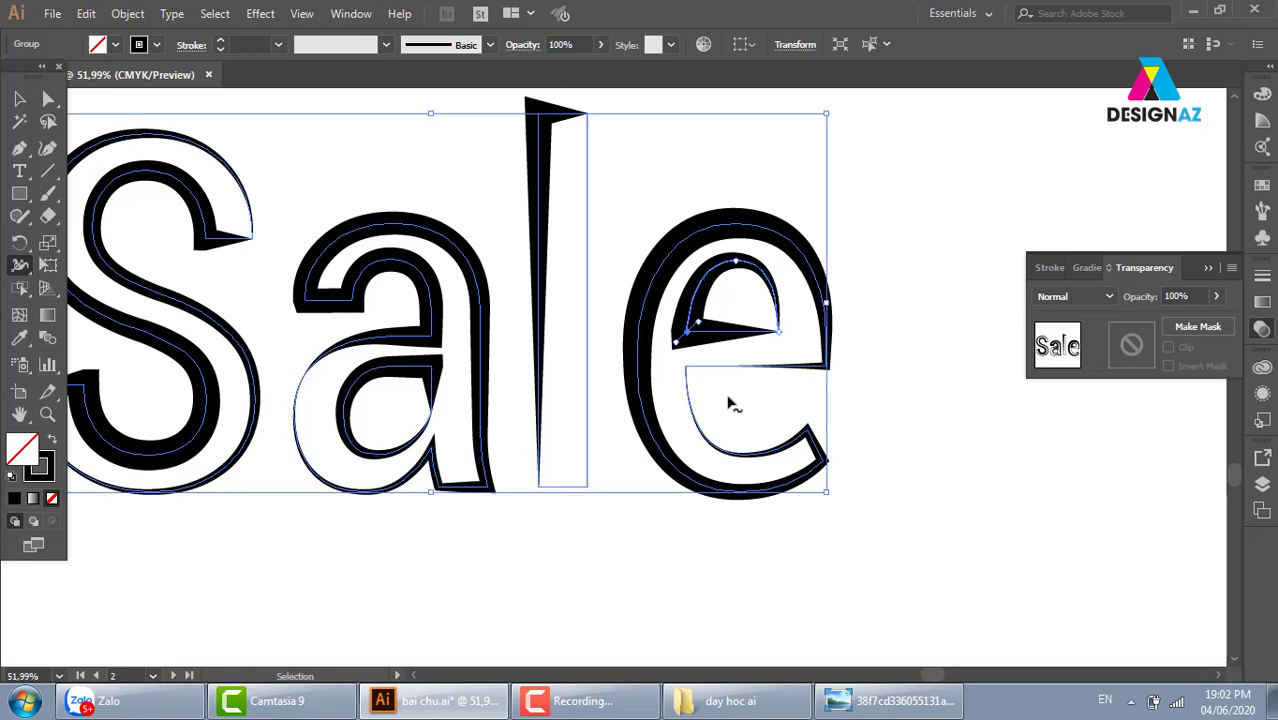
pyautogui.scroll(-3, 732, 402)
# Draw a spiral below the Sale letters and zoom in on it
pyautogui.moveTo(654, 291); pyautogui.dragTo(547, 151)
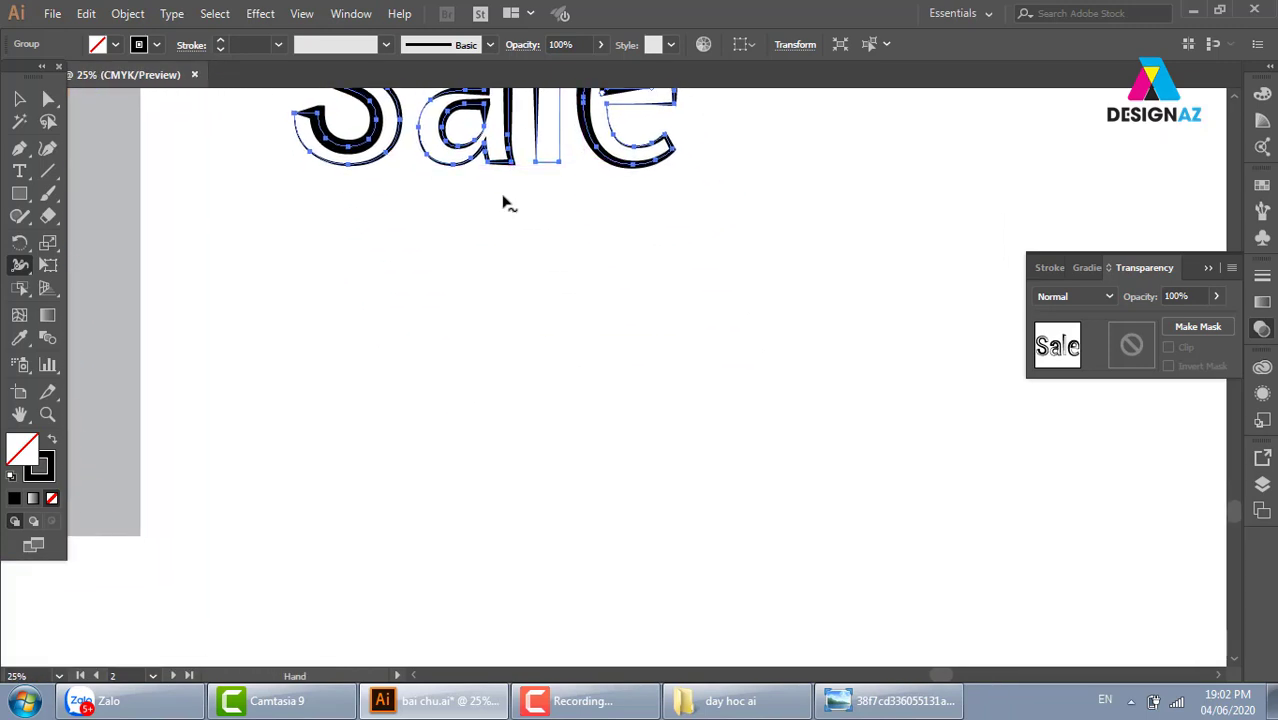
pyautogui.moveTo(57, 163)
pyautogui.mouseDown()
pyautogui.moveTo(115, 198)
pyautogui.moveTo(120, 216)
pyautogui.mouseUp()
pyautogui.moveTo(605, 400); pyautogui.dragTo(716, 343)
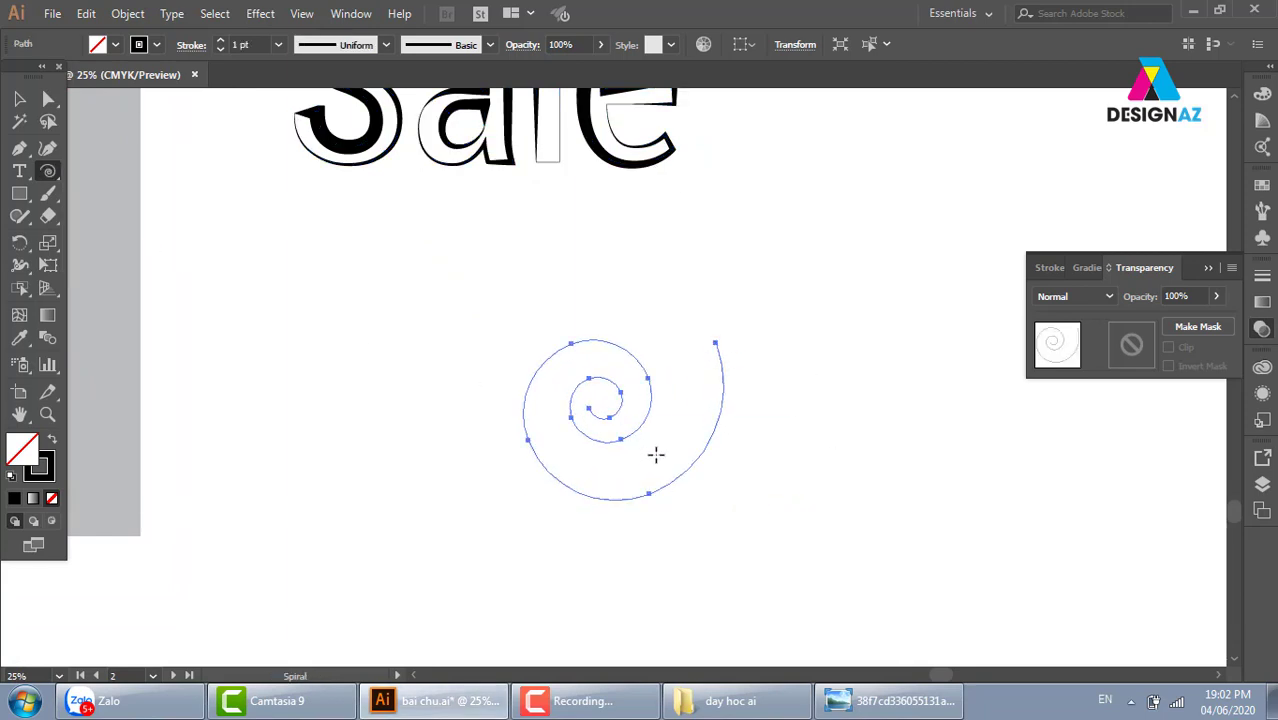
pyautogui.press('z')
pyautogui.moveTo(481, 292); pyautogui.dragTo(855, 517)
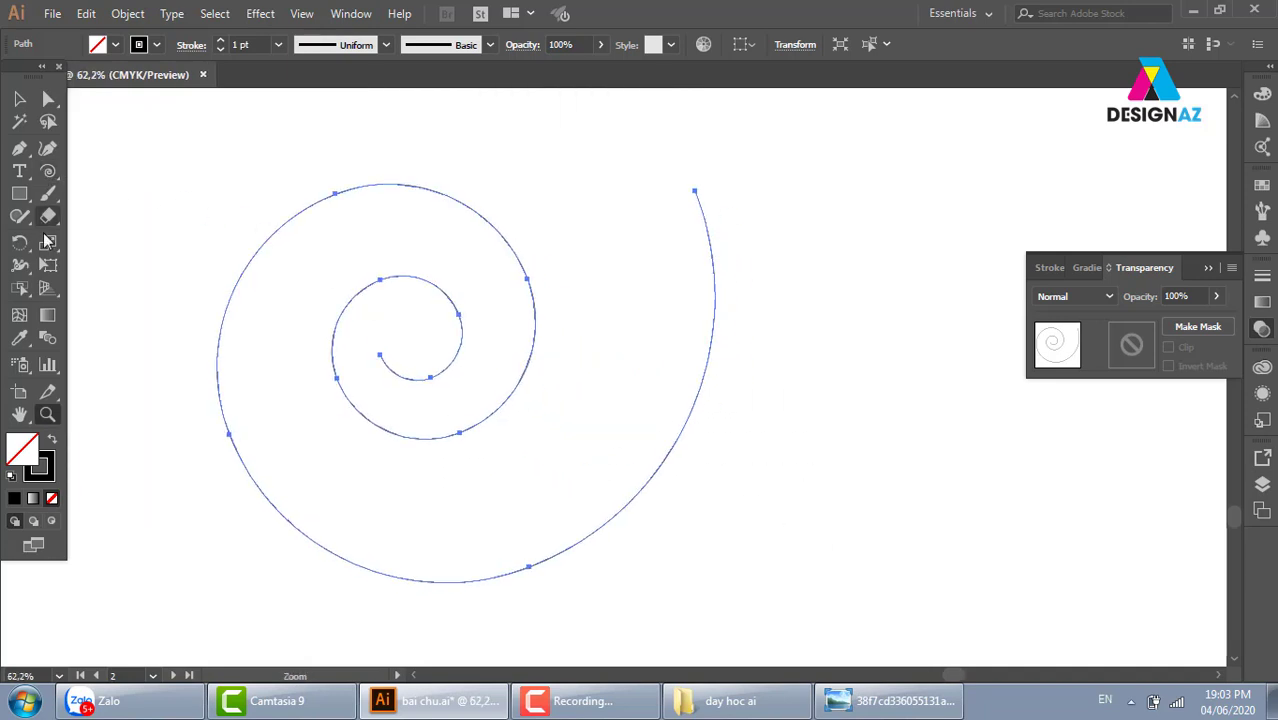
# Vary the spiral's stroke width: thick outer end, narrowed section, bulge near the lower curve
pyautogui.click(20, 265)
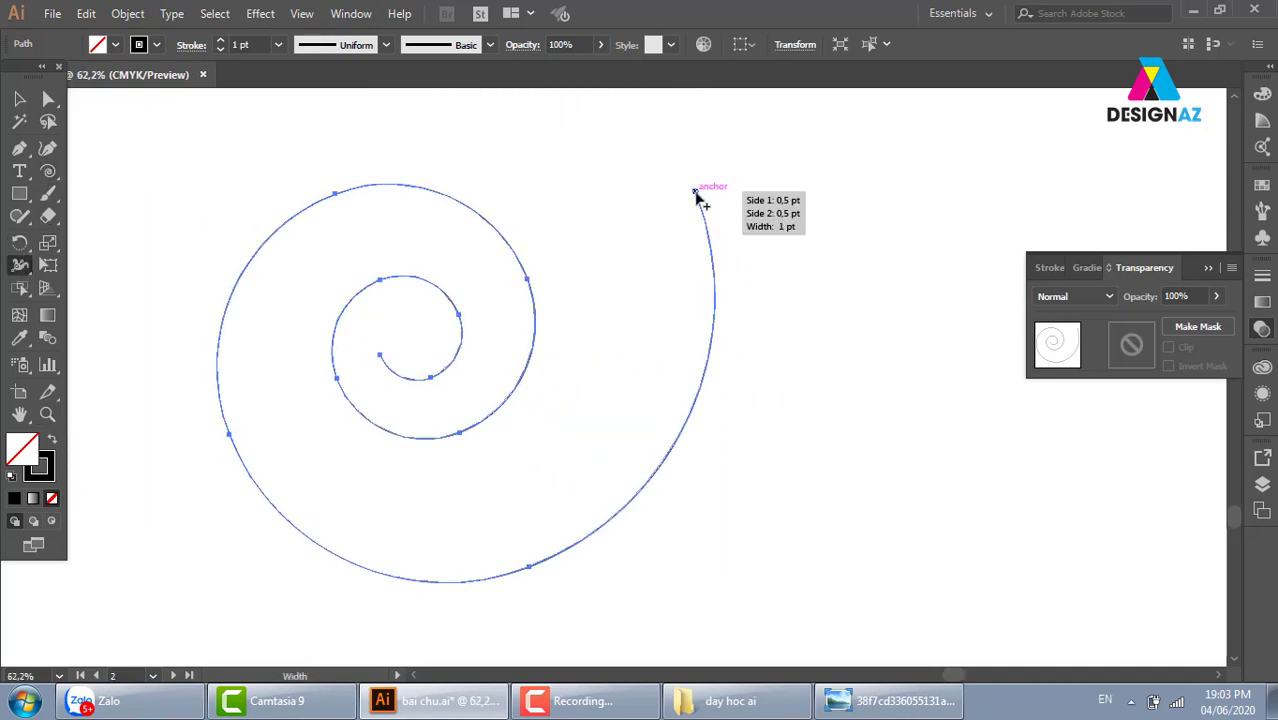
pyautogui.moveTo(695, 191); pyautogui.dragTo(730, 195)
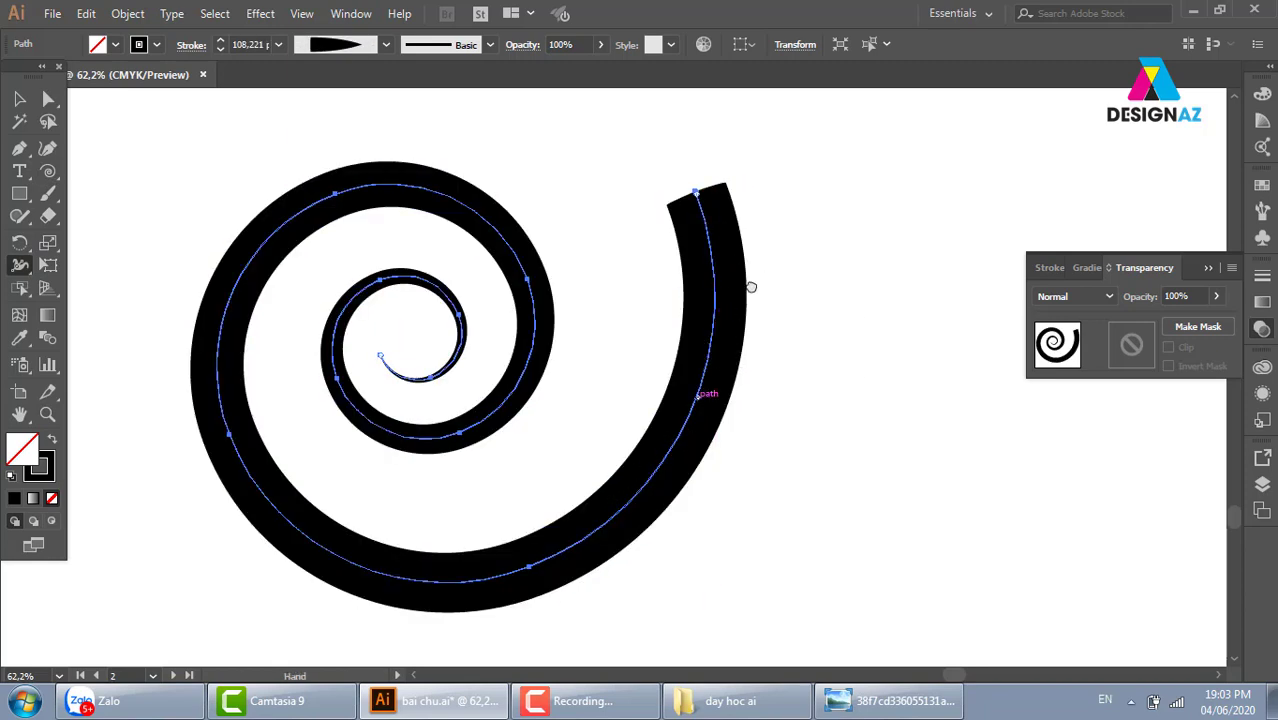
pyautogui.moveTo(747, 285); pyautogui.dragTo(702, 316)
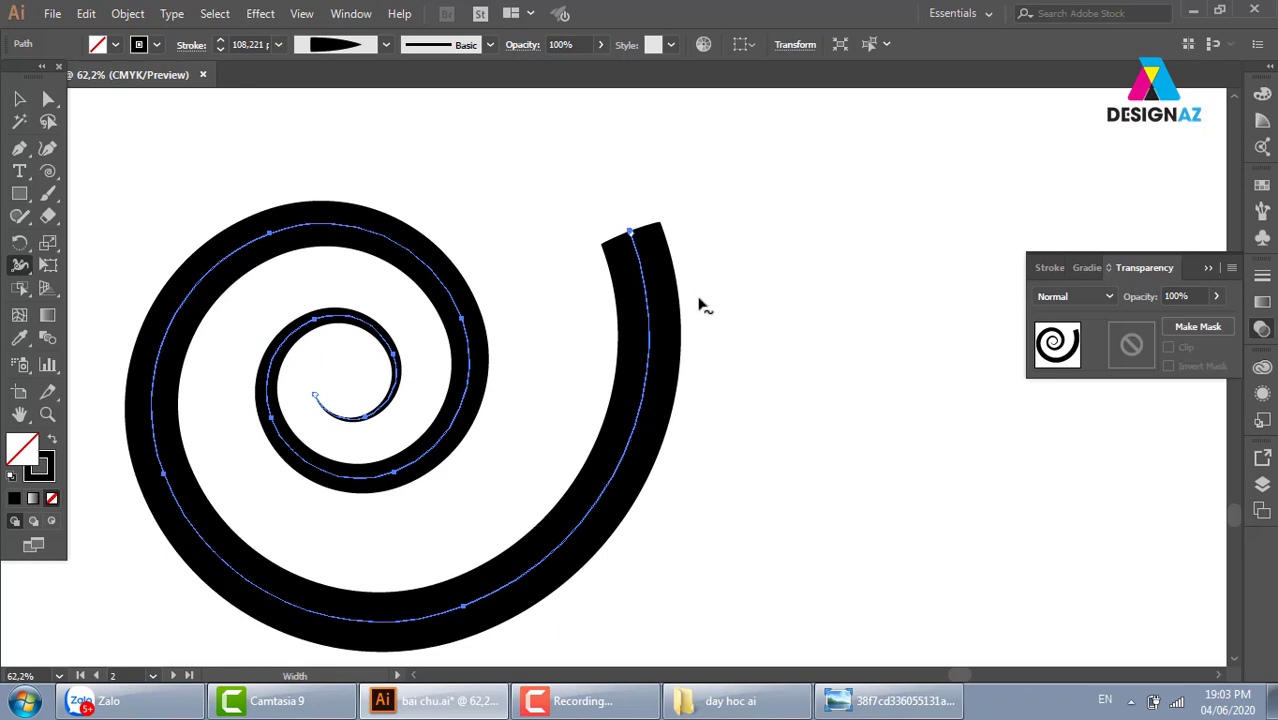
pyautogui.moveTo(639, 493)
pyautogui.mouseDown()
pyautogui.moveTo(635, 425)
pyautogui.moveTo(585, 430)
pyautogui.moveTo(600, 487)
pyautogui.mouseUp()
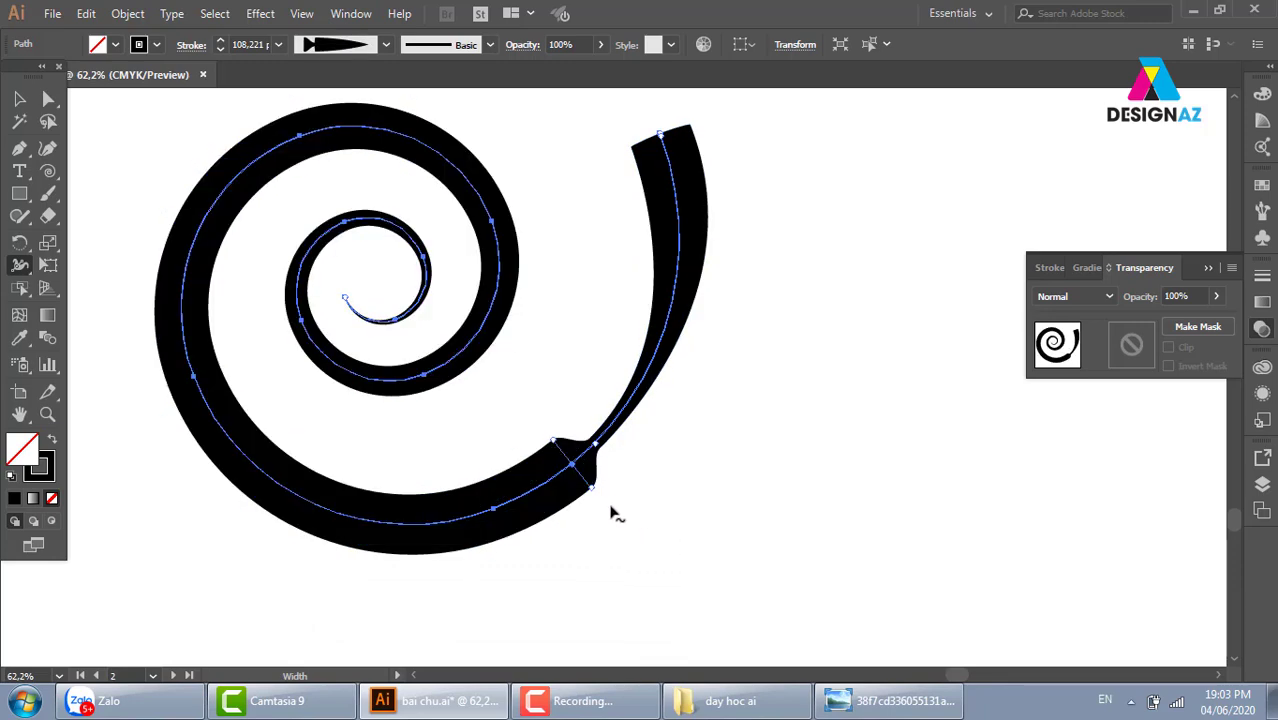
pyautogui.moveTo(464, 497); pyautogui.dragTo(466, 508)
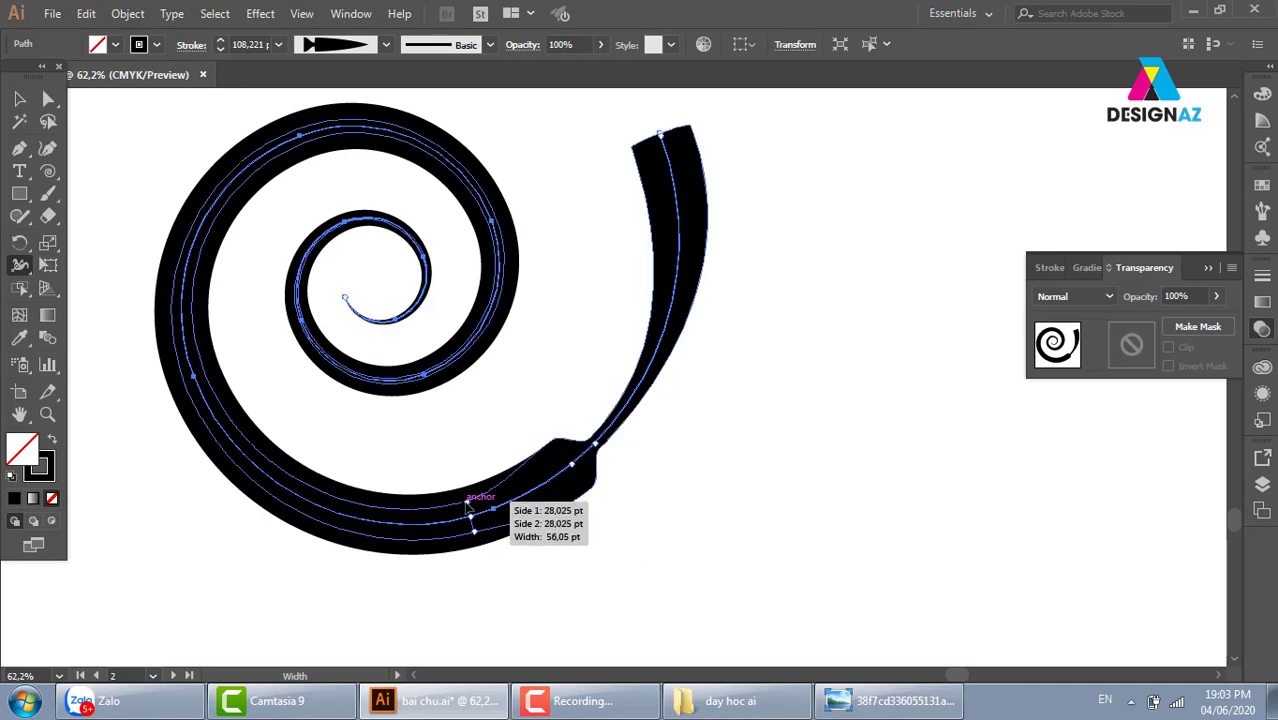
pyautogui.moveTo(367, 512)
pyautogui.mouseDown()
pyautogui.moveTo(306, 480)
pyautogui.moveTo(292, 490)
pyautogui.mouseUp()
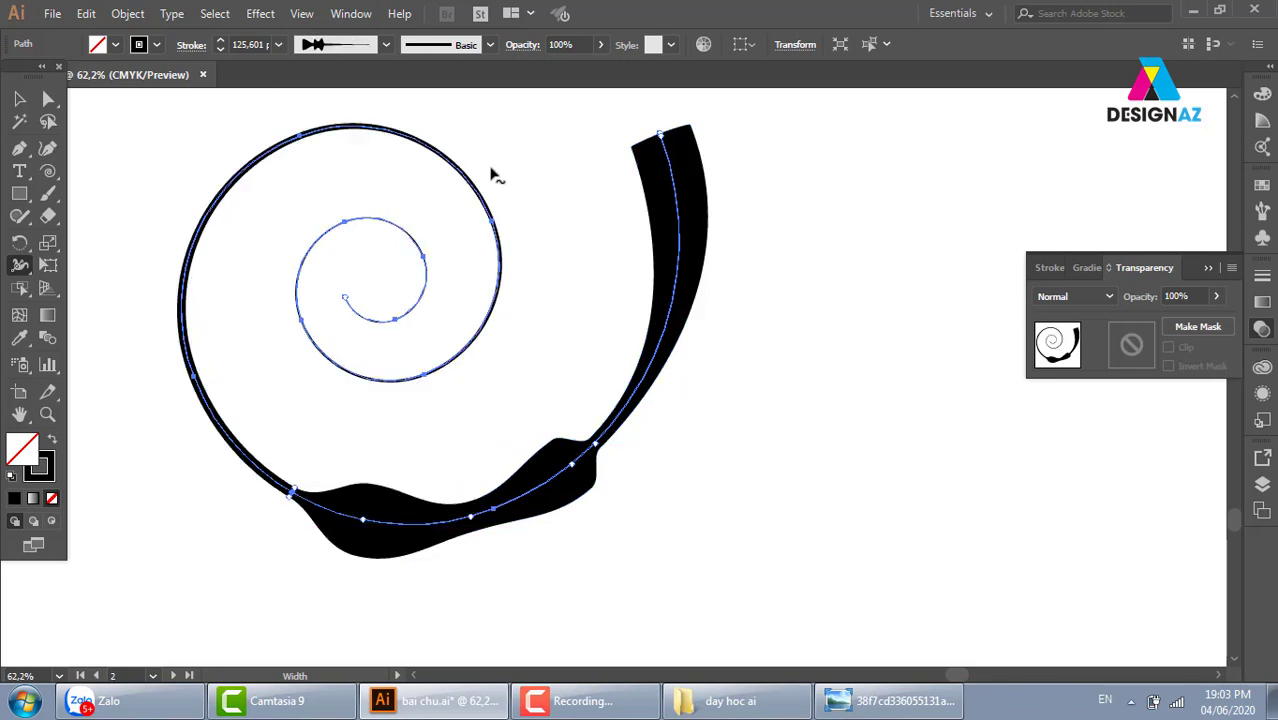
pyautogui.press('v')
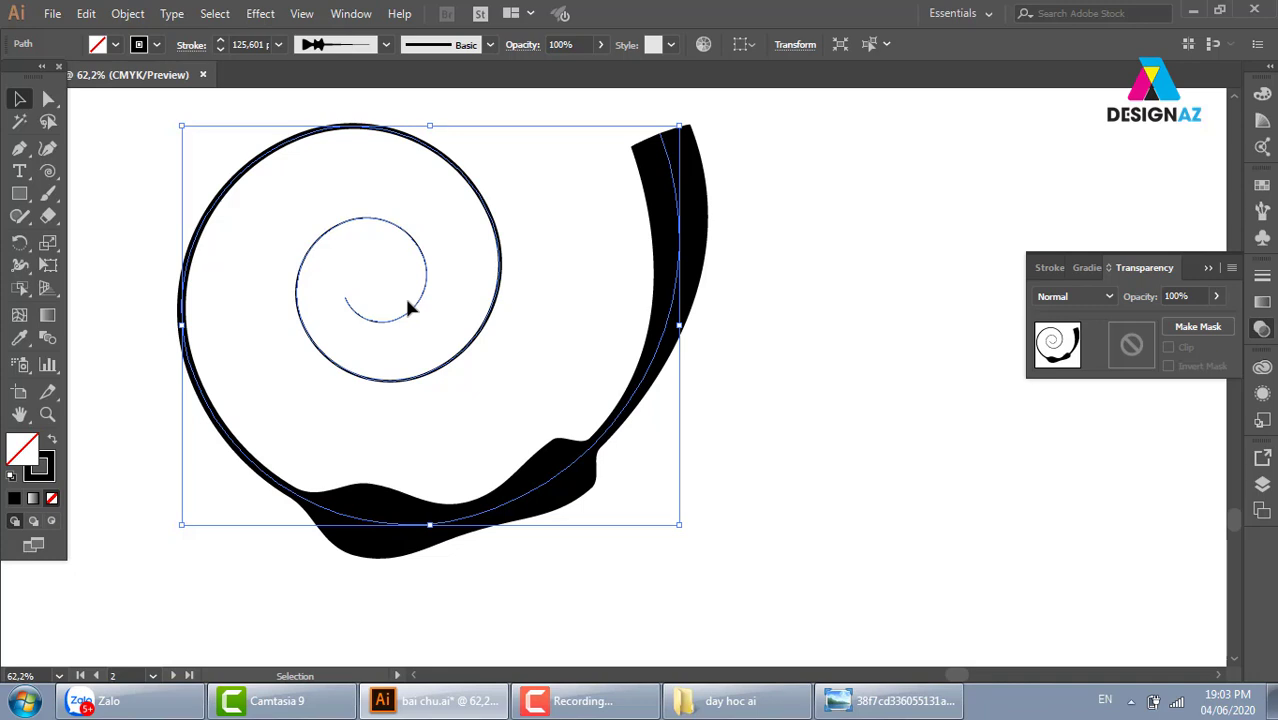
# Delete the spiral and browse the image library folders in the Place dialog
pyautogui.press('Delete')
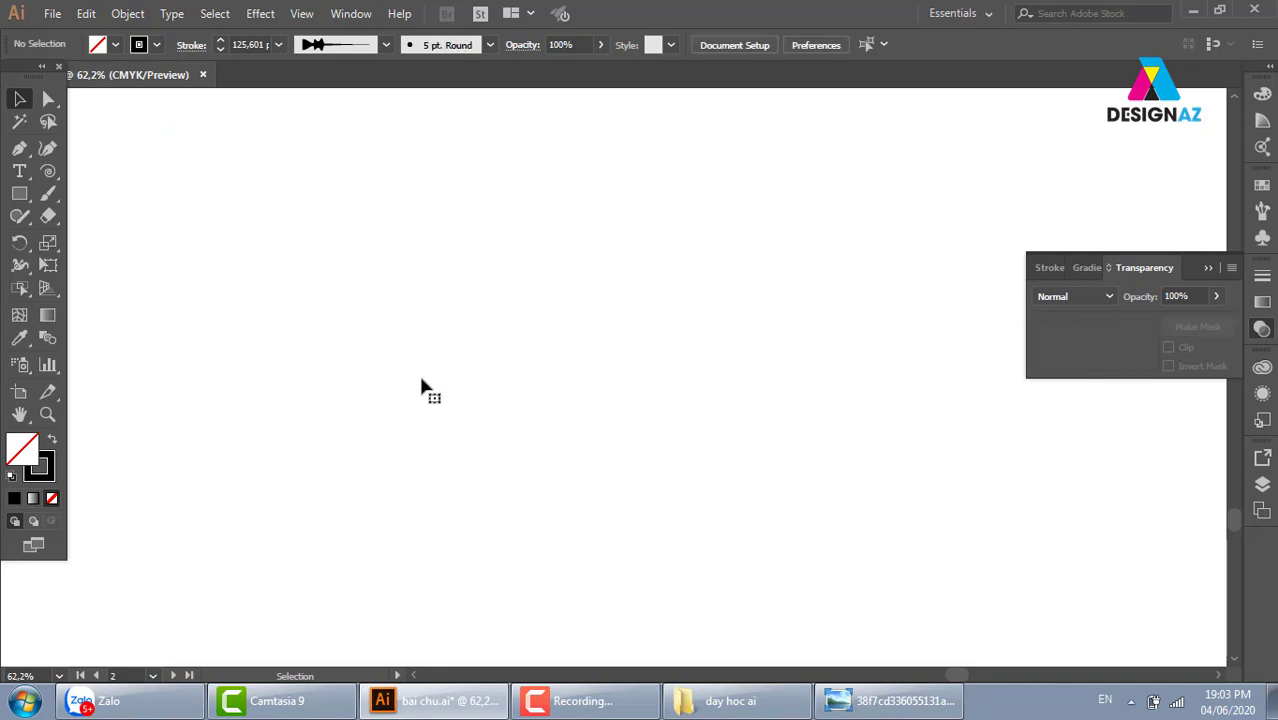
pyautogui.click(52, 14)
pyautogui.moveTo(85, 346)
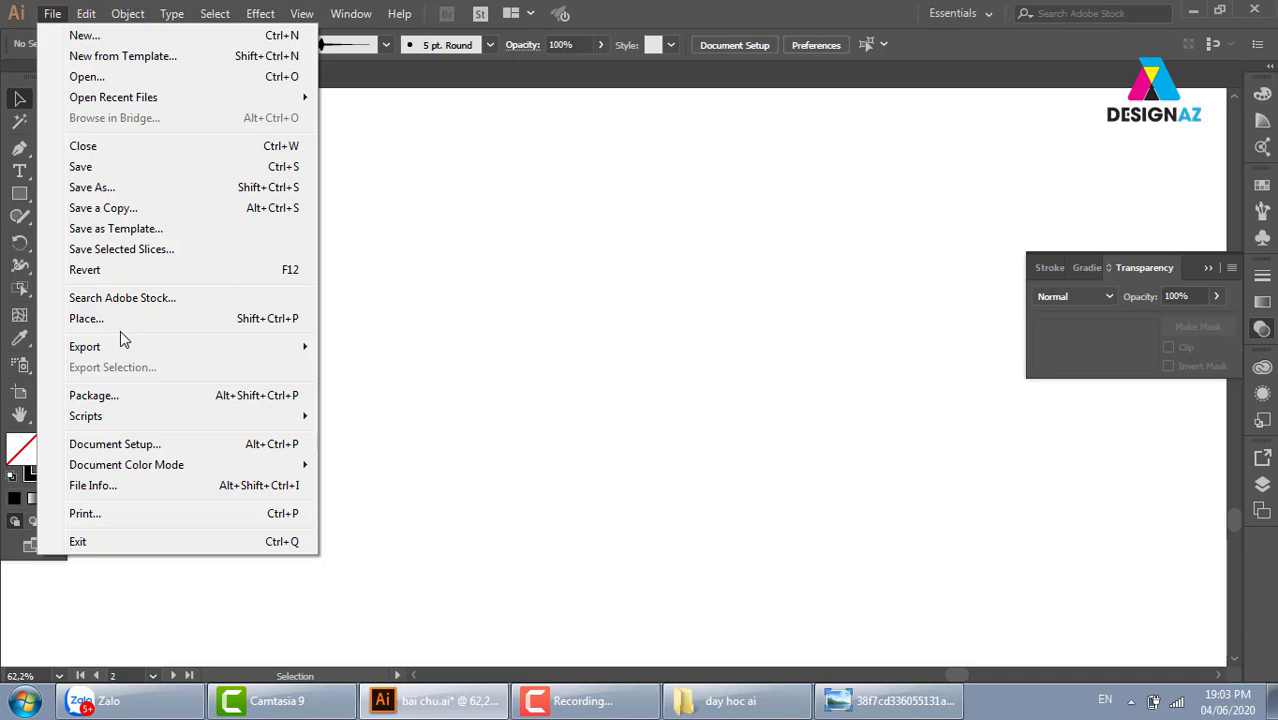
pyautogui.click(250, 320)
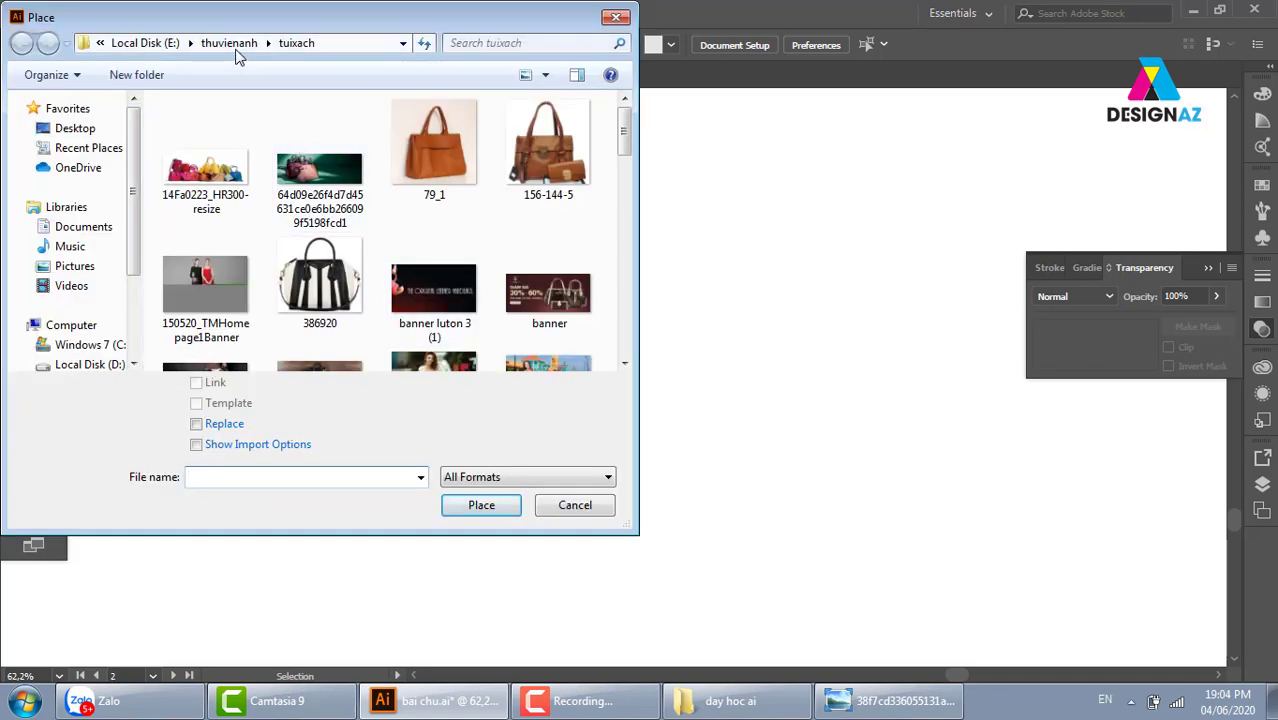
pyautogui.click(236, 44)
pyautogui.click(335, 185)
pyautogui.press('t')
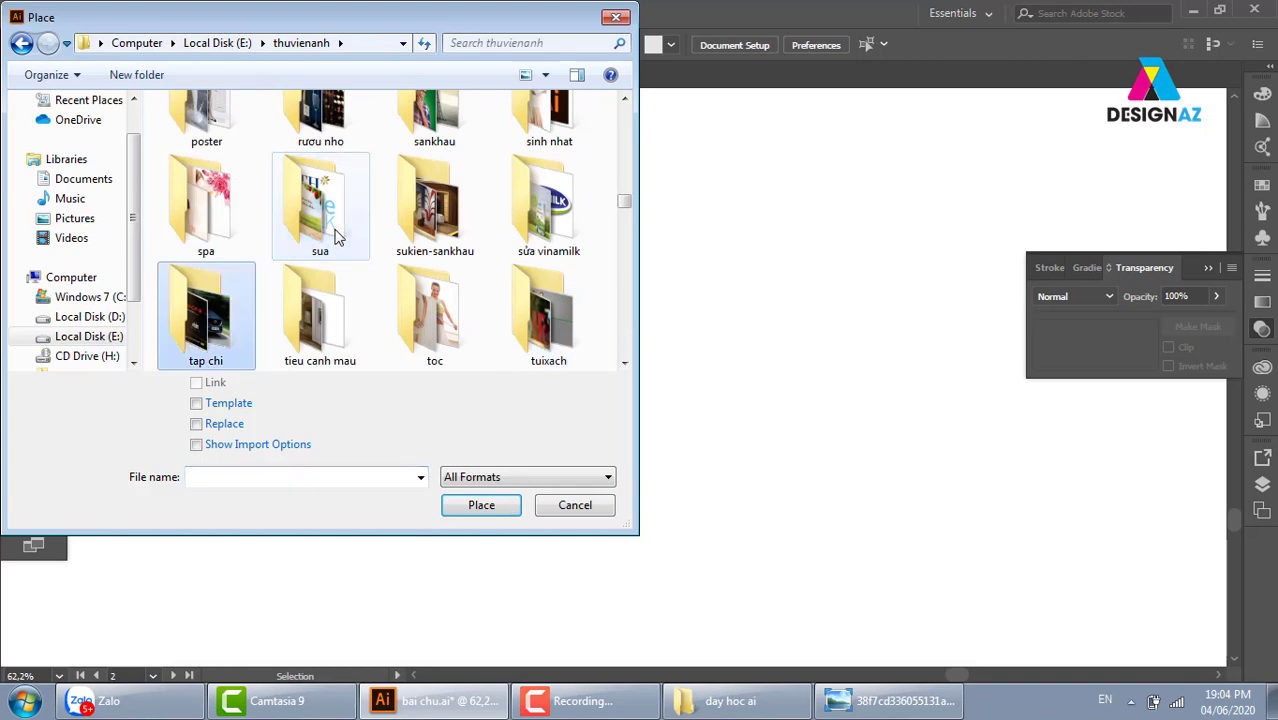
pyautogui.press('t')
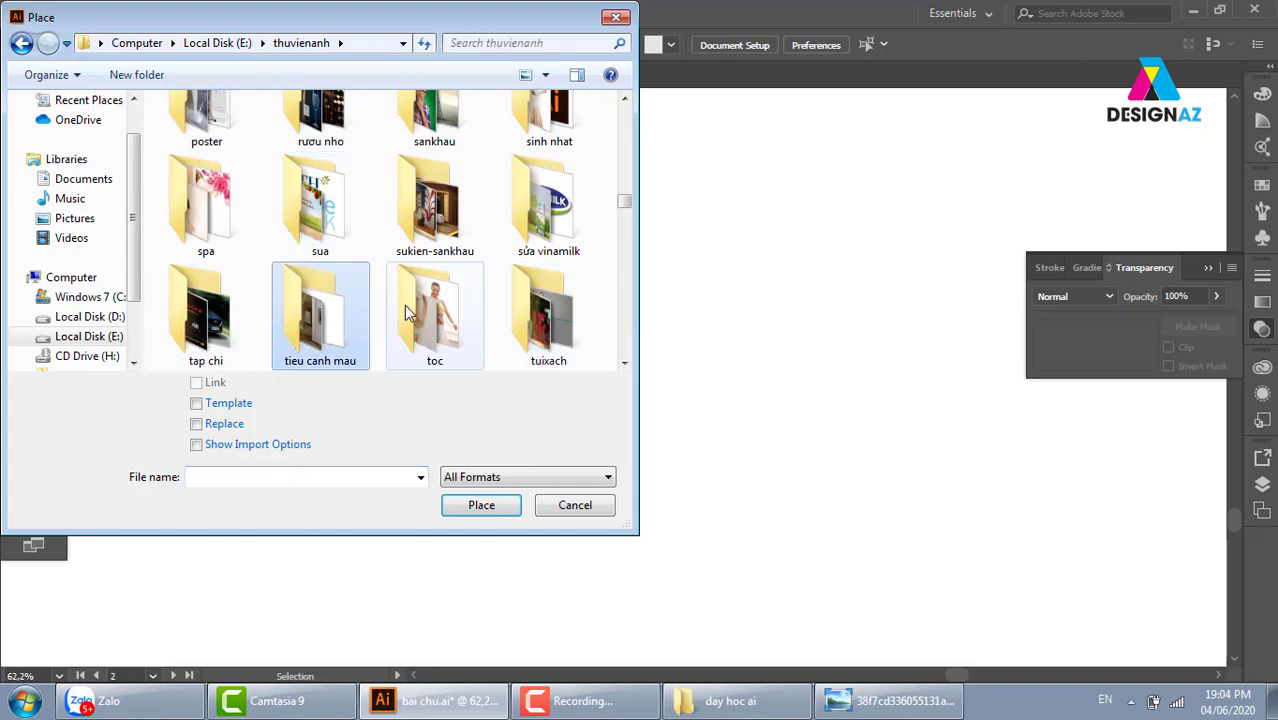
pyautogui.click(333, 238)
pyautogui.press('t')
pyautogui.press('t')
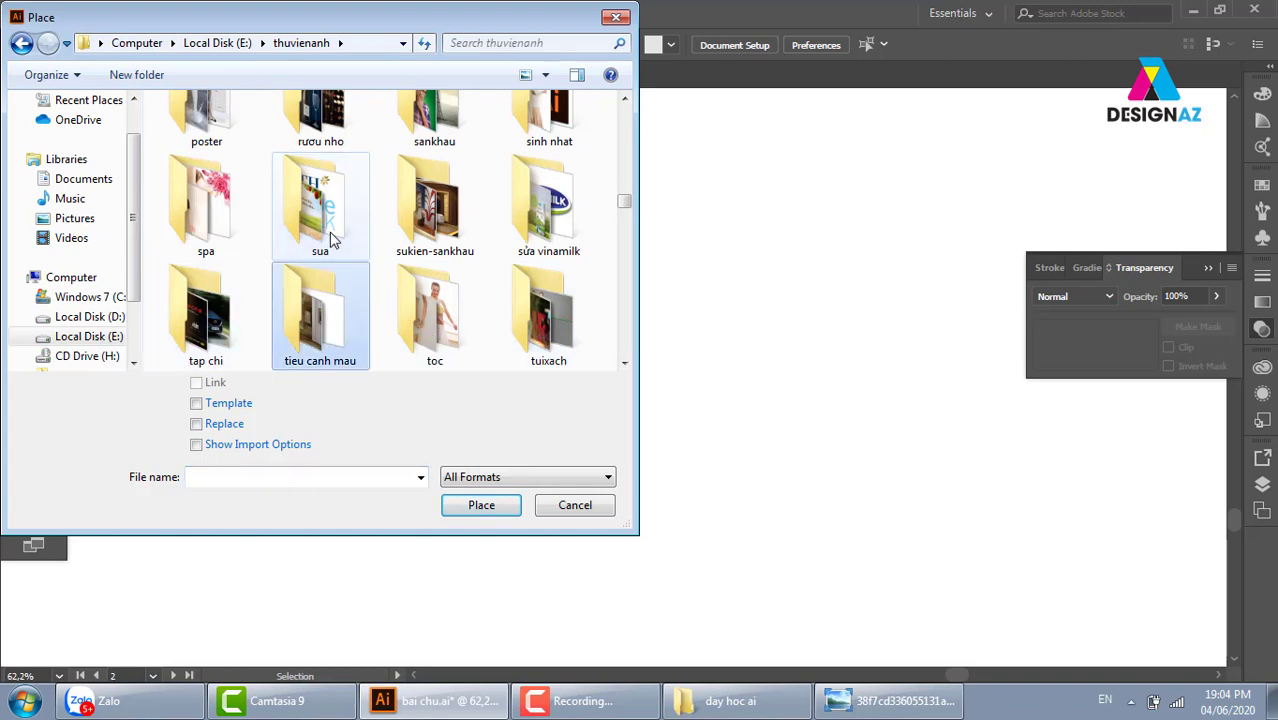
pyautogui.press('t')
pyautogui.press('t')
pyautogui.press('t')
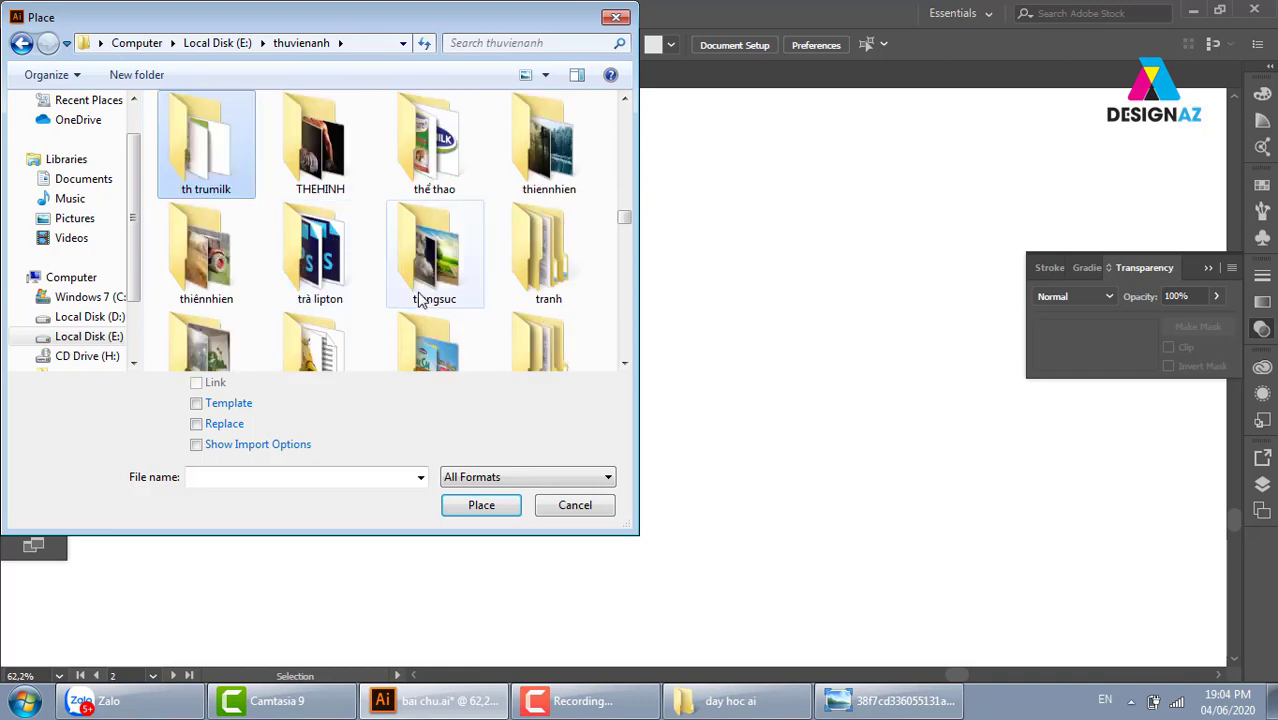
pyautogui.doubleClick(248, 308)
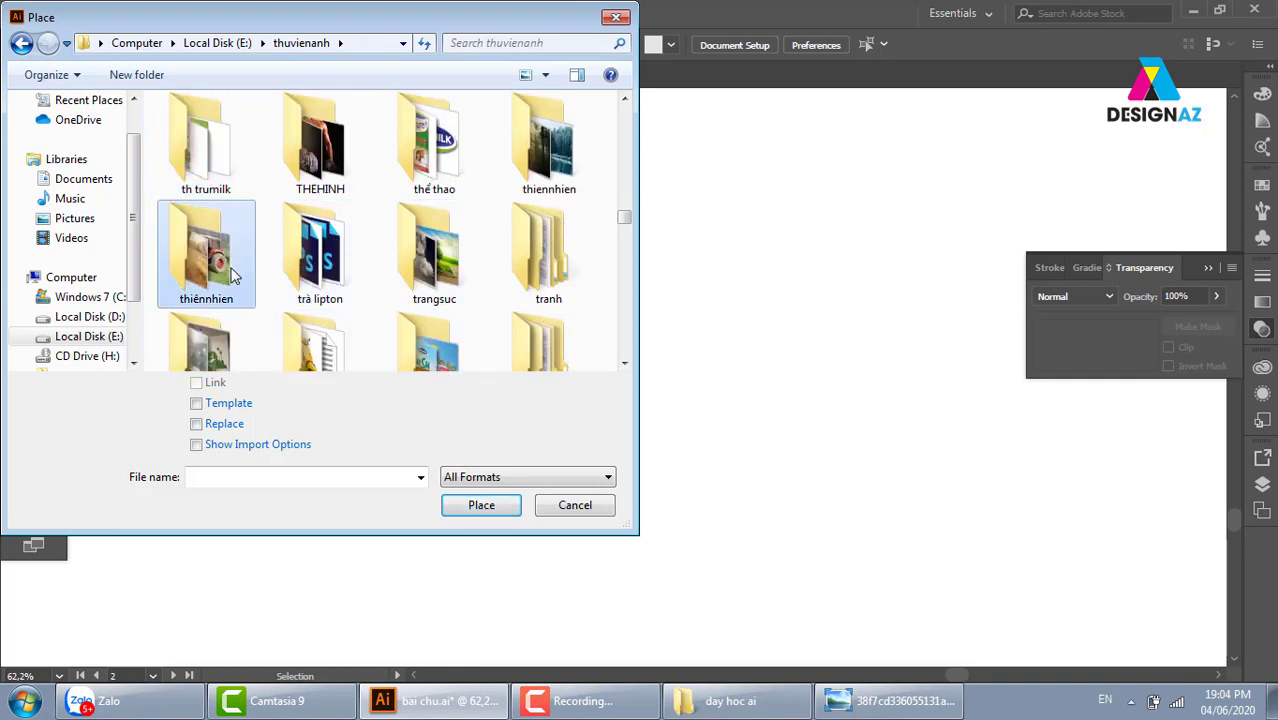
# Place the '07 hhi marsh mh' photo from thiennhien as a wide banner mid-page
pyautogui.click(624, 364)
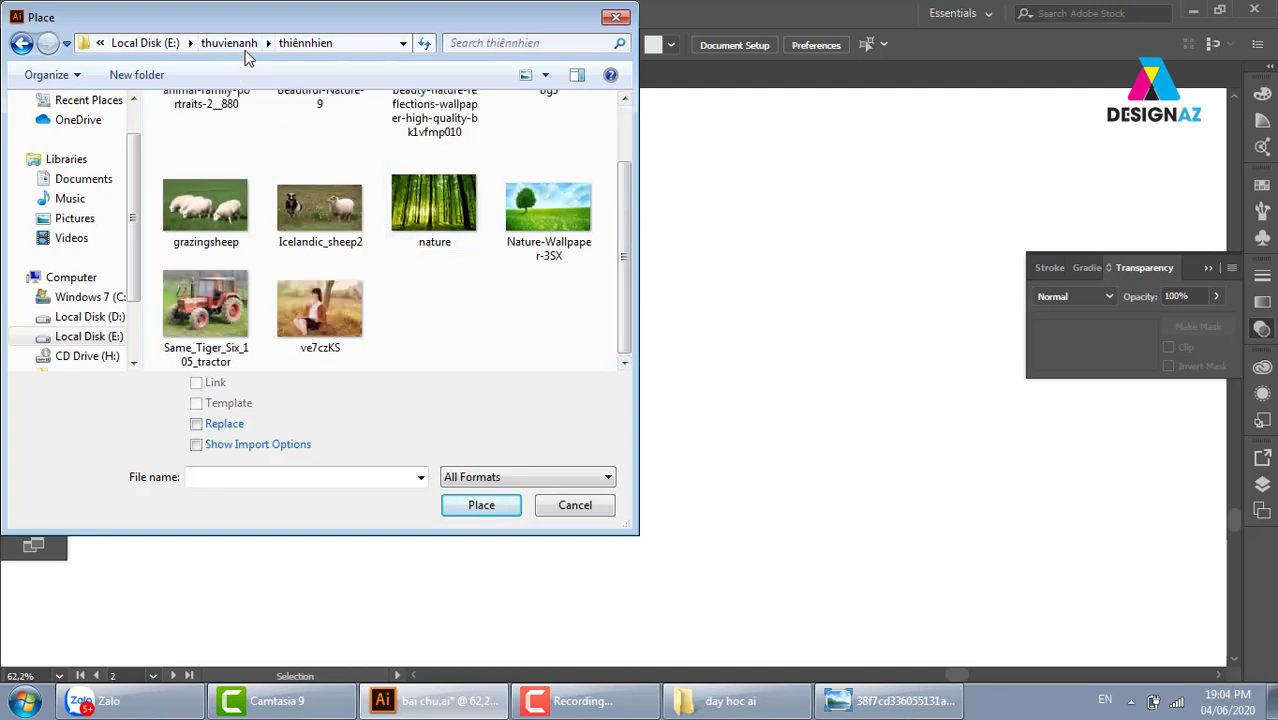
pyautogui.click(232, 43)
pyautogui.doubleClick(551, 210)
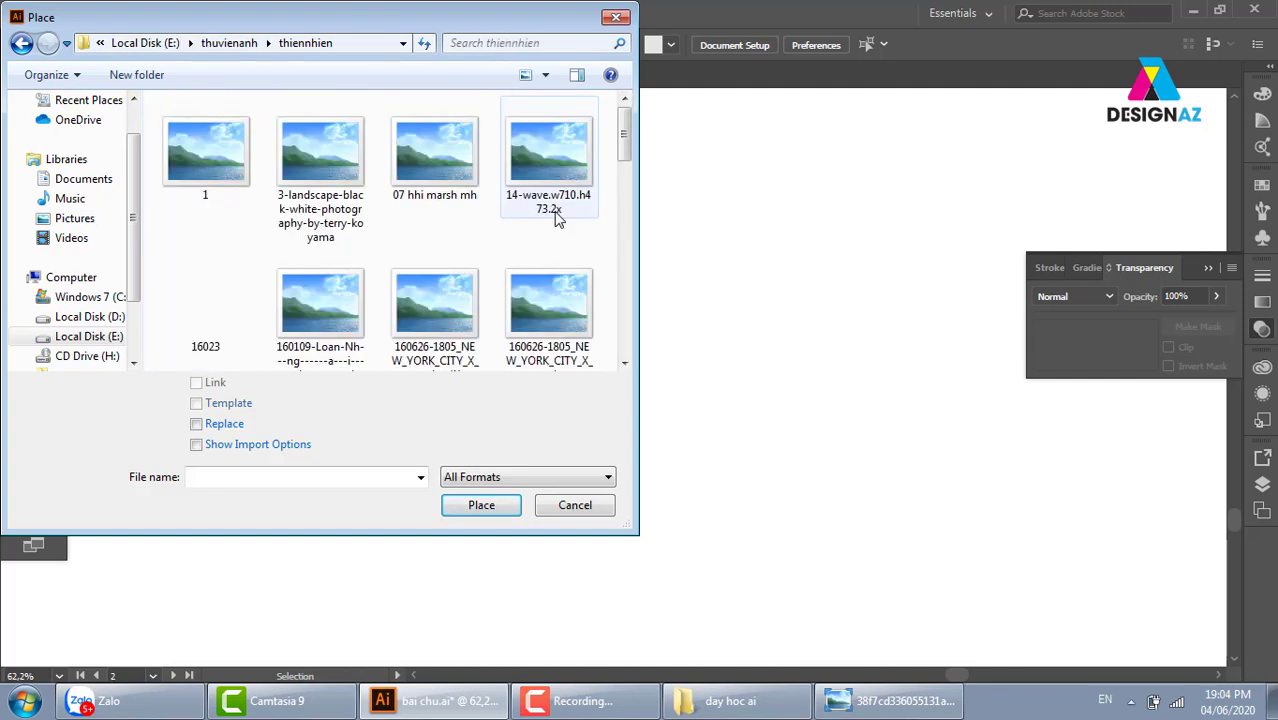
pyautogui.click(462, 193)
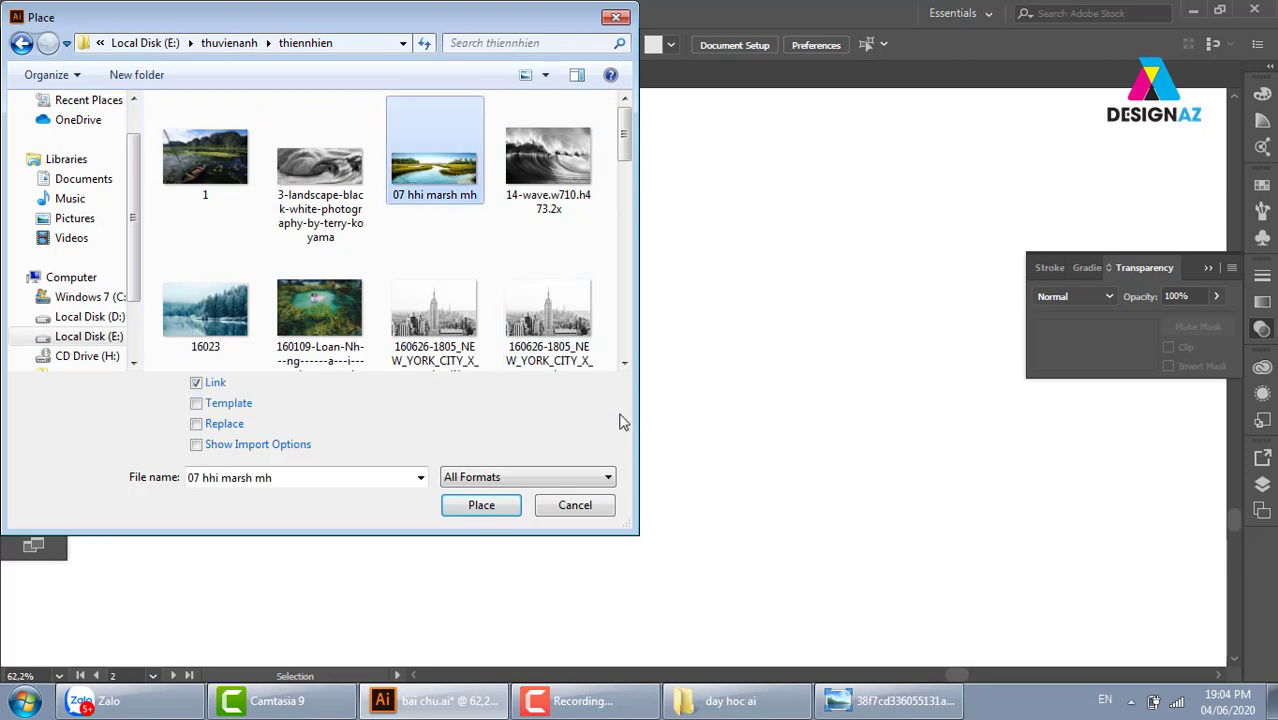
pyautogui.click(624, 364)
pyautogui.moveTo(624, 364); pyautogui.dragTo(624, 364)
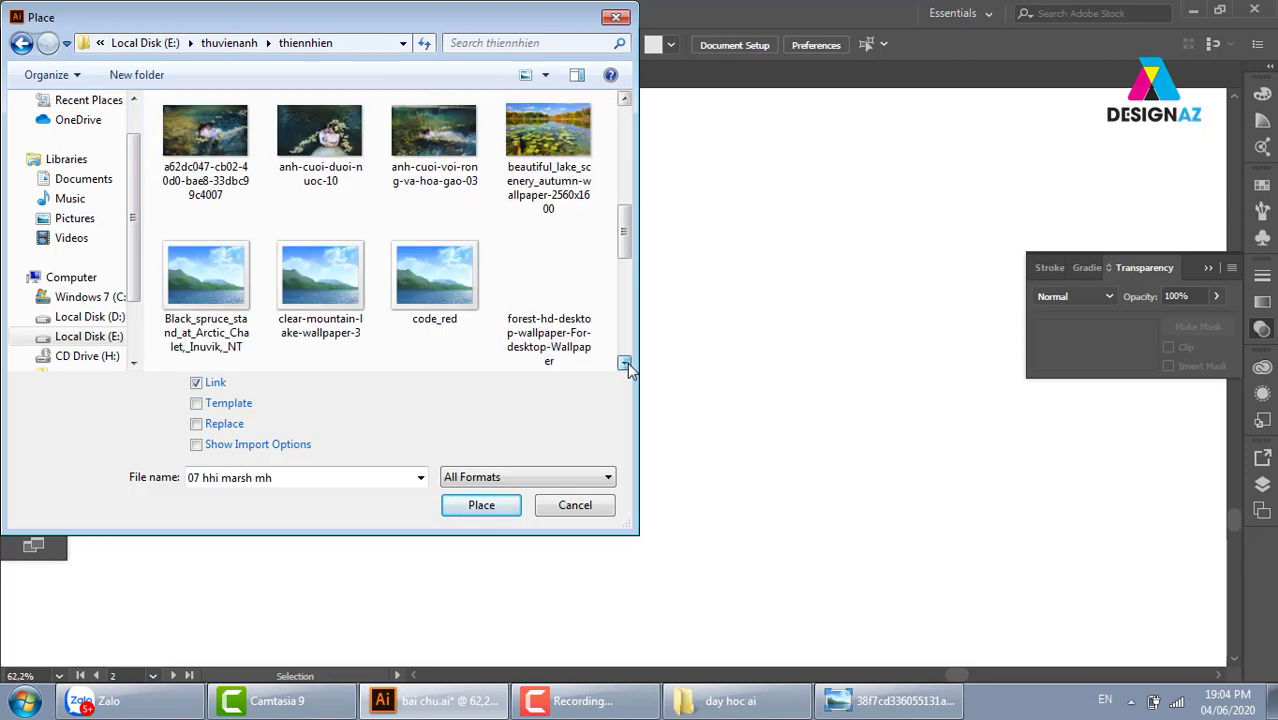
pyautogui.click(481, 505)
pyautogui.moveTo(300, 220); pyautogui.dragTo(744, 470)
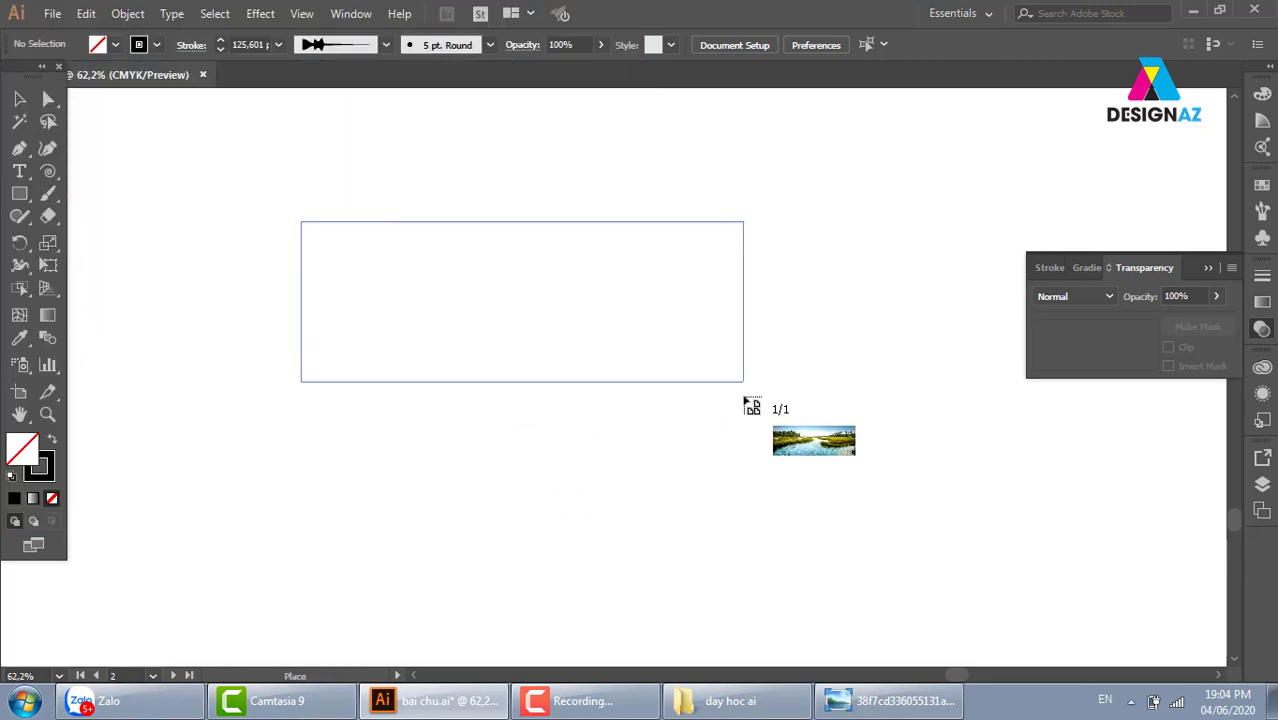
# Select the placed marsh photo and embed it in the document
pyautogui.click(711, 485)
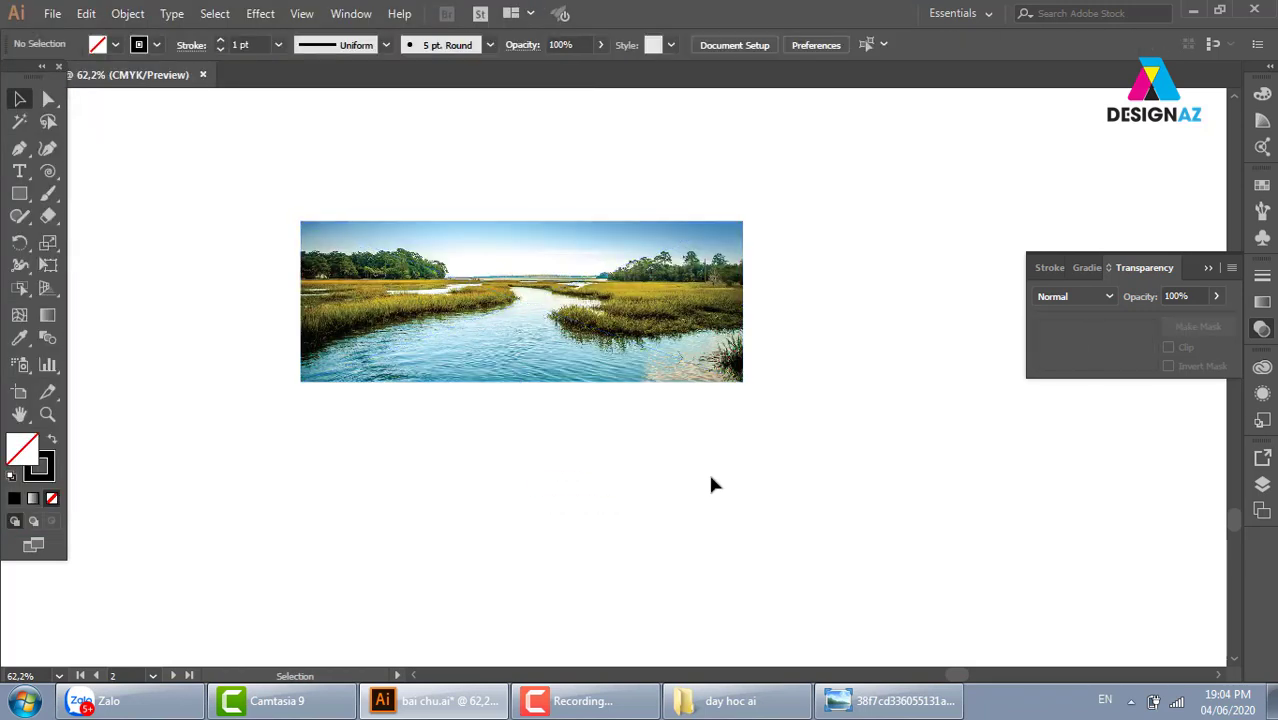
pyautogui.click(645, 376)
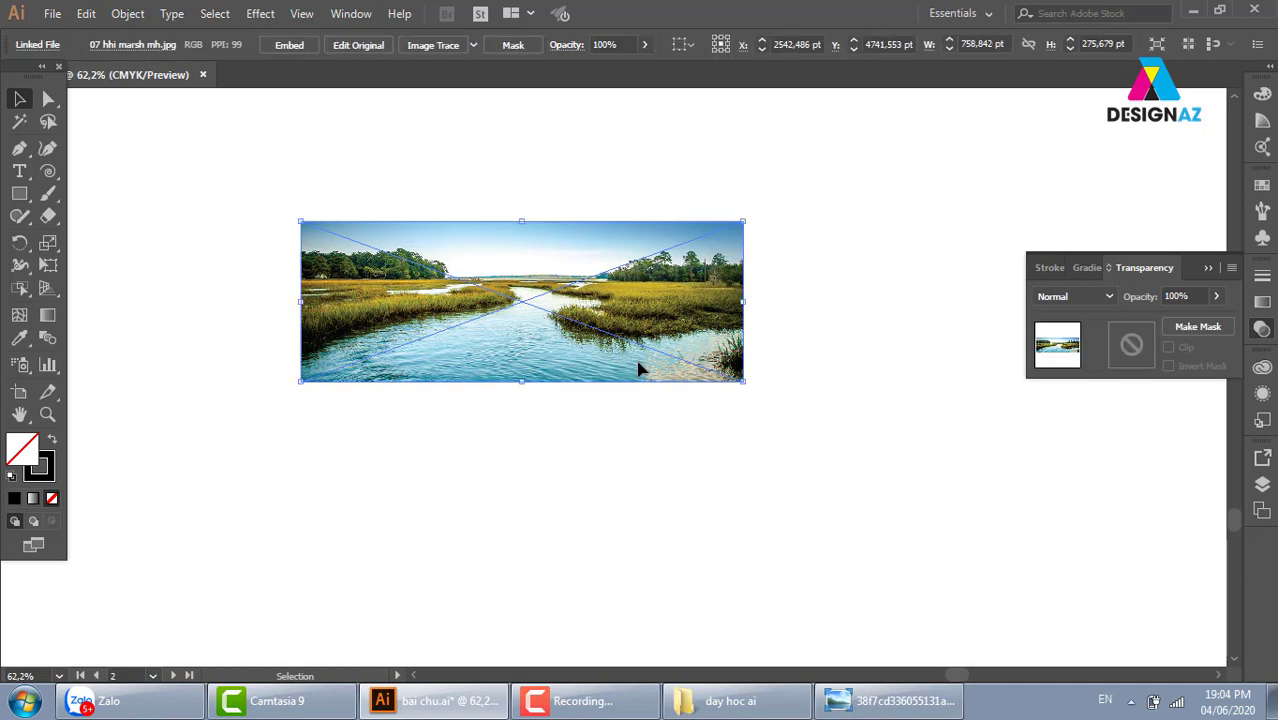
pyautogui.click(289, 44)
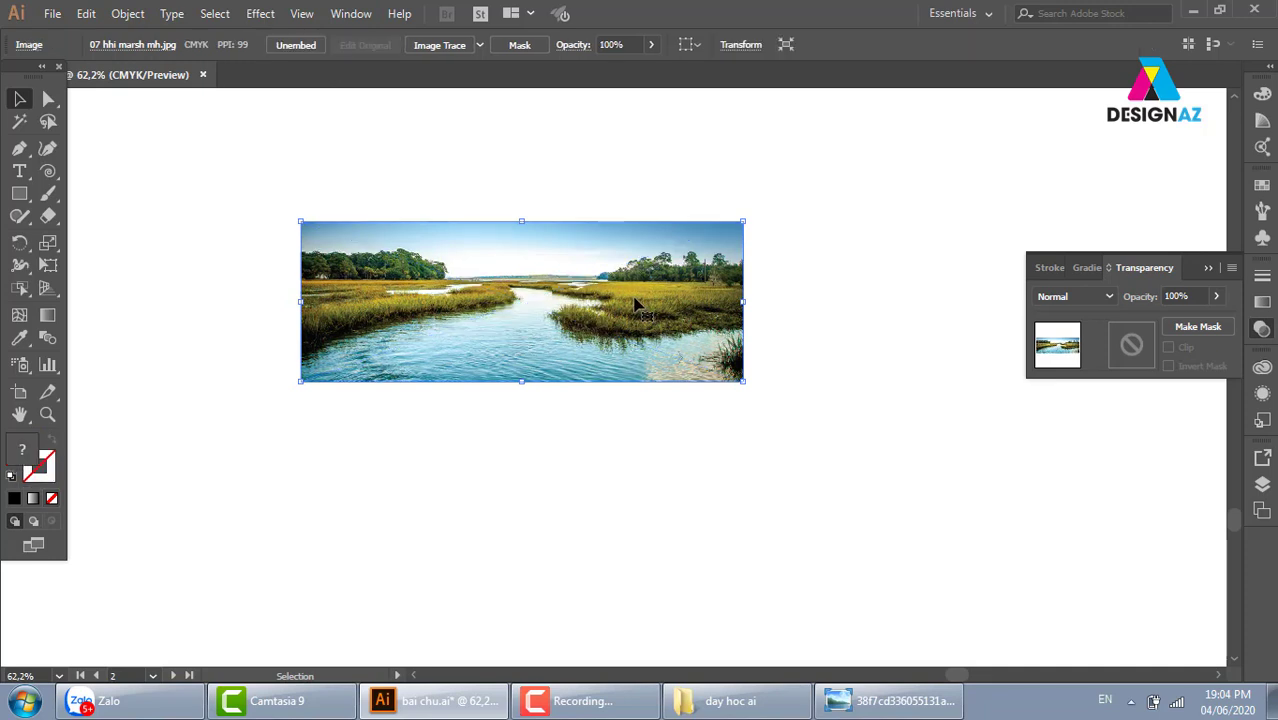
# Turn the marsh photo into a new art brush, then delete the photo
pyautogui.click(1262, 210)
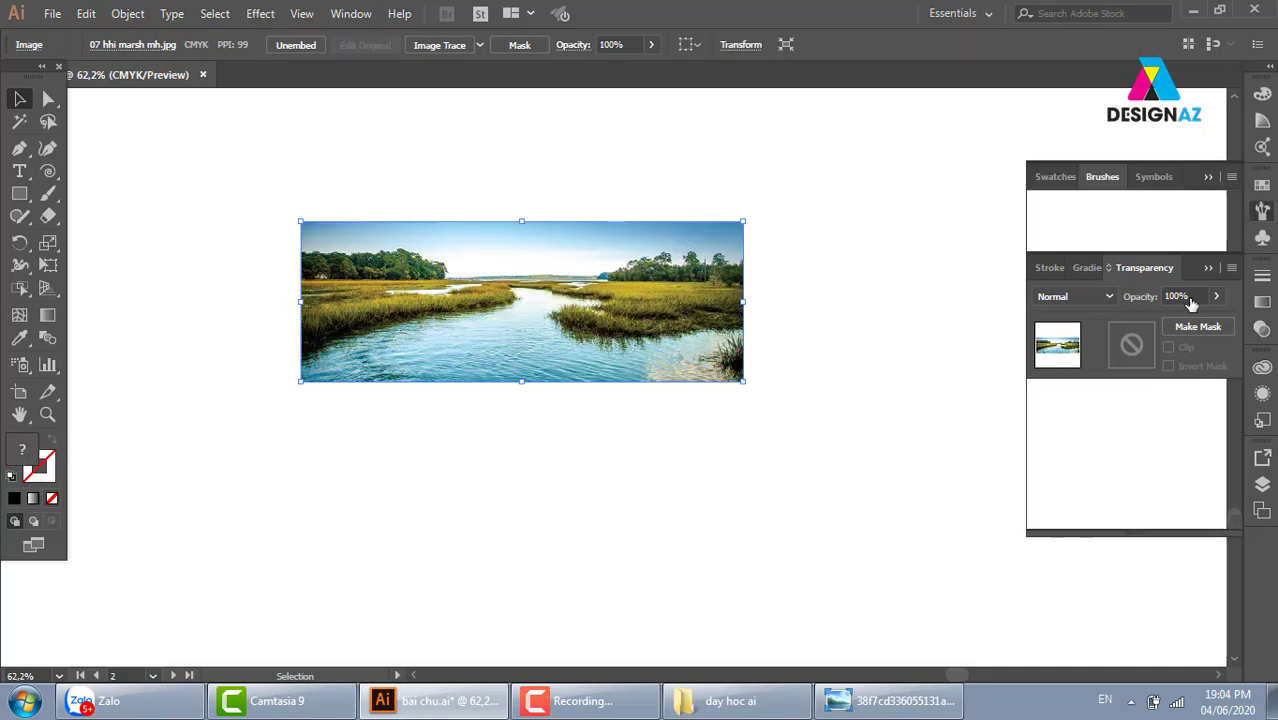
pyautogui.click(1187, 520)
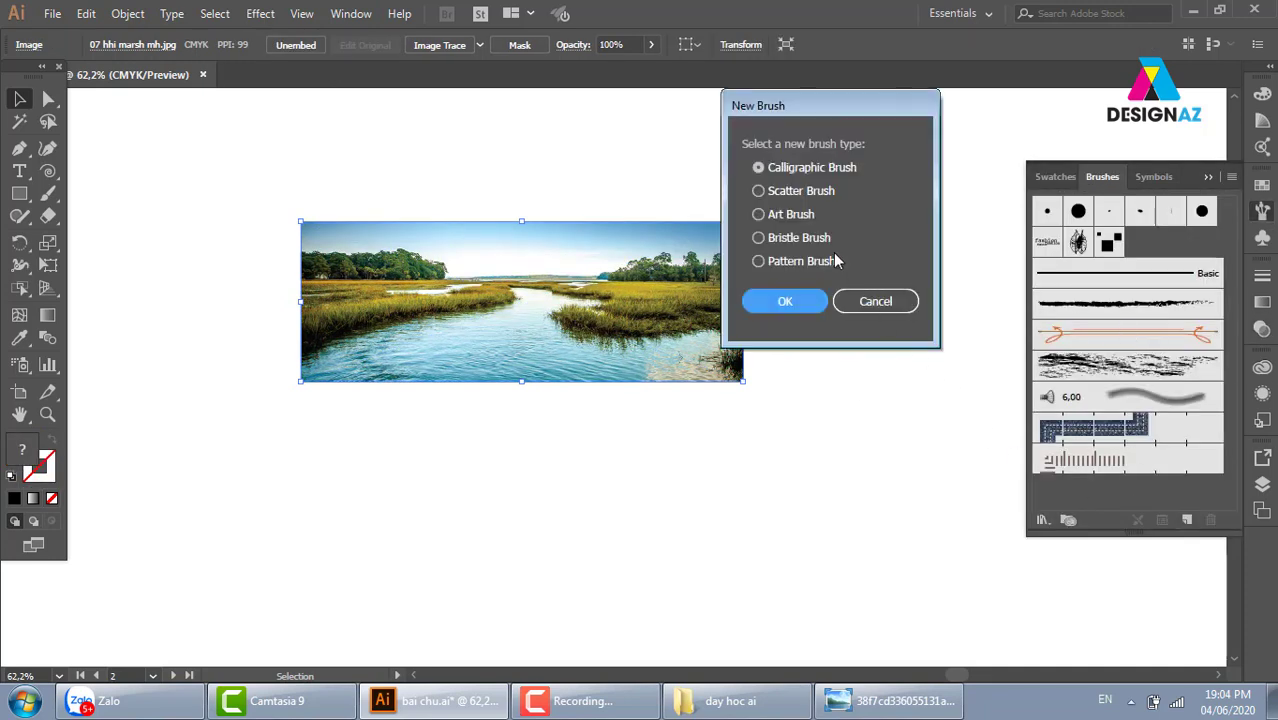
pyautogui.click(800, 215)
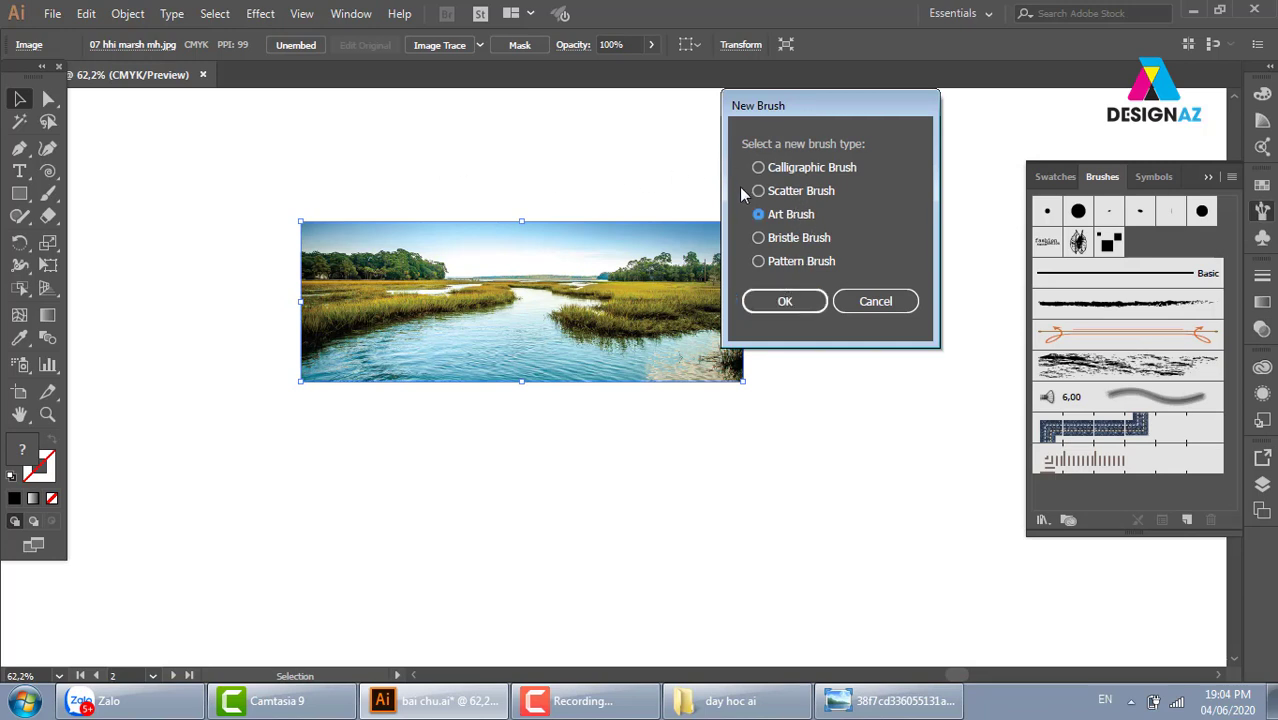
pyautogui.click(782, 303)
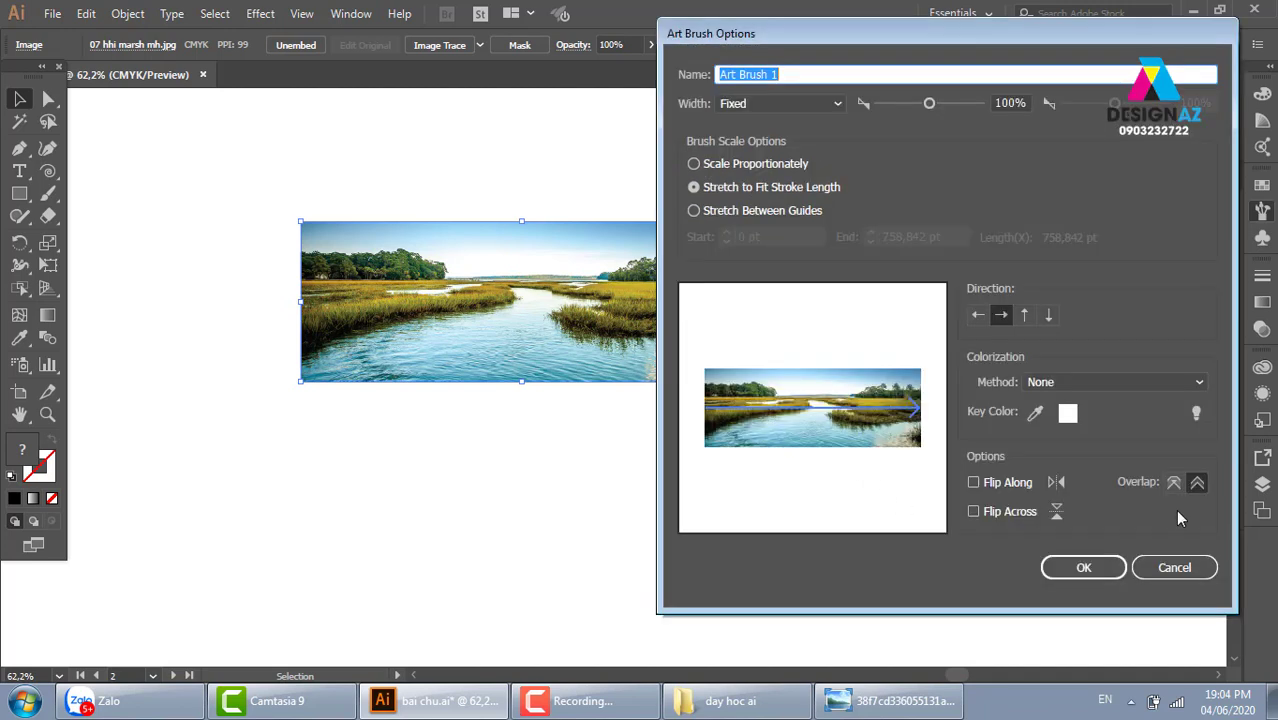
pyautogui.click(1015, 565)
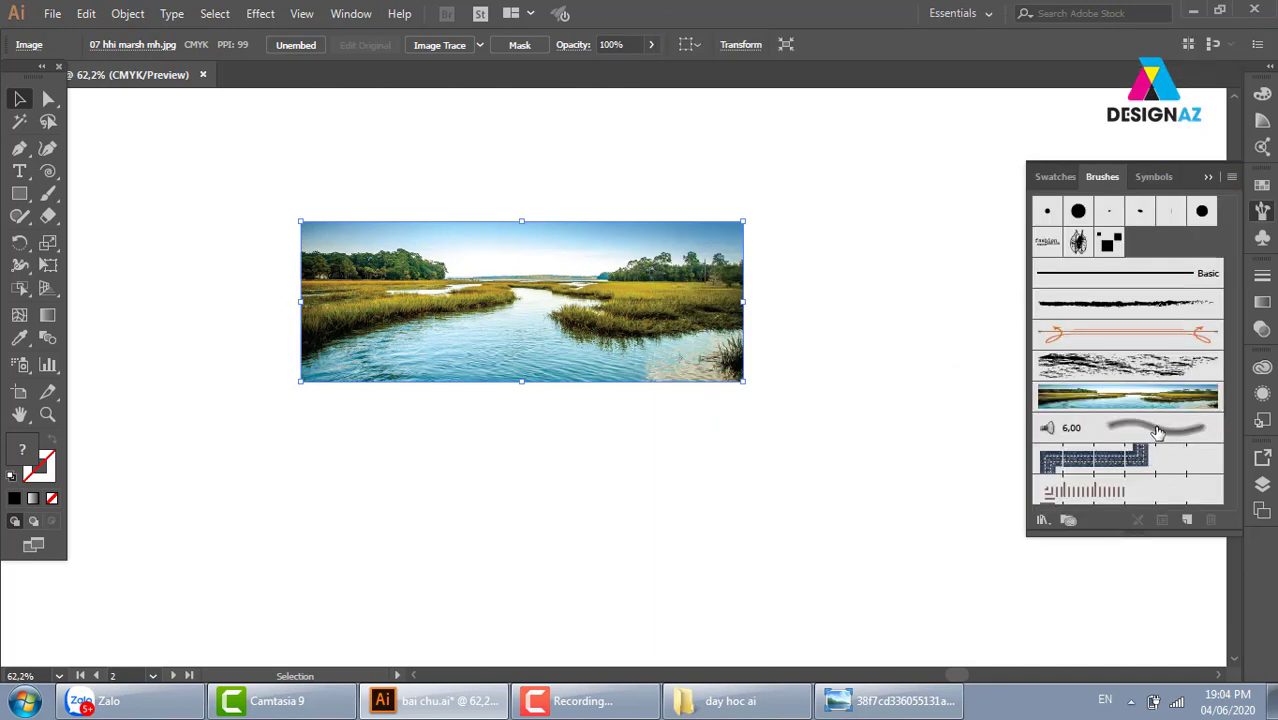
pyautogui.press('Delete')
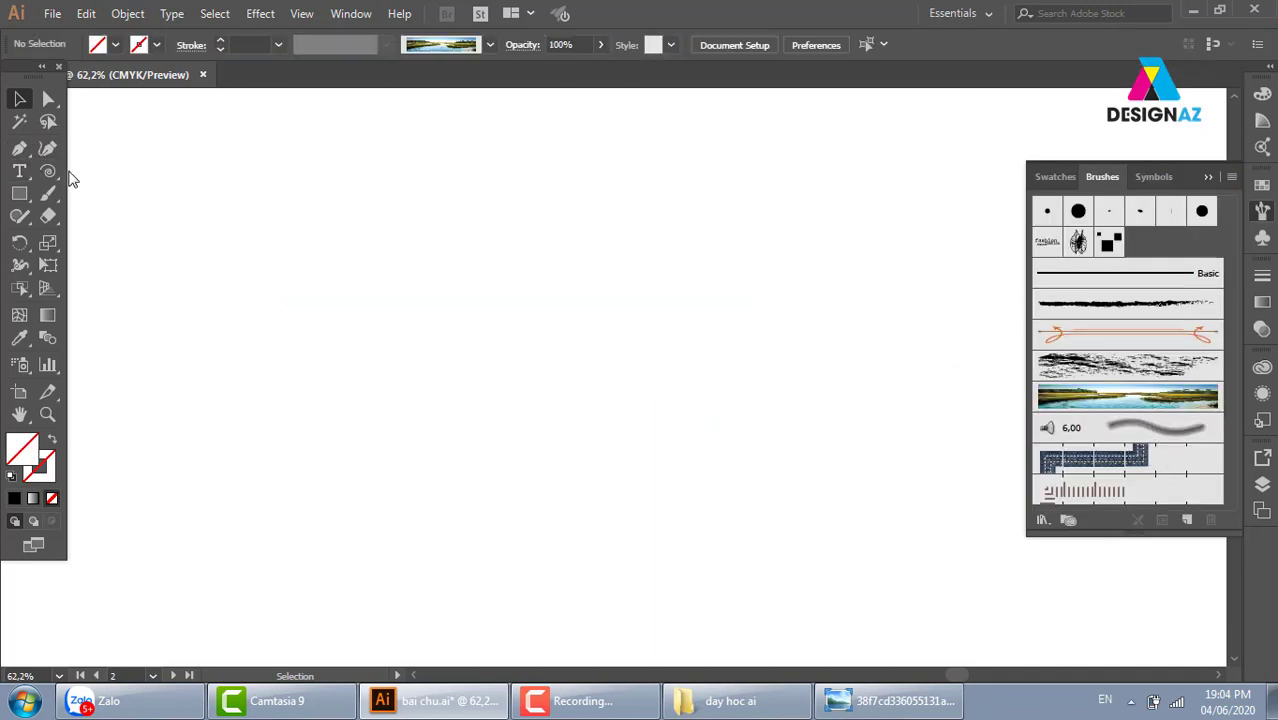
# Draw a horizontal line across the artboard and apply the landscape art brush
pyautogui.click(48, 171)
pyautogui.click(100, 172)
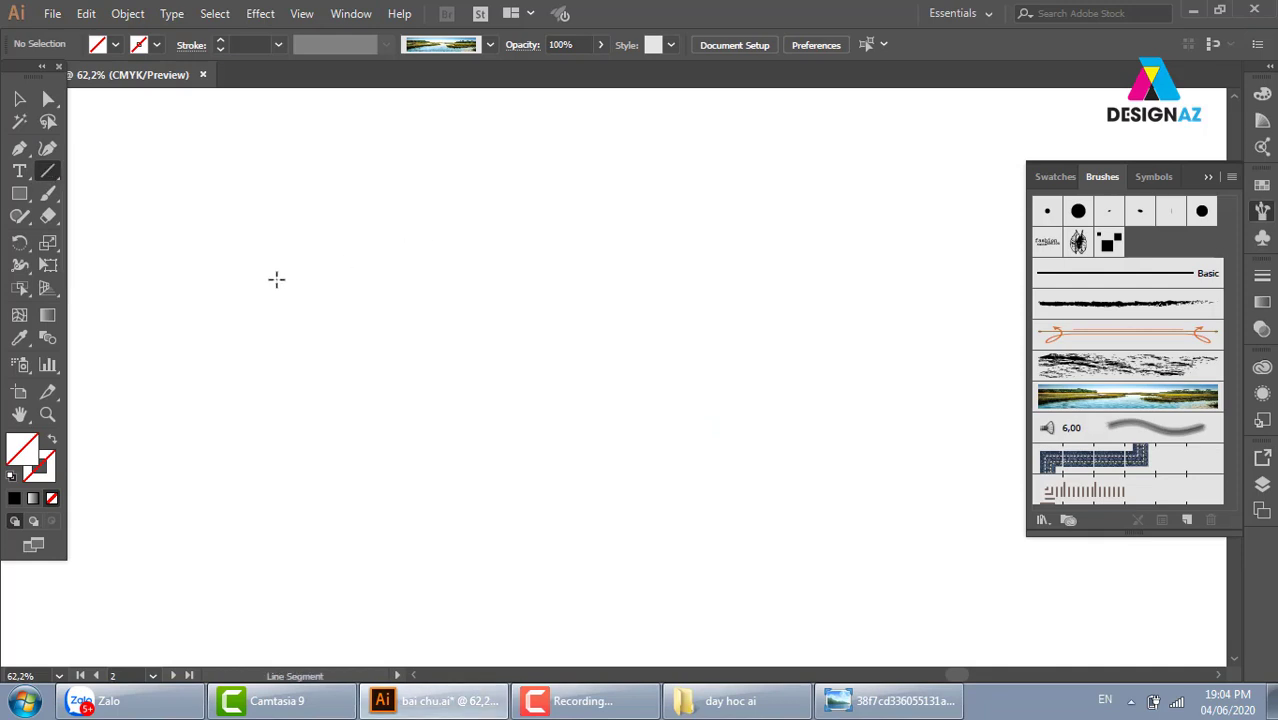
pyautogui.moveTo(276, 279); pyautogui.dragTo(845, 279)
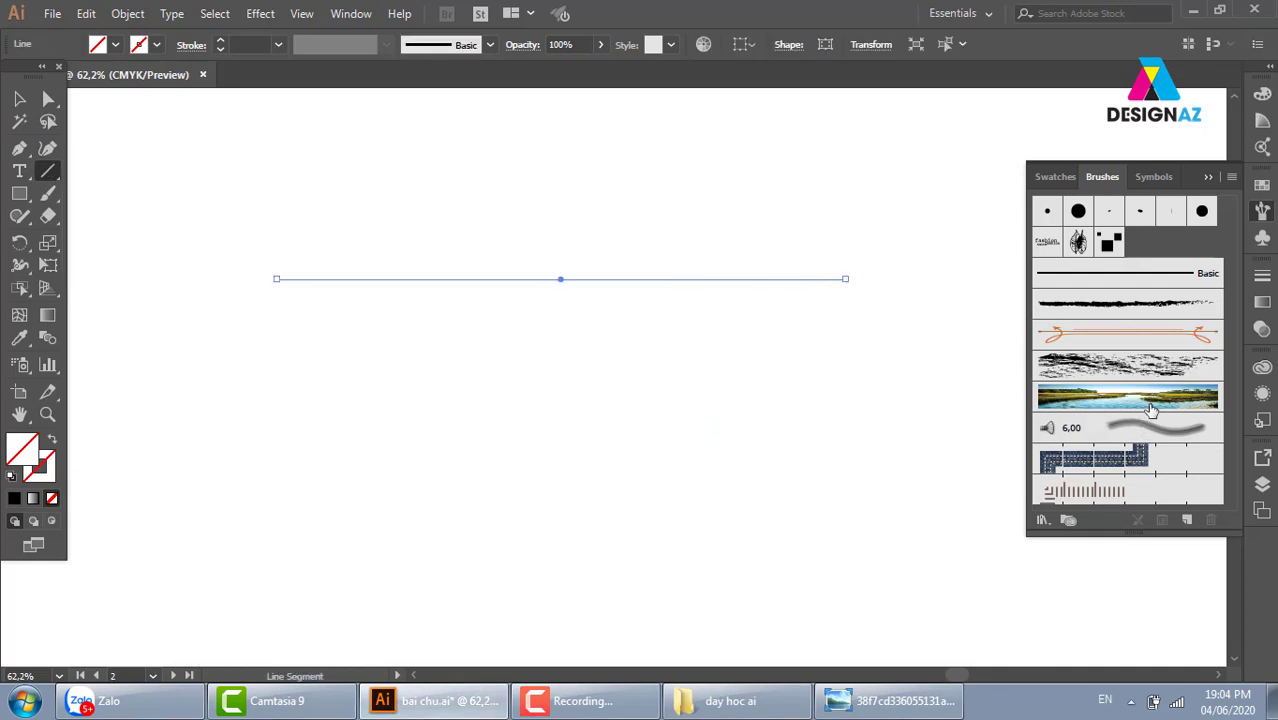
pyautogui.click(1150, 402)
# Try bending the line's right end point, undo it, and reselect the brushed line
pyautogui.click(19, 99)
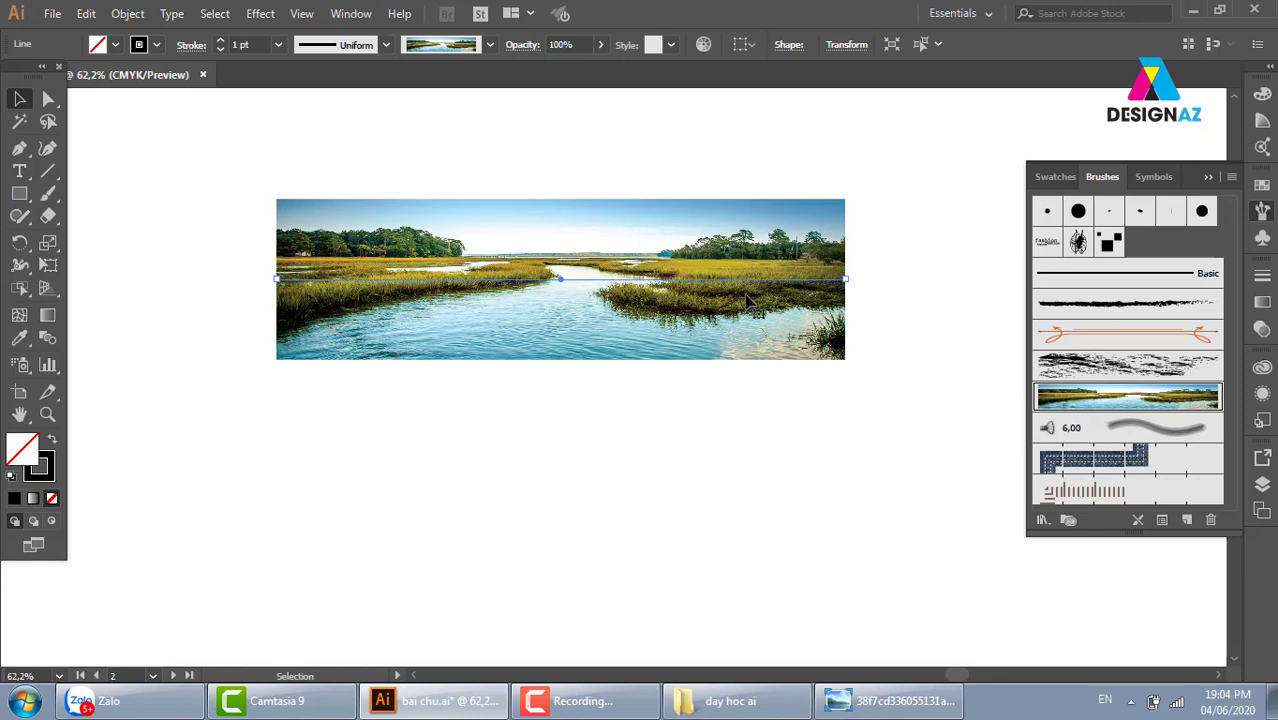
pyautogui.click(48, 99)
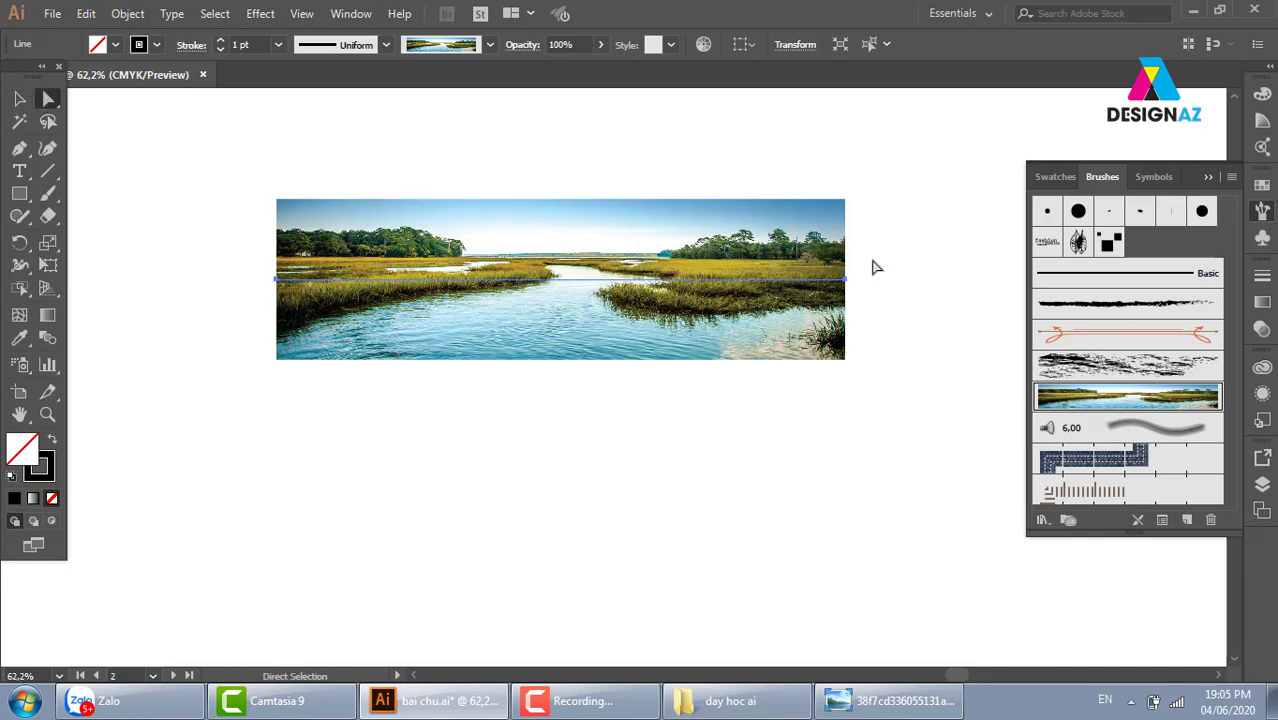
pyautogui.moveTo(874, 267)
pyautogui.mouseDown()
pyautogui.moveTo(840, 300)
pyautogui.moveTo(995, 365)
pyautogui.mouseUp()
pyautogui.hotkey('shift', 'c')
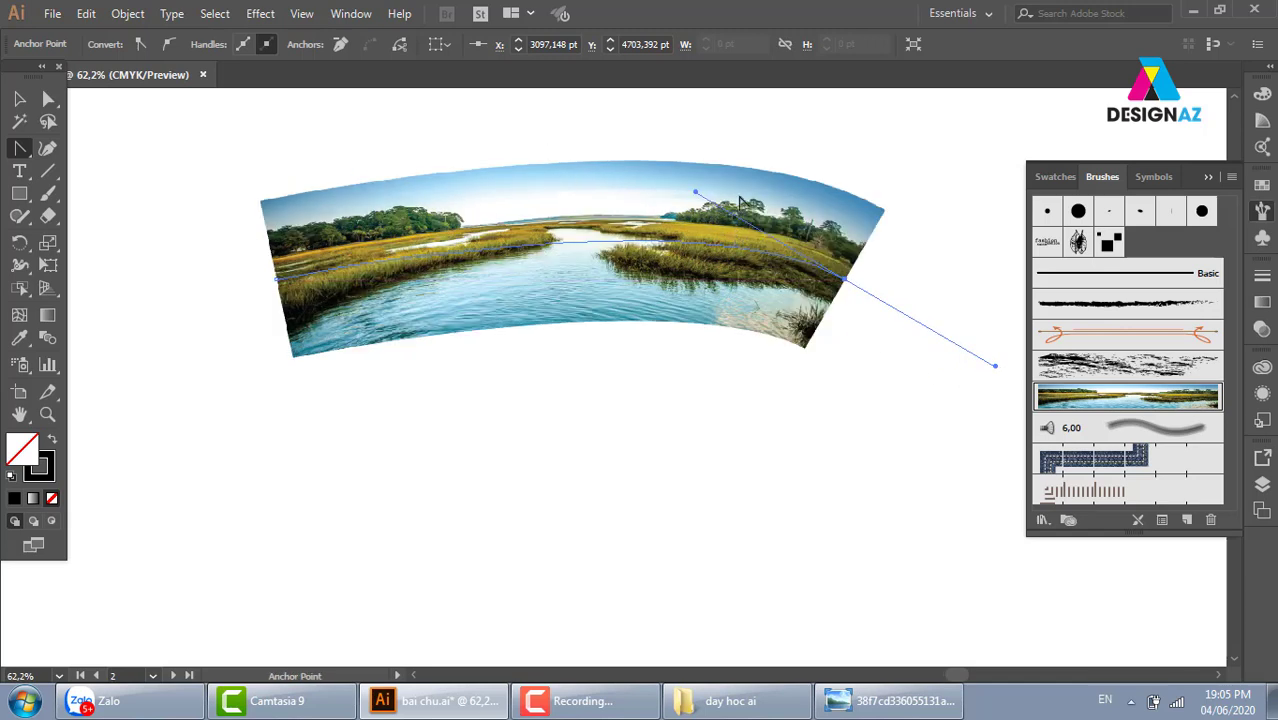
pyautogui.hotkey('ctrl', 'z')
pyautogui.click(19, 98)
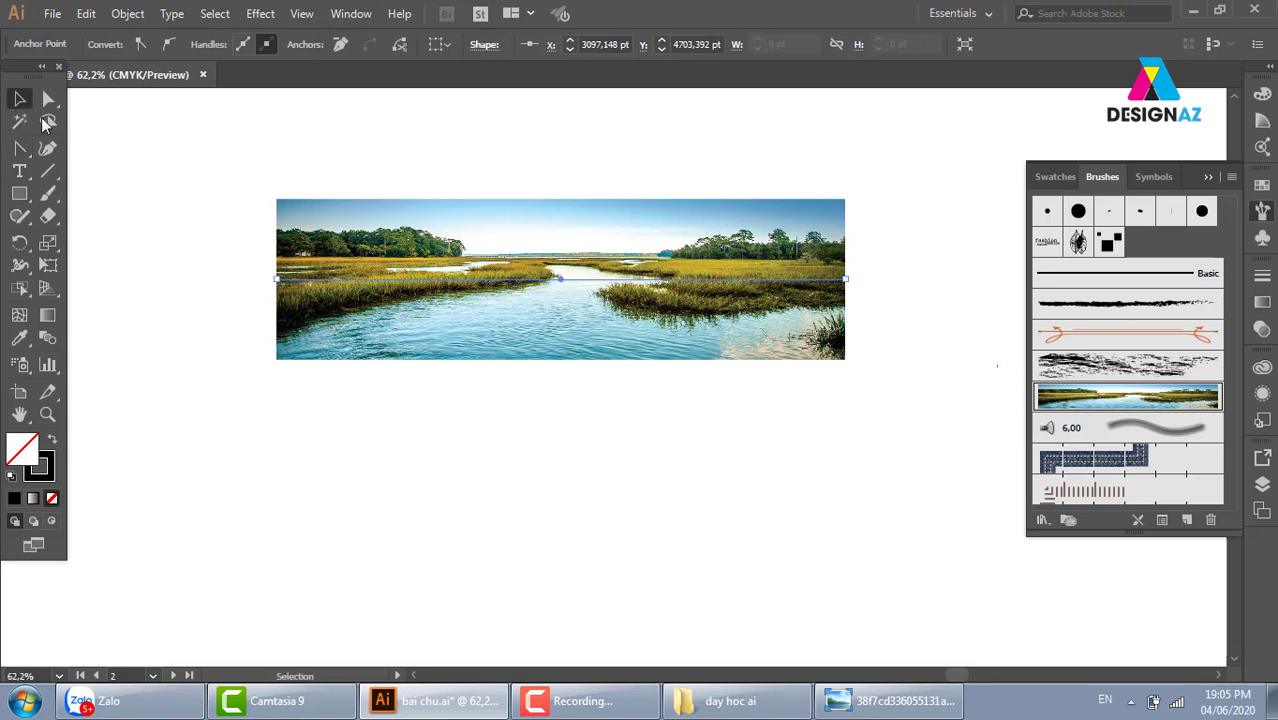
pyautogui.click(491, 250)
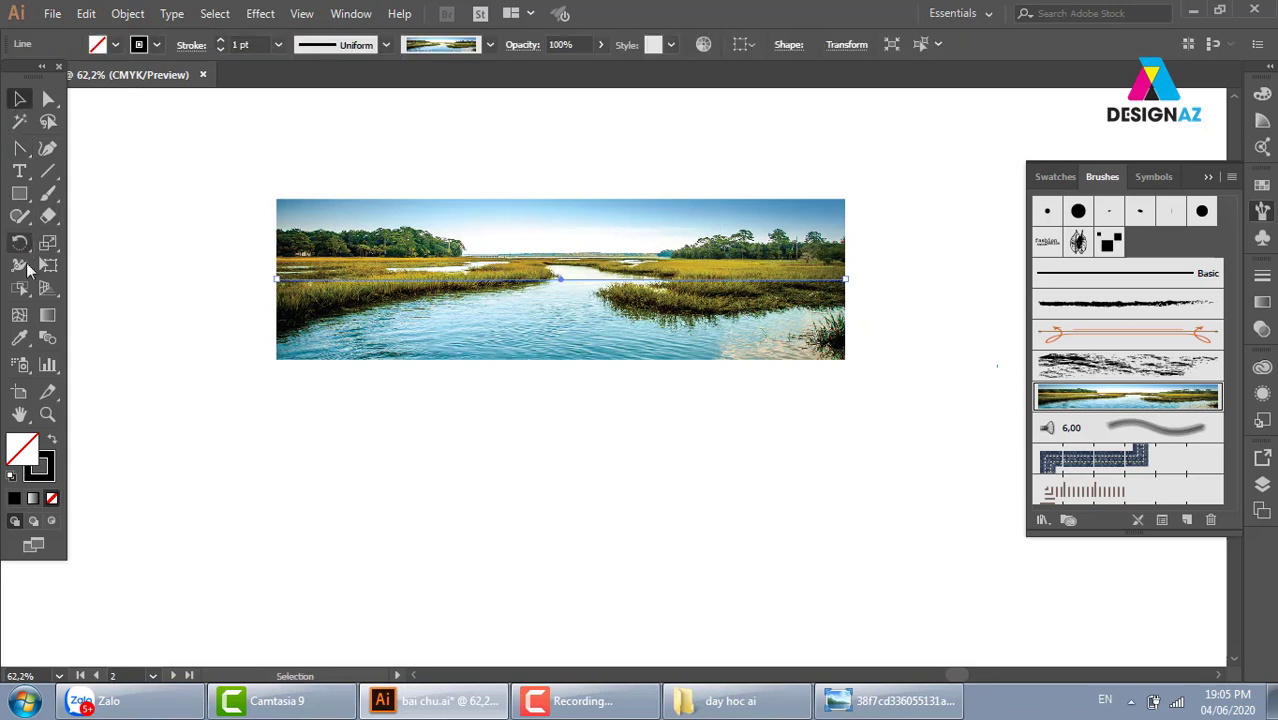
# Use the Width tool to widen and narrow the stroke's left half into stepped panels
pyautogui.moveTo(28, 268); pyautogui.dragTo(178, 270)
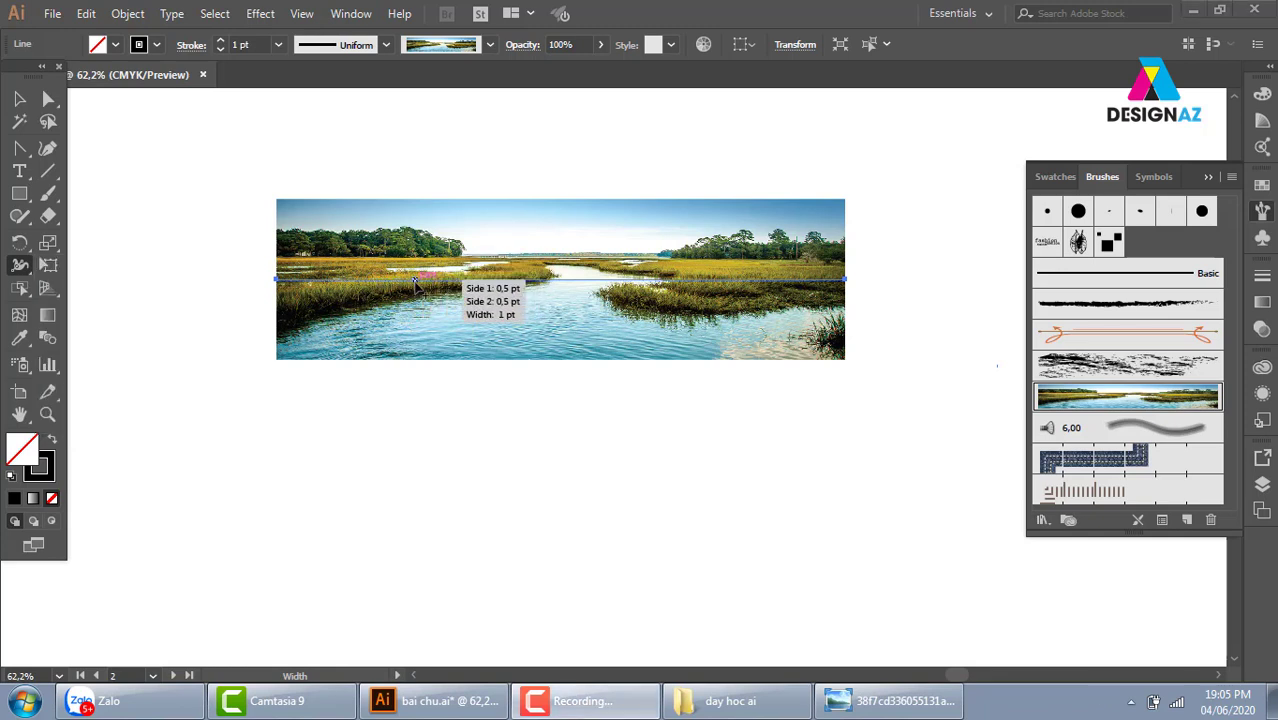
pyautogui.moveTo(417, 283); pyautogui.dragTo(413, 313)
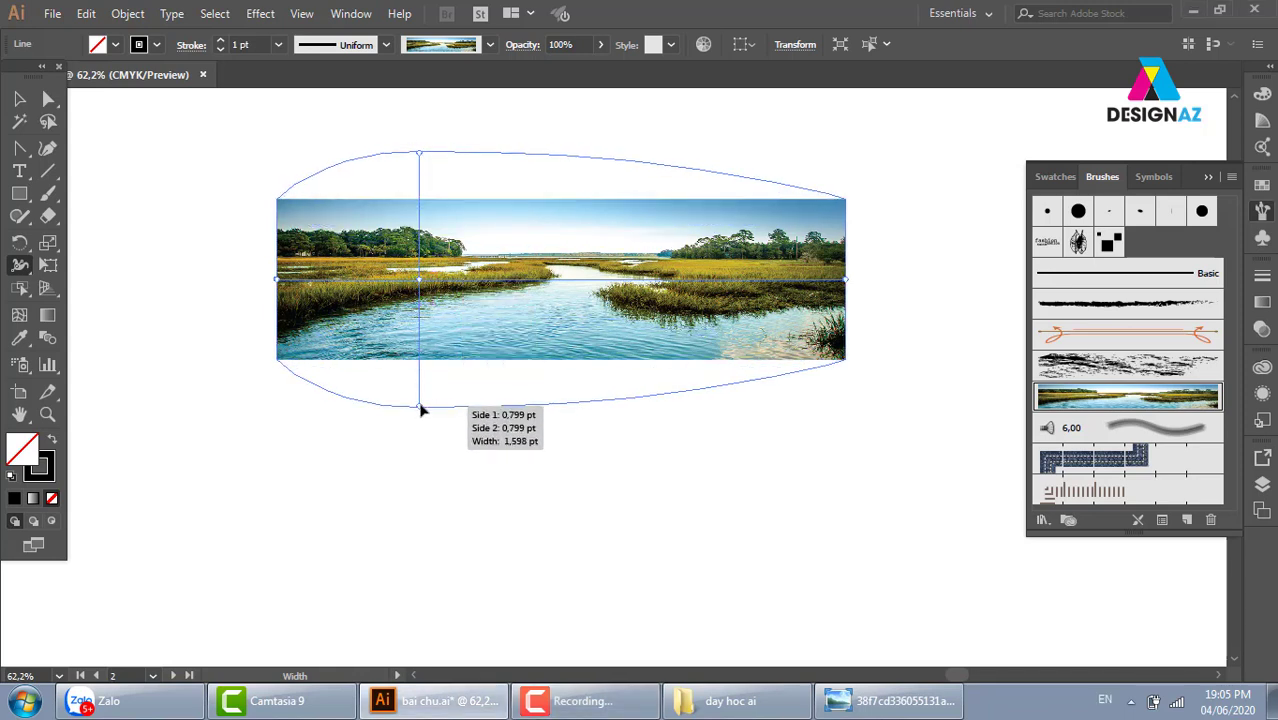
pyautogui.moveTo(413, 313); pyautogui.dragTo(419, 407)
pyautogui.moveTo(424, 352); pyautogui.dragTo(423, 345)
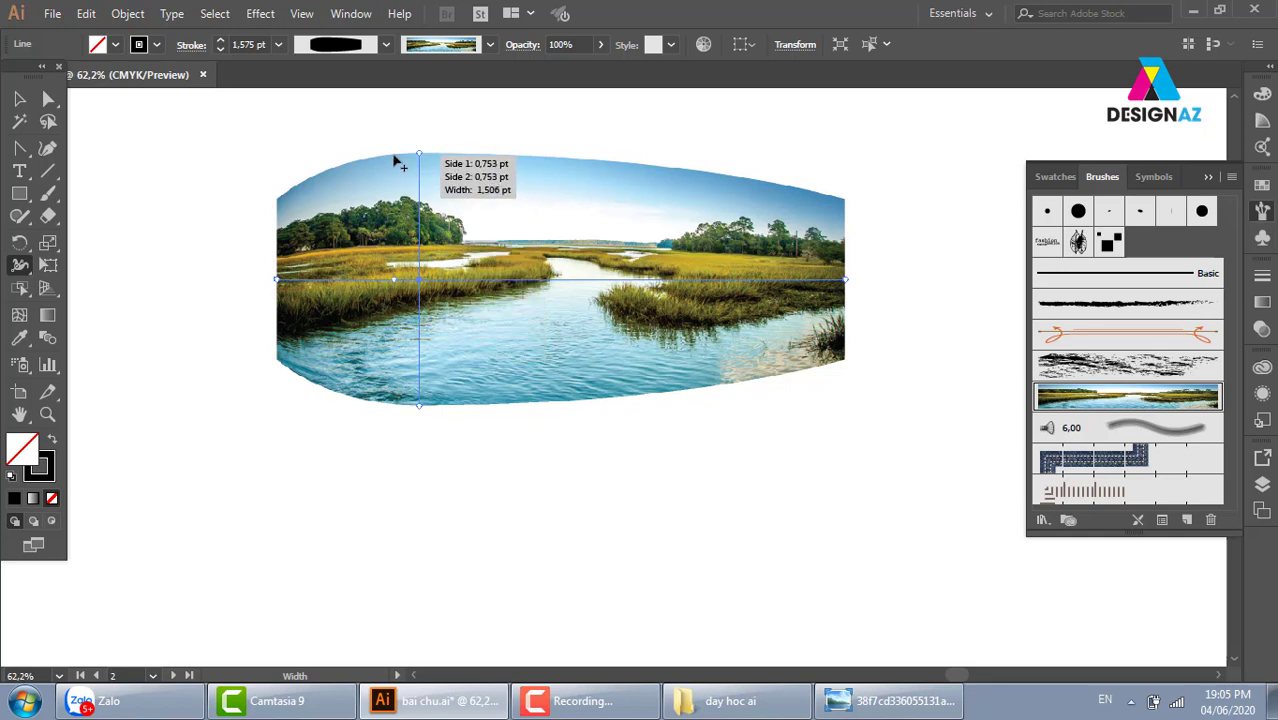
pyautogui.moveTo(395, 167); pyautogui.dragTo(402, 206)
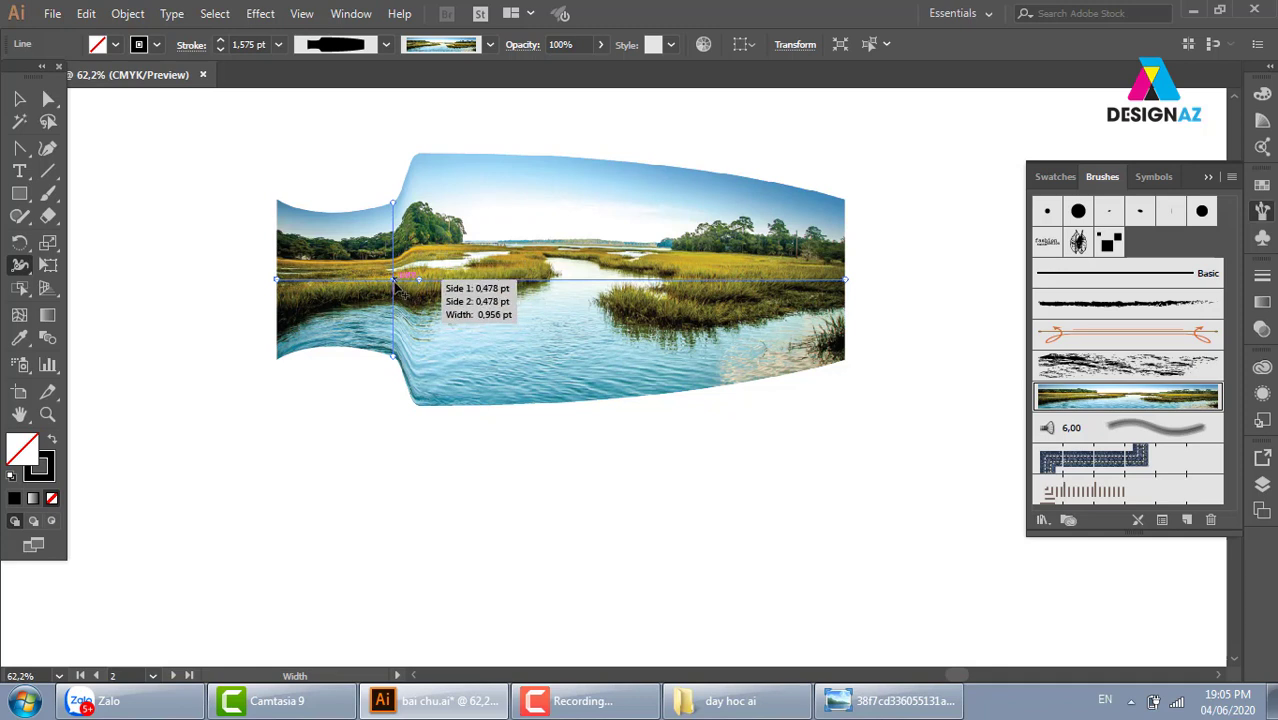
pyautogui.moveTo(396, 285); pyautogui.dragTo(419, 280)
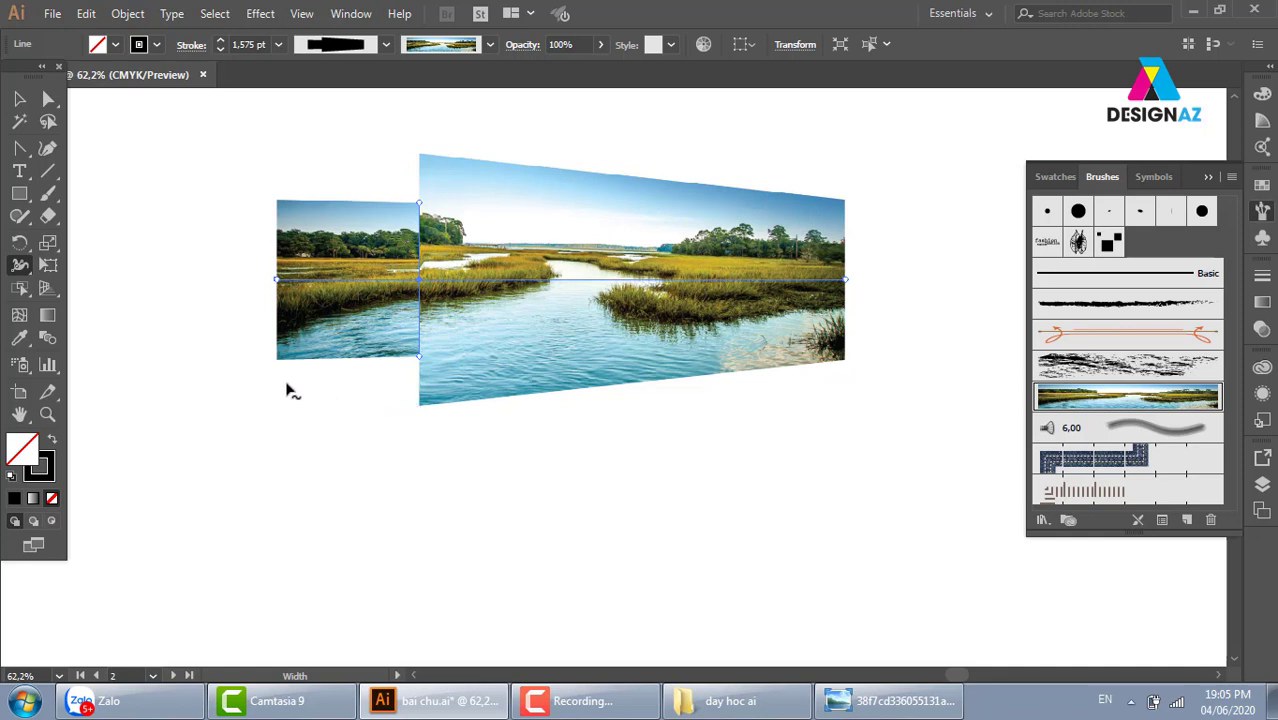
pyautogui.moveTo(279, 366); pyautogui.dragTo(322, 424)
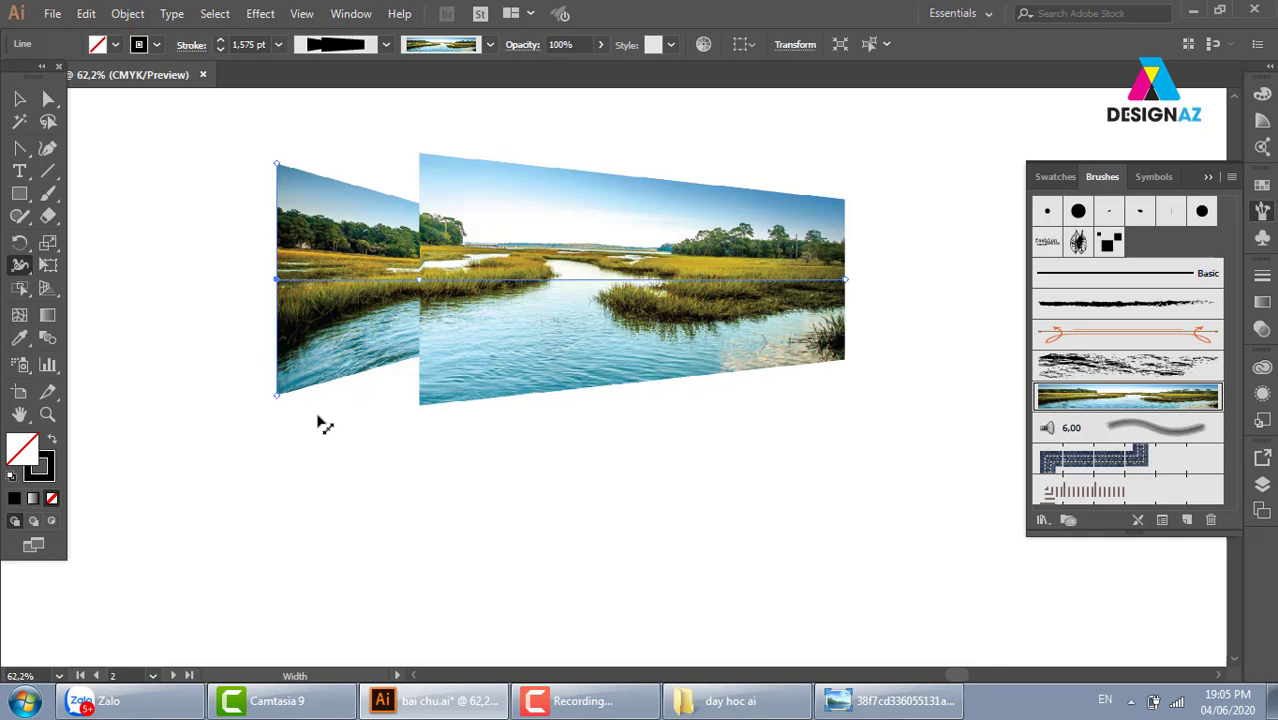
# Add another sharp width step farther along the stroke, undoing the right-end bulge
pyautogui.moveTo(551, 279)
pyautogui.mouseDown()
pyautogui.moveTo(550, 172)
pyautogui.moveTo(590, 225)
pyautogui.moveTo(586, 158)
pyautogui.mouseUp()
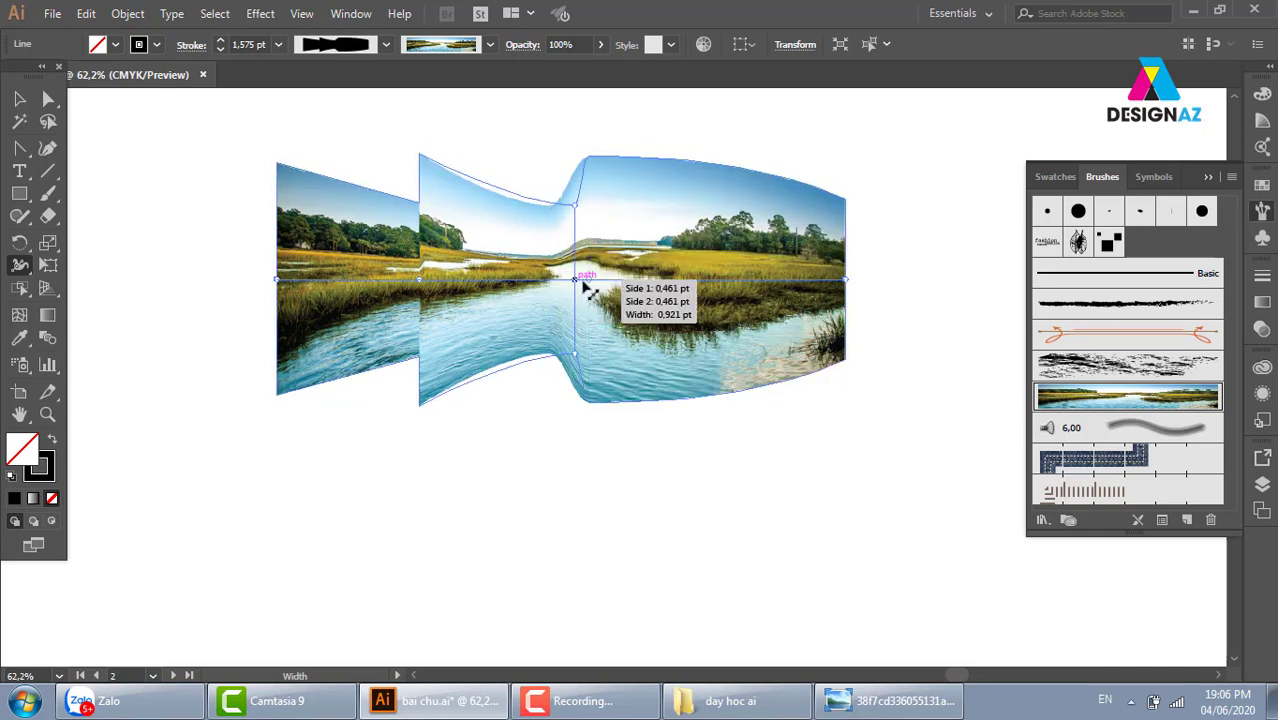
pyautogui.moveTo(583, 283); pyautogui.dragTo(593, 285)
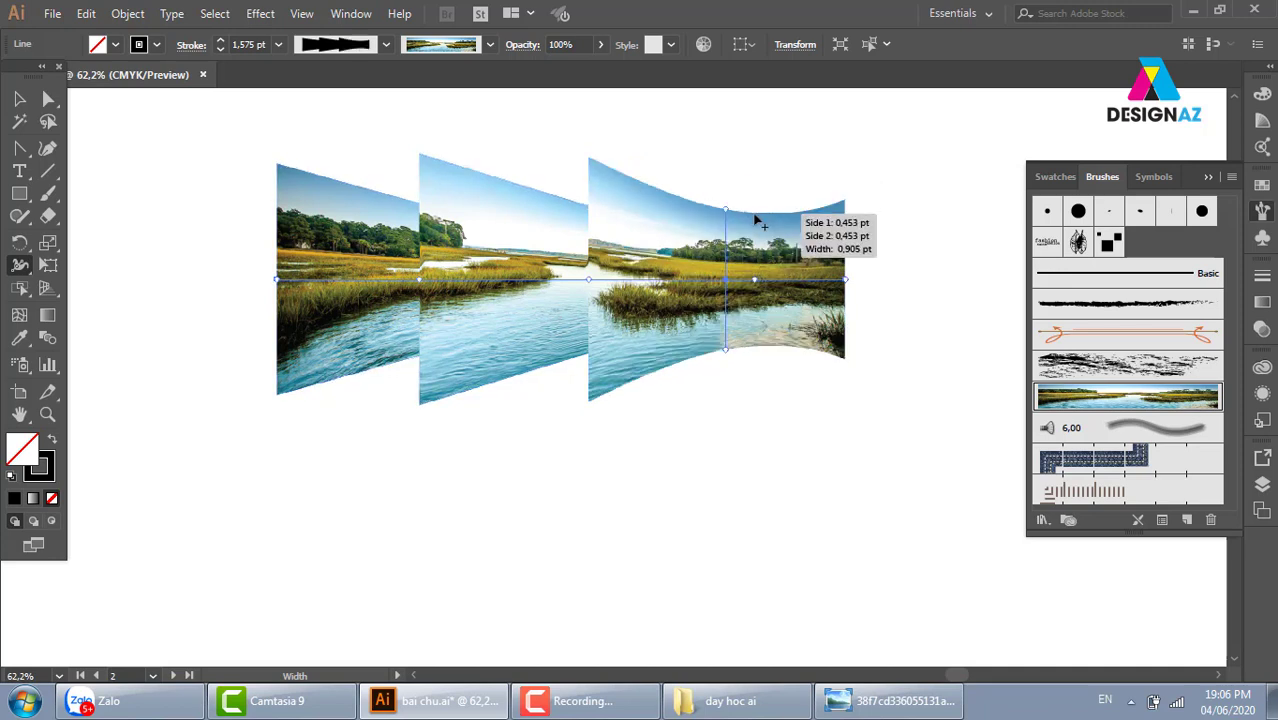
pyautogui.moveTo(754, 211); pyautogui.dragTo(754, 160)
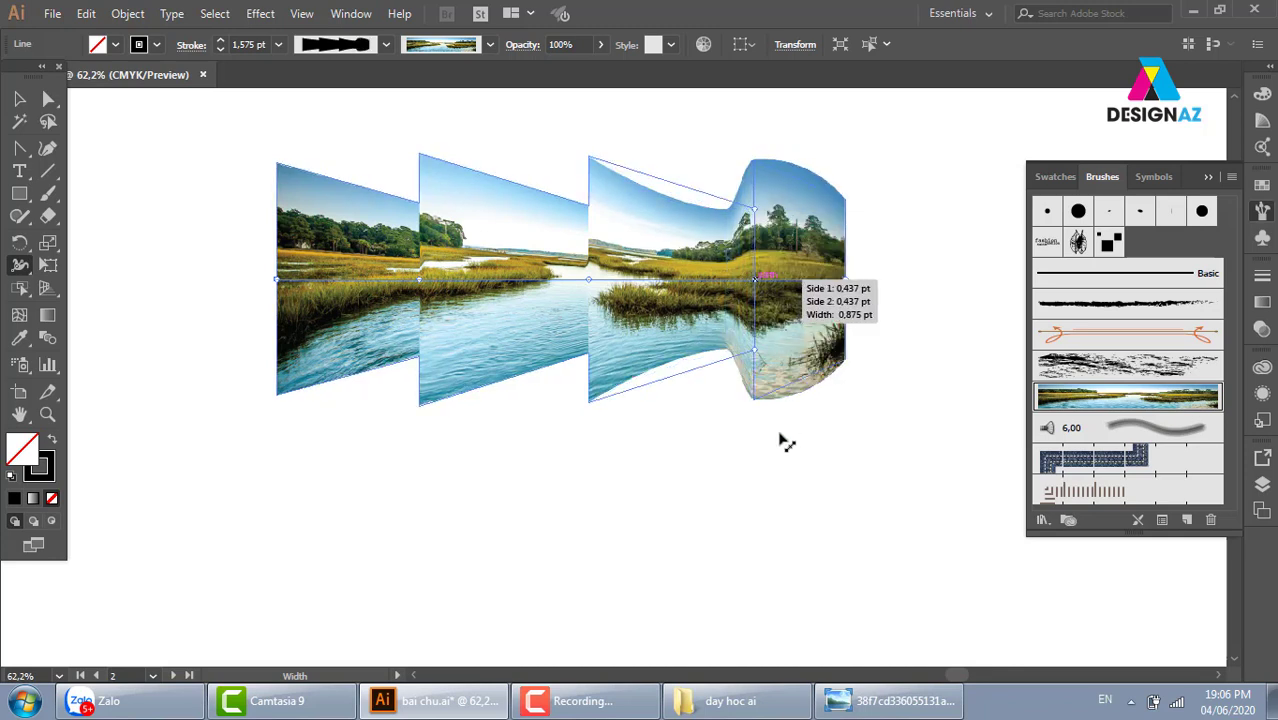
pyautogui.hotkey('ctrl', 'z')
pyautogui.click(19, 98)
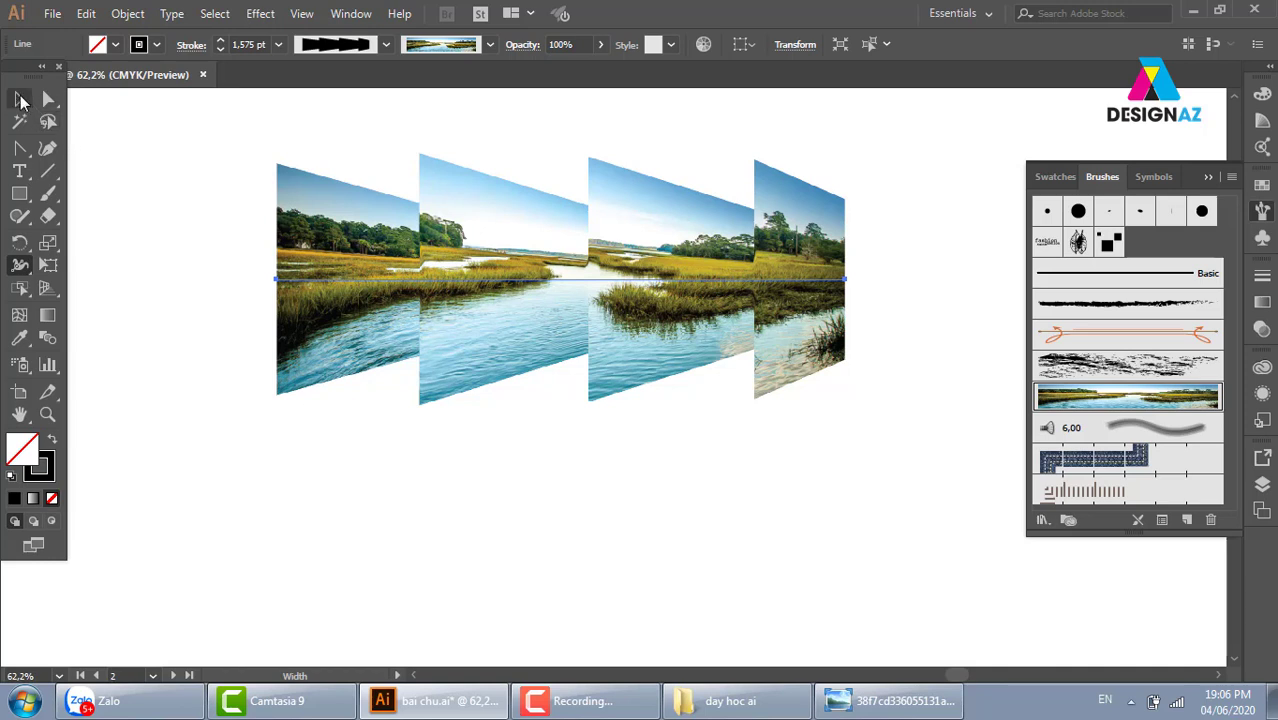
# Drag the four-panel marsh banner aside and delete it
pyautogui.click(162, 225)
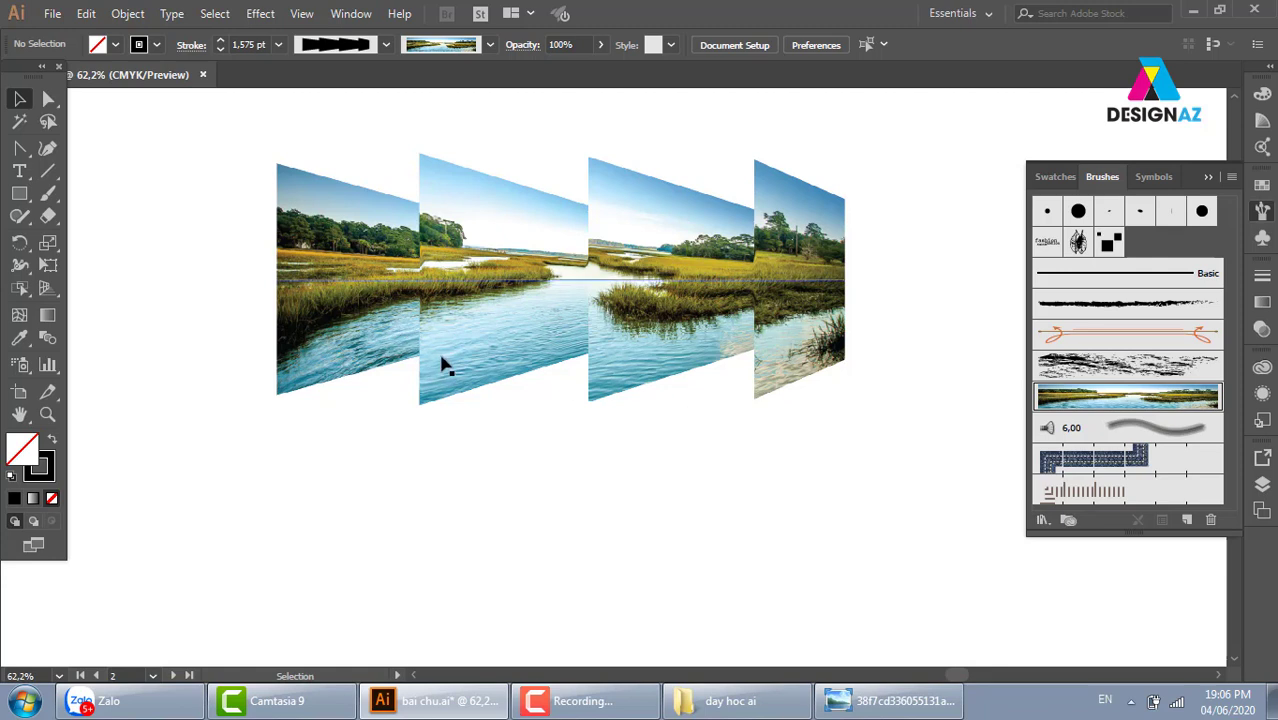
pyautogui.moveTo(619, 338); pyautogui.dragTo(573, 347)
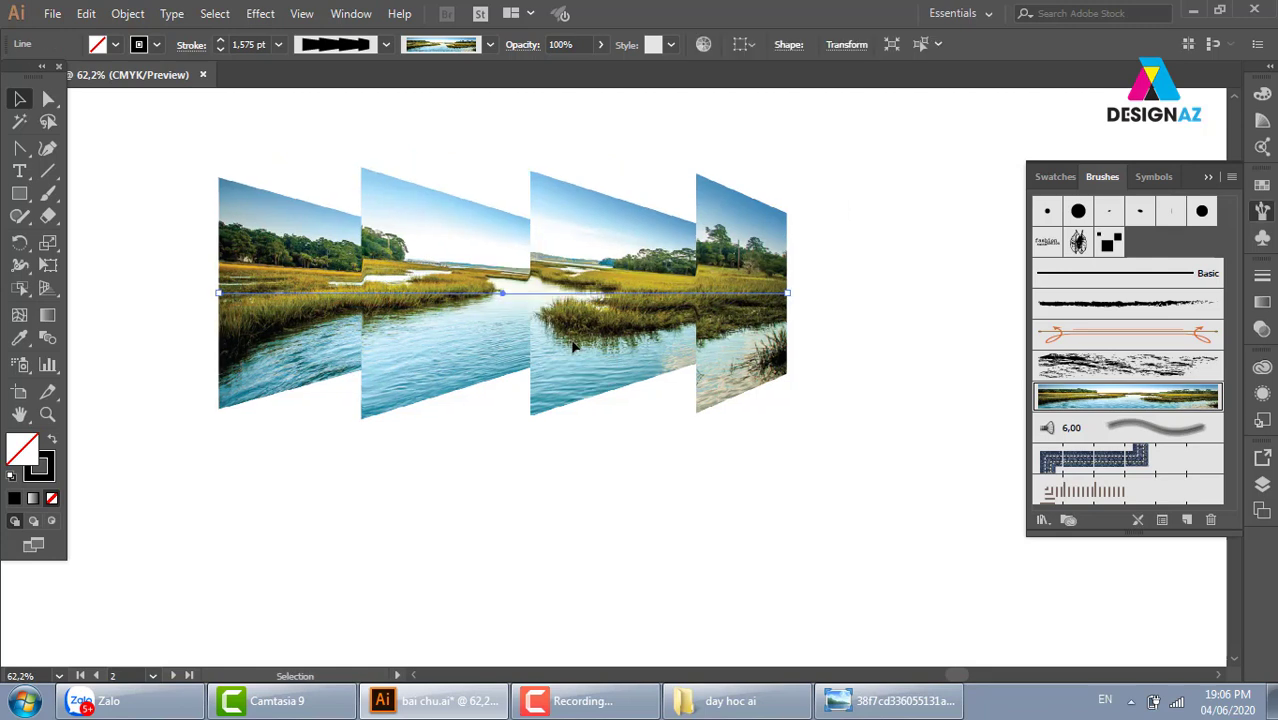
pyautogui.press('Delete')
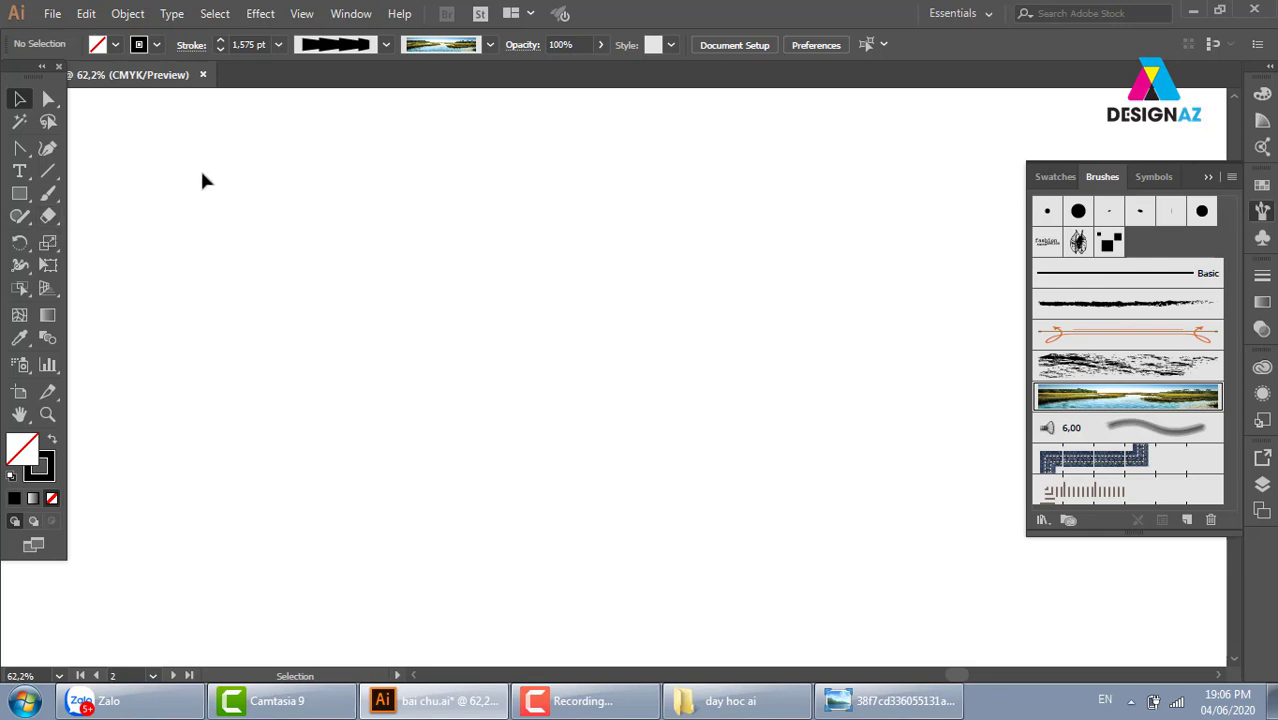
# Type a long random-letter string (dsahfsdahfkj…) near the artboard's top left
pyautogui.click(19, 171)
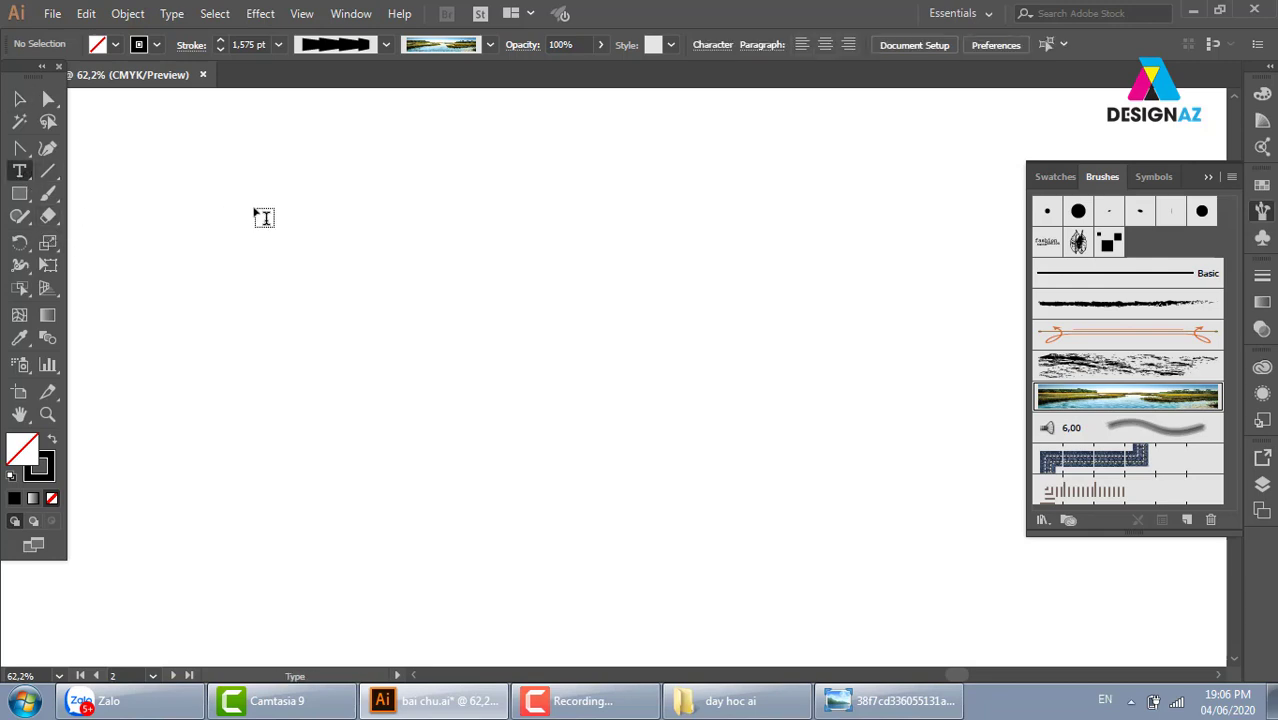
pyautogui.click(228, 240)
pyautogui.write('ds')
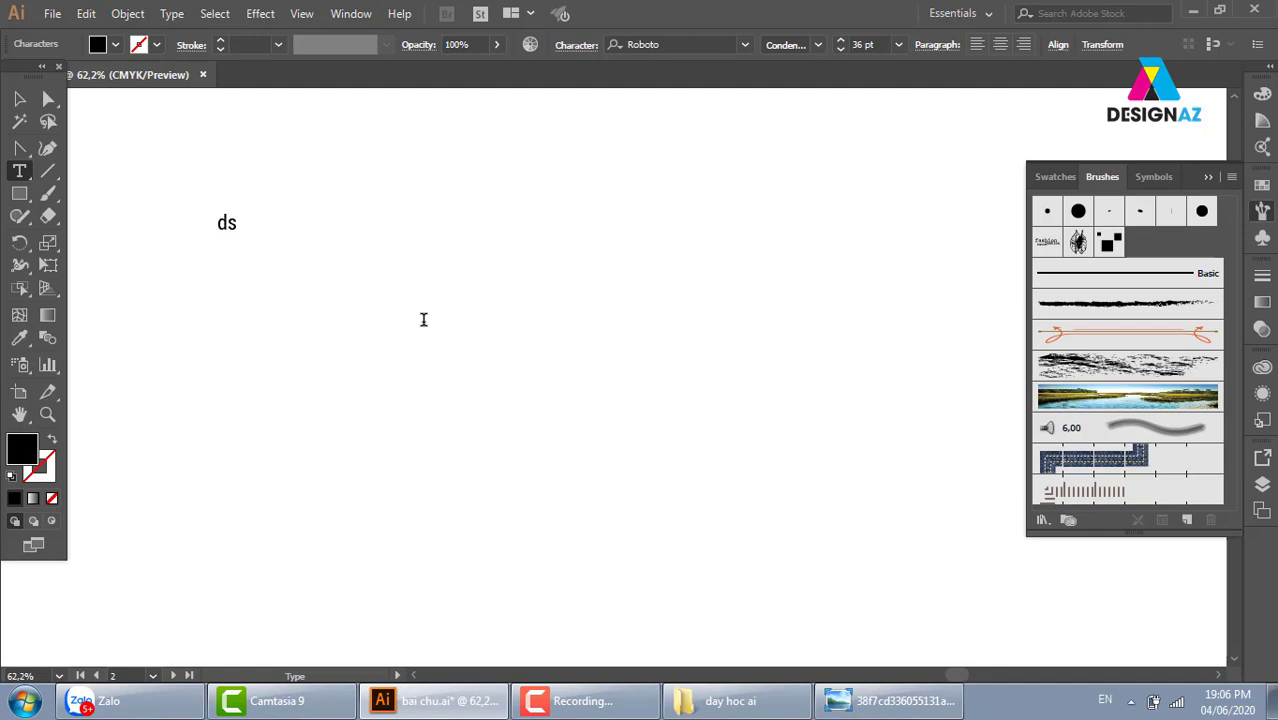
pyautogui.write('ahfsdahfkjdsahfkjdsahfkjdsahkfjhdaskjfh')
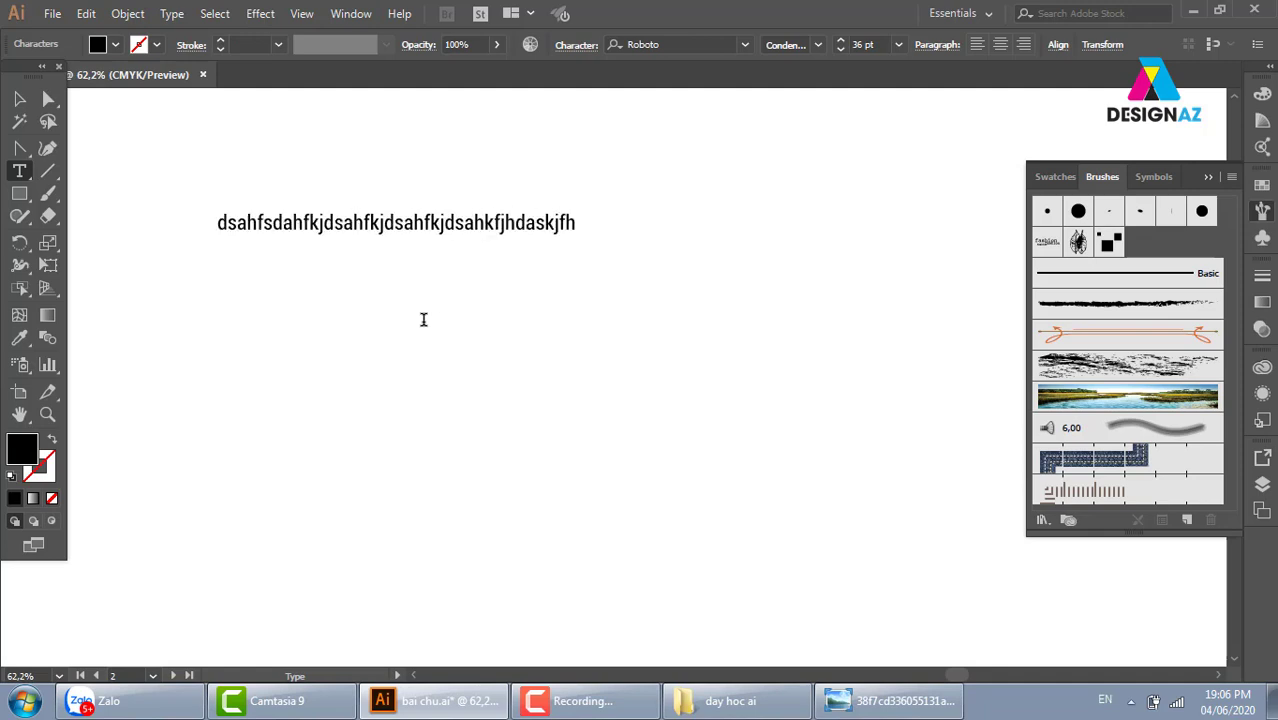
pyautogui.write('dksajfhkdsahfkdsahf ')
pyautogui.write('sjahfkdjsah')
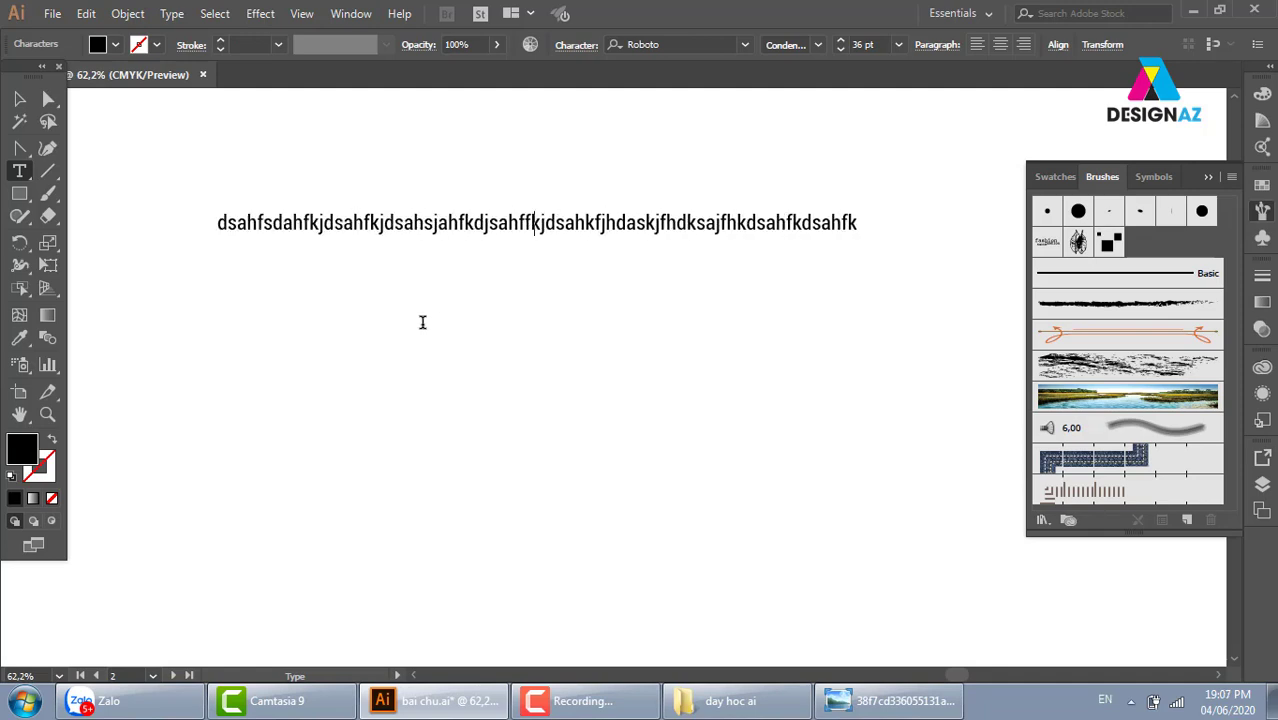
pyautogui.write('fkdjsf')
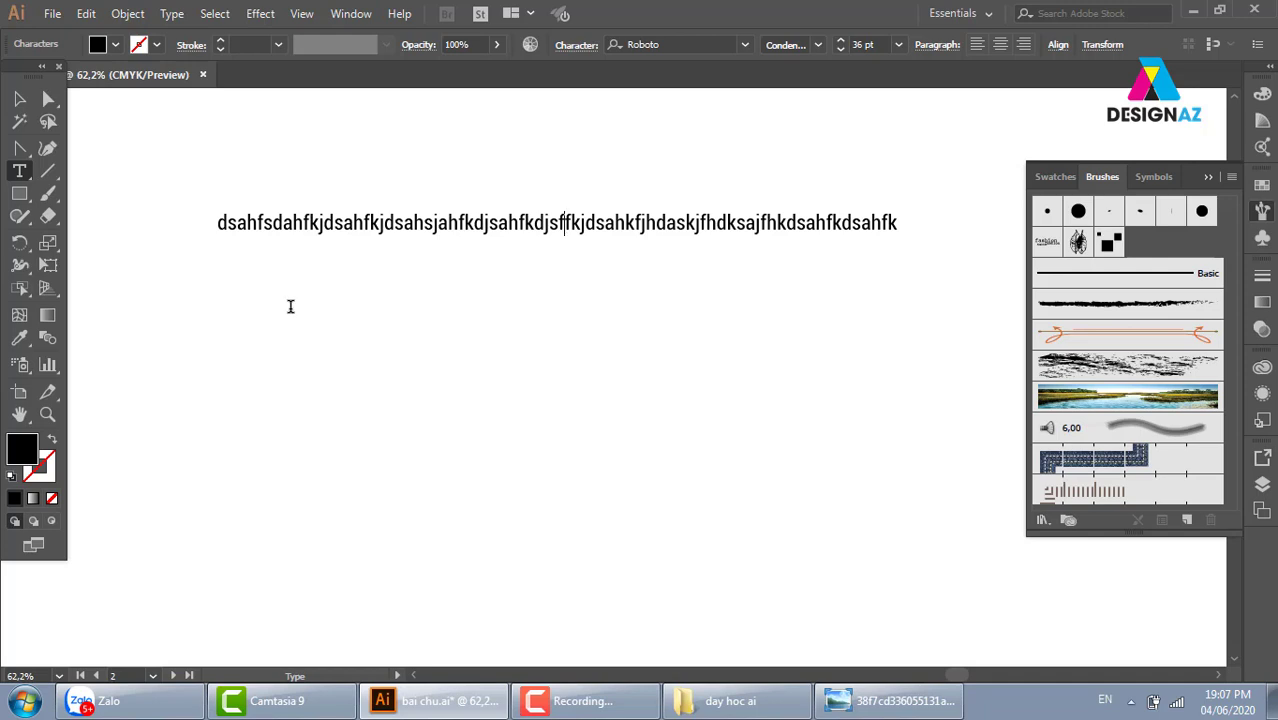
pyautogui.write('ffff')
# Outline the placeholder text, save it as a new art brush, and delete the text
pyautogui.click(20, 100)
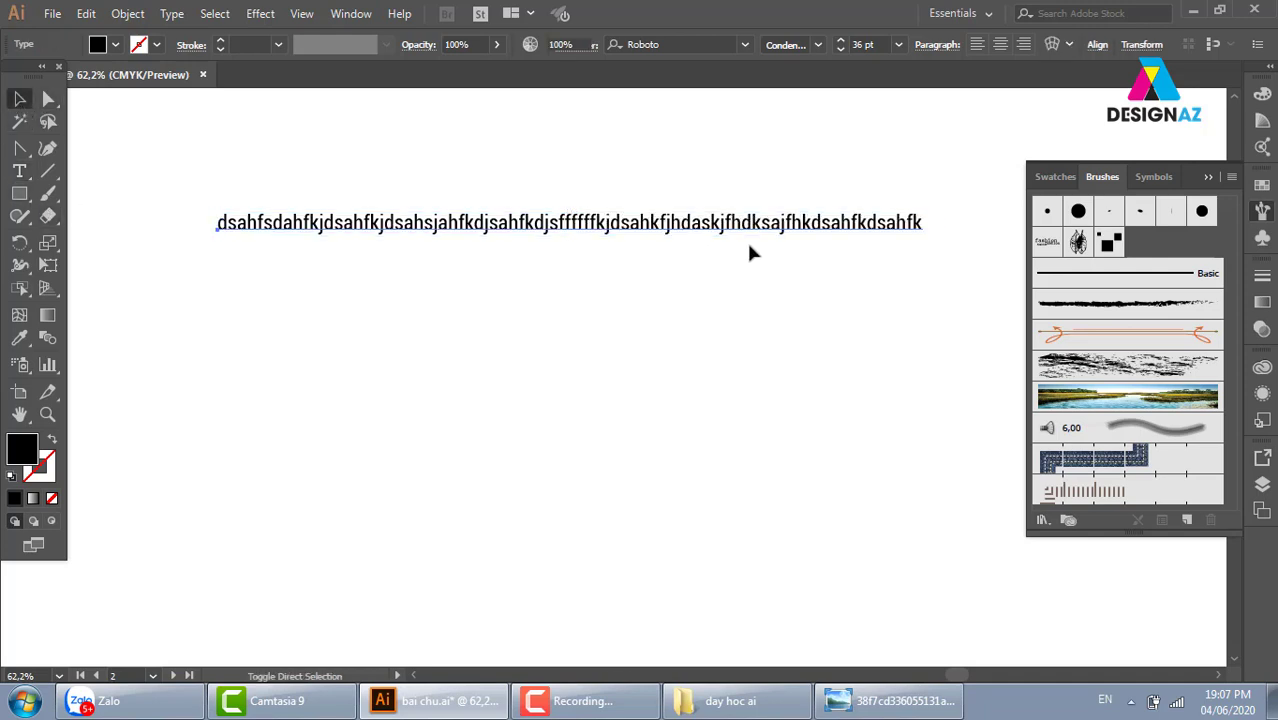
pyautogui.hotkey('ctrl', 'shift', 'o')
pyautogui.click(1187, 519)
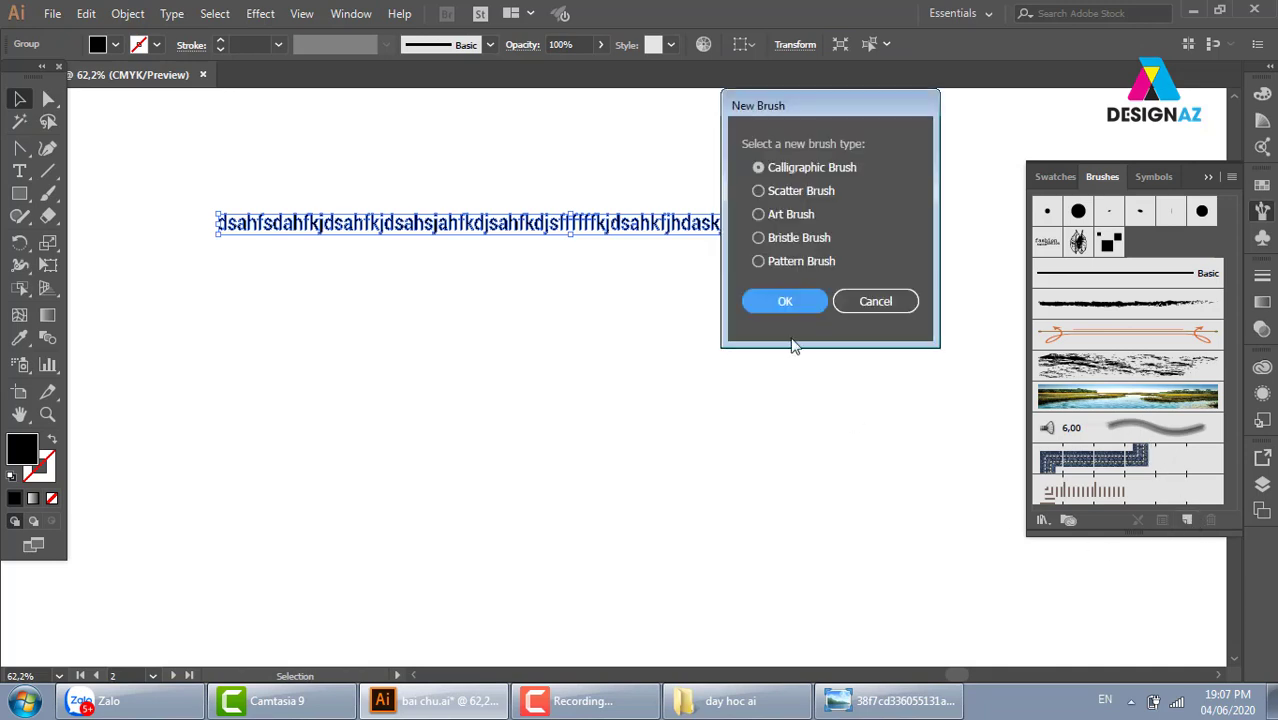
pyautogui.click(783, 213)
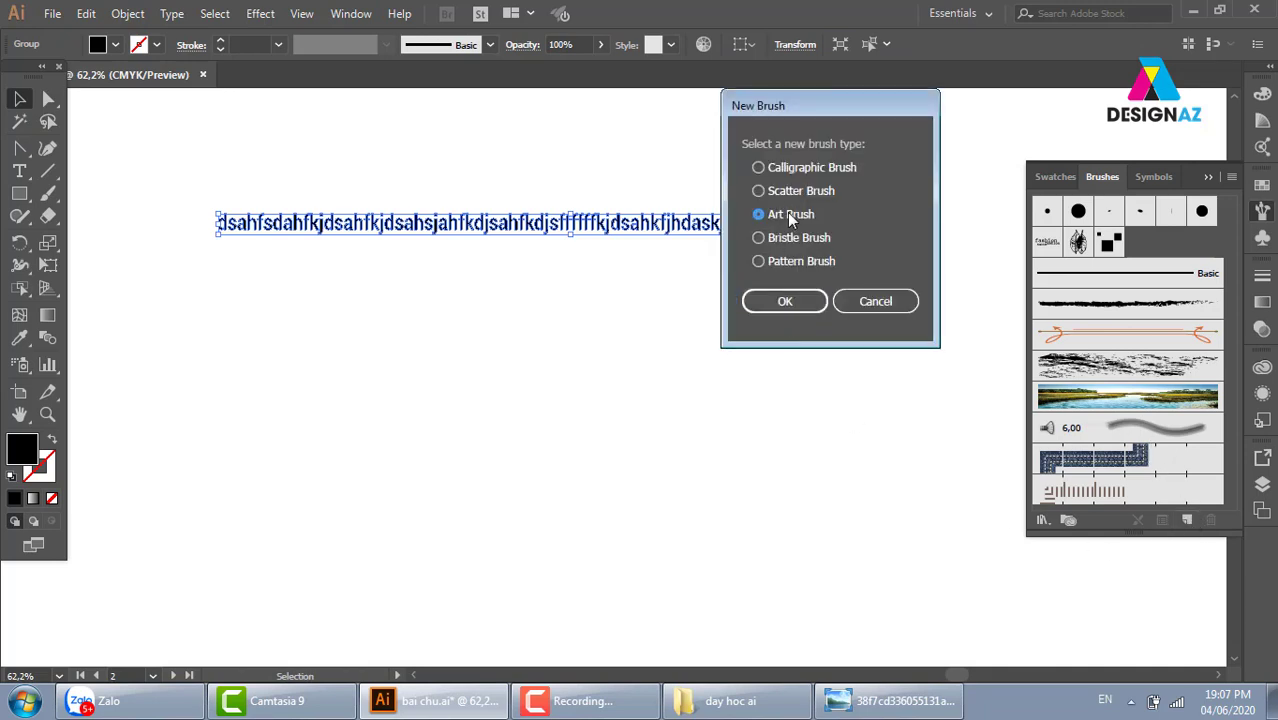
pyautogui.click(778, 300)
pyautogui.click(1085, 568)
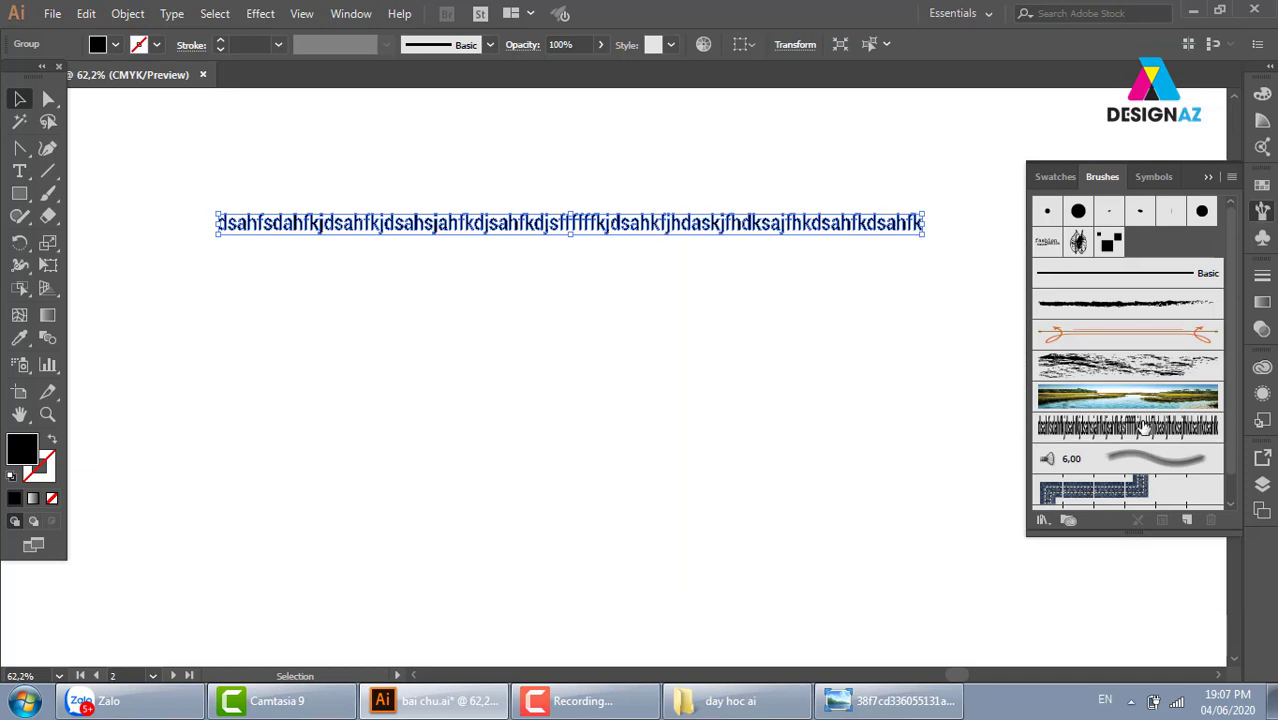
pyautogui.press('Delete')
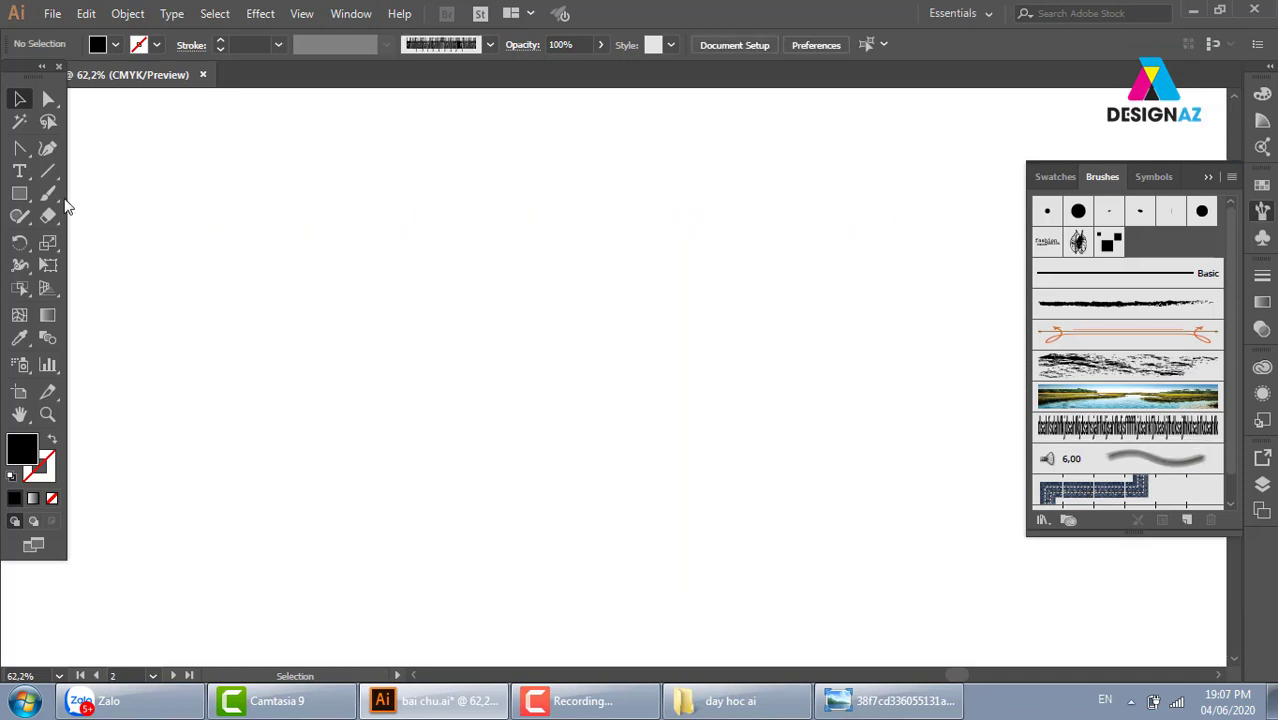
pyautogui.click(47, 194)
pyautogui.moveTo(212, 316)
pyautogui.mouseDown()
pyautogui.moveTo(662, 163)
pyautogui.moveTo(648, 379)
pyautogui.moveTo(1018, 247)
pyautogui.moveTo(1010, 240)
pyautogui.mouseUp()
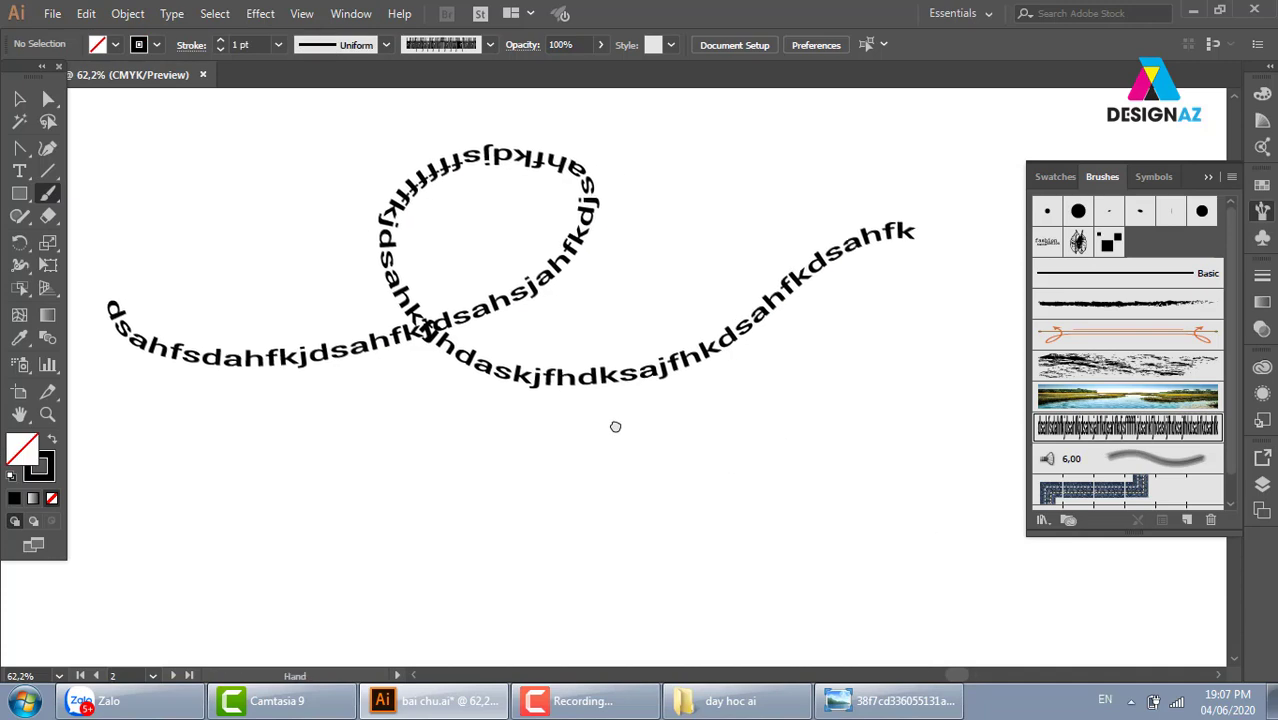
pyautogui.moveTo(671, 443); pyautogui.dragTo(613, 422)
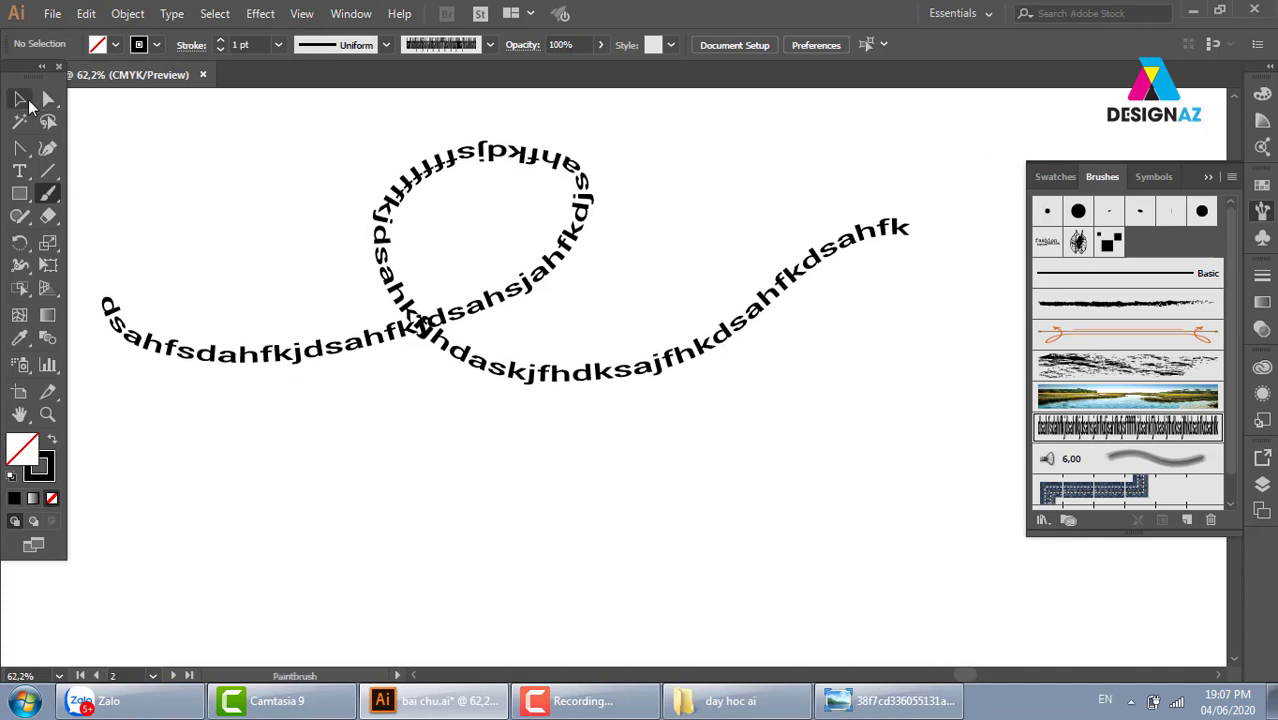
pyautogui.click(19, 263)
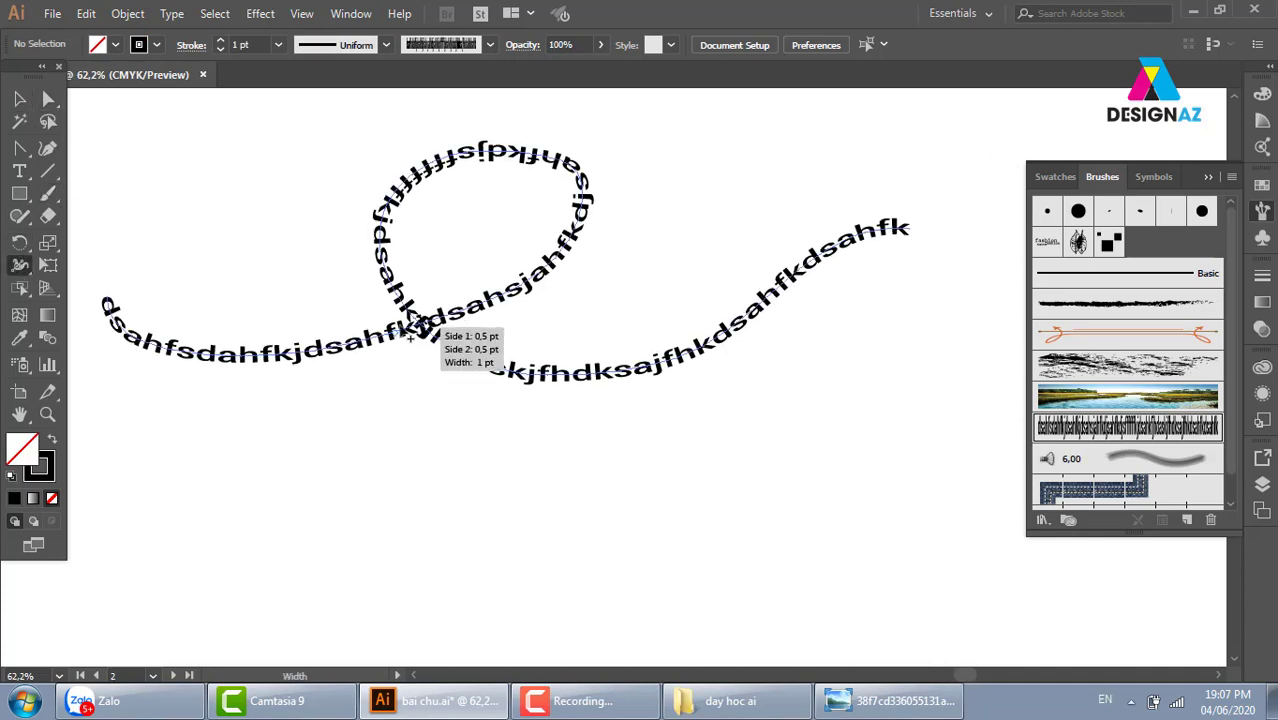
pyautogui.moveTo(425, 333); pyautogui.dragTo(409, 440)
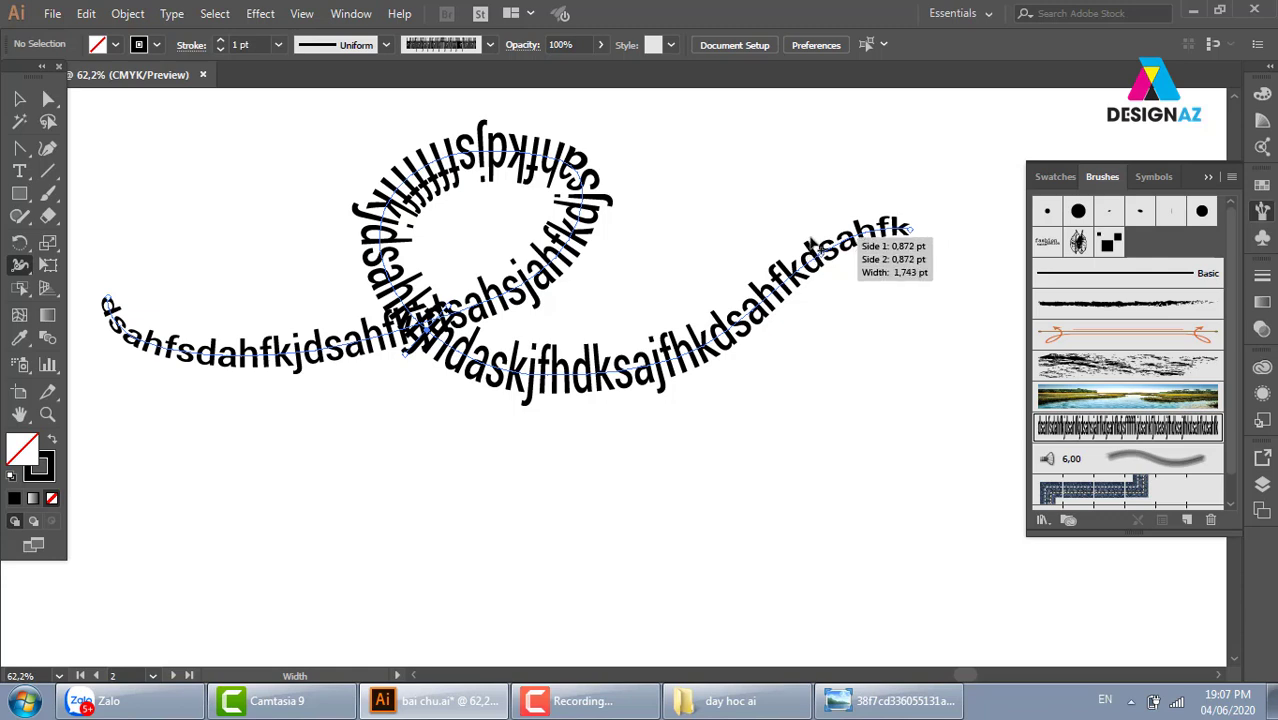
pyautogui.click(19, 98)
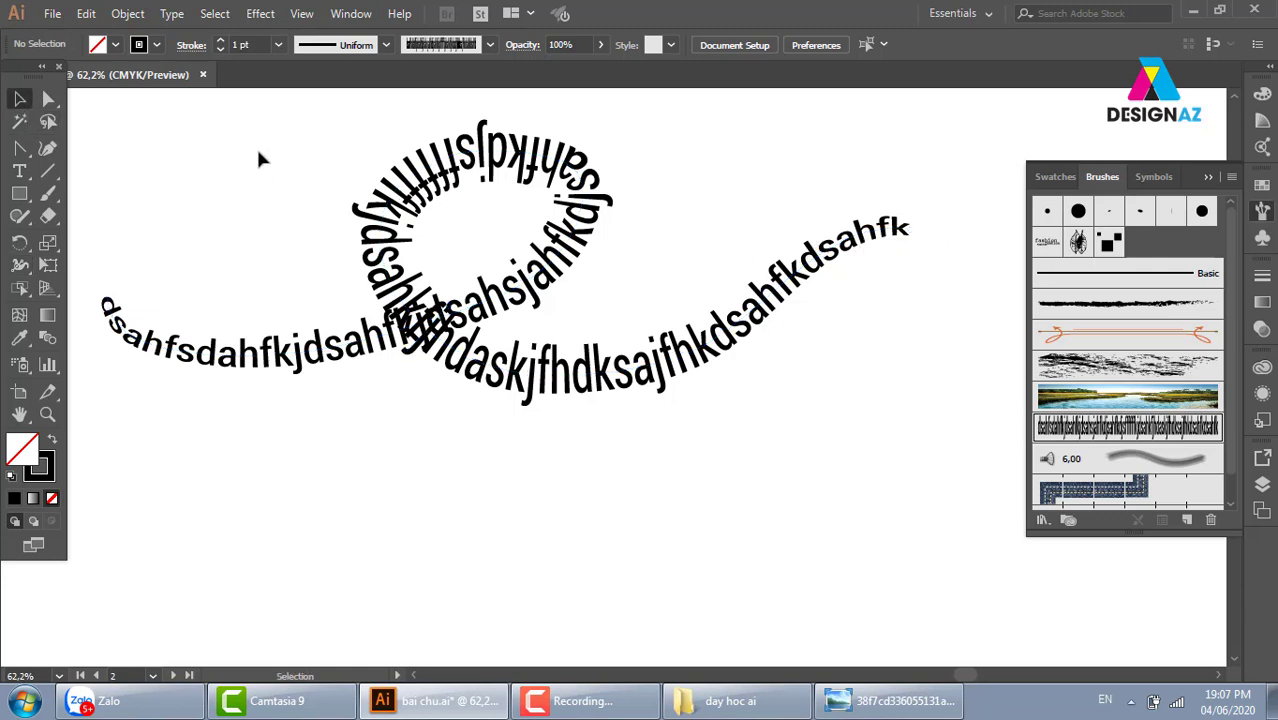
pyautogui.moveTo(258, 158); pyautogui.dragTo(567, 388)
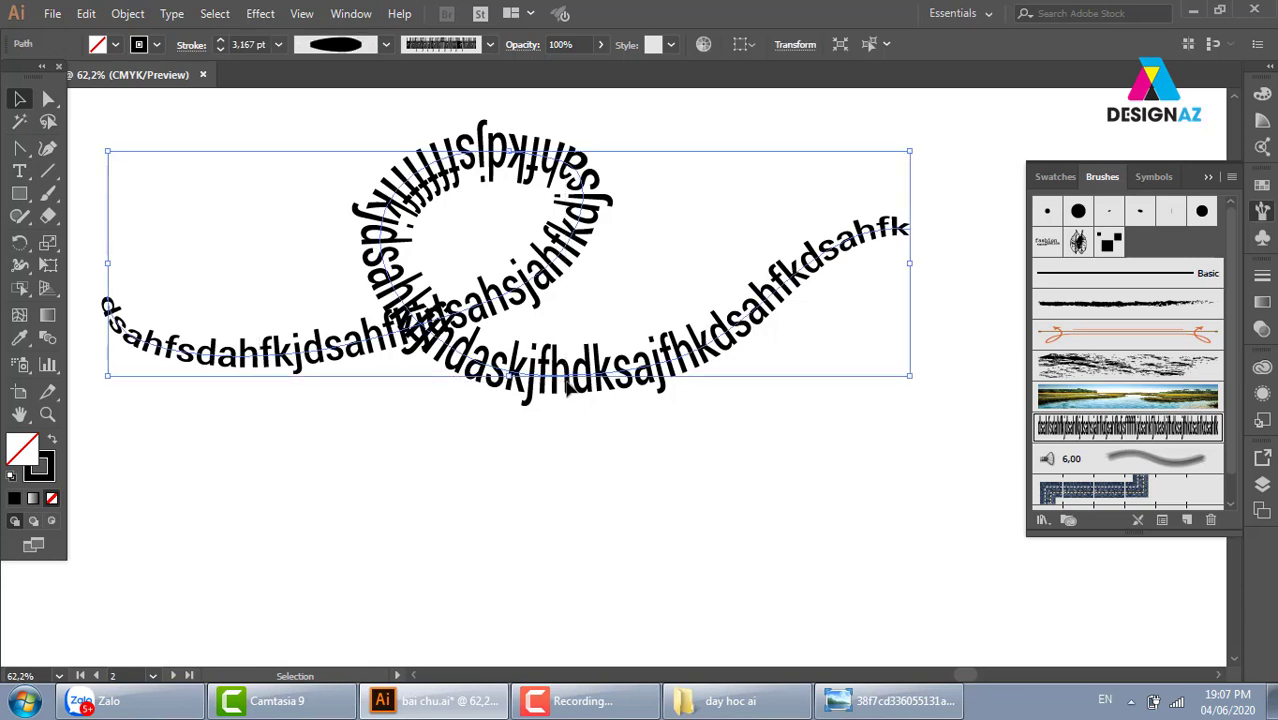
pyautogui.press('Delete')
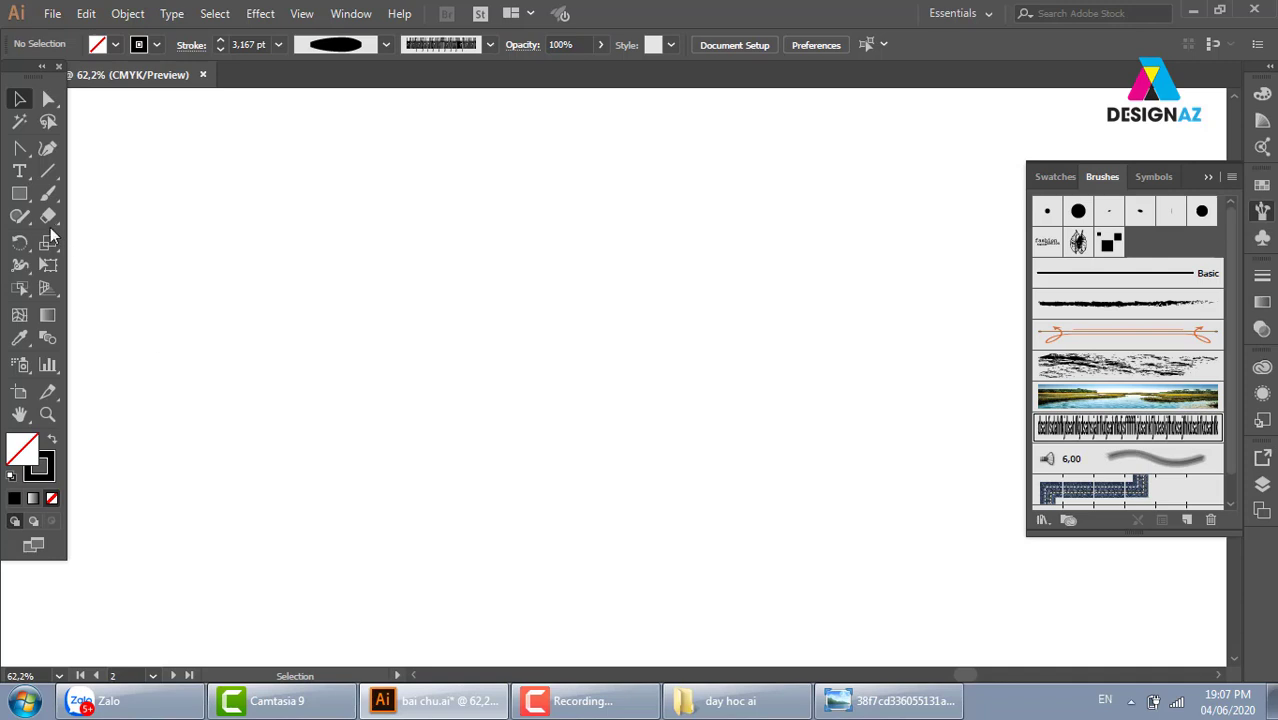
# Open the Width tool flyout of stroke-reshaping tools on the empty artboard
pyautogui.click(20, 265)
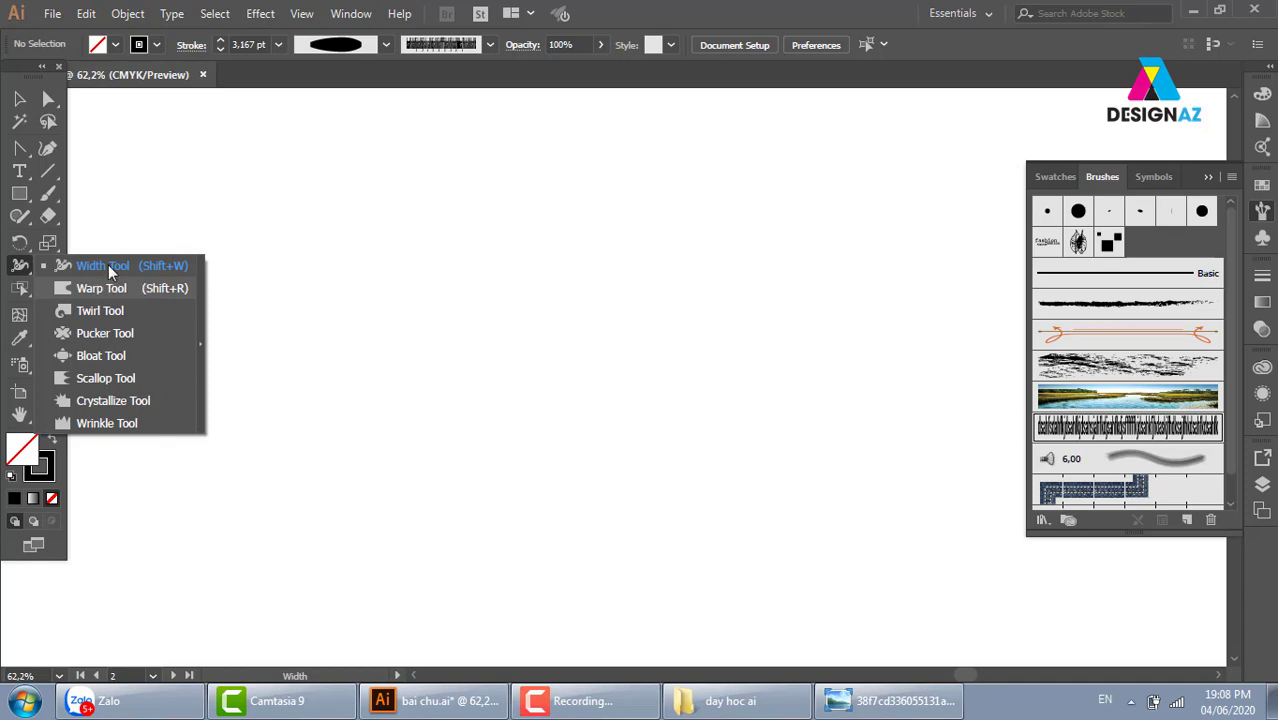
# Draw a wide rectangle across the artboard and fill it tan
pyautogui.click(19, 194)
pyautogui.moveTo(244, 159); pyautogui.dragTo(782, 371)
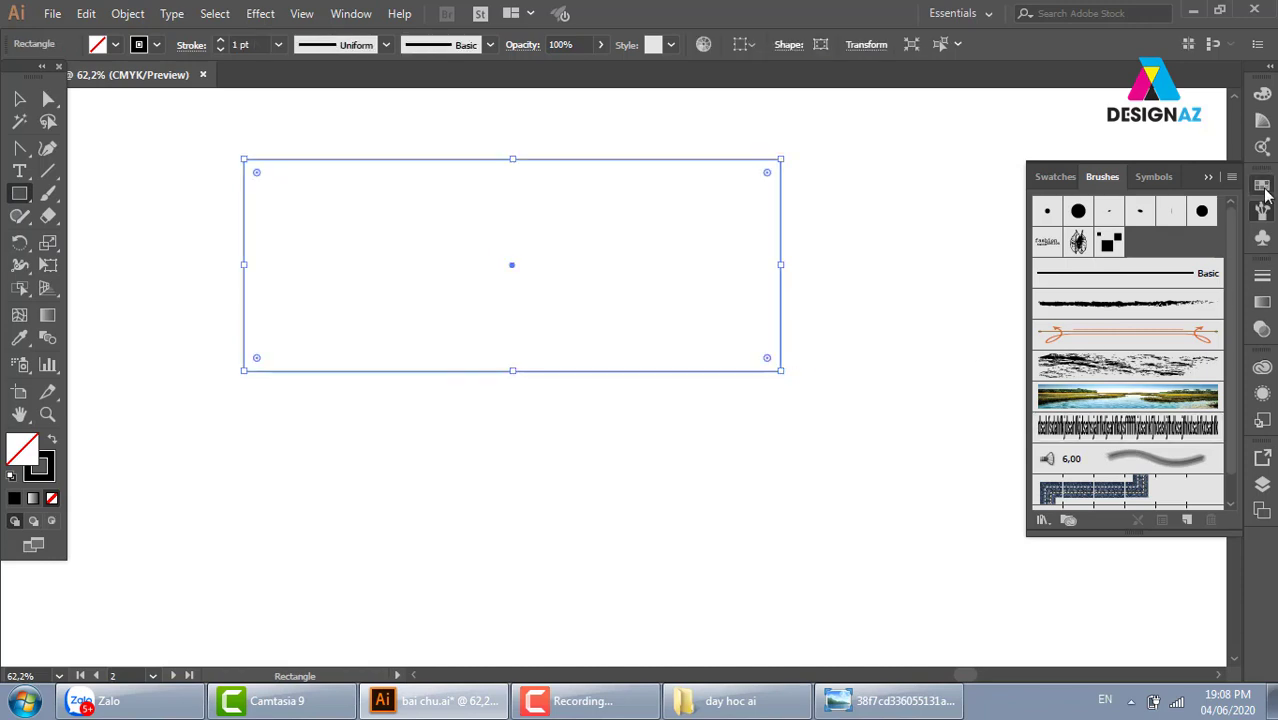
pyautogui.click(1055, 176)
pyautogui.click(1078, 294)
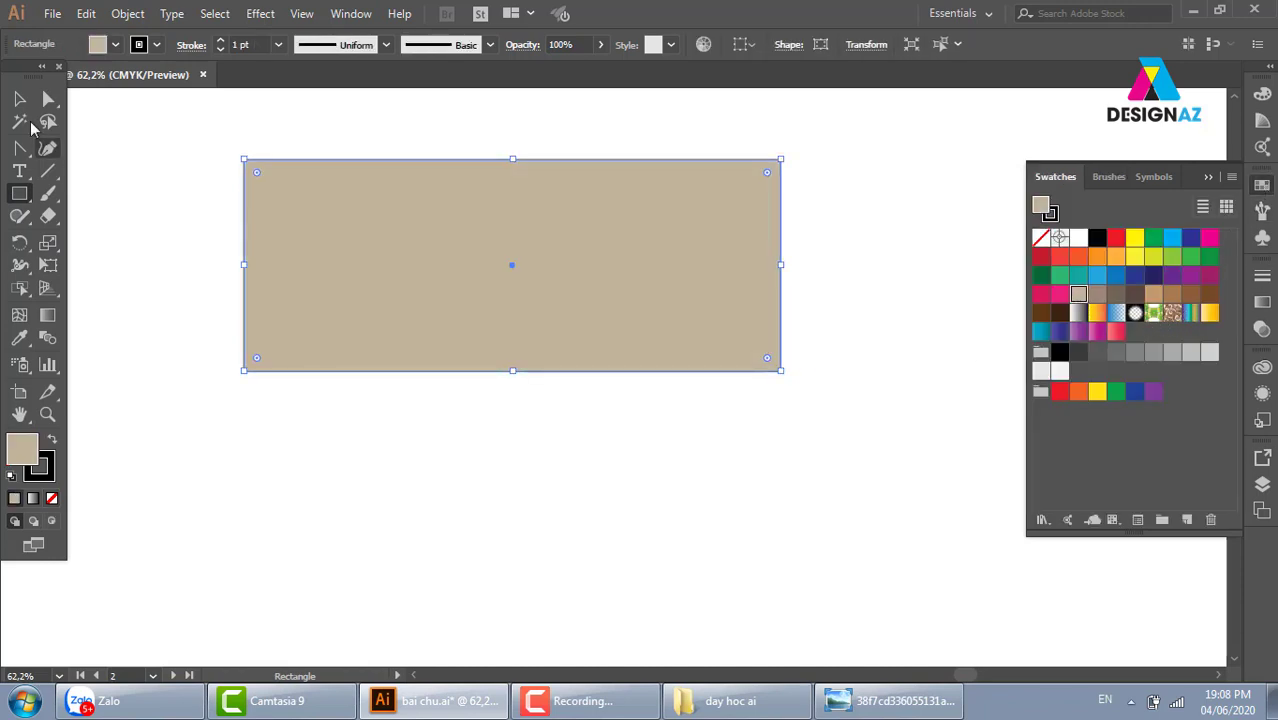
# Paste a copy in front, narrow it to the left end, and fill it dark brown
pyautogui.click(19, 98)
pyautogui.press('a')
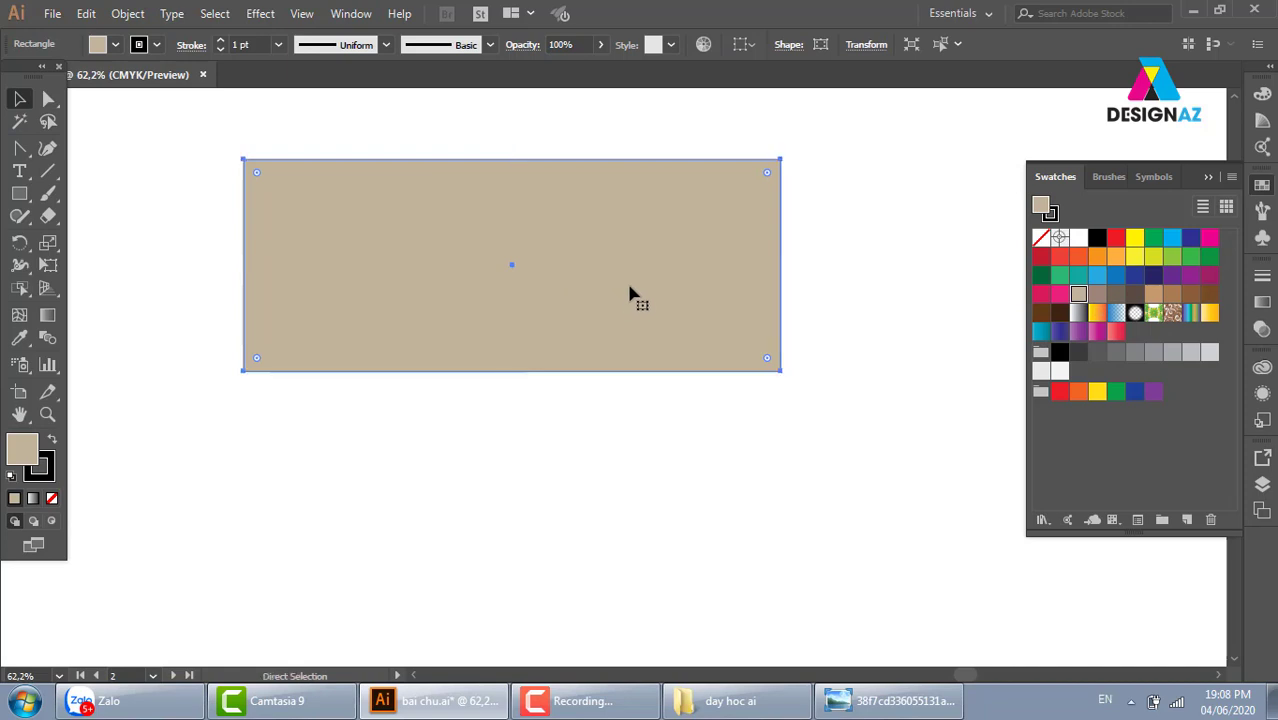
pyautogui.press('v')
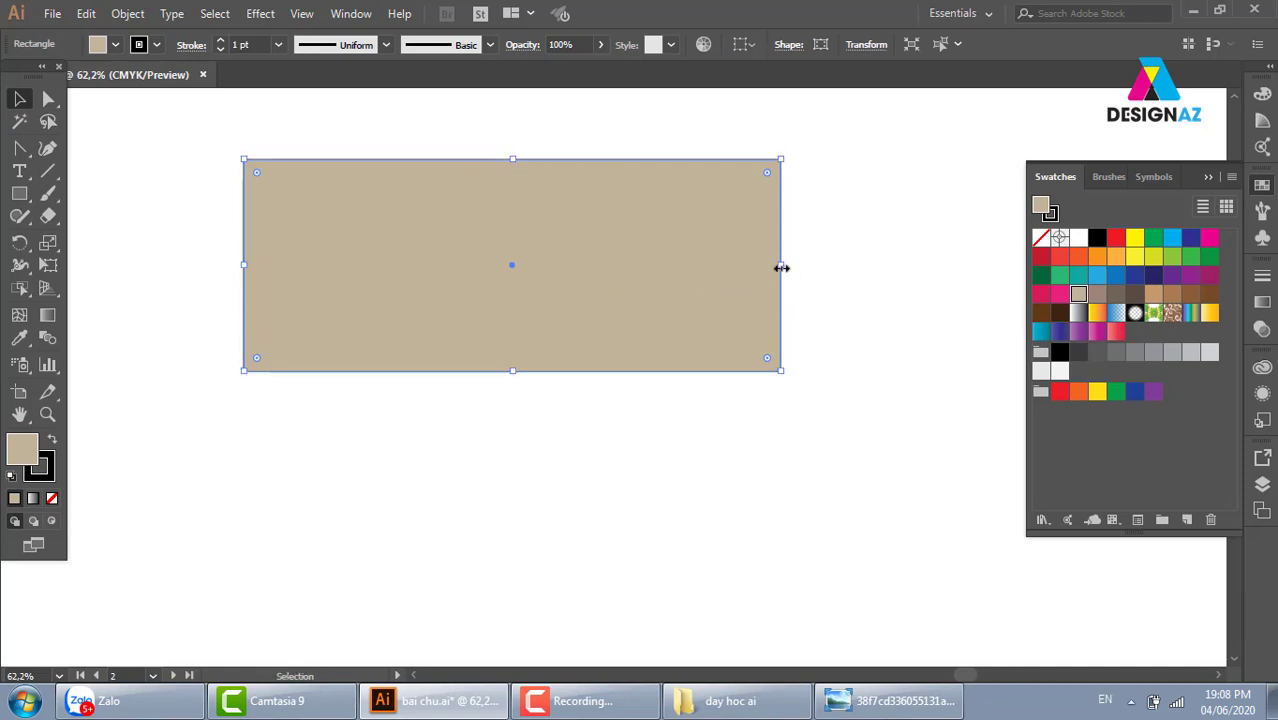
pyautogui.moveTo(780, 269); pyautogui.dragTo(400, 277)
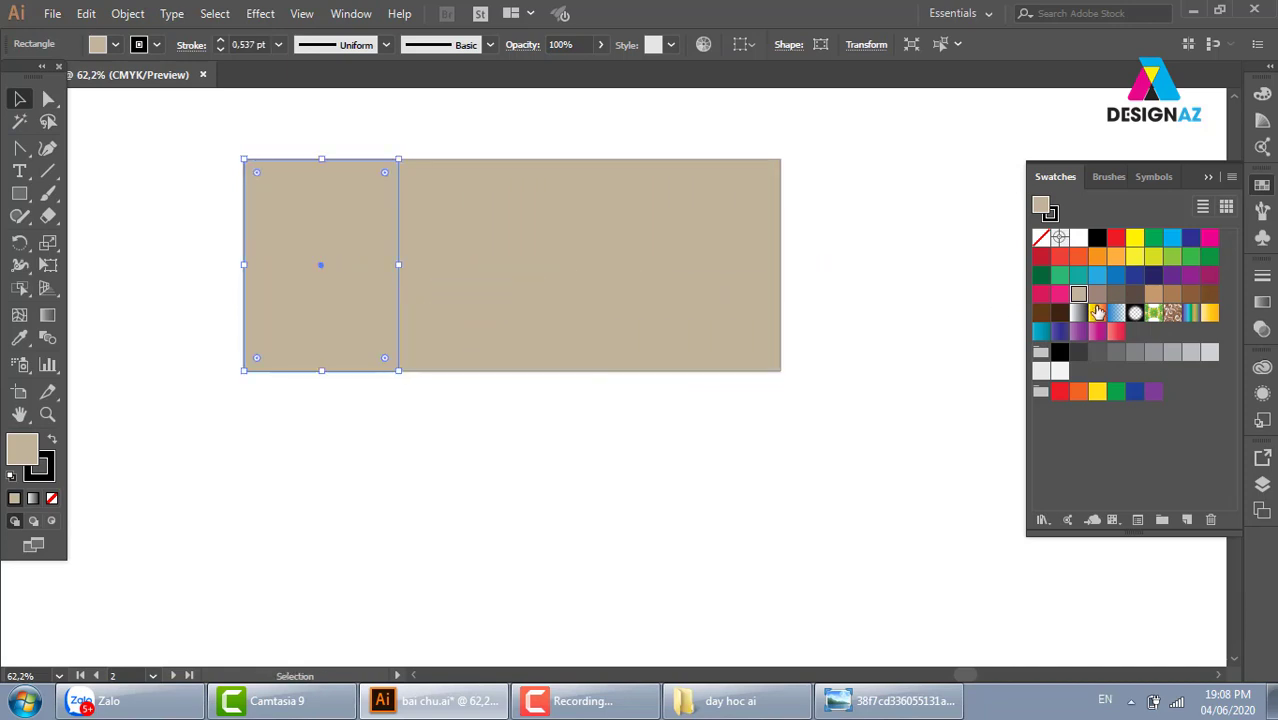
pyautogui.click(1097, 275)
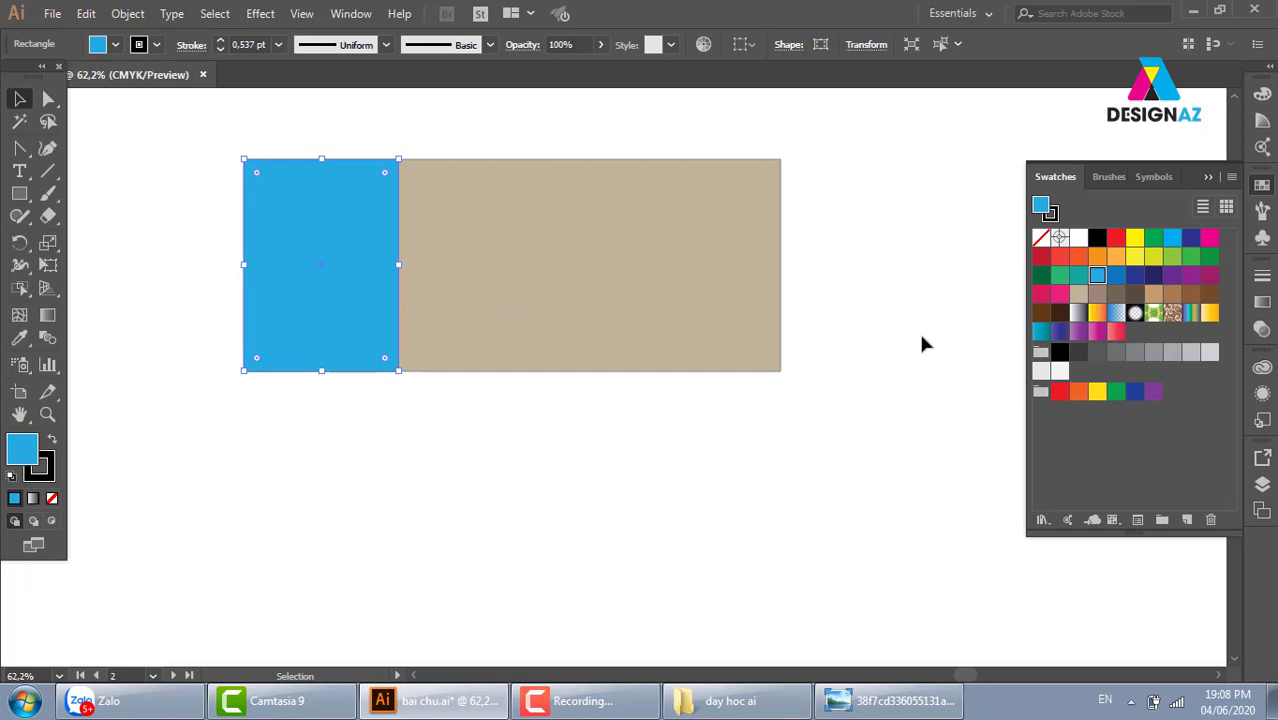
pyautogui.click(1078, 294)
pyautogui.click(1134, 294)
# Zoom in on the two rectangles and select both
pyautogui.click(531, 140)
pyautogui.press('z')
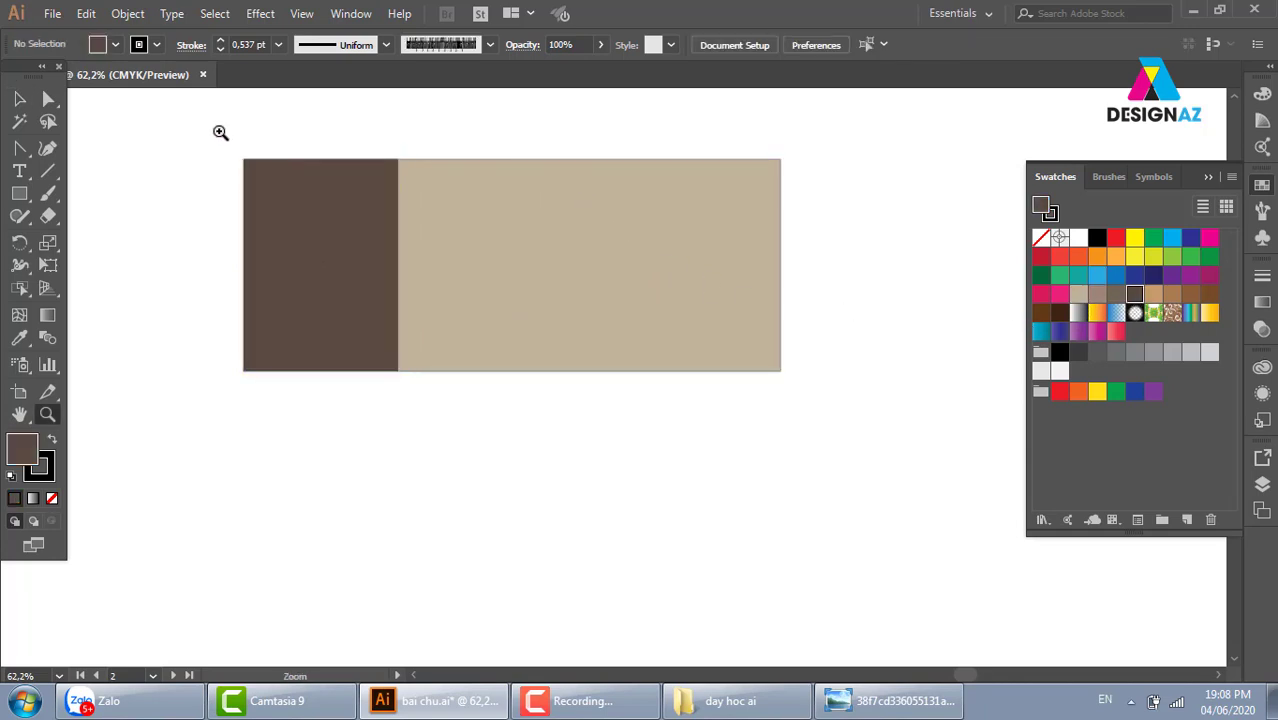
pyautogui.moveTo(217, 131); pyautogui.dragTo(822, 378)
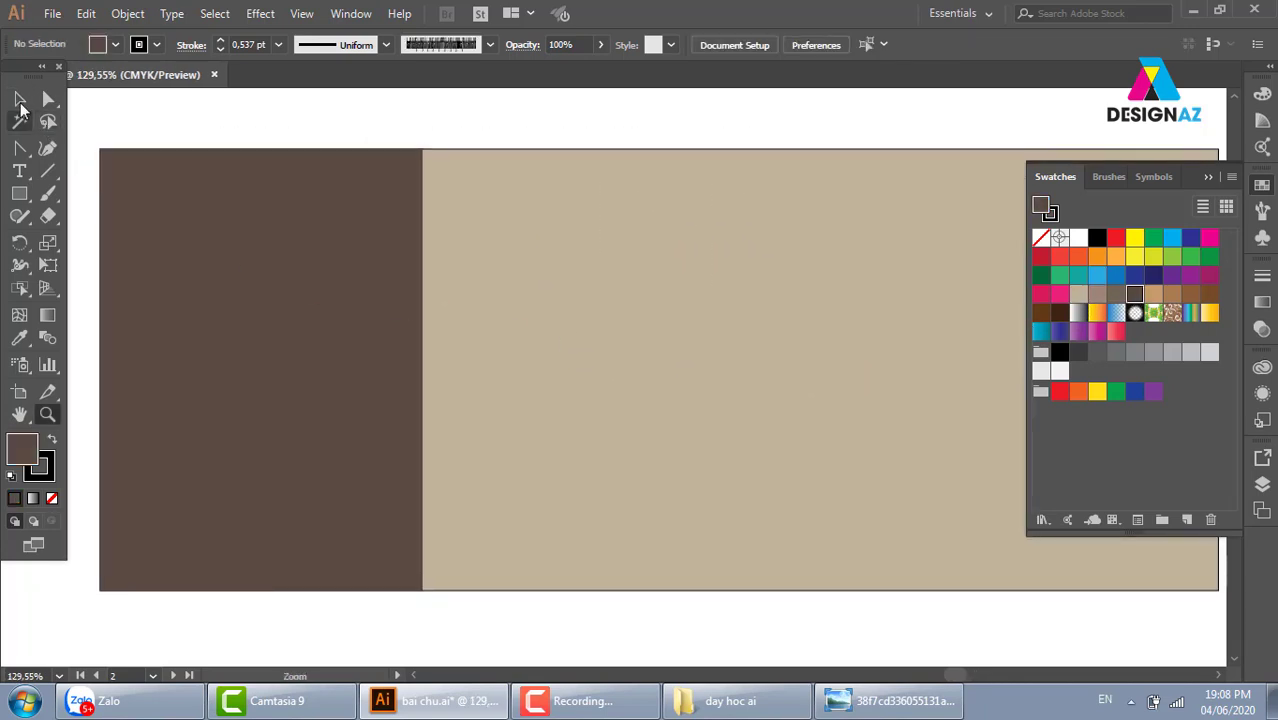
pyautogui.click(19, 99)
pyautogui.moveTo(331, 108); pyautogui.dragTo(488, 281)
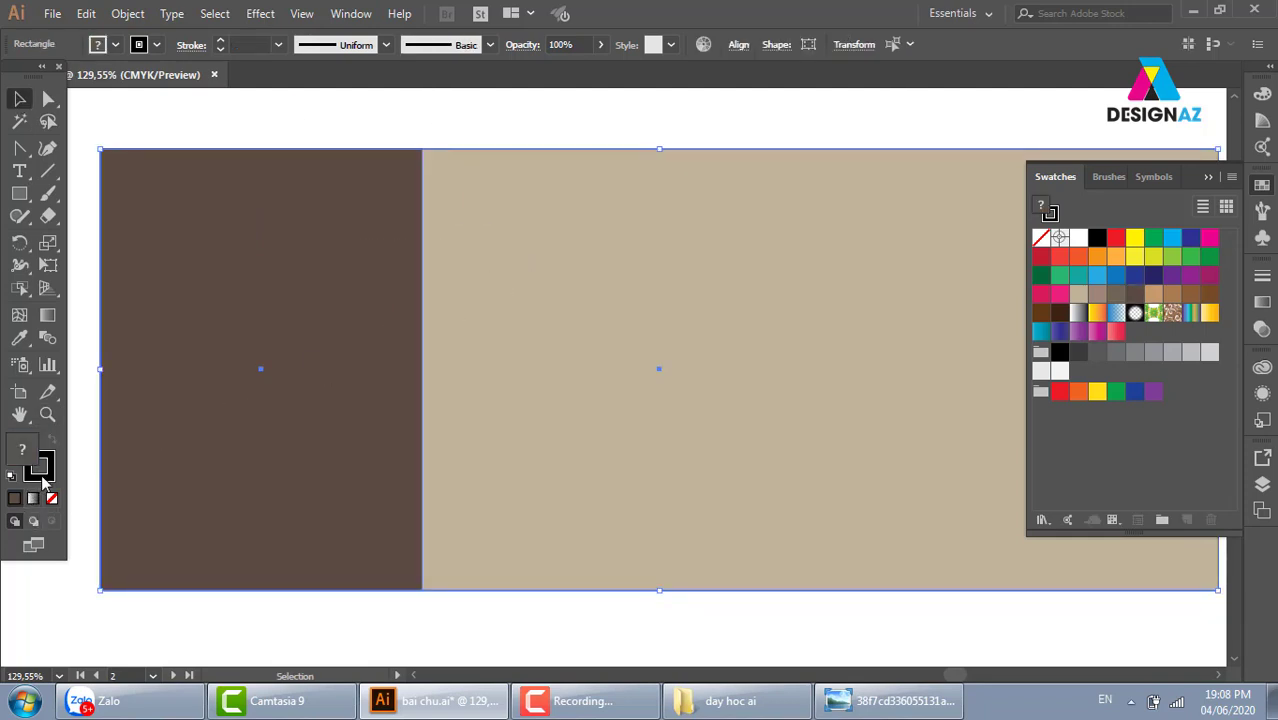
# Set both rectangles' stroke to None, then select the dark brown rectangle
pyautogui.click(14, 498)
pyautogui.click(52, 498)
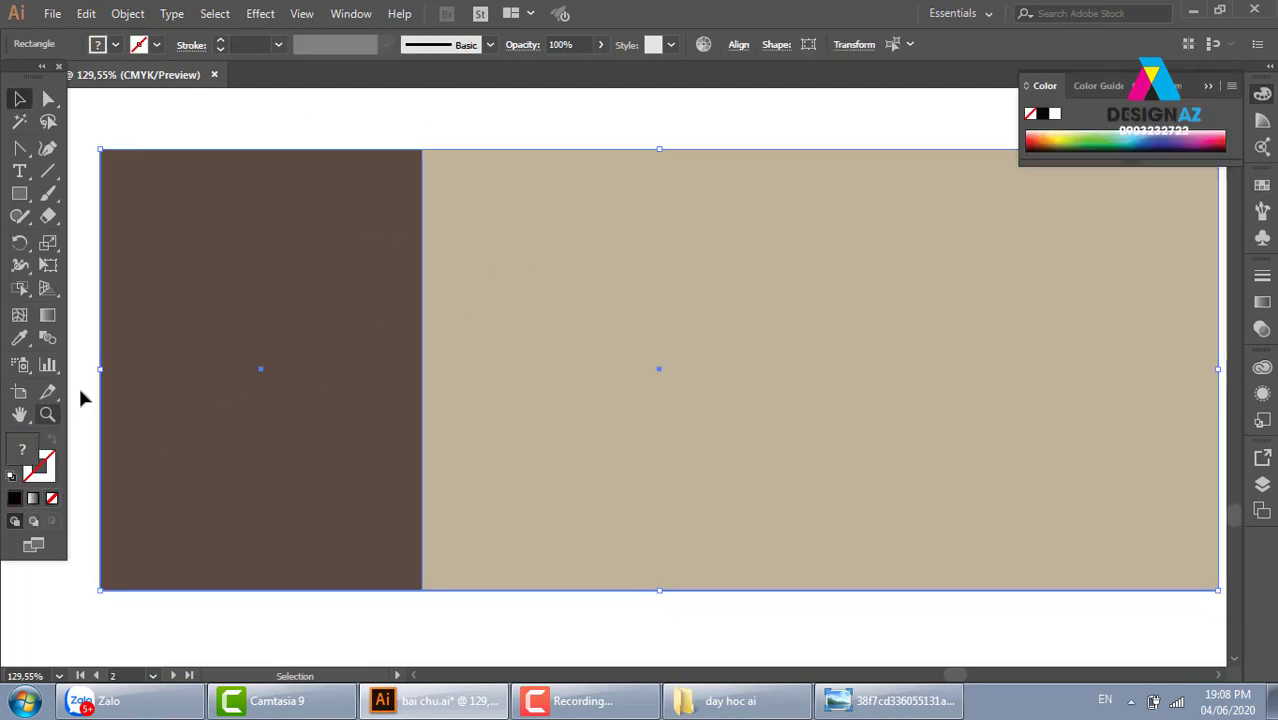
pyautogui.hotkey('ctrl', 'shift', 'a')
pyautogui.click(268, 192)
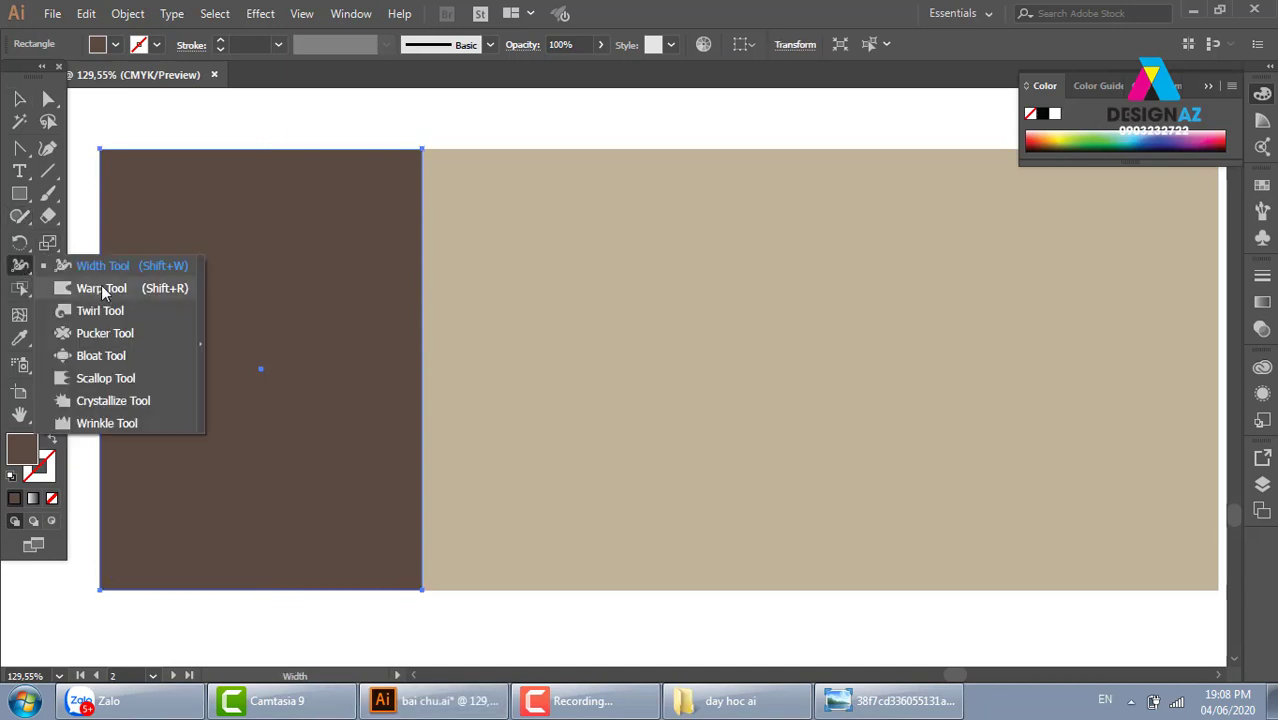
# Pick the Warp tool and set its brush to 150 pt by 150 pt
pyautogui.moveTo(26, 268); pyautogui.dragTo(101, 288)
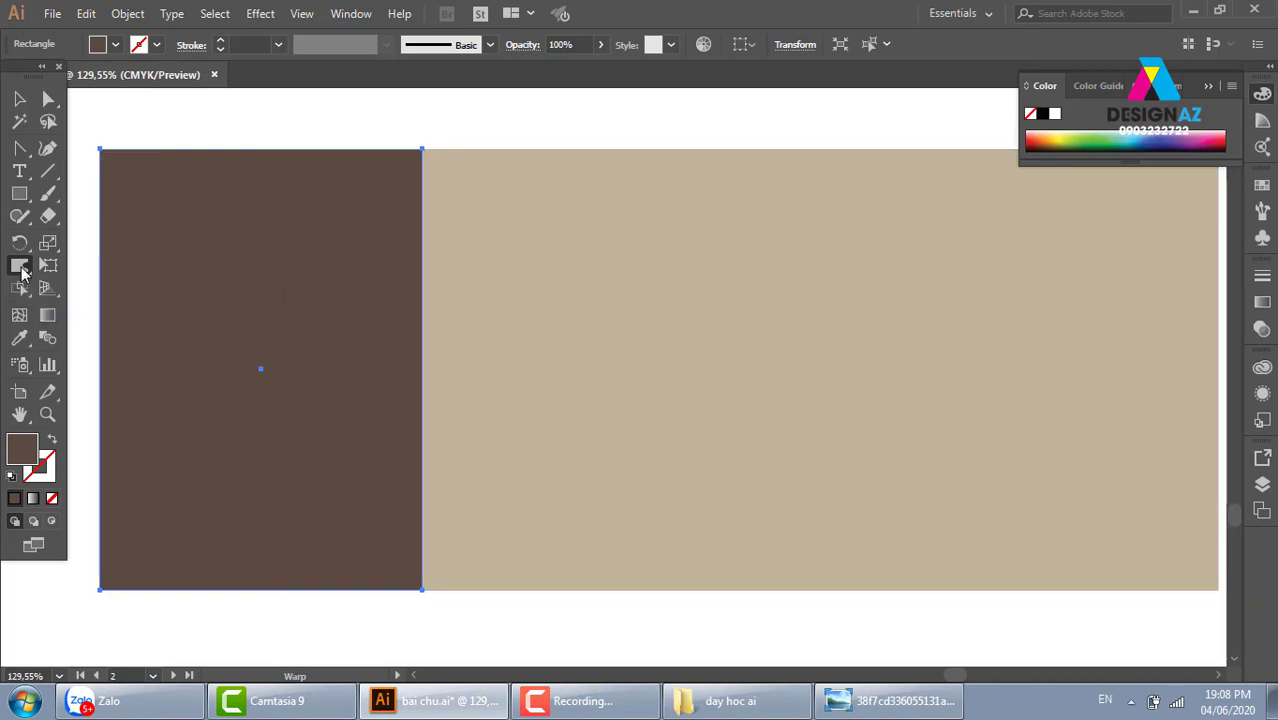
pyautogui.doubleClick(21, 268)
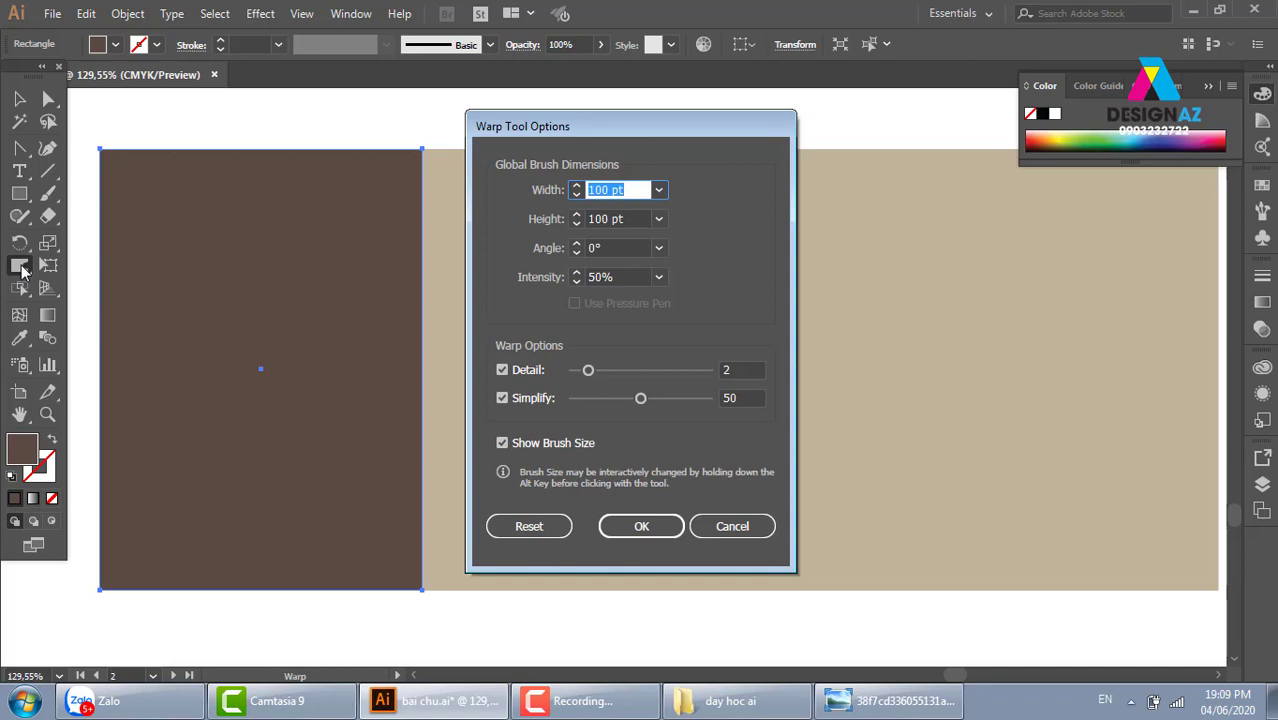
pyautogui.click(736, 526)
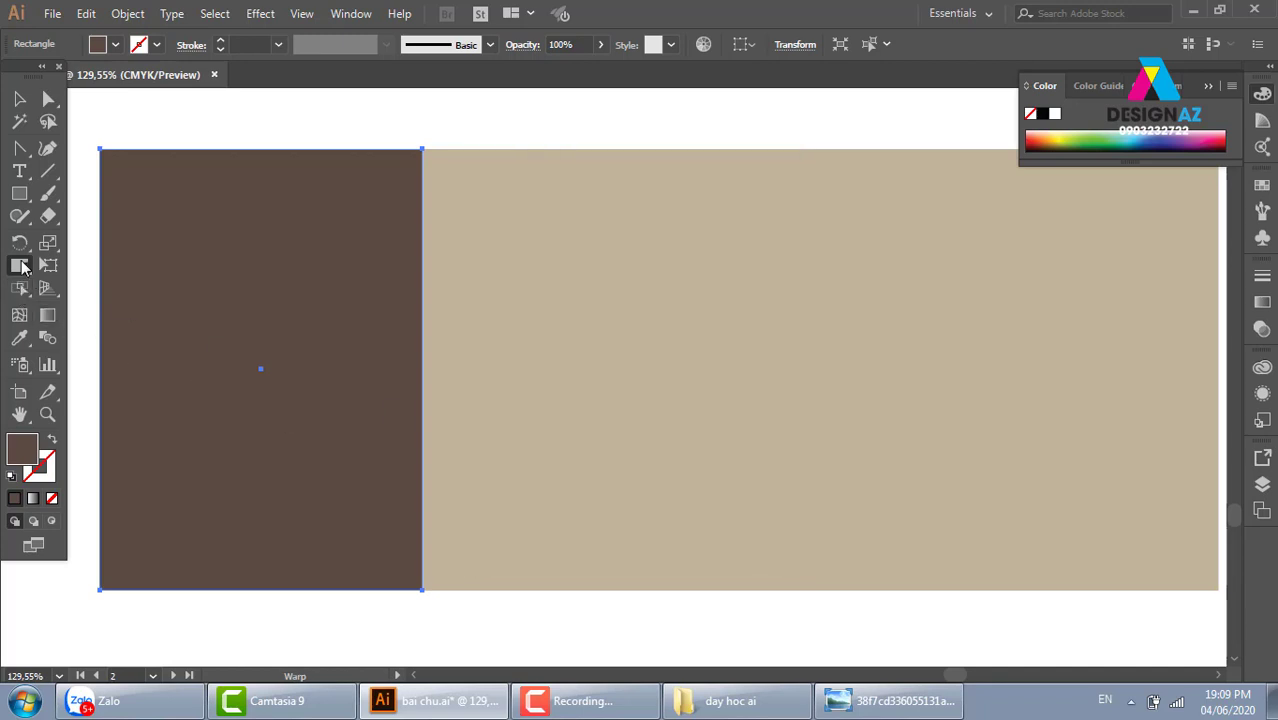
pyautogui.doubleClick(20, 265)
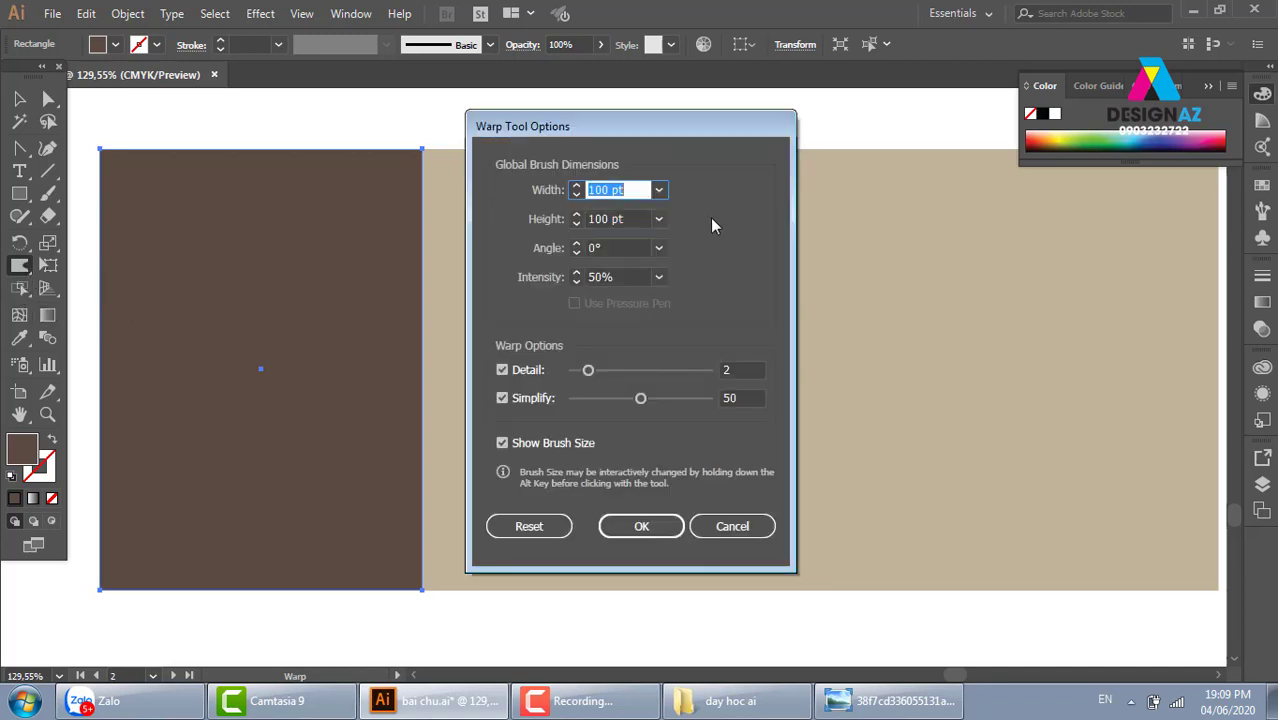
pyautogui.click(658, 190)
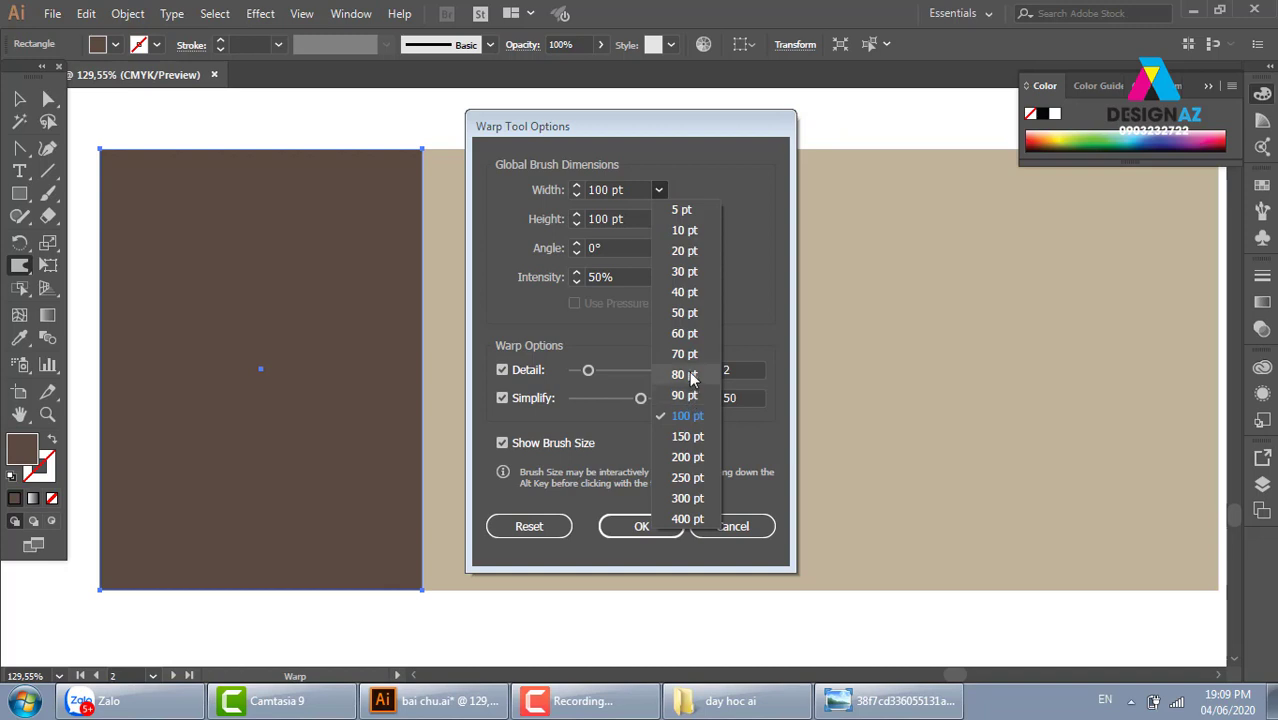
pyautogui.click(685, 437)
pyautogui.click(658, 218)
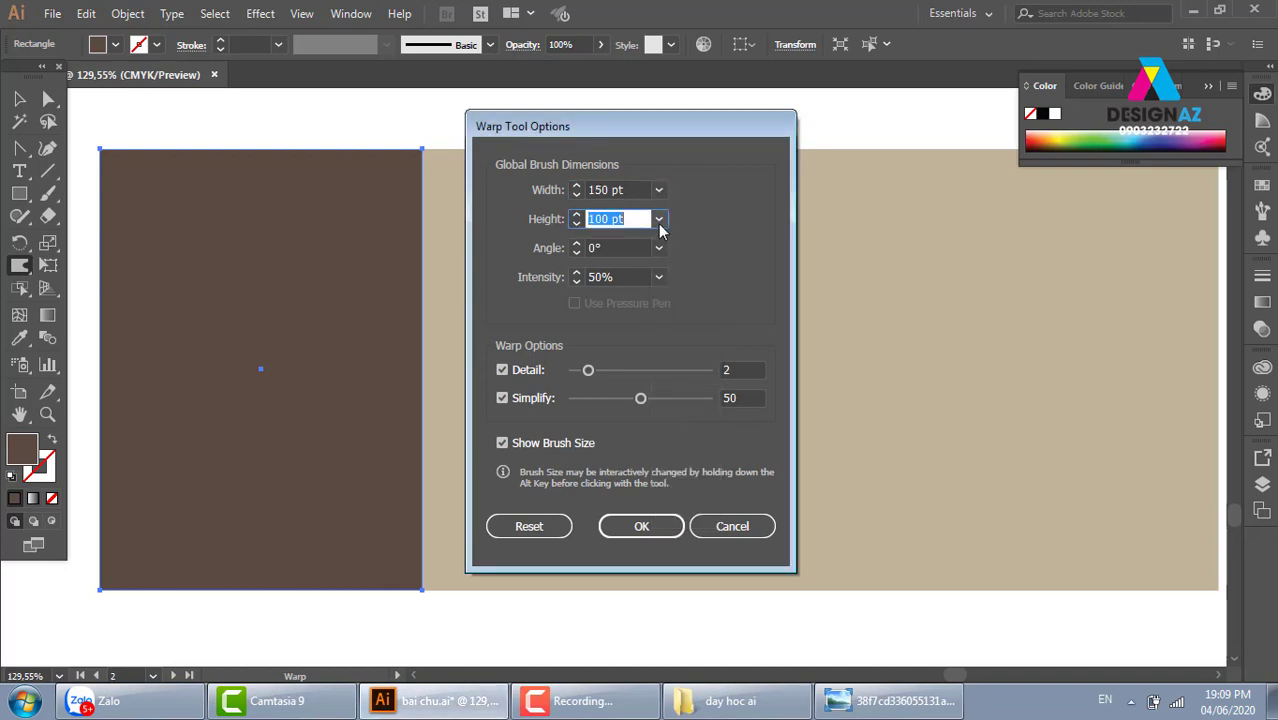
pyautogui.click(686, 463)
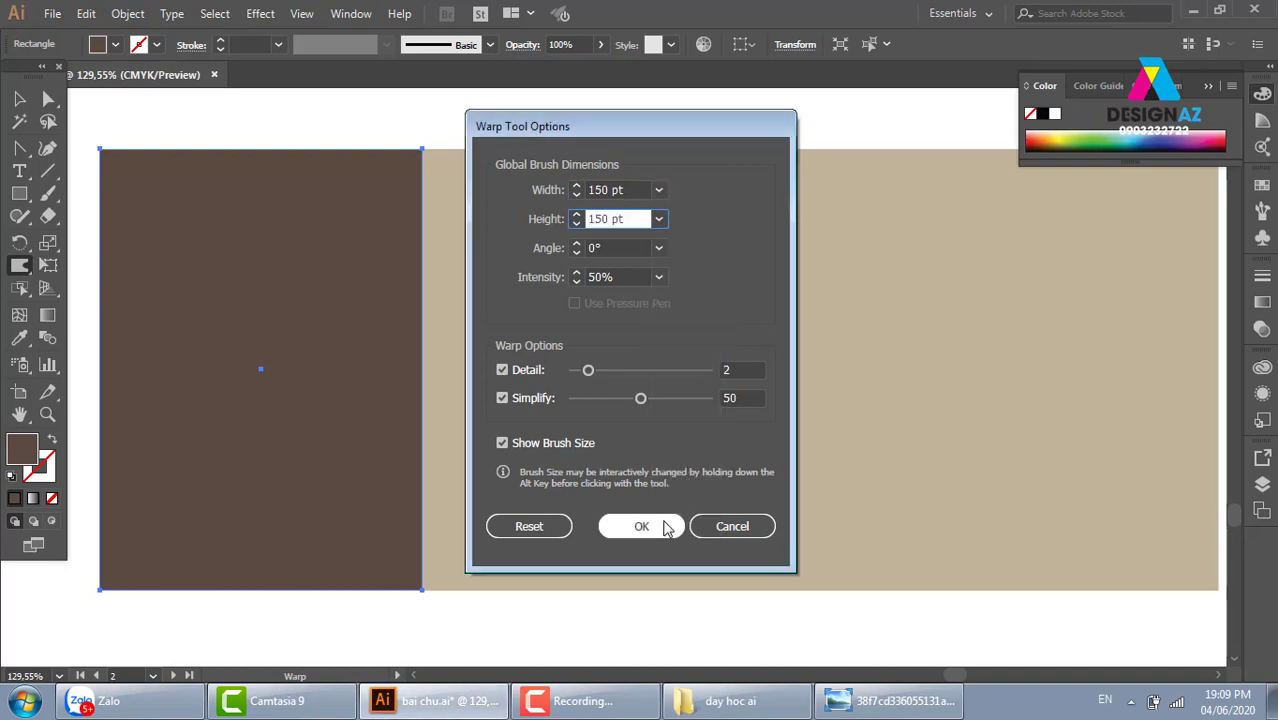
pyautogui.click(665, 522)
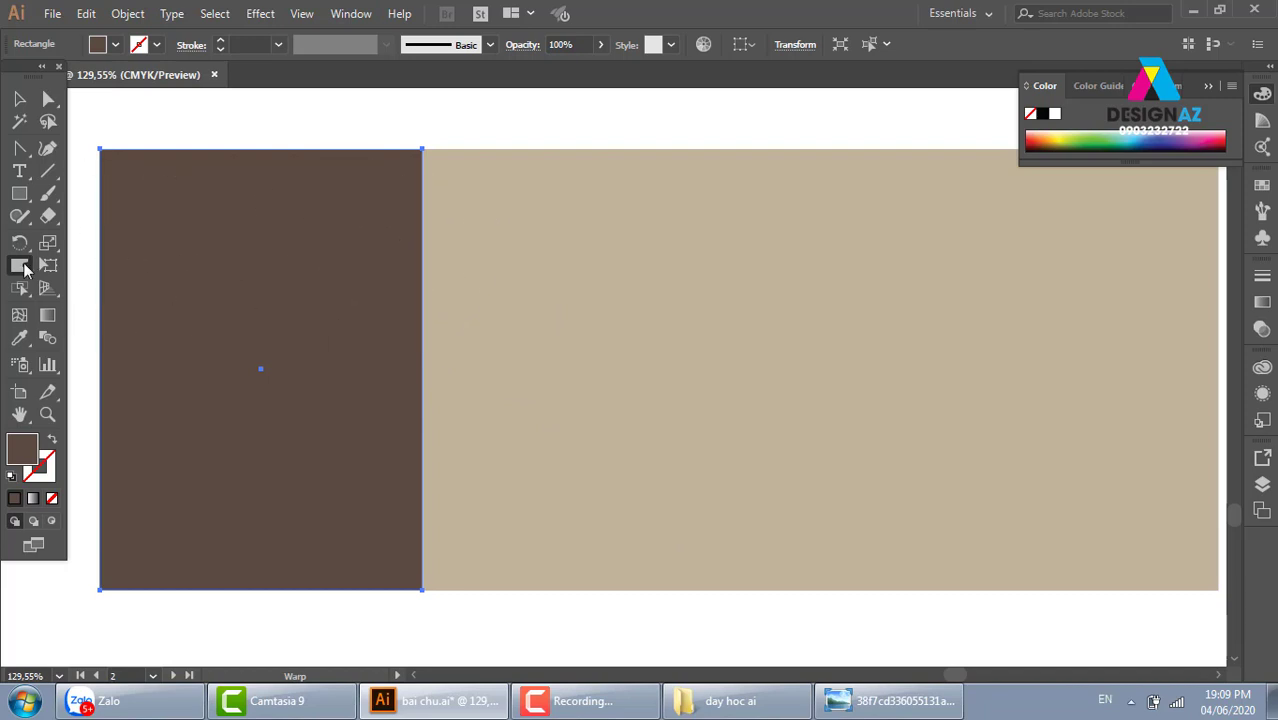
# Resize the Warp brush to 70 pt width and 70 pt height
pyautogui.doubleClick(25, 268)
pyautogui.click(666, 191)
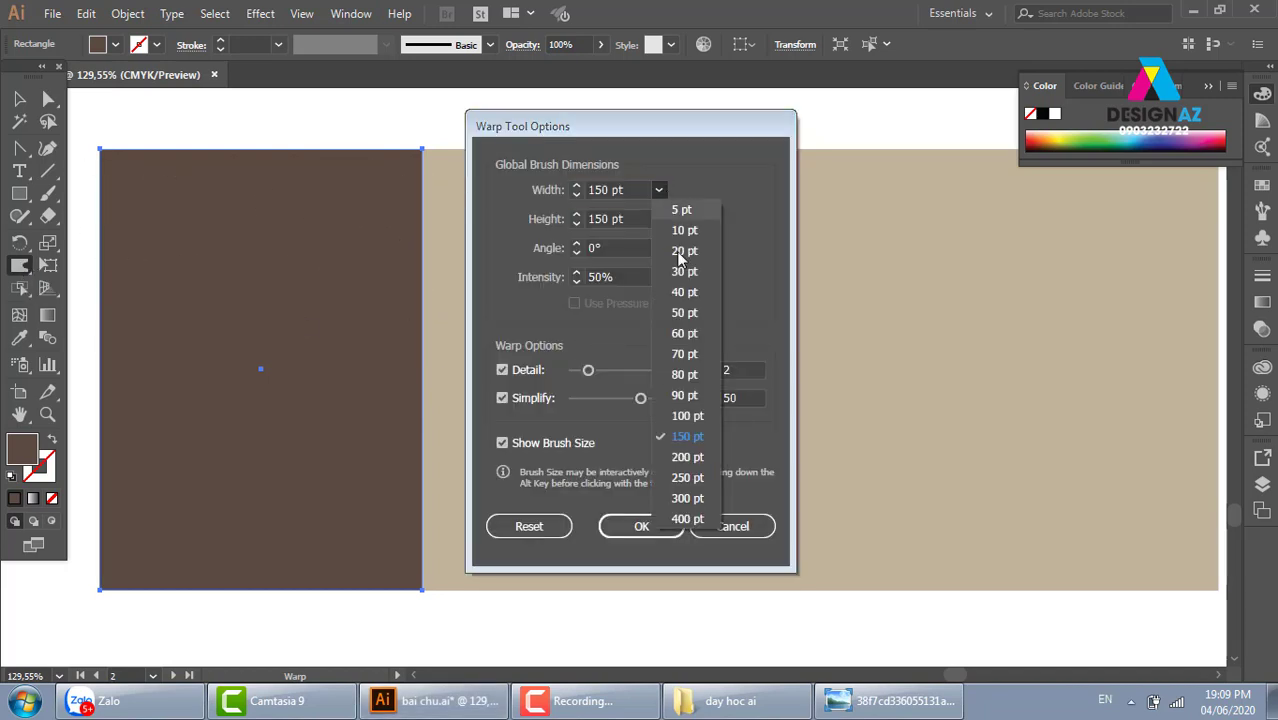
pyautogui.click(686, 325)
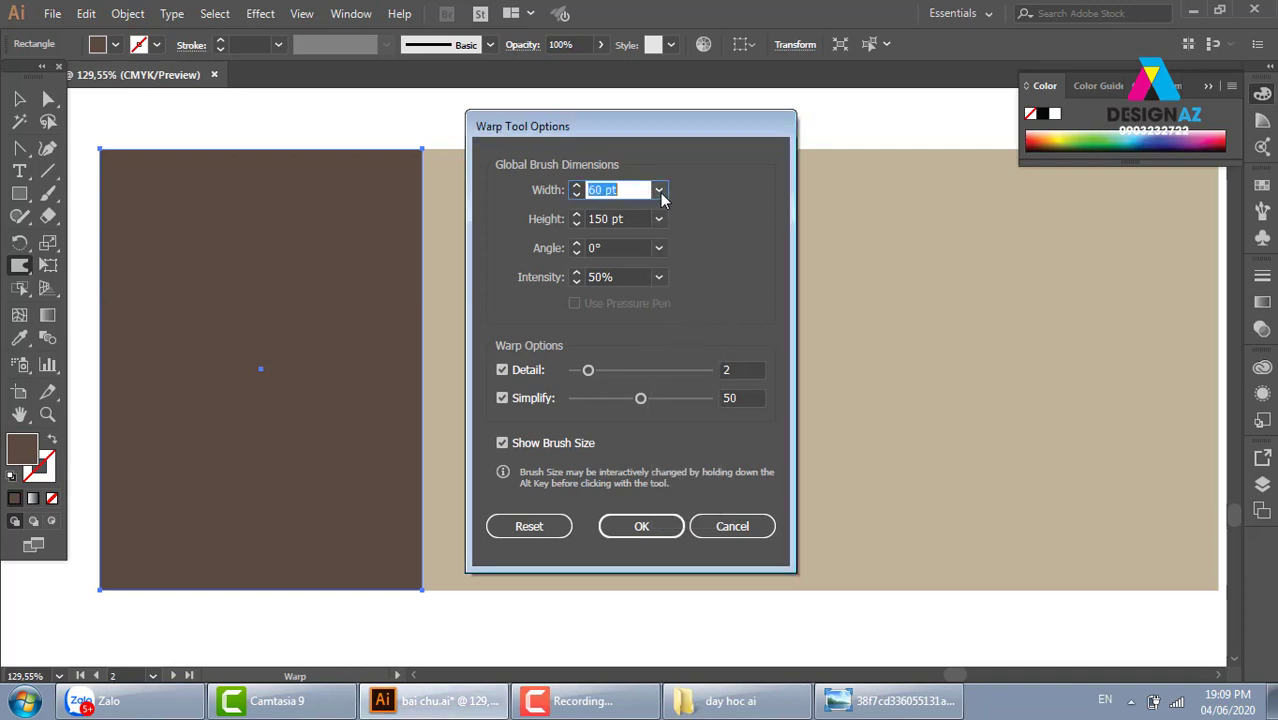
pyautogui.click(659, 190)
pyautogui.click(686, 353)
pyautogui.click(658, 218)
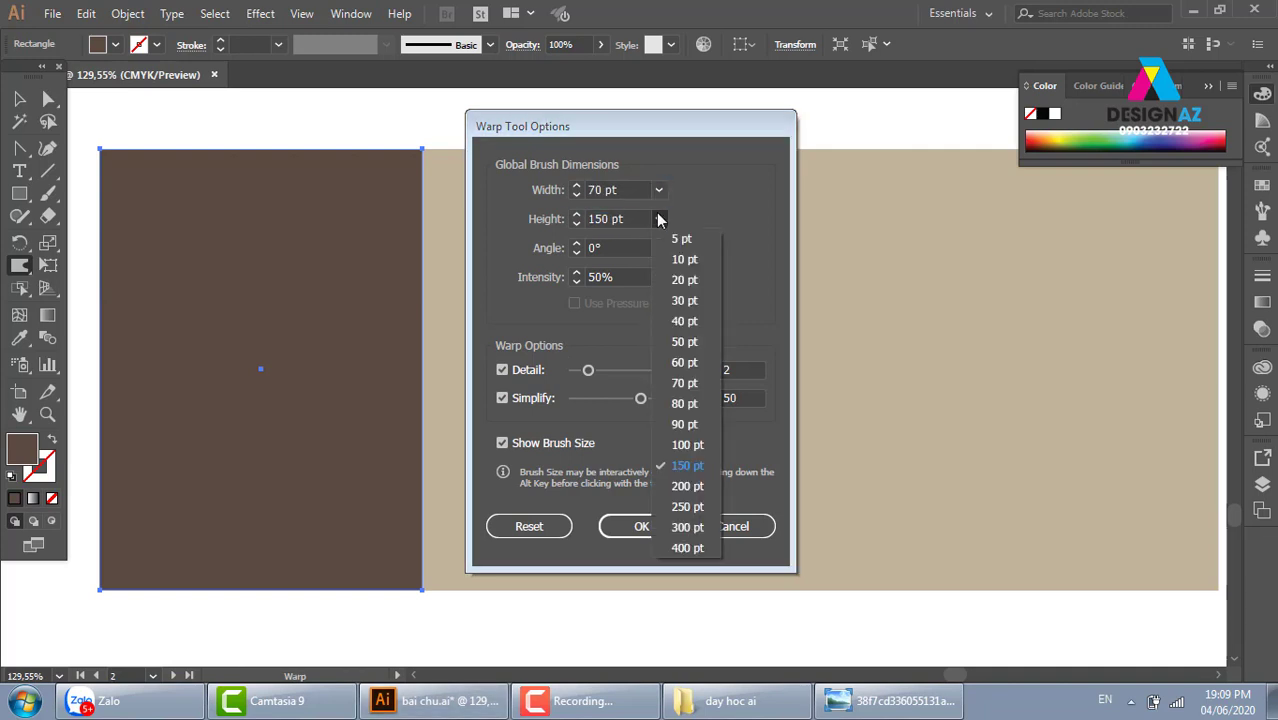
pyautogui.click(686, 384)
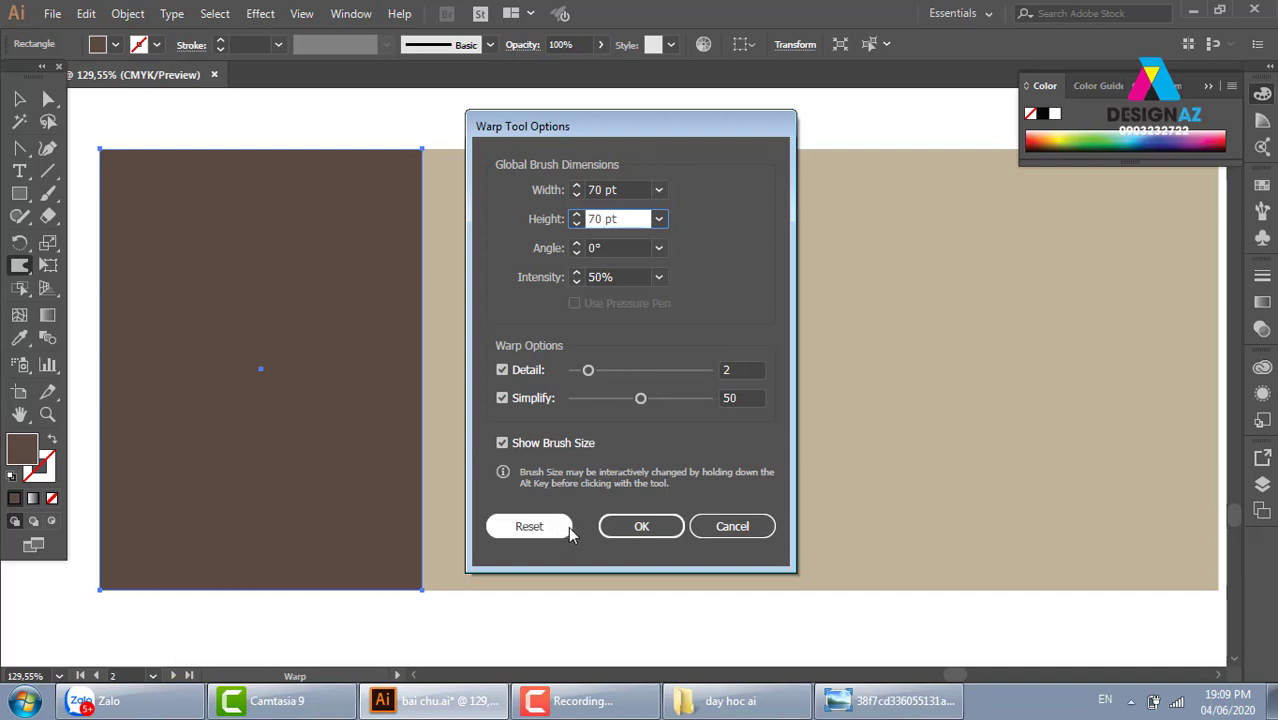
pyautogui.click(642, 526)
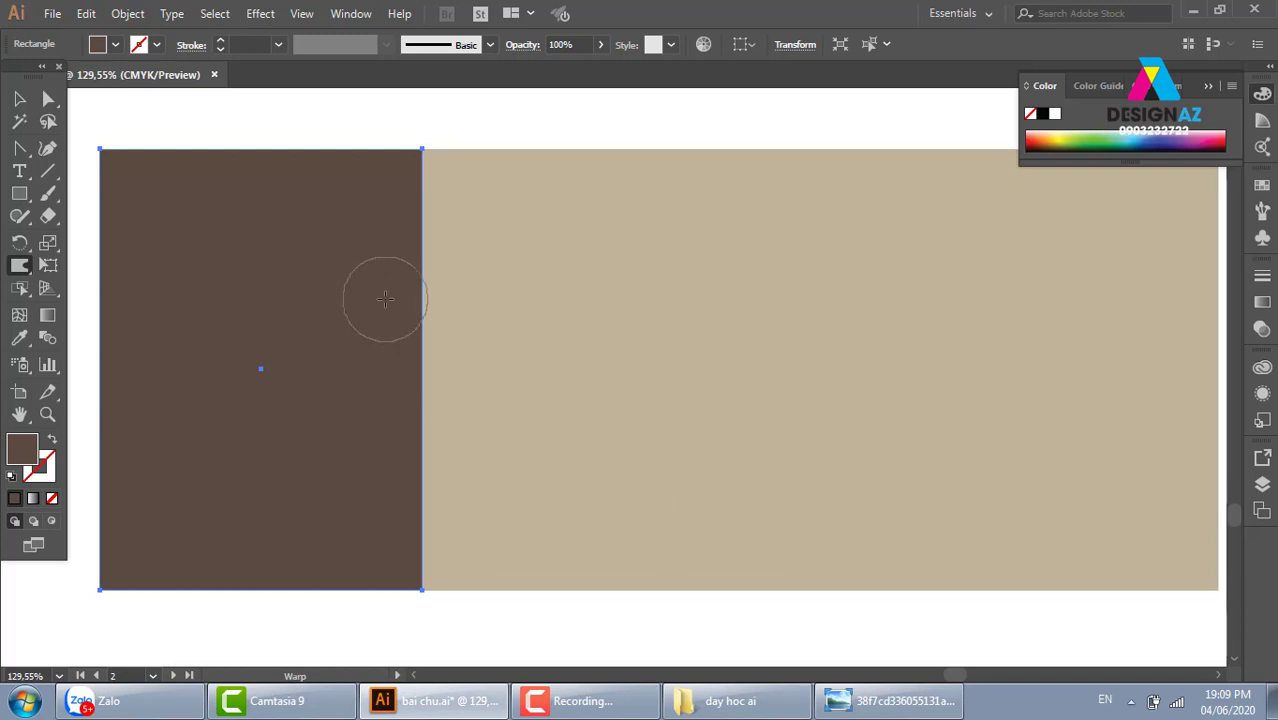
# Warp the brown panel's right edge into dents and bulges toward the tan area
pyautogui.keyDown('ctrl'); pyautogui.keyDown('shift'); pyautogui.click(440, 230); pyautogui.keyUp('shift'); pyautogui.keyUp('ctrl')
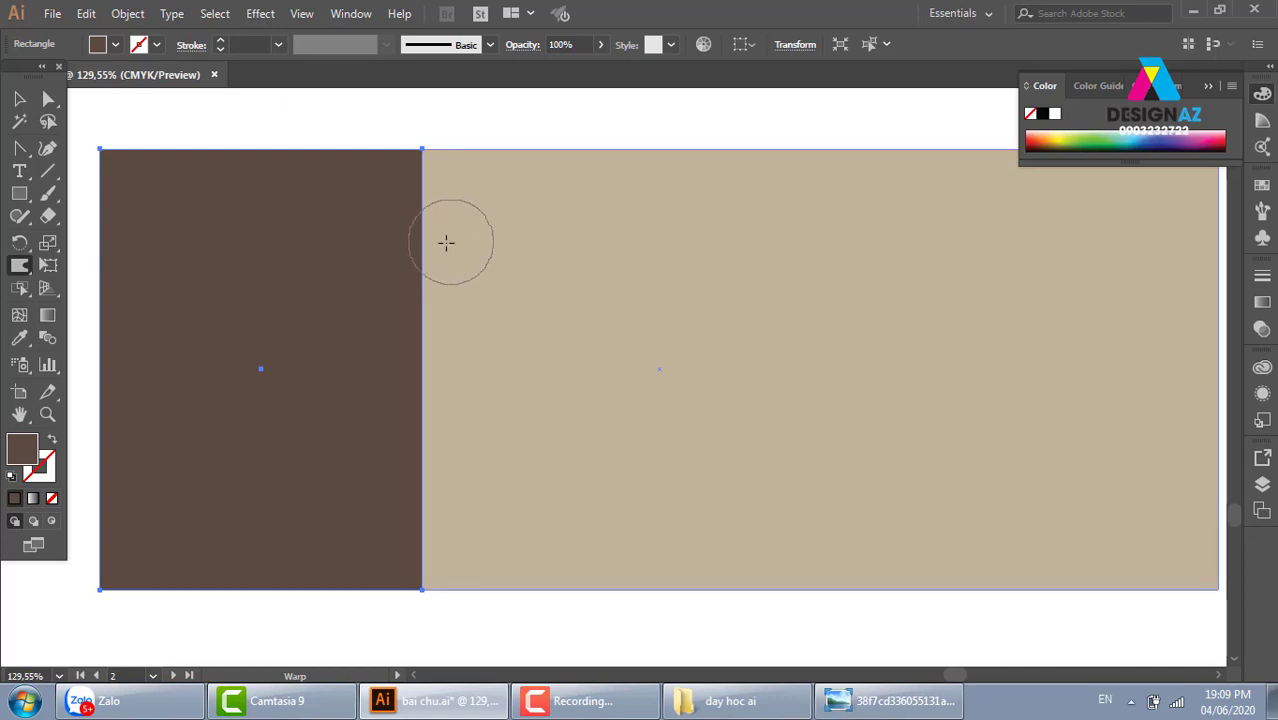
pyautogui.moveTo(445, 240); pyautogui.dragTo(320, 252)
pyautogui.moveTo(407, 325); pyautogui.dragTo(543, 328)
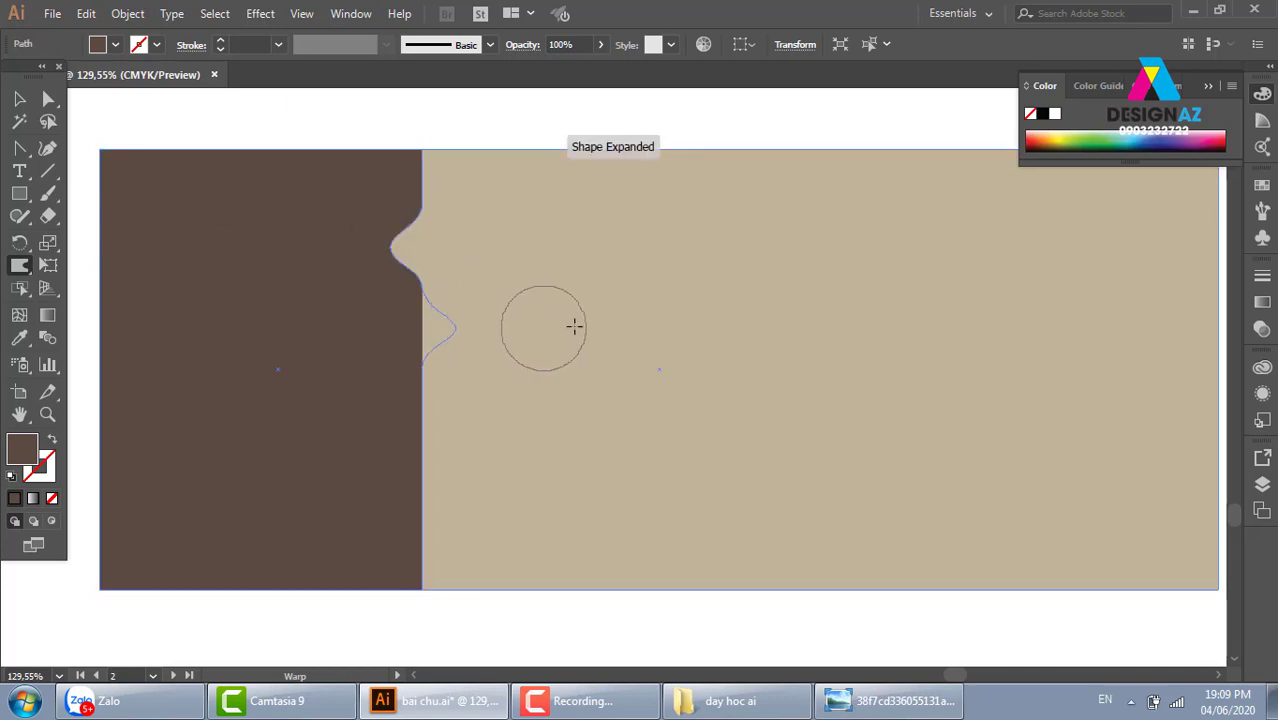
pyautogui.moveTo(488, 394); pyautogui.dragTo(357, 400)
pyautogui.moveTo(288, 490)
pyautogui.mouseDown()
pyautogui.moveTo(531, 505)
pyautogui.moveTo(300, 534)
pyautogui.mouseUp()
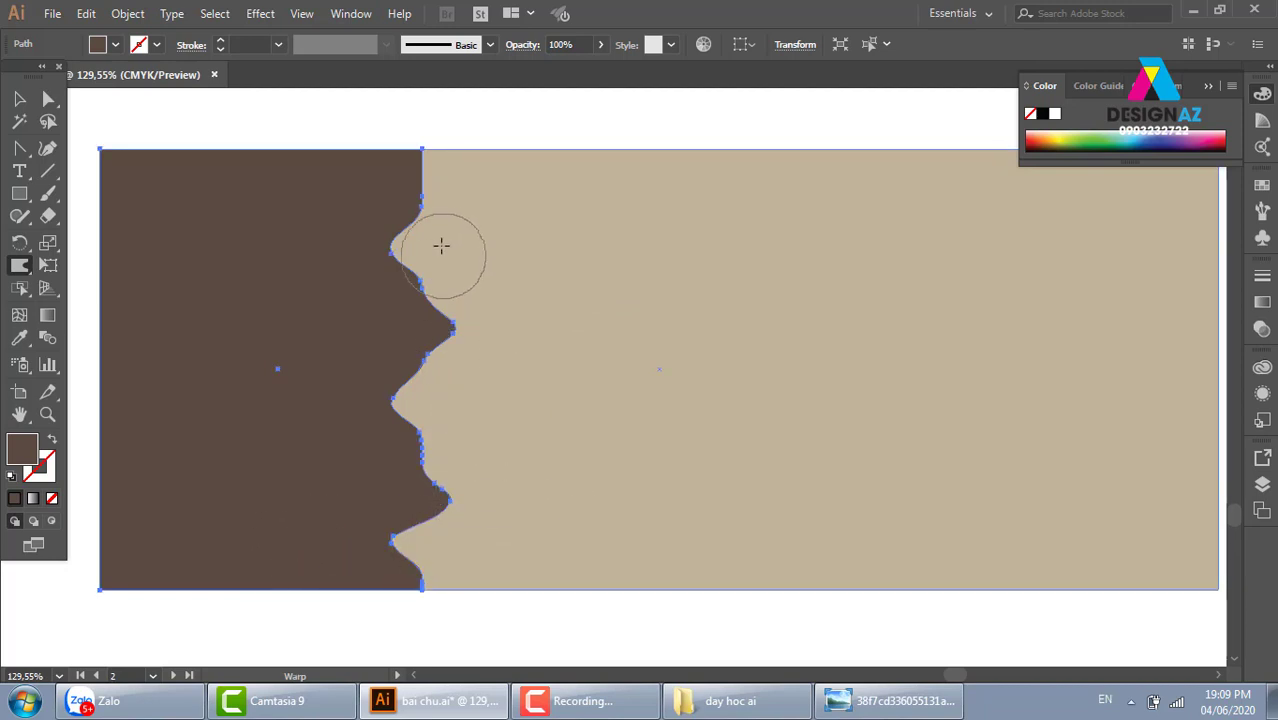
# Deepen the upper, middle and lower dents, pushing the brown edge further left, then deselect
pyautogui.moveTo(428, 228); pyautogui.dragTo(322, 265)
pyautogui.moveTo(456, 342); pyautogui.dragTo(397, 312)
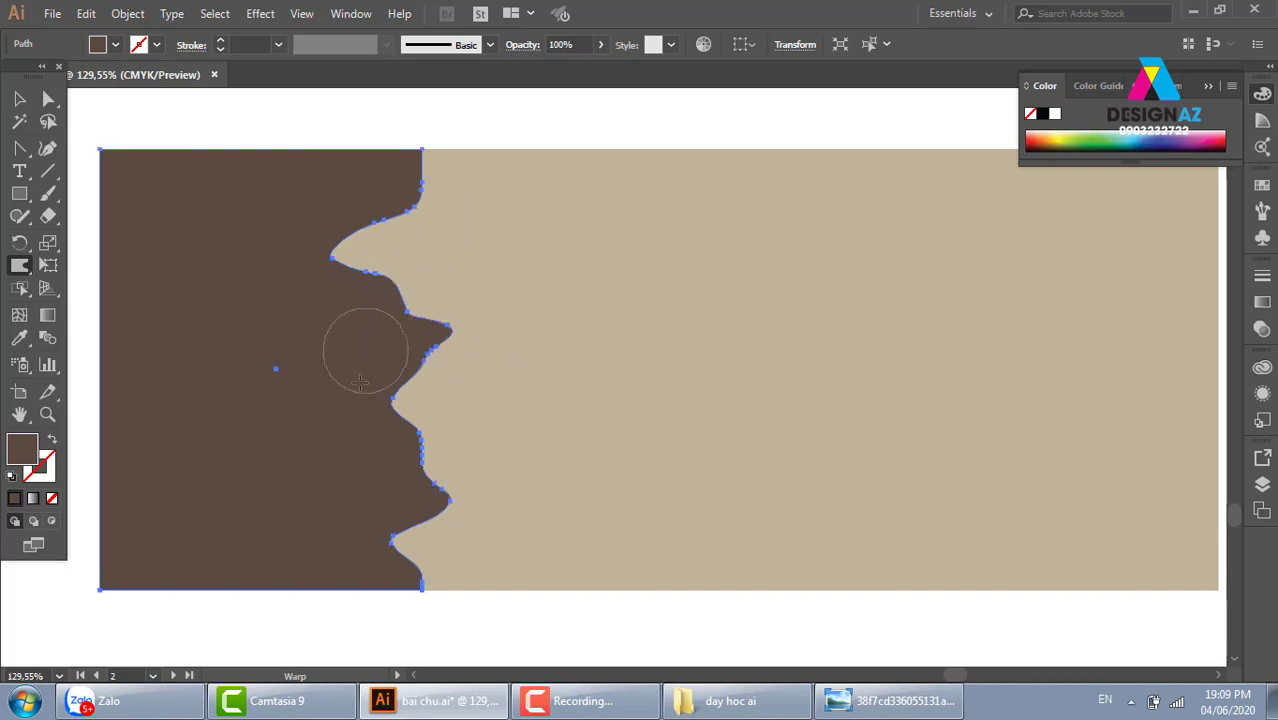
pyautogui.moveTo(470, 415); pyautogui.dragTo(342, 391)
pyautogui.moveTo(460, 408); pyautogui.dragTo(379, 399)
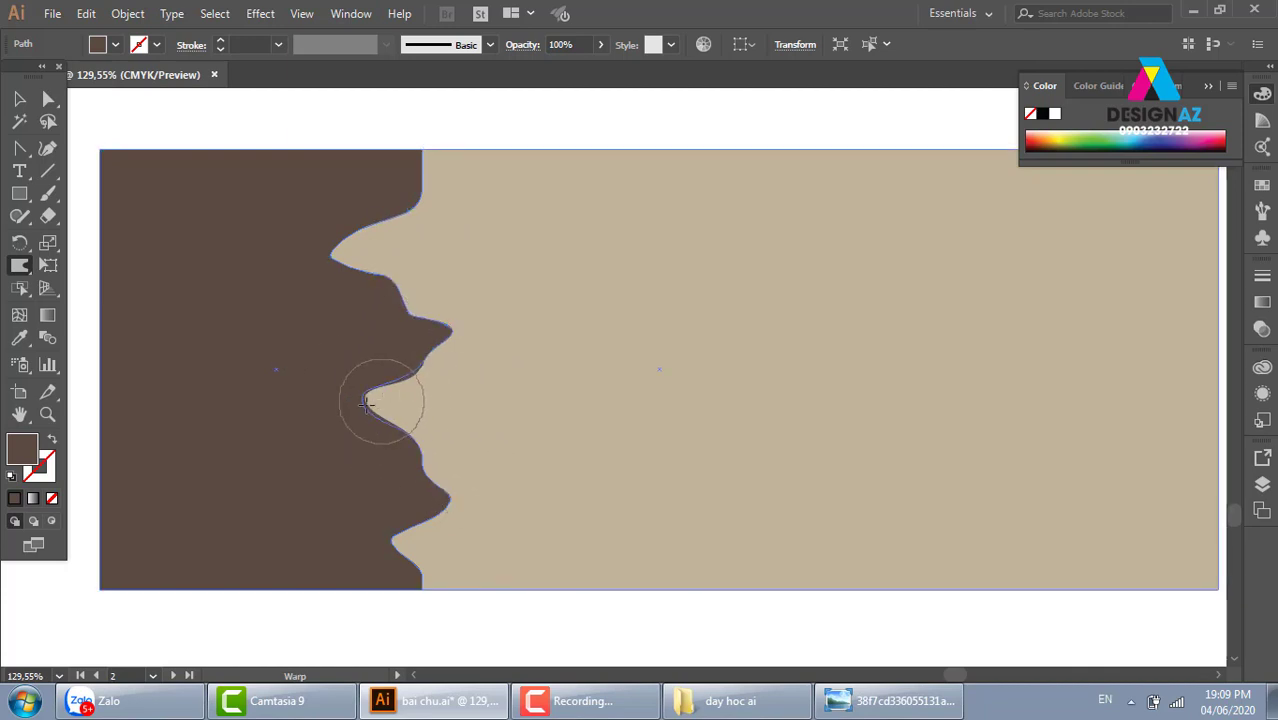
pyautogui.moveTo(491, 476); pyautogui.dragTo(405, 458)
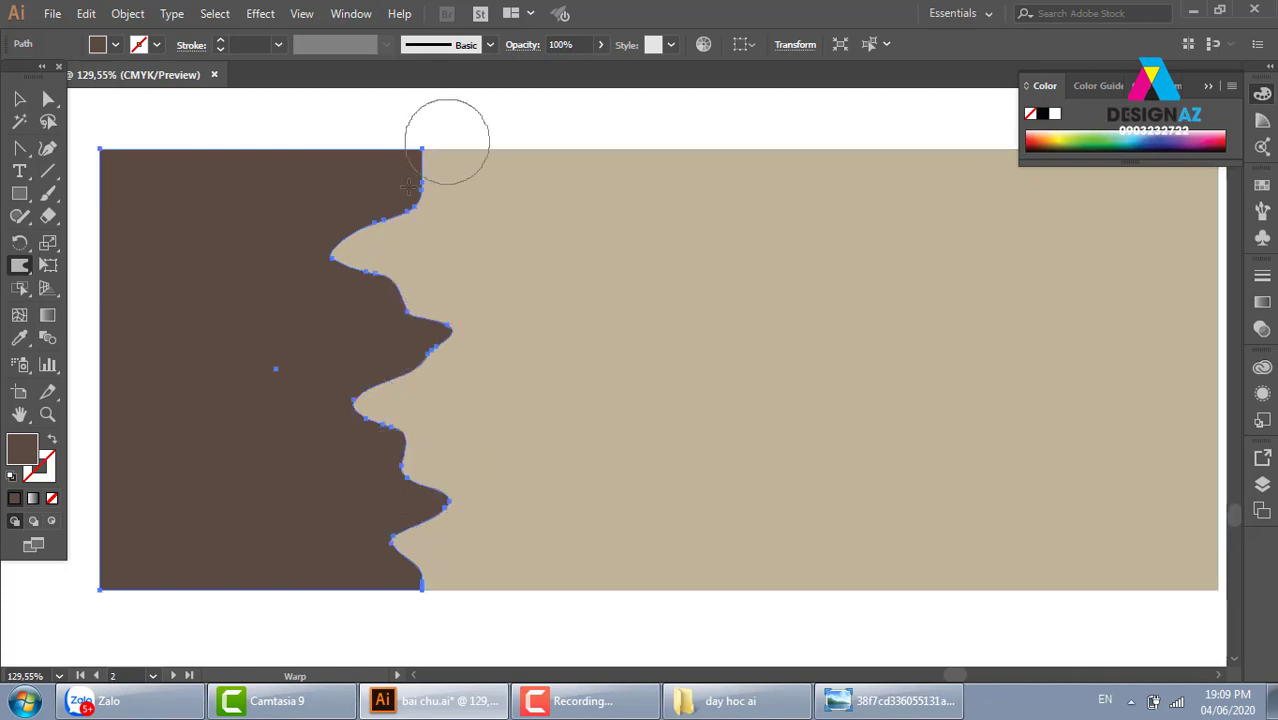
pyautogui.moveTo(425, 245); pyautogui.dragTo(370, 252)
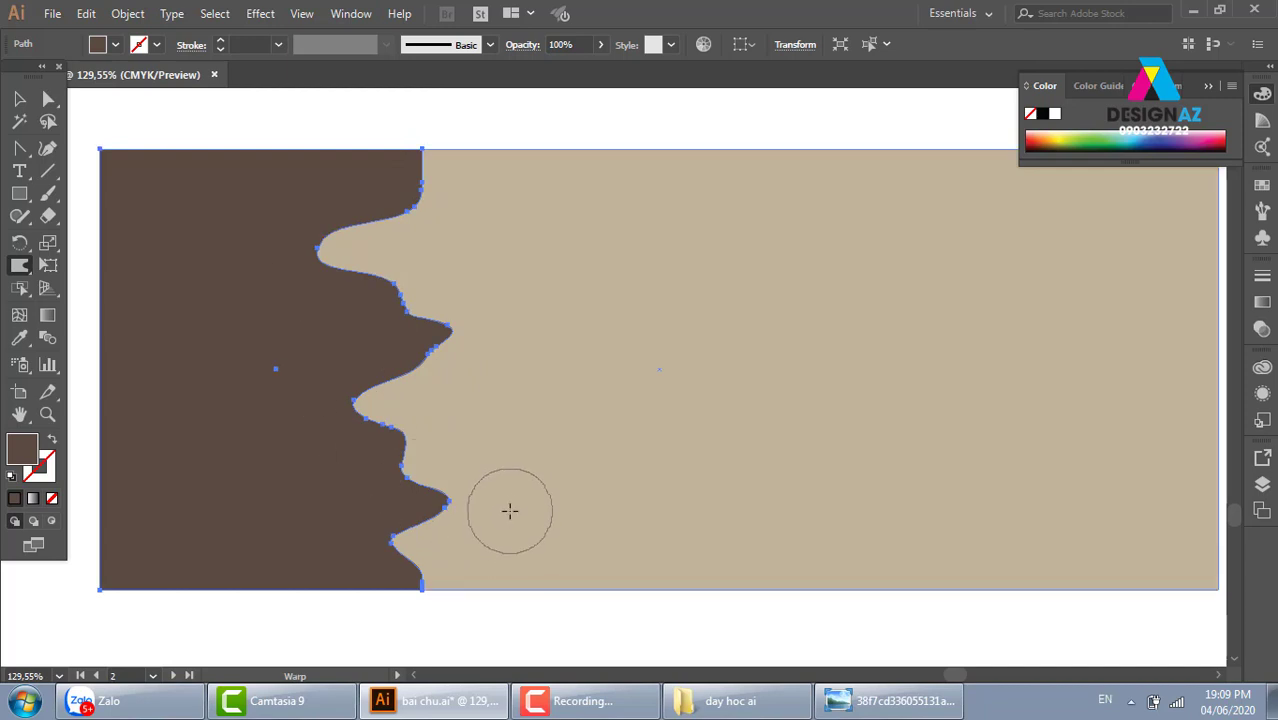
pyautogui.keyDown('ctrl'); pyautogui.click(450, 500); pyautogui.keyUp('ctrl')
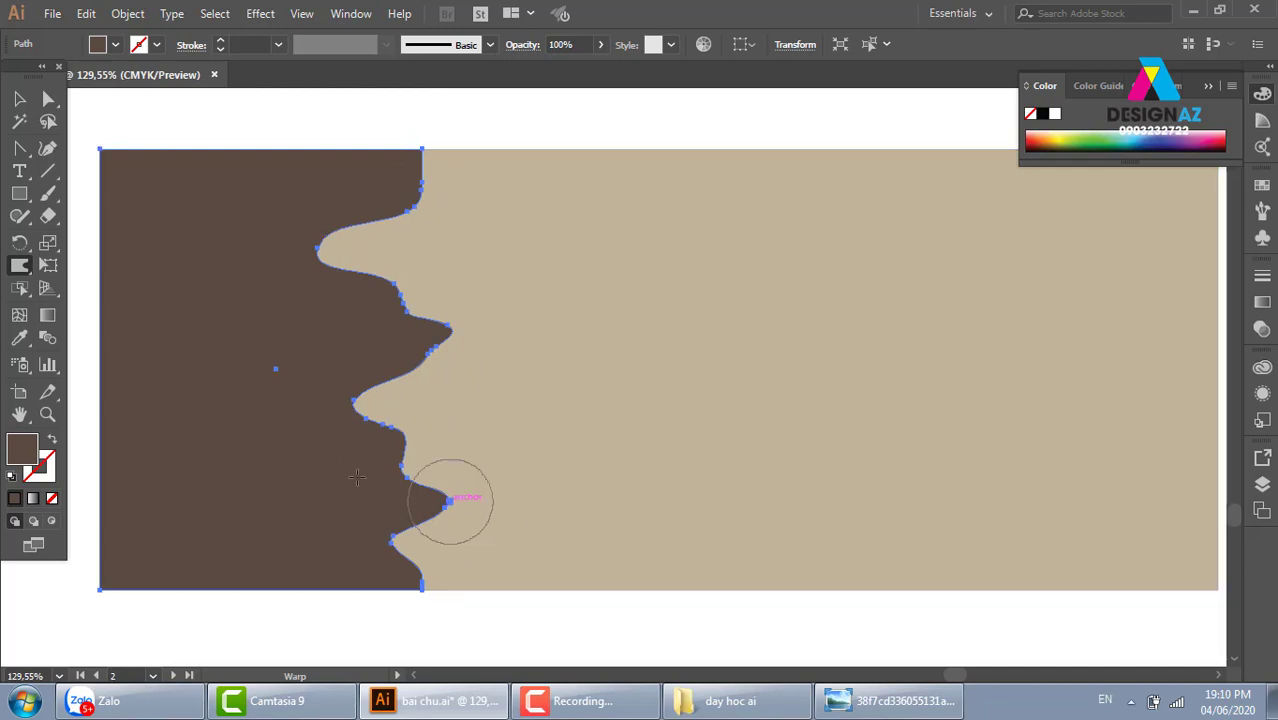
pyautogui.click(20, 99)
pyautogui.click(450, 137)
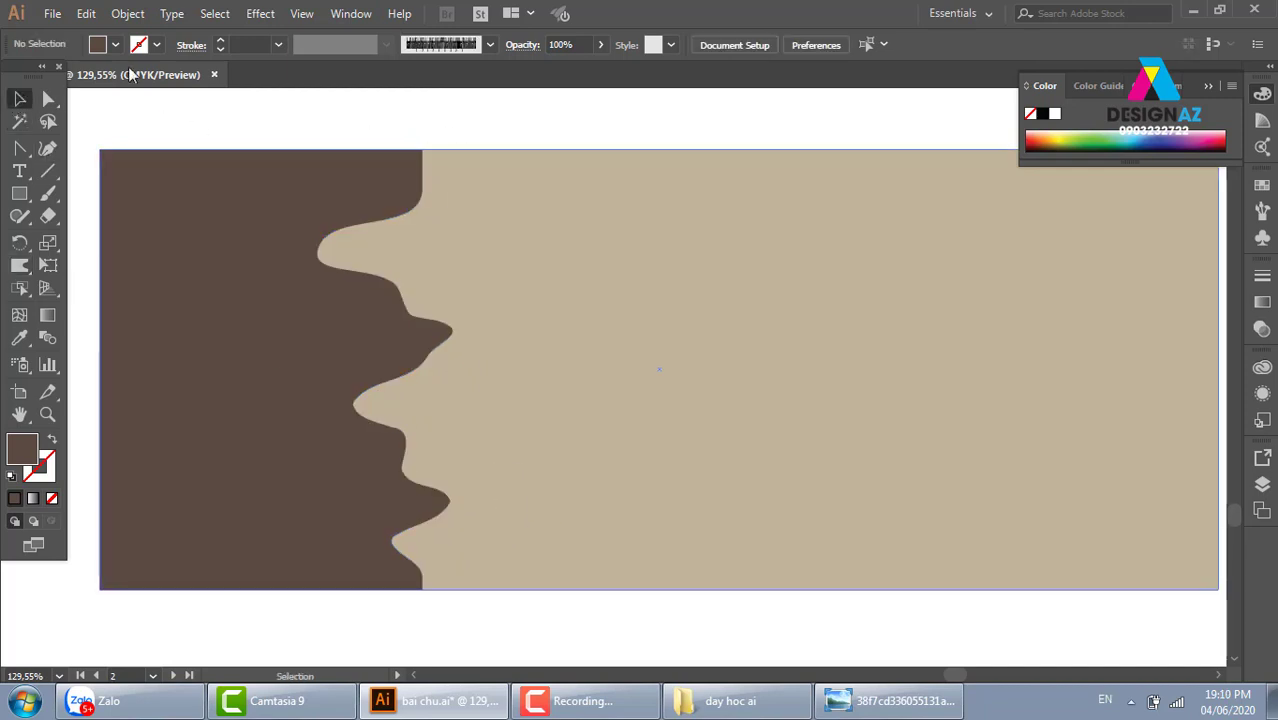
# Start placing an image and browse to the thuvienanh image folder
pyautogui.click(52, 13)
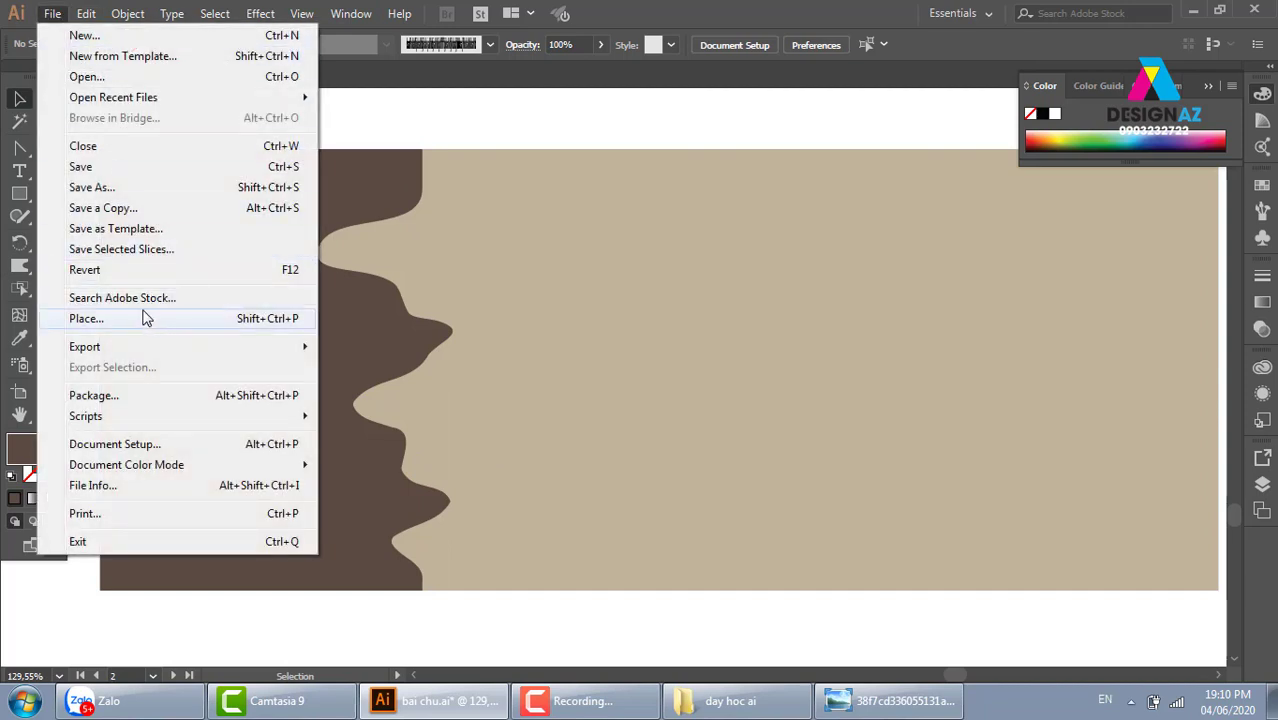
pyautogui.click(143, 320)
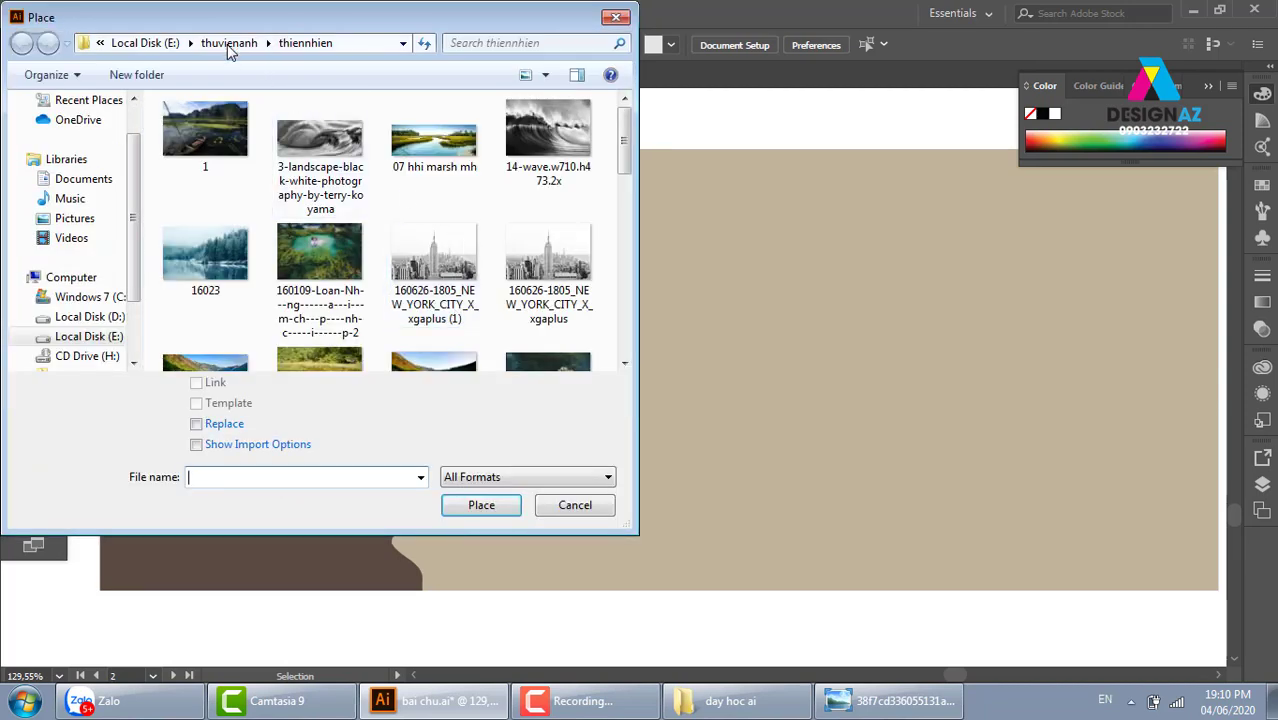
pyautogui.click(228, 43)
pyautogui.click(337, 240)
pyautogui.press('f')
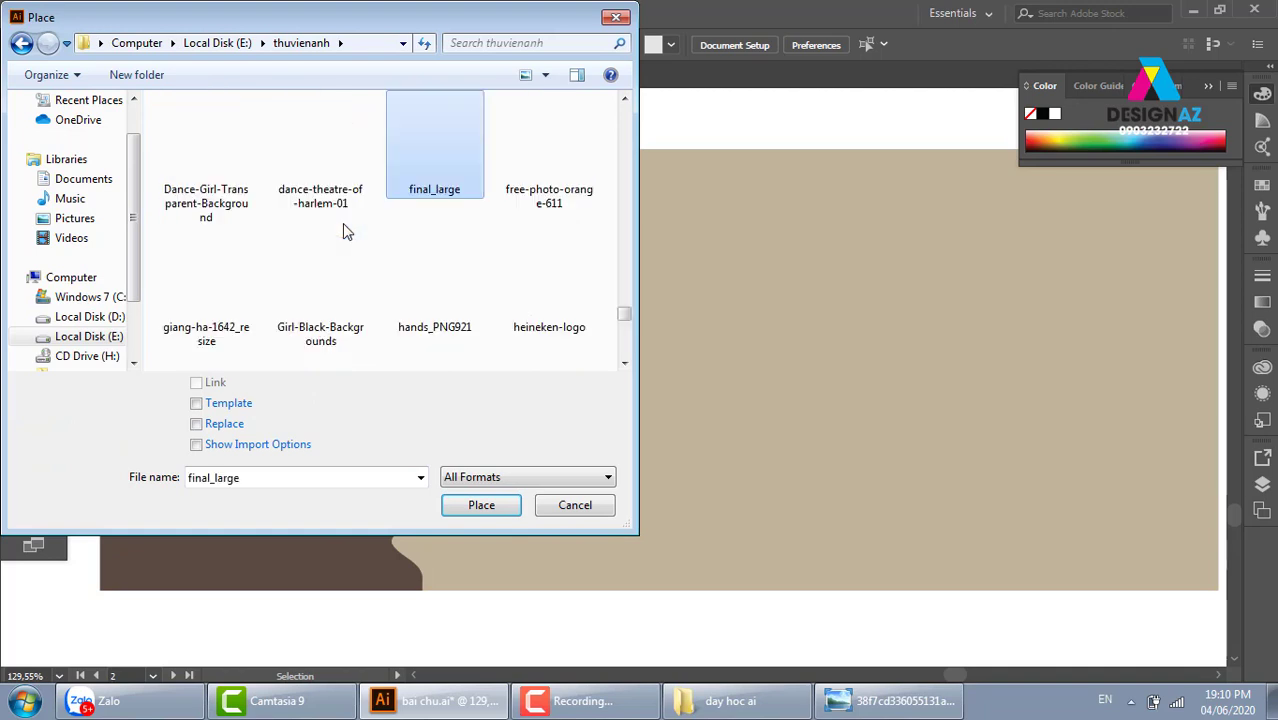
pyautogui.press('f')
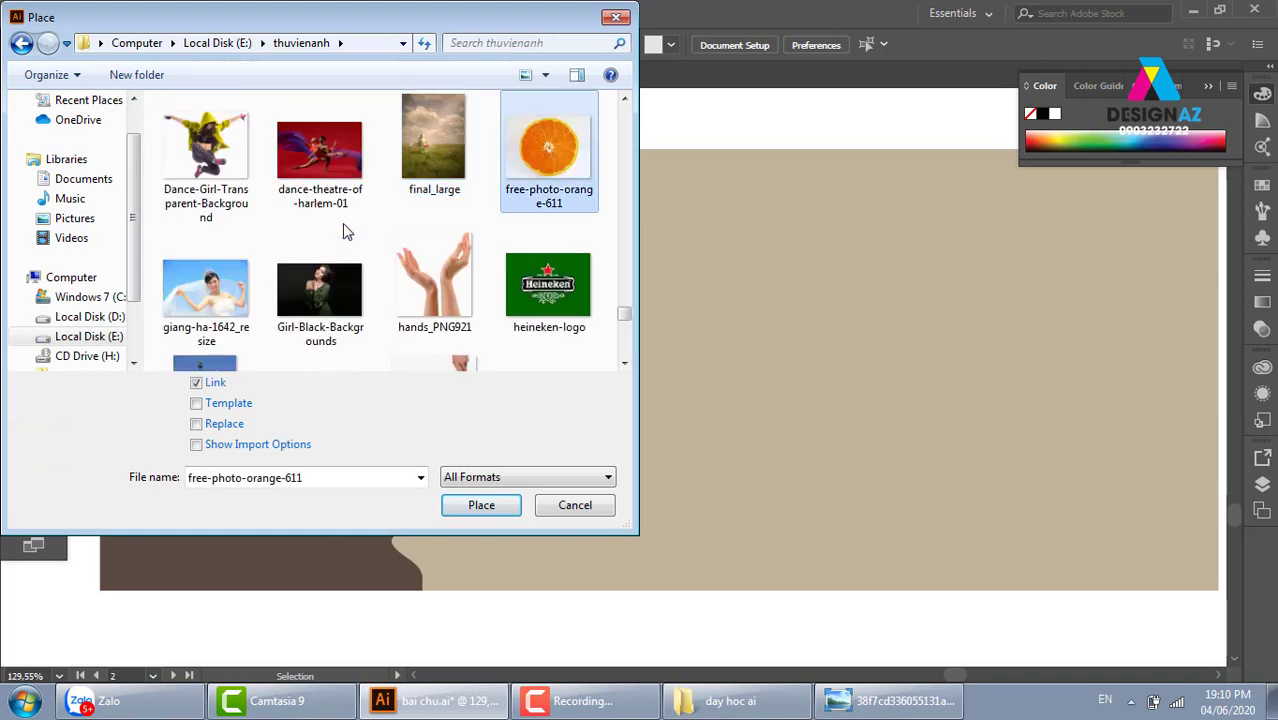
pyautogui.press('f')
# Load the Café-para-restaurantes-y-bares-en-Valencia photo from the Food folder
pyautogui.doubleClick(549, 142)
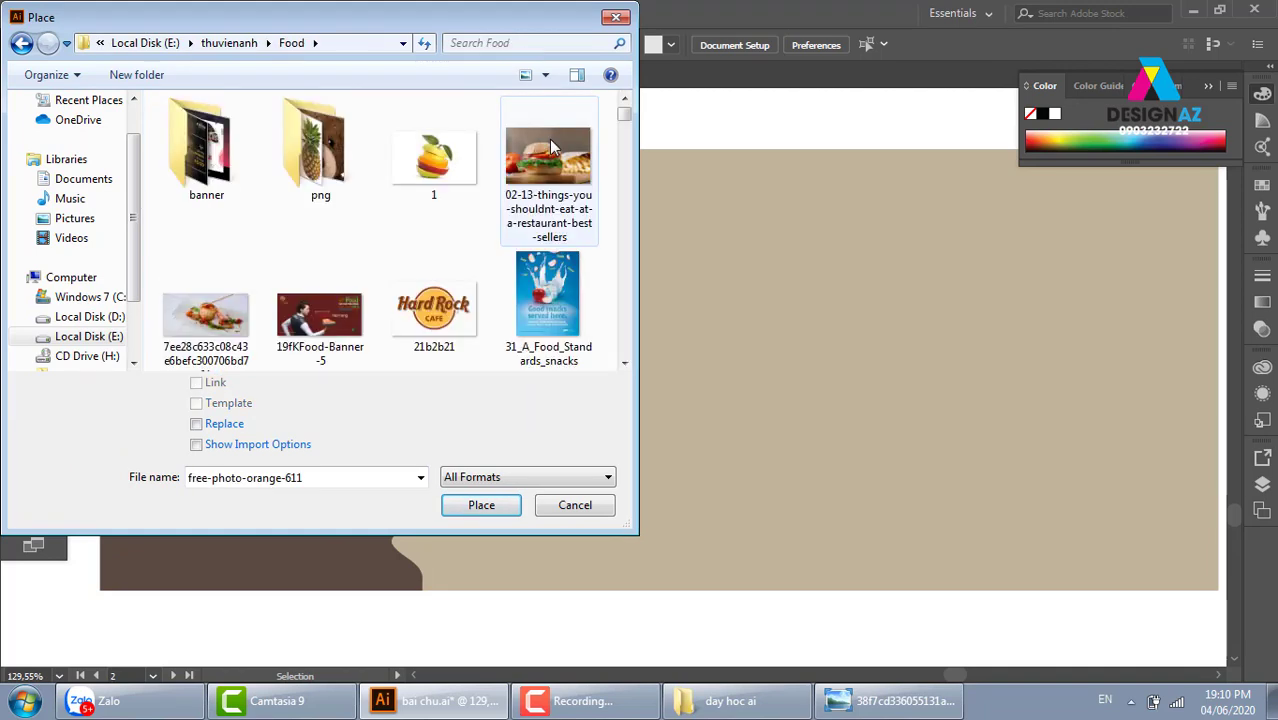
pyautogui.click(626, 367)
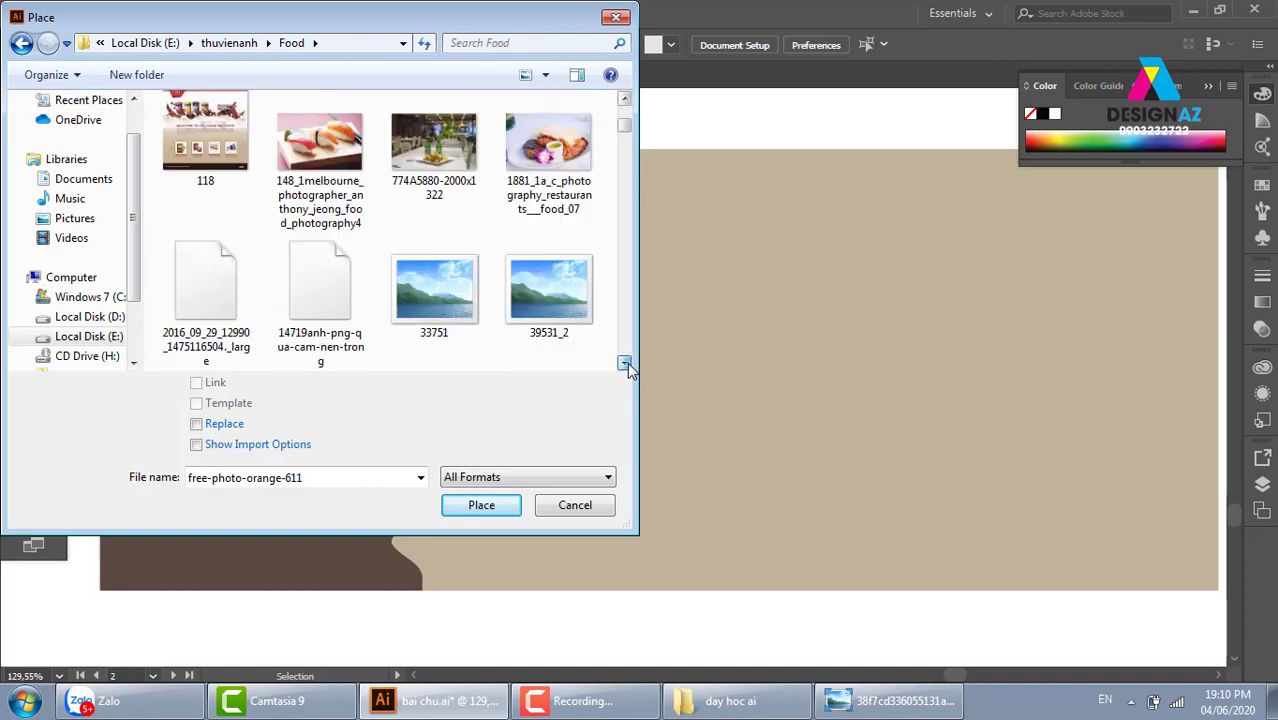
pyautogui.moveTo(627, 362); pyautogui.dragTo(627, 365)
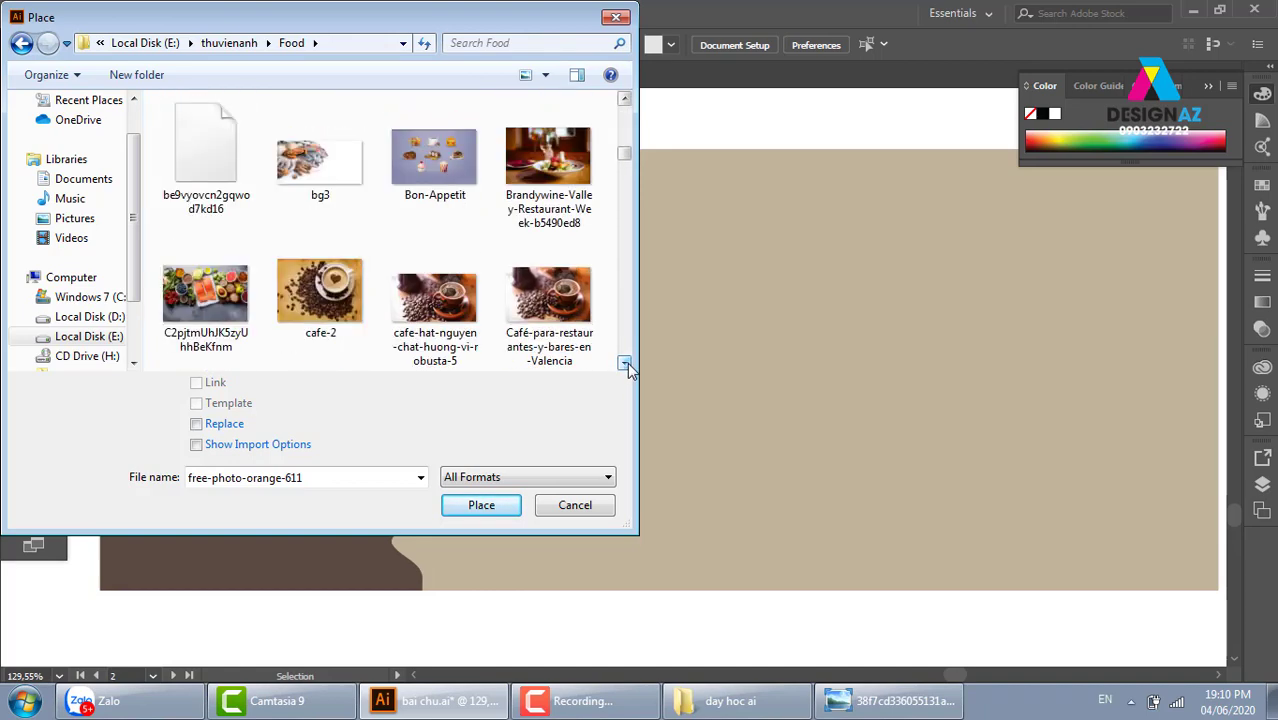
pyautogui.click(556, 316)
pyautogui.click(488, 507)
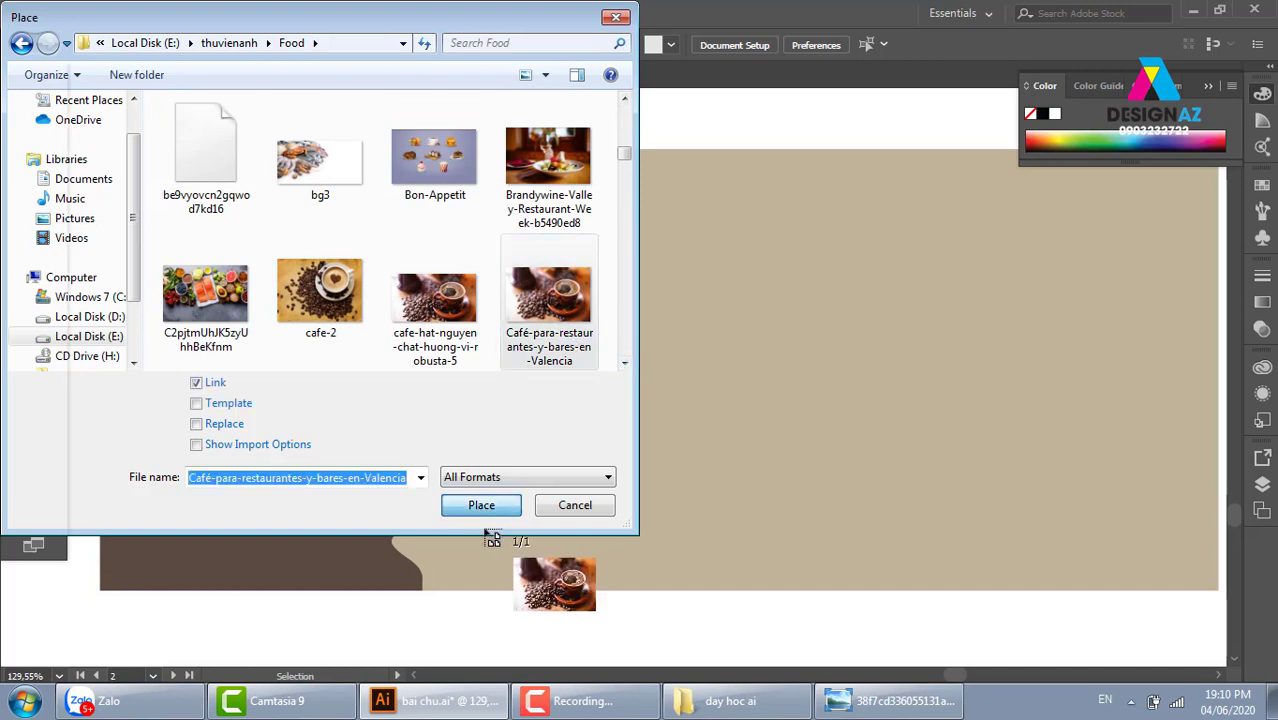
pyautogui.hotkey('ctrl', '-')
pyautogui.hotkey('ctrl', '-')
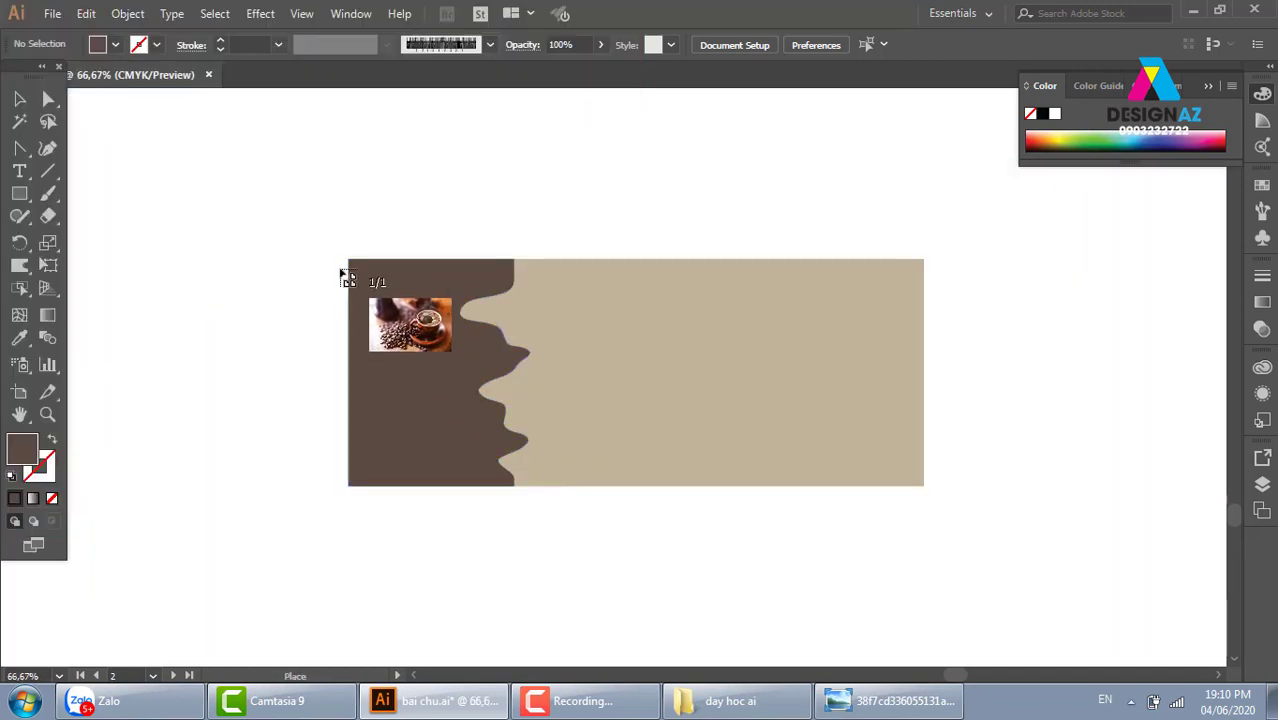
# Place the coffee photo over the brown panel, send it to back, and clip it to the wavy shape
pyautogui.moveTo(333, 244); pyautogui.dragTo(672, 510)
pyautogui.moveTo(733, 524); pyautogui.dragTo(713, 522)
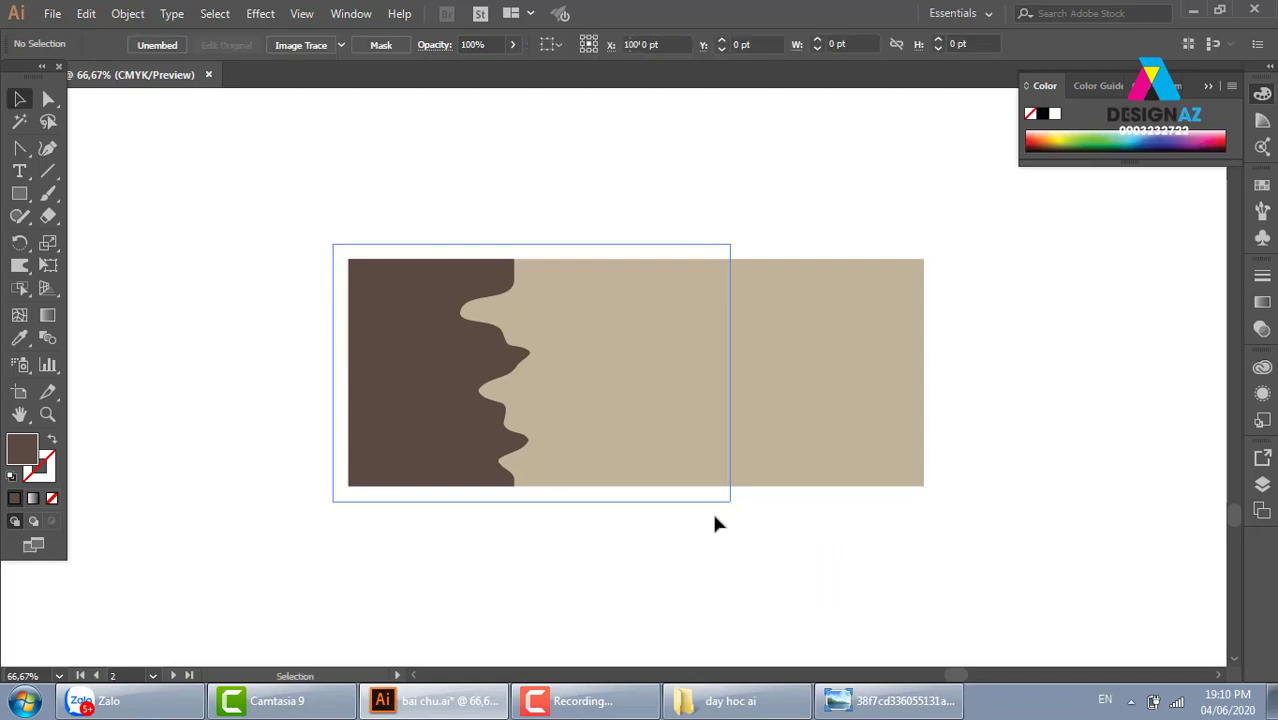
pyautogui.hotkey('ctrl', 'shift', '[')
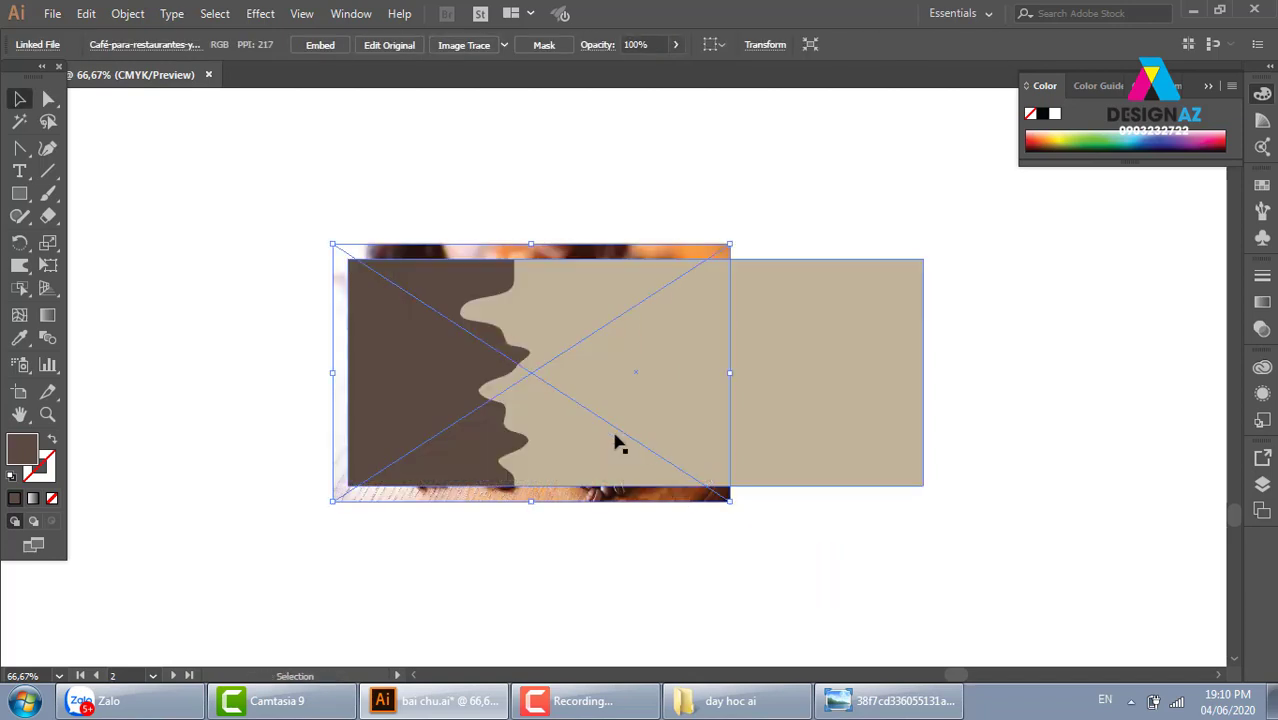
pyautogui.keyDown('shift'); pyautogui.click(416, 413); pyautogui.keyUp('shift')
pyautogui.hotkey('ctrl', '7')
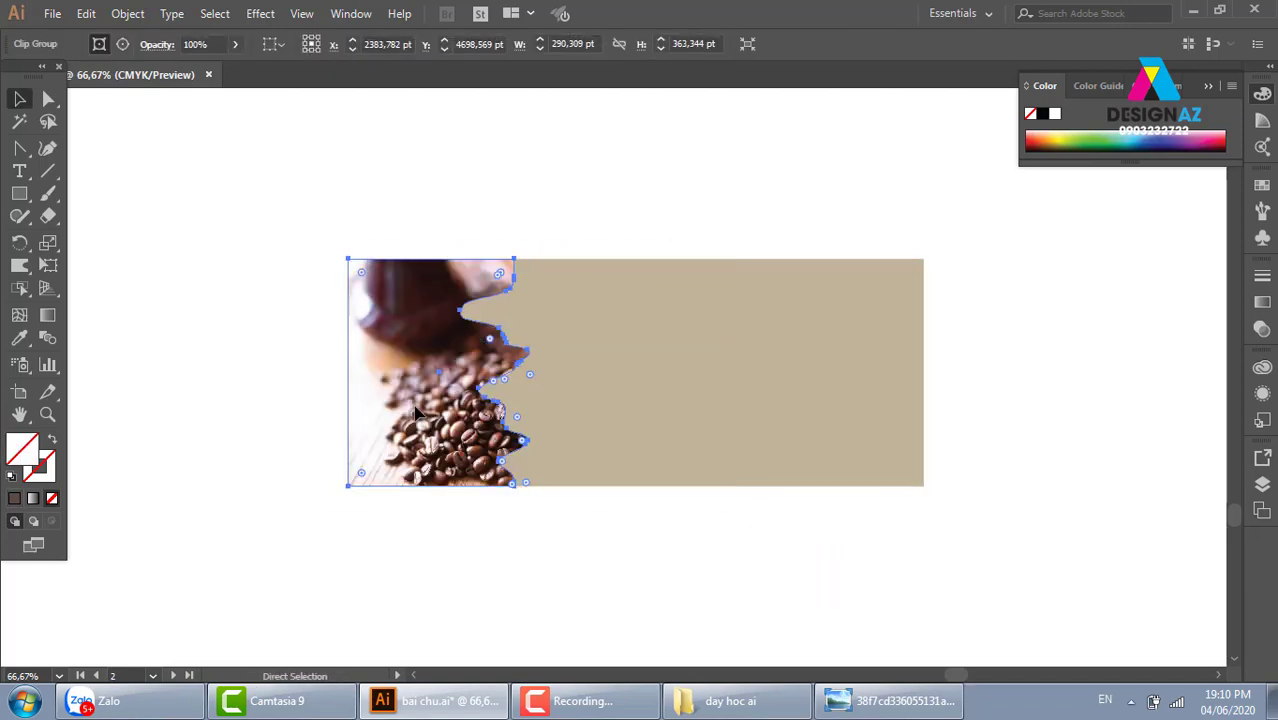
# Slide the photo left inside the clip group so the cup shows
pyautogui.doubleClick(466, 424)
pyautogui.moveTo(466, 424); pyautogui.dragTo(308, 425)
pyautogui.doubleClick(640, 225)
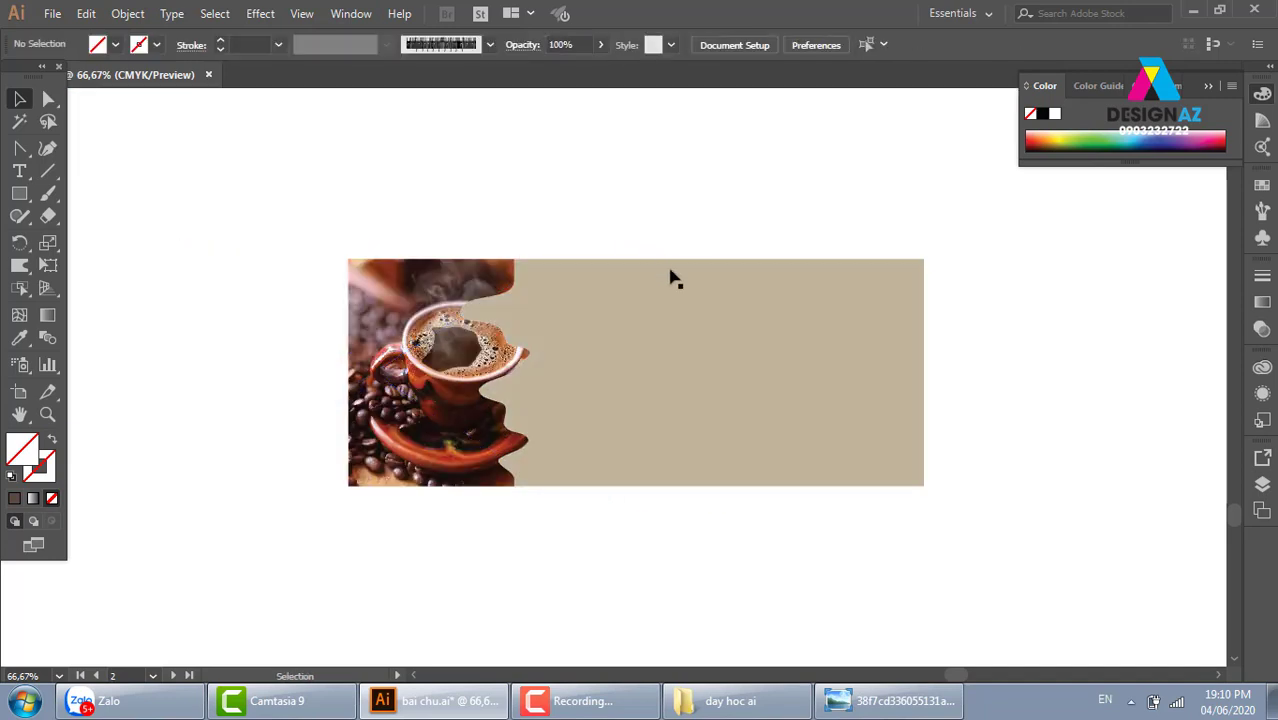
pyautogui.press('z')
pyautogui.moveTo(671, 448)
pyautogui.mouseDown()
pyautogui.moveTo(929, 583)
pyautogui.moveTo(718, 510)
pyautogui.mouseUp()
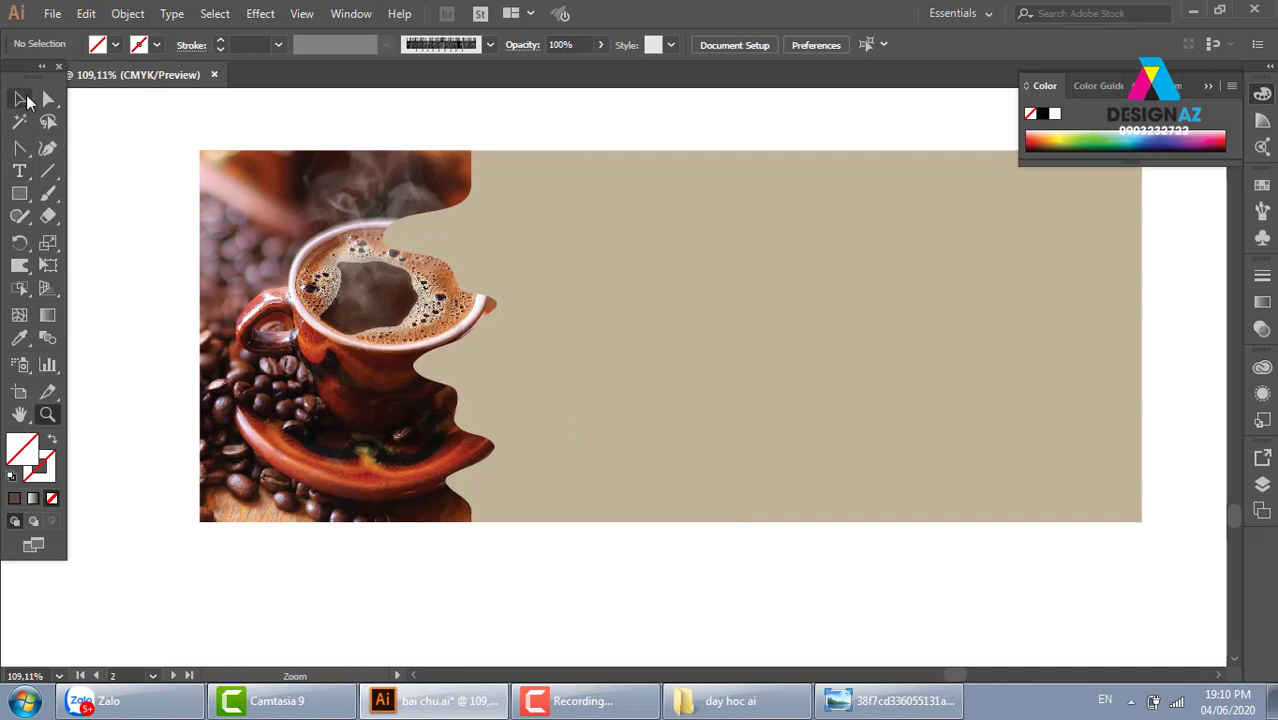
# Select the banner artwork, then zoom out and pan to show empty space below
pyautogui.click(19, 98)
pyautogui.click(84, 188)
pyautogui.hotkey('ctrl', '-')
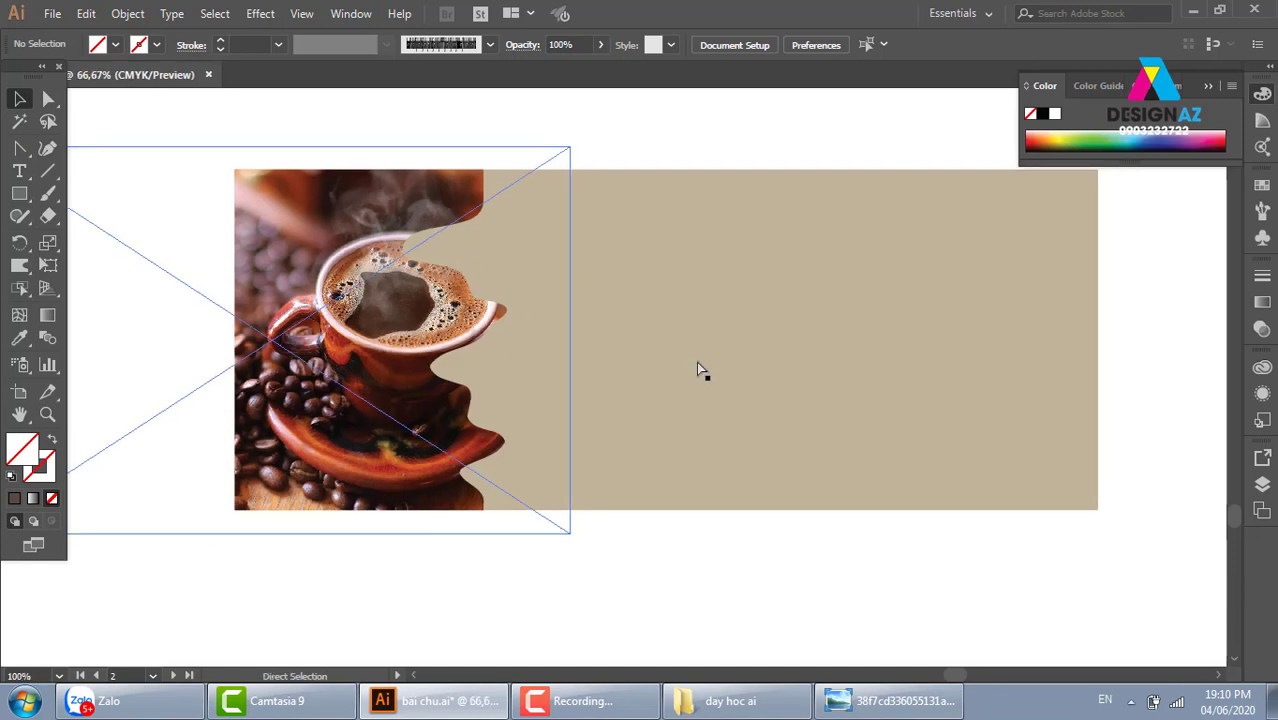
pyautogui.hotkey('ctrl', '-')
pyautogui.hotkey('ctrl', '-')
pyautogui.click(717, 519)
pyautogui.moveTo(717, 519); pyautogui.dragTo(691, 408)
# Duplicate the beige rectangle 262 pt down, below the coffee banner
pyautogui.click(702, 286)
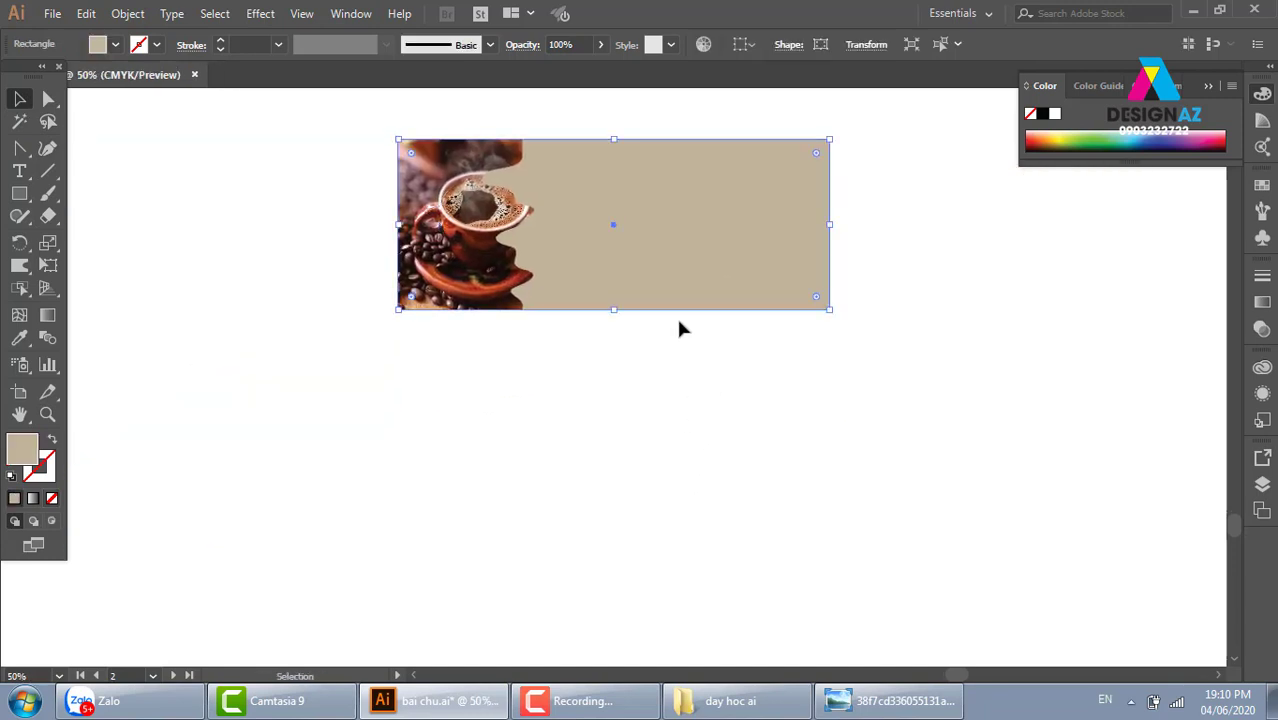
pyautogui.moveTo(665, 254); pyautogui.dragTo(662, 438)
pyautogui.click(899, 397)
pyautogui.press('z')
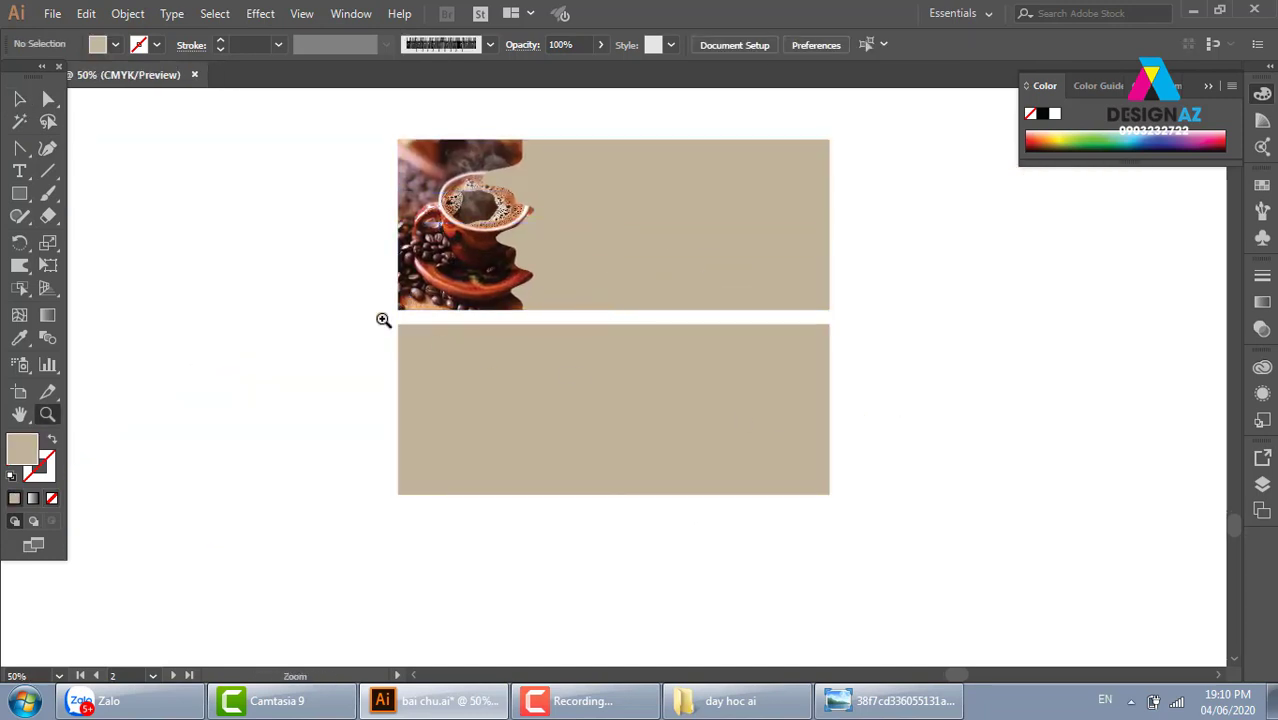
pyautogui.moveTo(370, 315); pyautogui.dragTo(967, 524)
# Fill the lower rectangle with the navy swatch
pyautogui.press('v')
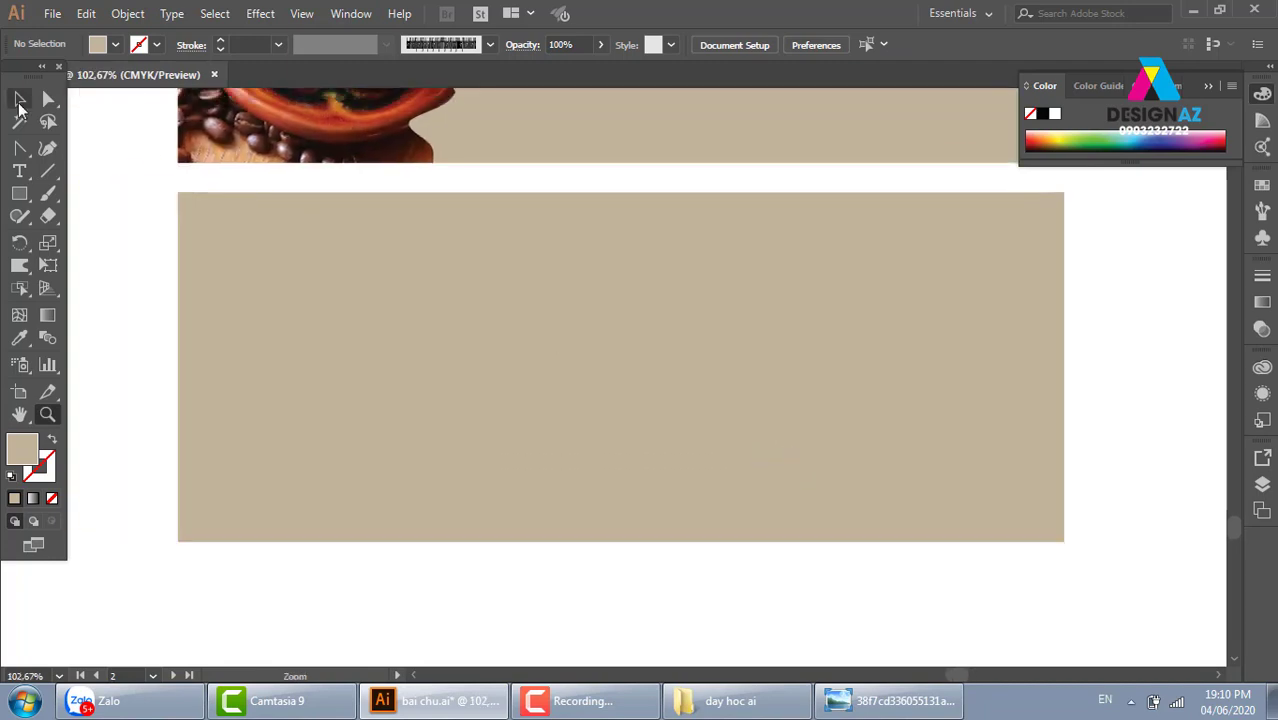
pyautogui.click(646, 337)
pyautogui.click(1262, 185)
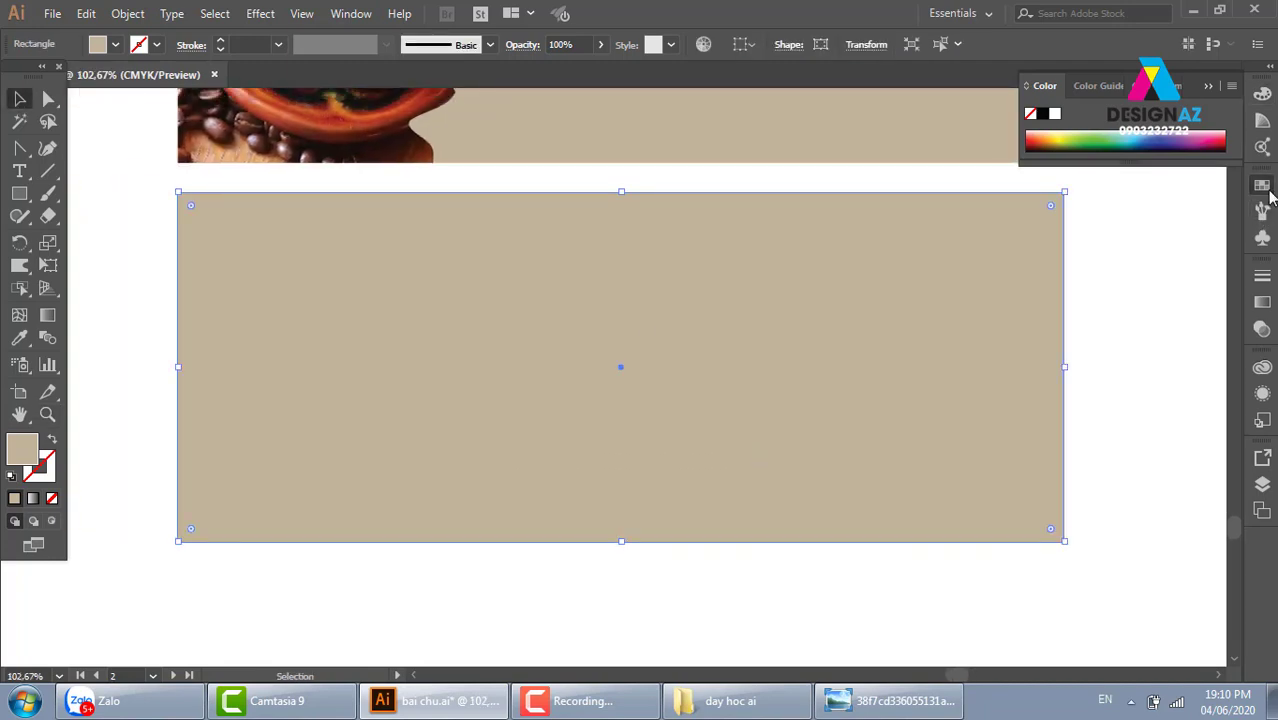
pyautogui.click(1152, 277)
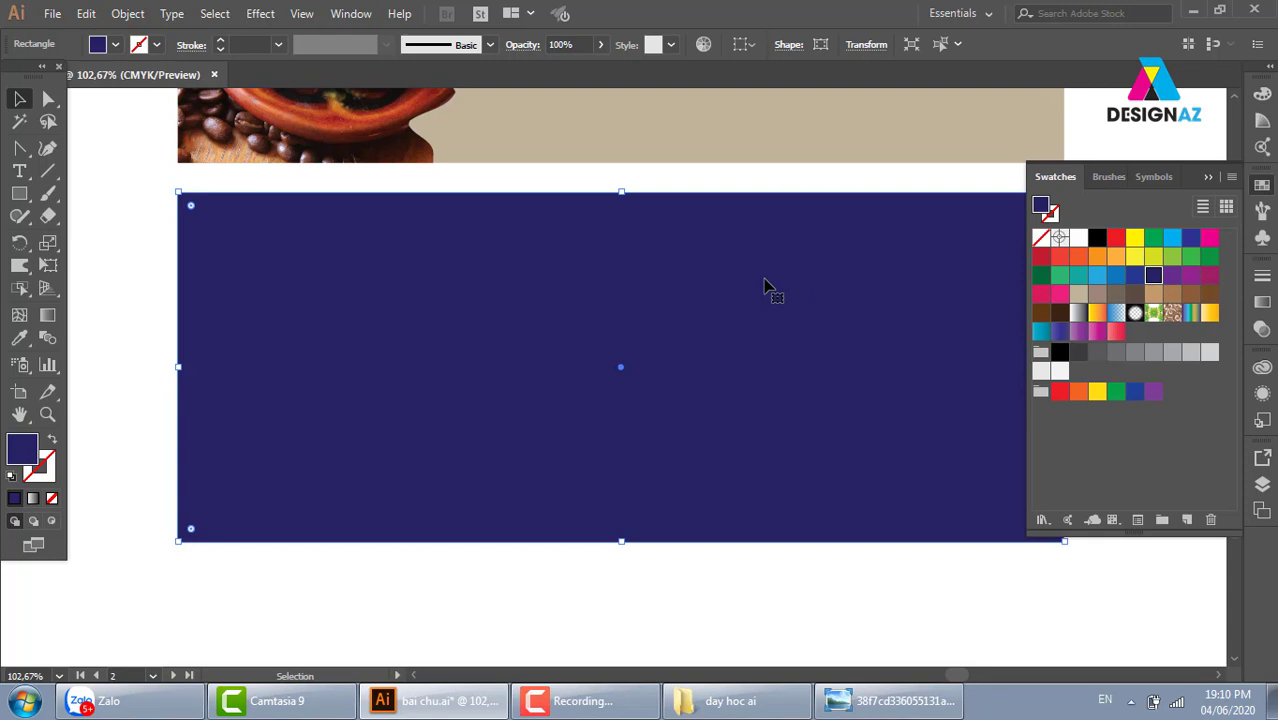
pyautogui.click(700, 186)
pyautogui.click(48, 171)
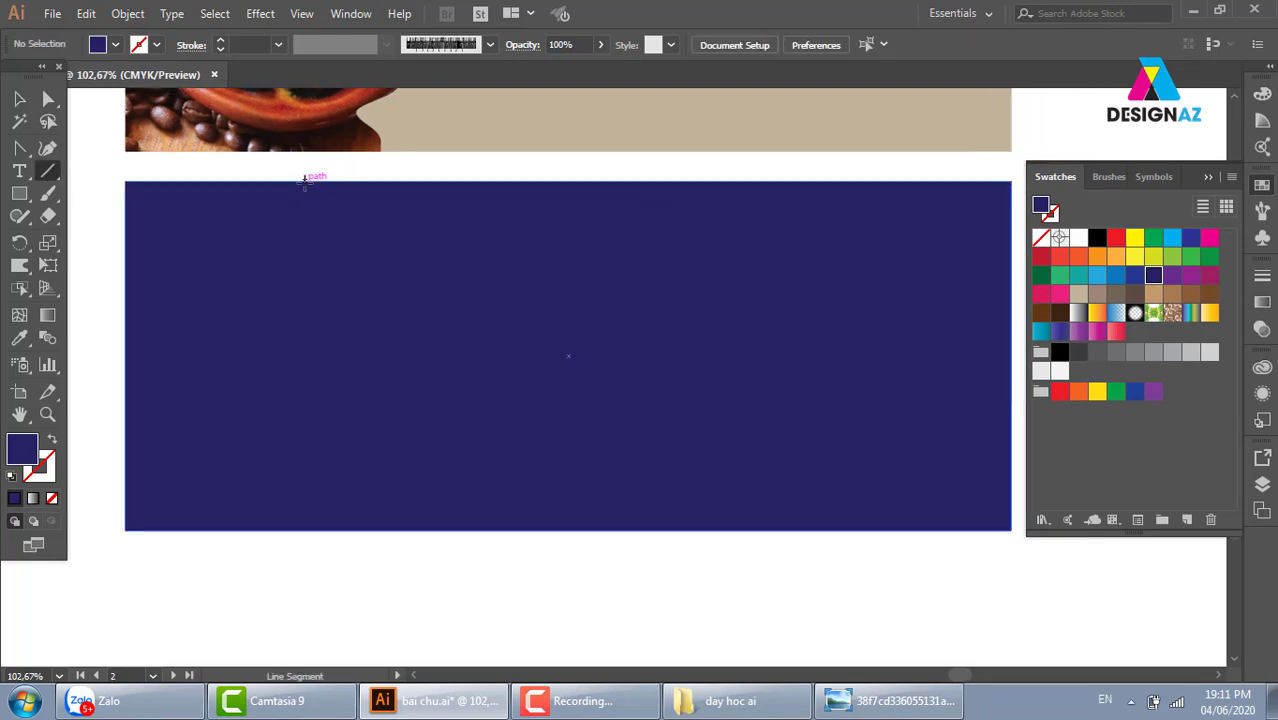
# Draw a no-fill vertical line across the navy panel and repeat evenly spaced copies
pyautogui.moveTo(305, 178); pyautogui.dragTo(305, 528)
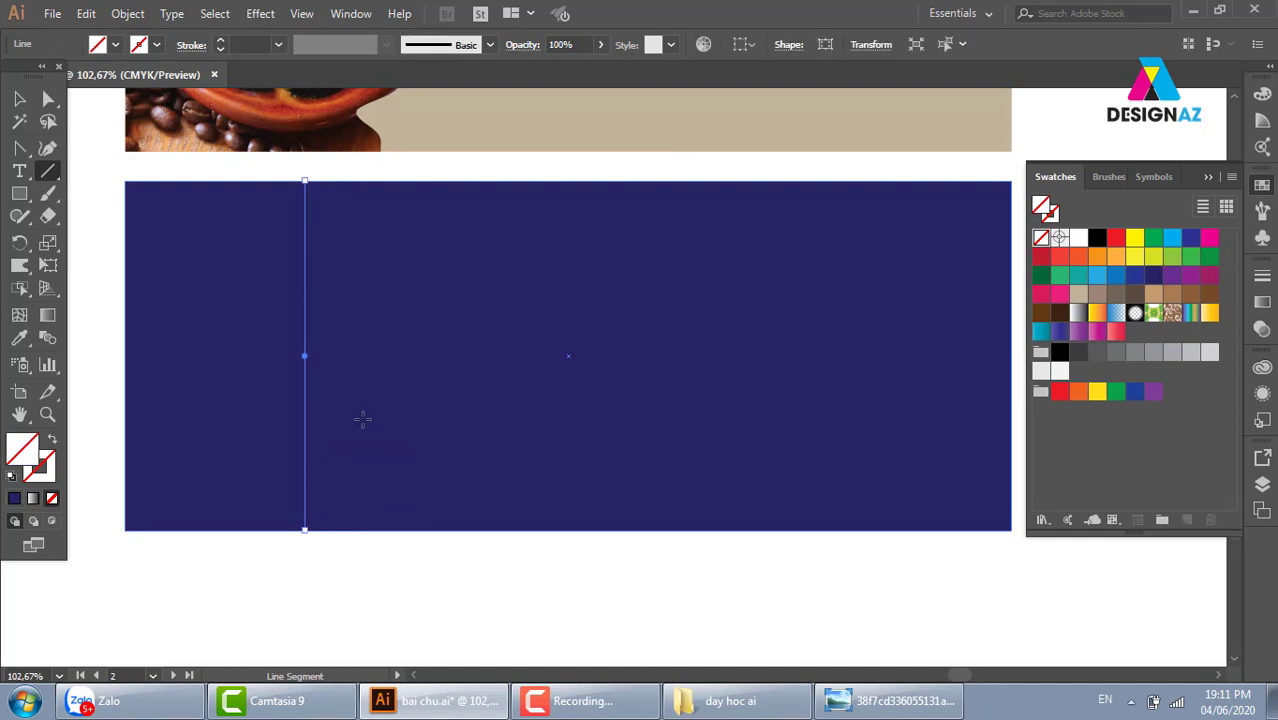
pyautogui.press('d')
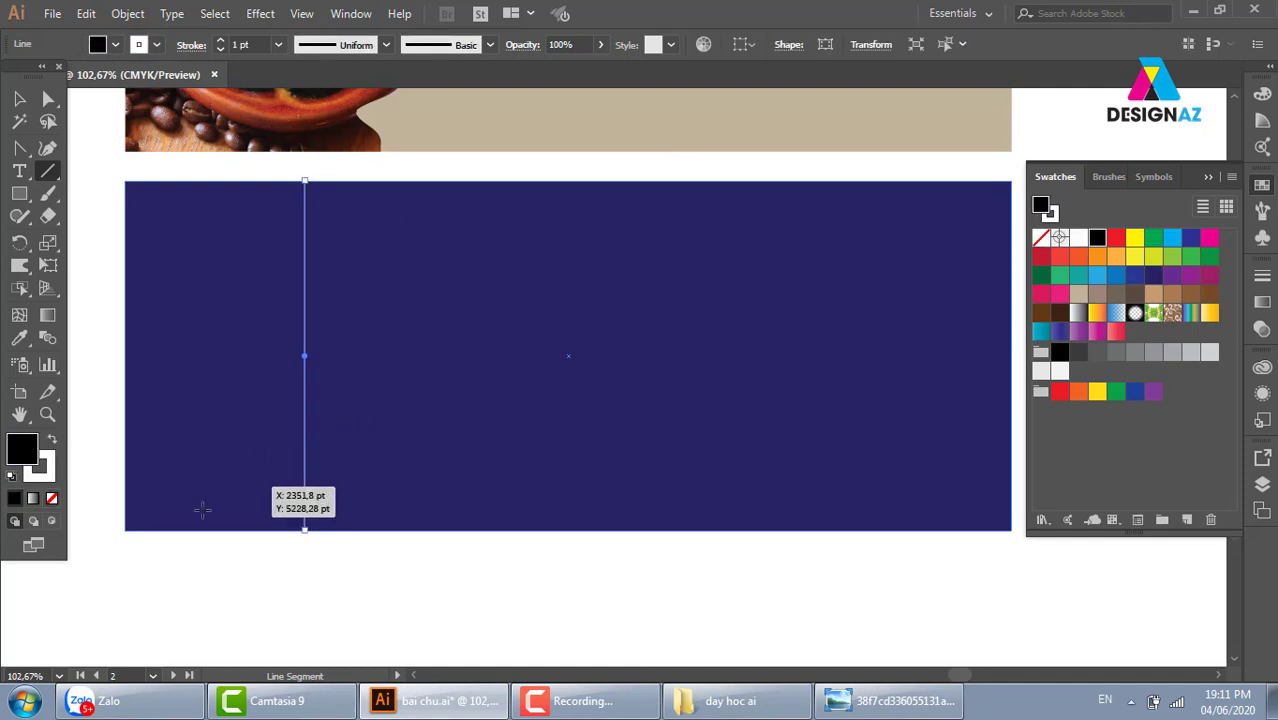
pyautogui.press('/')
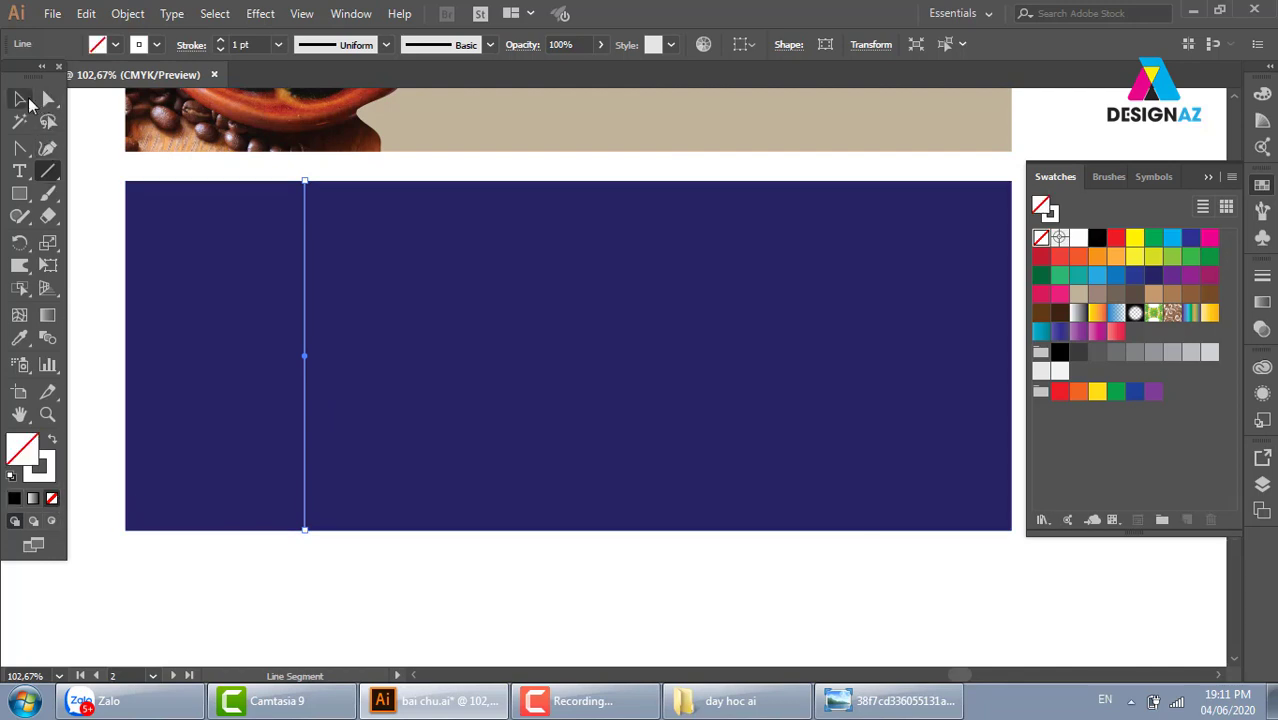
pyautogui.click(20, 99)
pyautogui.click(250, 345)
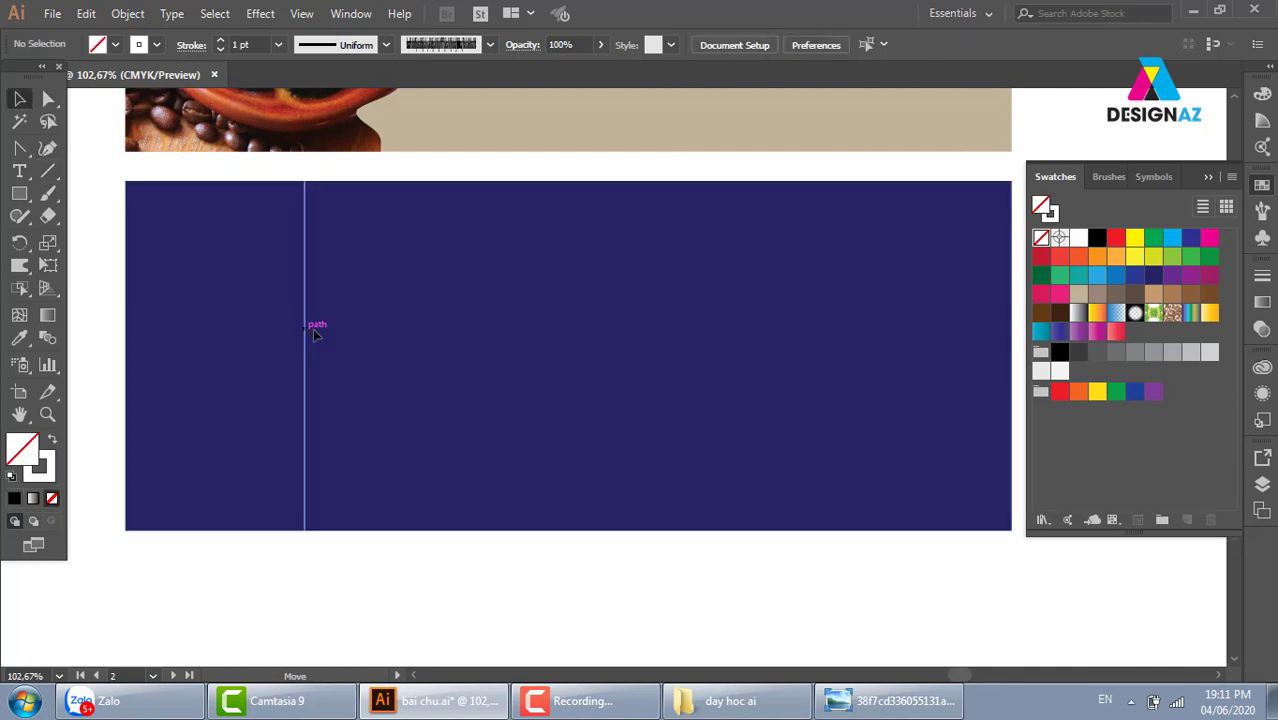
pyautogui.moveTo(308, 338); pyautogui.dragTo(322, 338)
pyautogui.hotkey('ctrl', 'd')
pyautogui.hotkey('ctrl', 'd')
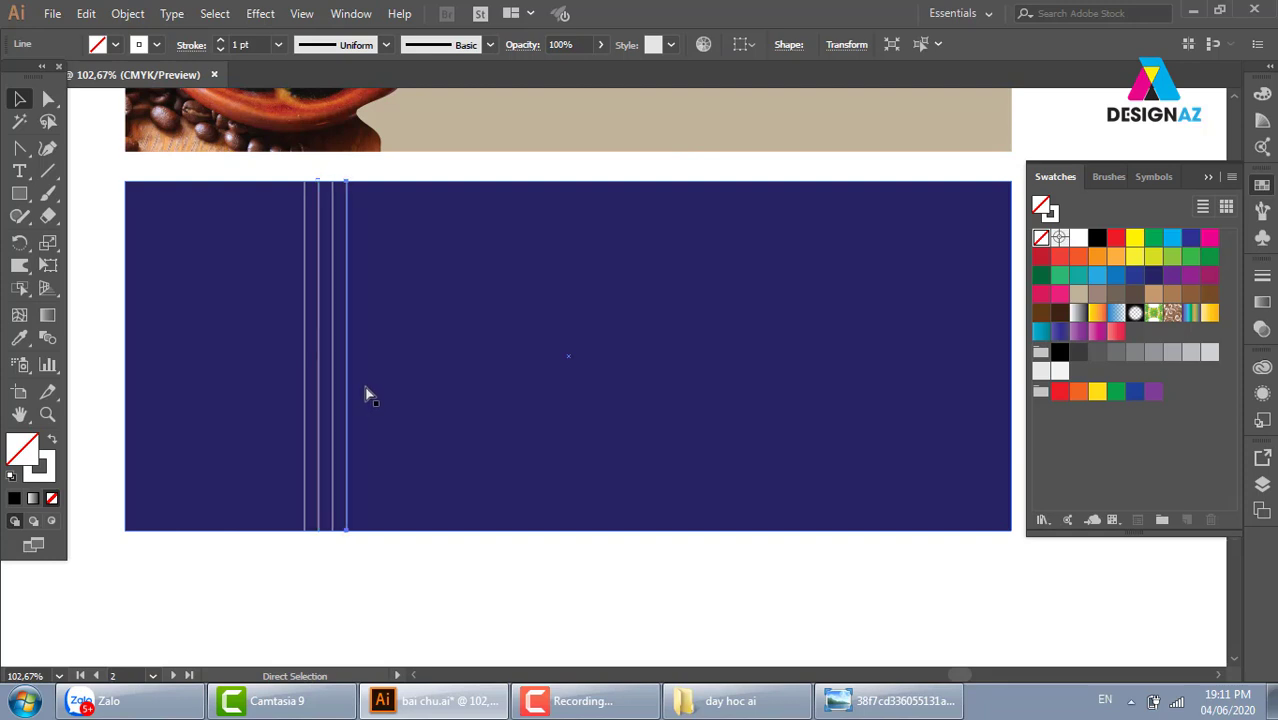
pyautogui.hotkey('ctrl', 'd')
pyautogui.hotkey('ctrl', 'd')
pyautogui.hotkey('ctrl', 'd')
pyautogui.hotkey('ctrl', 'd')
pyautogui.hotkey('ctrl', 'd')
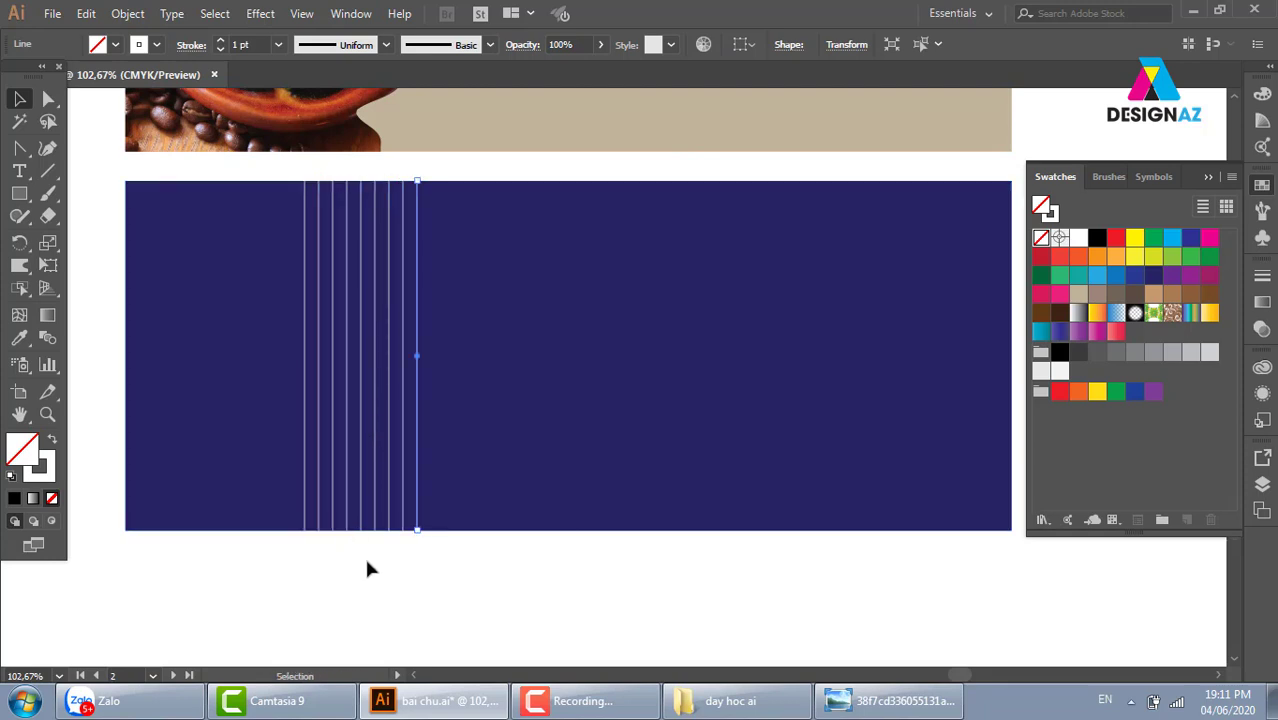
# Select only the vertical lines, leaving out the navy rectangle
pyautogui.moveTo(262, 567); pyautogui.dragTo(470, 384)
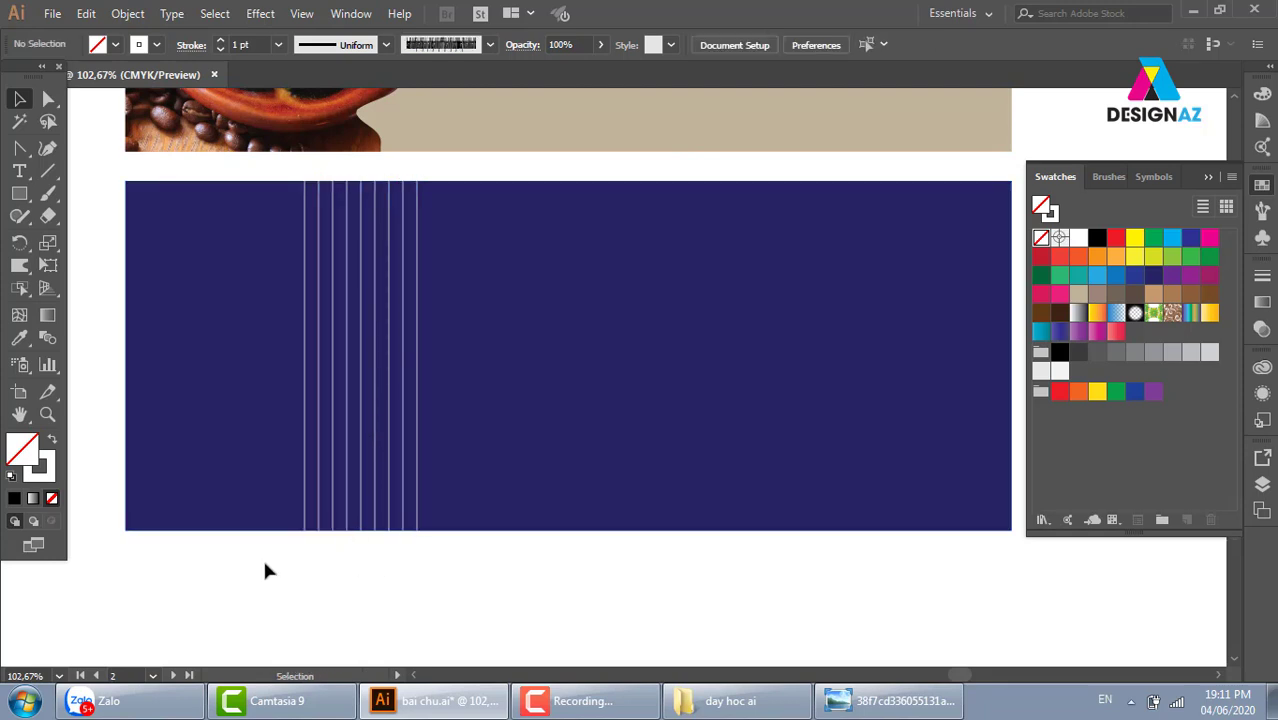
pyautogui.keyDown('shift'); pyautogui.click(528, 394); pyautogui.keyUp('shift')
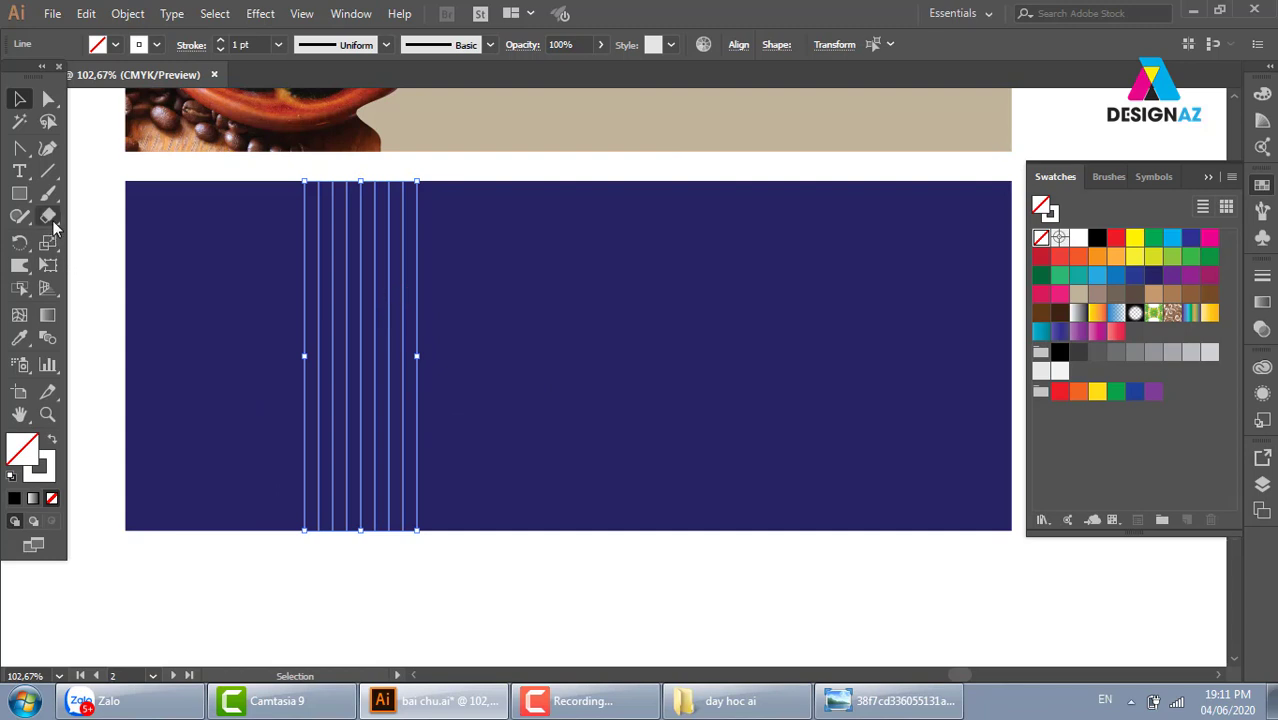
pyautogui.hotkey('shift', 'r')
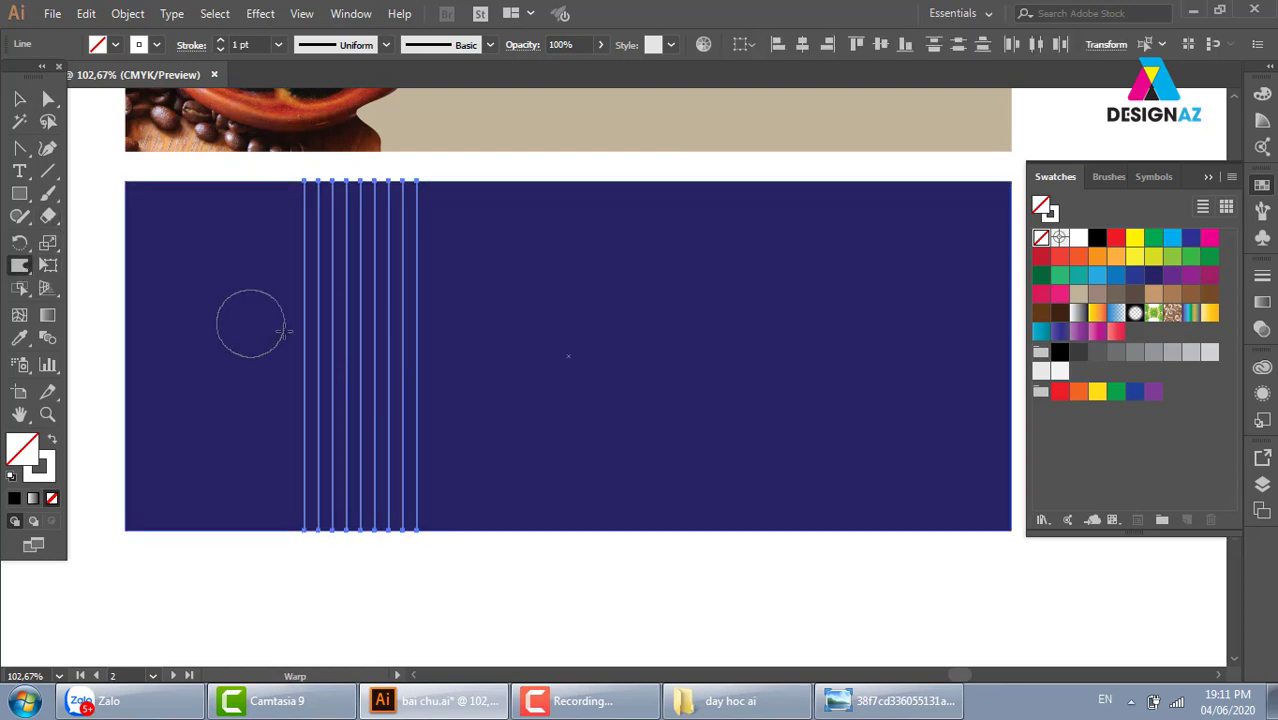
# Warp the vertical lines with three drags into left and right bulges, then deselect
pyautogui.moveTo(250, 320)
pyautogui.mouseDown()
pyautogui.moveTo(437, 340)
pyautogui.moveTo(456, 371)
pyautogui.mouseUp()
pyautogui.moveTo(452, 268); pyautogui.dragTo(268, 265)
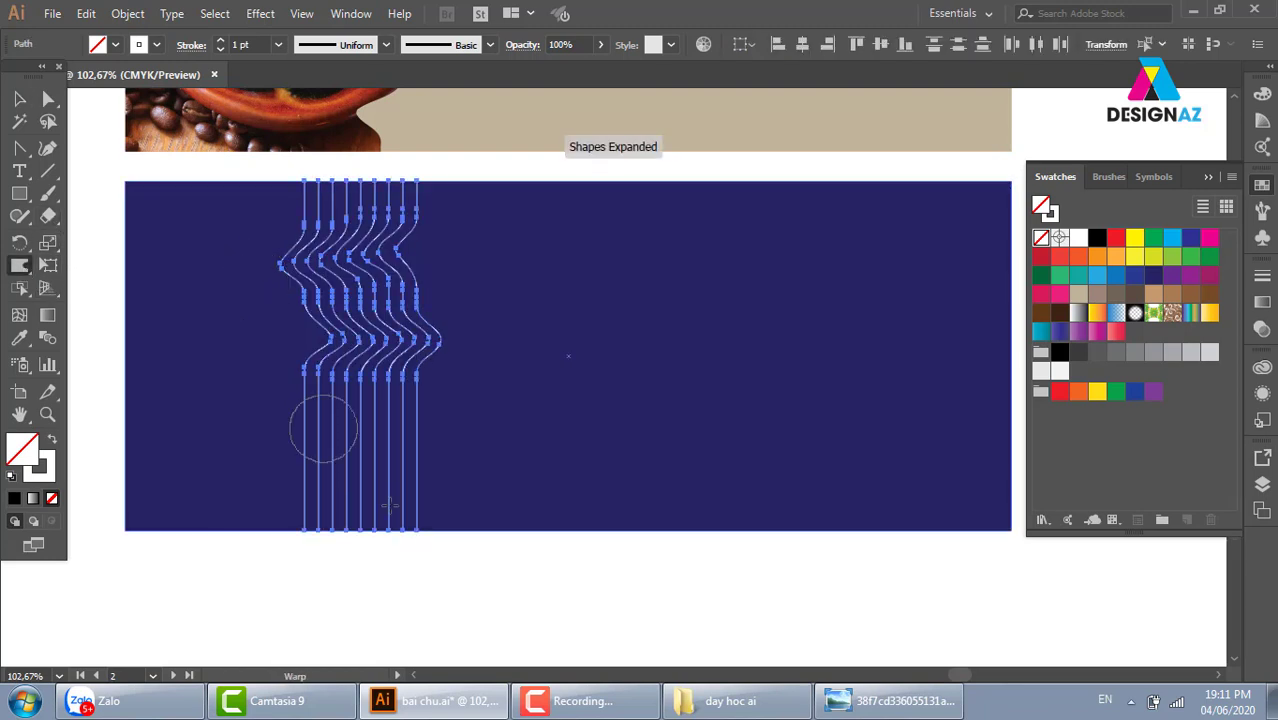
pyautogui.moveTo(333, 462)
pyautogui.mouseDown()
pyautogui.moveTo(479, 463)
pyautogui.moveTo(380, 420)
pyautogui.moveTo(290, 410)
pyautogui.mouseUp()
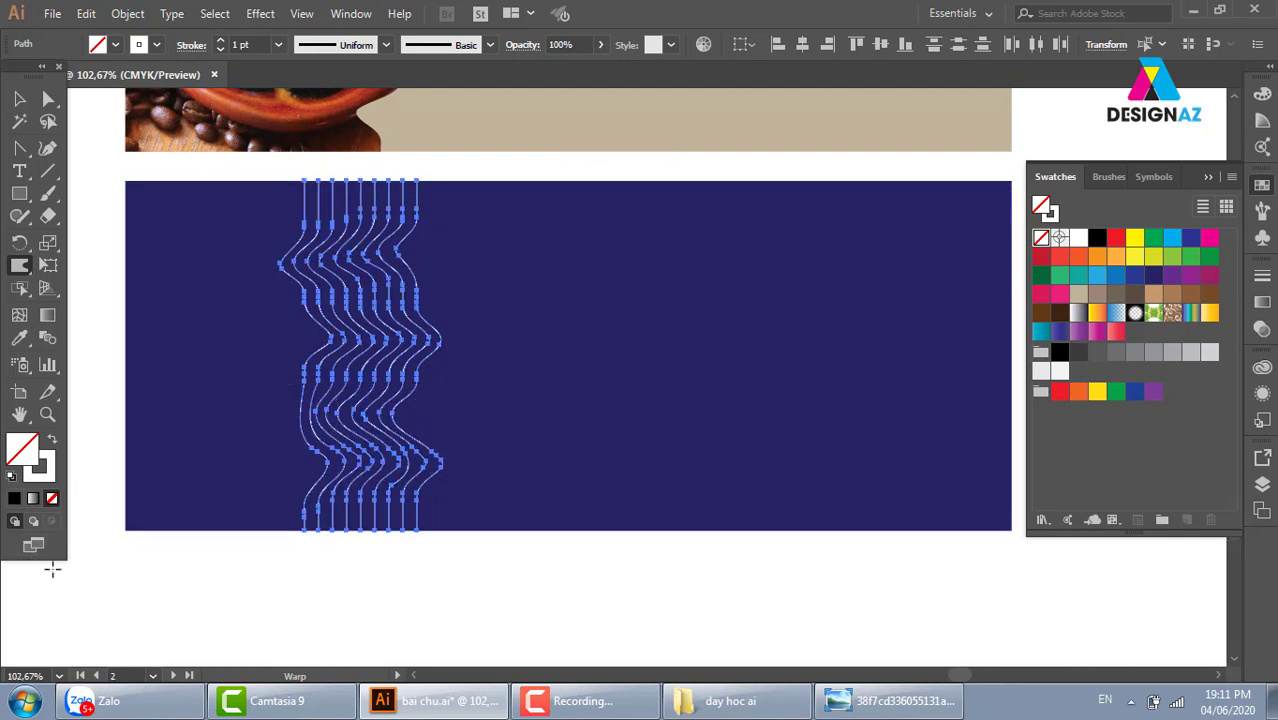
pyautogui.click(19, 98)
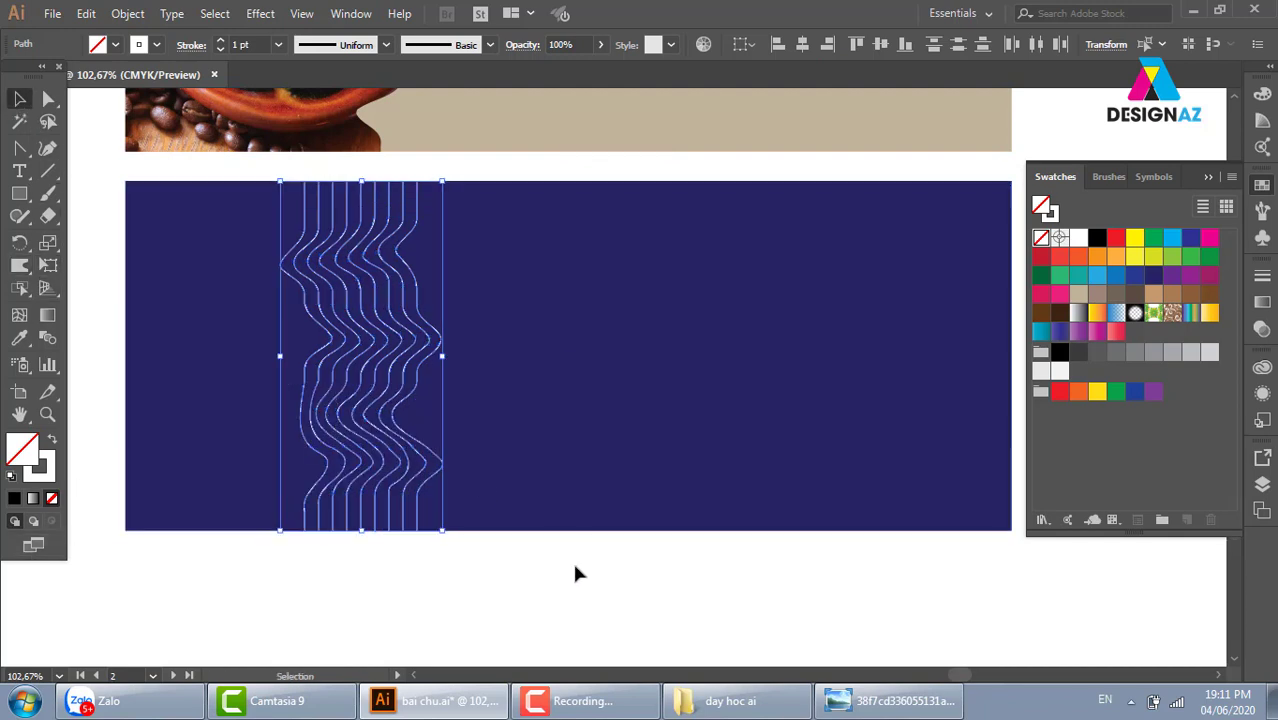
pyautogui.click(594, 583)
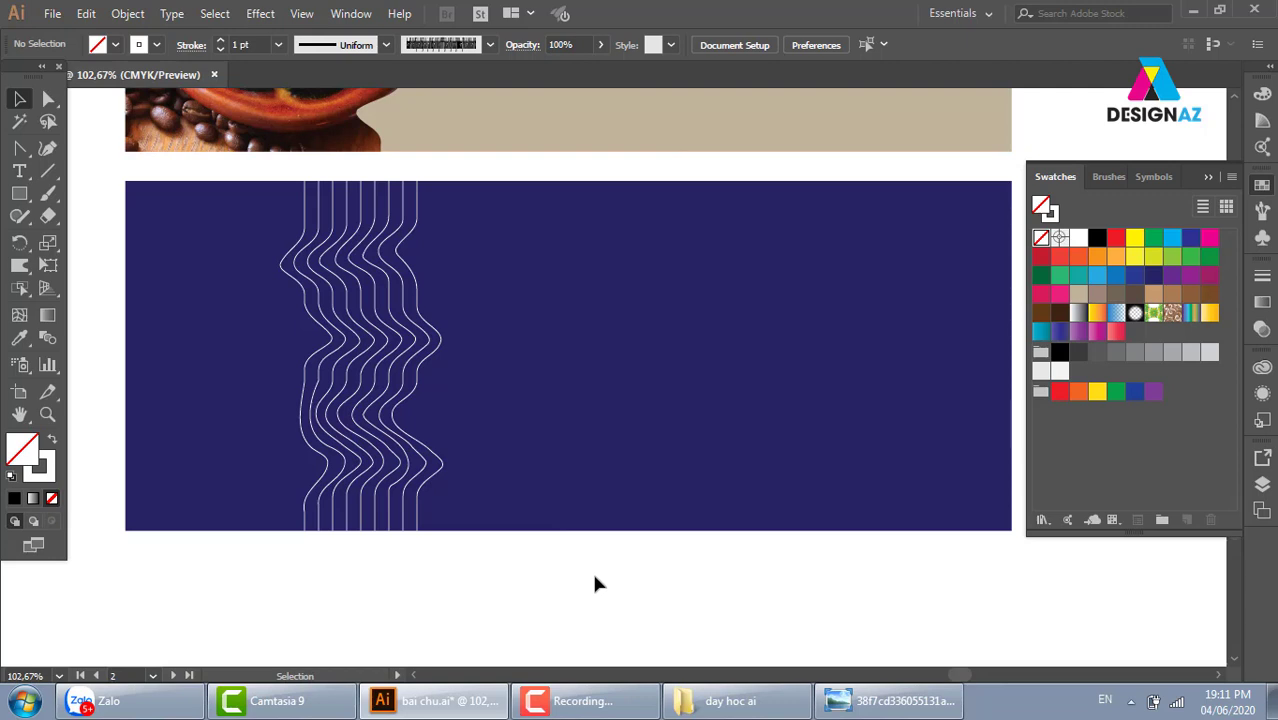
# Type the word phimma on the navy panel
pyautogui.click(19, 172)
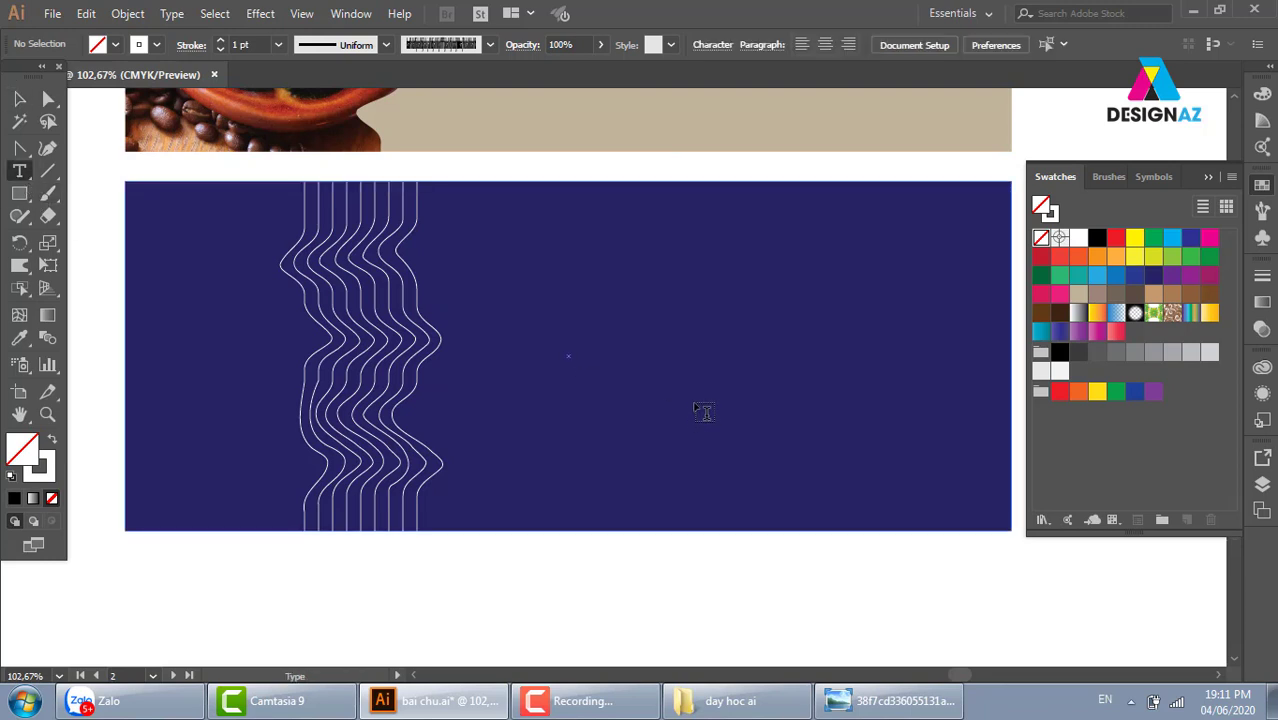
pyautogui.press('BackSpace')
pyautogui.write('C')
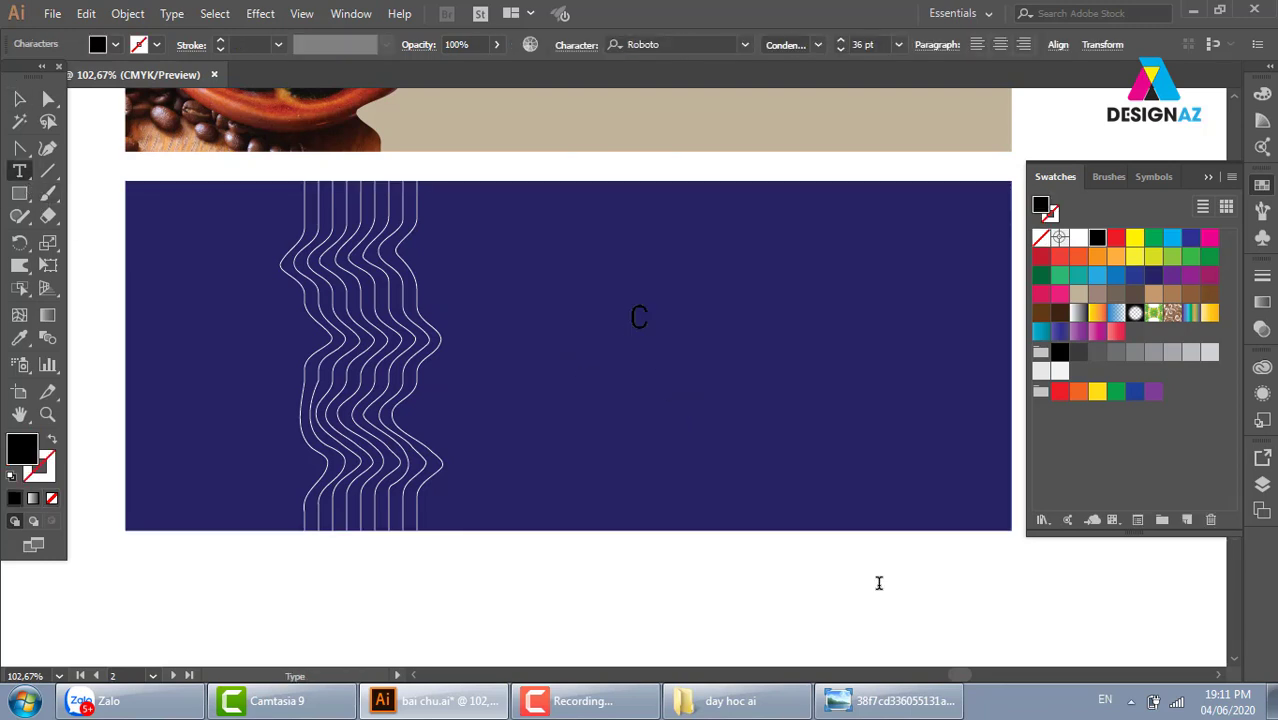
pyautogui.press('BackSpace')
pyautogui.write('phimma')
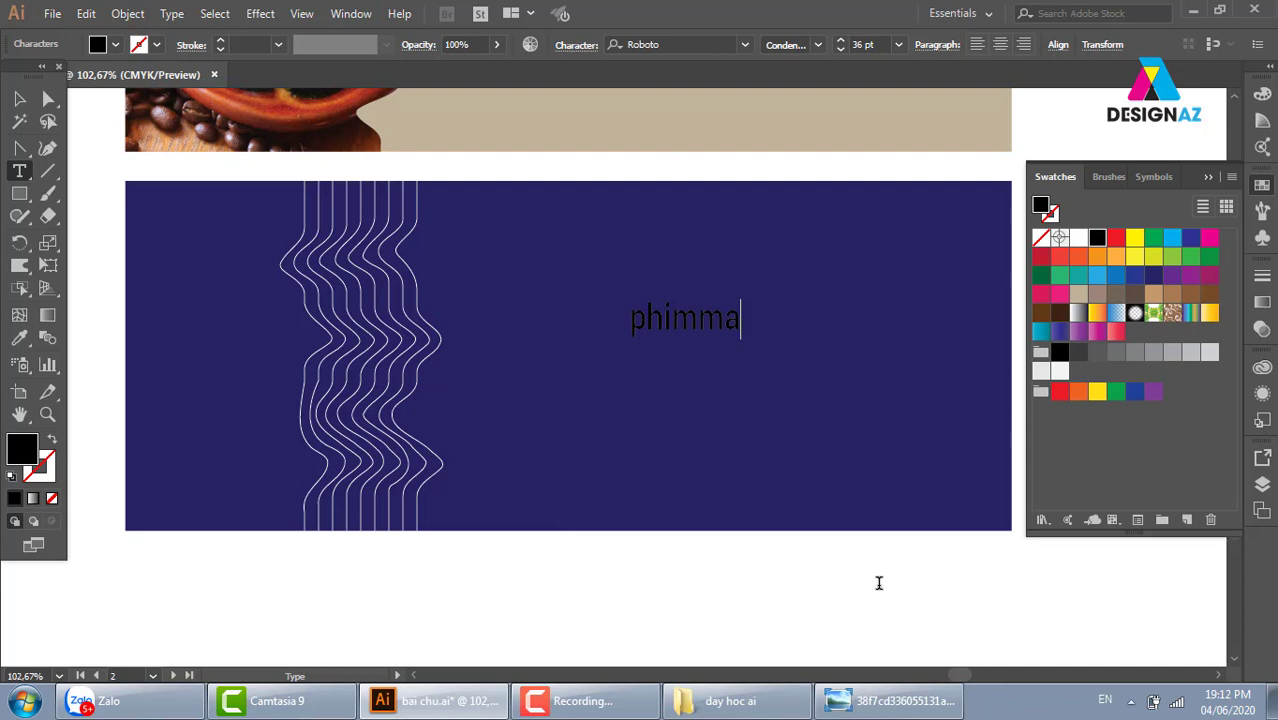
pyautogui.click(48, 98)
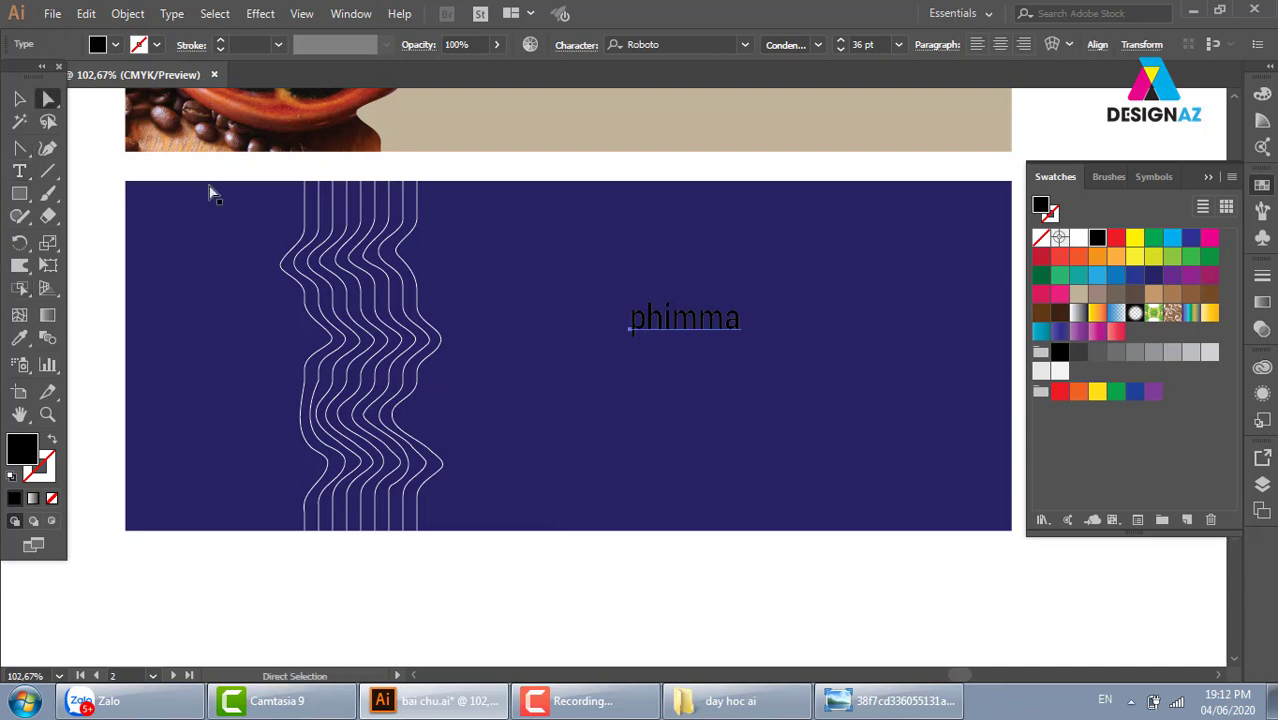
pyautogui.click(19, 98)
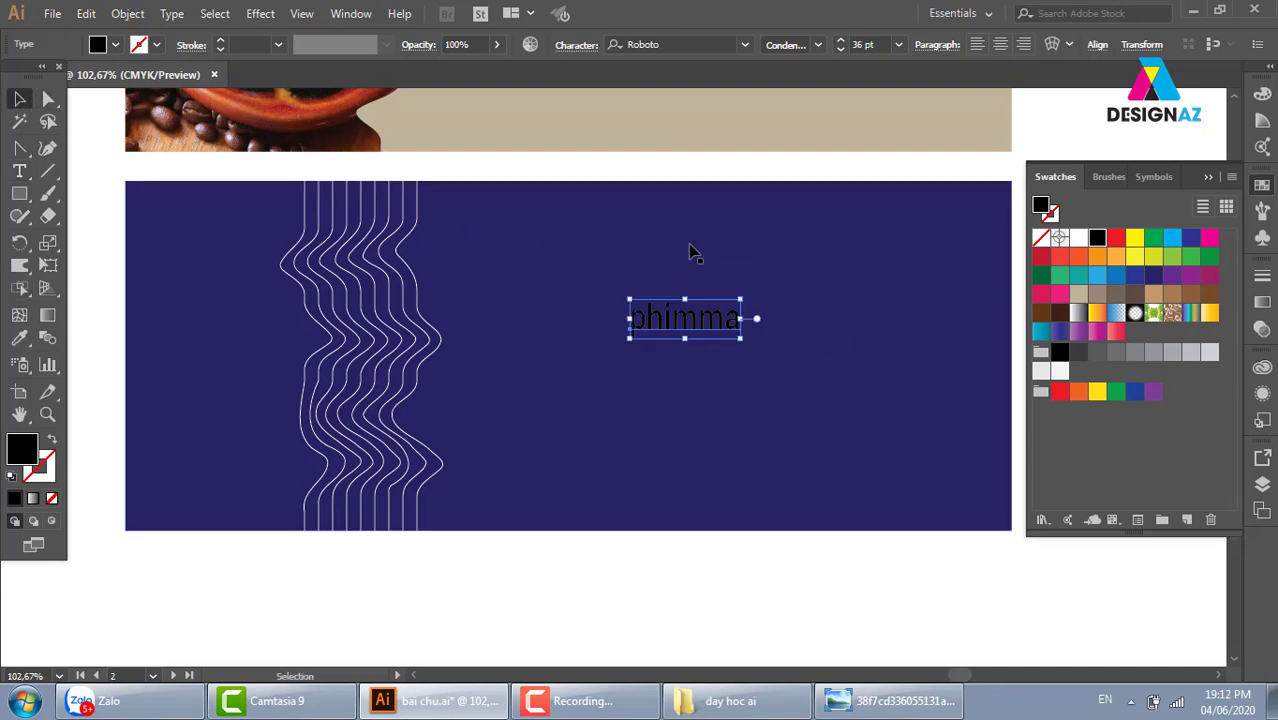
# Make phimma Bold, enlarge it, colour it pink, and convert it to outlines
pyautogui.click(817, 45)
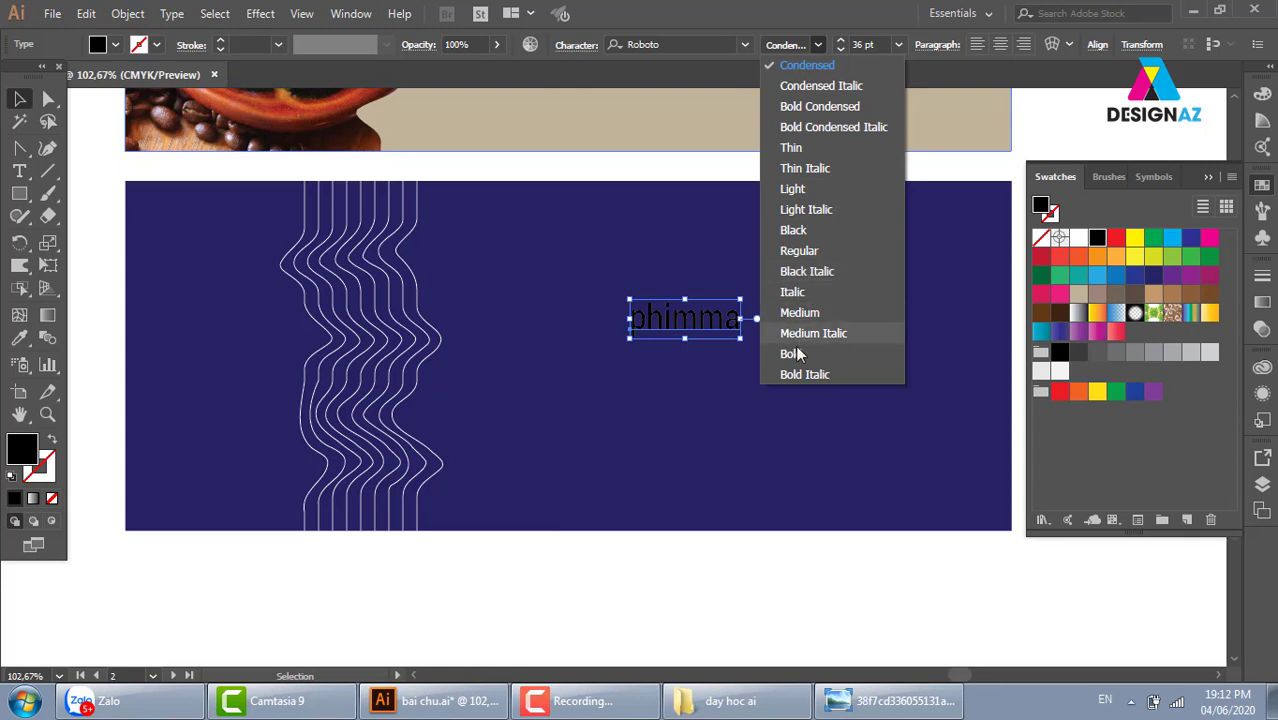
pyautogui.click(795, 354)
pyautogui.moveTo(766, 317)
pyautogui.mouseDown()
pyautogui.moveTo(833, 224)
pyautogui.moveTo(905, 252)
pyautogui.moveTo(835, 300)
pyautogui.moveTo(858, 289)
pyautogui.mouseUp()
pyautogui.click(1058, 298)
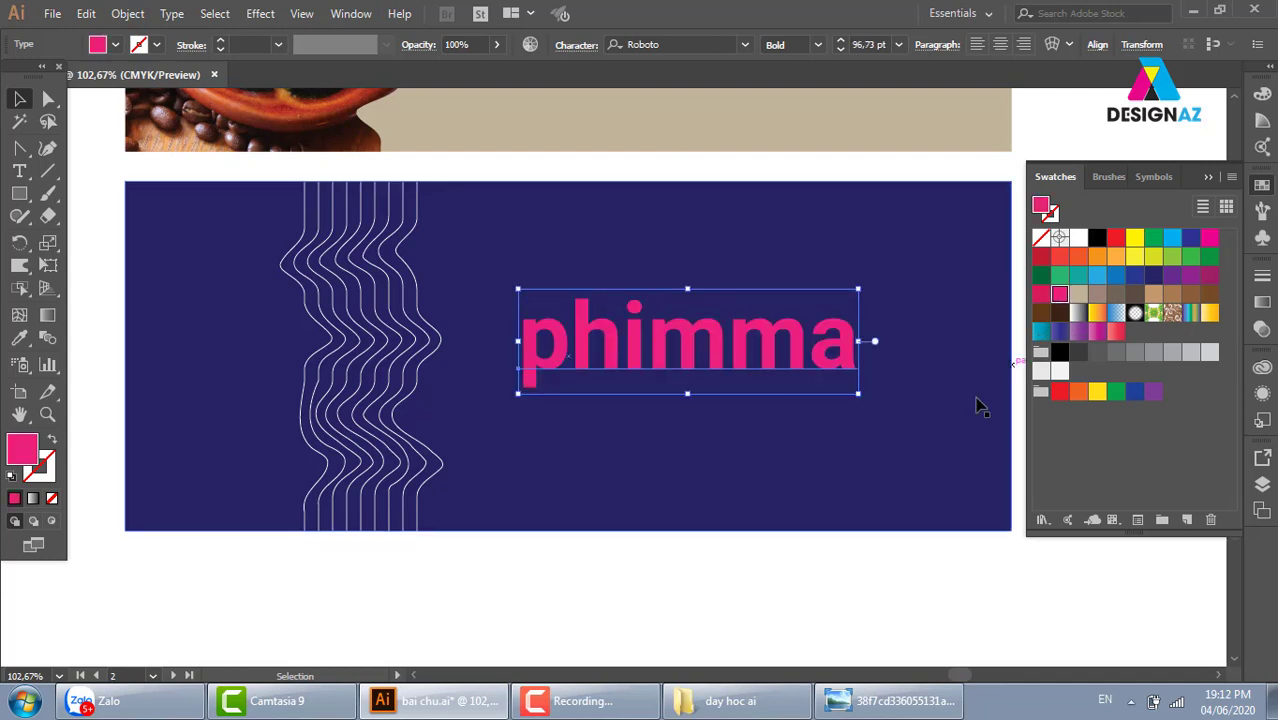
pyautogui.hotkey('ctrl', 'shift', 'o')
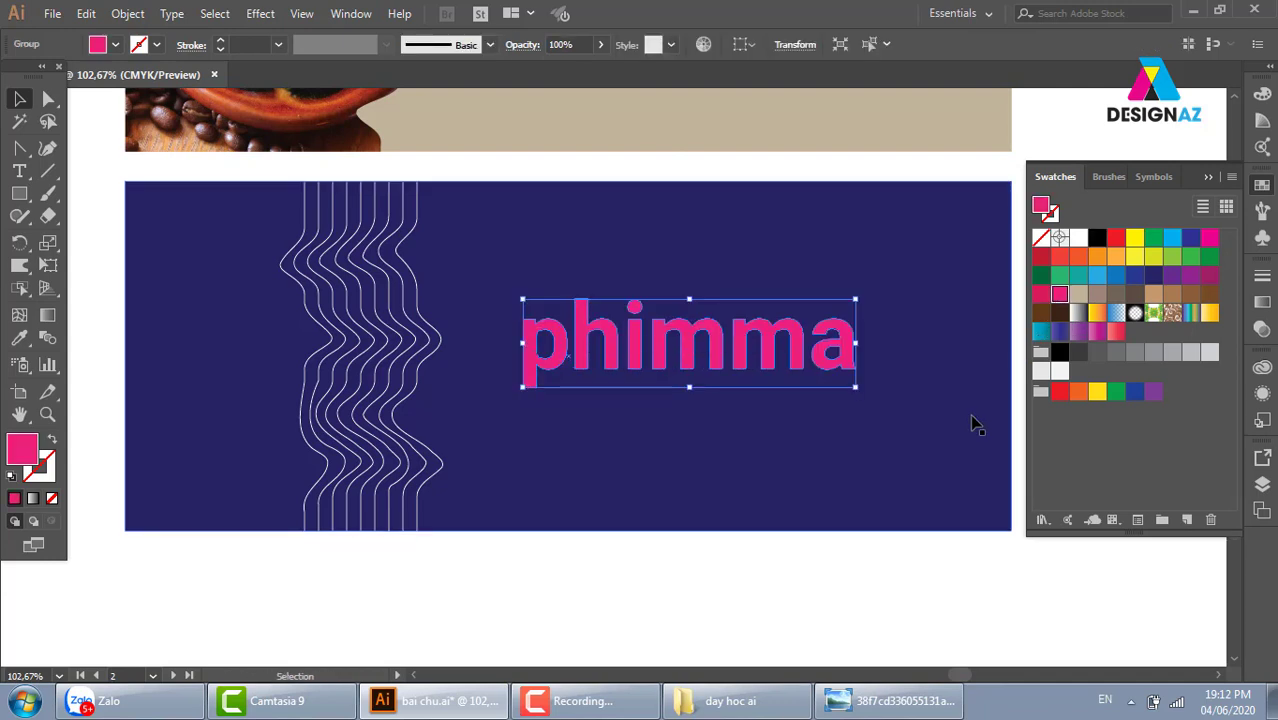
pyautogui.hotkey('ctrl', '=')
pyautogui.hotkey('ctrl', '=')
# Zoom in on the letters and warp the h and i bottoms down into tails
pyautogui.moveTo(670, 400); pyautogui.dragTo(666, 323)
pyautogui.hotkey('ctrl', '=')
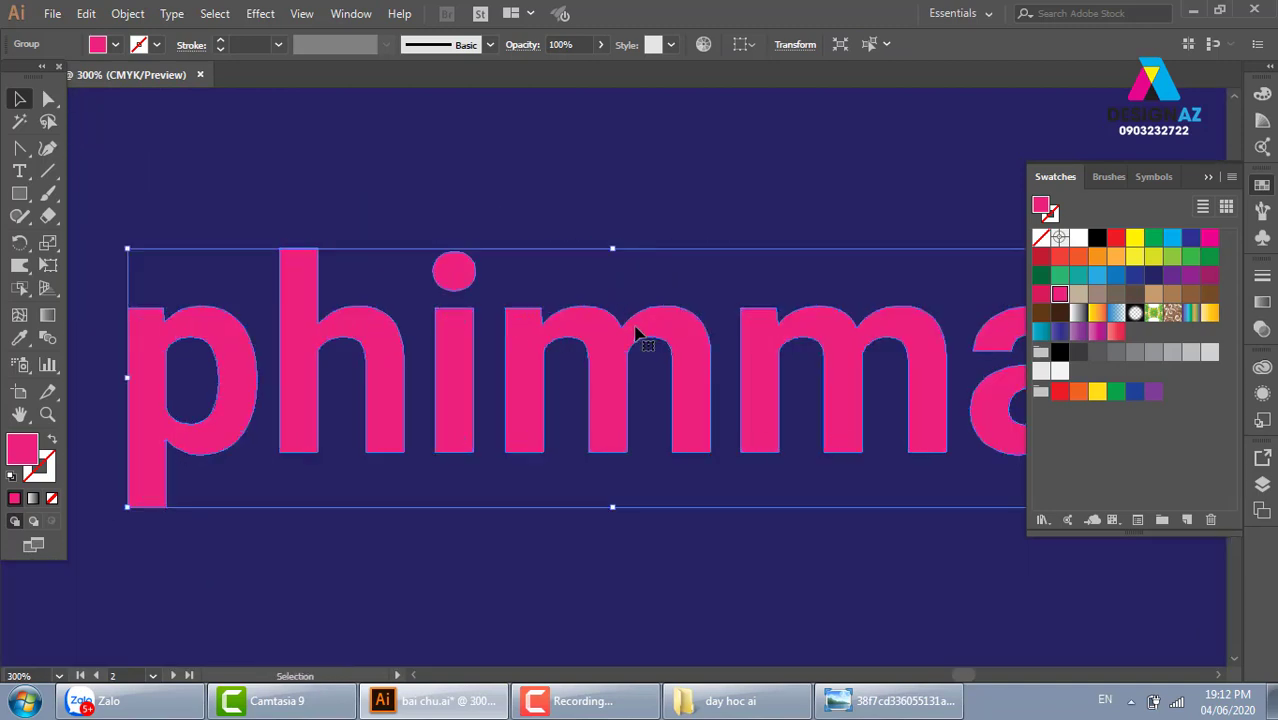
pyautogui.moveTo(385, 387); pyautogui.dragTo(419, 311)
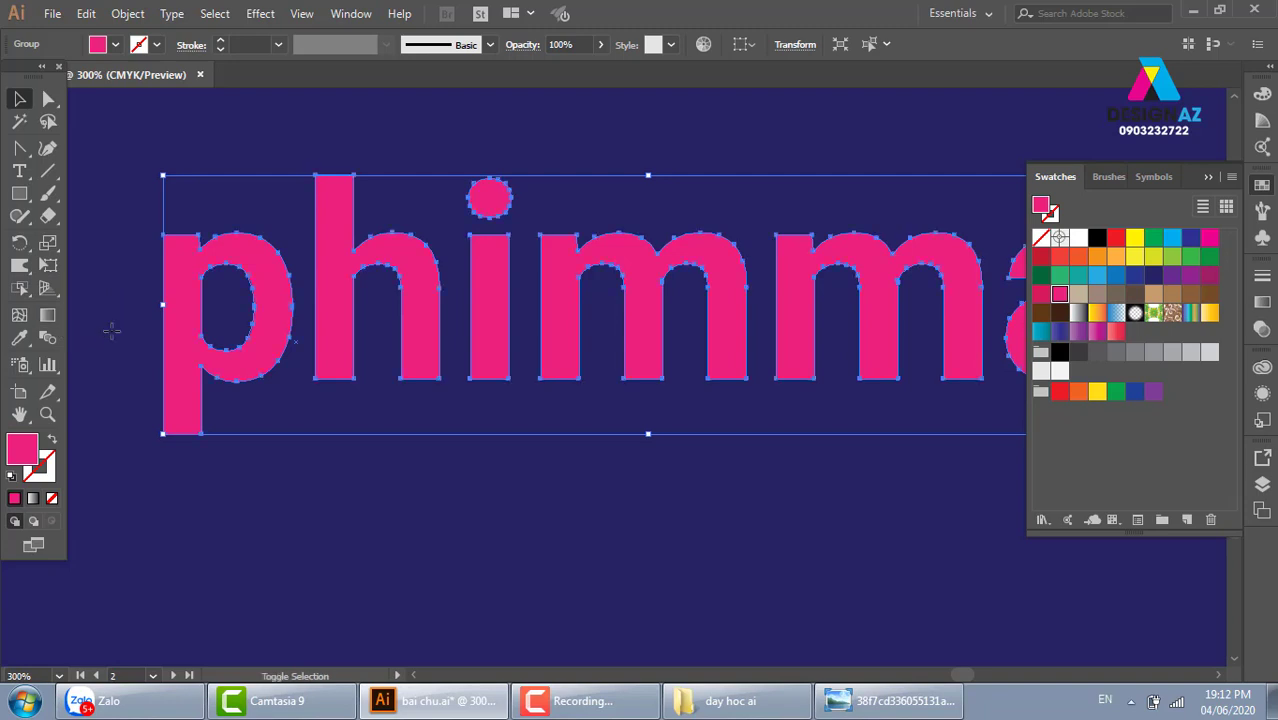
pyautogui.hotkey('shift', 'r')
pyautogui.moveTo(427, 419)
pyautogui.mouseDown()
pyautogui.moveTo(435, 375)
pyautogui.moveTo(428, 586)
pyautogui.mouseUp()
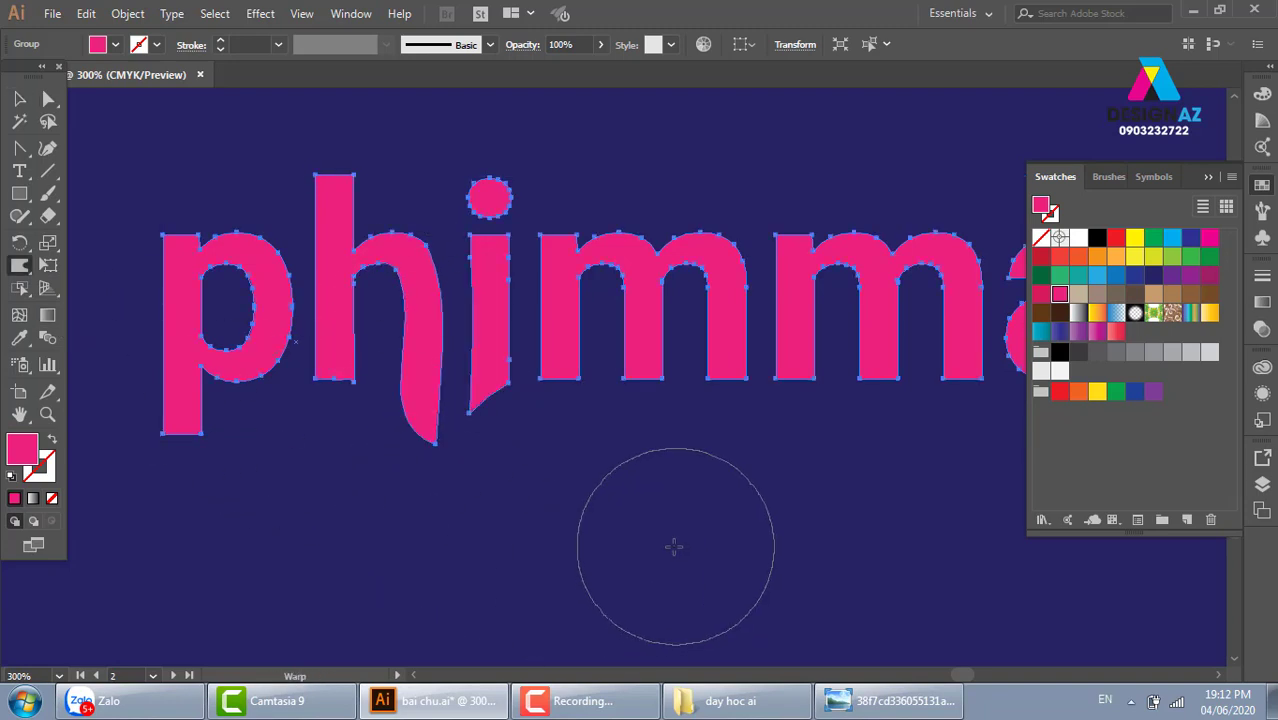
# Stretch the p stem and the m legs downward into curved dripping tails
pyautogui.scroll(-3, 596, 437)
pyautogui.moveTo(522, 342); pyautogui.dragTo(437, 545)
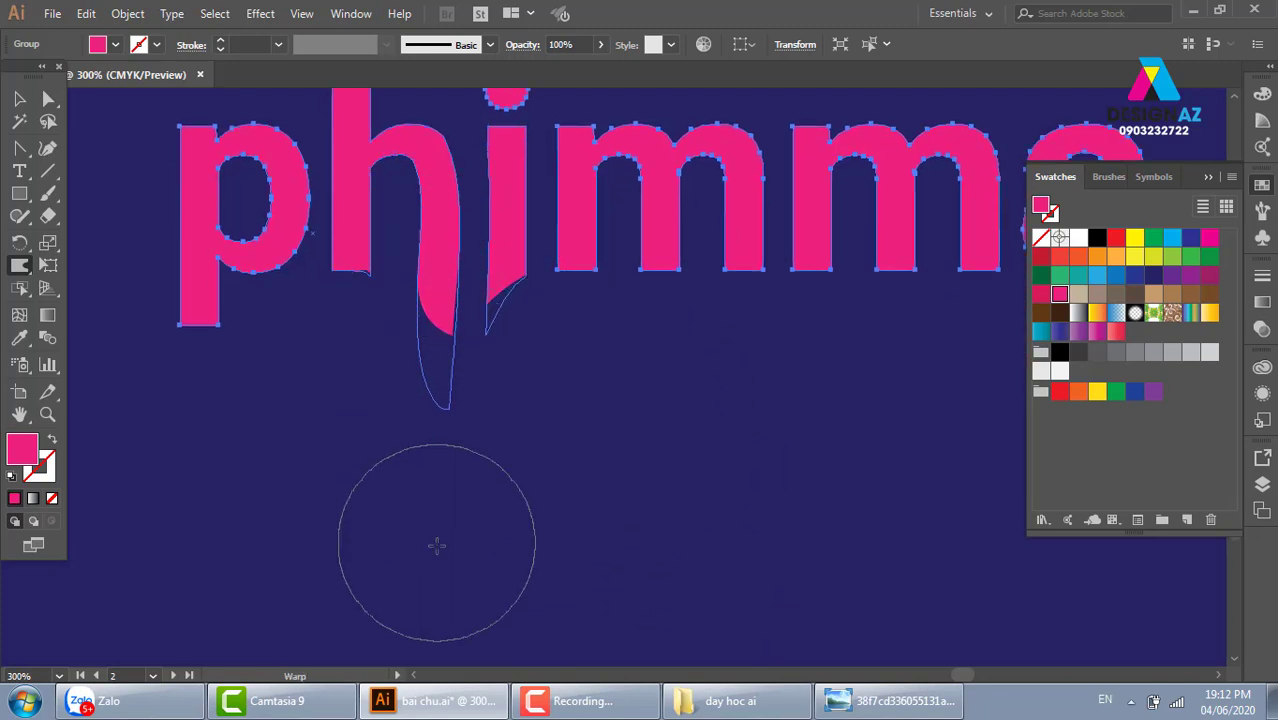
pyautogui.hscroll(-2, 420, 422)
pyautogui.moveTo(348, 294); pyautogui.dragTo(304, 568)
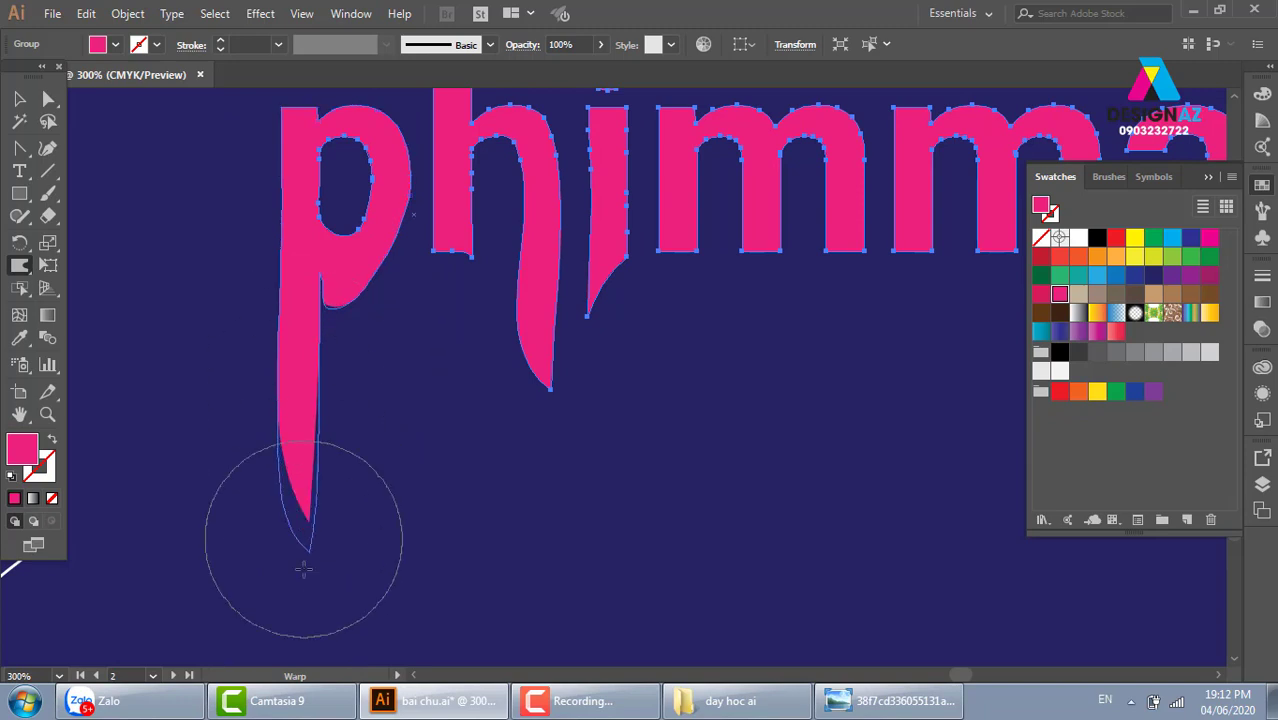
pyautogui.scroll(3, 670, 342)
pyautogui.hscroll(2, 670, 342)
pyautogui.moveTo(613, 413); pyautogui.dragTo(621, 527)
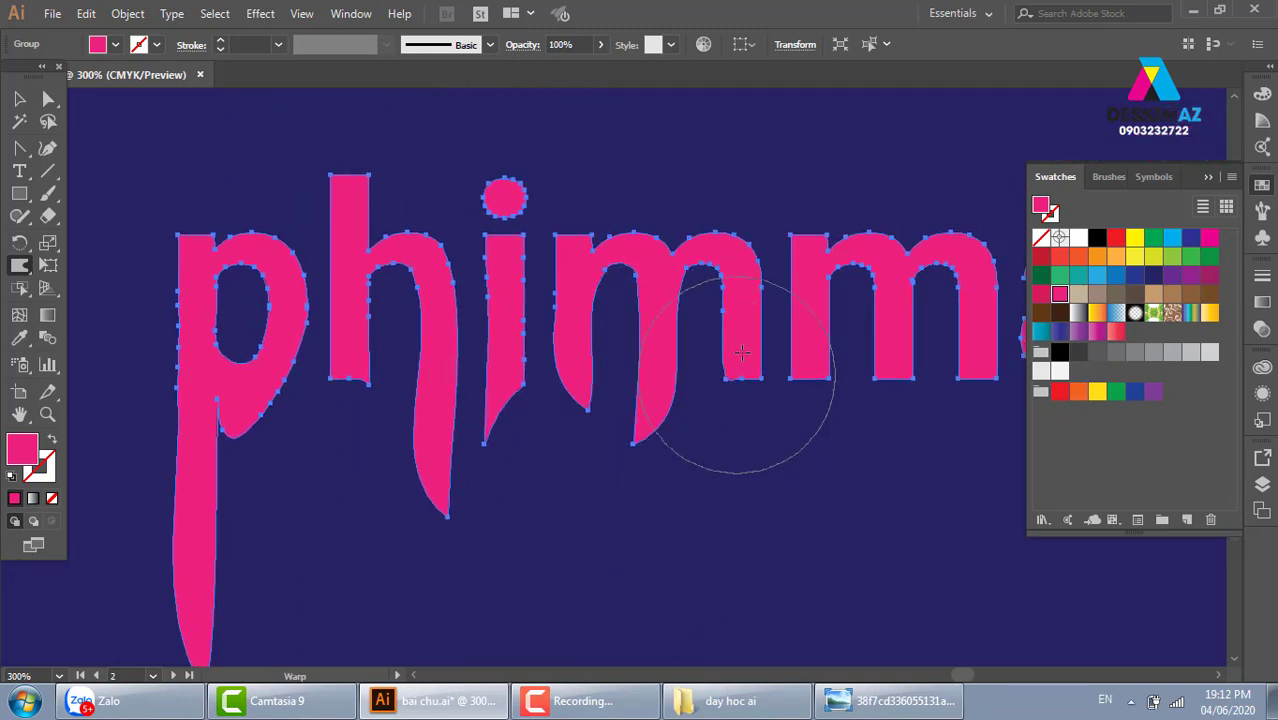
pyautogui.moveTo(741, 352); pyautogui.dragTo(756, 508)
pyautogui.hscroll(1, 736, 434)
pyautogui.hscroll(3, 736, 434)
pyautogui.moveTo(780, 380); pyautogui.dragTo(752, 430)
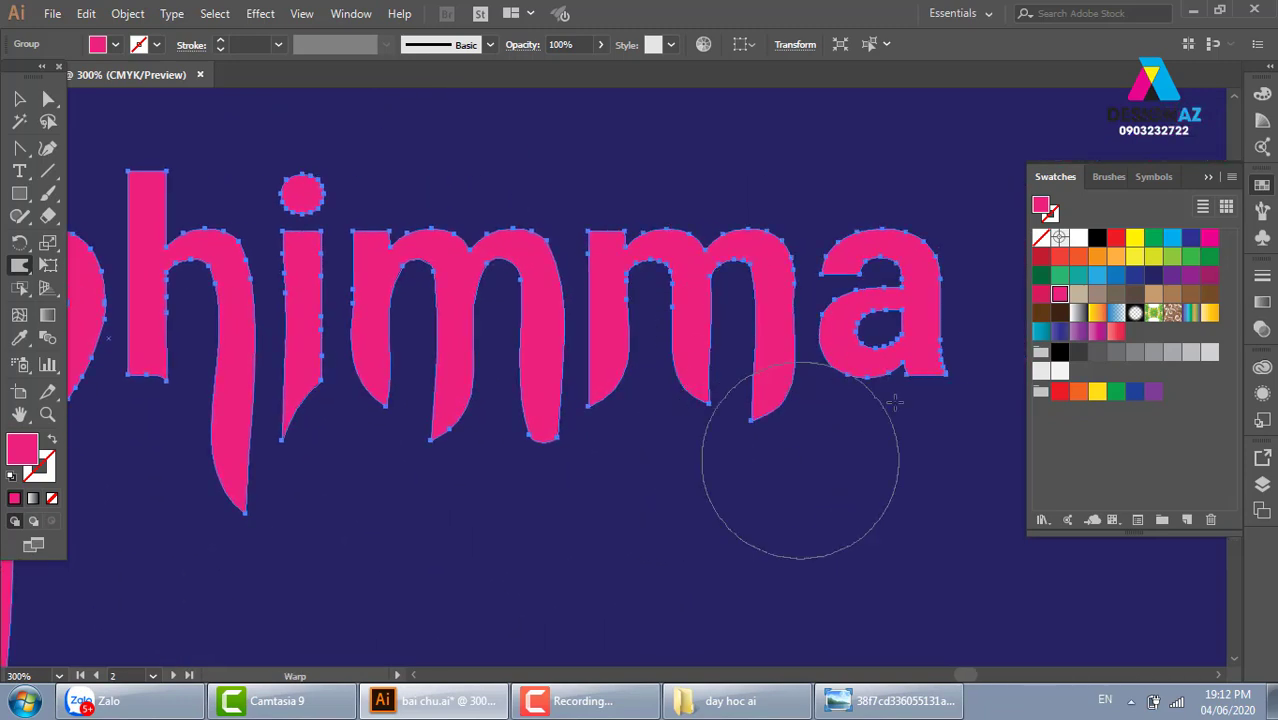
# Zoom out to the whole banner and deselect the warped phimma lettering
pyautogui.press('v')
pyautogui.hotkey('ctrl', '-')
pyautogui.hotkey('ctrl', '-')
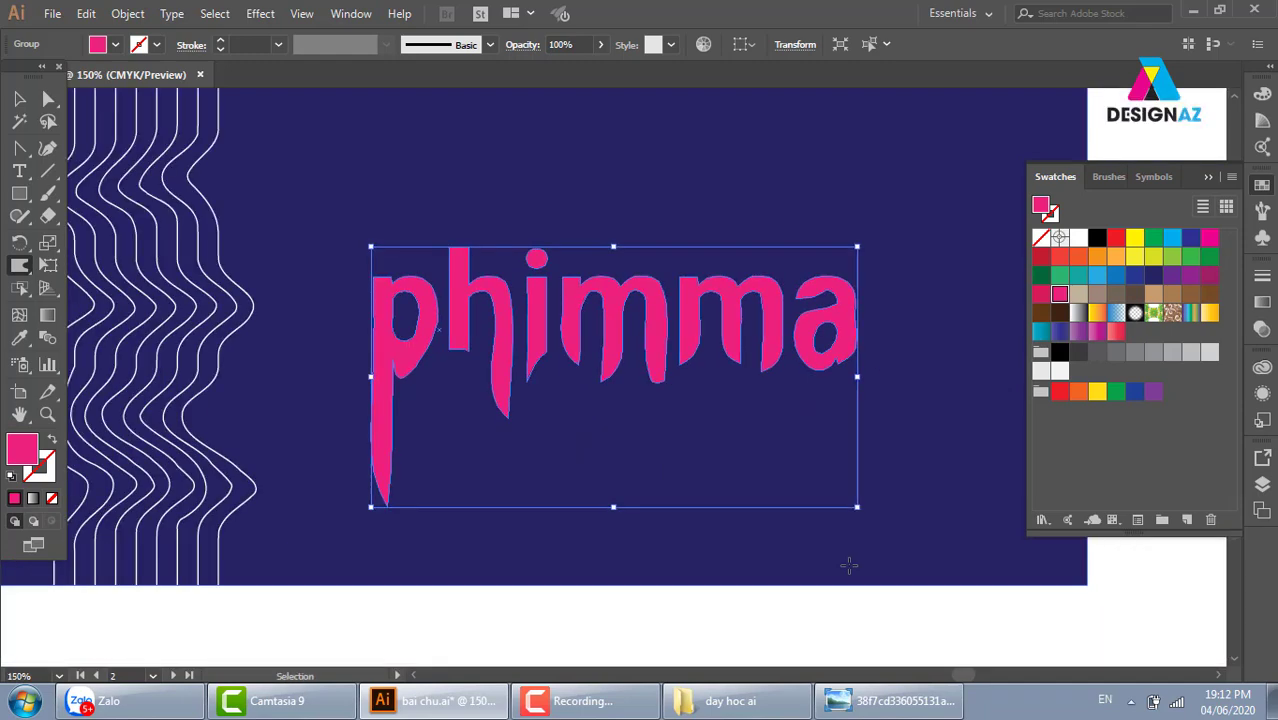
pyautogui.hotkey('ctrl', '-')
pyautogui.hotkey('shift', 'r')
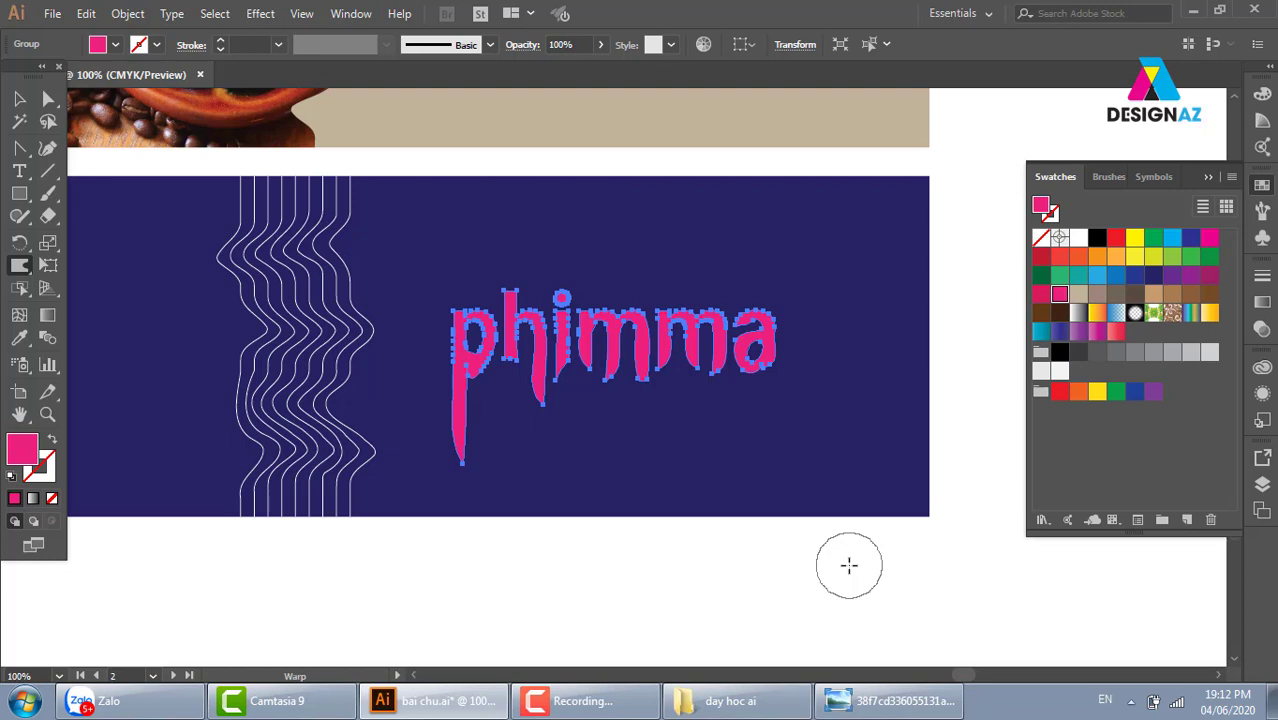
pyautogui.click(20, 99)
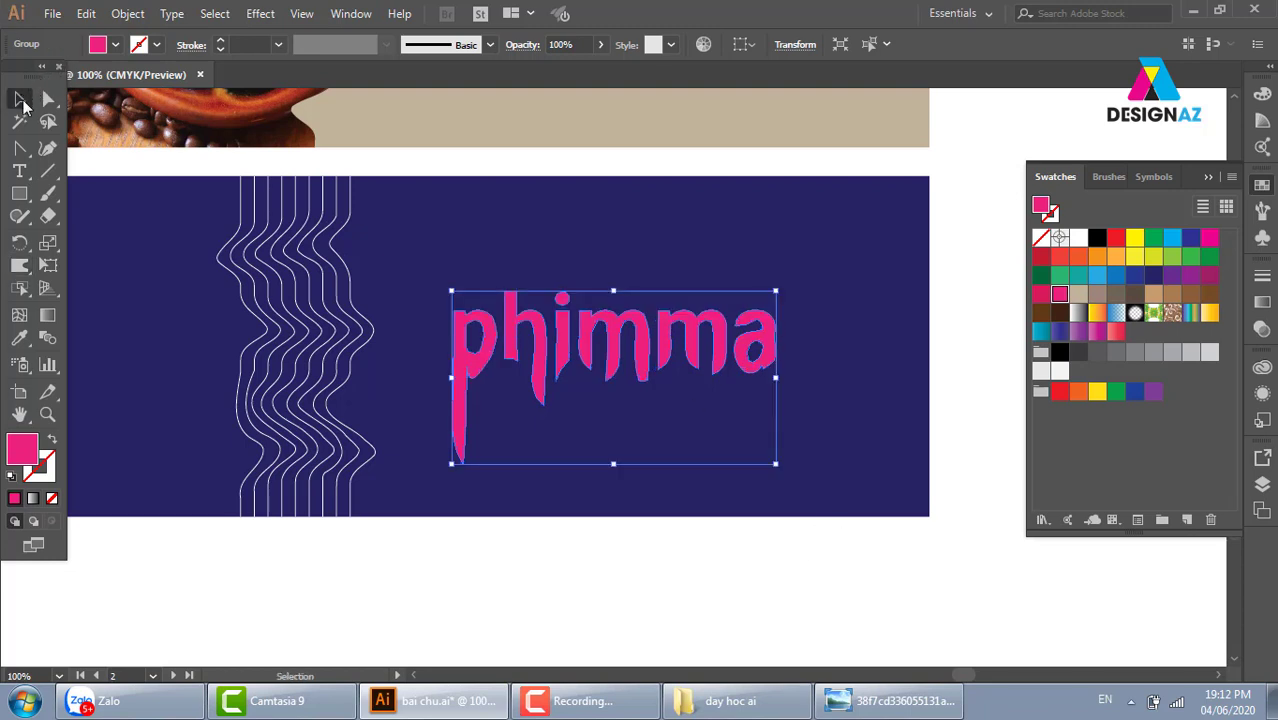
pyautogui.click(487, 578)
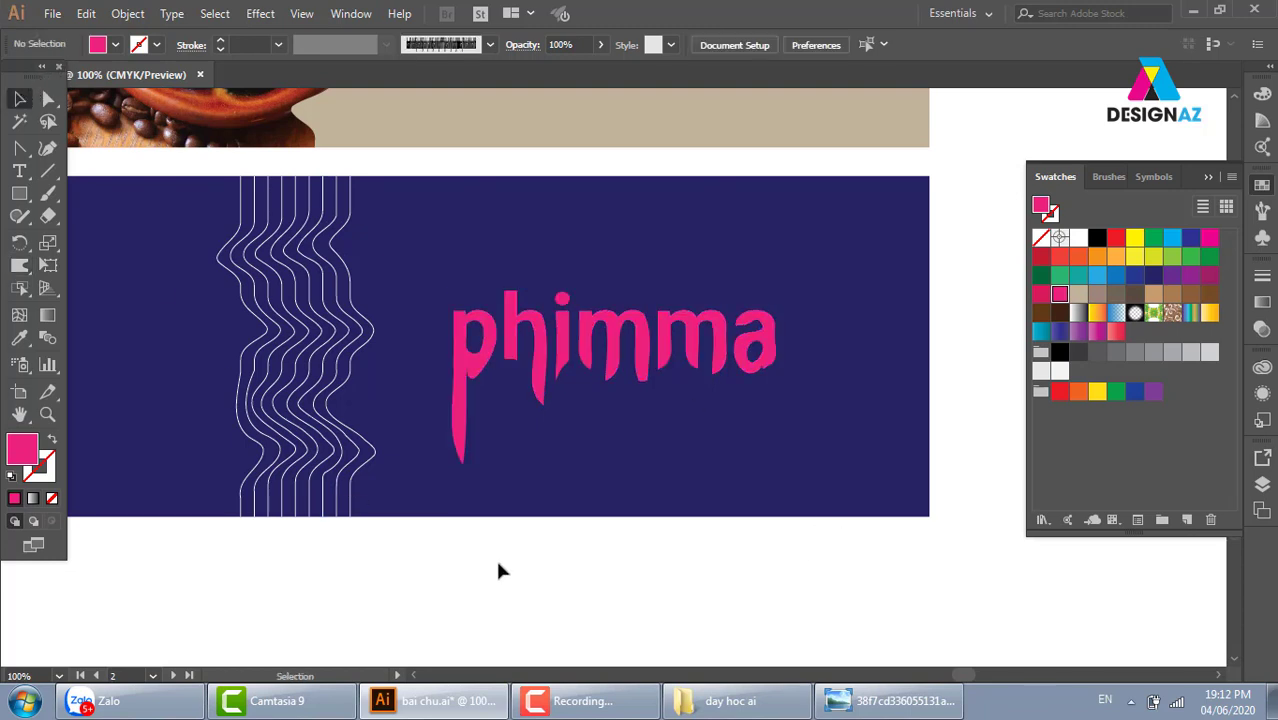
# Pick the Twirl tool from the liquify tool set
pyautogui.click(21, 246)
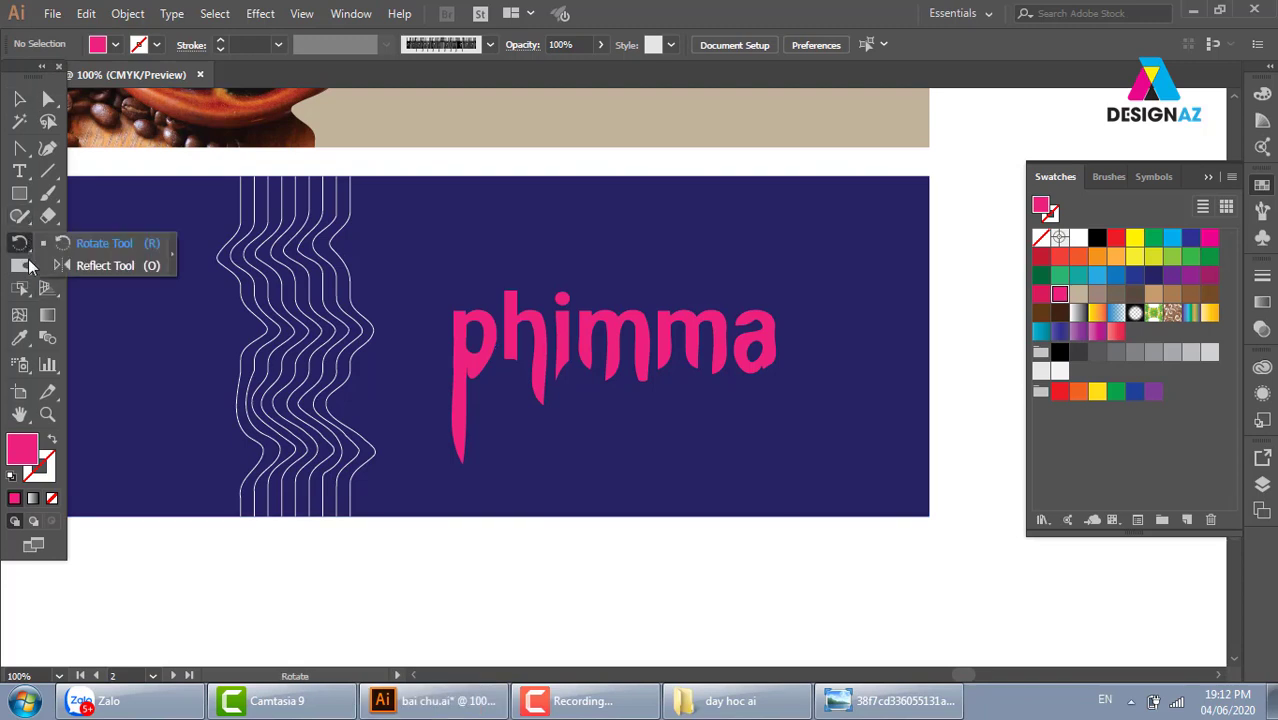
pyautogui.moveTo(24, 268); pyautogui.dragTo(108, 318)
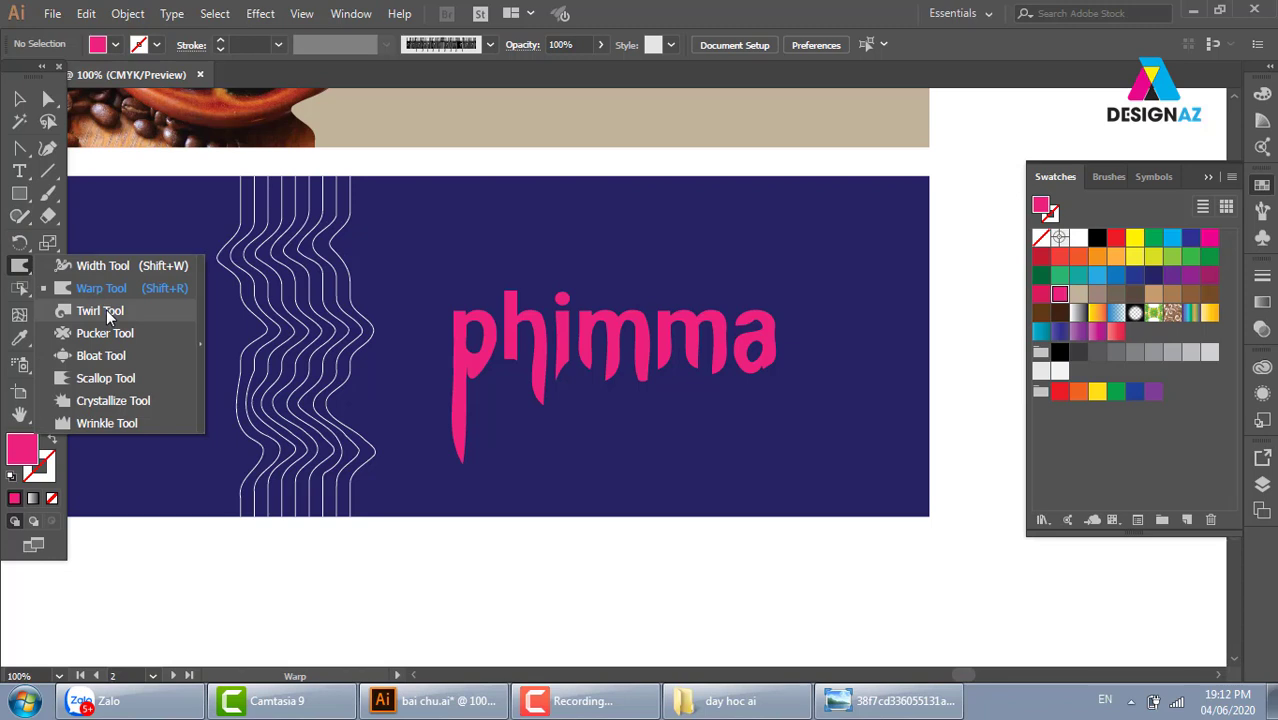
pyautogui.click(108, 314)
pyautogui.press('v')
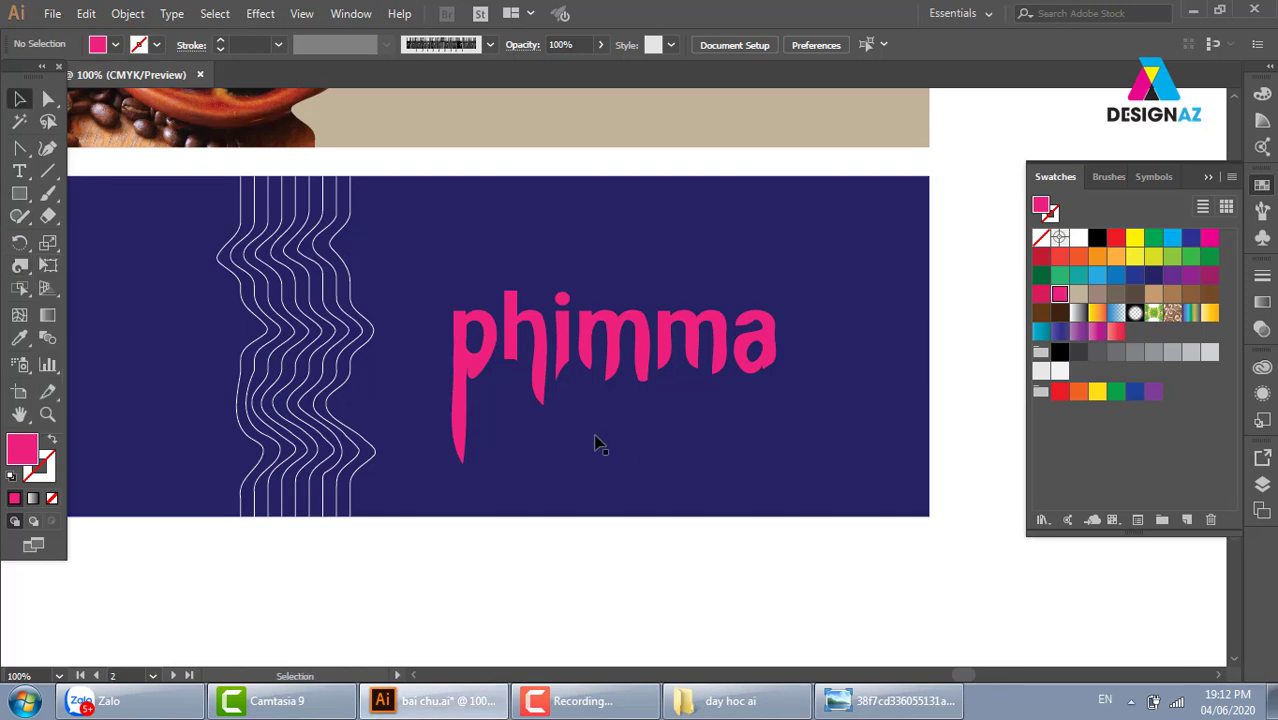
pyautogui.hotkey('ctrl', '-')
pyautogui.hotkey('ctrl', '-')
pyautogui.hotkey('ctrl', '-')
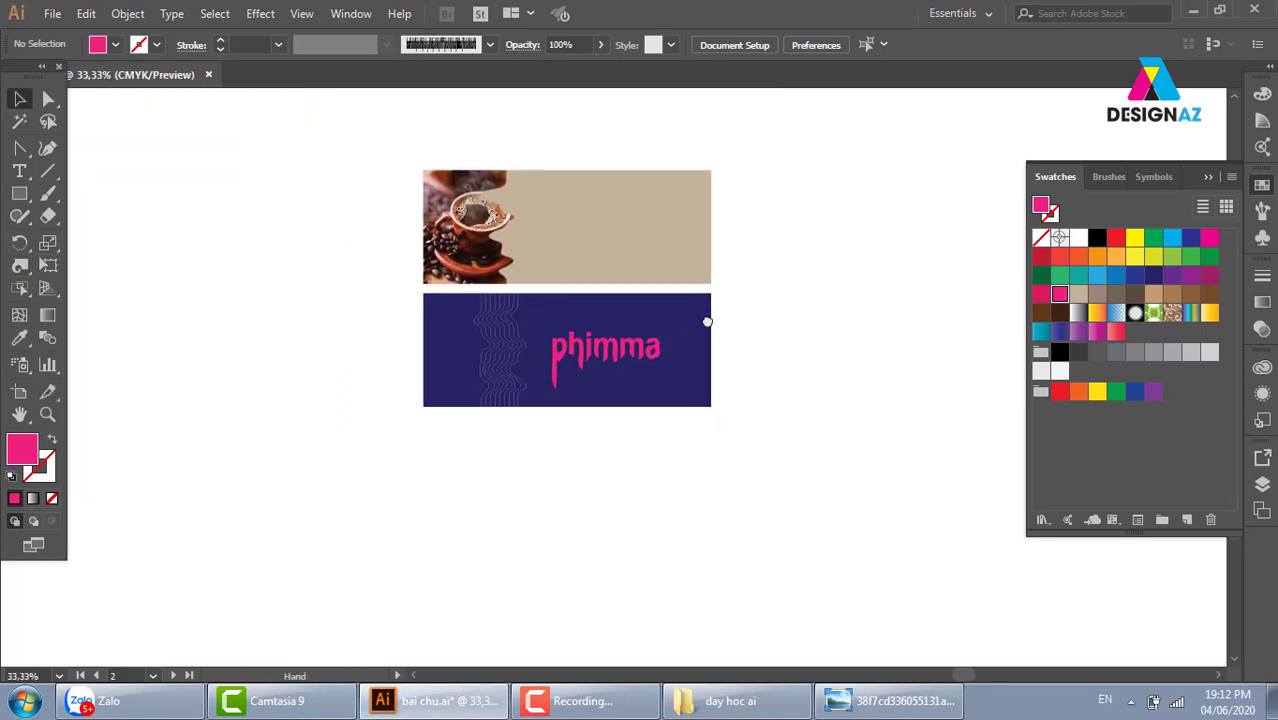
# Copy the tan rectangle below the navy banner and zoom in on it
pyautogui.moveTo(707, 321)
pyautogui.mouseDown()
pyautogui.moveTo(665, 279)
pyautogui.moveTo(600, 452)
pyautogui.mouseUp()
pyautogui.click(590, 185)
pyautogui.click(743, 454)
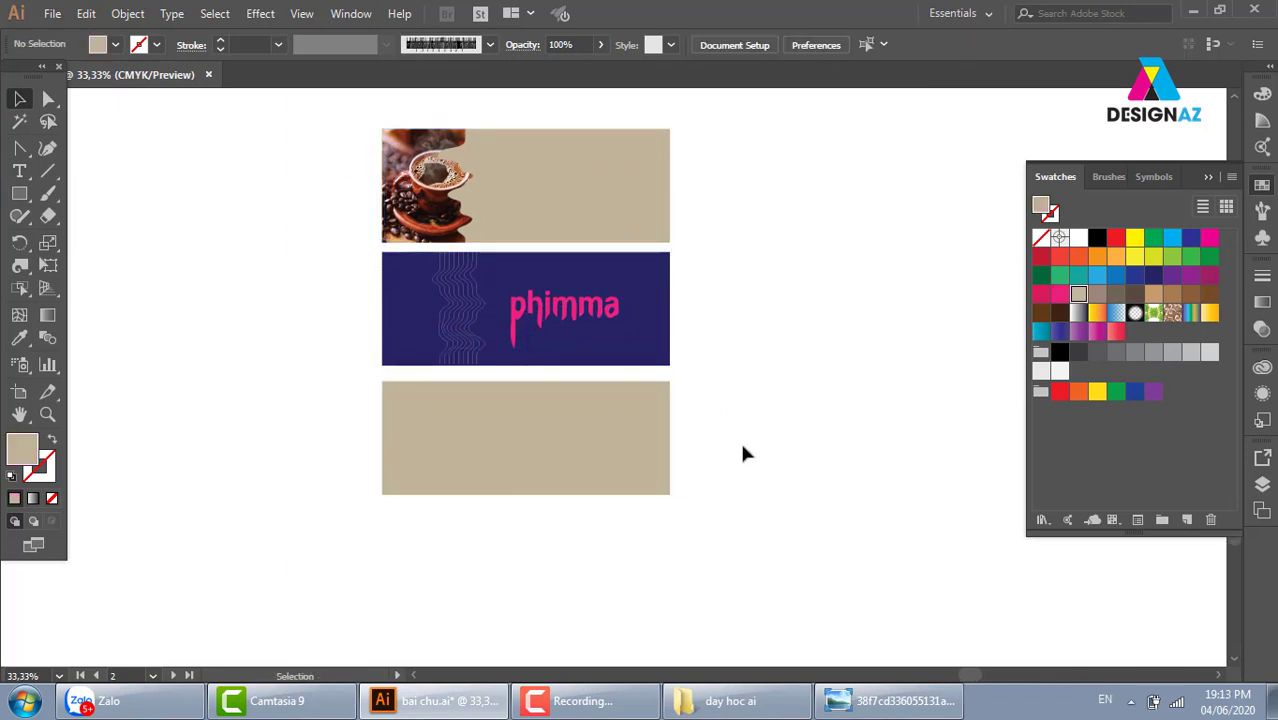
pyautogui.press('z')
pyautogui.moveTo(346, 328); pyautogui.dragTo(754, 546)
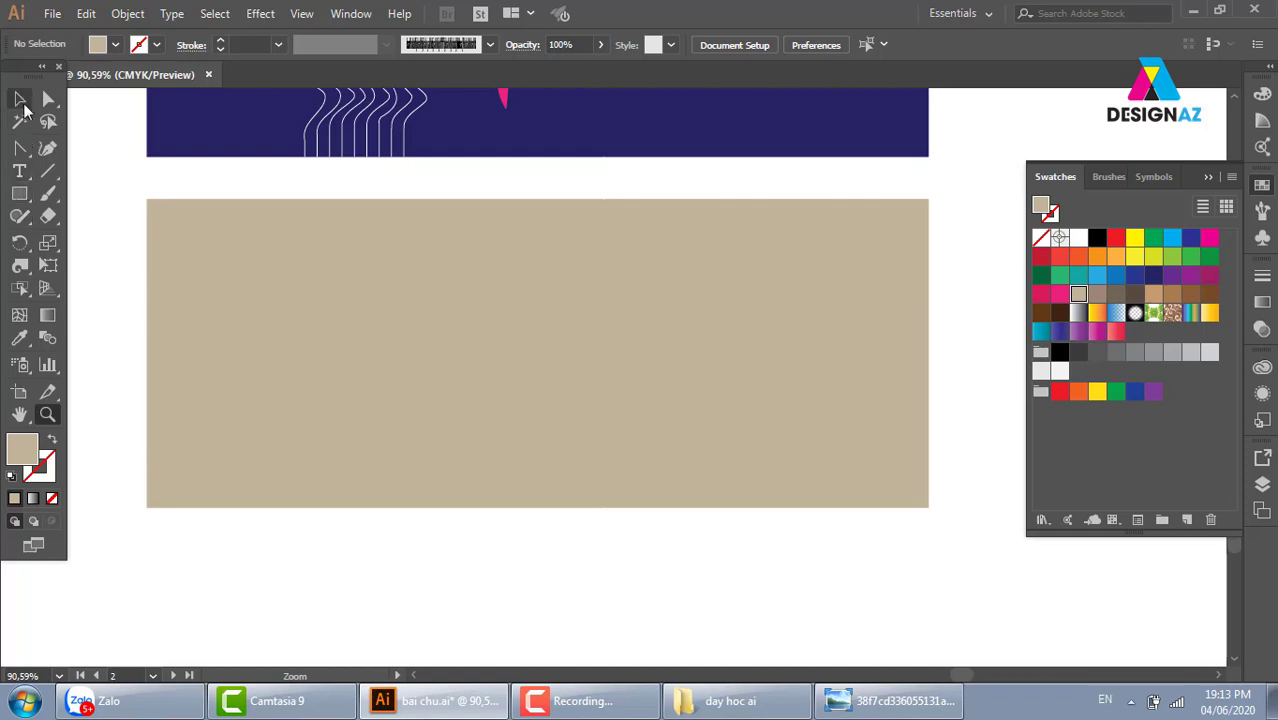
pyautogui.click(20, 99)
pyautogui.click(557, 326)
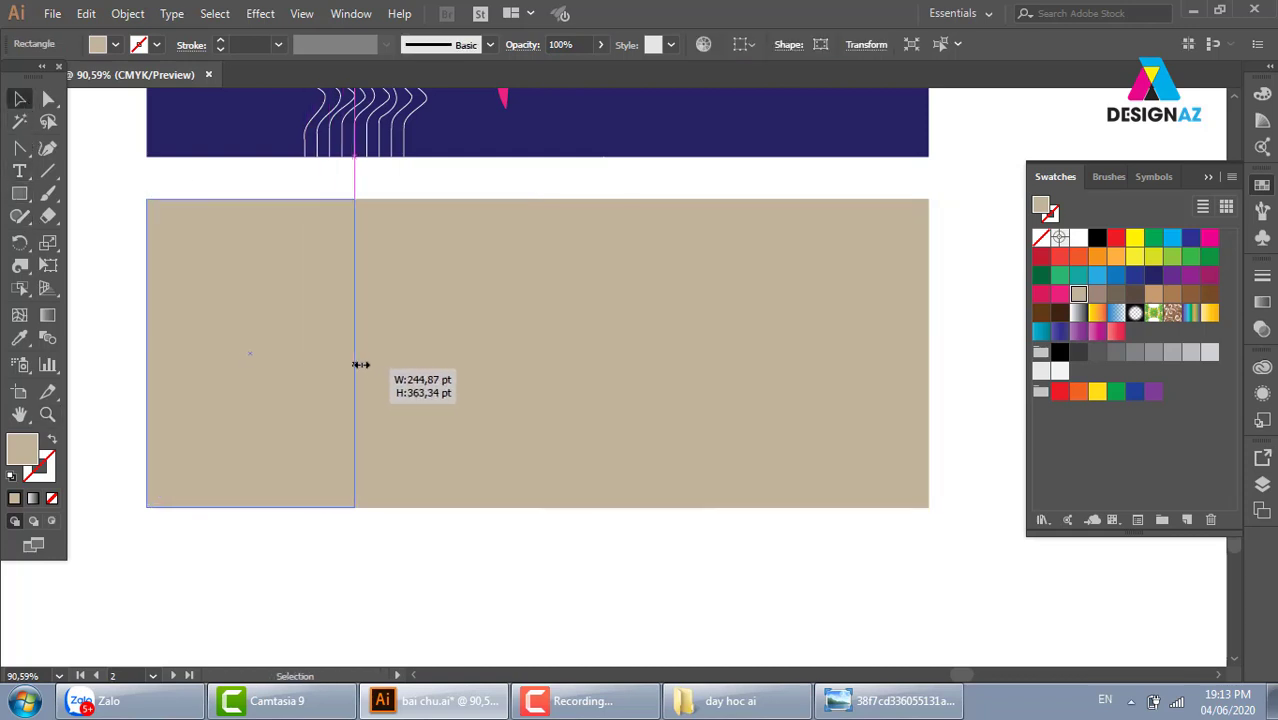
# Make a narrow dark brown copy over the panel's left side and twirl its edge once
pyautogui.moveTo(930, 353); pyautogui.dragTo(366, 358)
pyautogui.click(1041, 312)
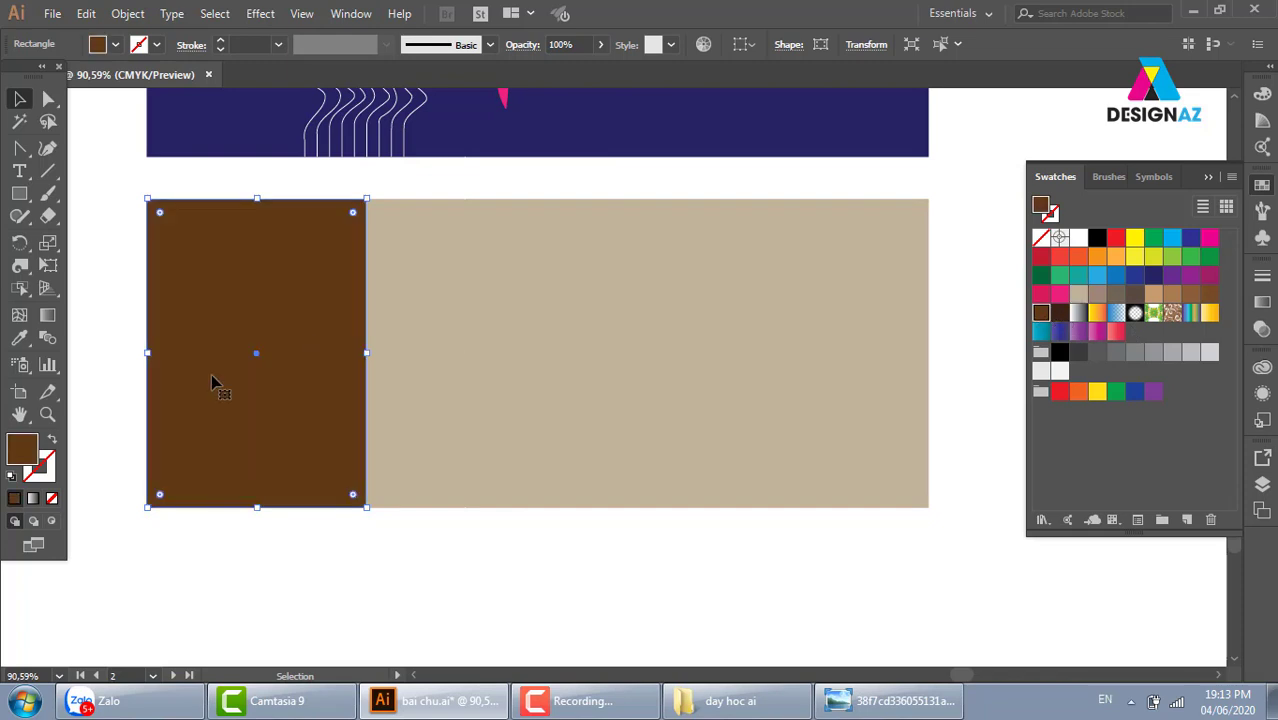
pyautogui.click(20, 265)
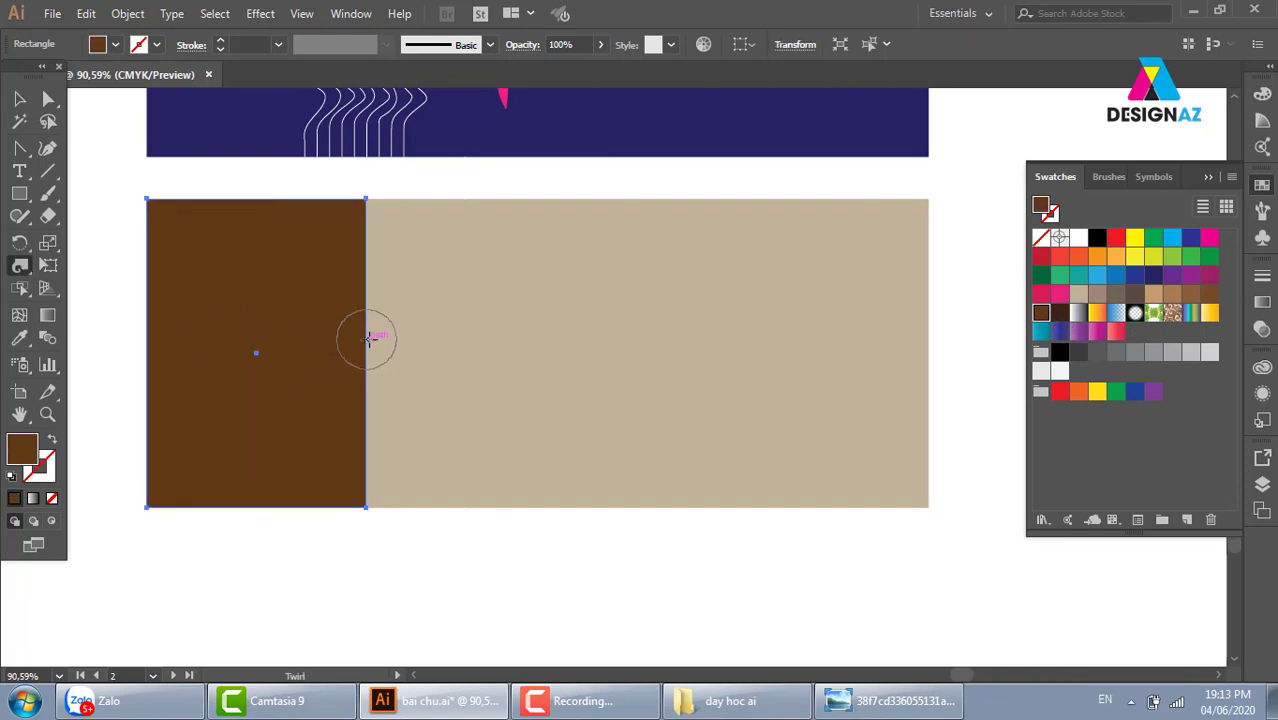
pyautogui.click(367, 343)
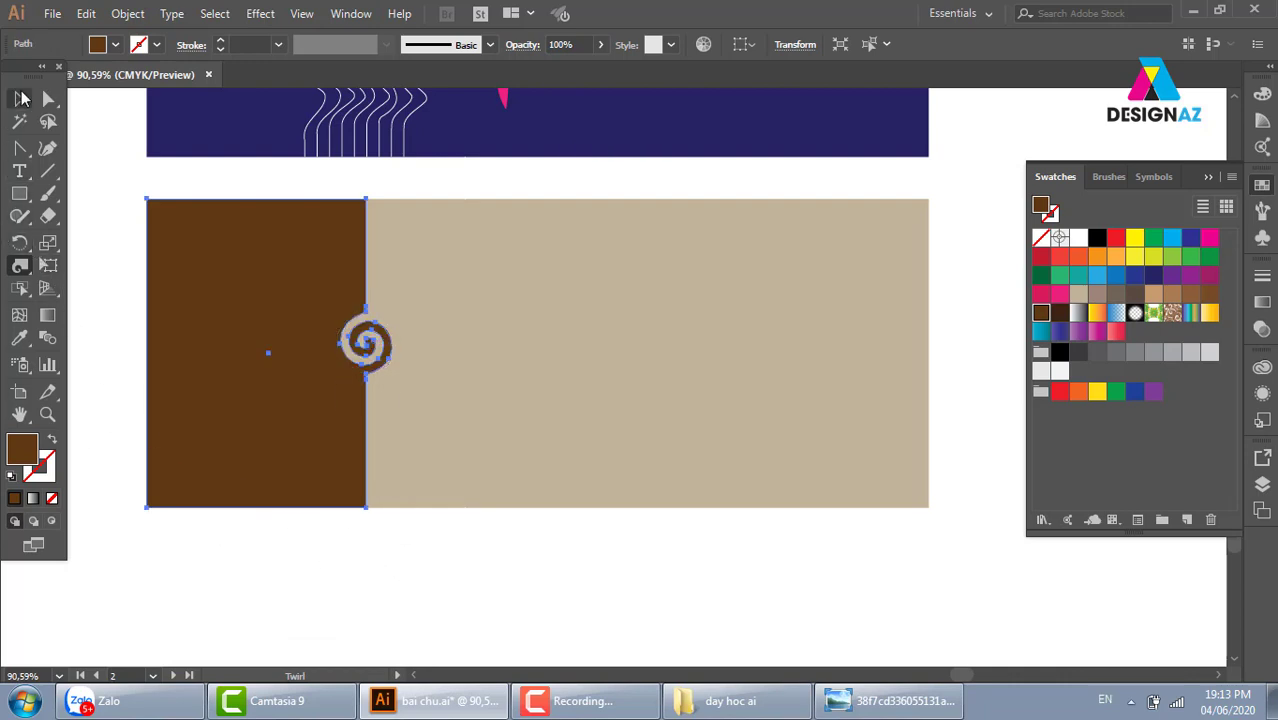
pyautogui.click(22, 100)
pyautogui.click(79, 233)
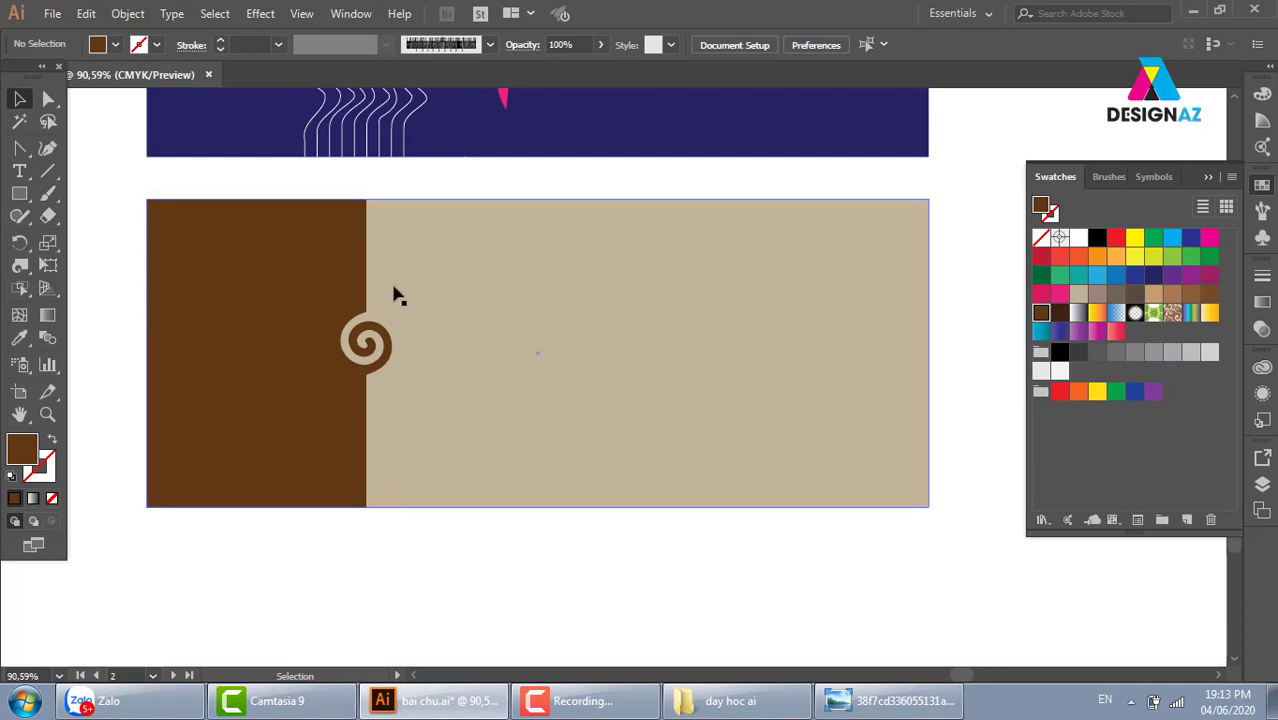
# Twirl two more spirals into the brown edge, above and below the first
pyautogui.click(20, 265)
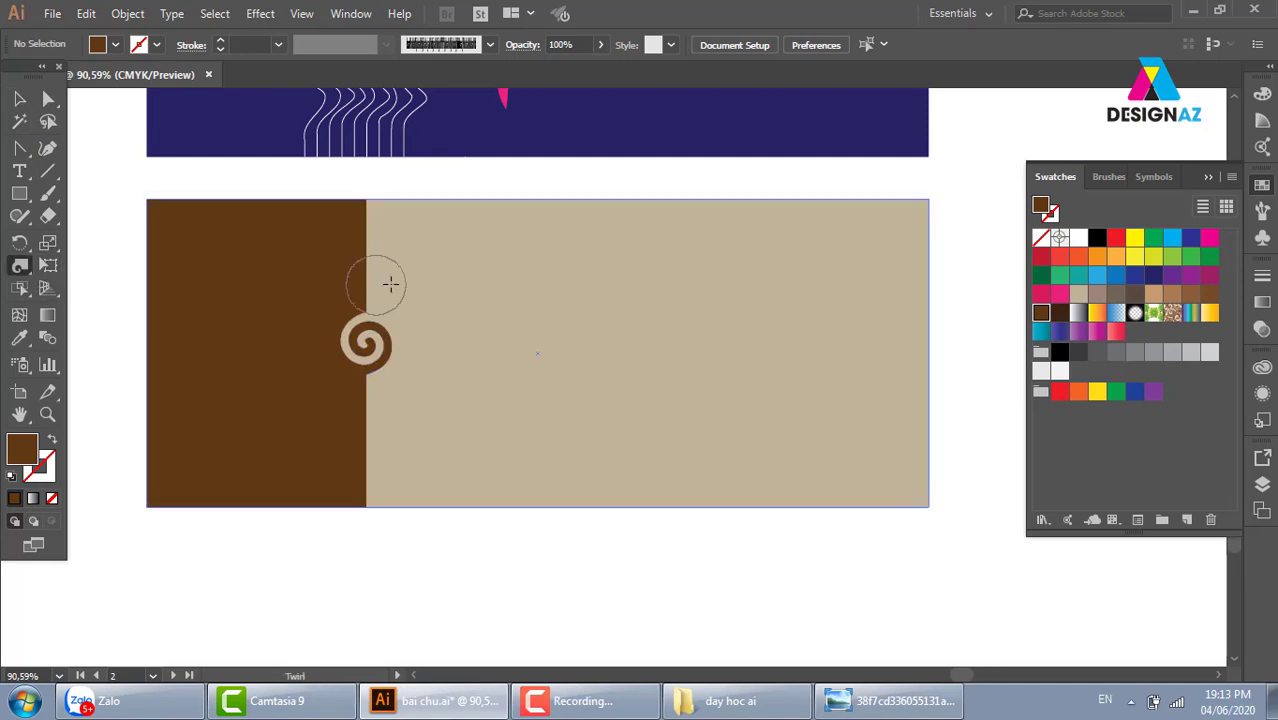
pyautogui.click(367, 279)
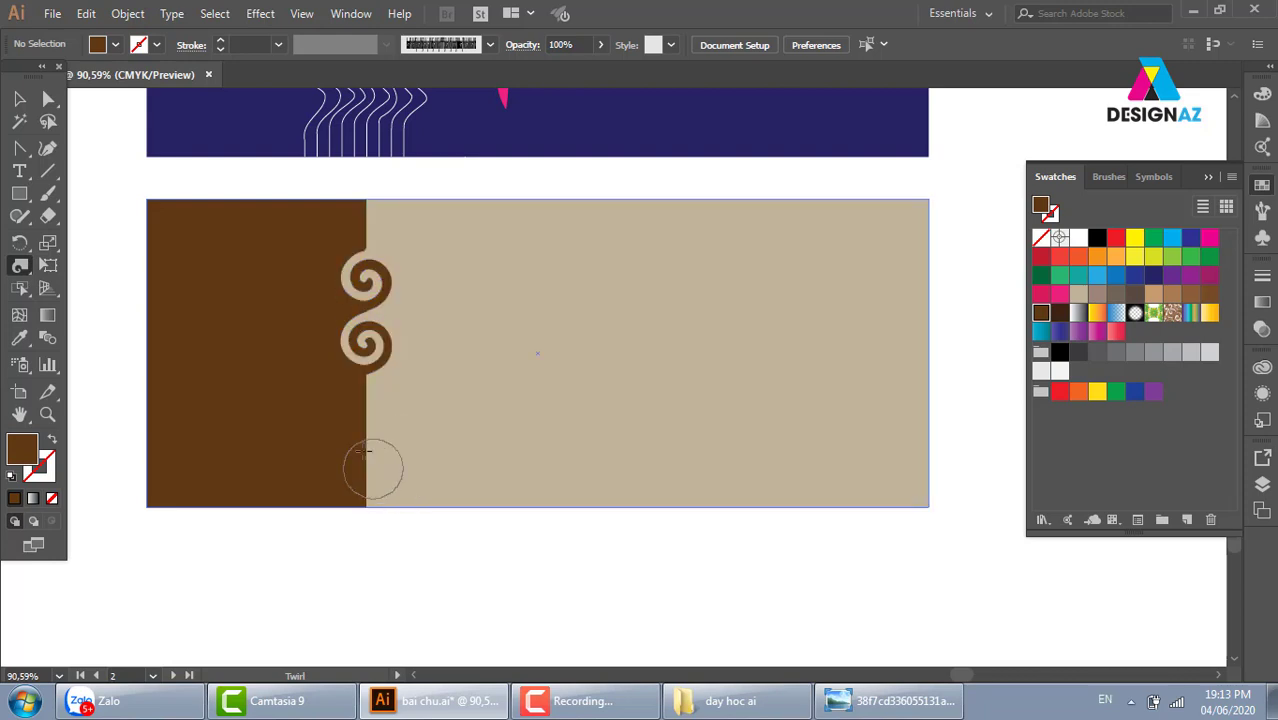
pyautogui.click(361, 402)
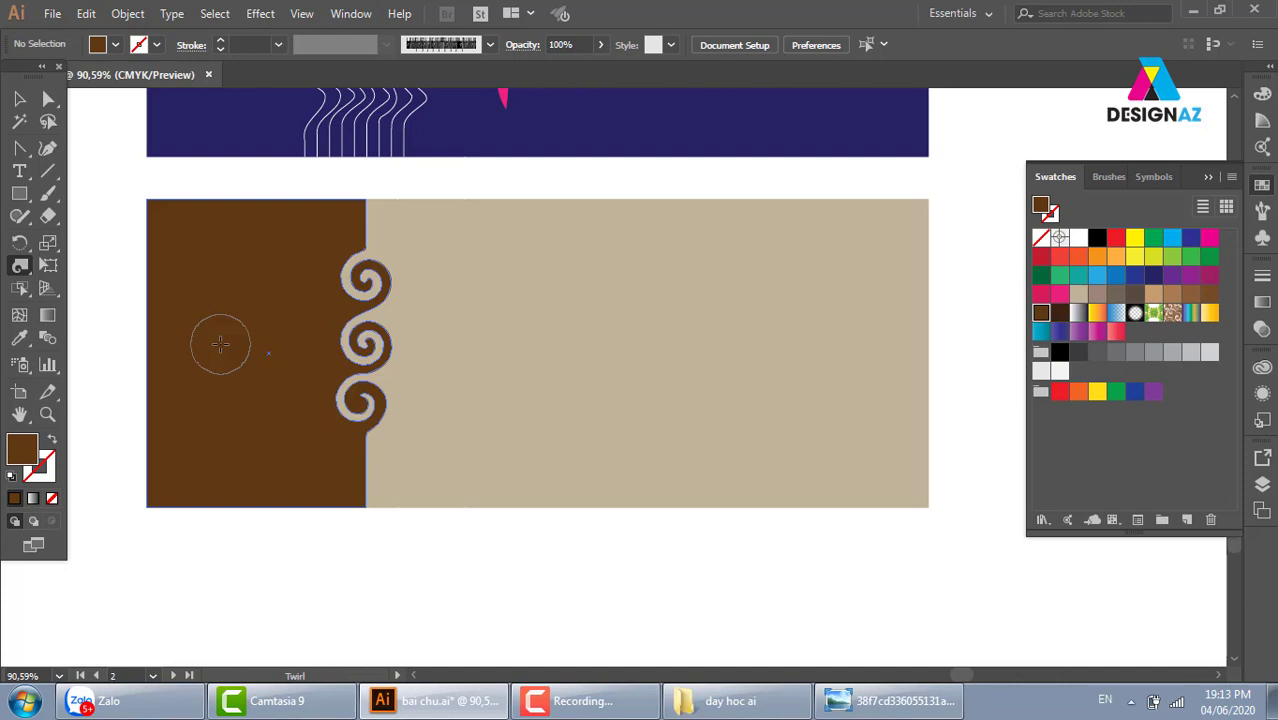
pyautogui.scroll(-3, 122, 260)
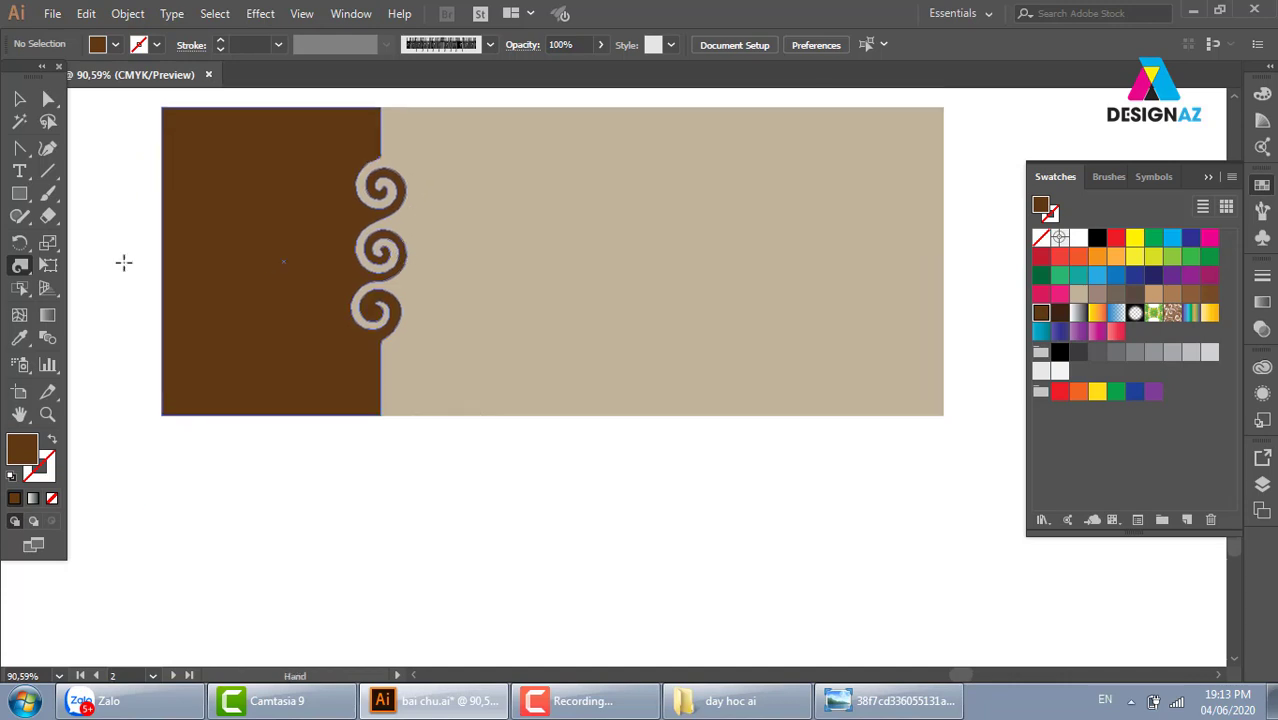
# Type a letter 'a' on the tan panel, scale it up and move it into place
pyautogui.click(19, 171)
pyautogui.click(645, 248)
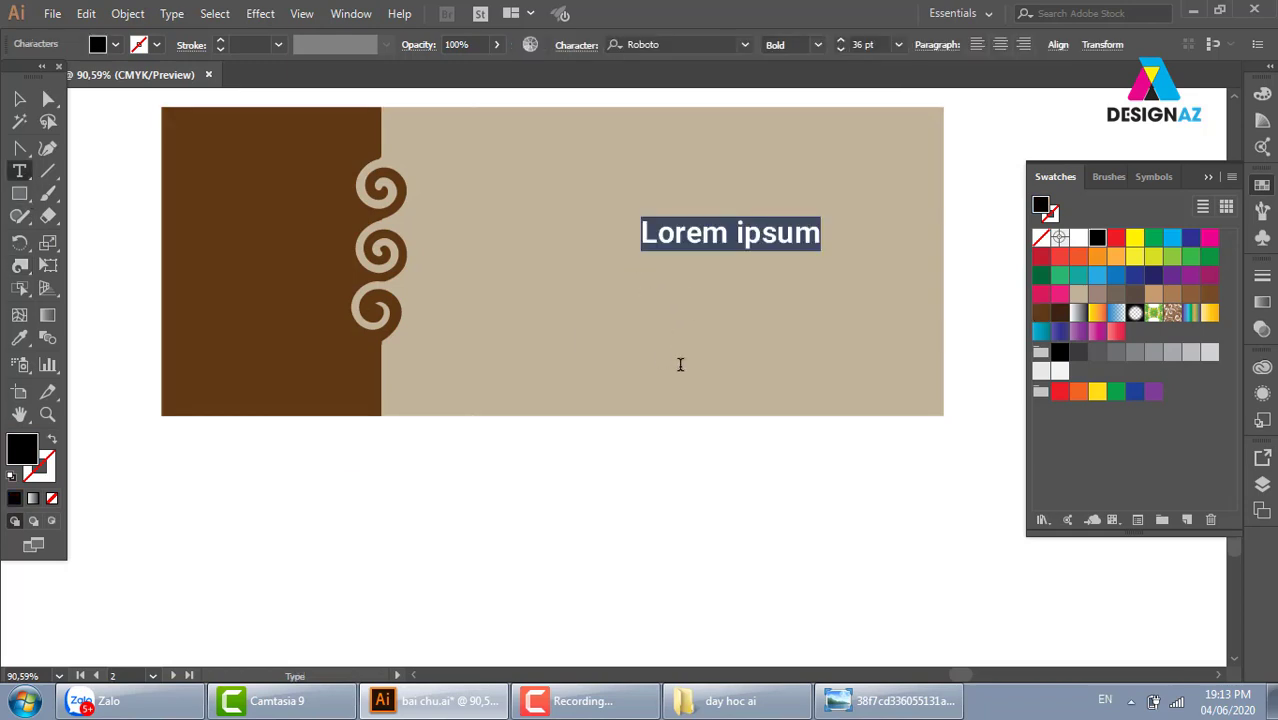
pyautogui.write('a')
pyautogui.click(19, 98)
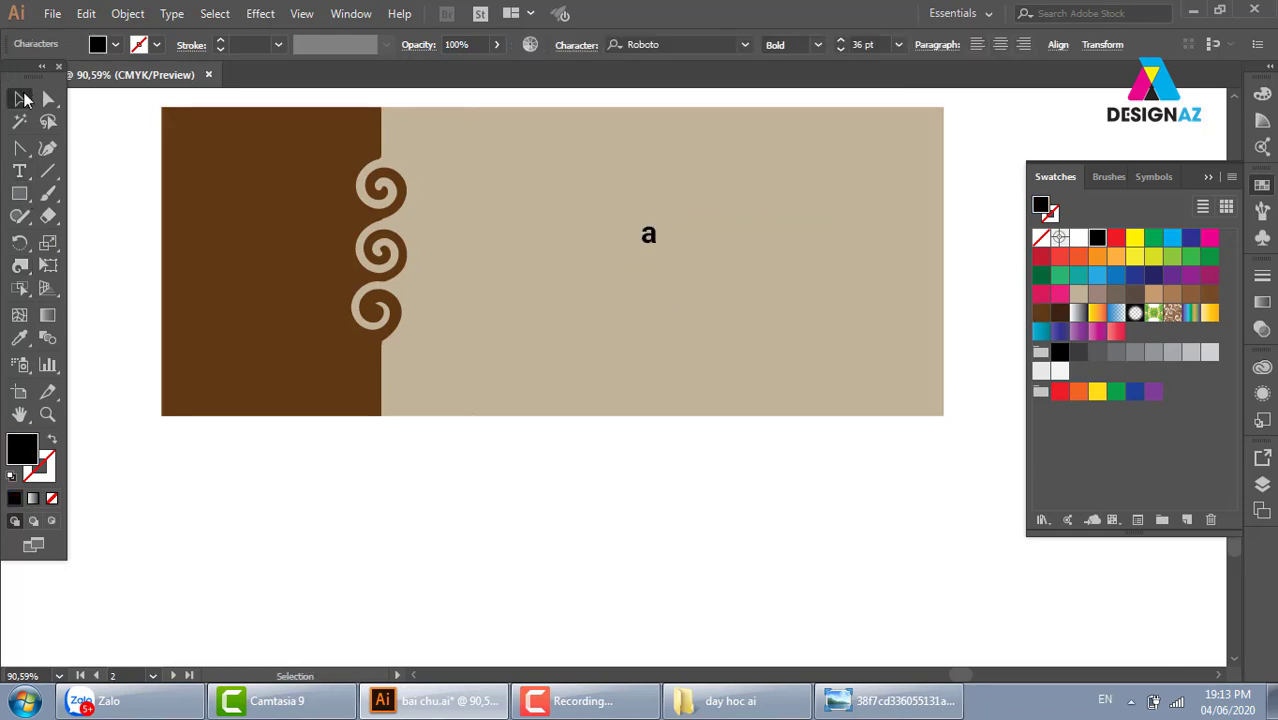
pyautogui.moveTo(657, 251); pyautogui.dragTo(903, 436)
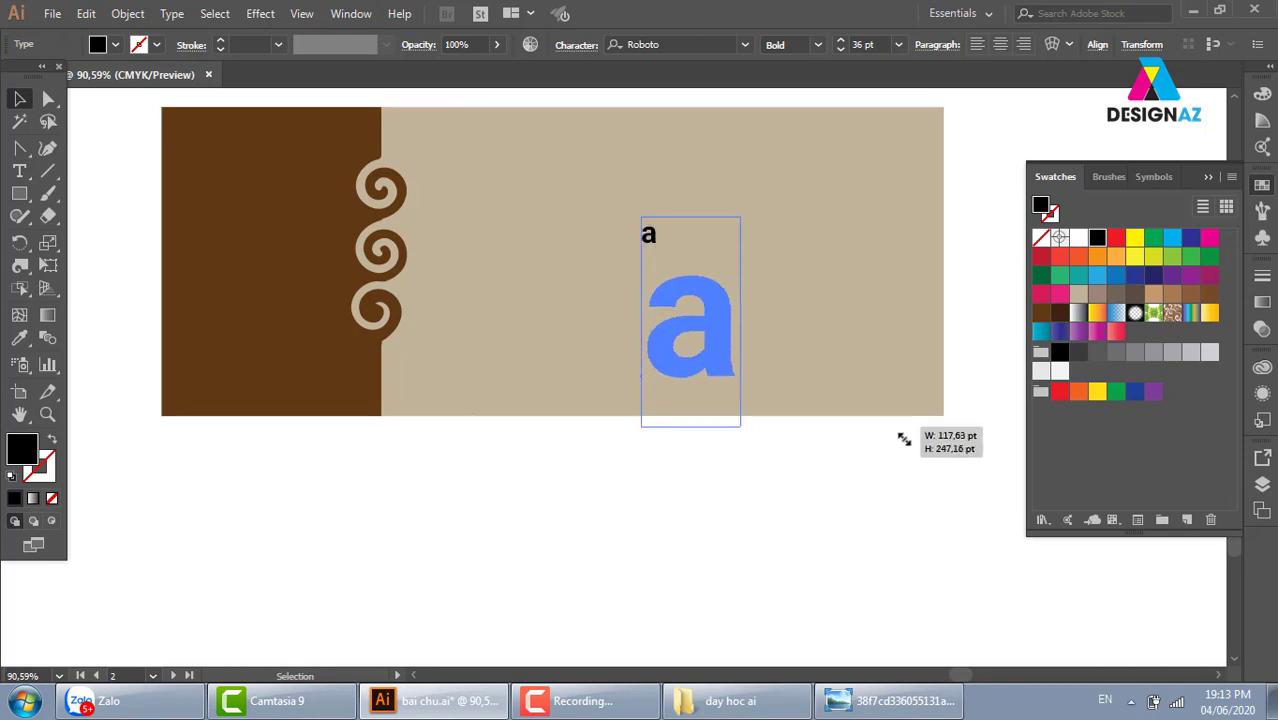
pyautogui.moveTo(745, 217); pyautogui.dragTo(776, 223)
pyautogui.moveTo(729, 307); pyautogui.dragTo(714, 247)
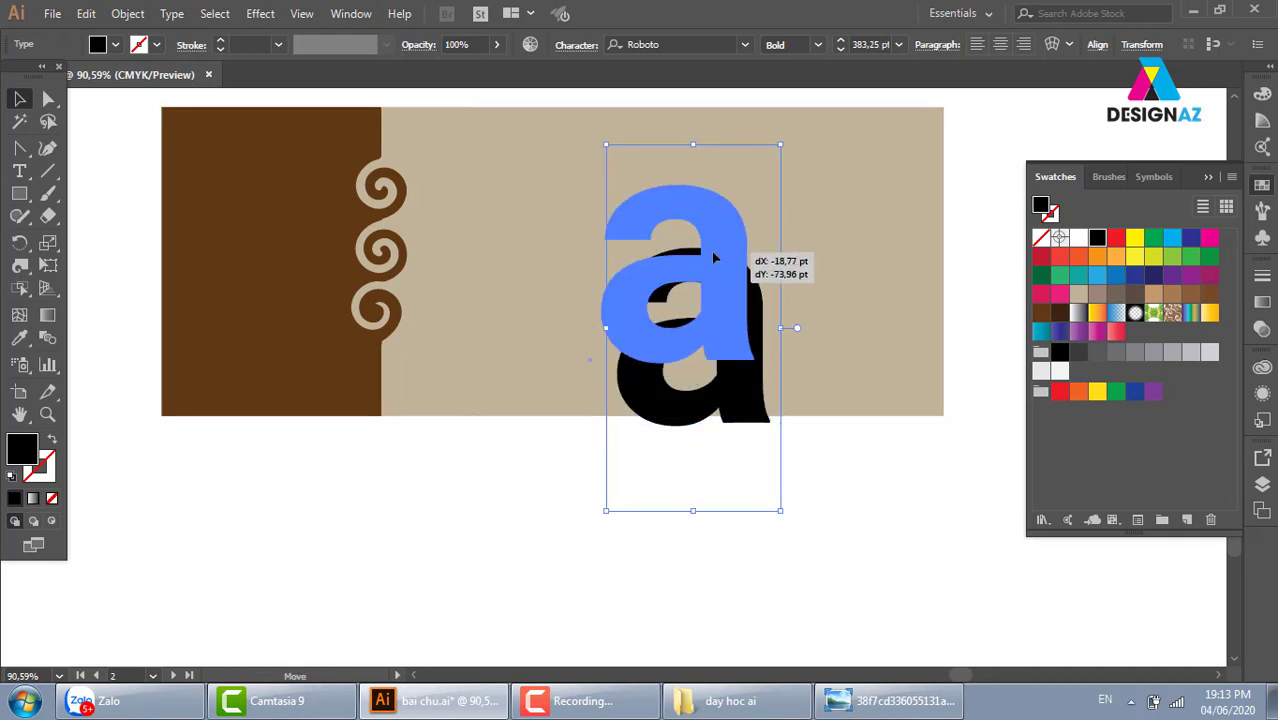
# Convert the 'a' to outlines and twirl its inner loop and tail into spirals
pyautogui.hotkey('ctrl', 'shift', 'o')
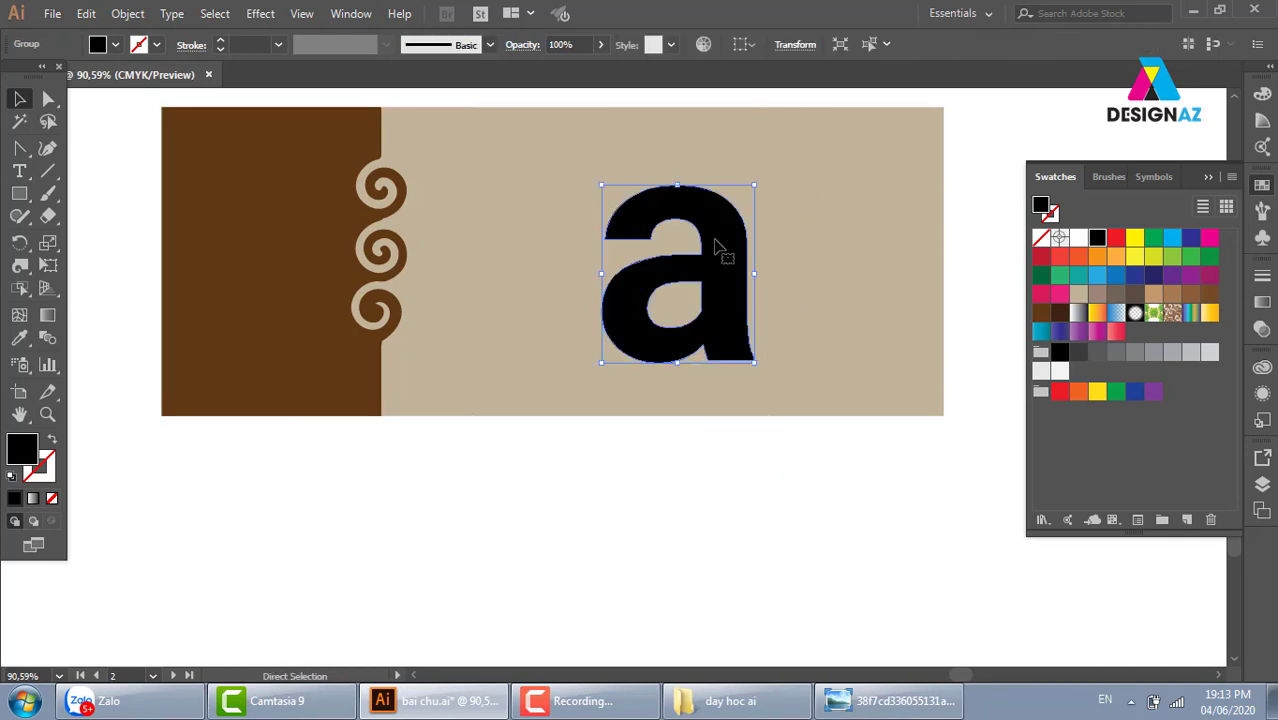
pyautogui.hotkey('ctrl', '=')
pyautogui.hotkey('ctrl', '=')
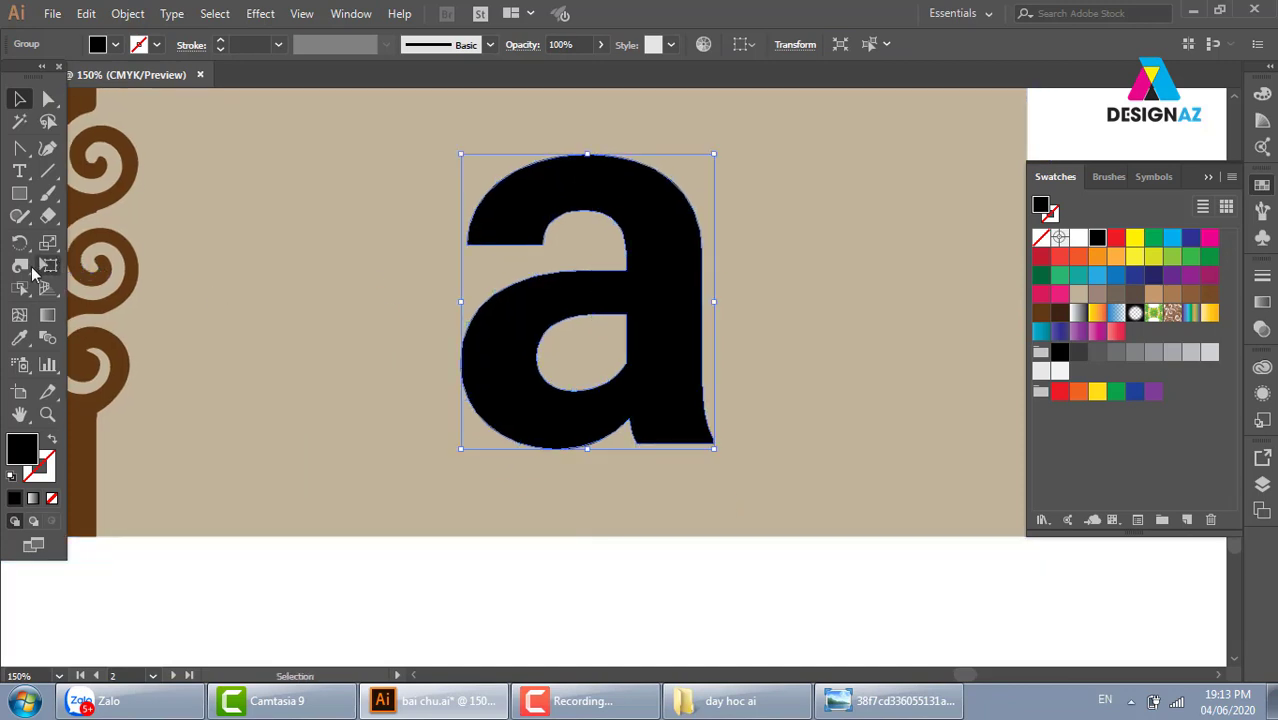
pyautogui.click(21, 266)
pyautogui.moveTo(564, 353); pyautogui.dragTo(564, 353)
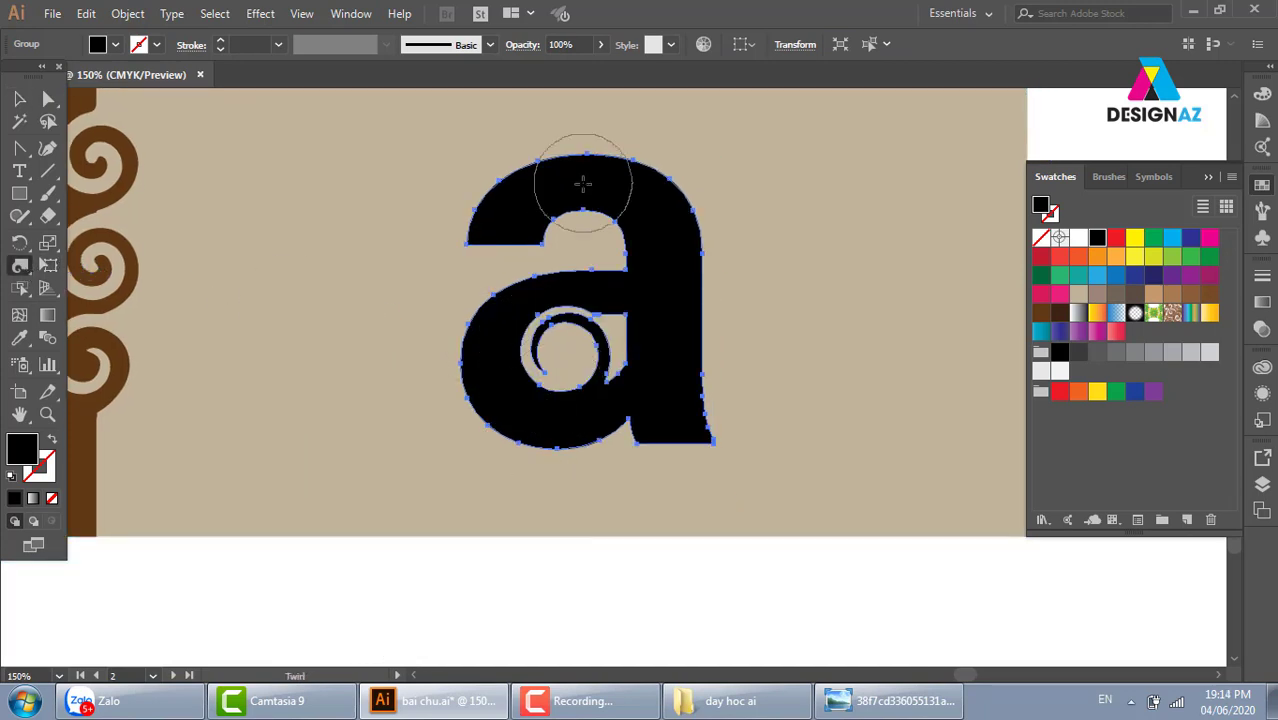
pyautogui.moveTo(707, 398); pyautogui.dragTo(707, 398)
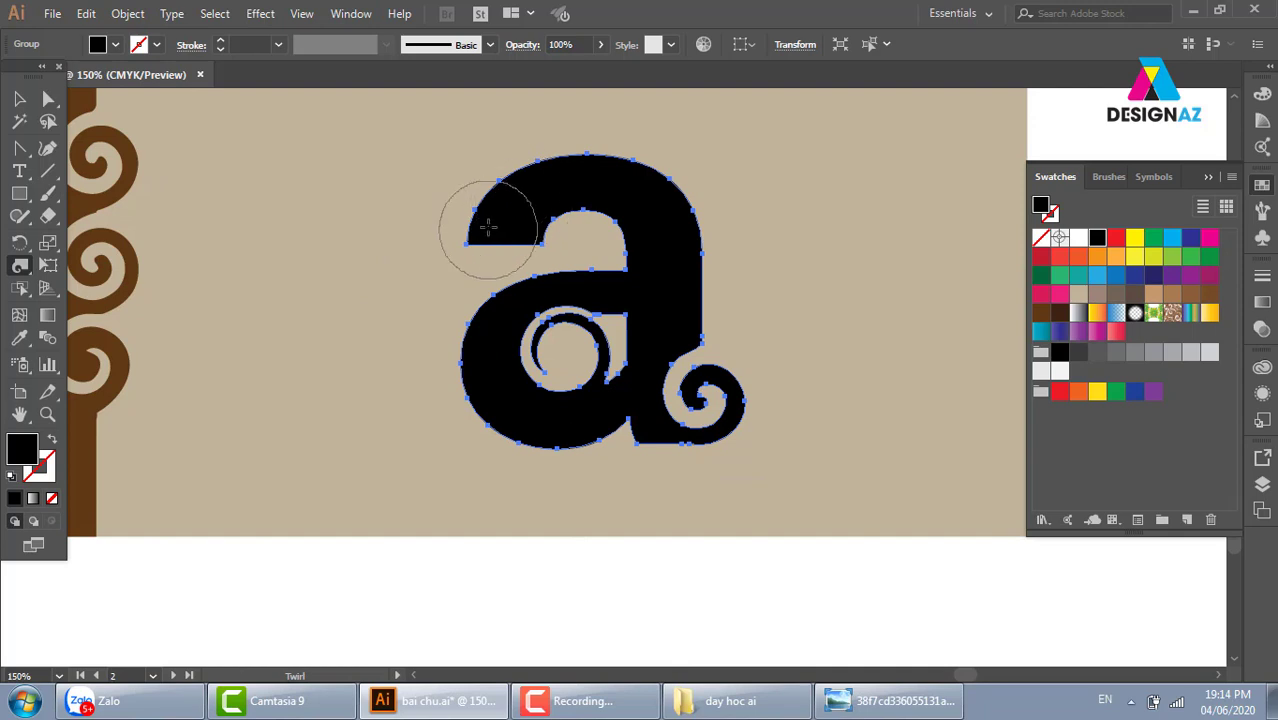
pyautogui.click(19, 98)
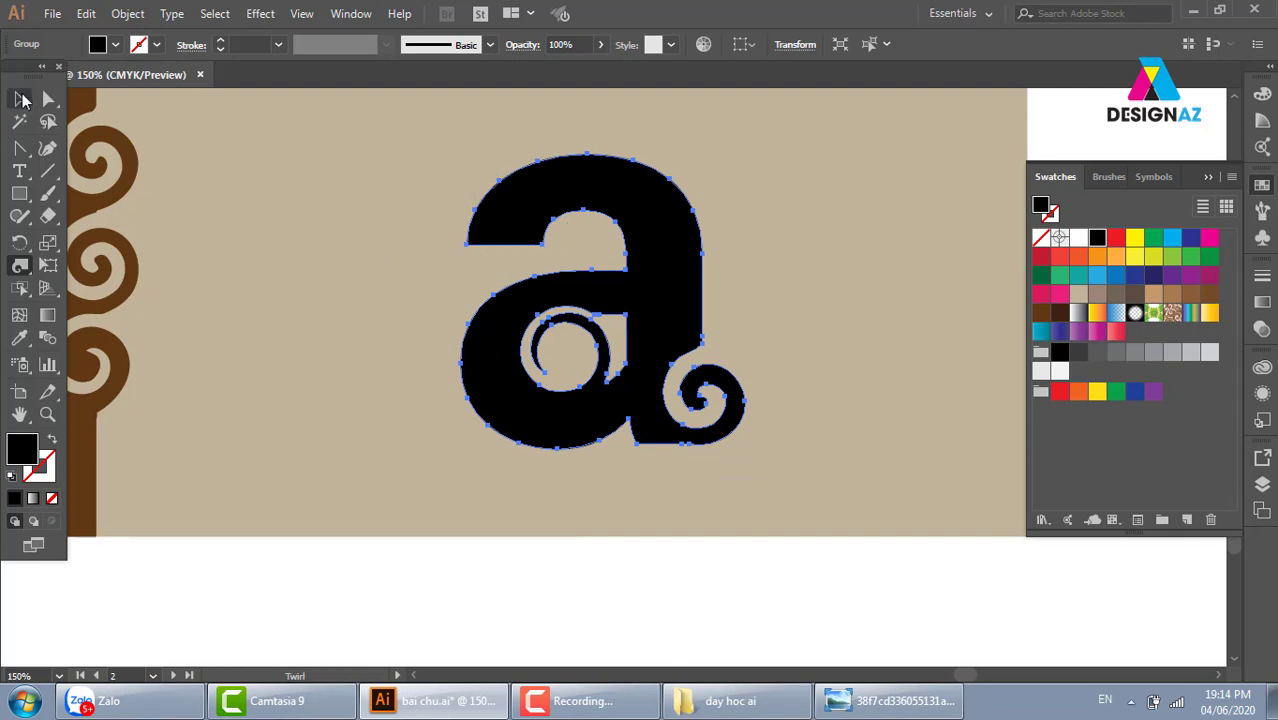
pyautogui.click(697, 612)
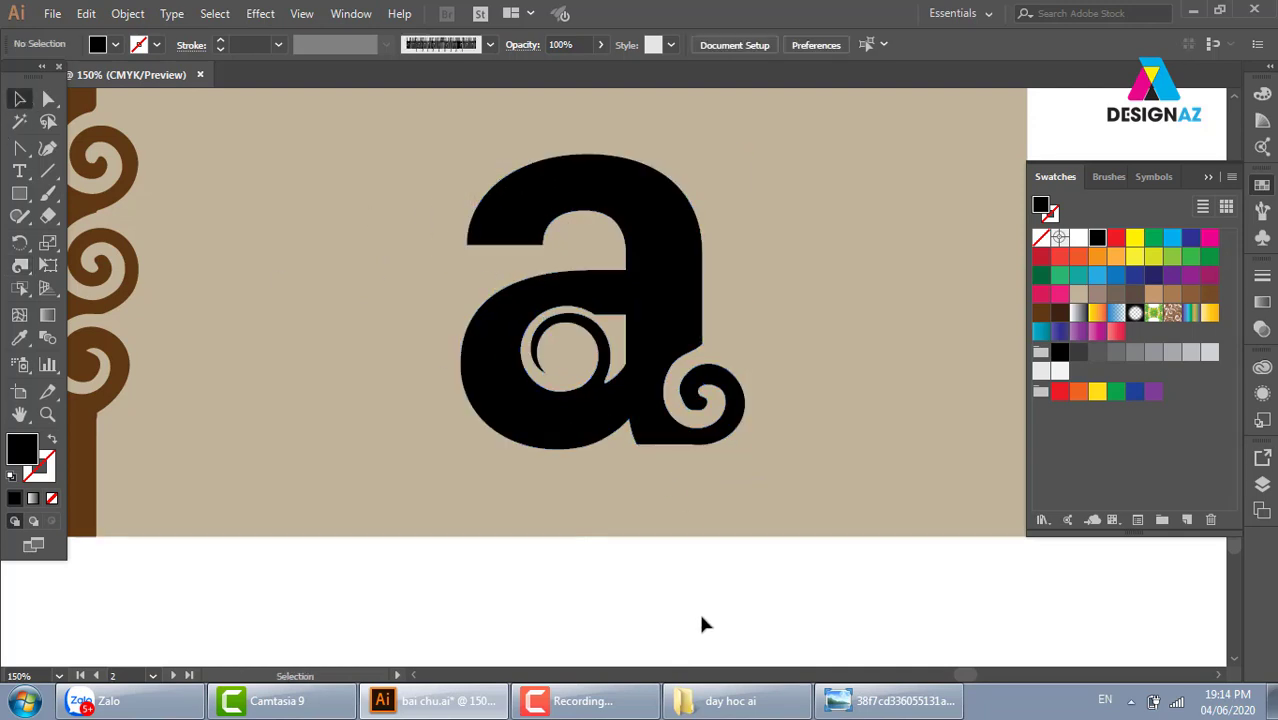
pyautogui.click(623, 400)
pyautogui.scroll(-1, 633, 399)
# Drag a horizontally aligned copy of the top tan panel to its right
pyautogui.scroll(-2, 640, 398)
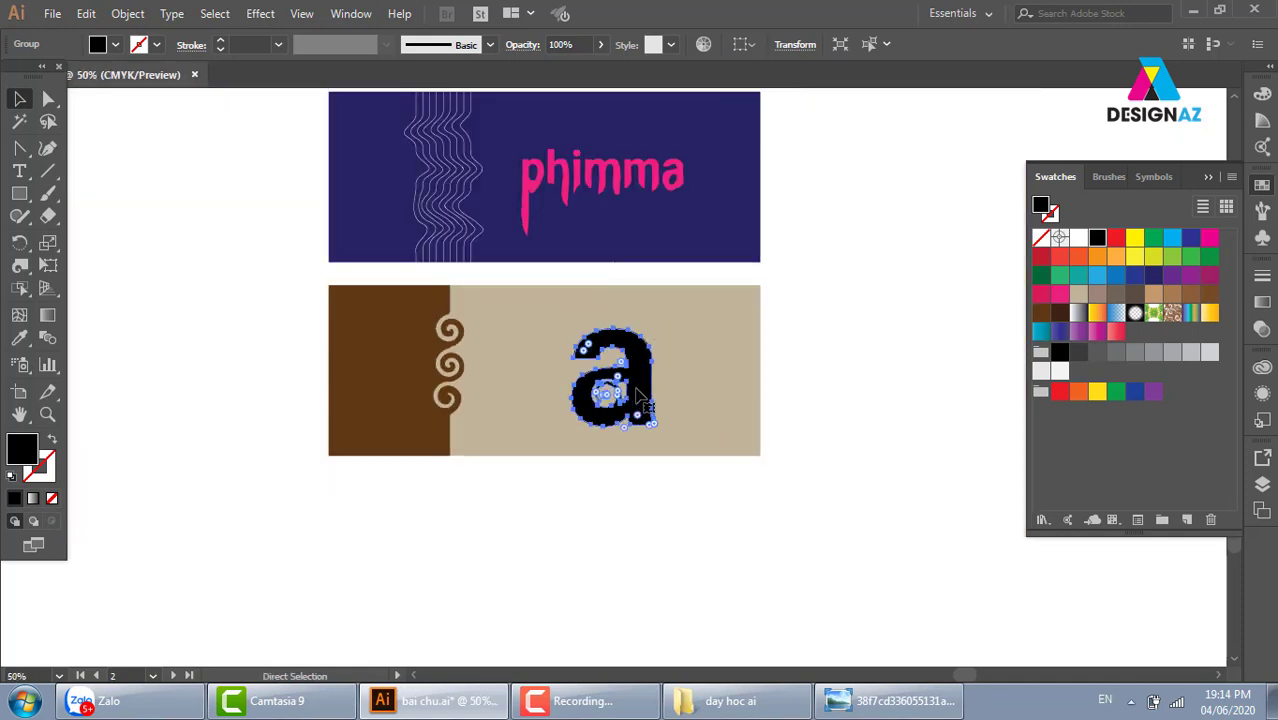
pyautogui.scroll(-1, 635, 396)
pyautogui.click(637, 708)
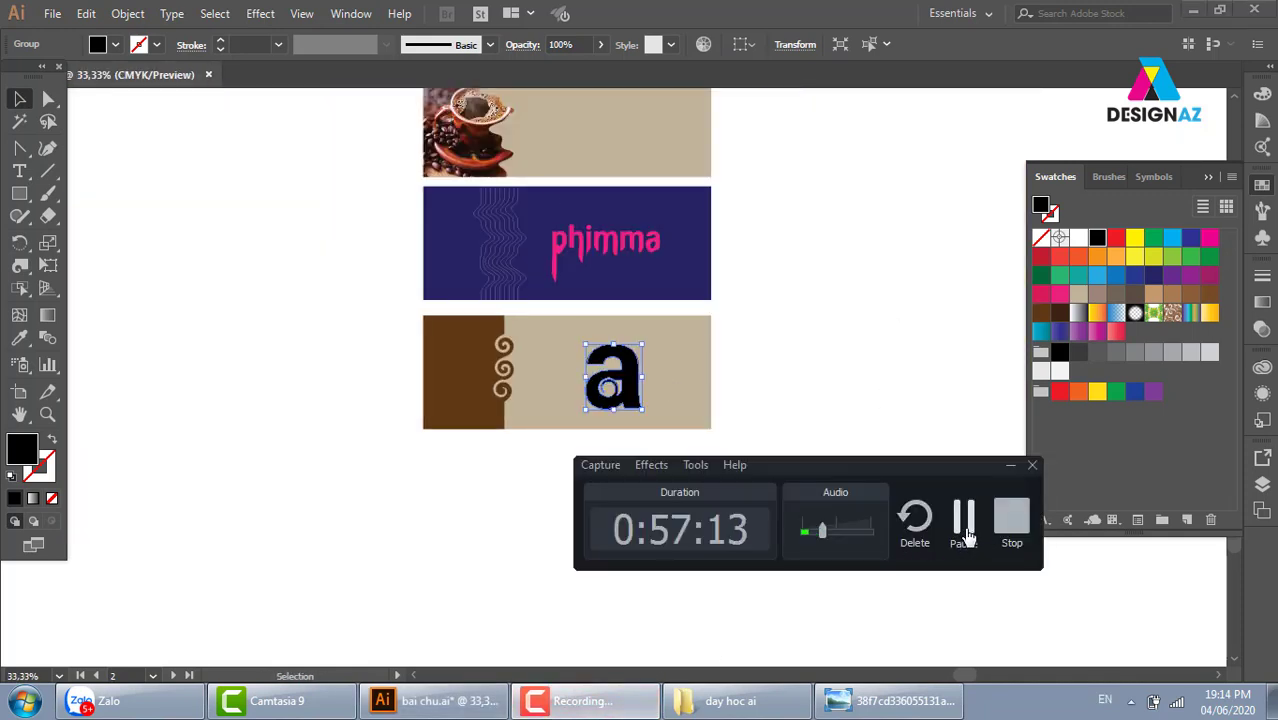
pyautogui.click(964, 513)
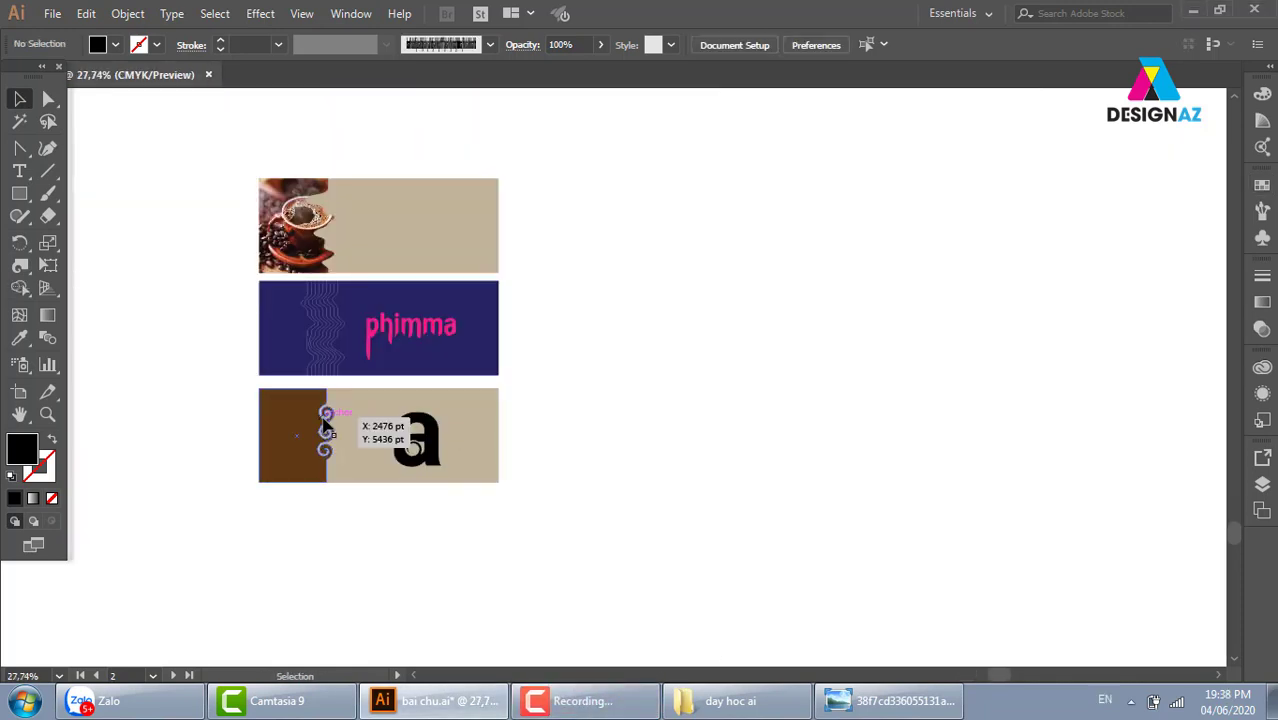
pyautogui.click(28, 270)
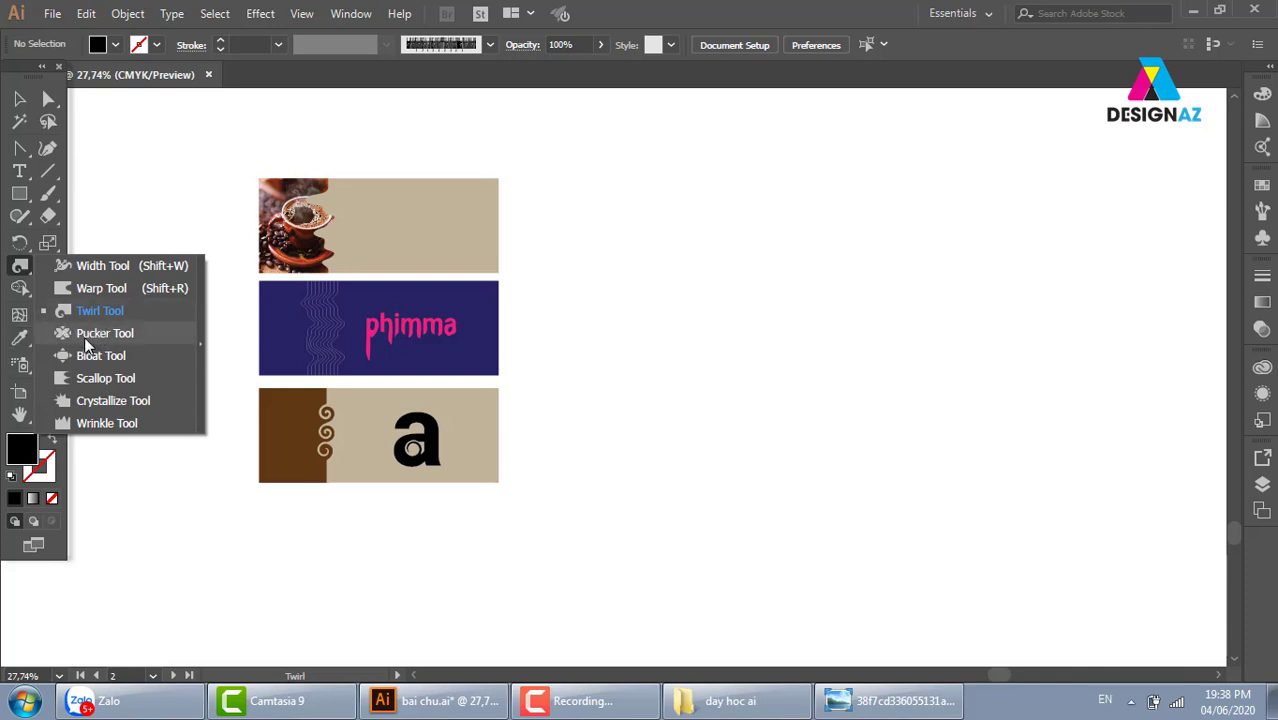
pyautogui.click(20, 100)
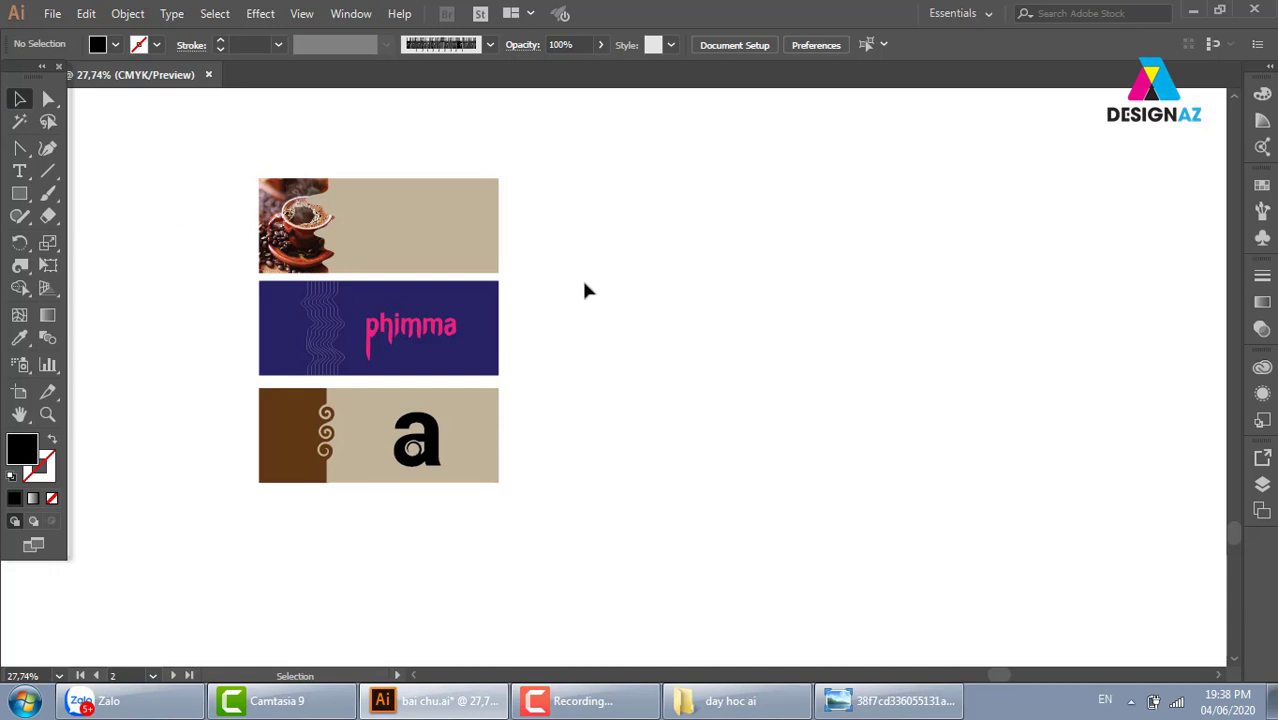
pyautogui.moveTo(476, 250); pyautogui.dragTo(662, 236)
# Zoom in on the new tan panel and make a narrow copy on its left side
pyautogui.click(760, 374)
pyautogui.press('z')
pyautogui.moveTo(496, 142); pyautogui.dragTo(862, 366)
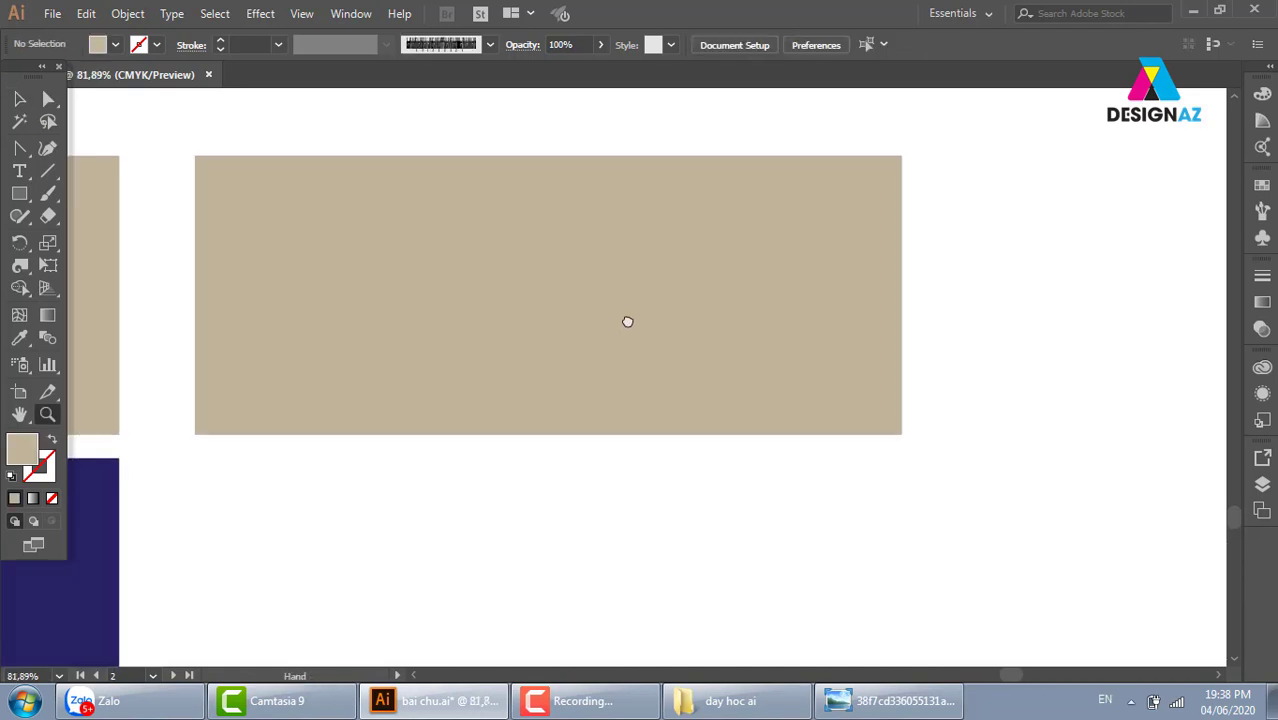
pyautogui.click(20, 100)
pyautogui.click(550, 248)
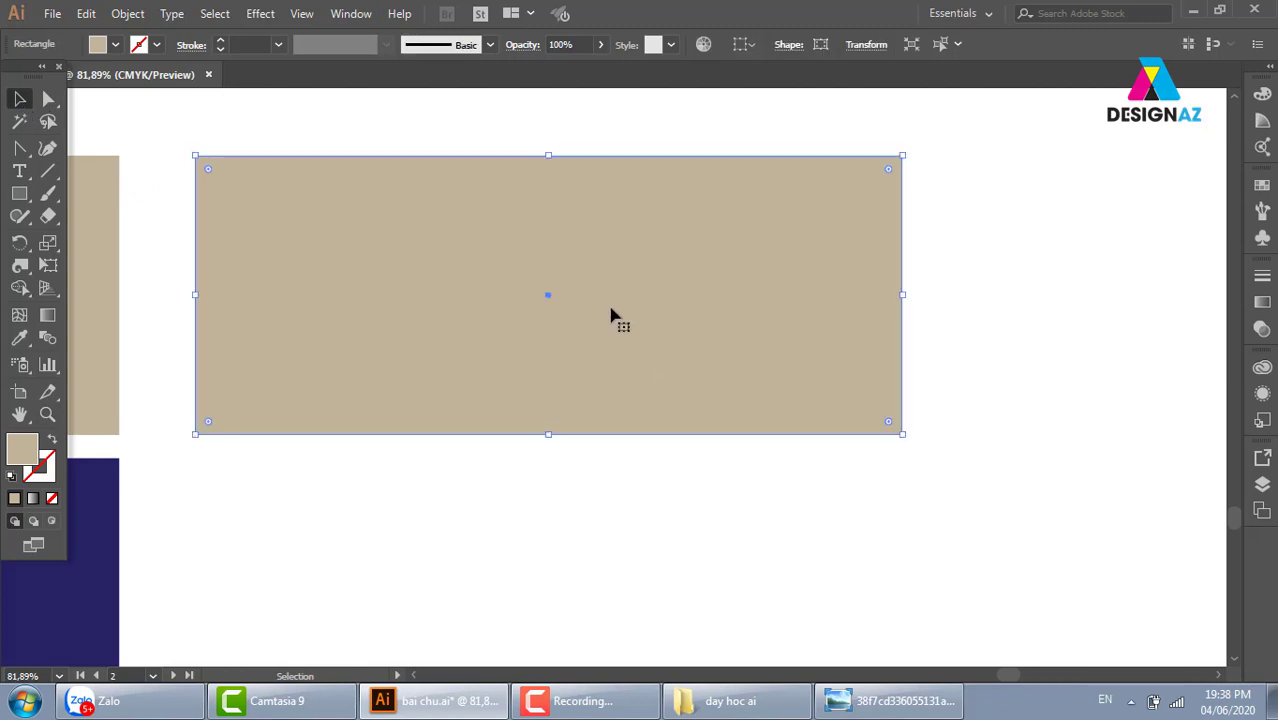
pyautogui.press('a')
pyautogui.press('v')
pyautogui.moveTo(906, 297); pyautogui.dragTo(411, 297)
# Fill the narrow copy brown and pucker three notches into its right edge
pyautogui.click(1262, 212)
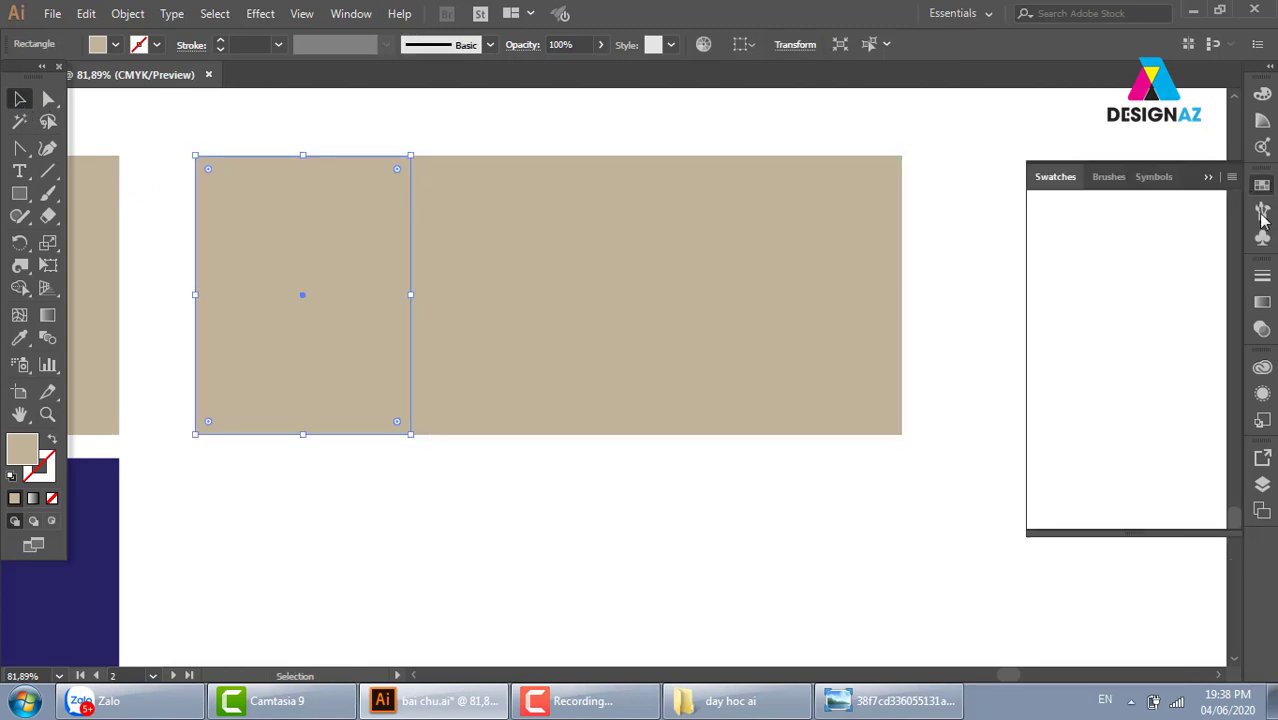
pyautogui.click(1187, 295)
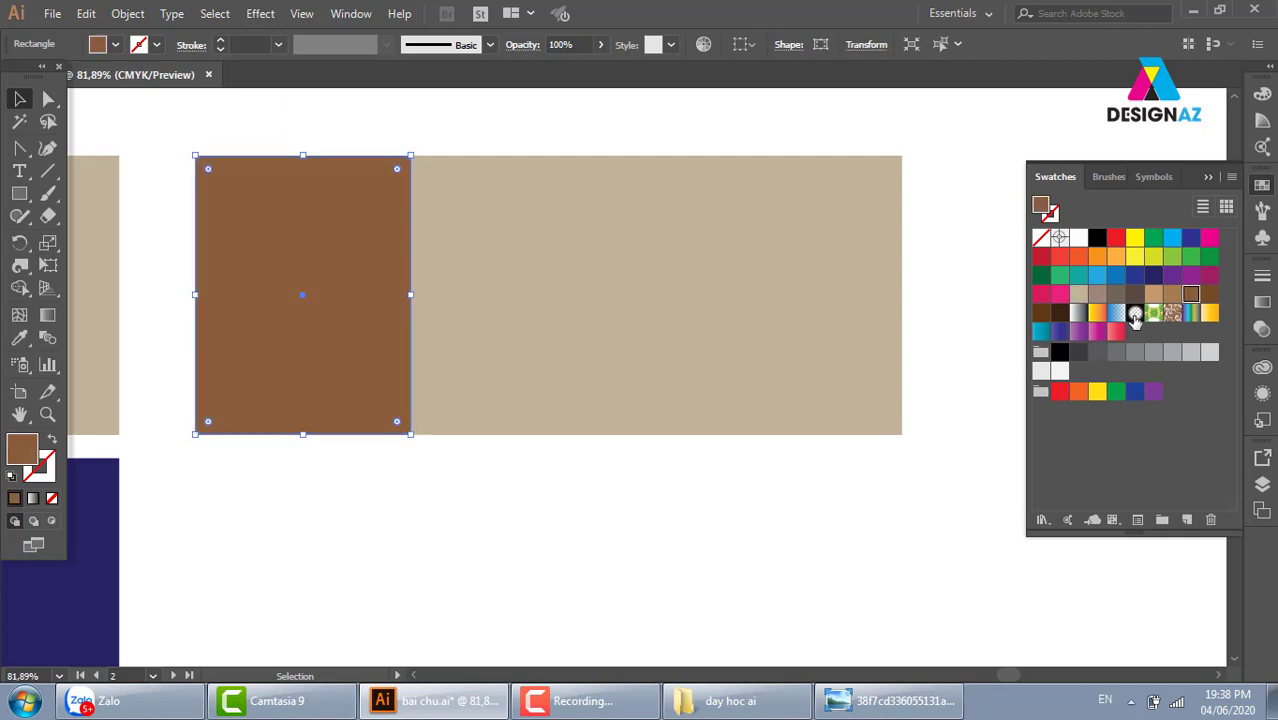
pyautogui.hscroll(-1, 440, 260)
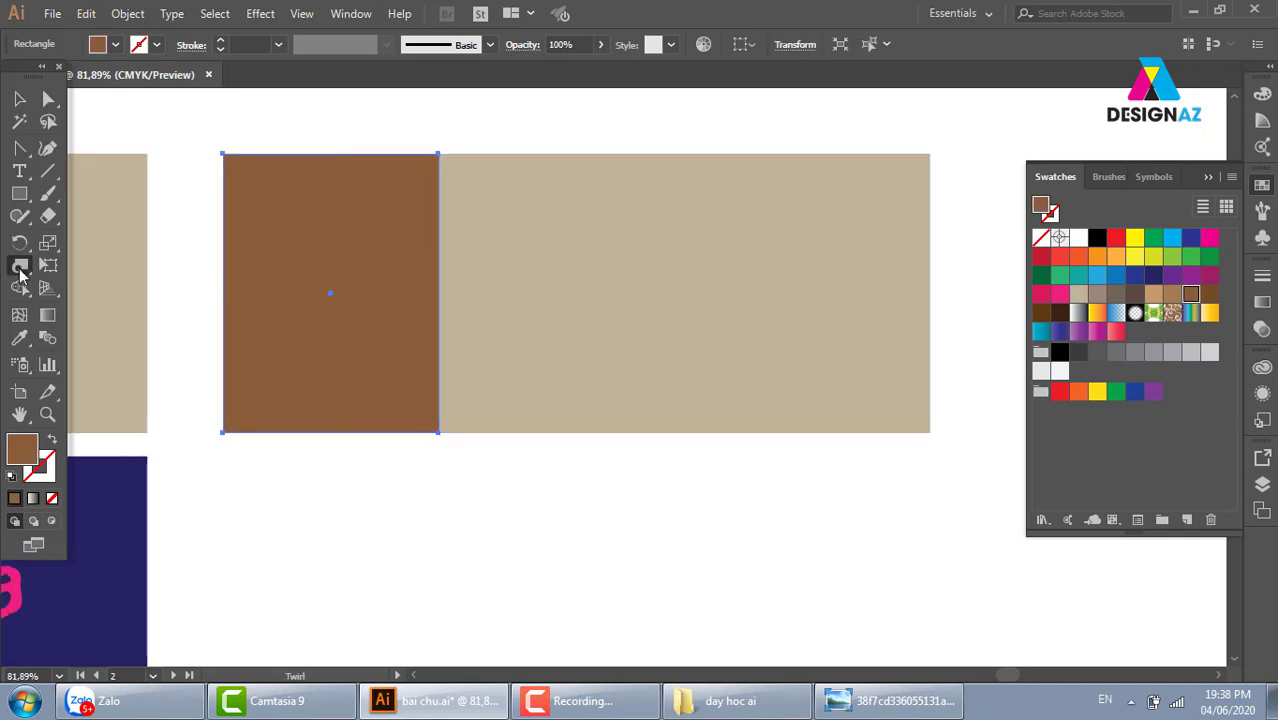
pyautogui.moveTo(22, 266); pyautogui.dragTo(60, 331)
pyautogui.moveTo(343, 268); pyautogui.dragTo(355, 237)
pyautogui.moveTo(455, 318); pyautogui.dragTo(340, 318)
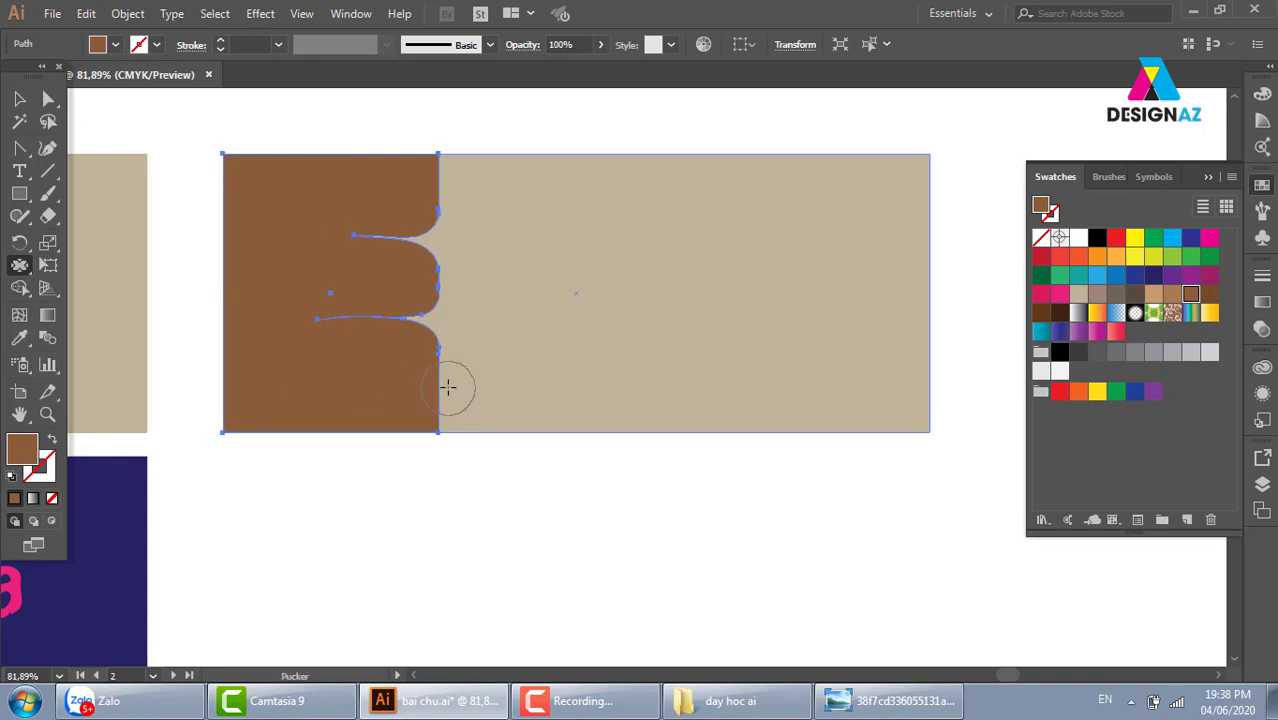
pyautogui.moveTo(476, 376); pyautogui.dragTo(434, 379)
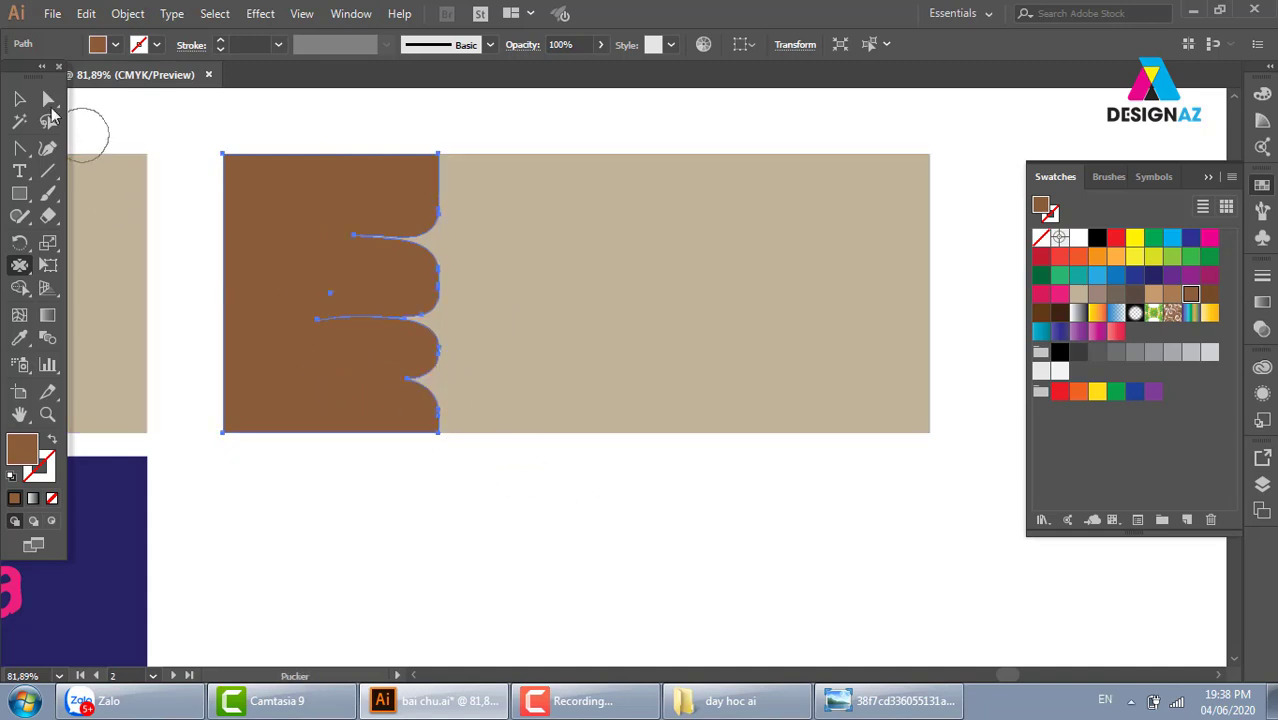
# Select the brown notched shape and delete it
pyautogui.press('v')
pyautogui.click(470, 127)
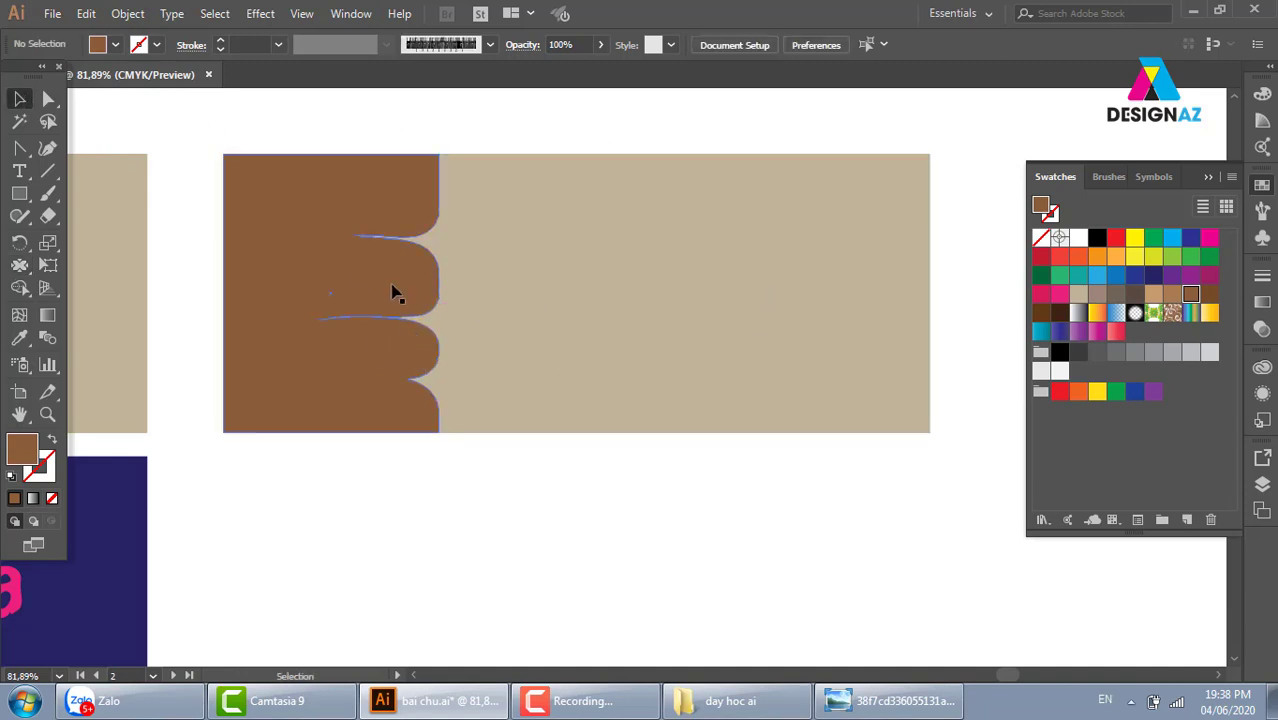
pyautogui.click(341, 268)
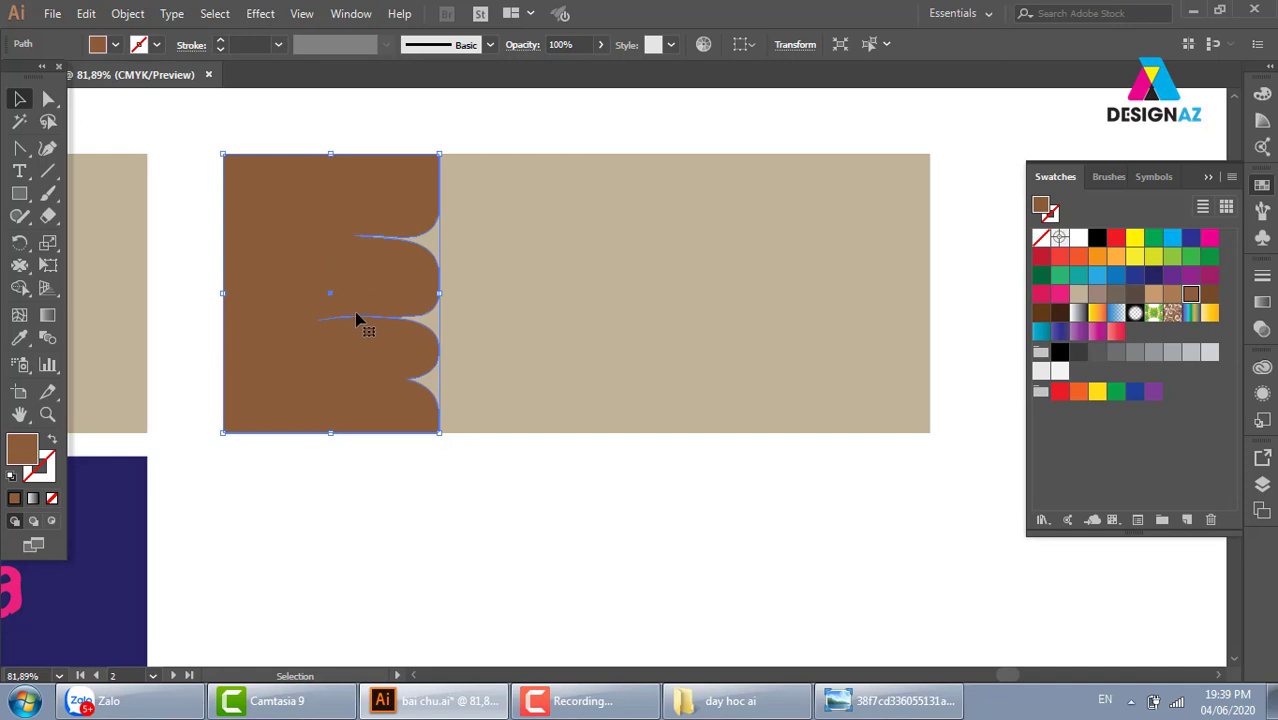
pyautogui.click(488, 145)
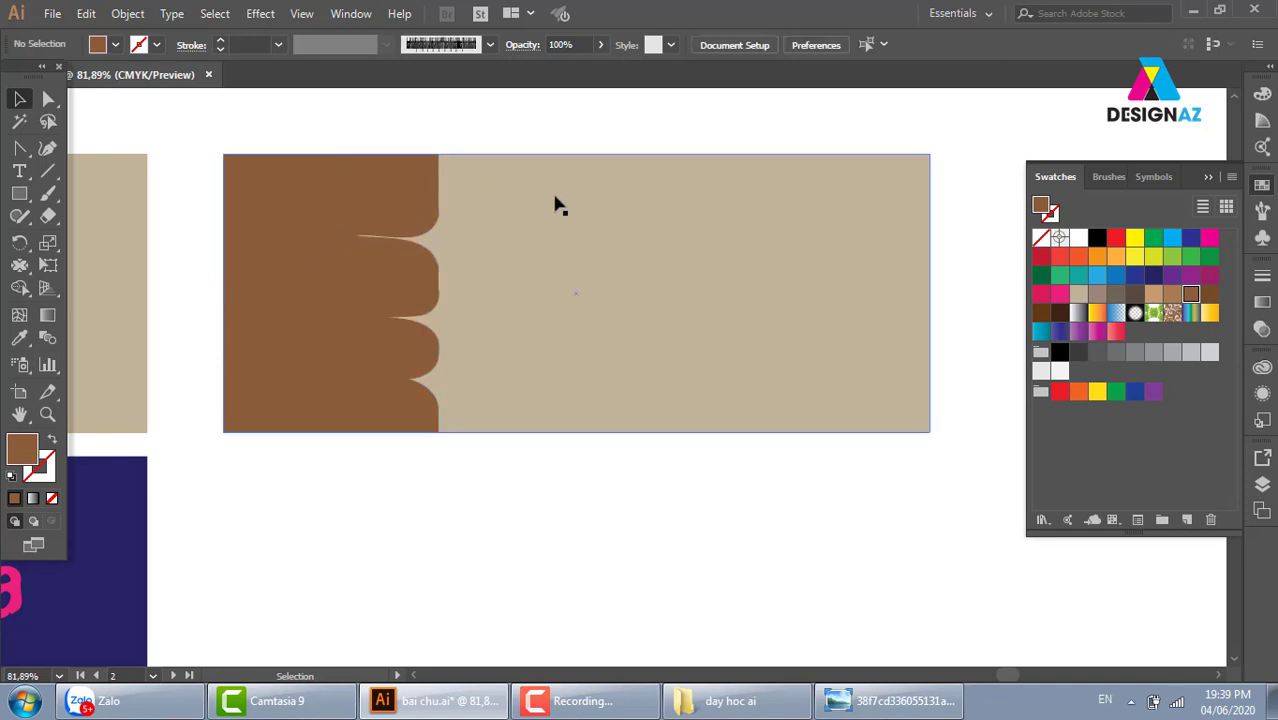
pyautogui.click(322, 302)
pyautogui.press('Delete')
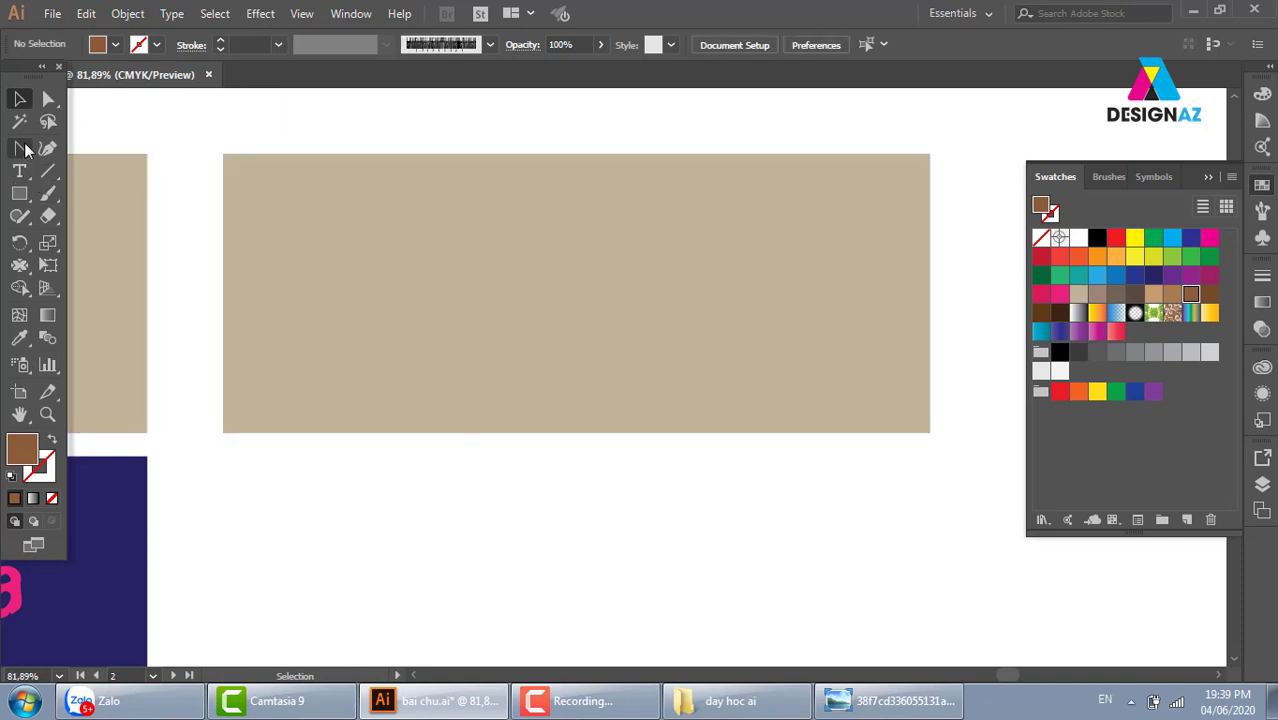
# Draw a curved leaf outline with the Pen tool across the tan panel's edge
pyautogui.moveTo(19, 148); pyautogui.dragTo(76, 150)
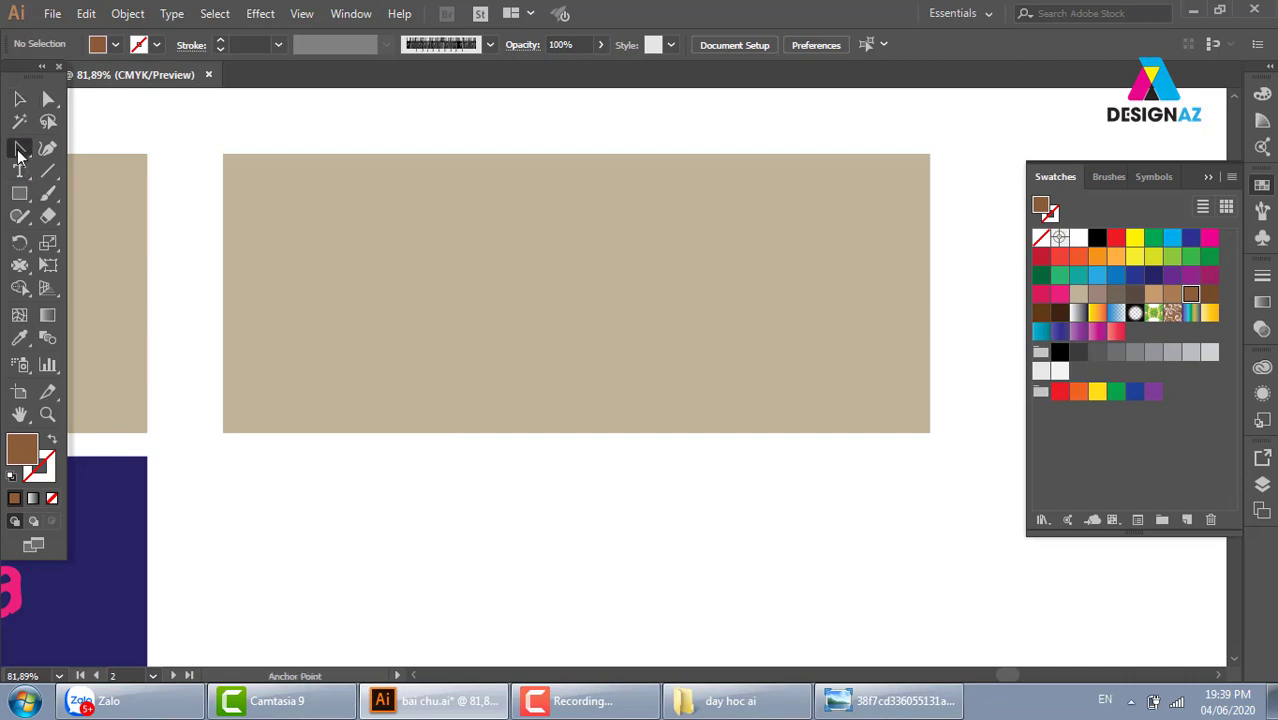
pyautogui.click(76, 150)
pyautogui.moveTo(588, 244); pyautogui.dragTo(786, 307)
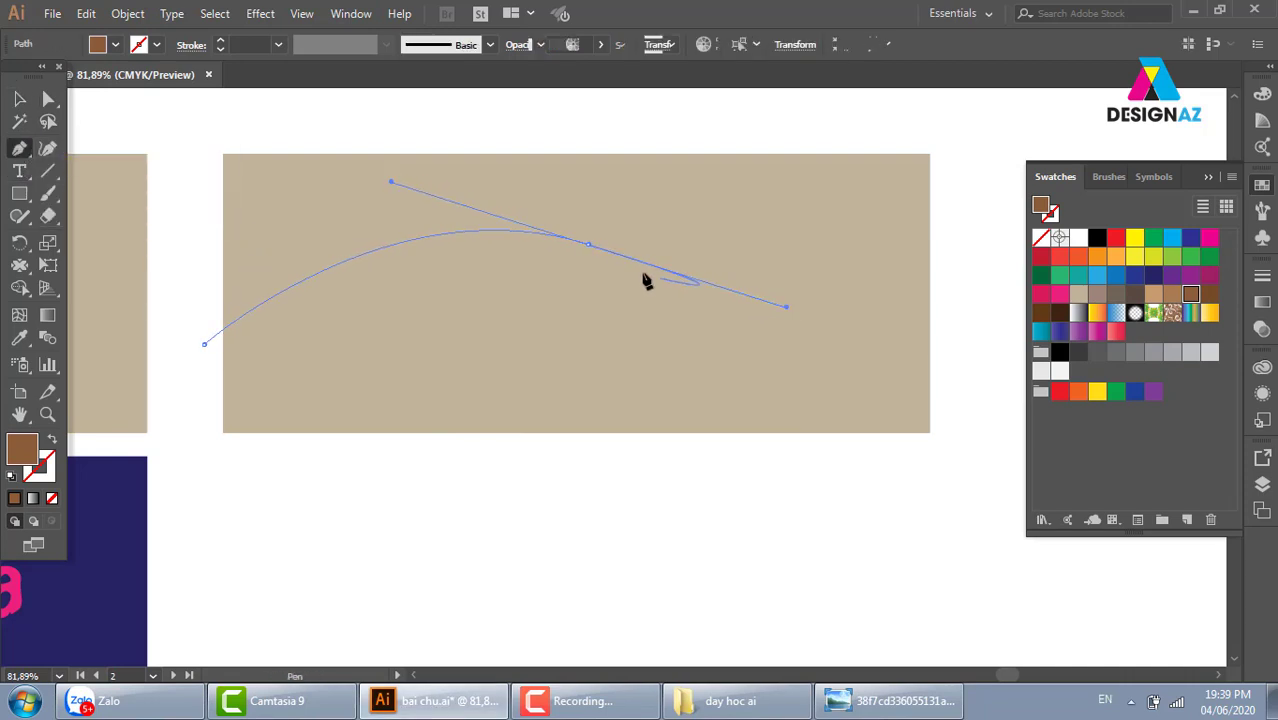
pyautogui.click(588, 244)
pyautogui.click(613, 307)
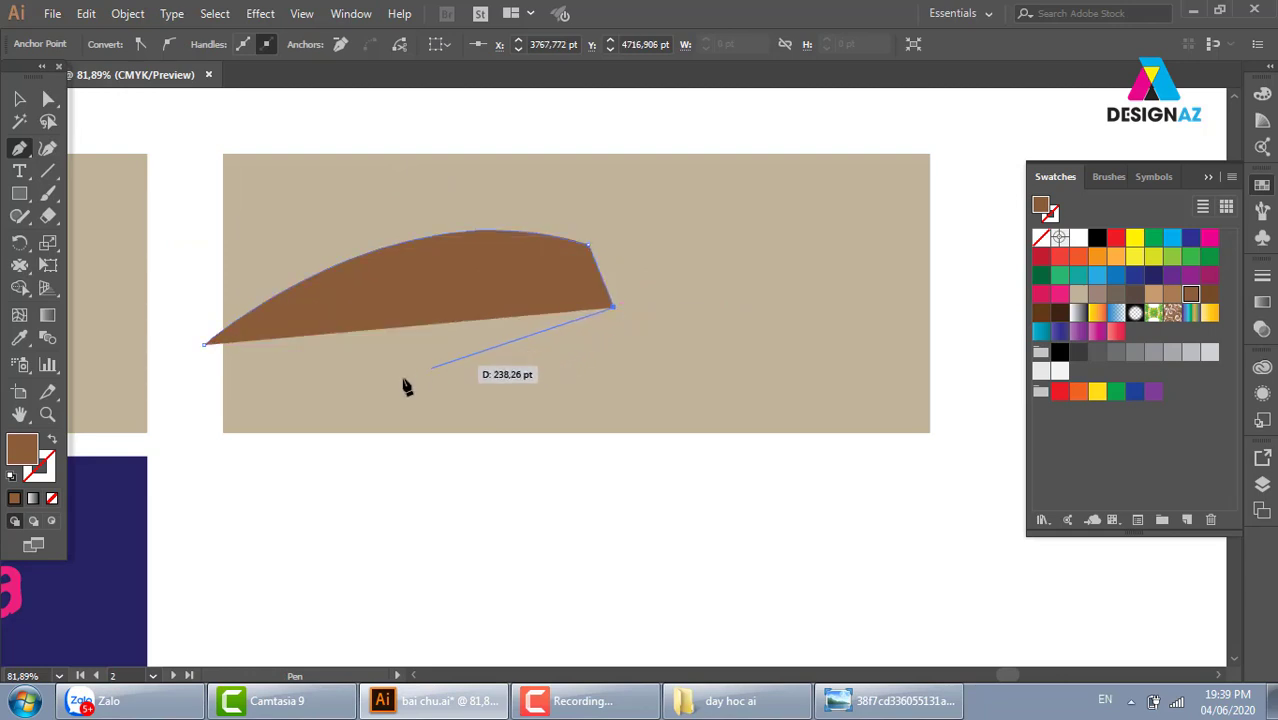
pyautogui.moveTo(349, 443); pyautogui.dragTo(292, 545)
pyautogui.moveTo(188, 490); pyautogui.dragTo(186, 440)
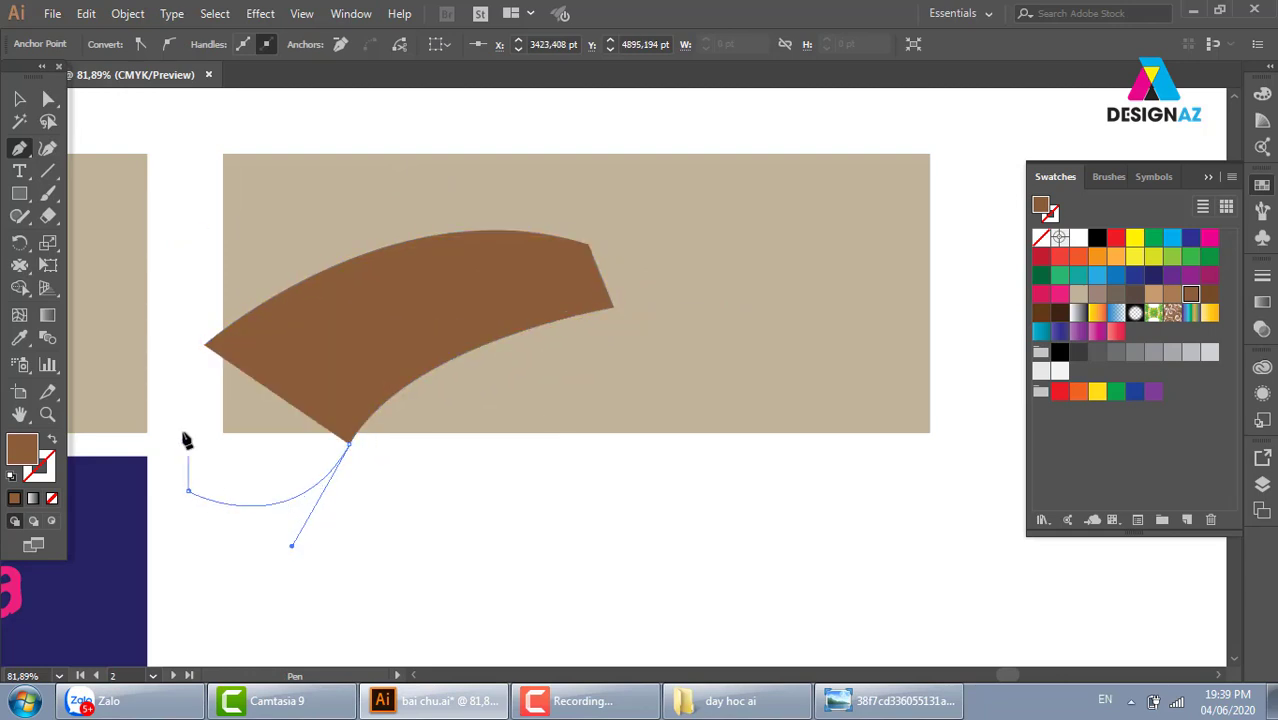
pyautogui.moveTo(205, 346); pyautogui.dragTo(191, 345)
# Trim away the leaf parts outside the tan panel with Shape Builder
pyautogui.press('v')
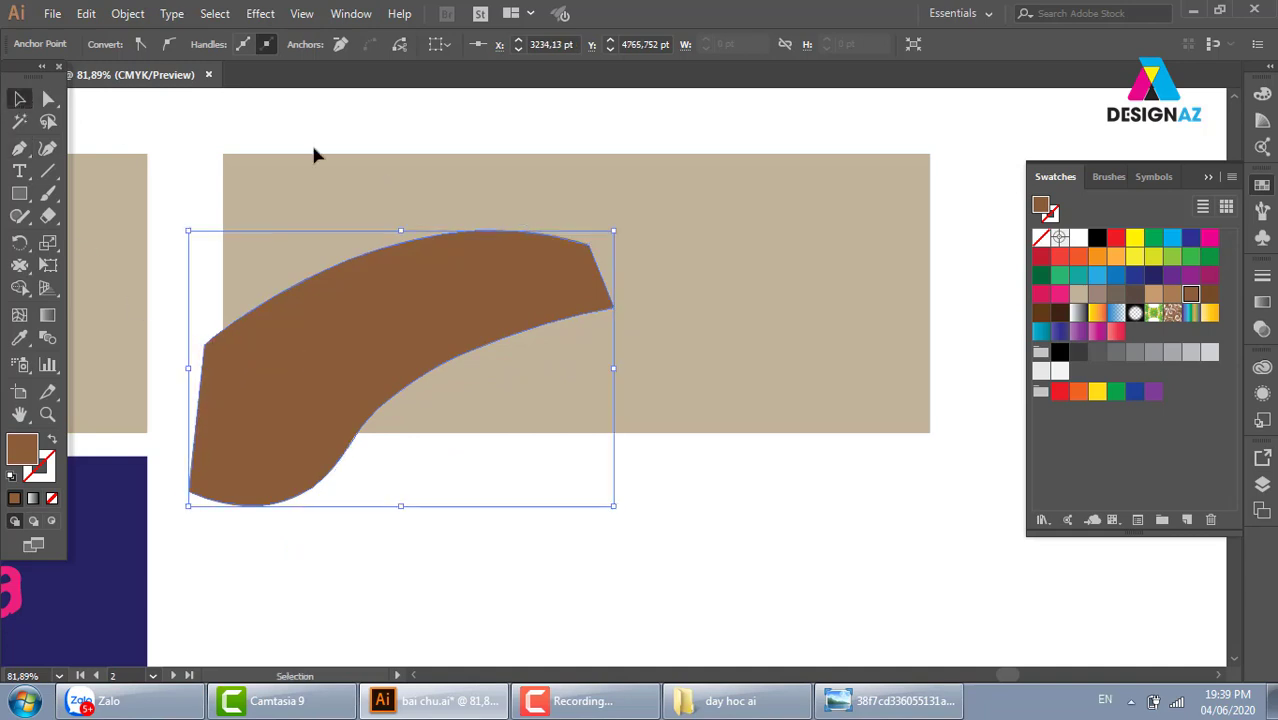
pyautogui.keyDown('shift'); pyautogui.click(670, 330); pyautogui.keyUp('shift')
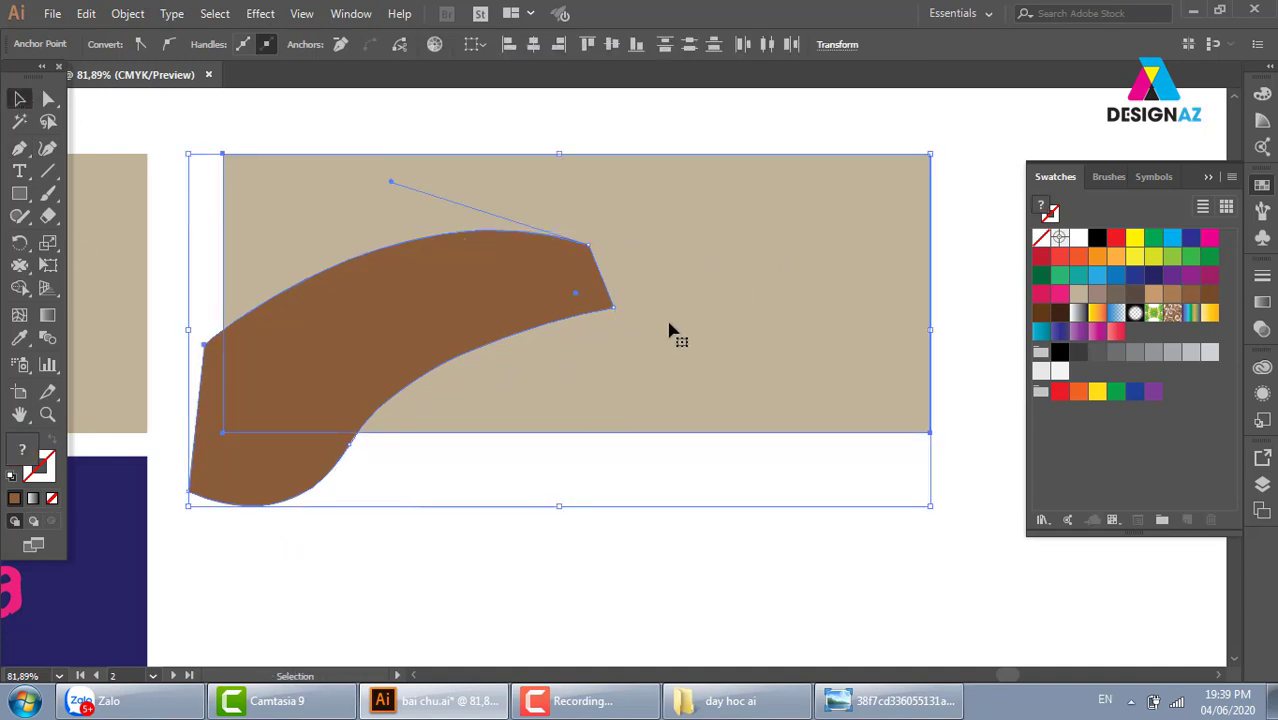
pyautogui.click(19, 287)
pyautogui.moveTo(253, 545)
pyautogui.mouseDown()
pyautogui.moveTo(265, 490)
pyautogui.moveTo(280, 490)
pyautogui.mouseUp()
pyautogui.click(20, 100)
pyautogui.click(190, 130)
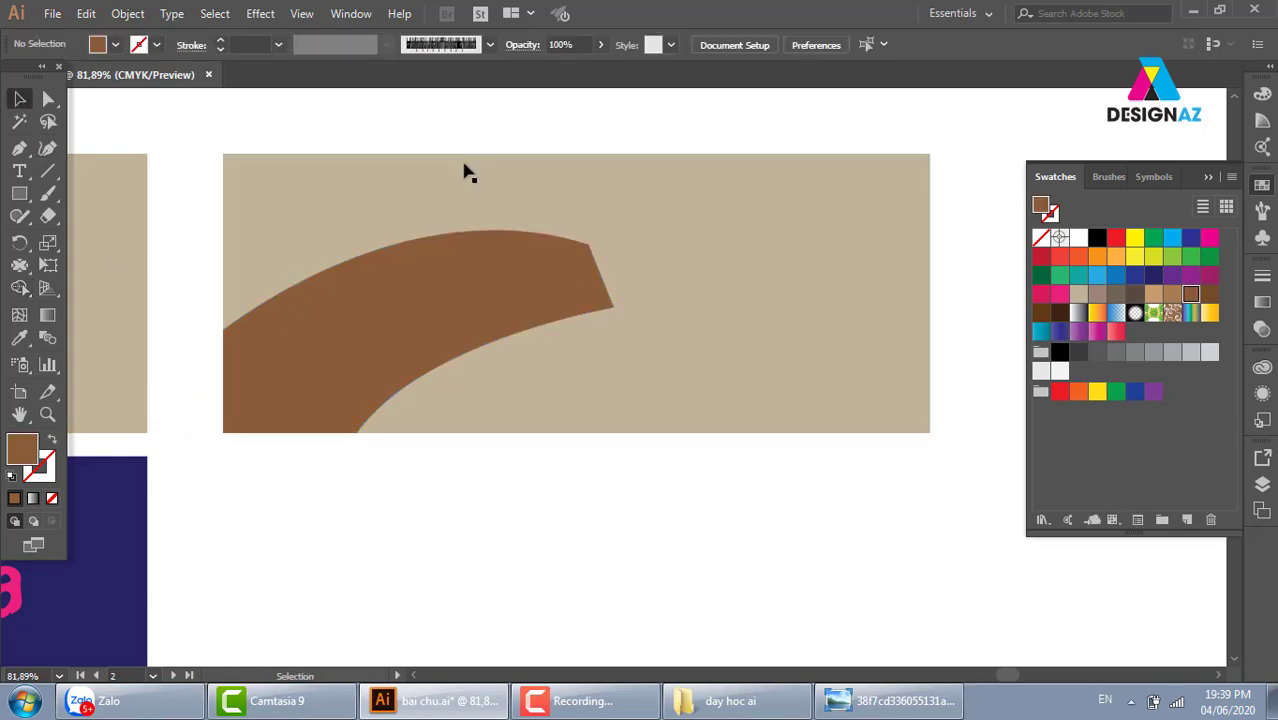
# Fill the leaf yellow-green and the panel light grey
pyautogui.hotkey('ctrl', 'z')
pyautogui.click(1191, 258)
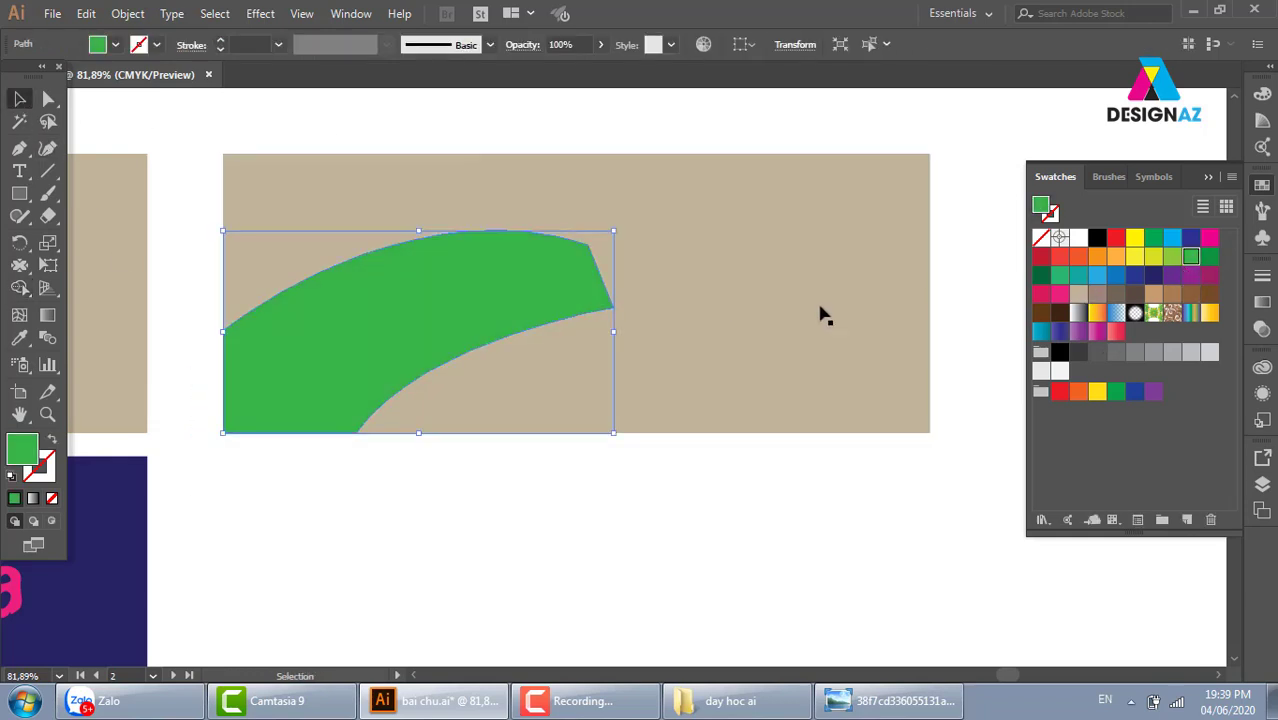
pyautogui.click(1172, 258)
pyautogui.click(859, 305)
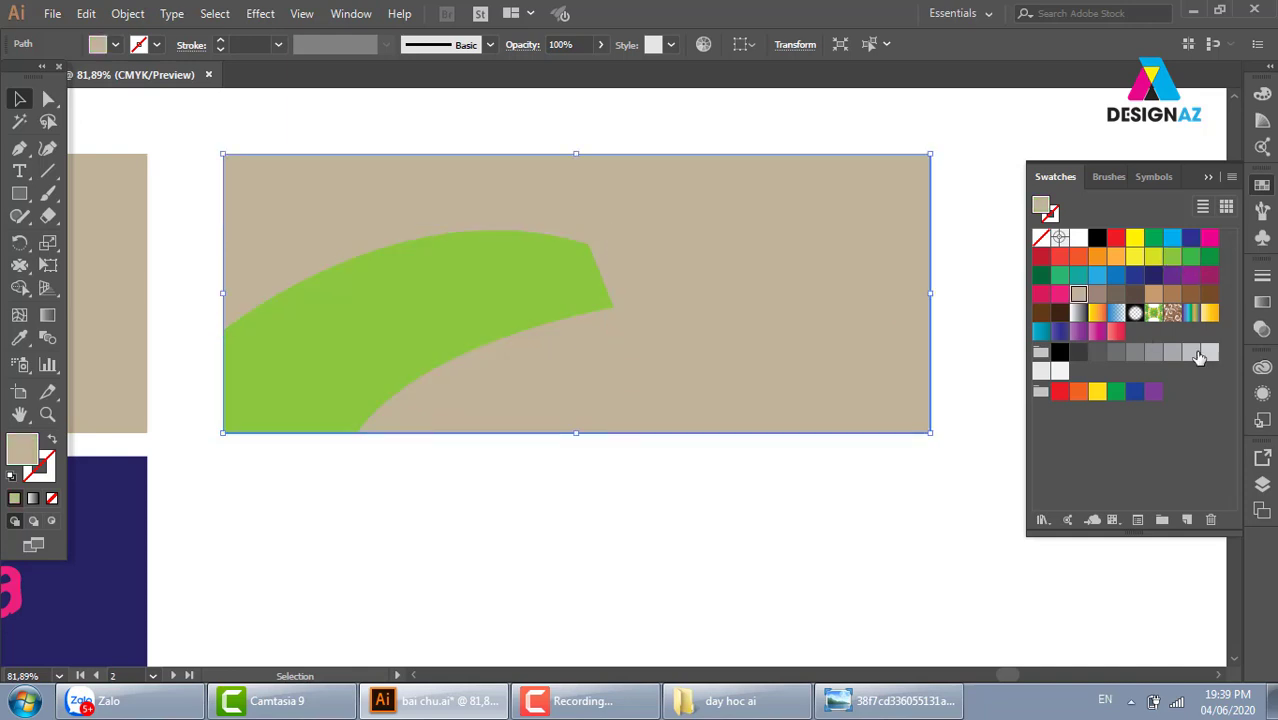
pyautogui.click(1210, 353)
pyautogui.click(650, 482)
pyautogui.hscroll(-2, 630, 470)
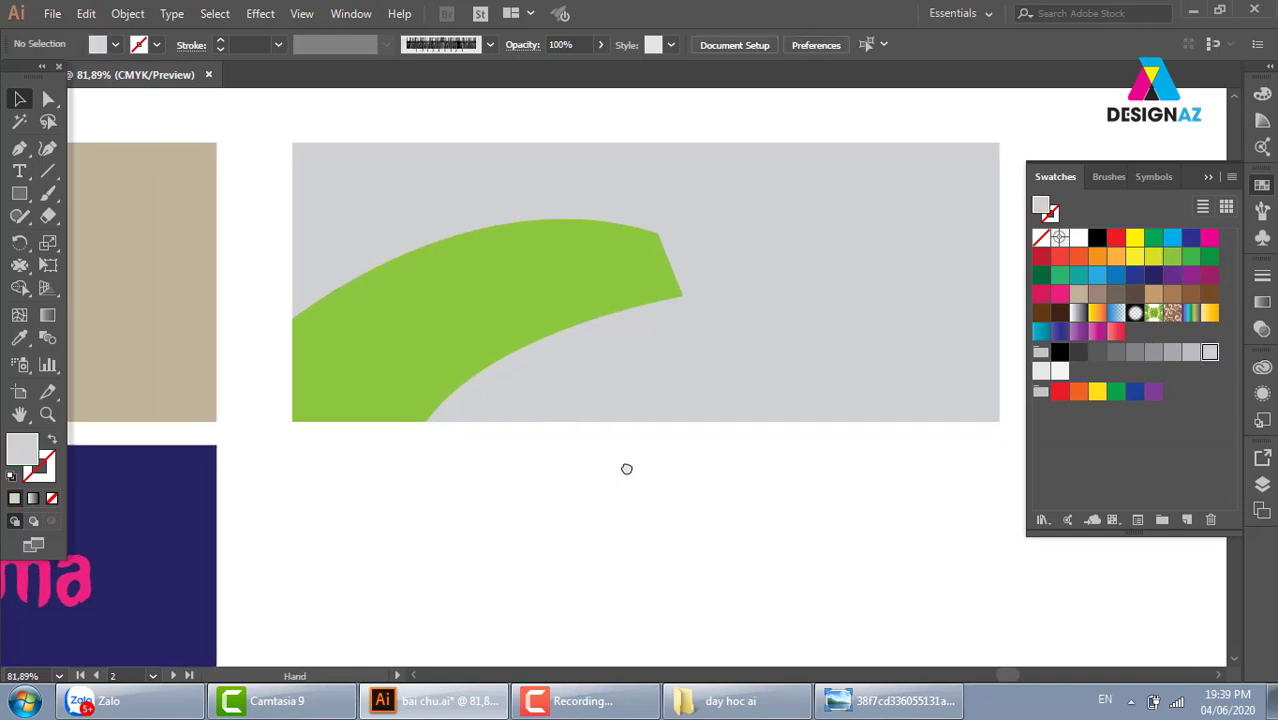
pyautogui.click(533, 296)
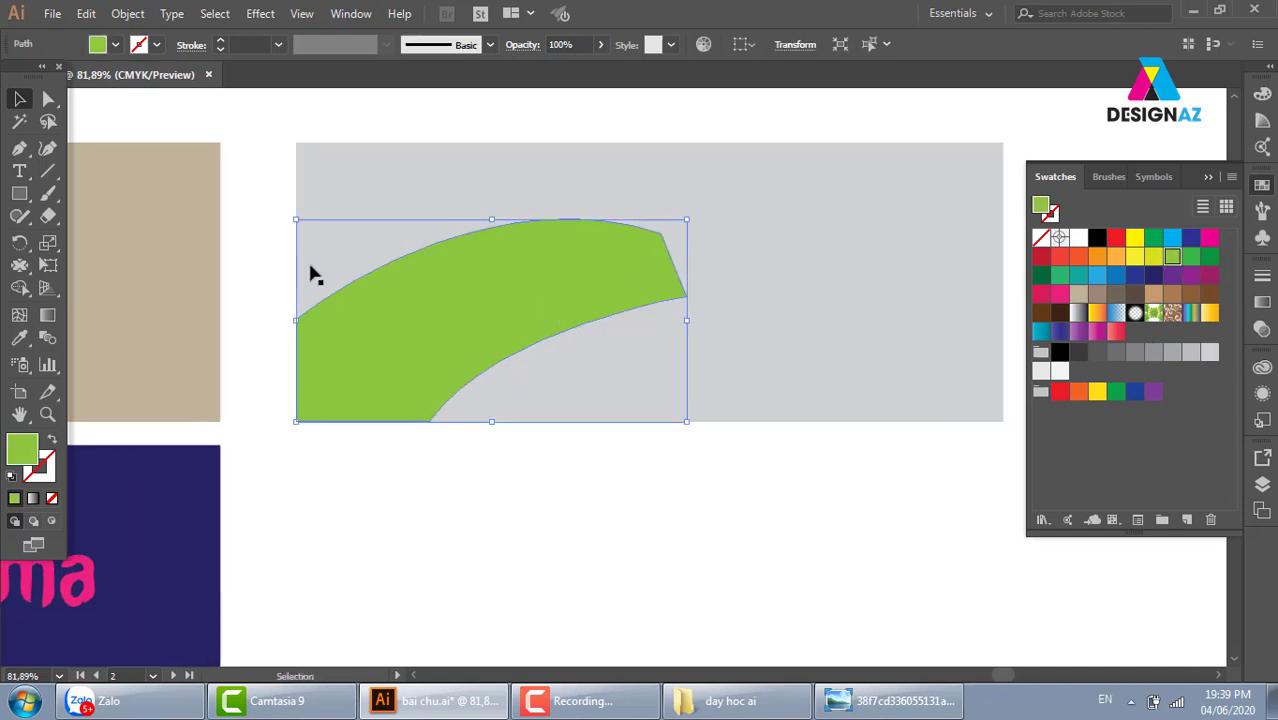
# Round the corner at the green leaf's tip
pyautogui.click(48, 98)
pyautogui.click(687, 298)
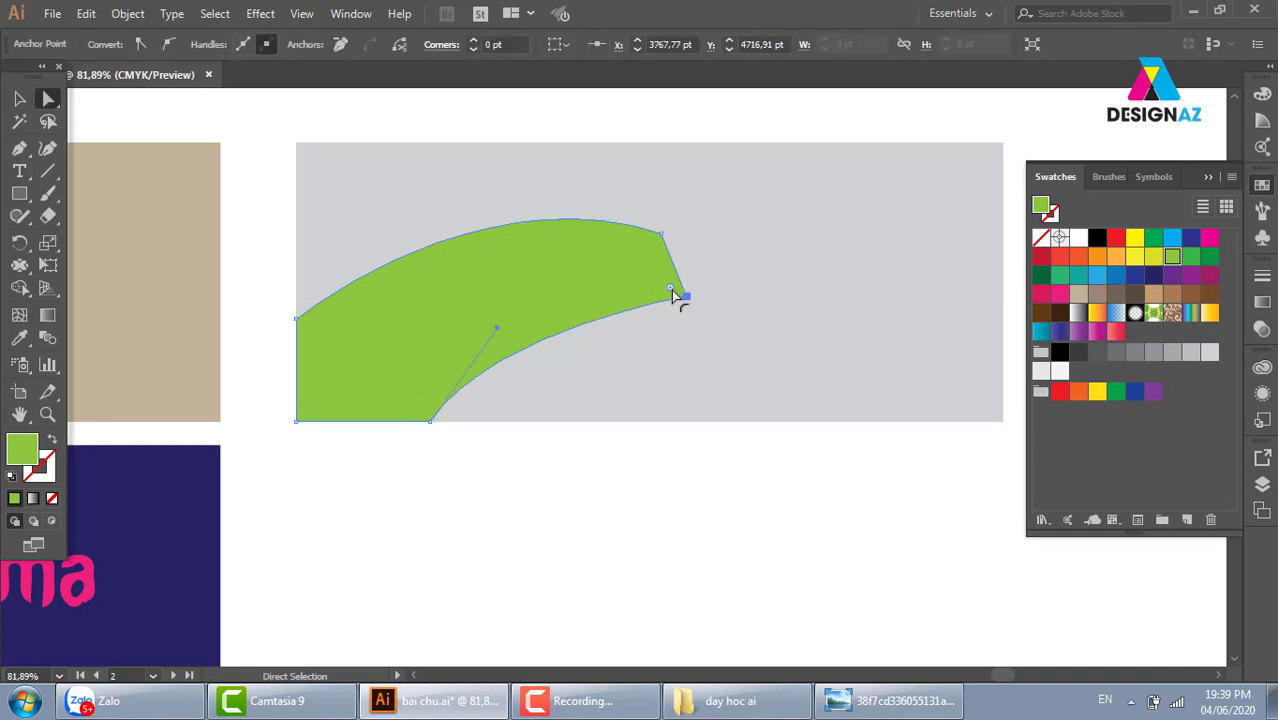
pyautogui.moveTo(669, 290); pyautogui.dragTo(665, 289)
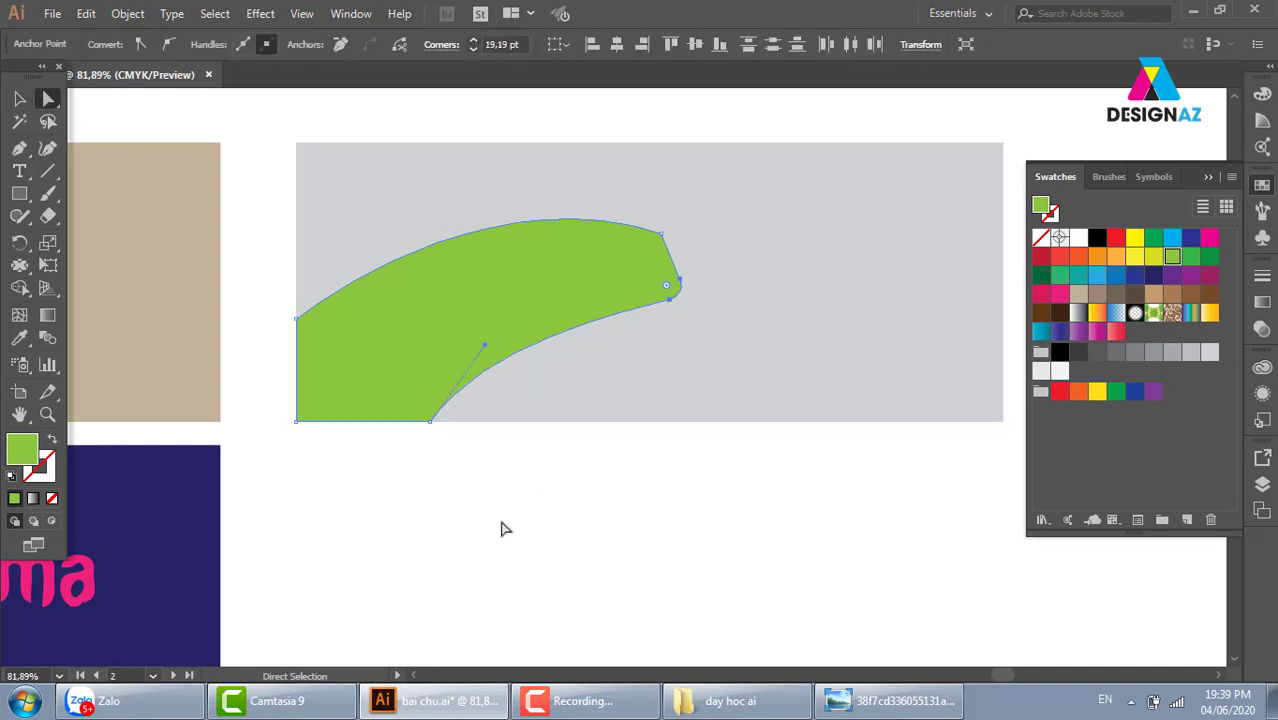
pyautogui.click(510, 547)
# Pucker two notches into the green leaf's lower edge
pyautogui.click(19, 98)
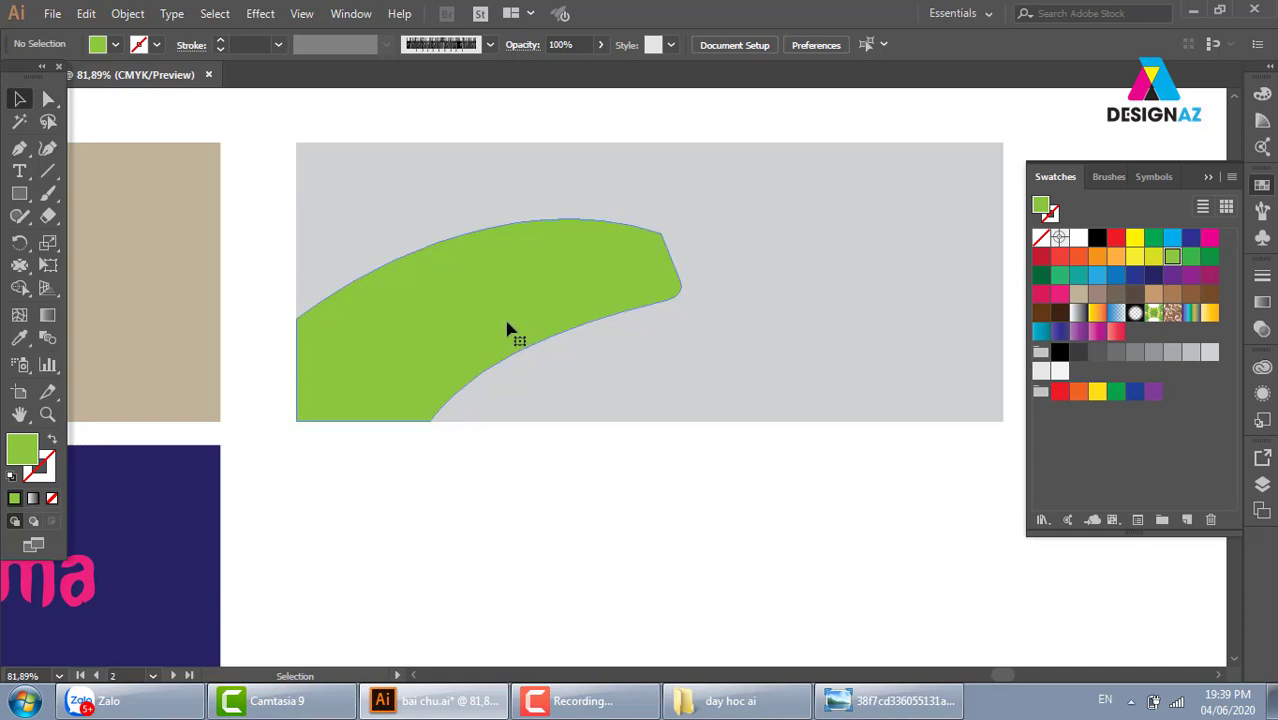
pyautogui.click(508, 331)
pyautogui.click(19, 265)
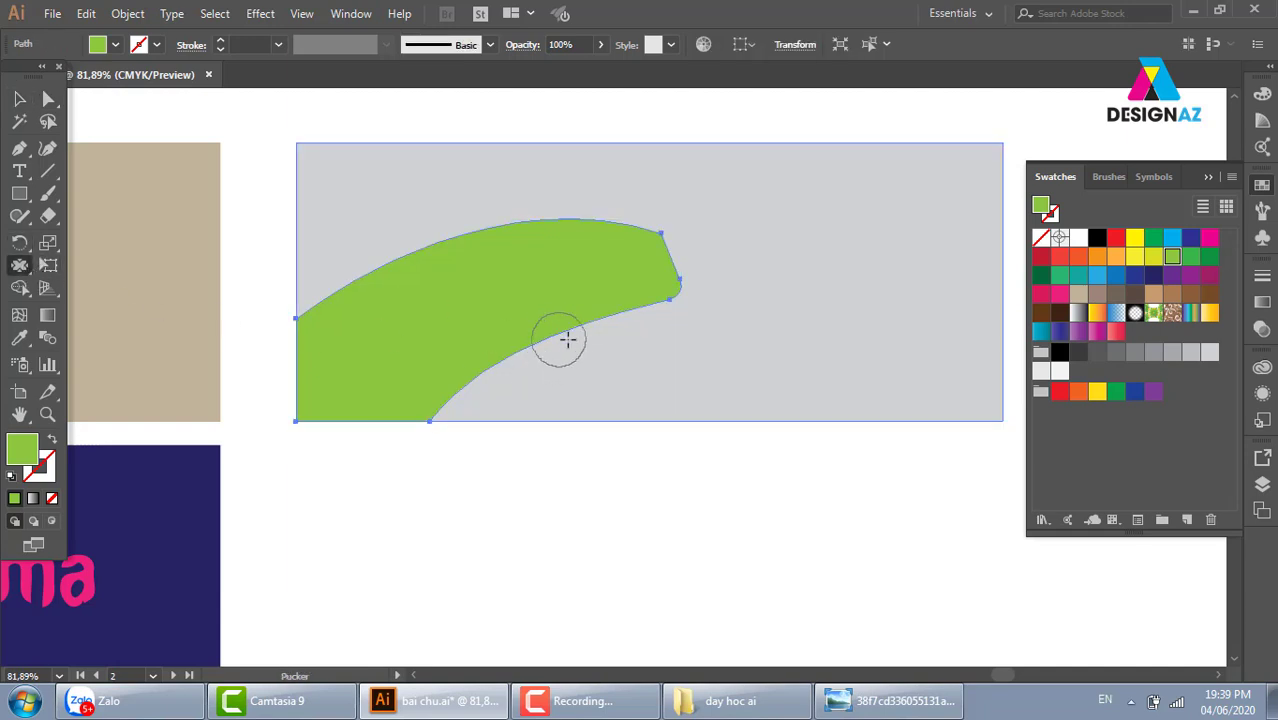
pyautogui.moveTo(582, 337); pyautogui.dragTo(545, 278)
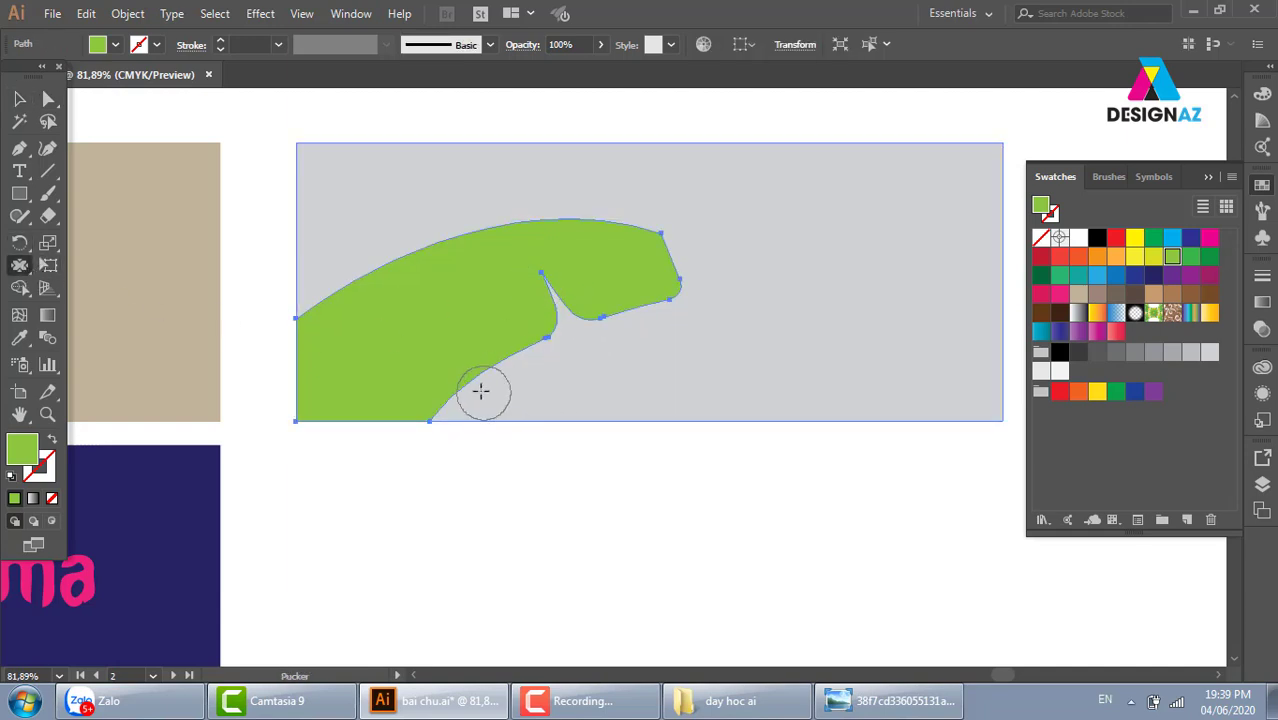
pyautogui.moveTo(483, 388); pyautogui.dragTo(432, 328)
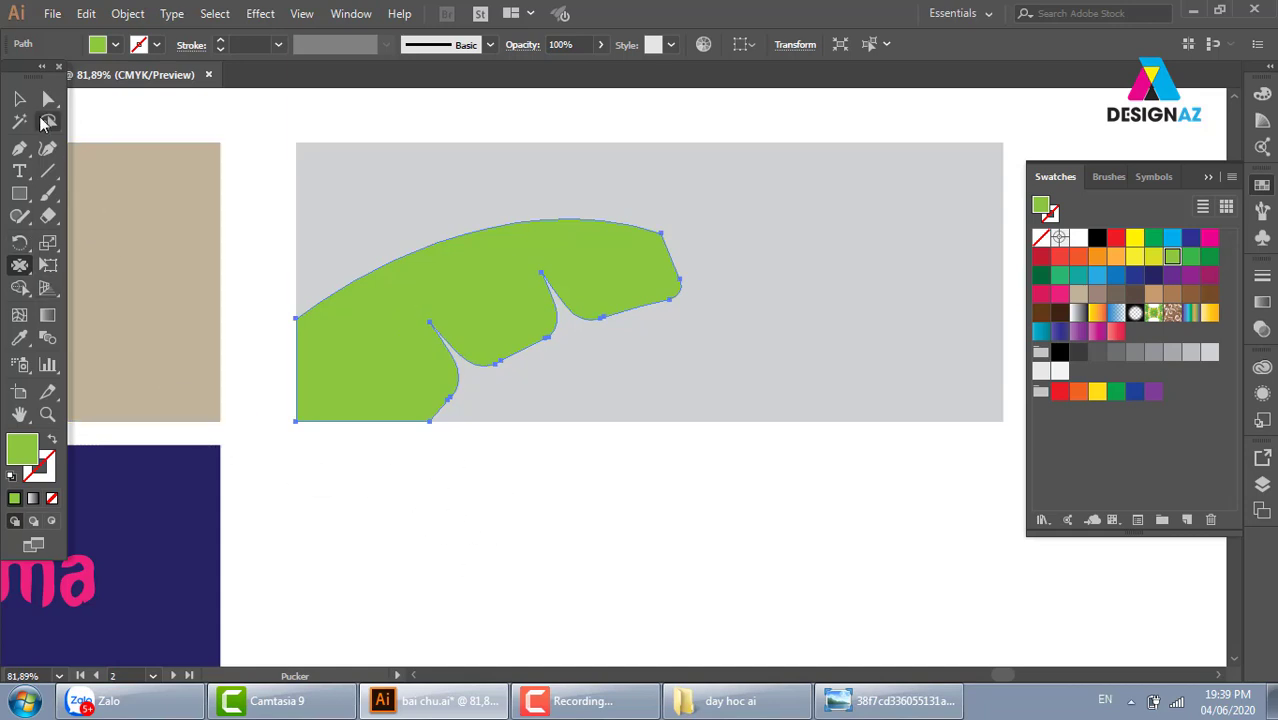
pyautogui.click(19, 99)
pyautogui.click(305, 126)
pyautogui.moveTo(448, 220)
pyautogui.mouseDown()
pyautogui.moveTo(522, 289)
pyautogui.moveTo(536, 274)
pyautogui.moveTo(571, 384)
pyautogui.mouseUp()
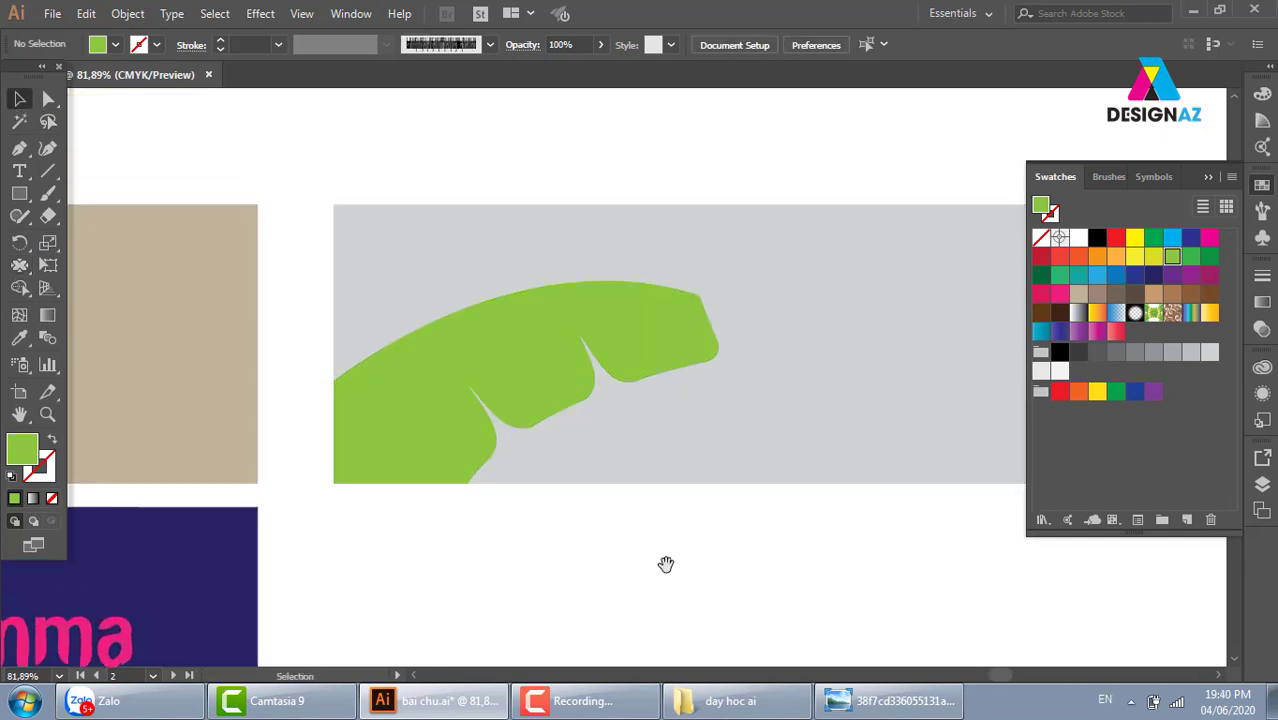
pyautogui.moveTo(666, 564); pyautogui.dragTo(658, 555)
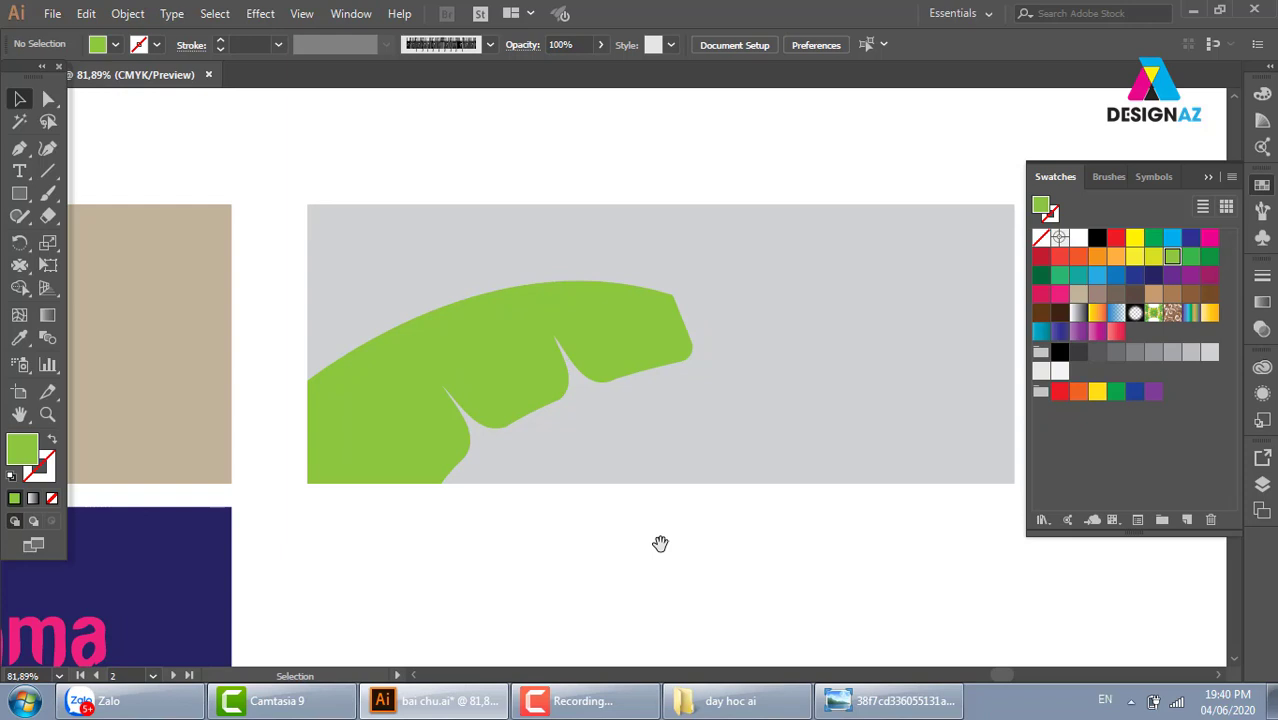
# Browse to E: > thuvienanh > banh trung thu and open banner-trung-thu-2017-005 (1) in Photo Viewer
pyautogui.press('super+e')
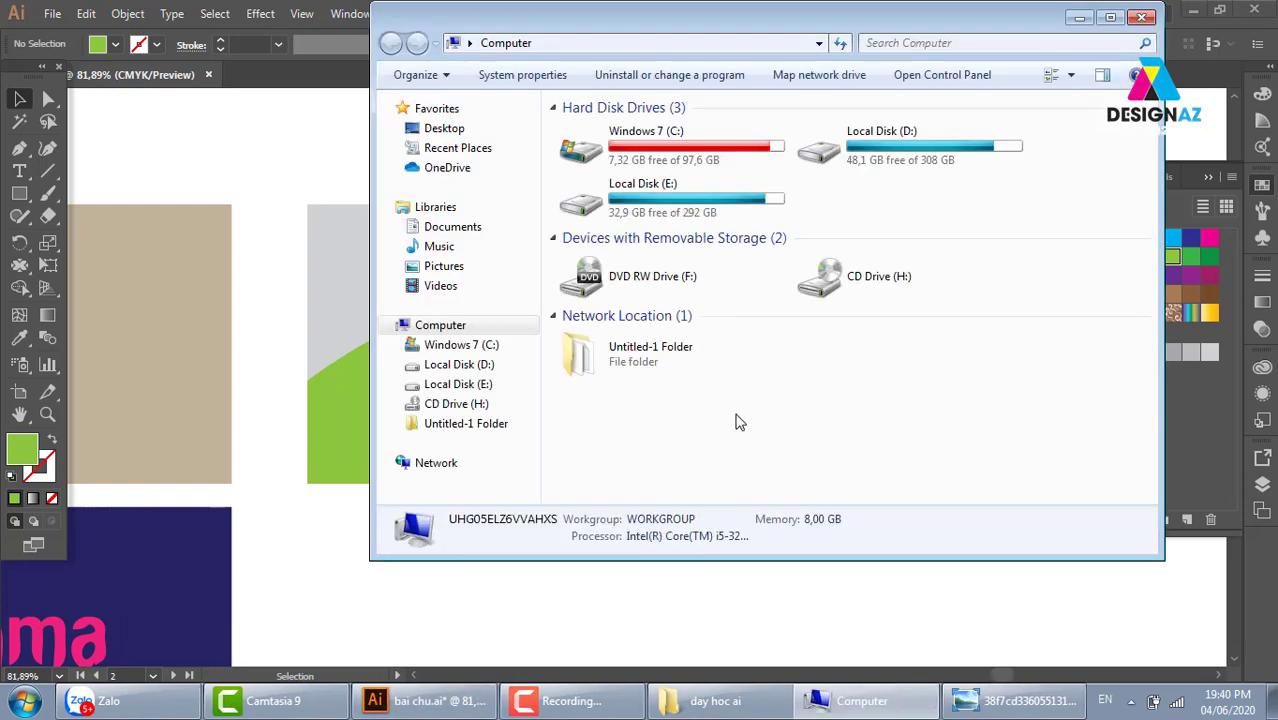
pyautogui.doubleClick(758, 198)
pyautogui.click(752, 283)
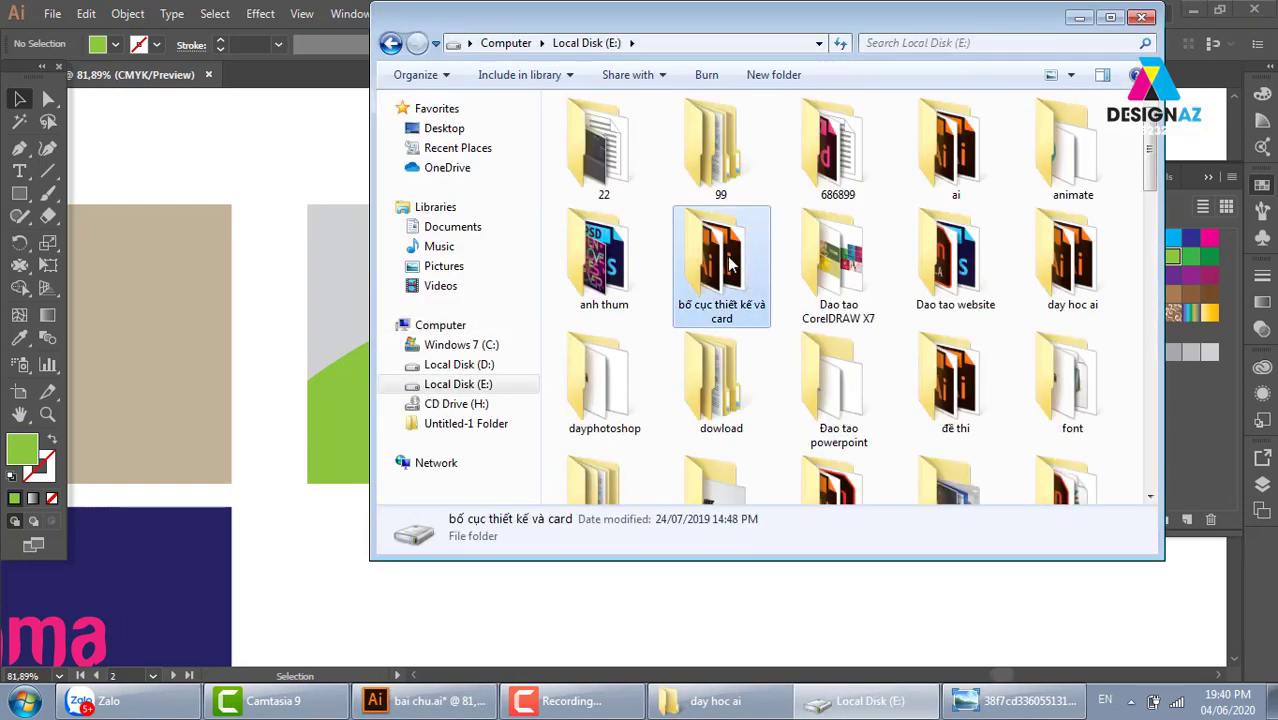
pyautogui.write('b2')
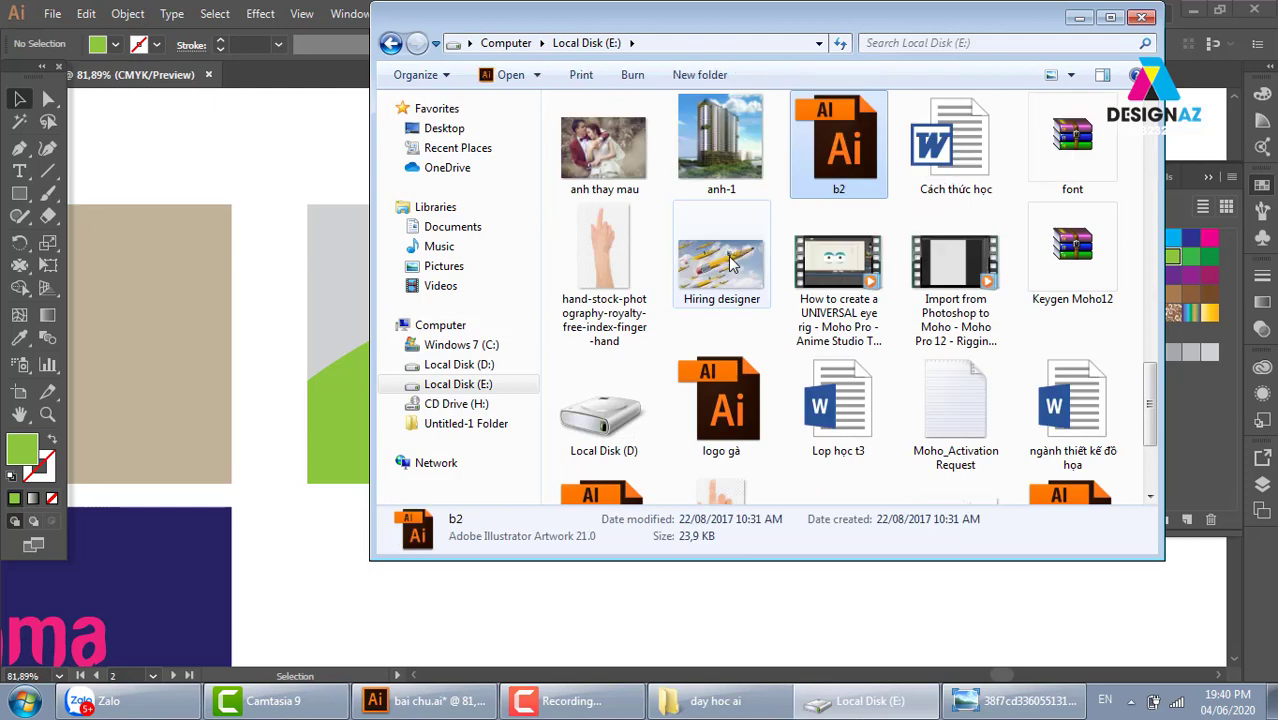
pyautogui.write('ttt')
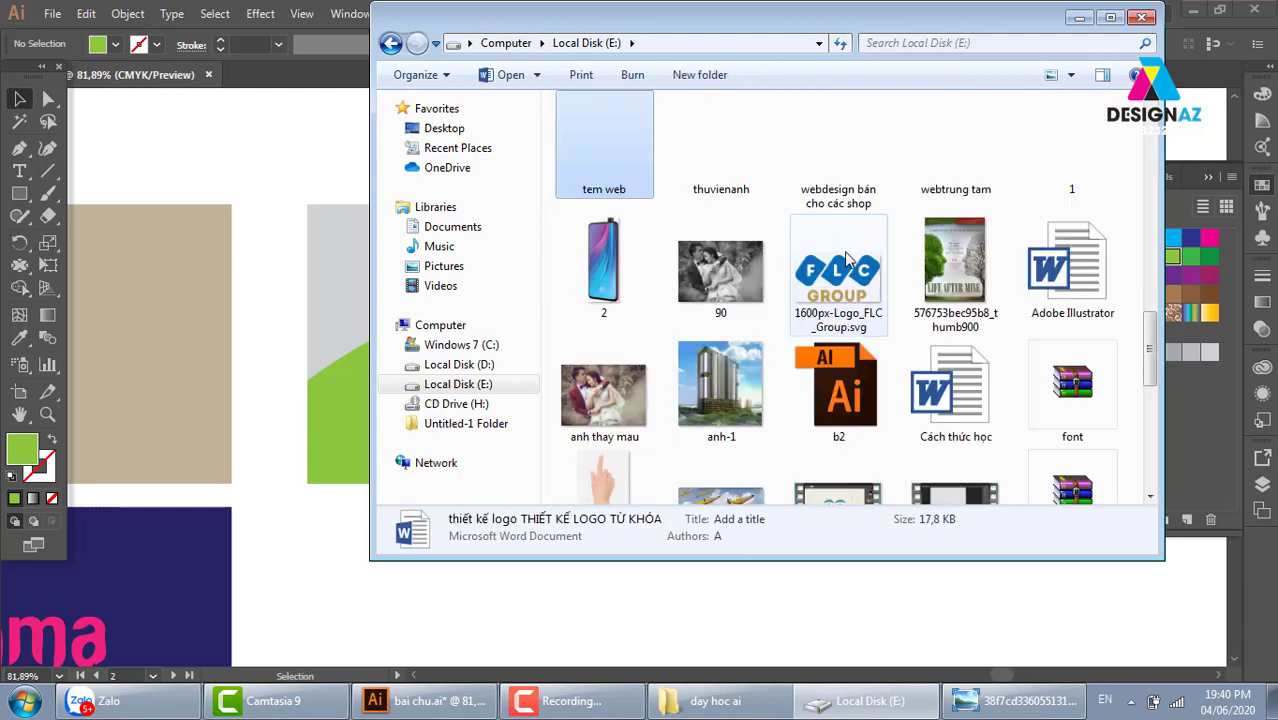
pyautogui.doubleClick(721, 150)
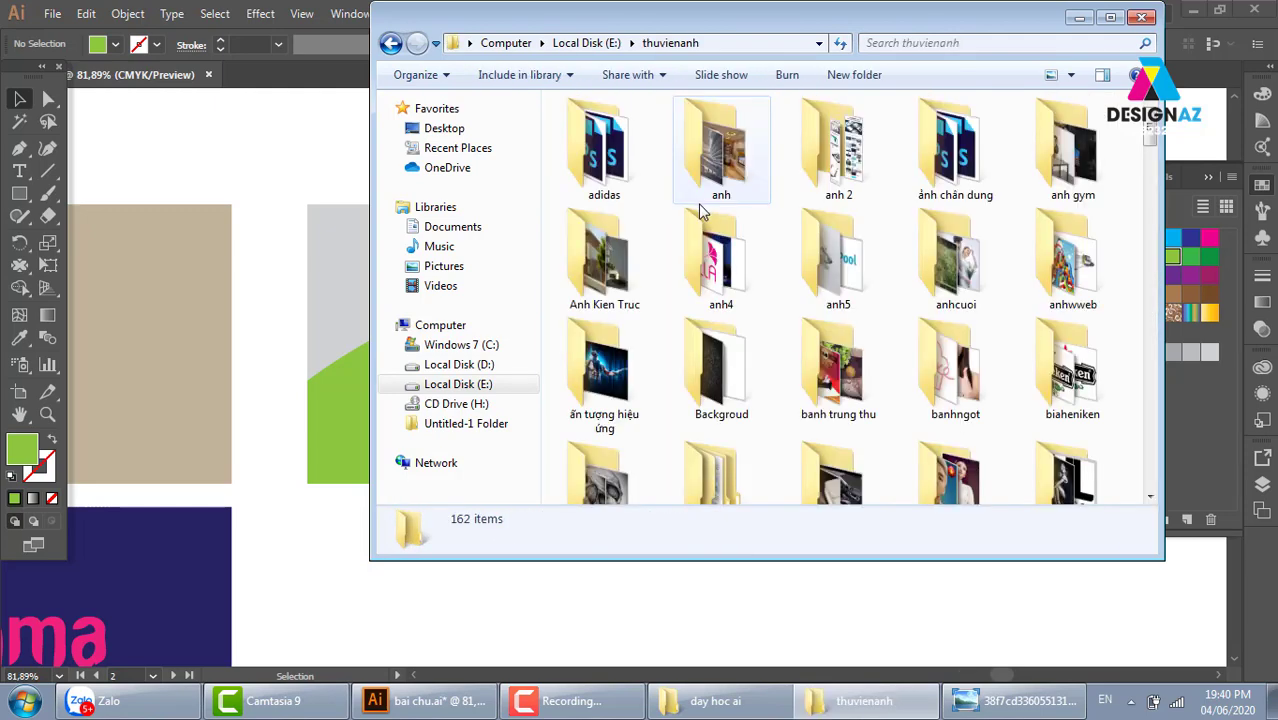
pyautogui.press('b')
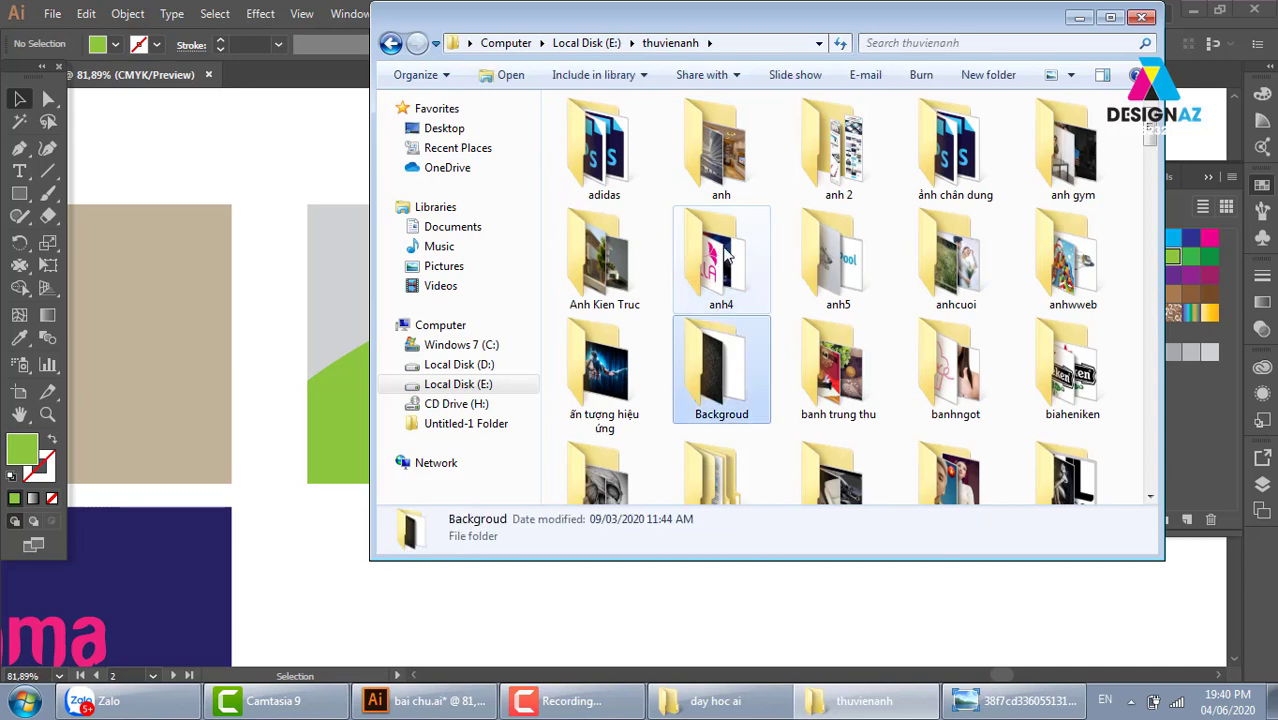
pyautogui.doubleClick(838, 370)
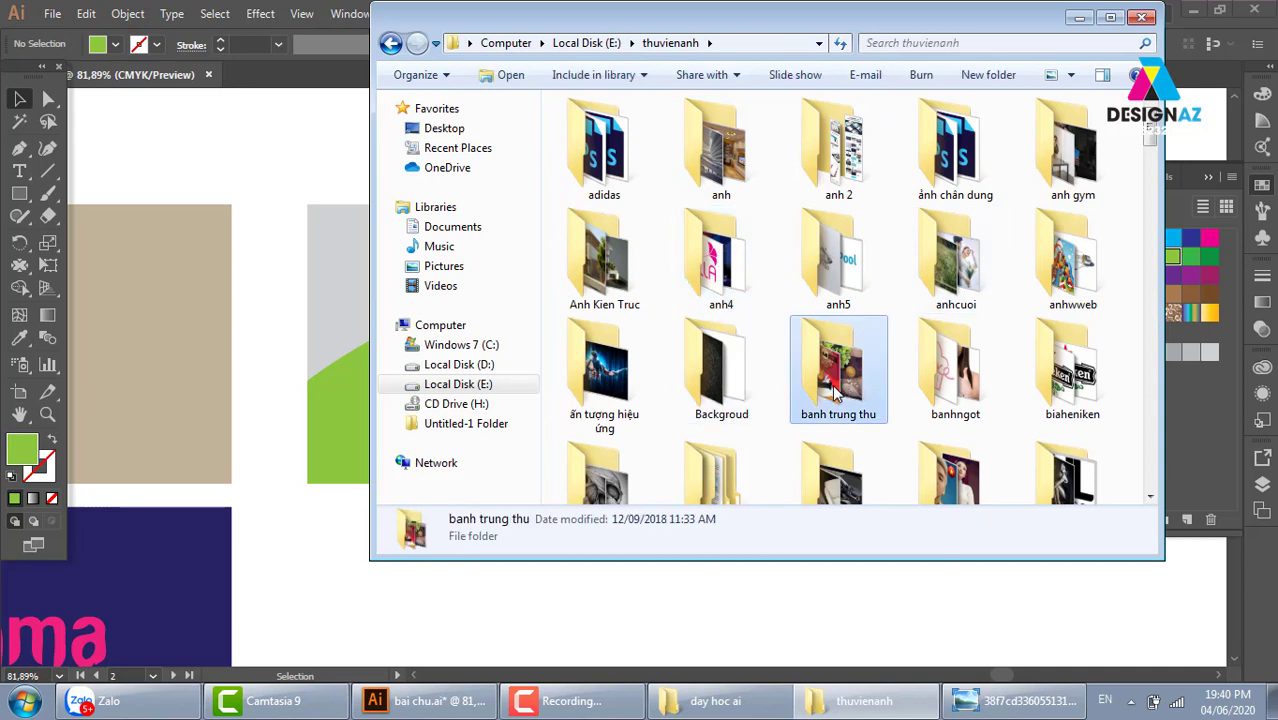
pyautogui.click(1112, 18)
pyautogui.click(1200, 164)
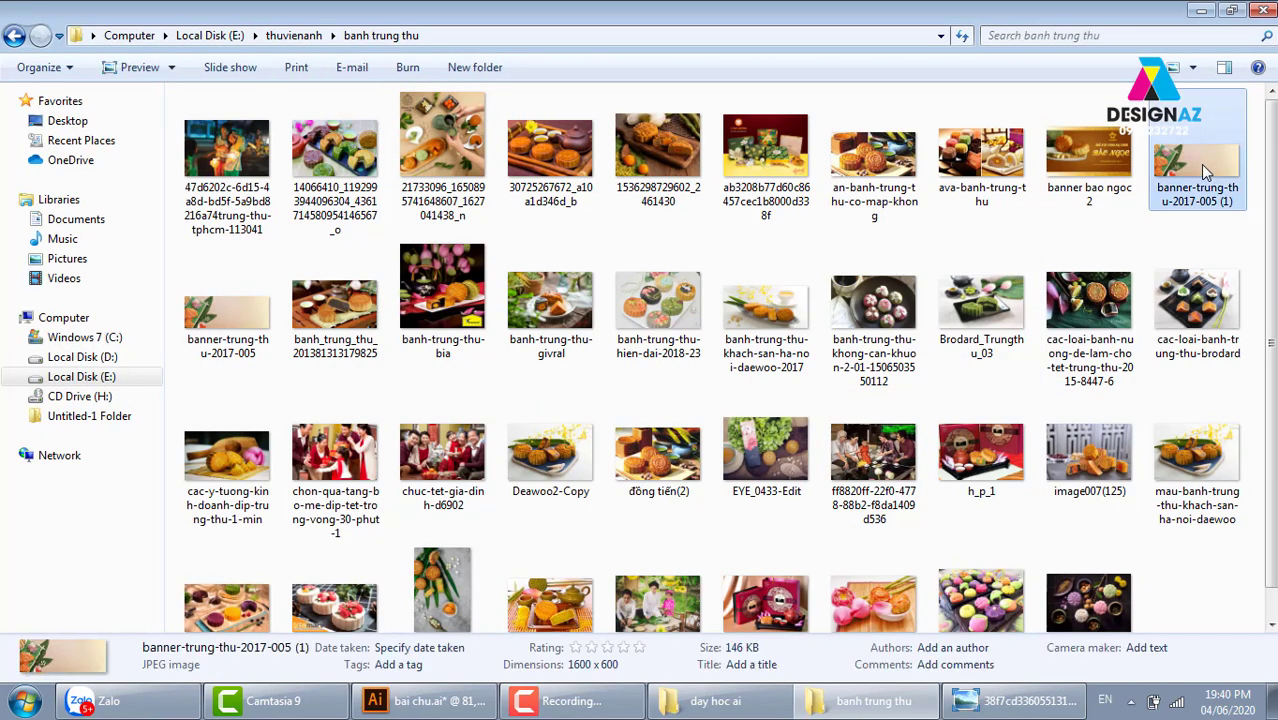
pyautogui.doubleClick(1205, 172)
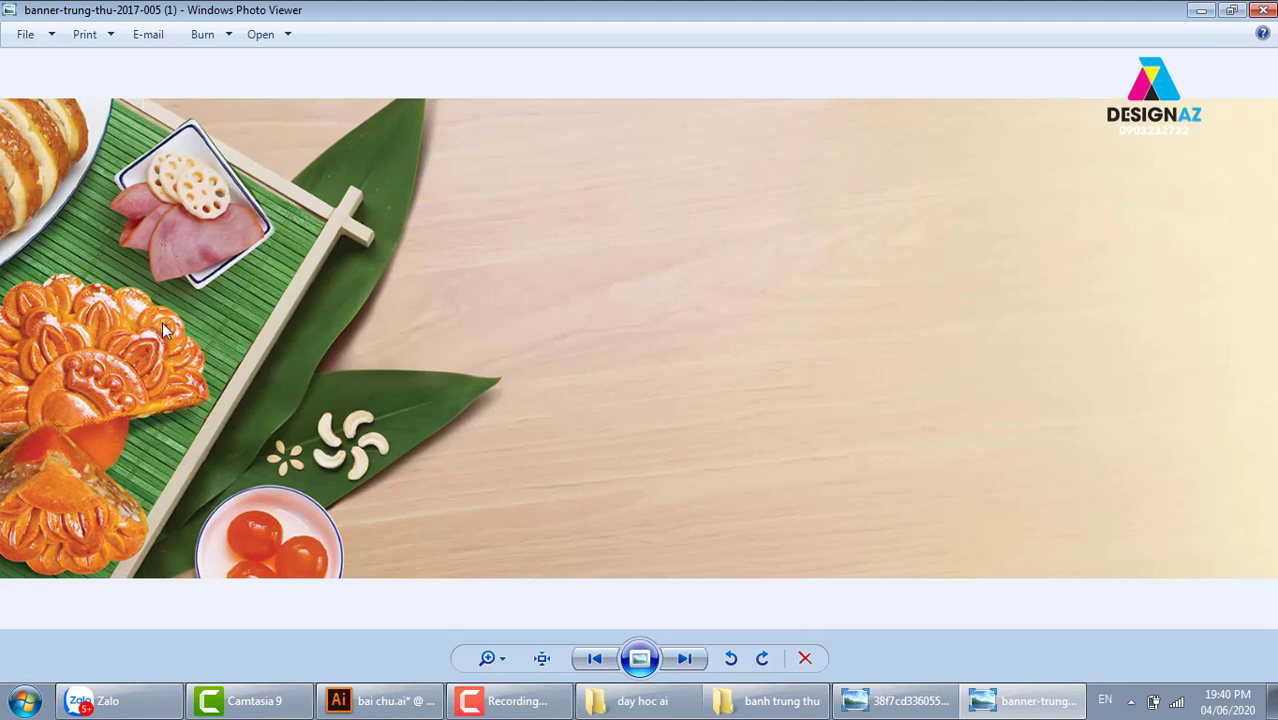
# Change the banana leaf's fill to dark green
pyautogui.click(376, 700)
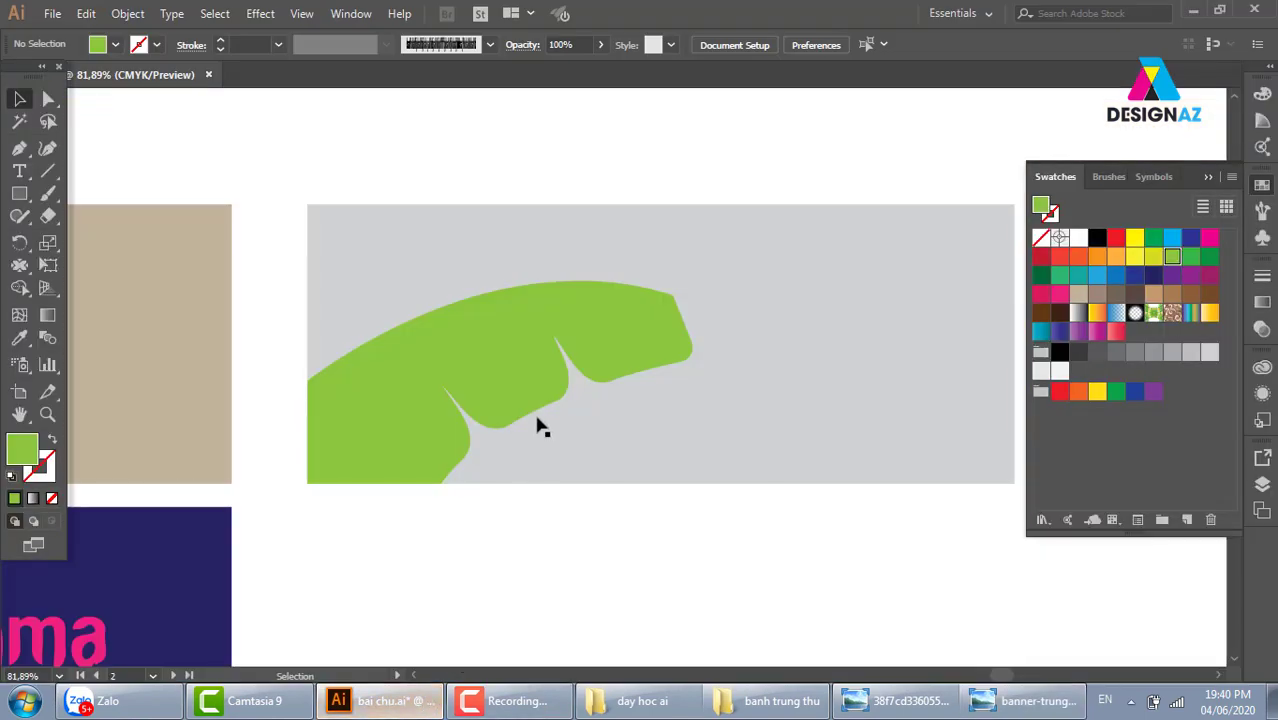
pyautogui.click(506, 376)
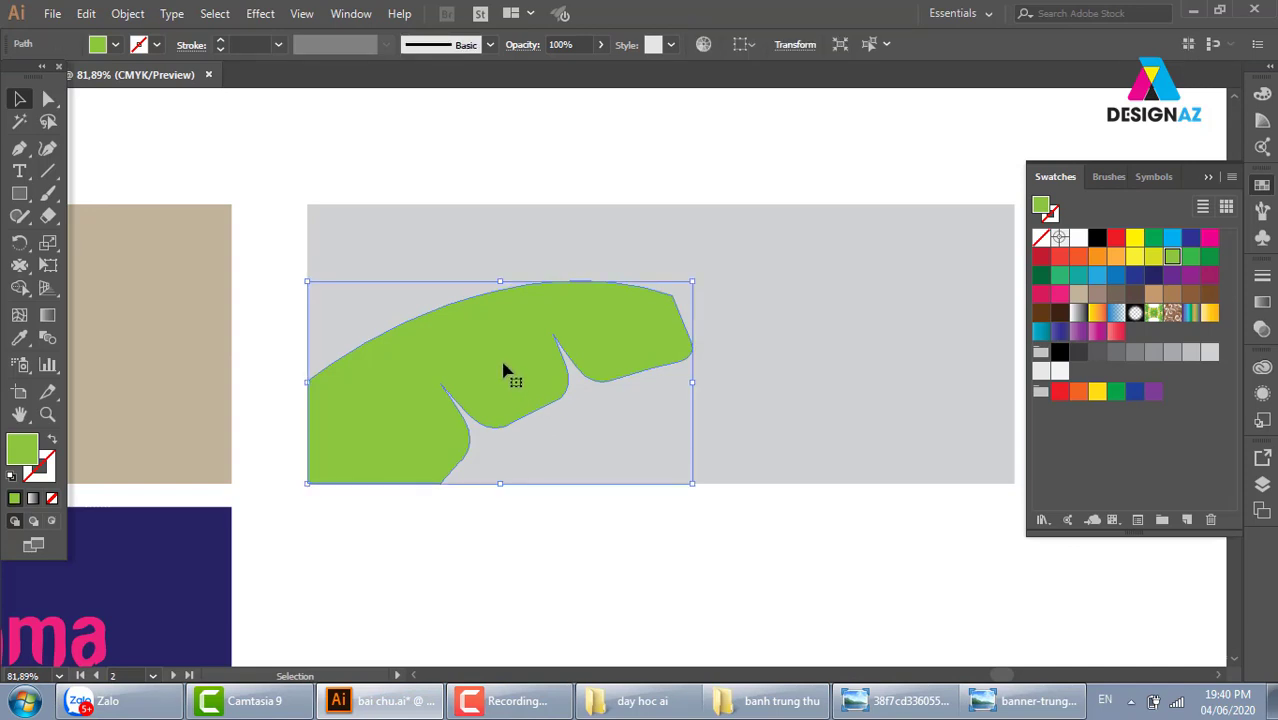
pyautogui.click(1044, 277)
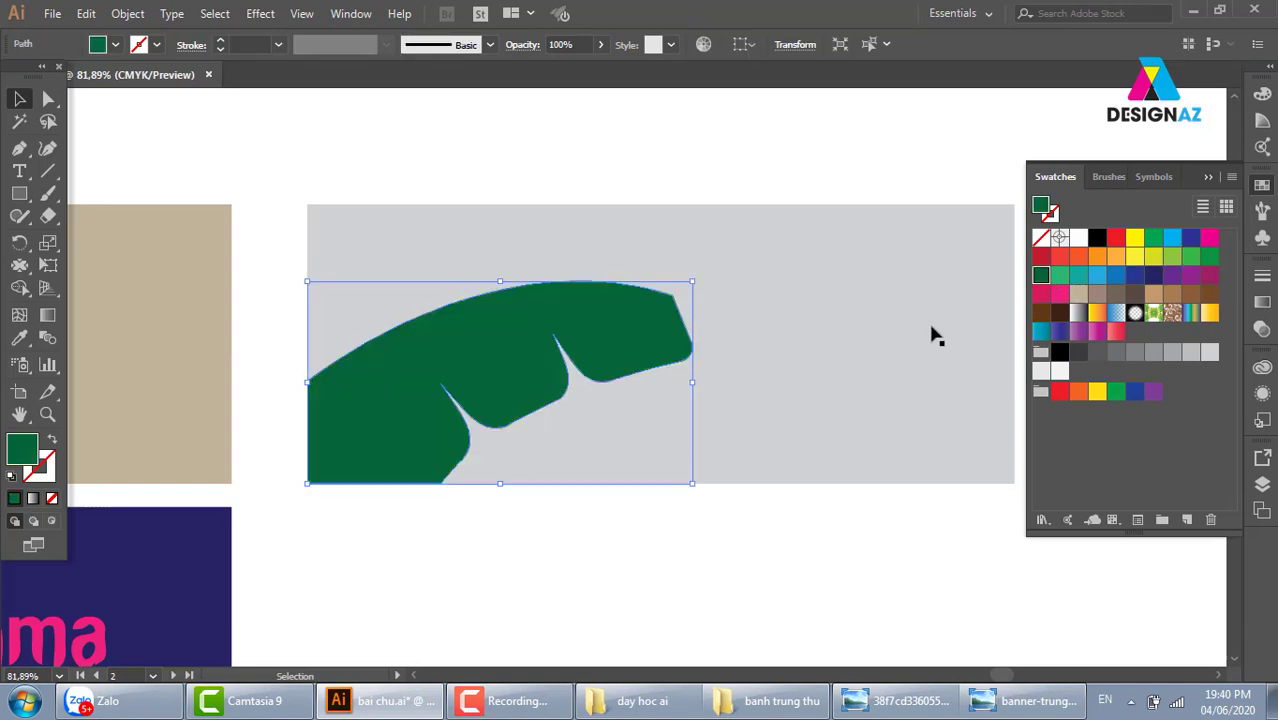
pyautogui.click(627, 174)
# Draw a second pointed leaf outline with the Pen tool over the grey panel's left side
pyautogui.press('p')
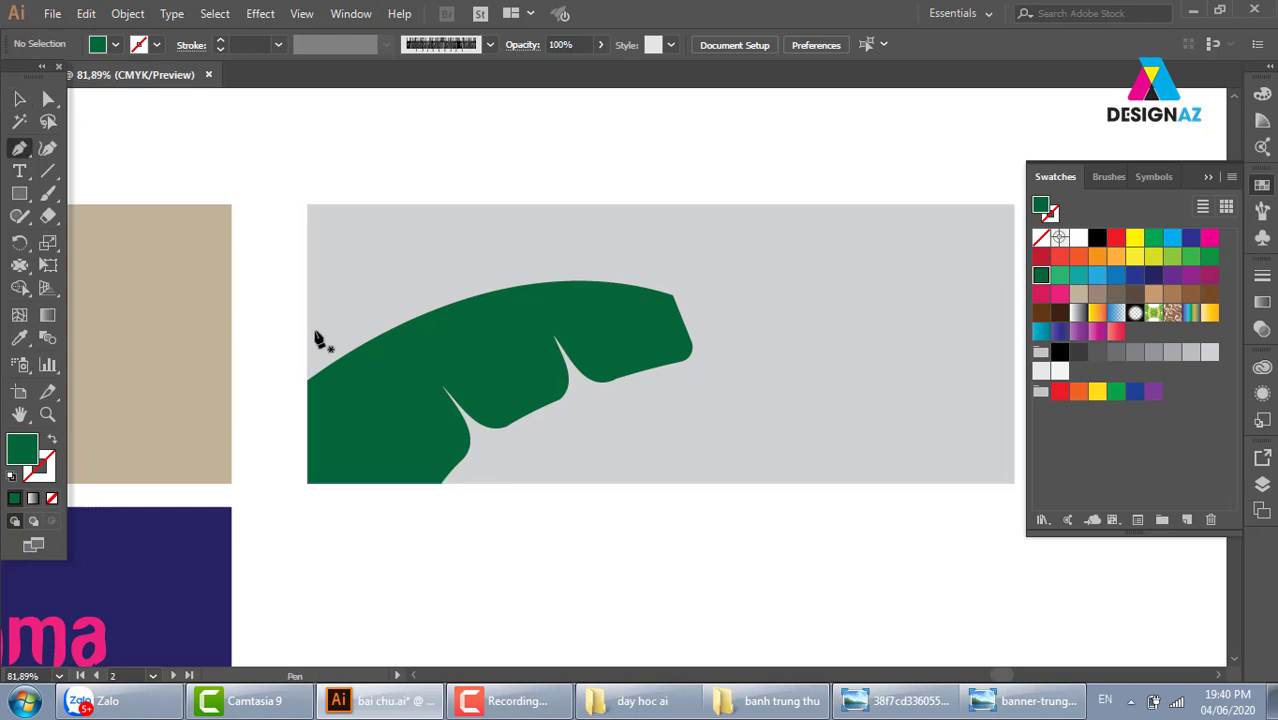
pyautogui.click(276, 381)
pyautogui.moveTo(460, 218); pyautogui.dragTo(568, 219)
pyautogui.click(460, 218)
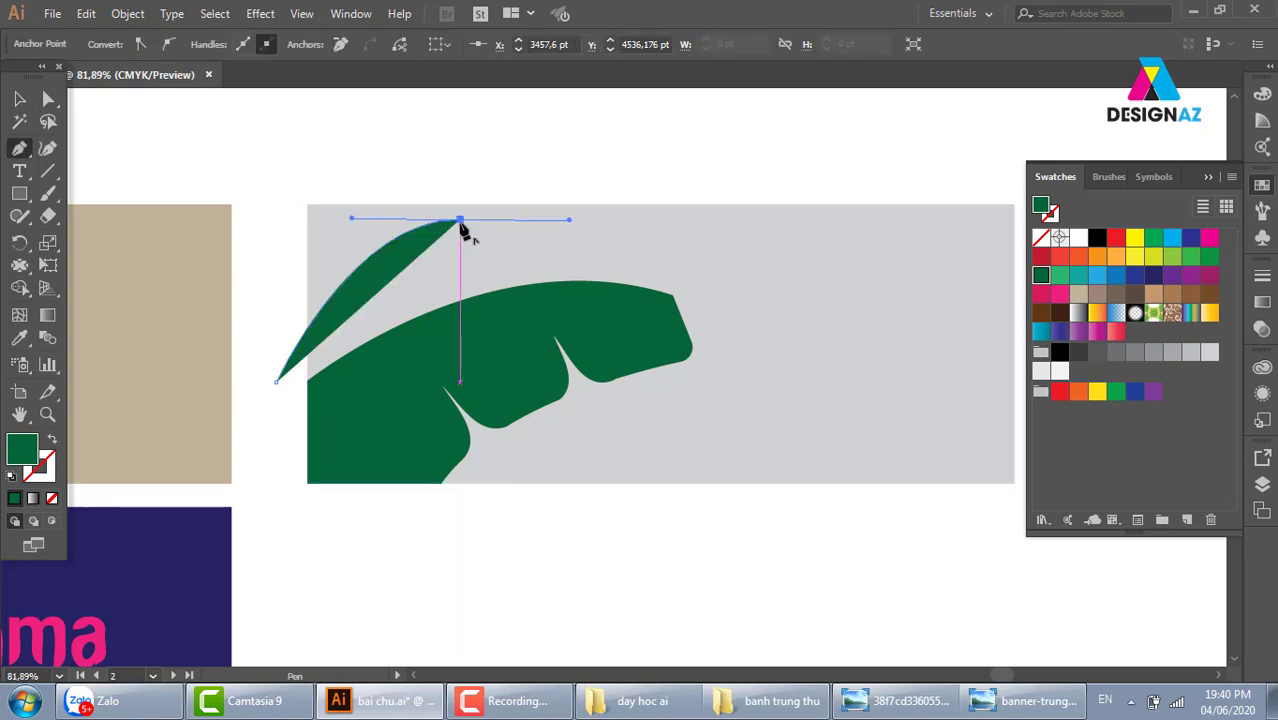
pyautogui.click(517, 245)
pyautogui.moveTo(316, 530); pyautogui.dragTo(296, 658)
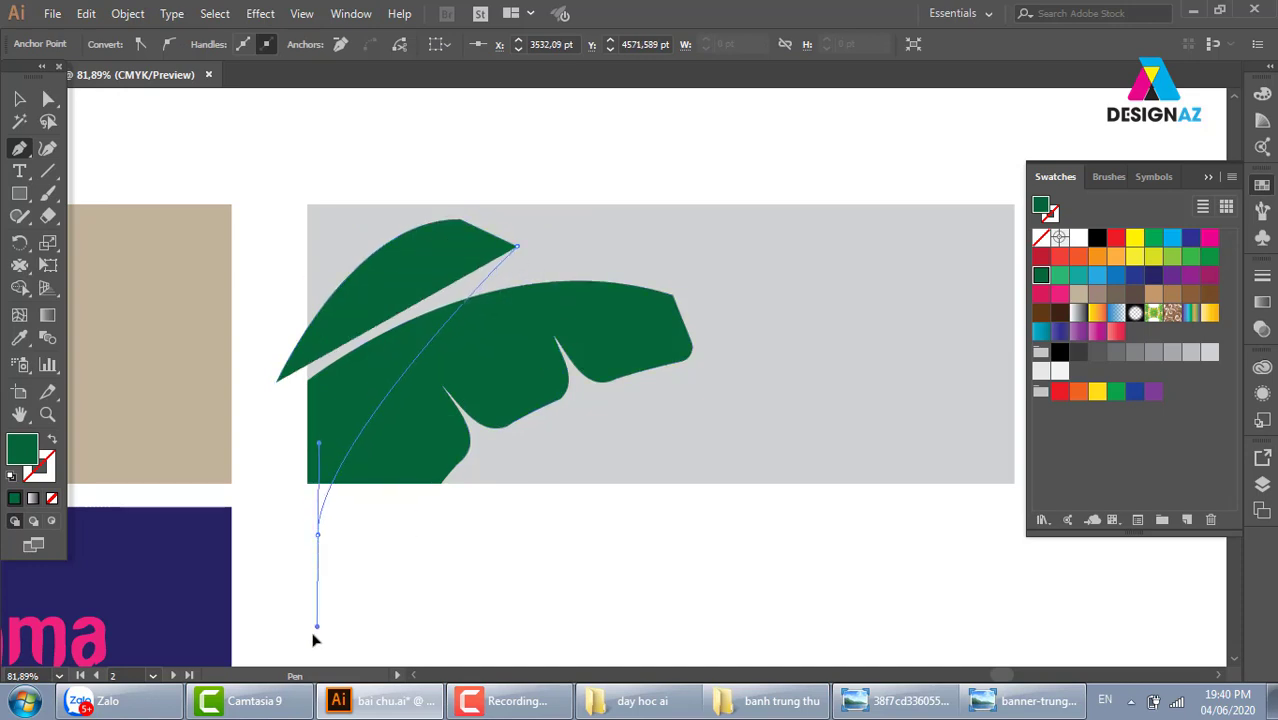
pyautogui.click(278, 382)
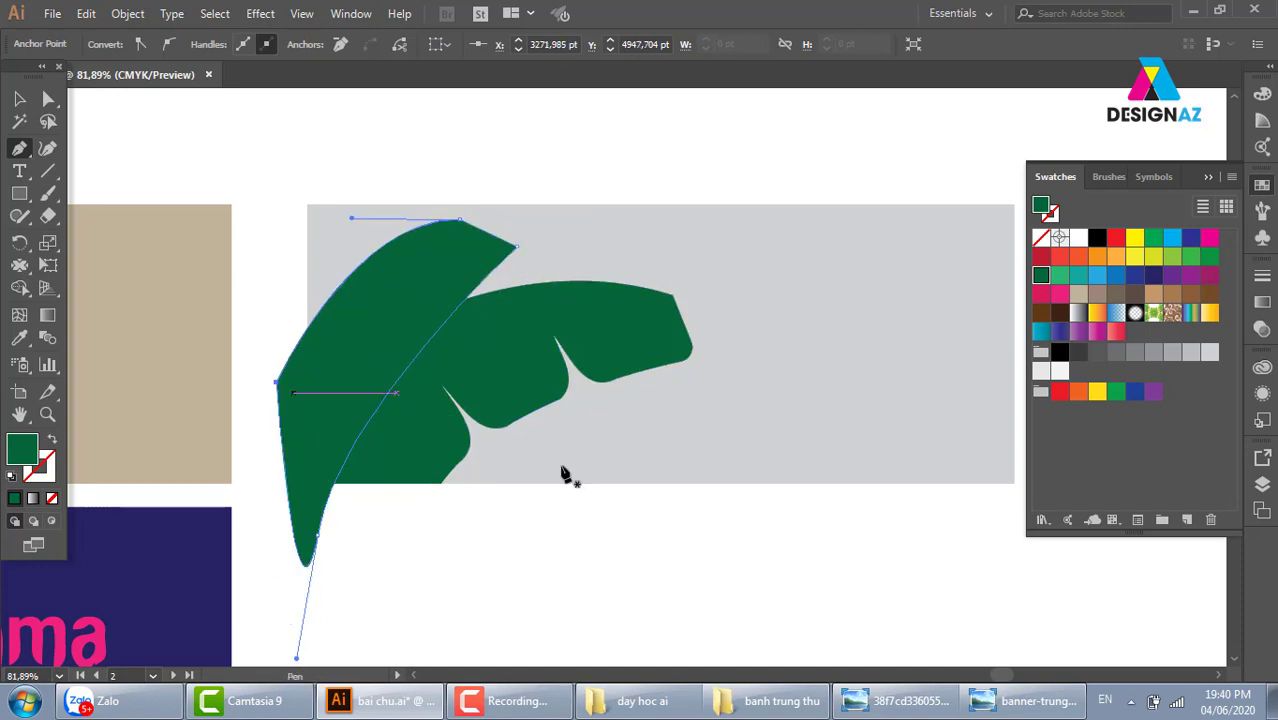
# Trim the new leaf to the grey panel with Shape Builder and fill it lighter green
pyautogui.click(19, 98)
pyautogui.keyDown('shift'); pyautogui.click(816, 254); pyautogui.keyUp('shift')
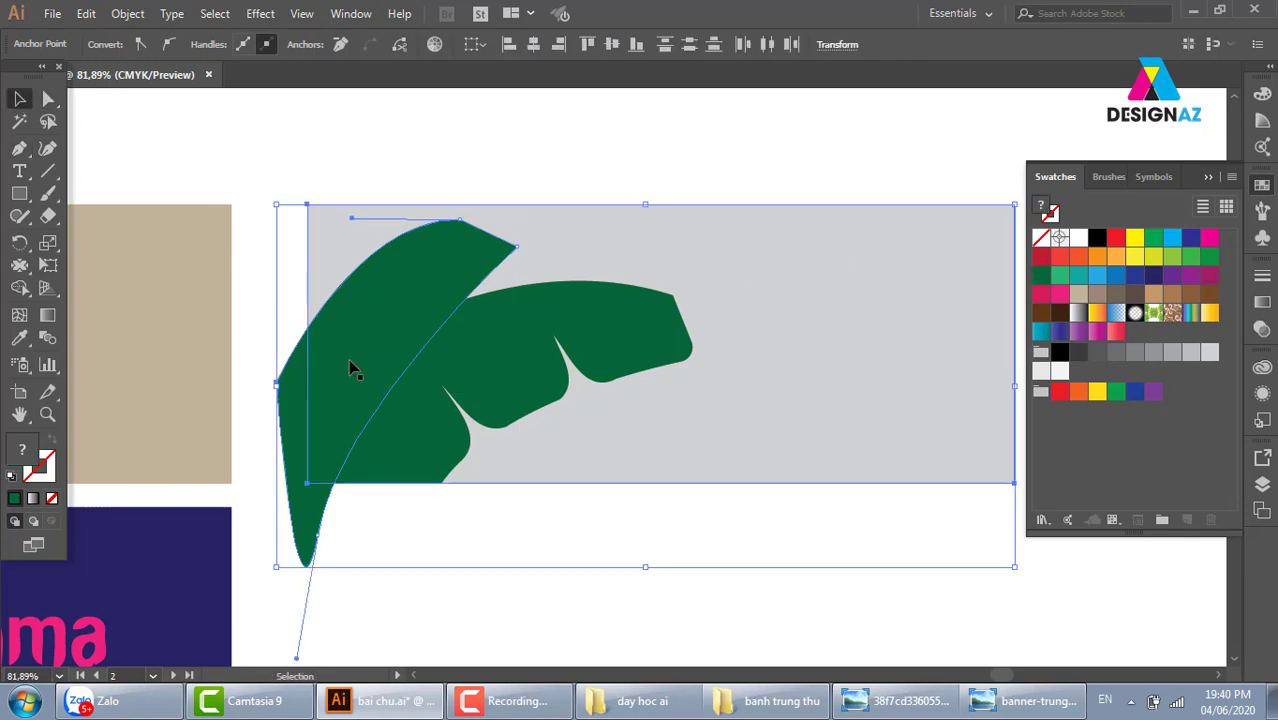
pyautogui.click(22, 290)
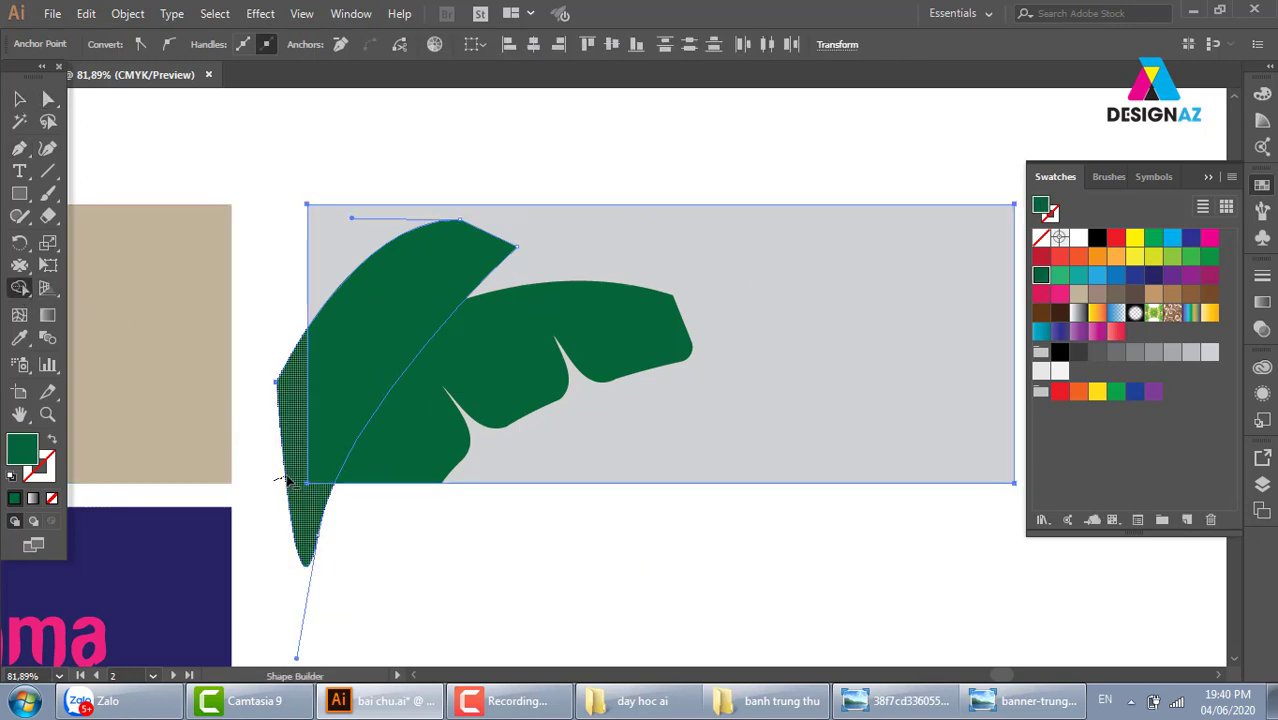
pyautogui.keyDown('alt'); pyautogui.click(288, 390); pyautogui.keyUp('alt')
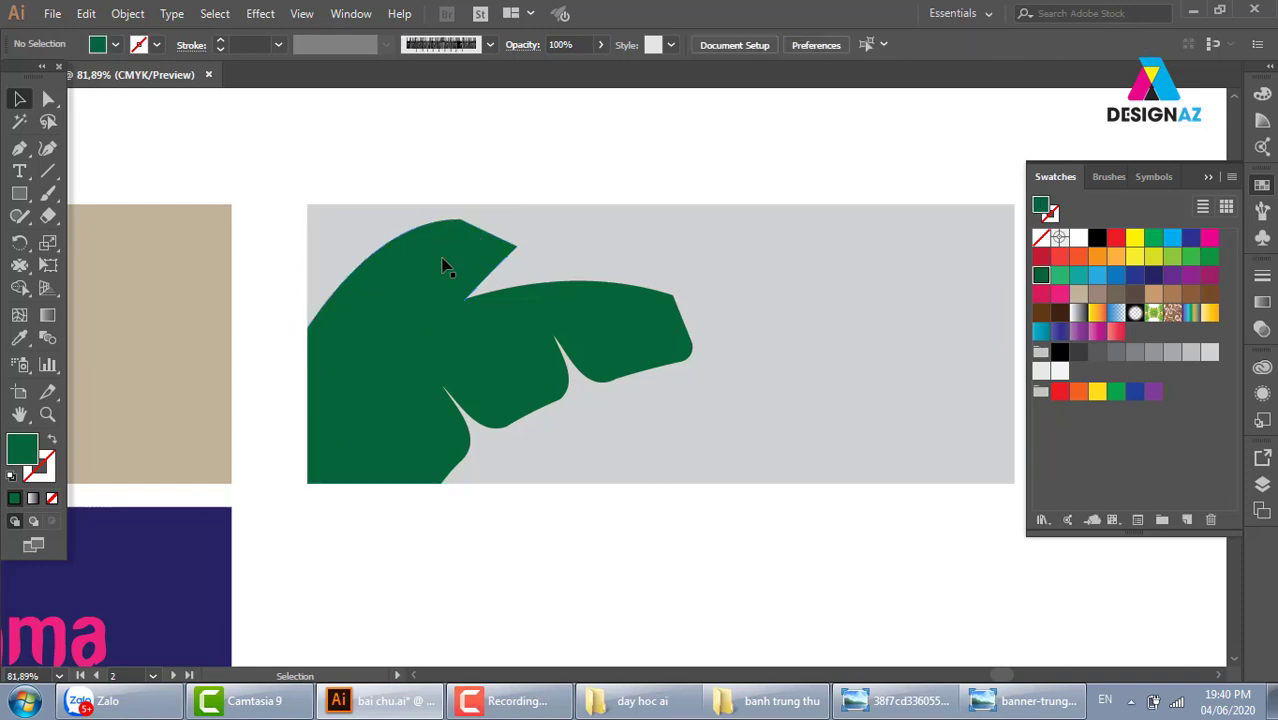
pyautogui.click(442, 262)
pyautogui.click(1210, 259)
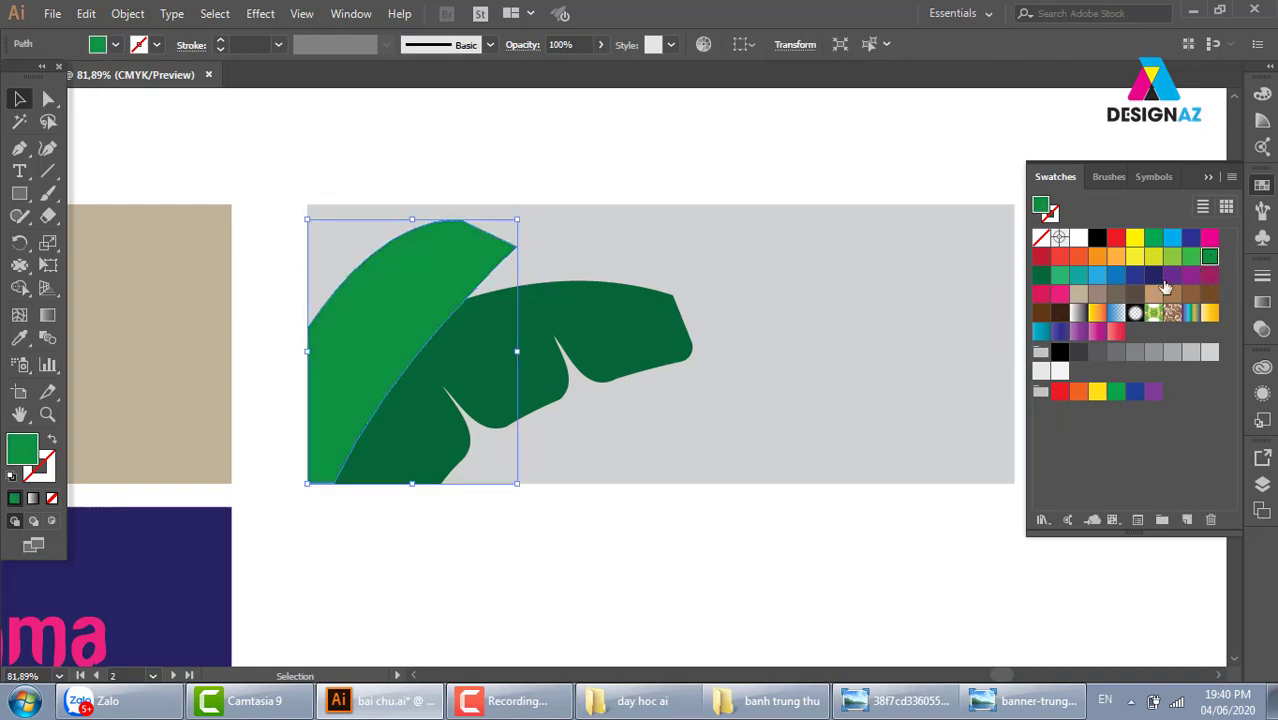
# Round off the light green leaf's pointed tip
pyautogui.press('a')
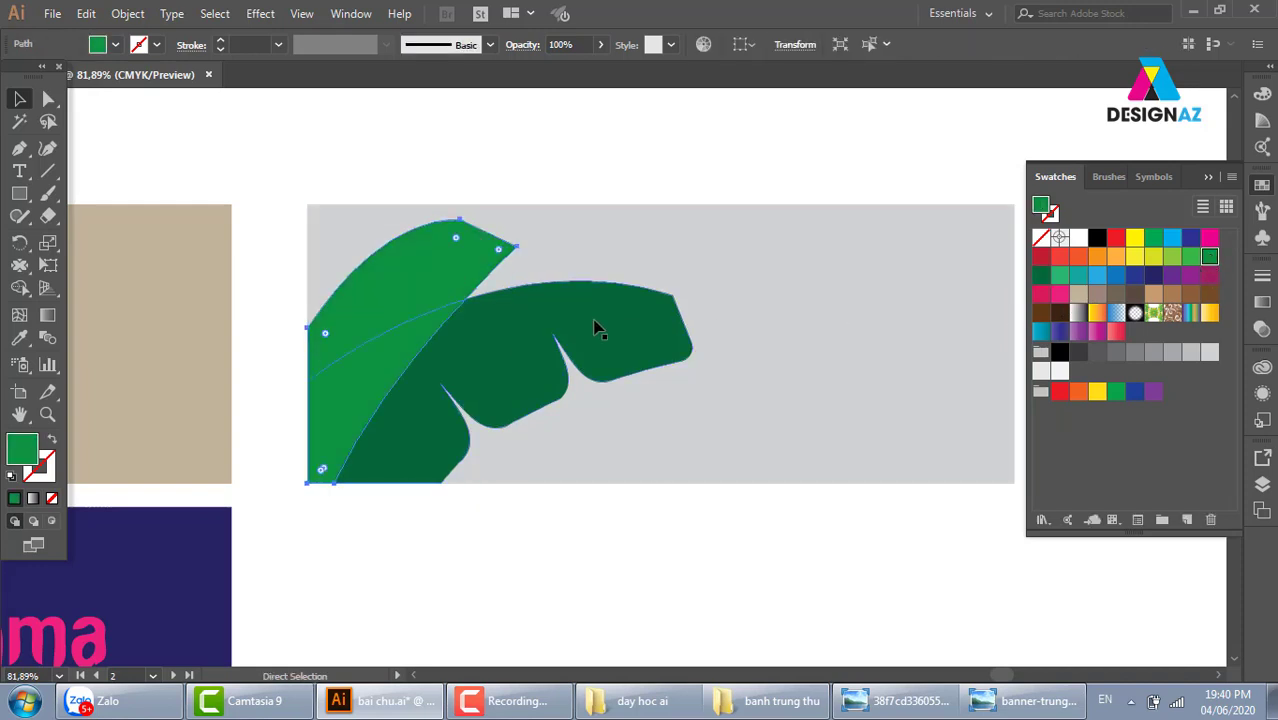
pyautogui.press('v')
pyautogui.click(48, 98)
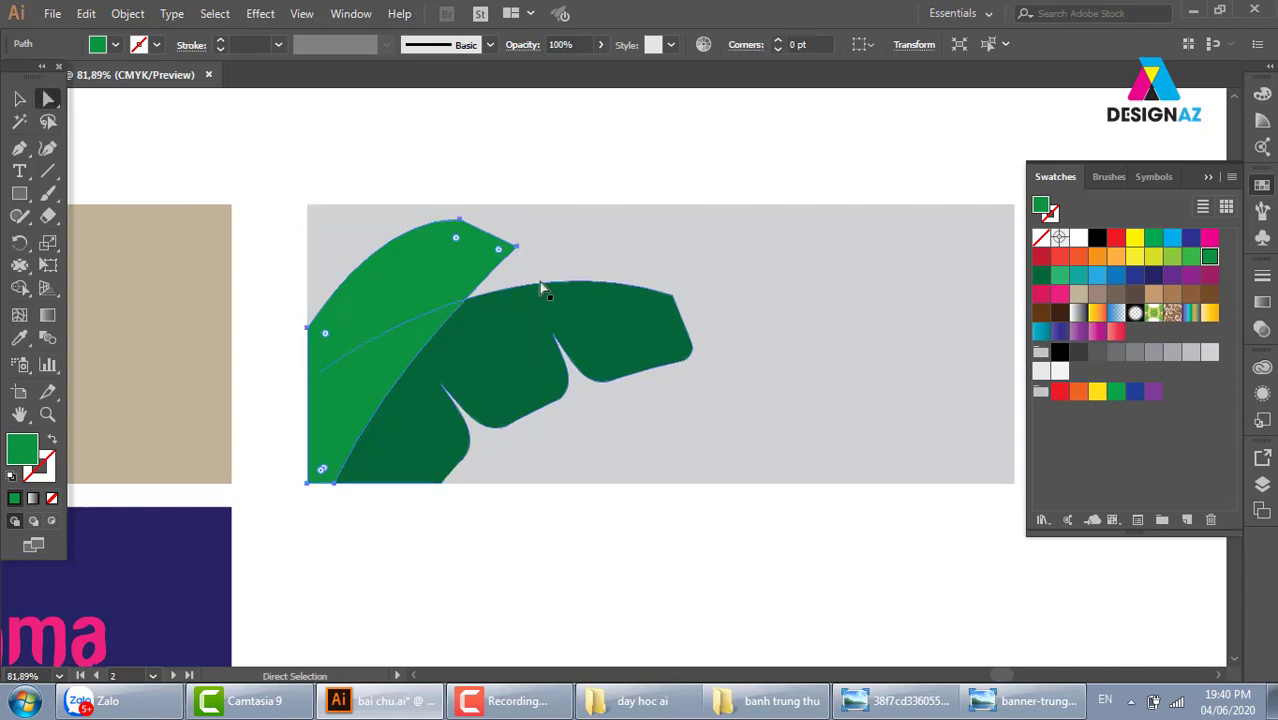
pyautogui.click(500, 250)
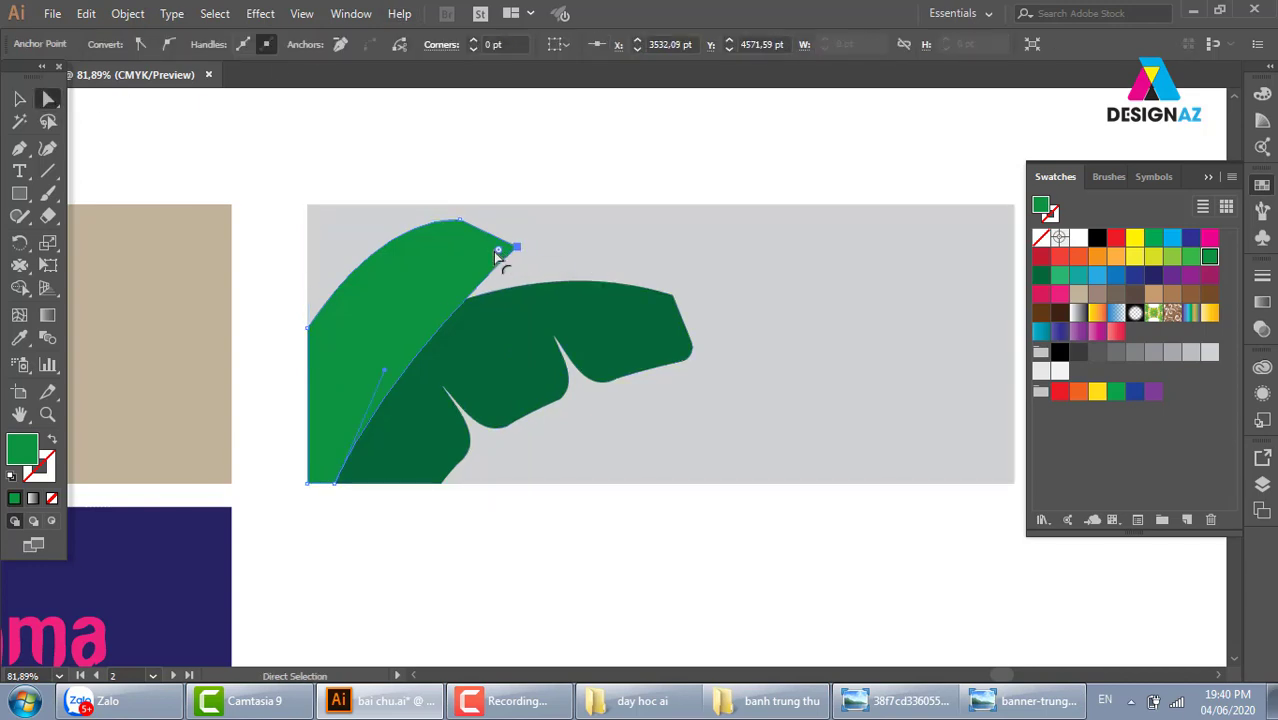
pyautogui.moveTo(490, 255); pyautogui.dragTo(492, 257)
pyautogui.click(608, 195)
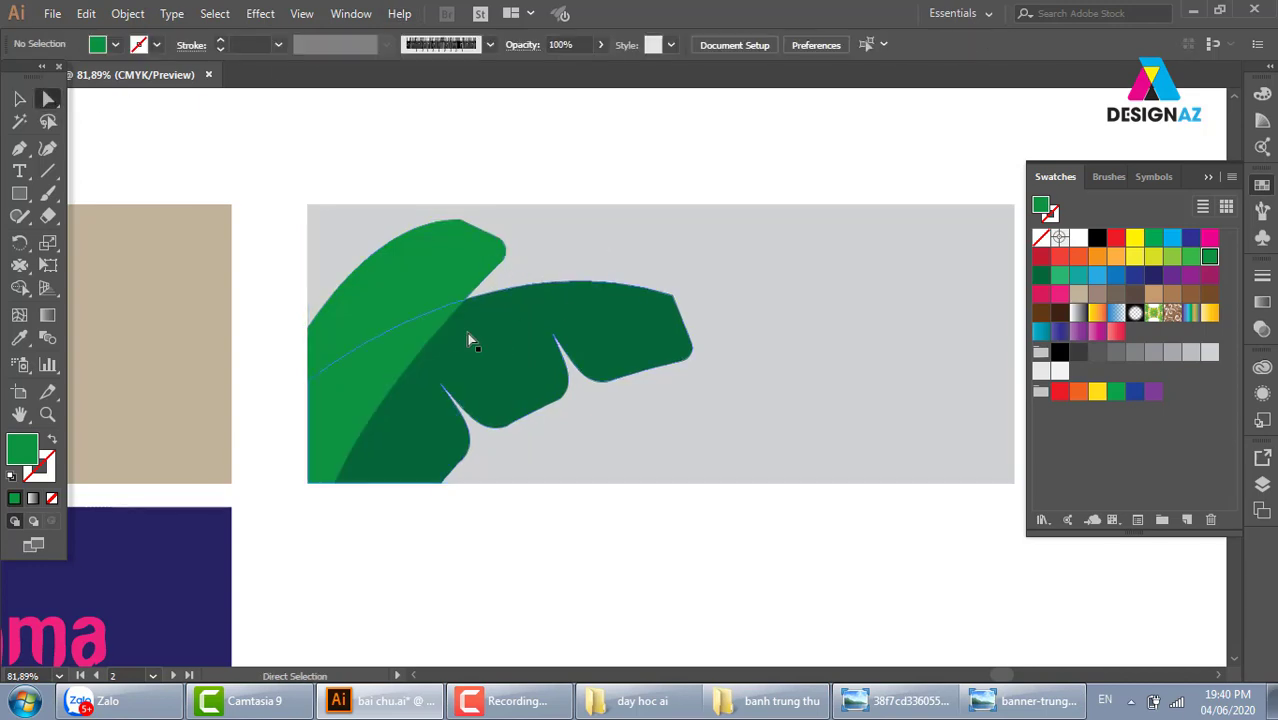
# Pucker a deep notch into the light green leaf's edge
pyautogui.click(428, 288)
pyautogui.click(20, 264)
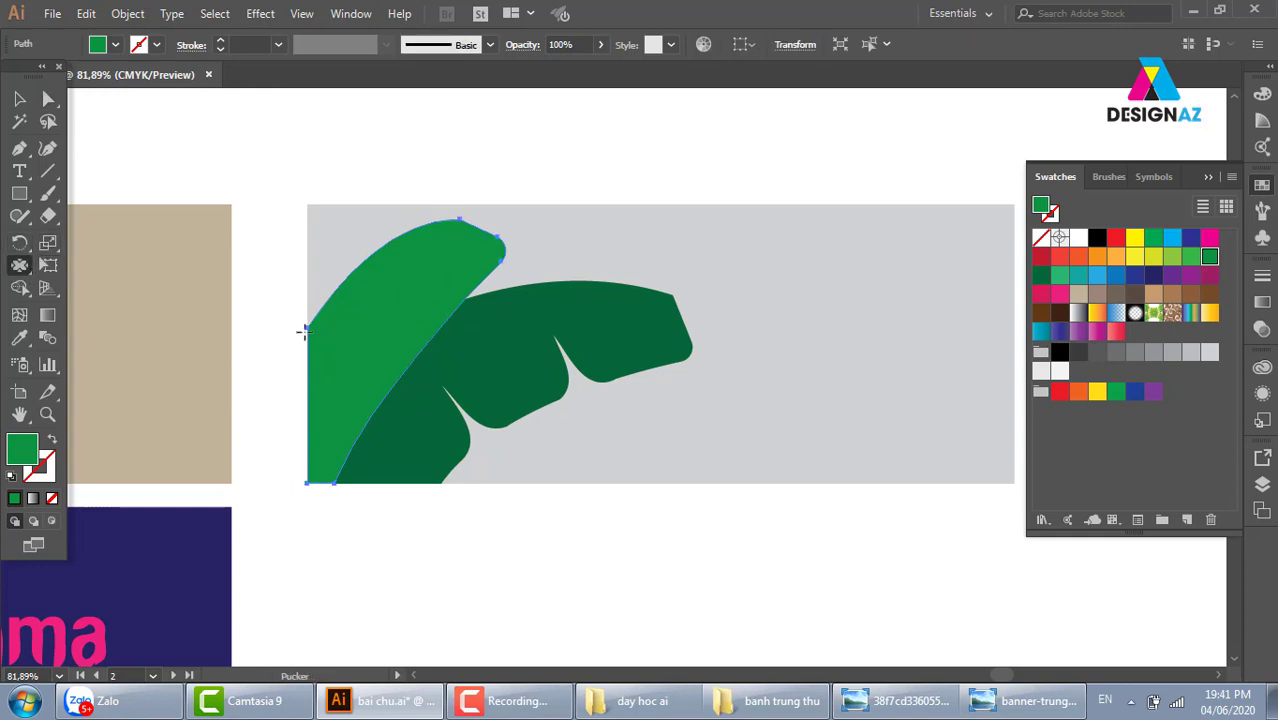
pyautogui.moveTo(411, 294); pyautogui.dragTo(466, 315)
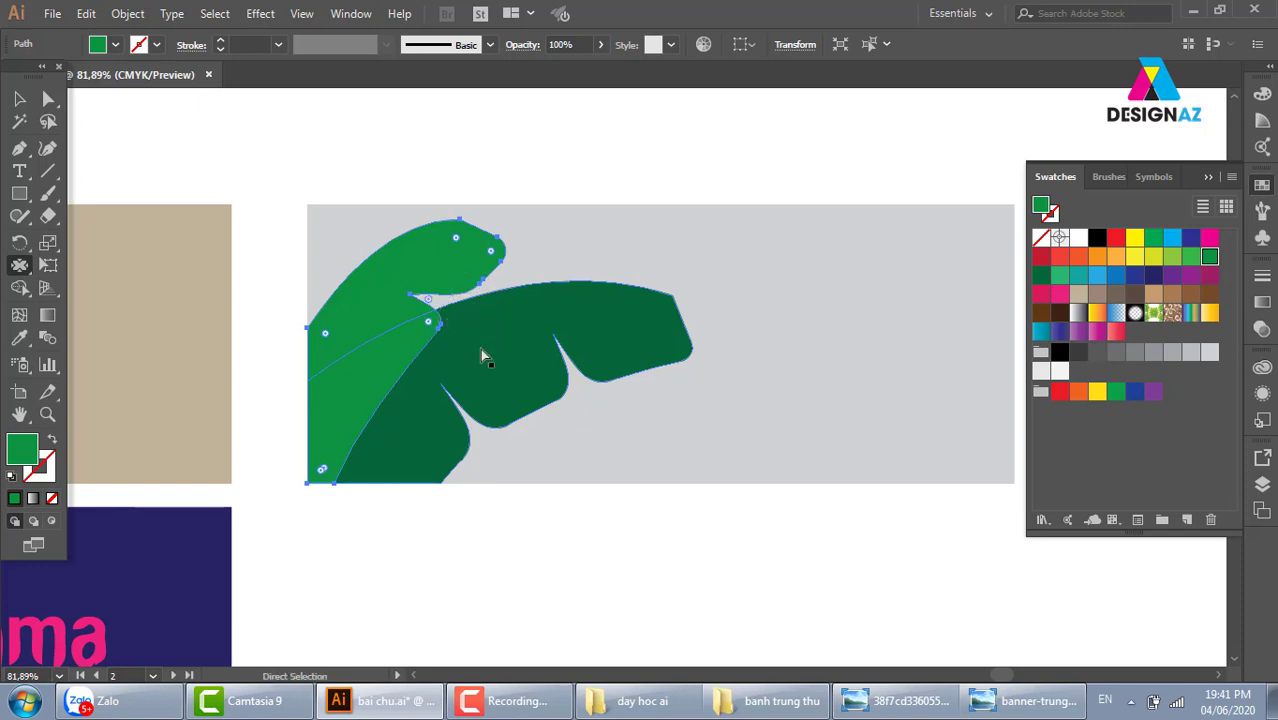
pyautogui.moveTo(464, 345); pyautogui.dragTo(420, 330)
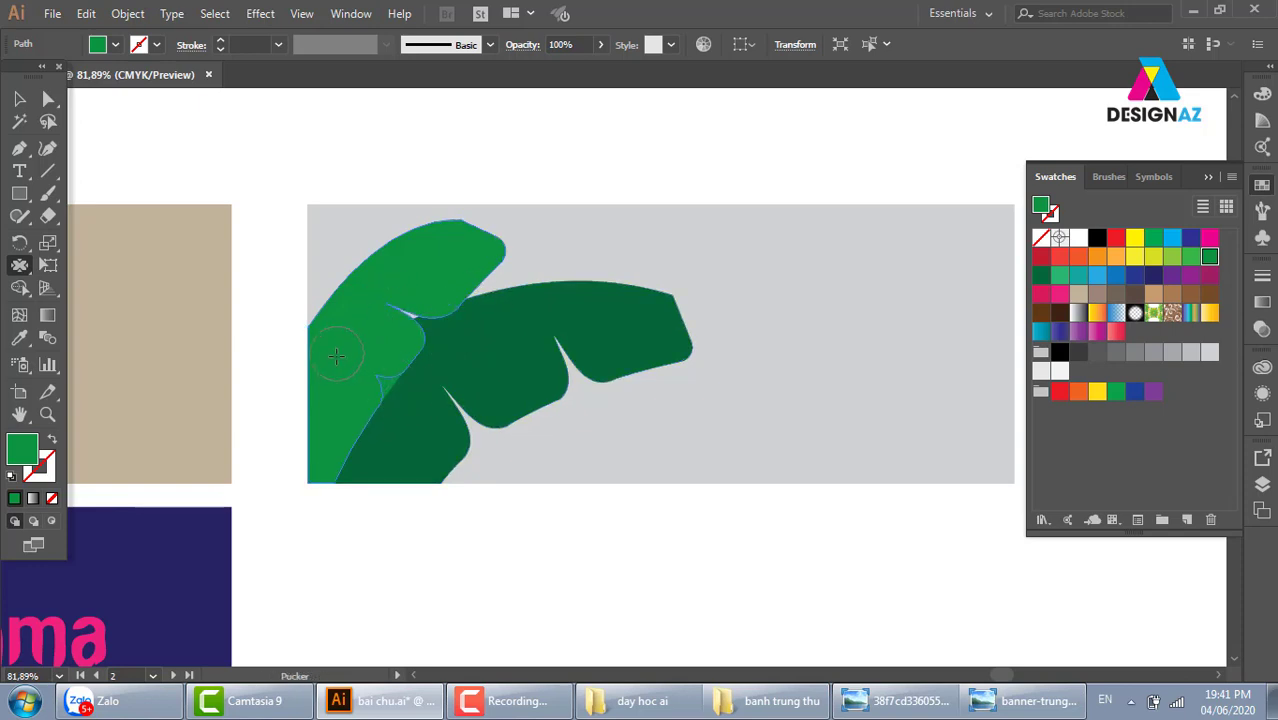
pyautogui.click(19, 98)
pyautogui.click(575, 177)
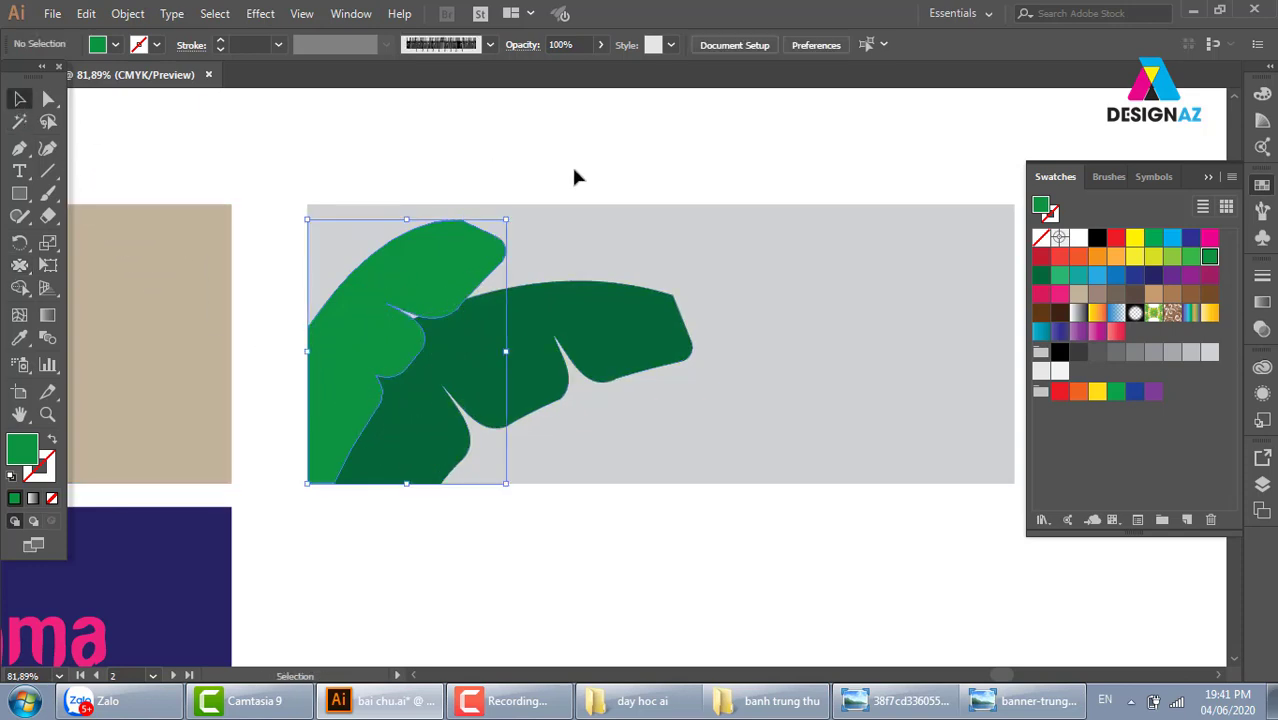
pyautogui.moveTo(775, 373); pyautogui.dragTo(712, 383)
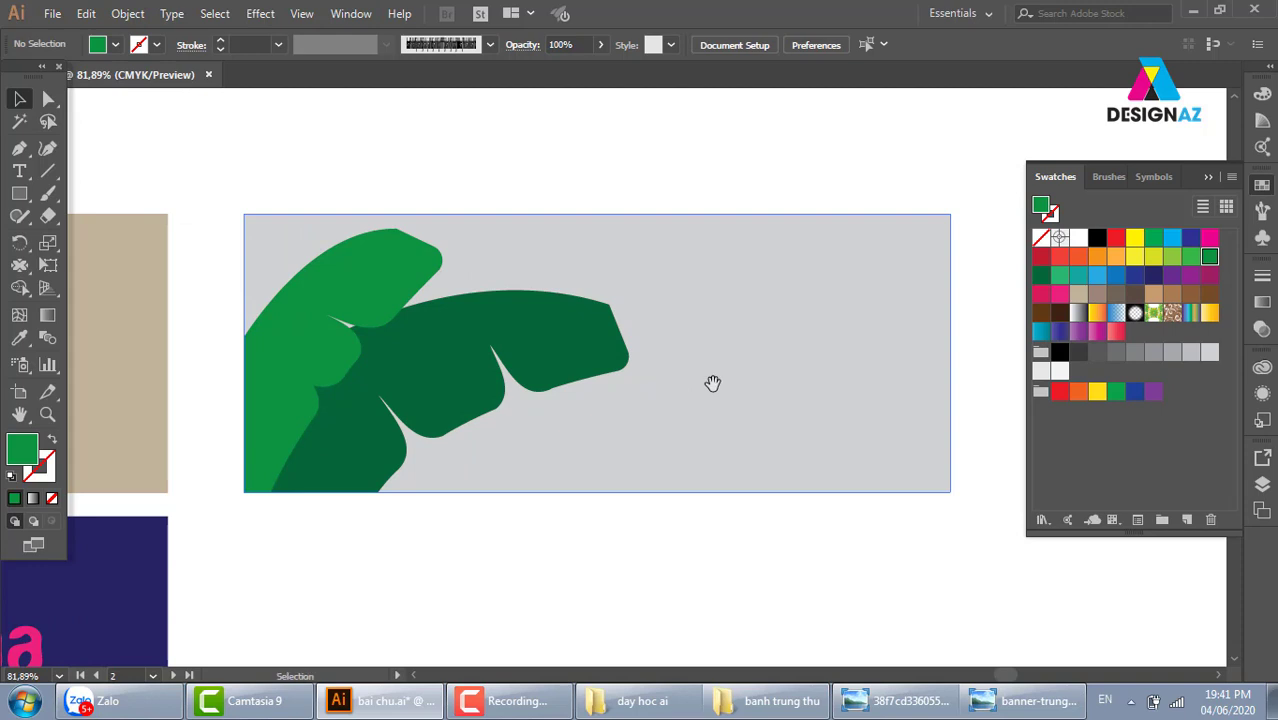
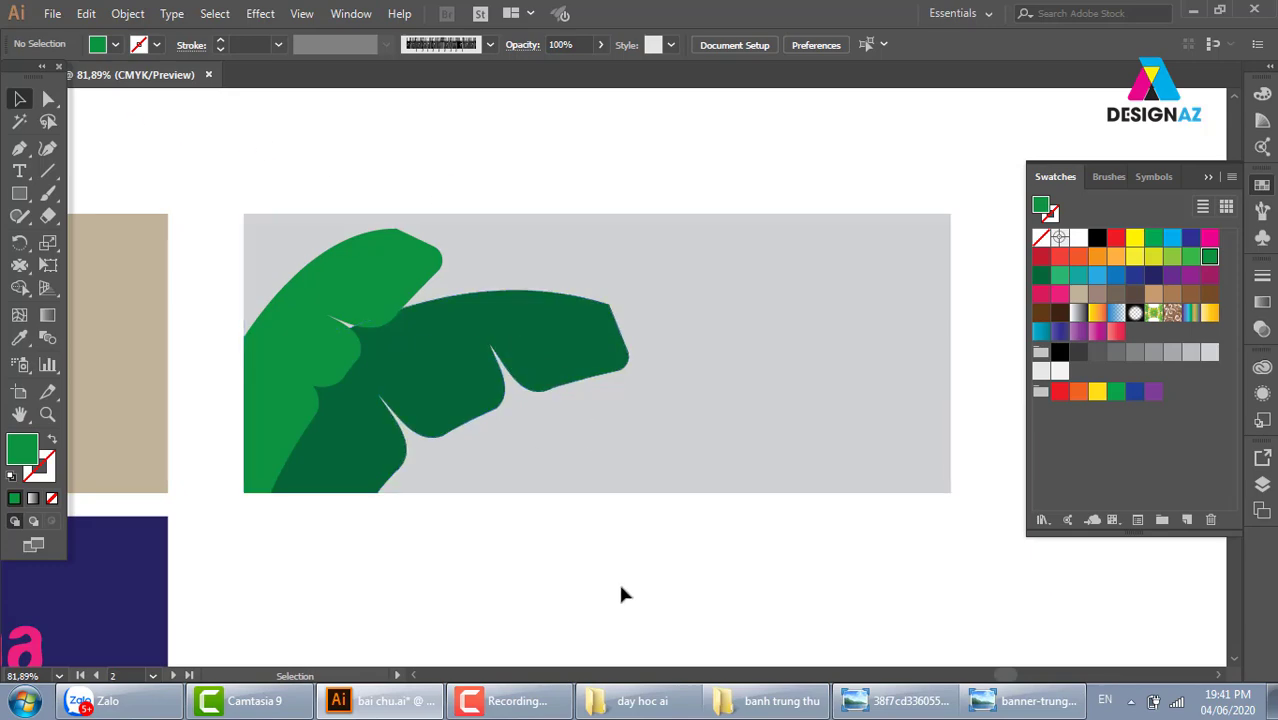
# Drag the banh-trung-thu-hien-dai-2018-23 photo from the banh trung thu folder into the Illustrator banner
pyautogui.click(775, 701)
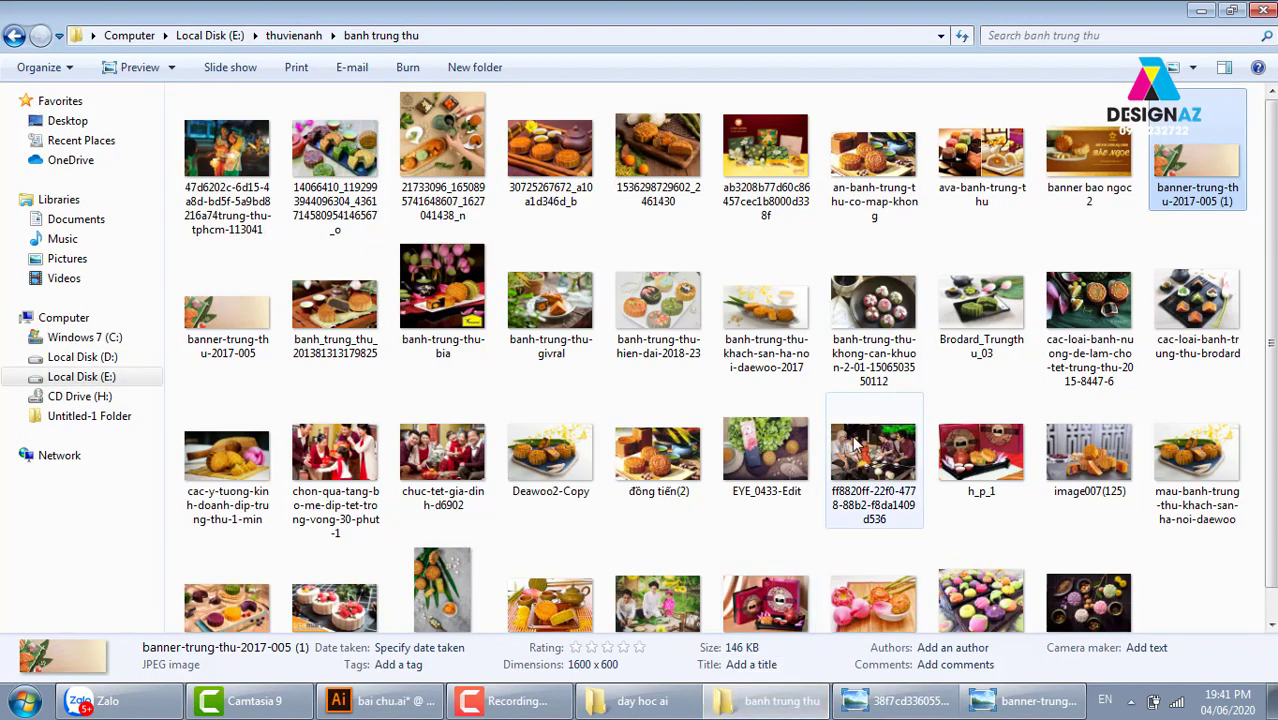
pyautogui.click(657, 340)
pyautogui.moveTo(670, 316)
pyautogui.mouseDown()
pyautogui.moveTo(722, 186)
pyautogui.moveTo(745, 208)
pyautogui.mouseUp()
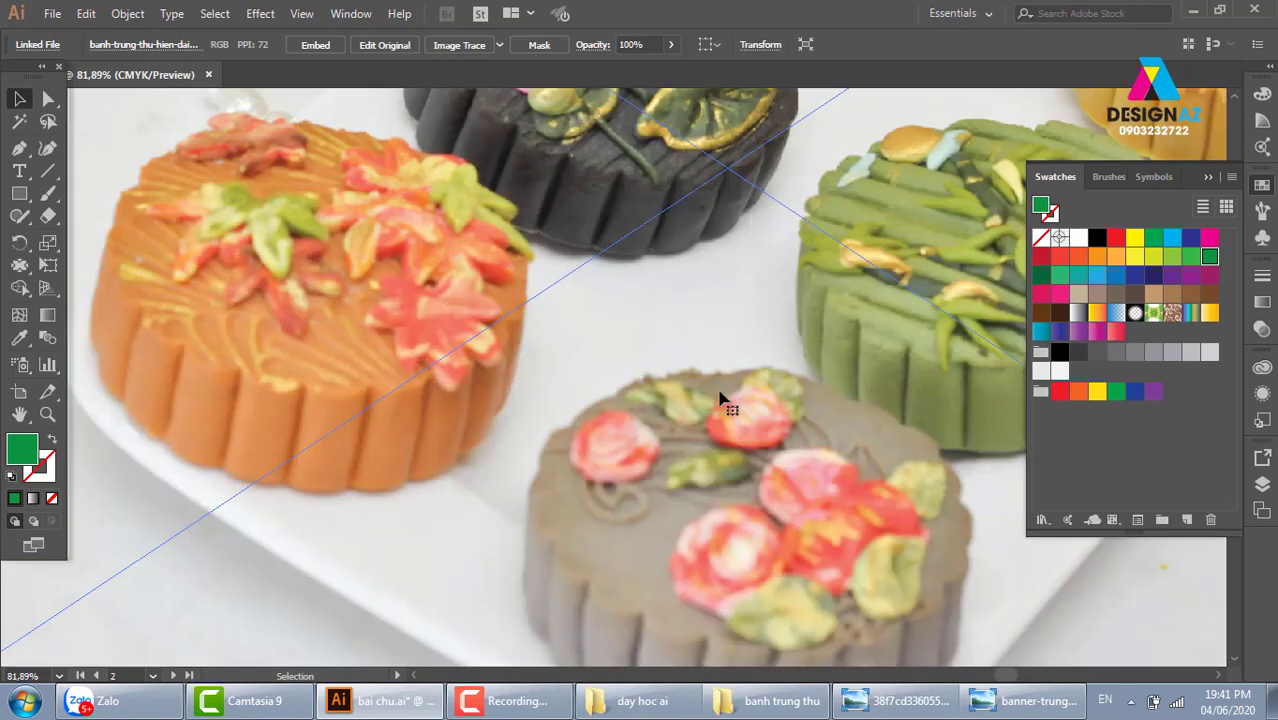
# Zoom in on the rabbit mooncake and trace its bottom and left edges with the Pen tool
pyautogui.hotkey('ctrl', '-')
pyautogui.hotkey('ctrl', '-')
pyautogui.hotkey('ctrl', '-')
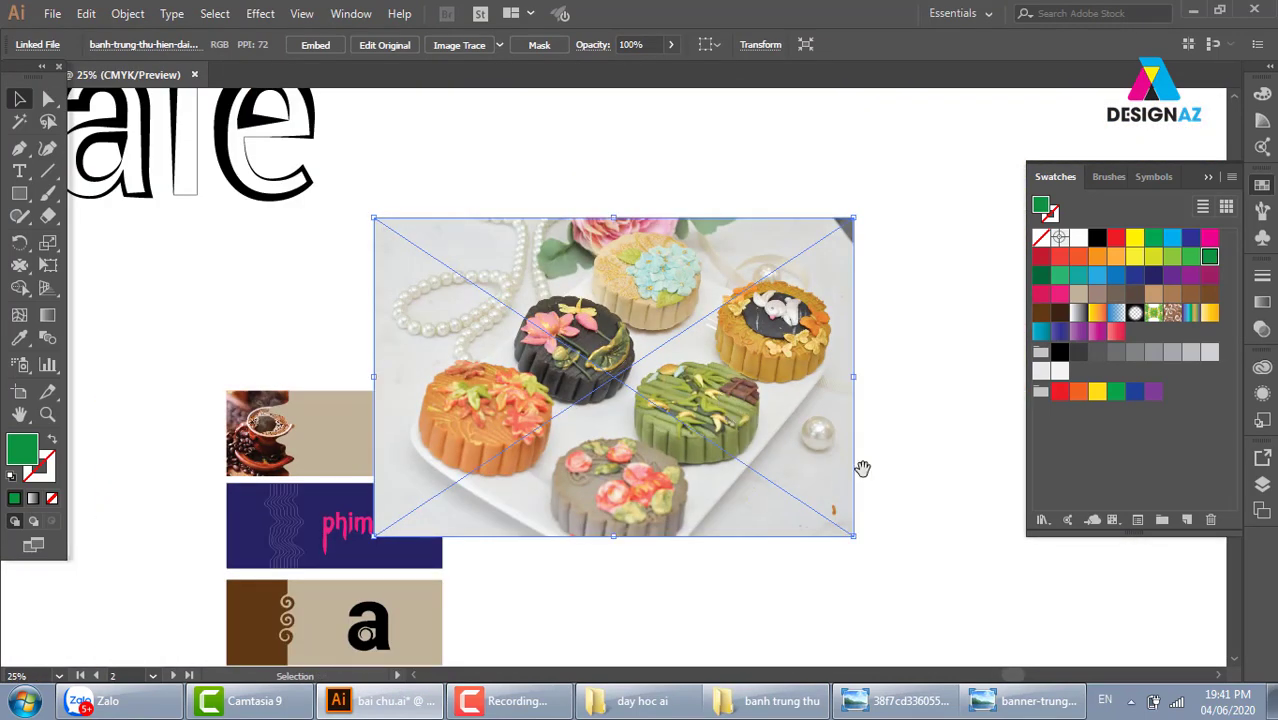
pyautogui.hotkey('ctrl', '-')
pyautogui.moveTo(861, 466); pyautogui.dragTo(744, 459)
pyautogui.press('z')
pyautogui.moveTo(582, 246); pyautogui.dragTo(796, 420)
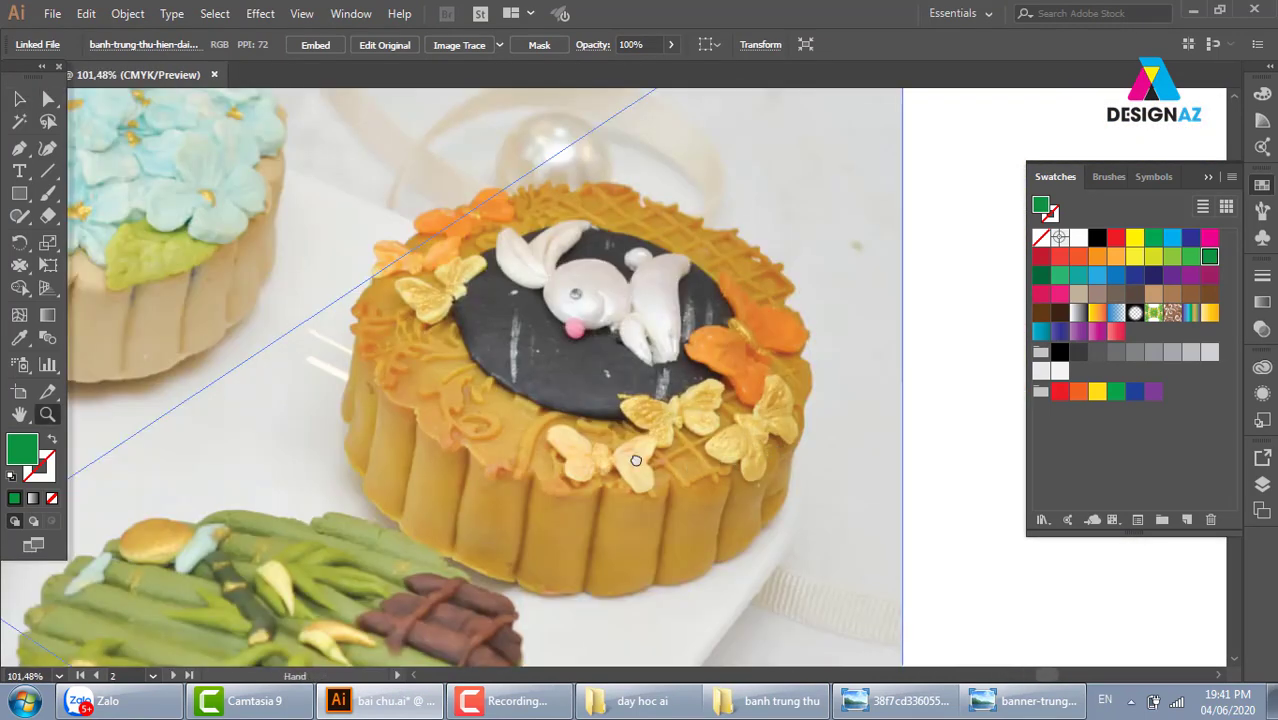
pyautogui.hotkey('ctrl', '+')
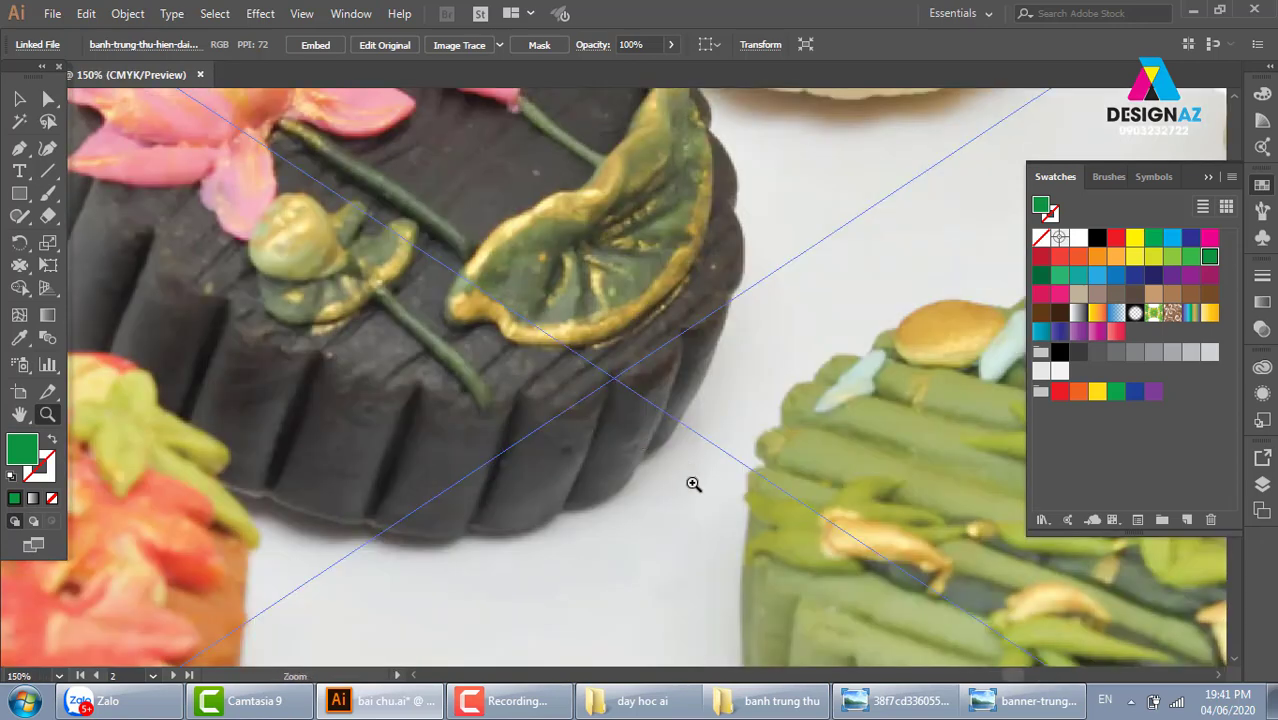
pyautogui.moveTo(693, 484); pyautogui.dragTo(425, 484)
pyautogui.moveTo(721, 353); pyautogui.dragTo(301, 470)
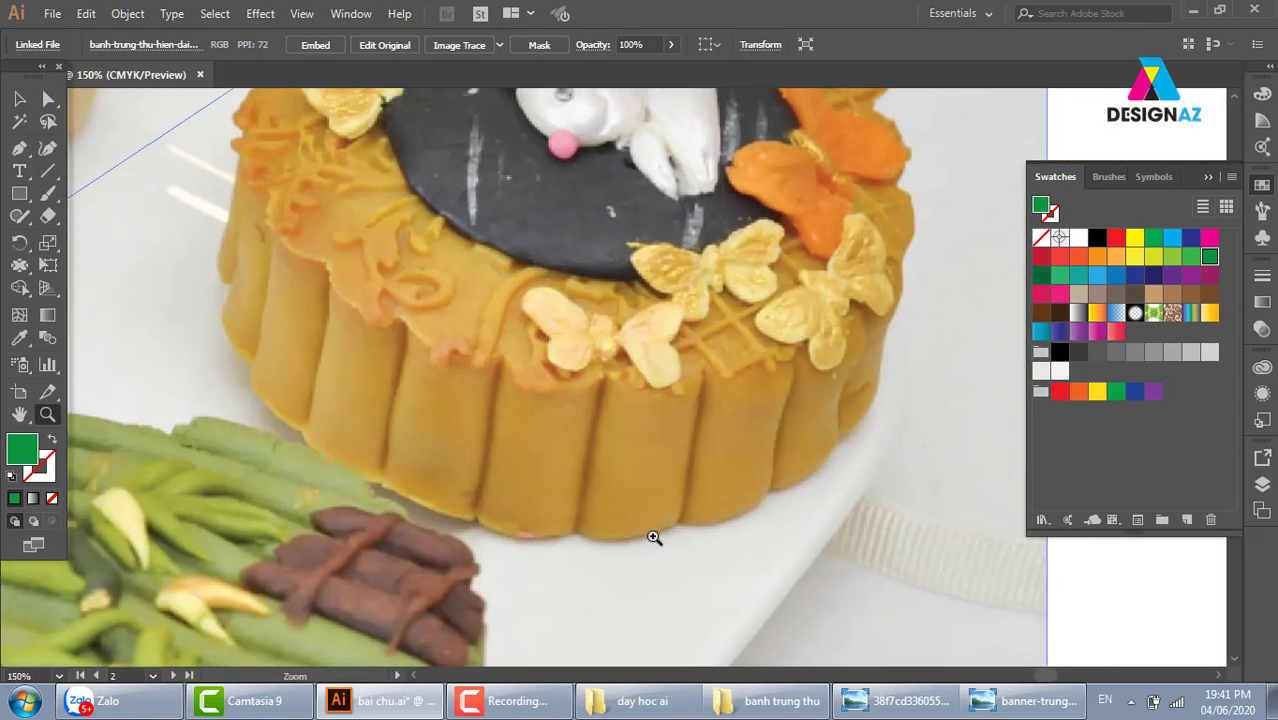
pyautogui.press('p')
pyautogui.moveTo(676, 522)
pyautogui.mouseDown()
pyautogui.moveTo(577, 532)
pyautogui.moveTo(468, 518)
pyautogui.mouseUp()
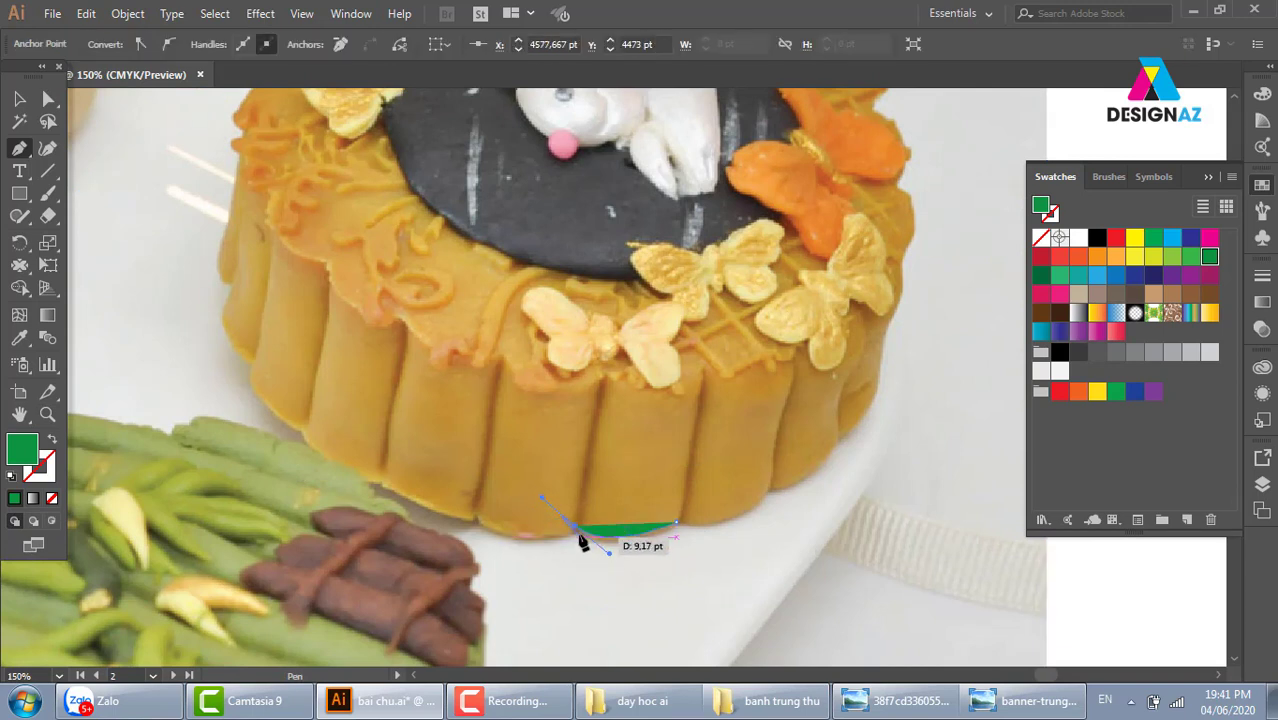
pyautogui.click(468, 511)
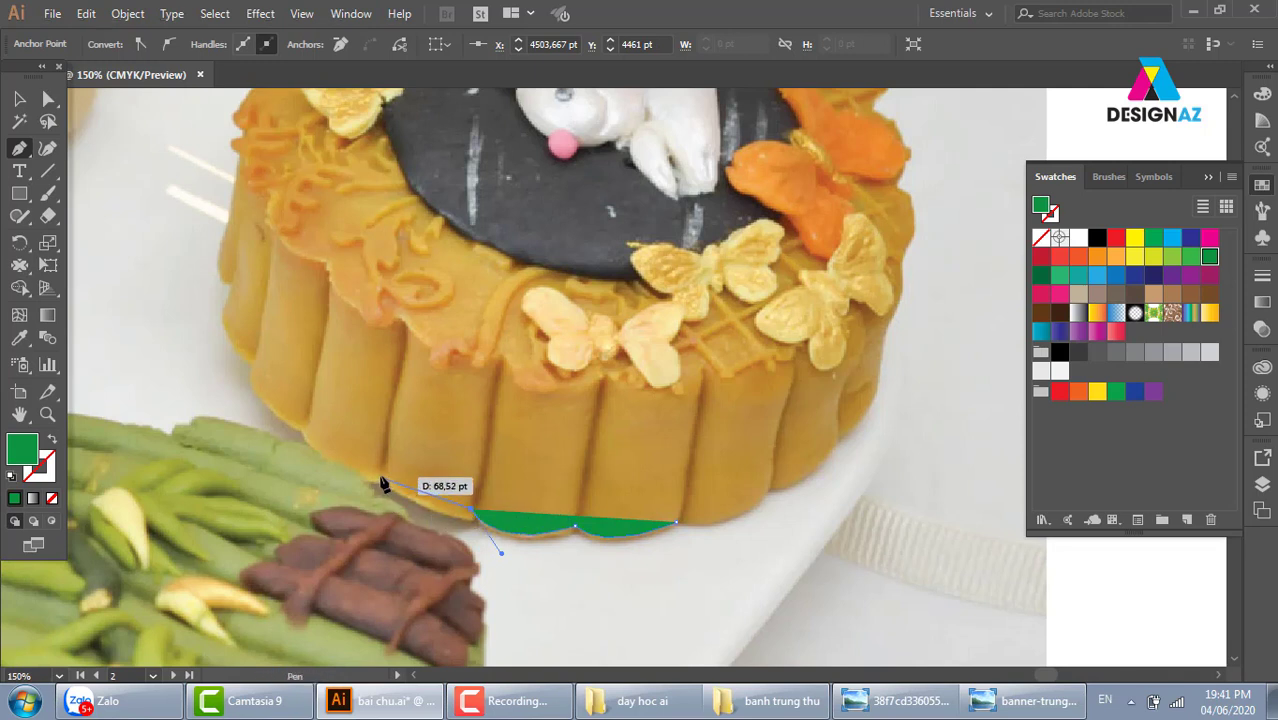
pyautogui.moveTo(380, 478); pyautogui.dragTo(358, 447)
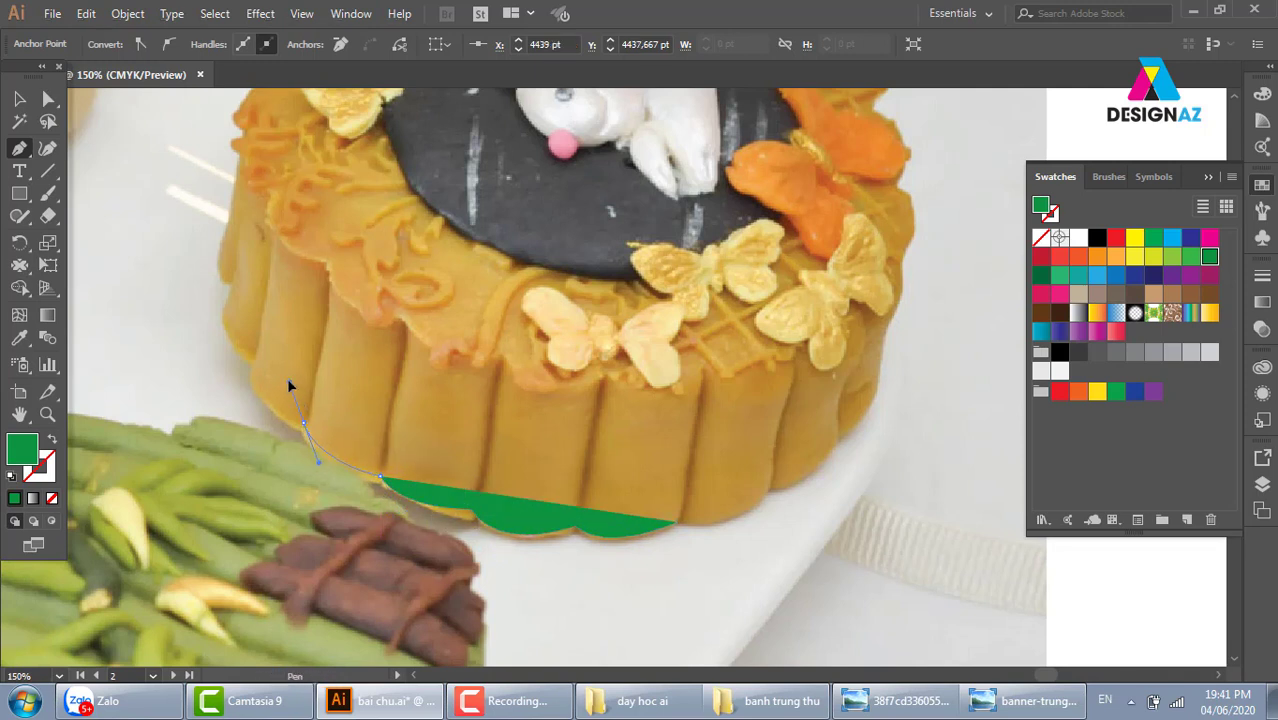
pyautogui.moveTo(303, 424)
pyautogui.mouseDown()
pyautogui.moveTo(258, 390)
pyautogui.moveTo(255, 368)
pyautogui.mouseUp()
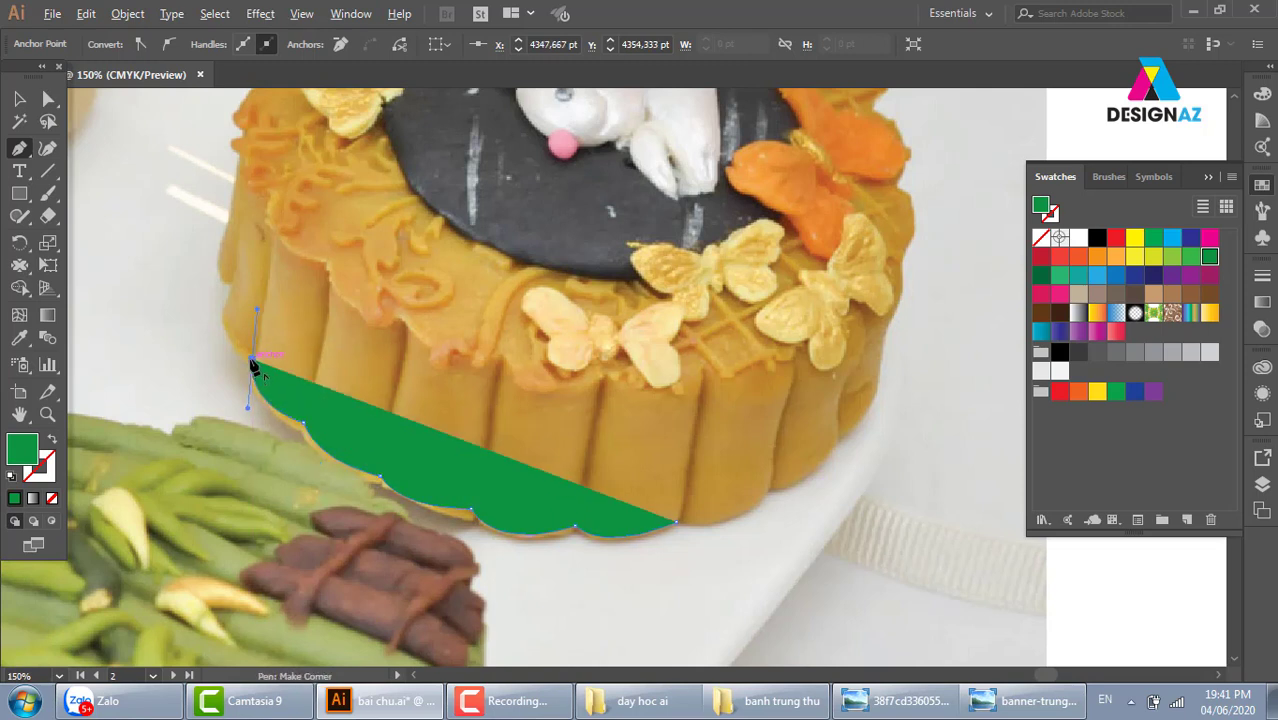
pyautogui.moveTo(258, 318)
pyautogui.mouseDown()
pyautogui.moveTo(230, 297)
pyautogui.moveTo(250, 196)
pyautogui.moveTo(256, 322)
pyautogui.moveTo(270, 240)
pyautogui.mouseUp()
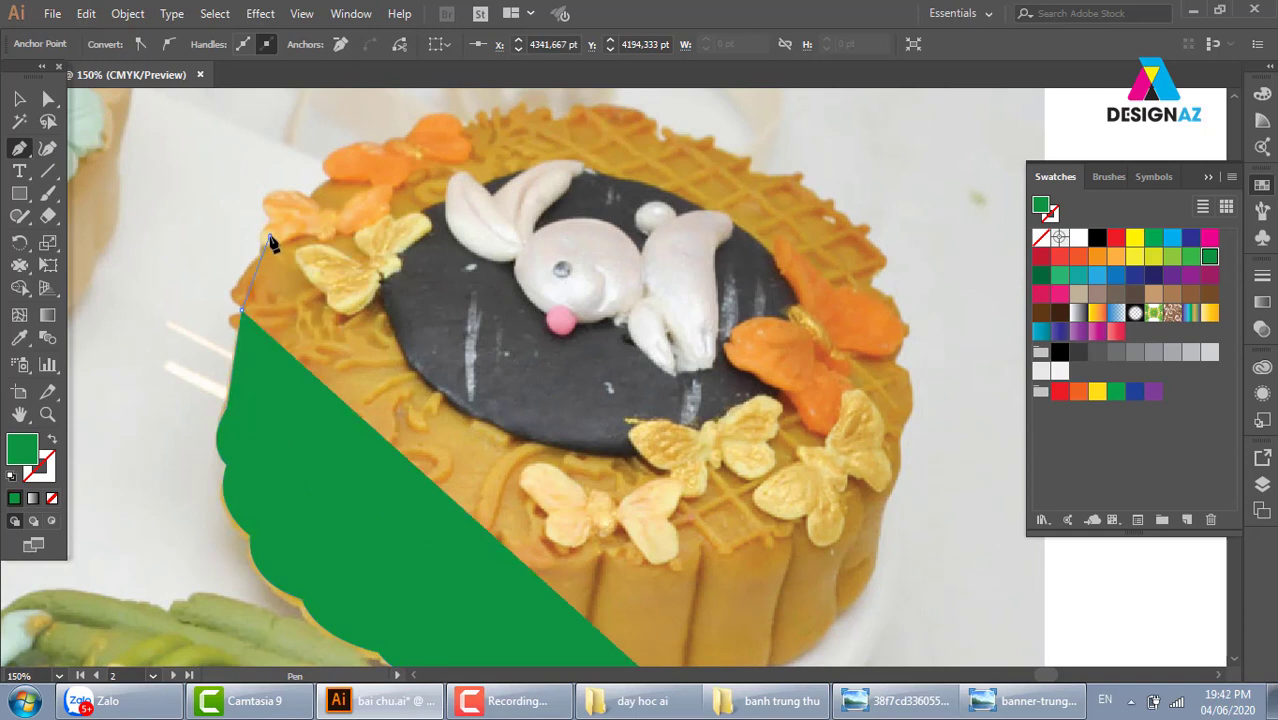
# Continue the outline across the cake's scalloped top rim and down its right edge
pyautogui.click(269, 235)
pyautogui.click(340, 173)
pyautogui.click(470, 125)
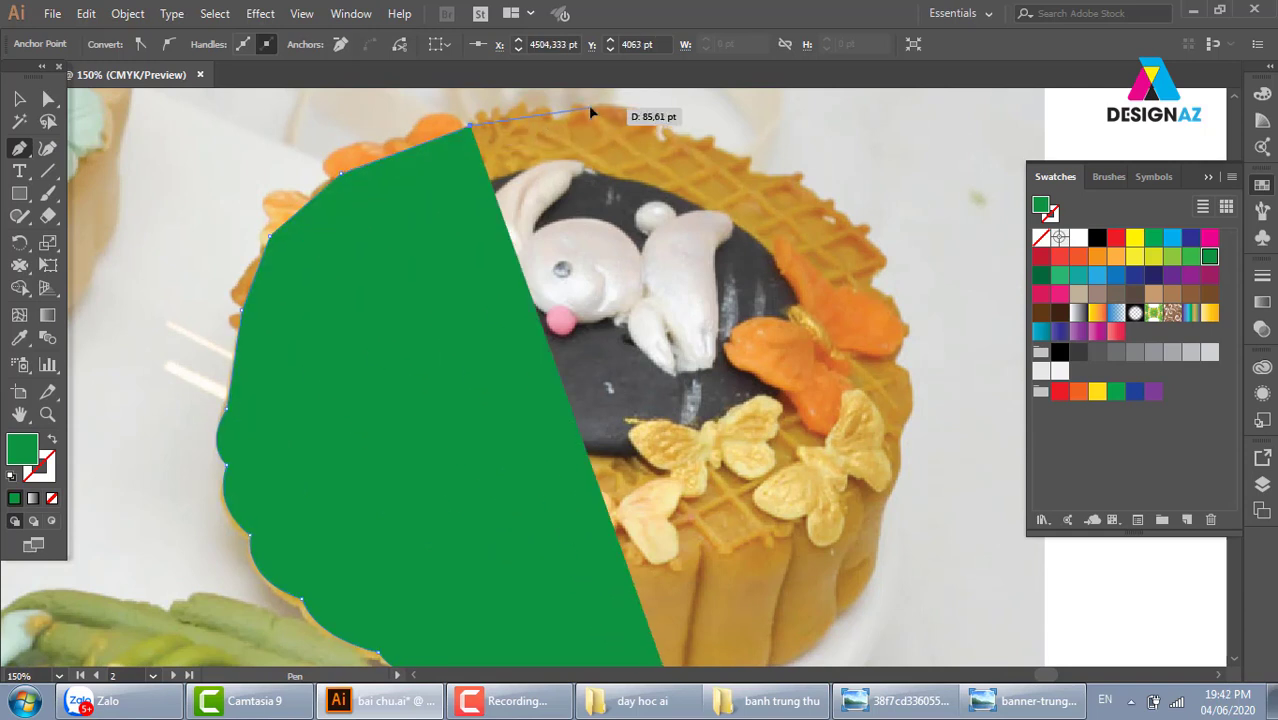
pyautogui.click(590, 110)
pyautogui.click(659, 128)
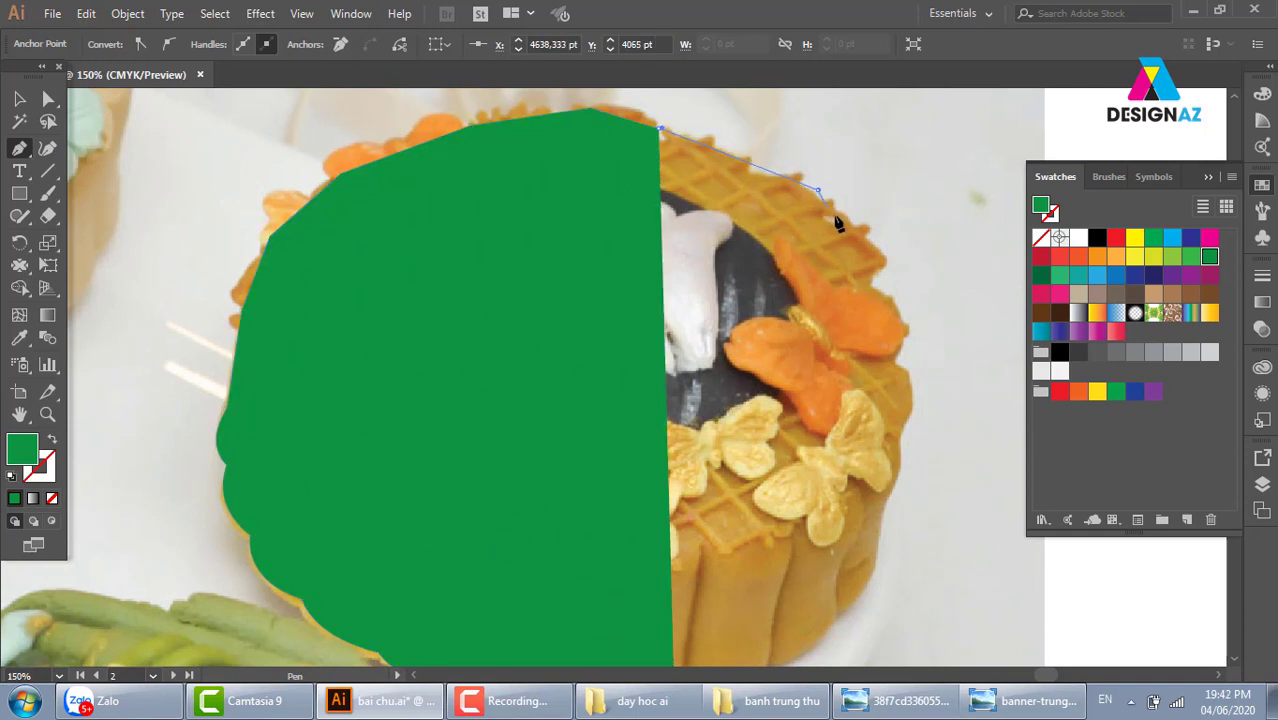
pyautogui.click(872, 258)
pyautogui.click(877, 293)
pyautogui.click(890, 315)
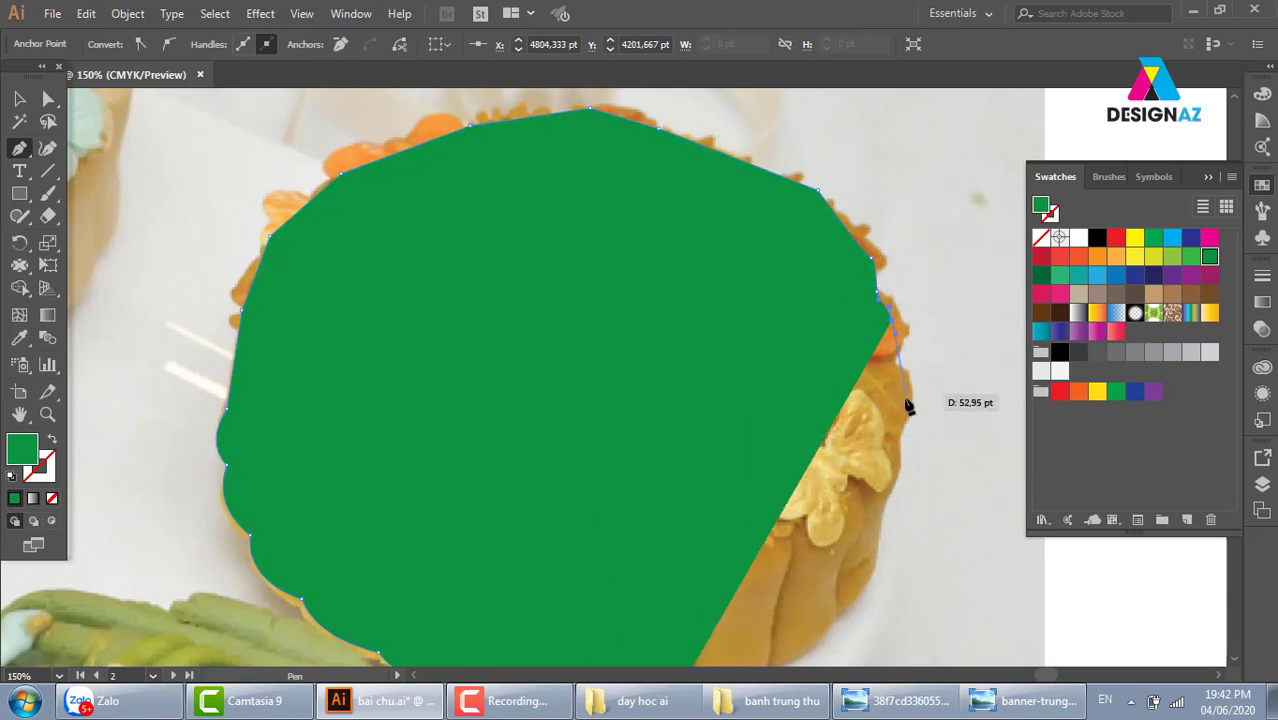
pyautogui.click(906, 397)
pyautogui.click(889, 464)
pyautogui.click(883, 511)
pyautogui.click(867, 556)
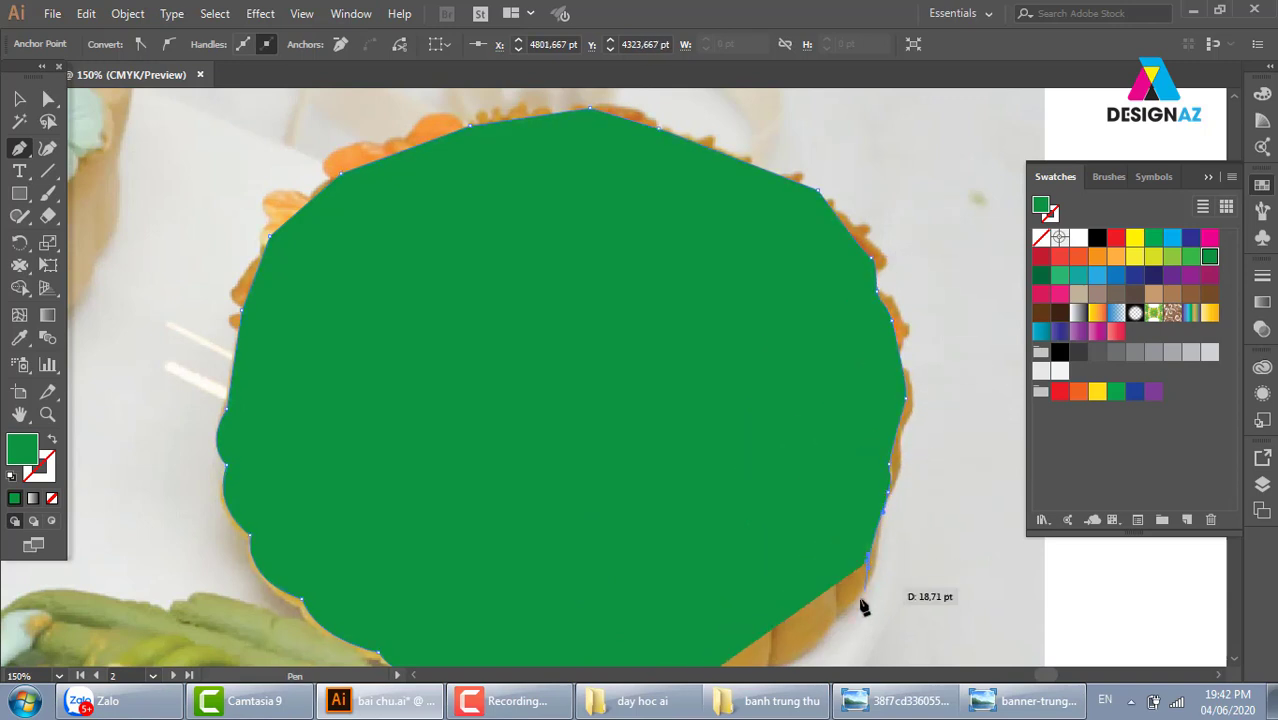
# Curve the outline around the lower right and along the bottom to close the green shape
pyautogui.moveTo(864, 607); pyautogui.dragTo(864, 607)
pyautogui.click(843, 612)
pyautogui.scroll(-5, 828, 628)
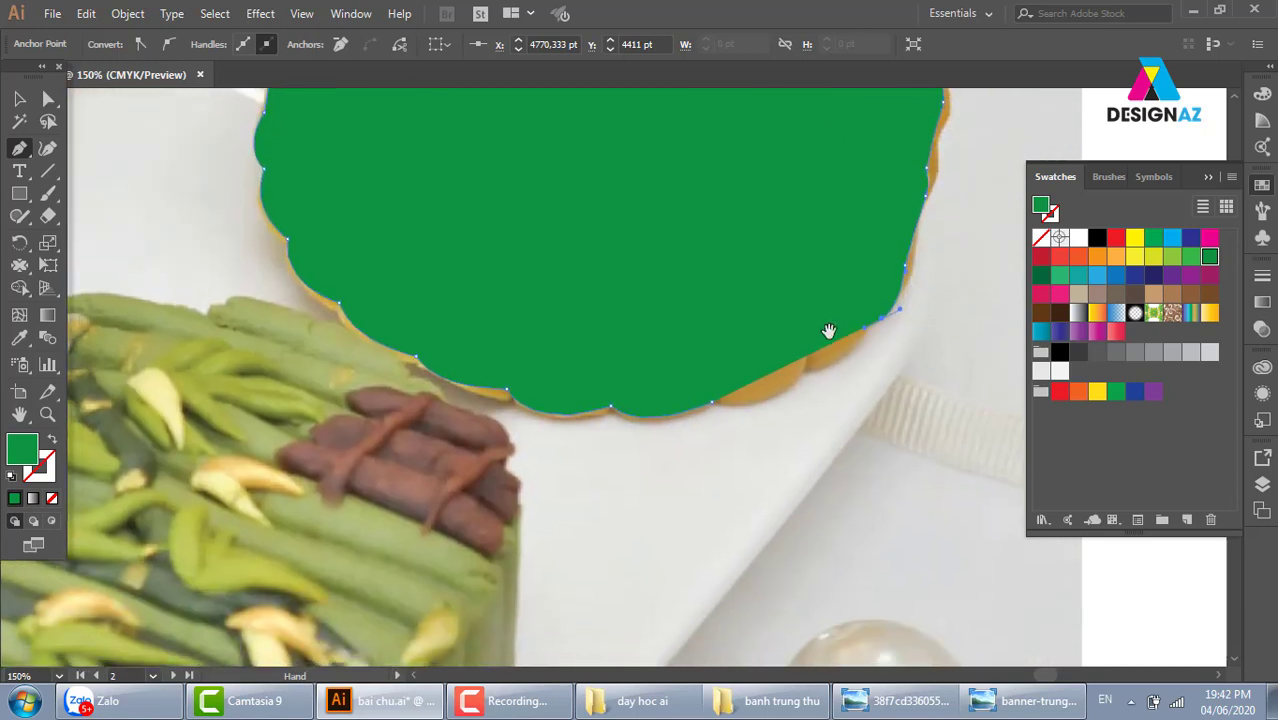
pyautogui.moveTo(827, 333); pyautogui.dragTo(815, 385)
pyautogui.moveTo(712, 402); pyautogui.dragTo(681, 400)
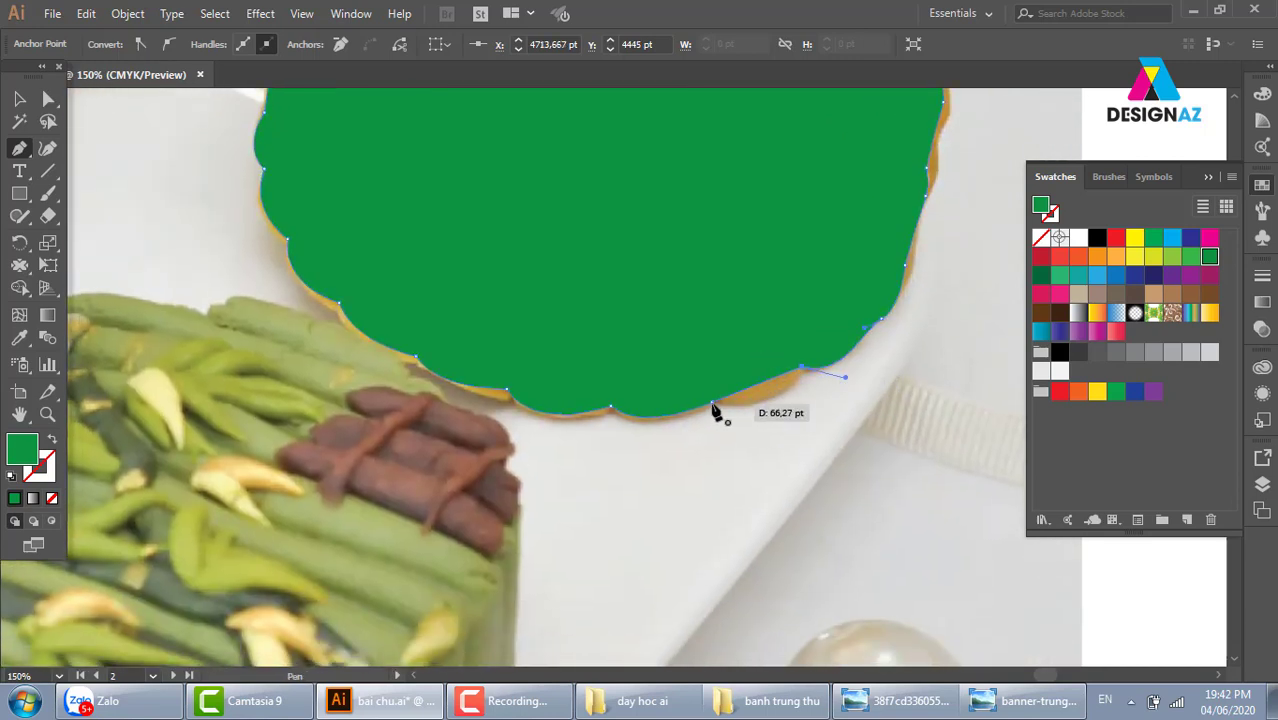
pyautogui.hotkey('ctrl', '-')
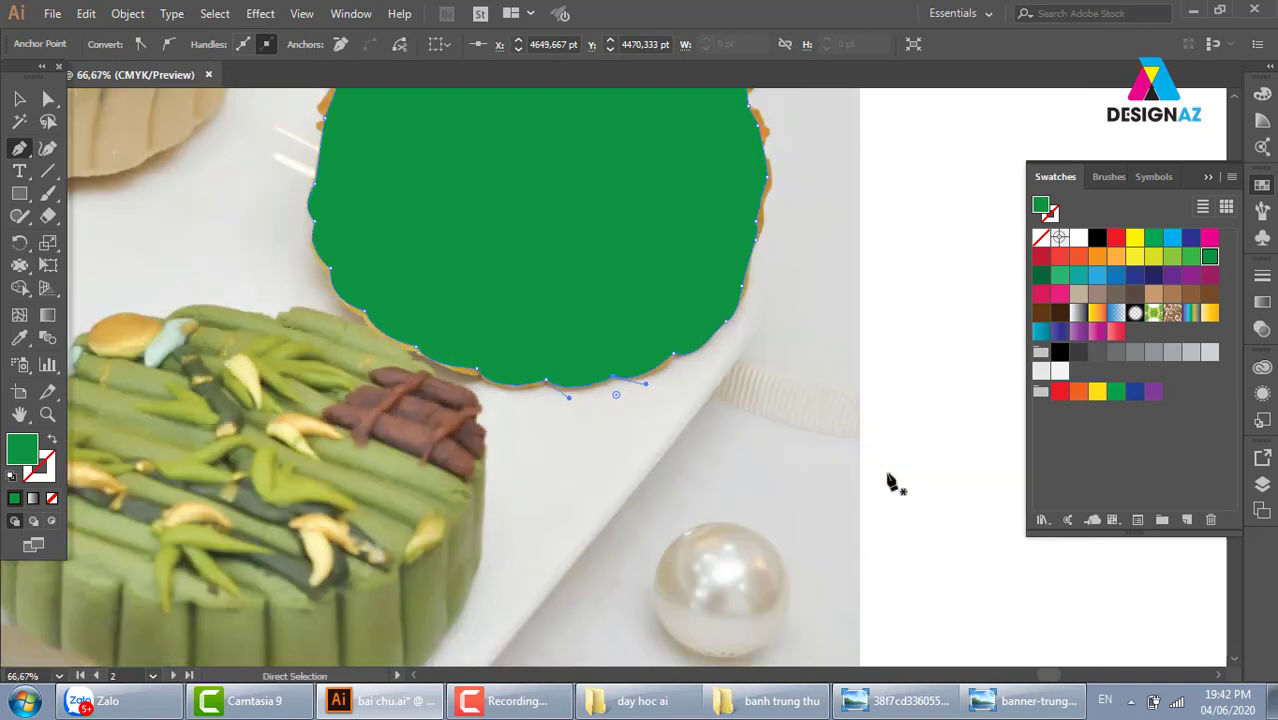
pyautogui.hotkey('ctrl', '-')
pyautogui.hotkey('ctrl', '-')
pyautogui.hotkey('ctrl', '-')
# Clip the mooncake photo to the green outline with Ctrl+7
pyautogui.click(17, 100)
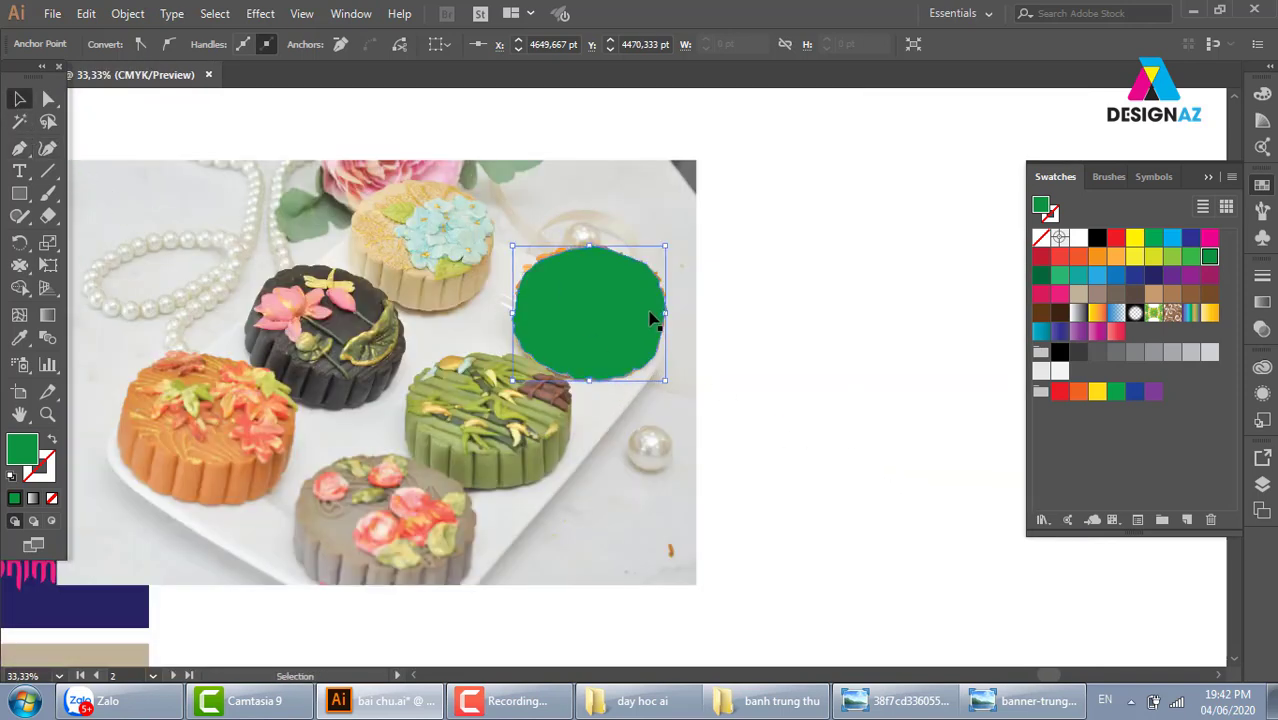
pyautogui.keyDown('shift'); pyautogui.click(644, 240); pyautogui.keyUp('shift')
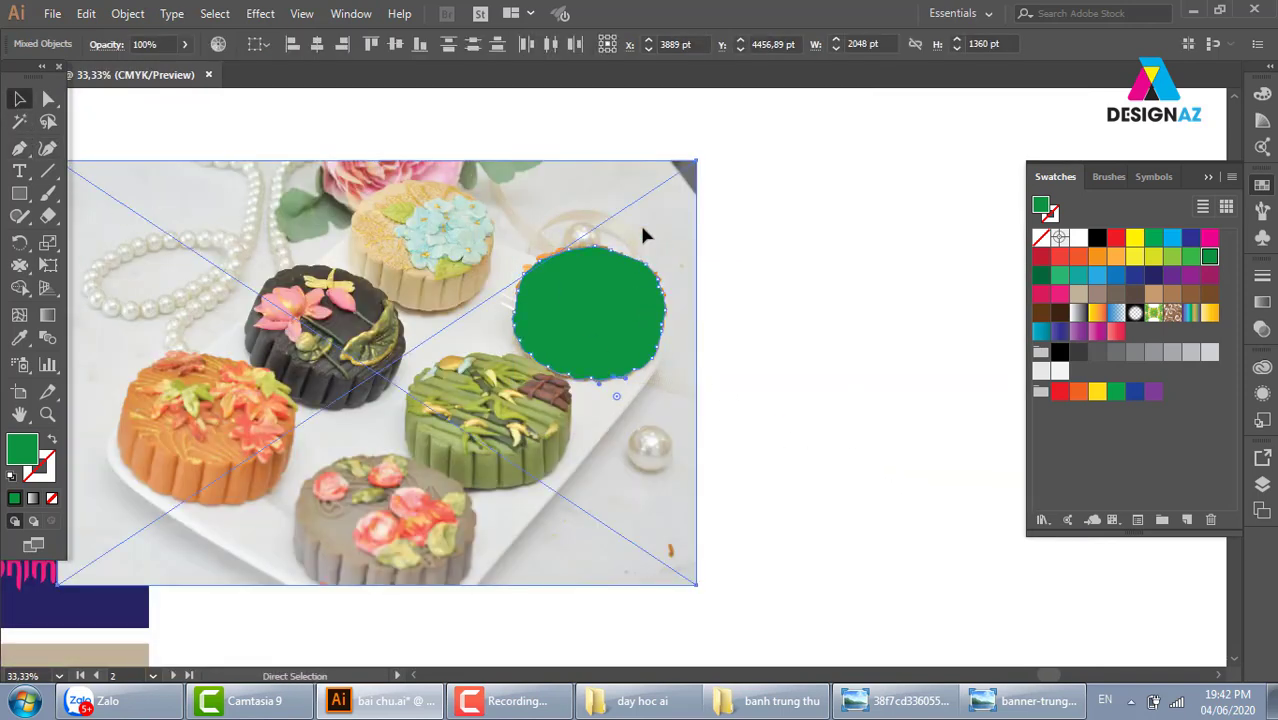
pyautogui.hotkey('ctrl', '7')
# Shrink the mooncake cut-out, place it on the green leaves and tilt it slightly counter-clockwise
pyautogui.moveTo(745, 324); pyautogui.dragTo(838, 267)
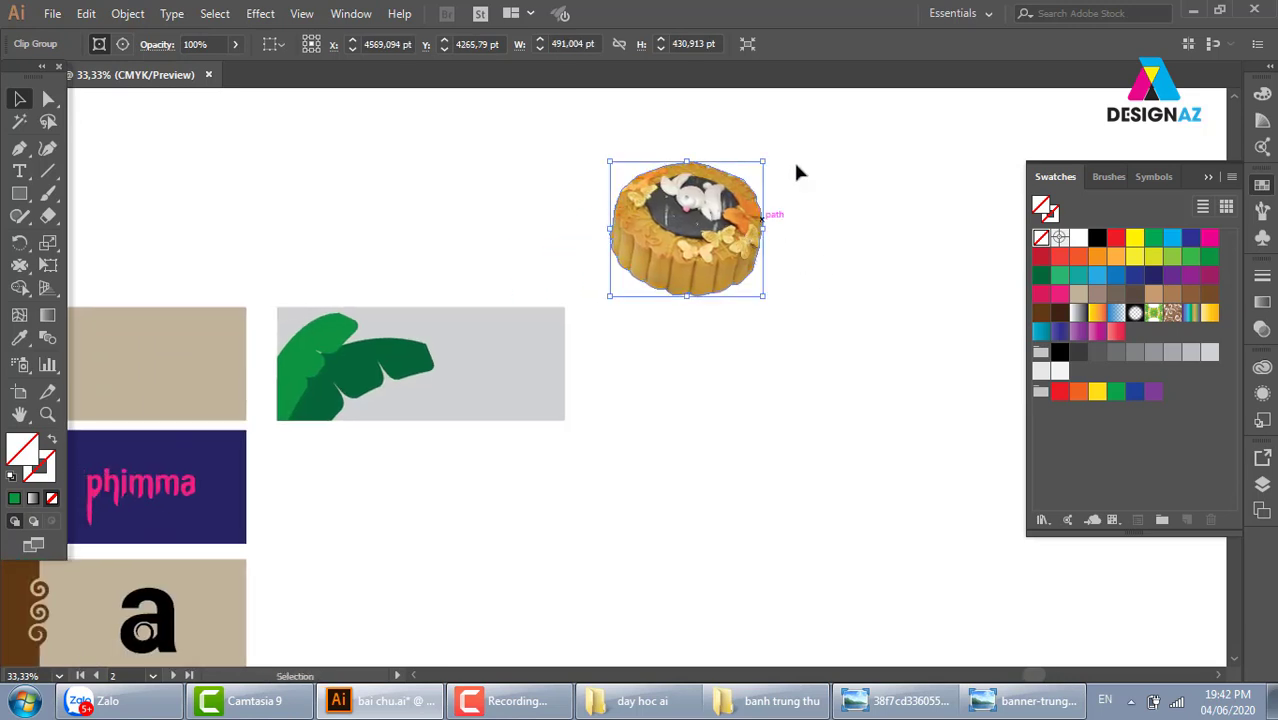
pyautogui.moveTo(764, 163)
pyautogui.mouseDown()
pyautogui.moveTo(679, 237)
pyautogui.moveTo(362, 387)
pyautogui.moveTo(360, 369)
pyautogui.mouseUp()
pyautogui.click(502, 240)
pyautogui.press('z')
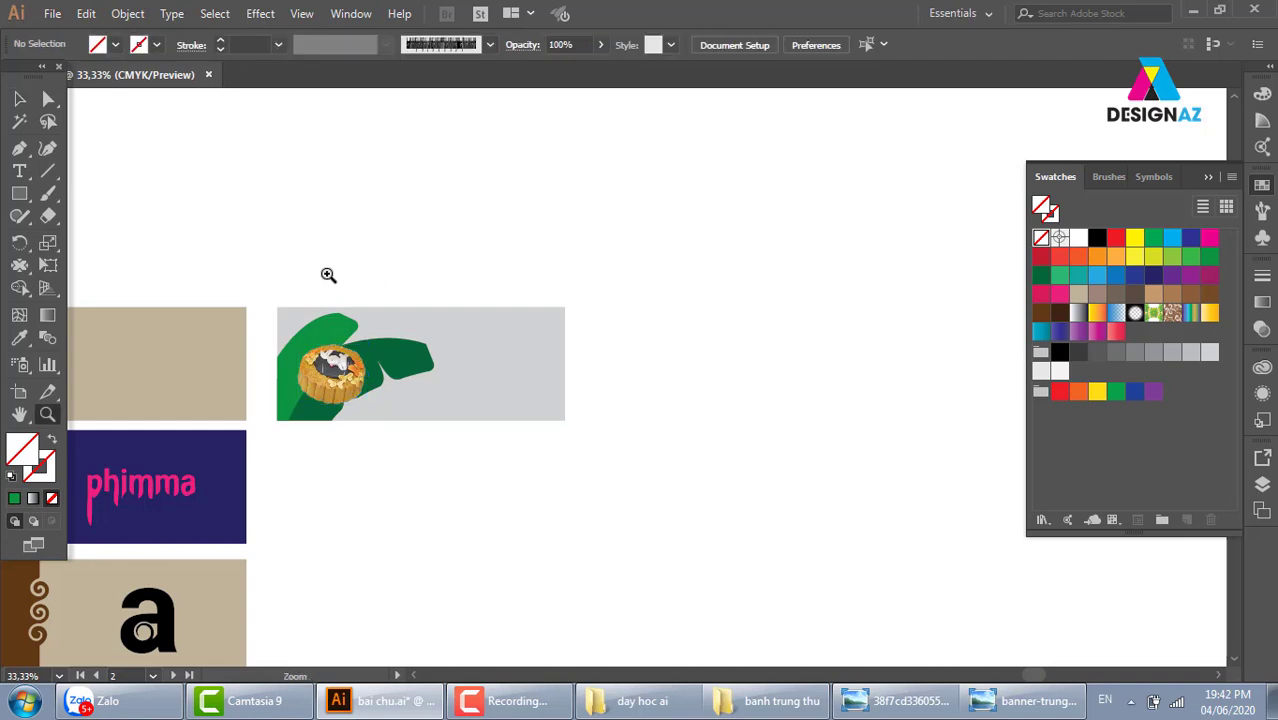
pyautogui.moveTo(223, 264); pyautogui.dragTo(668, 465)
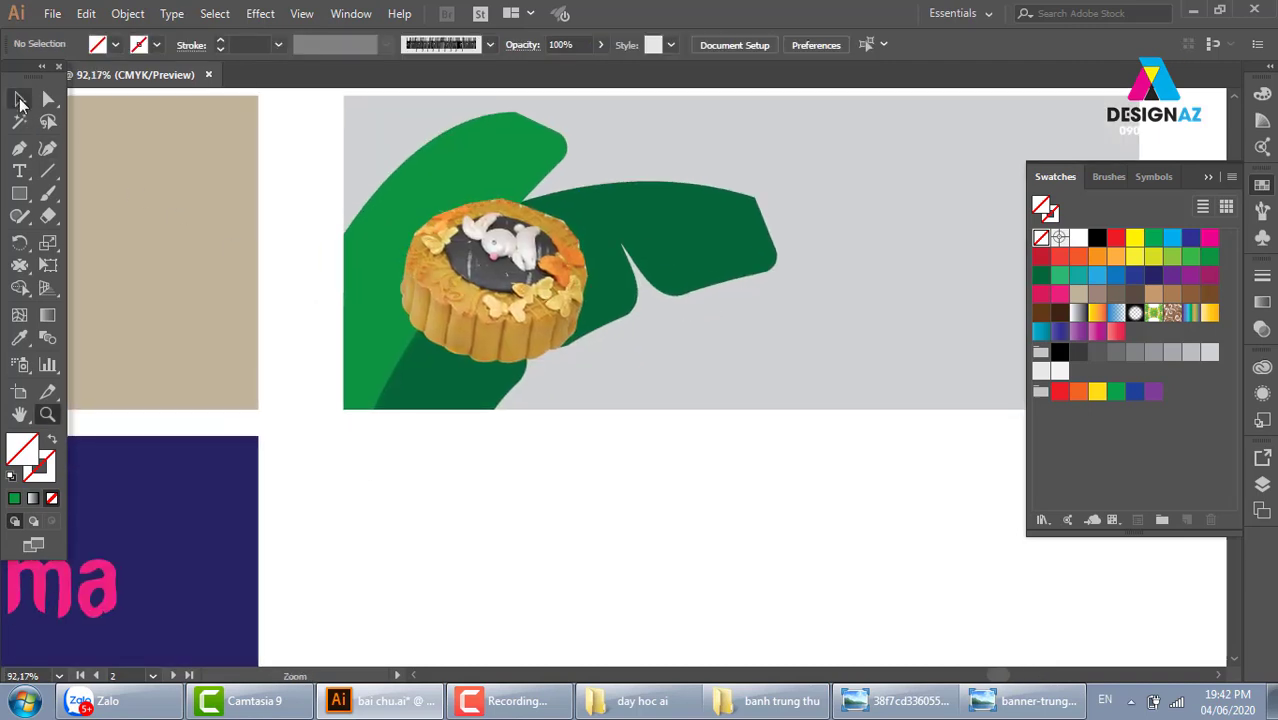
pyautogui.click(21, 101)
pyautogui.moveTo(555, 295)
pyautogui.mouseDown()
pyautogui.moveTo(616, 330)
pyautogui.moveTo(510, 339)
pyautogui.mouseUp()
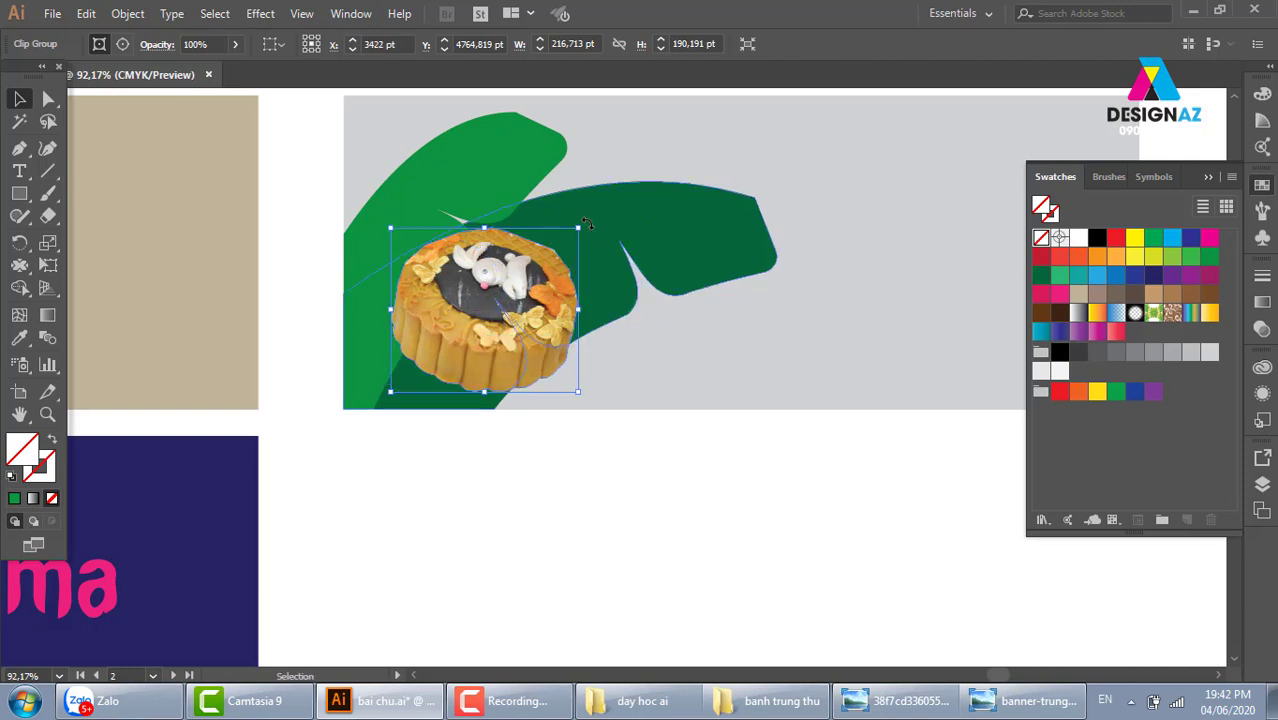
pyautogui.moveTo(588, 224); pyautogui.dragTo(600, 205)
# Duplicate the mooncake and set a smaller copy beside the first
pyautogui.moveTo(509, 328); pyautogui.dragTo(637, 279)
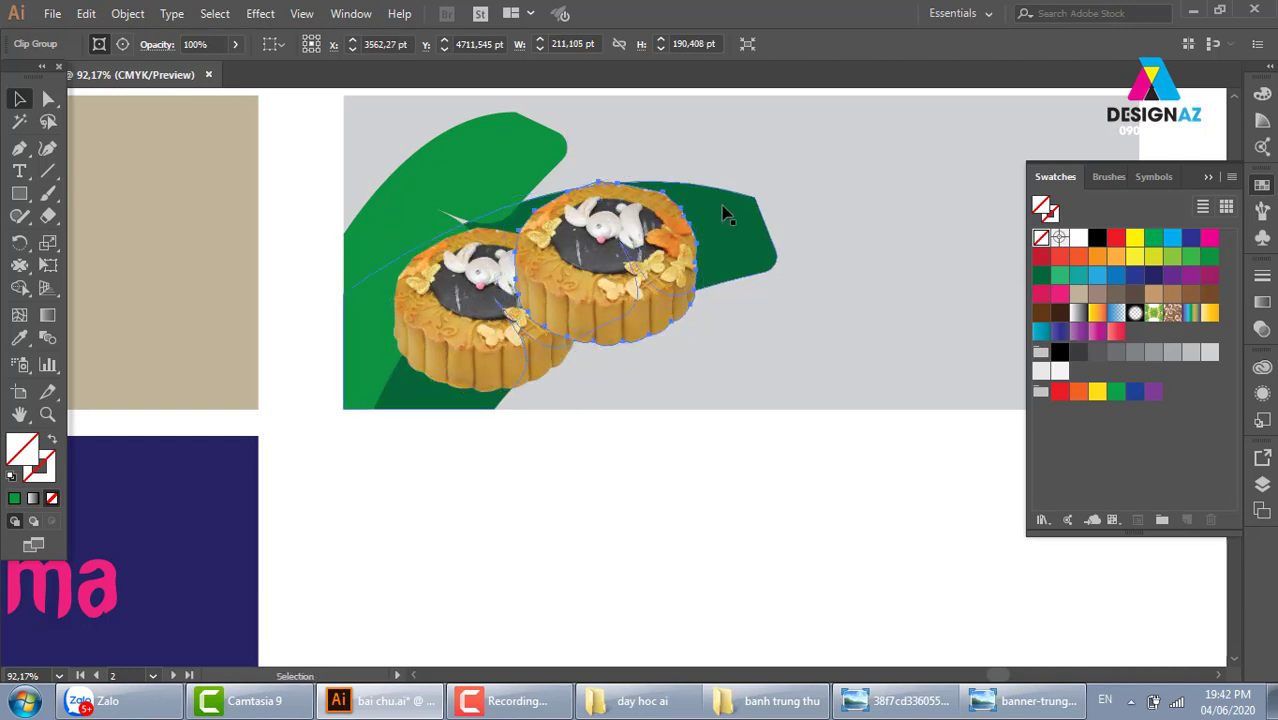
pyautogui.moveTo(725, 213); pyautogui.dragTo(622, 243)
pyautogui.moveTo(600, 313)
pyautogui.mouseDown()
pyautogui.moveTo(690, 340)
pyautogui.moveTo(643, 381)
pyautogui.moveTo(650, 345)
pyautogui.mouseUp()
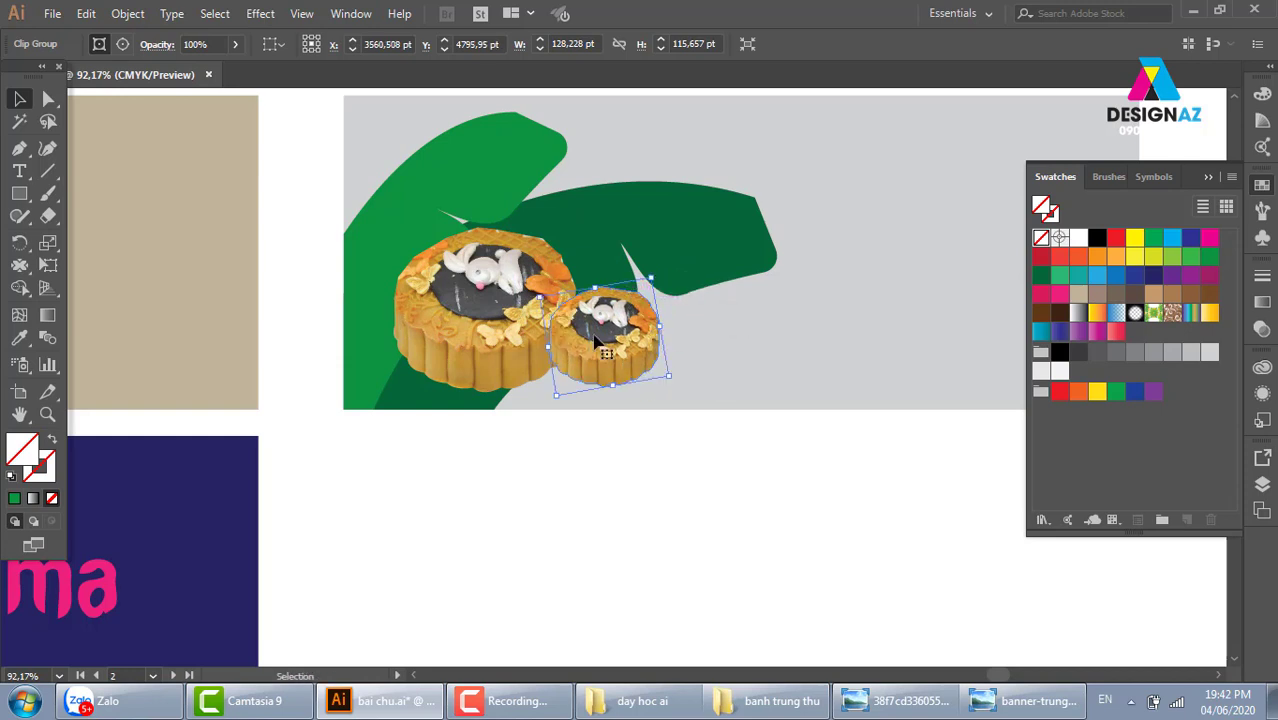
# Shrink both mooncakes together, move them lower, and enlarge the small one to match
pyautogui.keyDown('shift'); pyautogui.click(500, 300); pyautogui.keyUp('shift')
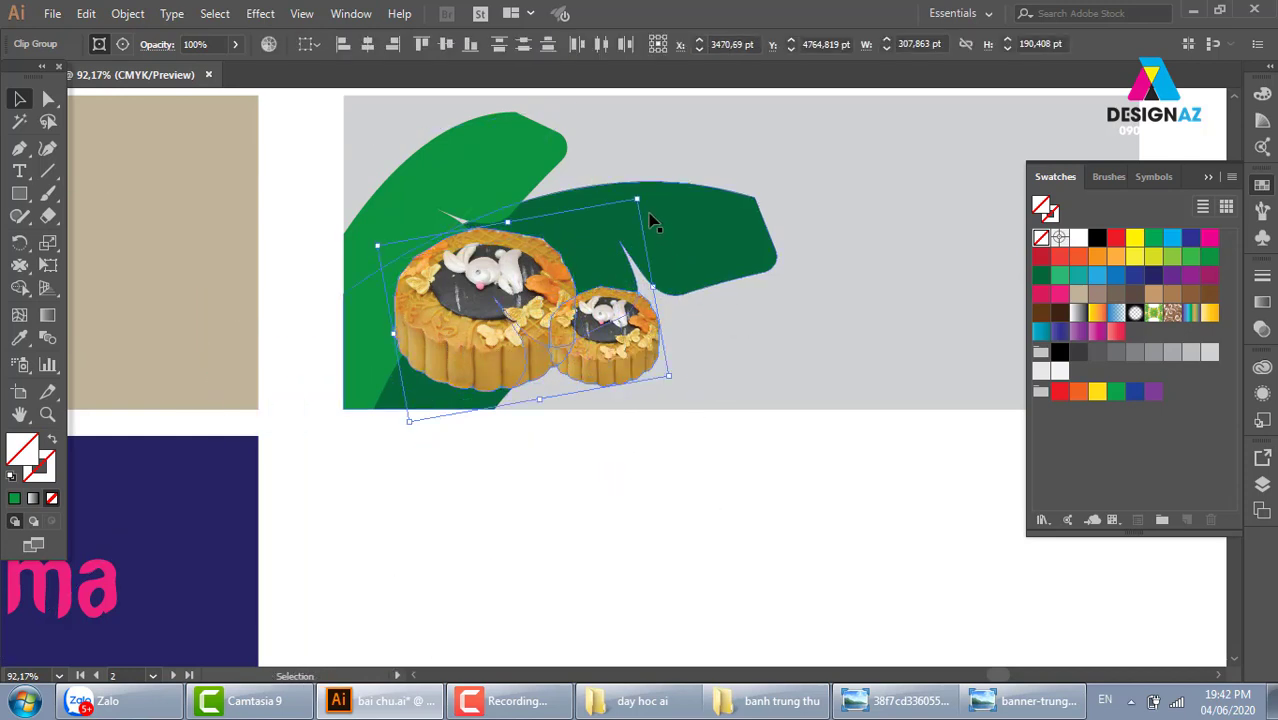
pyautogui.moveTo(637, 203); pyautogui.dragTo(580, 256)
pyautogui.moveTo(533, 350); pyautogui.dragTo(508, 313)
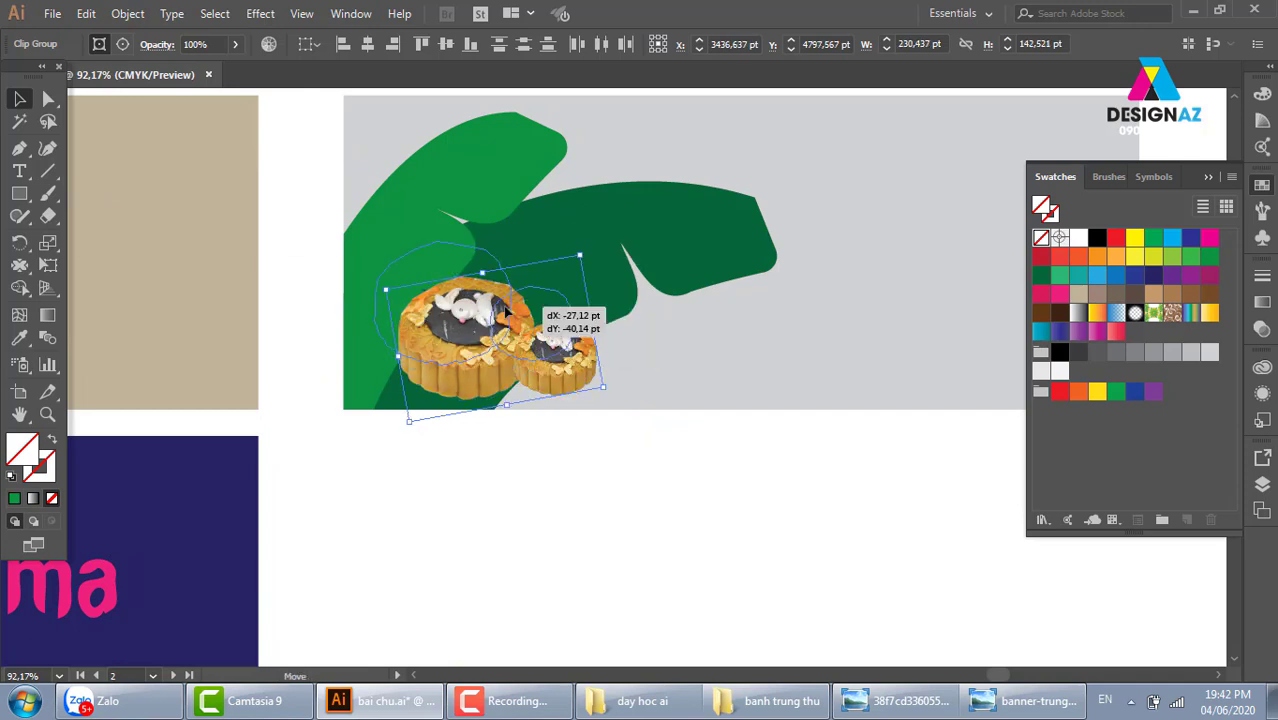
pyautogui.moveTo(590, 388); pyautogui.dragTo(570, 350)
pyautogui.moveTo(639, 517); pyautogui.dragTo(560, 330)
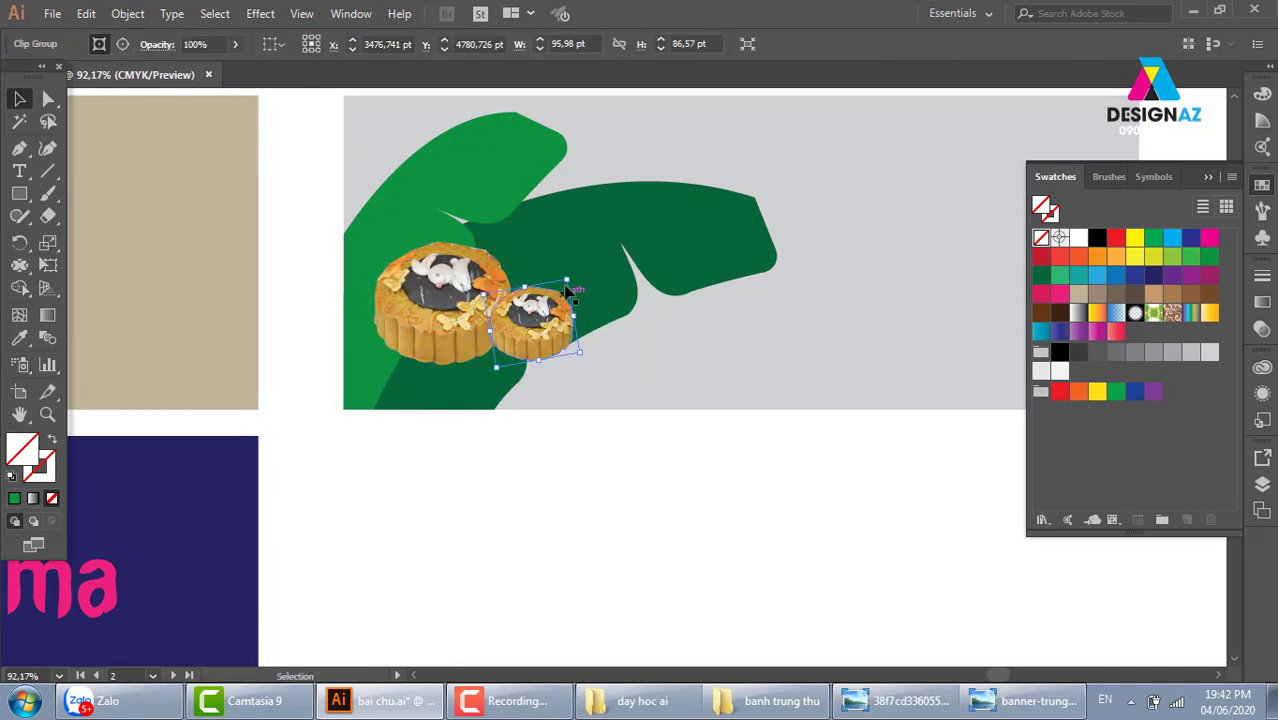
pyautogui.moveTo(577, 278); pyautogui.dragTo(590, 255)
pyautogui.click(617, 446)
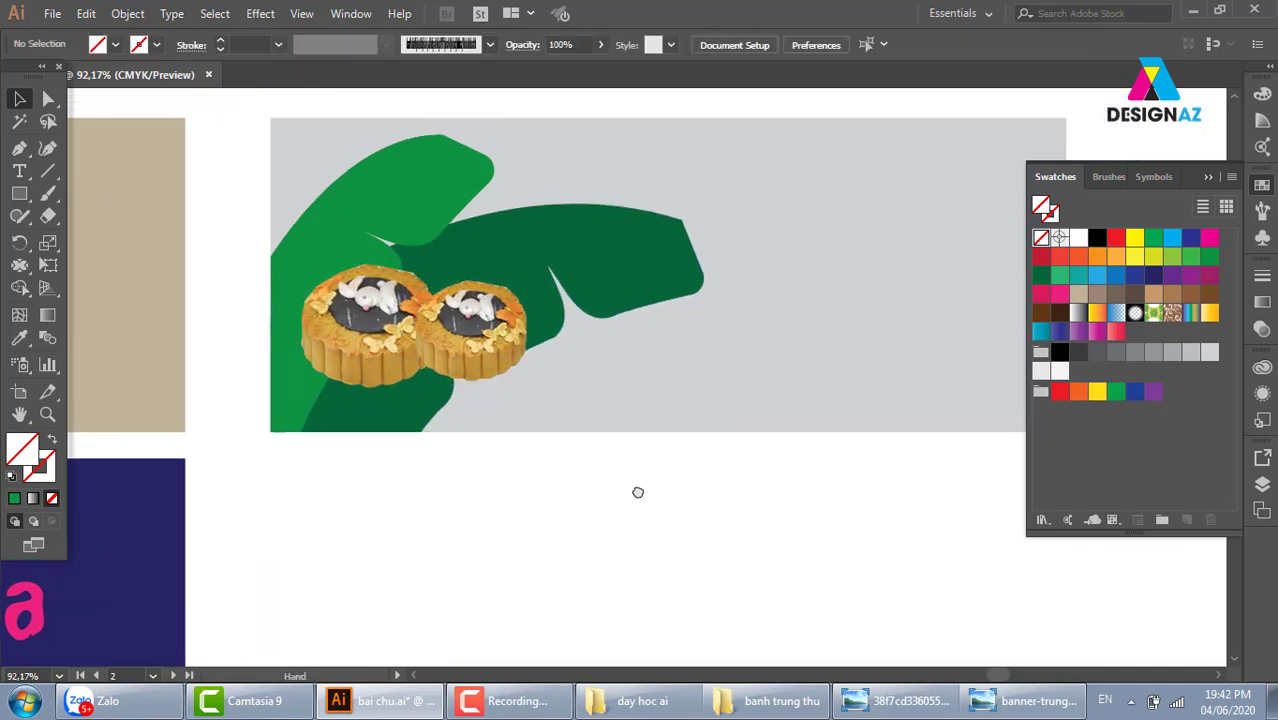
pyautogui.scroll(2, 636, 490)
pyautogui.hscroll(3, 636, 490)
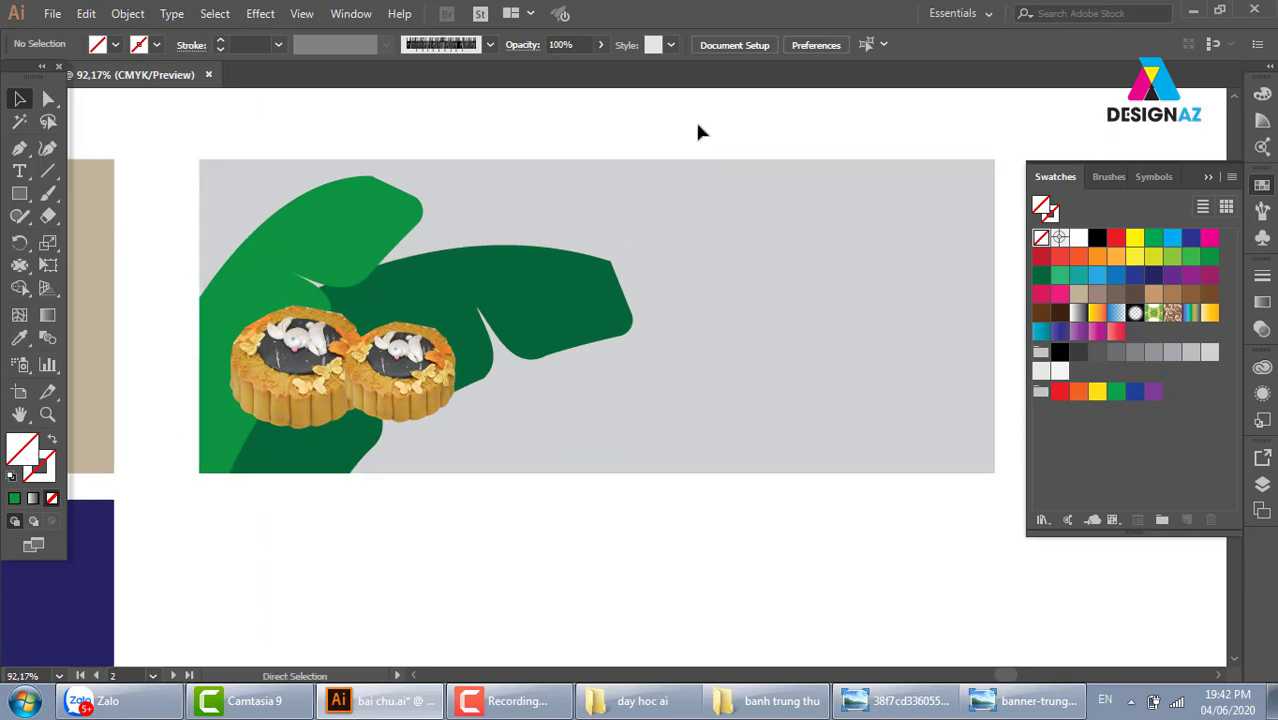
# Zoom in on the mooncakes and draw an ellipse over the left cake's base
pyautogui.hotkey('ctrl', '-')
pyautogui.press('z')
pyautogui.moveTo(245, 167); pyautogui.dragTo(1021, 469)
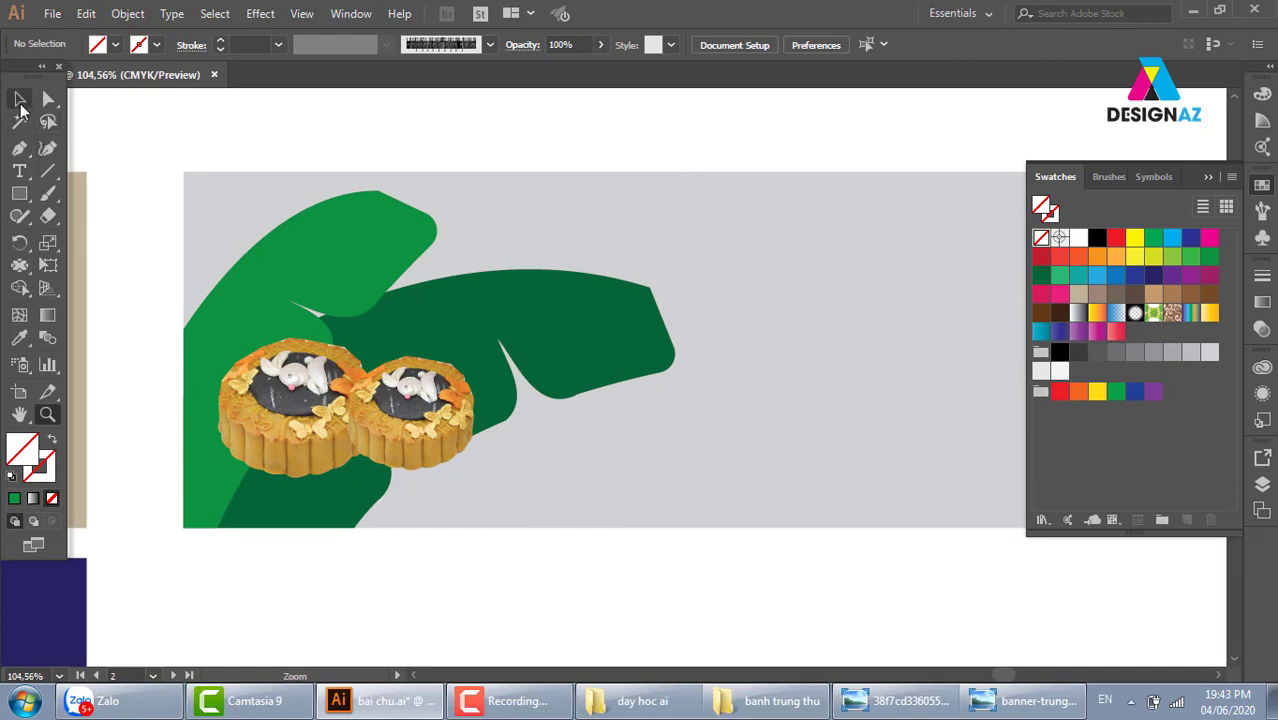
pyautogui.moveTo(271, 234); pyautogui.dragTo(730, 480)
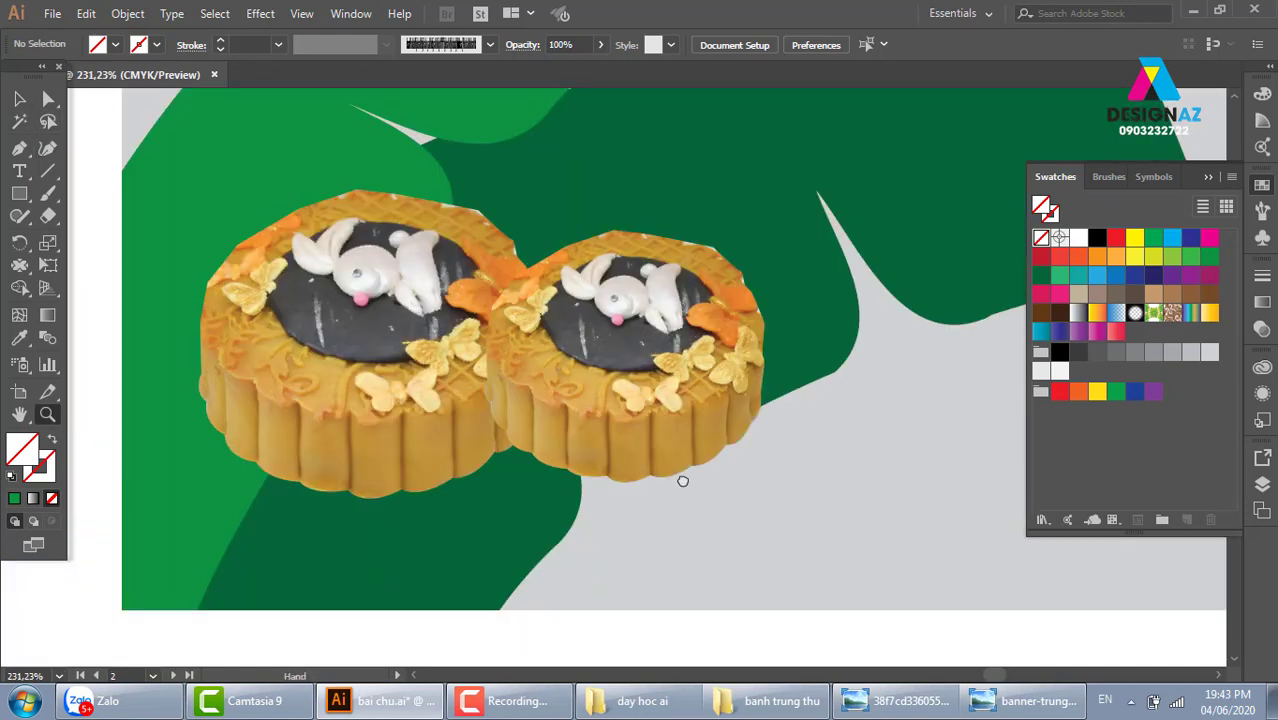
pyautogui.moveTo(15, 195); pyautogui.dragTo(114, 234)
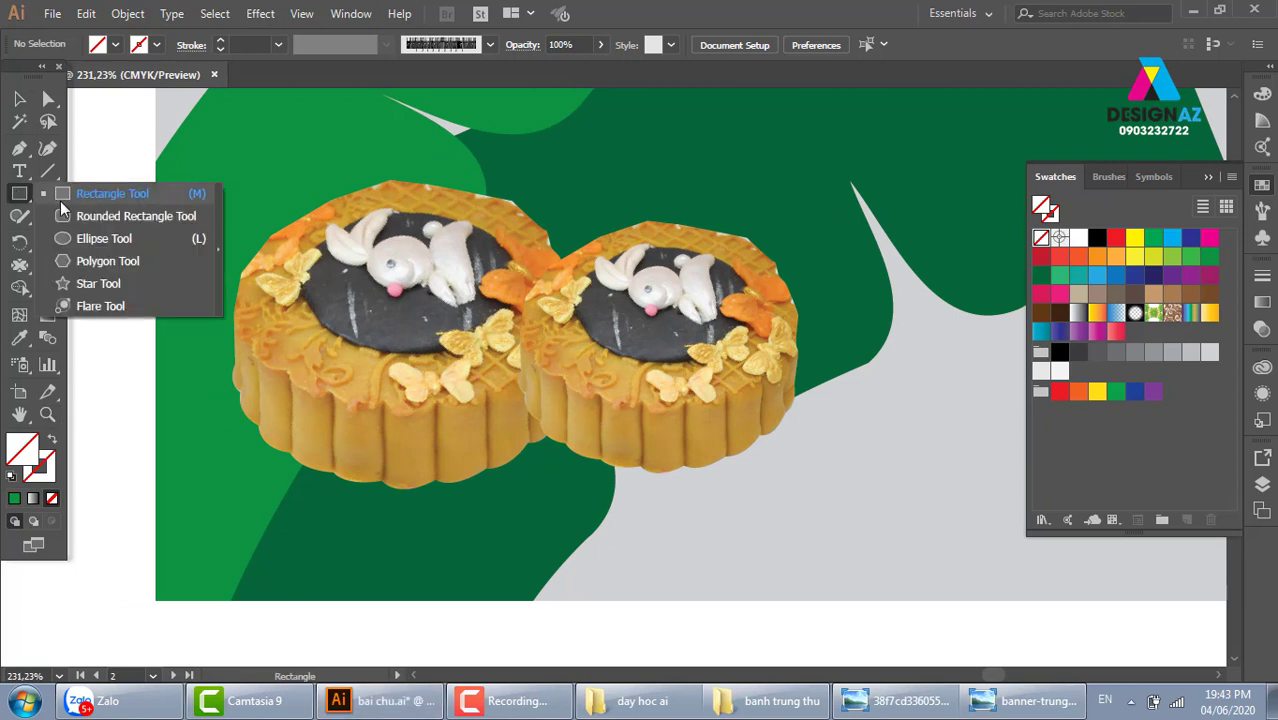
pyautogui.moveTo(224, 363); pyautogui.dragTo(576, 505)
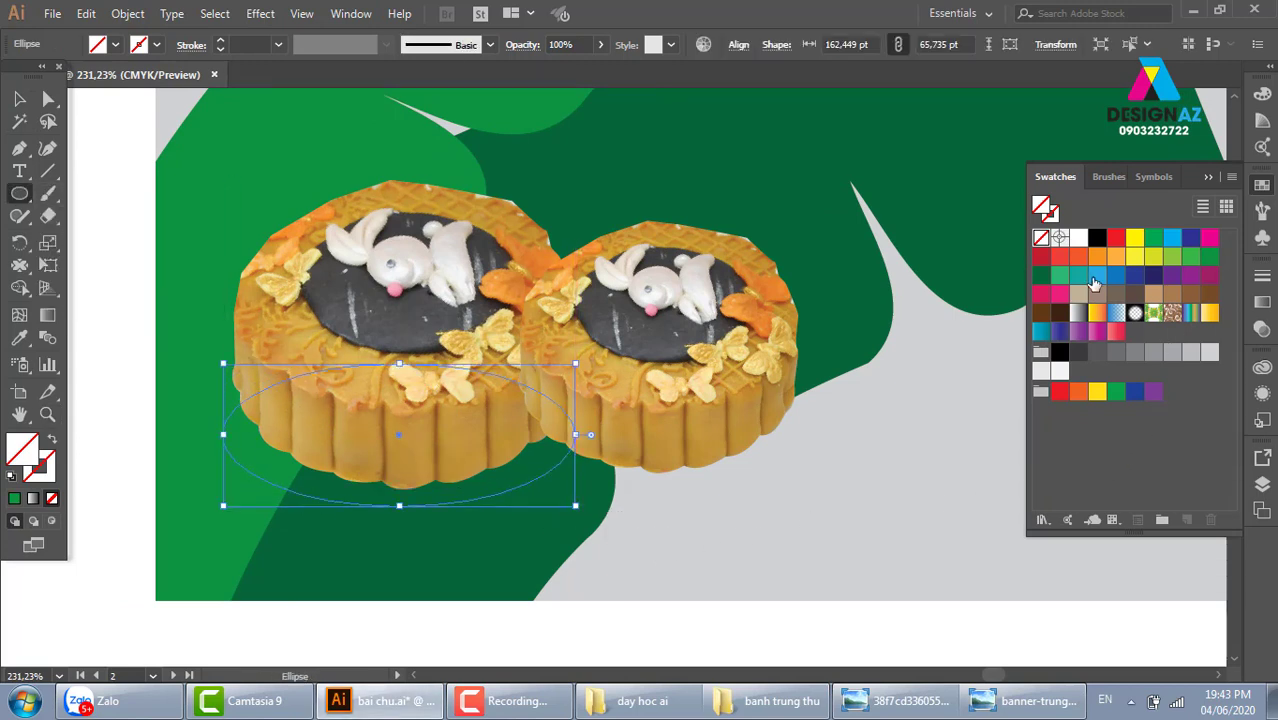
# Fill the ellipse dark green and set its blend mode to Multiply
pyautogui.click(1041, 277)
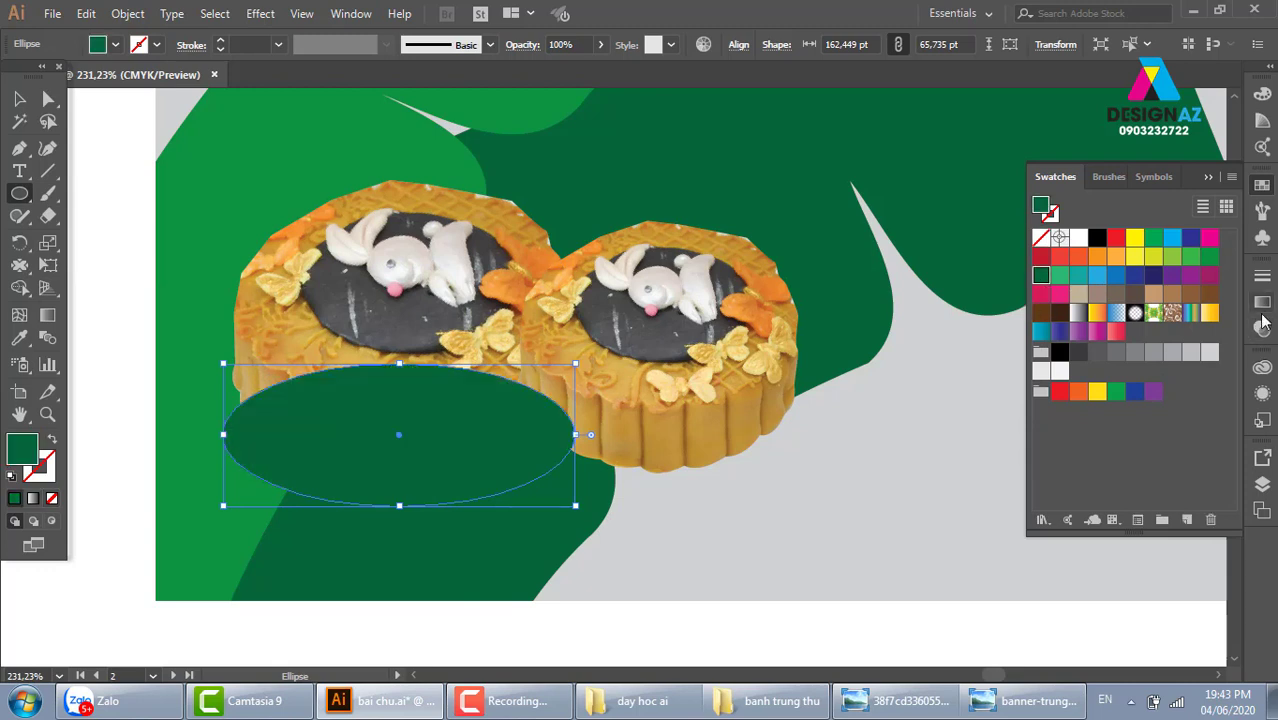
pyautogui.click(1262, 328)
pyautogui.click(1075, 296)
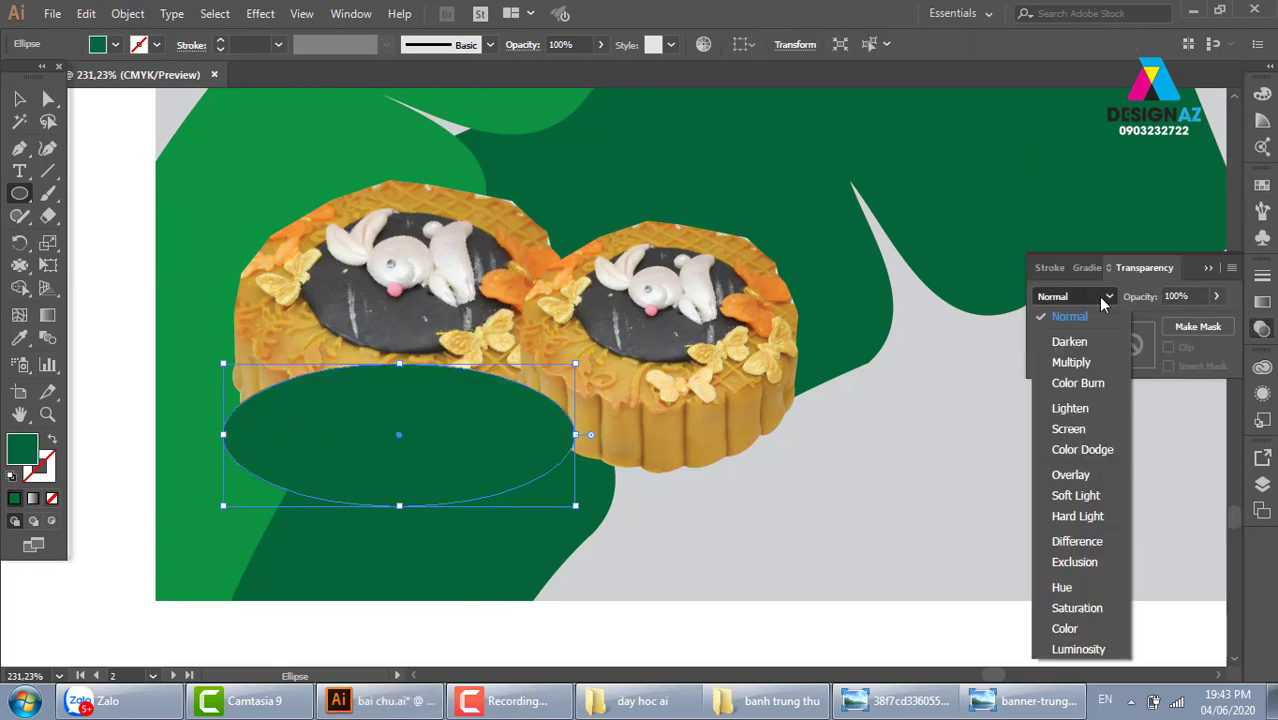
pyautogui.click(1083, 360)
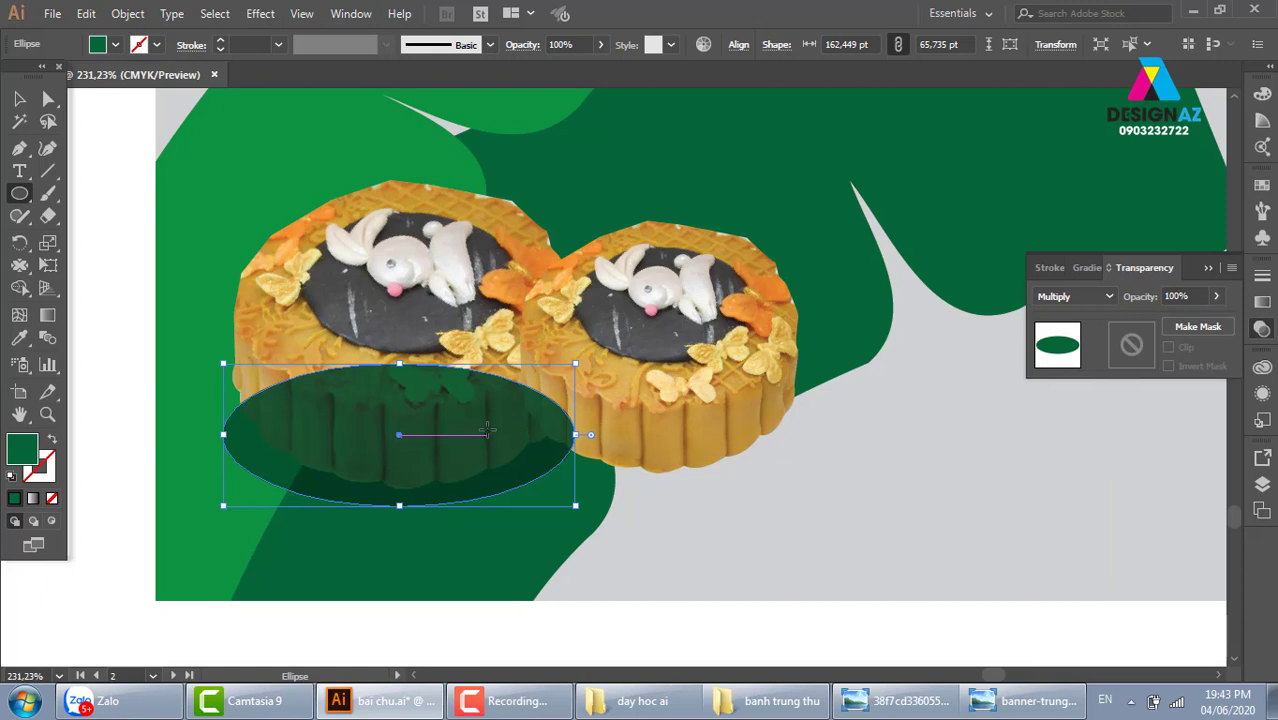
# Arrange the stacking order so the shadow ellipse sits directly behind the left mooncake
pyautogui.click(19, 98)
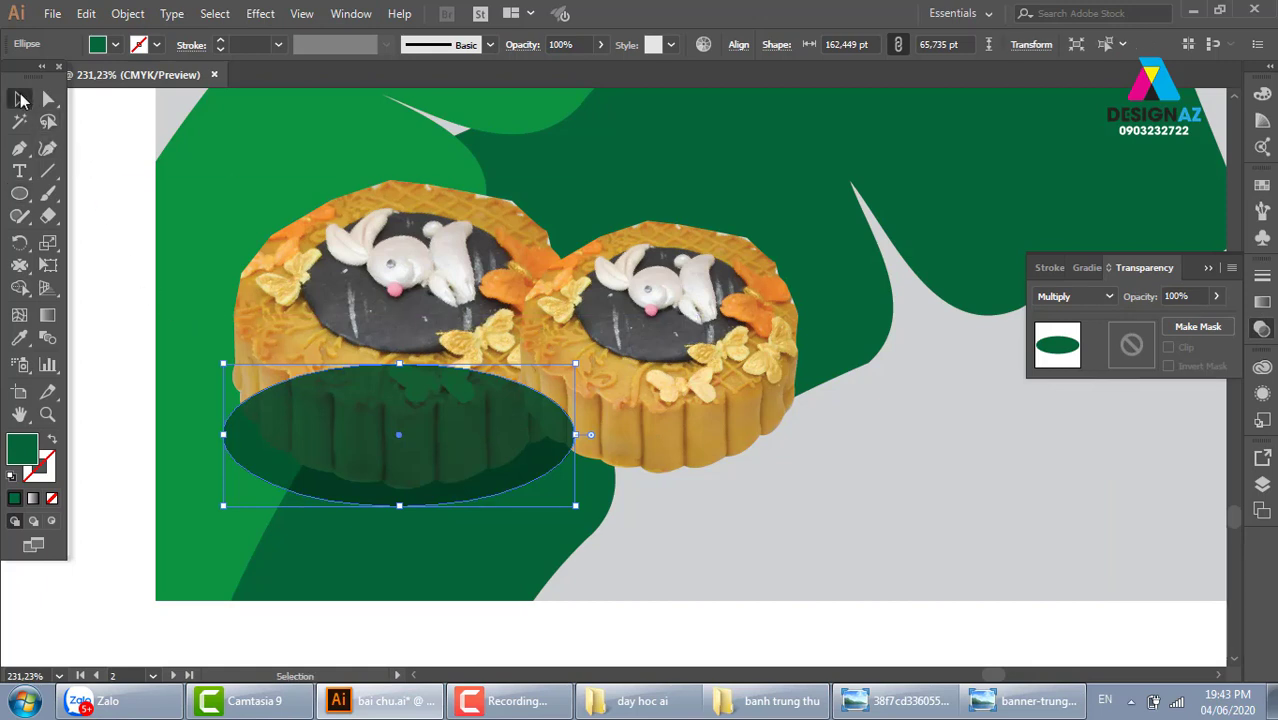
pyautogui.hotkey('ctrl', '[')
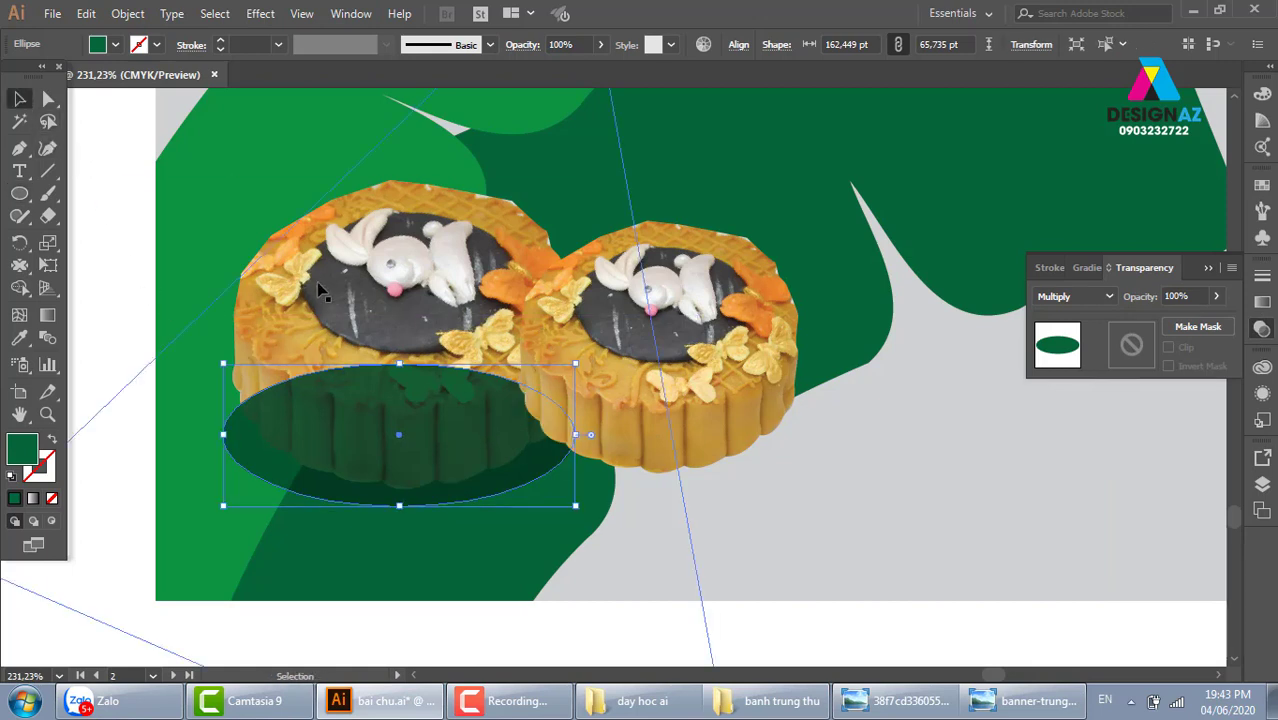
pyautogui.hotkey('ctrl', '[')
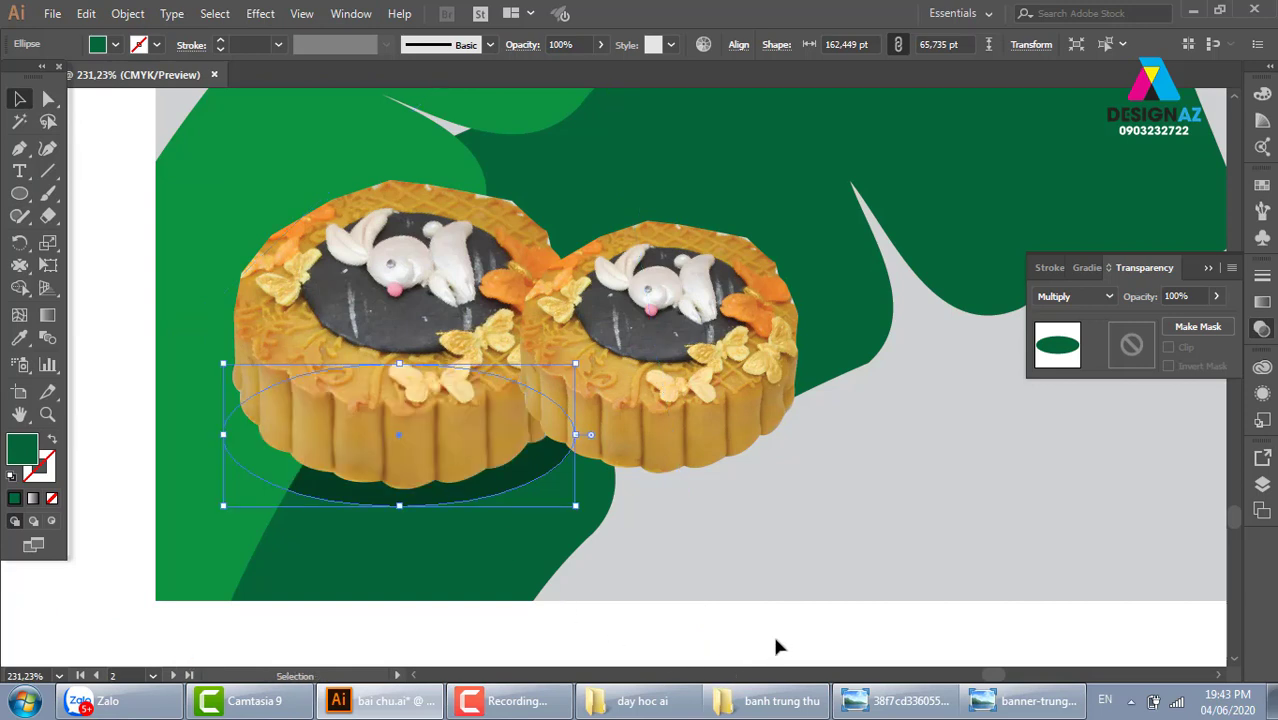
pyautogui.click(772, 632)
pyautogui.click(508, 492)
pyautogui.hotkey('ctrl', ']')
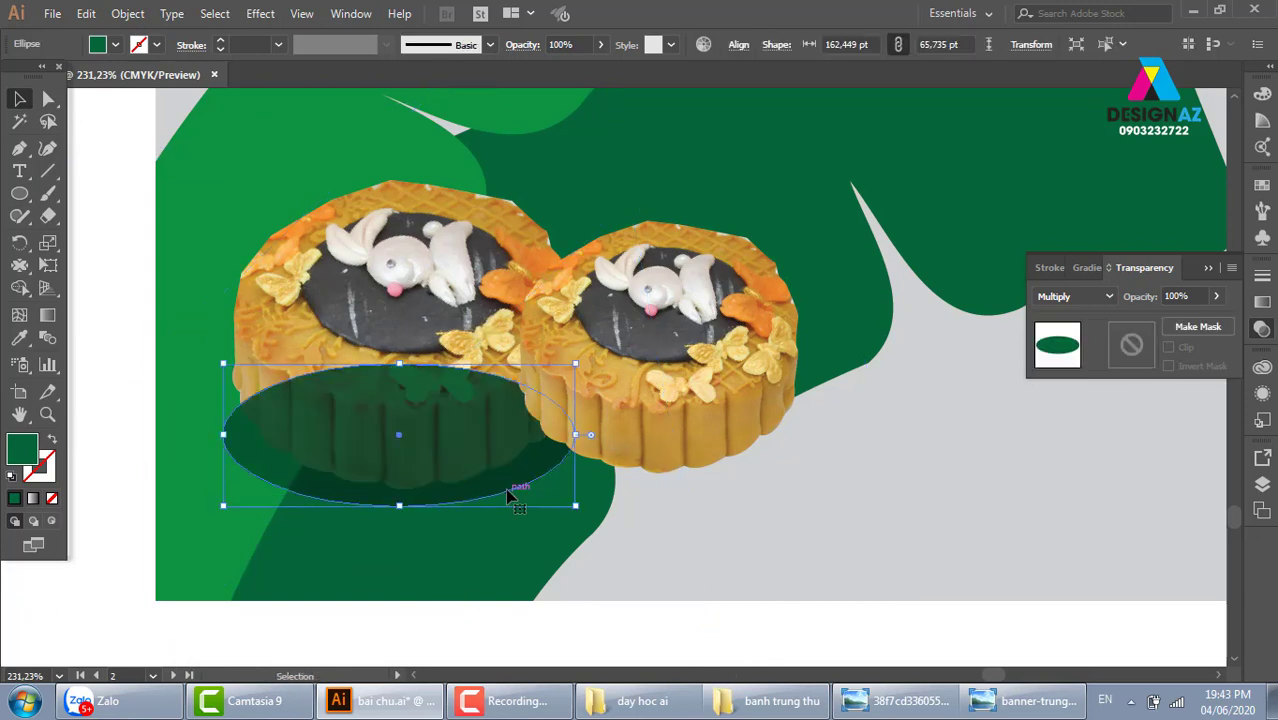
pyautogui.click(437, 355)
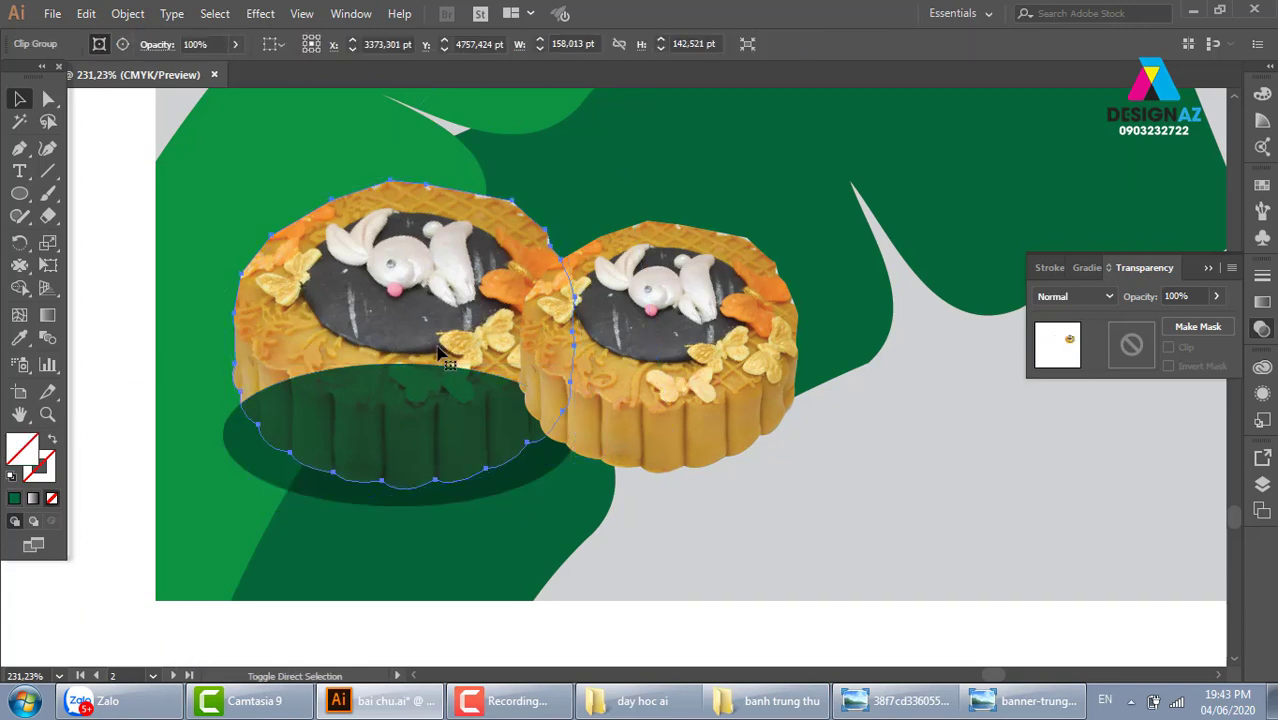
pyautogui.hotkey('ctrl', ']')
# Stretch the shadow ellipse taller upward
pyautogui.click(687, 645)
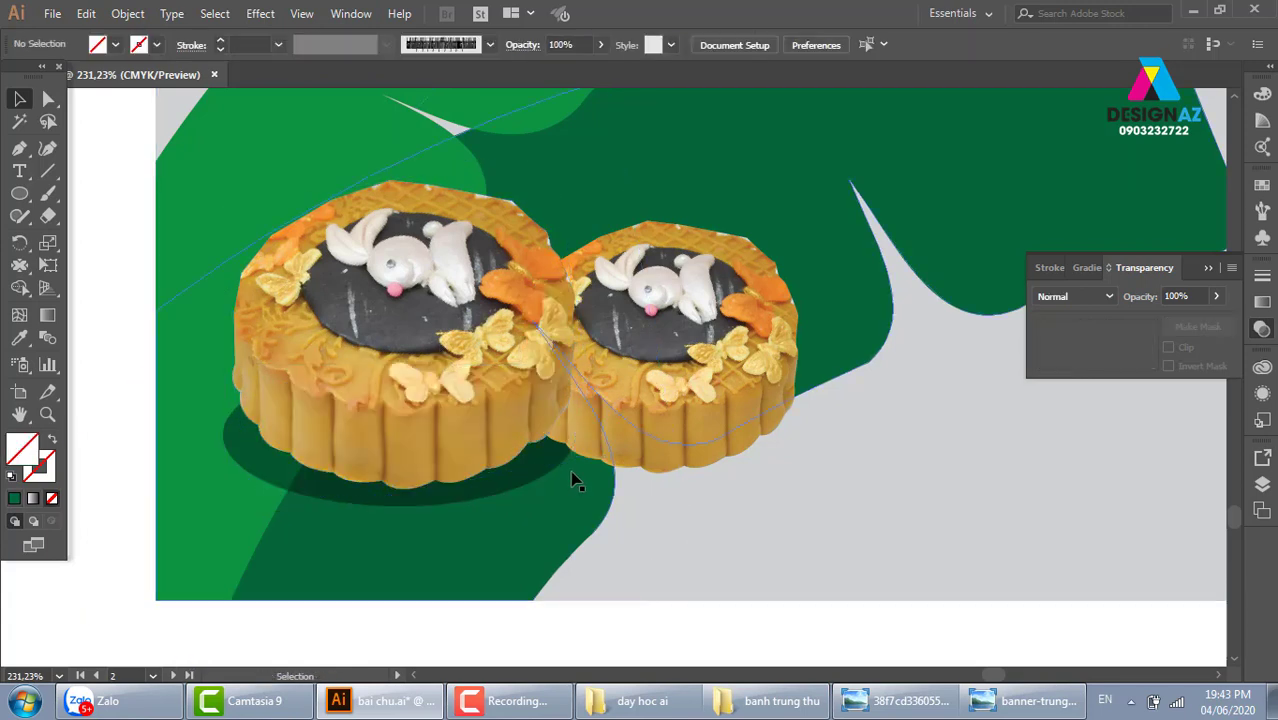
pyautogui.click(532, 485)
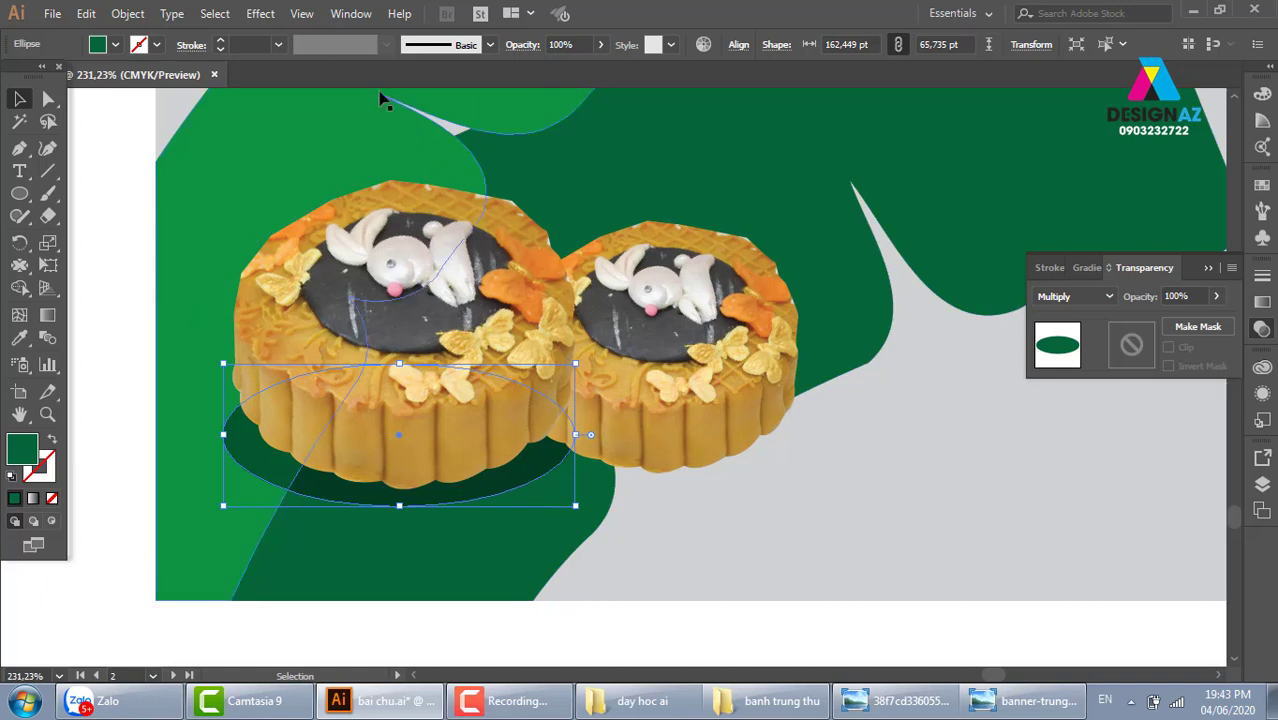
pyautogui.moveTo(399, 363); pyautogui.dragTo(399, 315)
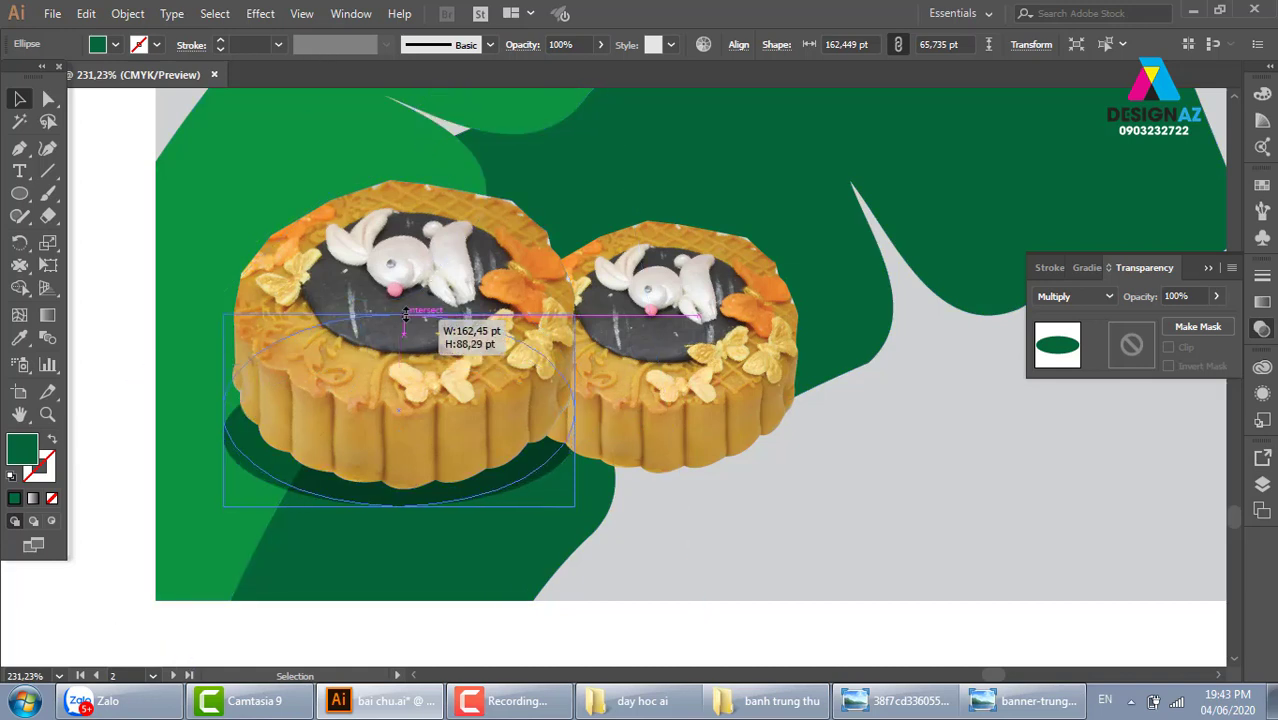
# Apply a 15.1-pixel Gaussian Blur to the dark green shadow ellipse
pyautogui.click(260, 14)
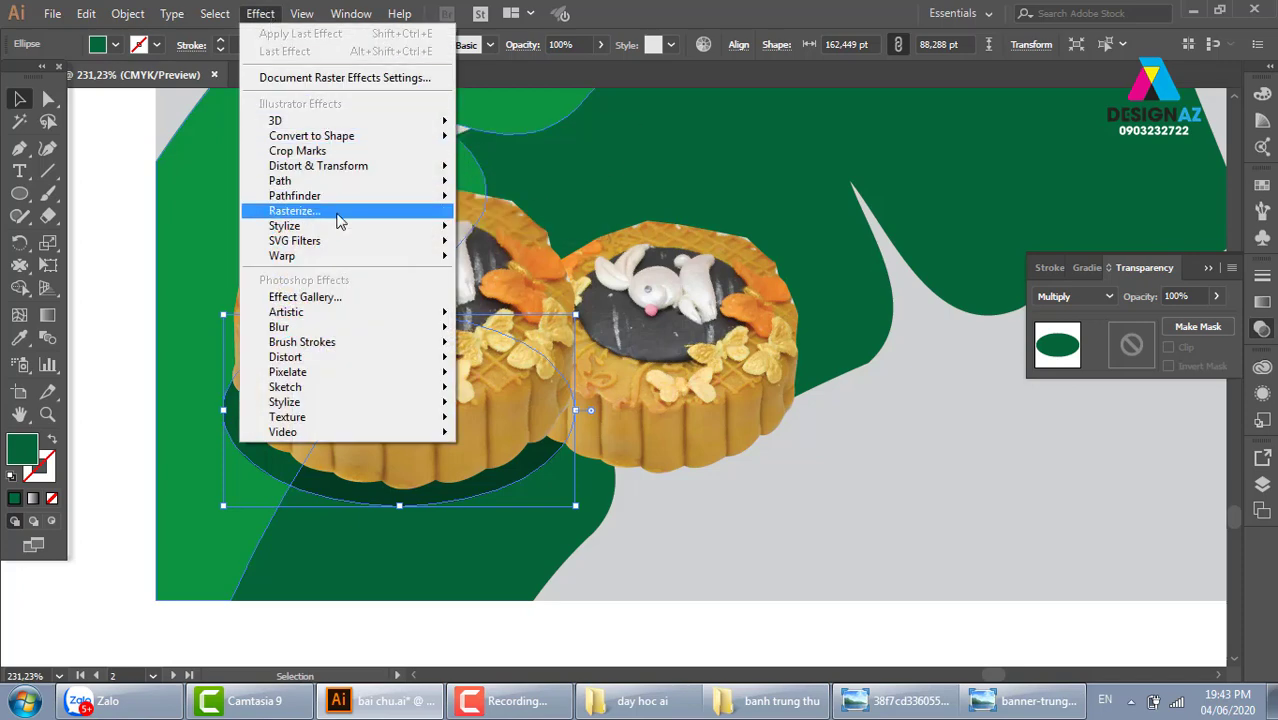
pyautogui.moveTo(300, 327)
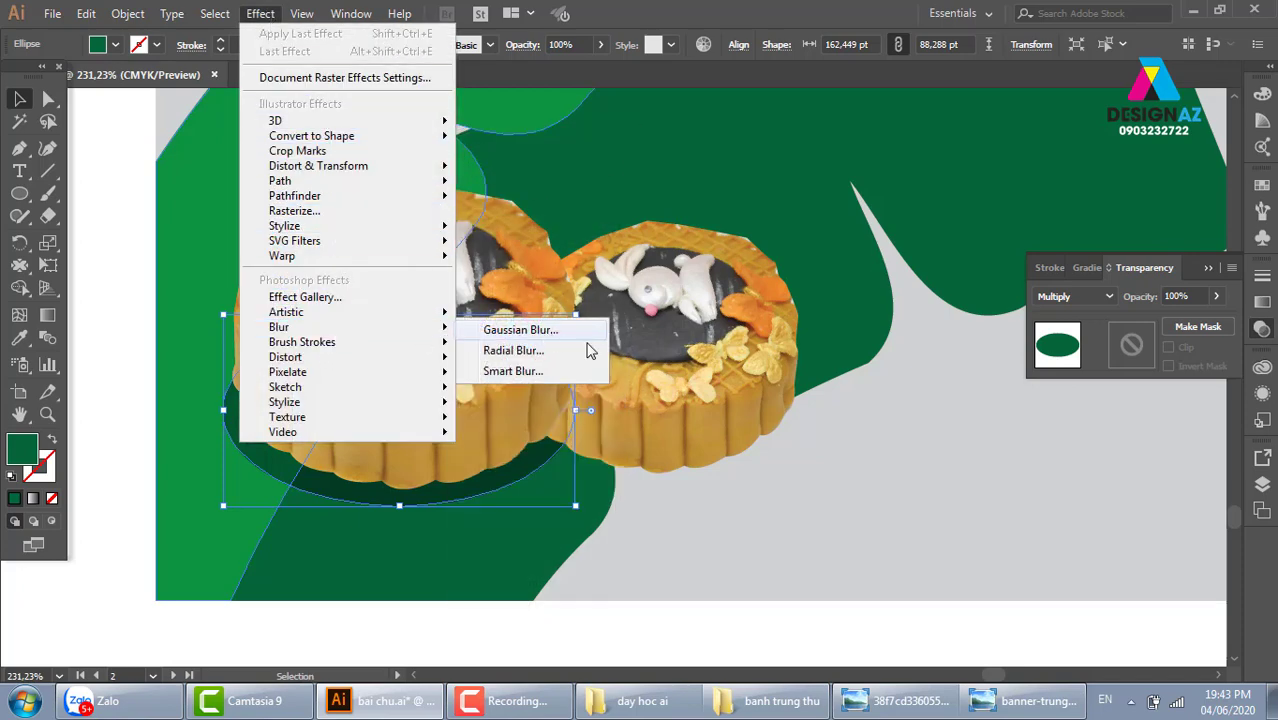
pyautogui.click(520, 330)
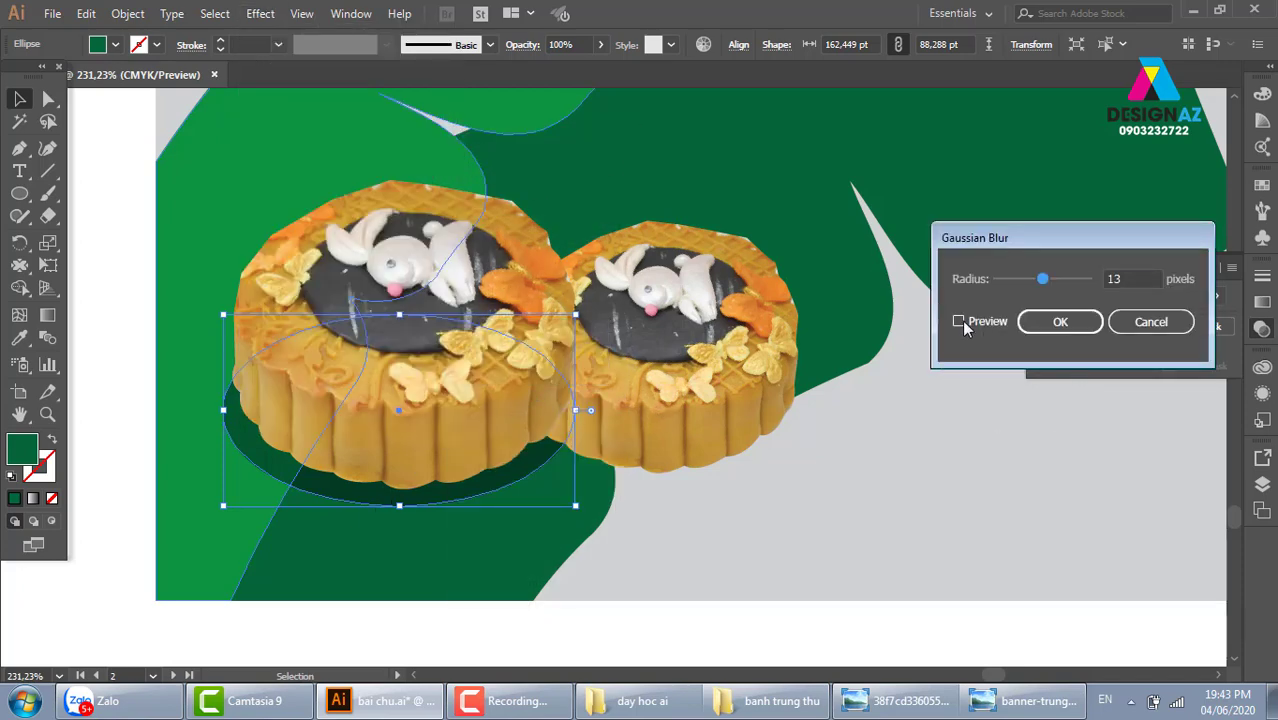
pyautogui.click(958, 322)
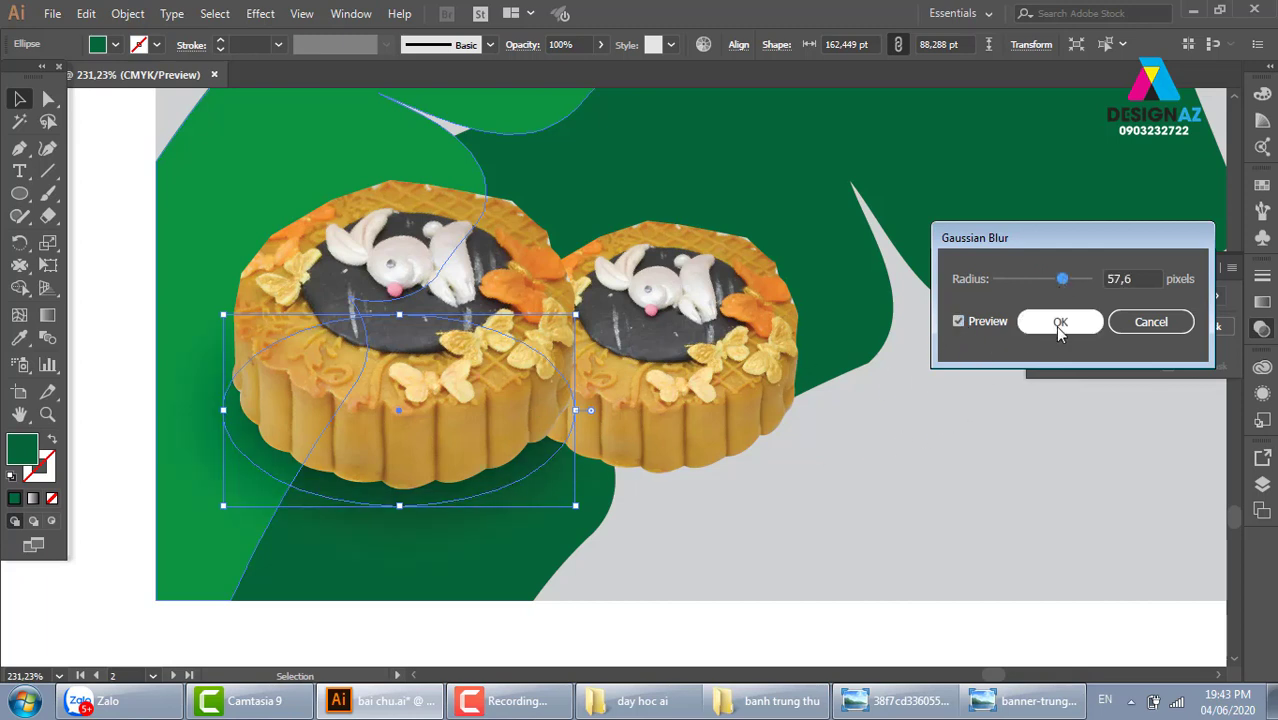
pyautogui.click(1059, 321)
pyautogui.click(921, 641)
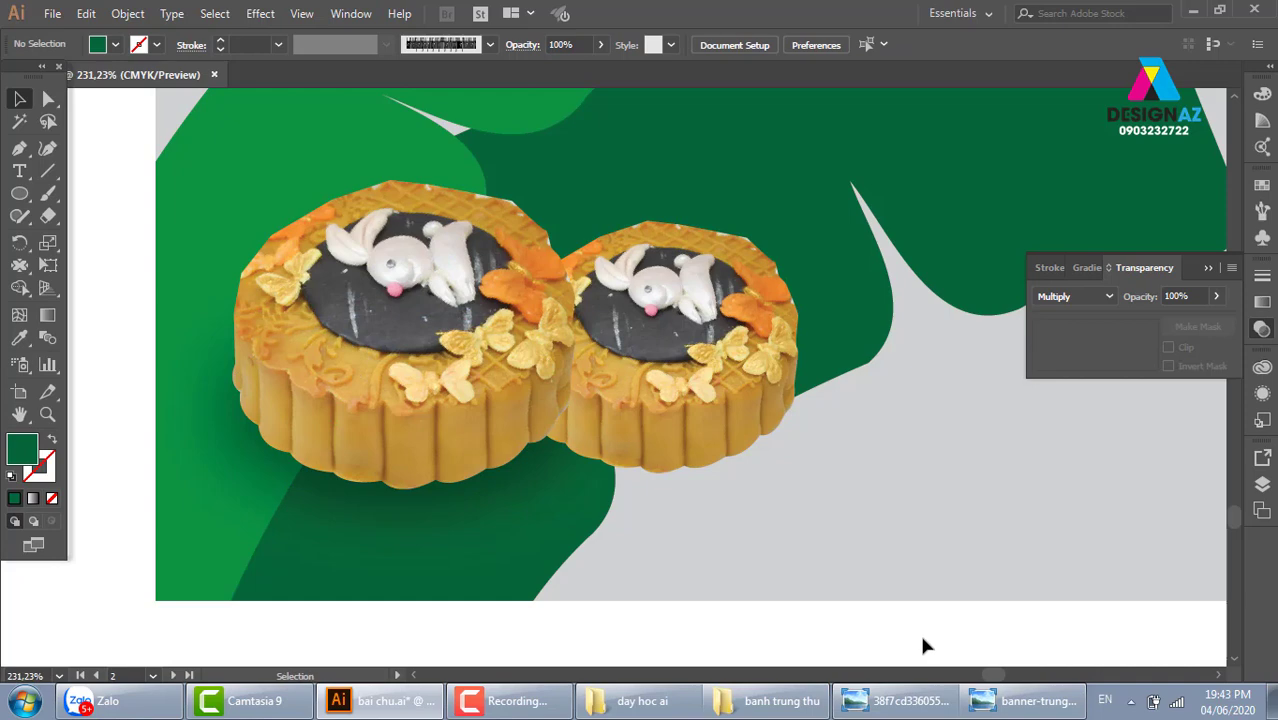
pyautogui.click(515, 495)
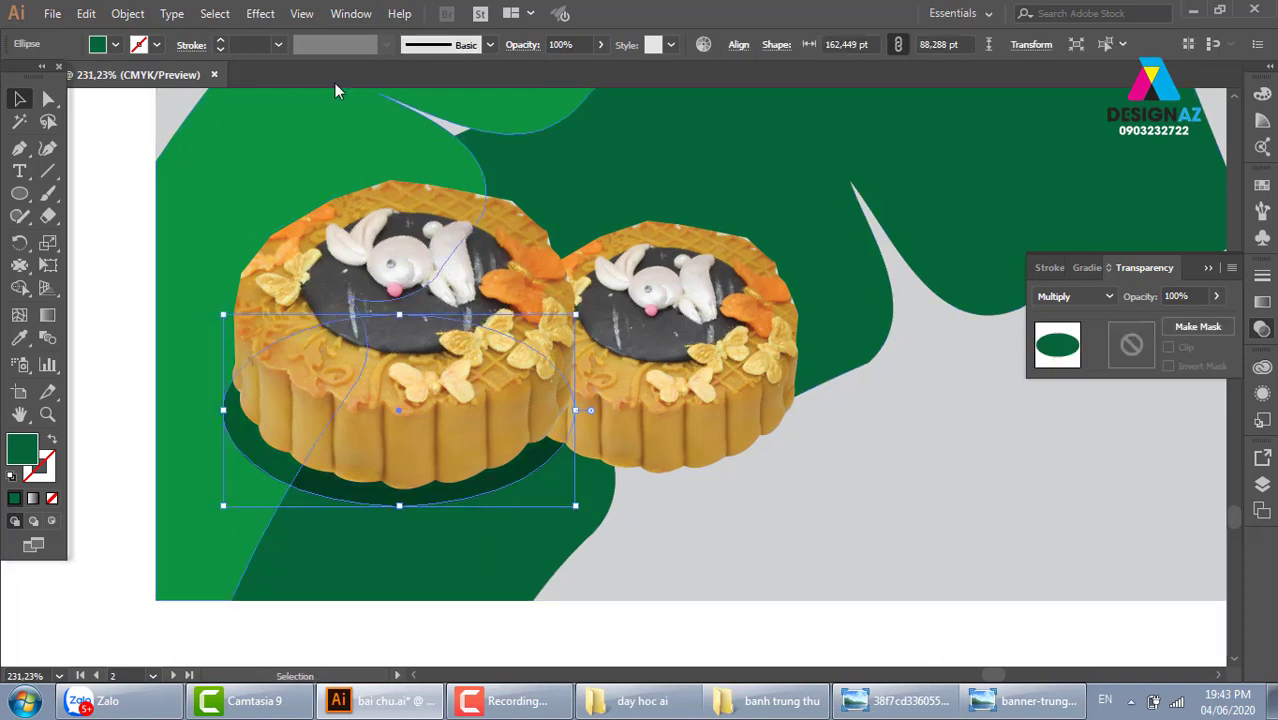
pyautogui.click(266, 14)
pyautogui.moveTo(279, 327)
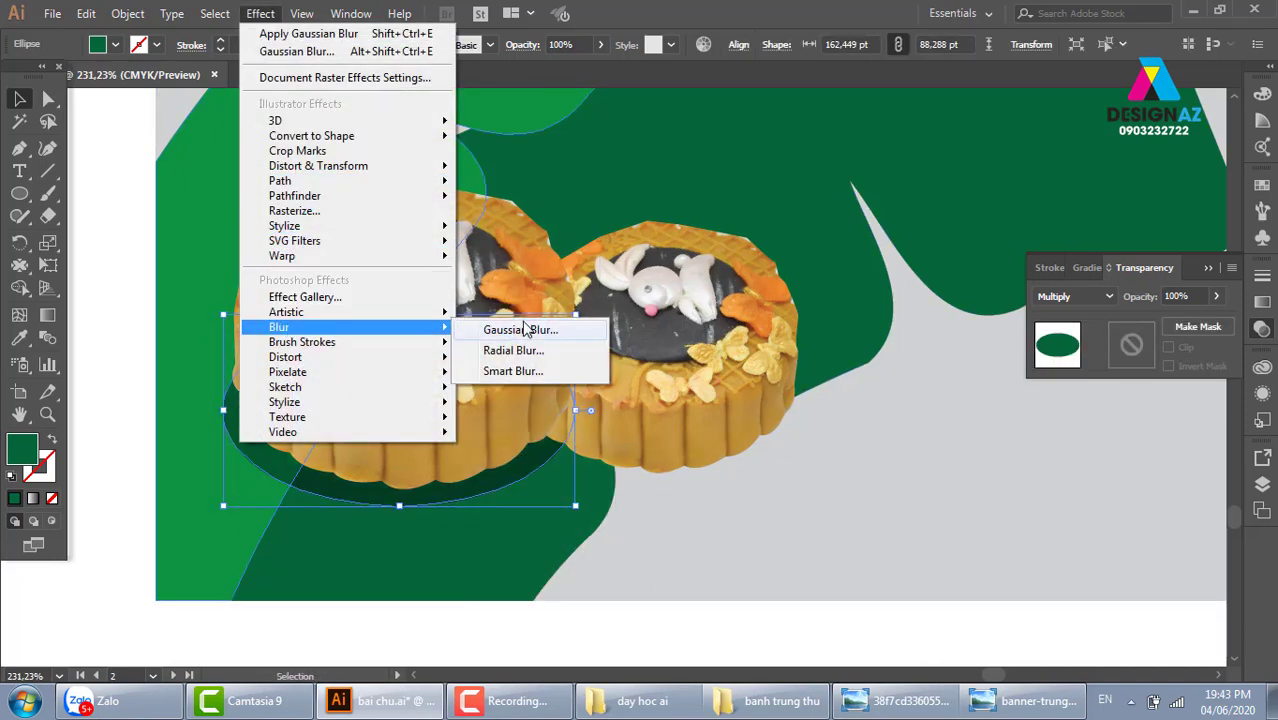
pyautogui.click(520, 331)
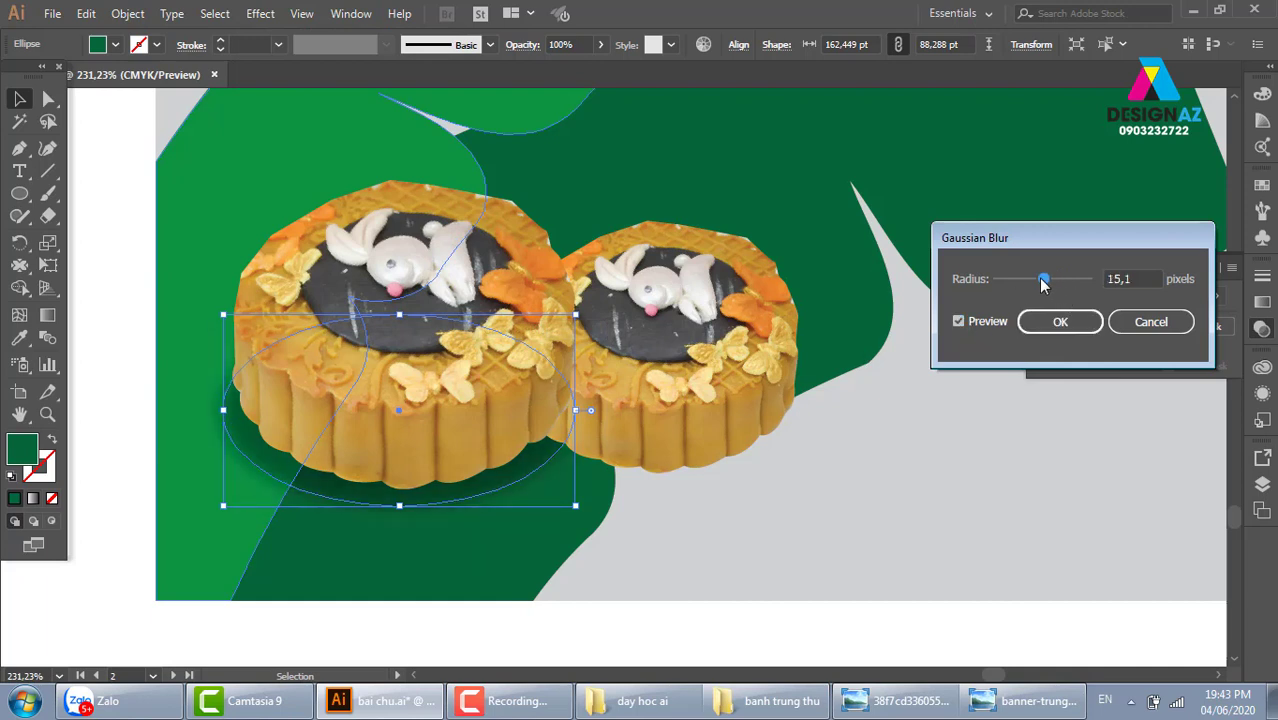
pyautogui.click(1060, 321)
pyautogui.click(855, 648)
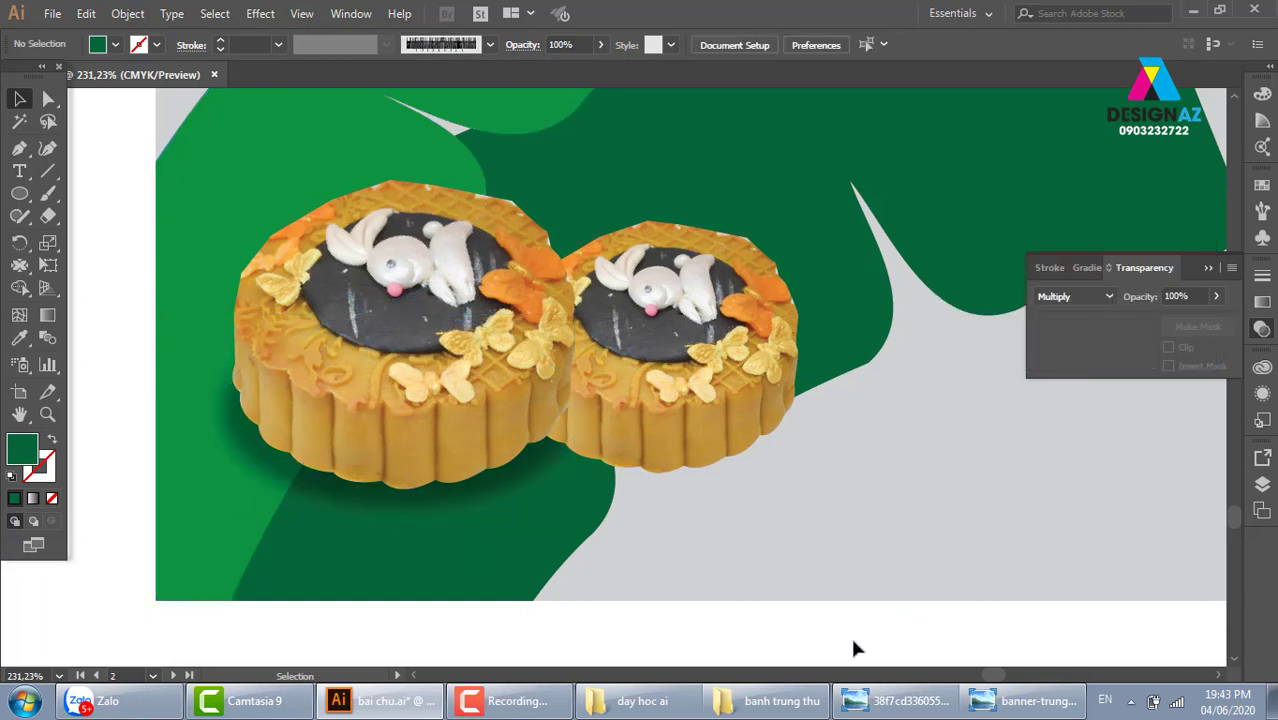
# Place a shadow under the right mooncake, resized to about 135.796 × 82.666 pt
pyautogui.moveTo(550, 490); pyautogui.dragTo(883, 487)
pyautogui.moveTo(857, 401); pyautogui.dragTo(805, 401)
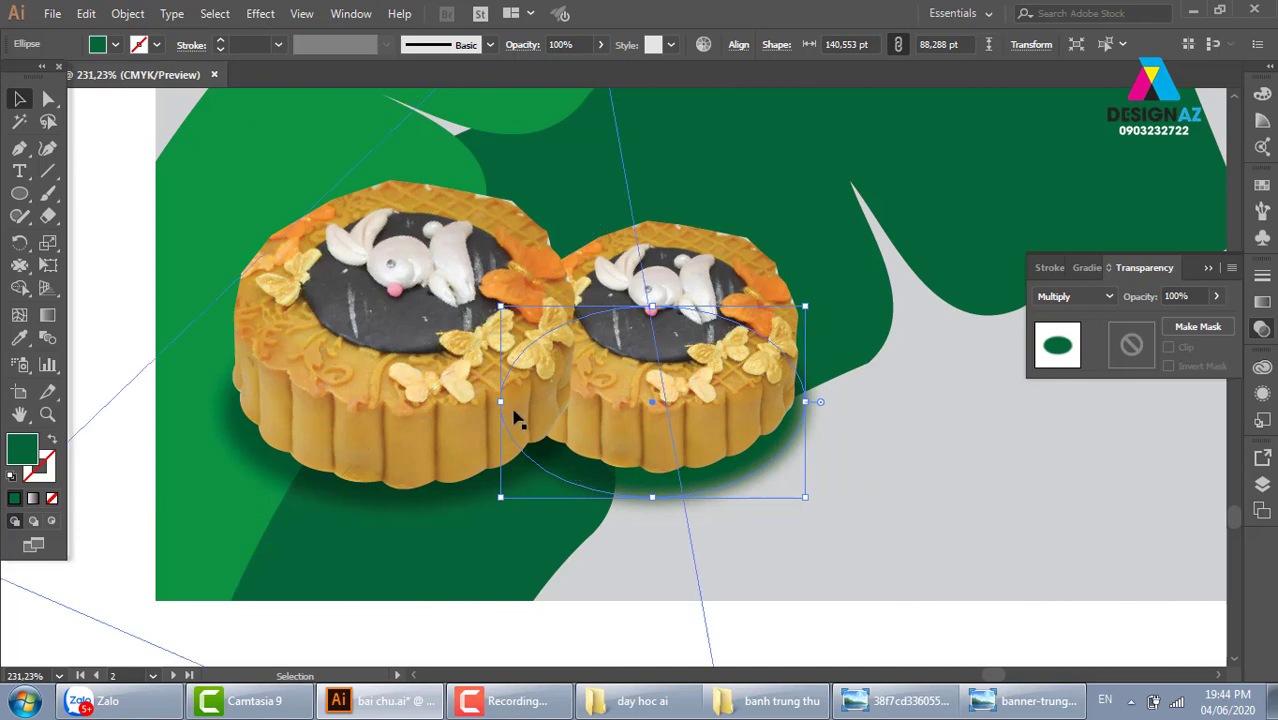
pyautogui.moveTo(500, 401); pyautogui.dragTo(601, 430)
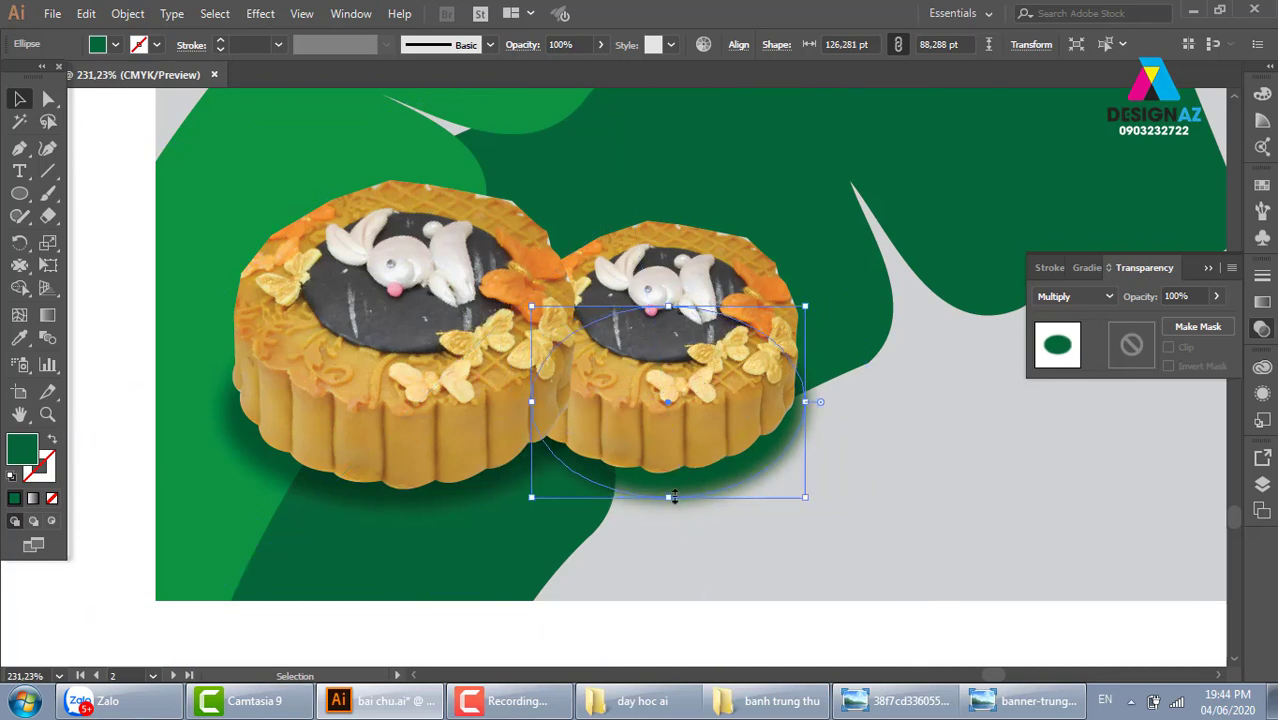
pyautogui.moveTo(671, 499); pyautogui.dragTo(671, 486)
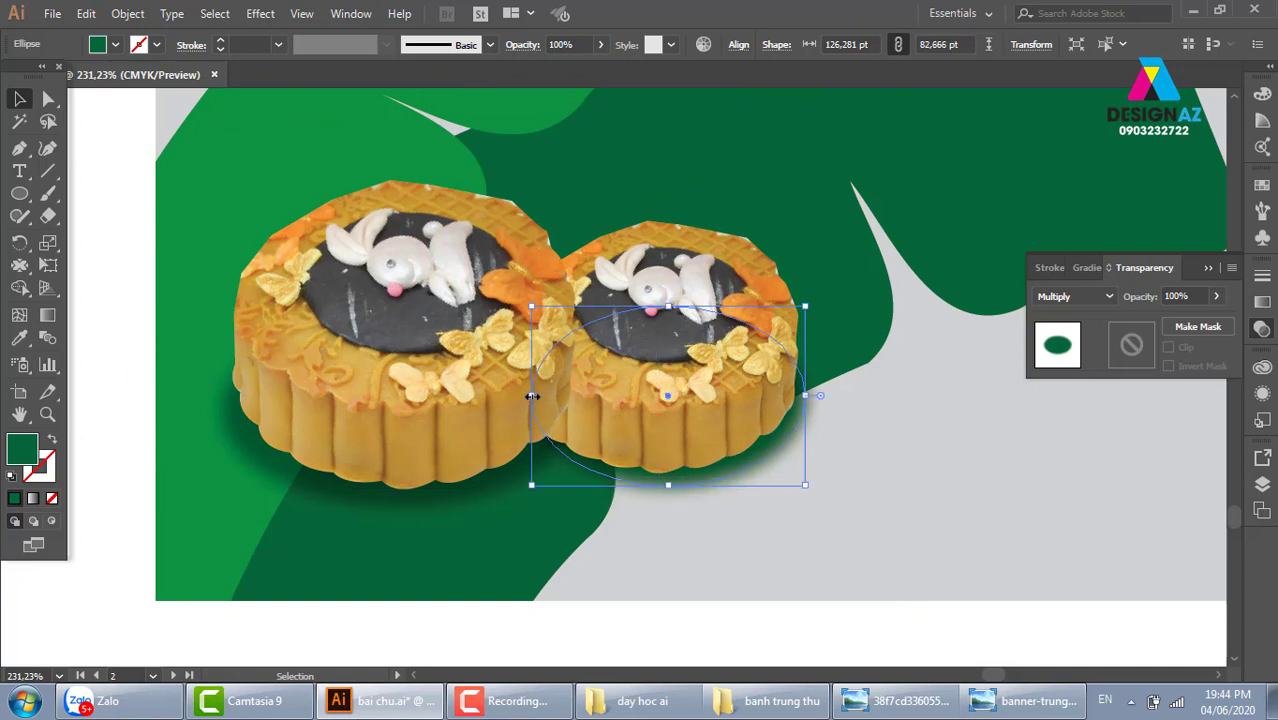
pyautogui.moveTo(531, 396); pyautogui.dragTo(511, 397)
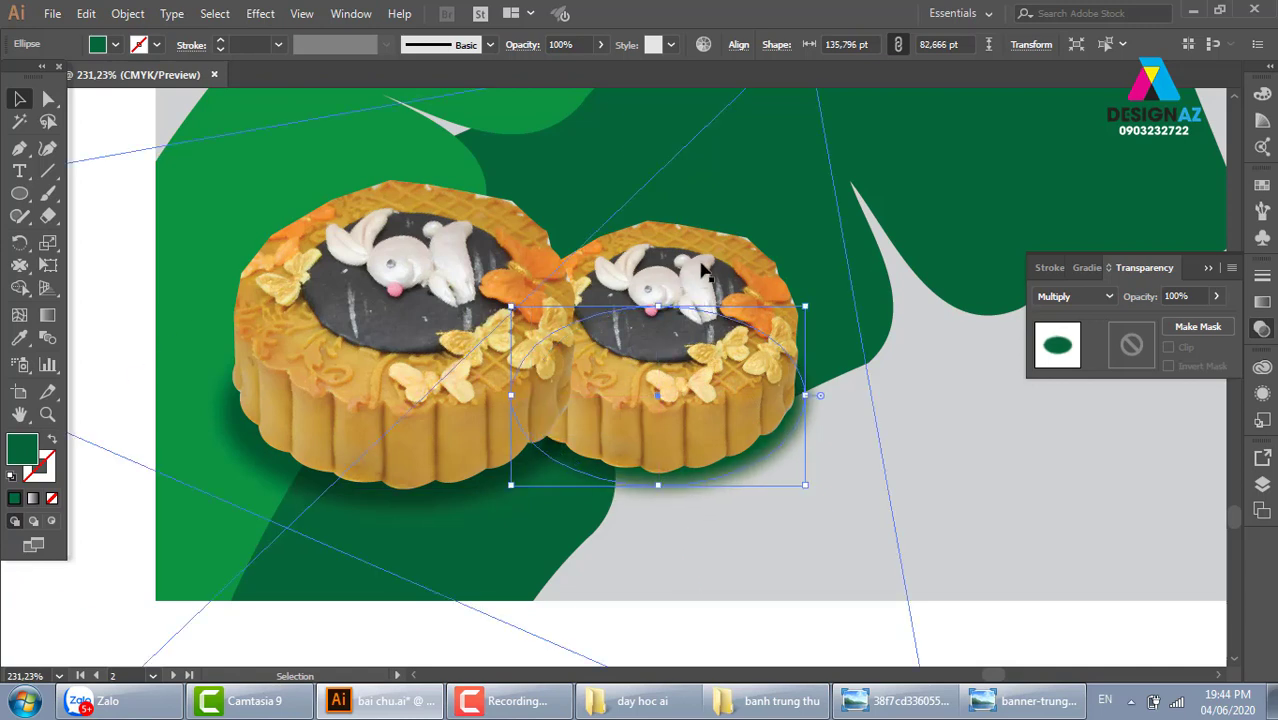
# Move the smaller mooncake and its shadow down and left to overlap the other cake
pyautogui.click(703, 270)
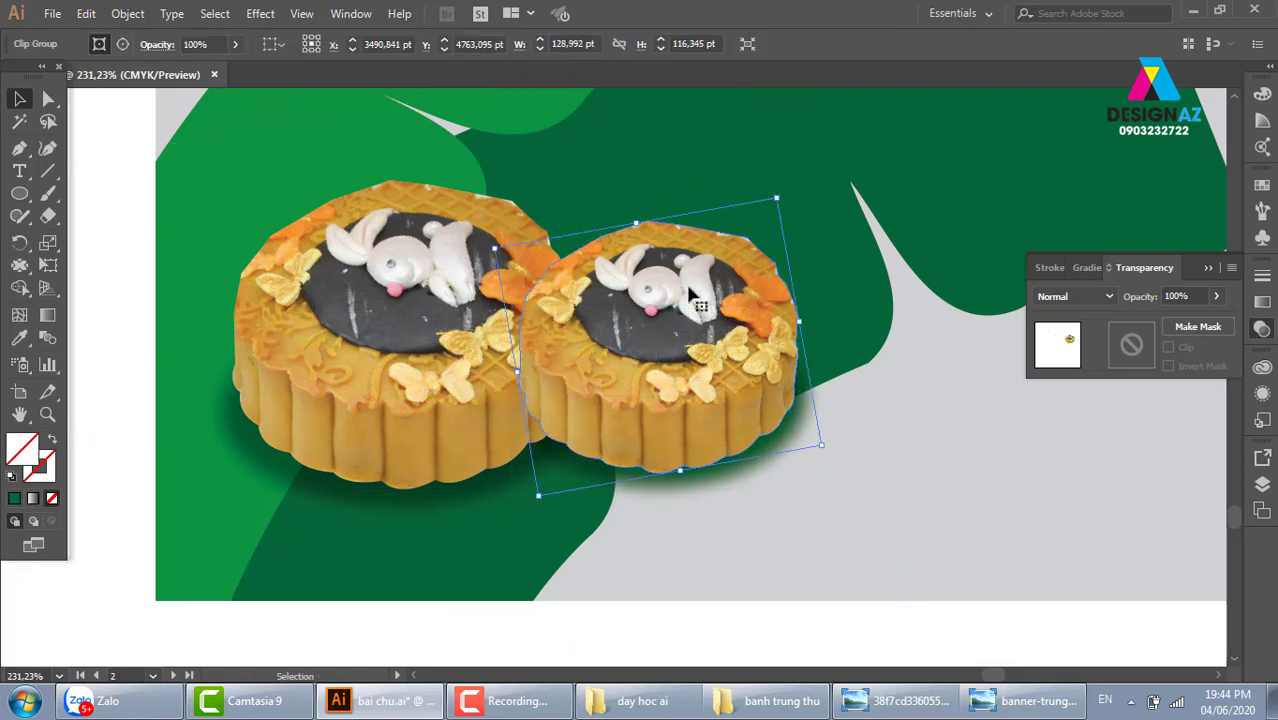
pyautogui.moveTo(690, 313); pyautogui.dragTo(666, 361)
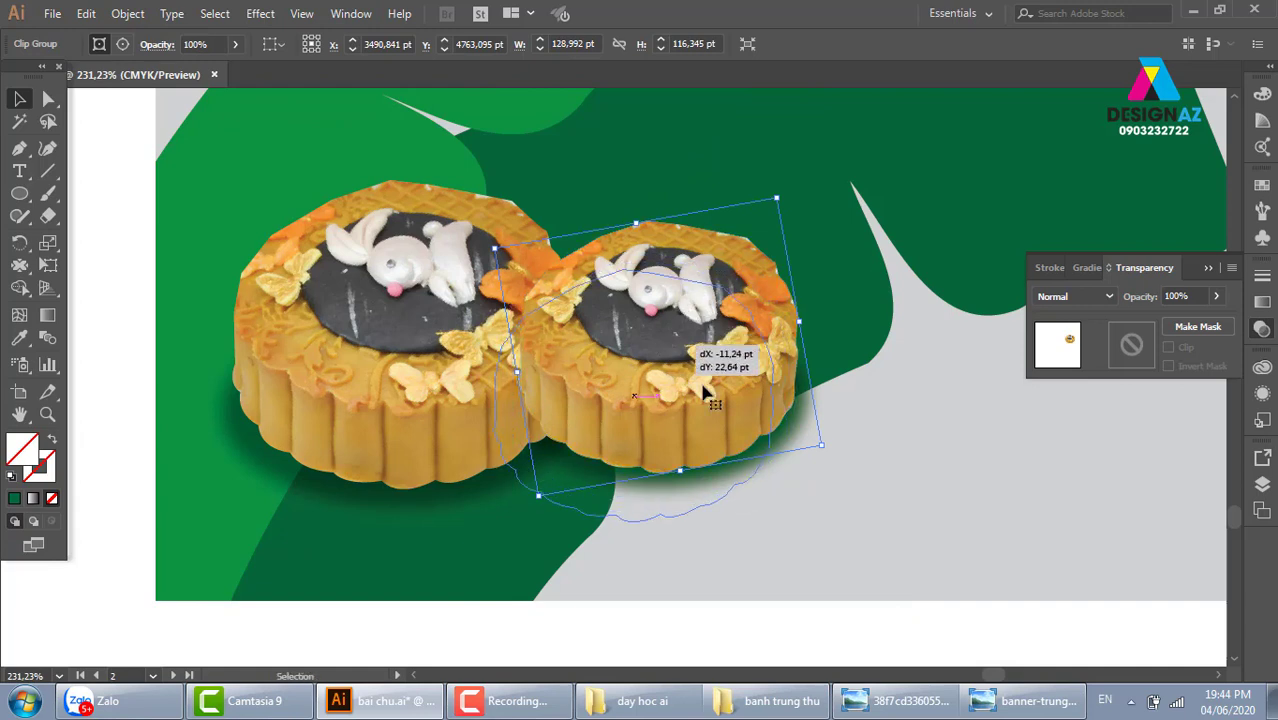
pyautogui.moveTo(810, 418); pyautogui.dragTo(778, 460)
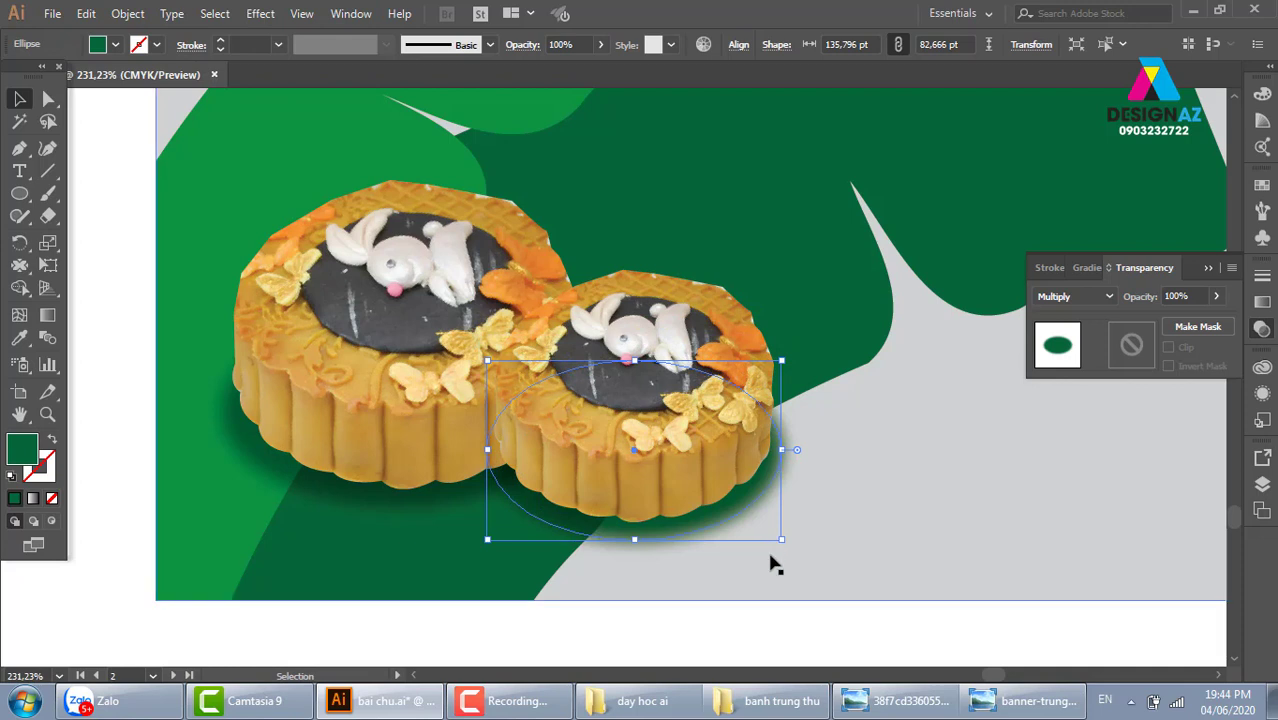
pyautogui.hotkey('ctrl', '-')
pyautogui.hotkey('ctrl', '-')
pyautogui.hotkey('ctrl', '-')
# Fill the banner's grey background rectangle with the tan swatch
pyautogui.click(810, 572)
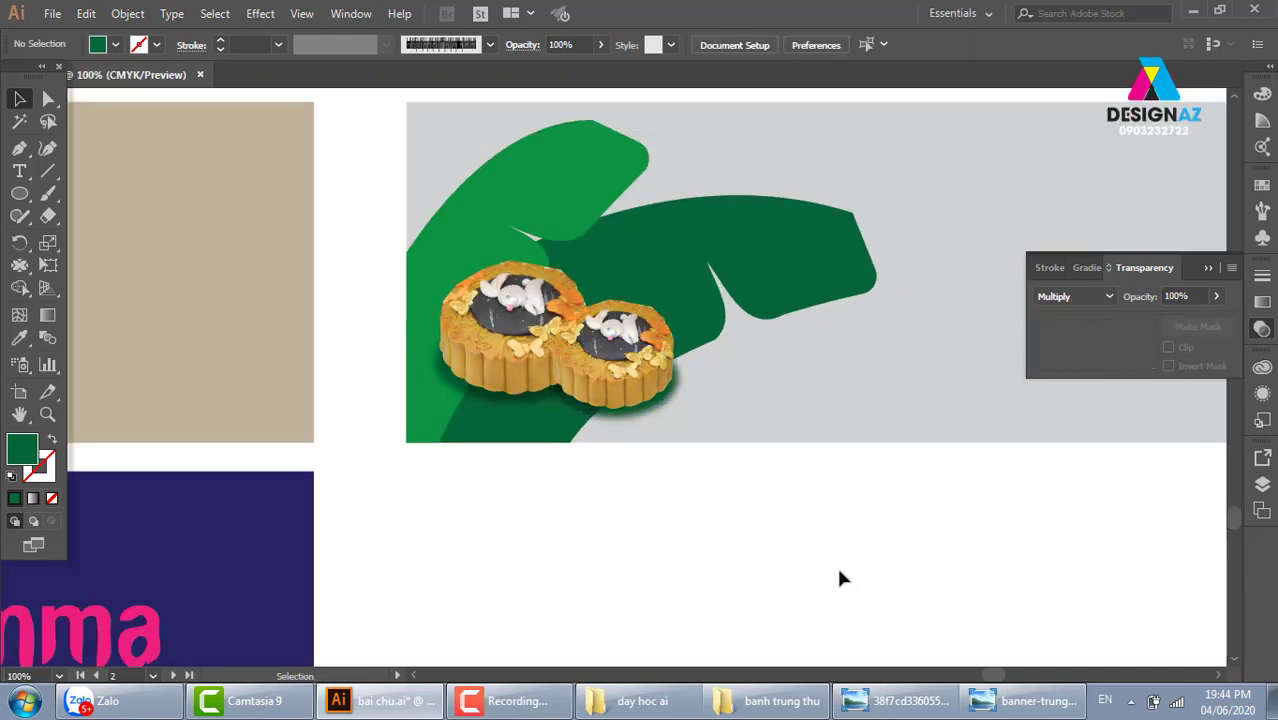
pyautogui.moveTo(701, 579); pyautogui.dragTo(682, 581)
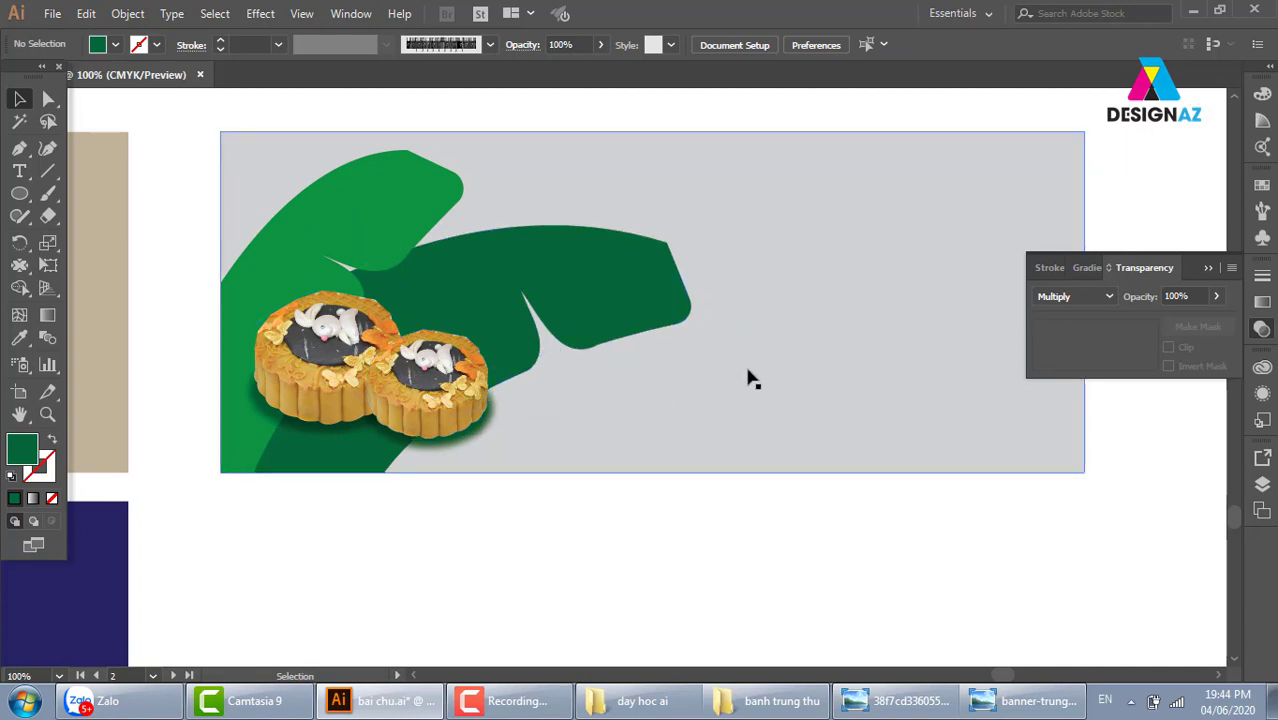
pyautogui.click(887, 310)
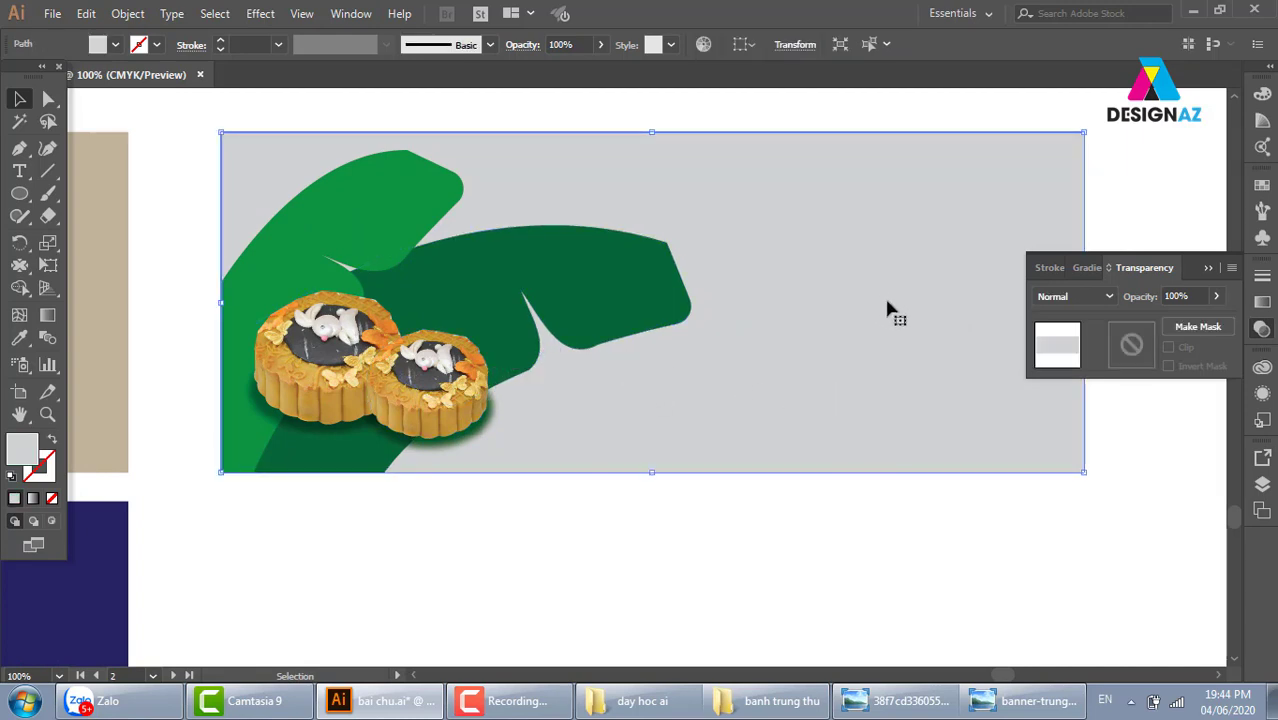
pyautogui.click(1262, 185)
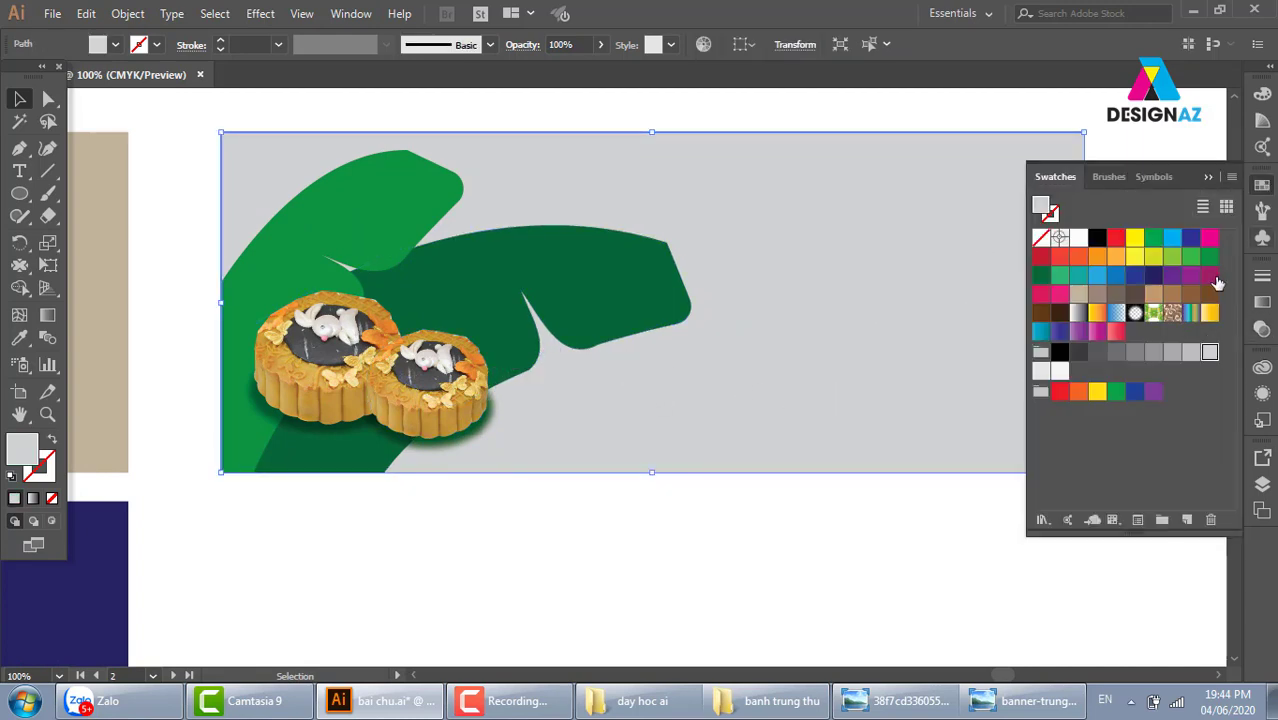
pyautogui.click(1079, 294)
pyautogui.click(761, 530)
pyautogui.moveTo(761, 530); pyautogui.dragTo(690, 524)
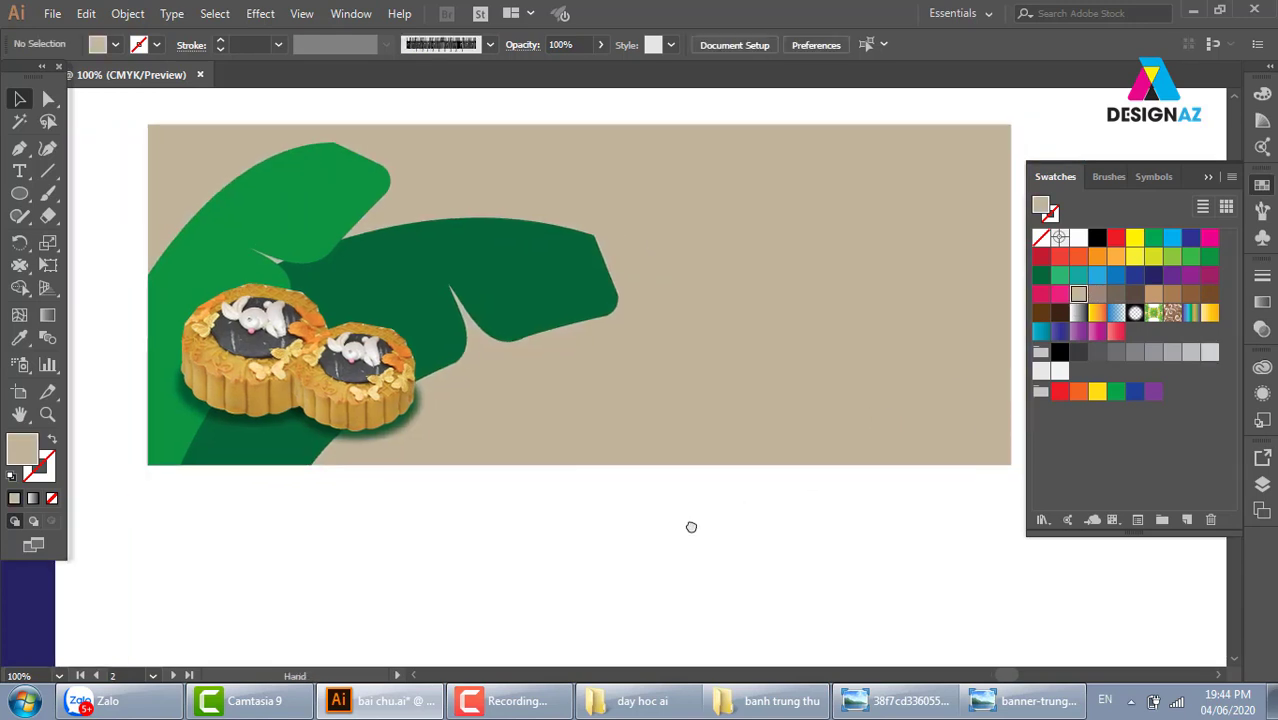
pyautogui.click(19, 171)
# Add the 'BAN TRUNG THU' title at the banner's upper right and nudge it down-left
pyautogui.click(691, 212)
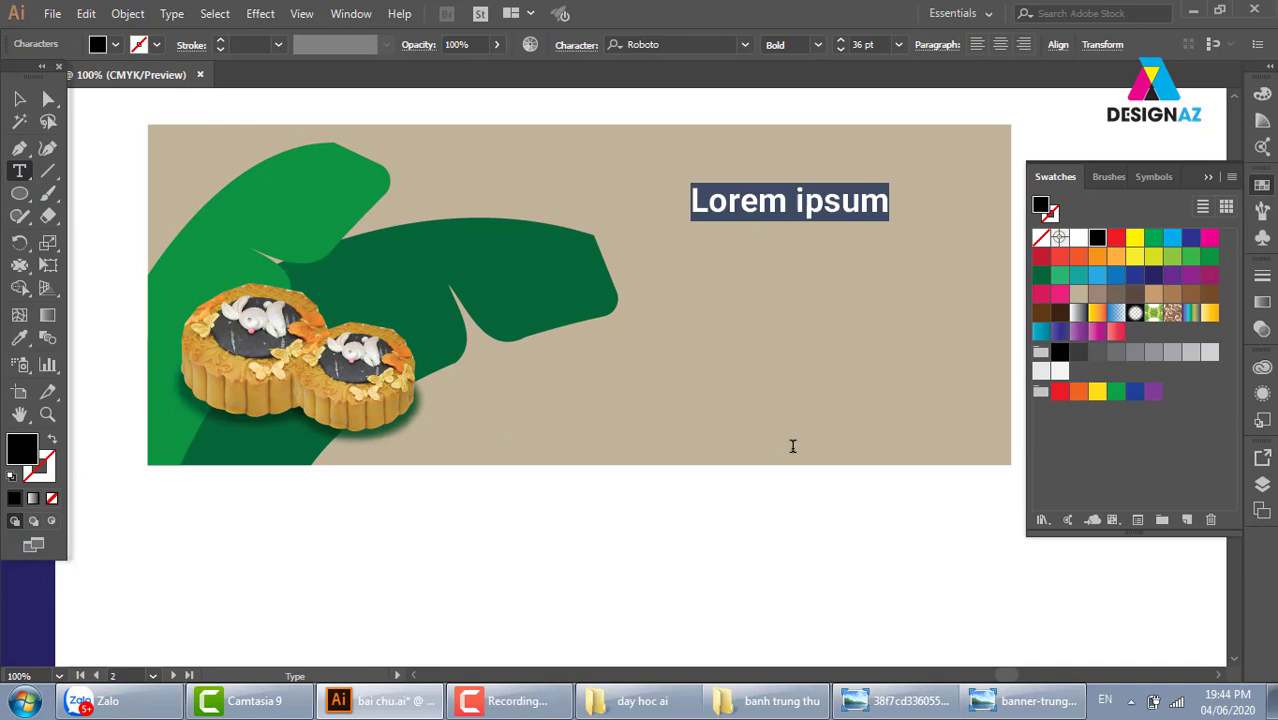
pyautogui.press('BackSpace')
pyautogui.write('ban trung thu')
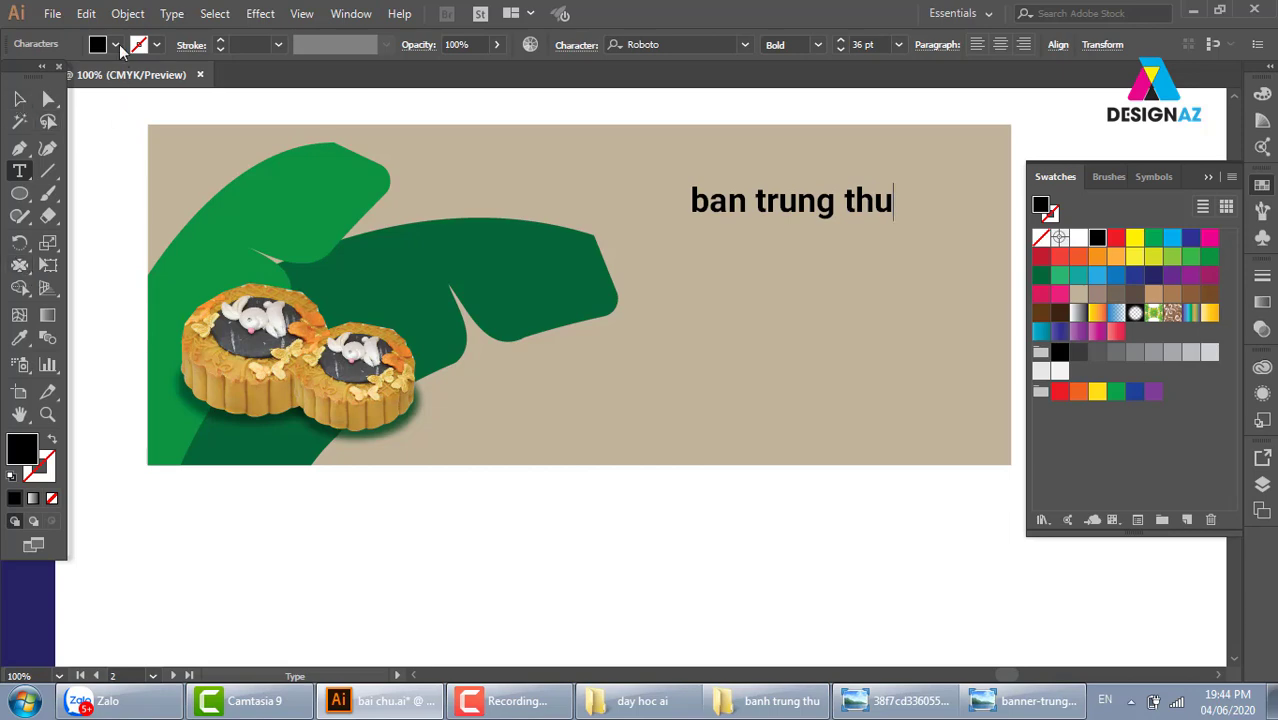
pyautogui.click(172, 14)
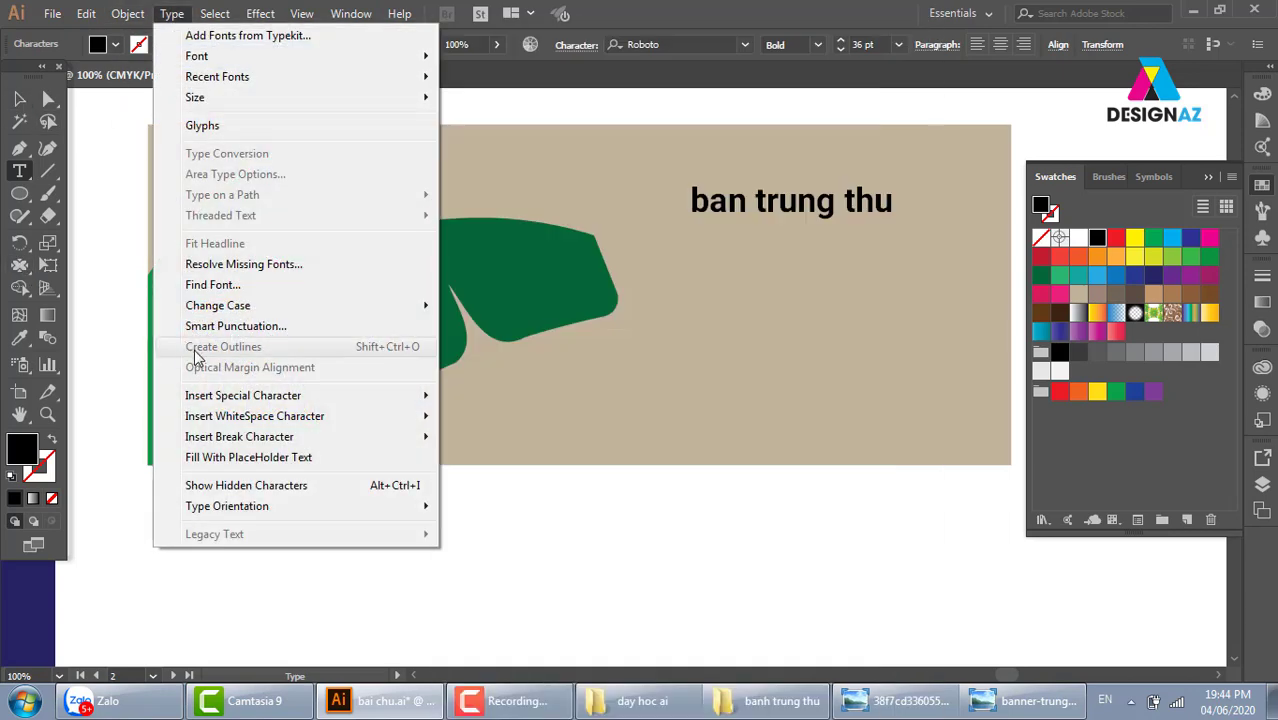
pyautogui.click(495, 305)
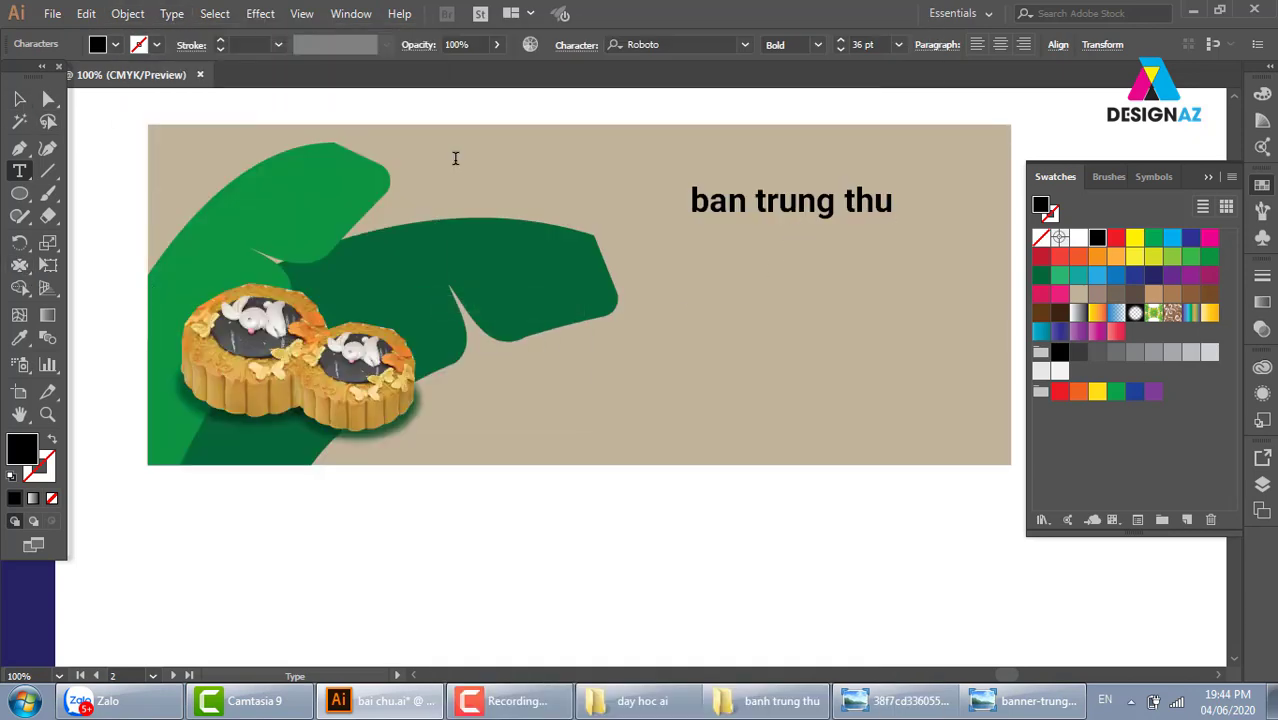
pyautogui.click(20, 98)
pyautogui.moveTo(755, 210); pyautogui.dragTo(725, 244)
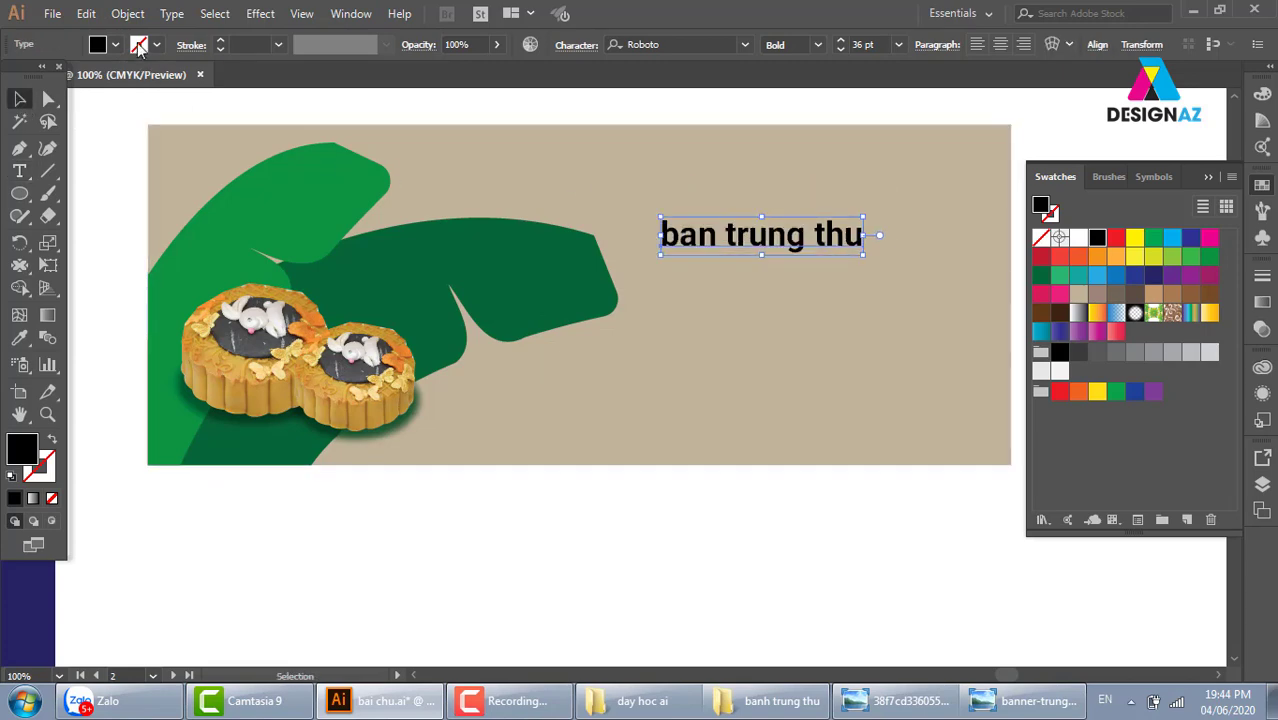
# Make the headline uppercase, colour it brown, and enlarge it to about 41.59 pt
pyautogui.click(172, 14)
pyautogui.moveTo(218, 305)
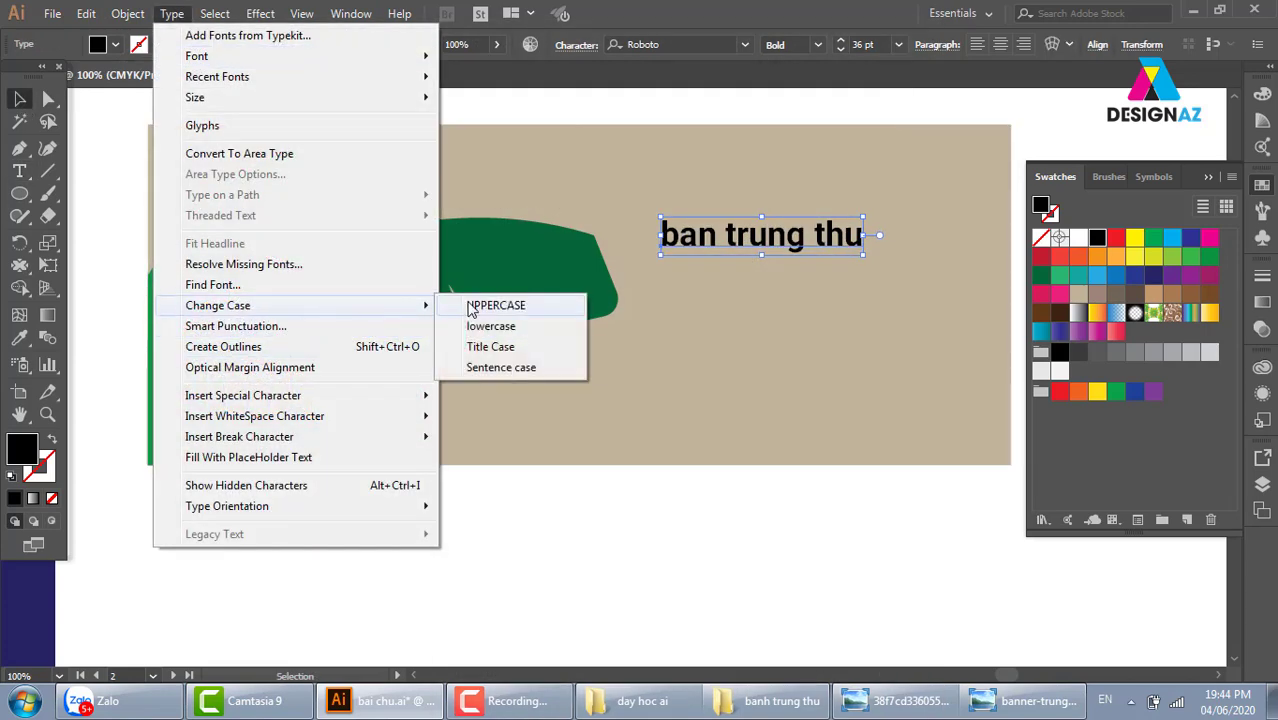
pyautogui.press('Return')
pyautogui.moveTo(862, 248); pyautogui.dragTo(840, 268)
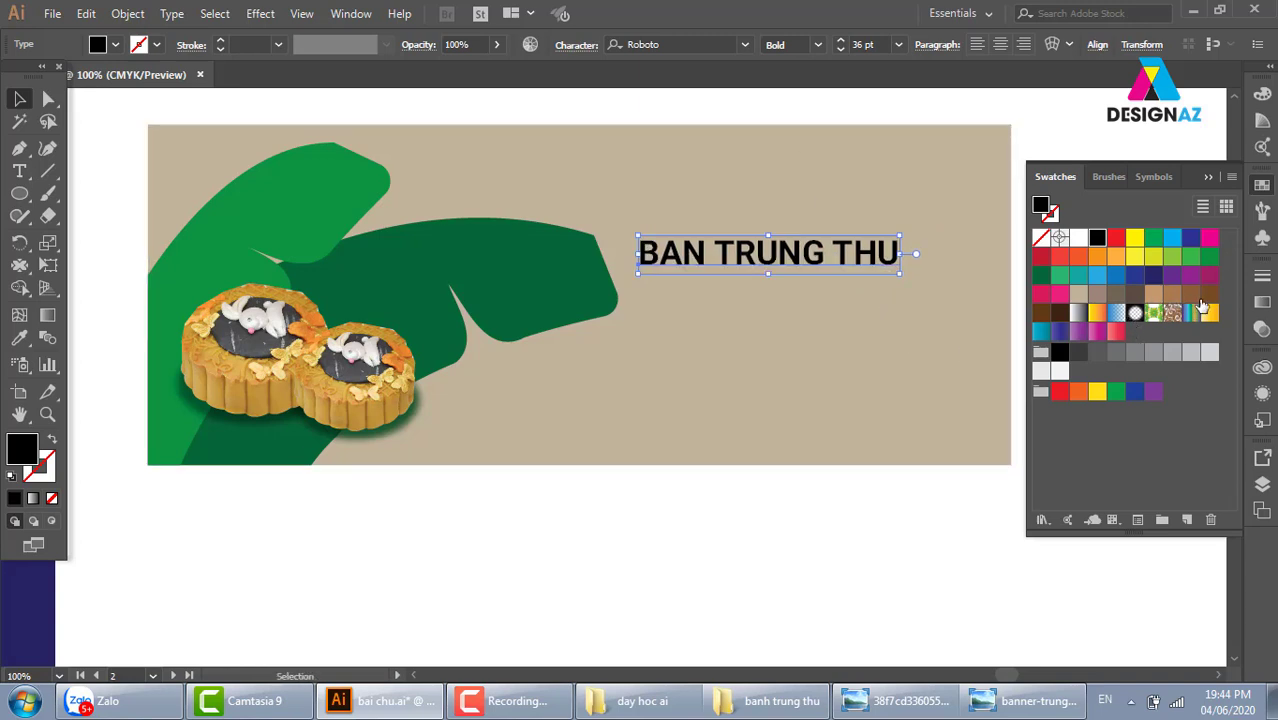
pyautogui.click(1190, 293)
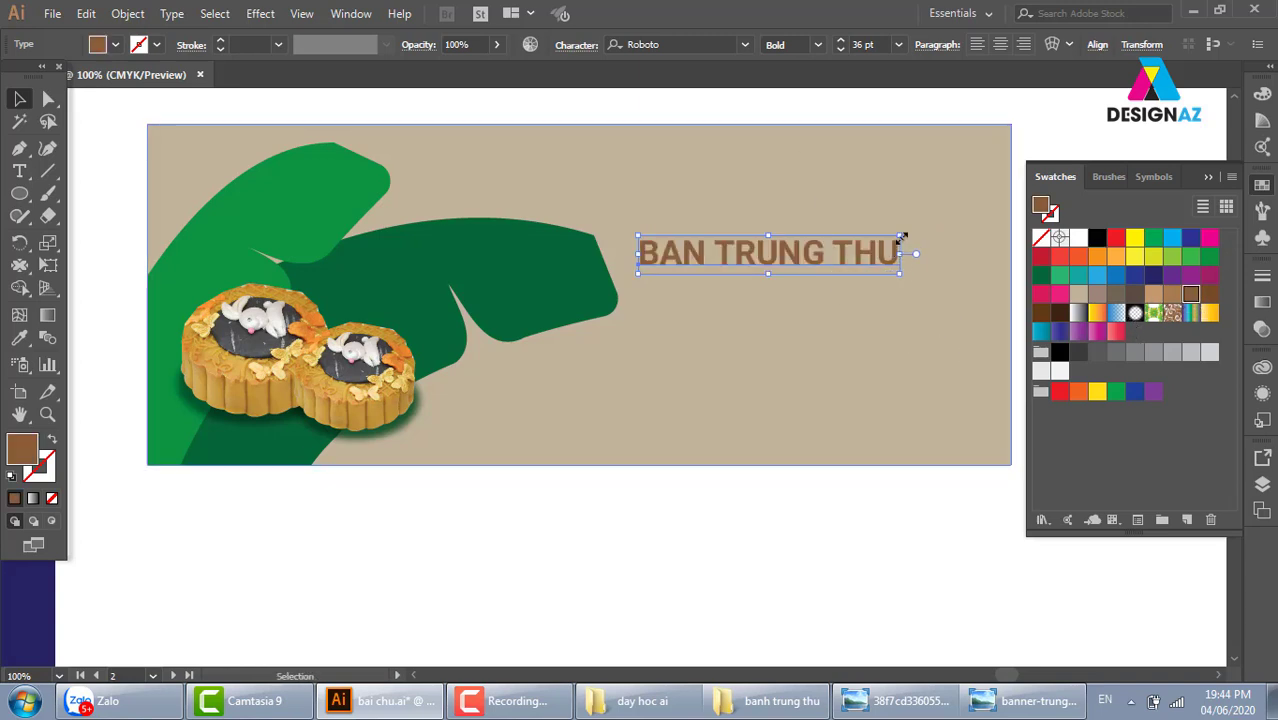
pyautogui.moveTo(900, 238); pyautogui.dragTo(940, 231)
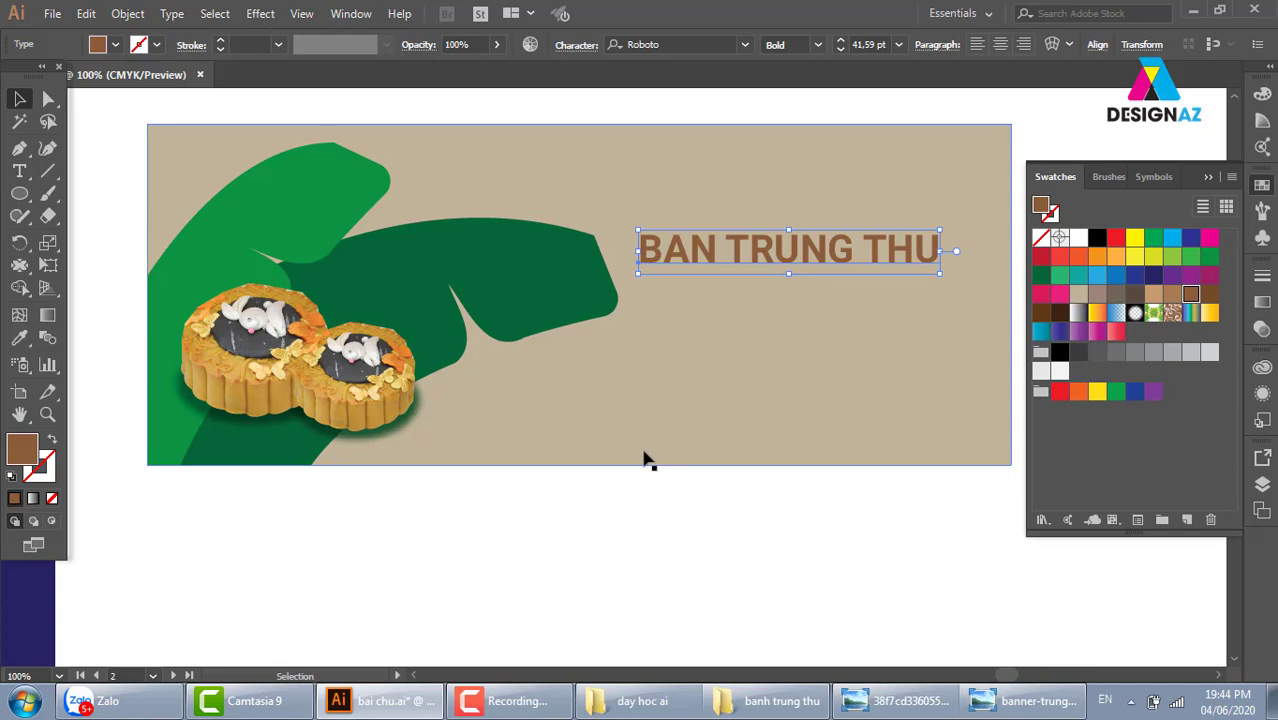
pyautogui.click(29, 172)
# Add a brown 'Lorem ipsum' line under the headline, then move both lines lower and enlarge them
pyautogui.click(726, 300)
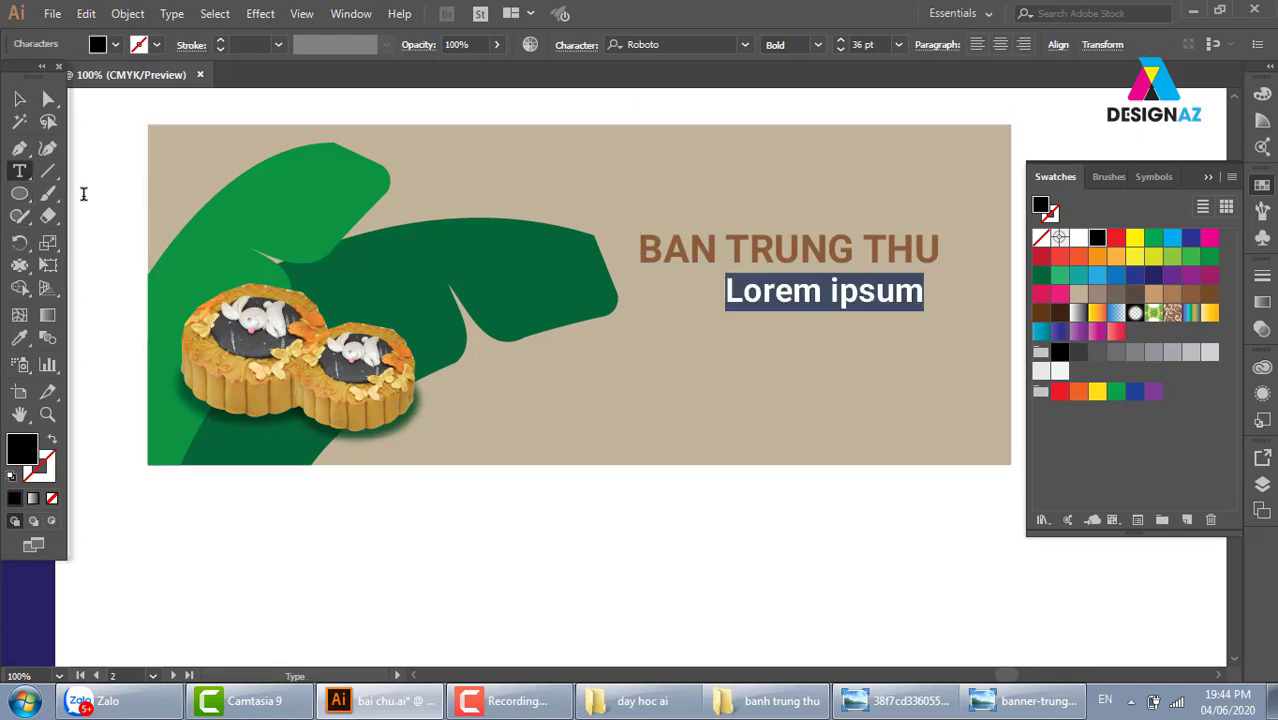
pyautogui.click(19, 98)
pyautogui.moveTo(813, 300); pyautogui.dragTo(787, 293)
pyautogui.click(1189, 296)
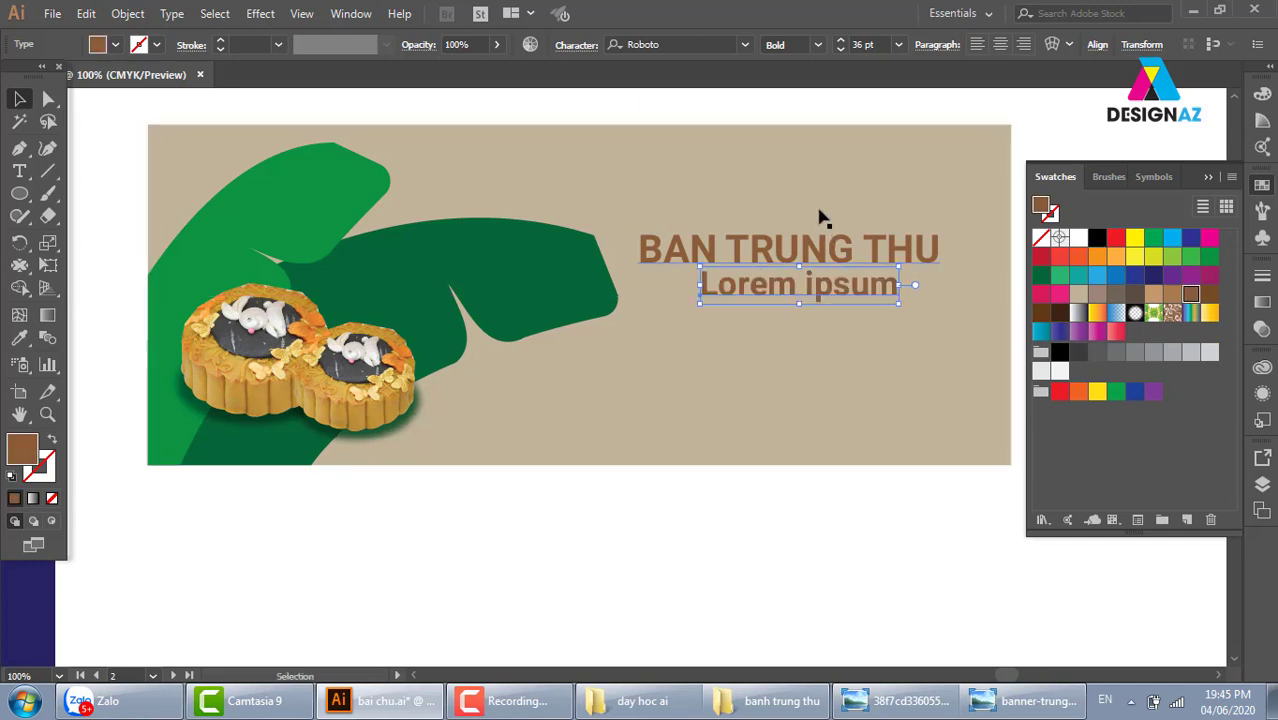
pyautogui.keyDown('shift'); pyautogui.click(850, 248); pyautogui.keyUp('shift')
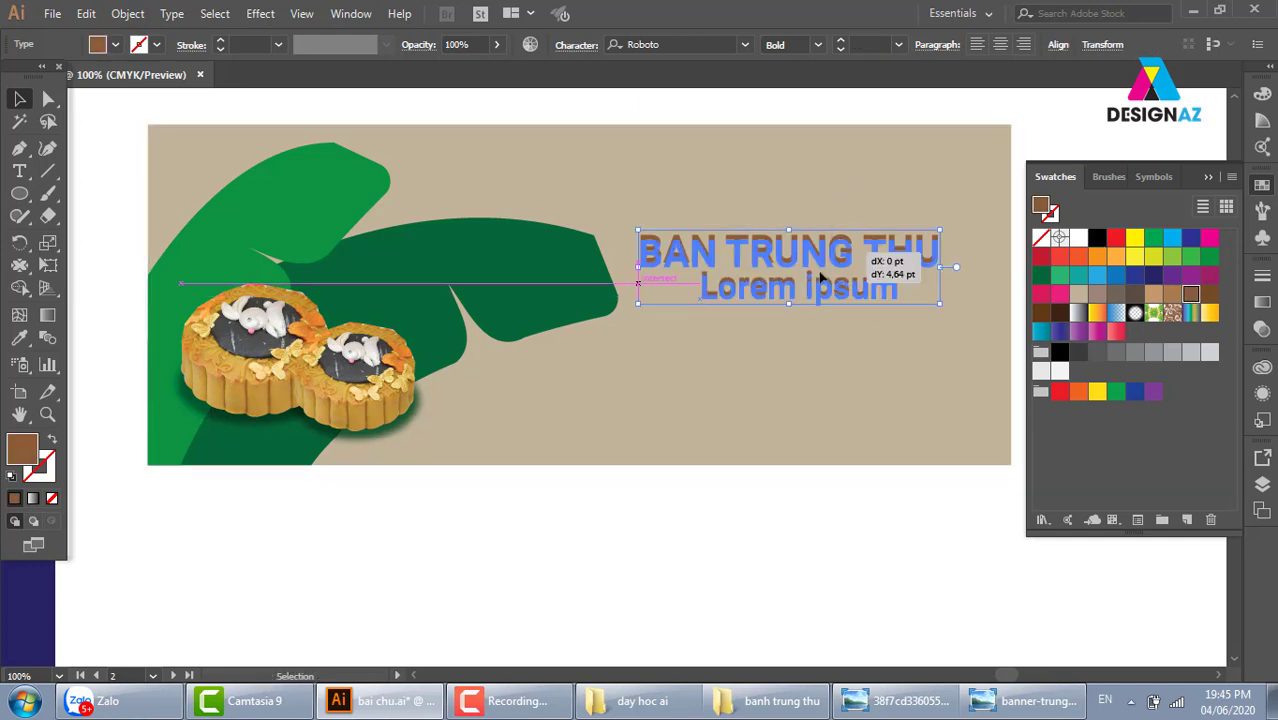
pyautogui.moveTo(850, 248); pyautogui.dragTo(845, 280)
pyautogui.moveTo(941, 262); pyautogui.dragTo(941, 243)
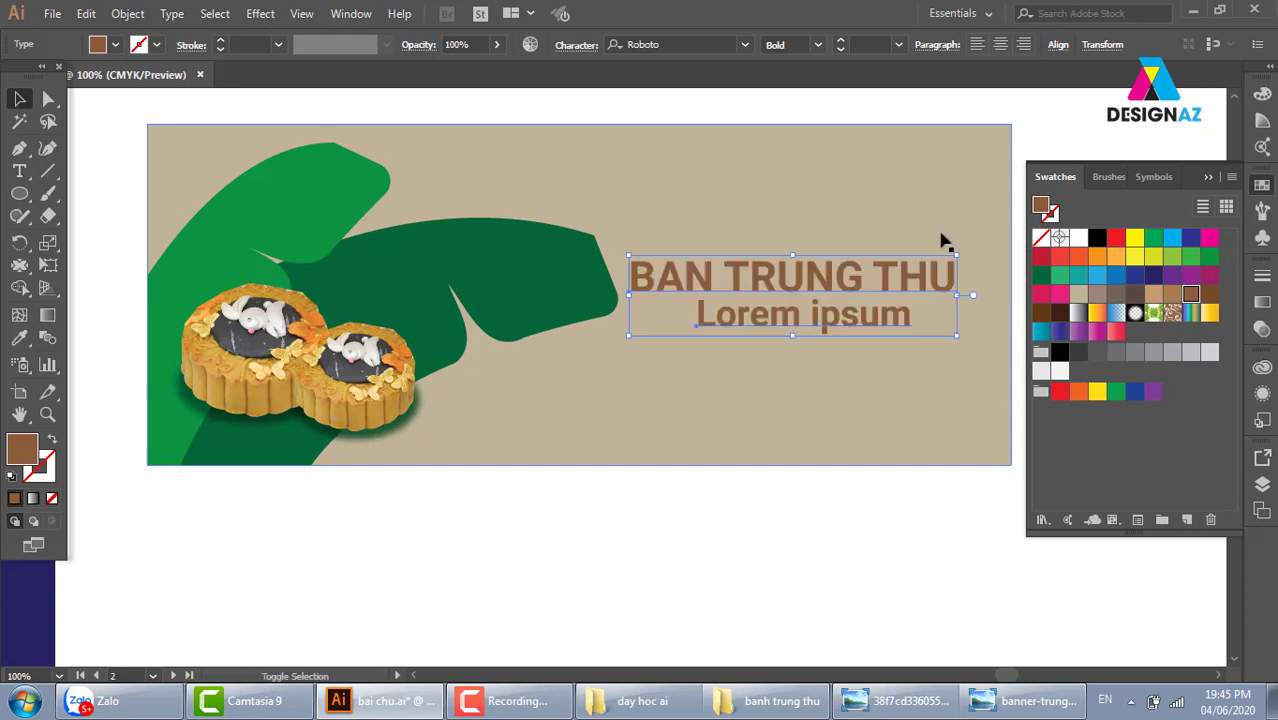
pyautogui.click(878, 130)
pyautogui.moveTo(762, 456); pyautogui.dragTo(700, 443)
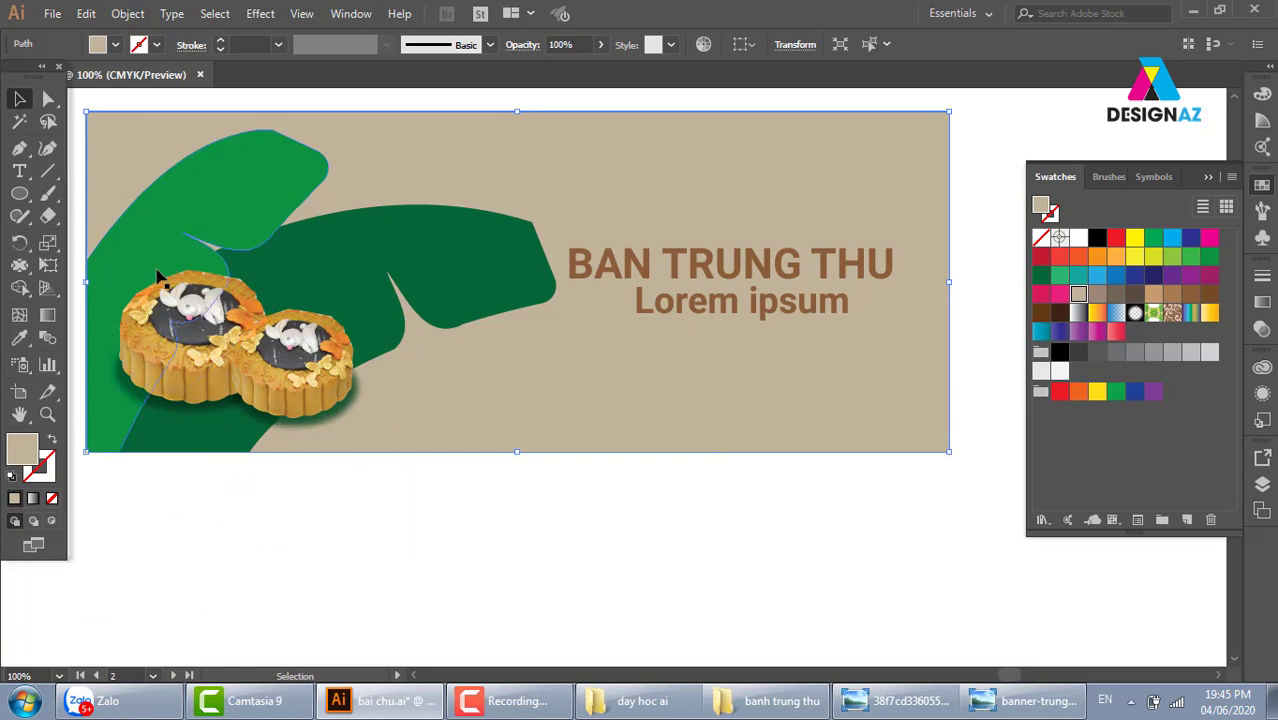
# Duplicate the tan background rectangle below the finished banner
pyautogui.moveTo(19, 265); pyautogui.dragTo(95, 337)
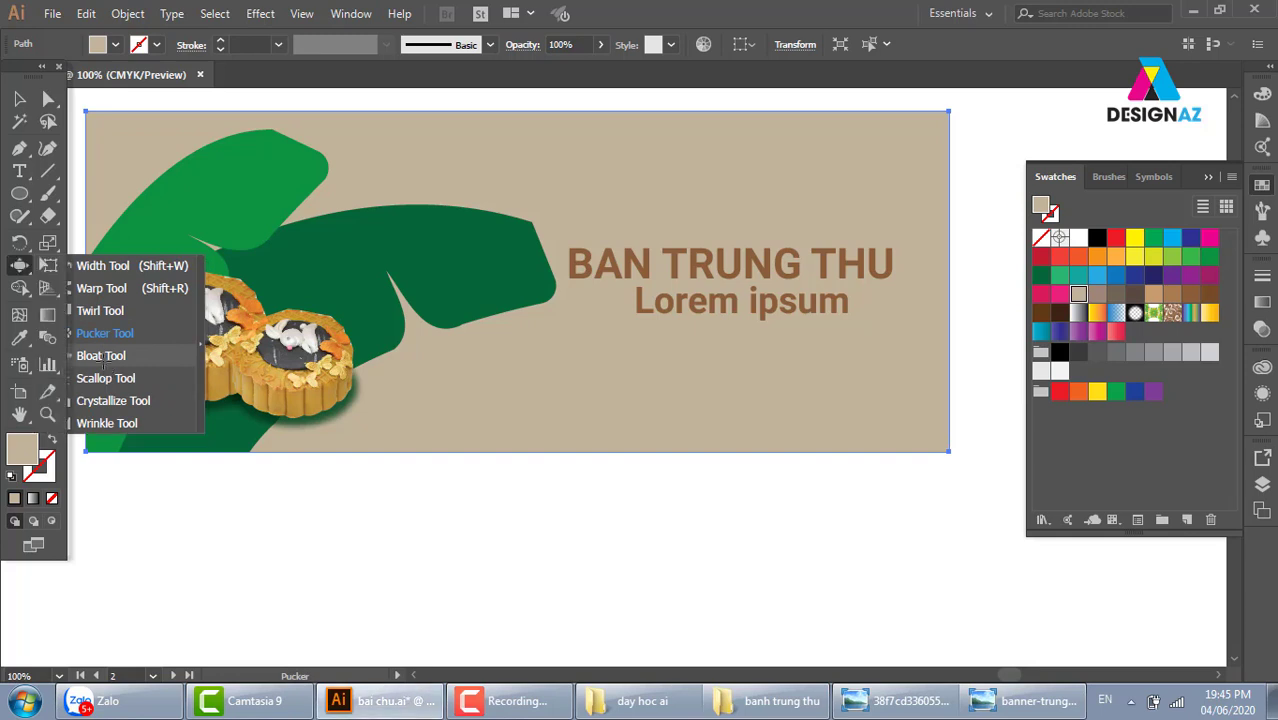
pyautogui.click(20, 100)
pyautogui.keyDown('alt'); pyautogui.scroll(-1, 617, 414); pyautogui.keyUp('alt')
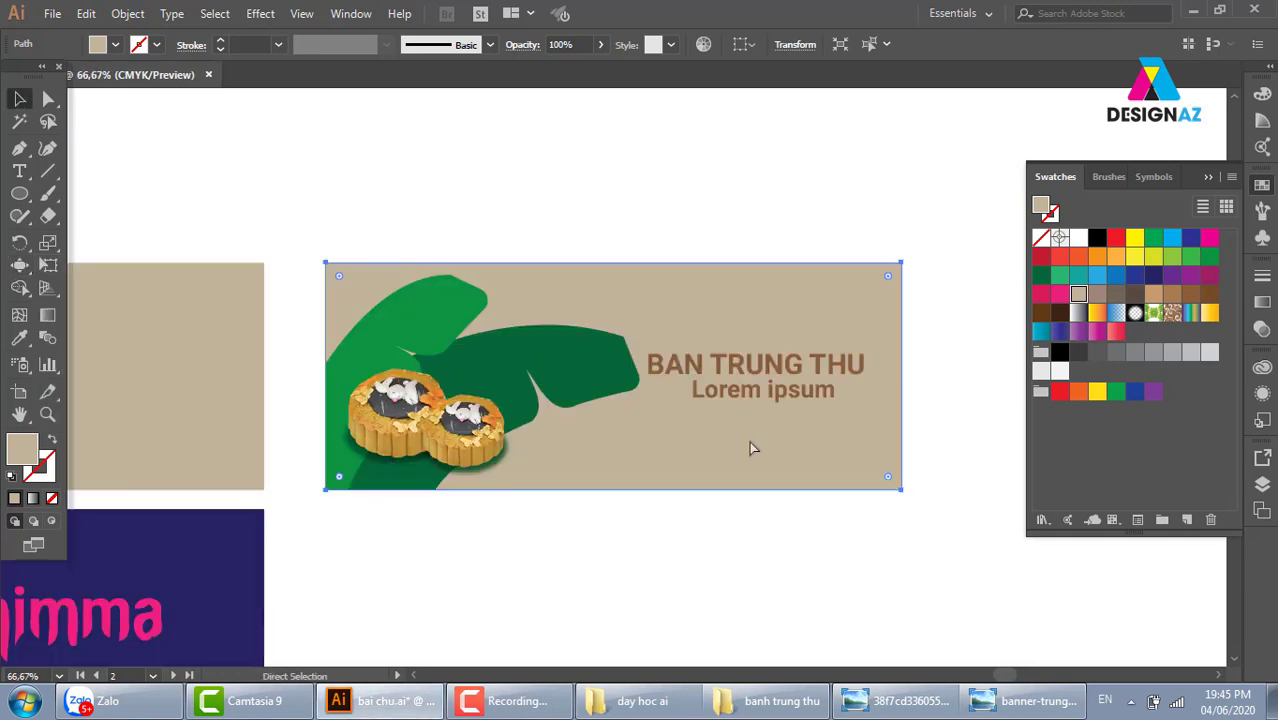
pyautogui.keyDown('alt'); pyautogui.scroll(-1, 617, 414); pyautogui.keyUp('alt')
pyautogui.scroll(-1, 995, 526)
pyautogui.scroll(-2, 700, 420)
pyautogui.moveTo(700, 270)
pyautogui.mouseDown()
pyautogui.moveTo(804, 517)
pyautogui.moveTo(857, 517)
pyautogui.mouseUp()
# Narrow the duplicate into a strip on the left side and fill it brown
pyautogui.click(19, 98)
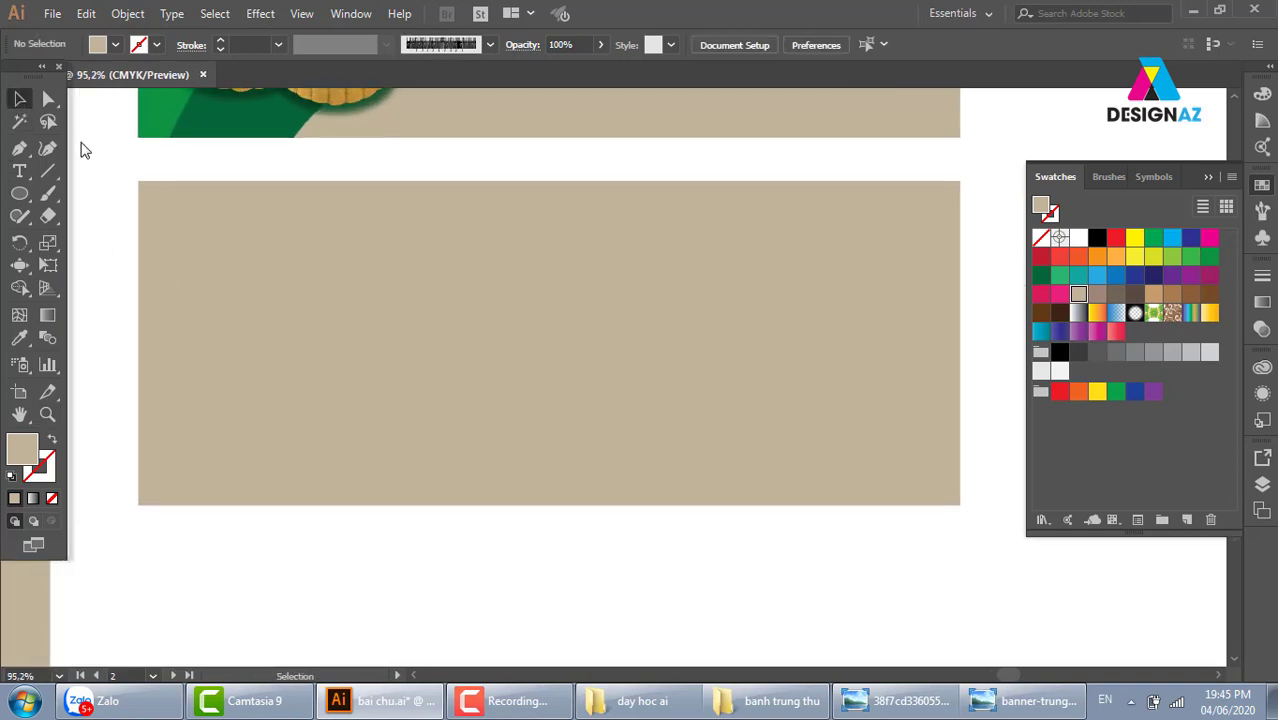
pyautogui.click(700, 360)
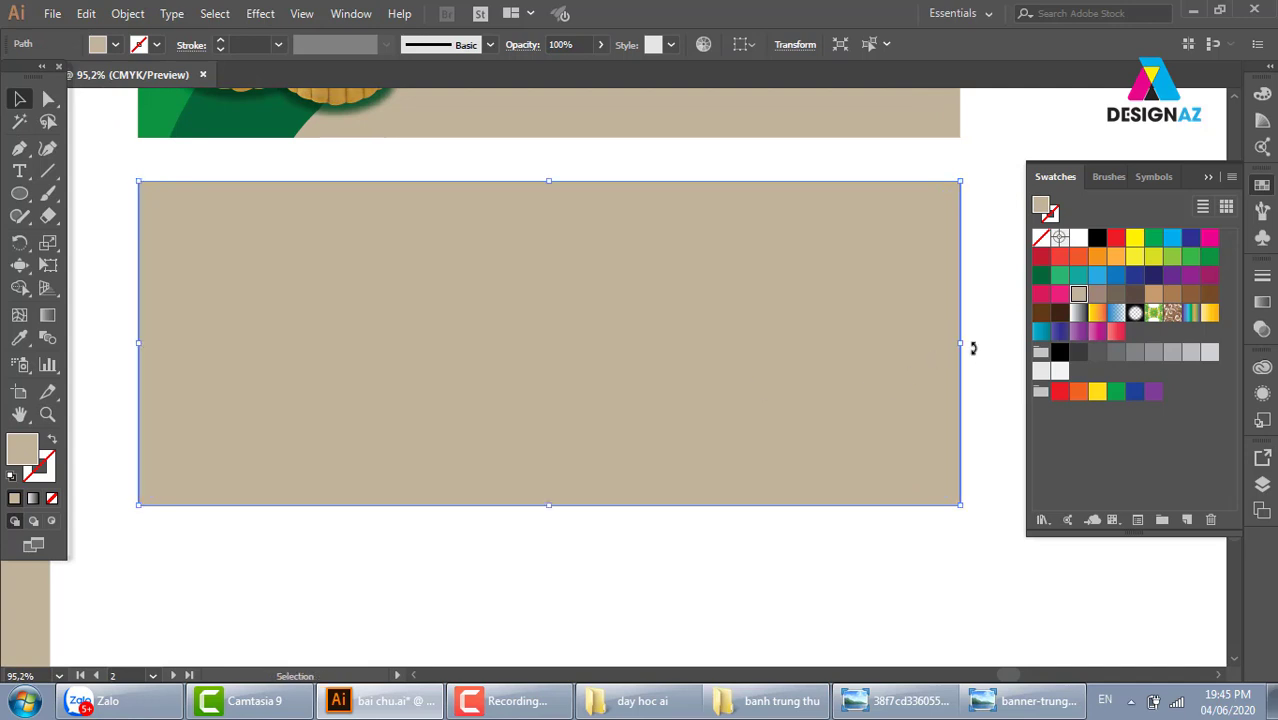
pyautogui.moveTo(962, 343); pyautogui.dragTo(382, 343)
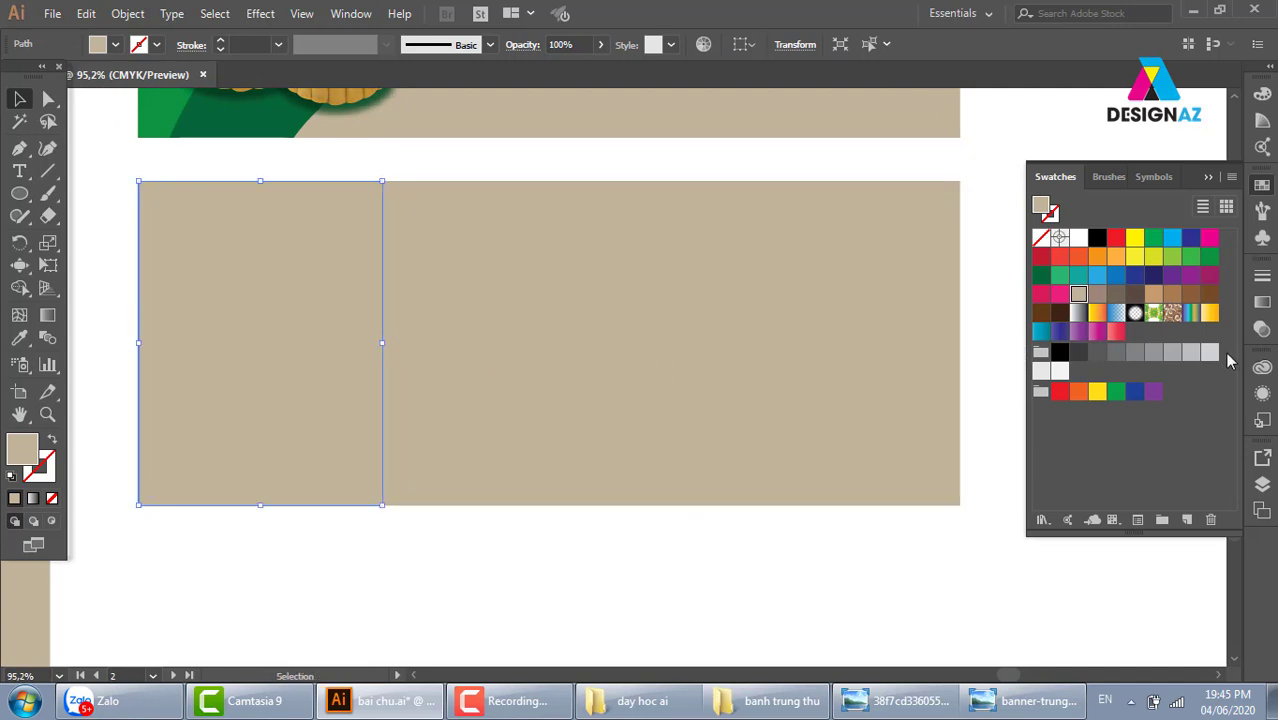
pyautogui.click(1170, 295)
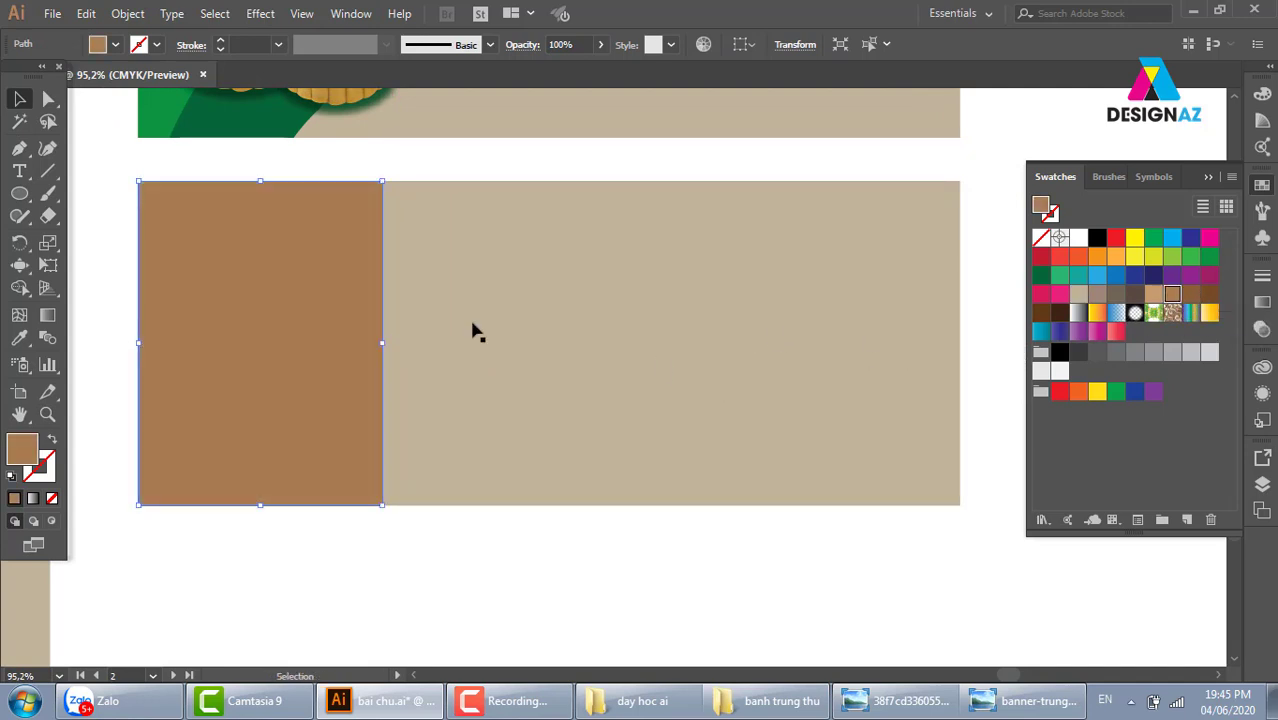
# Bloat the brown rectangle's right edge into five rounded bumps from top to bottom
pyautogui.click(22, 266)
pyautogui.moveTo(27, 268); pyautogui.dragTo(88, 355)
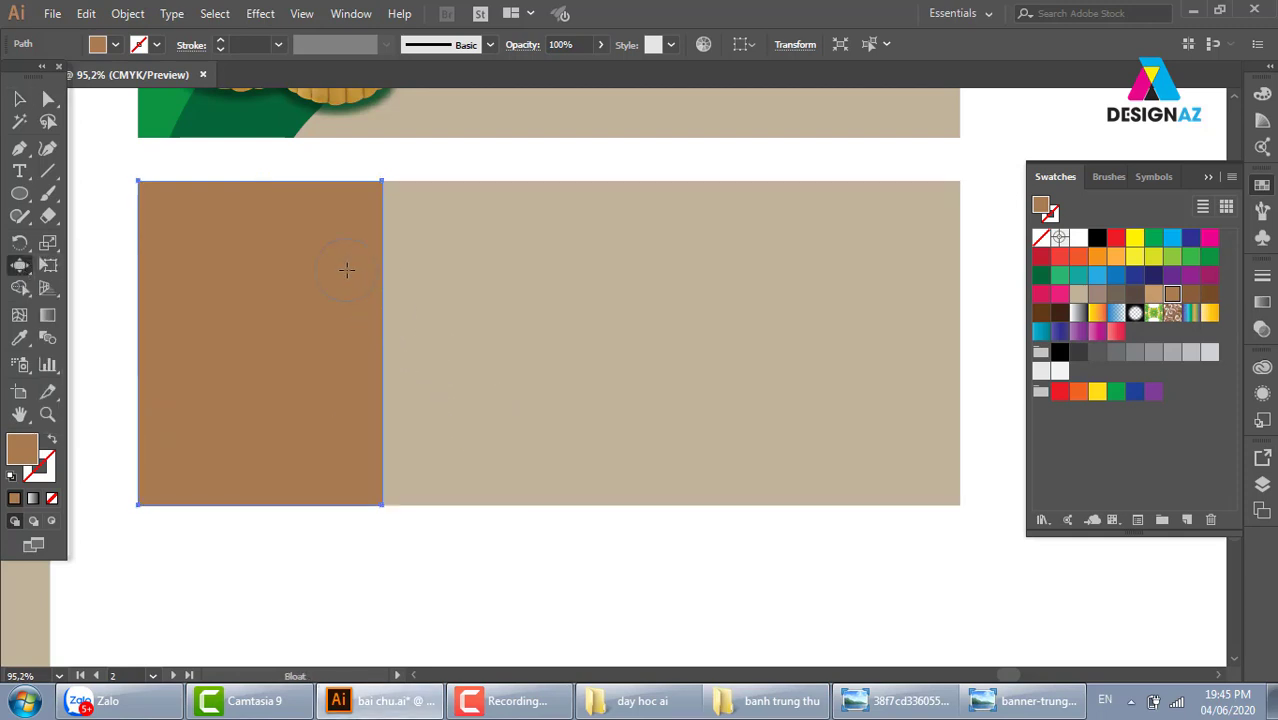
pyautogui.moveTo(342, 265); pyautogui.dragTo(470, 265)
pyautogui.moveTo(335, 334); pyautogui.dragTo(455, 334)
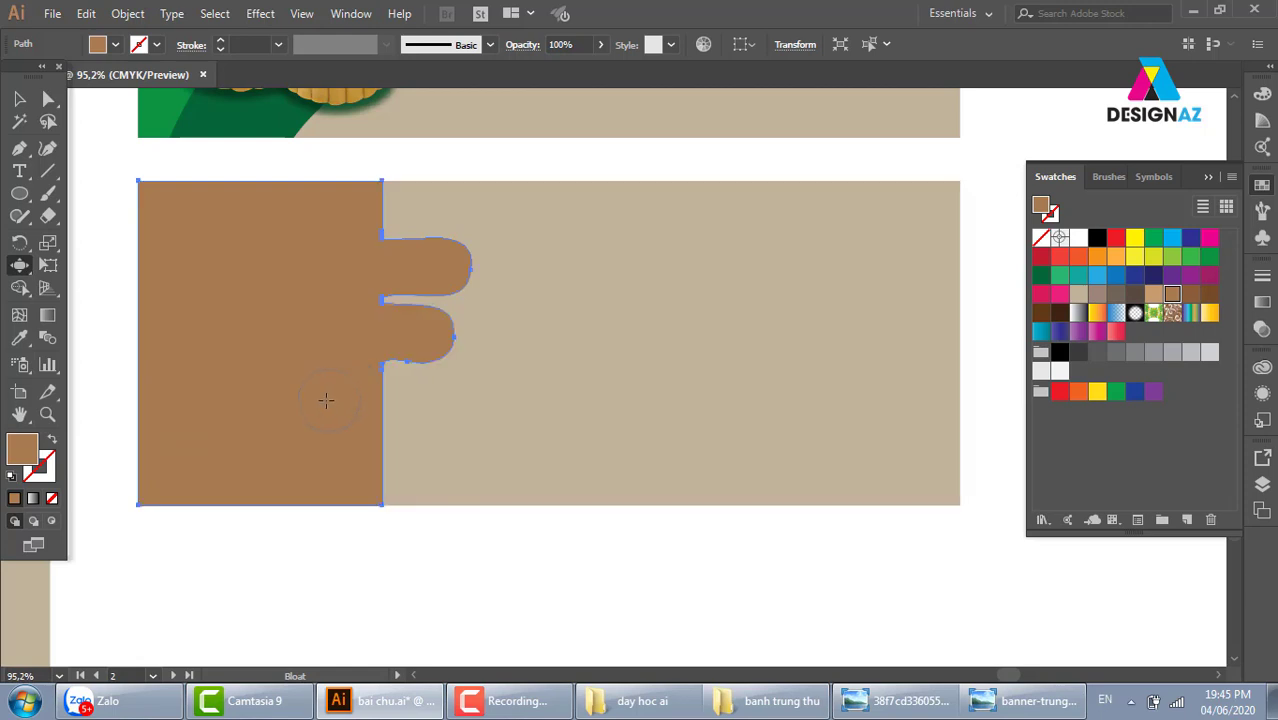
pyautogui.moveTo(330, 402); pyautogui.dragTo(413, 403)
pyautogui.moveTo(337, 471); pyautogui.dragTo(410, 471)
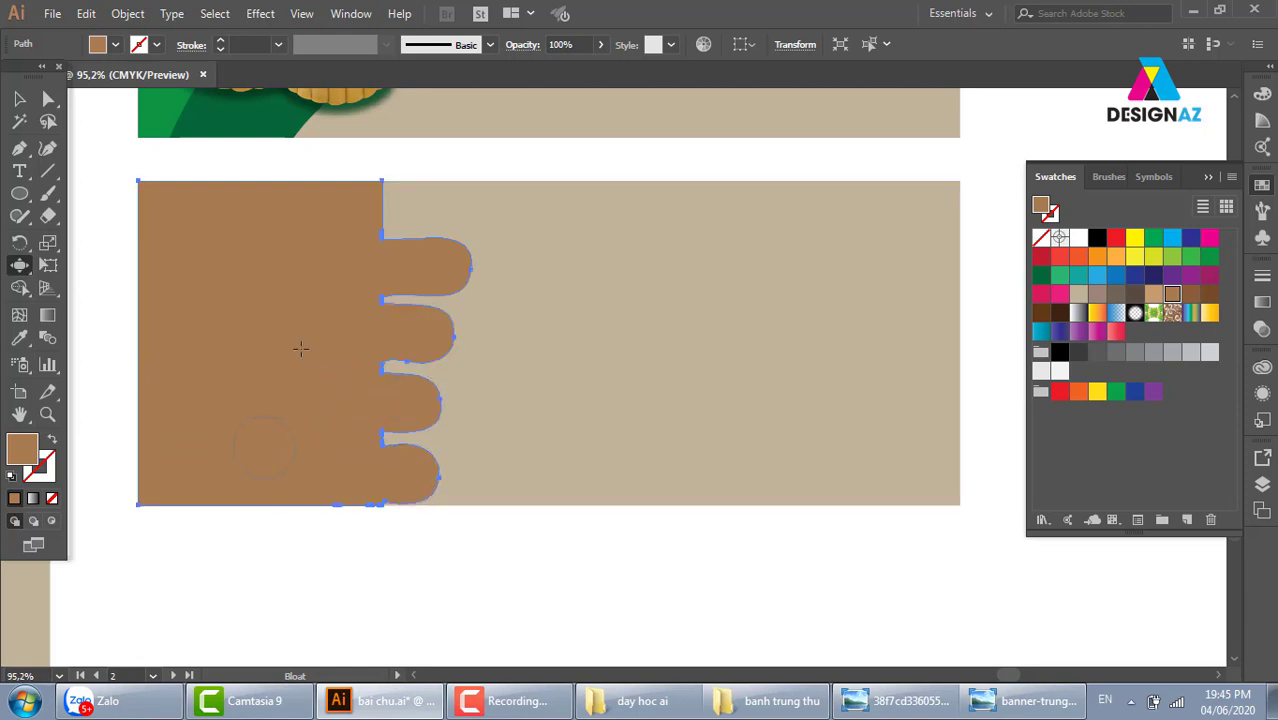
pyautogui.moveTo(368, 220); pyautogui.dragTo(404, 209)
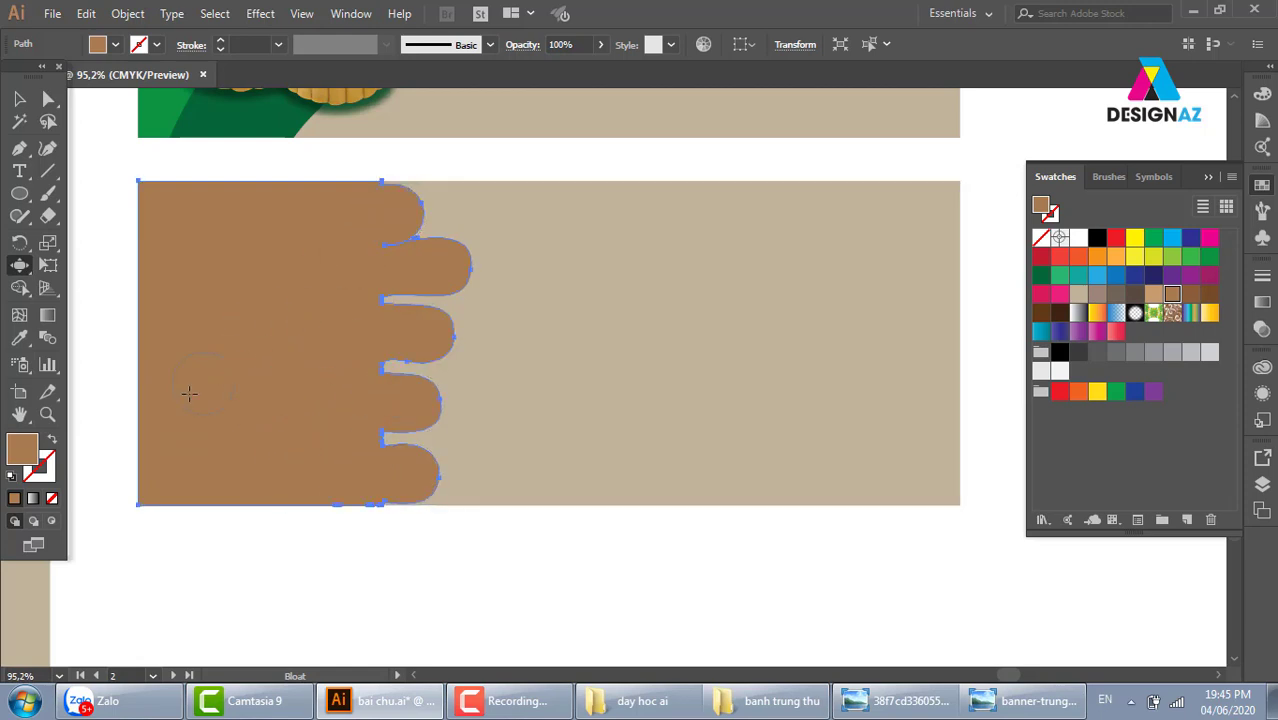
# Deselect everything, then select the bumpy brown shape
pyautogui.click(19, 99)
pyautogui.click(600, 558)
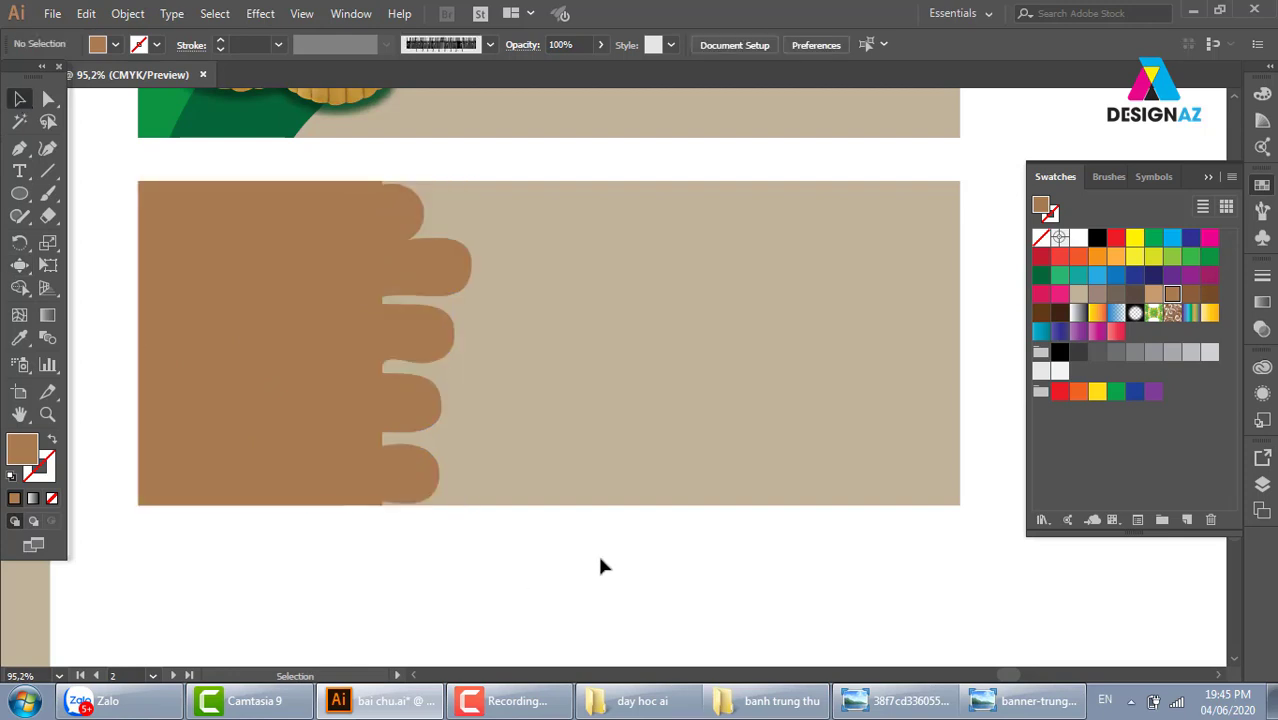
pyautogui.click(350, 415)
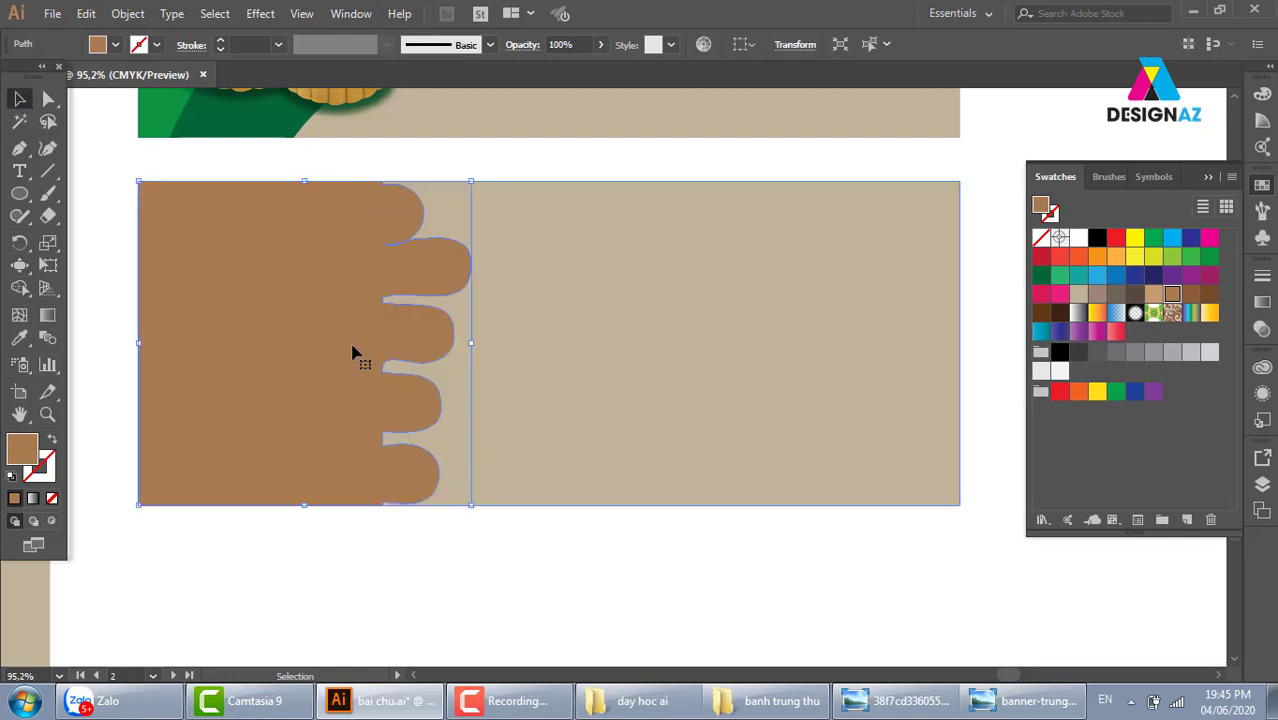
# Place the 4website-cake-smash photo from the banhngot folder over the banner's left part
pyautogui.click(52, 13)
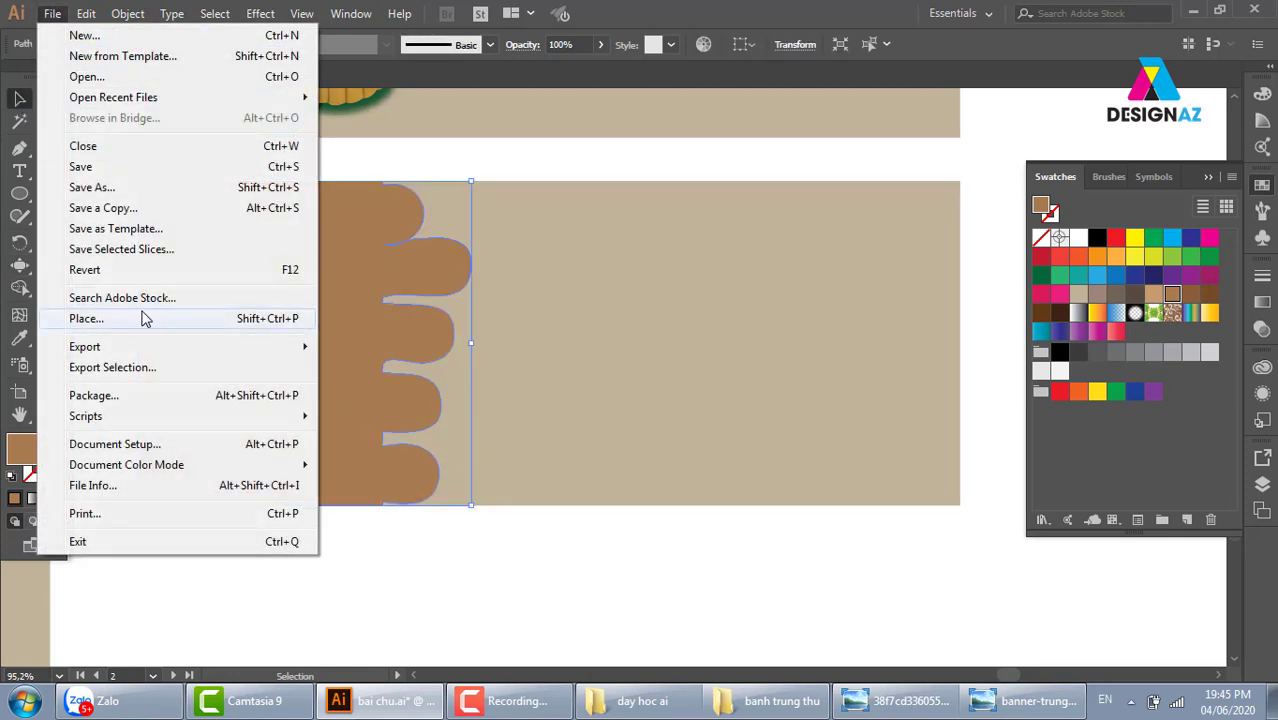
pyautogui.click(143, 318)
pyautogui.click(290, 43)
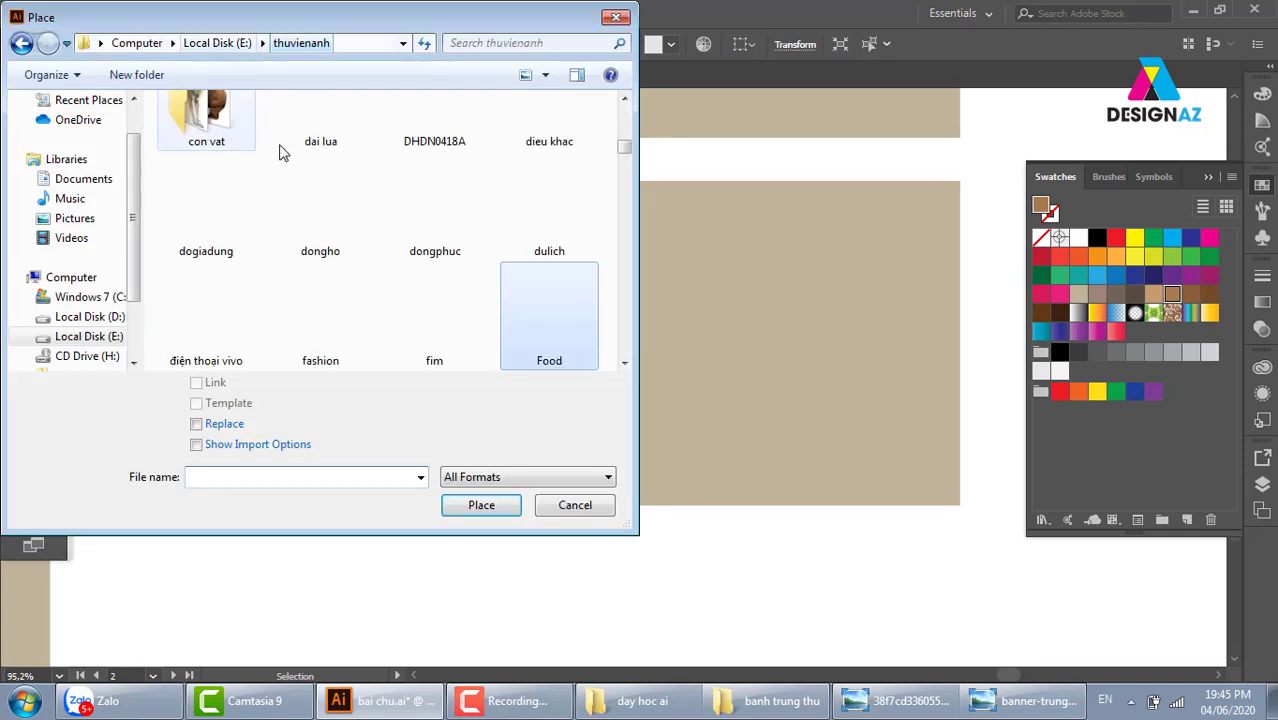
pyautogui.press('b')
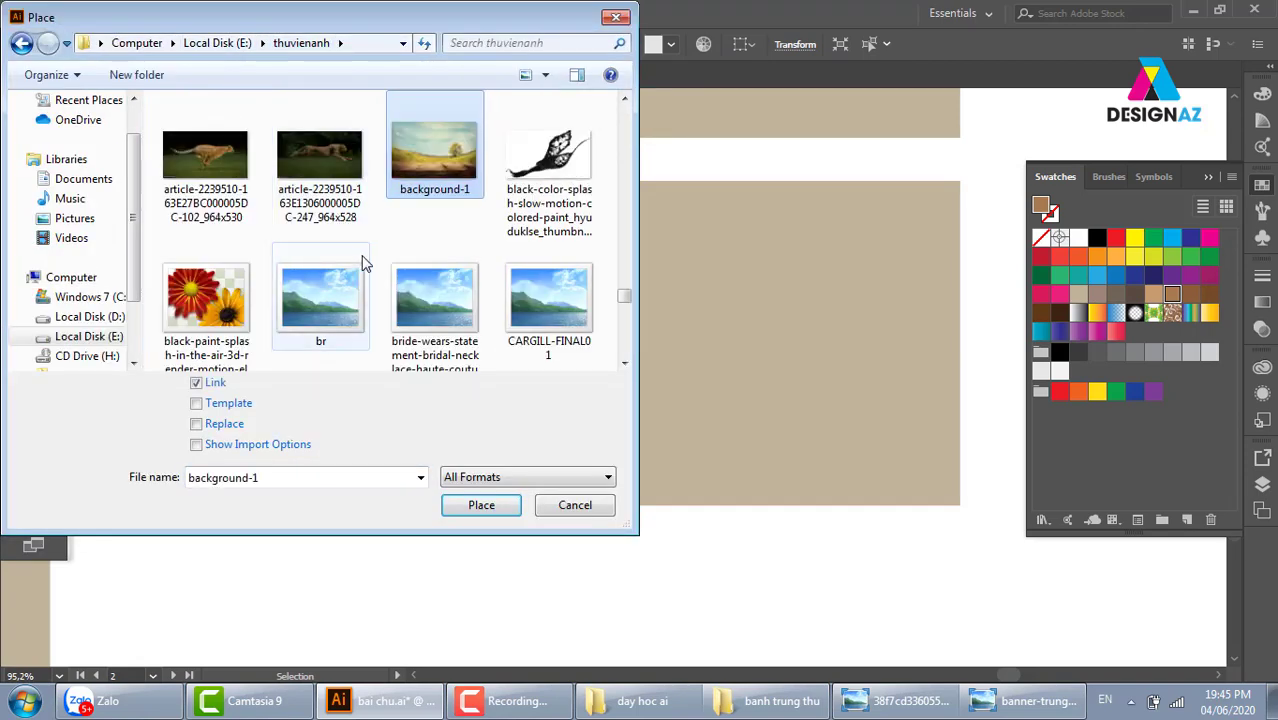
pyautogui.press('b')
pyautogui.press('b')
pyautogui.press('b')
pyautogui.press('b')
pyautogui.press('b')
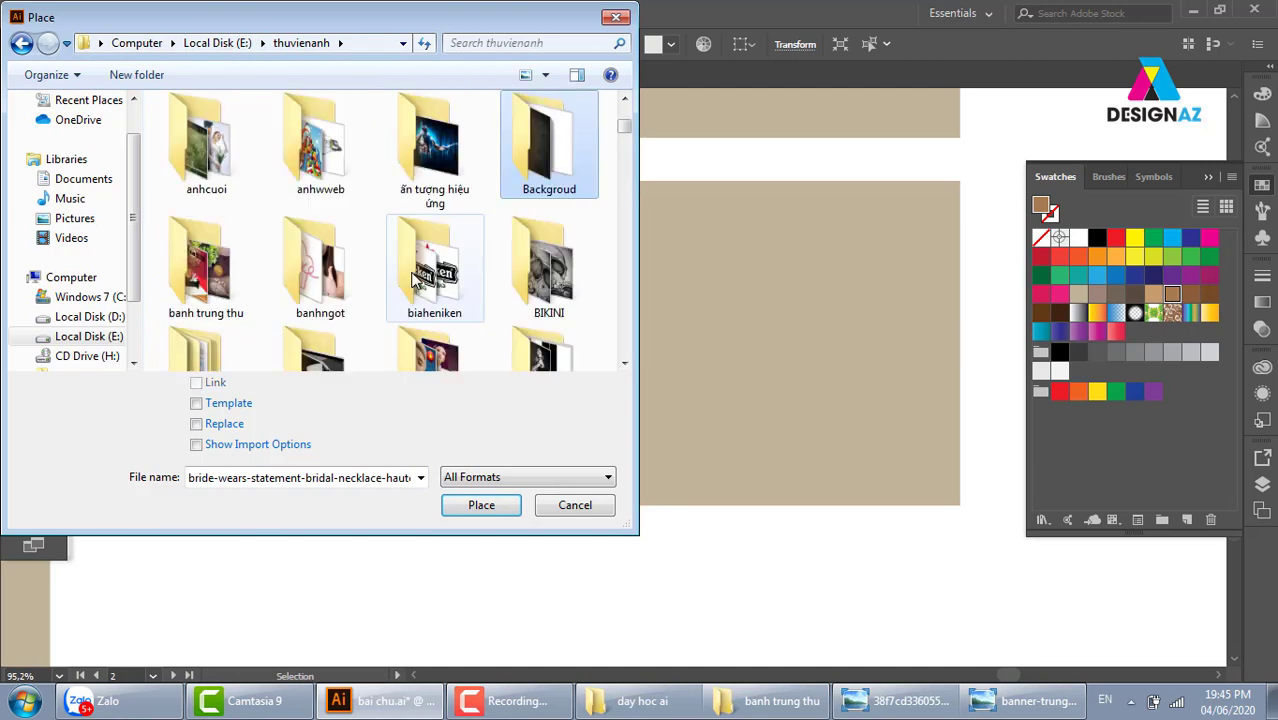
pyautogui.doubleClick(335, 295)
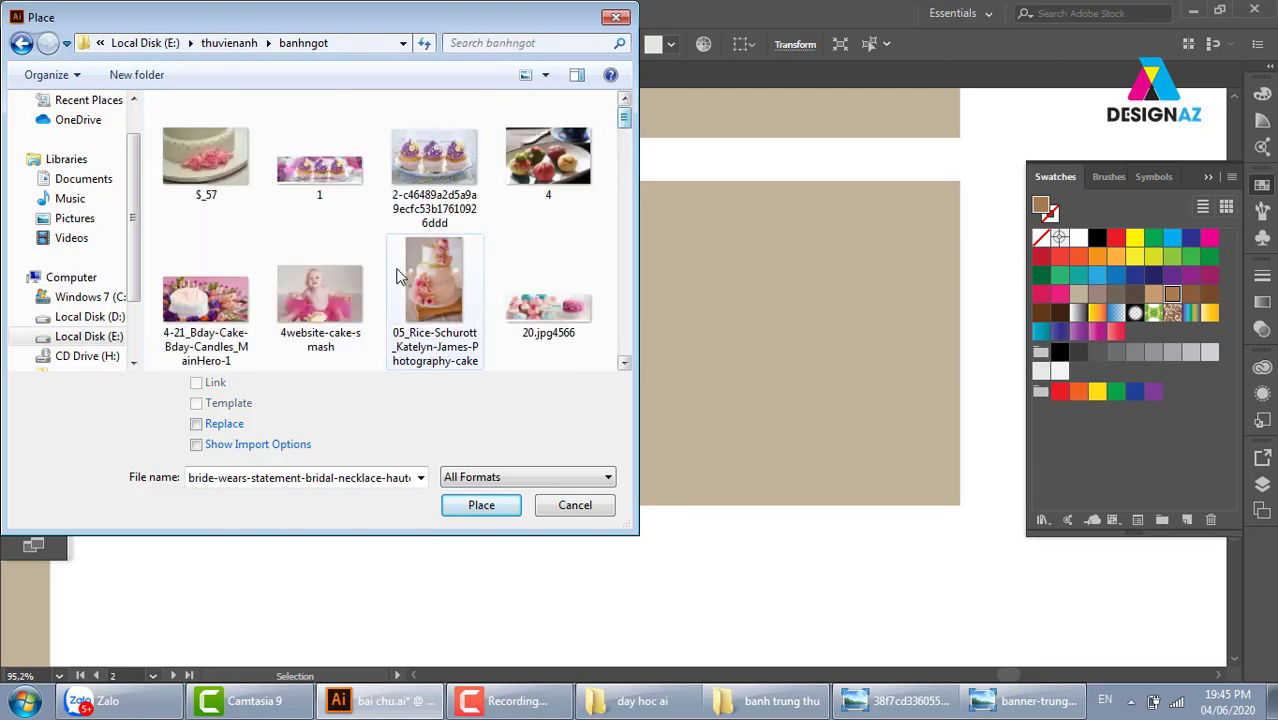
pyautogui.click(355, 322)
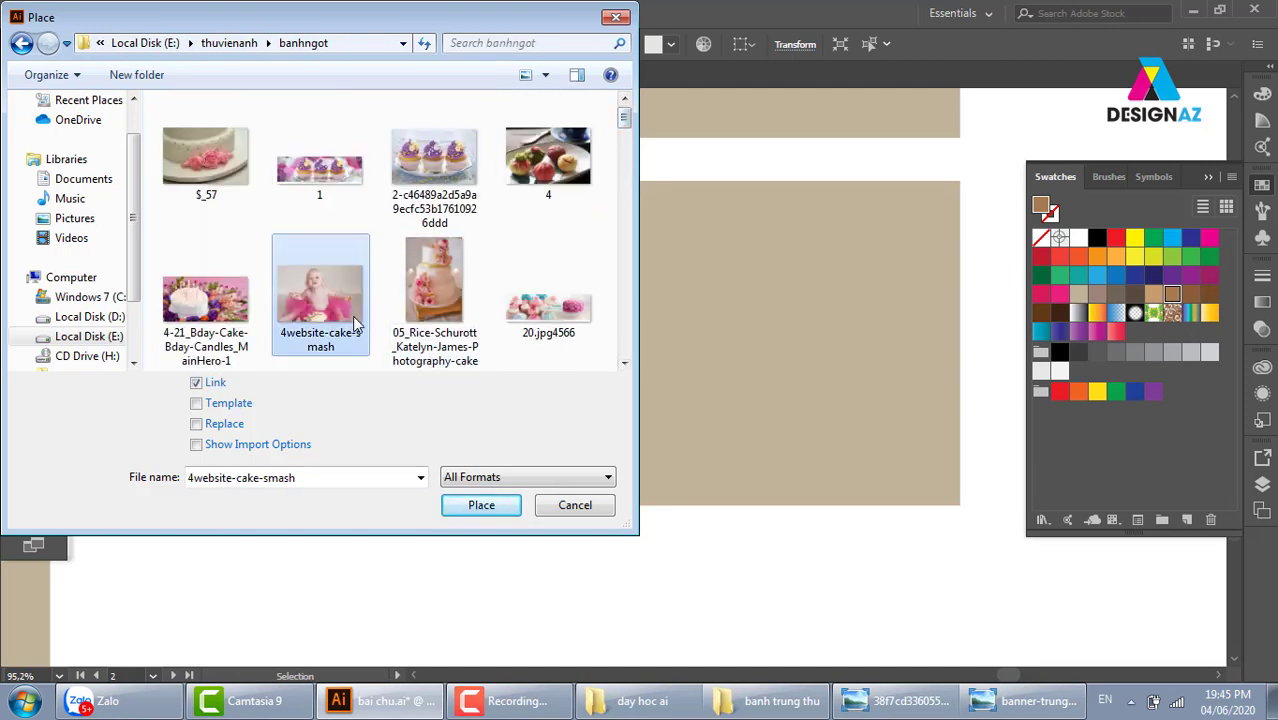
pyautogui.click(480, 510)
pyautogui.moveTo(128, 172)
pyautogui.mouseDown()
pyautogui.moveTo(660, 528)
pyautogui.moveTo(679, 522)
pyautogui.mouseUp()
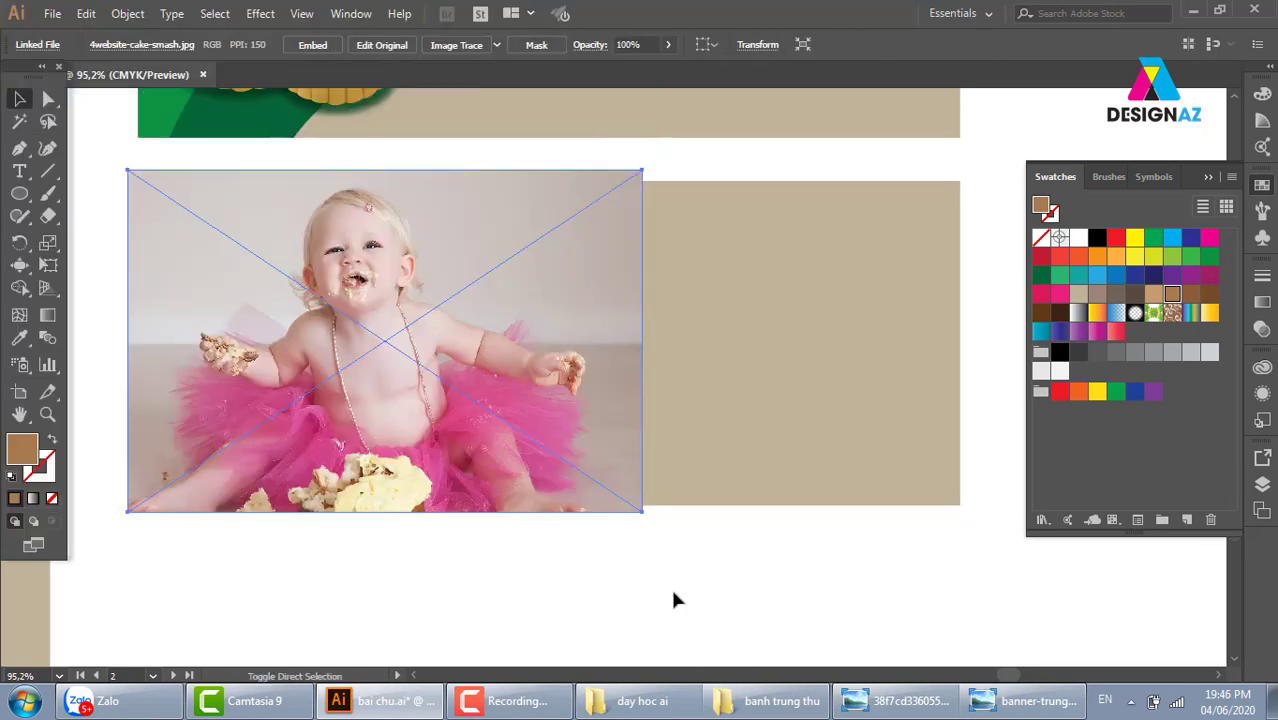
# Clip the photo inside the brown shape, shift it left within the clip, then select the tan background
pyautogui.hotkey('ctrl', 'shift', '[')
pyautogui.keyDown('shift'); pyautogui.click(251, 366); pyautogui.keyUp('shift')
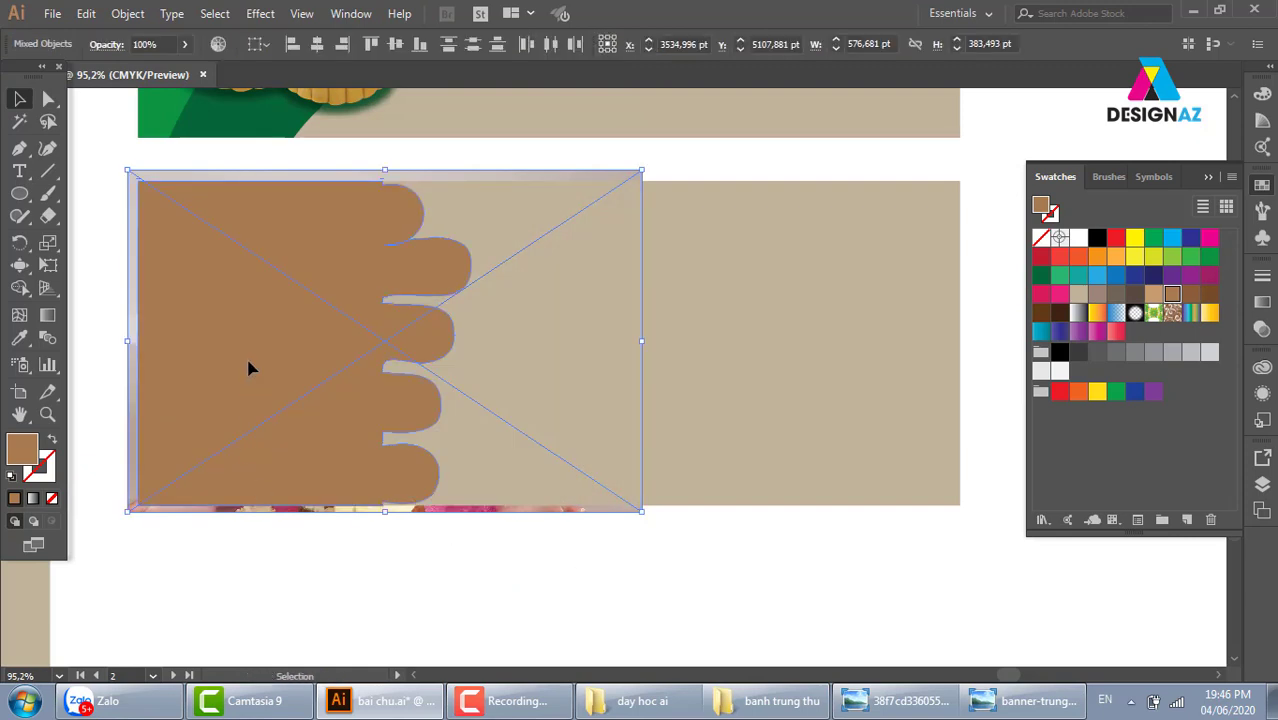
pyautogui.hotkey('ctrl', '7')
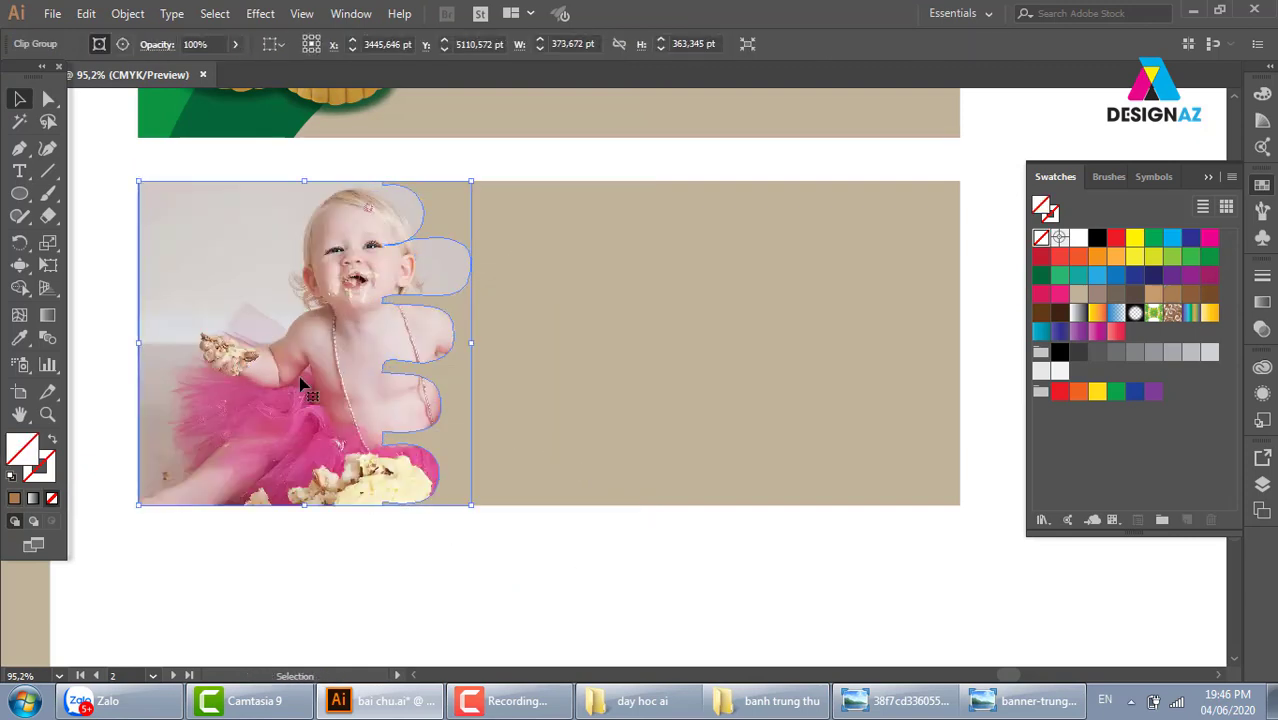
pyautogui.doubleClick(300, 385)
pyautogui.moveTo(336, 389); pyautogui.dragTo(276, 393)
pyautogui.doubleClick(705, 560)
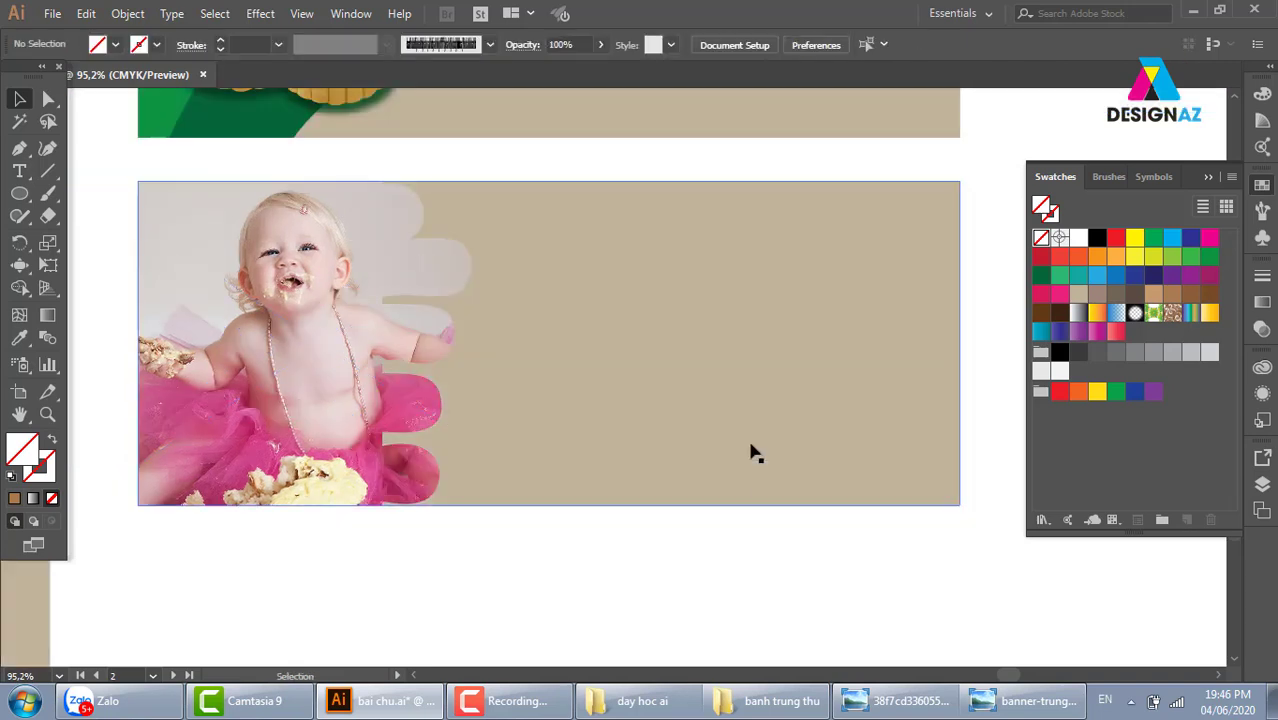
pyautogui.click(750, 448)
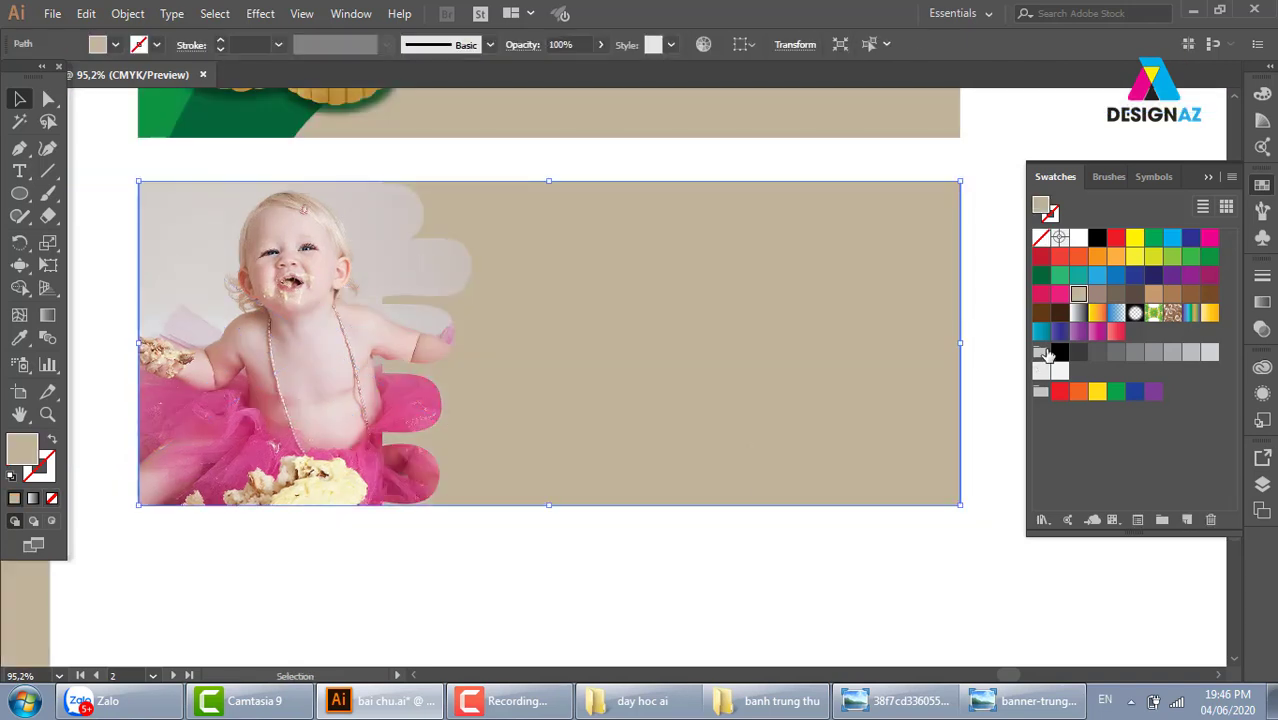
# Fill the banner background with the dark navy swatch
pyautogui.click(1152, 276)
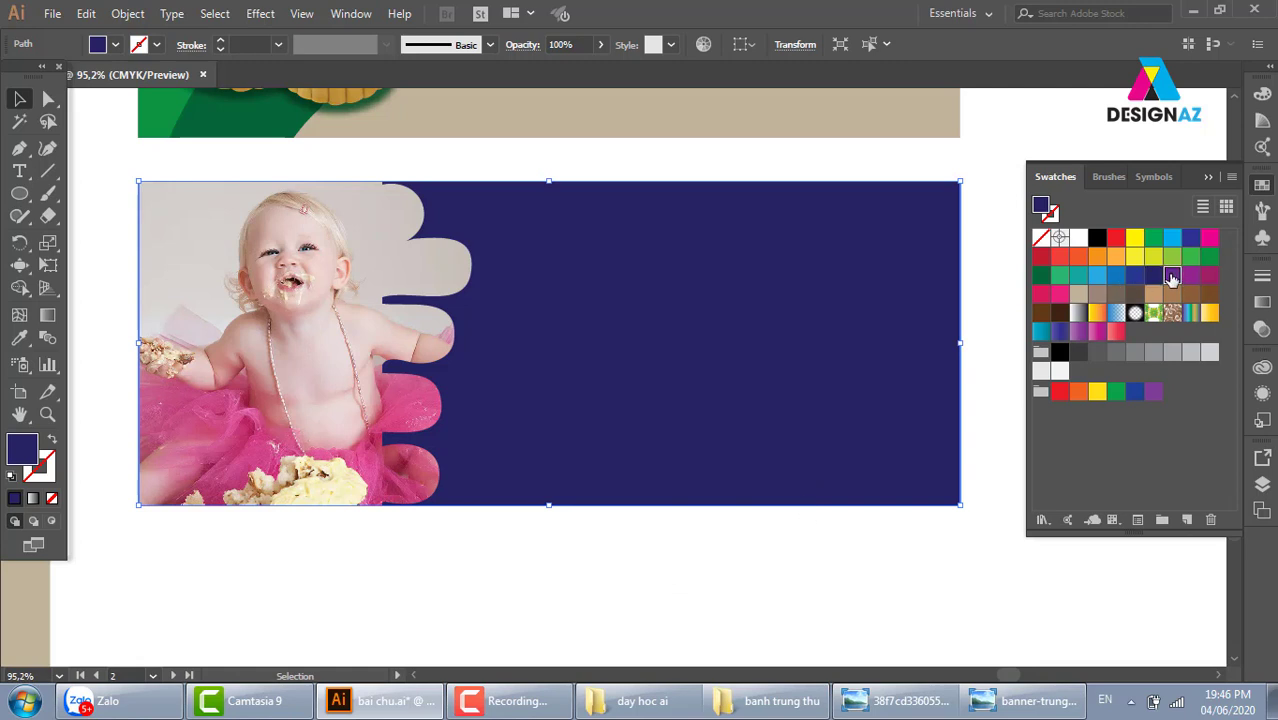
pyautogui.click(1172, 276)
pyautogui.click(1152, 278)
# Zoom out and switch to the Scallop distortion tool
pyautogui.hotkey('ctrl', '-')
pyautogui.click(19, 265)
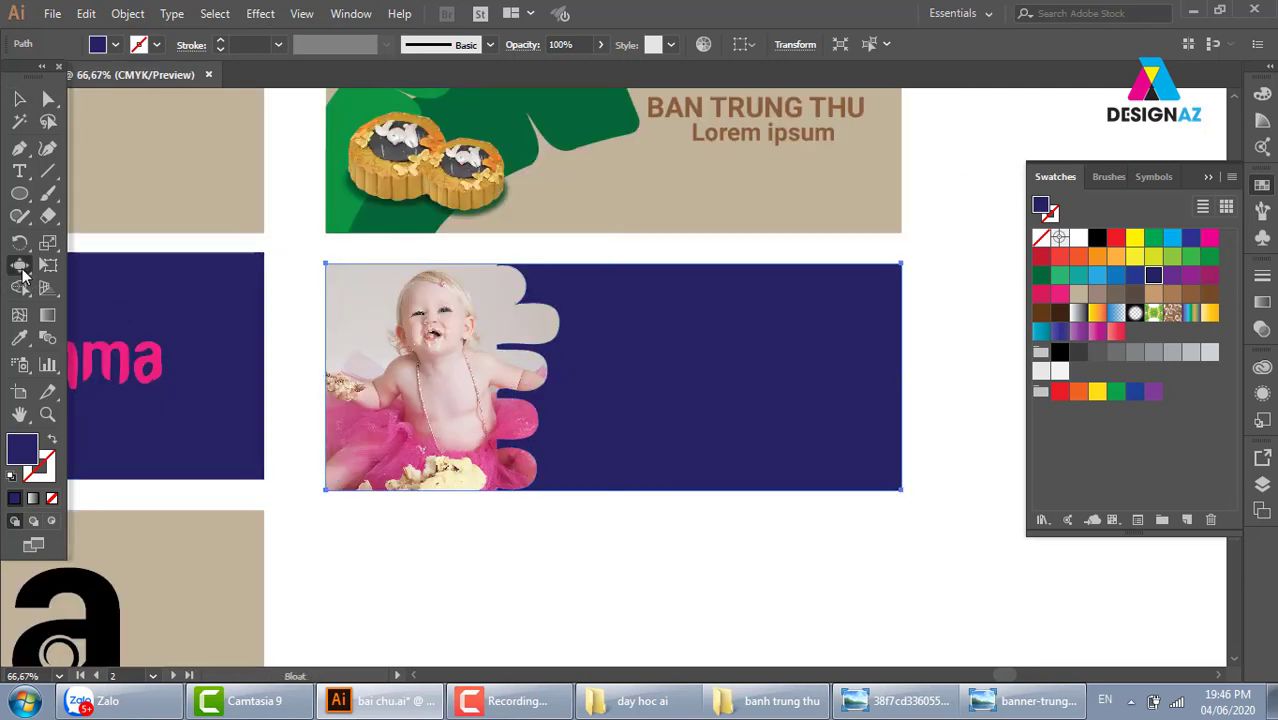
pyautogui.rightClick(24, 272)
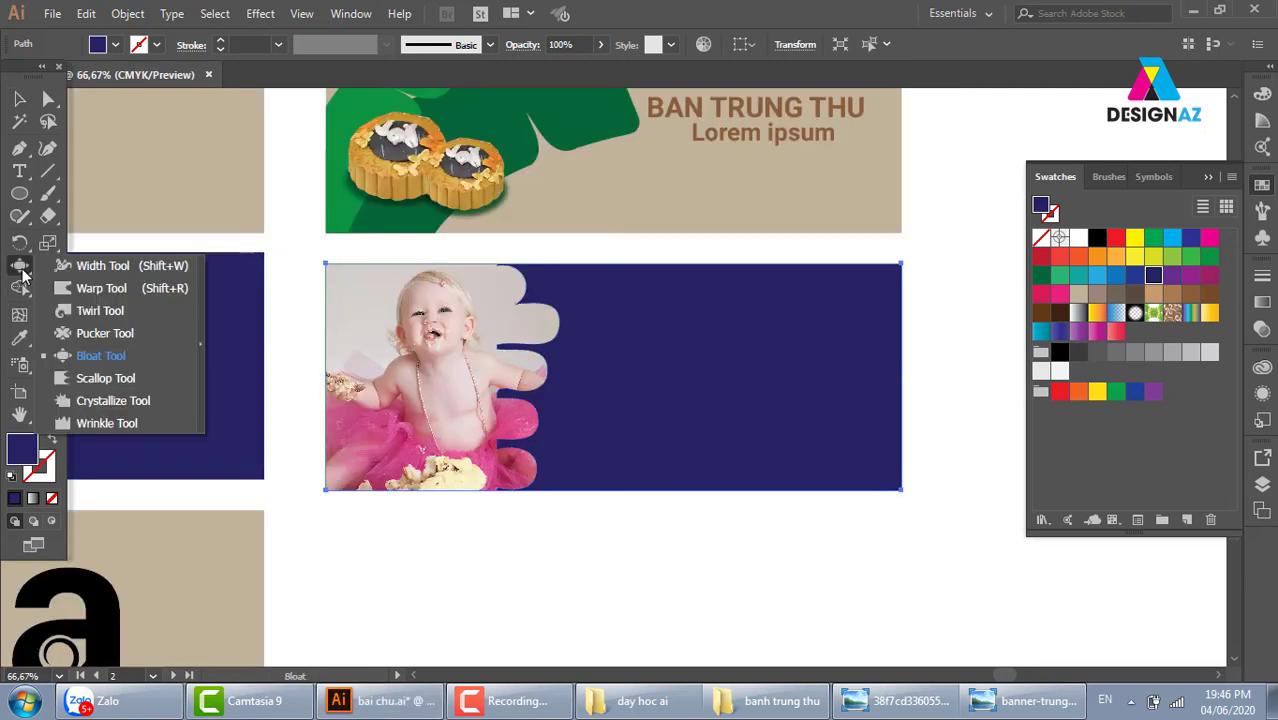
pyautogui.click(113, 386)
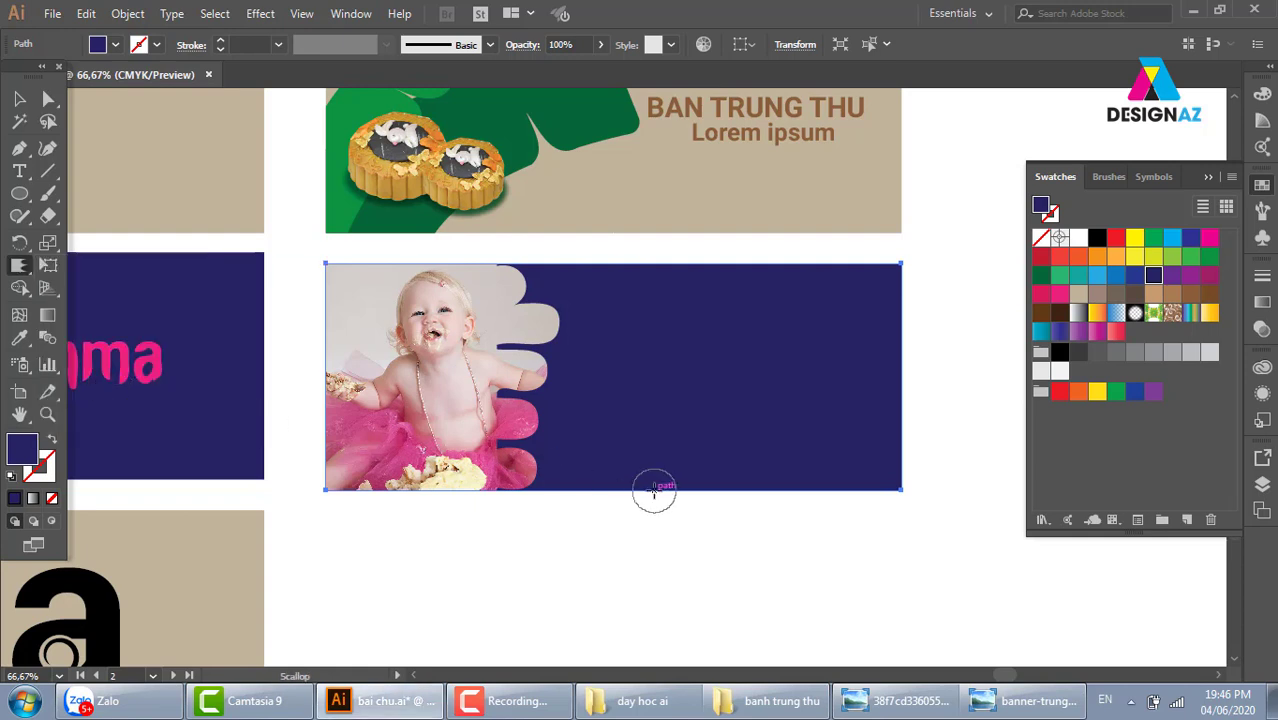
pyautogui.hotkey('ctrl', '-')
pyautogui.hotkey('ctrl', '-')
# Copy the navy rectangle below the baby banner and add a 333.4 pt wide beige rectangle
pyautogui.moveTo(684, 535); pyautogui.dragTo(671, 464)
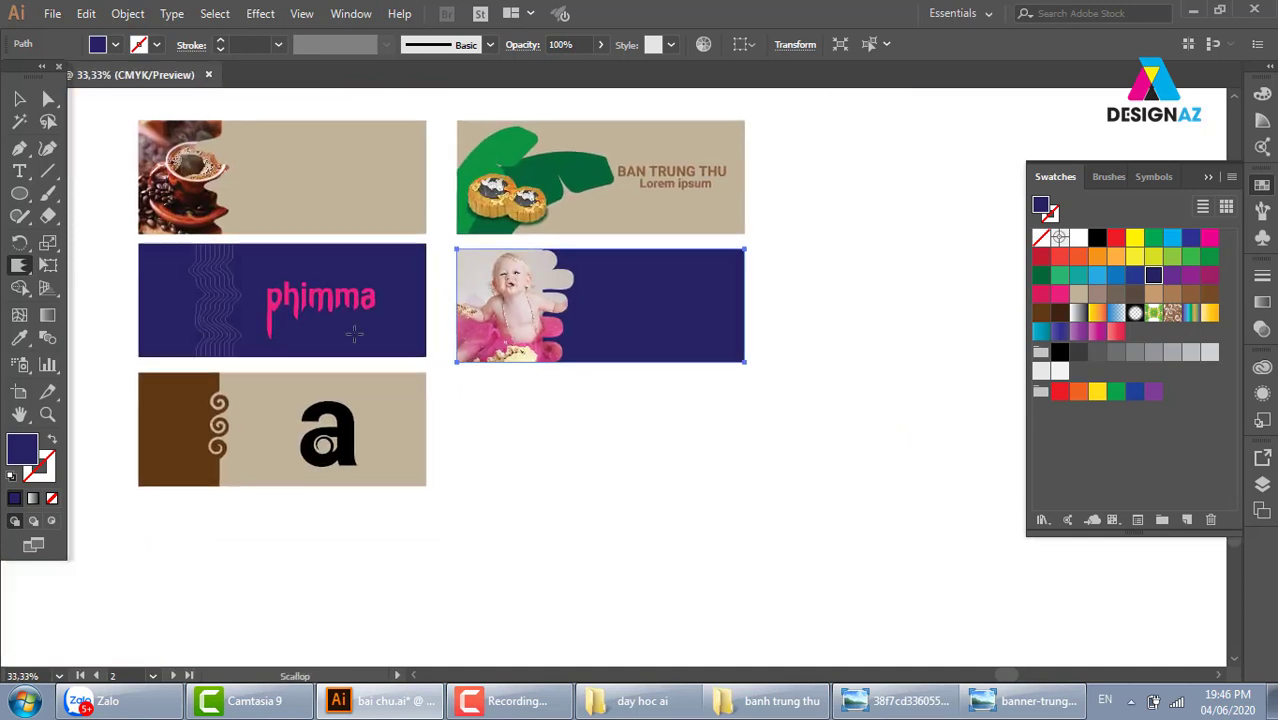
pyautogui.press('v')
pyautogui.moveTo(685, 323)
pyautogui.mouseDown()
pyautogui.moveTo(669, 380)
pyautogui.moveTo(676, 497)
pyautogui.mouseUp()
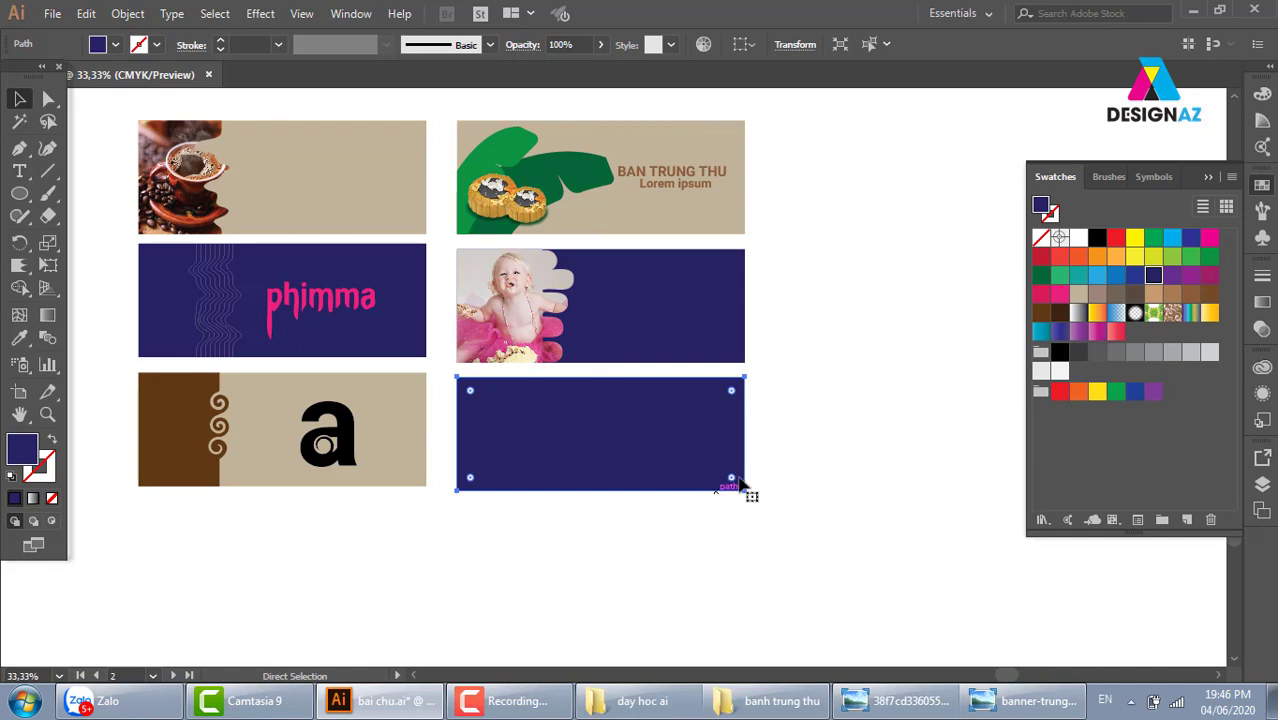
pyautogui.press('v')
pyautogui.moveTo(745, 433); pyautogui.dragTo(563, 427)
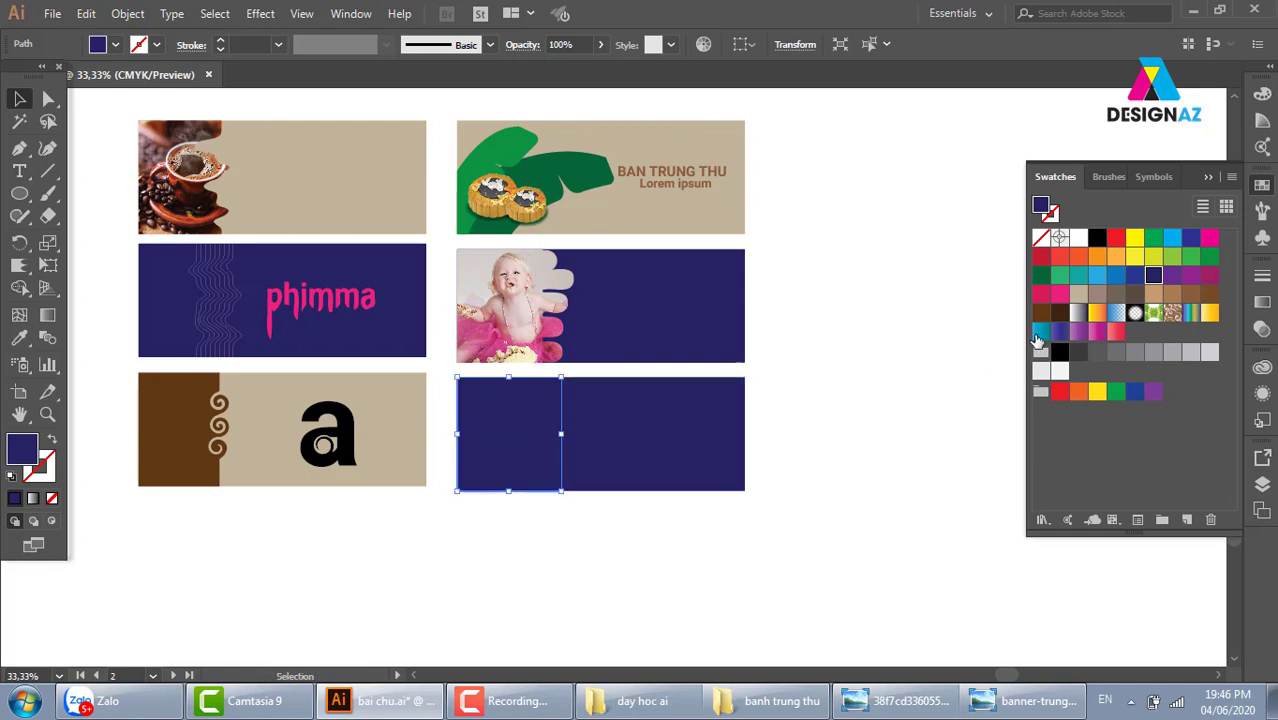
pyautogui.click(1078, 293)
# Scallop the beige rectangle's right edge, then undo it back to a straight edge
pyautogui.press('z')
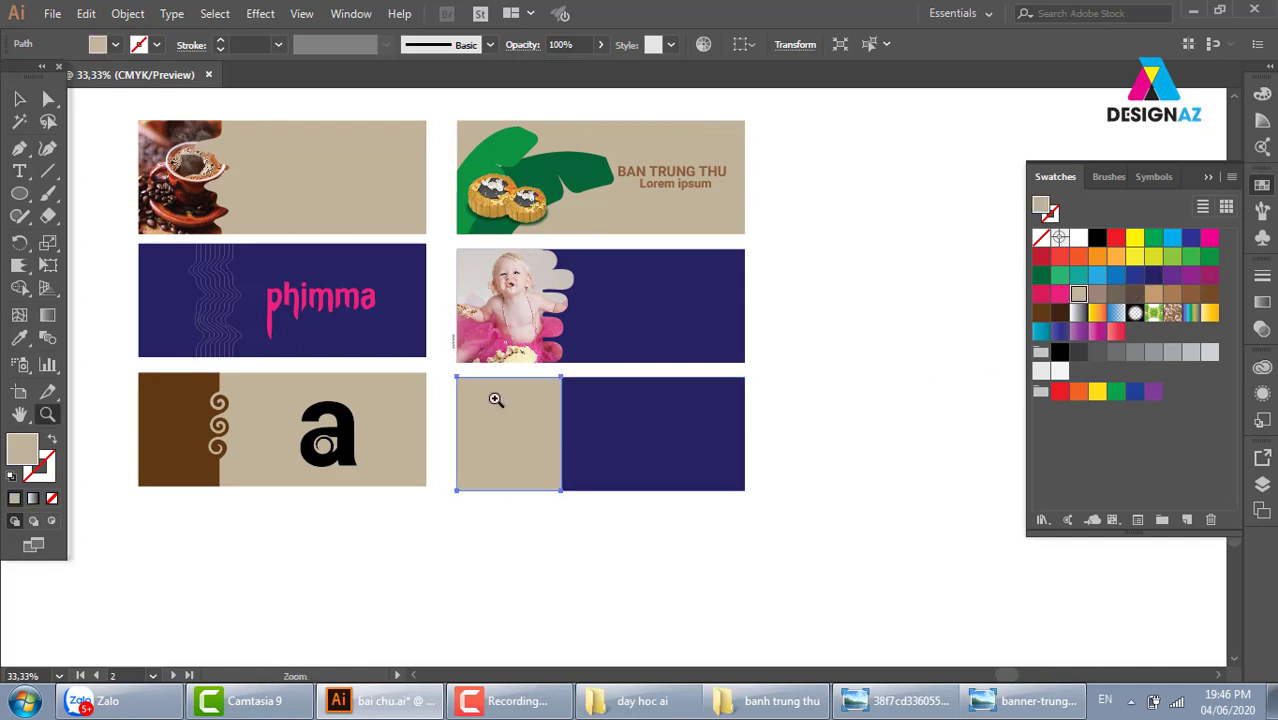
pyautogui.moveTo(491, 399); pyautogui.dragTo(648, 522)
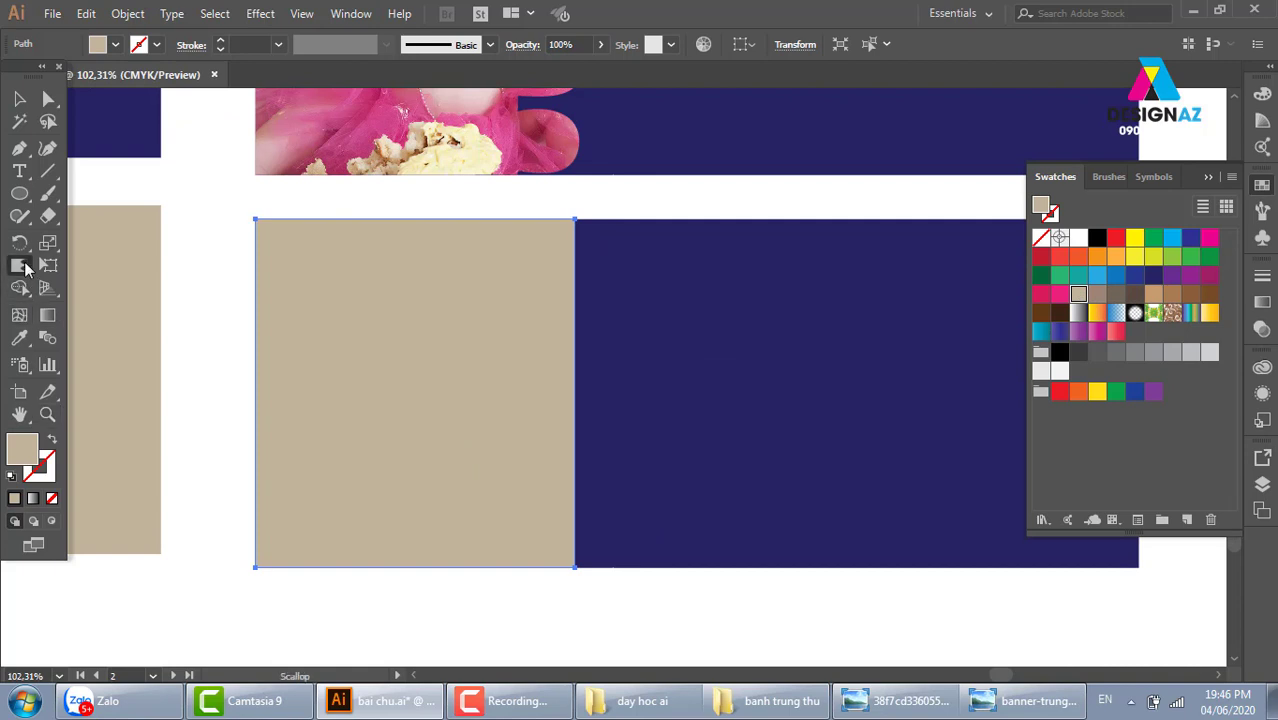
pyautogui.moveTo(19, 265); pyautogui.dragTo(85, 374)
pyautogui.moveTo(577, 225); pyautogui.dragTo(565, 535)
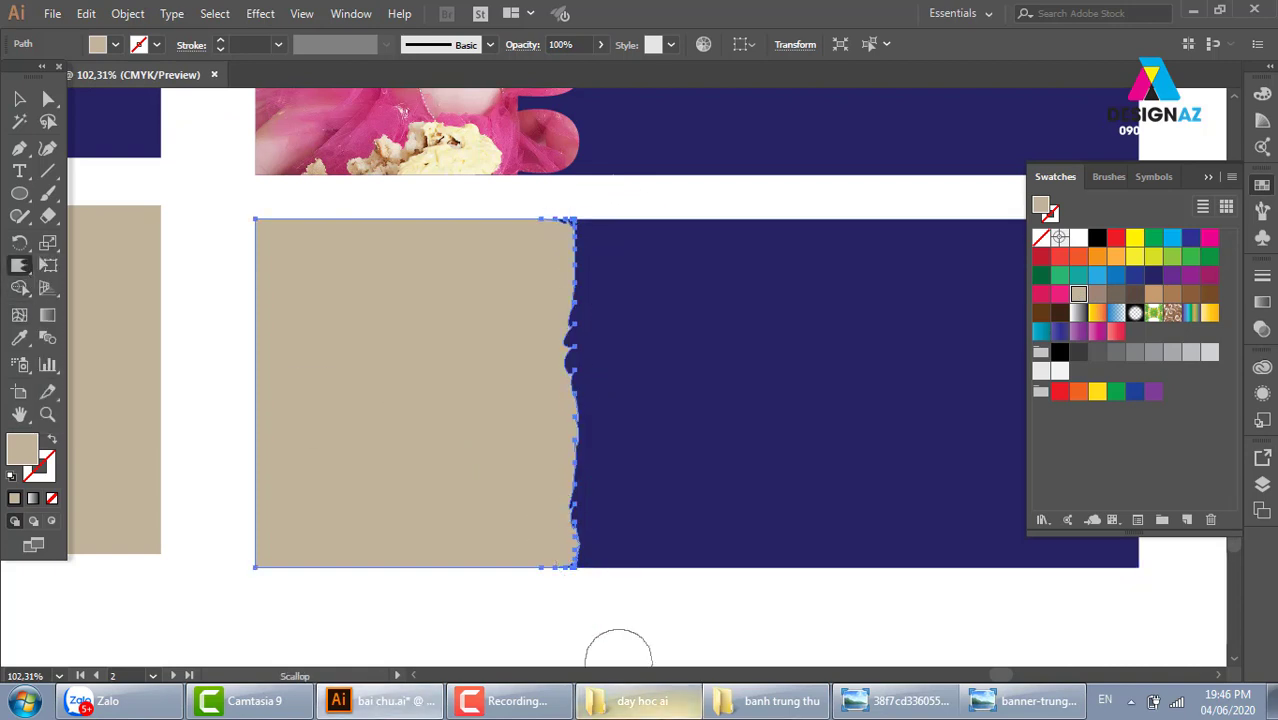
pyautogui.click(22, 100)
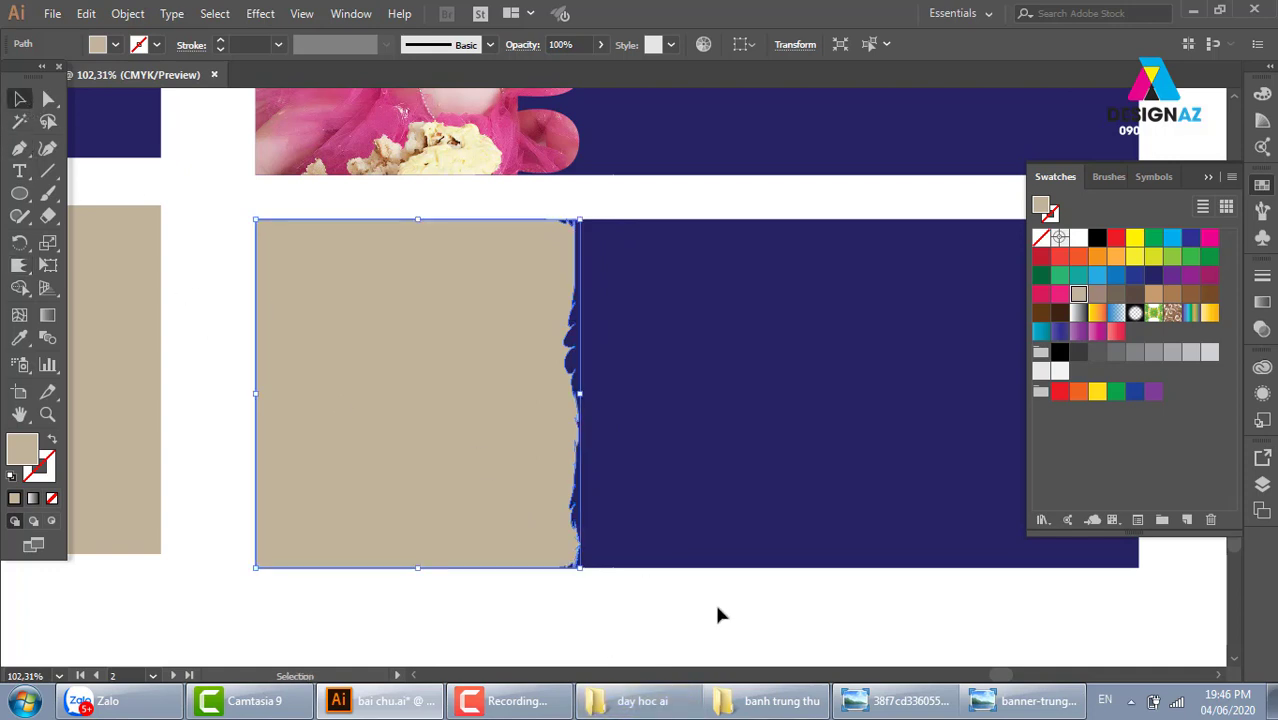
pyautogui.click(714, 612)
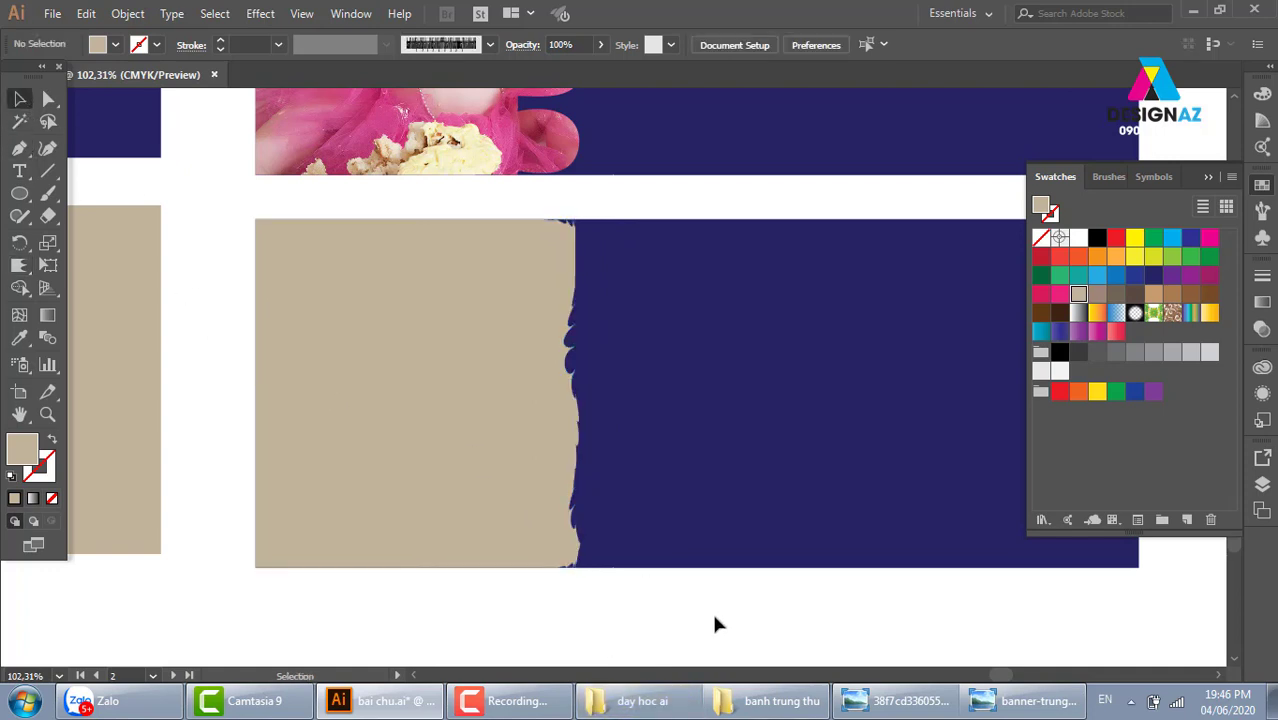
pyautogui.hotkey('ctrl', 'z')
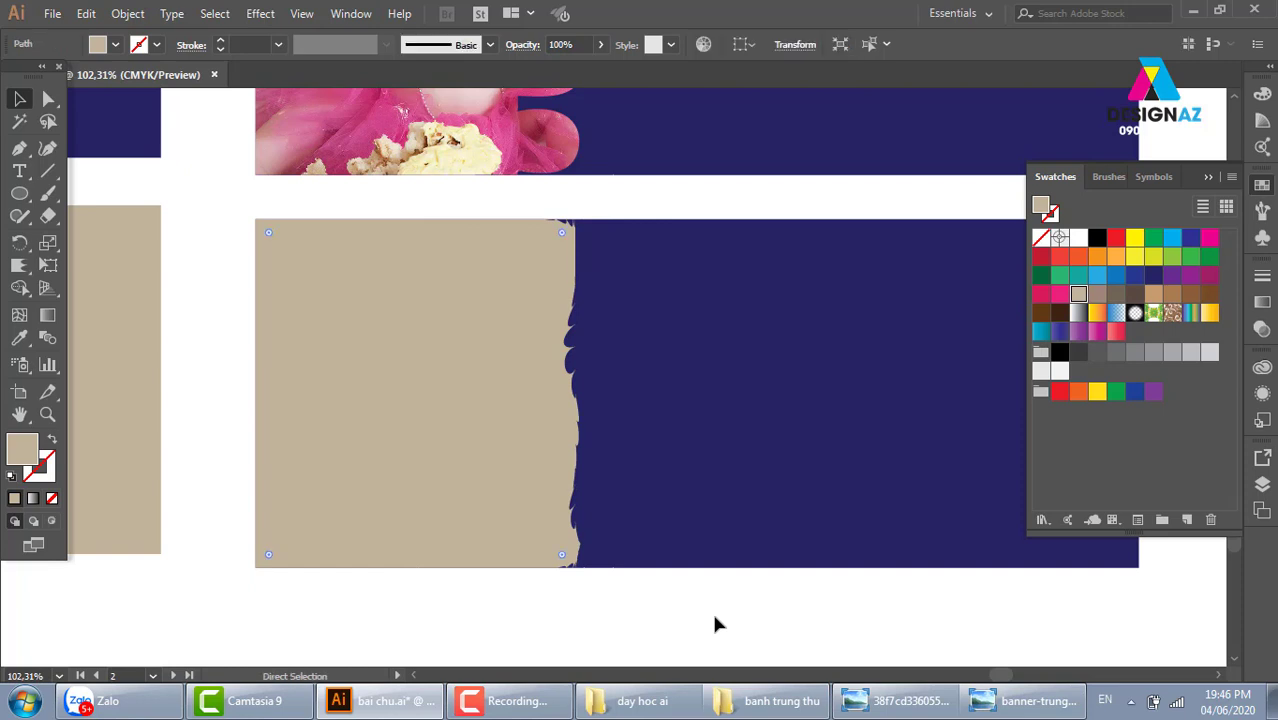
pyautogui.hotkey('ctrl', 'z')
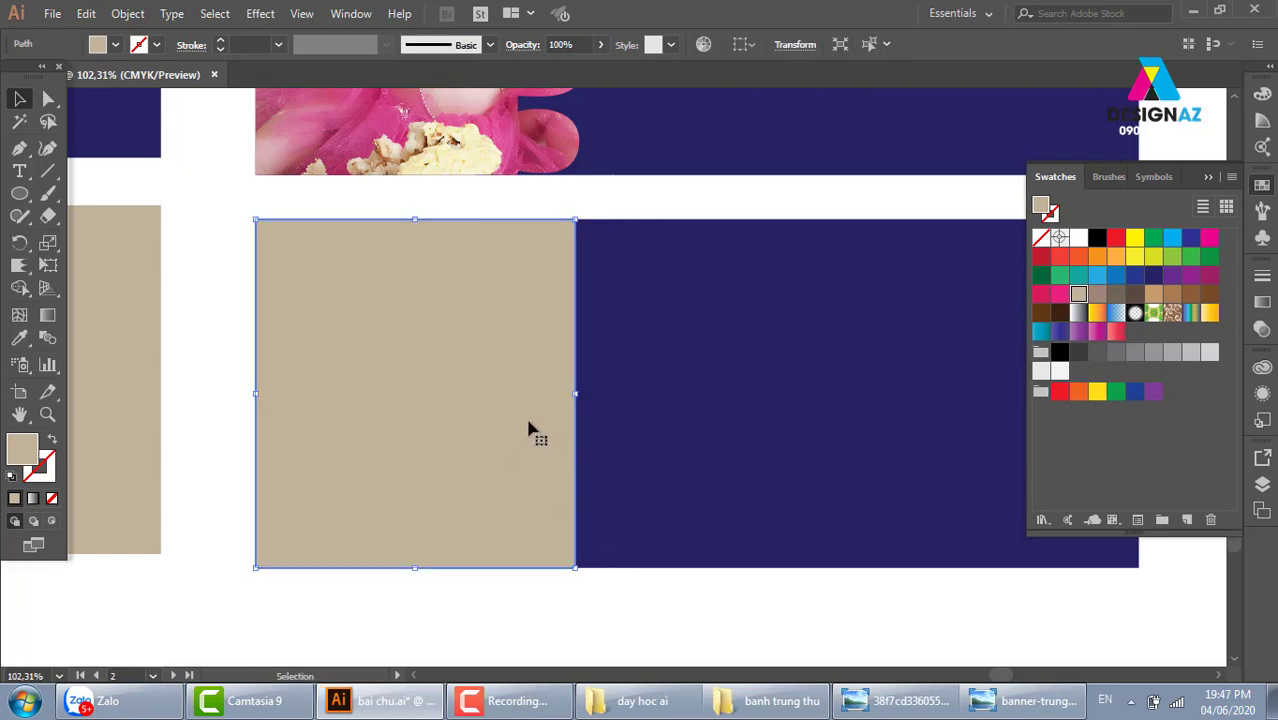
# Shrink the beige rectangle into a square positioned on the navy banner
pyautogui.moveTo(541, 314); pyautogui.dragTo(636, 325)
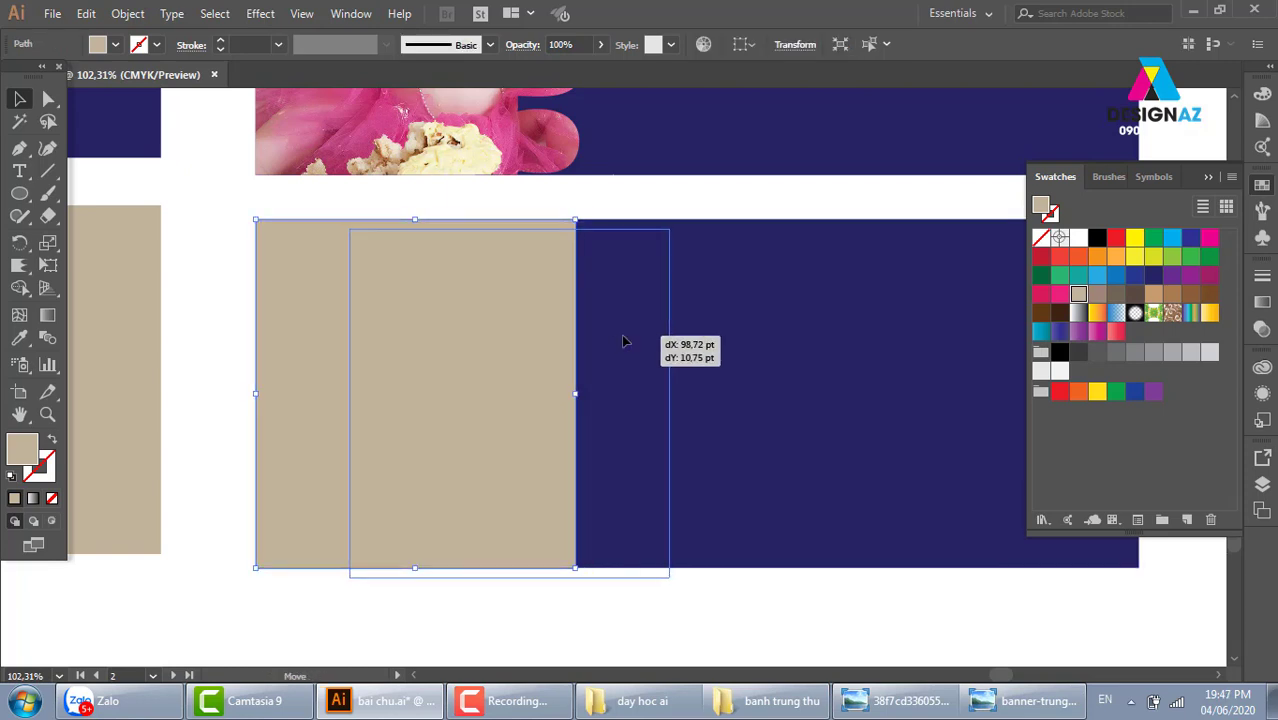
pyautogui.moveTo(669, 230); pyautogui.dragTo(571, 343)
pyautogui.moveTo(498, 456); pyautogui.dragTo(692, 406)
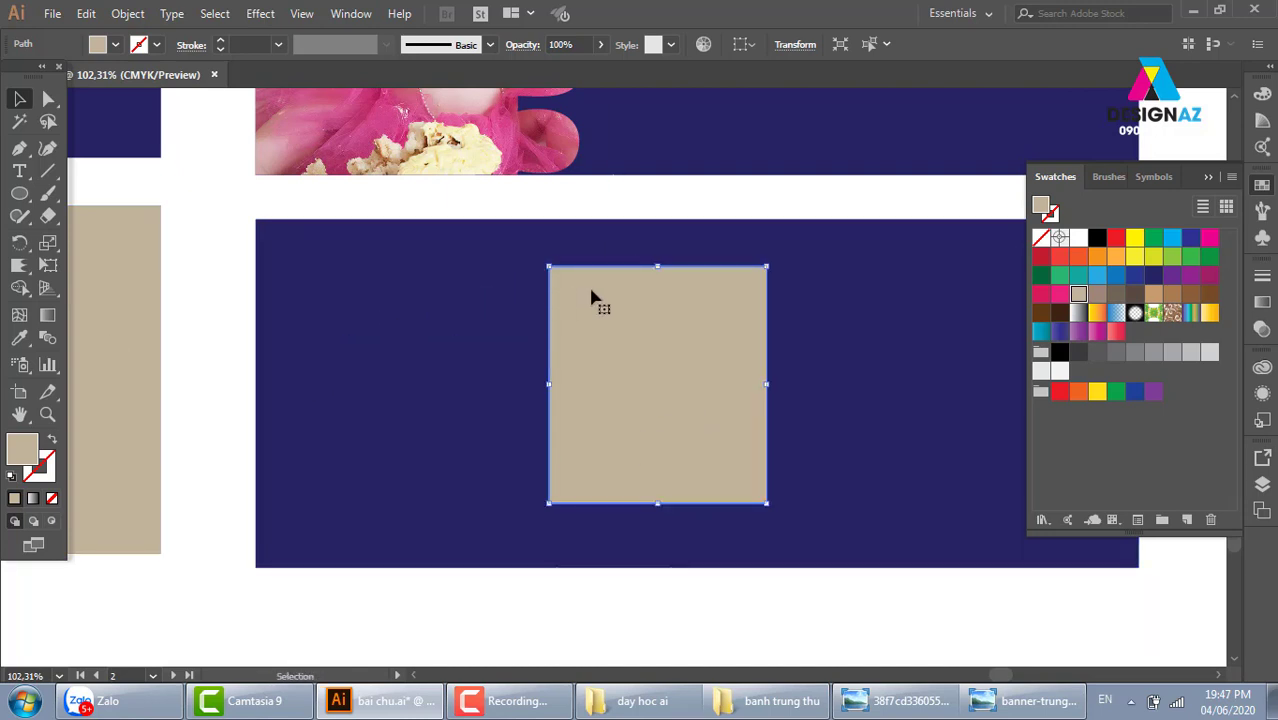
pyautogui.moveTo(579, 334); pyautogui.dragTo(602, 379)
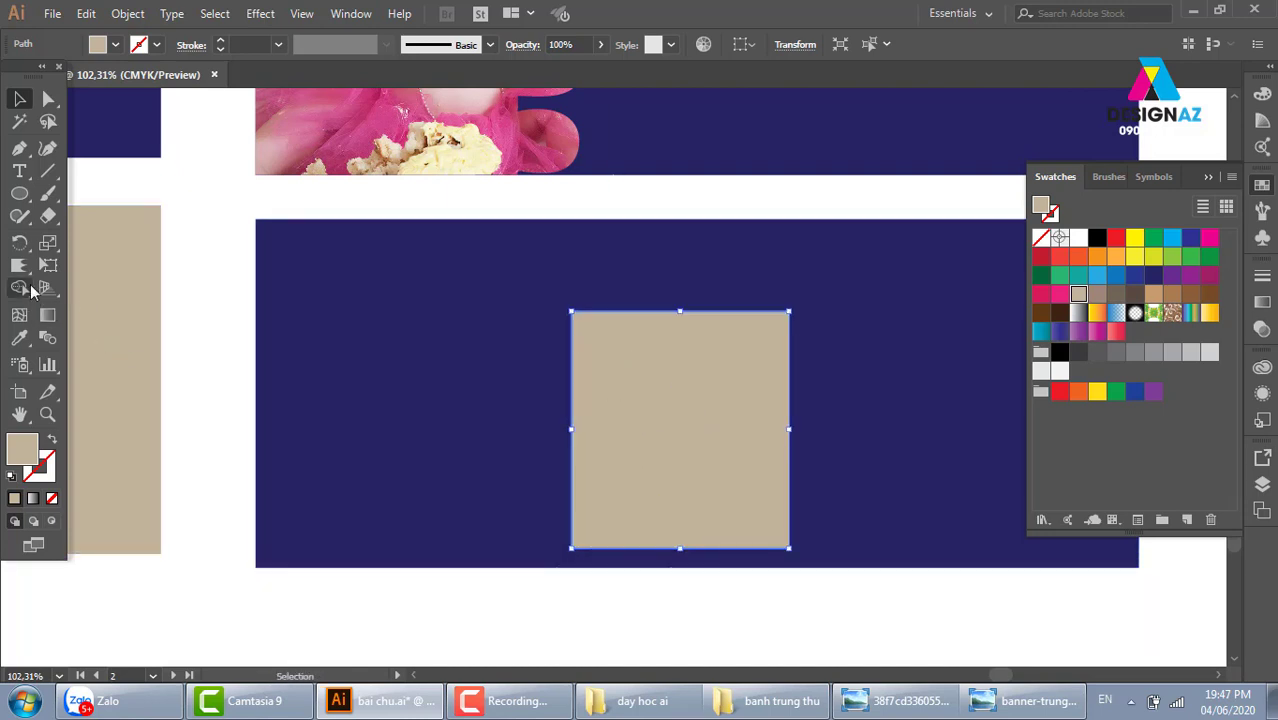
# Set the Crystallize brush width and height to 100 pt
pyautogui.moveTo(19, 265); pyautogui.dragTo(107, 398)
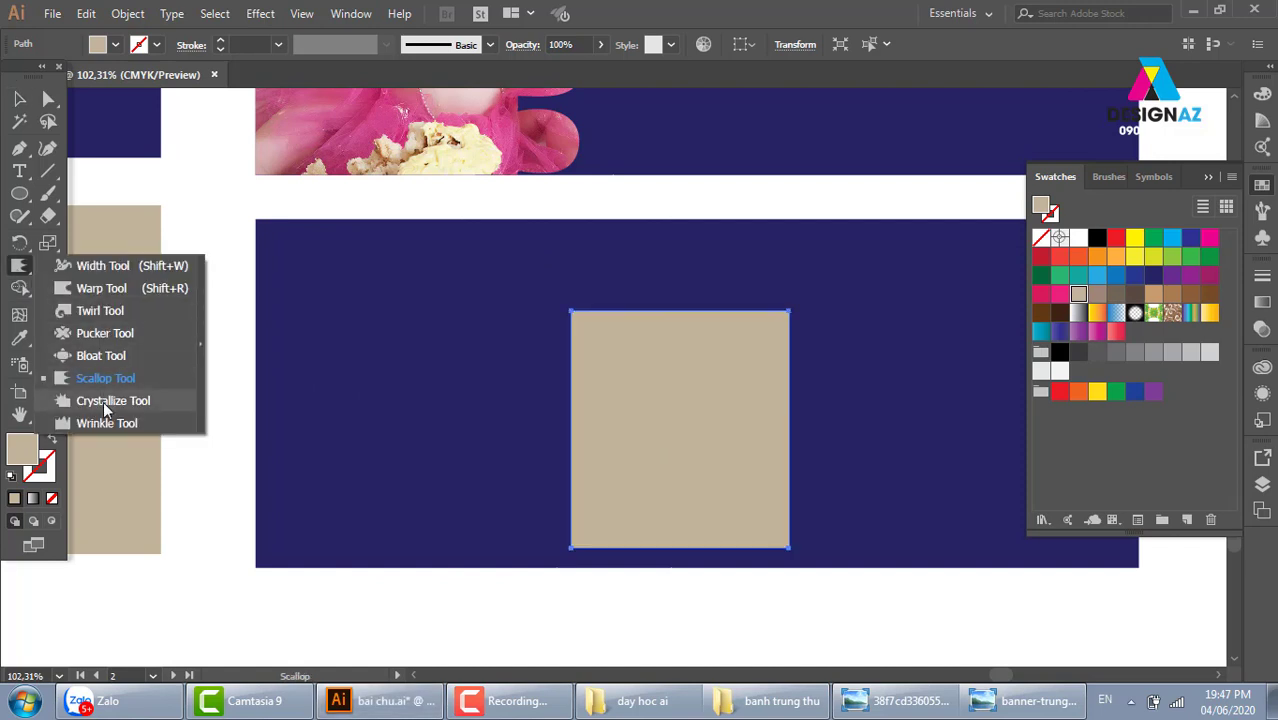
pyautogui.click(103, 400)
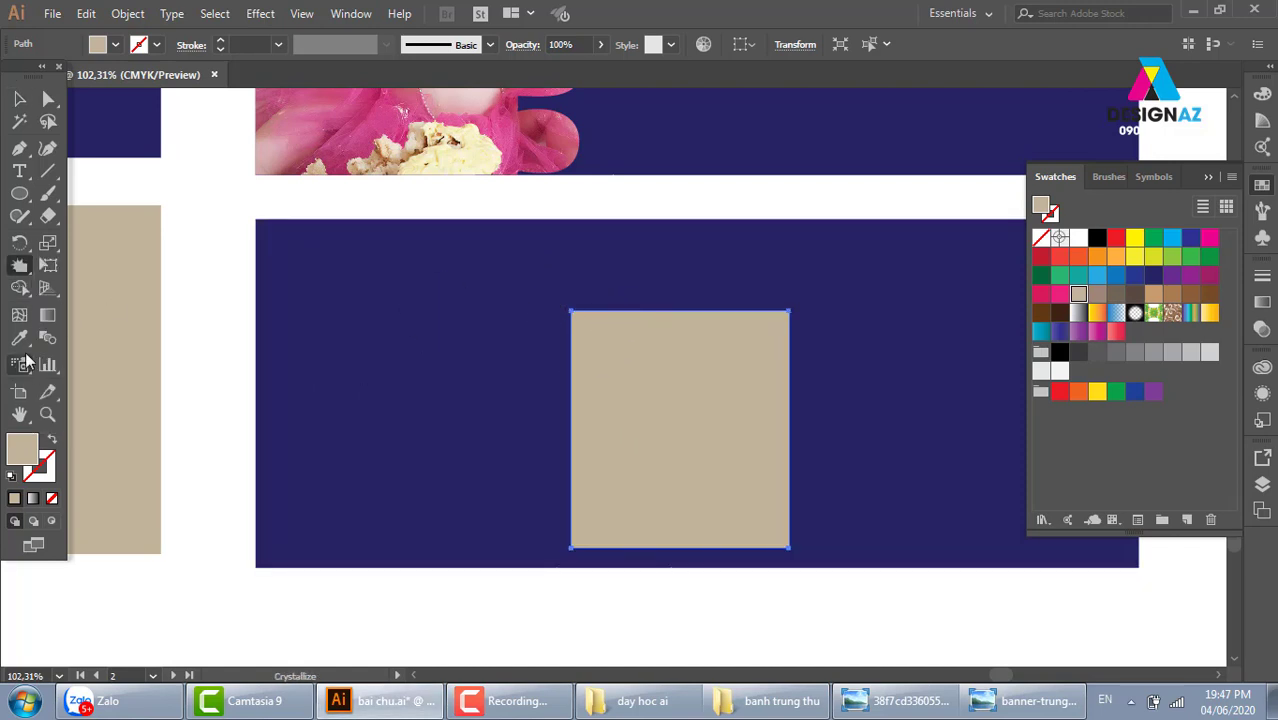
pyautogui.doubleClick(20, 265)
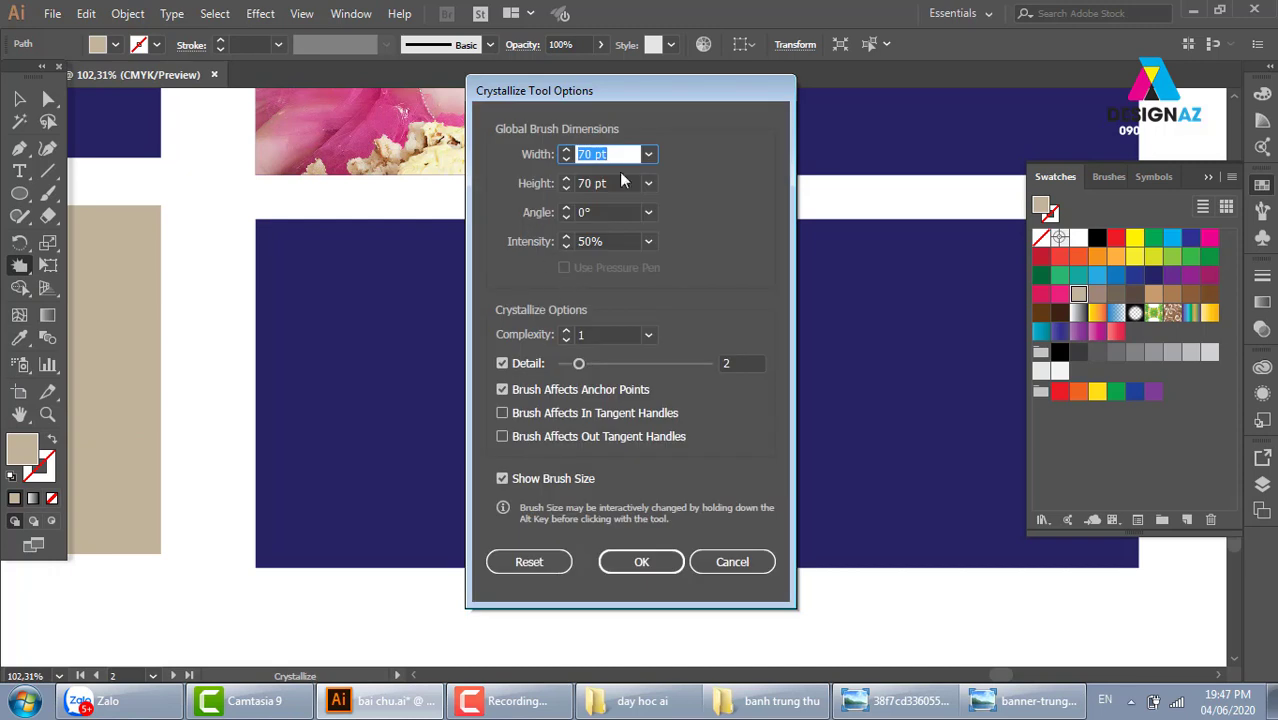
pyautogui.click(648, 156)
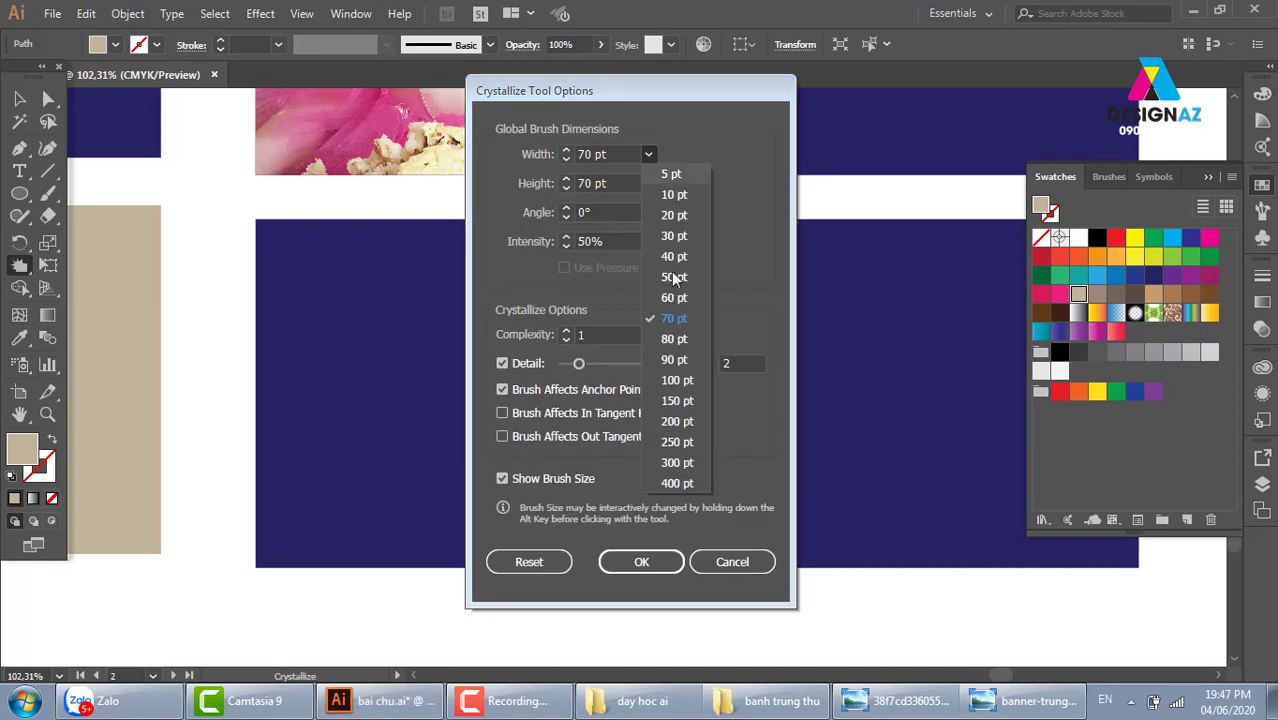
pyautogui.click(676, 380)
pyautogui.click(649, 183)
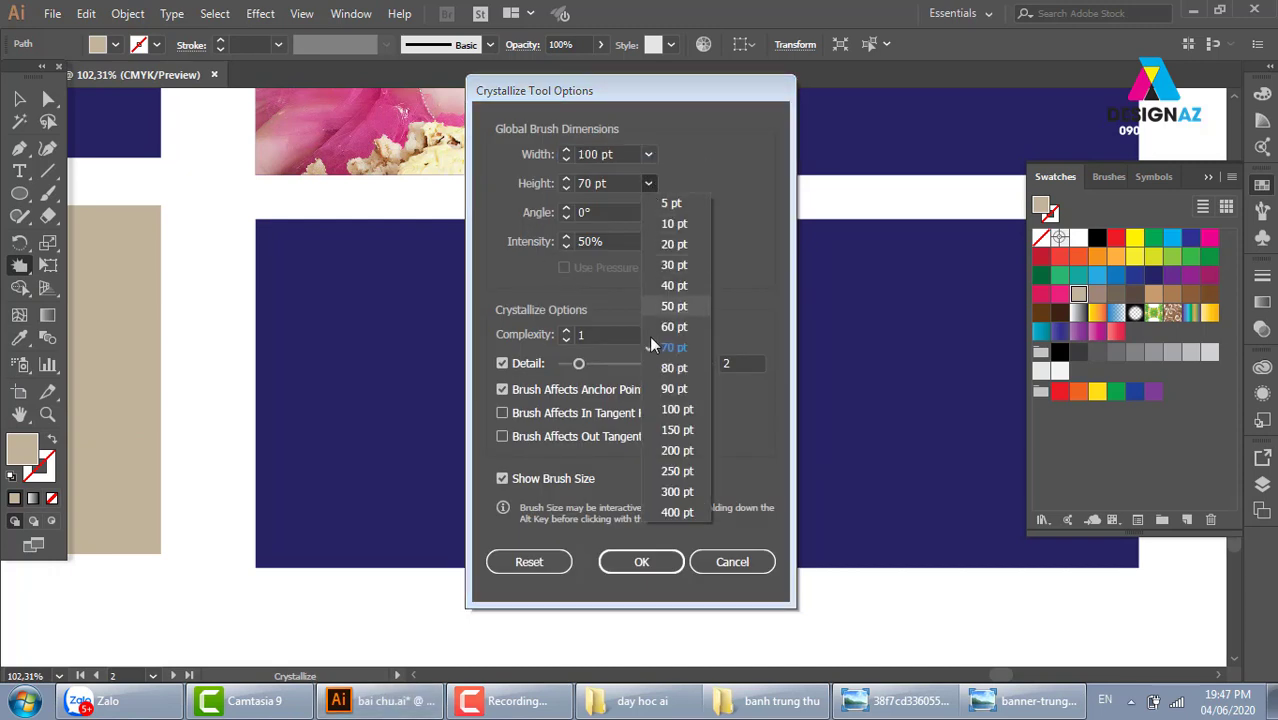
pyautogui.click(676, 409)
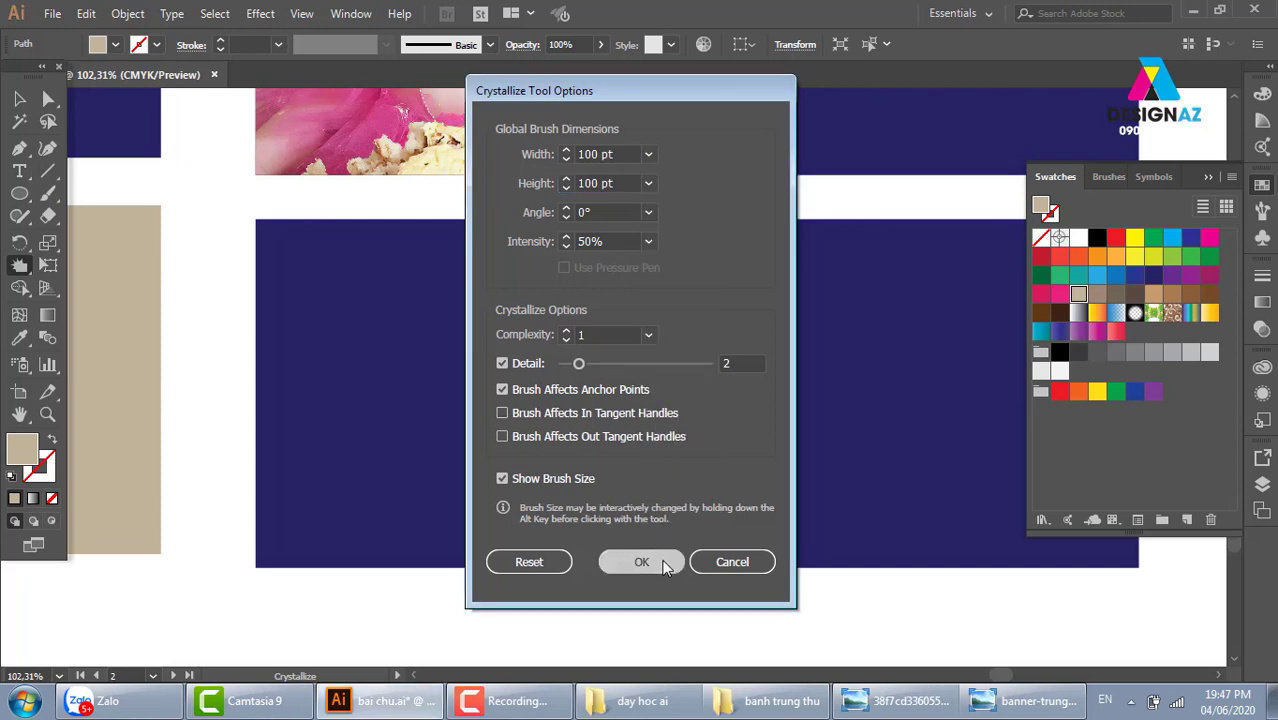
pyautogui.click(648, 561)
# Crystallize the square's top-left corner into spikes and move the square left and up
pyautogui.moveTo(591, 331); pyautogui.dragTo(577, 321)
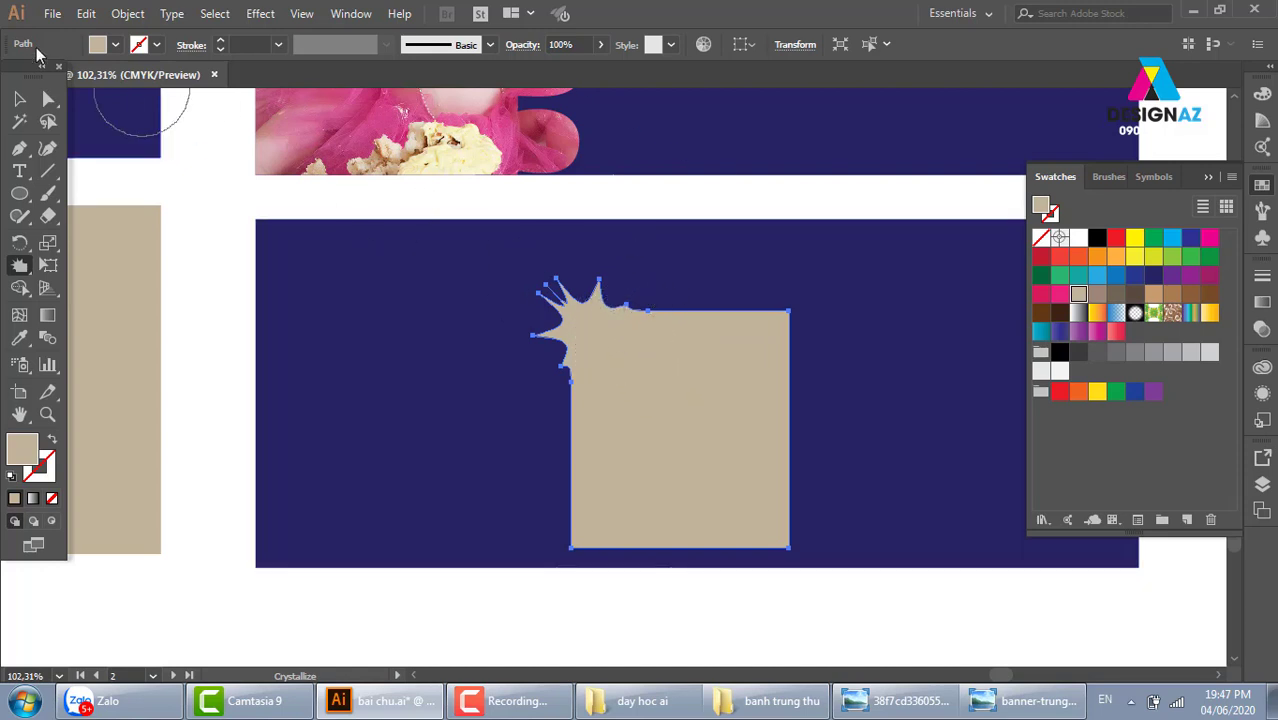
pyautogui.click(18, 100)
pyautogui.moveTo(640, 378); pyautogui.dragTo(443, 325)
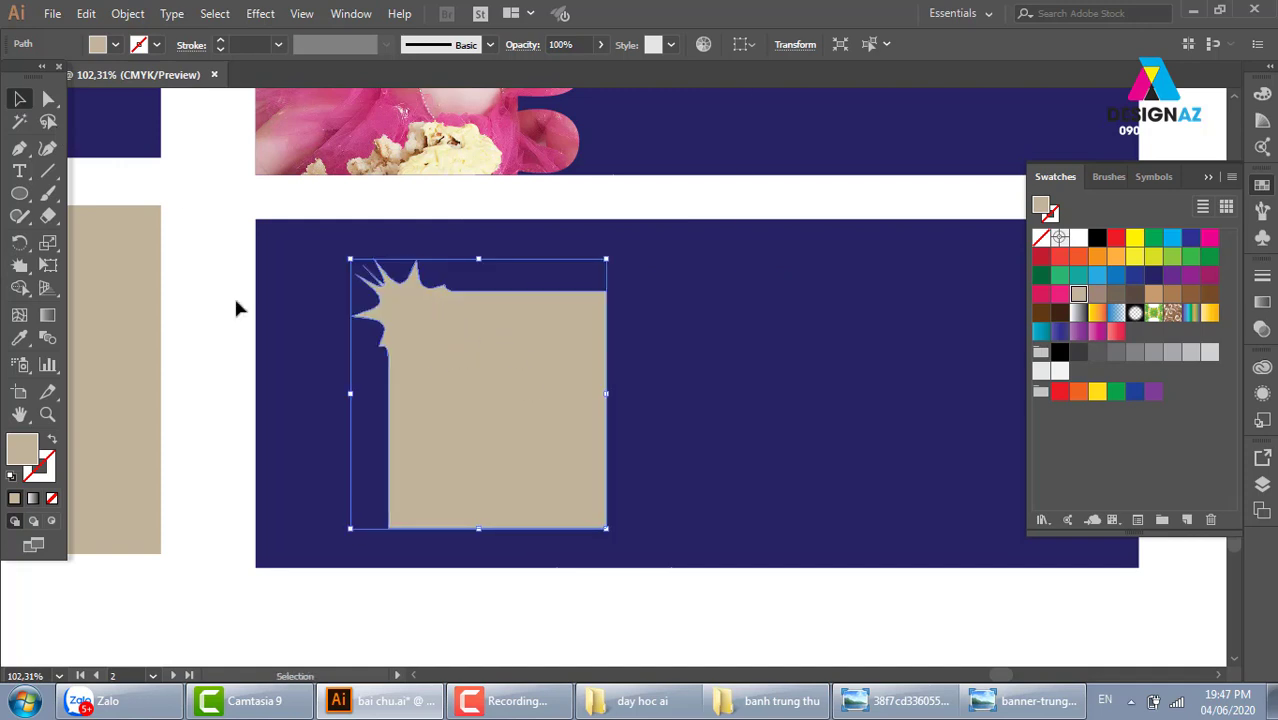
pyautogui.click(19, 171)
# Type 98k, enlarge it, move it onto the spiked square and colour it red
pyautogui.click(208, 305)
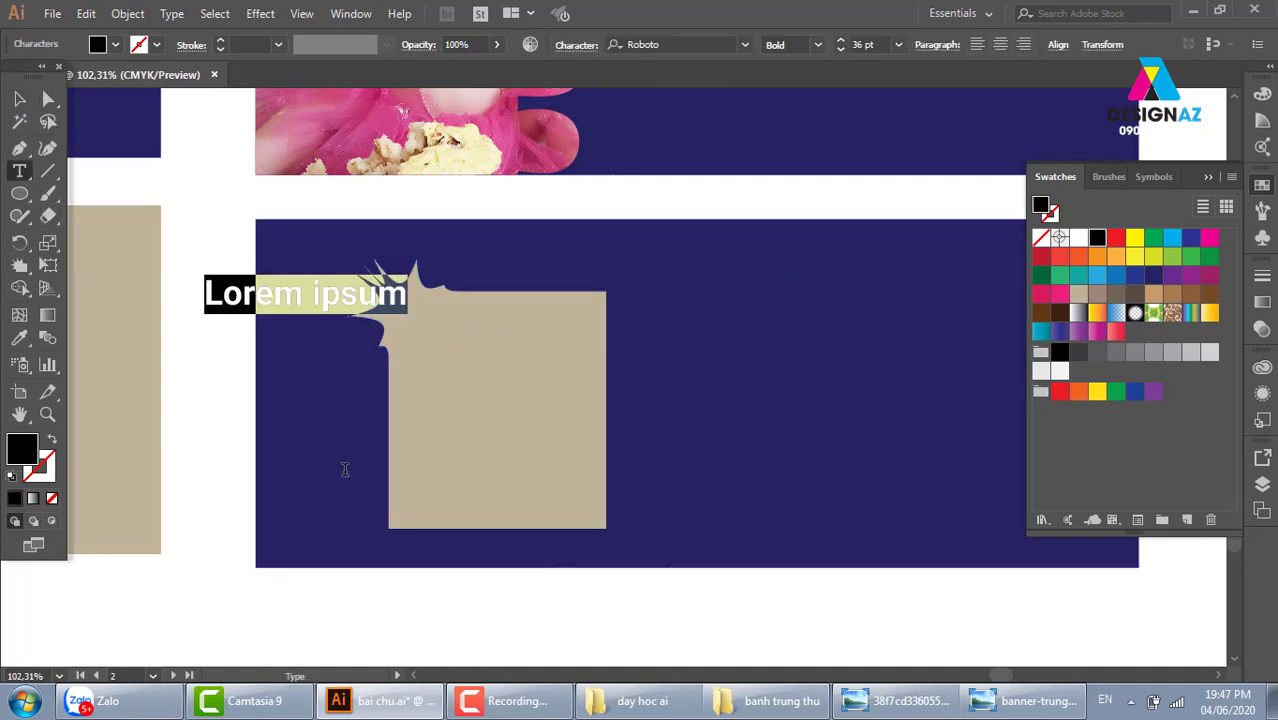
pyautogui.write('98k')
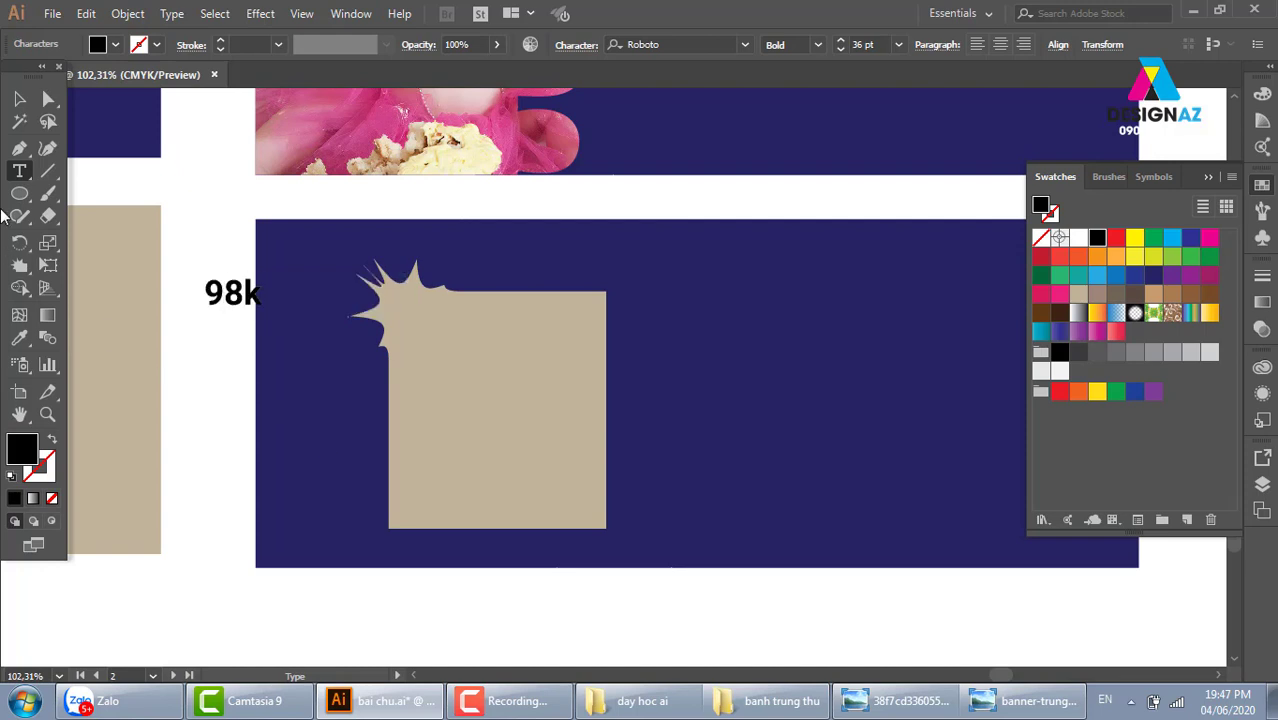
pyautogui.click(18, 100)
pyautogui.moveTo(263, 312); pyautogui.dragTo(365, 381)
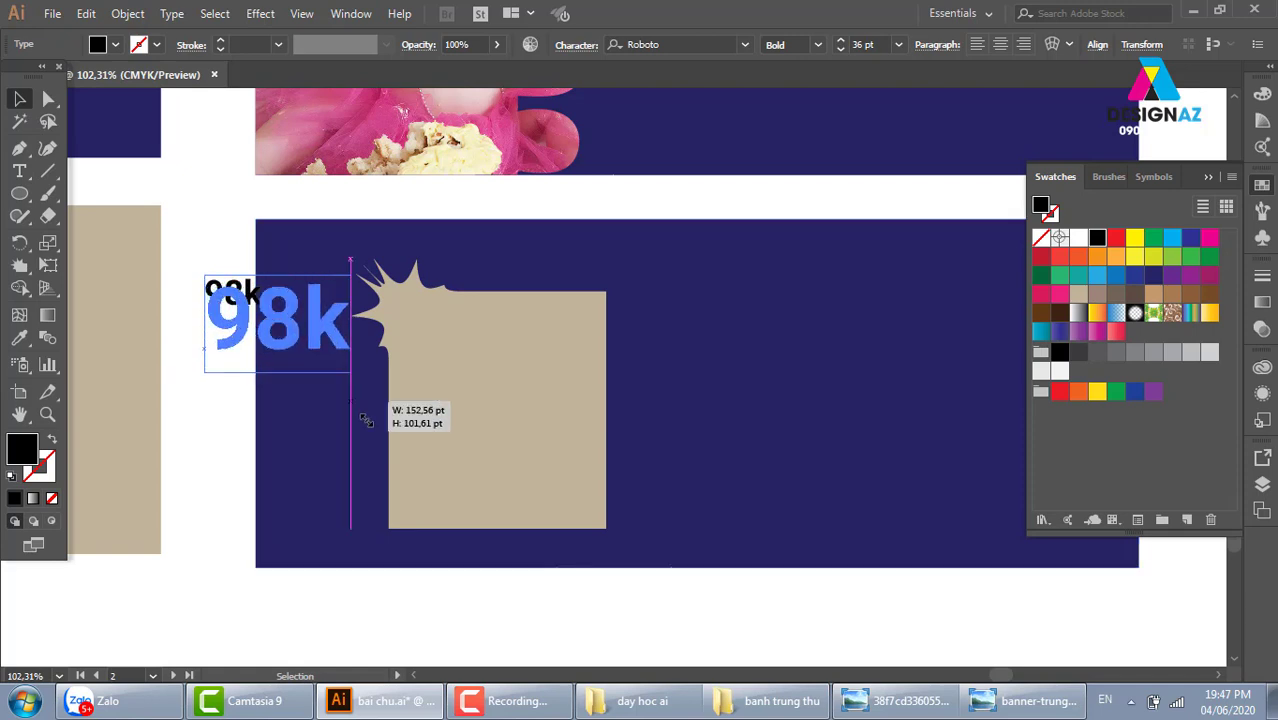
pyautogui.moveTo(295, 335); pyautogui.dragTo(494, 358)
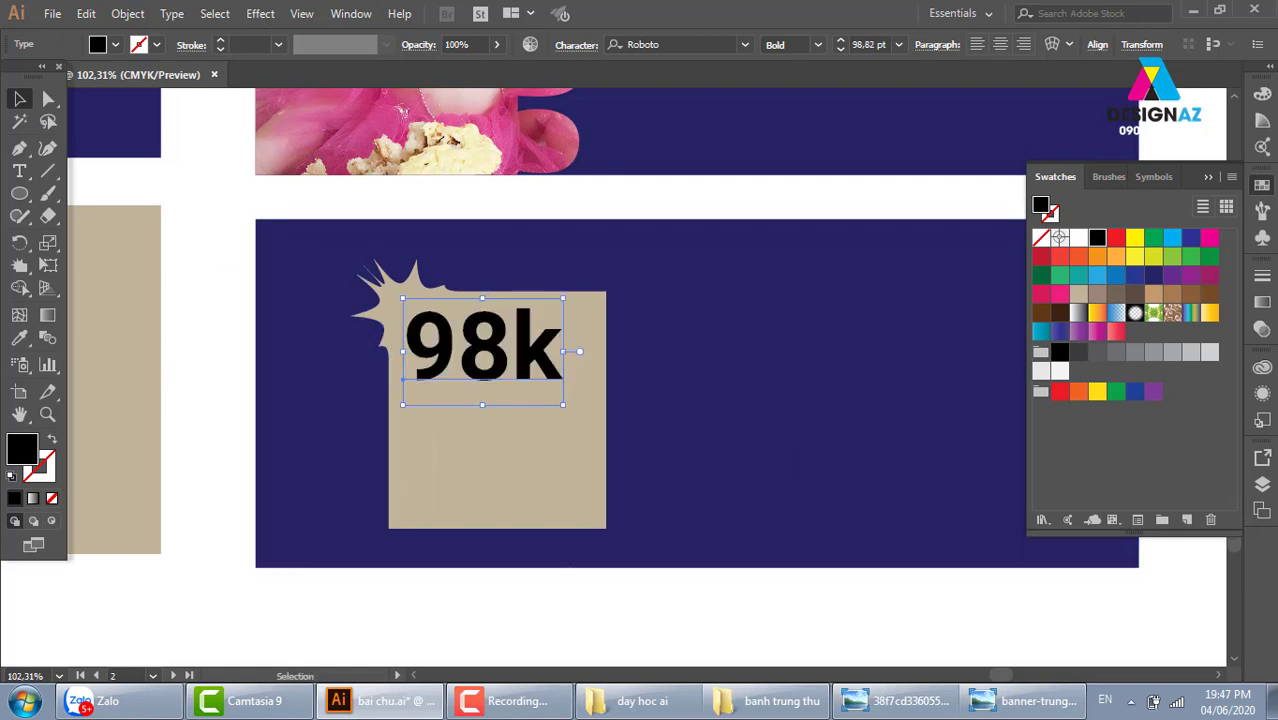
pyautogui.click(1116, 238)
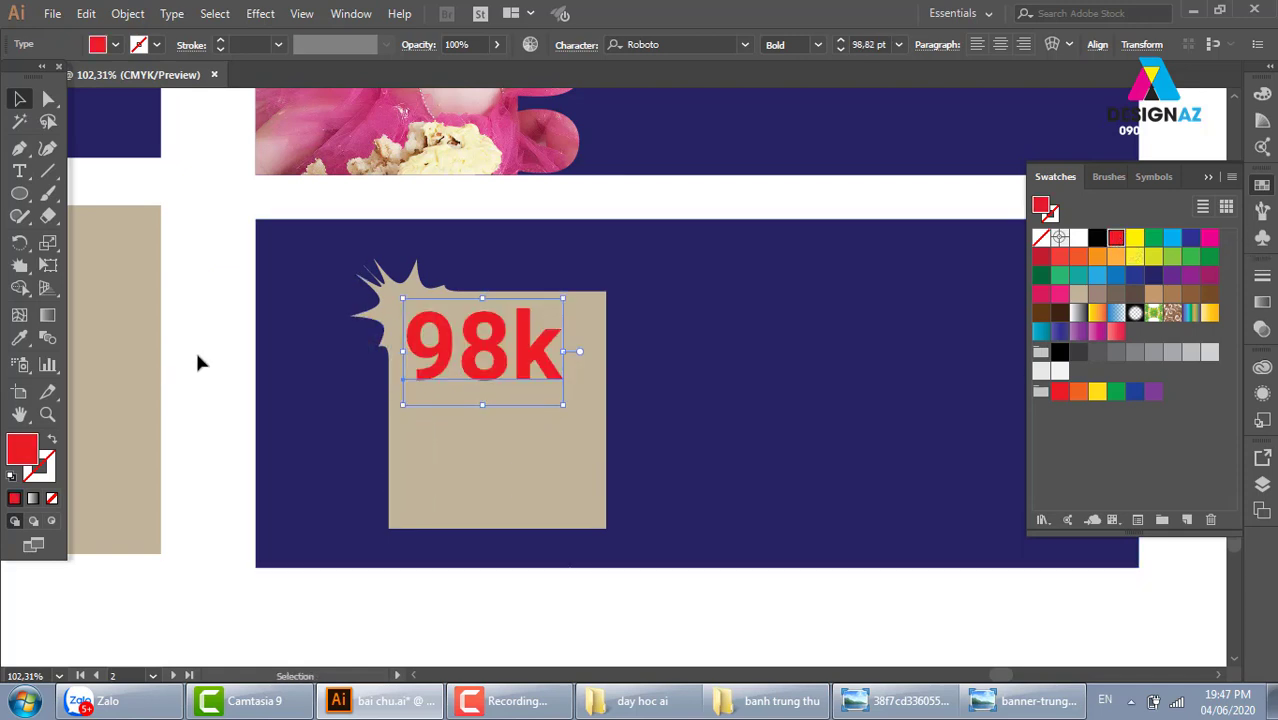
pyautogui.moveTo(391, 530); pyautogui.dragTo(482, 498)
# Undo the stray move and black fill, then fill the spiked square white
pyautogui.hotkey('ctrl', 'z')
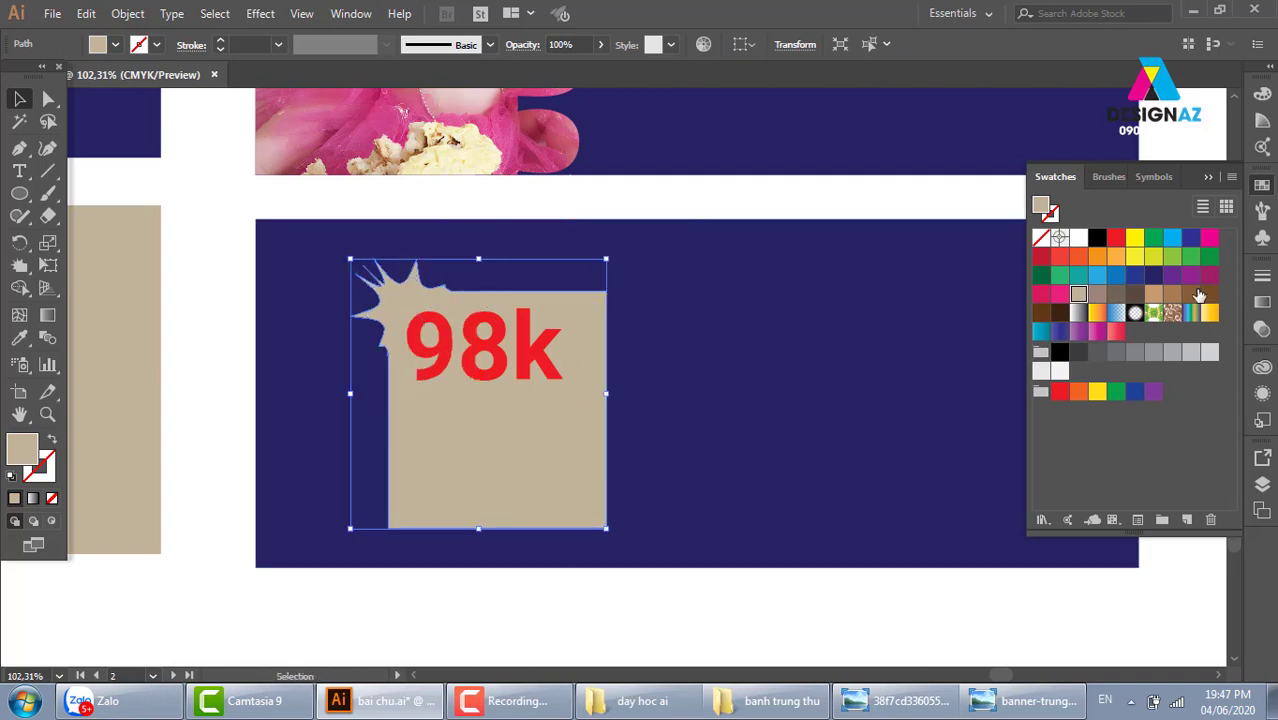
pyautogui.click(1093, 240)
pyautogui.hotkey('ctrl', 'z')
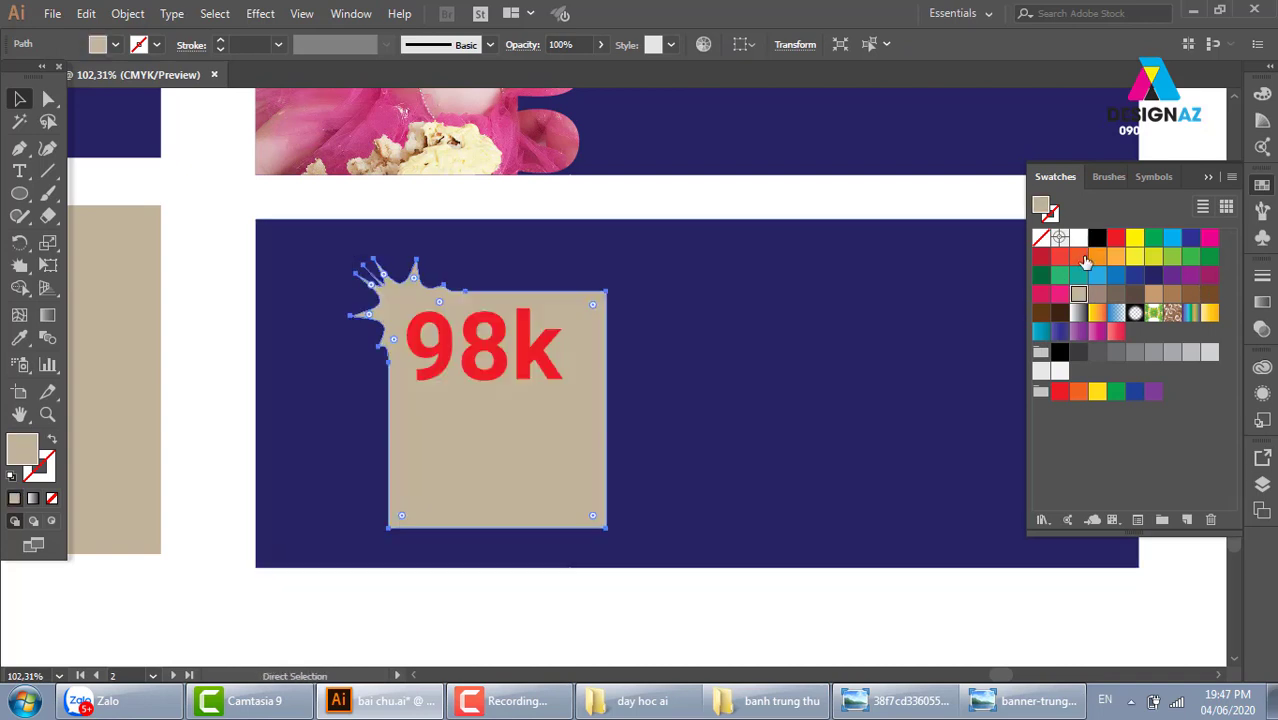
pyautogui.click(1078, 238)
pyautogui.click(243, 428)
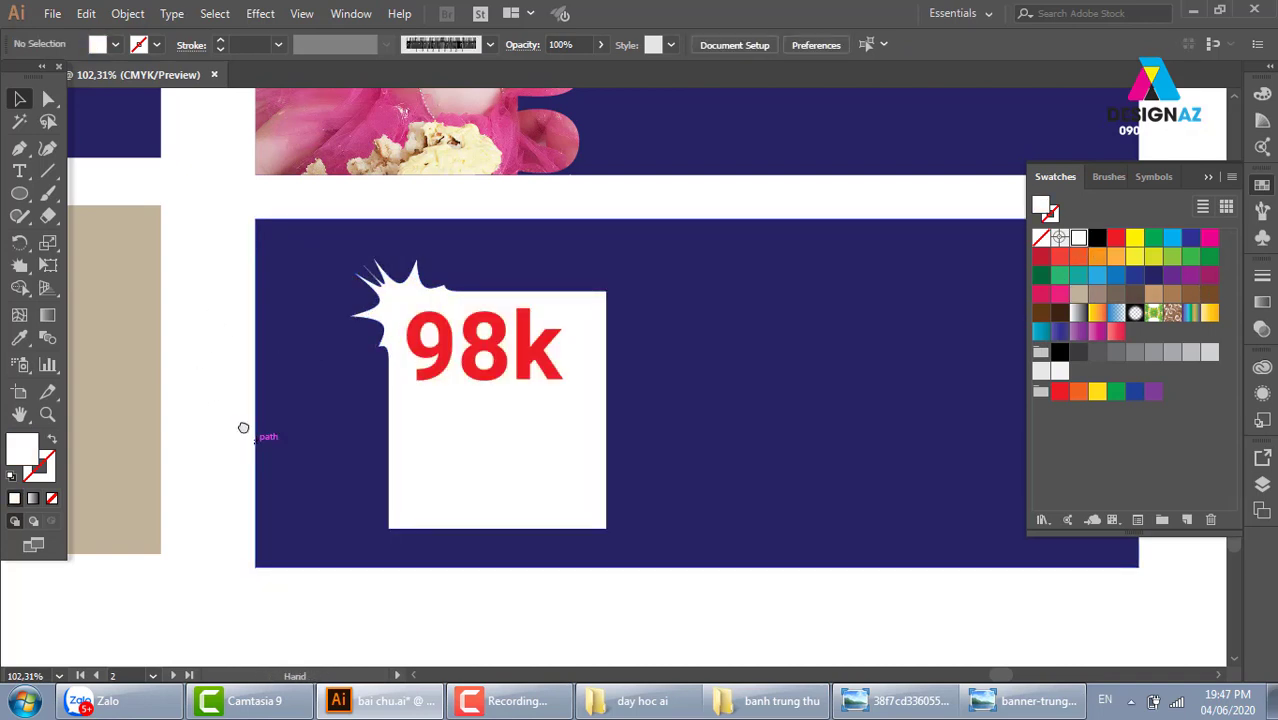
# Select the navy banner rectangle and zoom out to see several banners
pyautogui.moveTo(506, 325); pyautogui.dragTo(476, 284)
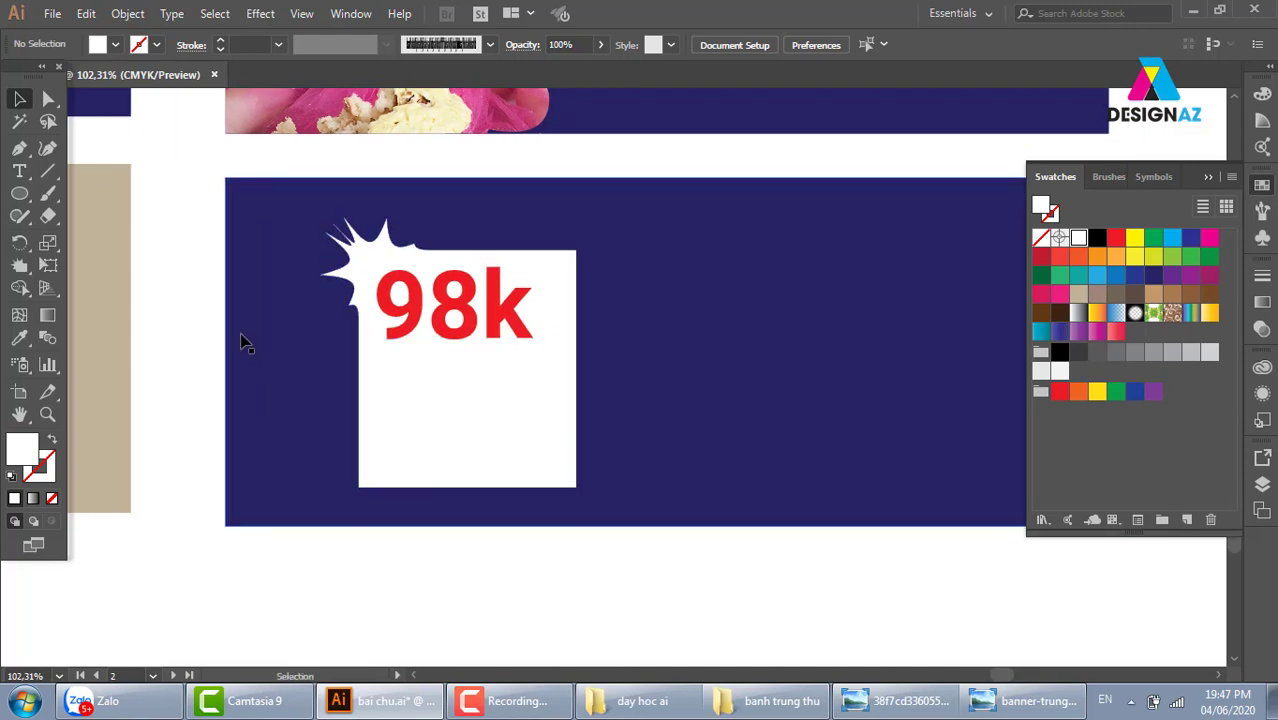
pyautogui.click(20, 265)
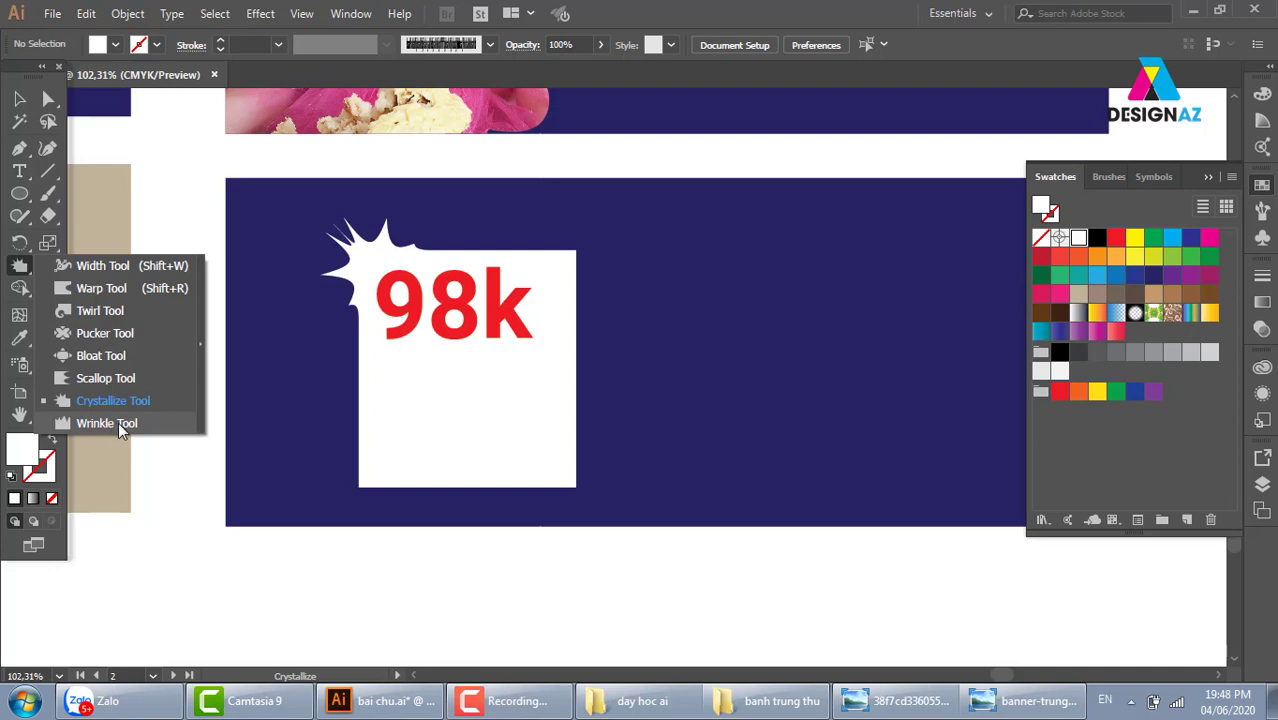
pyautogui.press('v')
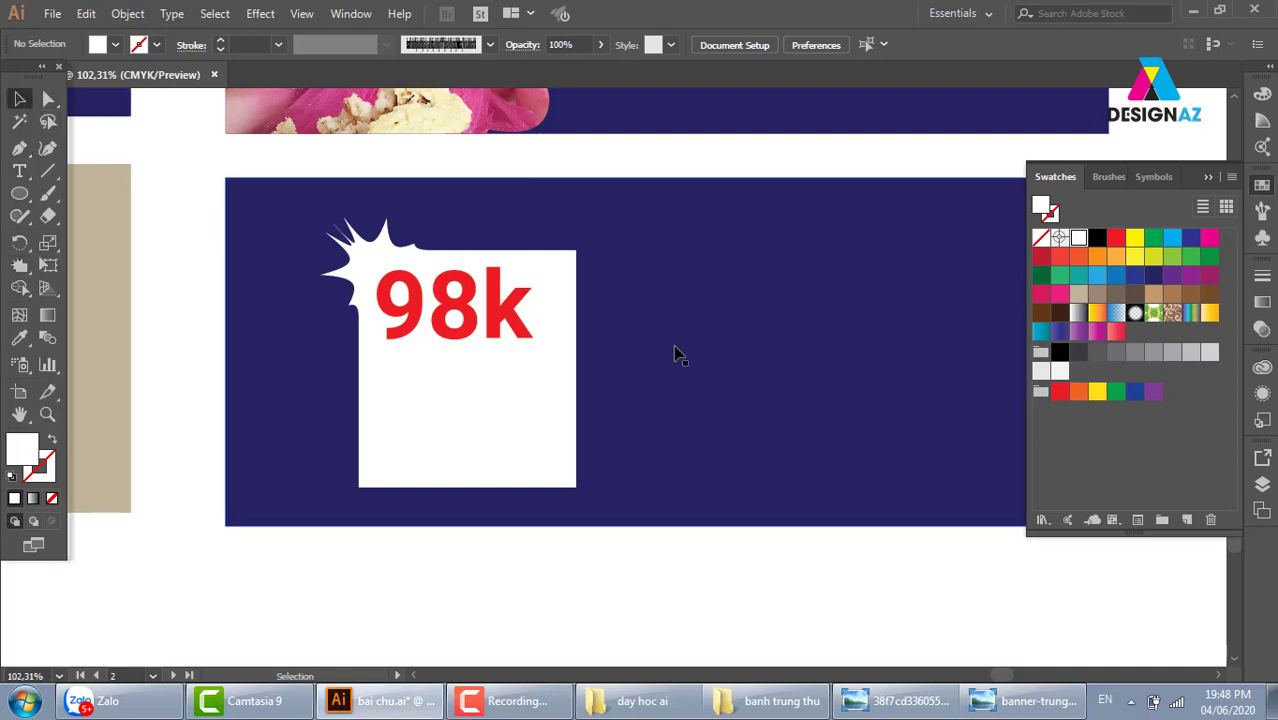
pyautogui.click(679, 365)
pyautogui.hotkey('ctrl', '-')
pyautogui.hotkey('ctrl', '-')
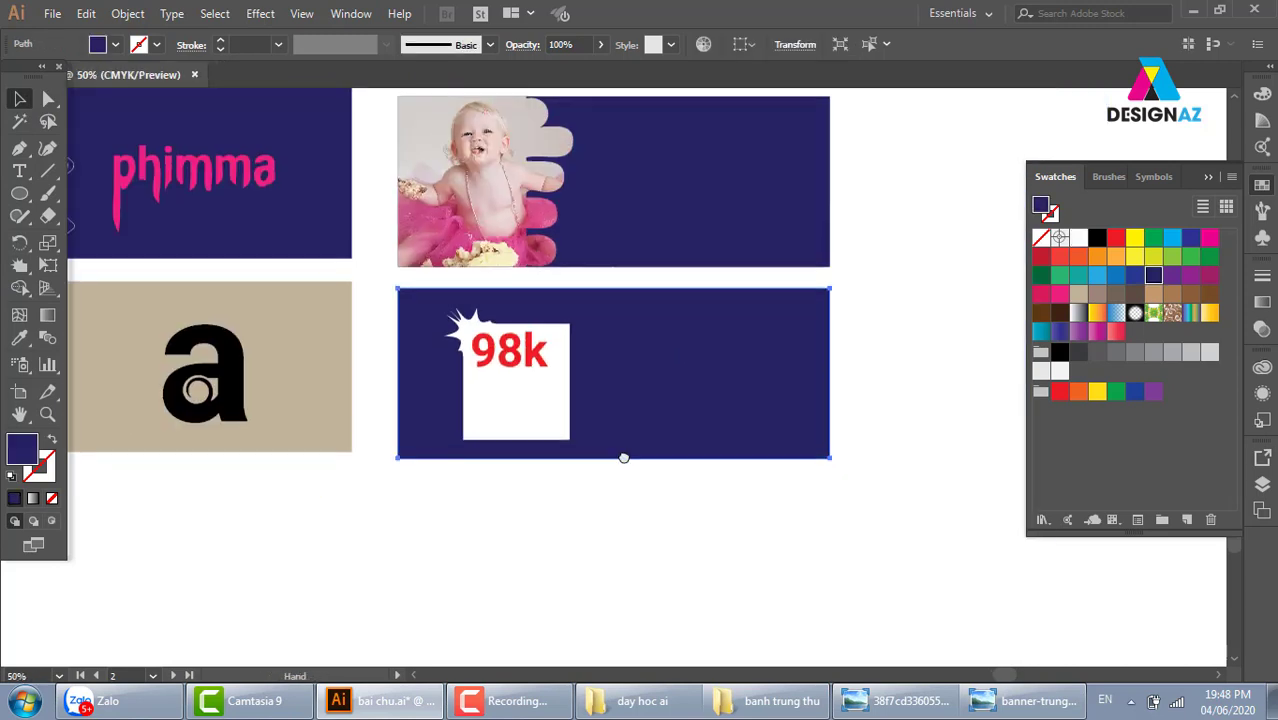
# Narrow a navy banner copy into a left-side panel filled light grey
pyautogui.moveTo(679, 365)
pyautogui.mouseDown()
pyautogui.moveTo(703, 220)
pyautogui.moveTo(750, 466)
pyautogui.mouseUp()
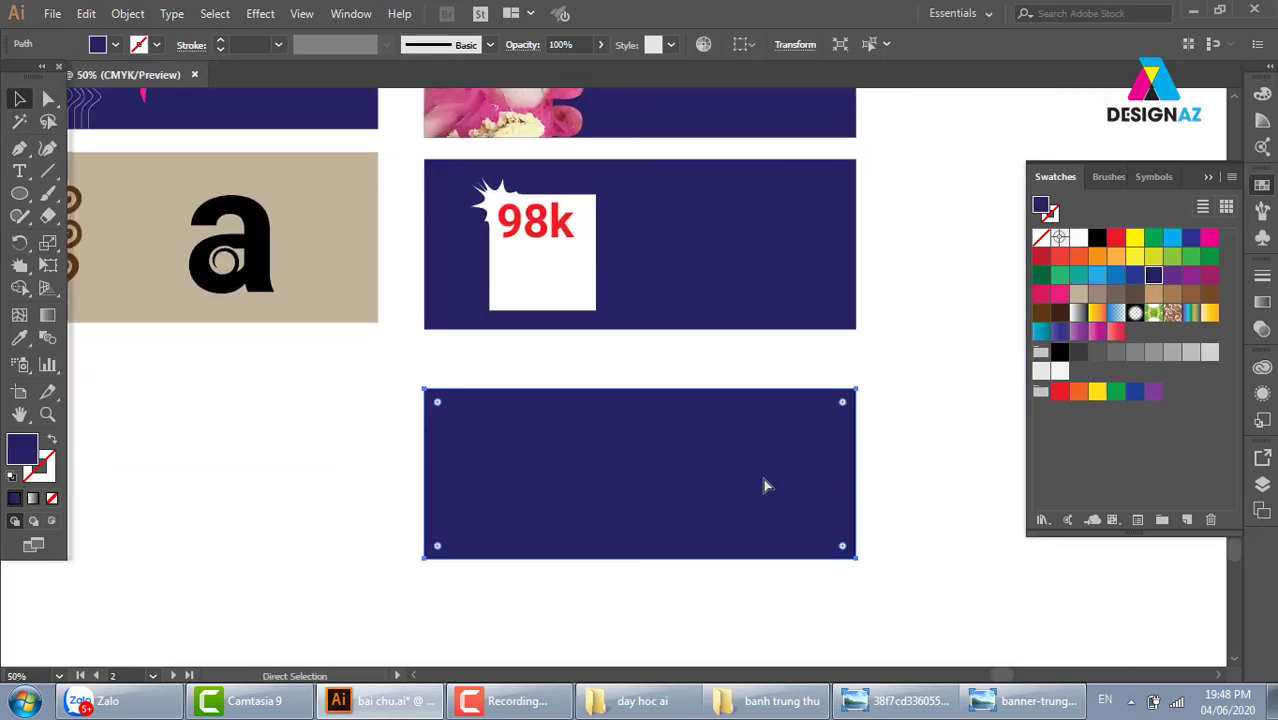
pyautogui.moveTo(856, 472); pyautogui.dragTo(578, 474)
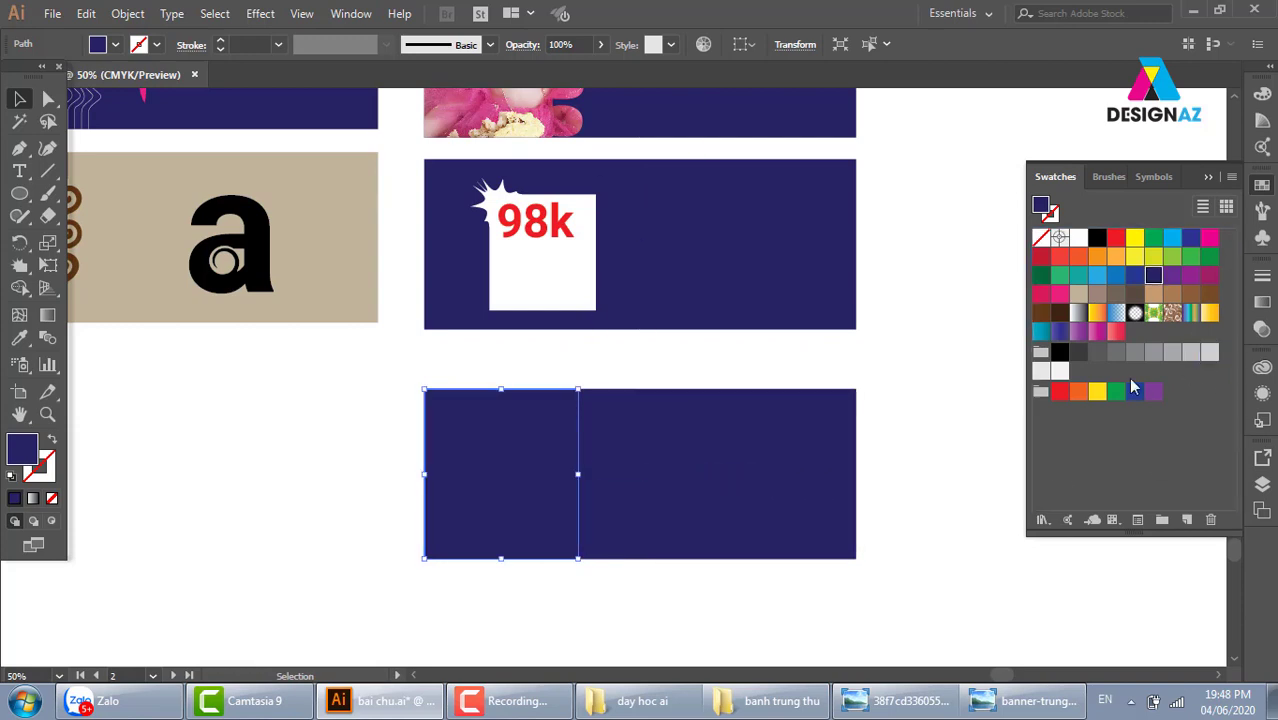
pyautogui.click(1207, 355)
# Zoom in on the grey and navy banner and pick the Wrinkle distortion tool
pyautogui.press('z')
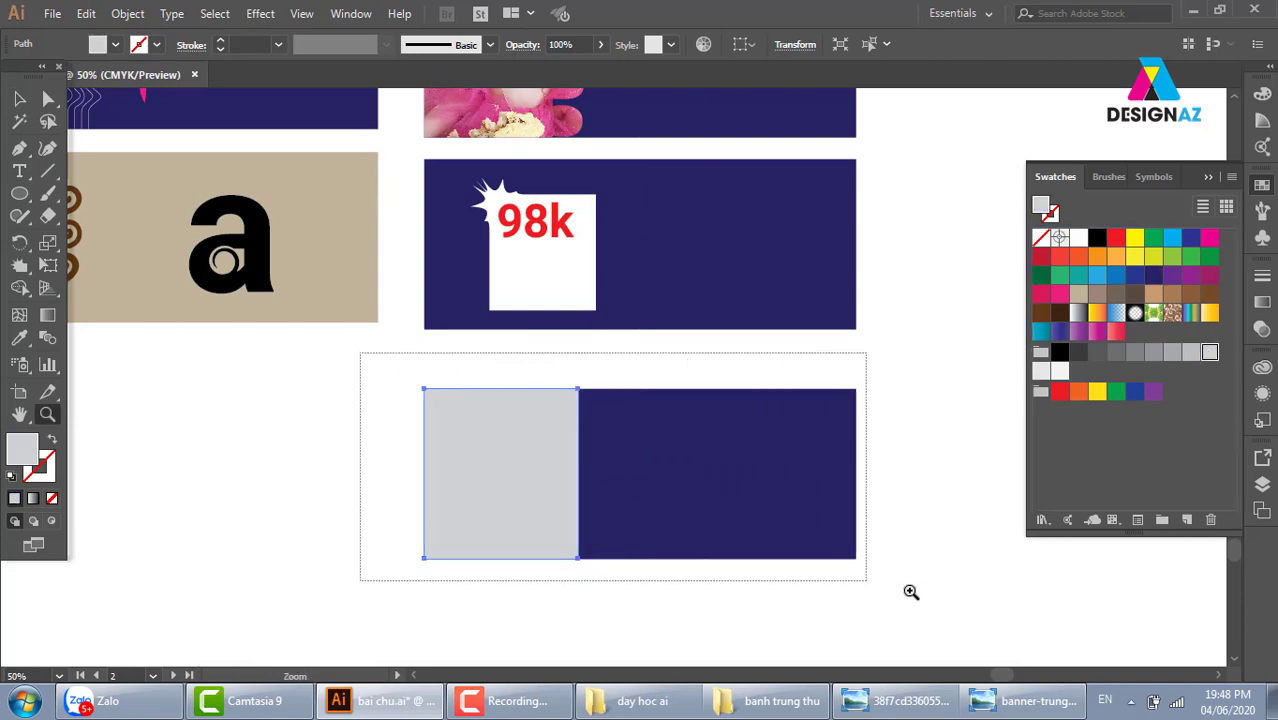
pyautogui.moveTo(360, 356); pyautogui.dragTo(866, 580)
pyautogui.moveTo(710, 478); pyautogui.dragTo(690, 470)
pyautogui.click(19, 265)
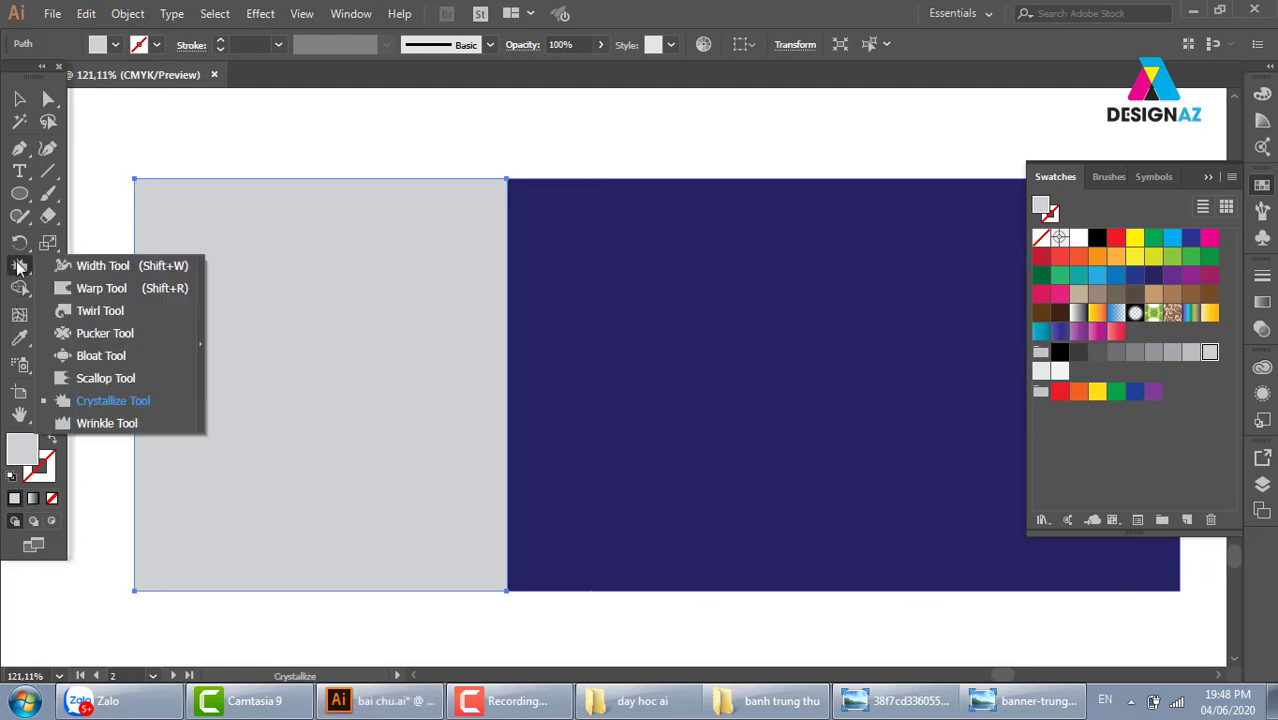
pyautogui.click(104, 424)
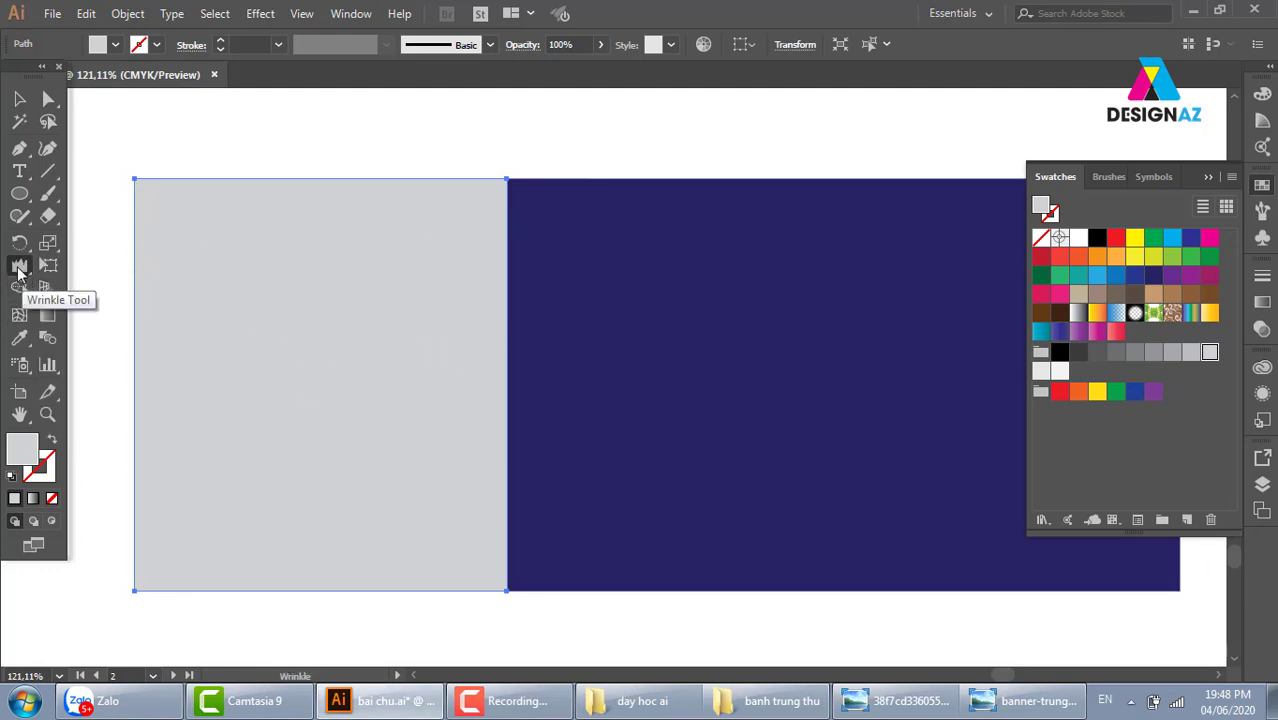
# Set the Wrinkle brush angle to 90° and roughen the grey panel's right edge
pyautogui.doubleClick(20, 266)
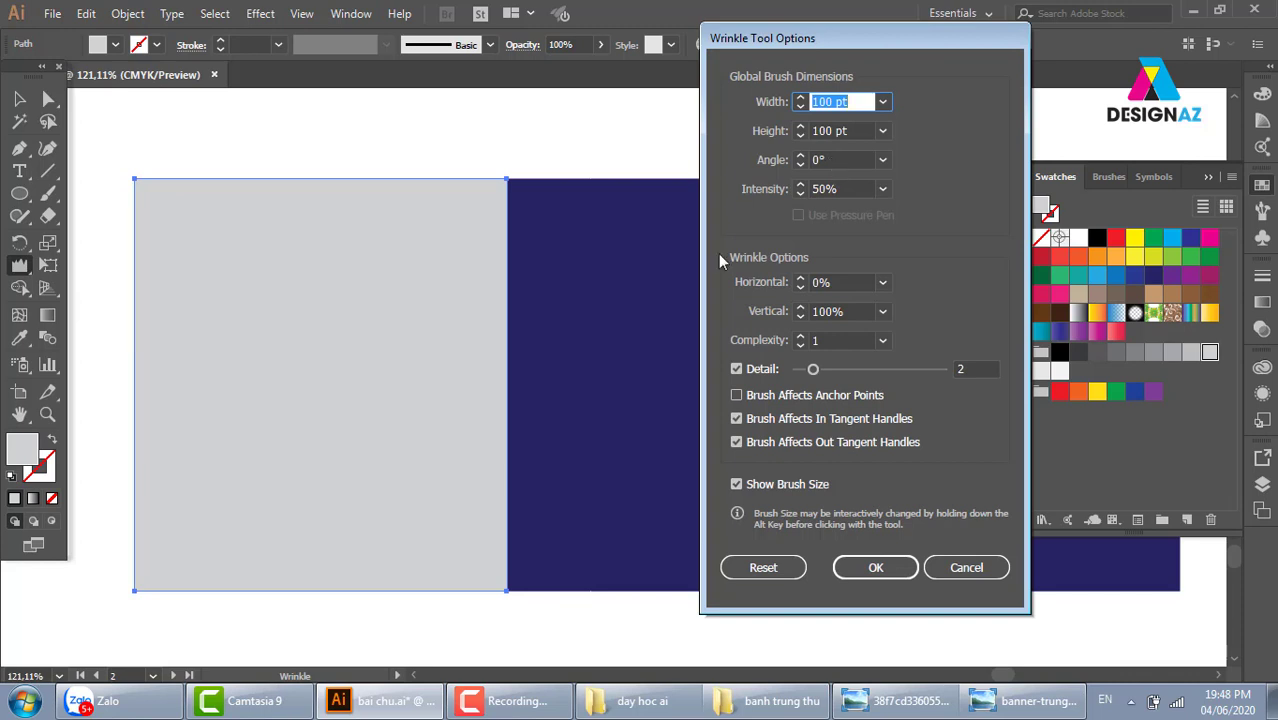
pyautogui.click(846, 157)
pyautogui.write('90')
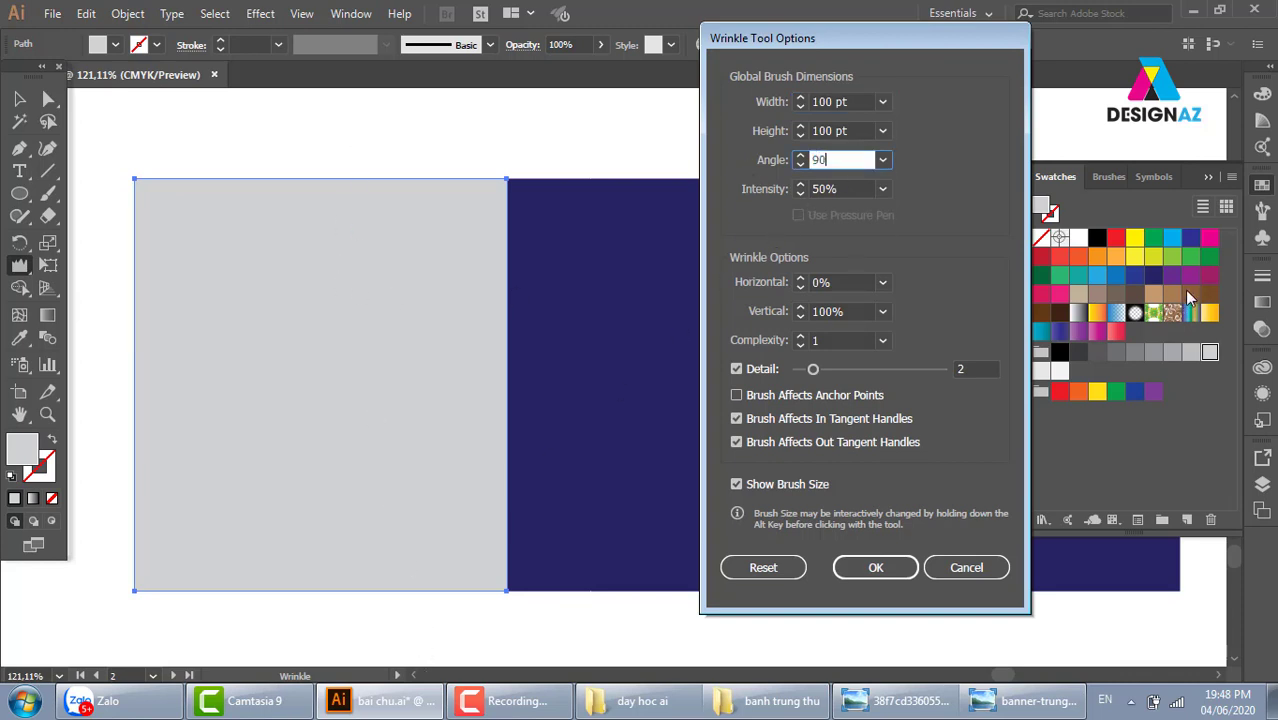
pyautogui.press('Return')
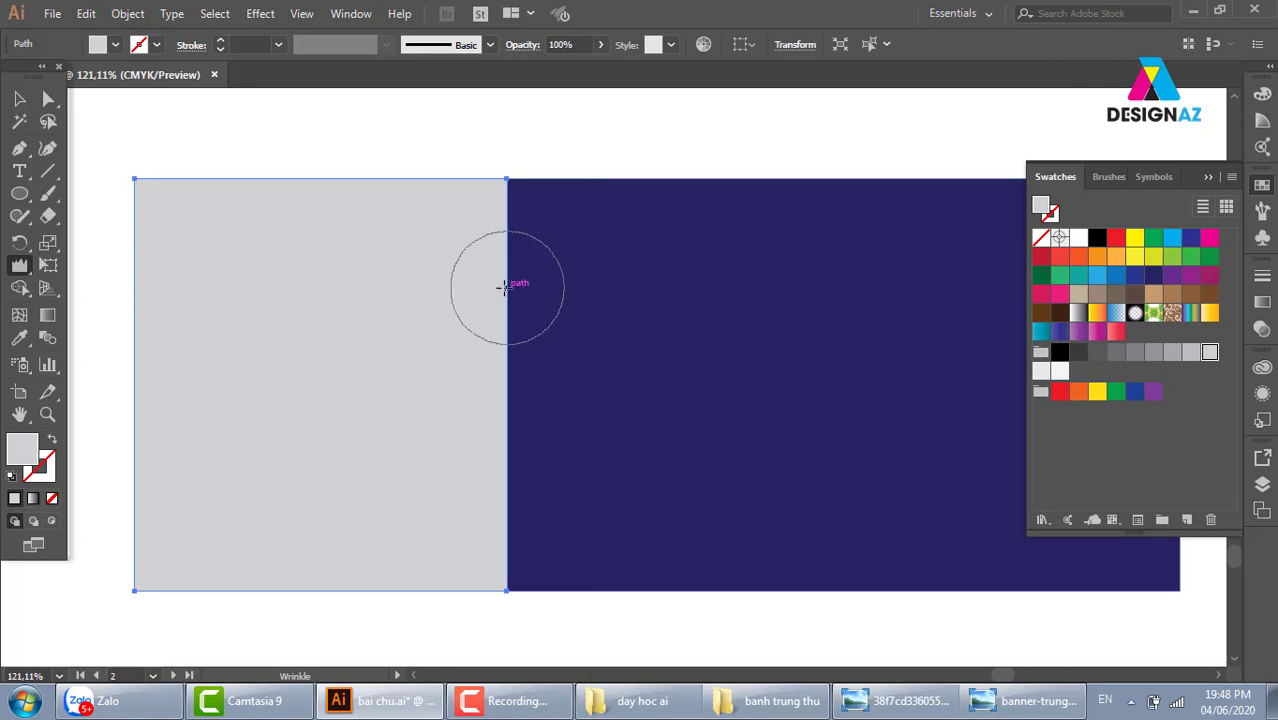
pyautogui.moveTo(505, 283); pyautogui.dragTo(507, 300)
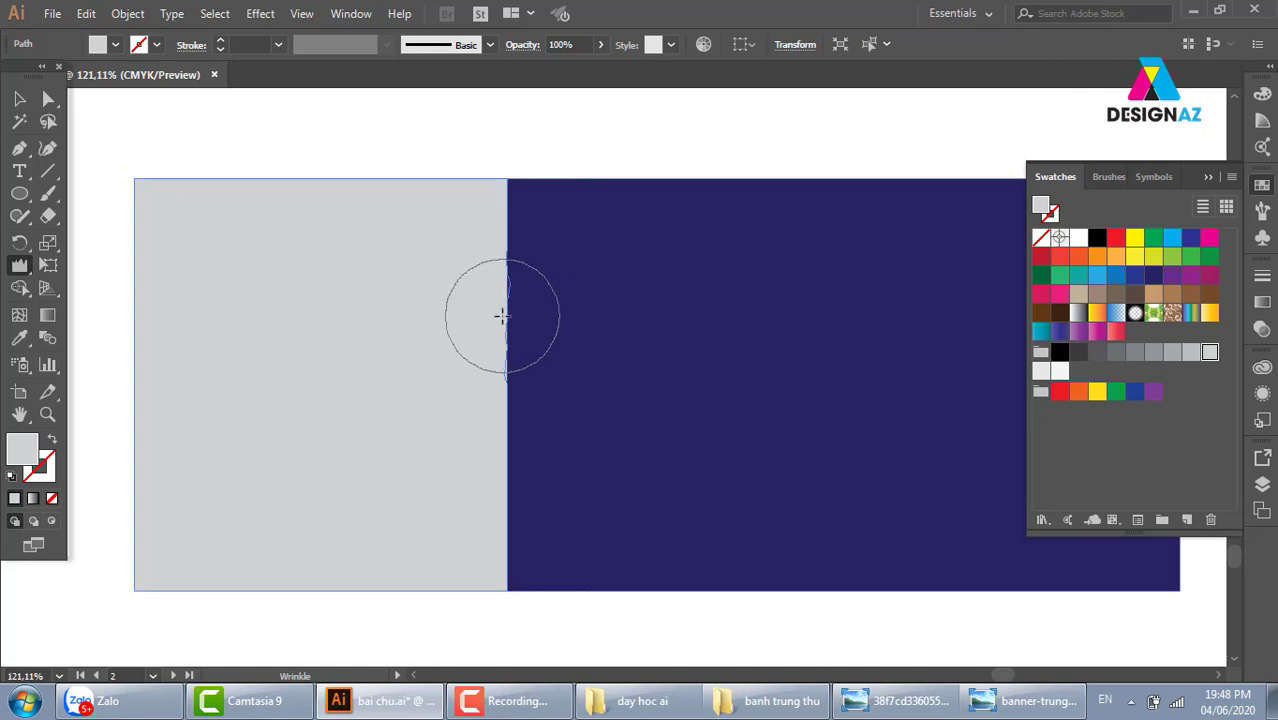
pyautogui.moveTo(550, 511)
pyautogui.mouseDown()
pyautogui.moveTo(491, 270)
pyautogui.moveTo(485, 522)
pyautogui.moveTo(516, 457)
pyautogui.moveTo(508, 223)
pyautogui.moveTo(502, 480)
pyautogui.moveTo(538, 575)
pyautogui.moveTo(491, 322)
pyautogui.moveTo(494, 194)
pyautogui.moveTo(479, 243)
pyautogui.moveTo(514, 573)
pyautogui.moveTo(522, 163)
pyautogui.mouseUp()
pyautogui.click(19, 98)
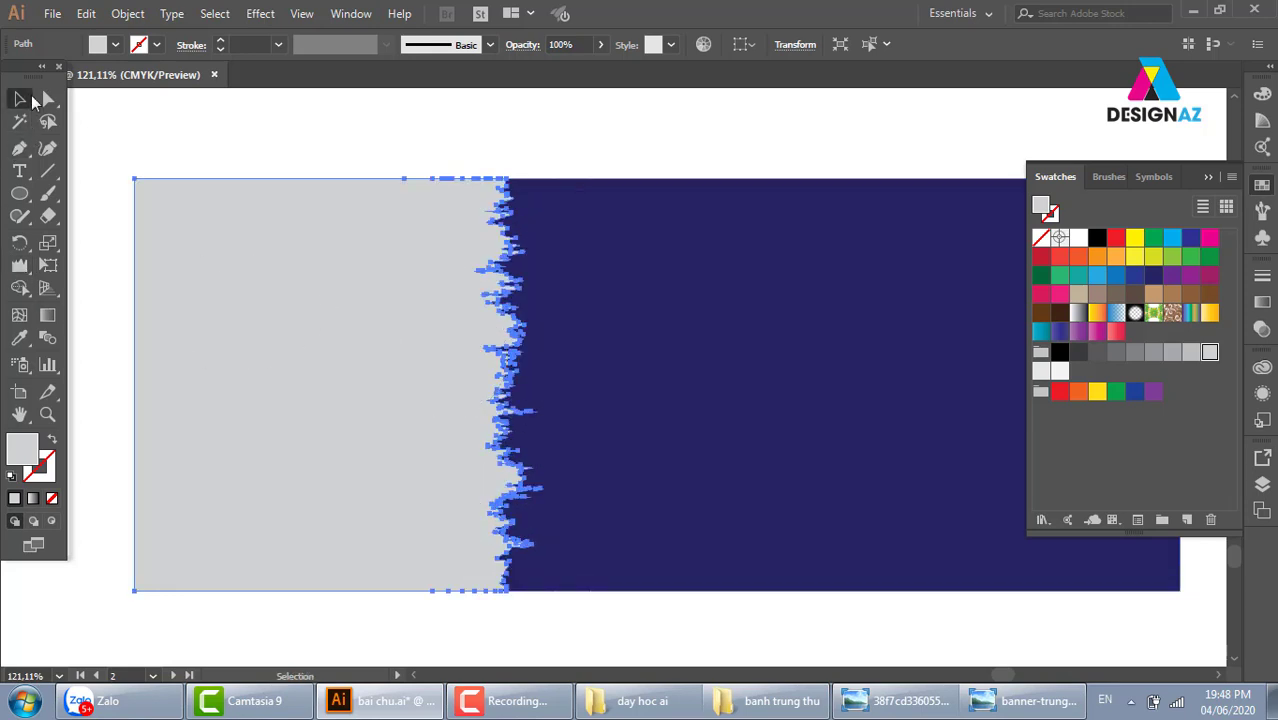
pyautogui.click(640, 137)
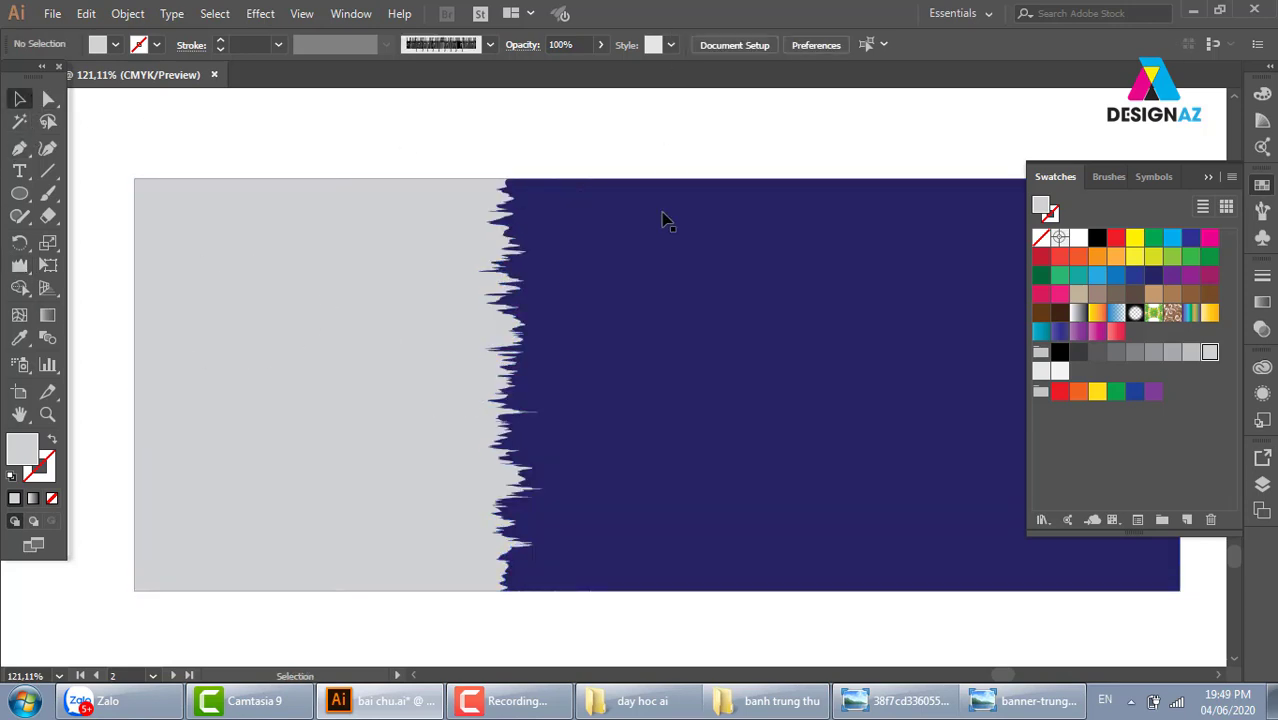
# Add 'Lorem ipsum' placeholder text on the navy area and delete 'ipsum', leaving 'Lorem'
pyautogui.click(20, 172)
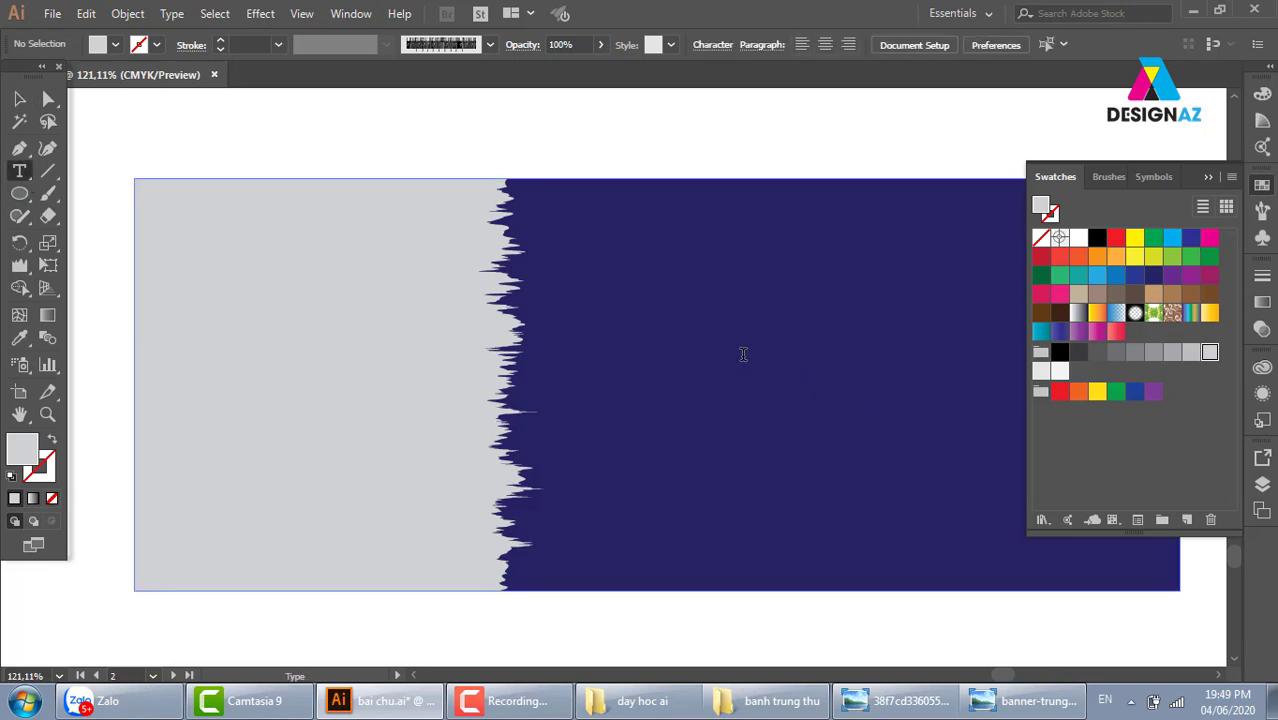
pyautogui.click(742, 353)
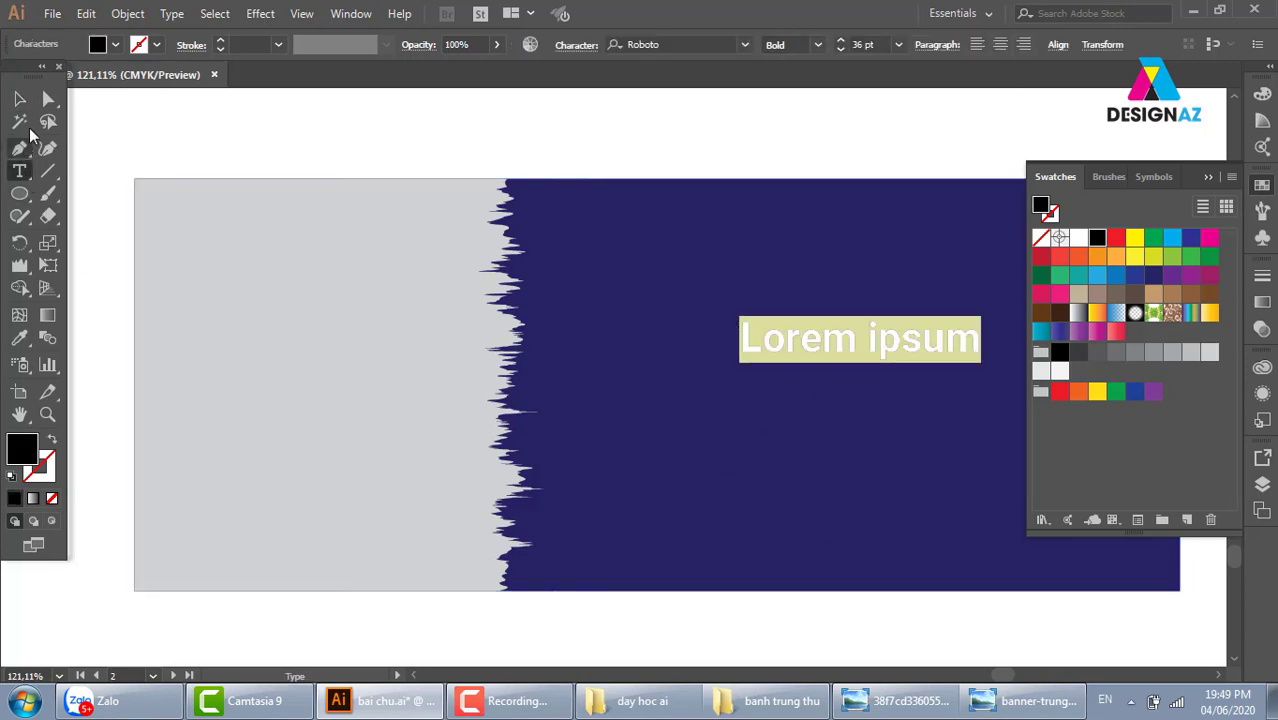
pyautogui.click(19, 98)
pyautogui.hscroll(5, 707, 399)
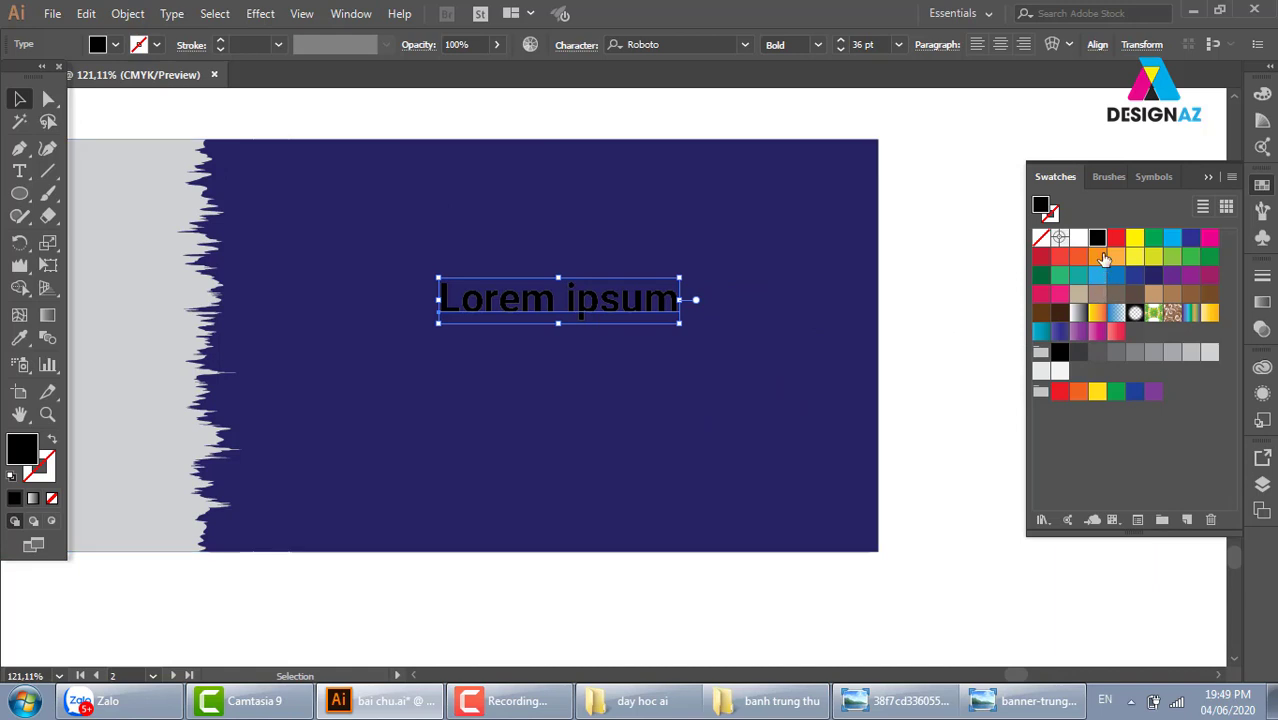
pyautogui.doubleClick(585, 312)
pyautogui.hotkey('ctrl', 'a')
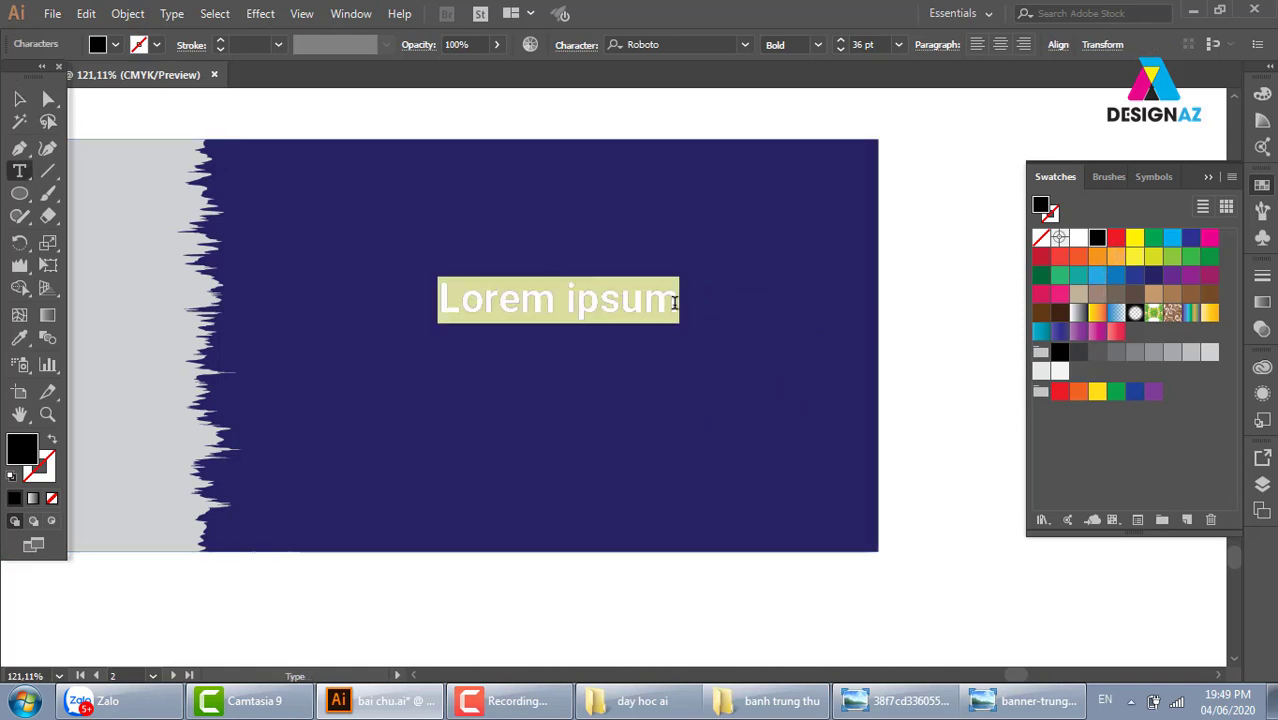
pyautogui.moveTo(568, 310); pyautogui.dragTo(741, 309)
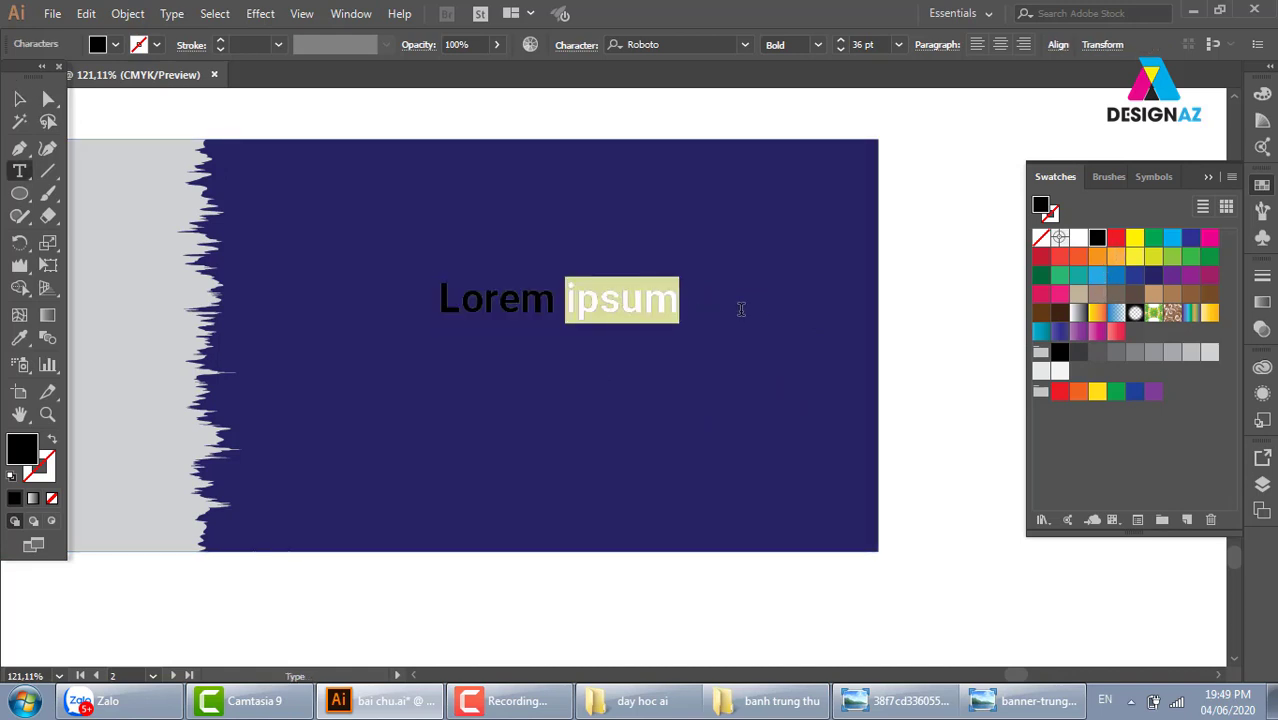
pyautogui.press('BackSpace')
pyautogui.click(18, 97)
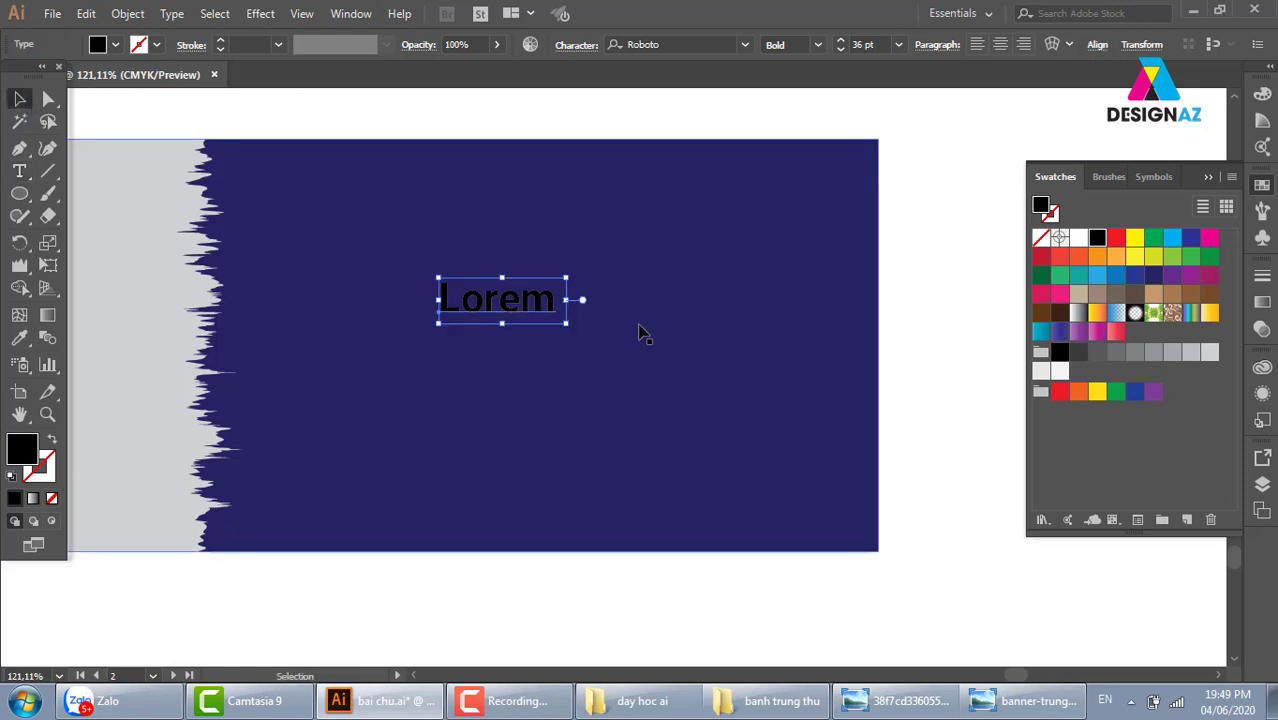
# Enlarge Lorem to 94.02 pt, colour it red, convert it to outlines, and zoom in
pyautogui.moveTo(565, 328); pyautogui.dragTo(770, 397)
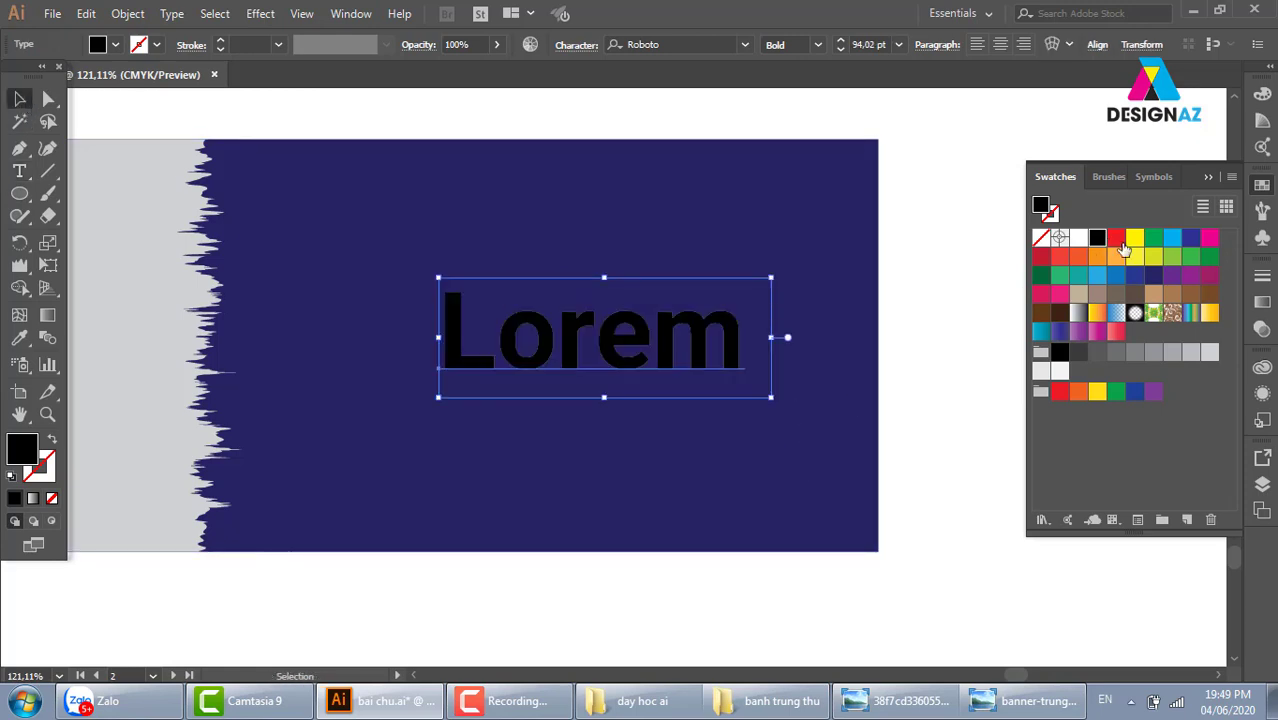
pyautogui.click(1116, 237)
pyautogui.press('ctrl')
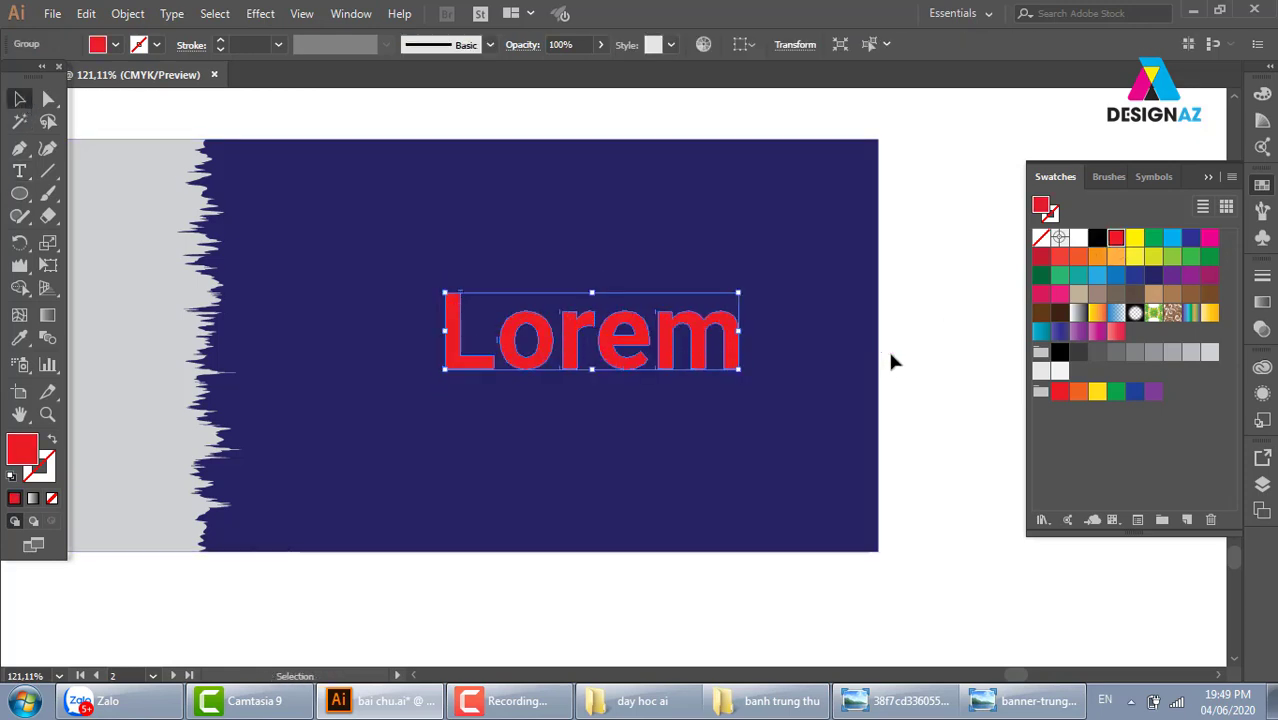
pyautogui.hotkey('ctrl', 'shift', 'o')
pyautogui.press('z')
pyautogui.moveTo(362, 178); pyautogui.dragTo(934, 490)
pyautogui.moveTo(703, 391); pyautogui.dragTo(755, 359)
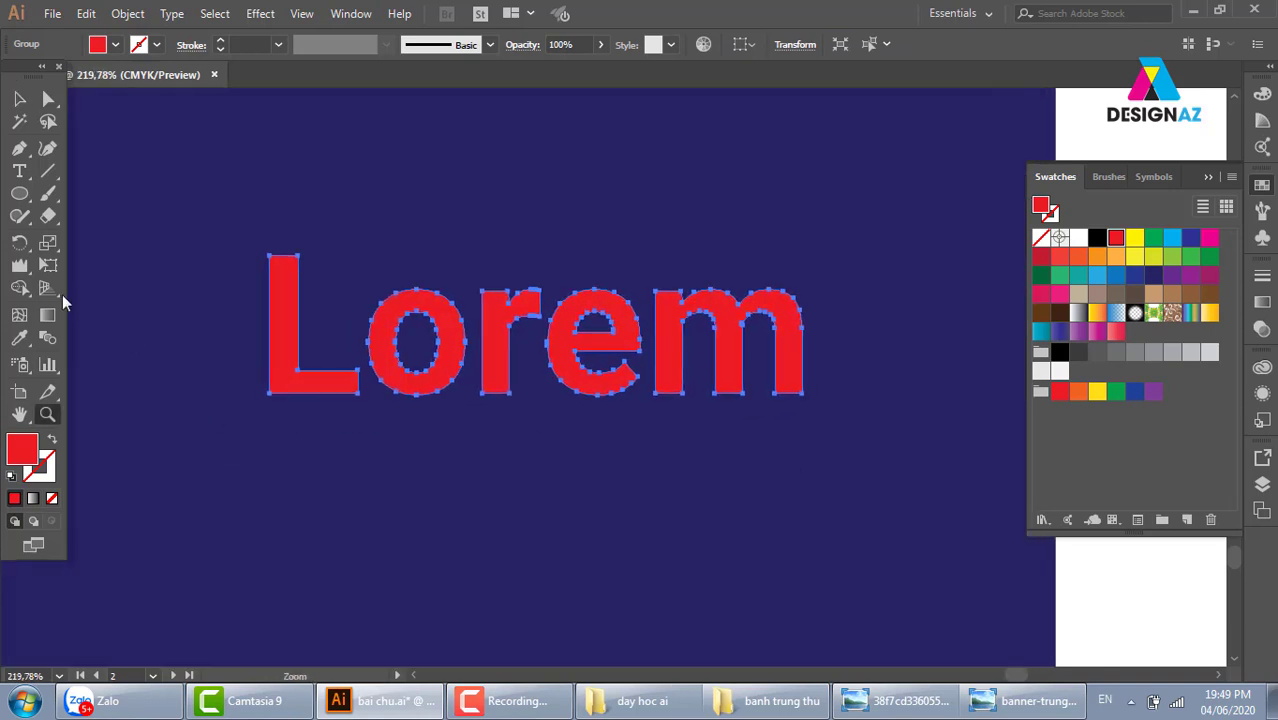
pyautogui.keyDown('alt'); pyautogui.click(20, 265); pyautogui.keyUp('alt')
# Set the Wrinkle Tool angle to 0°
pyautogui.doubleClick(20, 268)
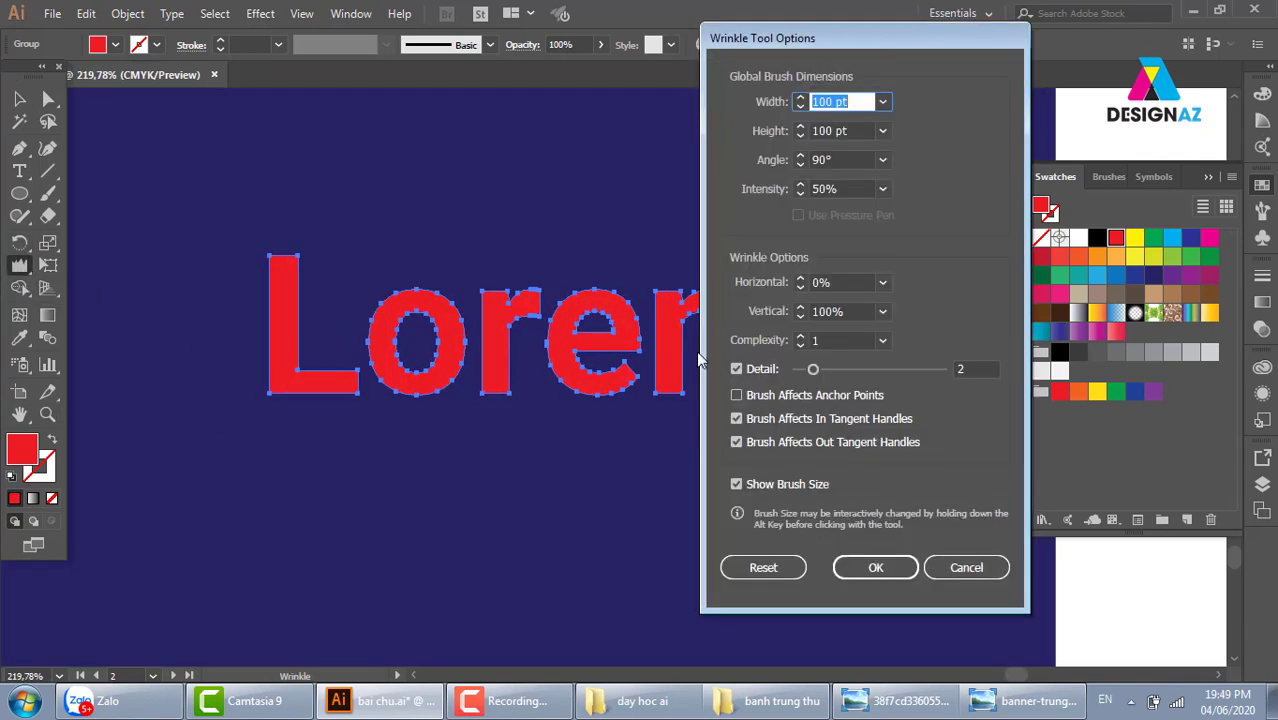
pyautogui.click(835, 159)
pyautogui.write('0')
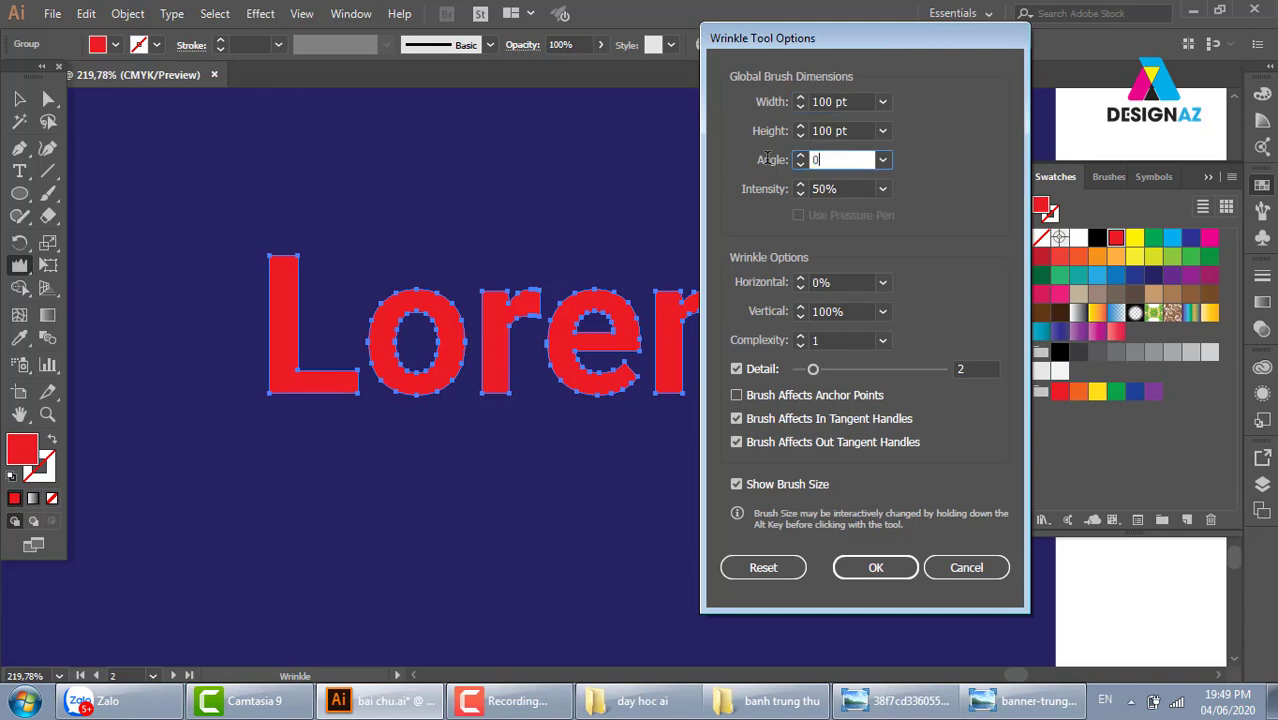
pyautogui.press('Return')
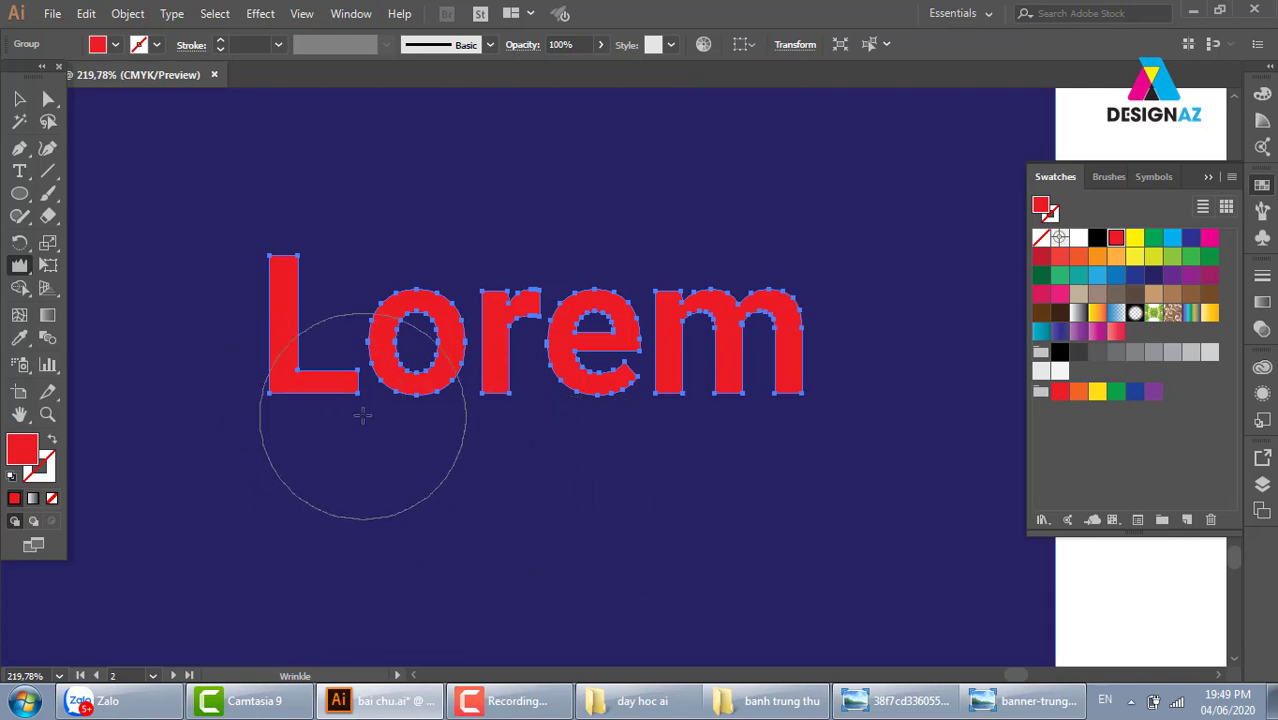
# Wrinkle the bottoms of the Lorem letters into downward drips, then deselect and zoom out
pyautogui.moveTo(359, 417)
pyautogui.mouseDown()
pyautogui.moveTo(355, 465)
pyautogui.moveTo(317, 502)
pyautogui.moveTo(542, 445)
pyautogui.moveTo(539, 496)
pyautogui.moveTo(583, 432)
pyautogui.moveTo(557, 491)
pyautogui.moveTo(499, 429)
pyautogui.moveTo(507, 445)
pyautogui.mouseUp()
pyautogui.moveTo(676, 403)
pyautogui.mouseDown()
pyautogui.moveTo(719, 463)
pyautogui.moveTo(747, 405)
pyautogui.moveTo(742, 499)
pyautogui.moveTo(708, 428)
pyautogui.moveTo(713, 500)
pyautogui.moveTo(727, 428)
pyautogui.moveTo(727, 528)
pyautogui.moveTo(713, 420)
pyautogui.moveTo(703, 546)
pyautogui.mouseUp()
pyautogui.click(19, 98)
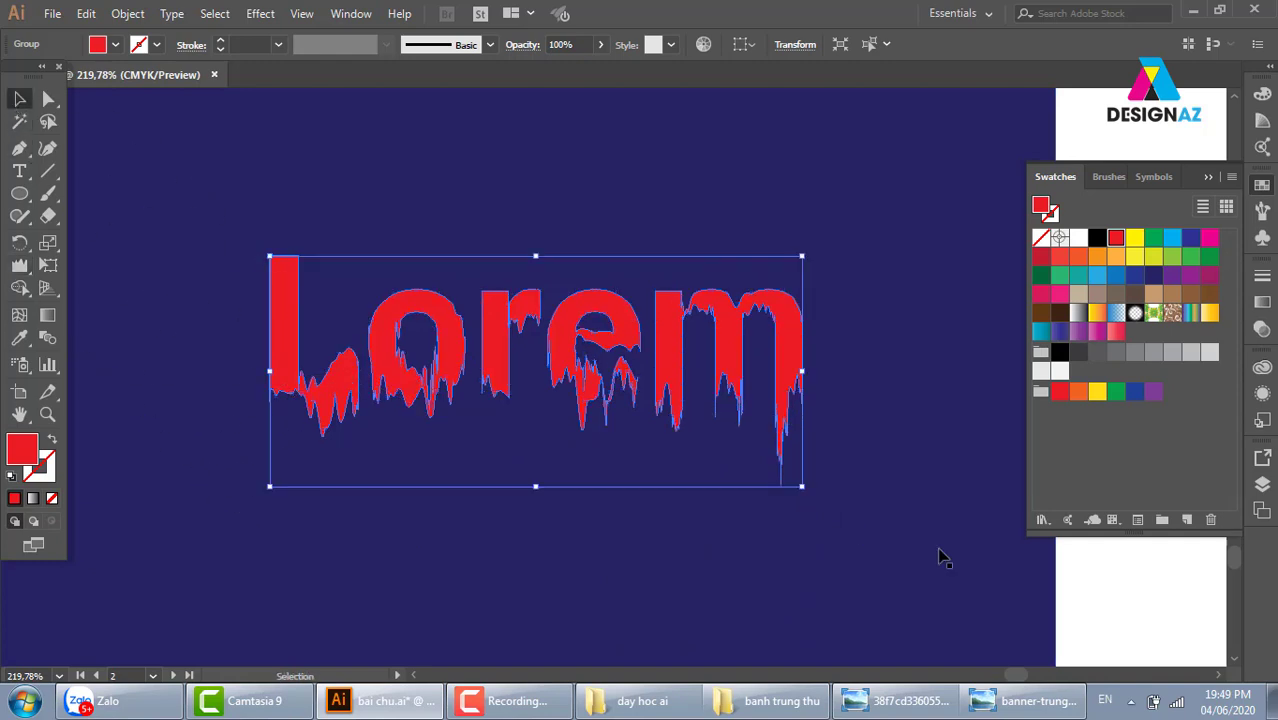
pyautogui.click(1164, 597)
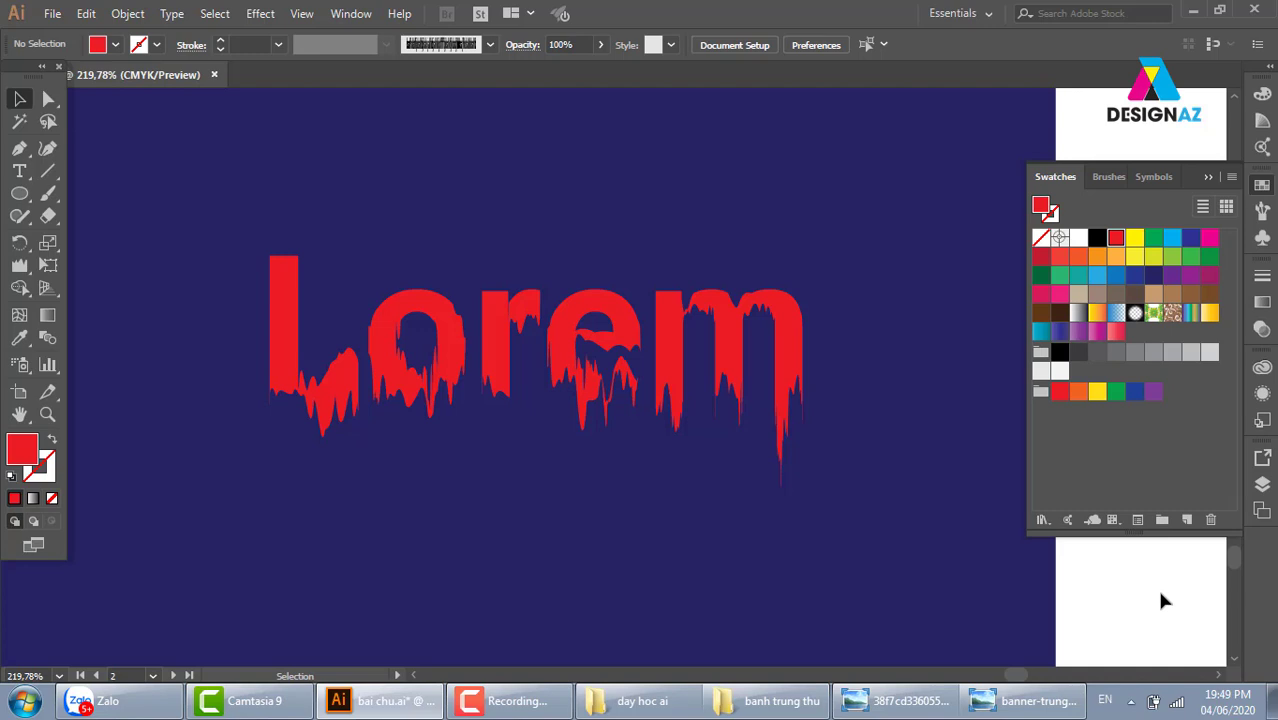
pyautogui.hotkey('ctrl', '1')
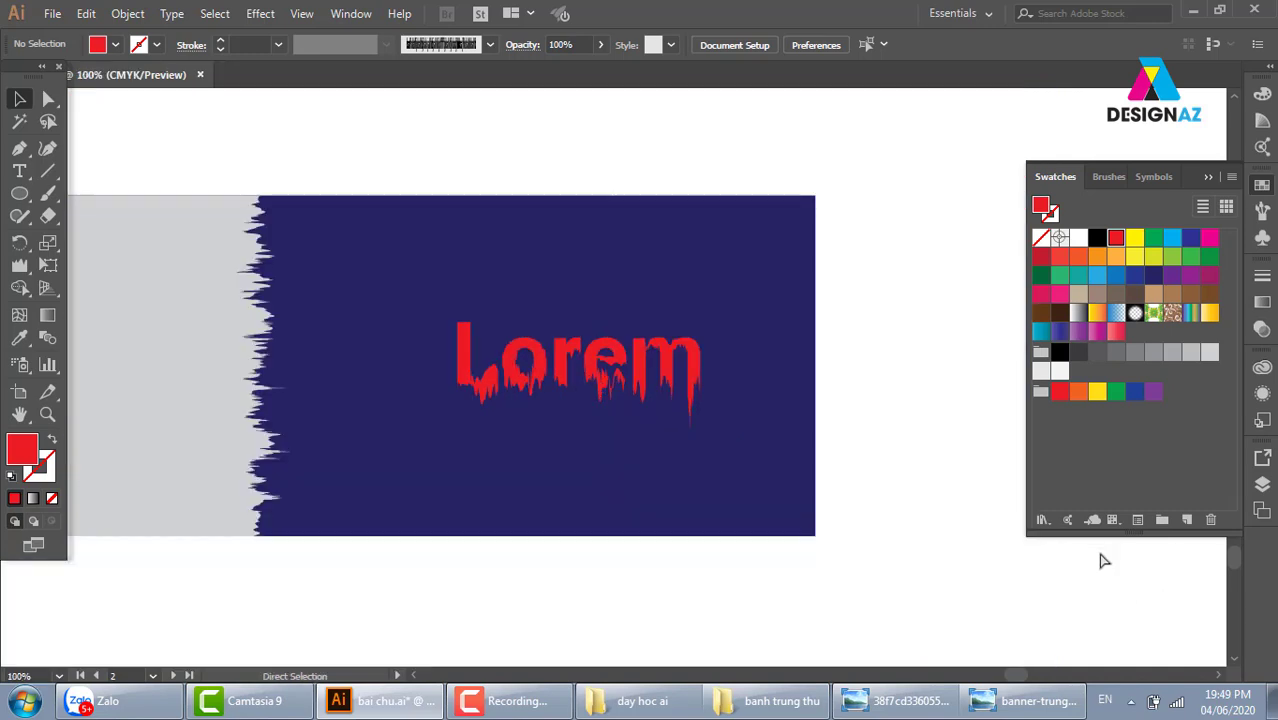
# Move the Lorem banner into the left column beneath the brown 'a' banner
pyautogui.hotkey('ctrl', '-')
pyautogui.hotkey('ctrl', '-')
pyautogui.hotkey('ctrl', '-')
pyautogui.moveTo(599, 399); pyautogui.dragTo(692, 539)
pyautogui.moveTo(579, 518)
pyautogui.mouseDown()
pyautogui.moveTo(790, 640)
pyautogui.moveTo(408, 566)
pyautogui.mouseUp()
pyautogui.click(676, 537)
# Zoom to frame all seven banners and collapse the Swatches panel
pyautogui.press('z')
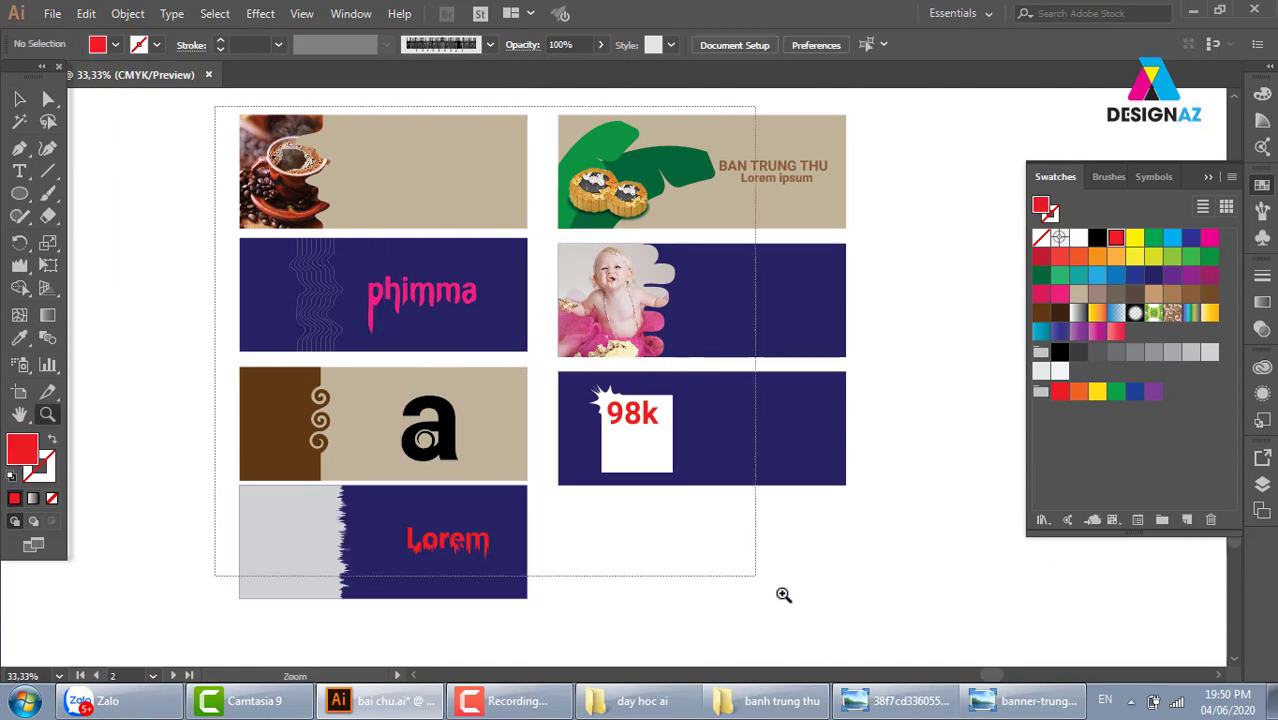
pyautogui.moveTo(215, 107); pyautogui.dragTo(888, 630)
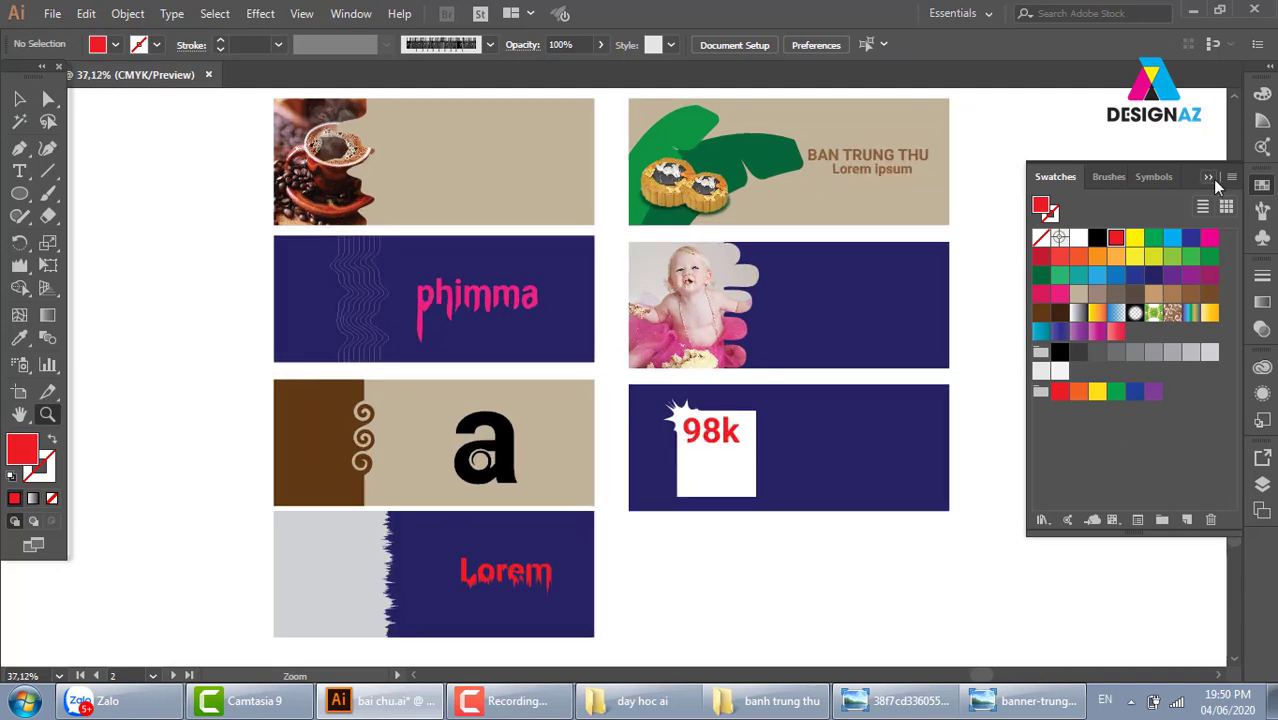
pyautogui.click(1210, 178)
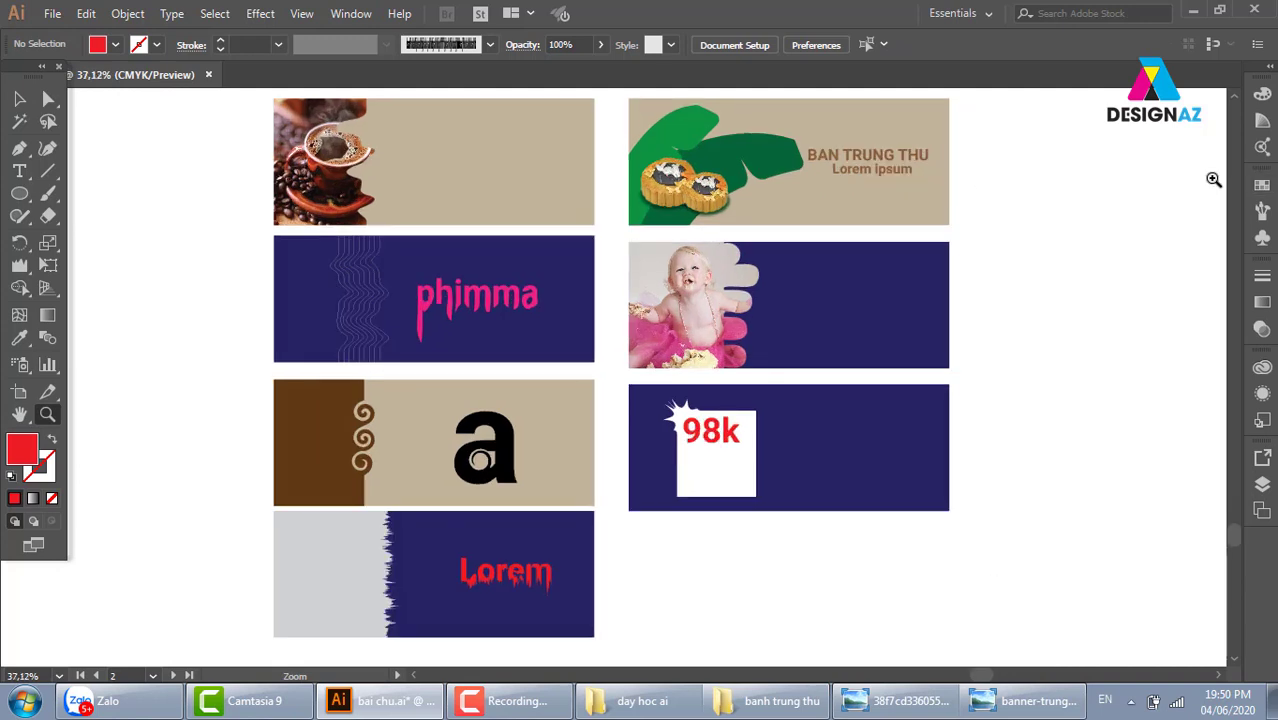